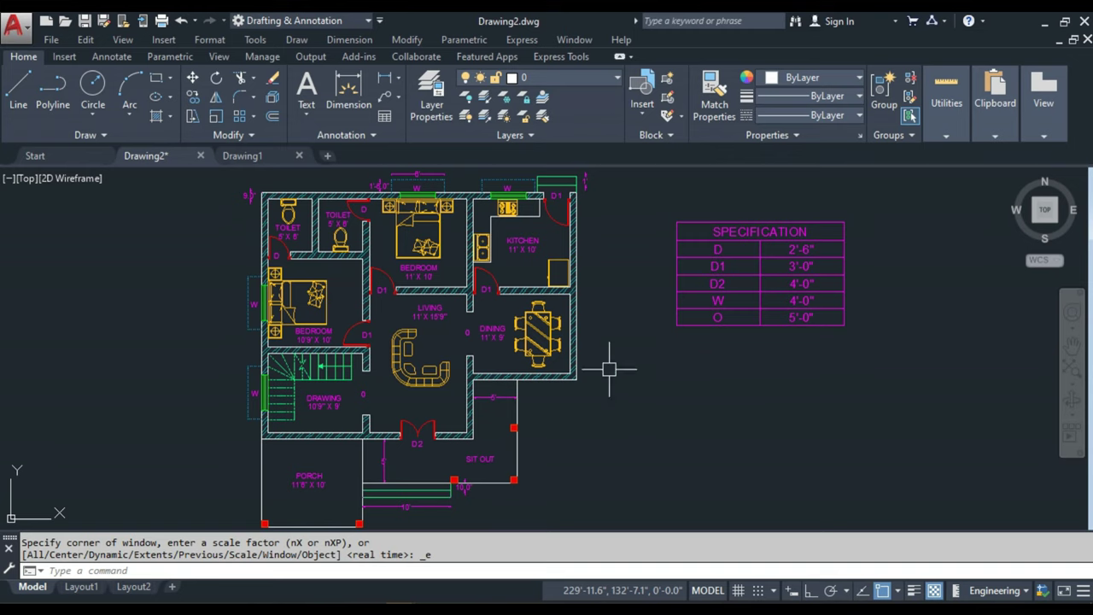
- Pan and zoom around the Drawing2 floor plan across bedroom, kitchen and porch, then fit it
scroll(481, 234, "up", 4)
mouse_move(390, 208)
middle_mouse_down()
mouse_move(510, 301)
mouse_move(273, 315)
middle_mouse_up()
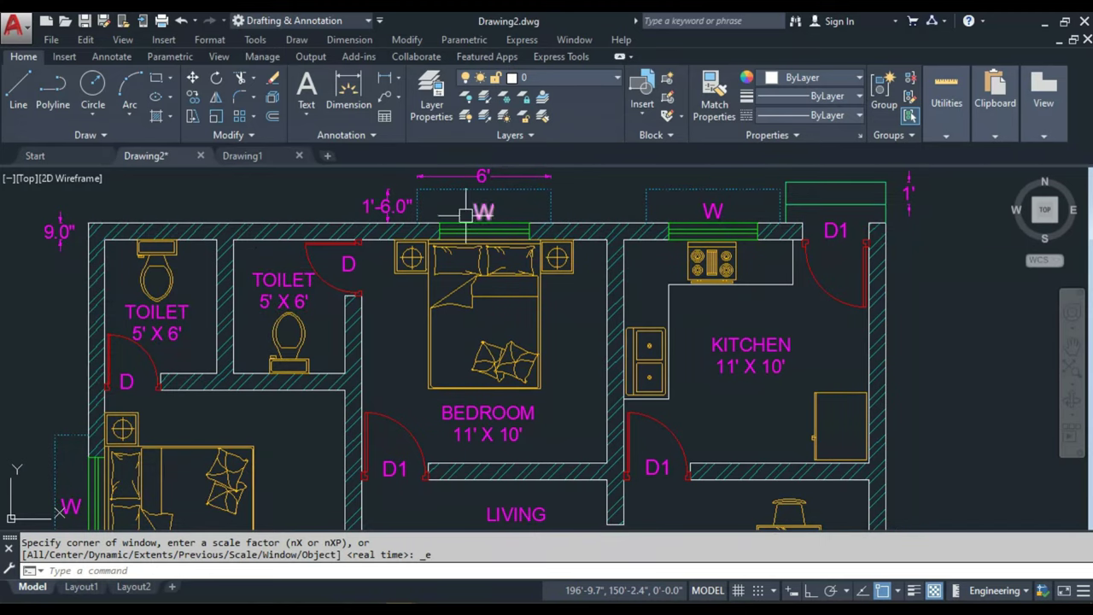
scroll(318, 312, "down", 2)
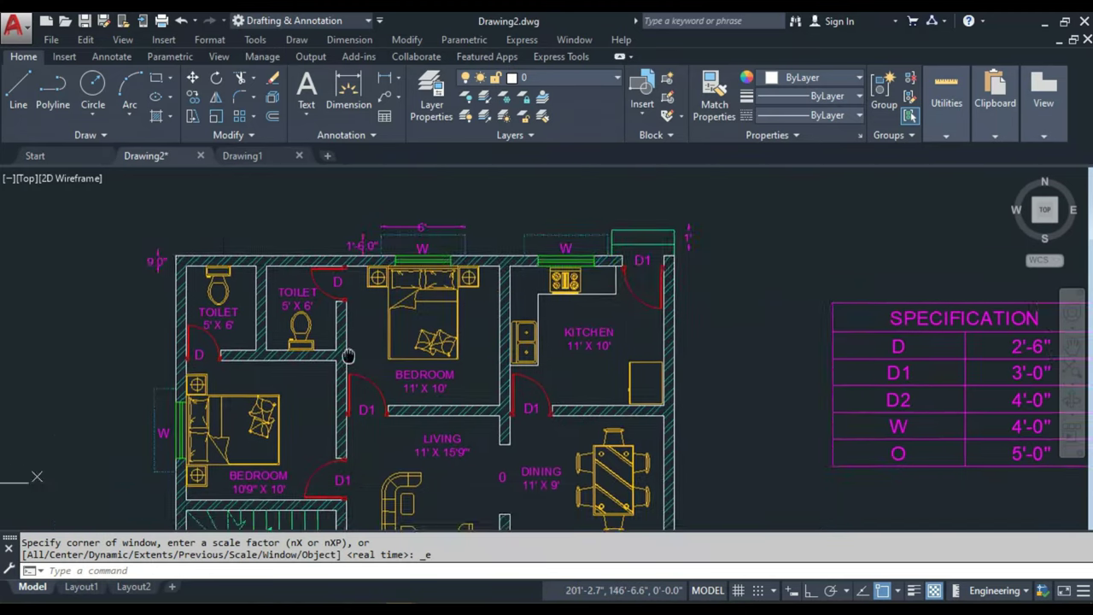
middle_click_drag(348, 356, 355, 275)
scroll(381, 204, "up", 2)
middle_click_drag(456, 422, 412, 364)
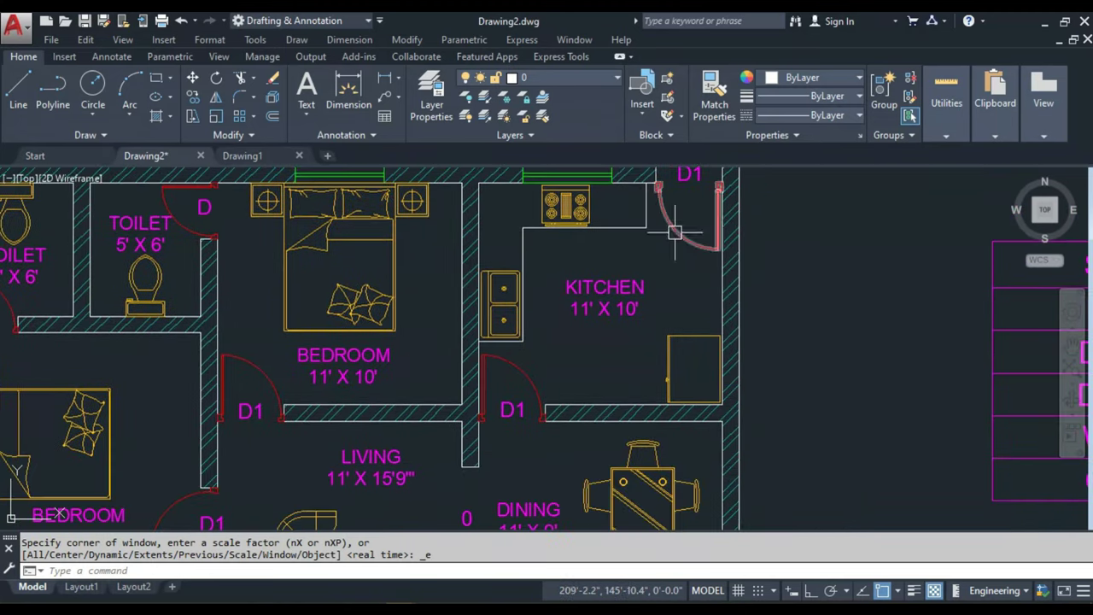
scroll(617, 361, "down", 2)
scroll(444, 324, "up", 5)
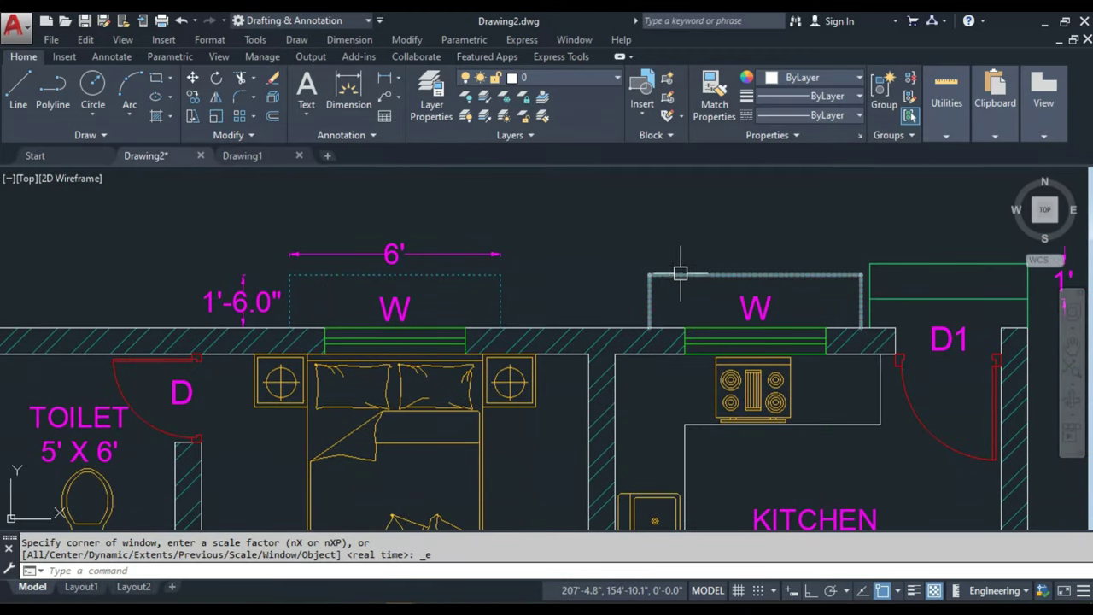
scroll(680, 273, "down", 2)
scroll(726, 247, "down", 3)
scroll(740, 227, "up", 2)
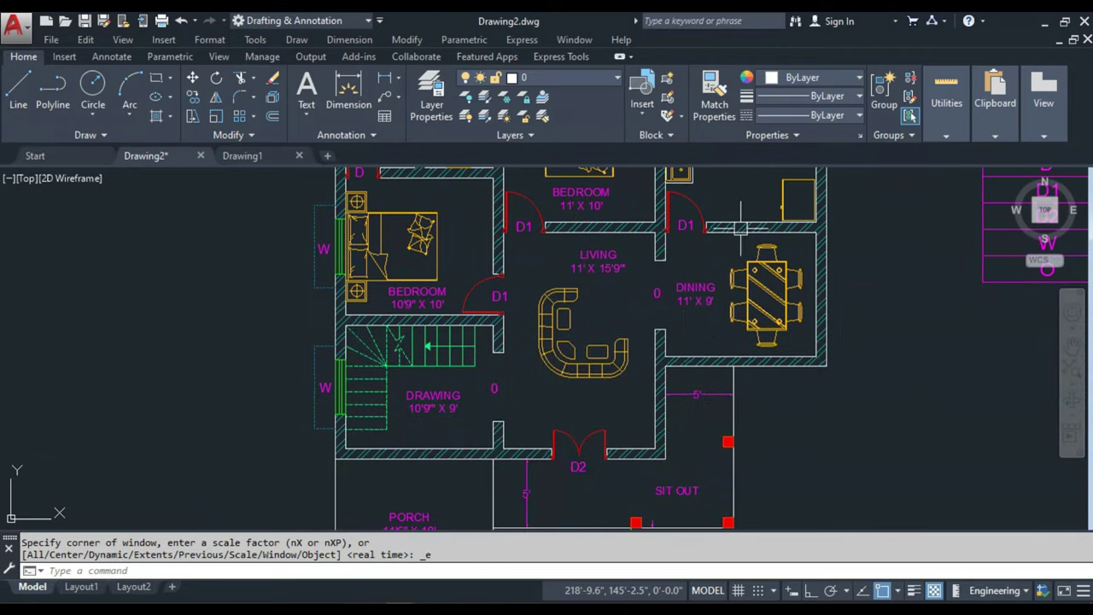
middle_click_drag(684, 337, 593, 371)
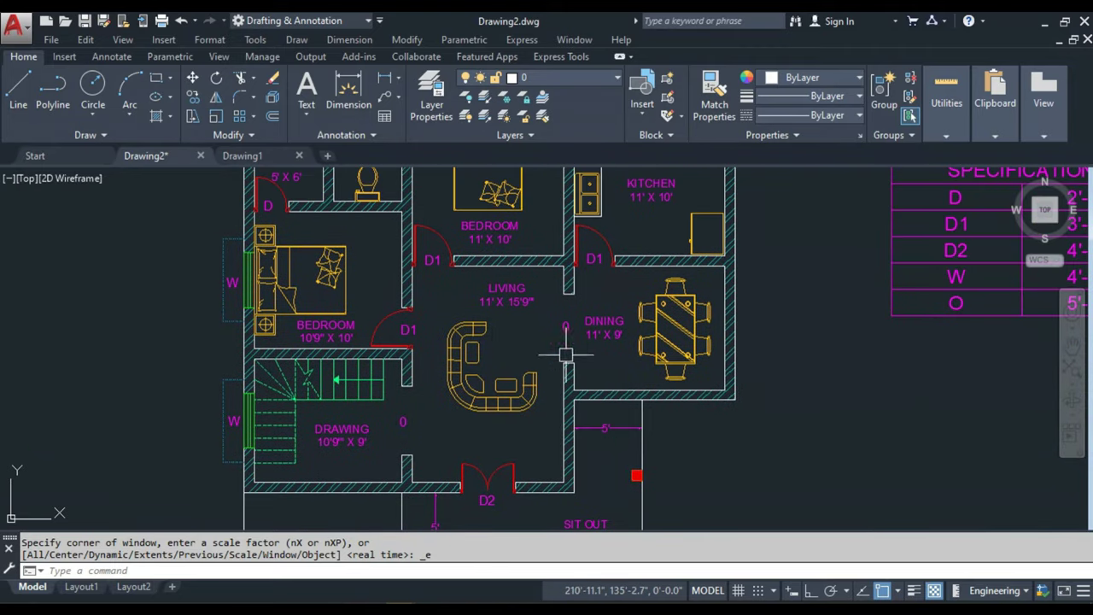
middle_click_drag(324, 451, 232, 333)
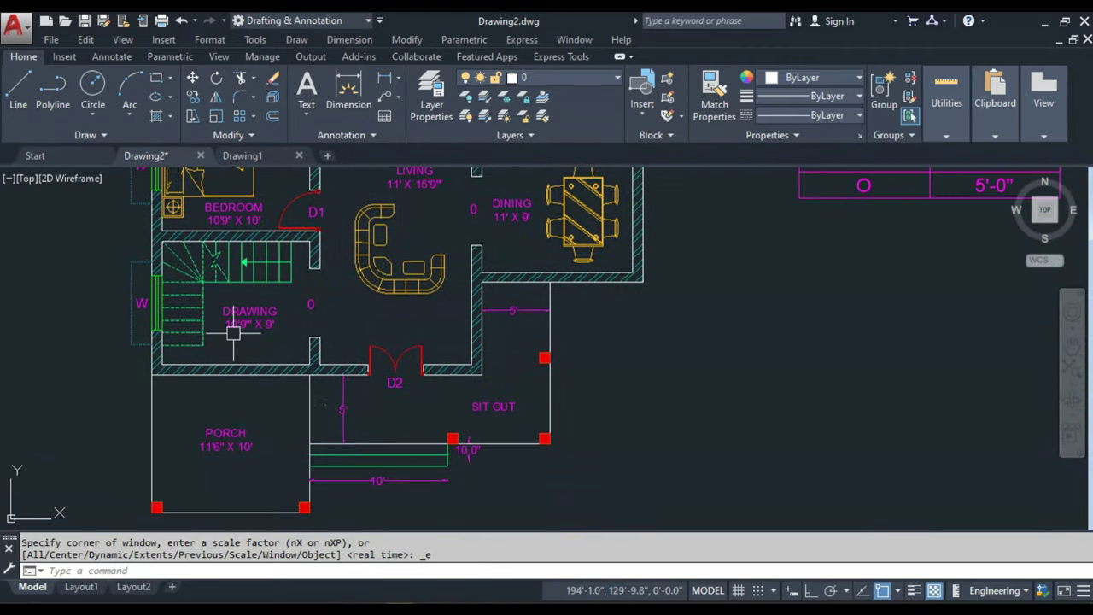
middle_click_drag(373, 475, 361, 442)
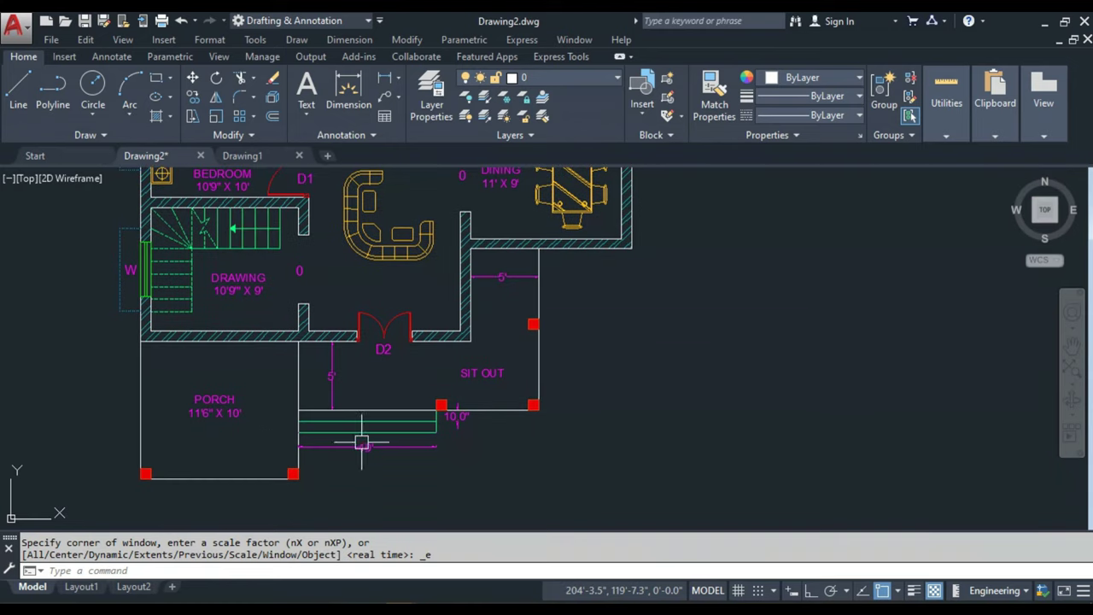
middle_click(441, 356)
middle_click(441, 357)
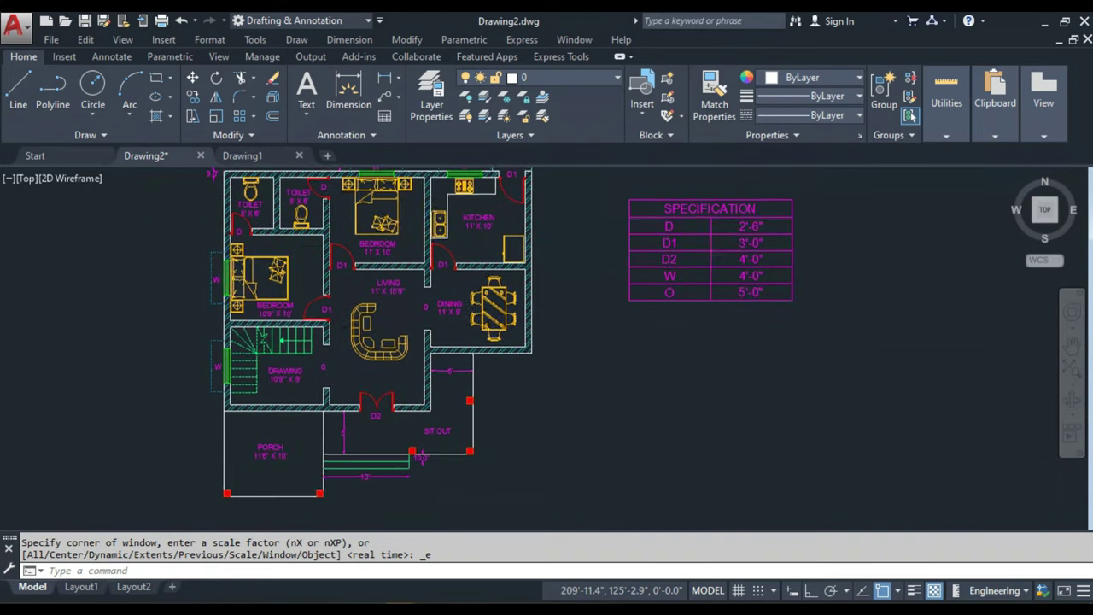
- Select and deselect the SPECIFICATION table, then re-centre the floor plan
left_click(714, 292)
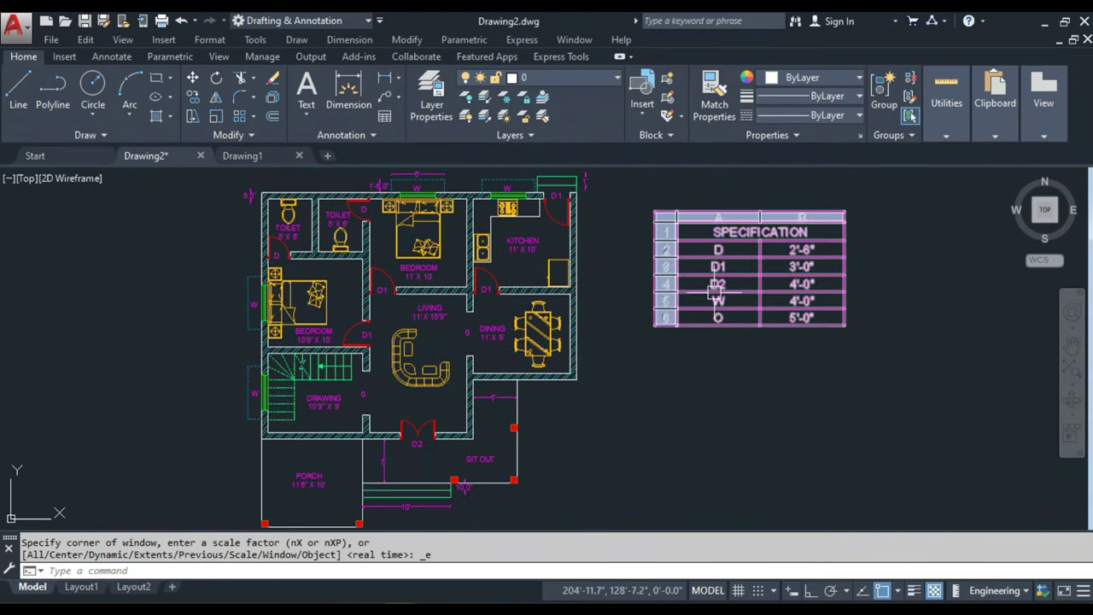
key("Escape")
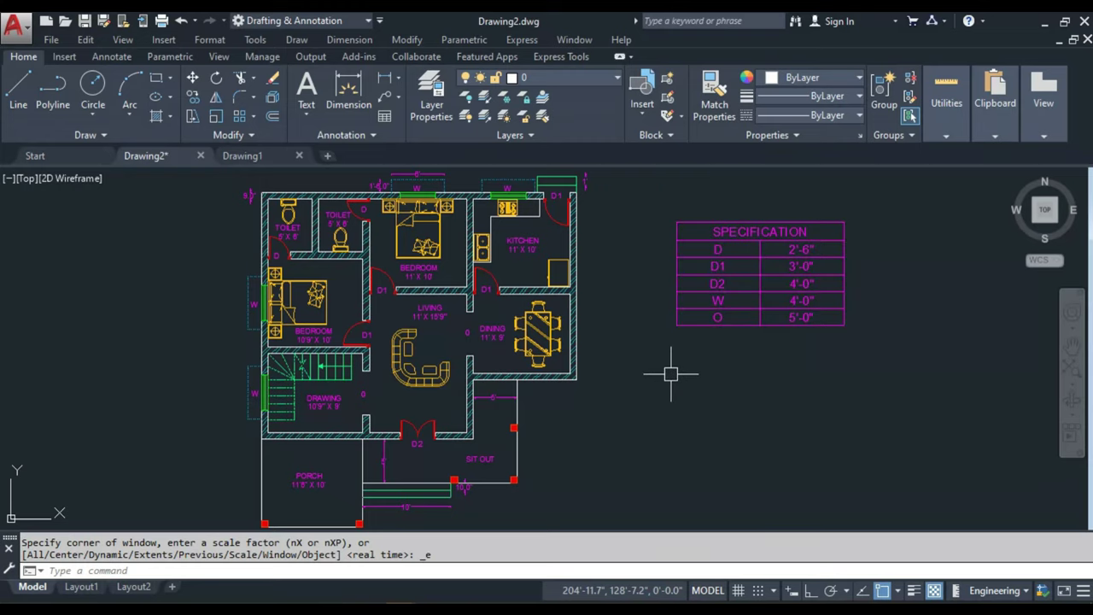
scroll(563, 338, "down", 1)
scroll(564, 337, "down", 1)
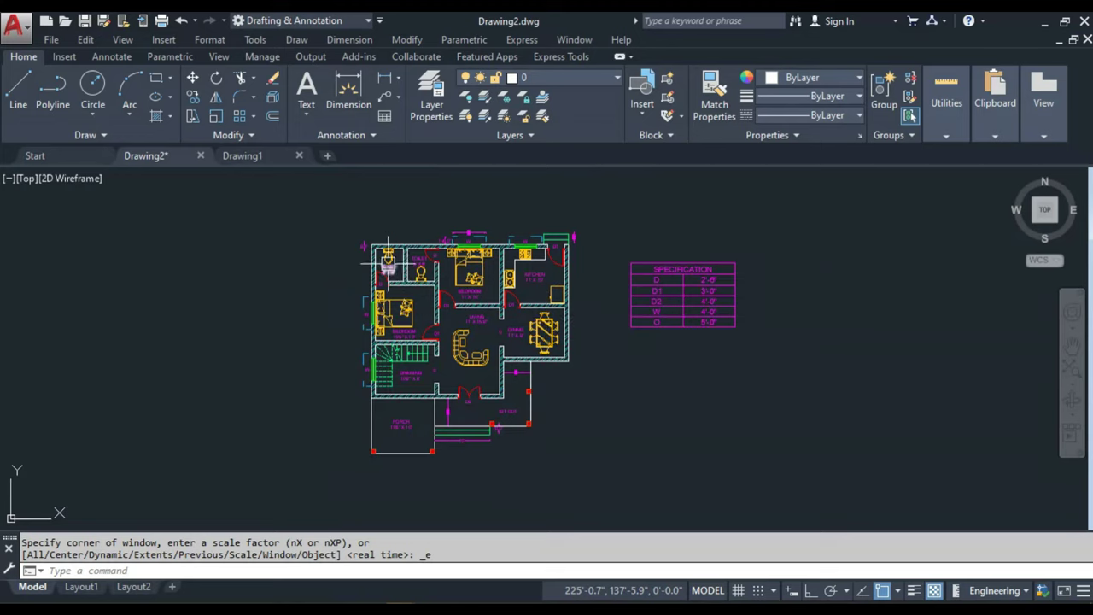
scroll(434, 310, "up", 2)
mouse_move(549, 302)
middle_mouse_down()
mouse_move(436, 316)
mouse_move(486, 321)
middle_mouse_up()
- Review the layer list, then switch to the empty Drawing1 drawing
left_click(559, 78)
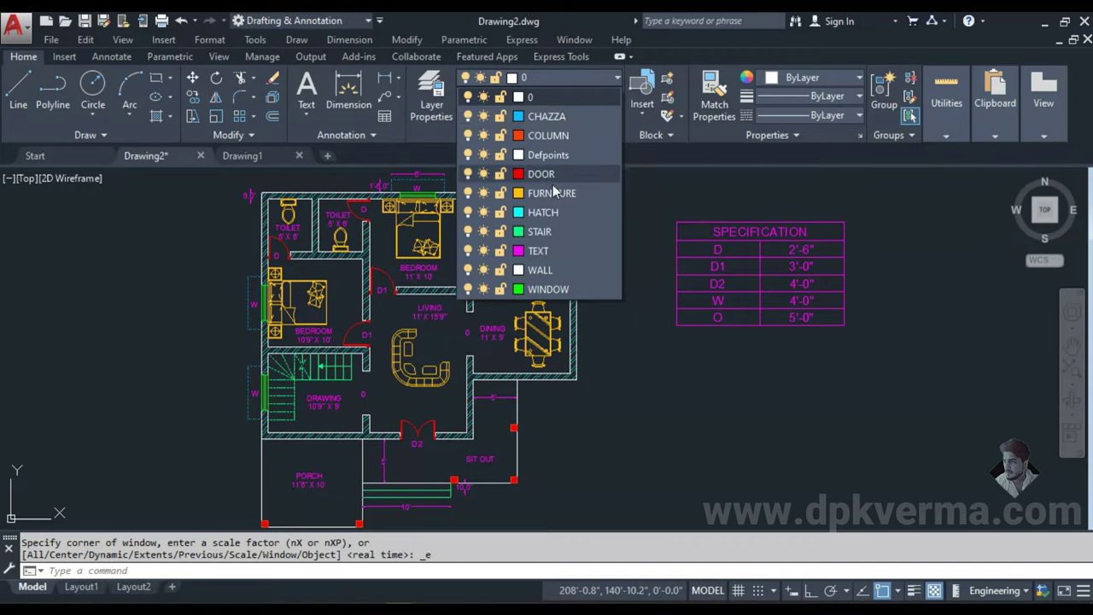
left_click(274, 156)
left_click(244, 155)
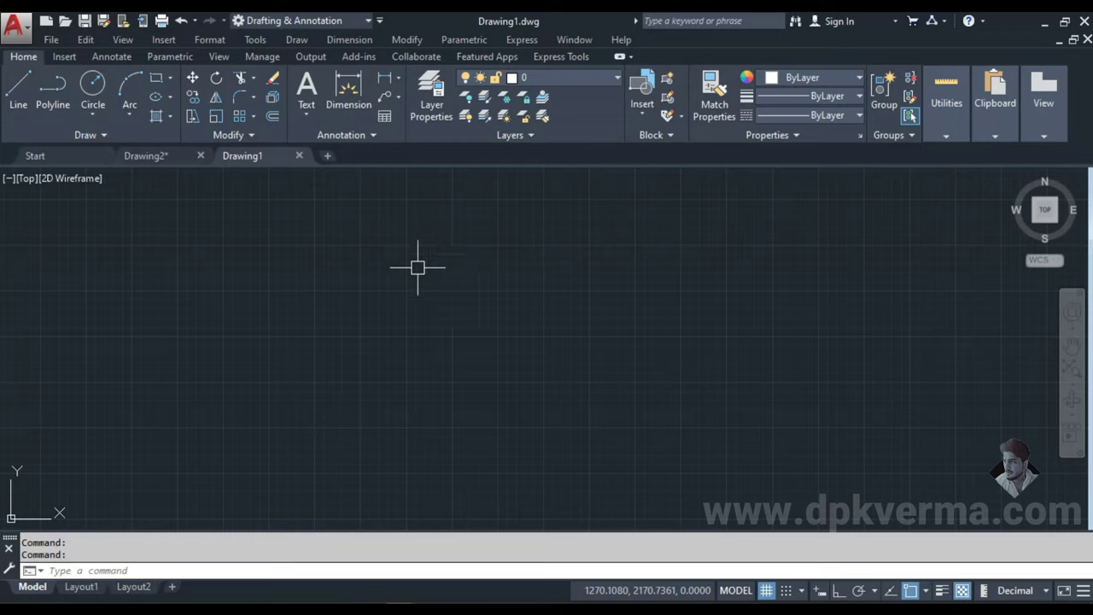
- With Dynamic Input on, set Drawing1 units to Architectural, 0'-0 1/4" precision, Inches insertion scale
left_click(817, 591)
type("U")
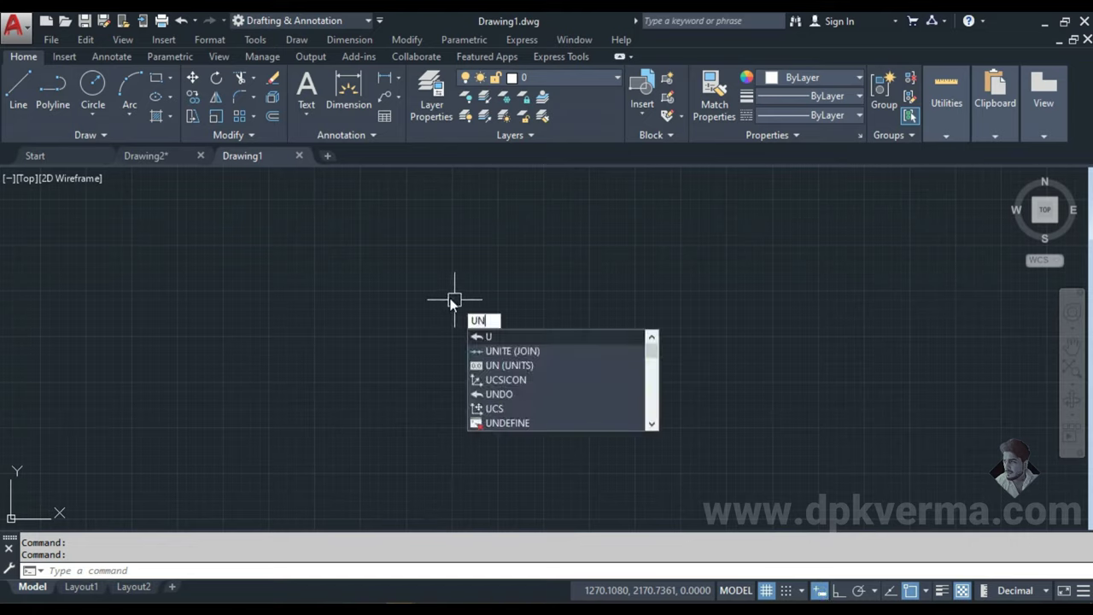
type("N")
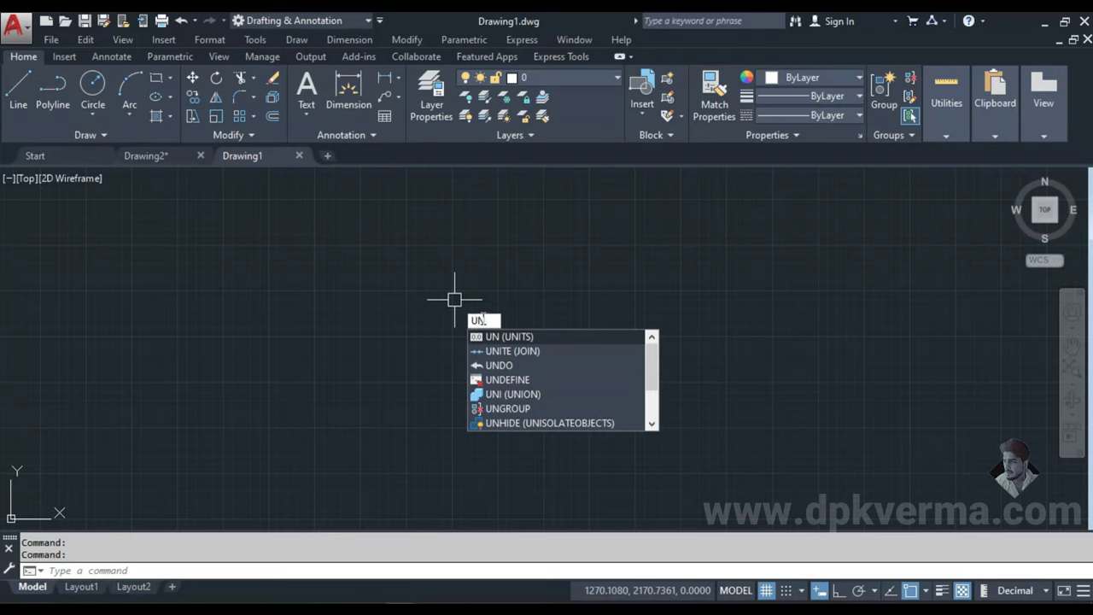
key("Return")
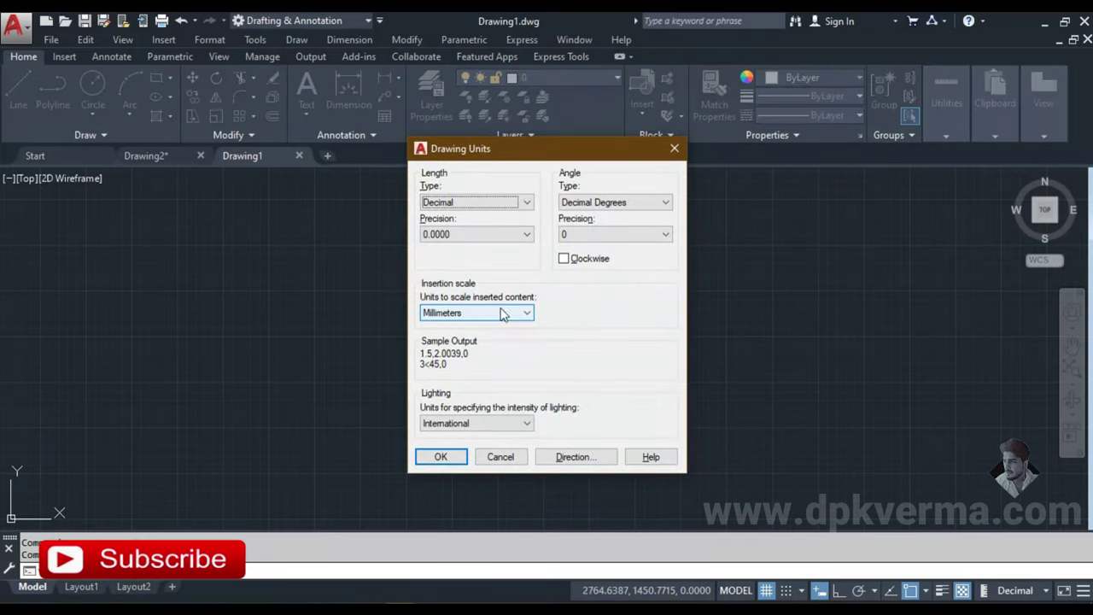
left_click(468, 203)
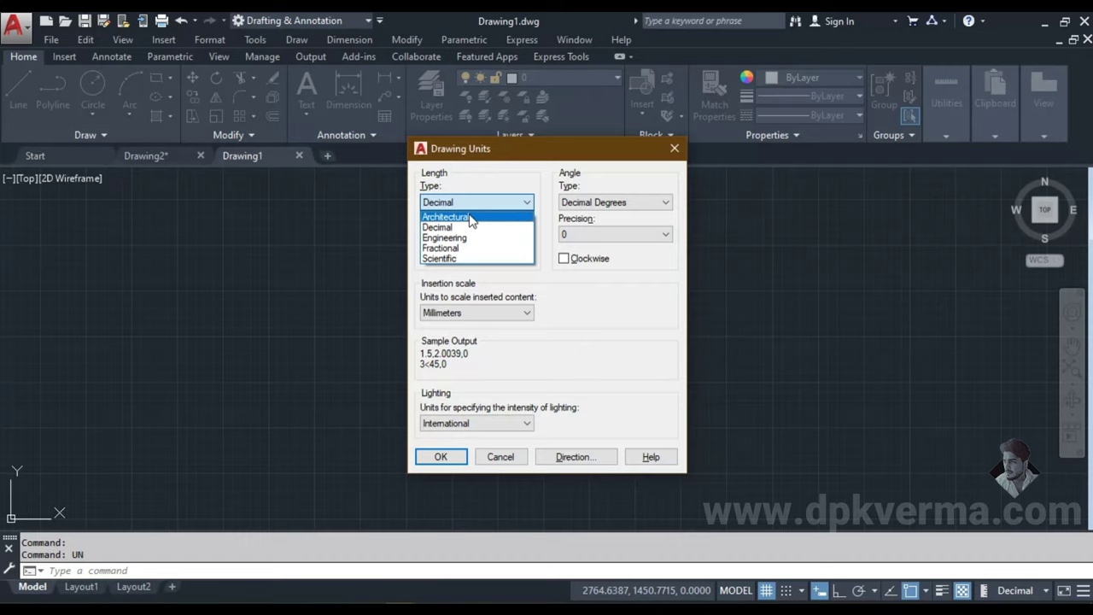
left_click(470, 217)
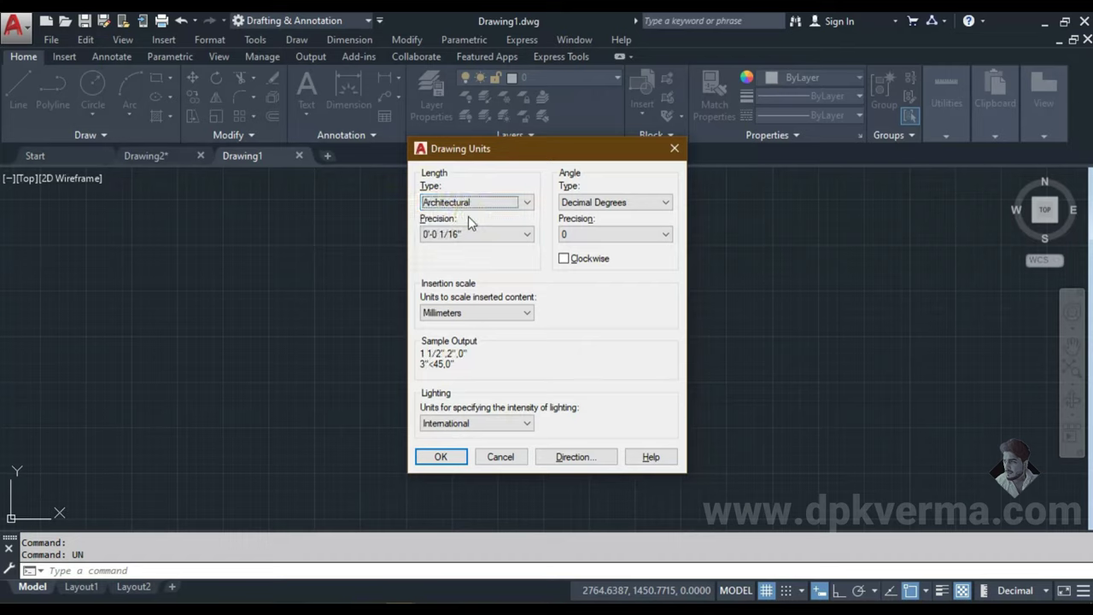
left_click(474, 234)
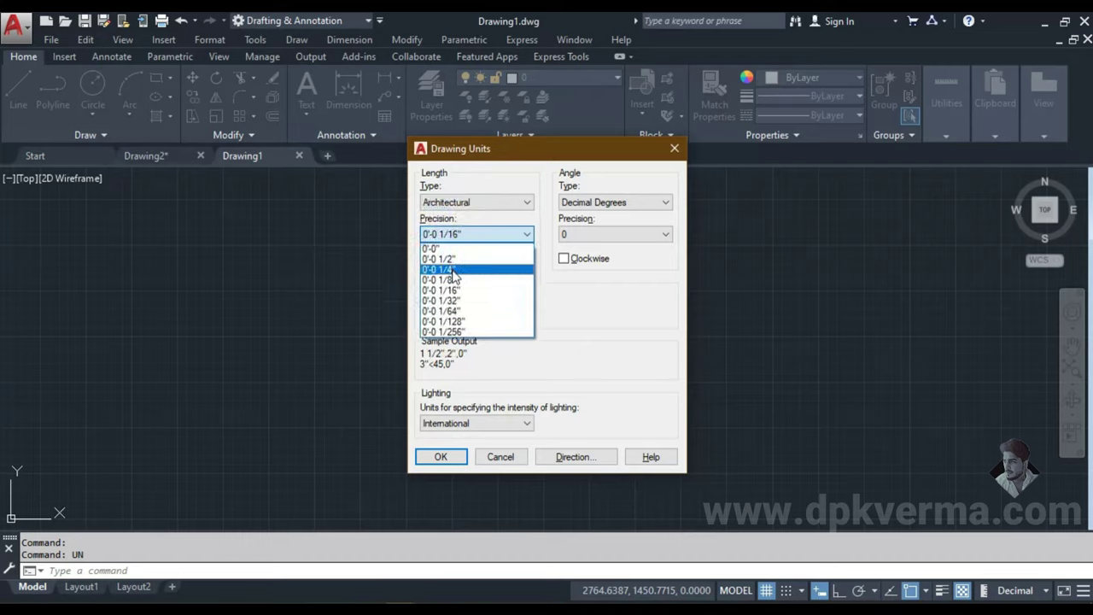
left_click(452, 269)
left_click(457, 311)
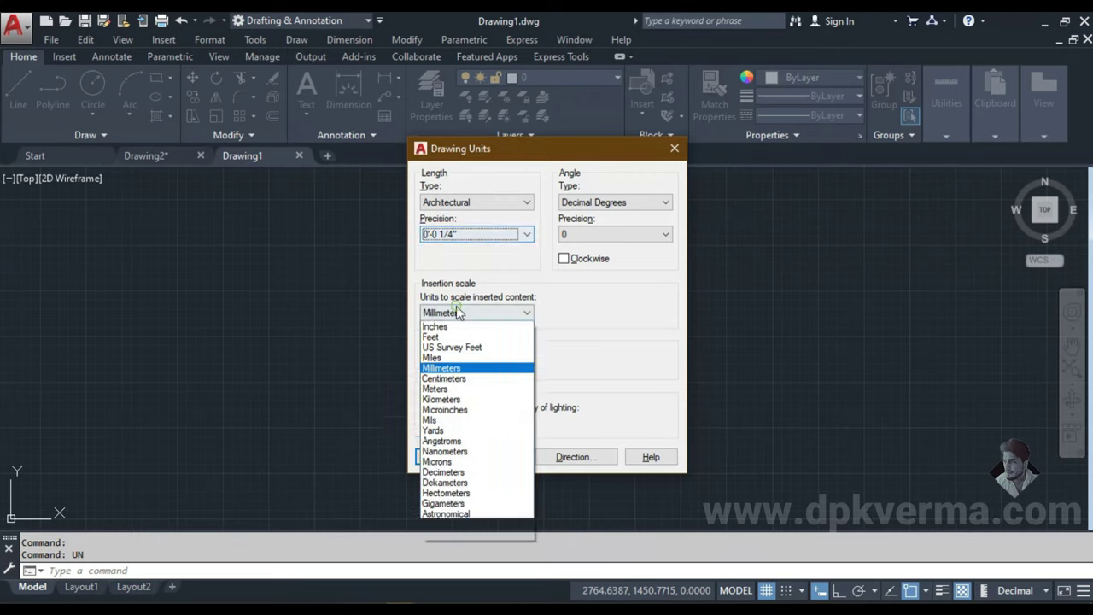
left_click(448, 336)
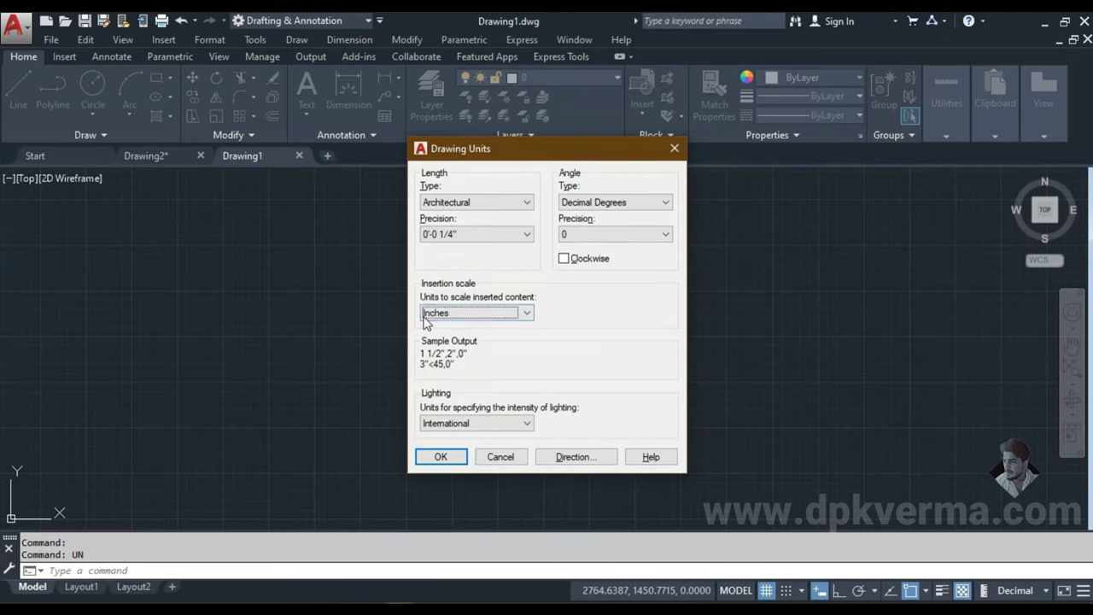
left_click(442, 457)
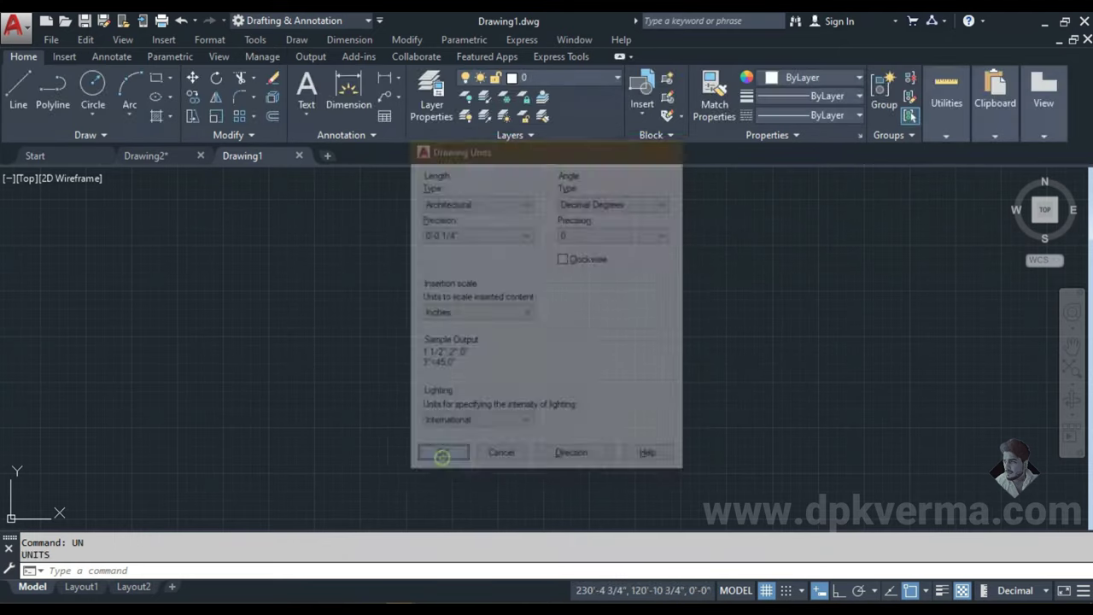
- Give the Standard dimension style Architectural primary units with 0'-0 1/4" precision
key("Escape")
type("D")
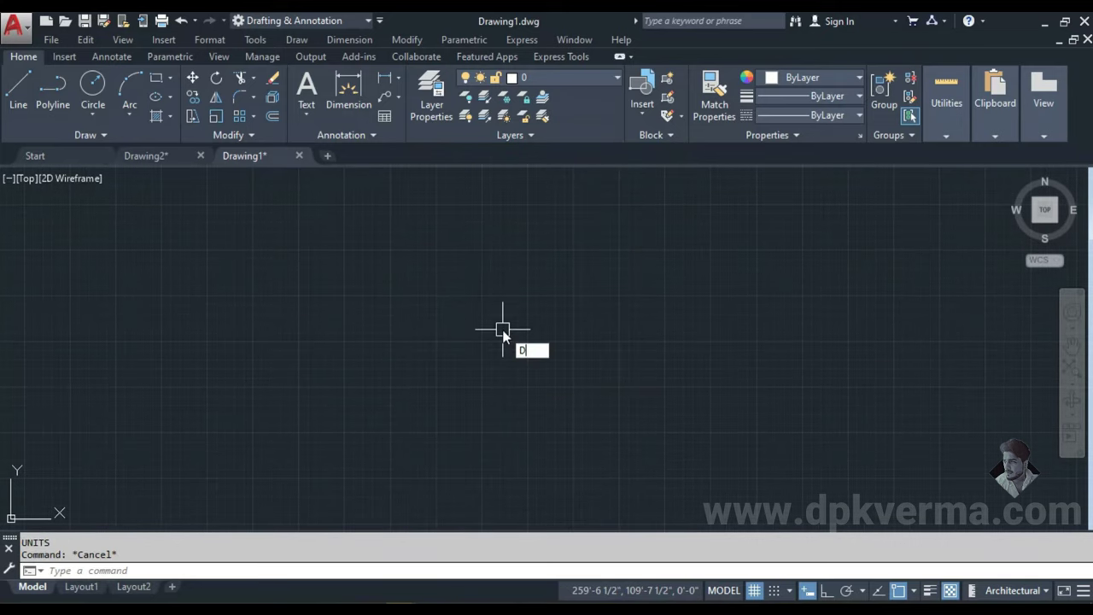
key("Return")
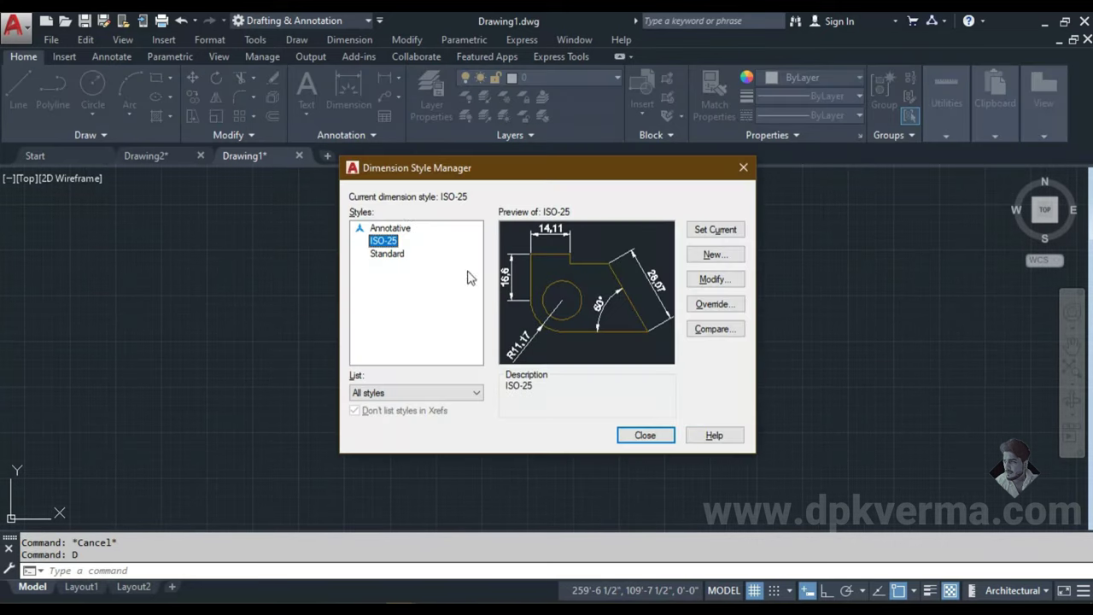
left_click(387, 254)
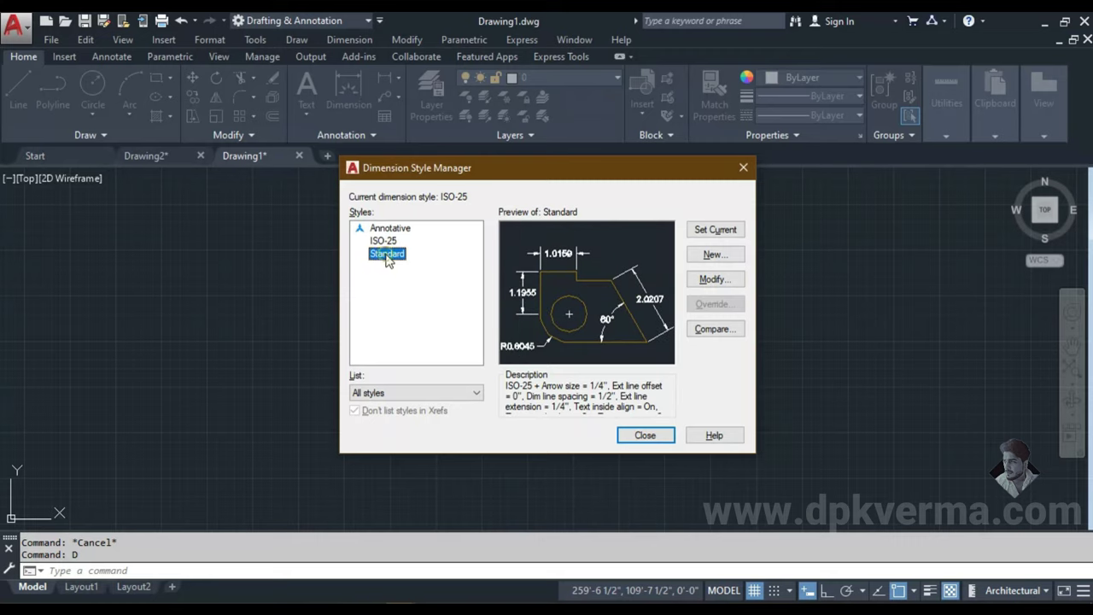
left_click(693, 281)
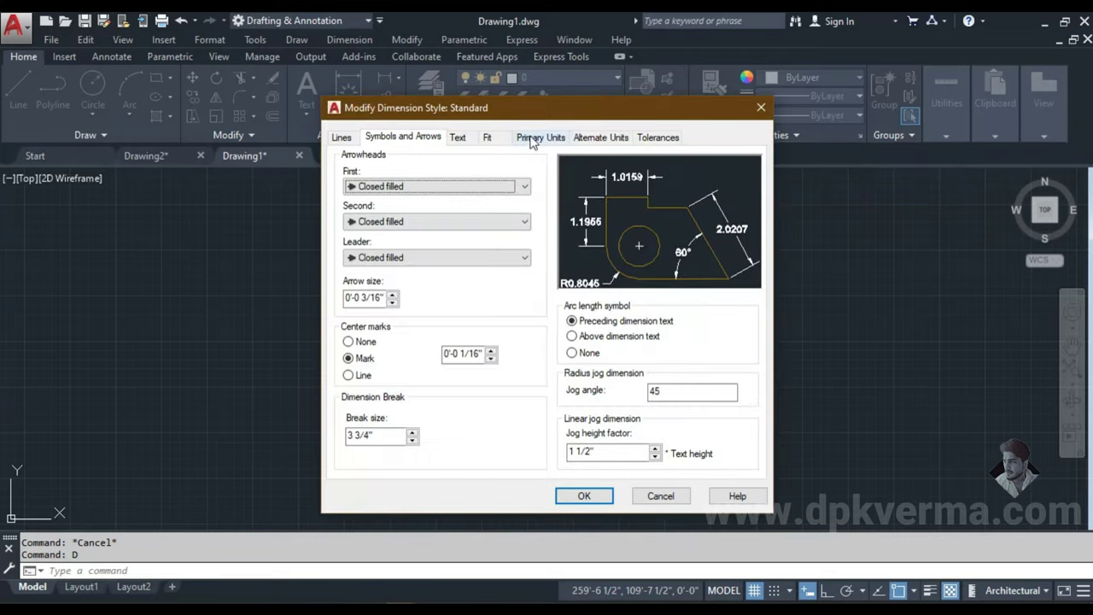
left_click(530, 139)
left_click(485, 171)
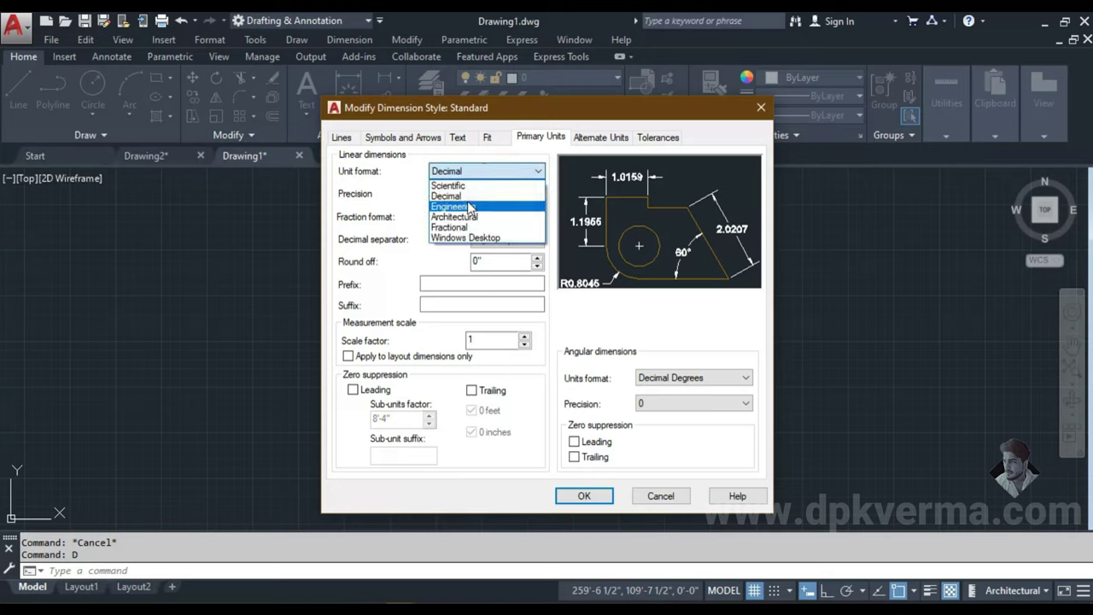
left_click(465, 218)
left_click(485, 194)
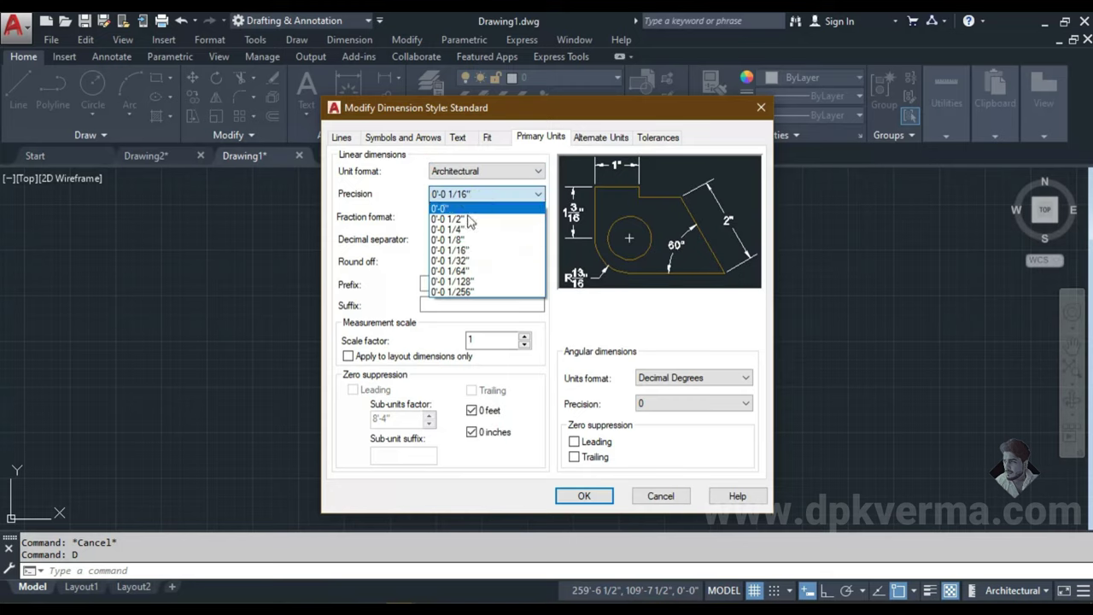
left_click(470, 227)
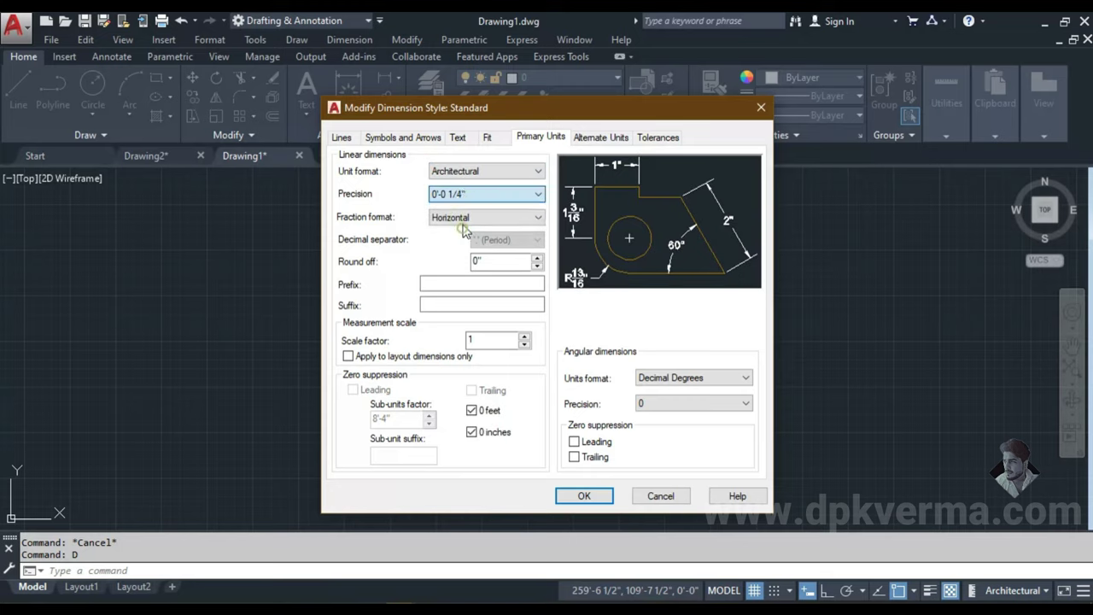
left_click(579, 496)
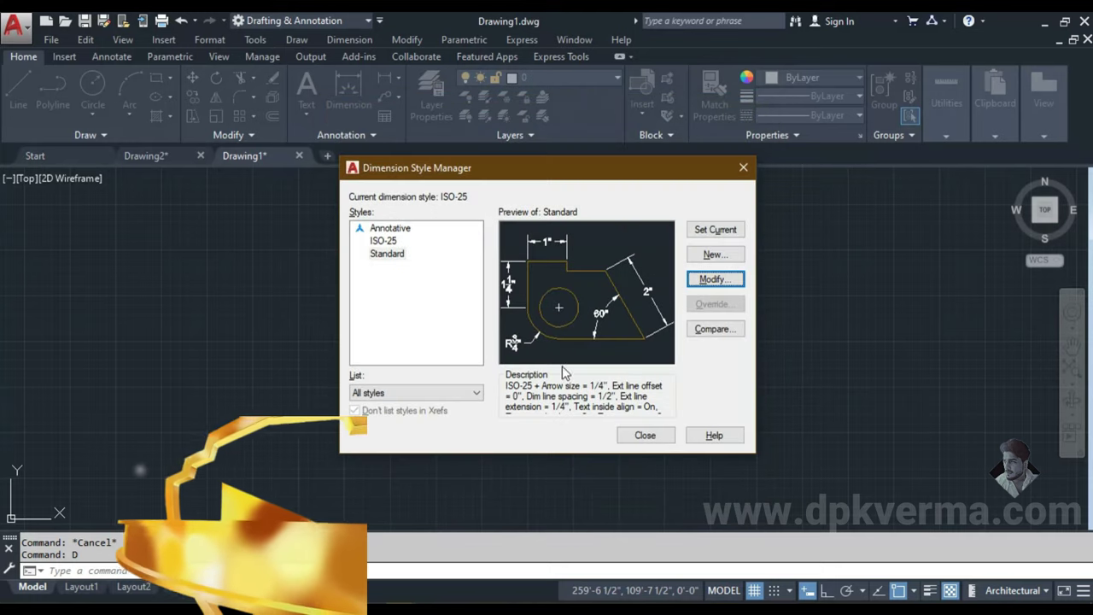
- Make Standard the current dimension style and turn on Ortho mode
left_click(716, 230)
left_click(645, 435)
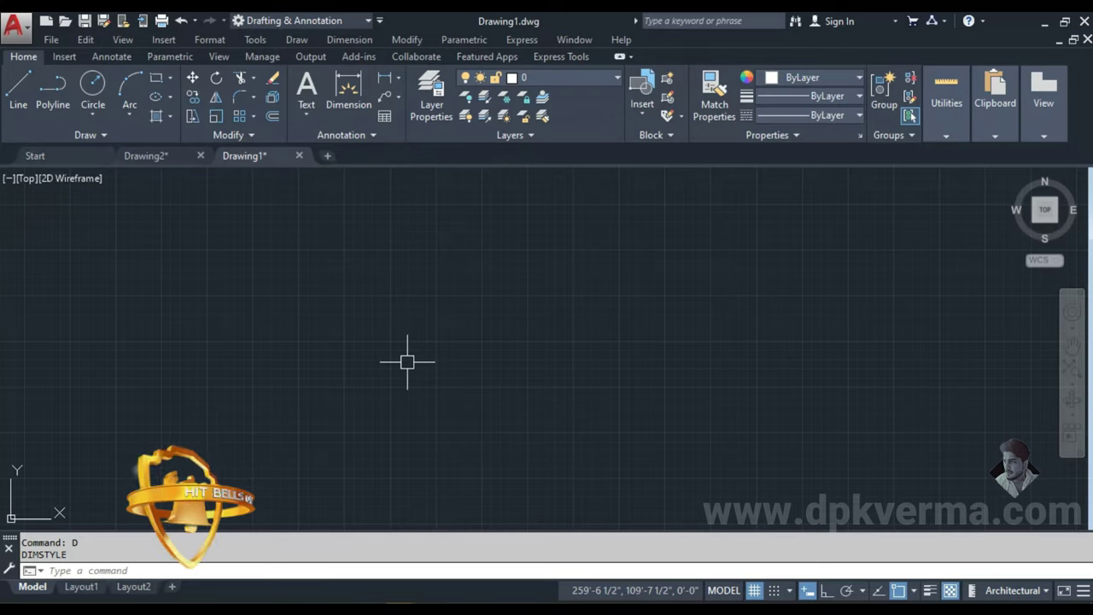
left_click(827, 591)
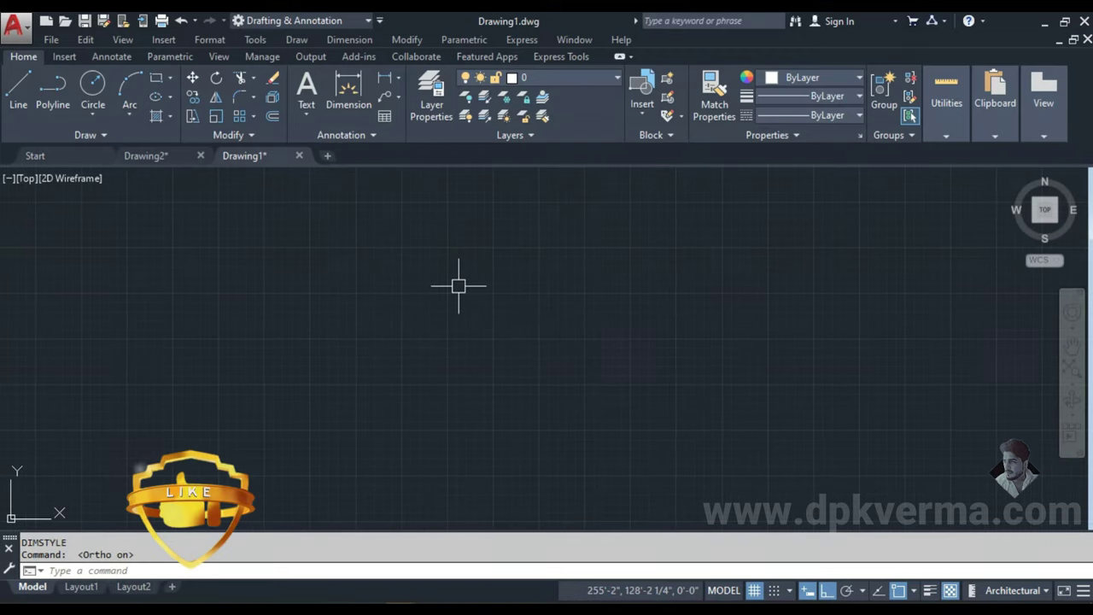
key("Escape")
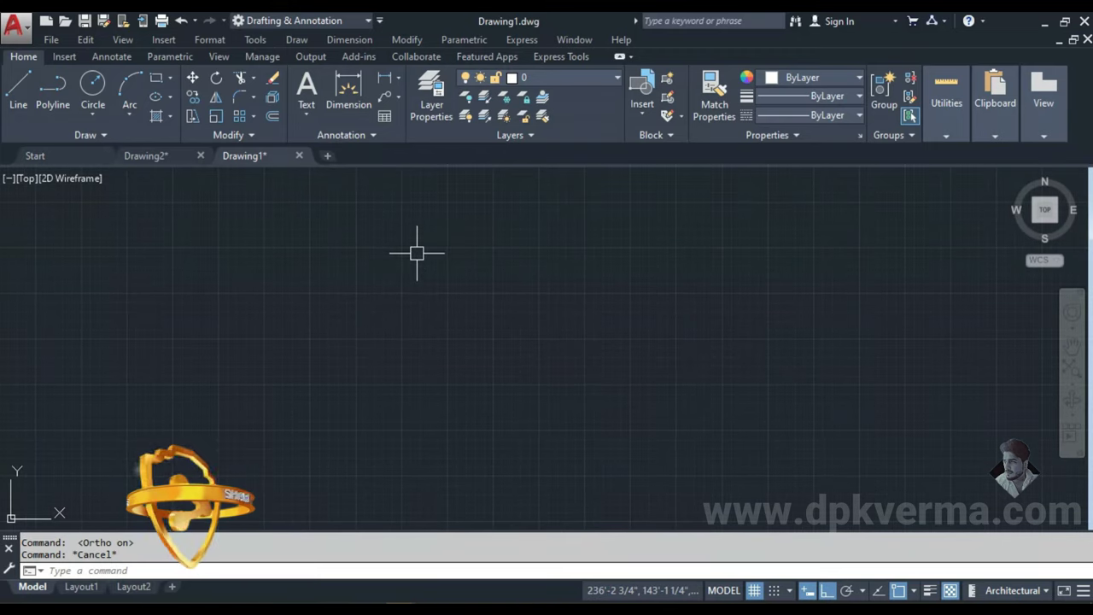
- Switch to the Drawing2 plan and zoom in on the toilets and bedroom
left_click(149, 161)
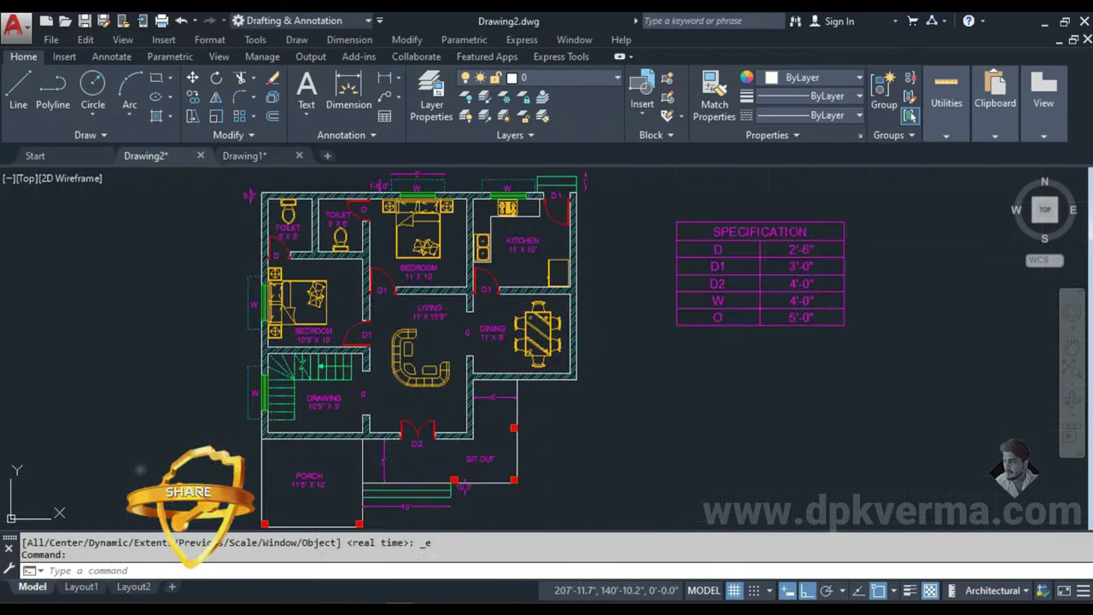
scroll(293, 260, "up", 3)
scroll(293, 260, "up", 2)
scroll(256, 262, "up", 2)
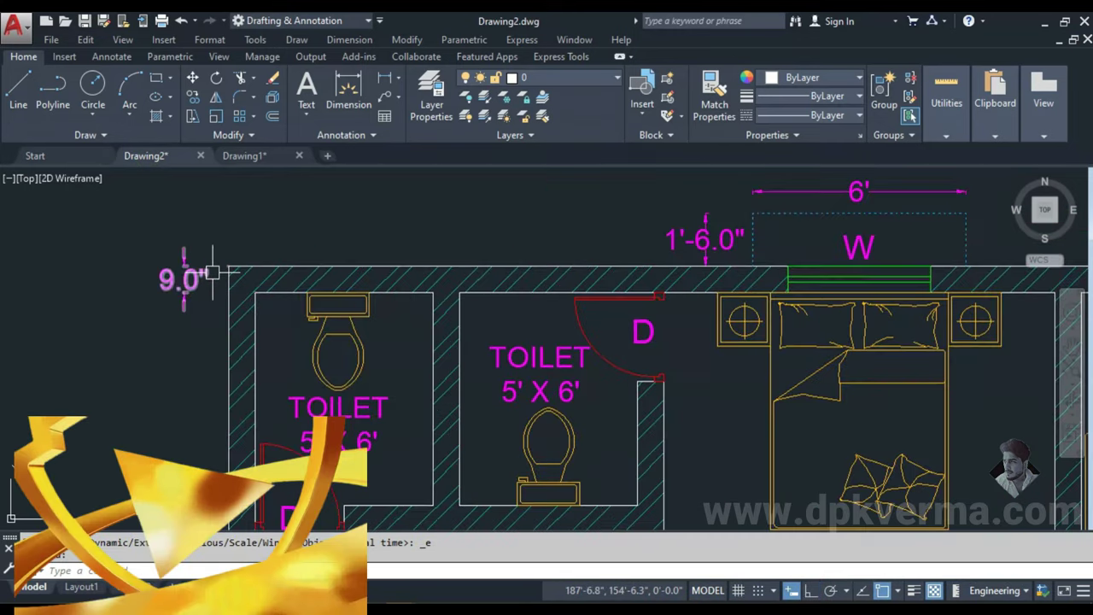
middle_click_drag(220, 264, 209, 224)
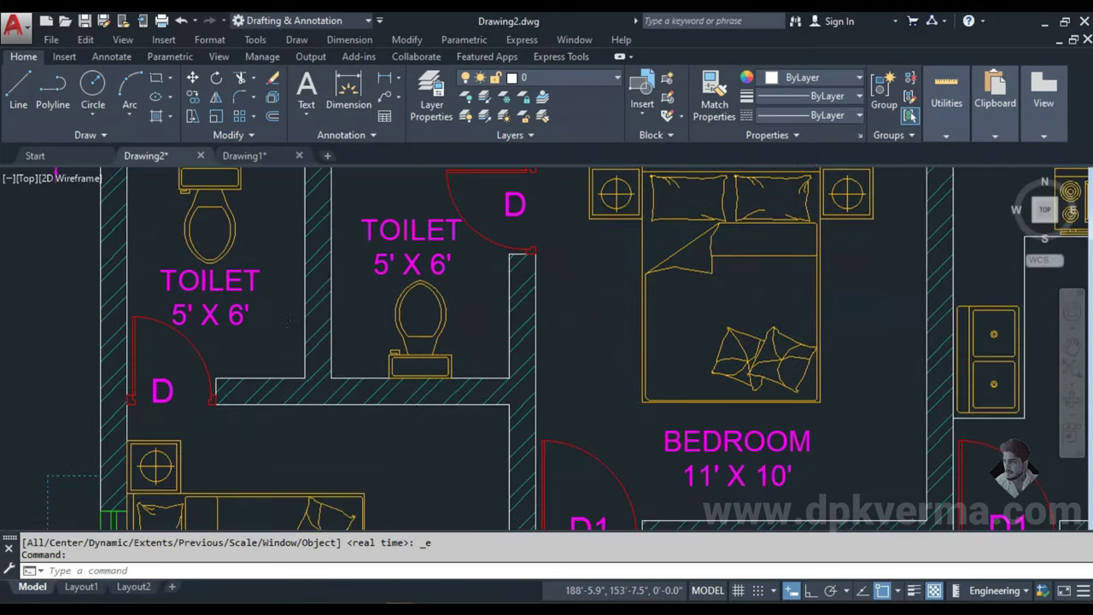
middle_click_drag(398, 402, 288, 313)
- Turn off the FURNITURE, DOOR and WINDOW layers
left_click(542, 79)
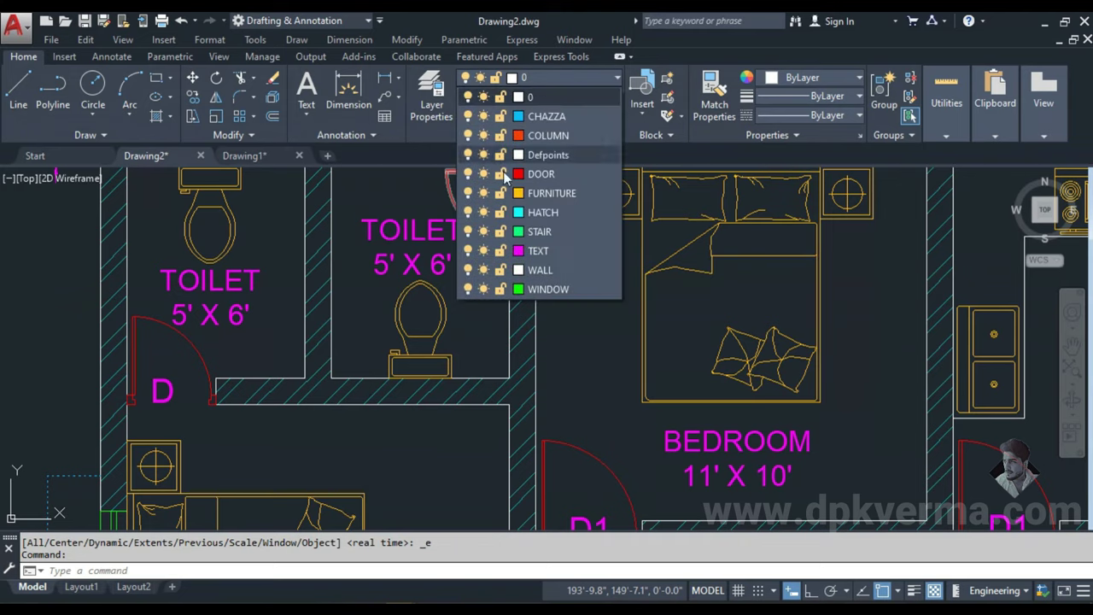
left_click(469, 193)
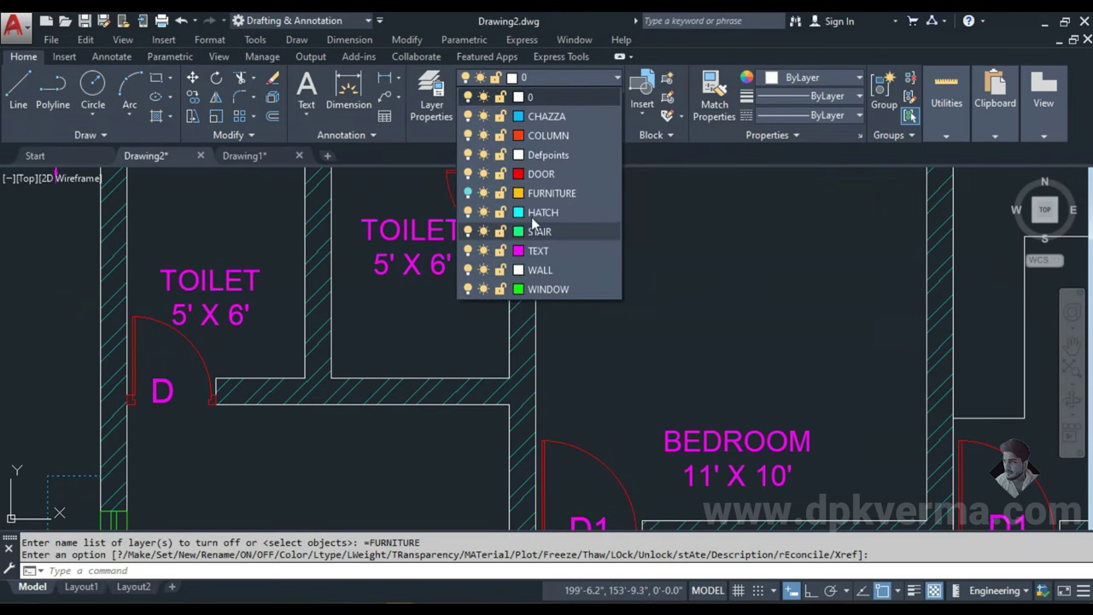
left_click(468, 174)
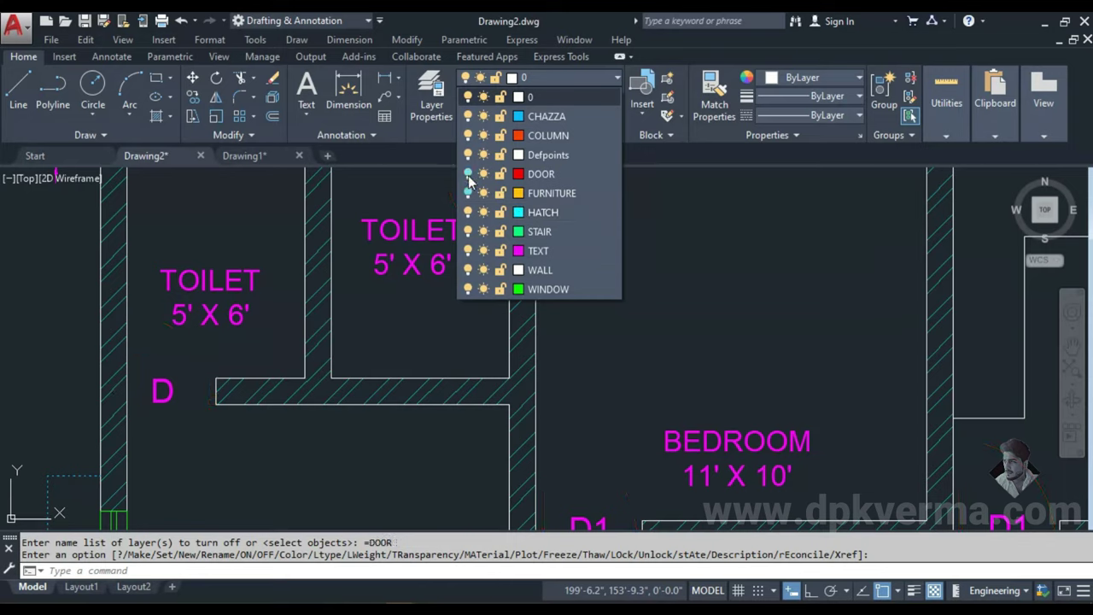
left_click(468, 291)
- Centre the view on the plan's top wall, then return to Drawing1
scroll(380, 436, "down", 2)
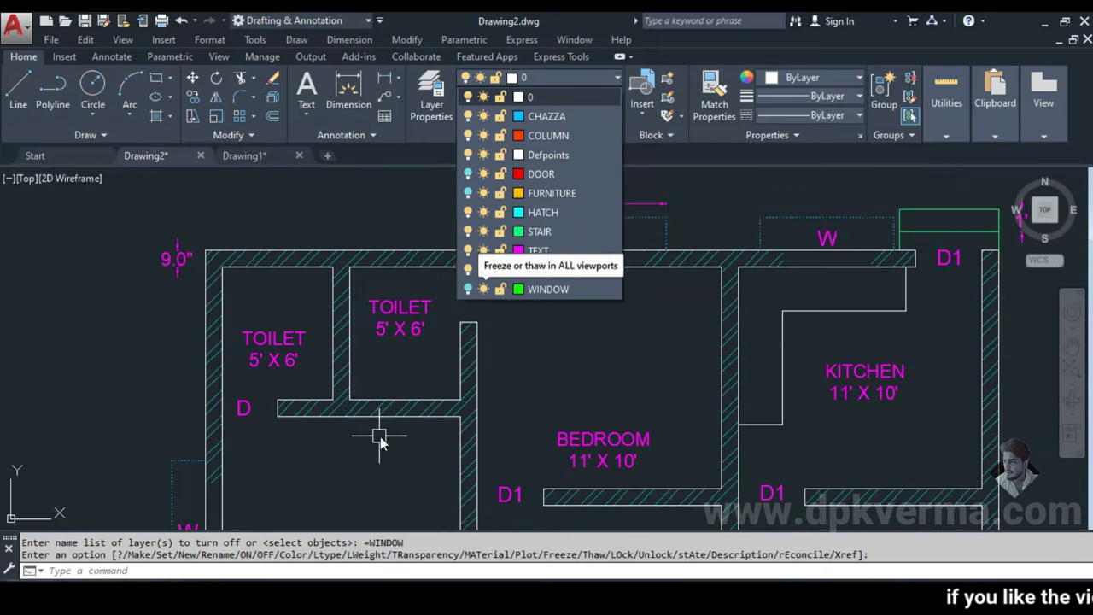
middle_click_drag(380, 437, 376, 418)
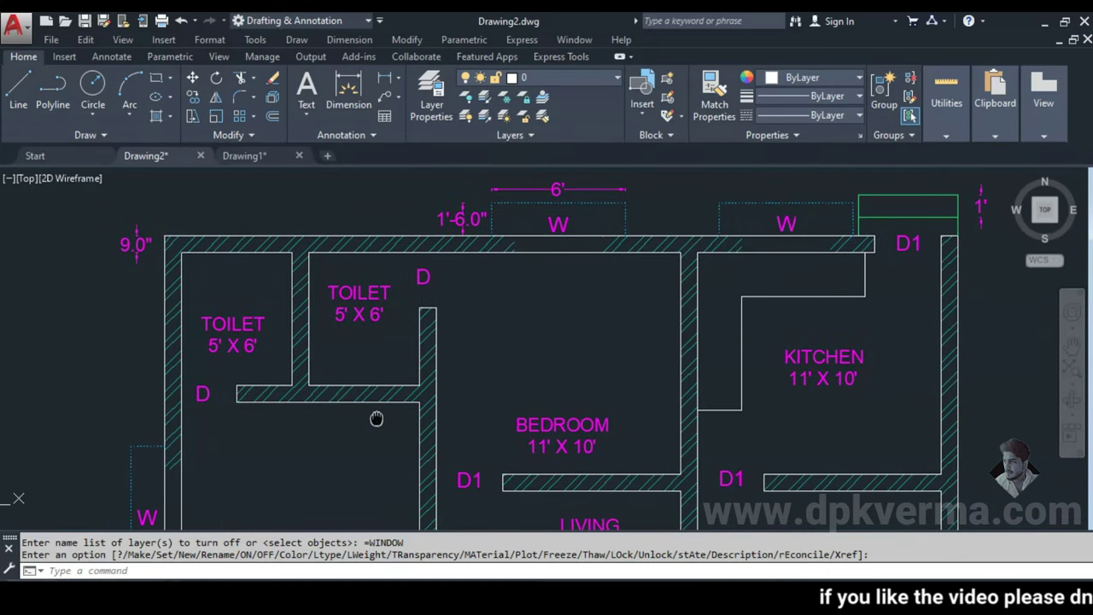
middle_click_drag(466, 448, 472, 431)
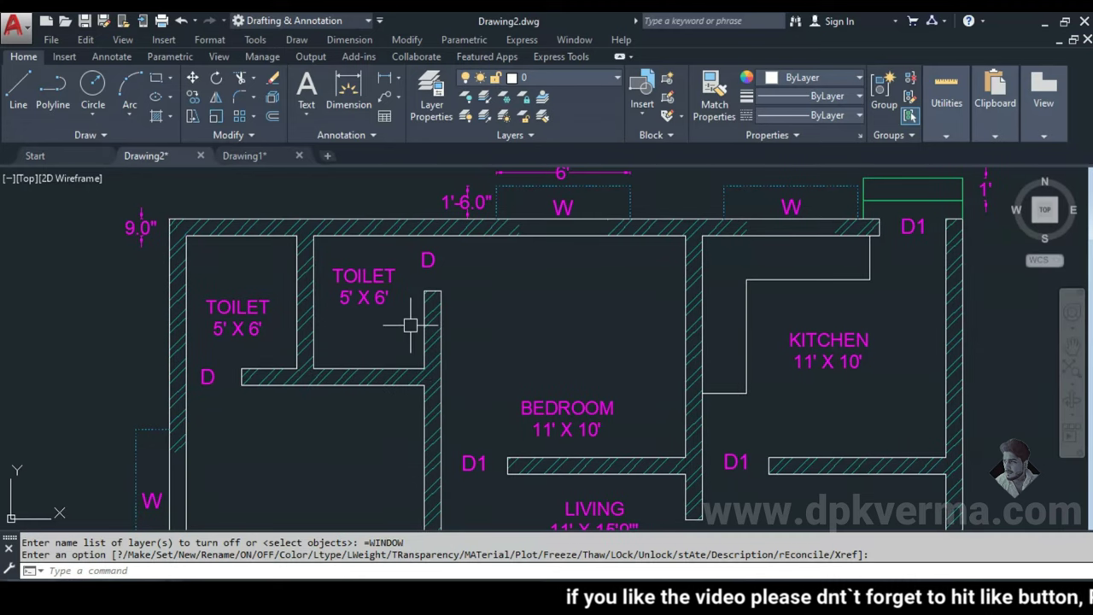
middle_click_drag(274, 336, 281, 251)
middle_click_drag(184, 215, 176, 320)
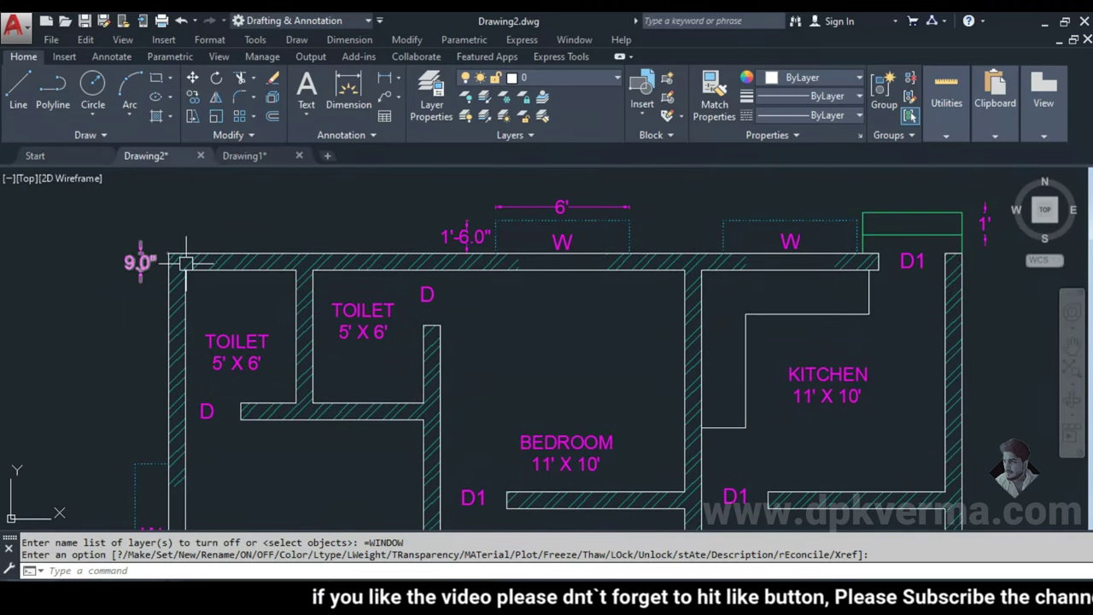
left_click(244, 155)
key("Escape")
key("Escape")
type("XL")
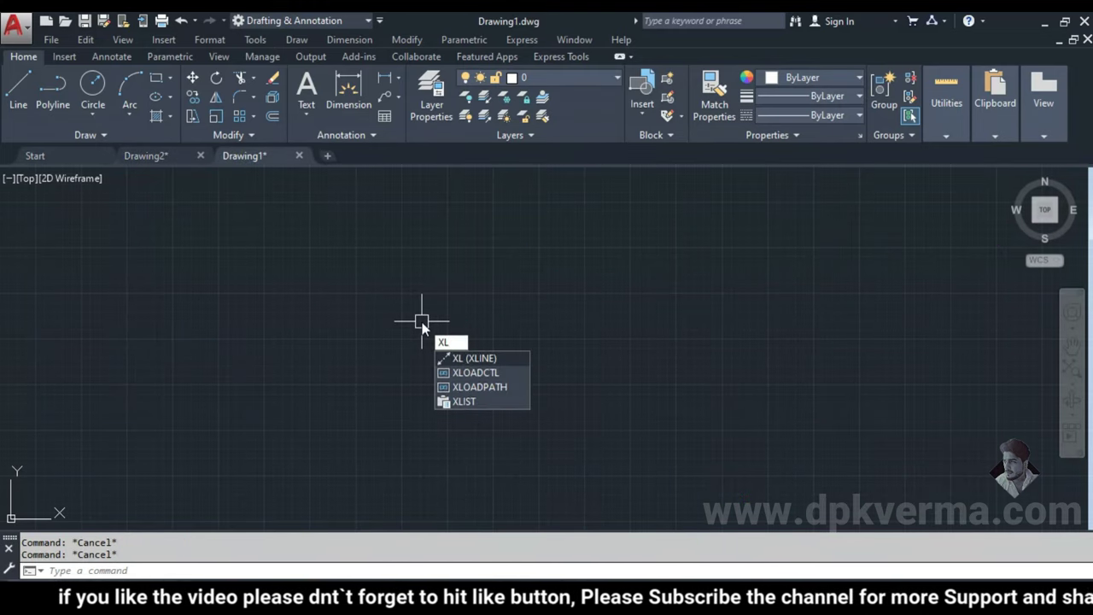
- Draw horizontal and vertical XLINE construction lines crossing at one point
key("Return")
left_click(324, 238)
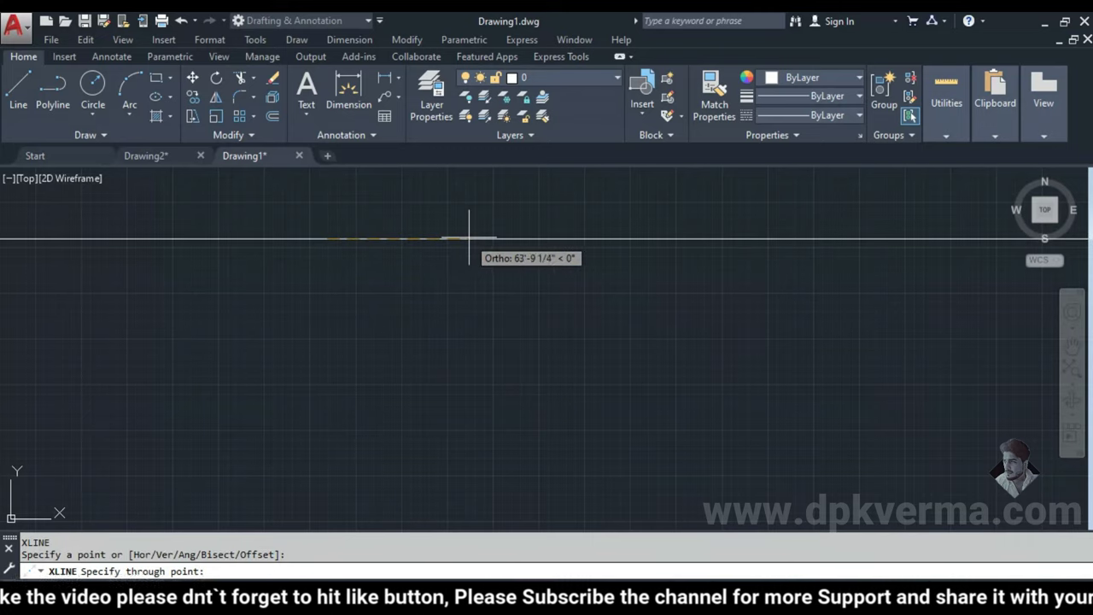
left_click(469, 238)
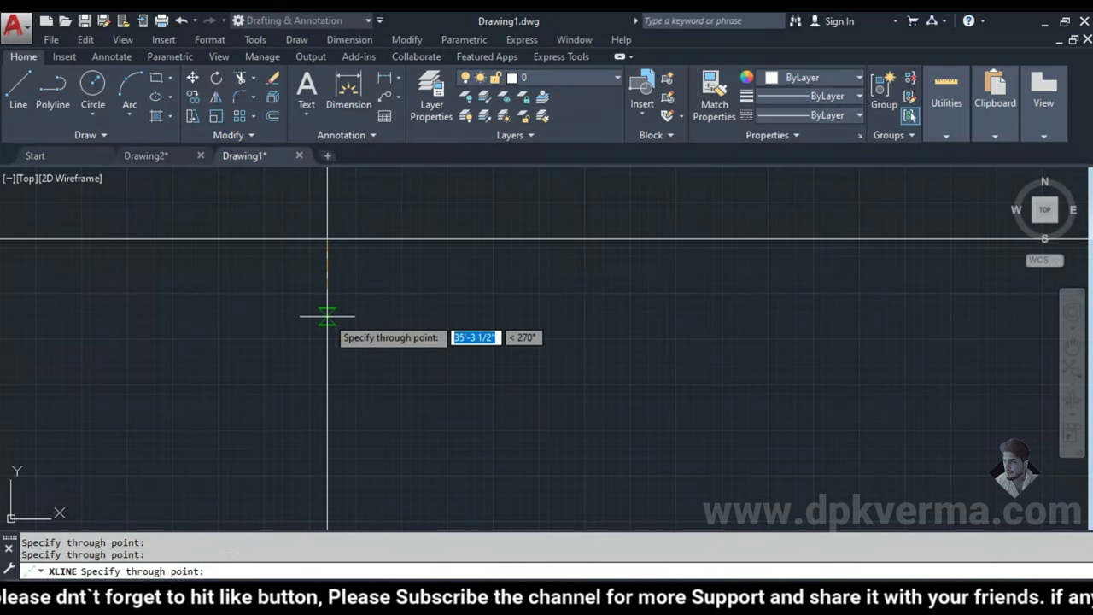
key("Escape")
key("Escape")
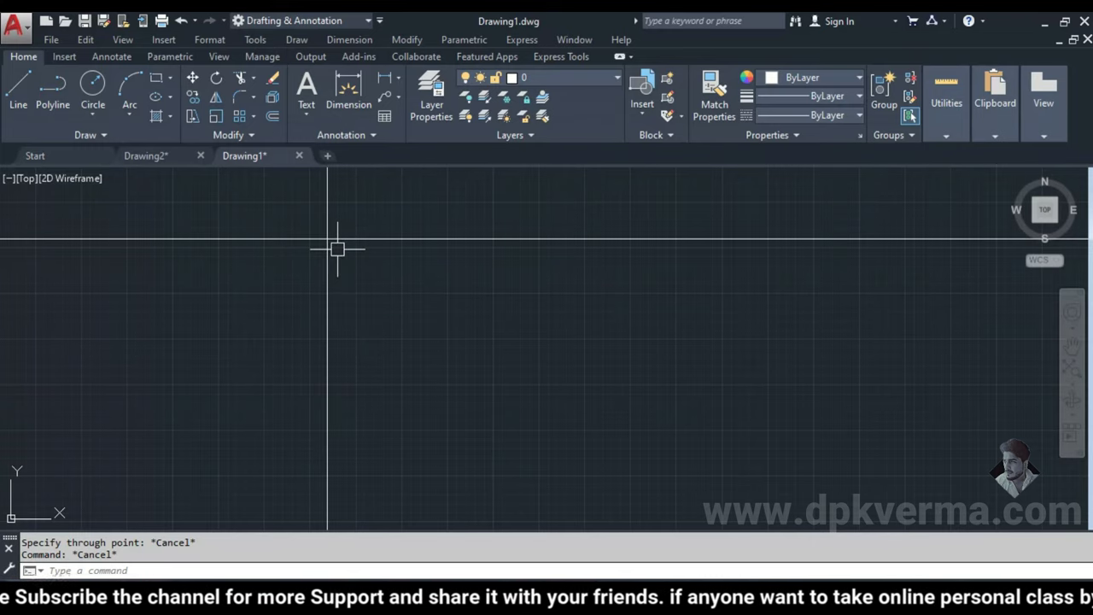
scroll(338, 249, "up", 2)
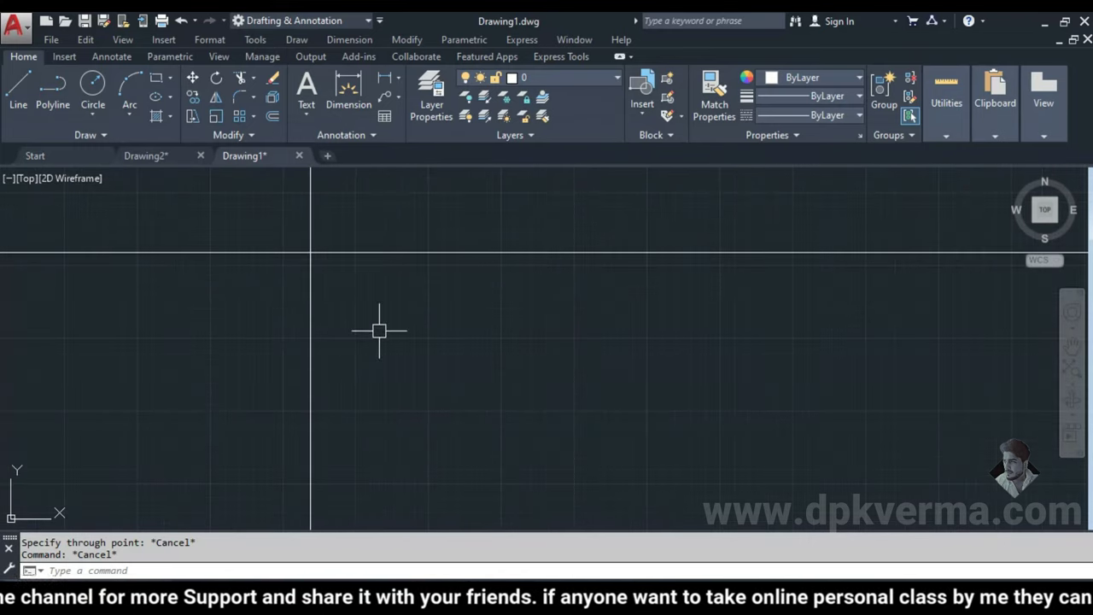
- Offset the vertical construction line 9" to the right
type("O")
key("Return")
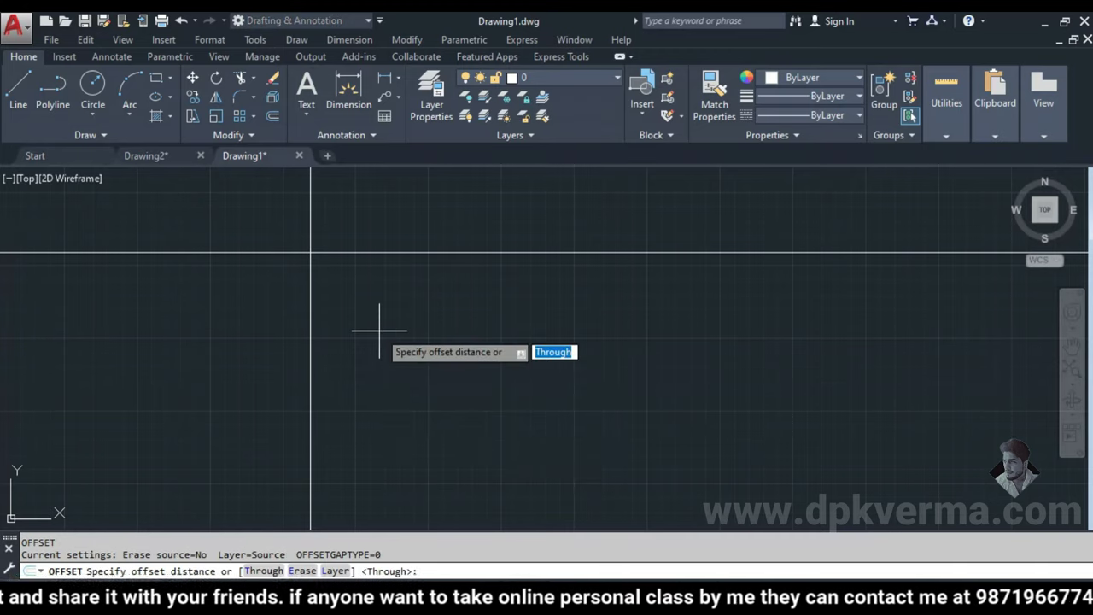
type("9")
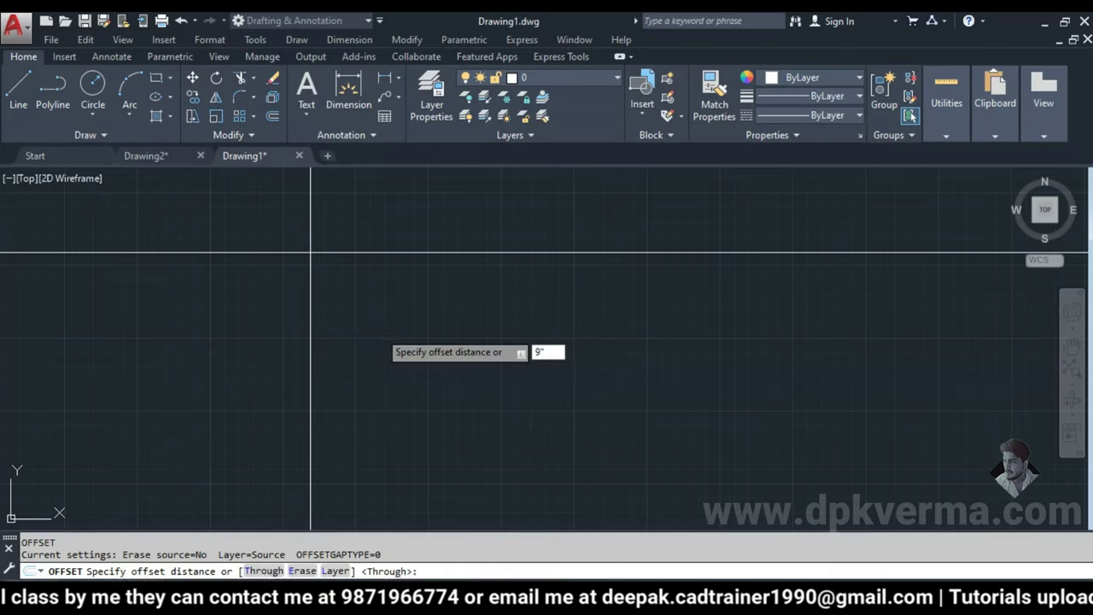
key("Return")
left_click(311, 309)
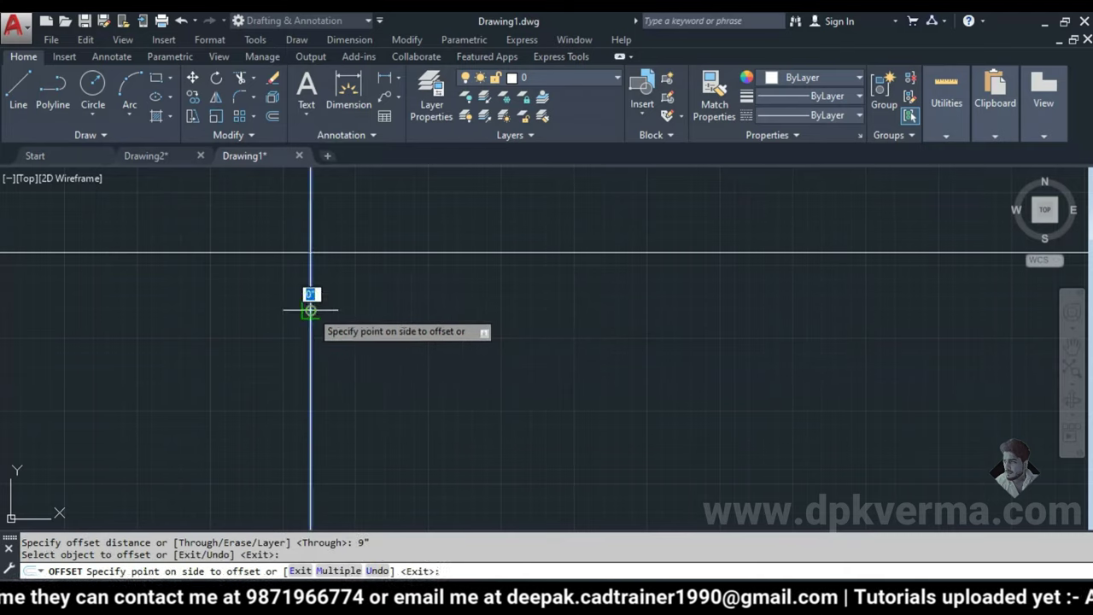
left_click(397, 303)
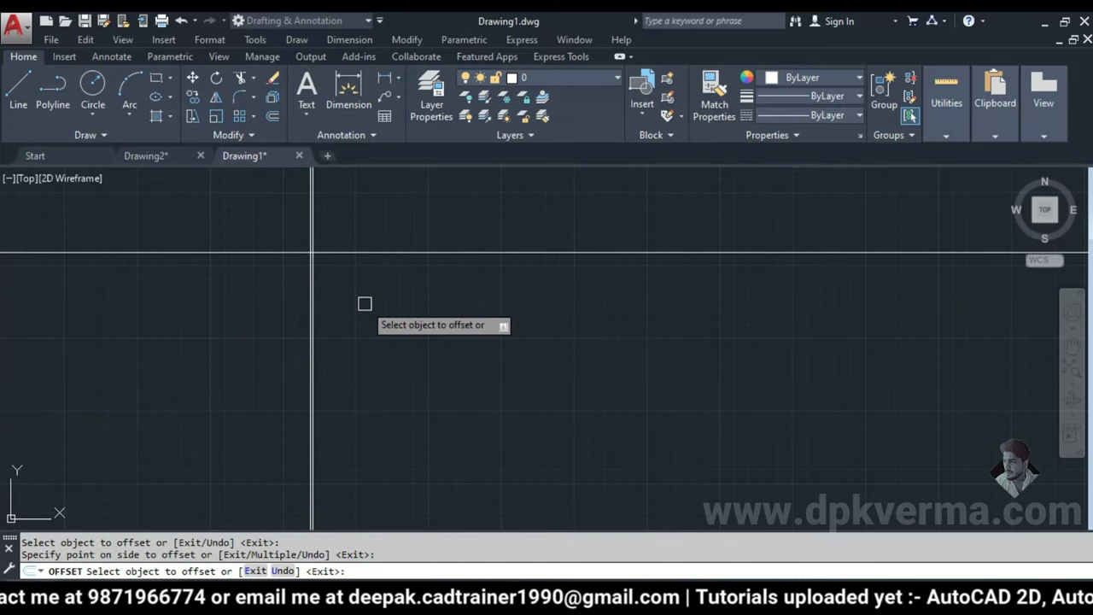
- Offset the horizontal construction line 9" as well
scroll(365, 303, "down", 2)
scroll(379, 322, "down", 3)
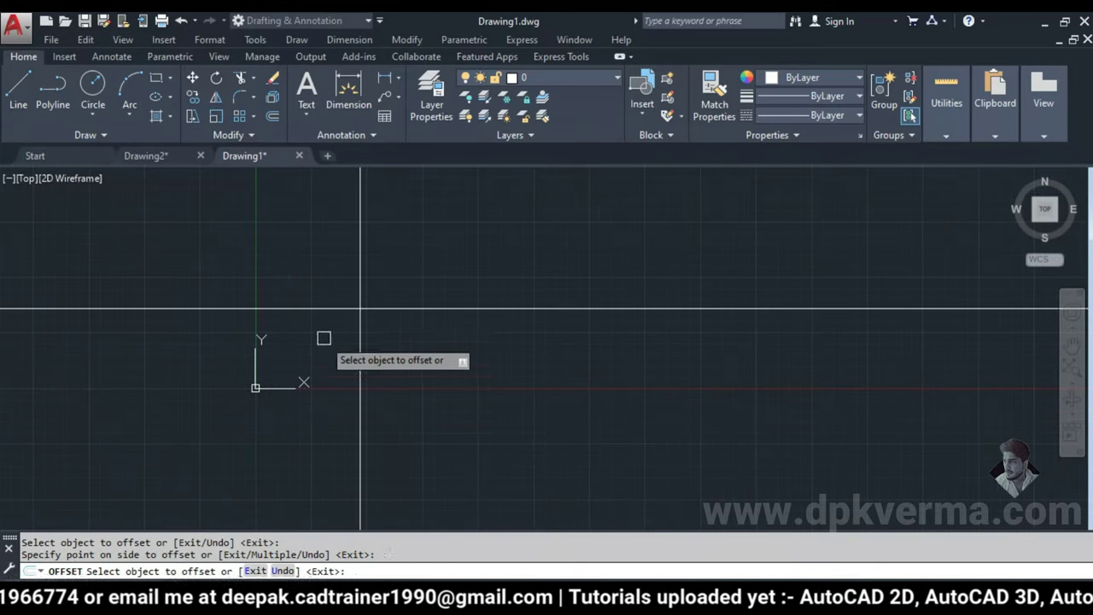
scroll(334, 300, "up", 3)
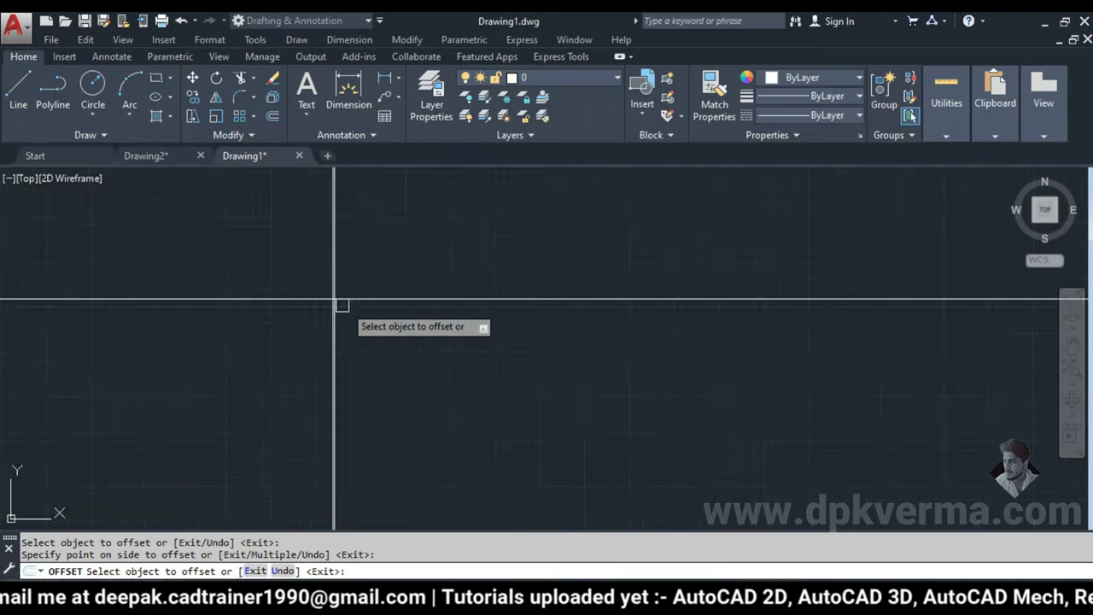
scroll(341, 305, "down", 2)
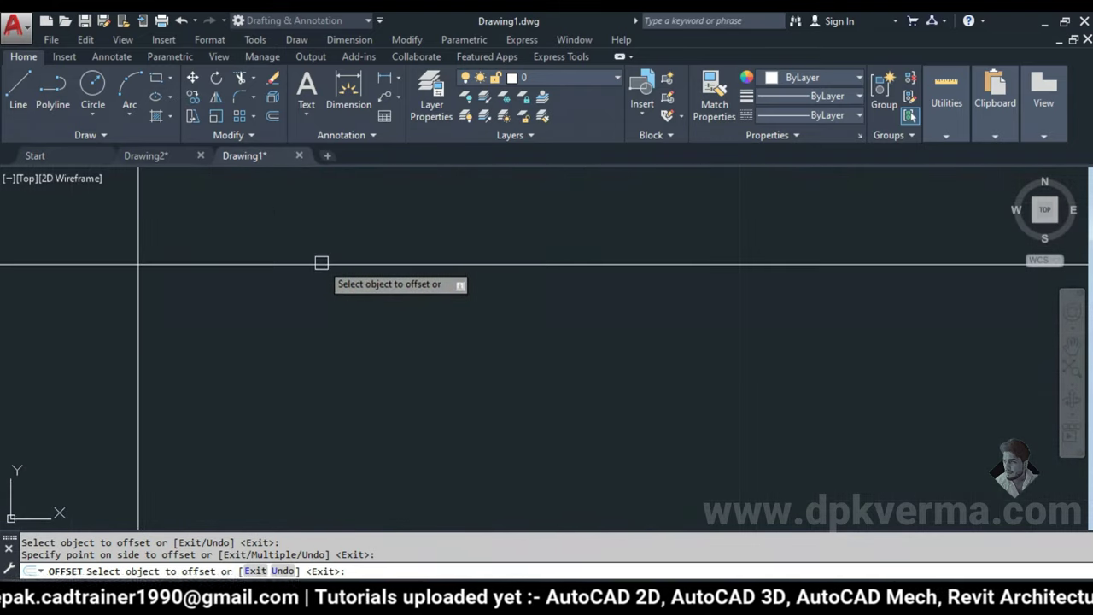
scroll(256, 320, "down", 2)
scroll(342, 340, "down", 1)
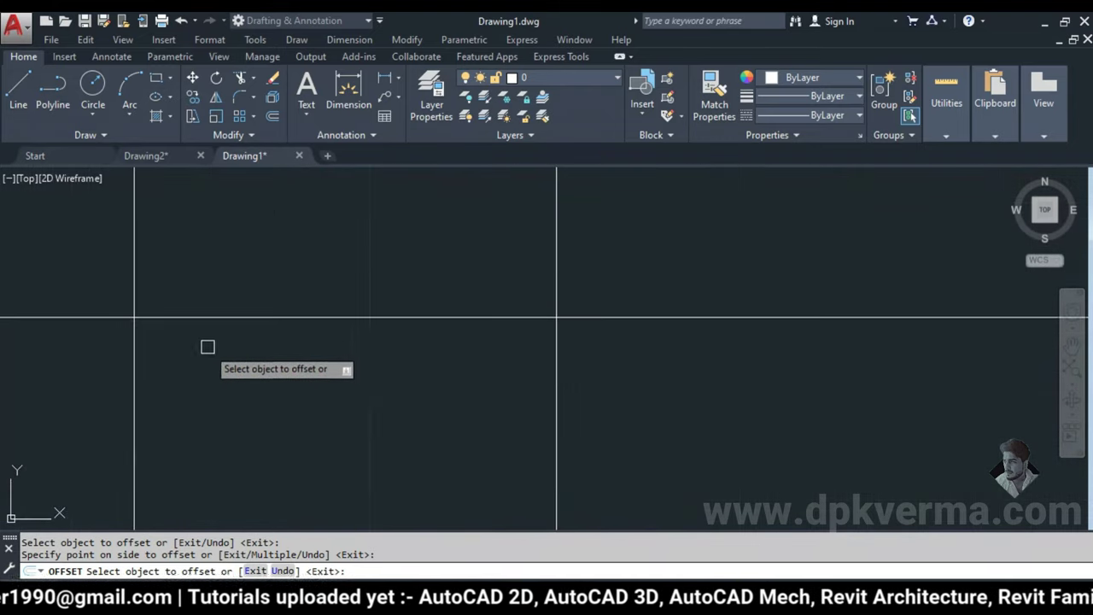
scroll(293, 366, "down", 3)
scroll(293, 410, "down", 1)
scroll(303, 359, "down", 2)
mouse_move(313, 319)
middle_mouse_down()
mouse_move(313, 343)
mouse_move(259, 279)
middle_mouse_up()
left_click(331, 227)
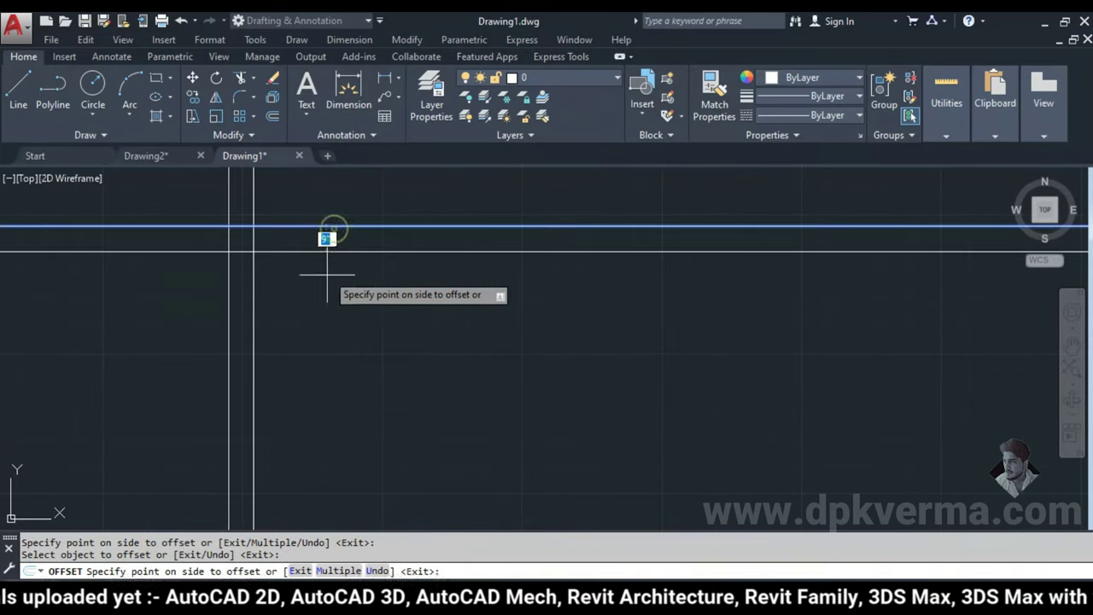
left_click(329, 299)
- Check the new lines, end OFFSET and switch to the Drawing2 reference plan
mouse_move(330, 298)
middle_mouse_down()
mouse_move(332, 364)
mouse_move(312, 319)
mouse_move(355, 371)
mouse_move(373, 349)
middle_mouse_up()
key("Escape")
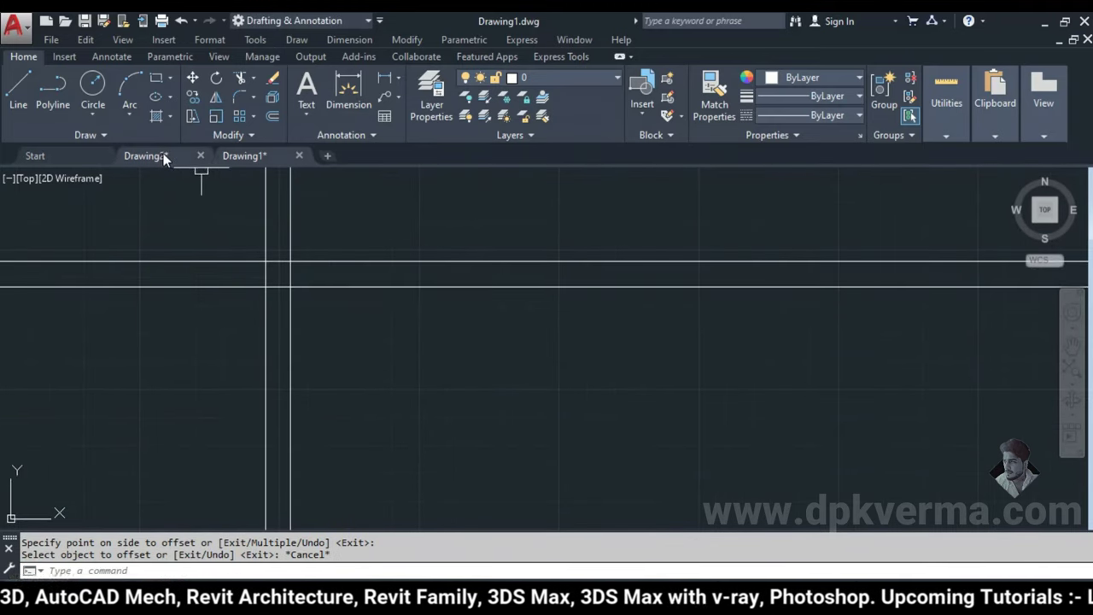
left_click(158, 155)
middle_click_drag(306, 325, 313, 297)
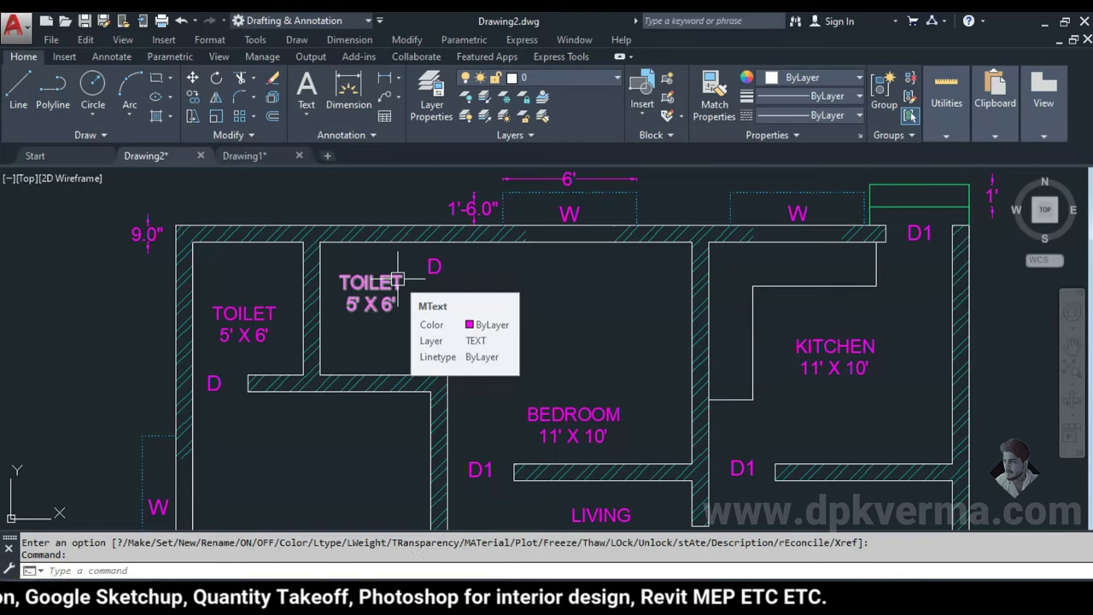
scroll(357, 286, "down", 1)
scroll(357, 286, "down", 1)
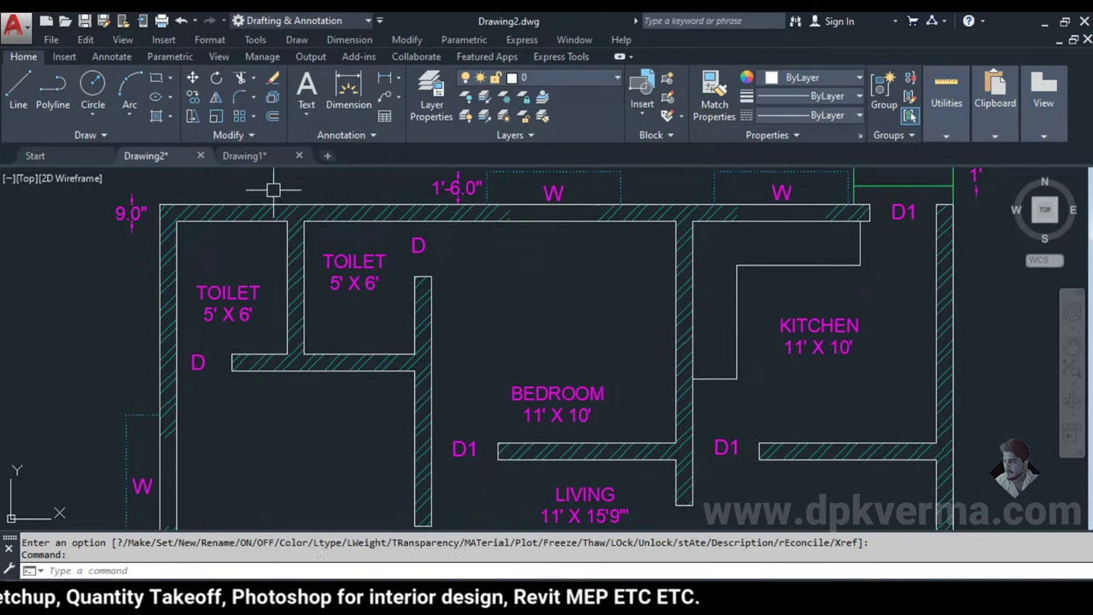
left_click(252, 156)
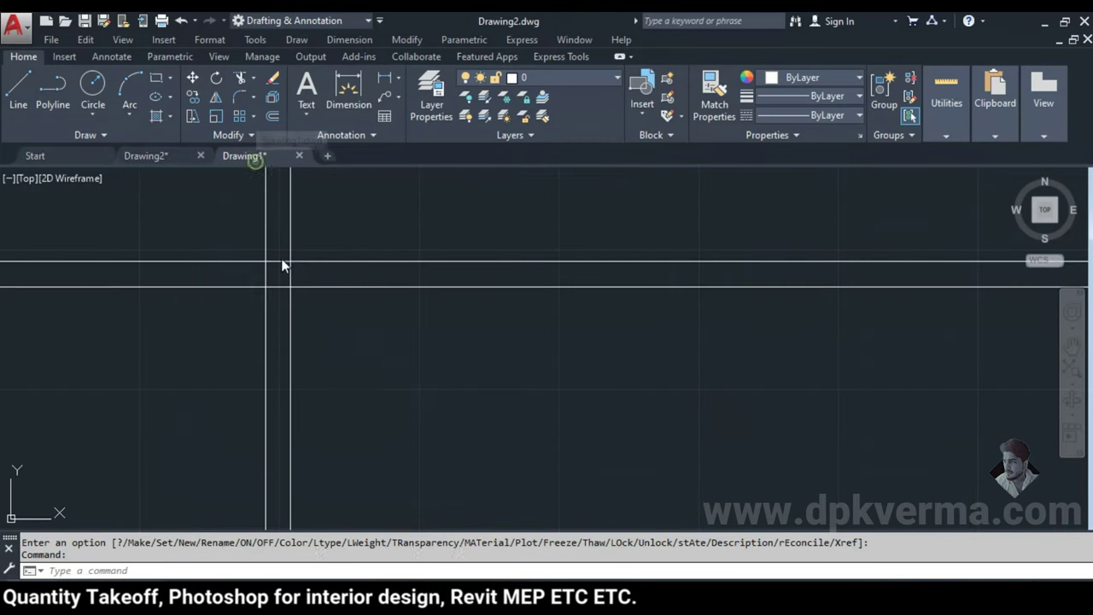
left_click(171, 157)
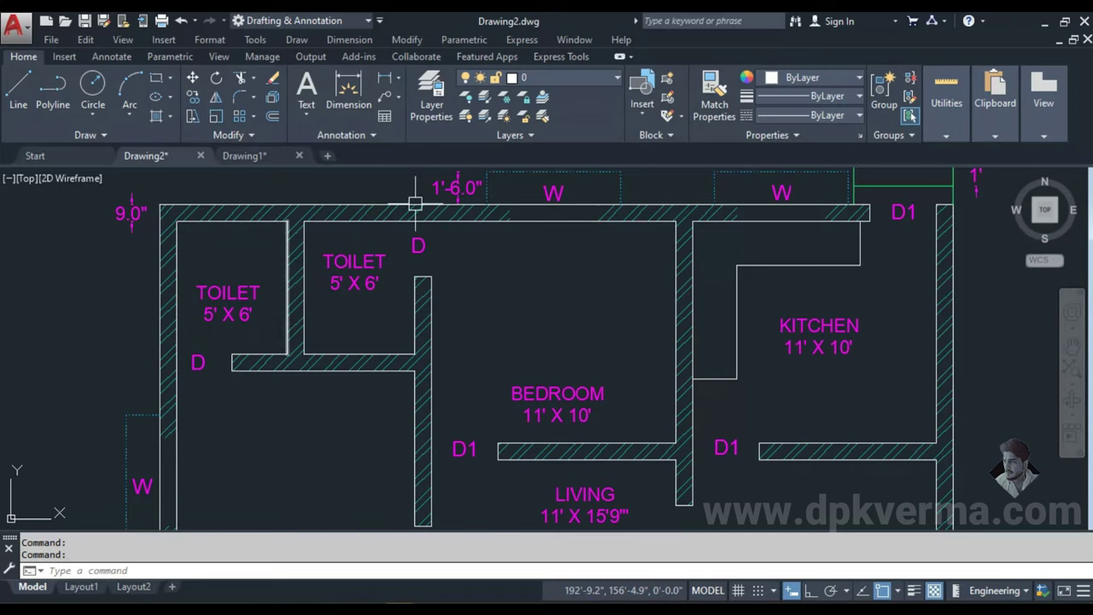
mouse_move(995, 102)
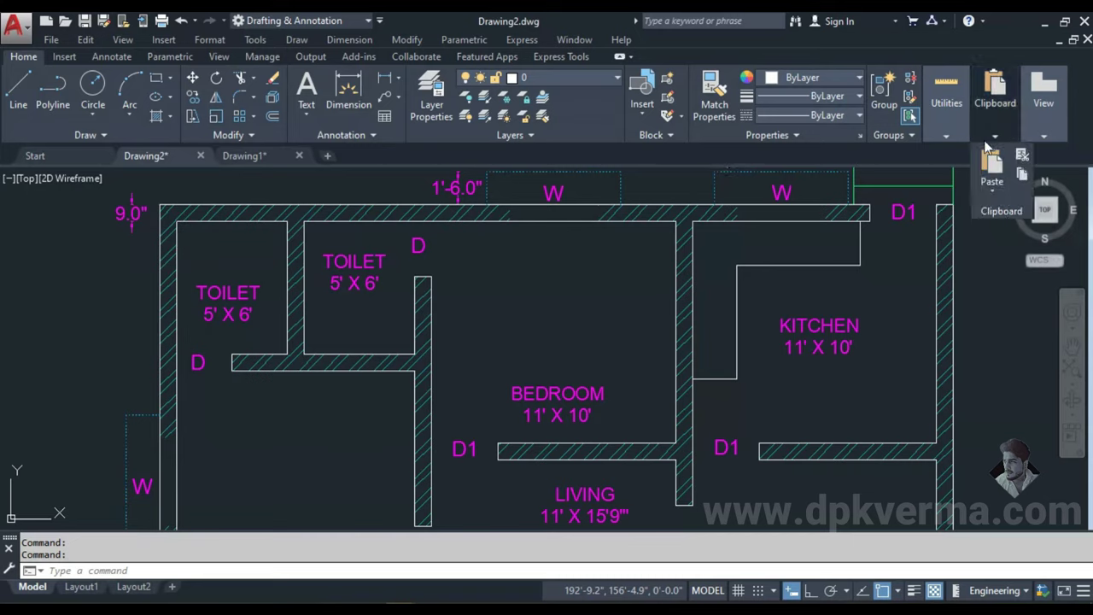
- Read a point's coordinates in the reference plan with the ID Point measuring tool
mouse_move(946, 103)
left_click(950, 189)
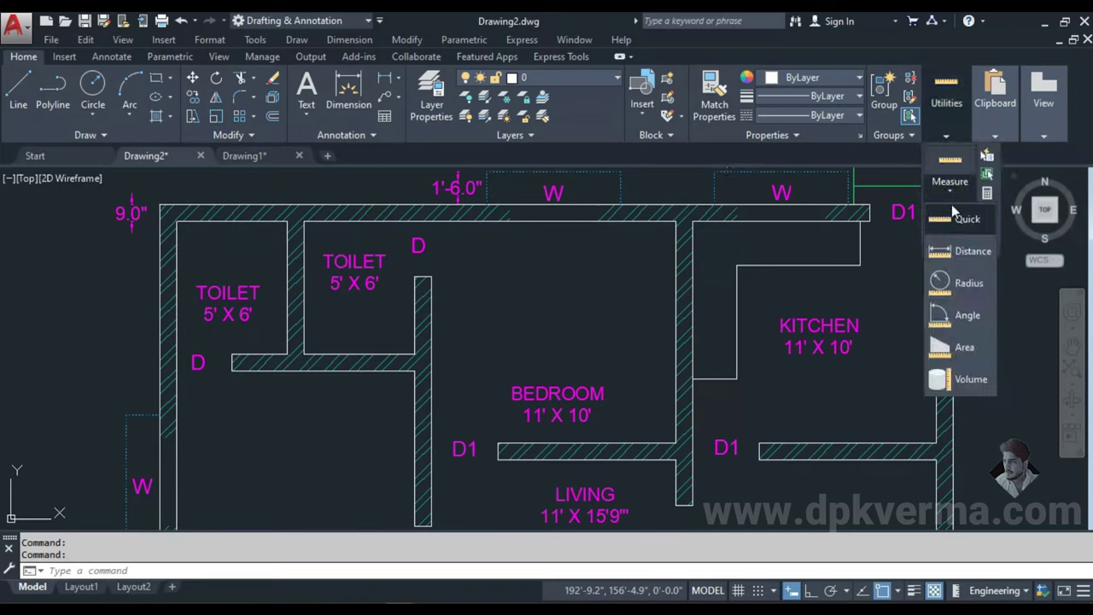
left_click(955, 212)
left_click(955, 211)
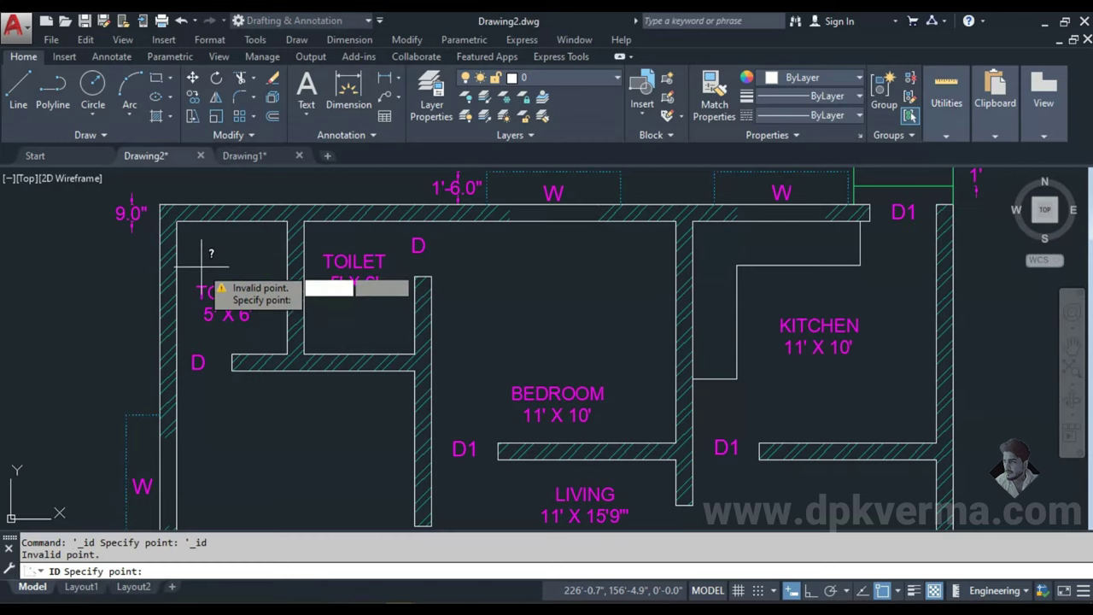
left_click(255, 256)
mouse_move(946, 94)
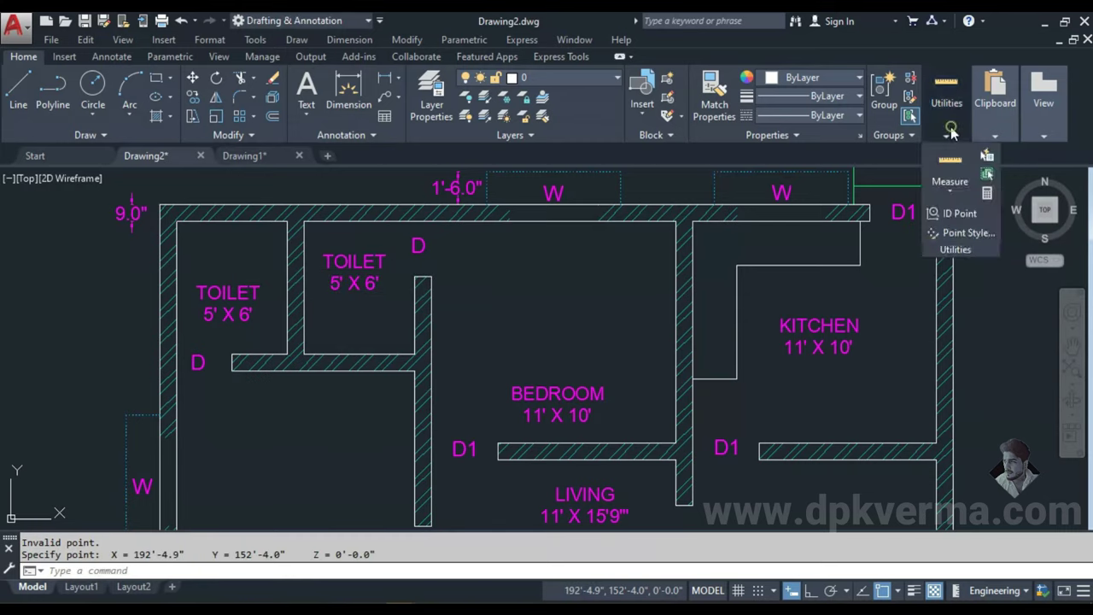
- Quick-measure the upper toilet at 5' by 6', then return to Drawing1
left_click(952, 184)
left_click(965, 222)
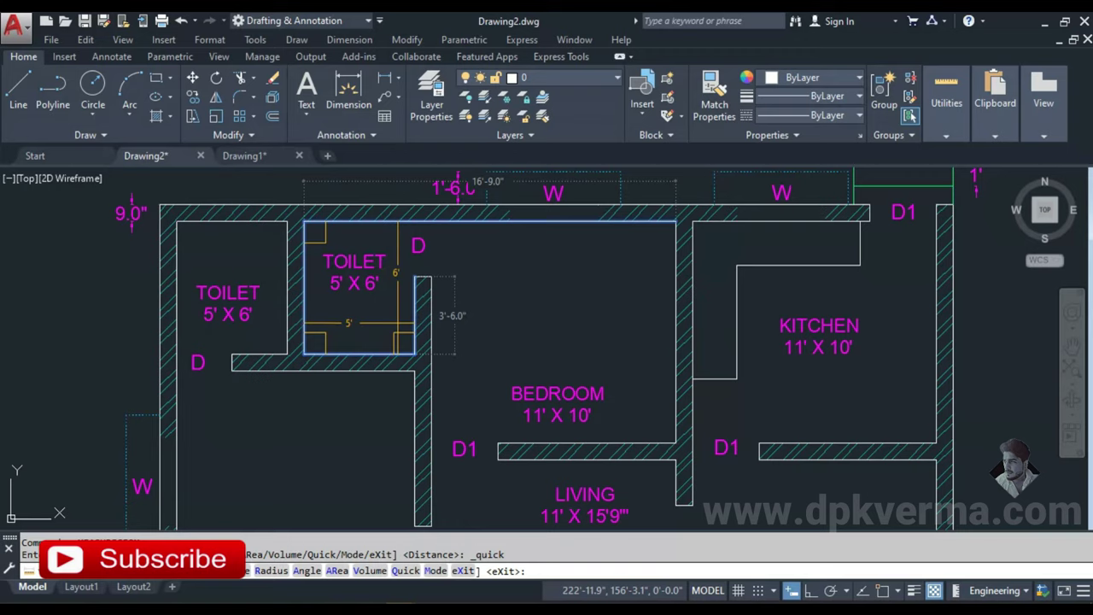
key("Escape")
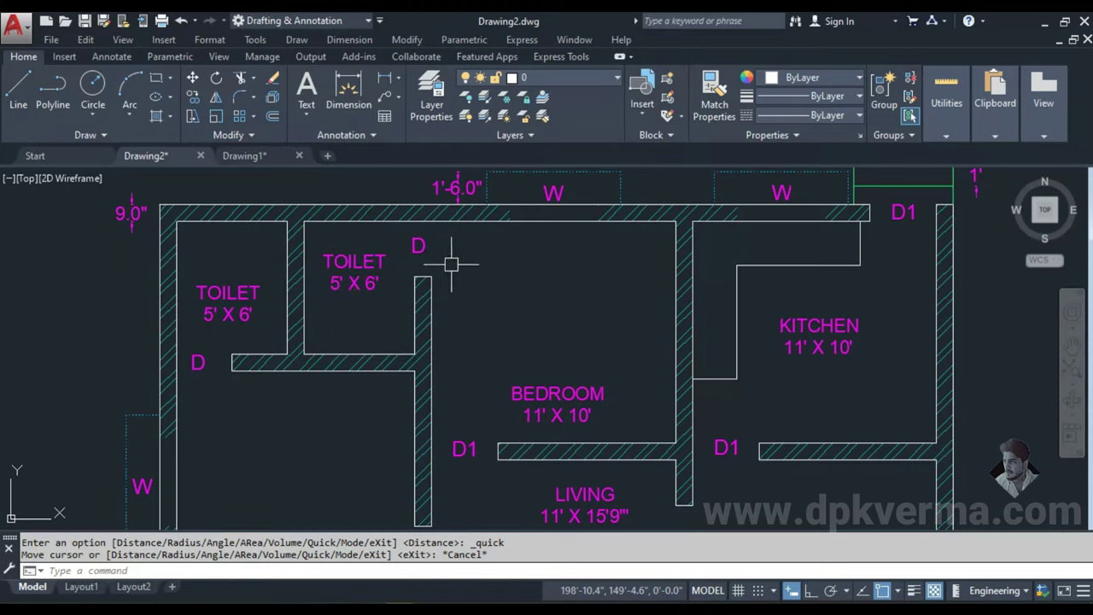
left_click(271, 159)
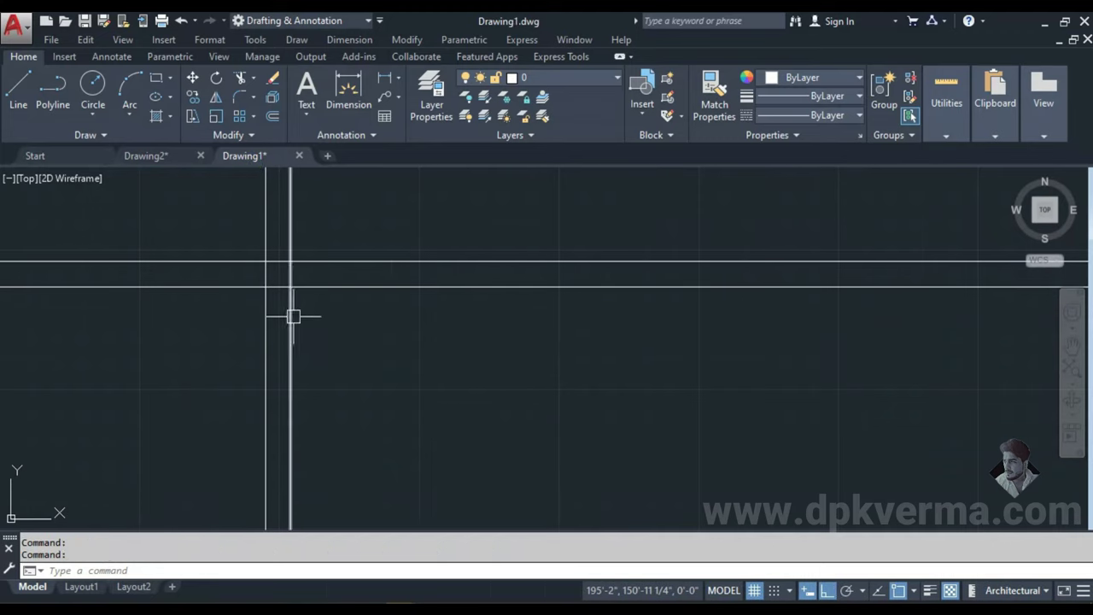
- Offset the vertical wall line 5' to the right
type("o")
key("Return")
type("5'")
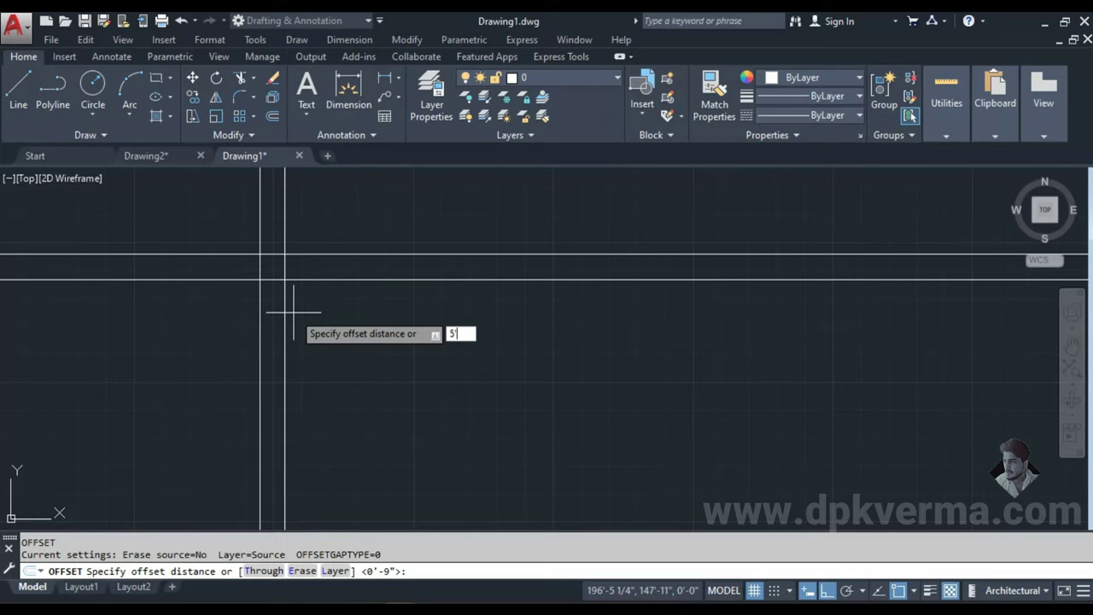
key("Return")
left_click(285, 317)
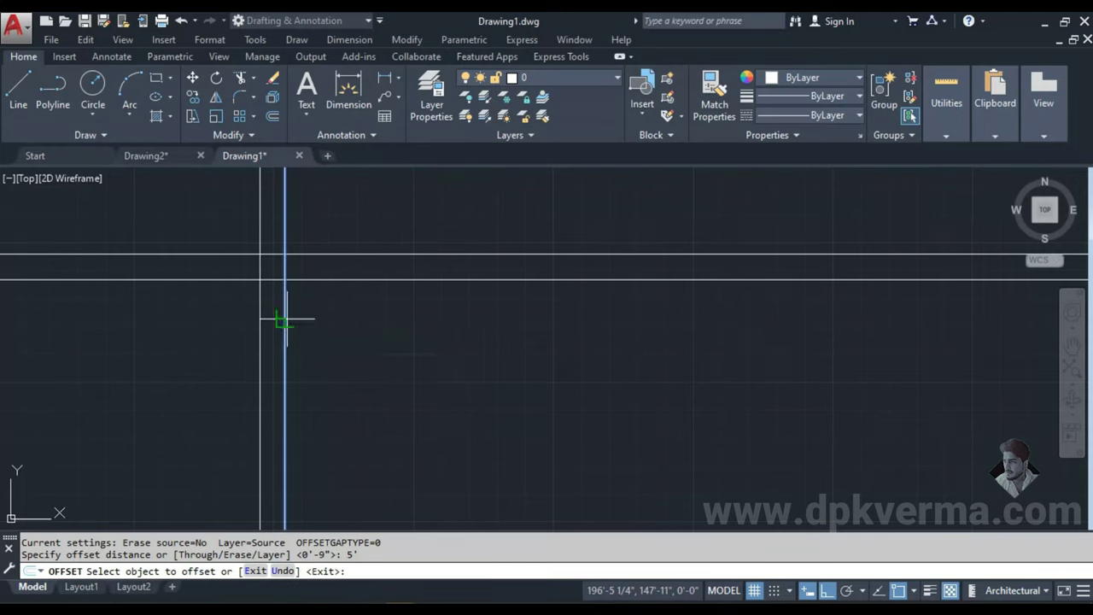
left_click(489, 321)
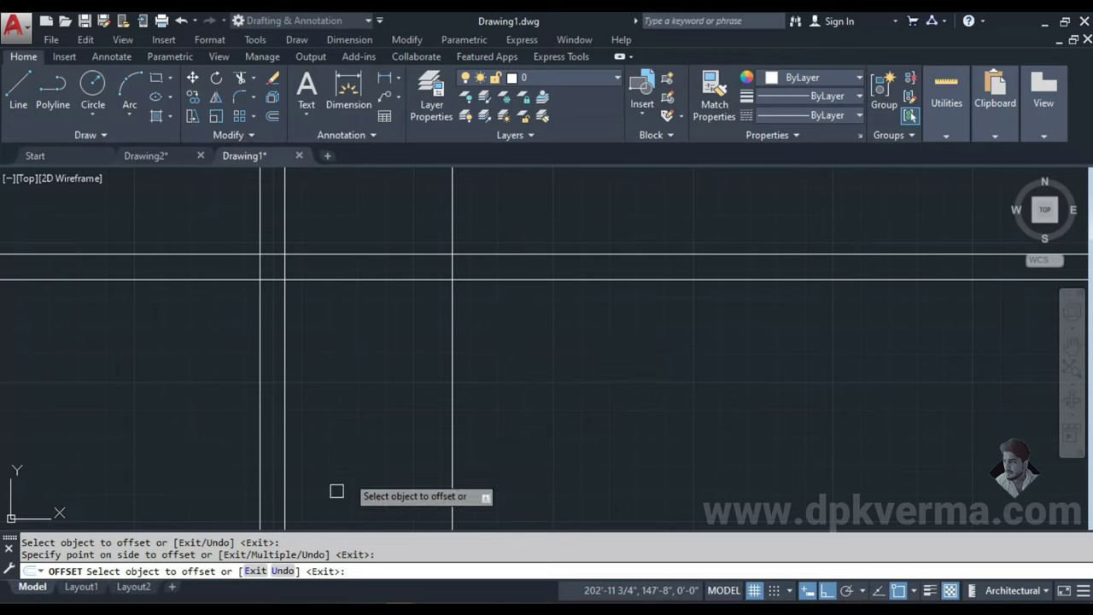
left_click(255, 570)
key("Escape")
key("Escape")
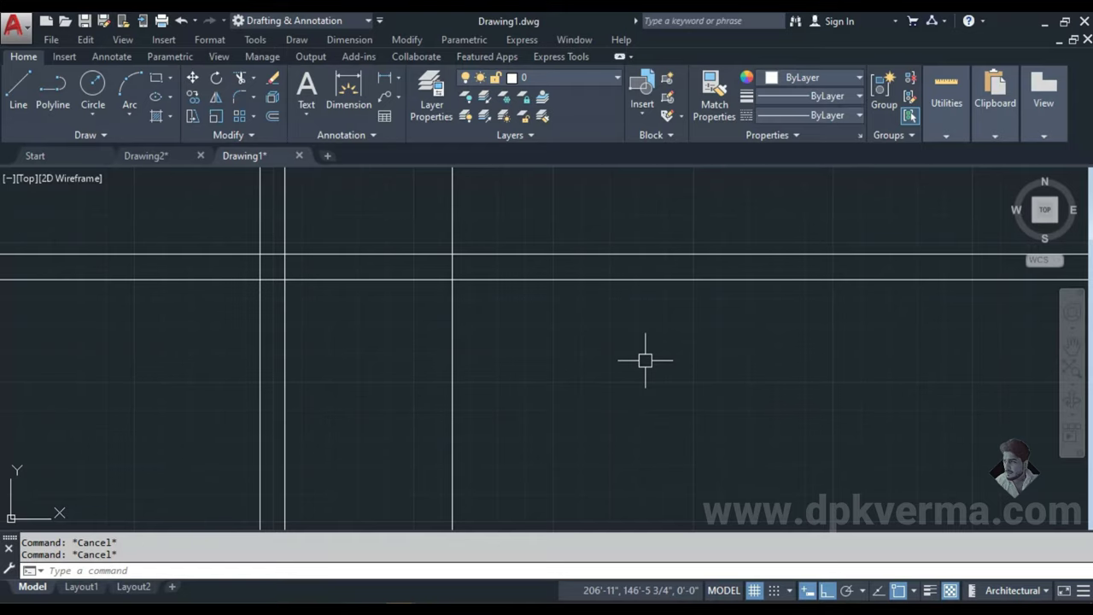
- Recheck the drawing units in the UN dialog and accept them unchanged
key("Return")
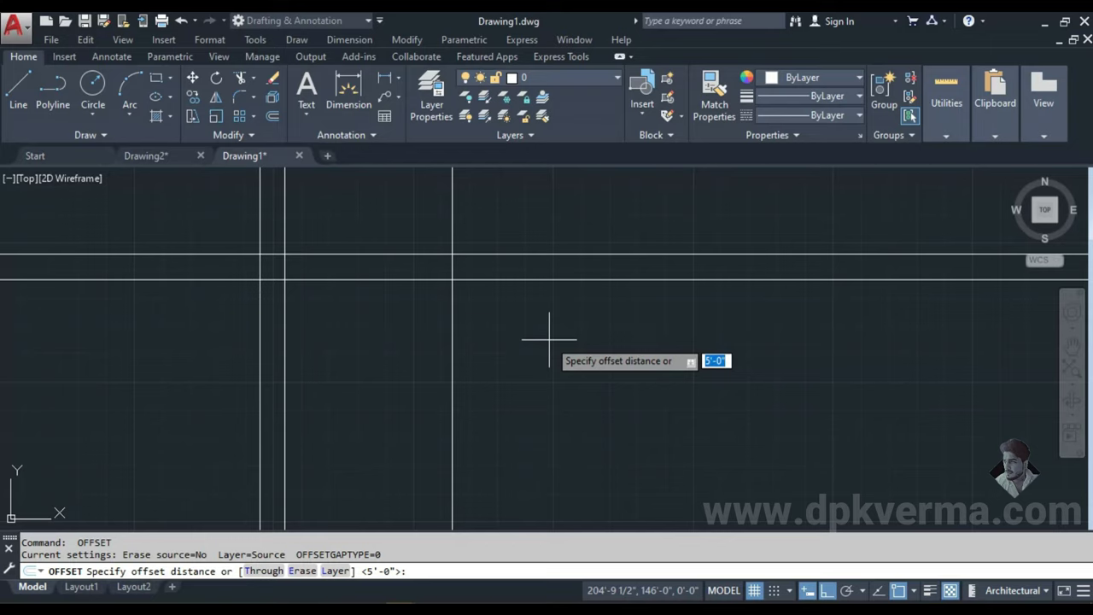
key("Escape")
type("un")
key("Return")
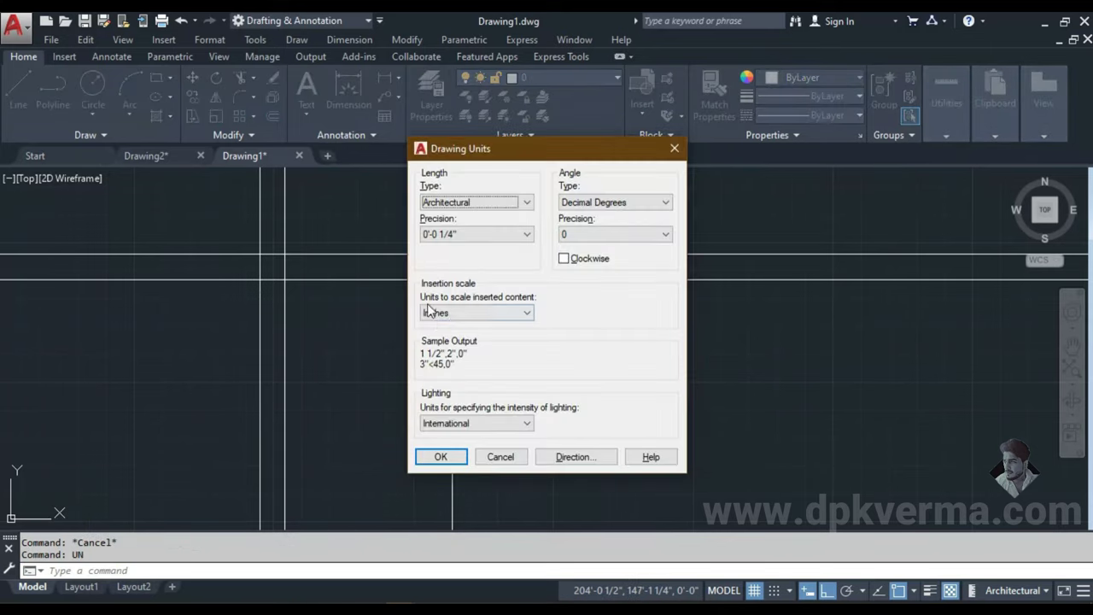
left_click(440, 457)
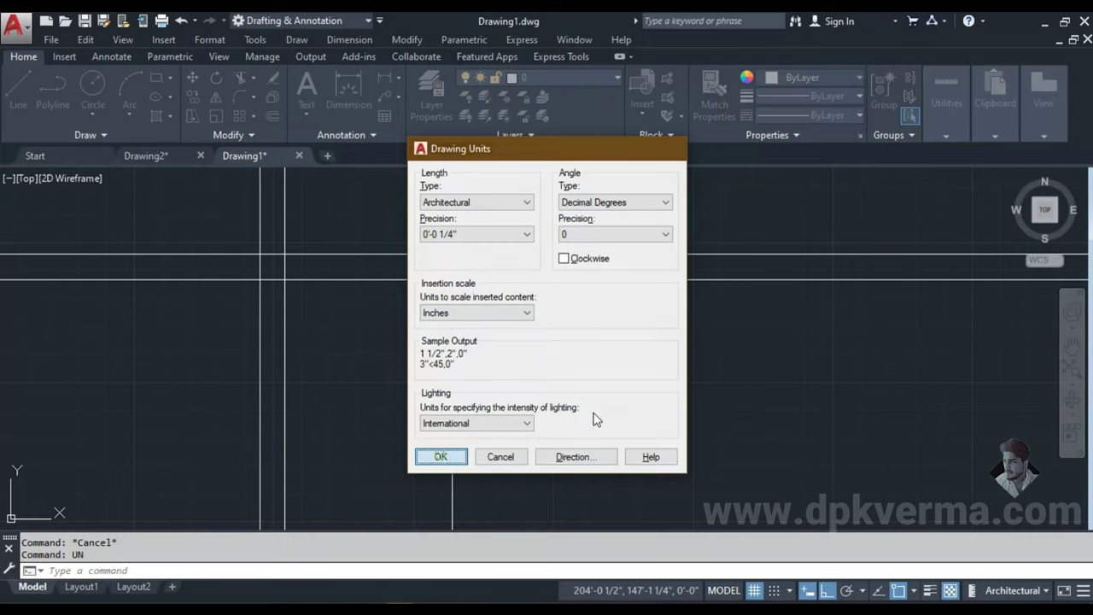
key("Escape")
- Offset the newest vertical line 9" to the right for the wall thickness
type("o")
key("Return")
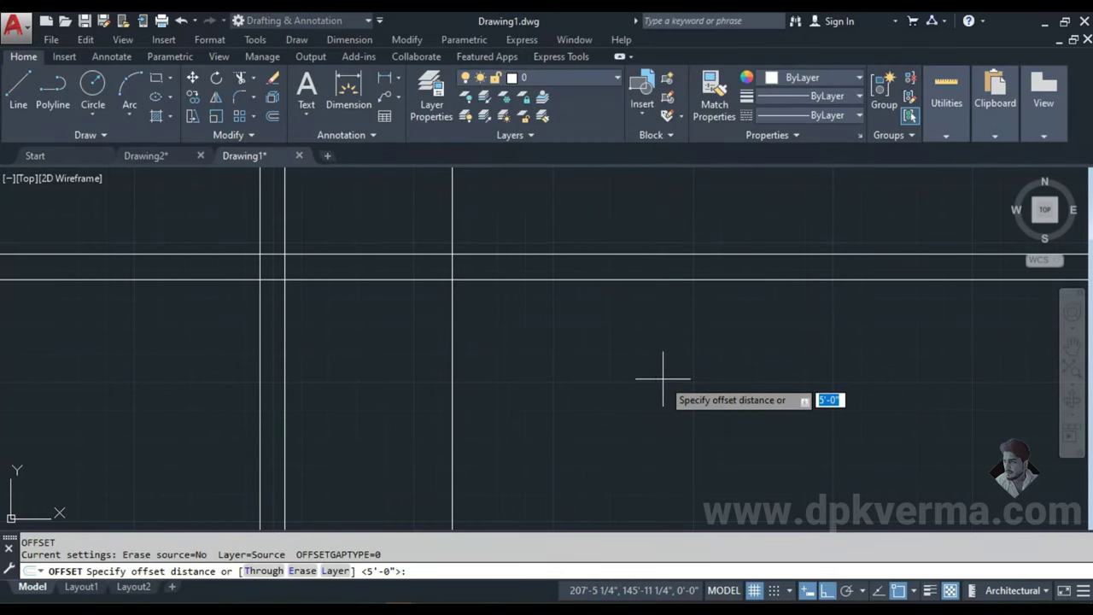
type("9")
key("Return")
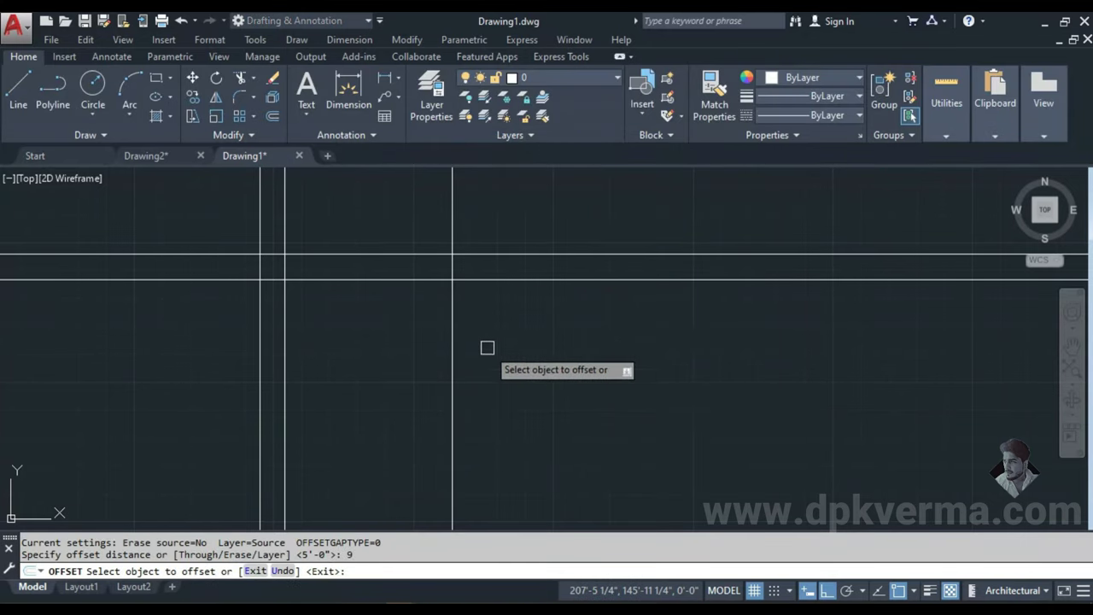
left_click(454, 321)
left_click(505, 314)
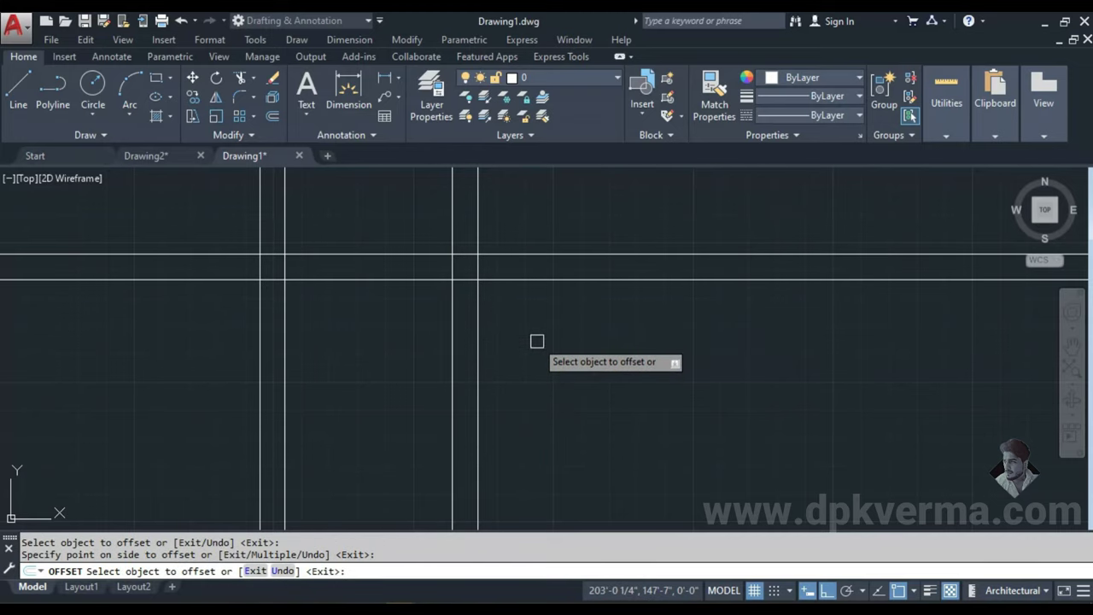
middle_click_drag(545, 347, 501, 334)
key("Escape")
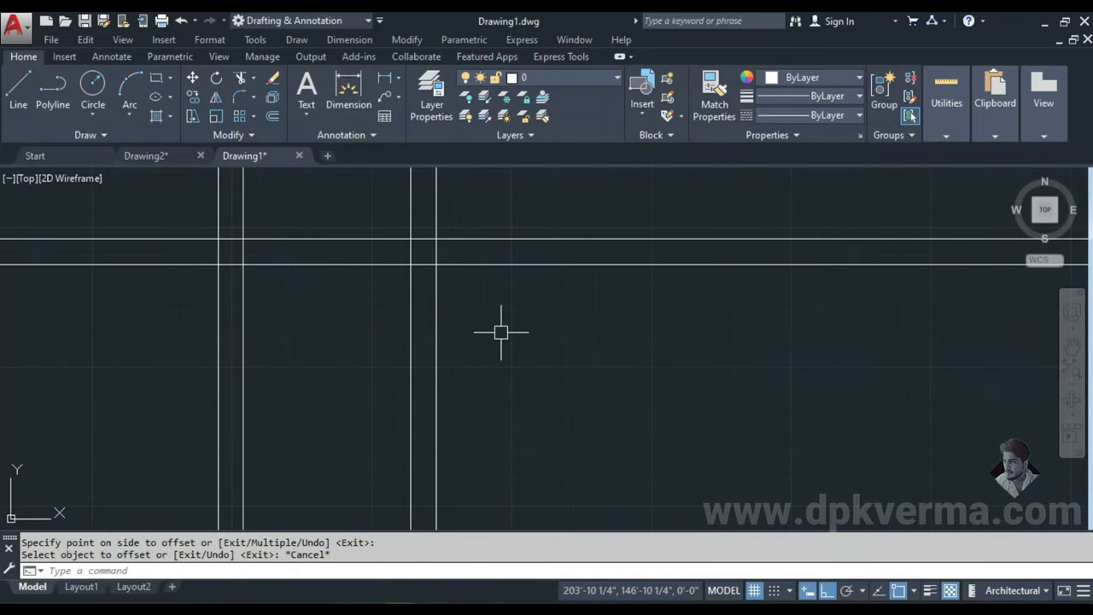
- Offset the outer vertical line 5' to the right for the second toilet
key("Return")
type("5")
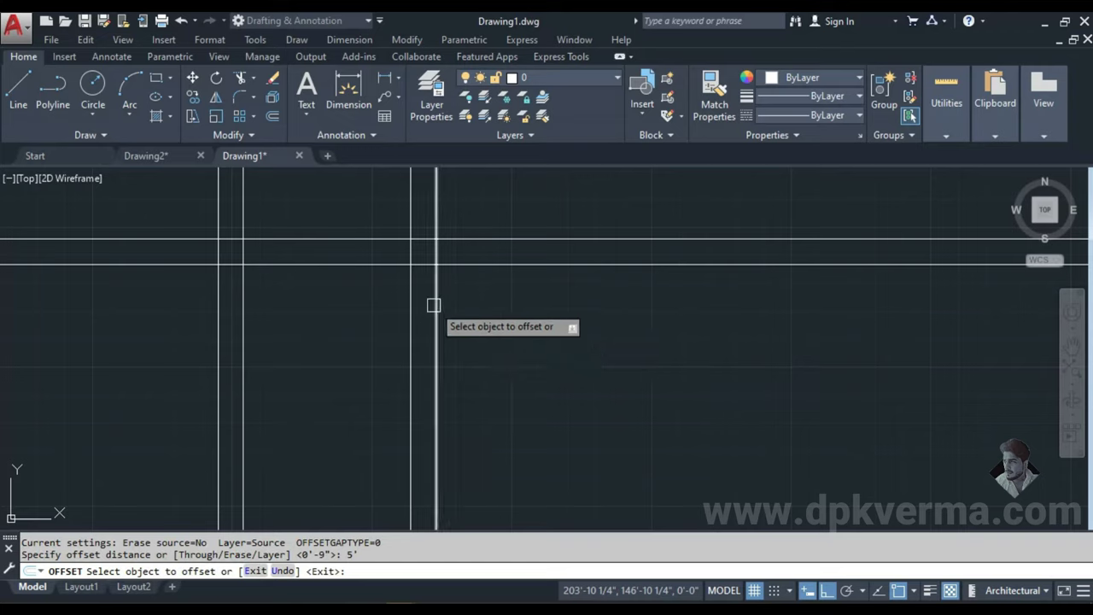
left_click(437, 305)
left_click(566, 305)
key("Escape")
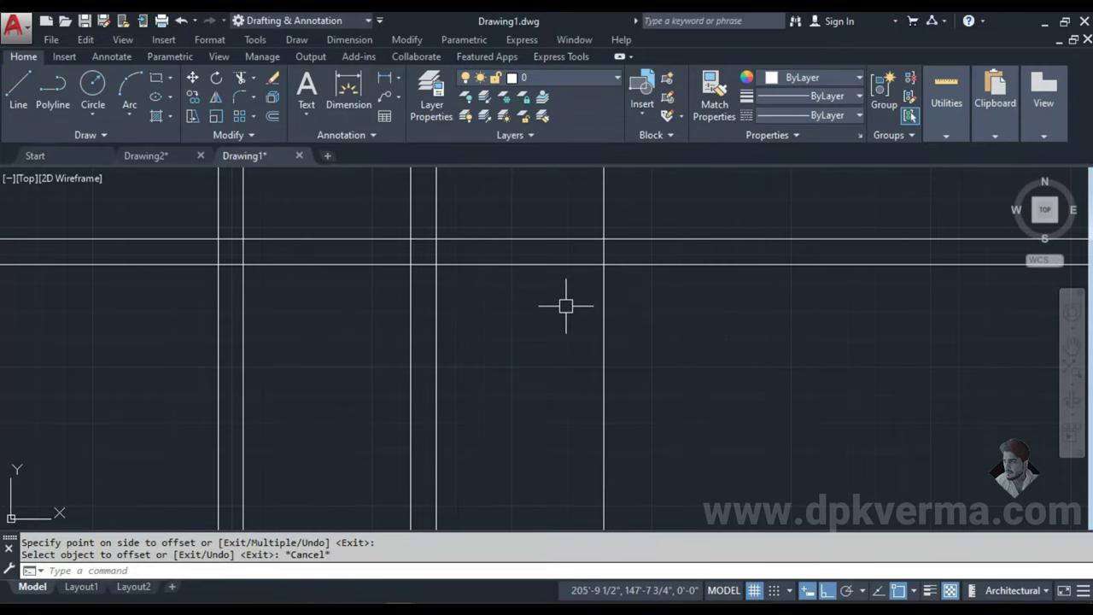
- Offset the newest vertical line 9" to the right to close the second toilet
key("Return")
type("9")
key("Return")
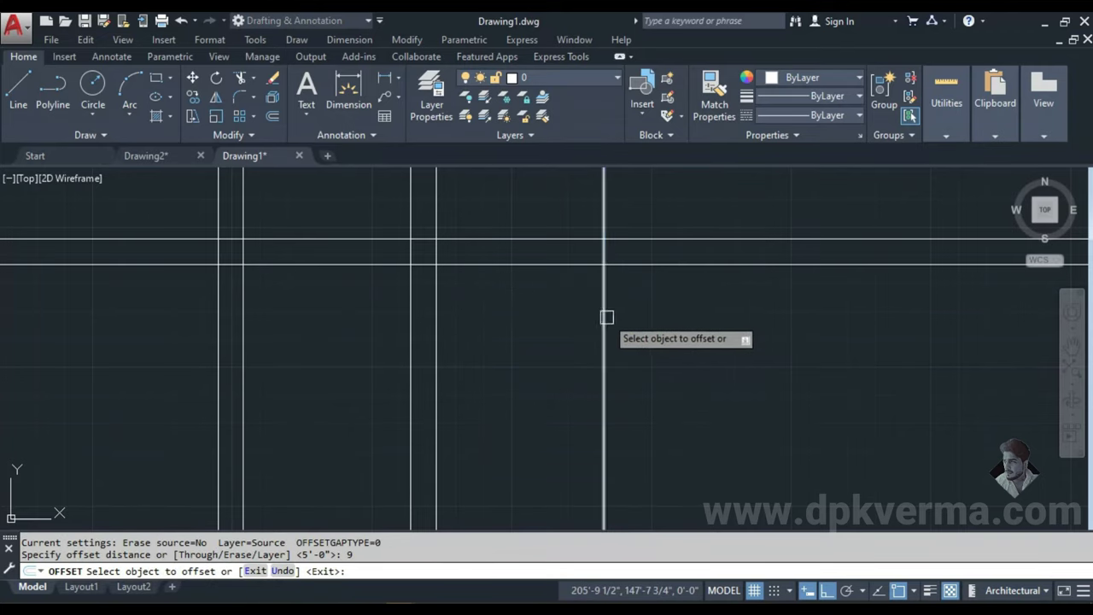
left_click(606, 317)
left_click(679, 309)
key("Escape")
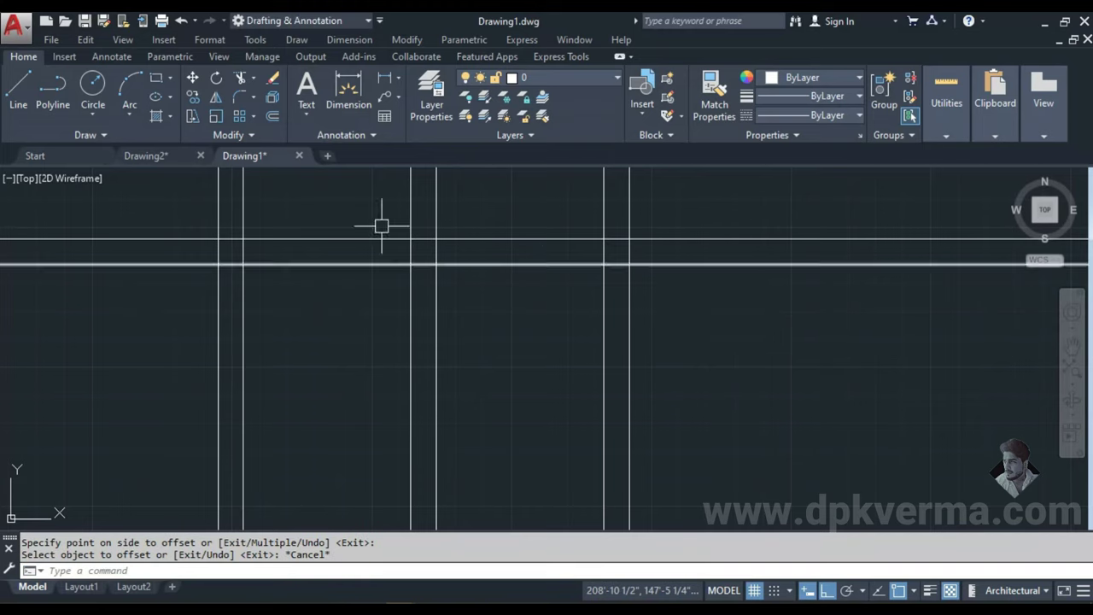
- Check the Drawing2 reference floor plan, then return to Drawing1's construction lines
left_click(153, 156)
middle_click_drag(615, 374, 504, 427)
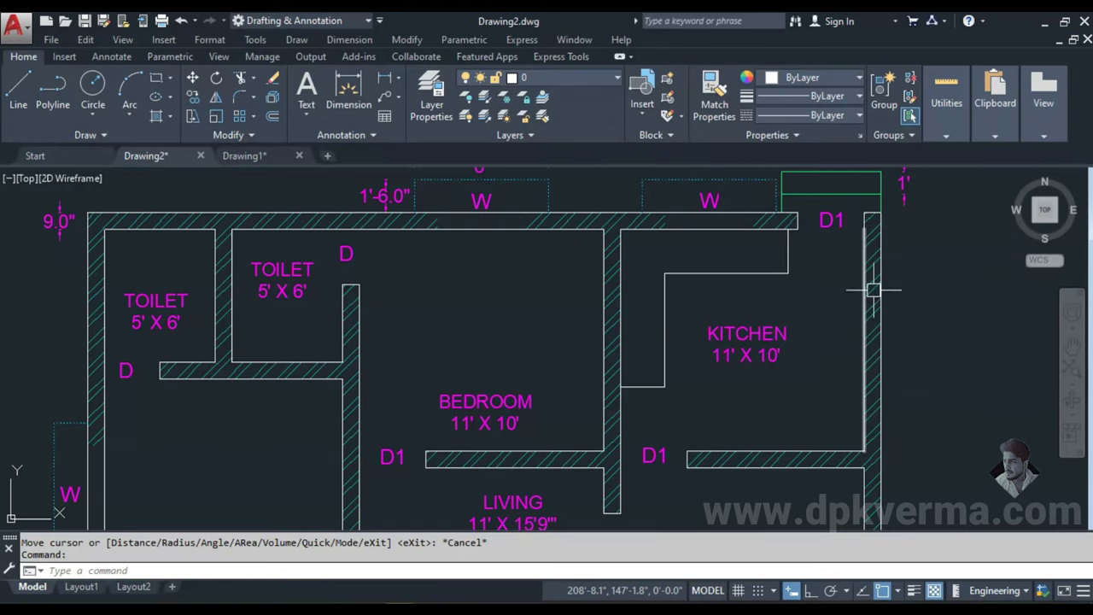
left_click(256, 155)
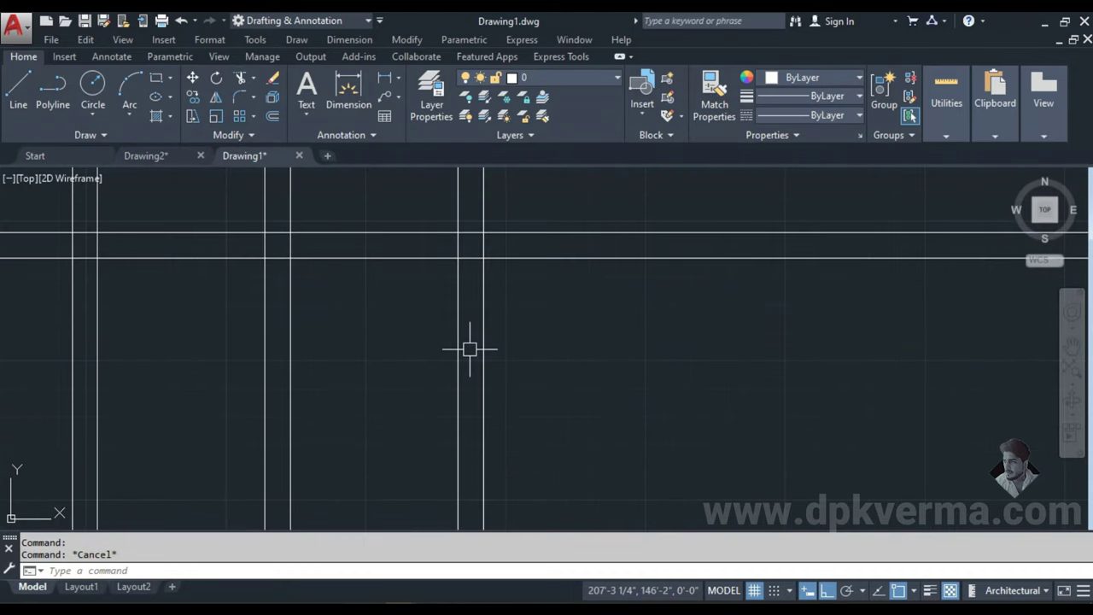
- Offset the right vertical wall line 11 to the right
type("o")
key("Return")
type("11")
key("Return")
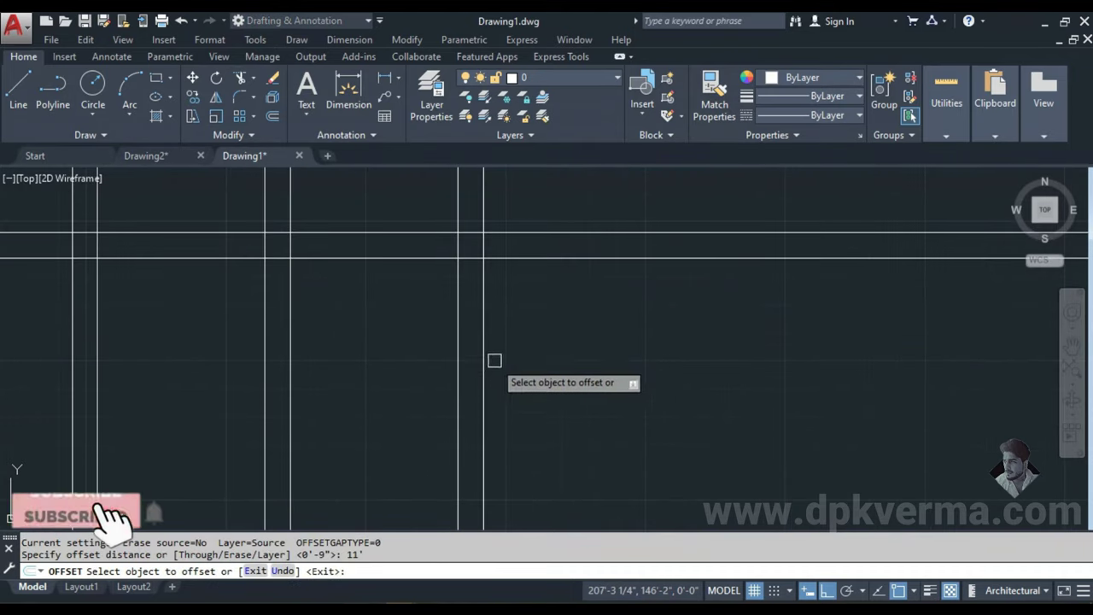
left_click(483, 352)
left_click(551, 341)
key("Escape")
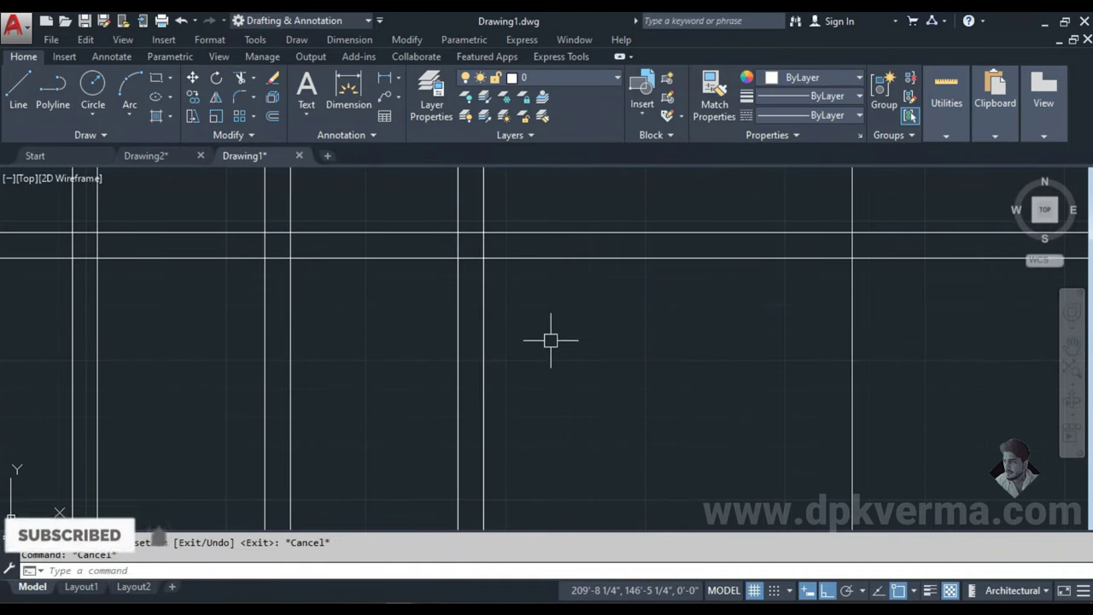
- Repeat the offset on the next wall line, placing a copy to its right
key("Return")
key("Return")
scroll(559, 364, "down", 1)
scroll(647, 353, "down", 1)
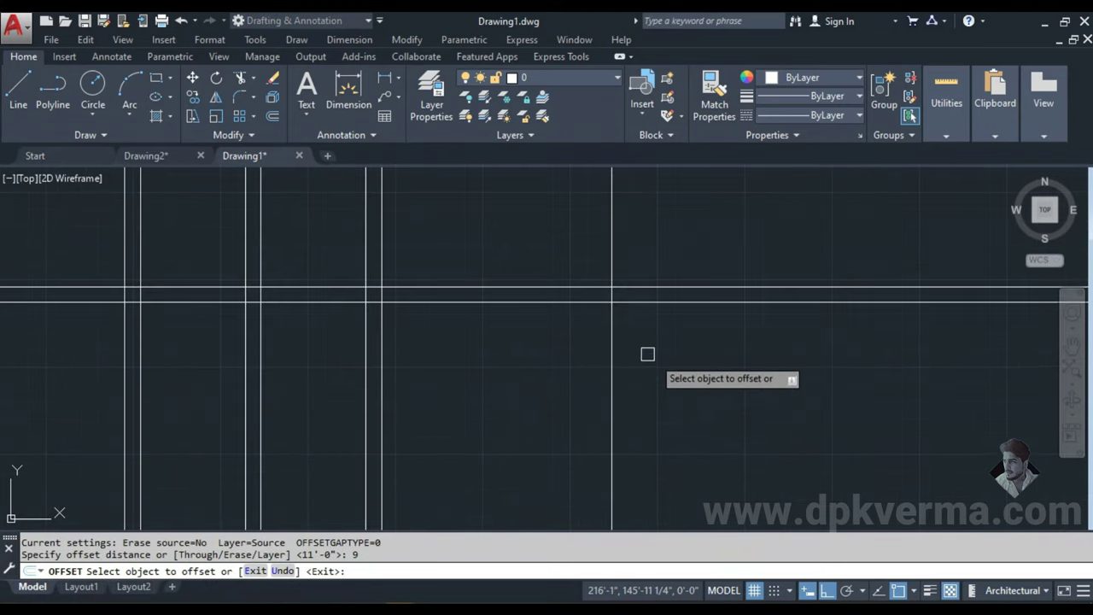
left_click(610, 325)
left_click(676, 346)
key("Escape")
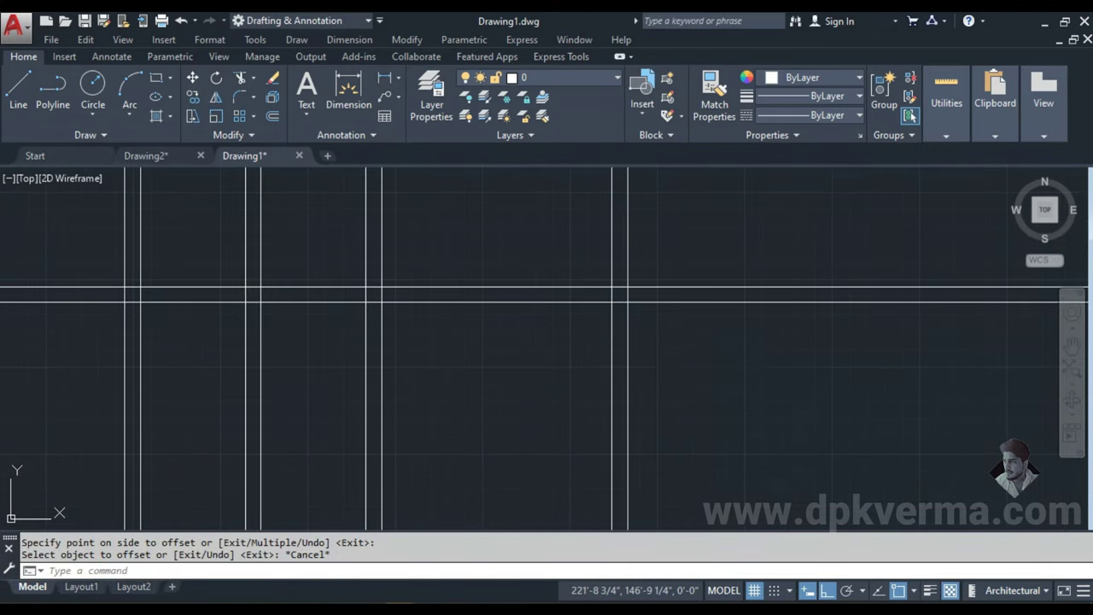
- Offset the rightmost wall line 11' further right for the bedroom span
key("Return")
type("11'")
key("Return")
left_click(629, 338)
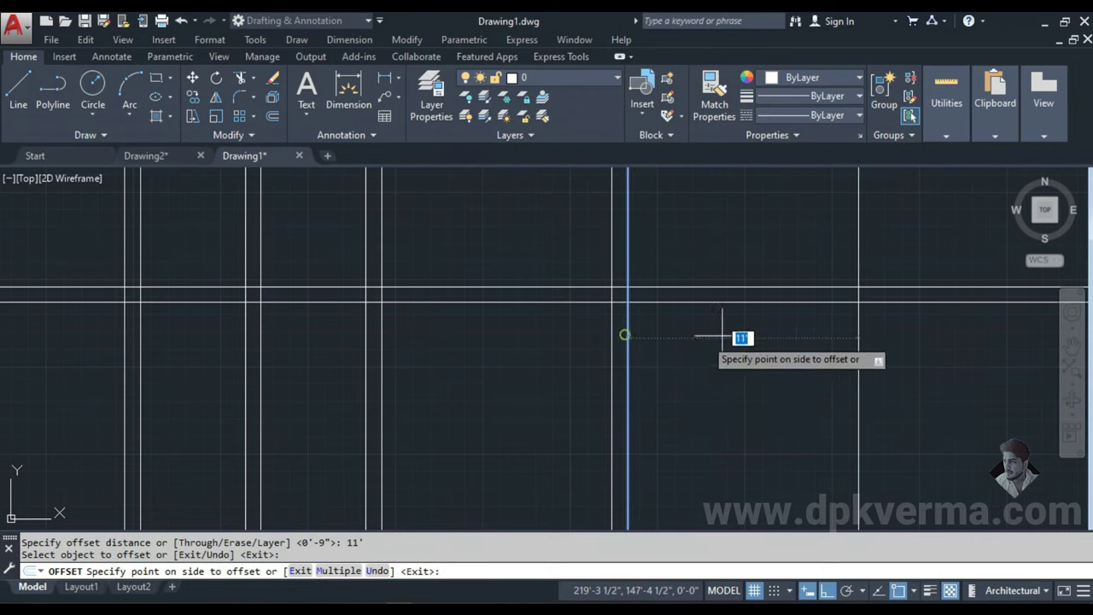
left_click(741, 337)
key("Escape")
- Offset the newest vertical line 9" to the right for the wall thickness
key("Return")
type("9")
key("Return")
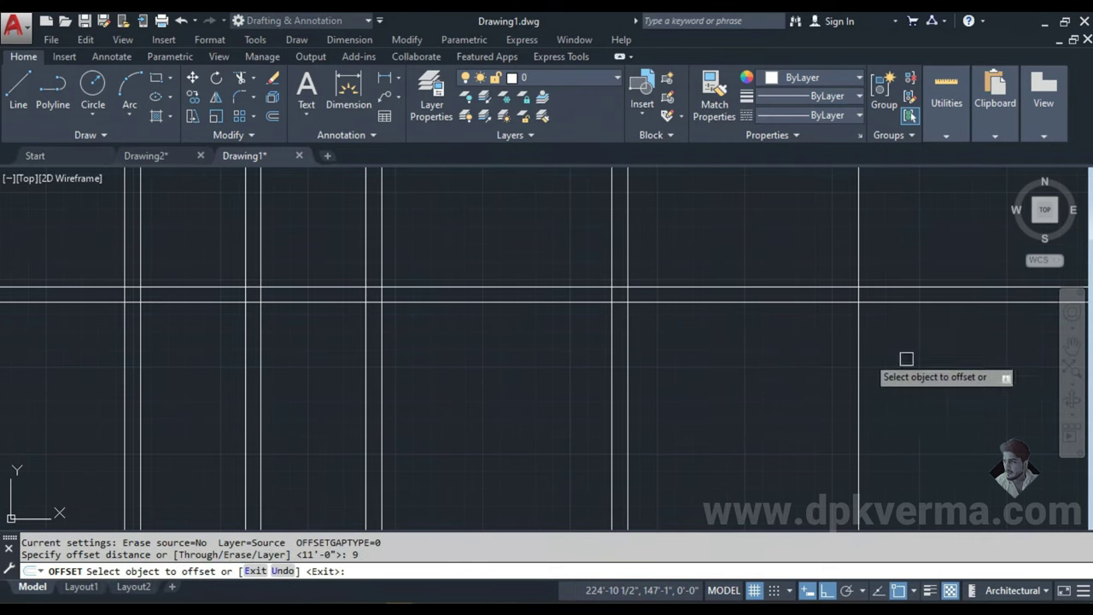
left_click(860, 341)
left_click(889, 355)
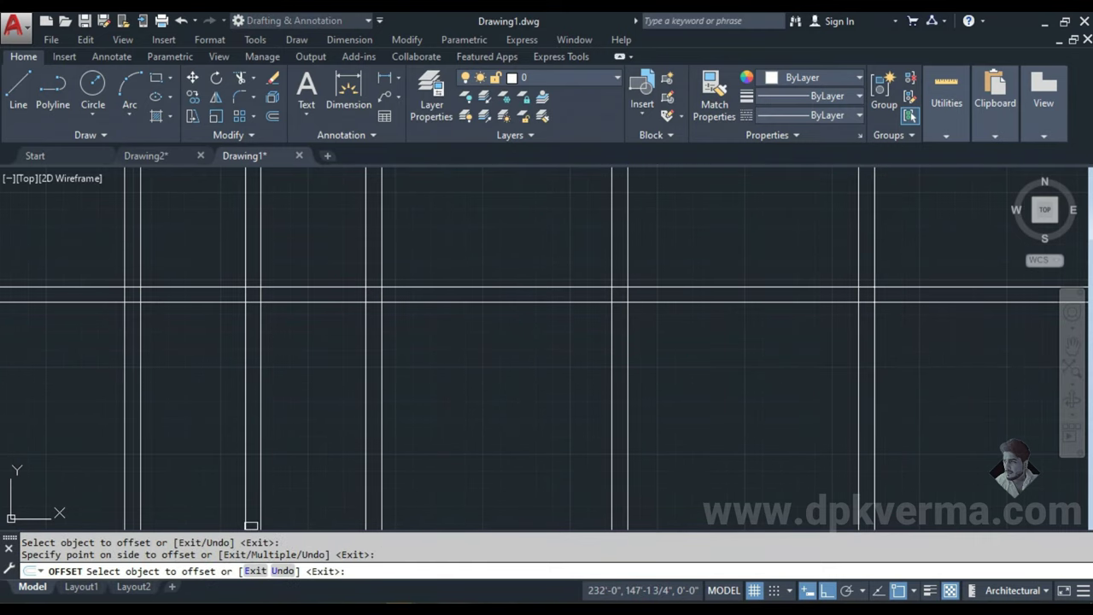
middle_click_drag(344, 372, 376, 349)
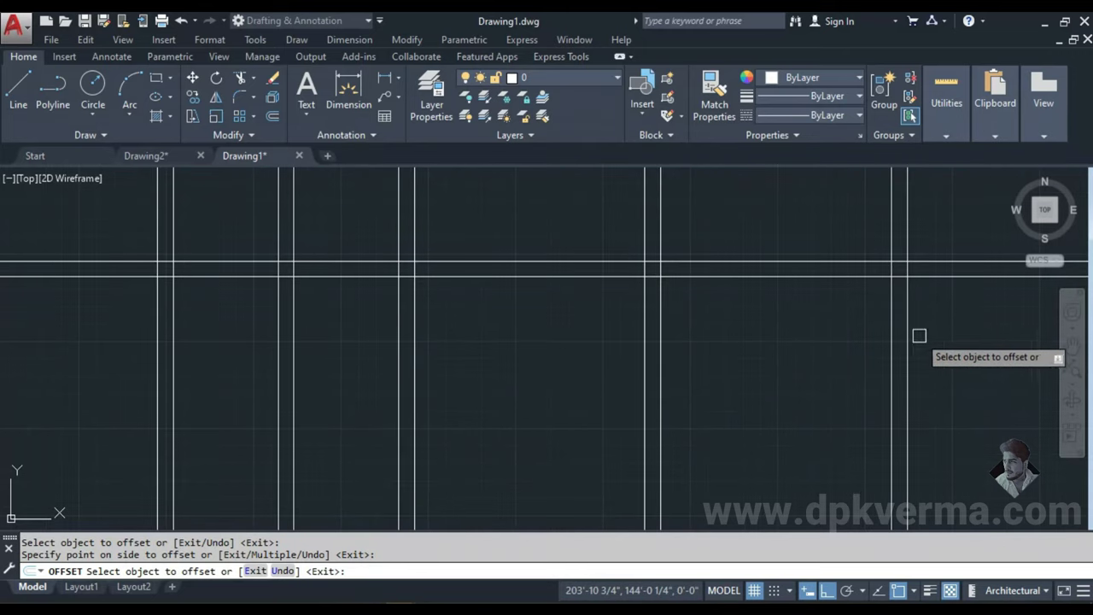
key("Escape")
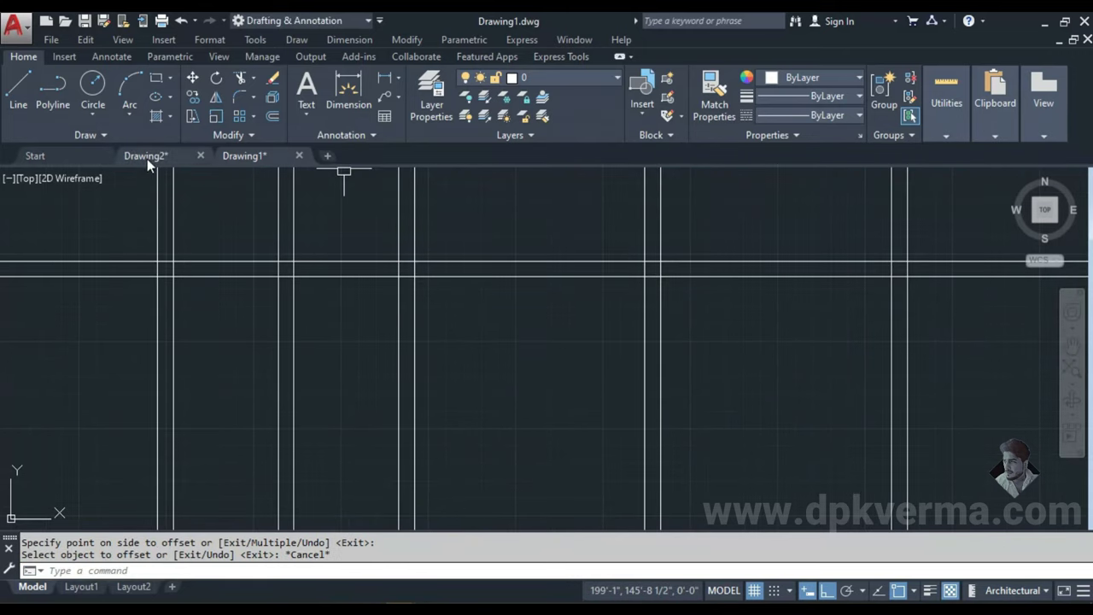
left_click(145, 155)
scroll(359, 257, "down", 2)
middle_click_drag(341, 316, 359, 220)
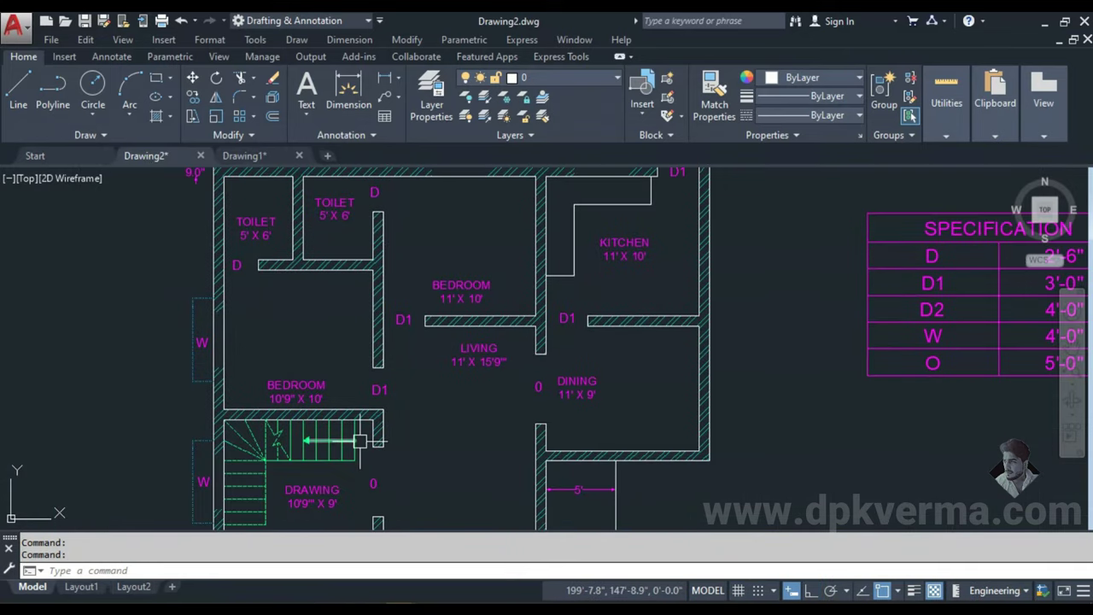
middle_click_drag(337, 346, 336, 383)
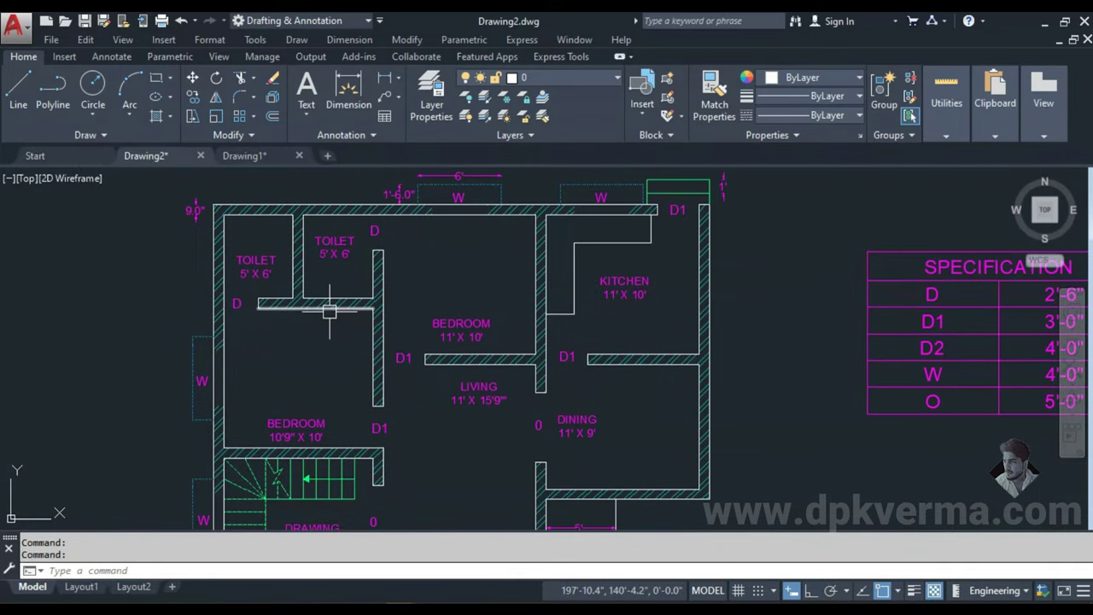
middle_click_drag(330, 312, 344, 344)
middle_click_drag(314, 407, 325, 410)
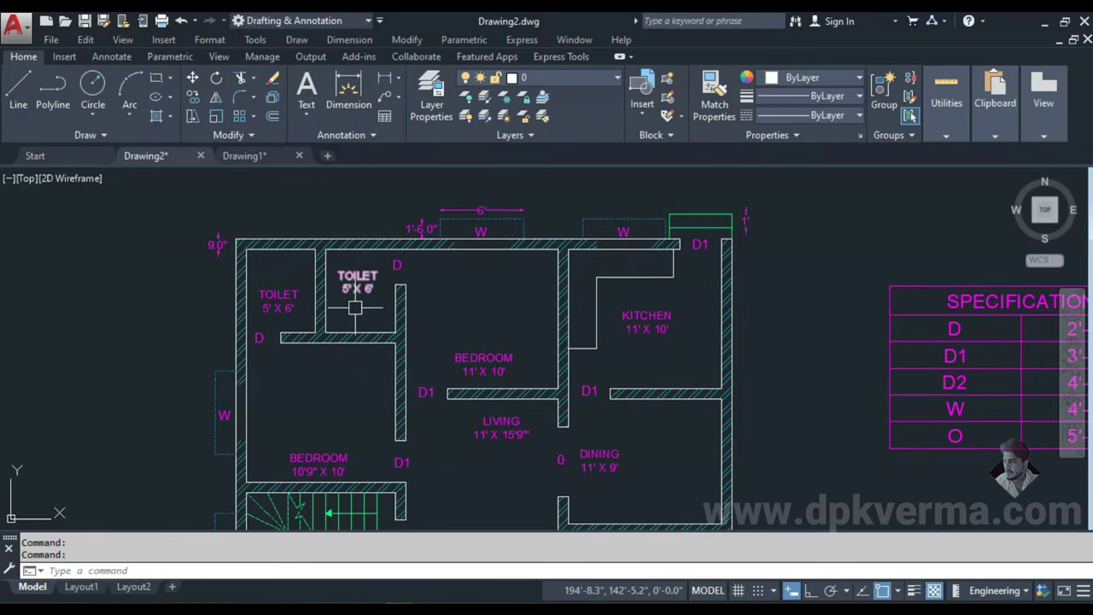
scroll(351, 343, "up", 3)
middle_click_drag(385, 319, 390, 288)
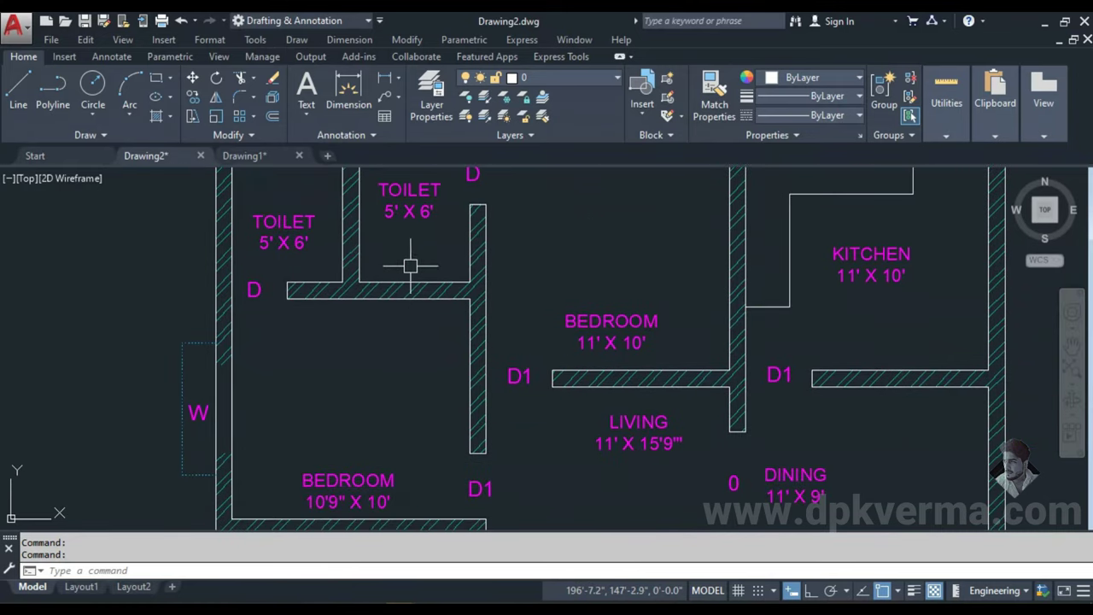
scroll(341, 270, "down", 3)
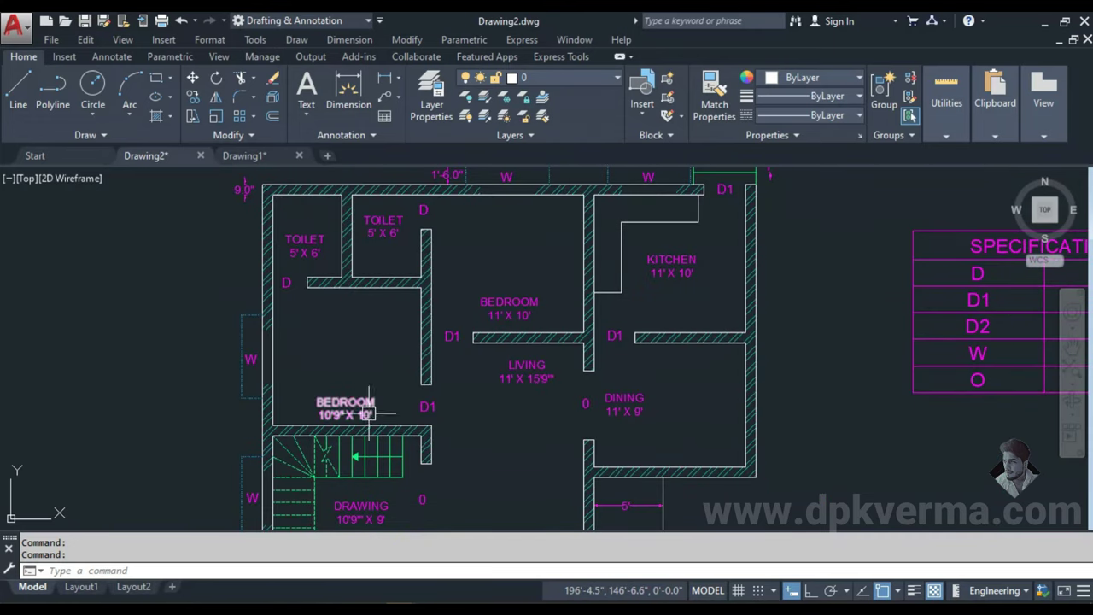
scroll(368, 416, "up", 2)
scroll(368, 412, "up", 2)
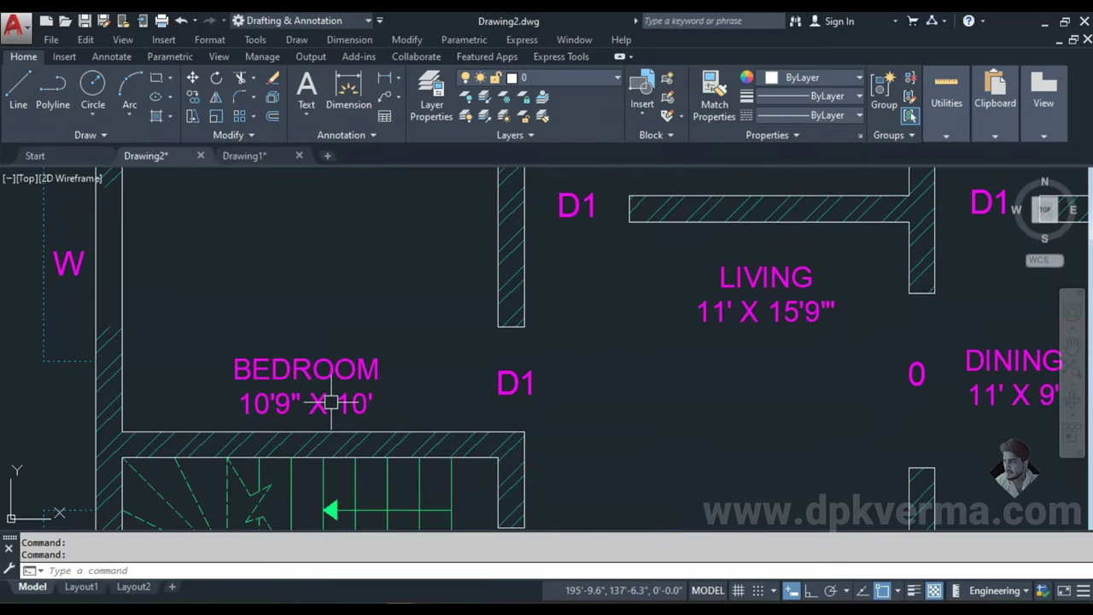
scroll(365, 425, "down", 4)
scroll(366, 418, "up", 1)
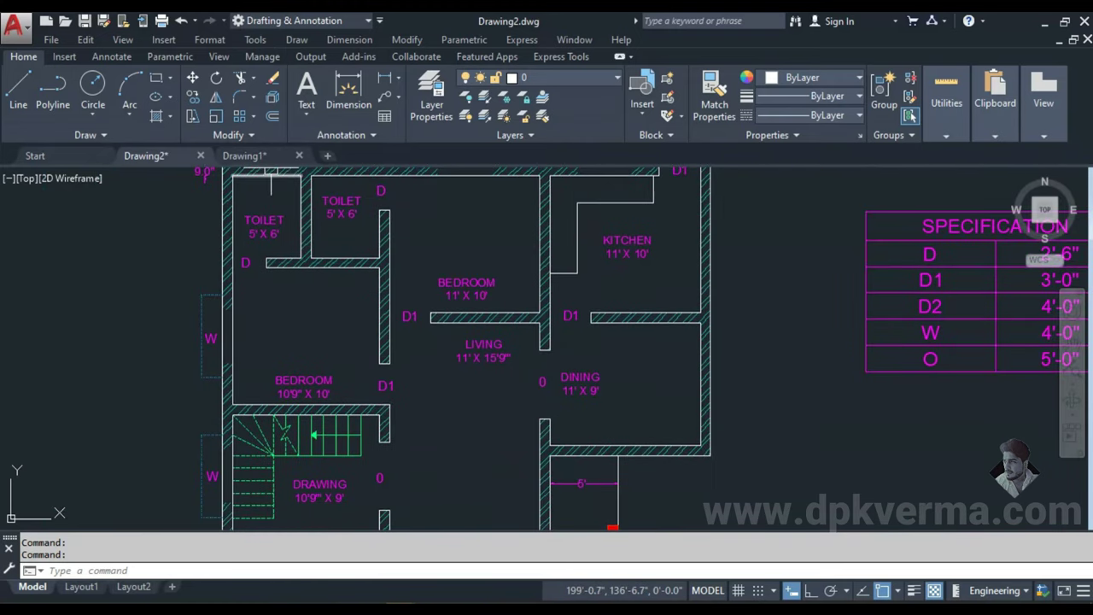
left_click(244, 155)
- Offset the upper horizontal wall line downward, entering 7' as the distance
middle_click_drag(458, 422, 419, 308)
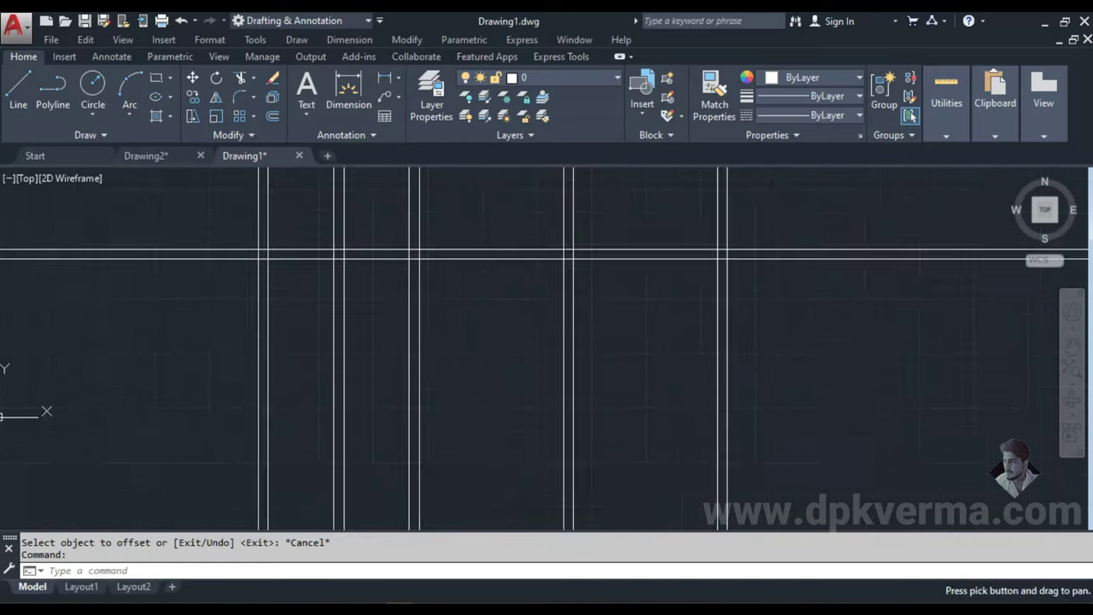
key("Escape")
type("o")
key("Return")
key("Escape")
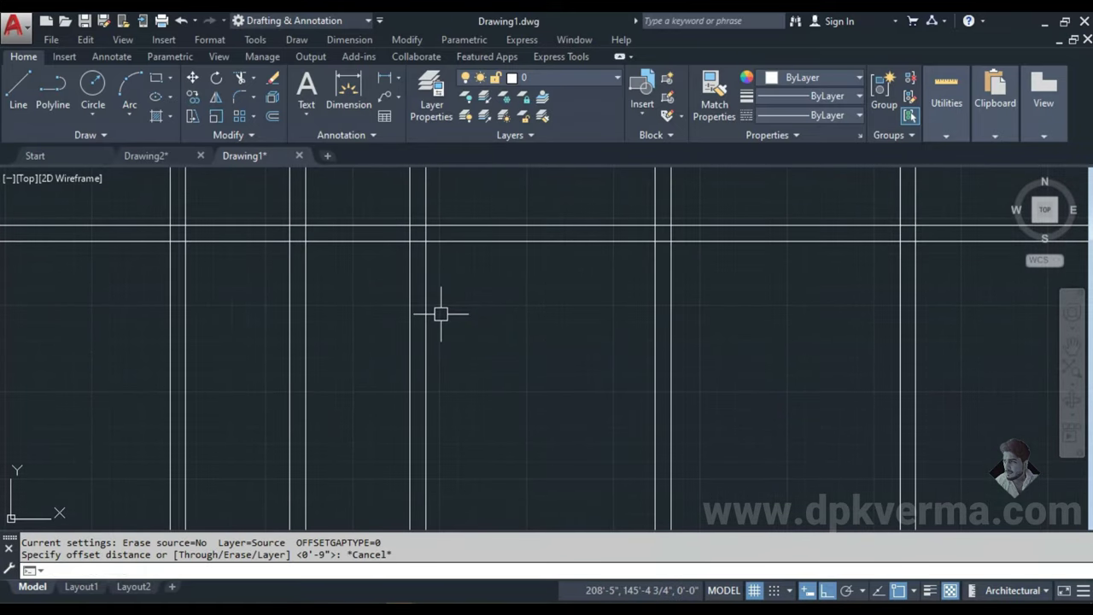
type("7'")
key("Return")
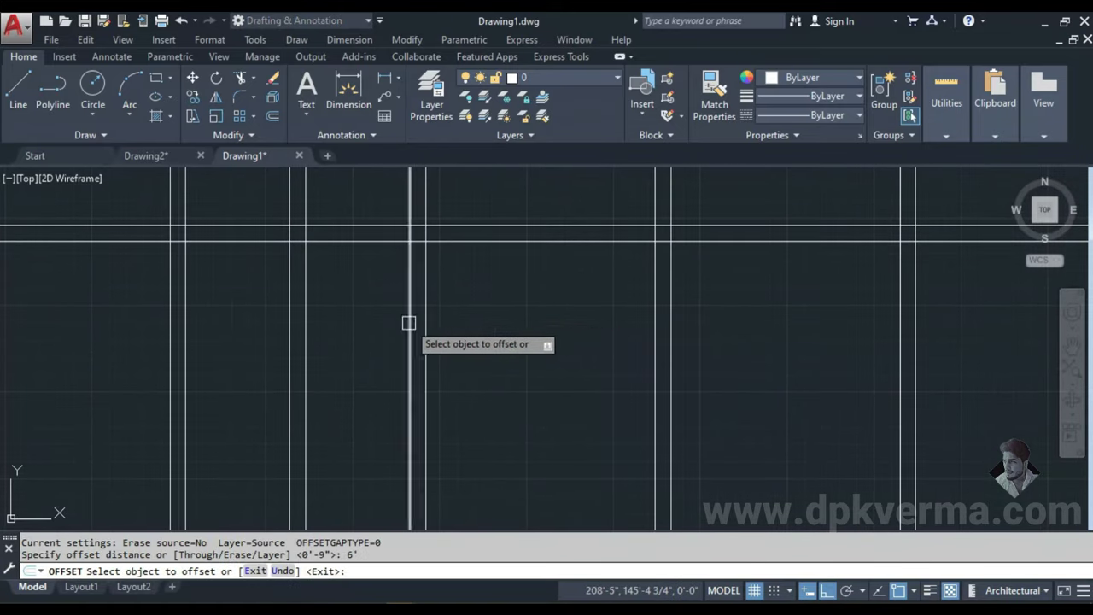
left_click(447, 241)
left_click(465, 326)
key("Escape")
- Offset the new horizontal line 9" downward to complete the wall pair
type("o")
key("Return")
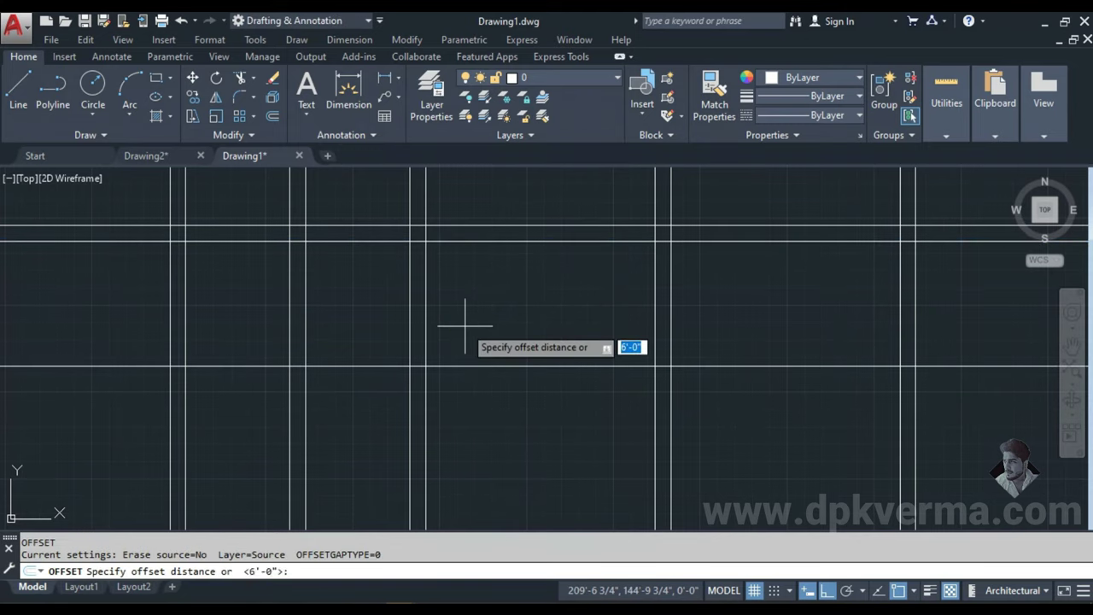
key("Return")
left_click(495, 365)
left_click(492, 406)
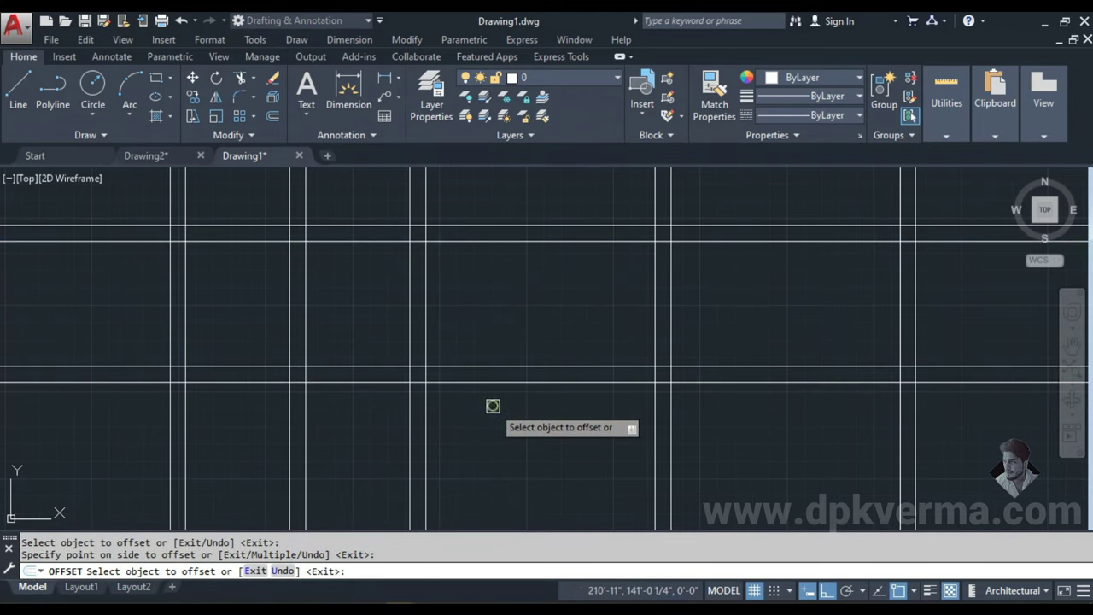
scroll(508, 346, "down", 2)
key("Escape")
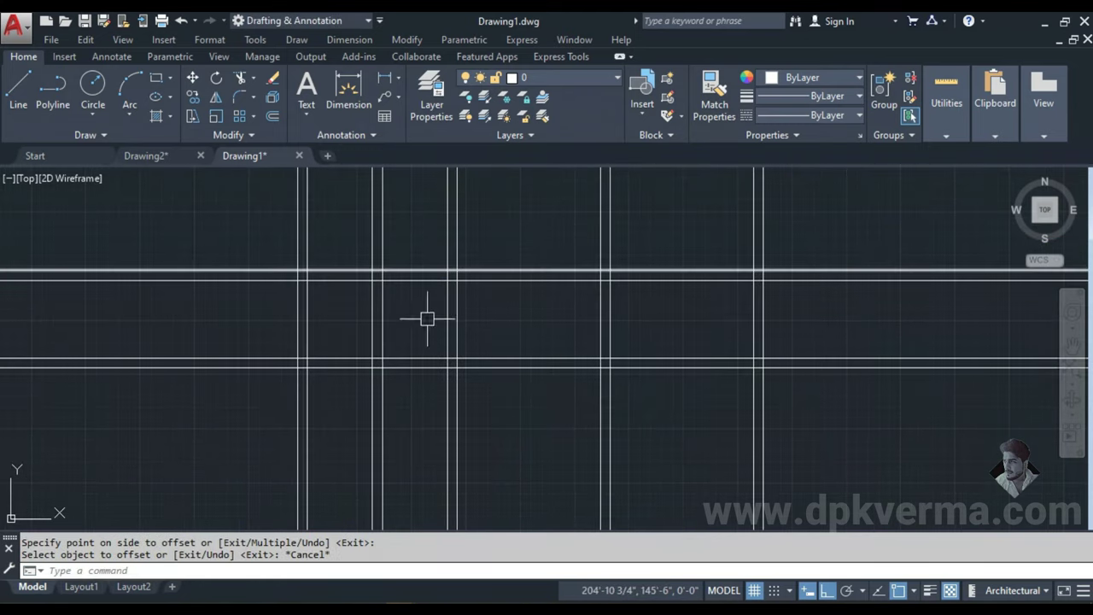
key("Escape")
key("Escape")
type("TR")
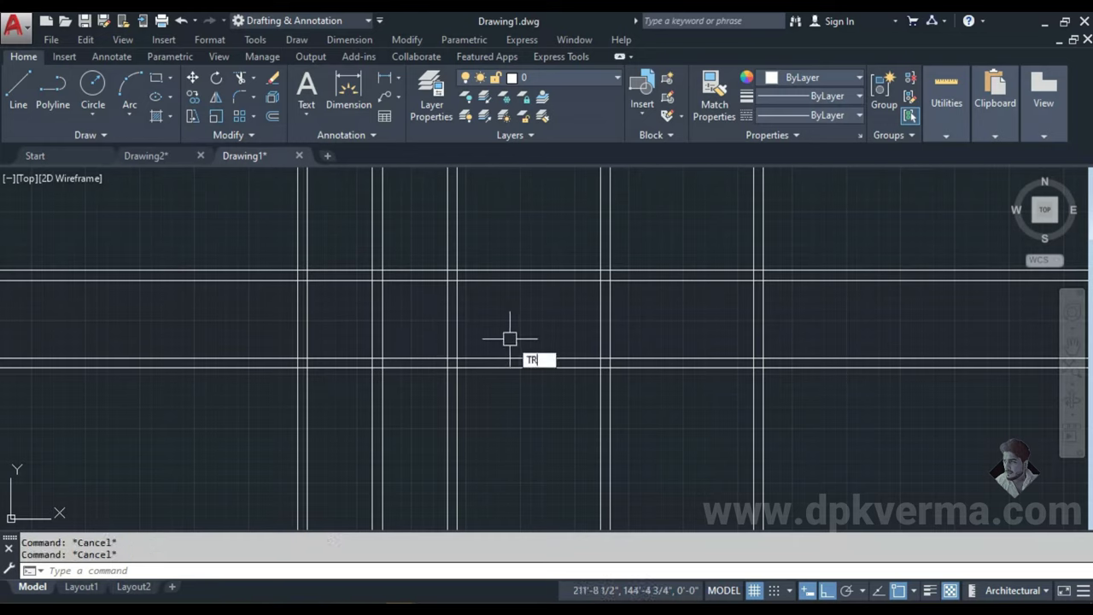
key("Return")
- Trim the horizontal line ends overhanging past the right wall
mouse_move(834, 202)
left_mouse_down()
mouse_move(246, 205)
mouse_move(202, 437)
left_mouse_up()
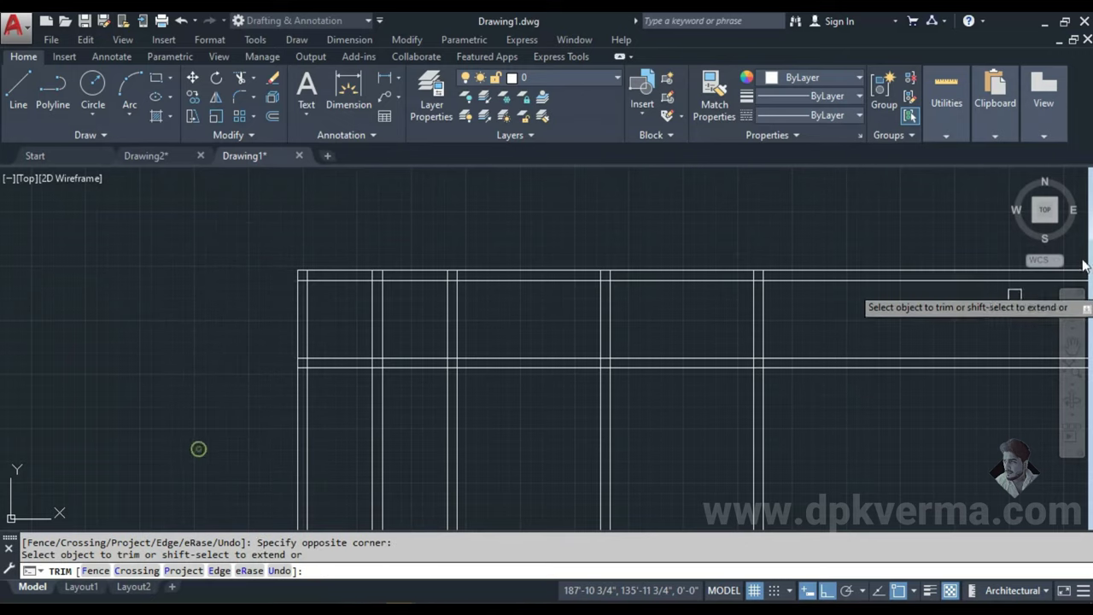
left_click_drag(931, 227, 897, 378)
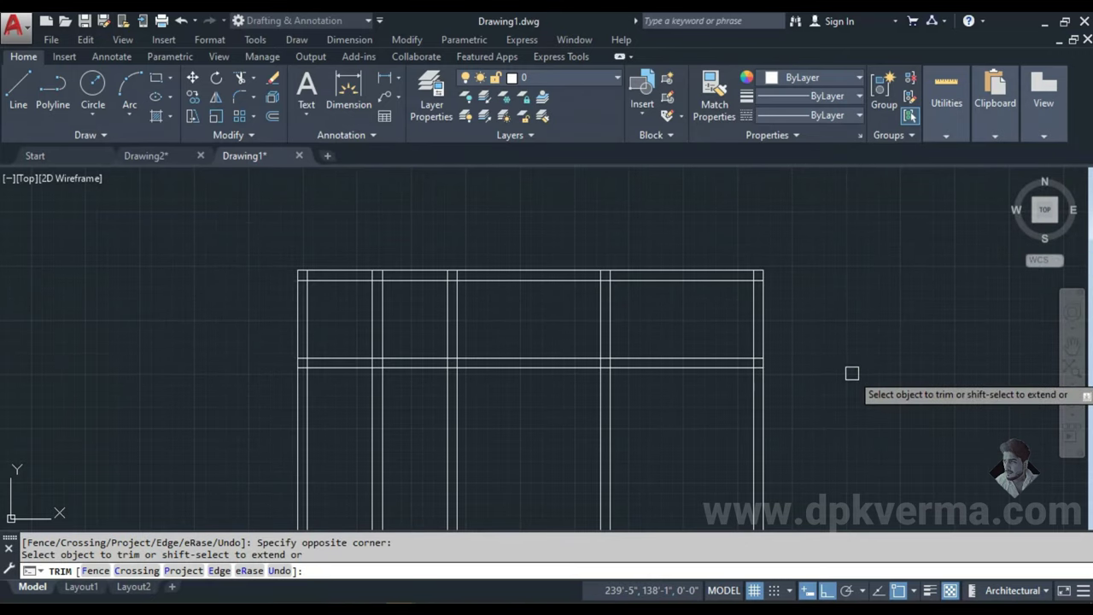
scroll(303, 285, "up", 3)
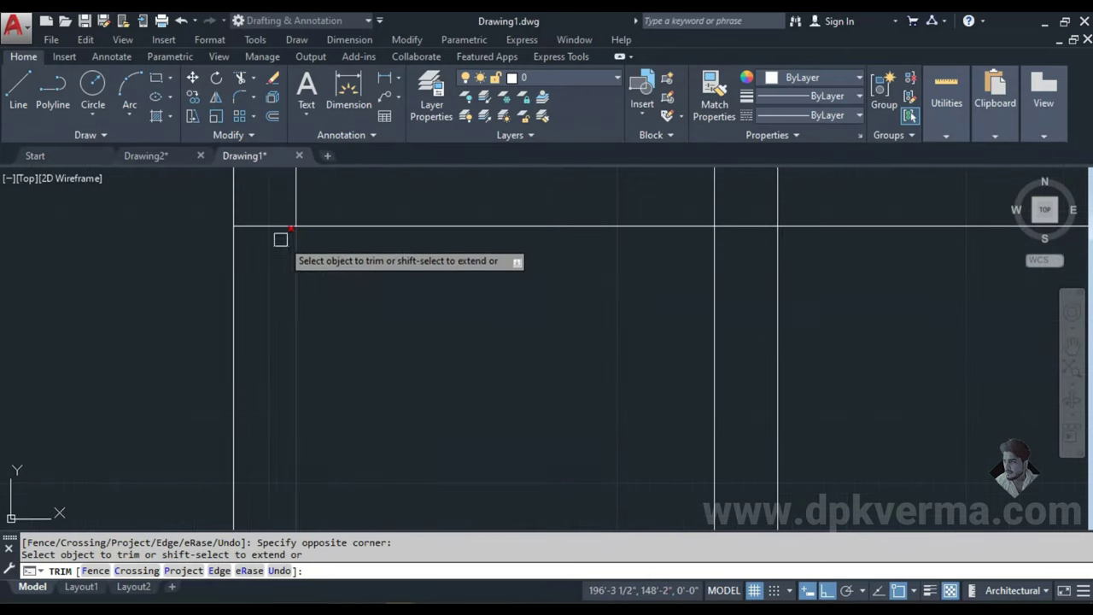
middle_click_drag(278, 239, 295, 335)
key("Escape")
type("F")
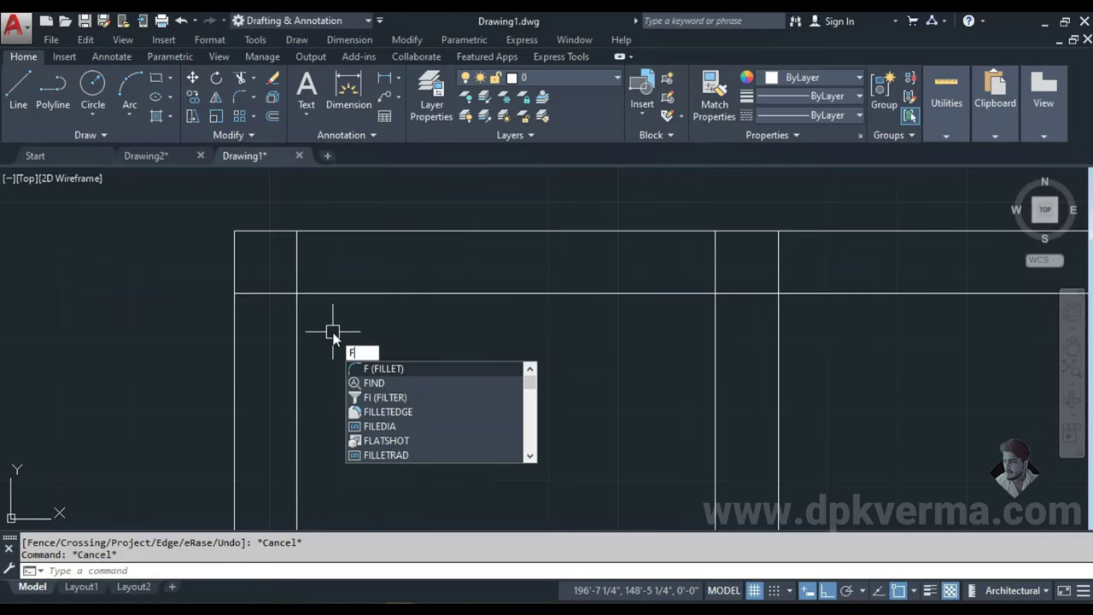
- Close the upper-left corner by joining the left vertical line and top line
key("Return")
left_click(297, 323)
left_click(344, 293)
middle_click_drag(616, 319, 512, 330)
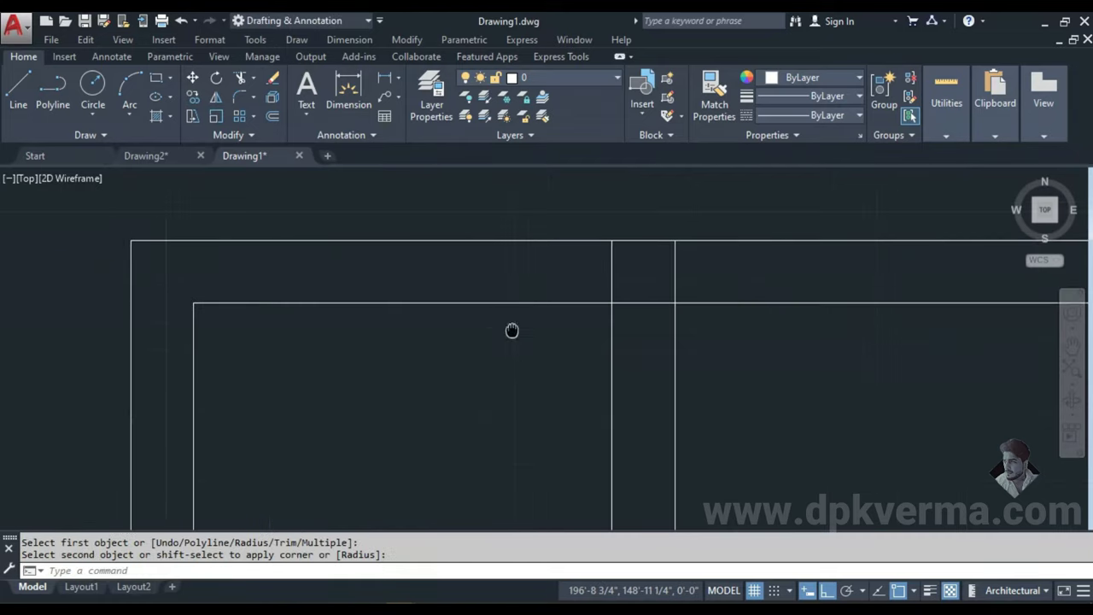
key("Escape")
- Trim the vertical stubs above the wall line and the small segments between them
key("Return")
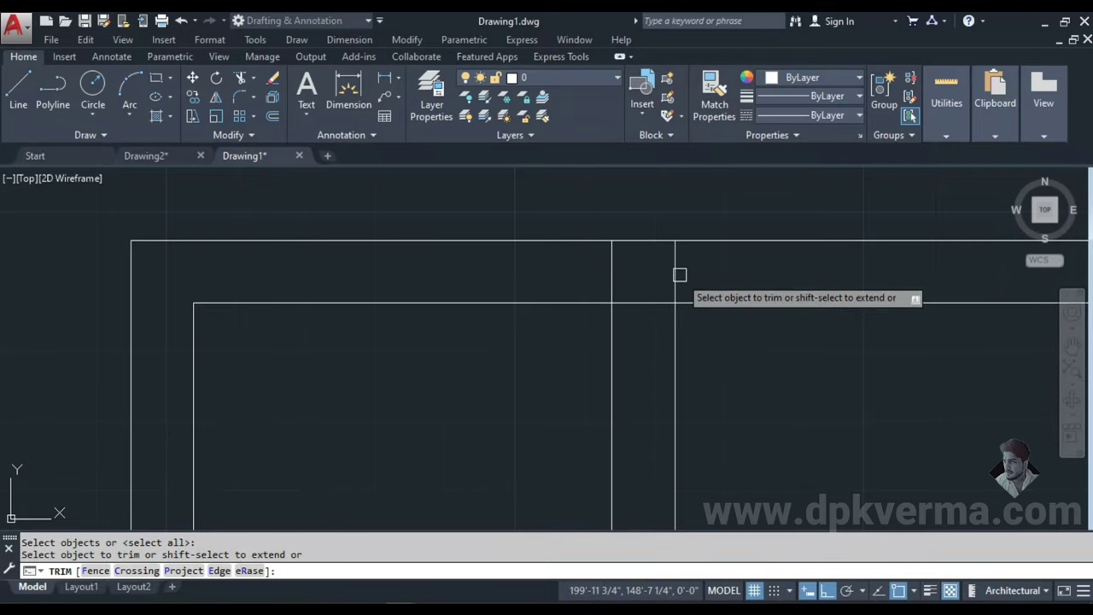
left_click(715, 265)
left_click(573, 287)
left_click(650, 280)
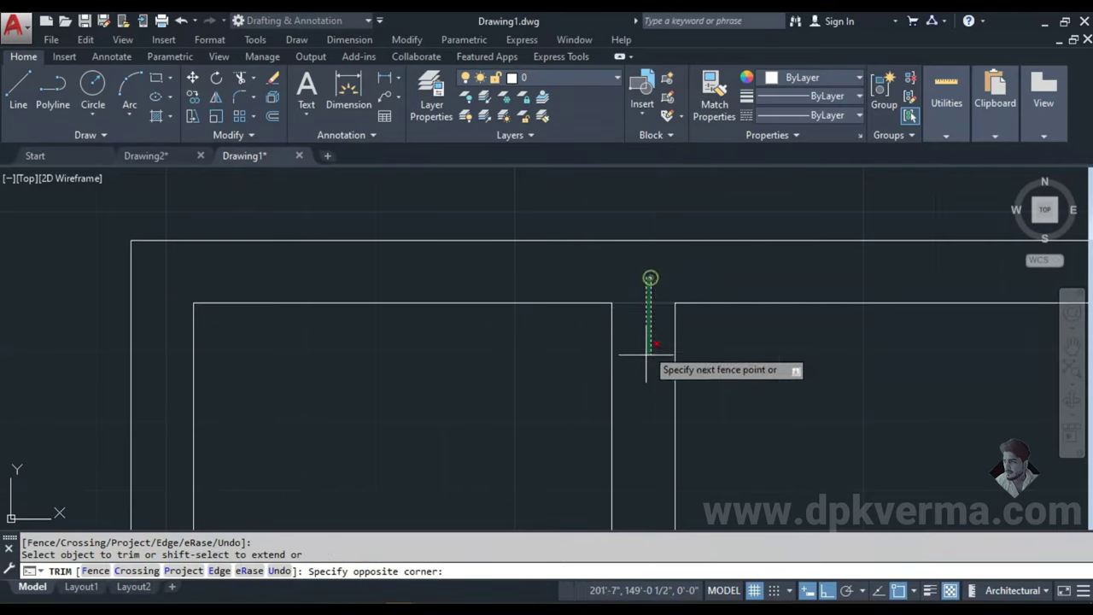
left_click(652, 366)
scroll(644, 366, "down", 3)
scroll(649, 291, "up", 3)
left_click(743, 253)
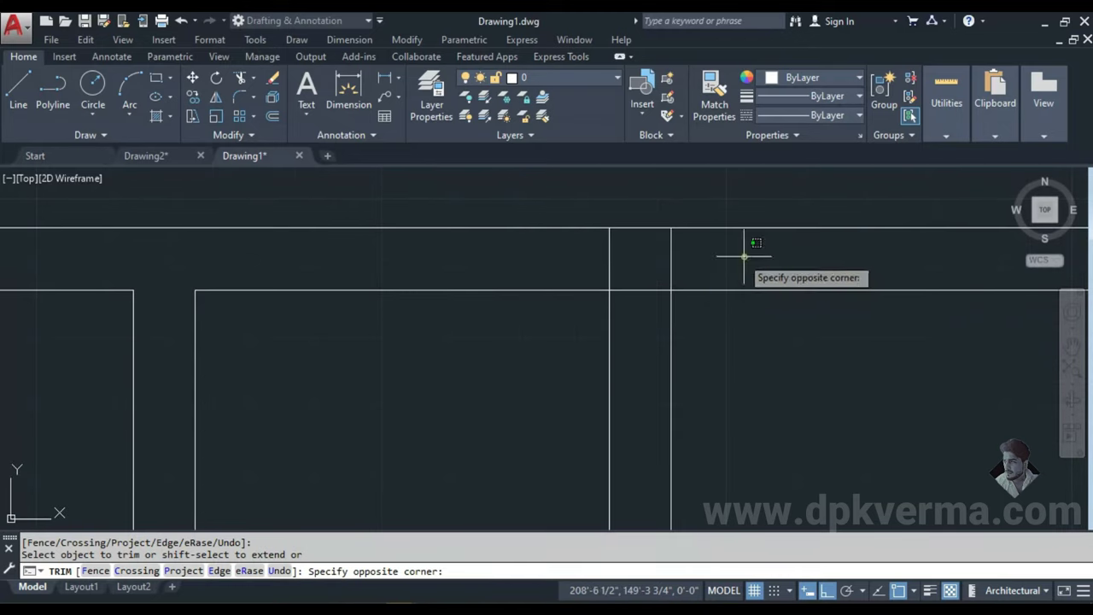
left_click(568, 268)
left_click(634, 262)
left_click(649, 358)
scroll(650, 358, "down", 3)
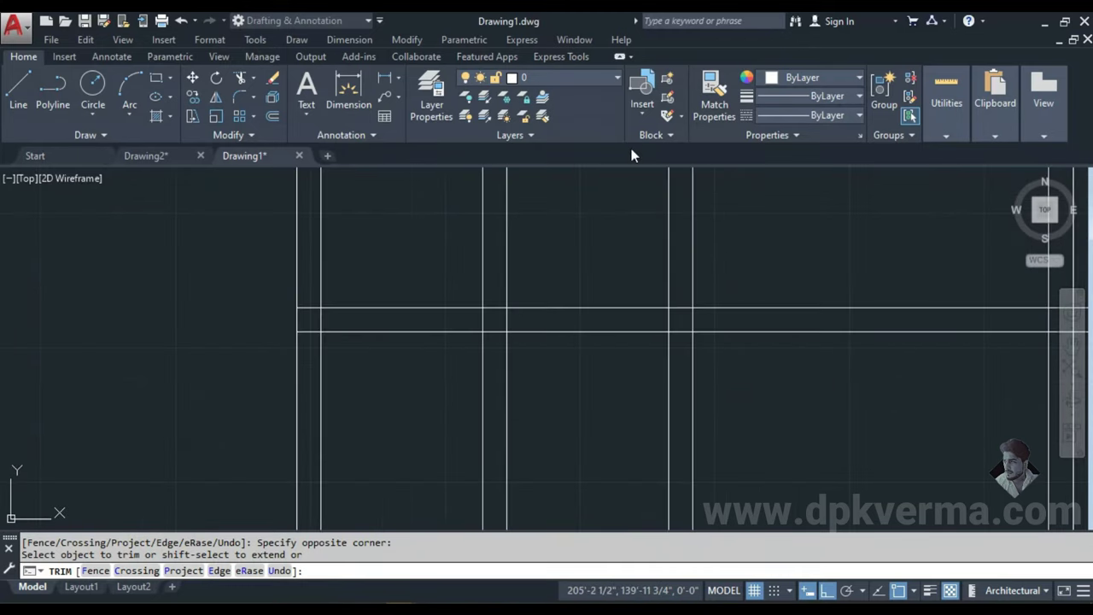
scroll(325, 286, "up", 3)
- Trim the overhanging segment on the left side of the plan
left_click(307, 281)
left_click(308, 359)
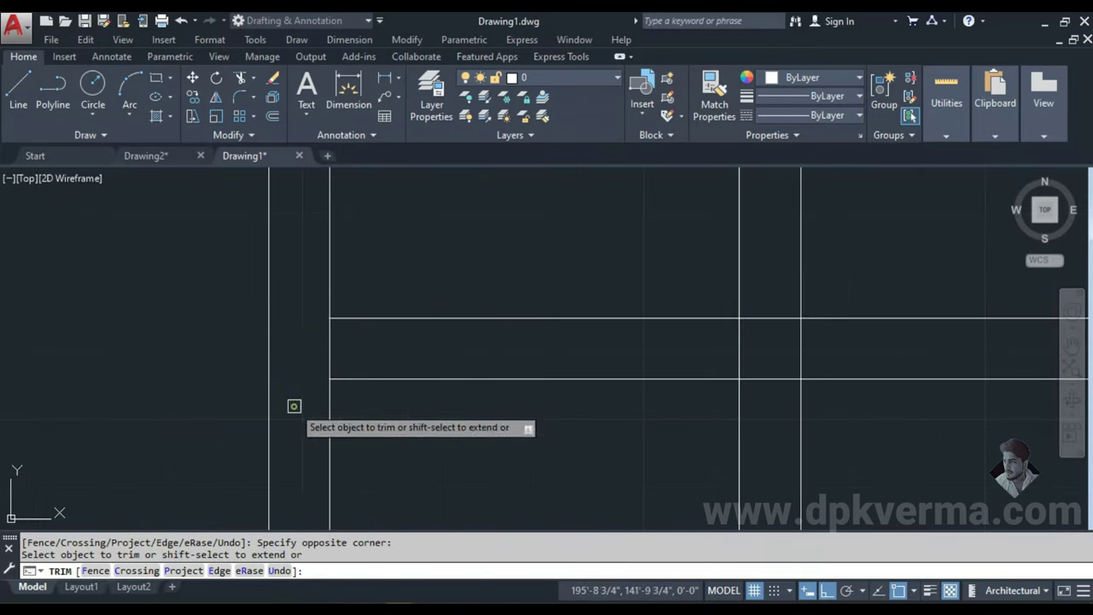
scroll(683, 334, "down", 3)
scroll(559, 366, "up", 3)
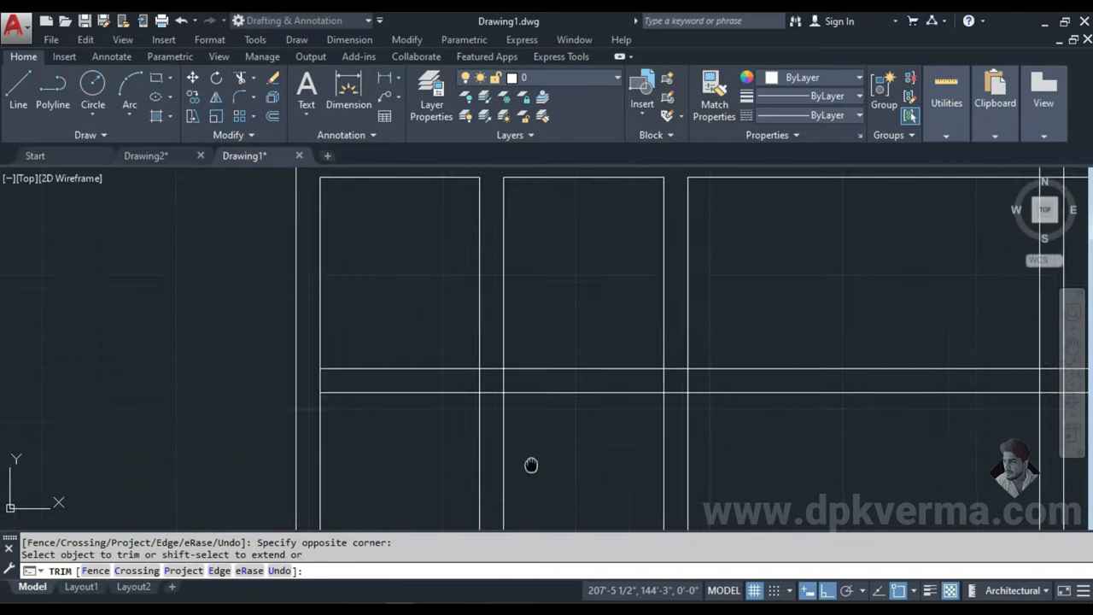
scroll(732, 310, "down", 3)
scroll(734, 282, "up", 3)
scroll(731, 267, "up", 3)
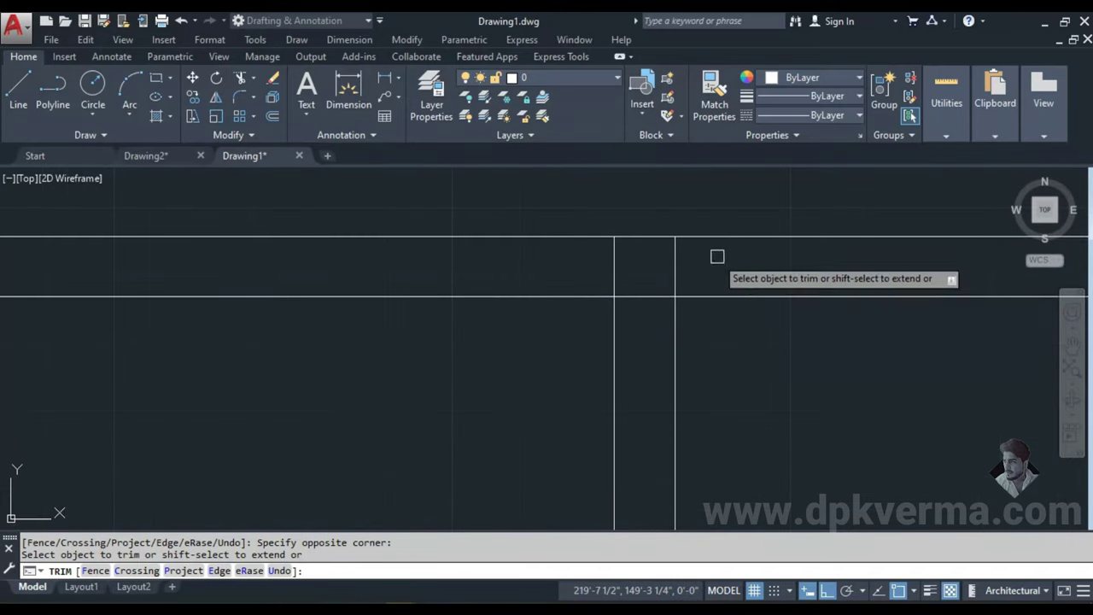
- Trim the short vertical wall segments and the horizontal lines through the middle room
left_click(734, 264)
left_click(598, 264)
left_click(665, 257)
left_click(642, 366)
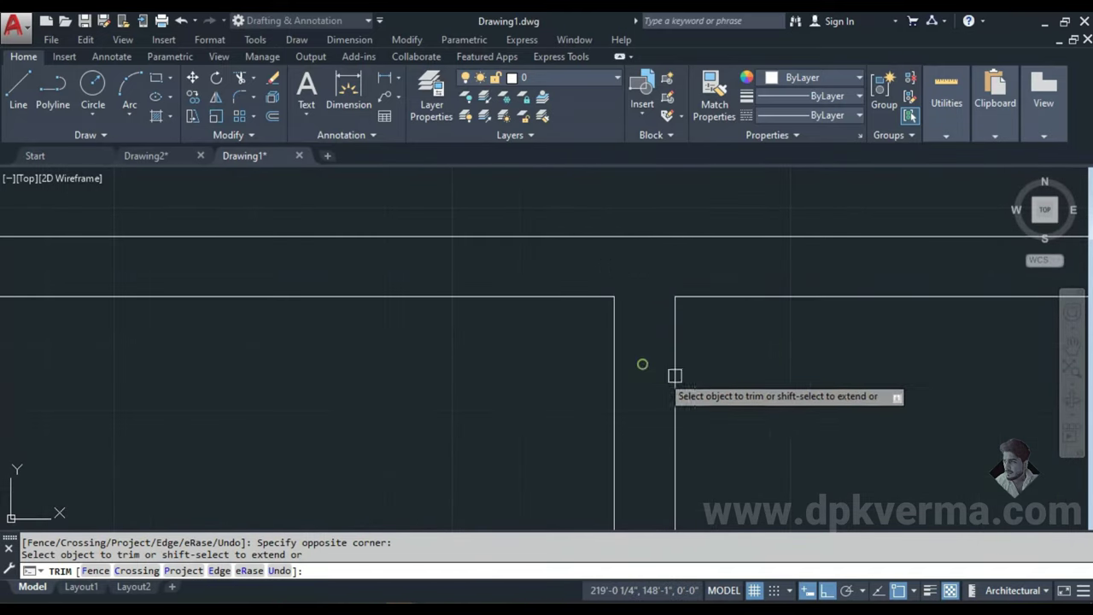
scroll(669, 342, "down", 3)
scroll(710, 299, "up", 3)
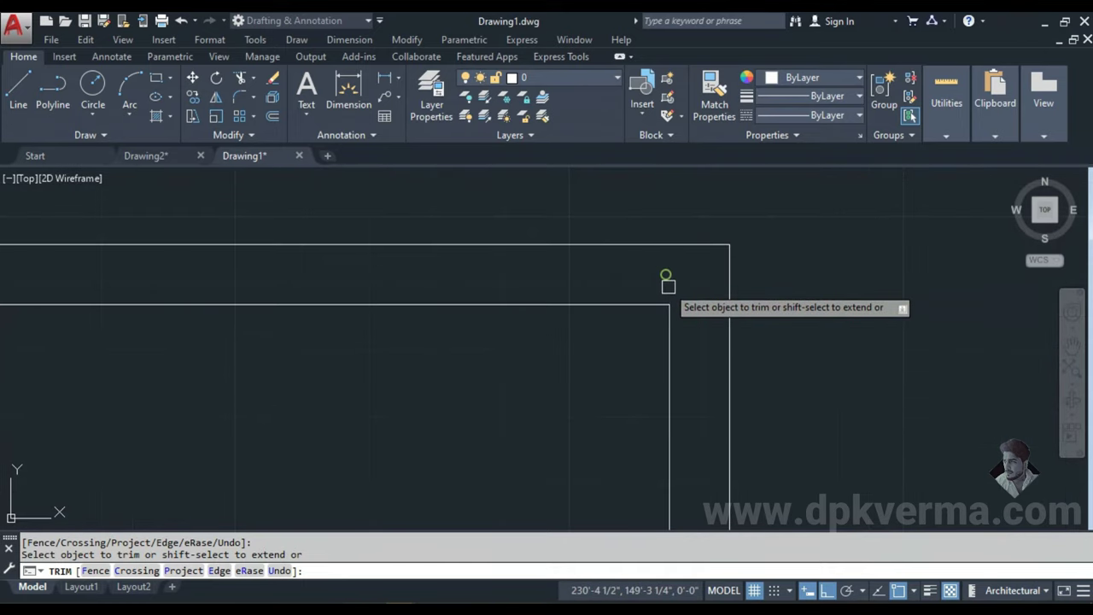
scroll(666, 276, "down", 3)
scroll(546, 407, "down", 2)
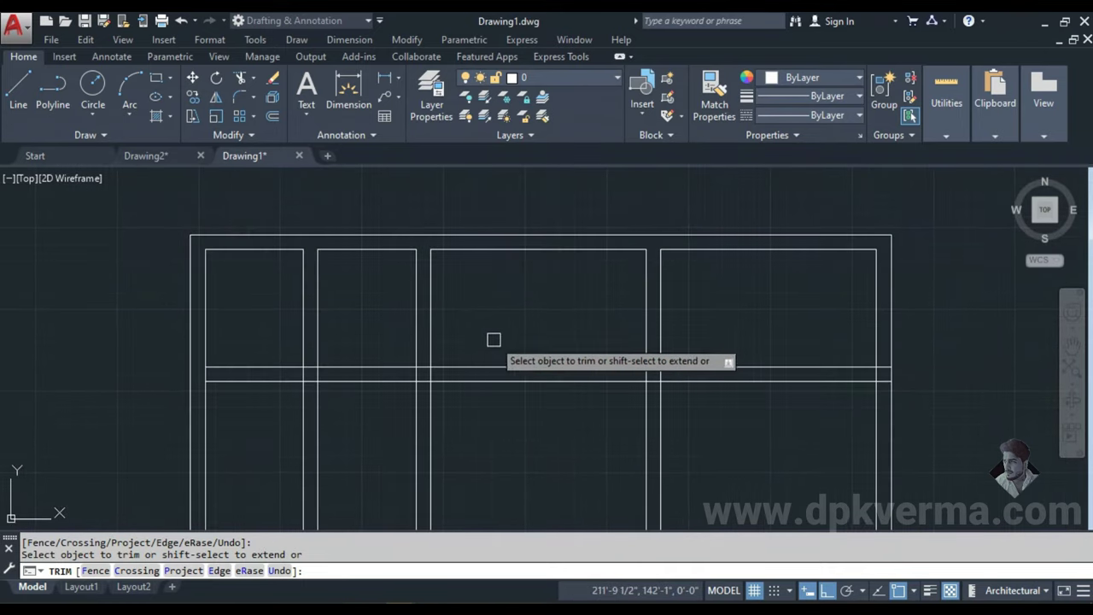
left_click(539, 331)
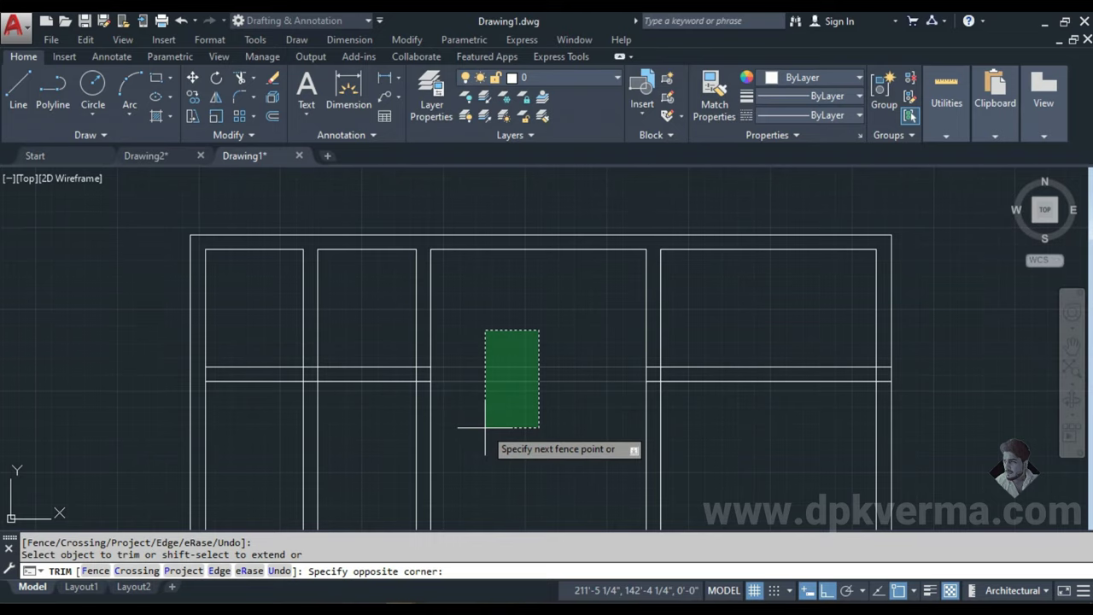
left_click(485, 427)
- Erase the two horizontal lines in the right room and view the Drawing2 reference plan
key("Escape")
left_click(763, 319)
left_click(705, 420)
type("E")
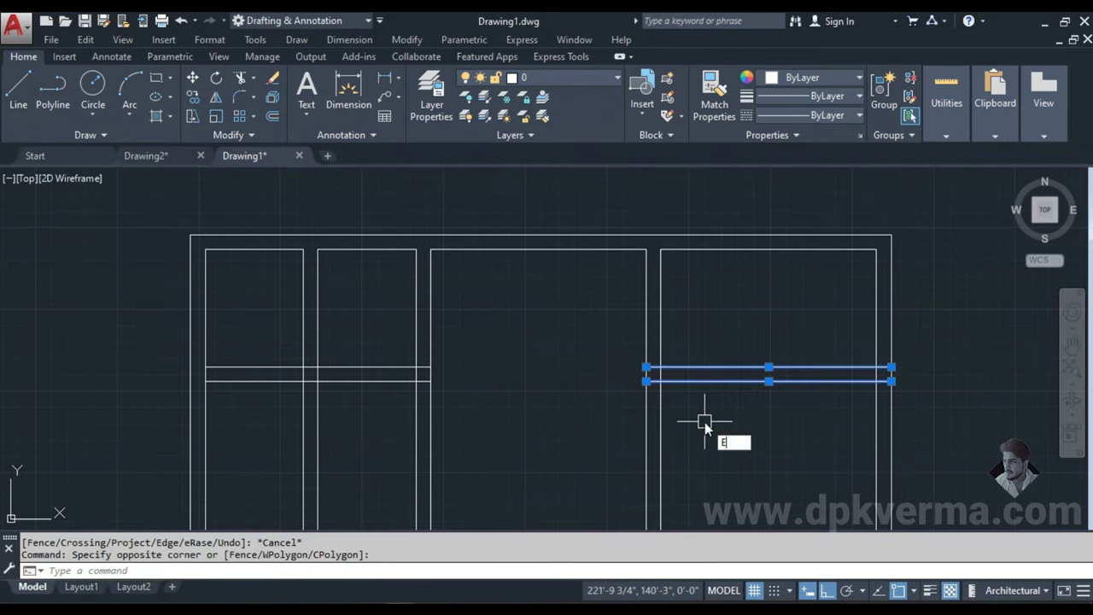
key("Return")
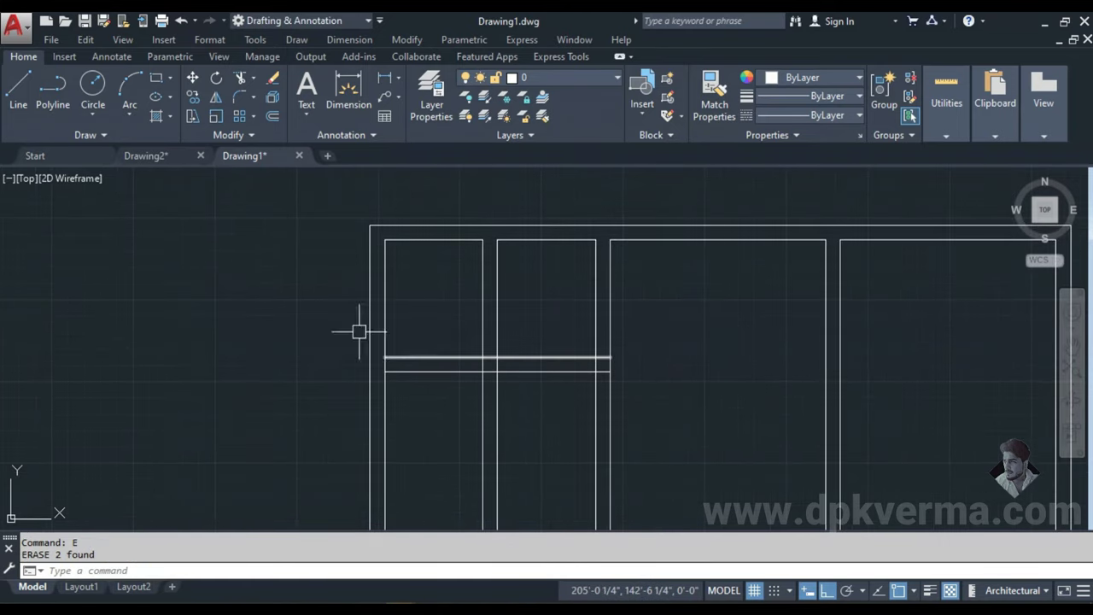
left_click(147, 157)
scroll(239, 324, "down", 2)
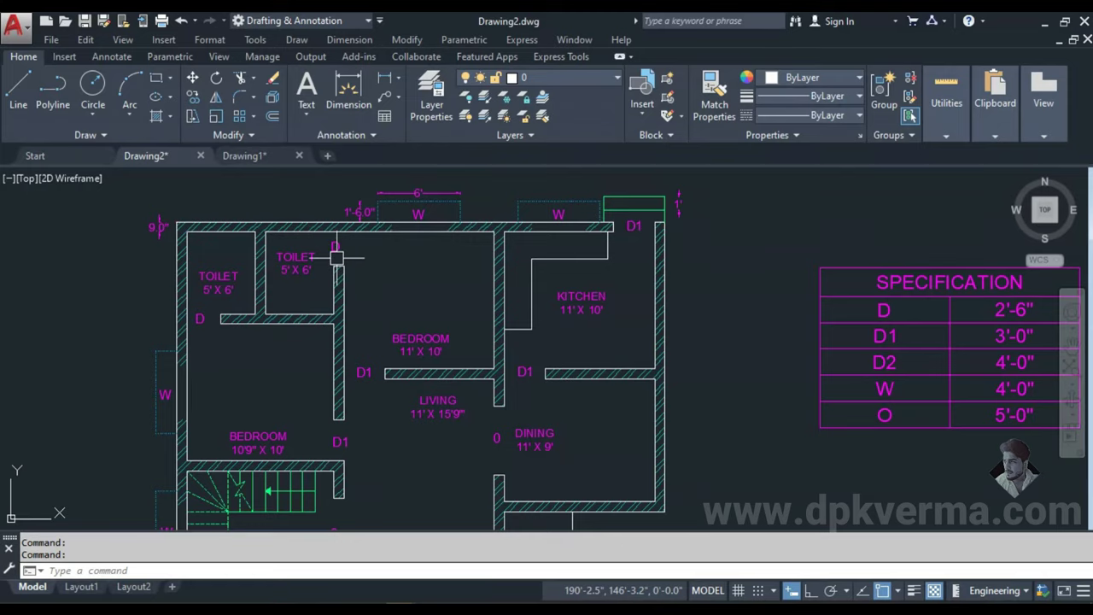
- Draw a 2'6 horizontal segment from the wall corner with a short vertical end
middle_click_drag(466, 349, 312, 390)
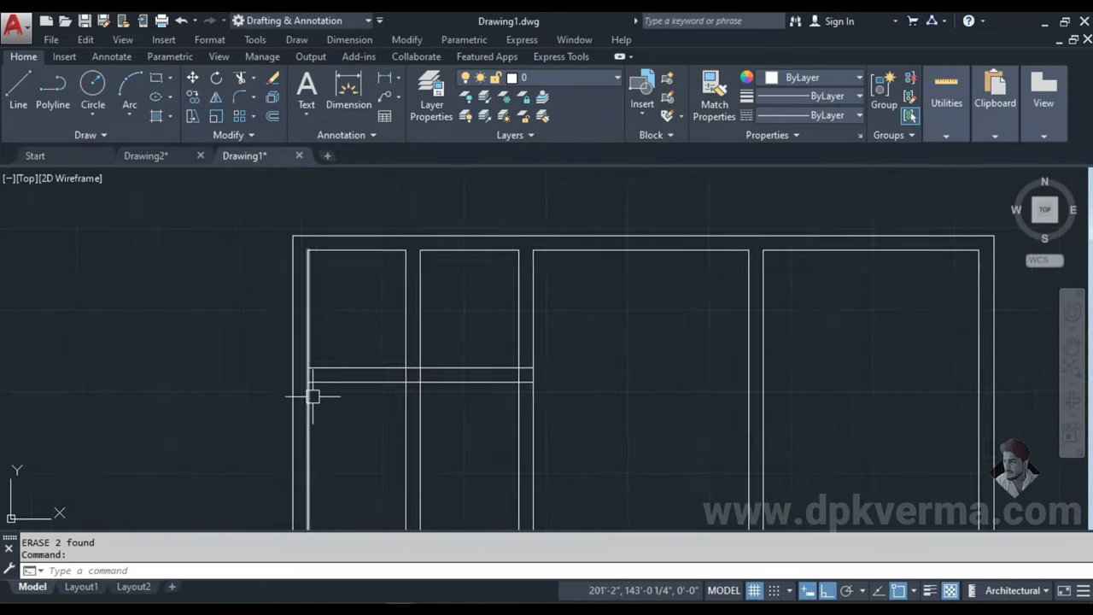
scroll(313, 390, "up", 2)
scroll(285, 427, "up", 3)
scroll(285, 426, "down", 3)
scroll(288, 419, "down", 1)
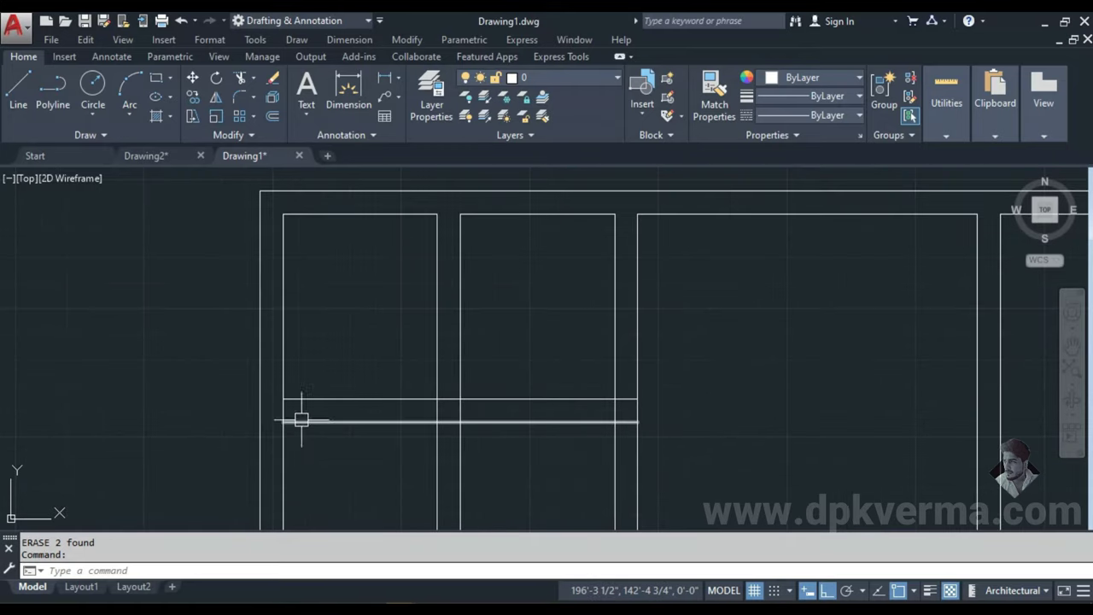
type("L")
key("Return")
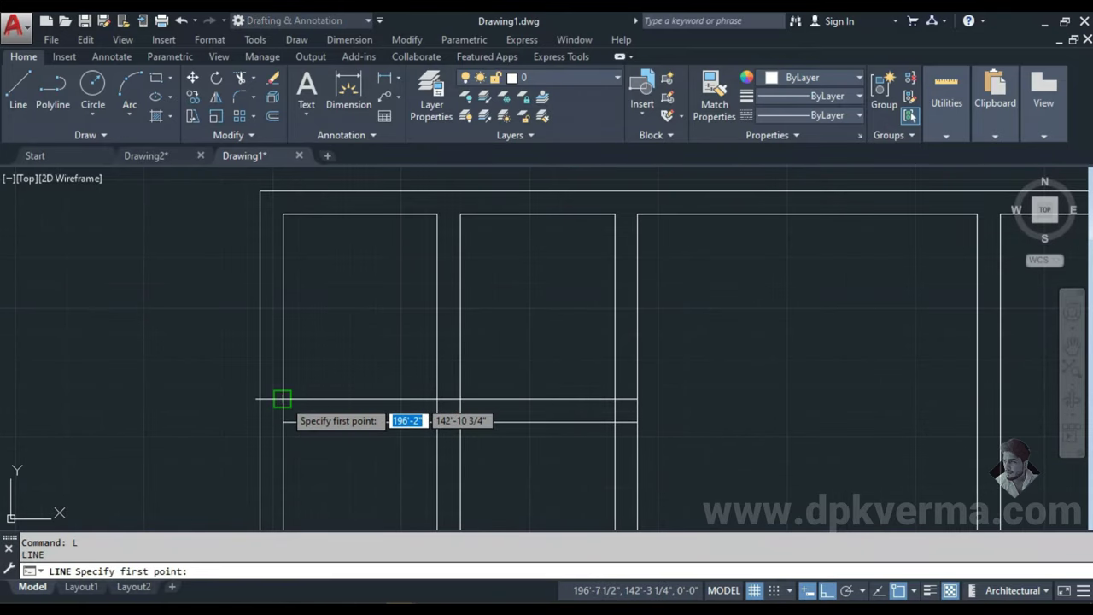
left_click(282, 399)
type("2'6")
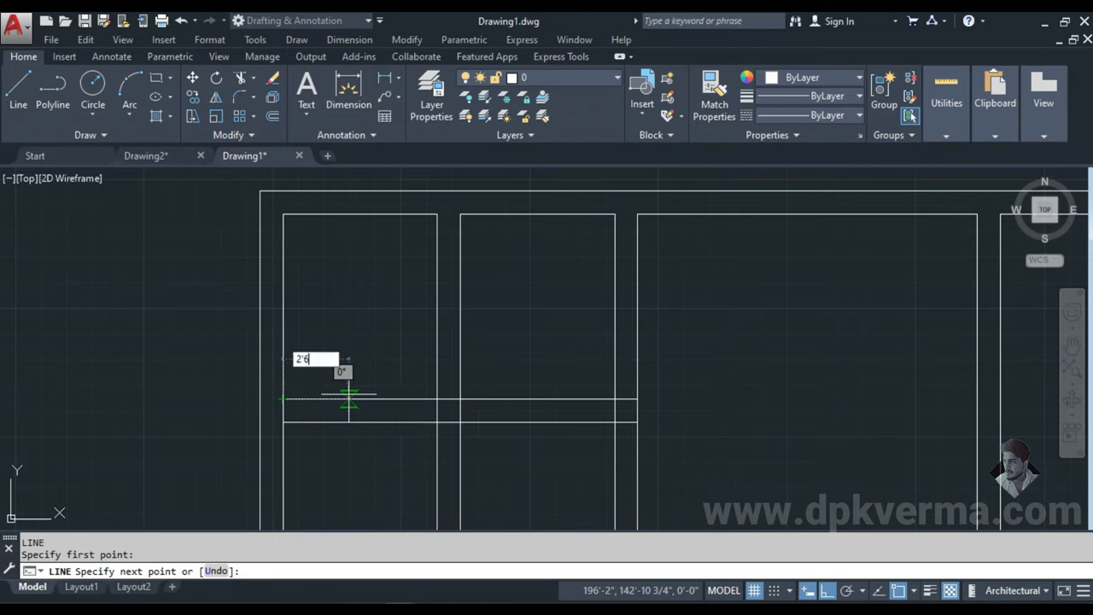
key("Return")
left_click(359, 422)
key("Escape")
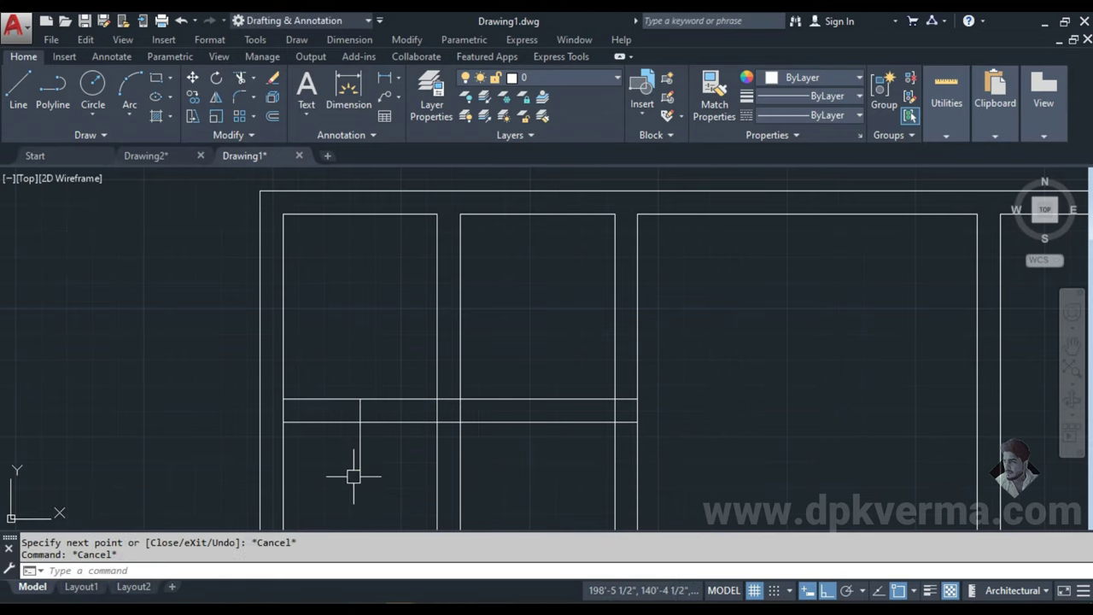
- Trim the lower-left wall lines and select the leftover short horizontal pieces
type("Tr")
key("Return")
key("Return")
left_click(310, 469)
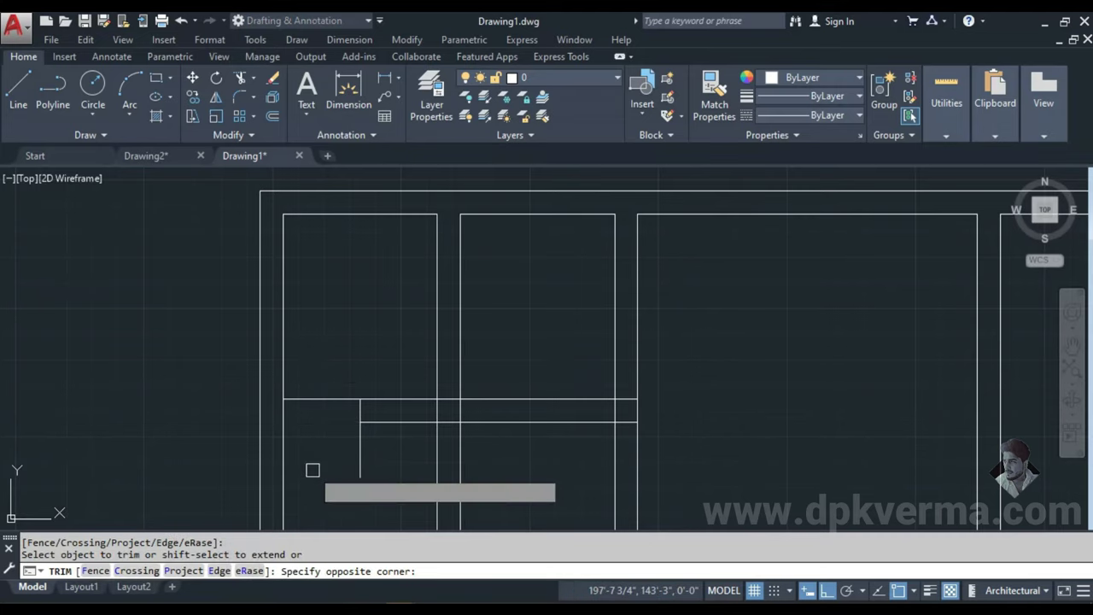
left_click(385, 448)
left_click(385, 447)
left_click(350, 476)
key("Escape")
left_click(324, 353)
left_click(318, 445)
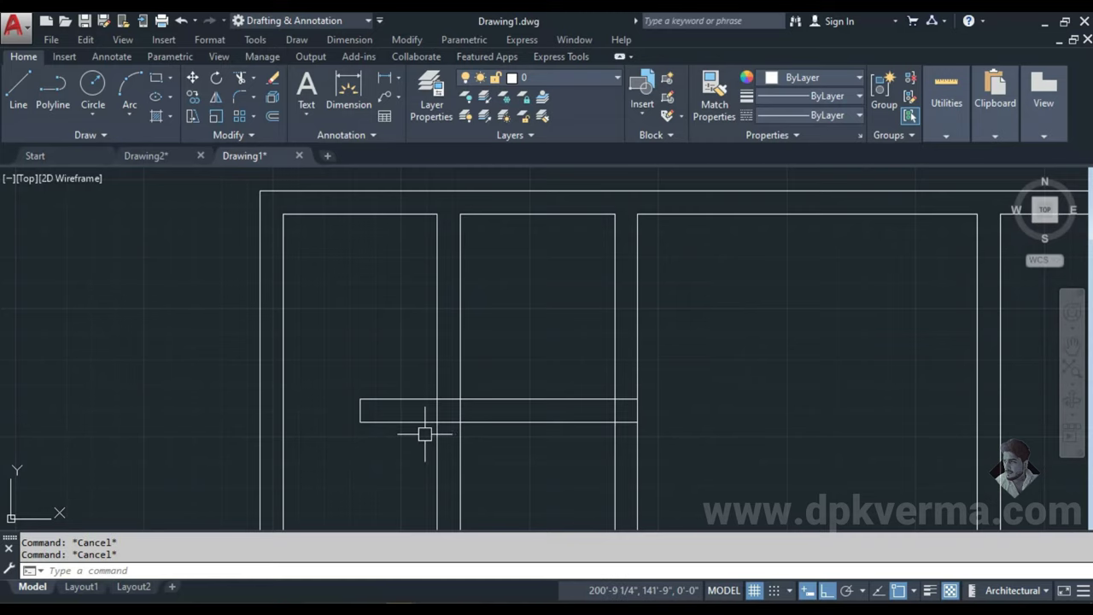
type("TR")
- Trim the wall line past the vertical wall and the short vertical wall piece
key("Return")
key("Return")
scroll(451, 416, "up", 4)
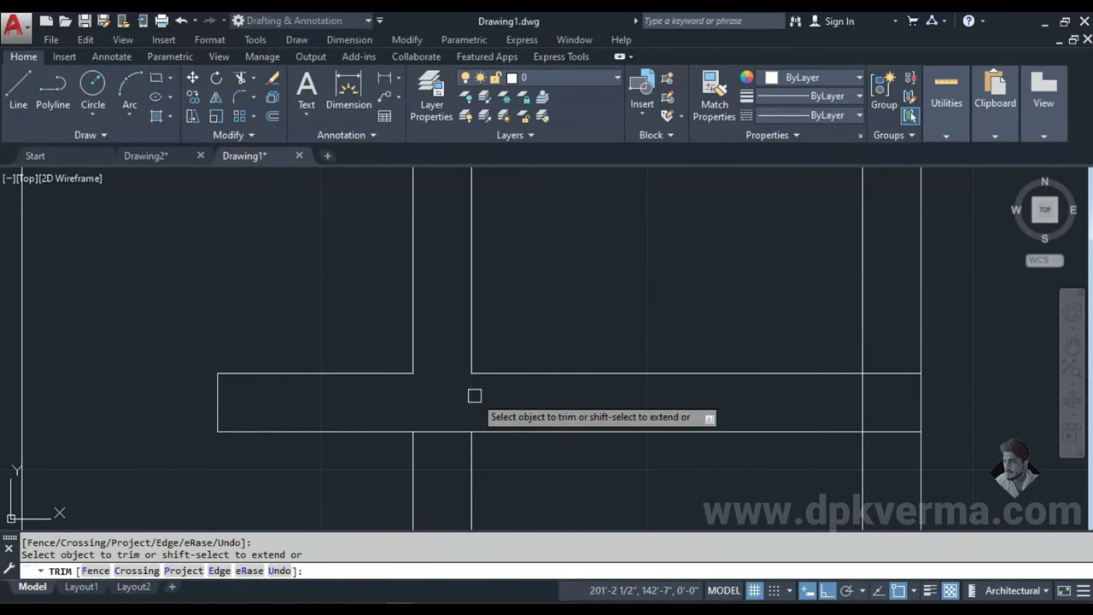
scroll(473, 395, "down", 3)
scroll(578, 422, "up", 3)
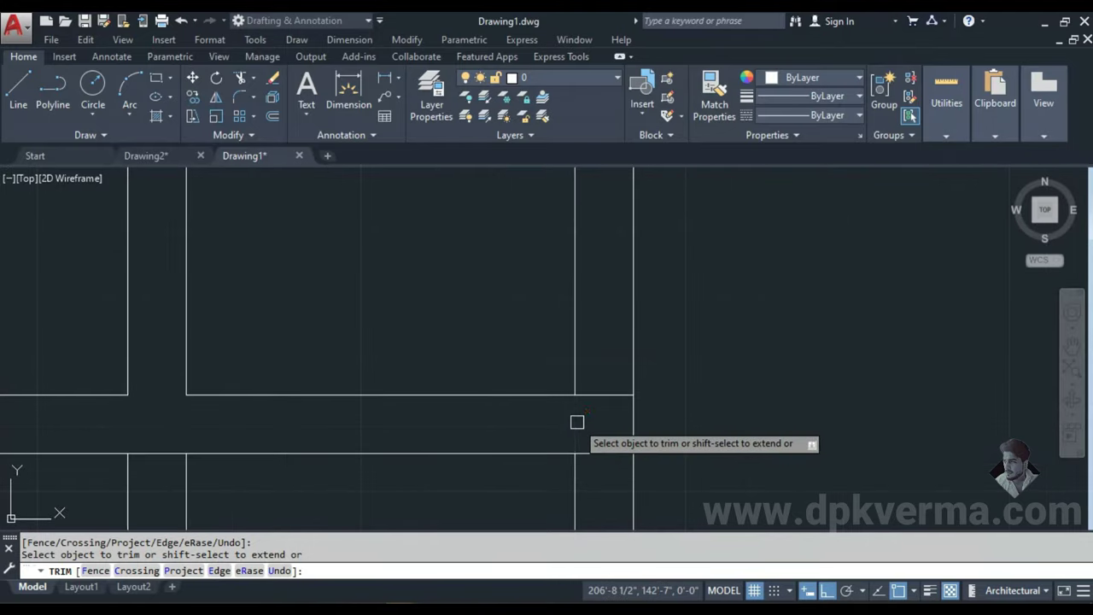
left_click(577, 422)
left_click(588, 397)
scroll(599, 450, "down", 3)
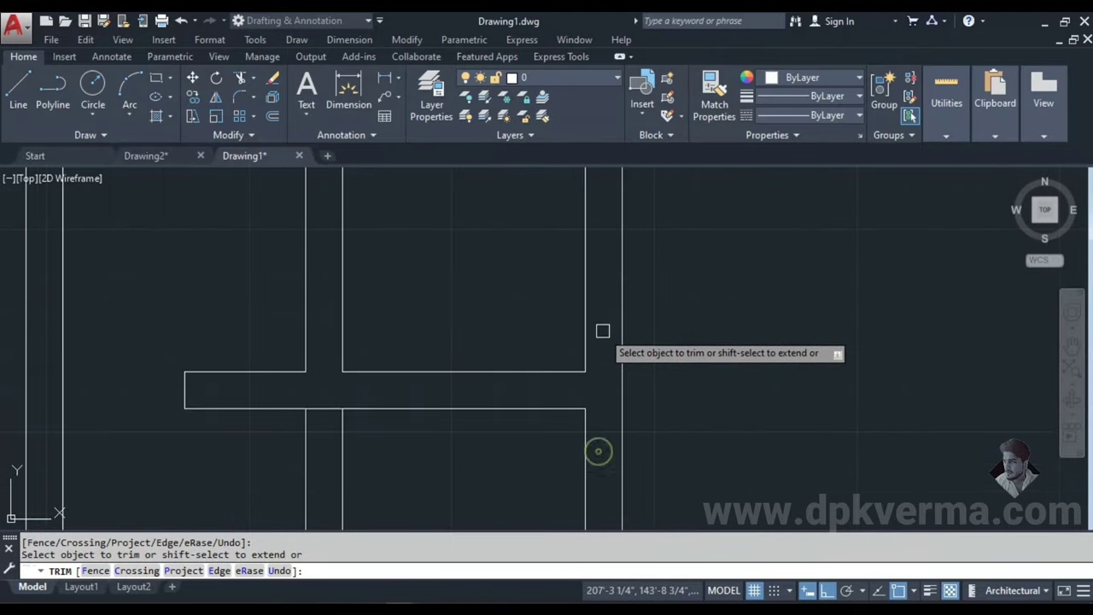
scroll(537, 368, "up", 3)
key("Escape")
key("Escape")
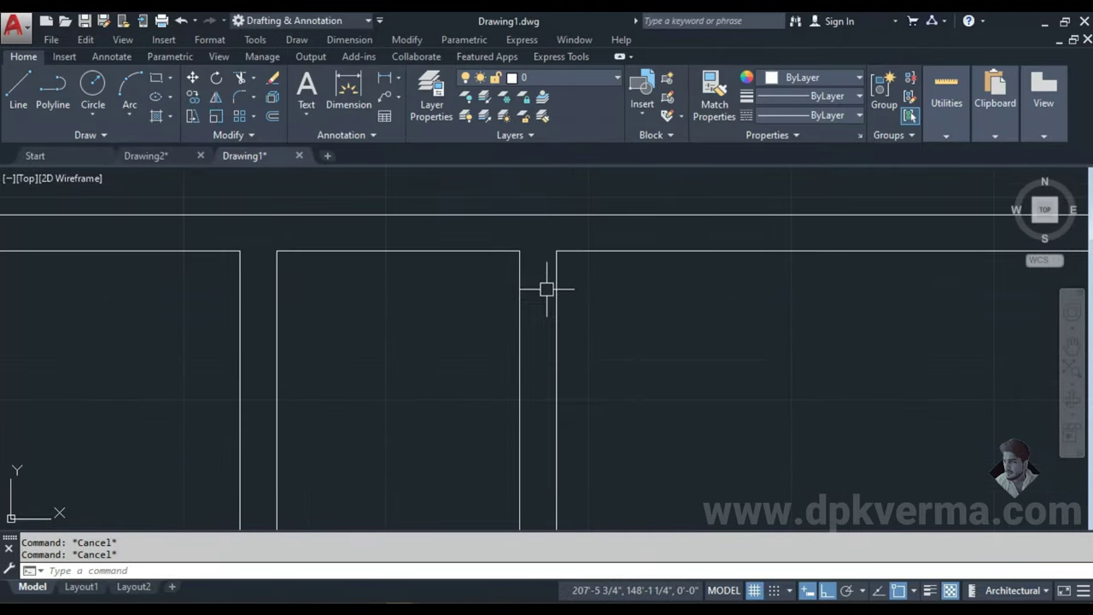
type("l")
key("Return")
scroll(540, 252, "up", 2)
- Close the top of the vertical wall pair with a short line and offset a copy 2'6 down
left_click(507, 247)
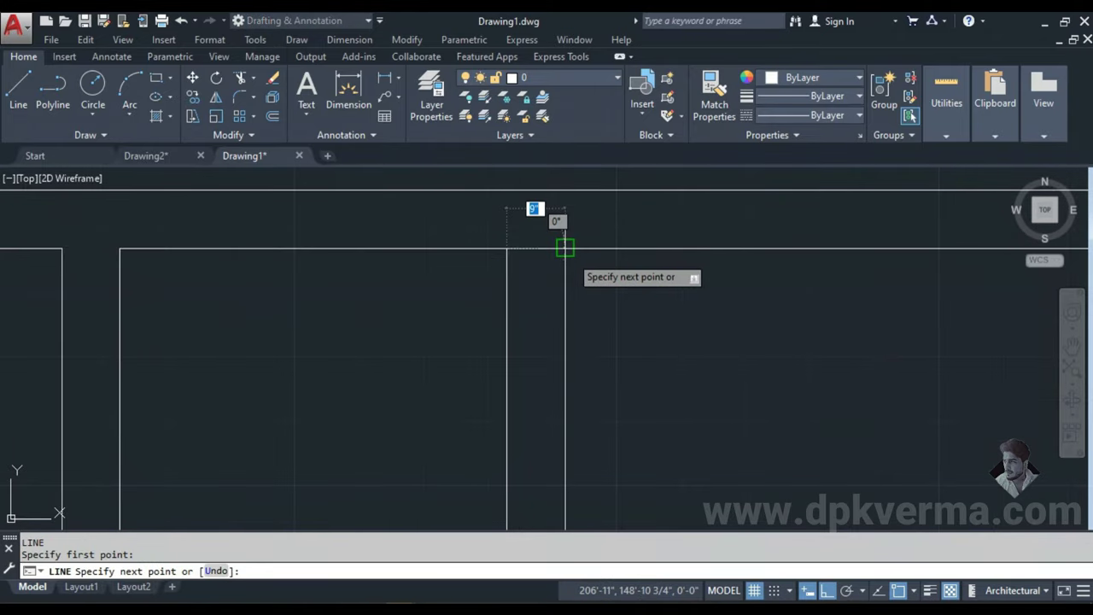
left_click(564, 248)
key("Escape")
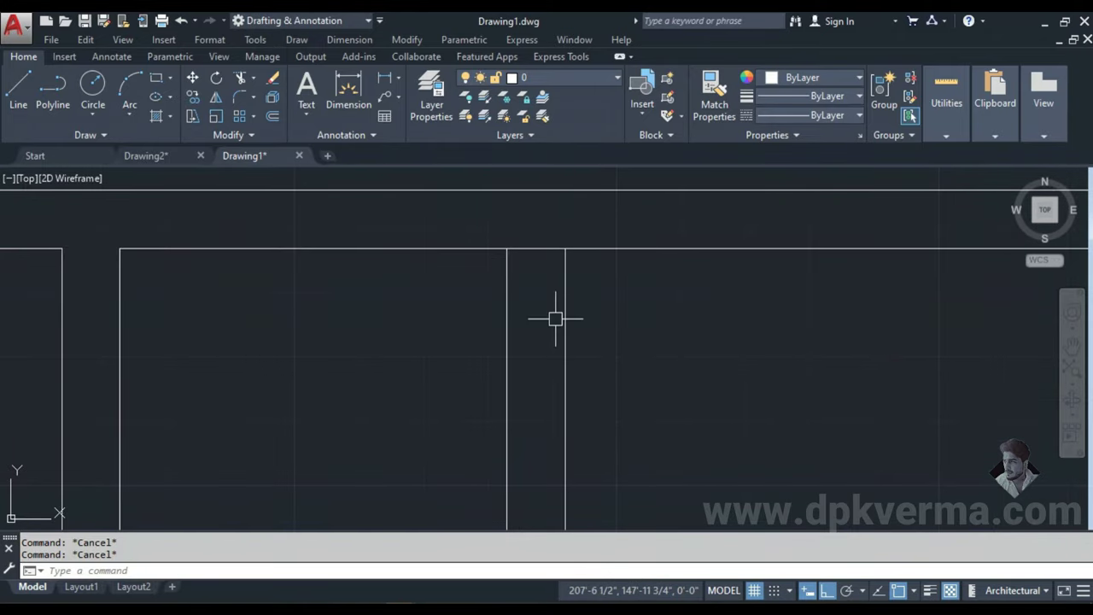
type("o")
key("Return")
type("2'6")
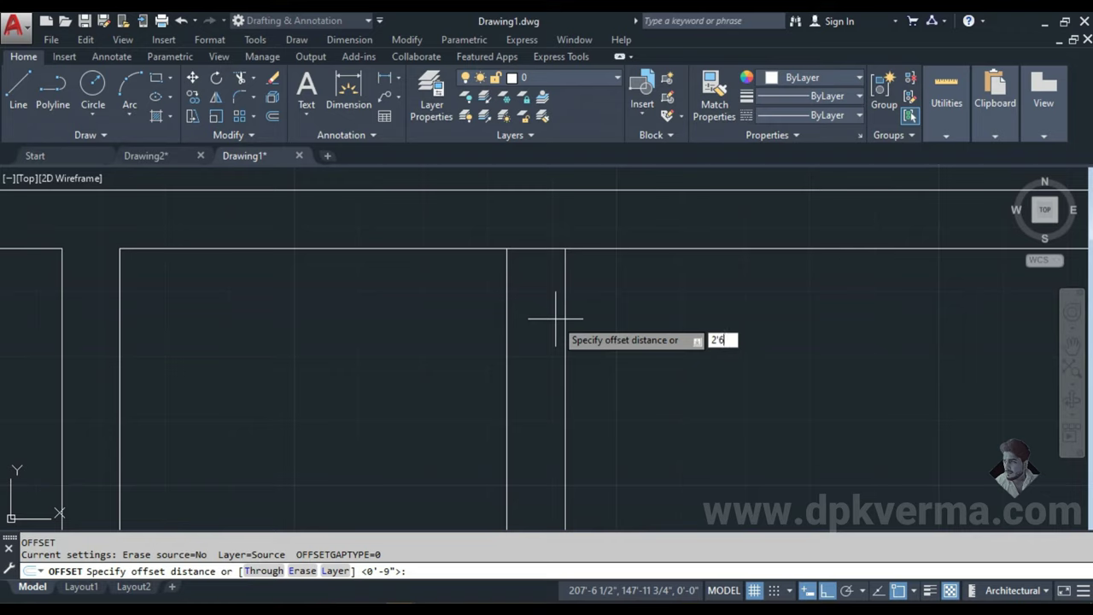
key("Return")
left_click(538, 248)
left_click(538, 402)
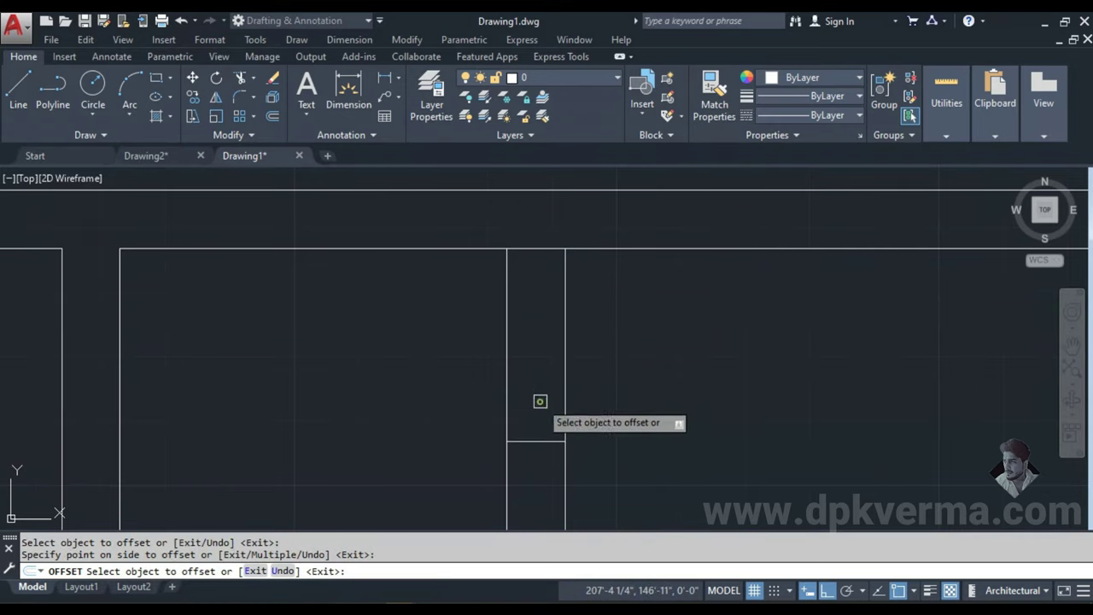
key("Escape")
- Trim the vertical wall lines above the offset line and select the short top cap
key("Return")
left_click(637, 365)
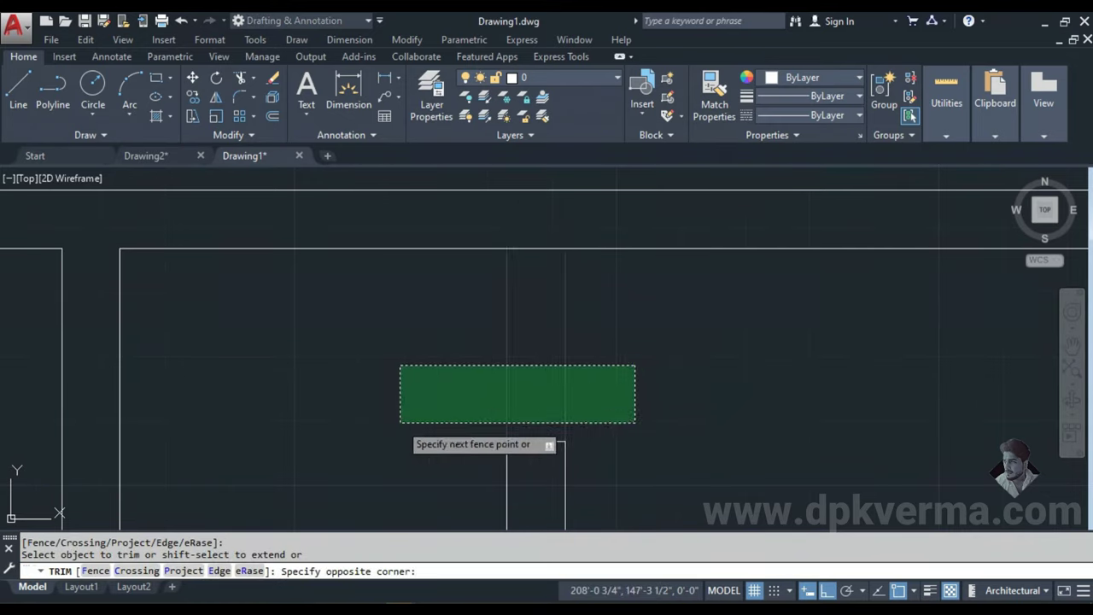
left_click(400, 420)
left_click(533, 255)
left_click(529, 226)
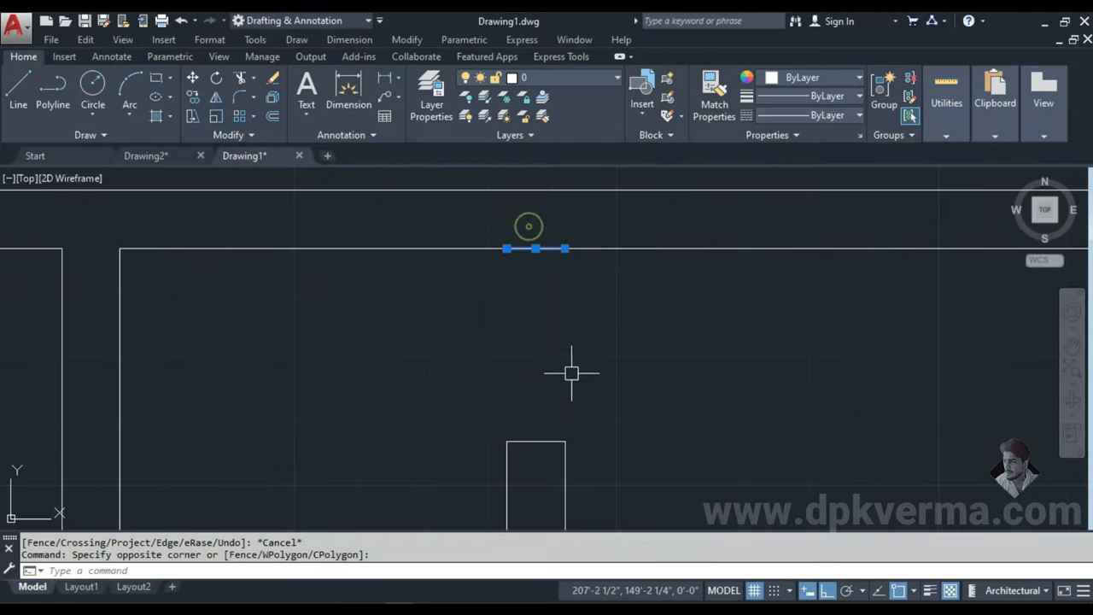
- Join the two top wall segments into one continuous line
left_click(608, 287)
left_click(485, 231)
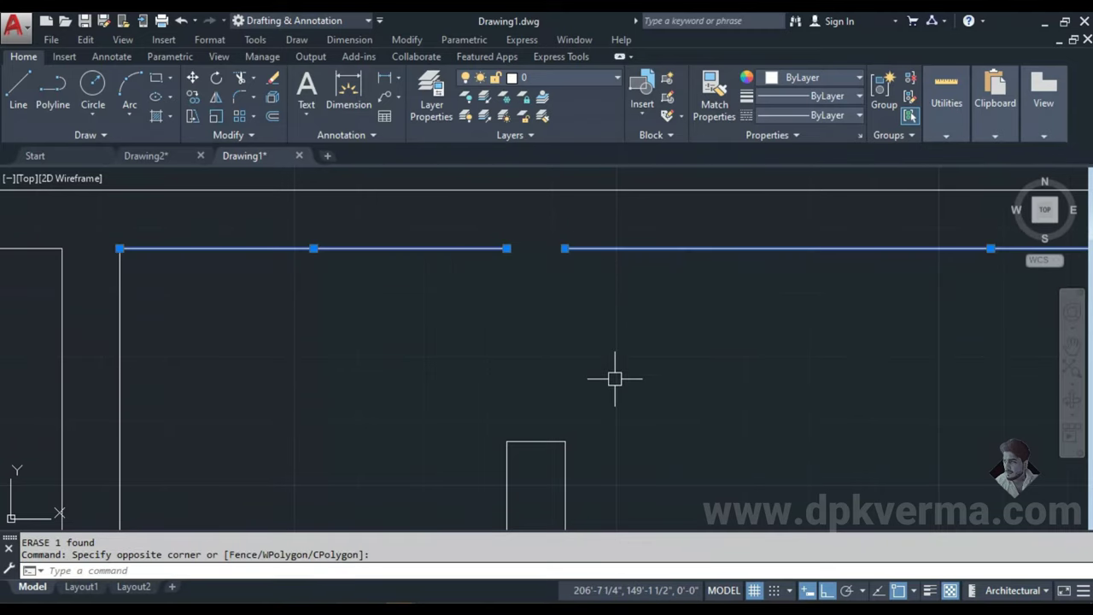
type("j")
key("Return")
- Erase the two lower vertical wall lines and recentre the floor plan
scroll(598, 334, "down", 3)
middle_click_drag(586, 407, 525, 337)
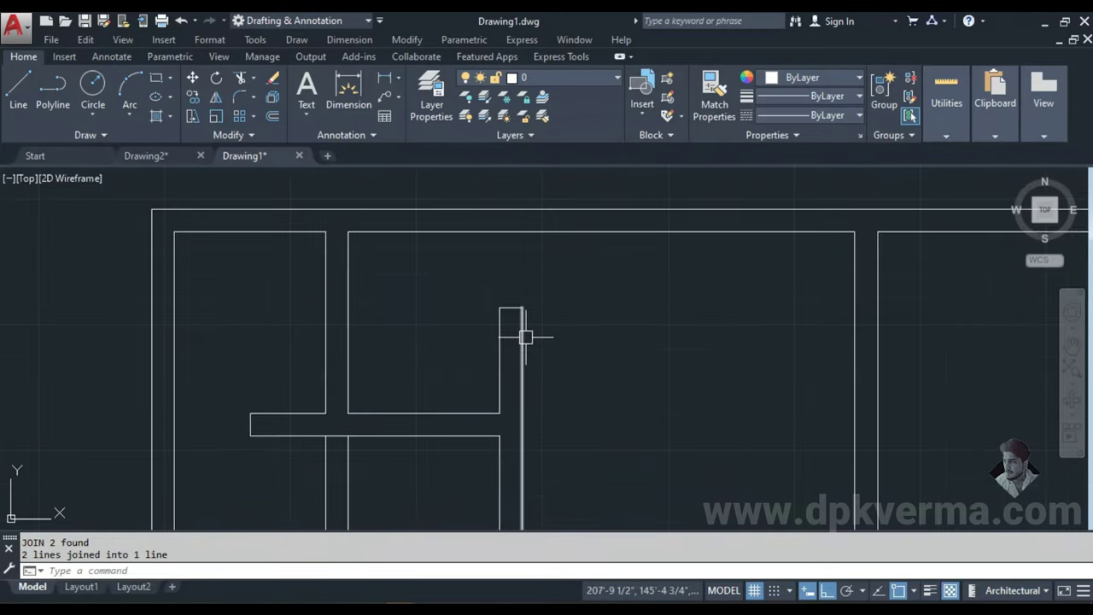
scroll(524, 337, "down", 2)
middle_click_drag(537, 380, 531, 282)
left_click(445, 382)
left_click(381, 452)
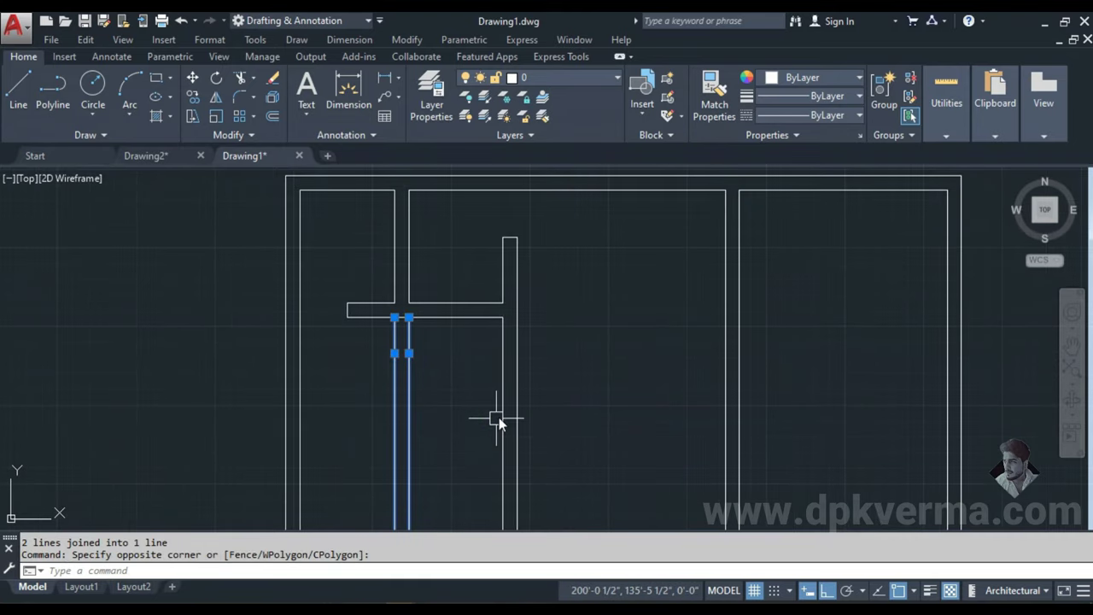
type("e")
key("Return")
middle_click_drag(332, 254, 334, 335)
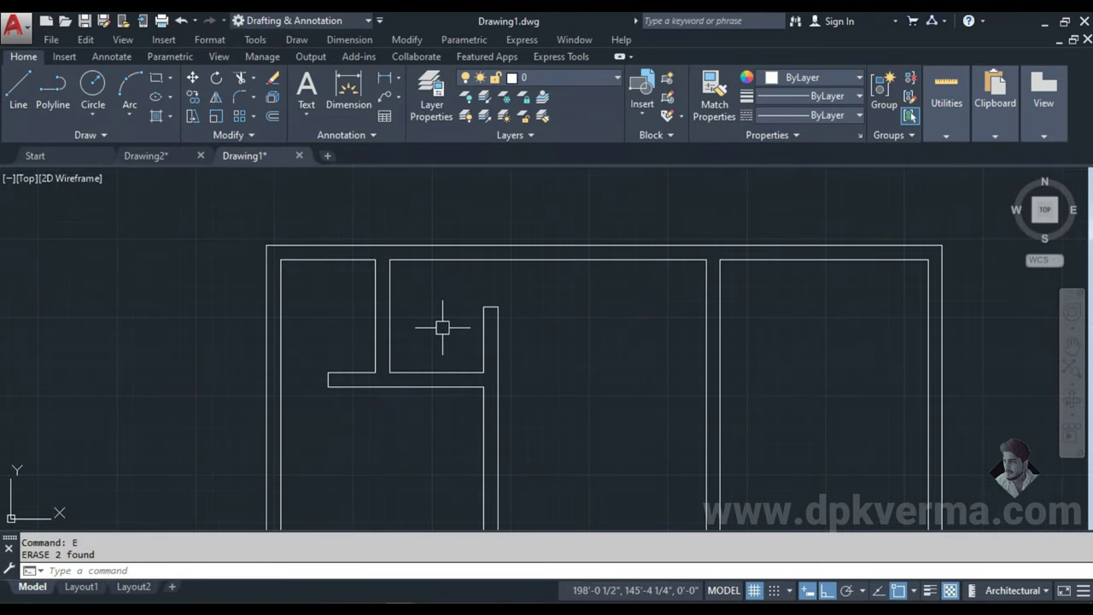
scroll(442, 327, "up", 2)
middle_click_drag(443, 327, 398, 398)
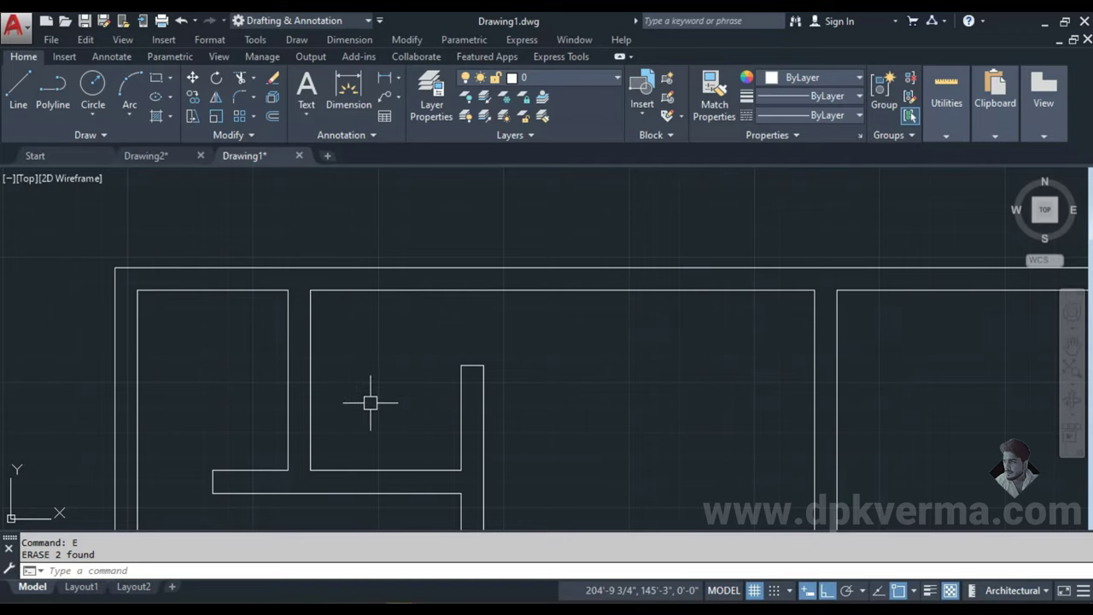
type("DL")
key("Return")
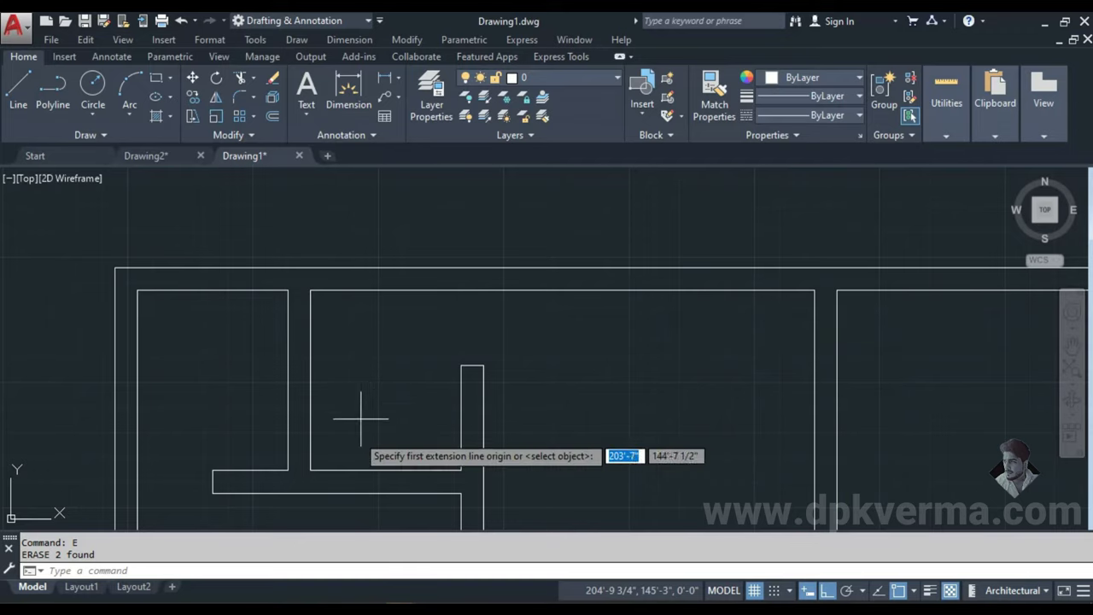
key("Return")
left_click(365, 464)
left_click(365, 470)
left_click(367, 453)
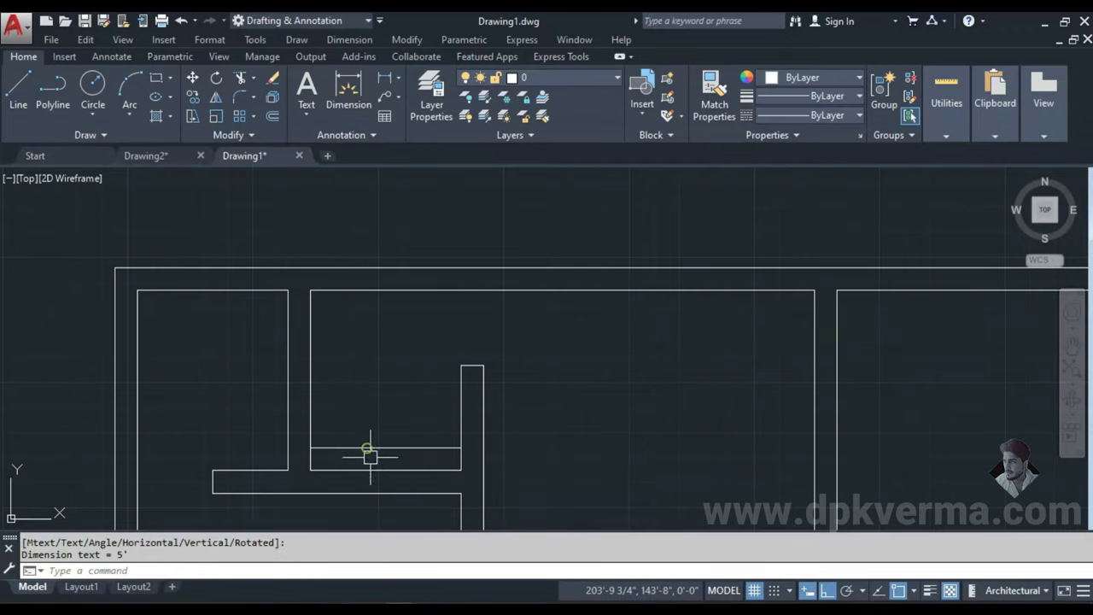
scroll(384, 431, "up", 3)
scroll(406, 410, "up", 2)
scroll(409, 418, "up", 2)
scroll(410, 426, "down", 5)
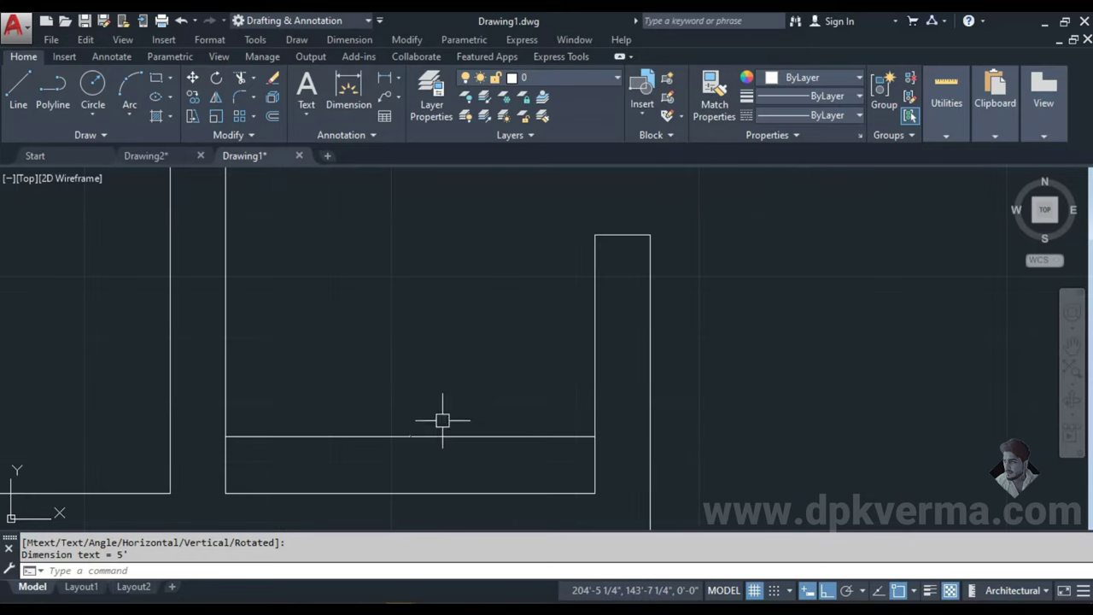
left_click(410, 437)
left_click(419, 455)
type("e")
key("Return")
scroll(378, 441, "down", 2)
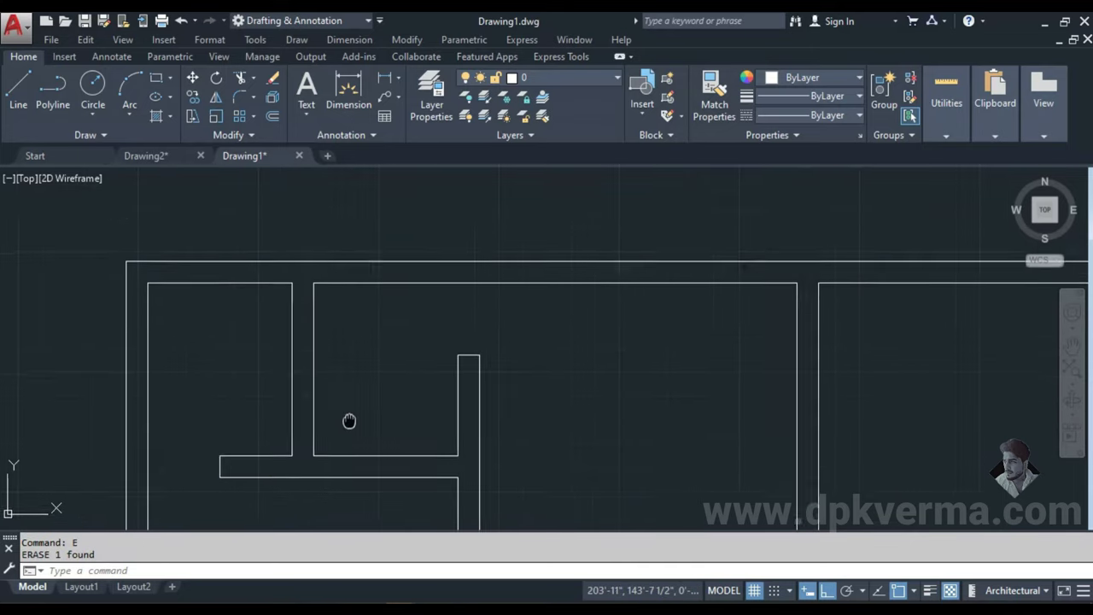
scroll(324, 373, "up", 1)
middle_click_drag(324, 374, 305, 370)
scroll(317, 385, "down", 2)
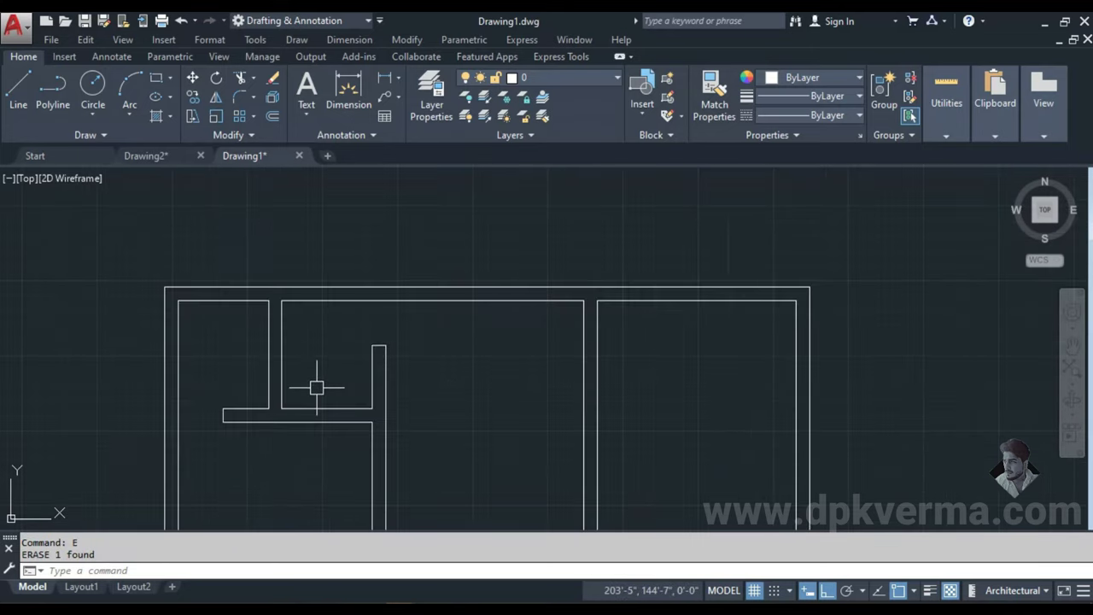
mouse_move(367, 410)
middle_mouse_down()
mouse_move(385, 305)
mouse_move(390, 351)
middle_mouse_up()
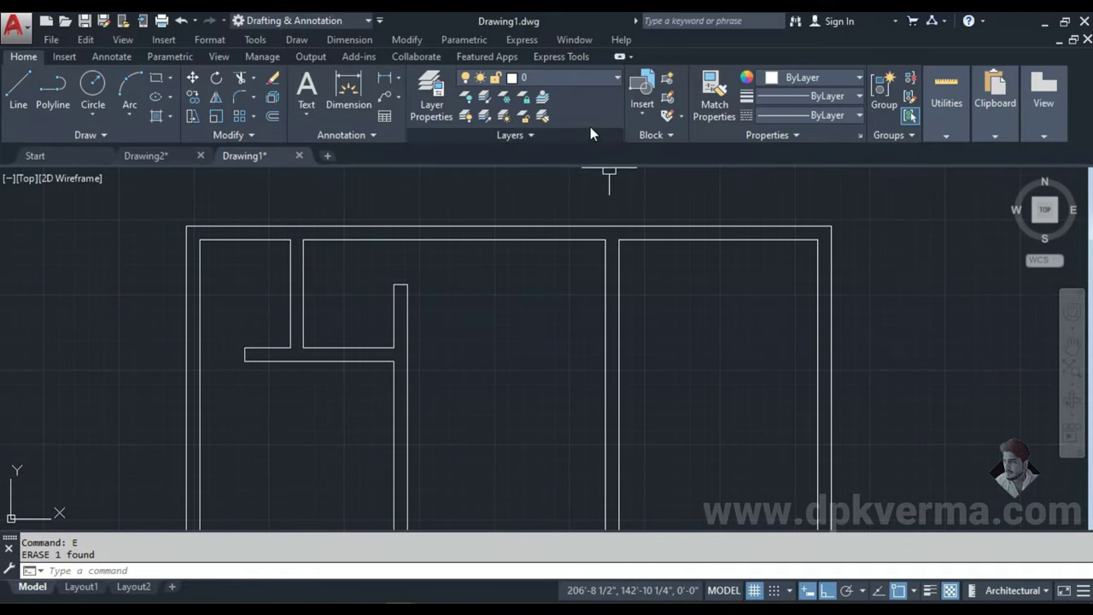
left_click(574, 77)
left_click(575, 77)
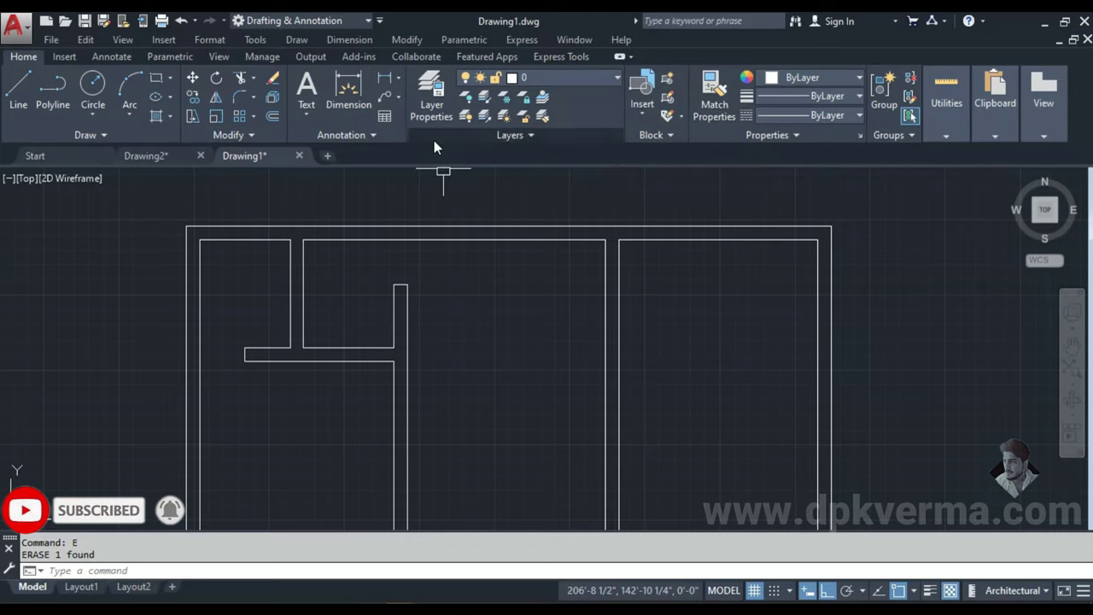
- Create a WALL layer in the Layer Properties Manager, leaving its colour white
left_click(424, 99)
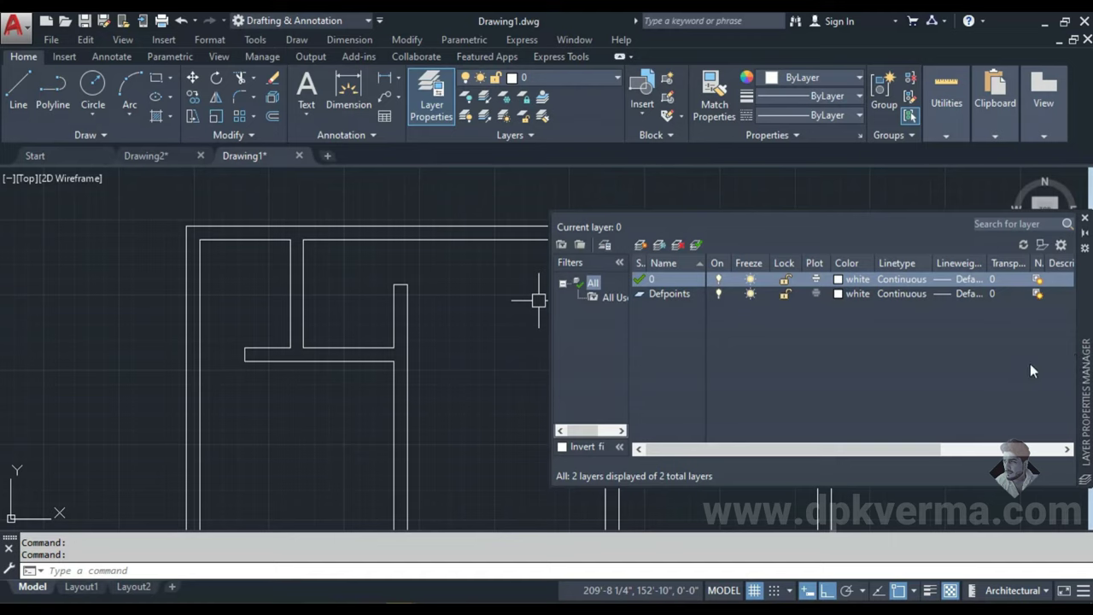
left_click_drag(1087, 332, 814, 318)
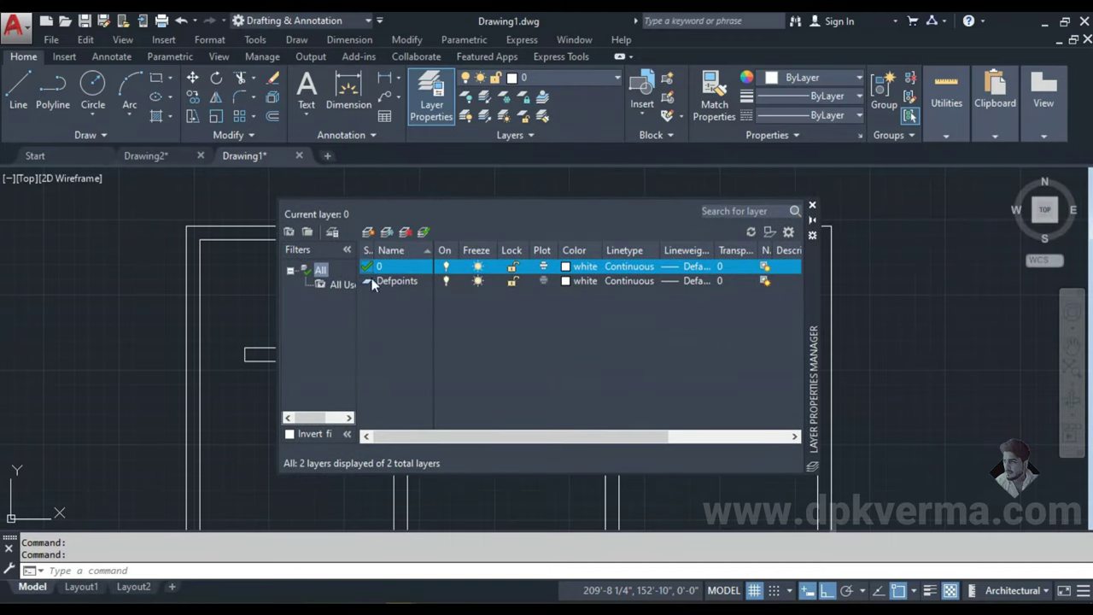
left_click(368, 231)
type("W")
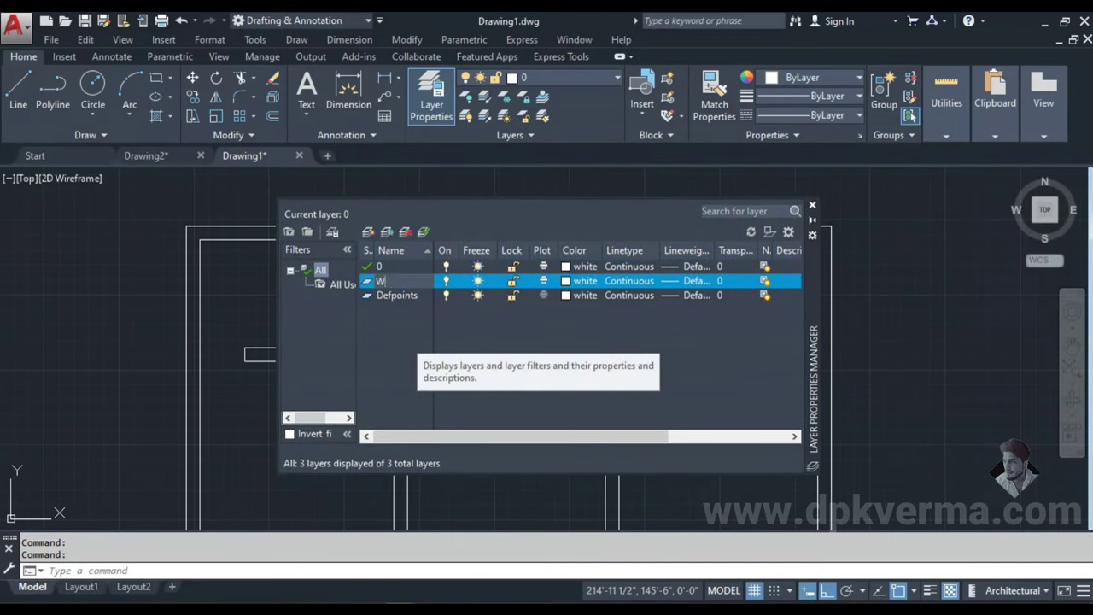
type("ALL")
key("Return")
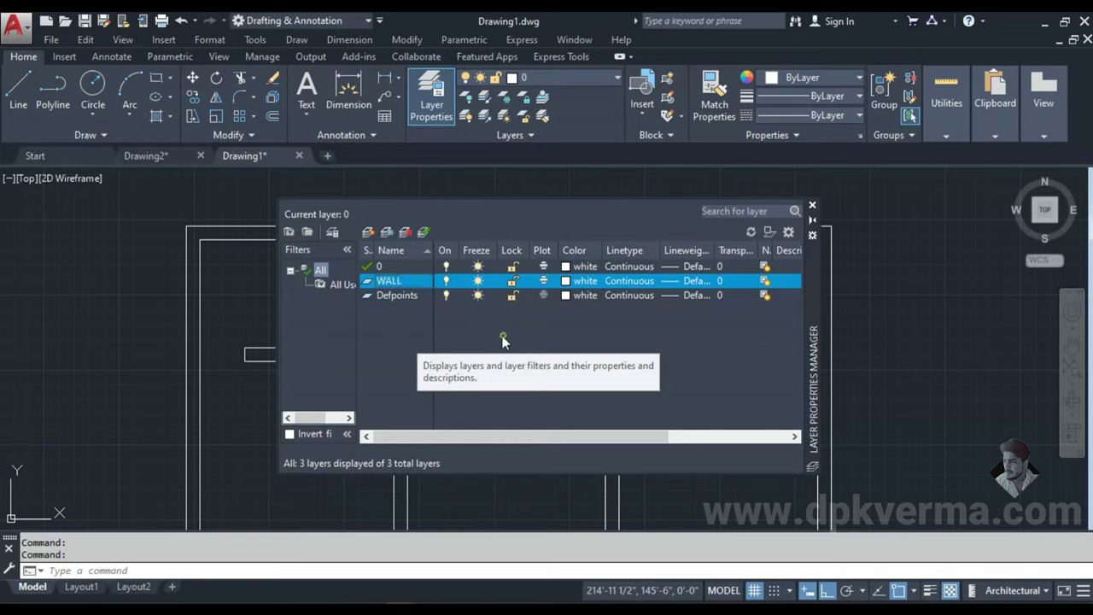
left_click(570, 283)
left_click(681, 167)
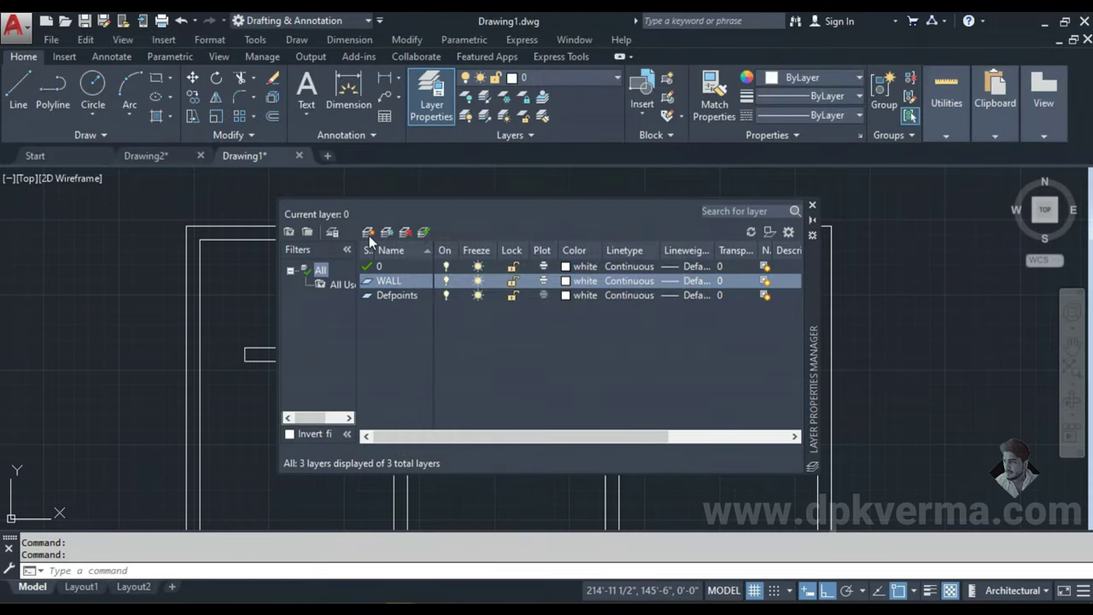
- Add a DOOR layer coloured red
left_click(368, 233)
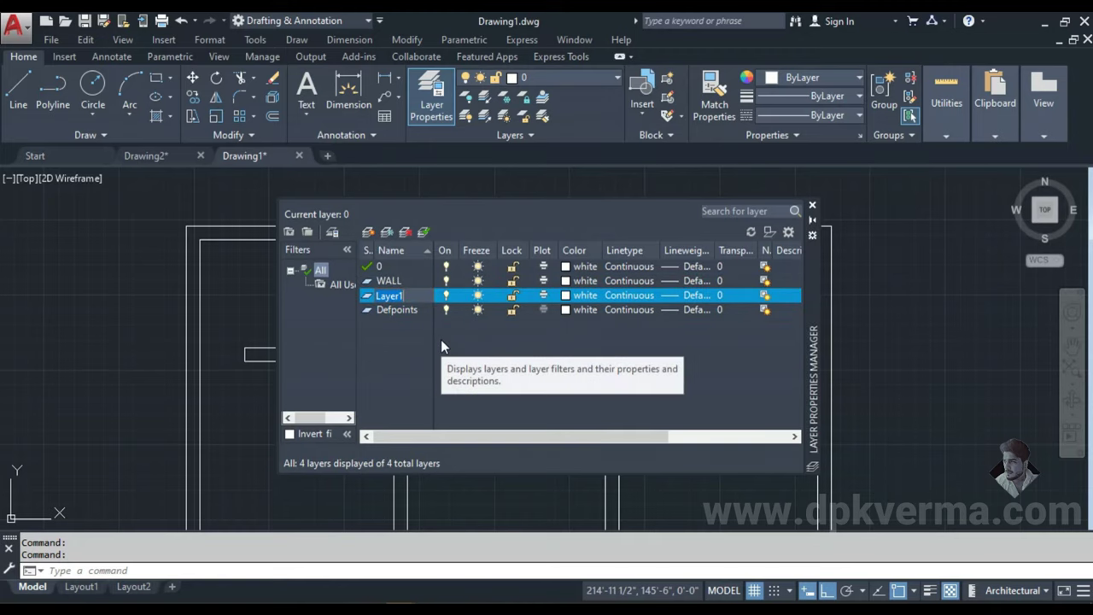
type("DOOR")
key("Return")
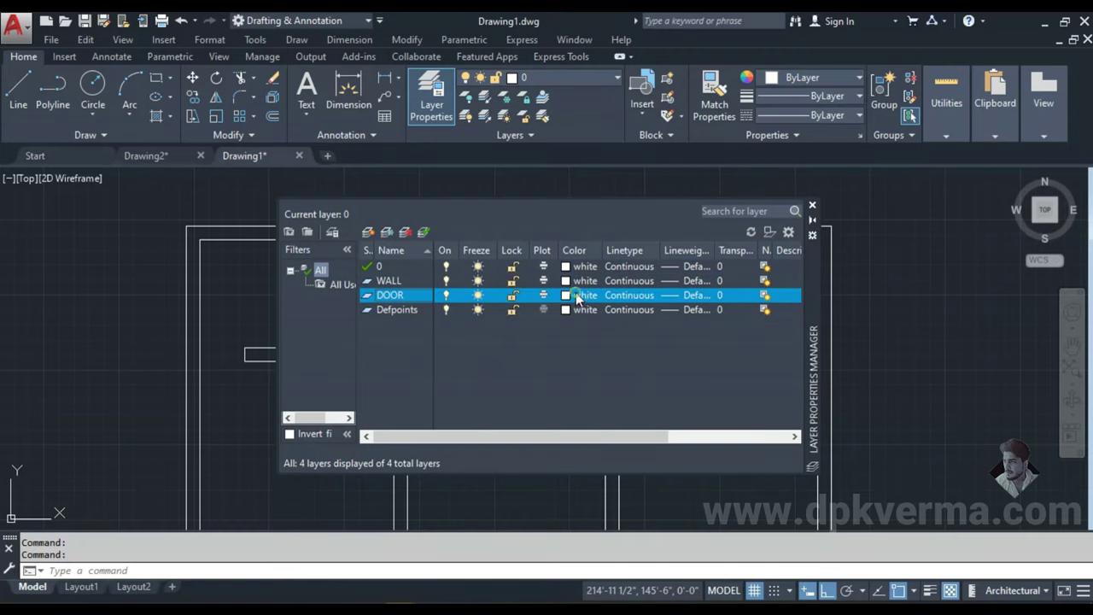
left_click(576, 295)
left_click(423, 349)
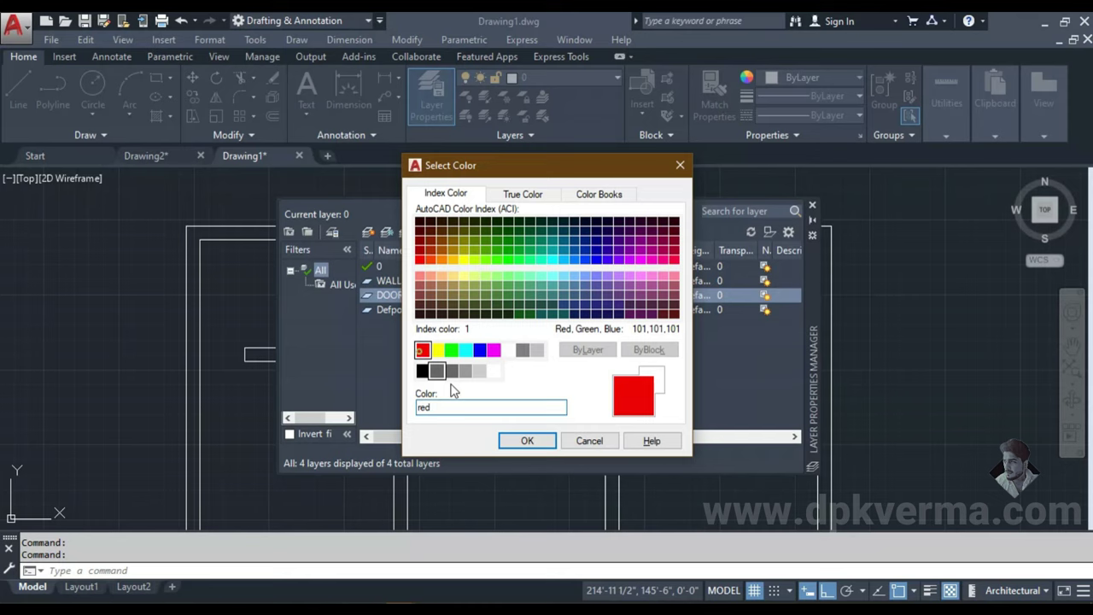
left_click(523, 441)
- Add a green WINDOW layer and start one more new layer
key("alt+n")
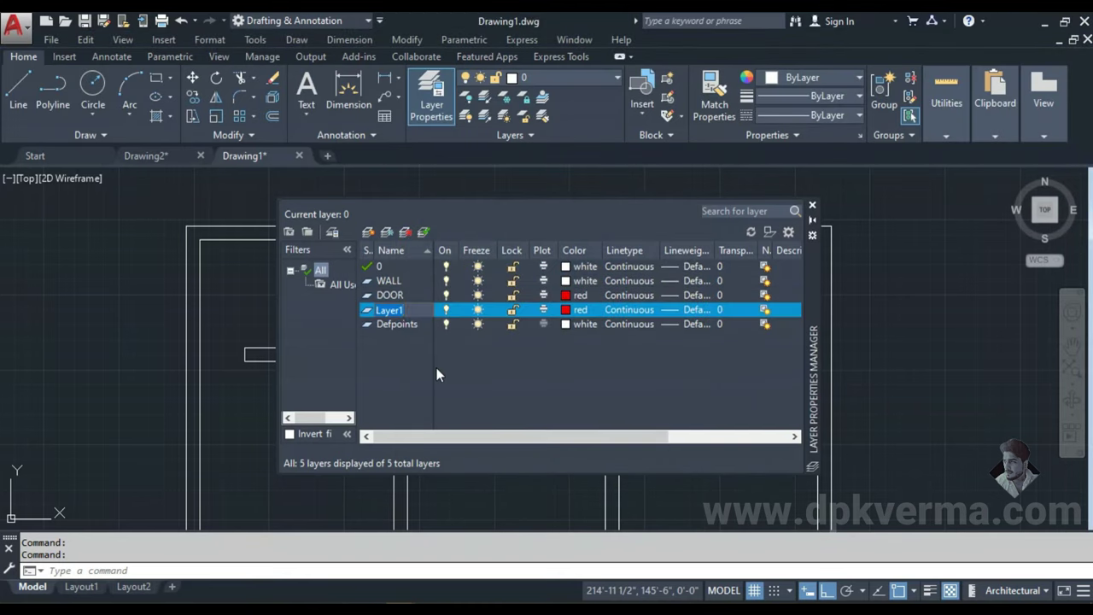
type("WINDOW")
left_click(570, 309)
left_click(452, 350)
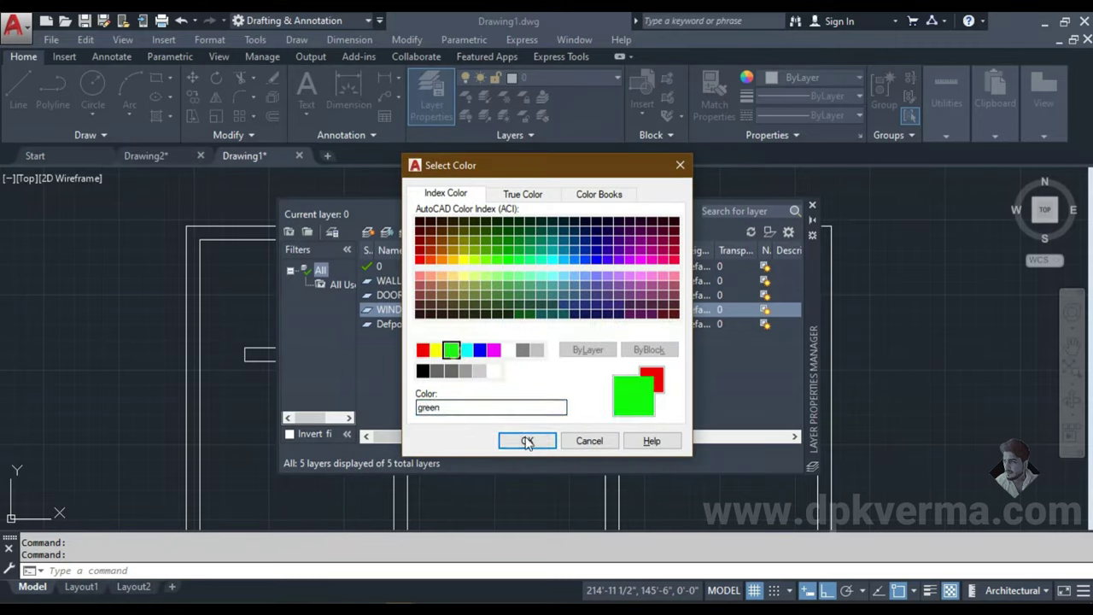
left_click(527, 441)
left_click(368, 232)
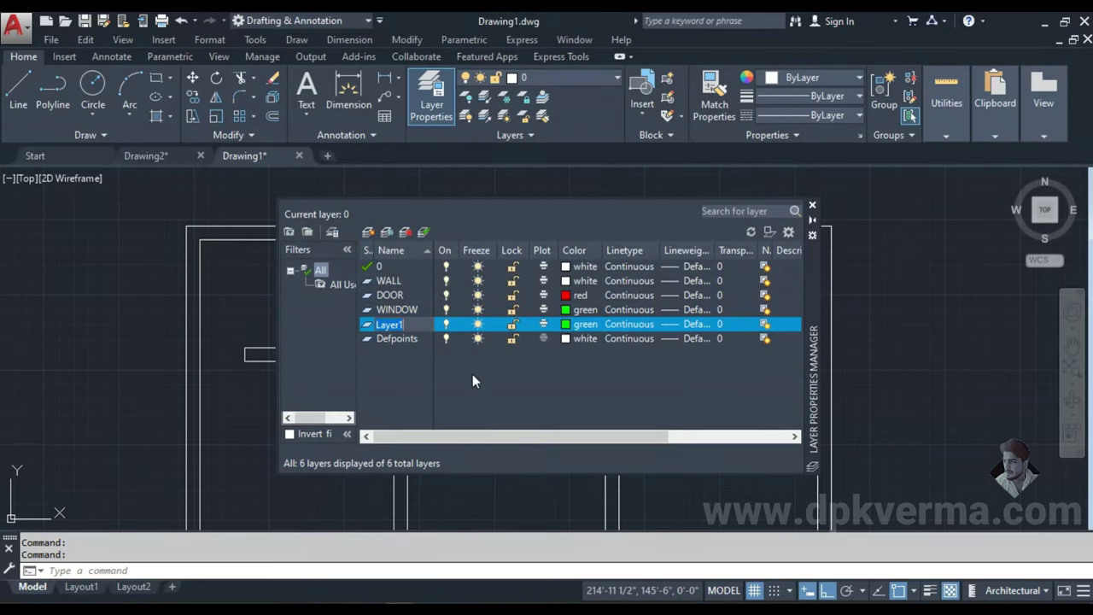
- Name the new layer TEXT and give it colour 220
type("TEXT")
key("Return")
left_click(572, 325)
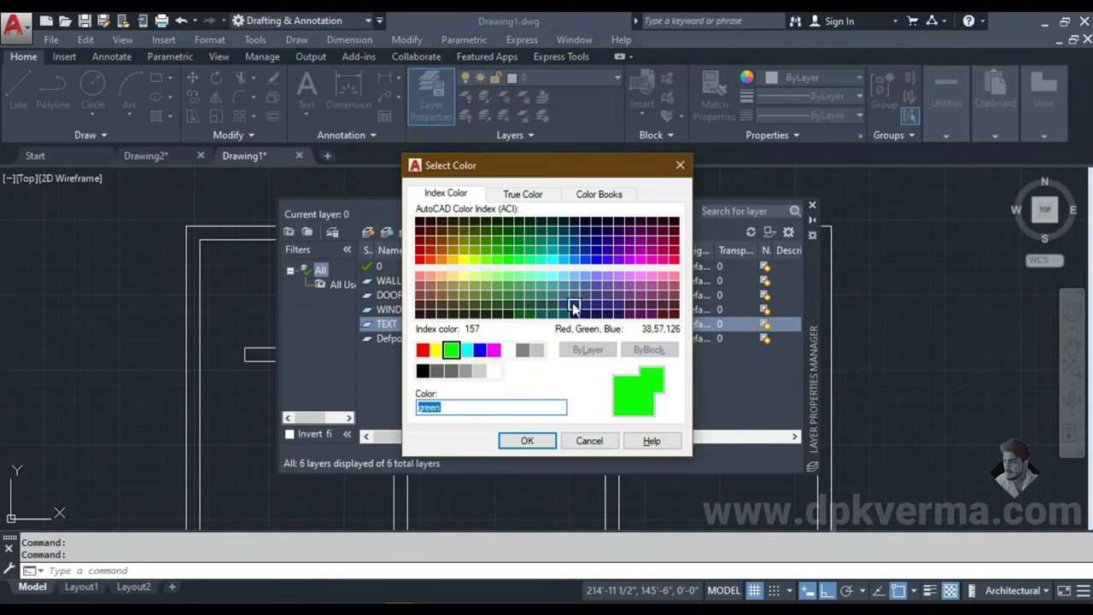
left_click(572, 261)
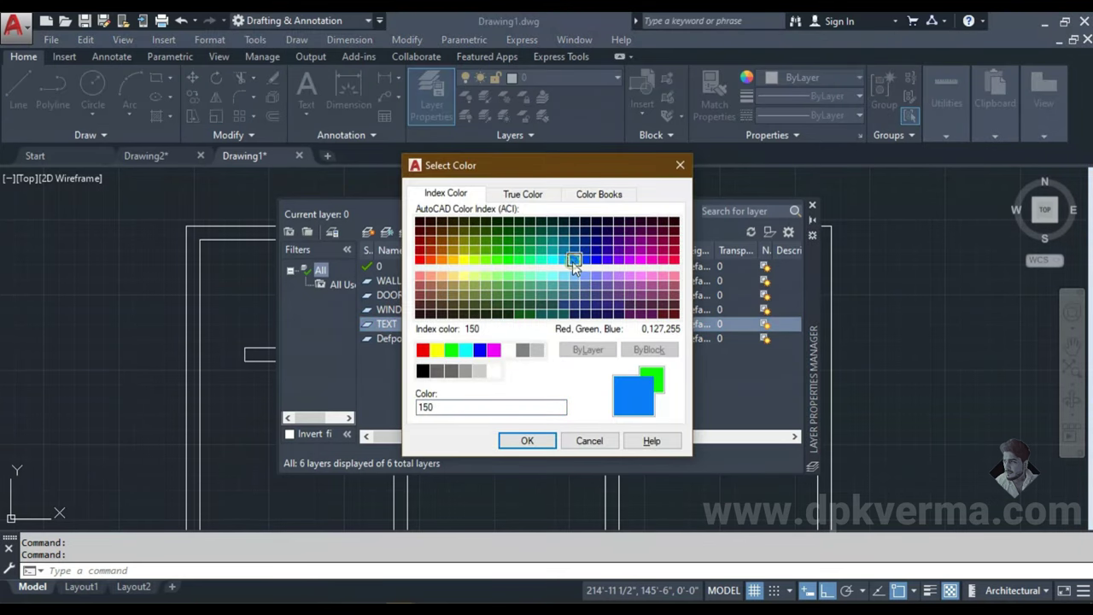
left_click(564, 260)
left_click(577, 261)
left_click(650, 259)
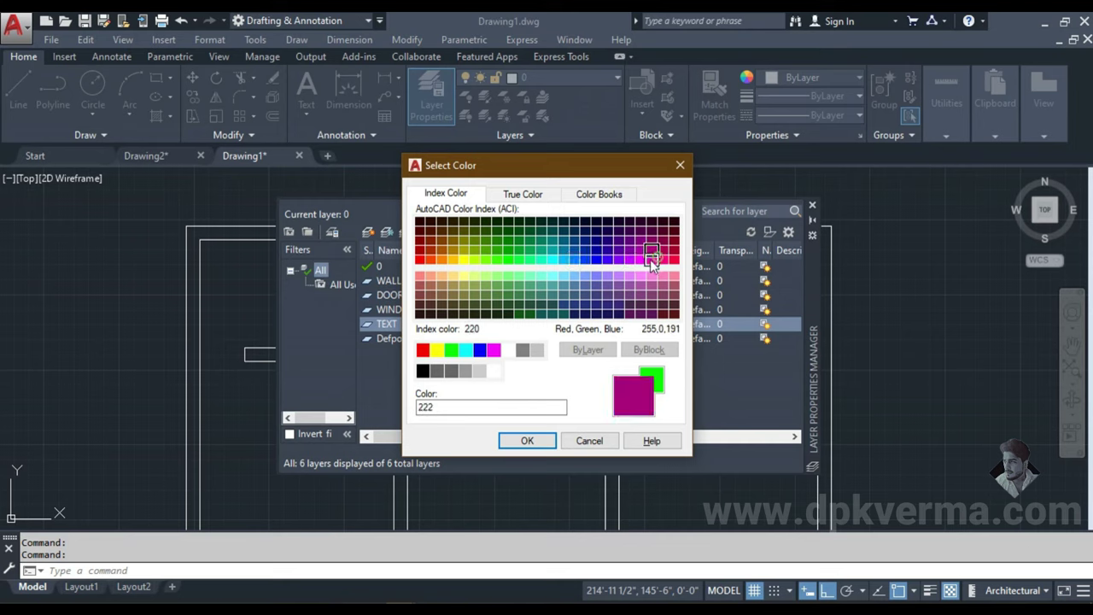
left_click(544, 441)
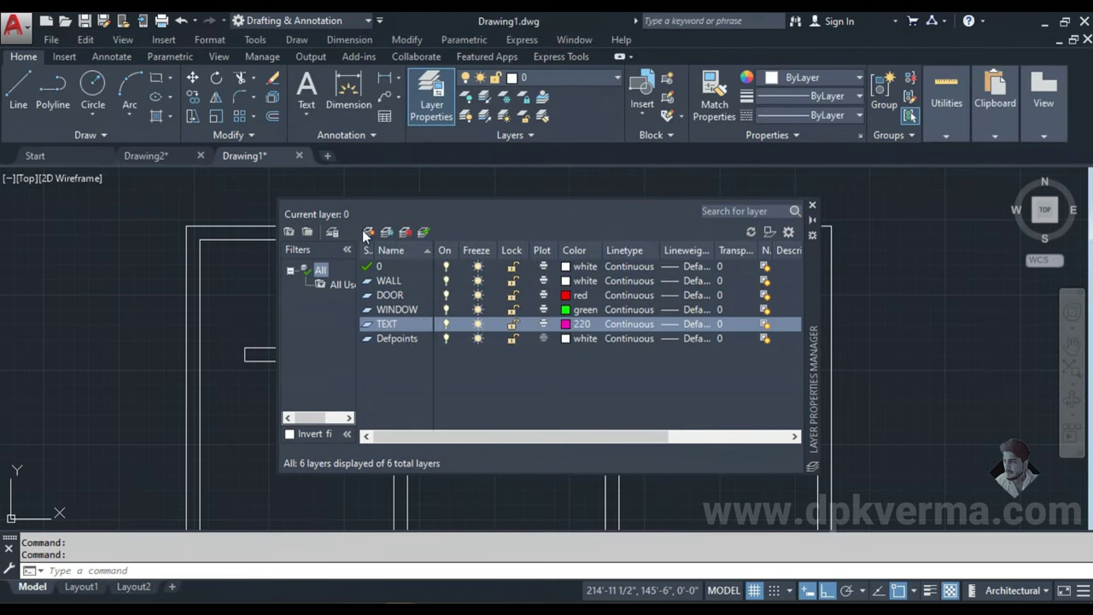
- Add a DIM layer with colour 140
left_click(368, 232)
type("DI")
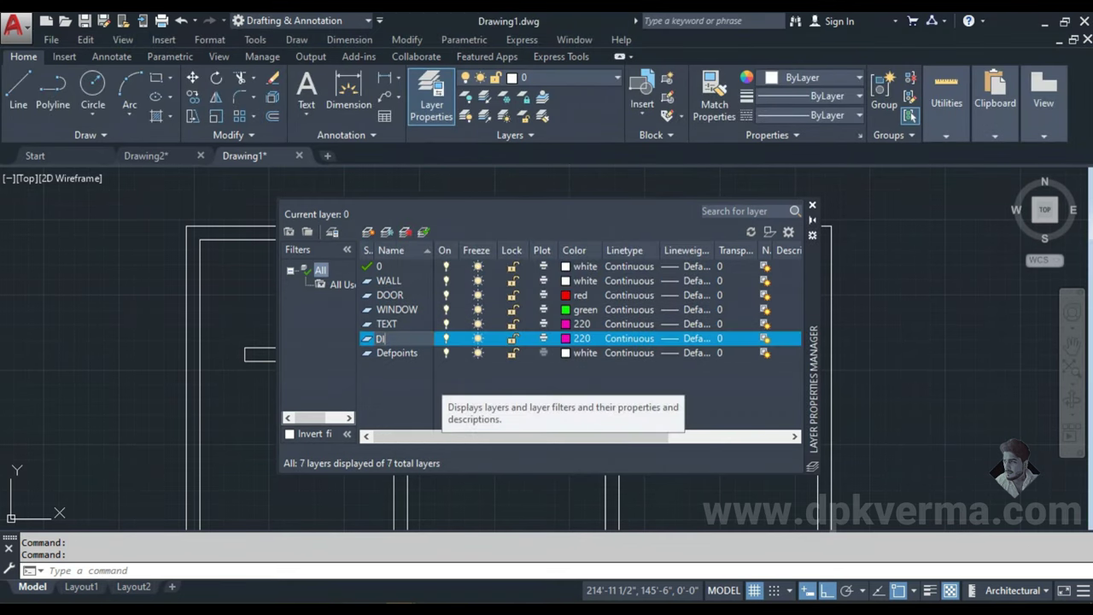
type("M")
key("Return")
left_click(566, 339)
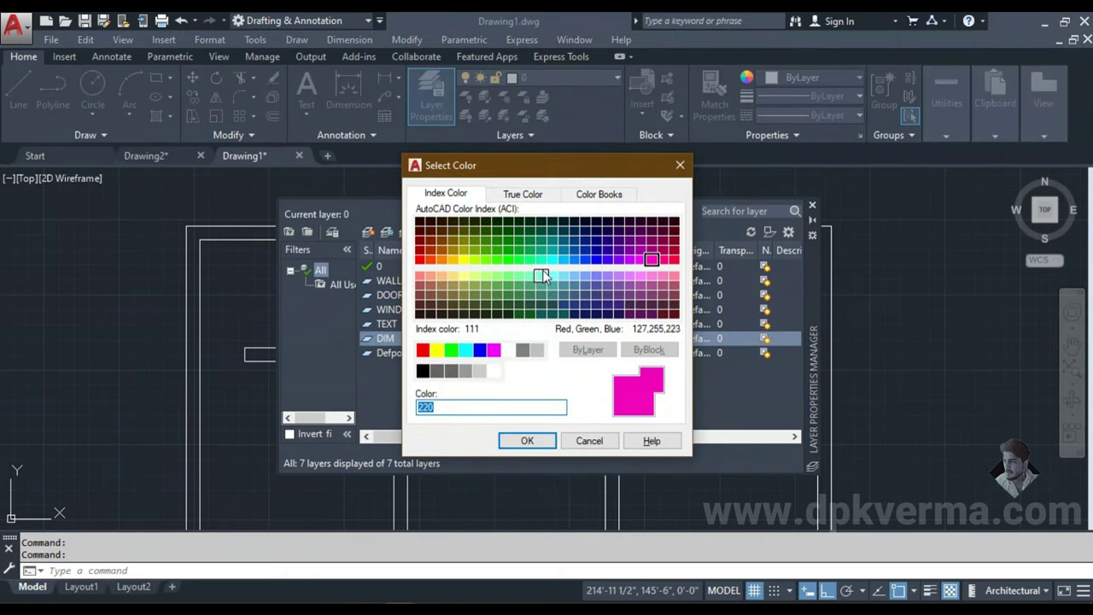
left_click(563, 259)
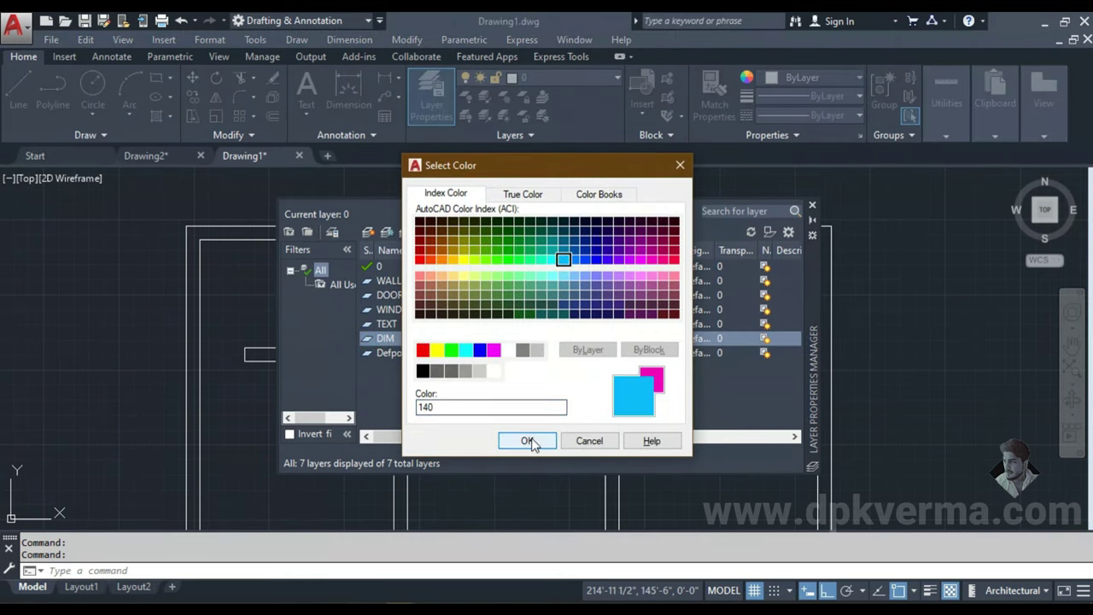
left_click(527, 440)
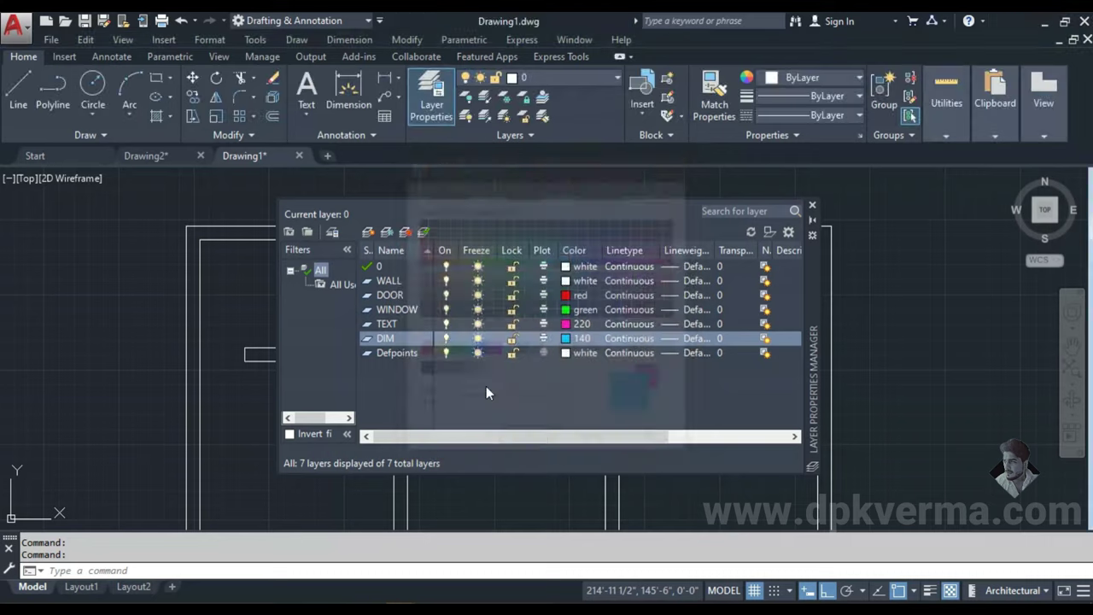
- Add a FURNITURE layer with colour 40, then start another new layer
left_click(370, 234)
type("FU")
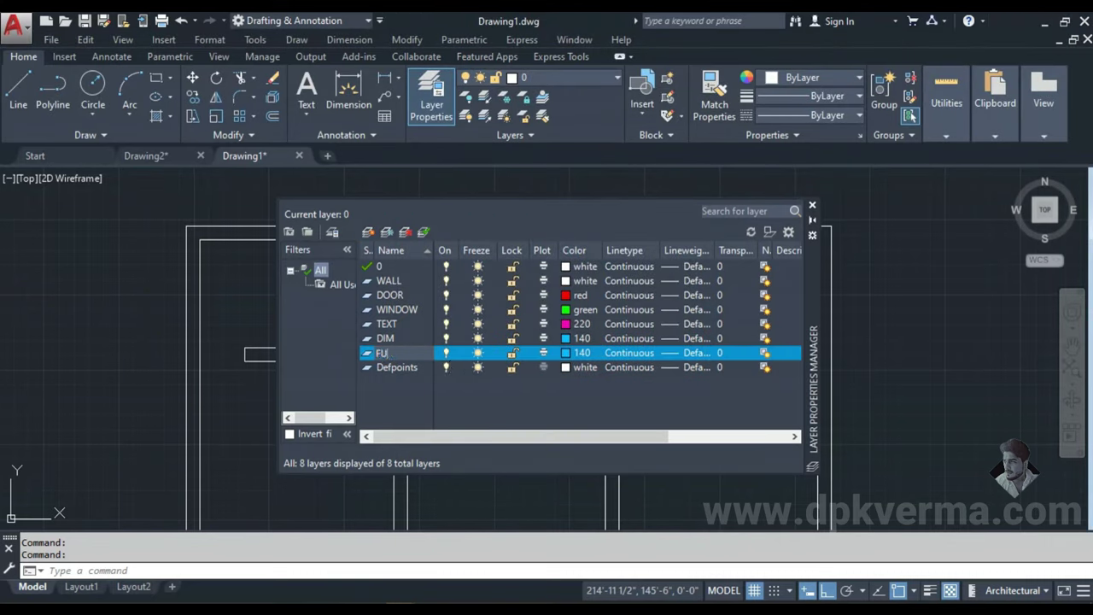
type("RN")
left_click(564, 353)
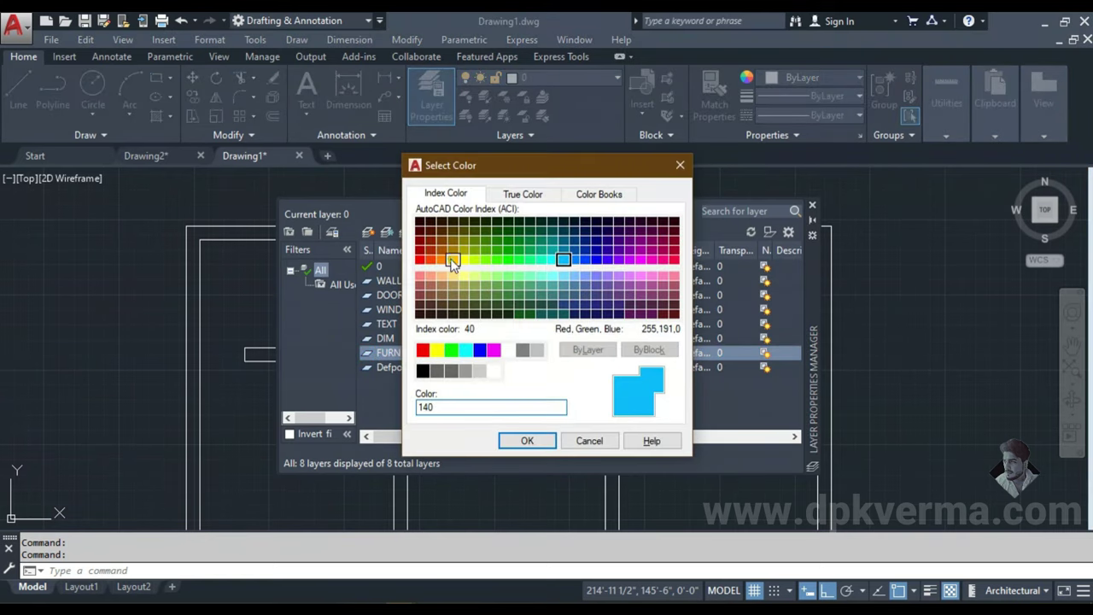
left_click(453, 261)
left_click(527, 440)
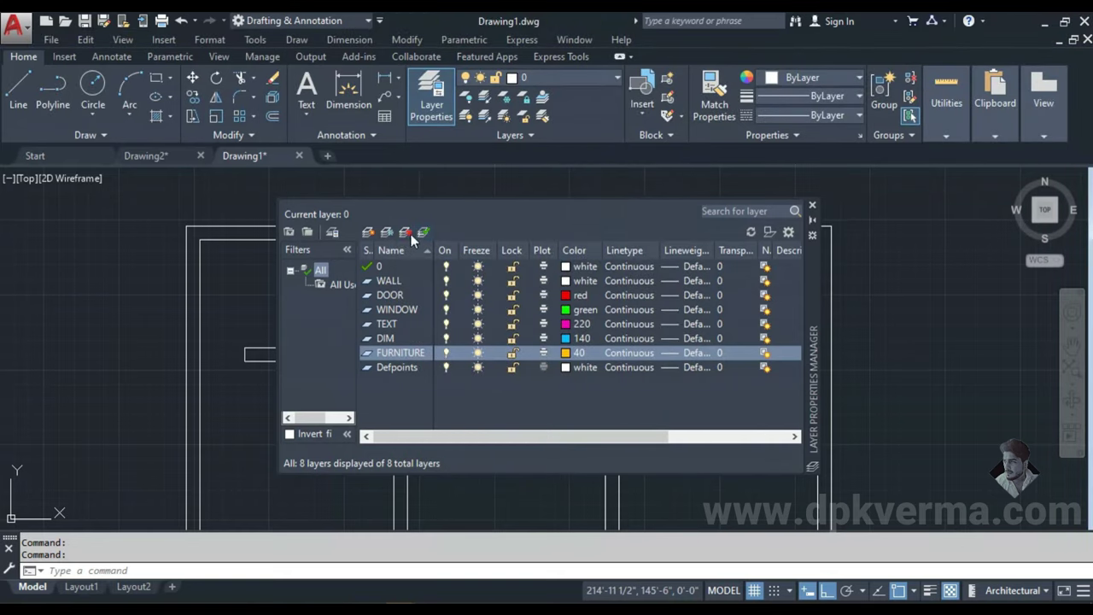
left_click(367, 231)
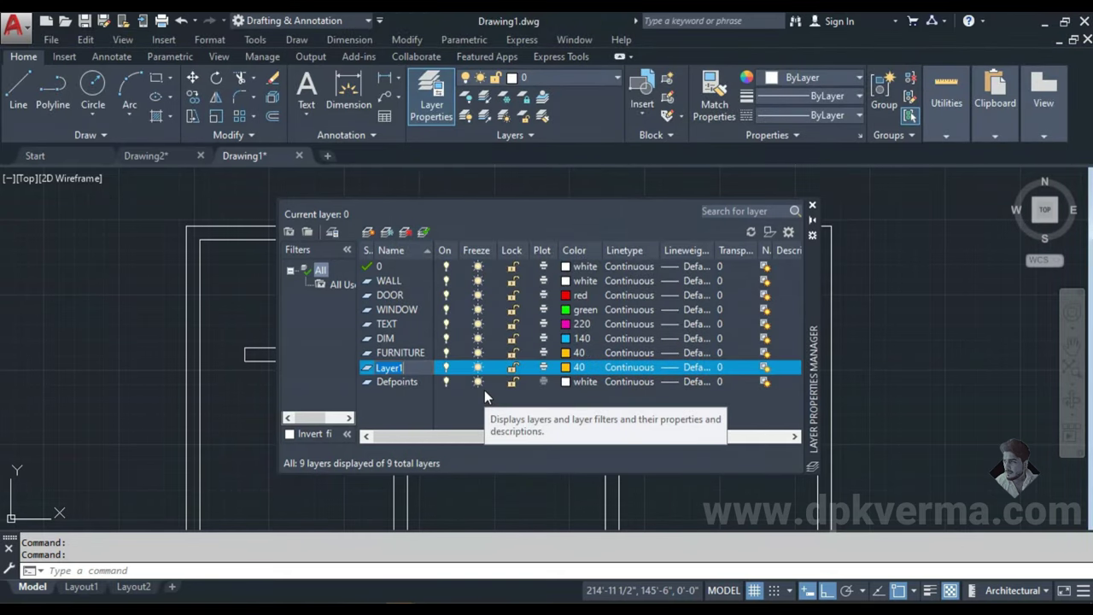
- Name the new layer CHAZZA and give it blue colour 160
type("CHAZZA")
key("Return")
left_click(572, 369)
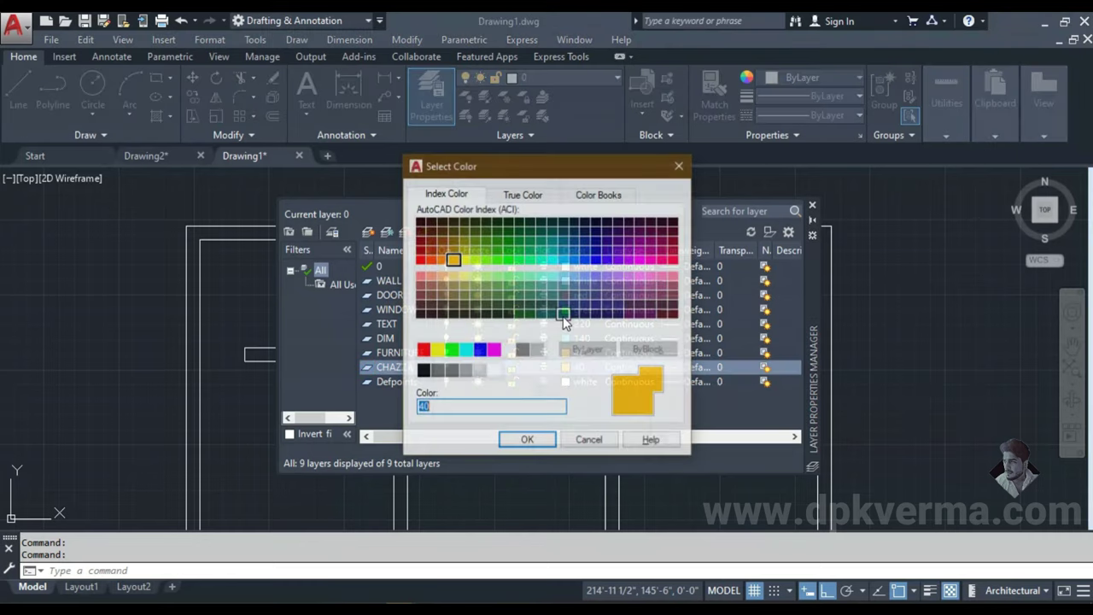
left_click(585, 264)
left_click(526, 440)
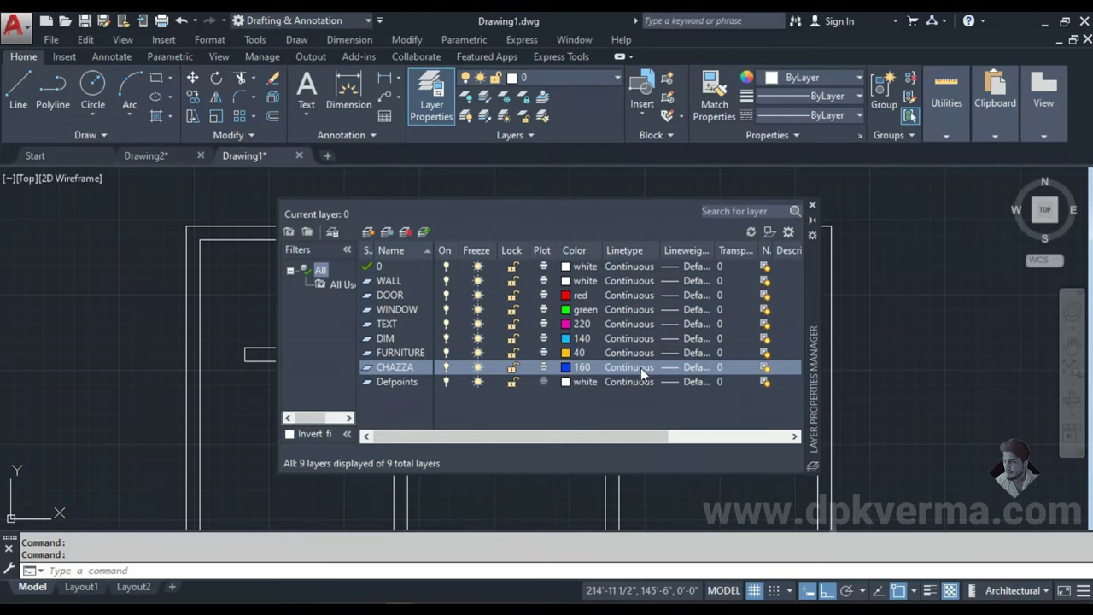
- Load ACAD_ISO03W100 and assign it to CHAZZA, then switch to Drawing2
left_click(628, 368)
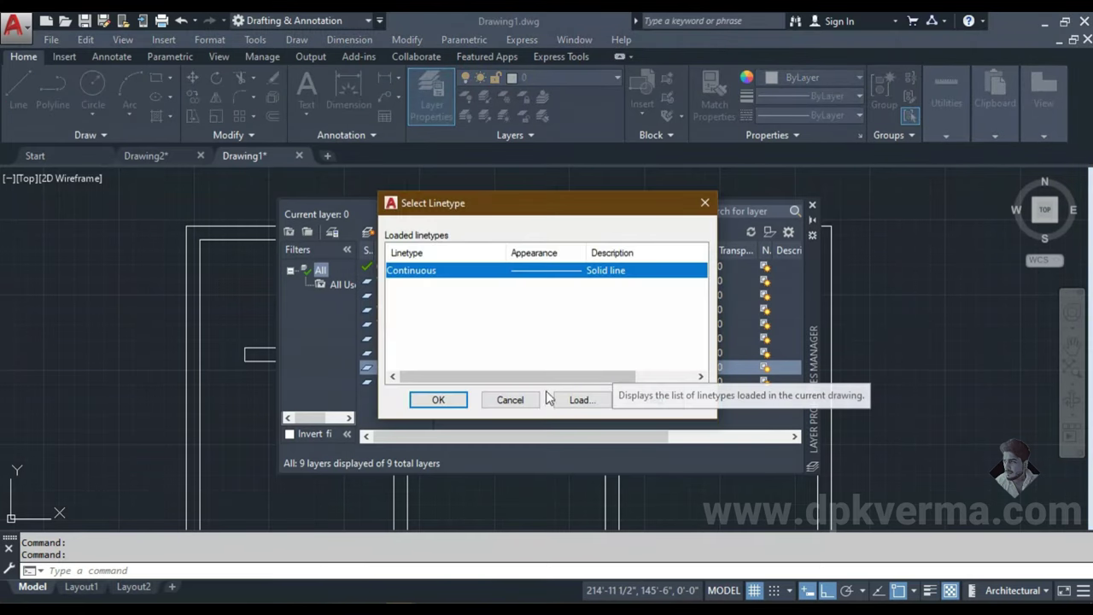
left_click(574, 401)
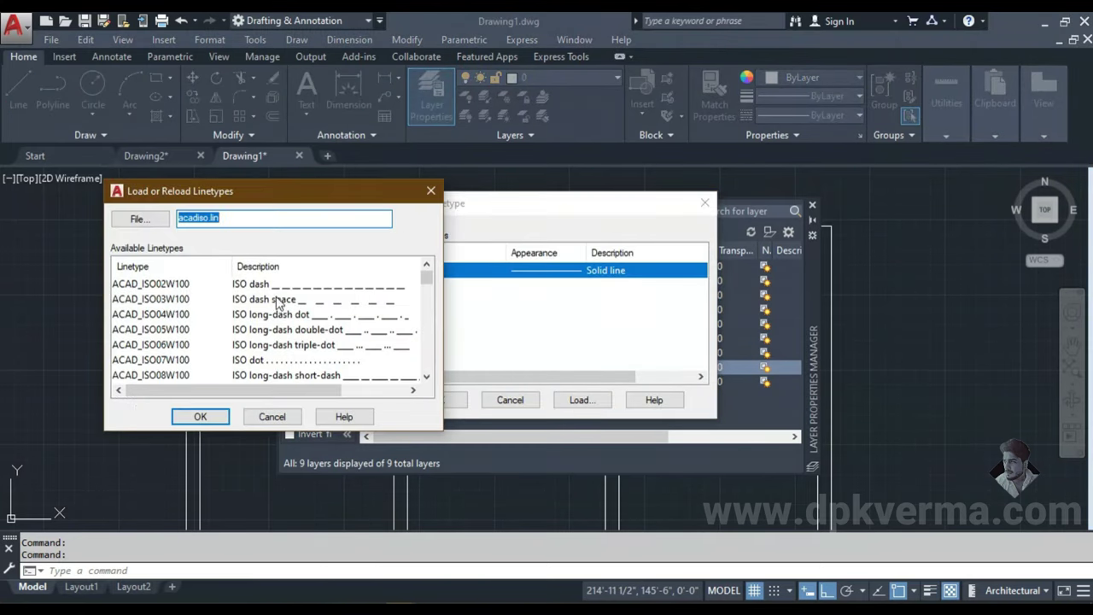
left_click(276, 301)
left_click(199, 416)
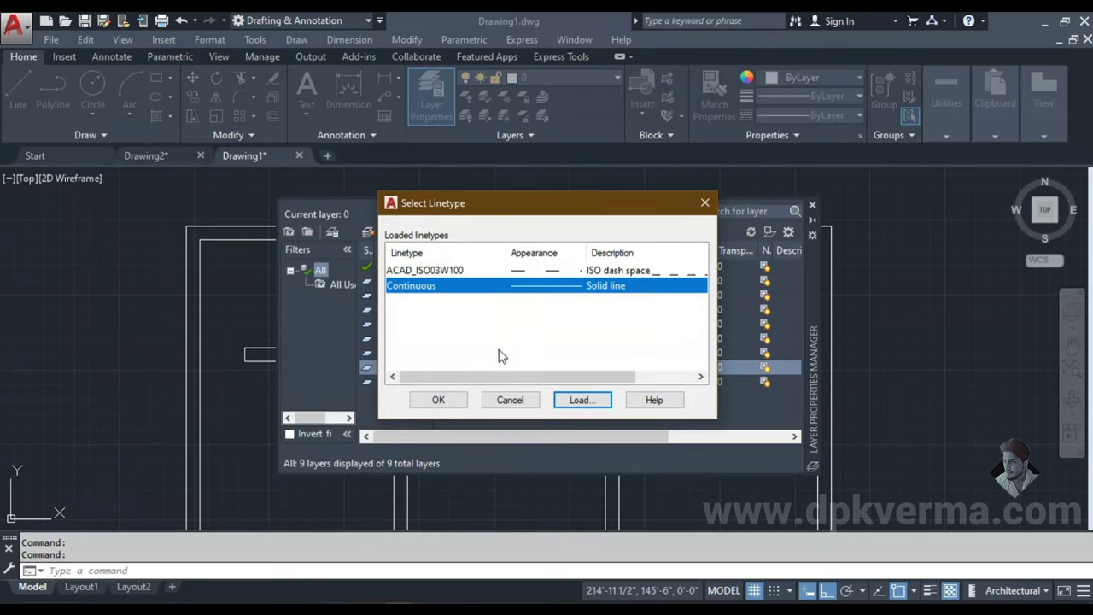
left_click(538, 270)
left_click(438, 400)
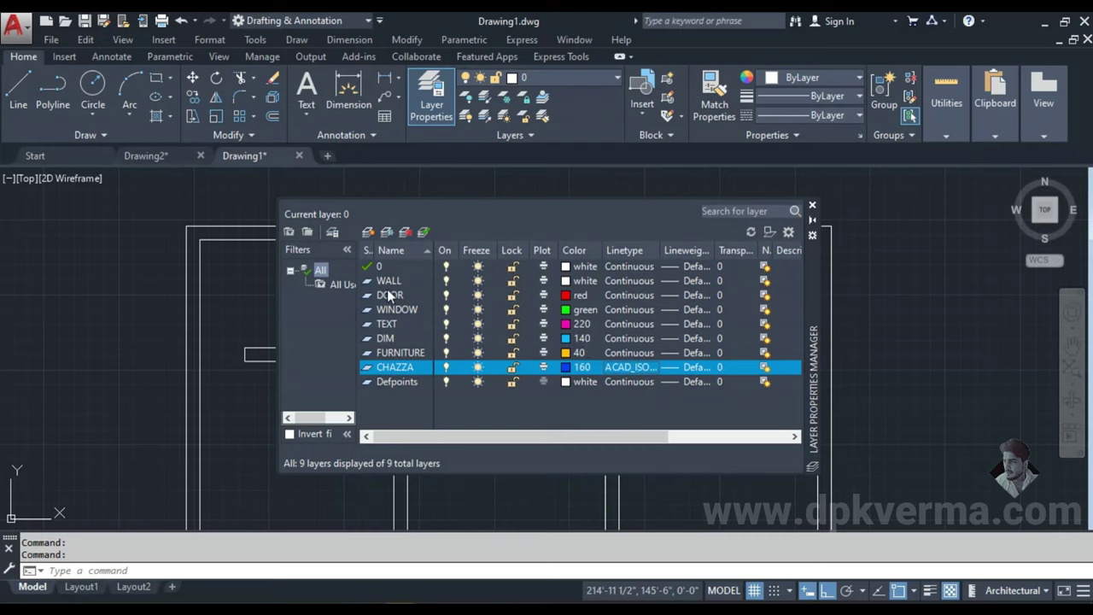
left_click(167, 158)
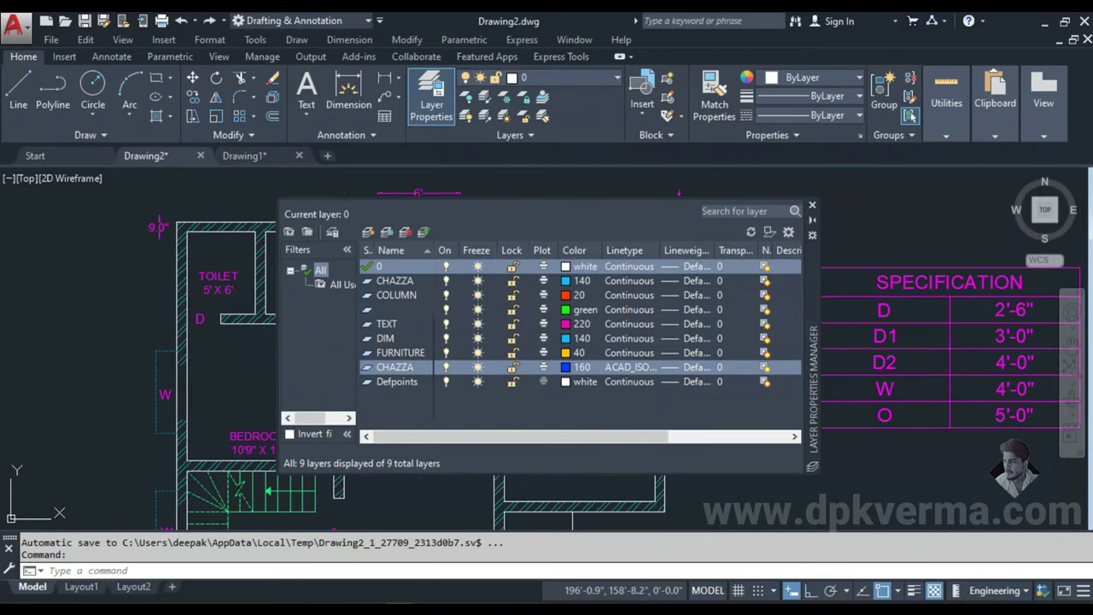
- Review Drawing2's layer list for reference, then return to Drawing1
left_click(538, 83)
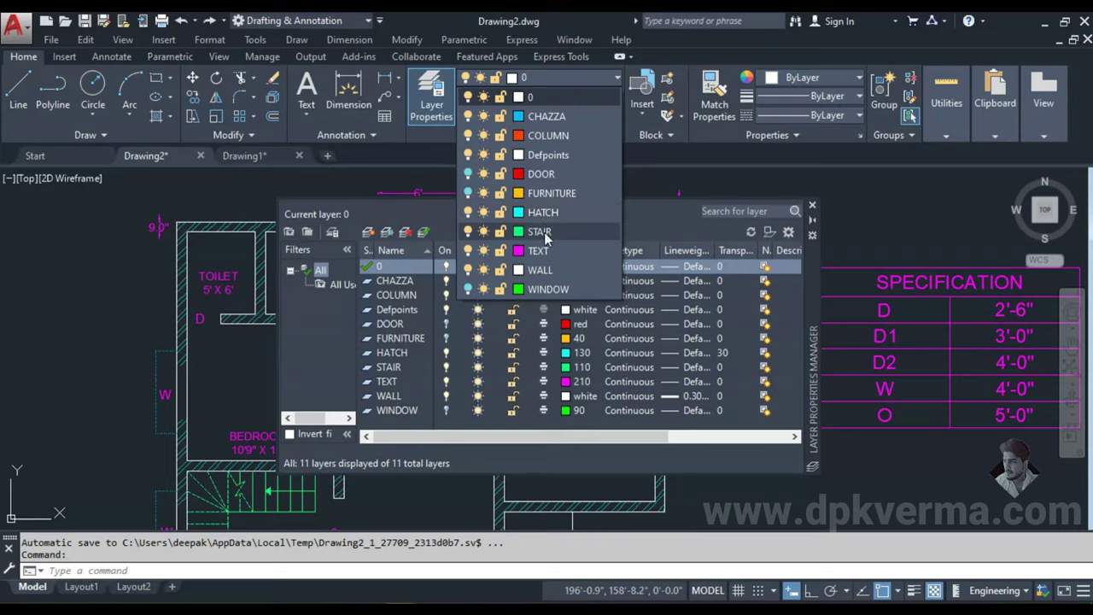
left_click(238, 163)
left_click(243, 161)
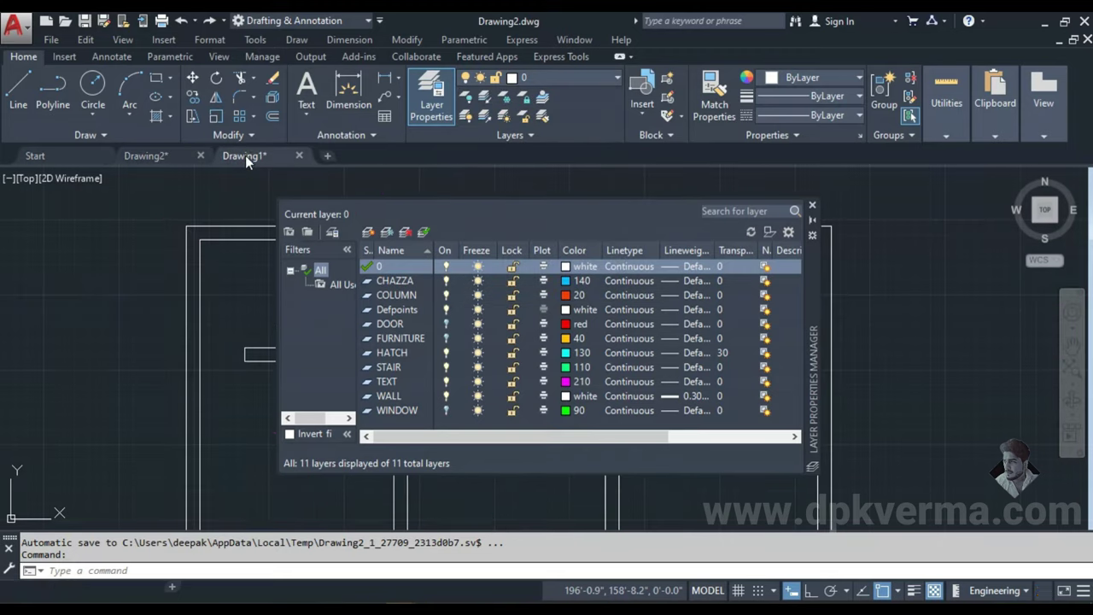
- Add a red COLUMN layer to Drawing1
left_click(368, 232)
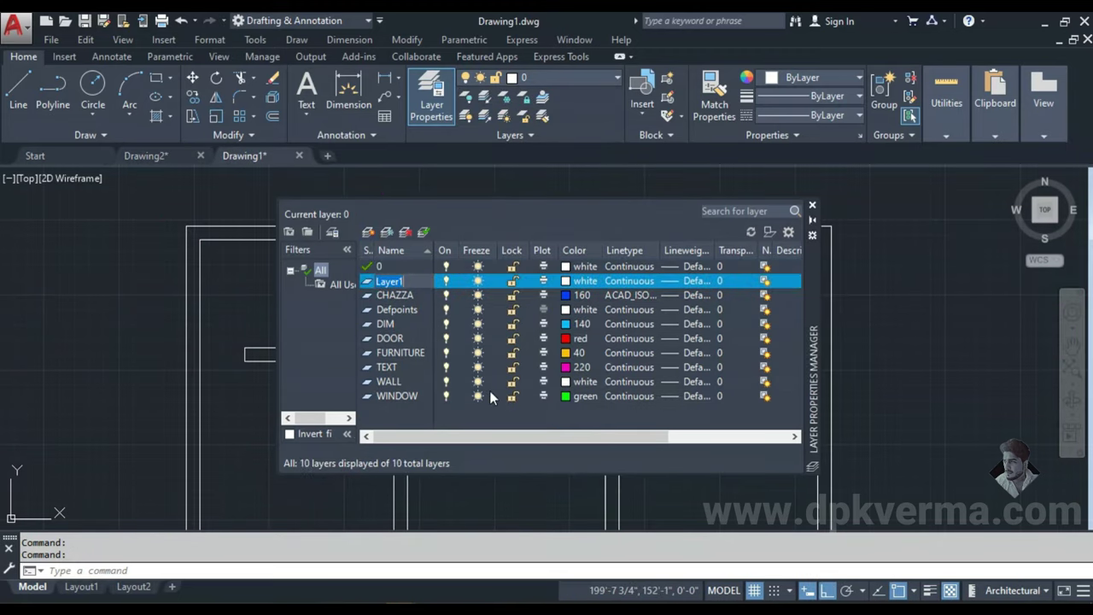
type("COLUMN")
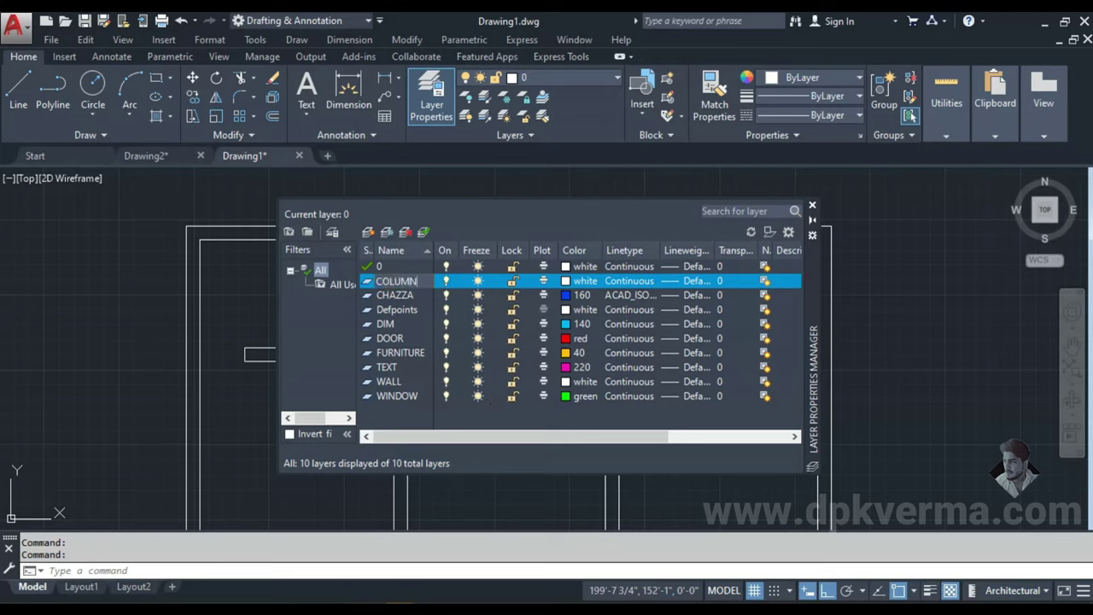
left_click(578, 282)
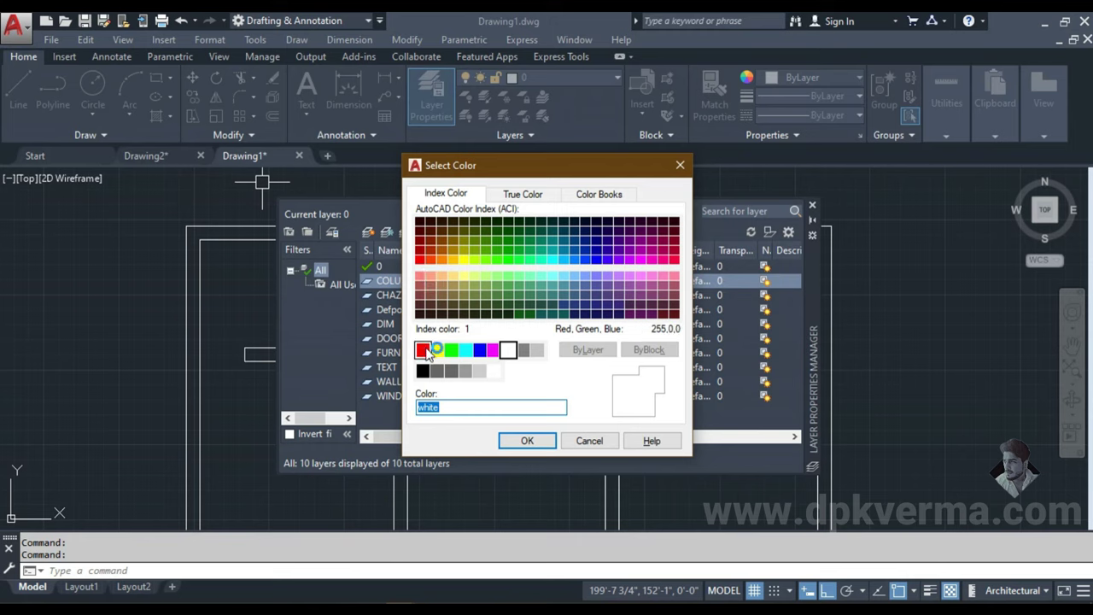
left_click(423, 350)
left_click(527, 440)
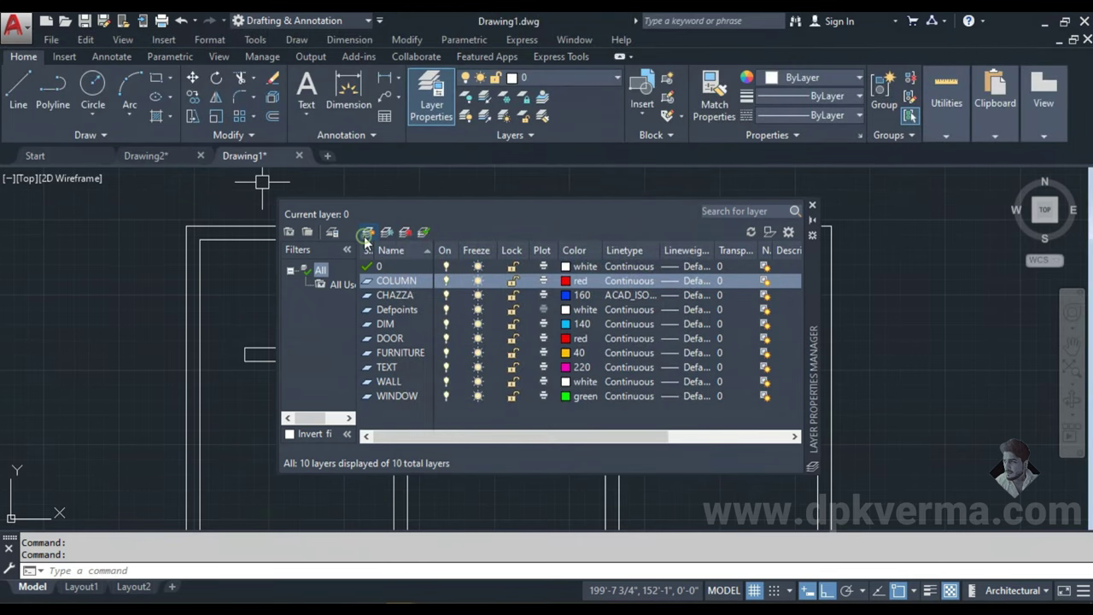
- Add a STAIR layer with colour 181
left_click(366, 238)
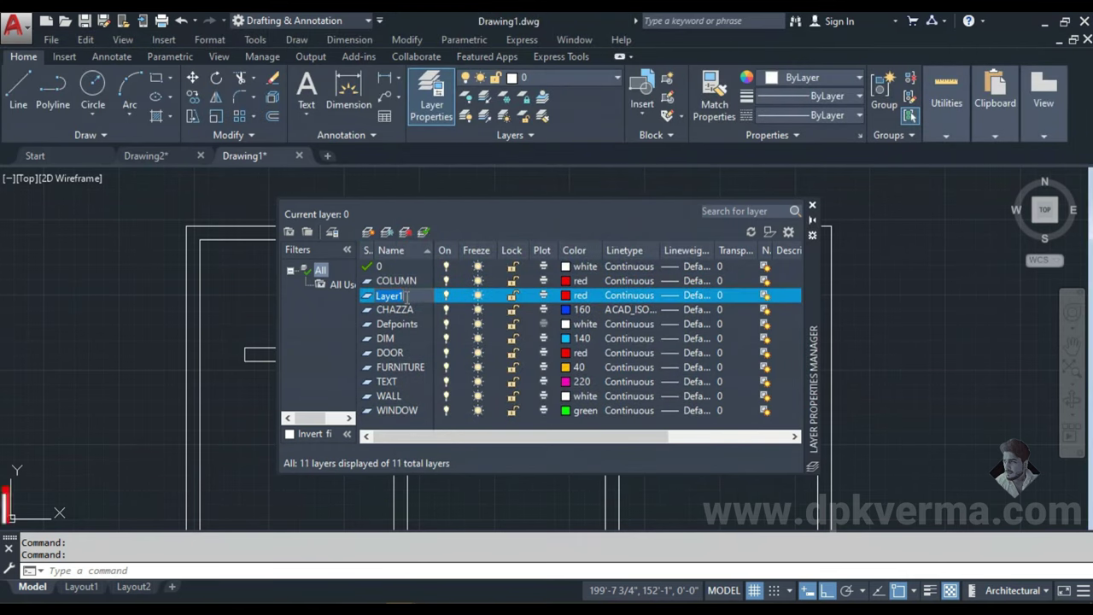
type("STAIR")
key("Return")
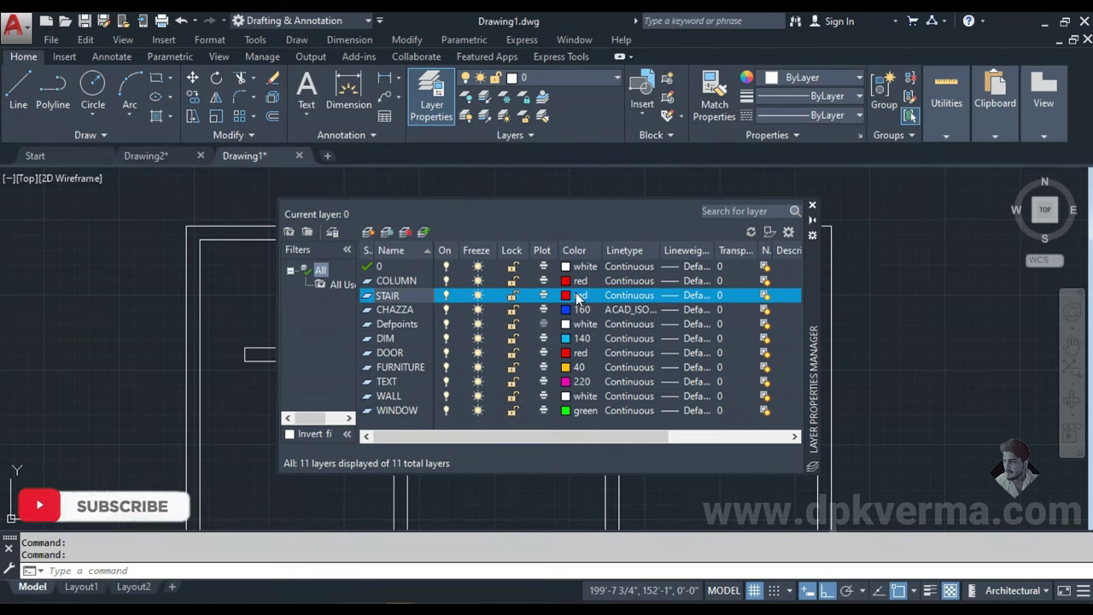
left_click(576, 294)
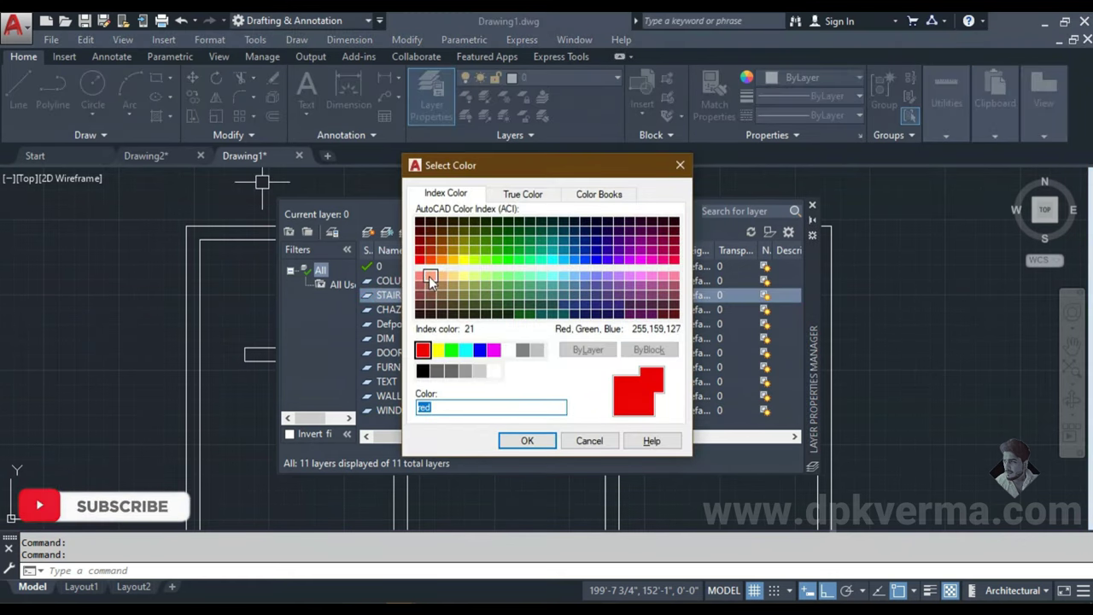
left_click(429, 276)
left_click(609, 283)
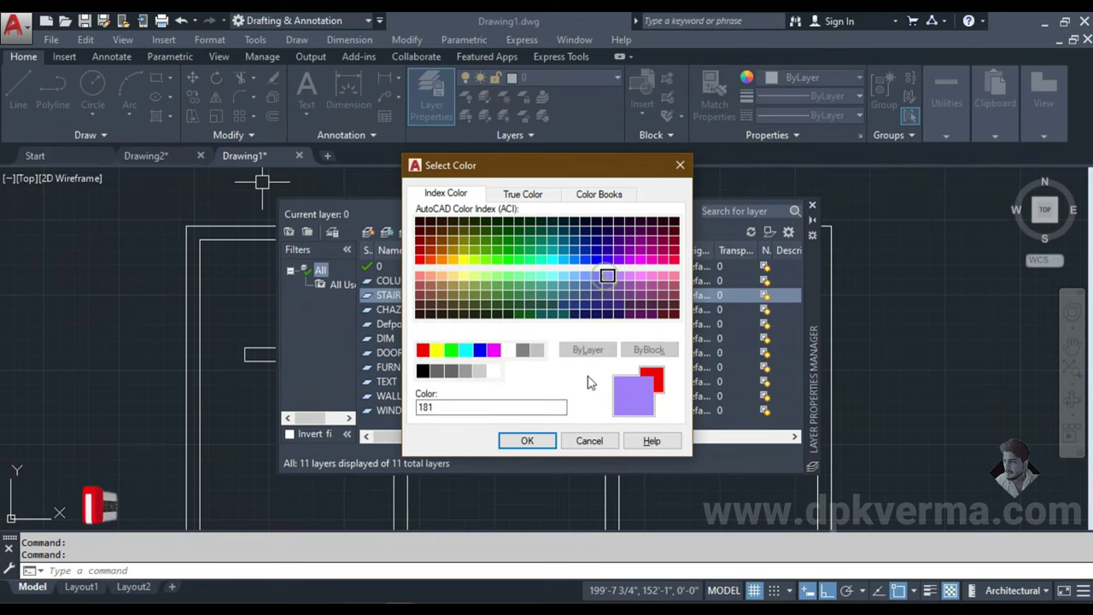
left_click(527, 441)
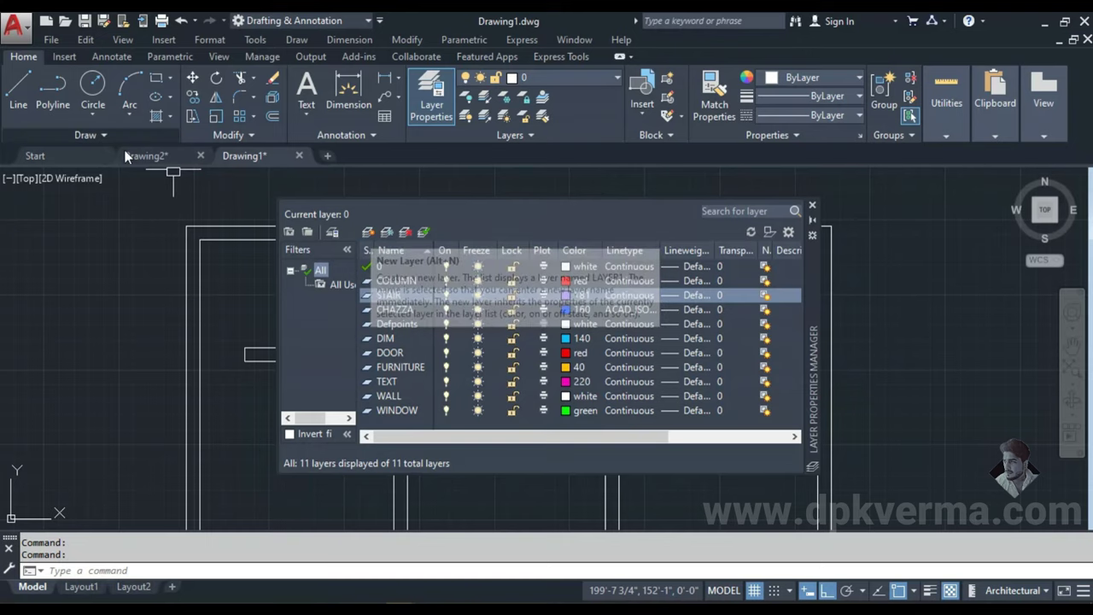
- Add a HATCH layer in colour 120 with transparency 40 to Drawing1
left_click(149, 161)
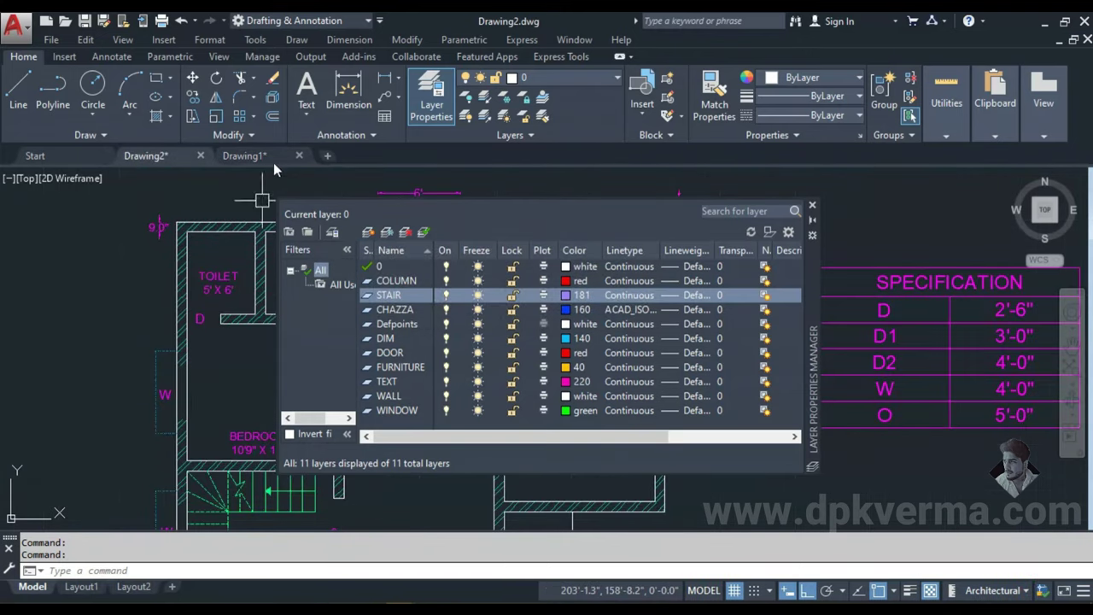
left_click(243, 155)
left_click(370, 232)
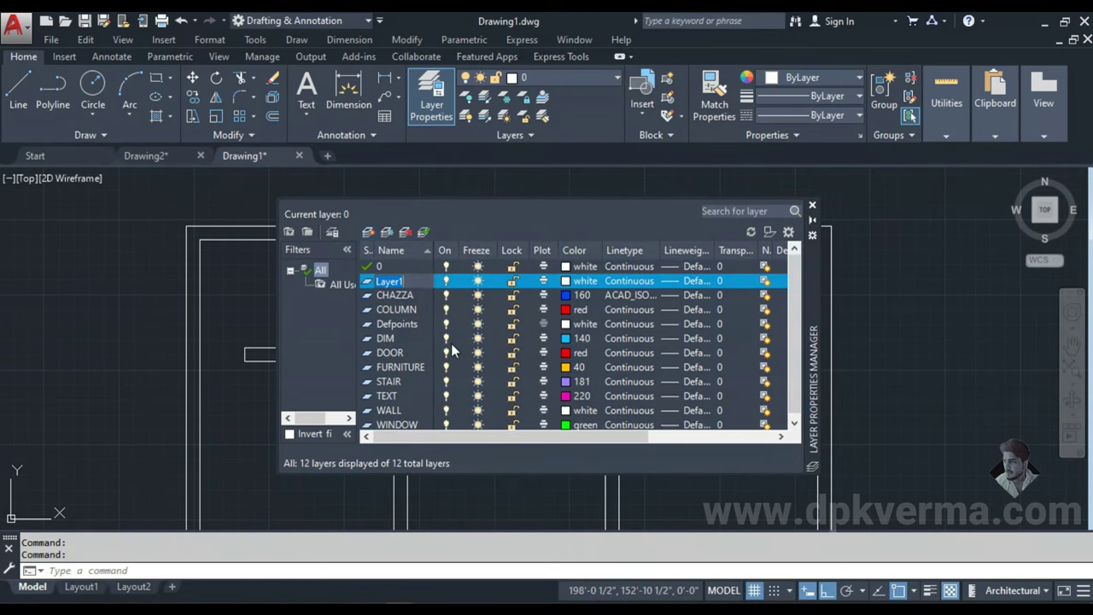
type("HATCH")
left_click(572, 282)
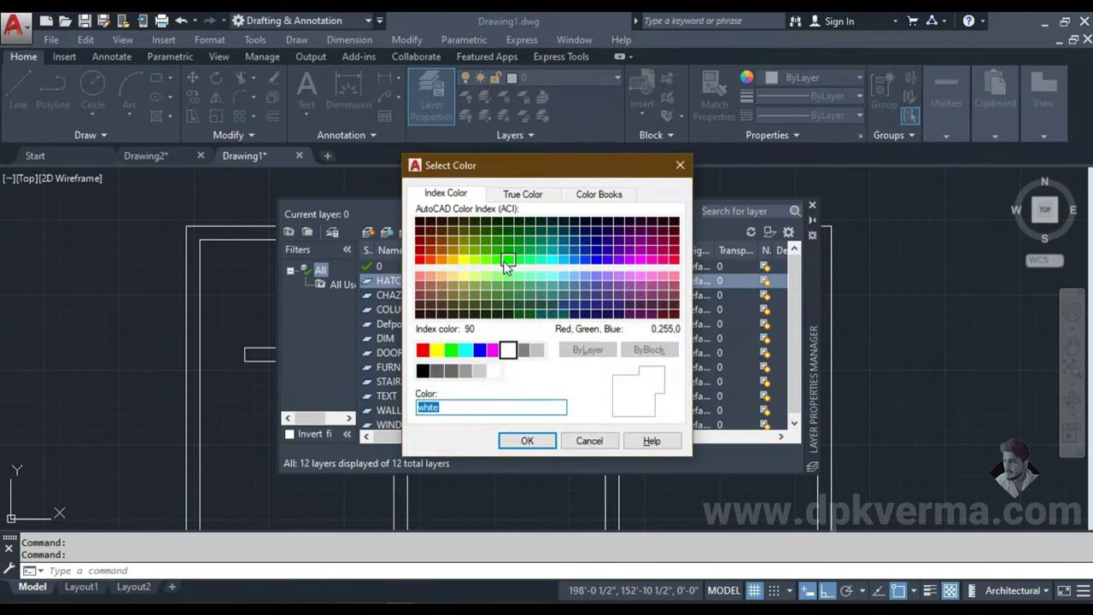
left_click(541, 261)
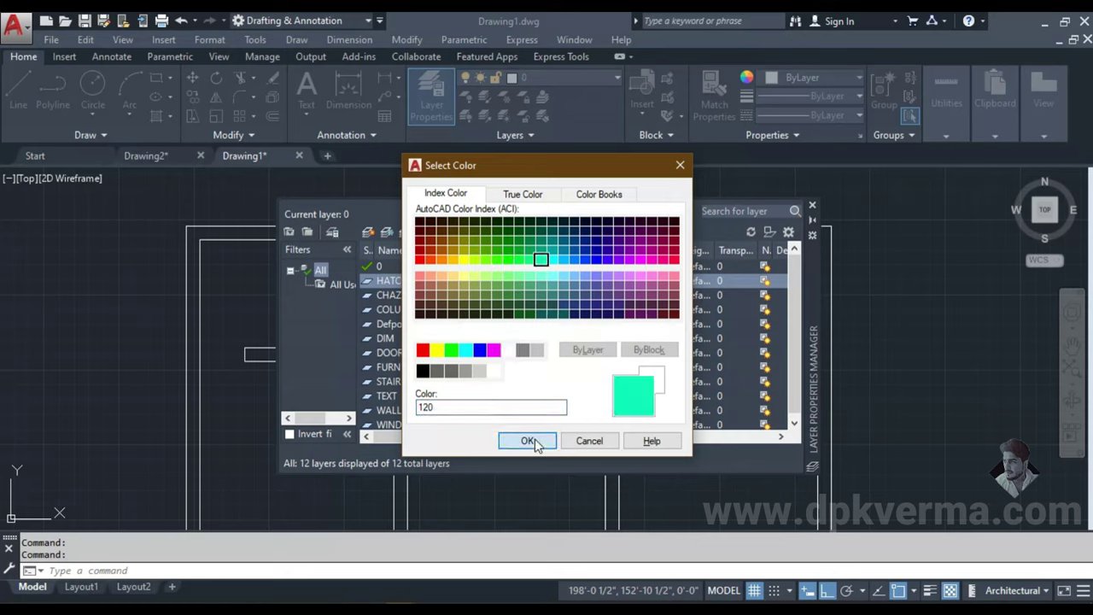
left_click(545, 440)
left_click(736, 282)
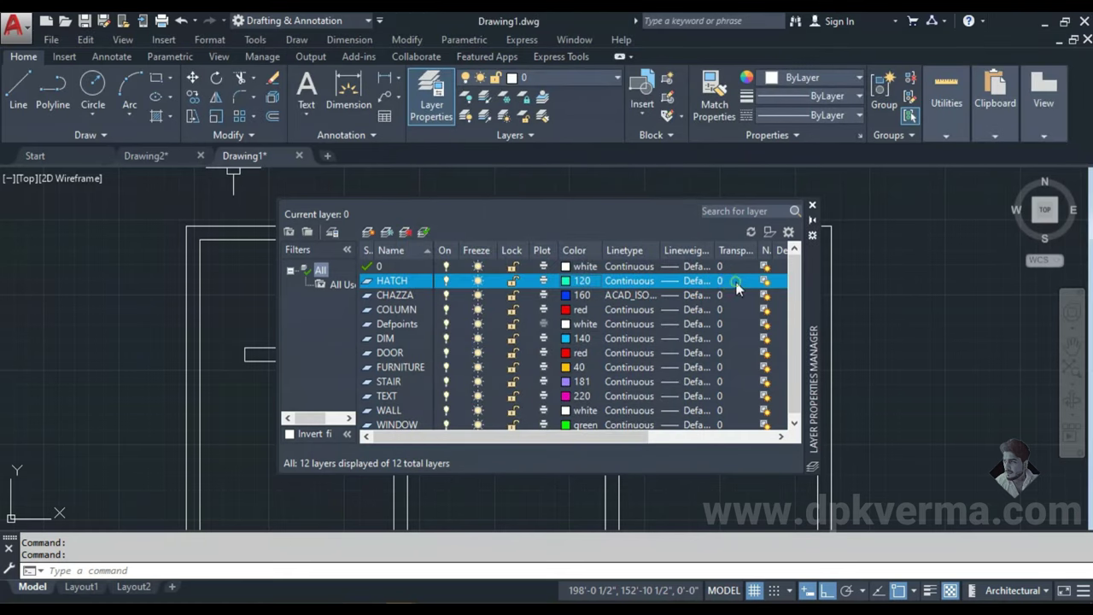
left_click(634, 312)
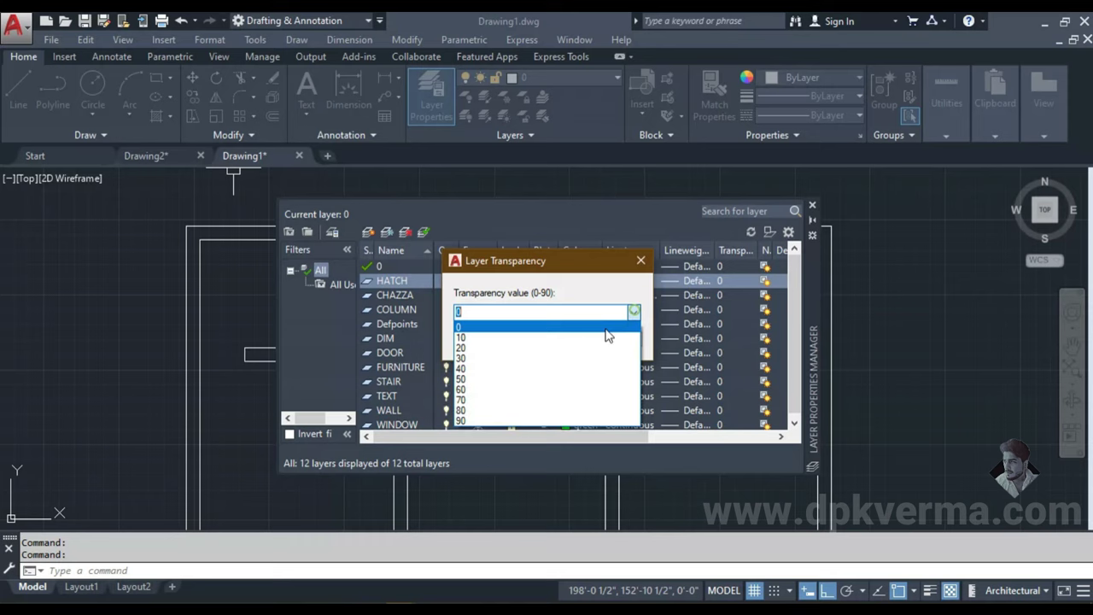
left_click(500, 368)
left_click(488, 339)
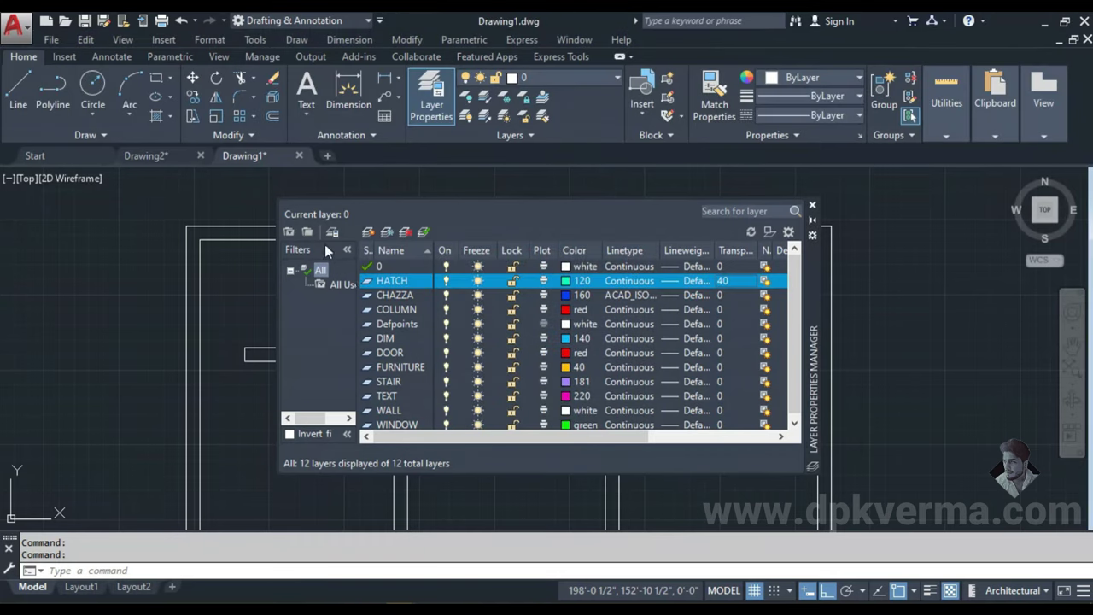
- Make WALL the current layer and close the layer manager
scroll(427, 341, "down", 1)
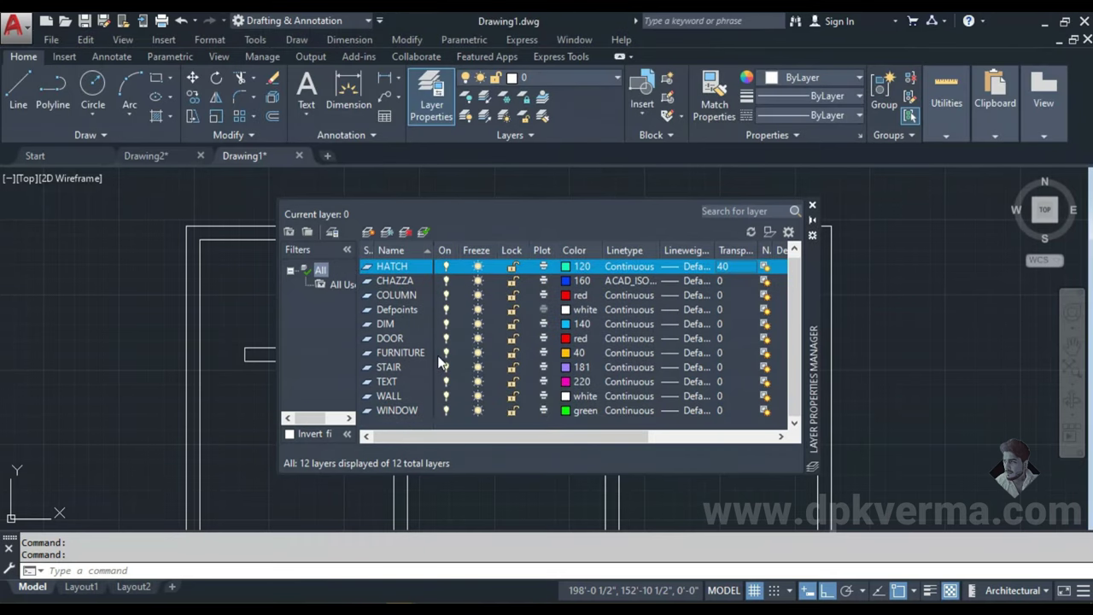
left_click(391, 396)
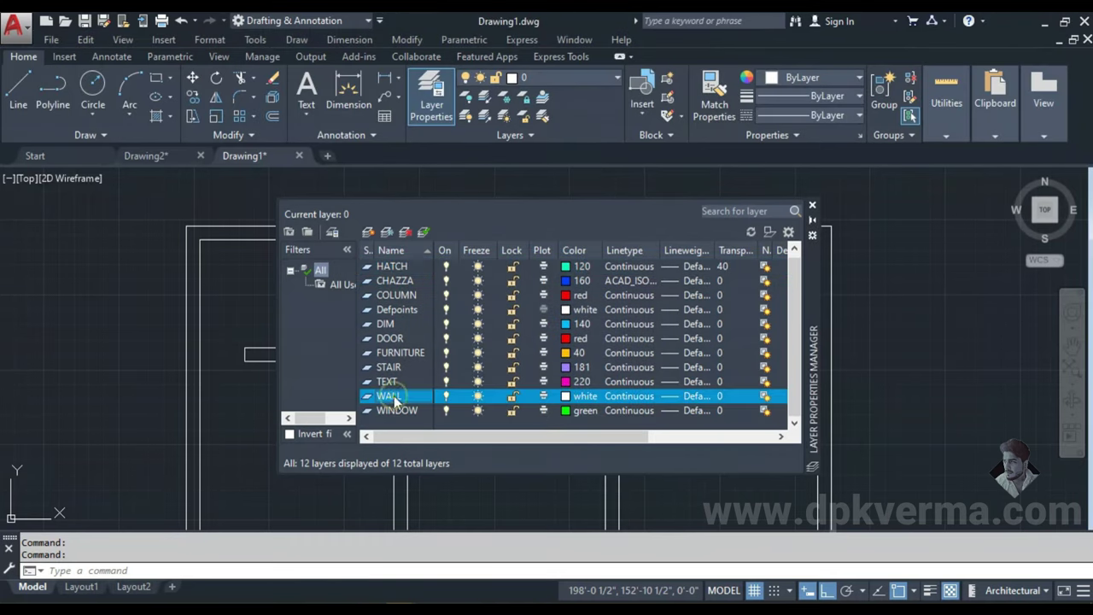
left_click(424, 232)
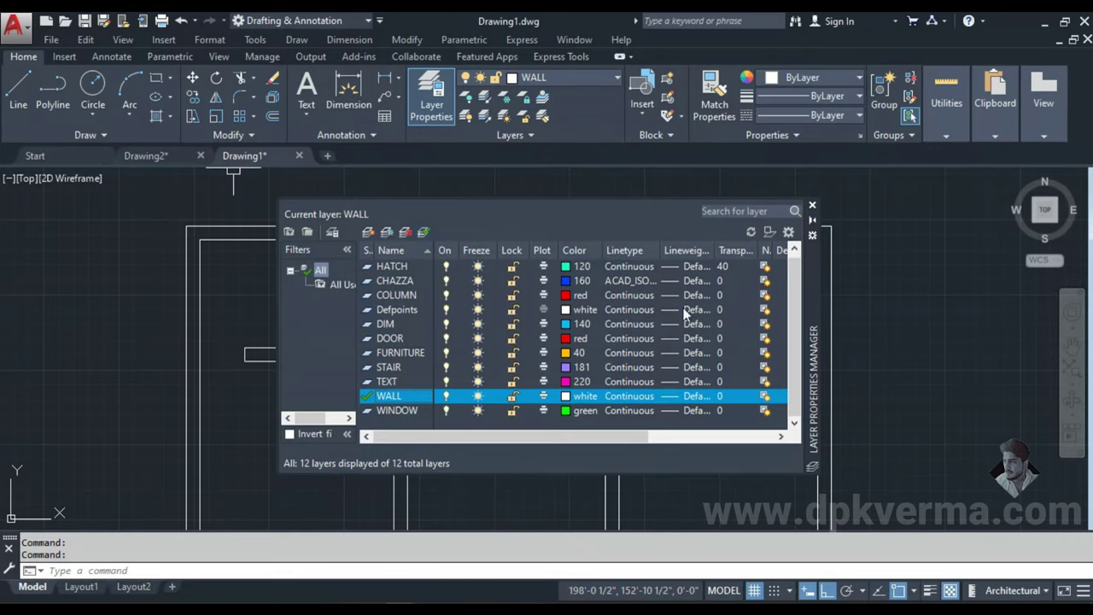
left_click(812, 205)
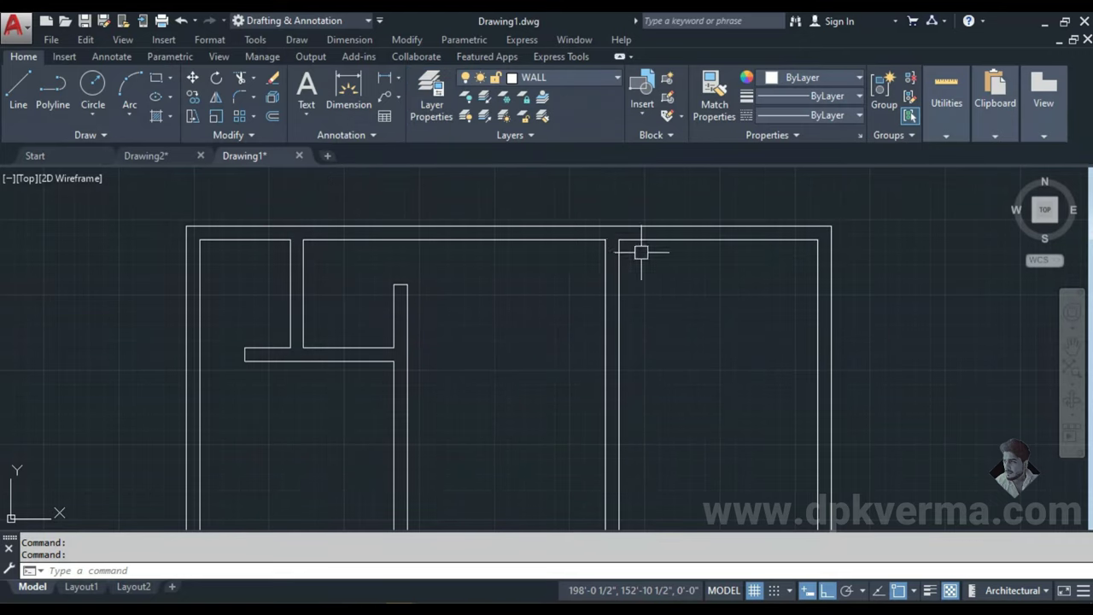
- Window-select all the wall lines and assign them to the WALL layer
scroll(642, 252, "down", 5)
left_click(781, 226)
left_click(342, 378)
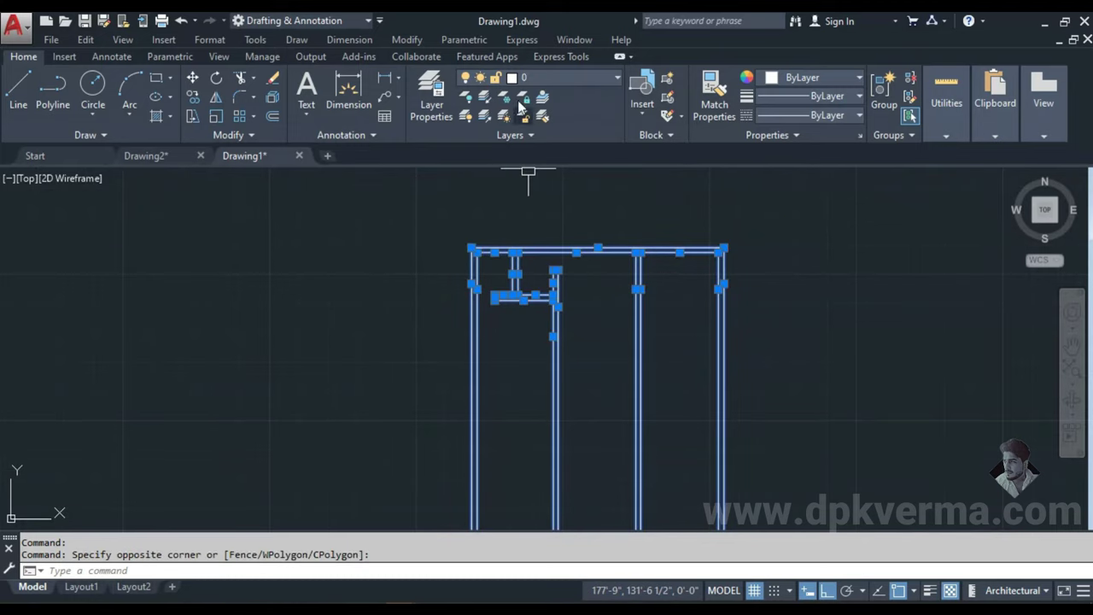
left_click(570, 79)
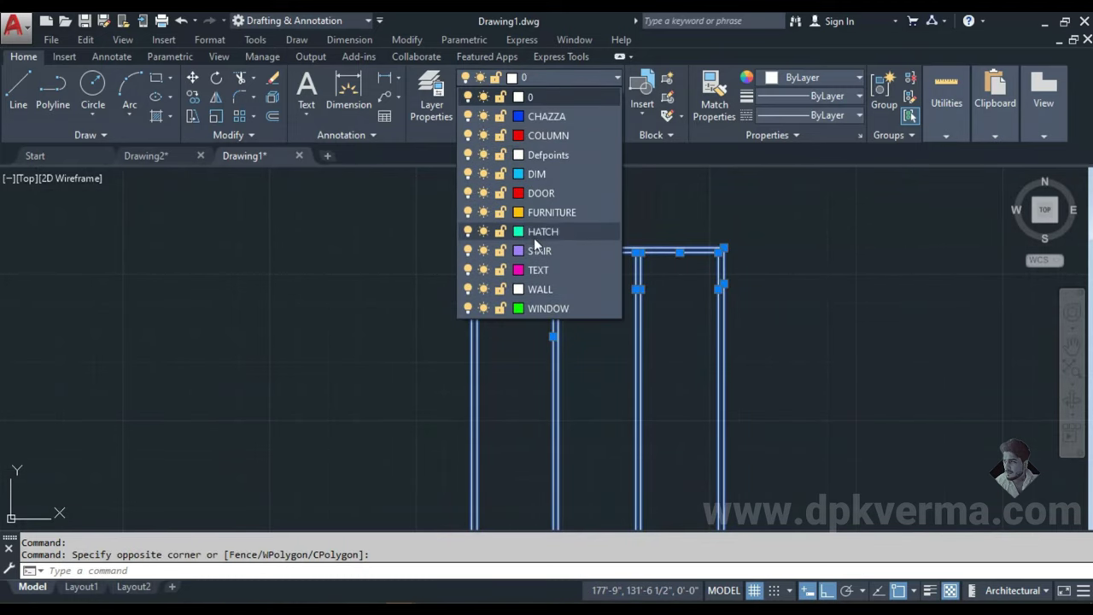
left_click(531, 289)
scroll(531, 288, "up", 2)
mouse_move(616, 229)
middle_mouse_down()
mouse_move(428, 261)
mouse_move(409, 250)
middle_mouse_up()
key("Escape")
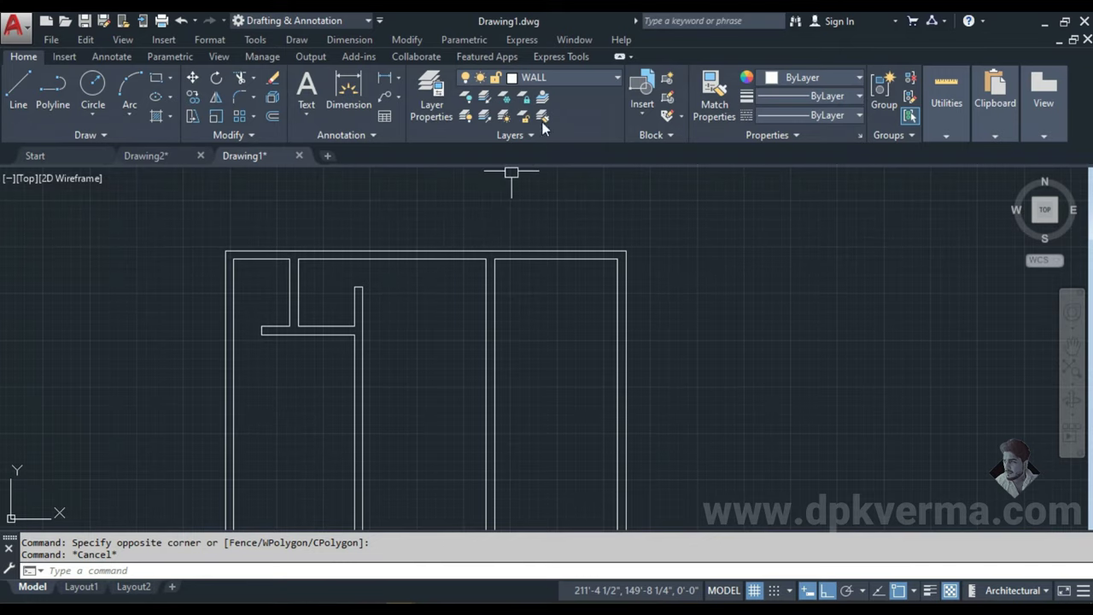
- Compare the walls against the reference plan in Drawing2, then return to Drawing1
scroll(299, 313, "up", 1)
scroll(359, 349, "up", 1)
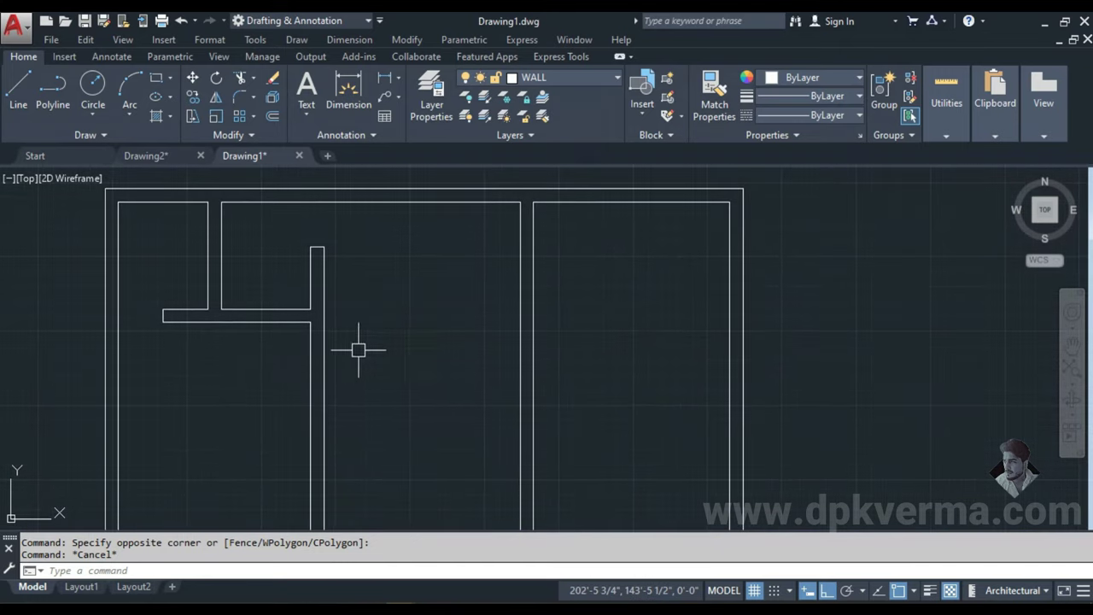
scroll(358, 349, "up", 1)
scroll(319, 307, "down", 2)
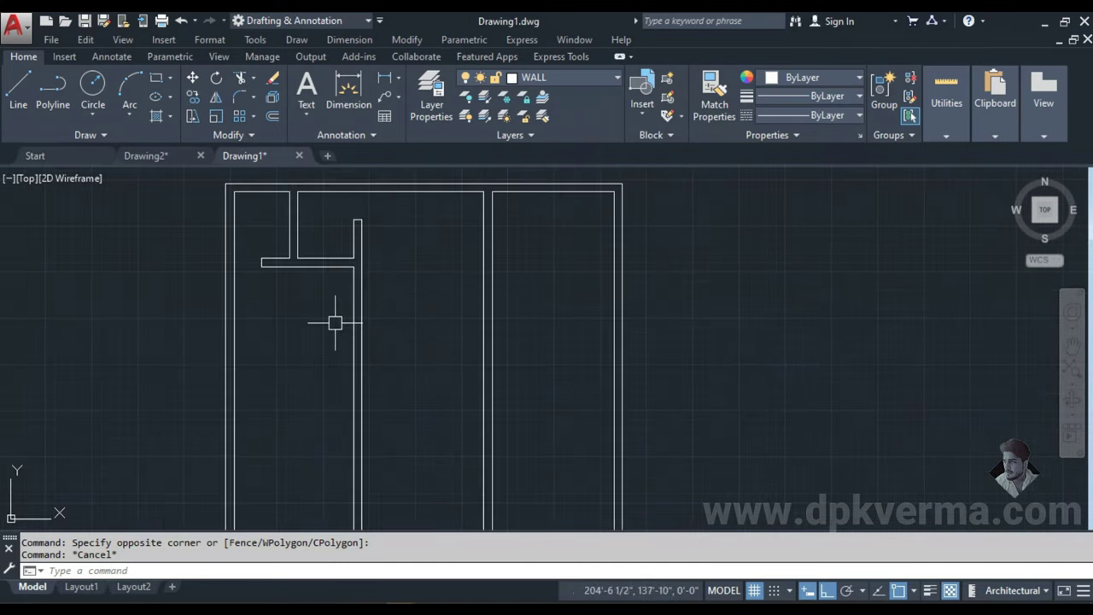
scroll(334, 319, "down", 1)
left_click(147, 155)
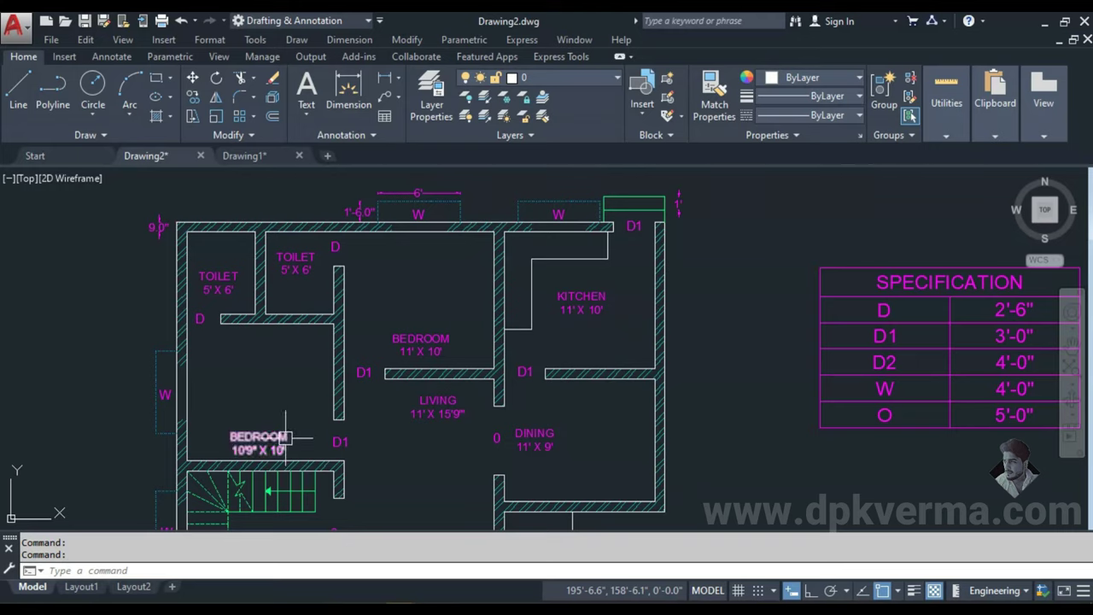
left_click(255, 155)
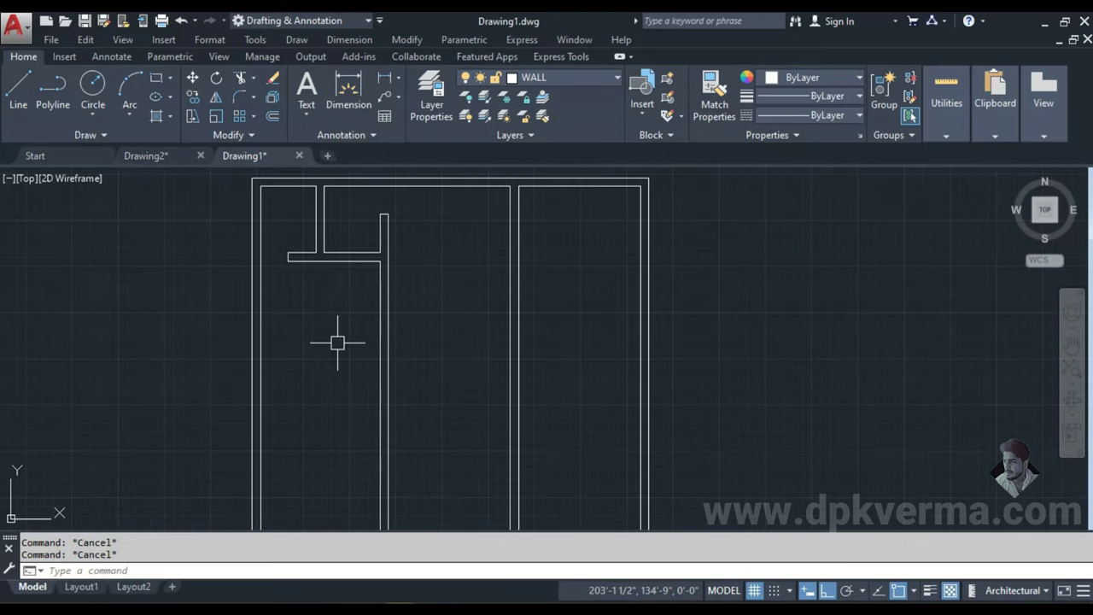
type("O")
- Offset the horizontal wall line 10' down and extend the copy left to the outer wall
key("Return")
type("10'")
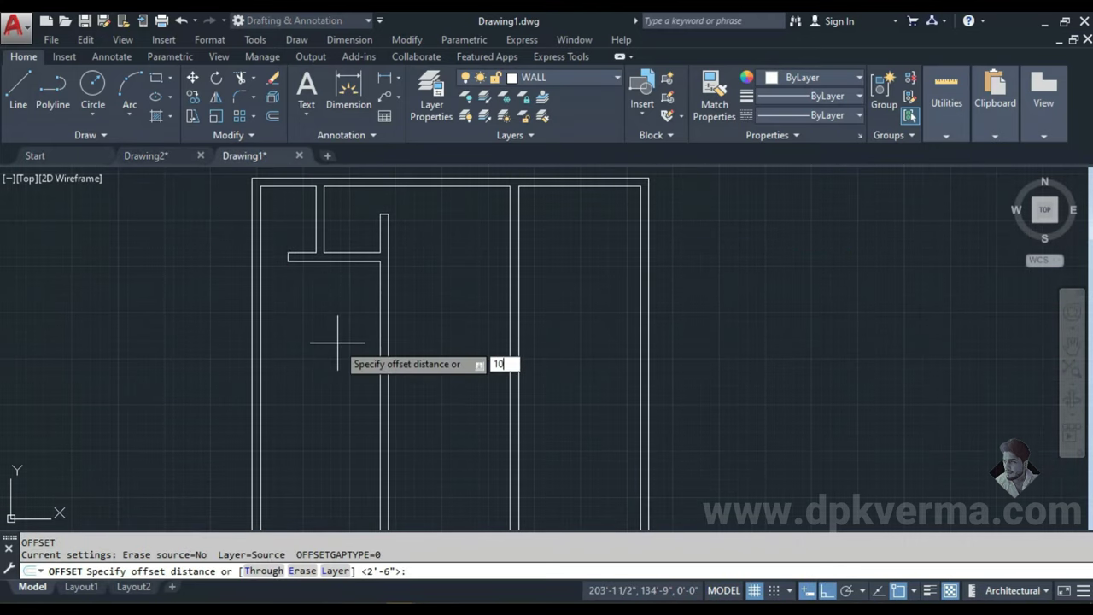
key("Return")
scroll(338, 343, "up", 2)
left_click(334, 204)
left_click(325, 328)
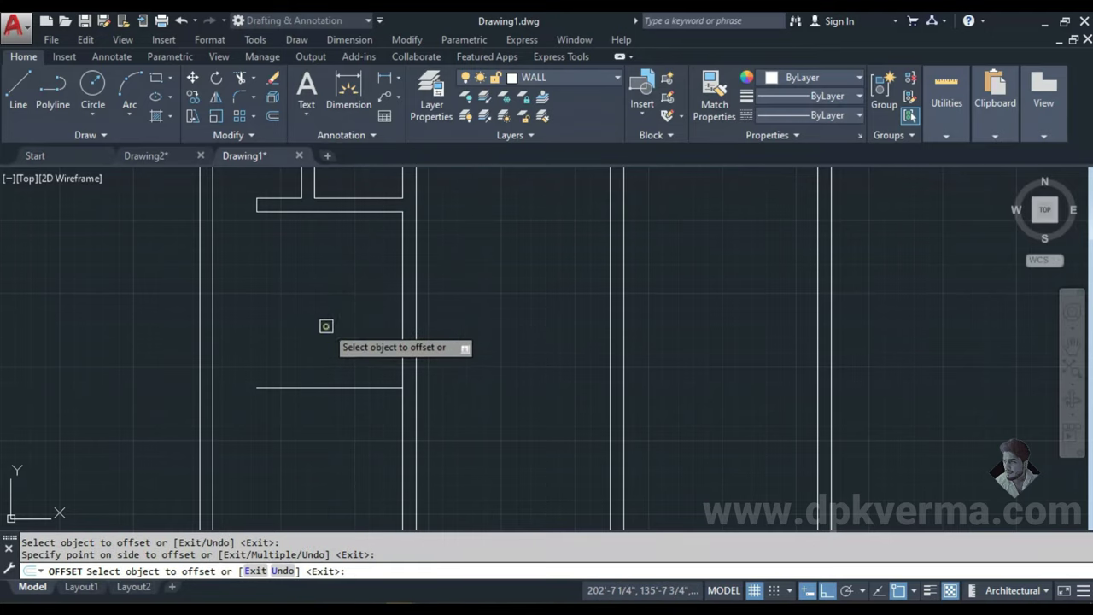
key("Escape")
type("ex")
key("Return")
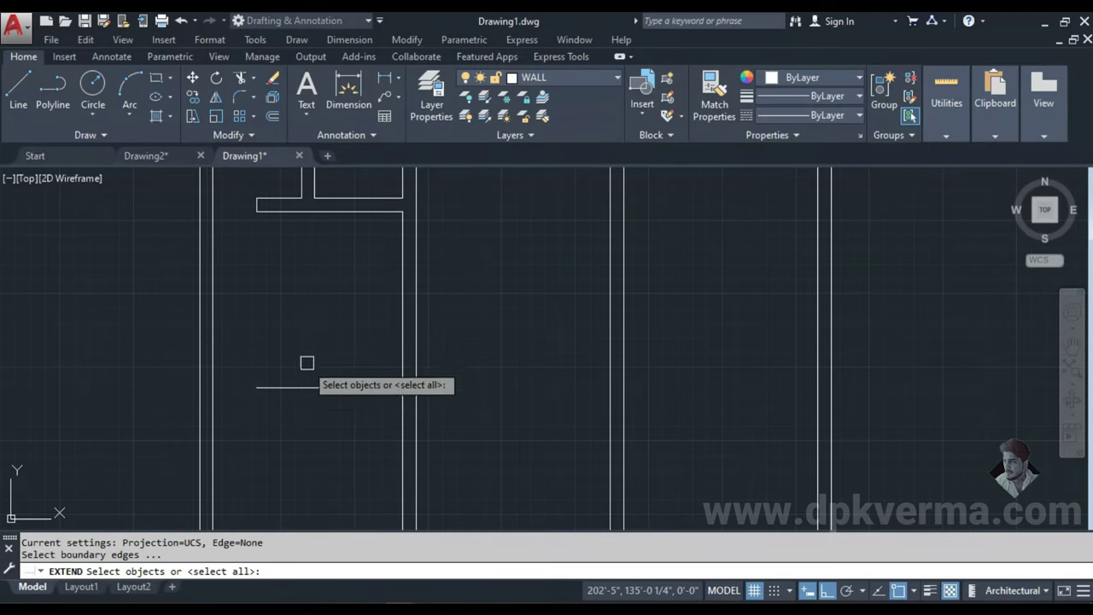
key("Return")
left_click(264, 388)
key("Escape")
key("Escape")
key("Escape")
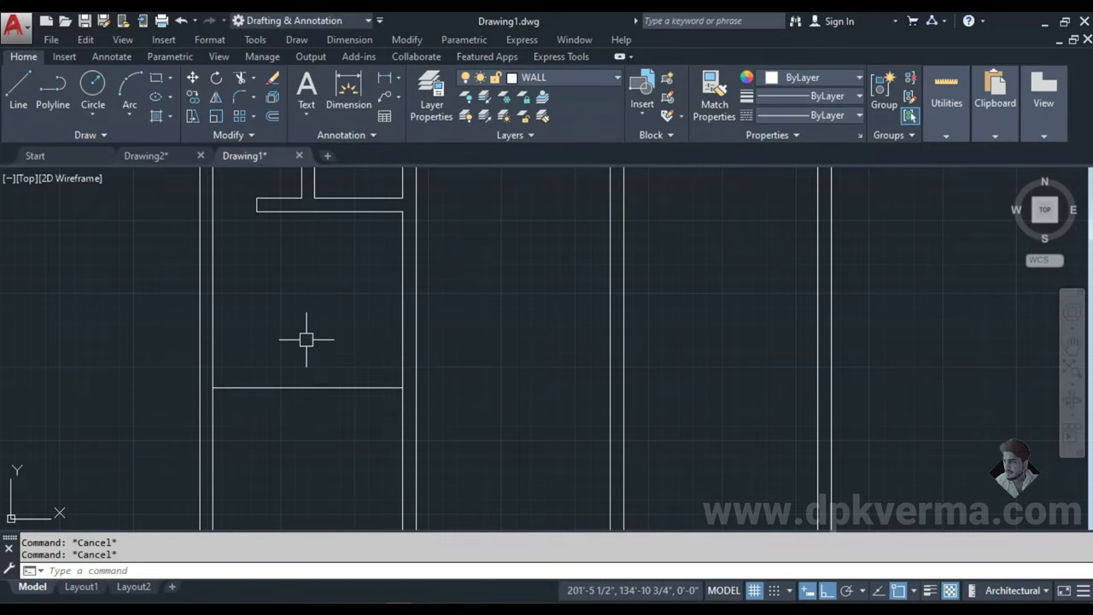
- Offset the new wall line 9" down to form the wall's second face
type("o")
key("Return")
type("9")
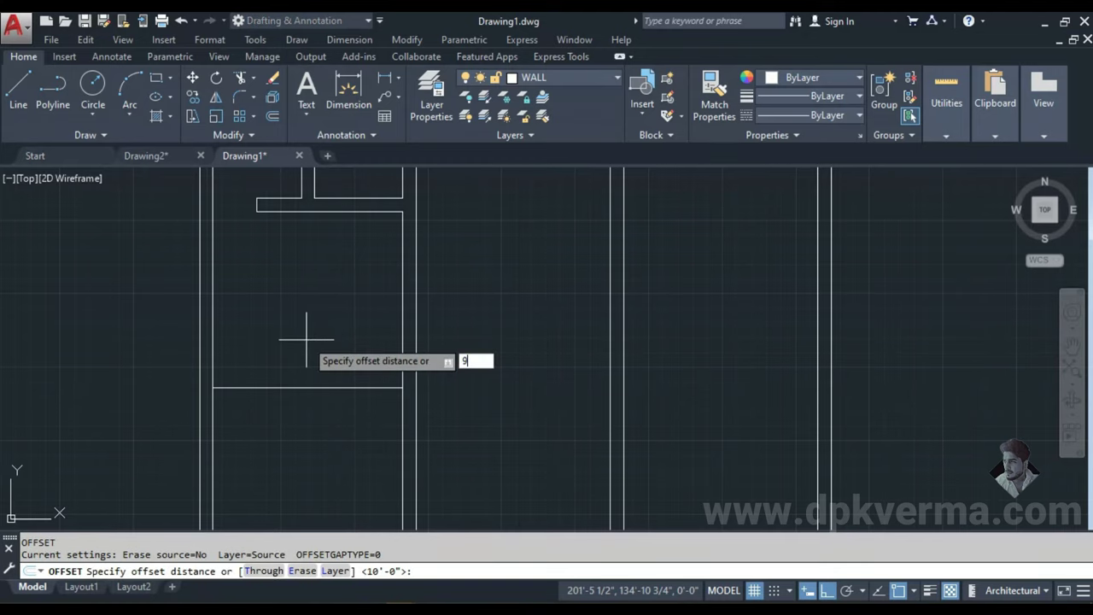
key("Return")
left_click(305, 386)
left_click(322, 424)
key("Escape")
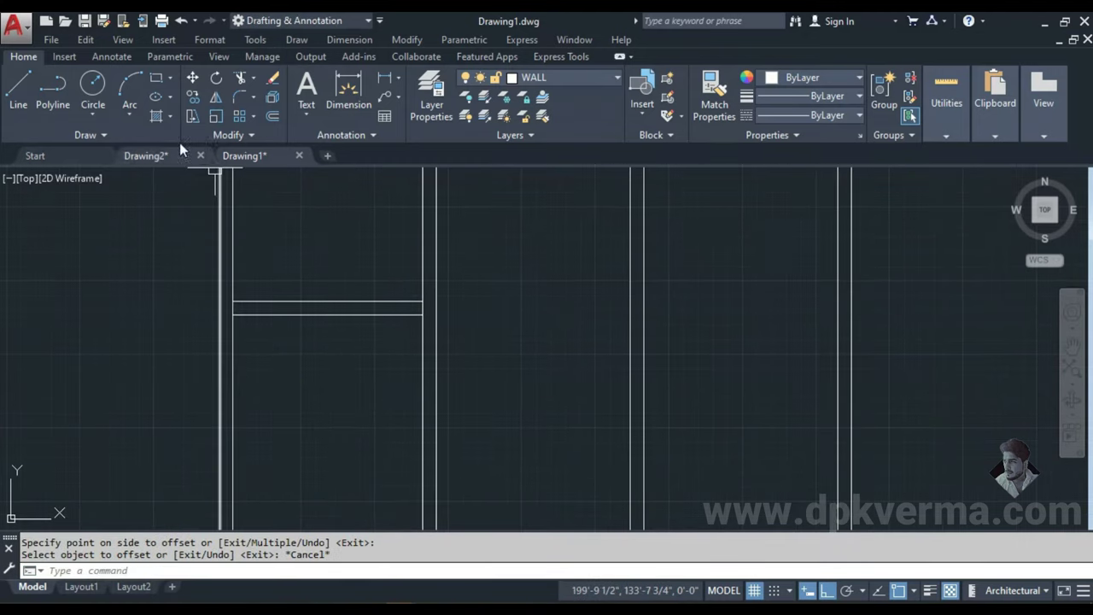
- Check the Drawing2 reference plan, then return to the Drawing1 walls
left_click(171, 155)
scroll(323, 344, "up", 3)
scroll(323, 344, "up", 2)
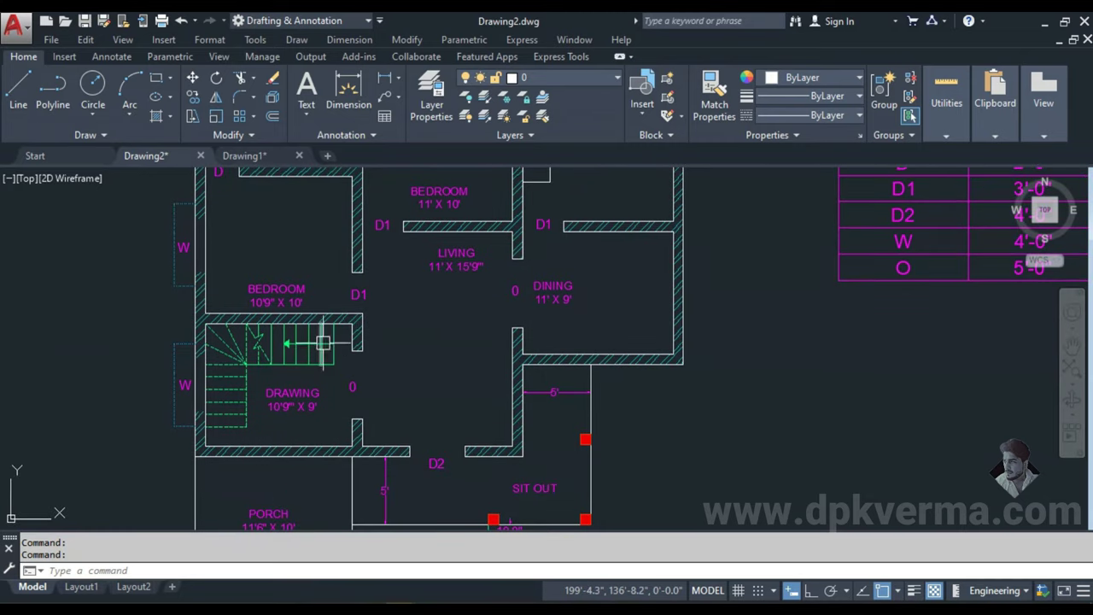
scroll(309, 415, "up", 5)
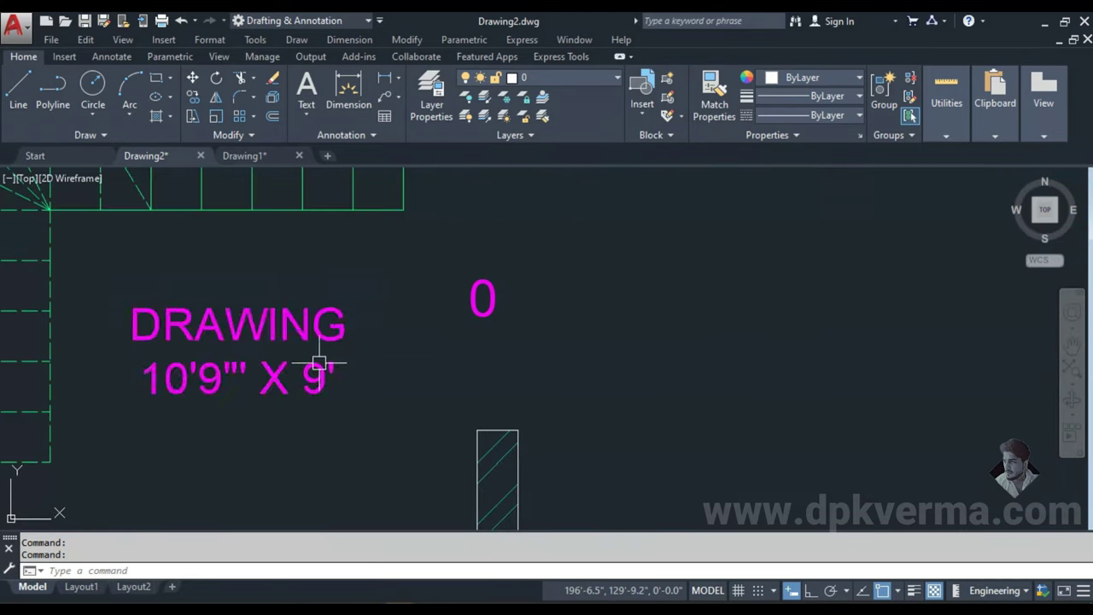
scroll(329, 353, "down", 5)
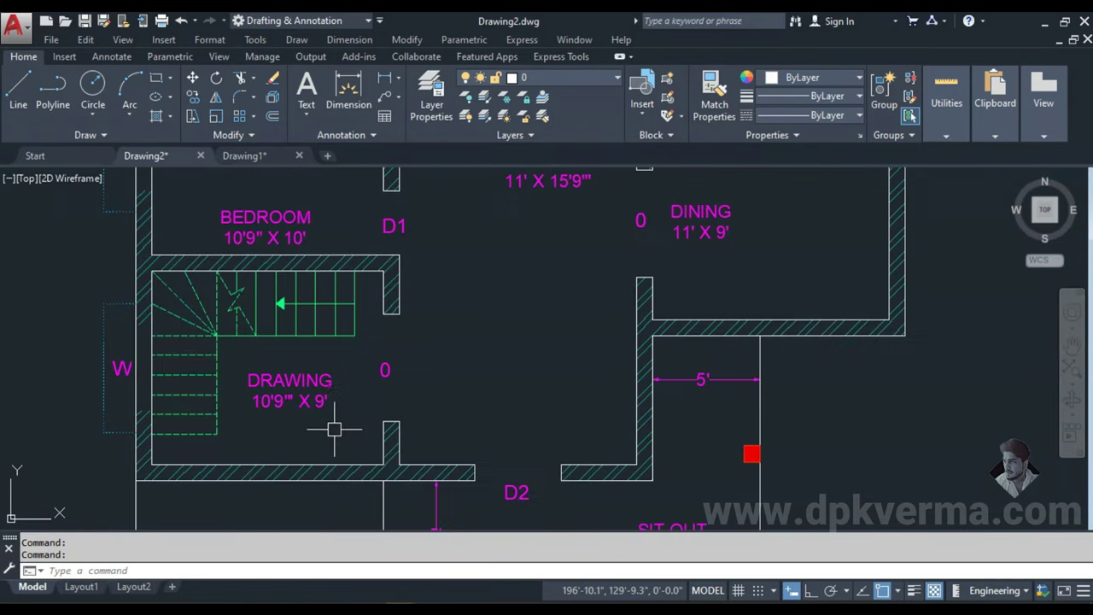
left_click(246, 155)
type("O")
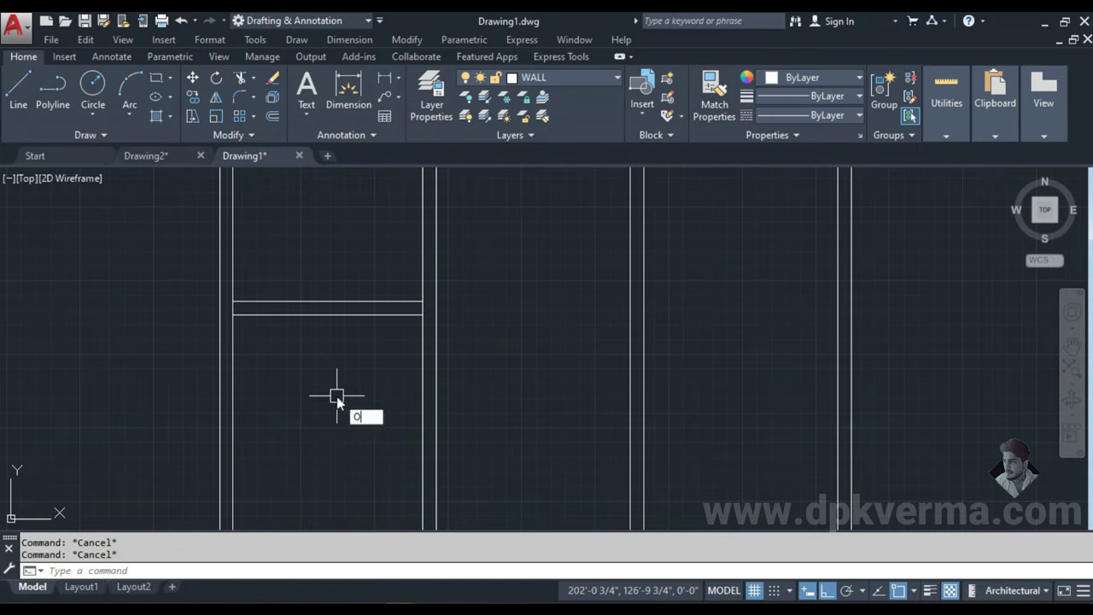
- Offset the lower wall line 9' down and give it a 9" second face
key("Return")
key("Return")
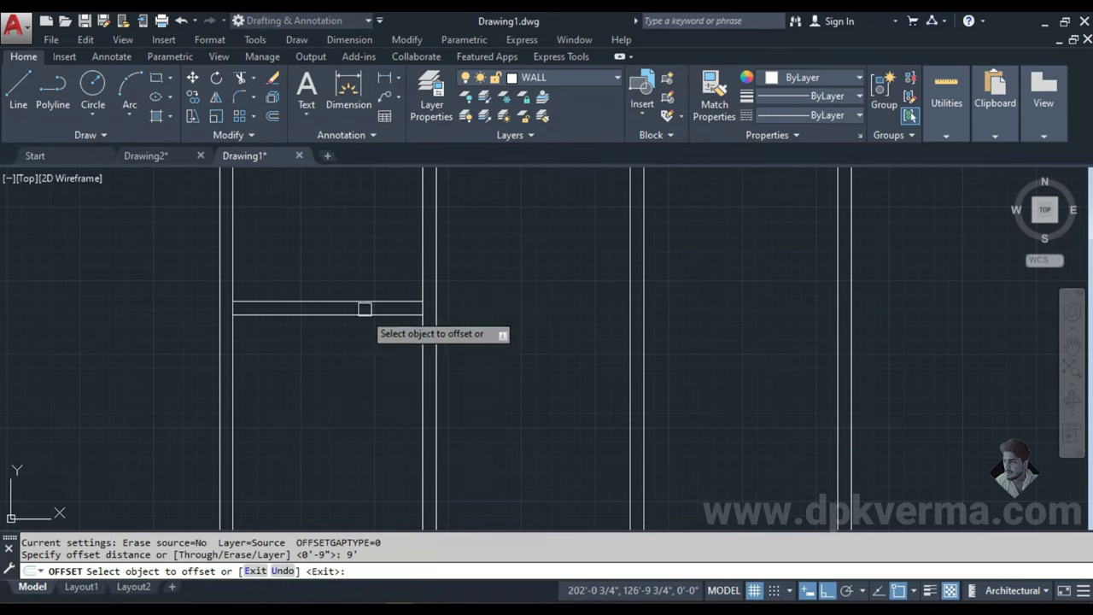
left_click(360, 314)
left_click(350, 390)
middle_click_drag(348, 452, 353, 420)
key("Escape")
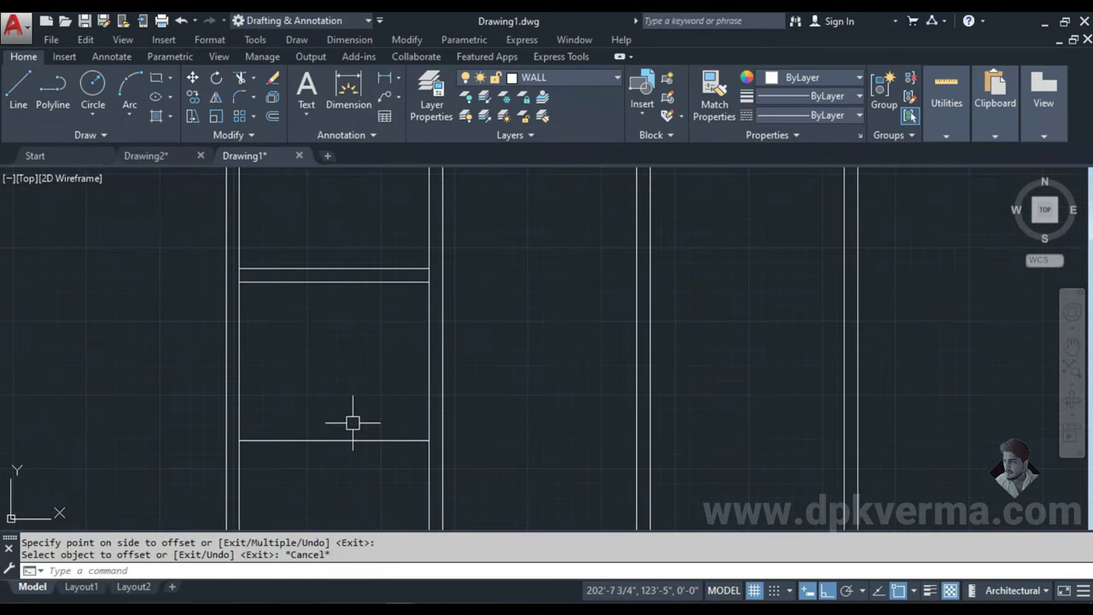
key("Return")
type("9")
key("Return")
left_click(349, 442)
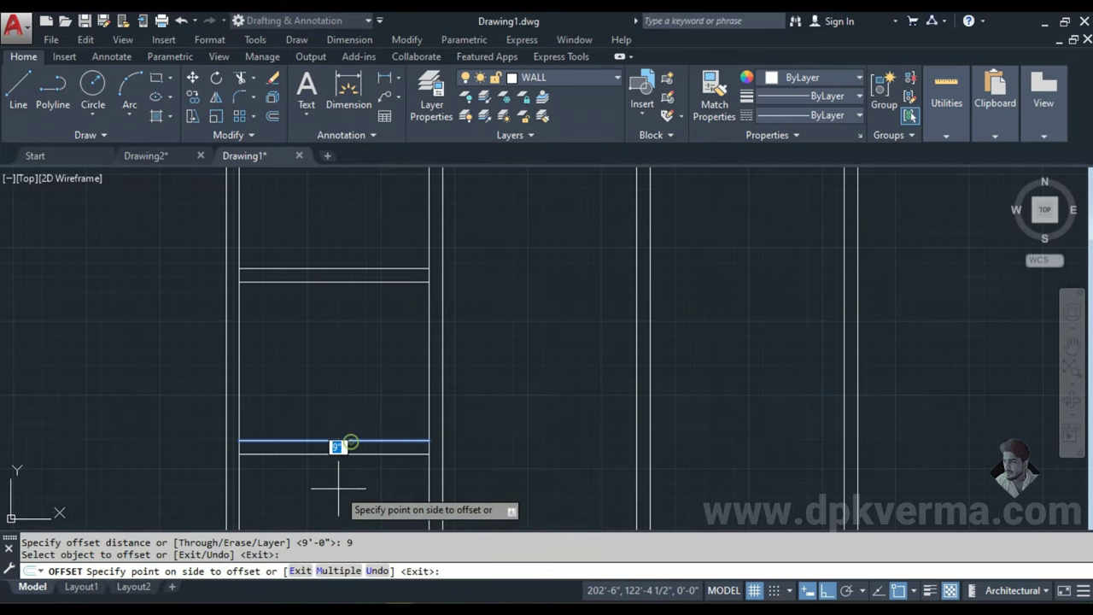
left_click(333, 485)
middle_click_drag(332, 487, 344, 416)
key("Escape")
- Extend the lower wall line across to the far right outer wall
type("ex")
key("Return")
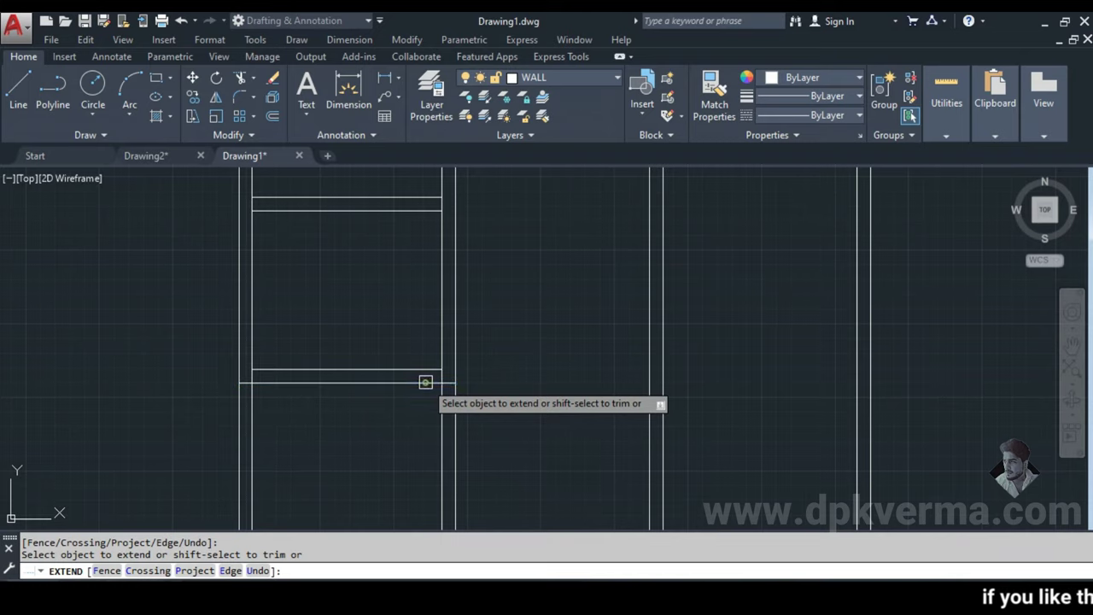
scroll(426, 382, "down", 2)
middle_click_drag(447, 391, 298, 420)
scroll(310, 432, "down", 3)
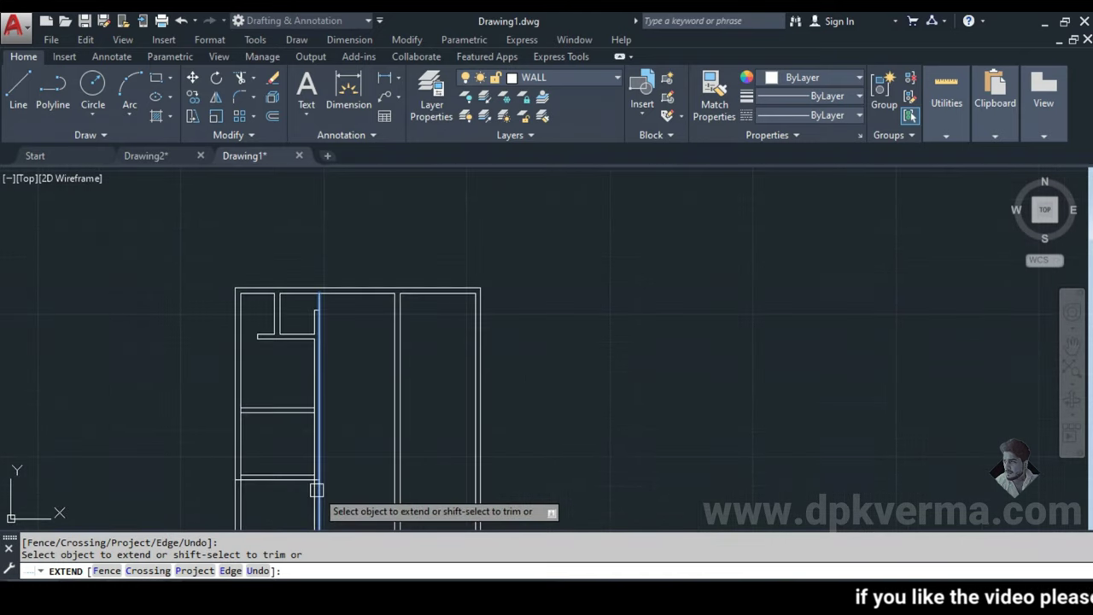
scroll(316, 489, "up", 3)
scroll(327, 401, "up", 2)
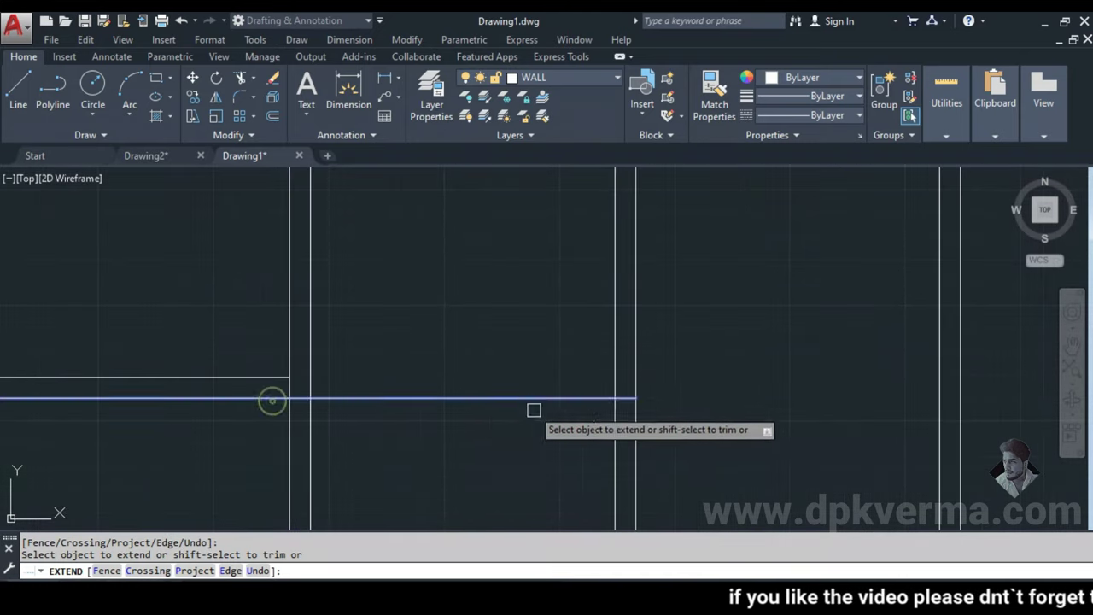
left_click(573, 398)
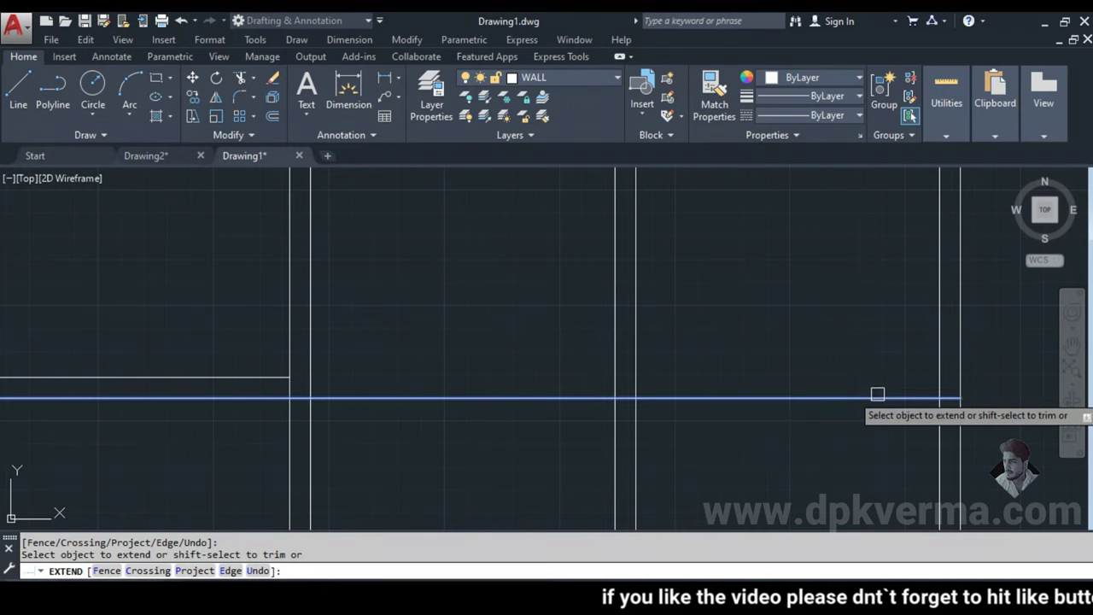
left_click(877, 394)
scroll(883, 393, "down", 3)
middle_click_drag(576, 410, 520, 429)
key("Escape")
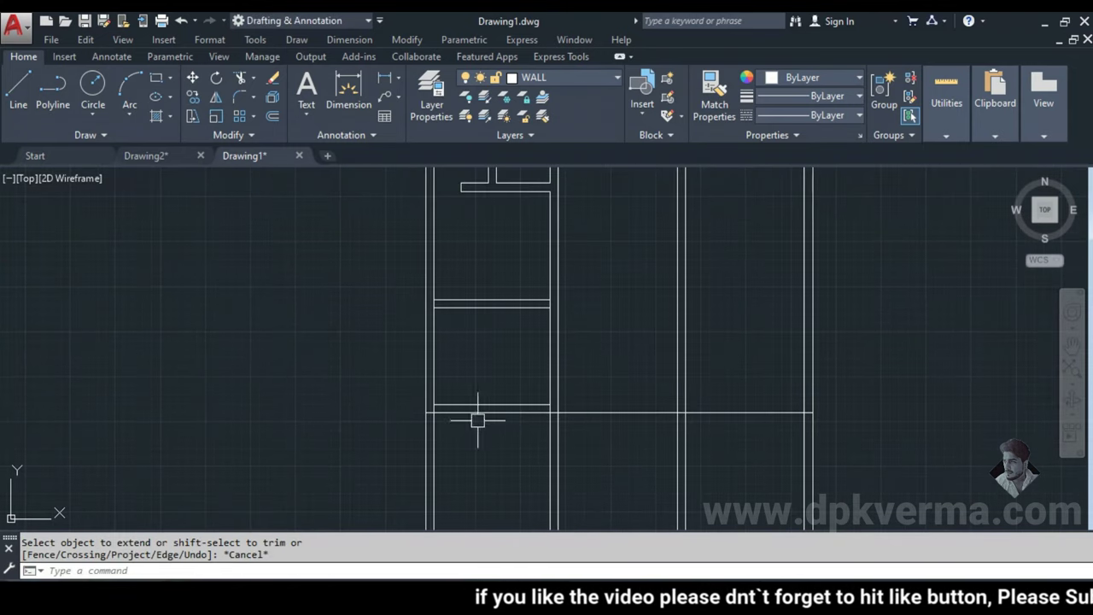
scroll(478, 420, "up", 2)
key("Escape")
key("Escape")
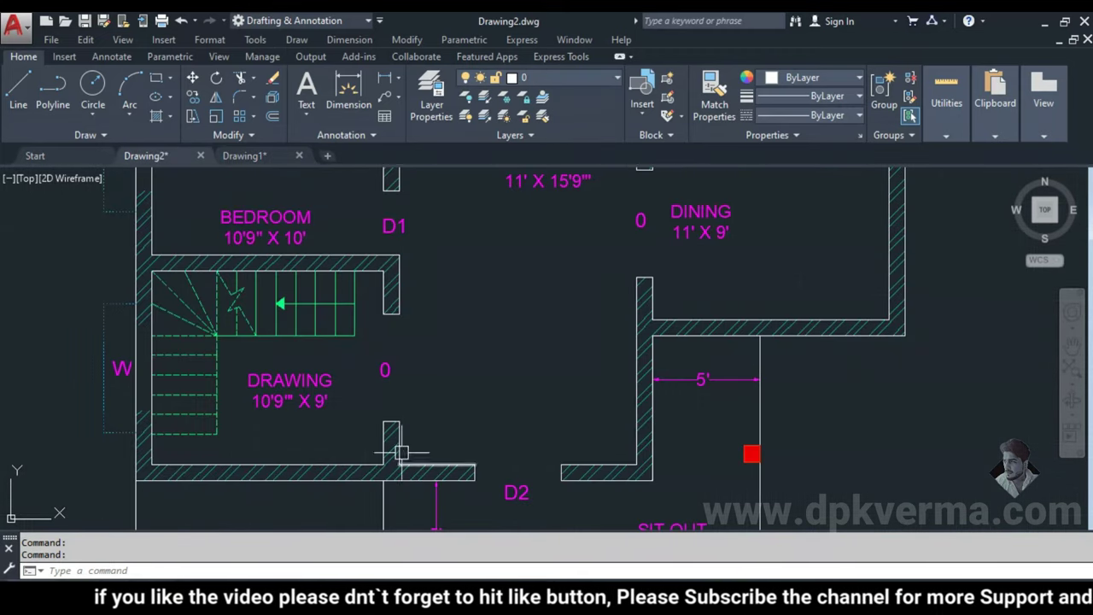
mouse_move(402, 234)
middle_mouse_down()
mouse_move(381, 390)
mouse_move(499, 383)
mouse_move(725, 320)
middle_mouse_up()
scroll(381, 386, "down", 4)
scroll(556, 361, "up", 2)
scroll(359, 365, "up", 1)
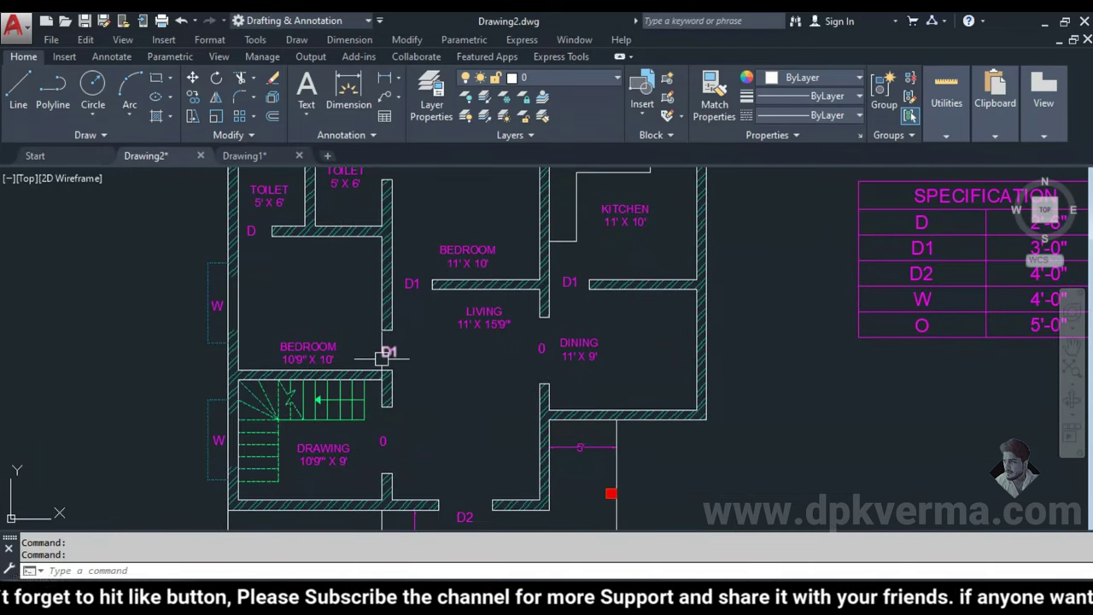
middle_click_drag(729, 409, 634, 406)
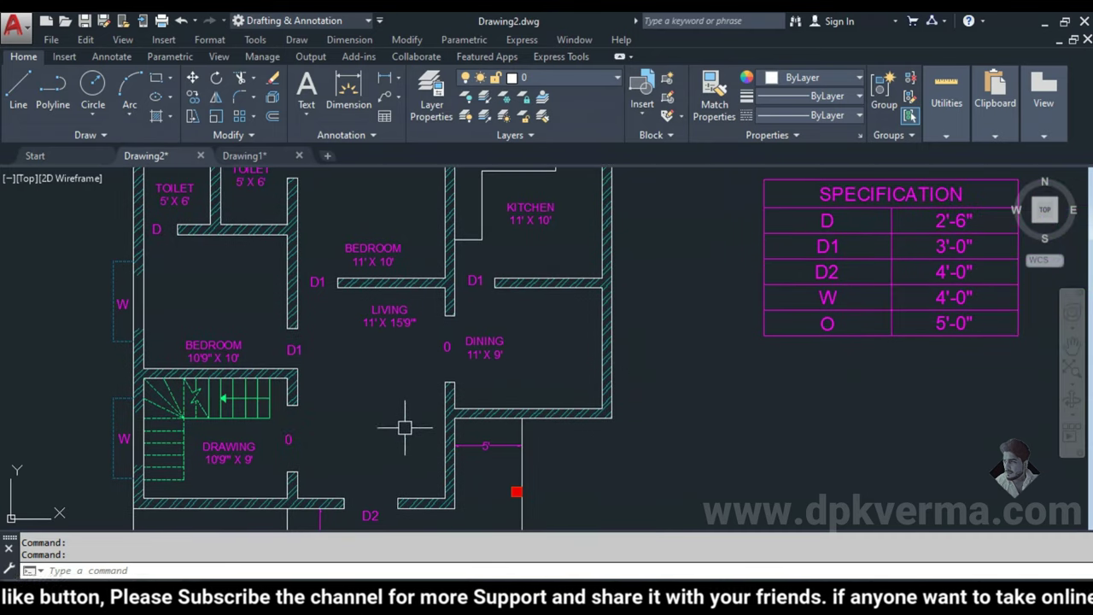
left_click(245, 155)
- Zoom in on the new wall lines and try extending them, then cancel
scroll(530, 470, "up", 2)
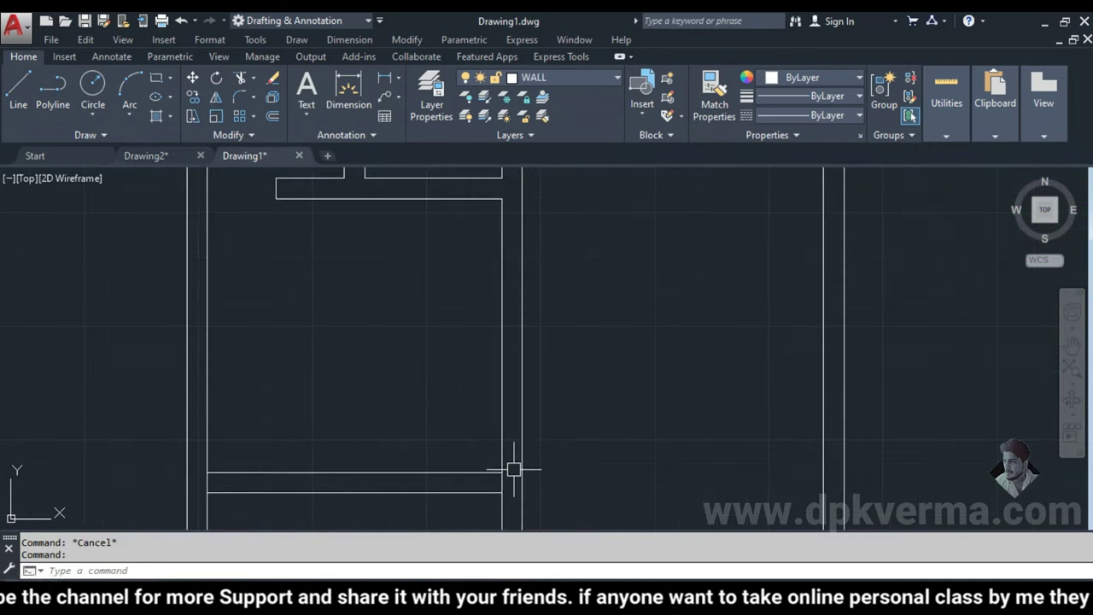
middle_click_drag(512, 464, 464, 415)
key("Return")
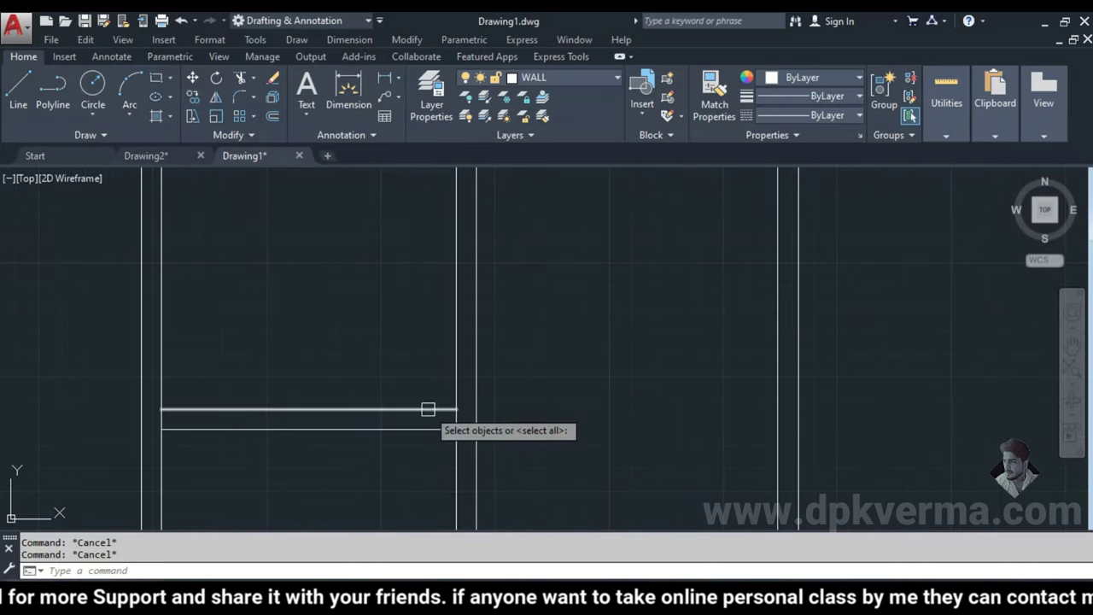
left_click(433, 410)
left_click(446, 409)
key("Escape")
type("E")
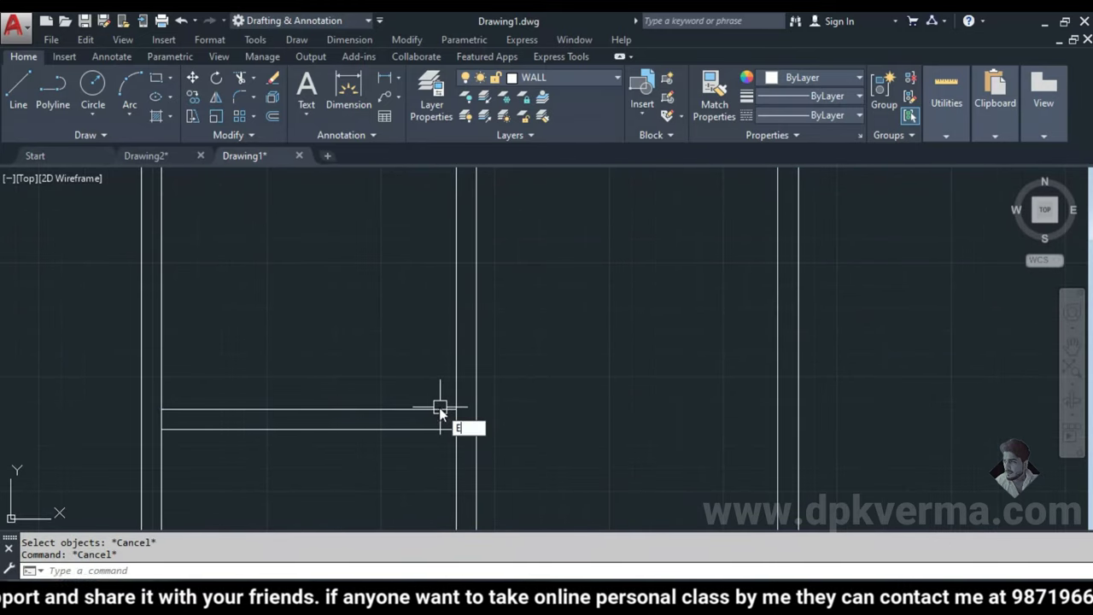
type("x")
key("Return")
key("Return")
key("Escape")
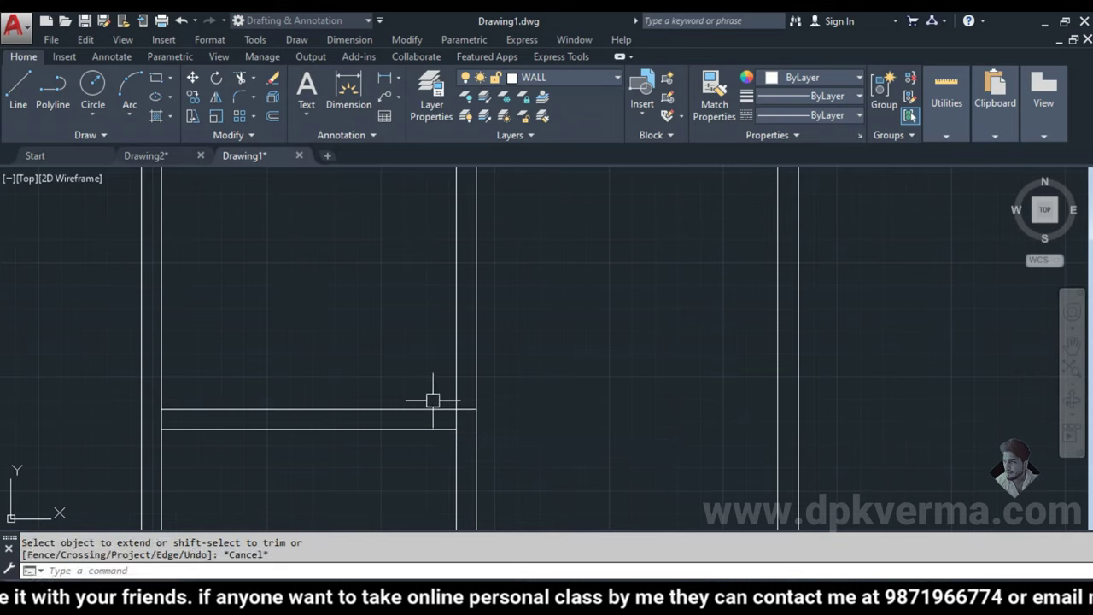
- Offset the horizontal wall line 3' upward to mark the opening
type("o")
key("Return")
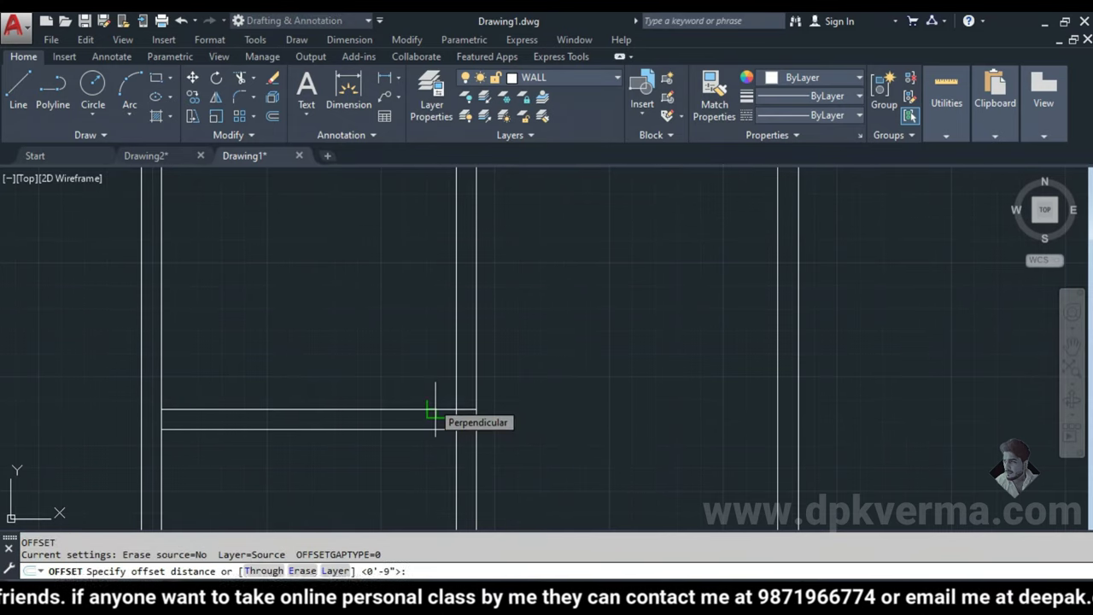
type("3'")
key("Return")
left_click(439, 410)
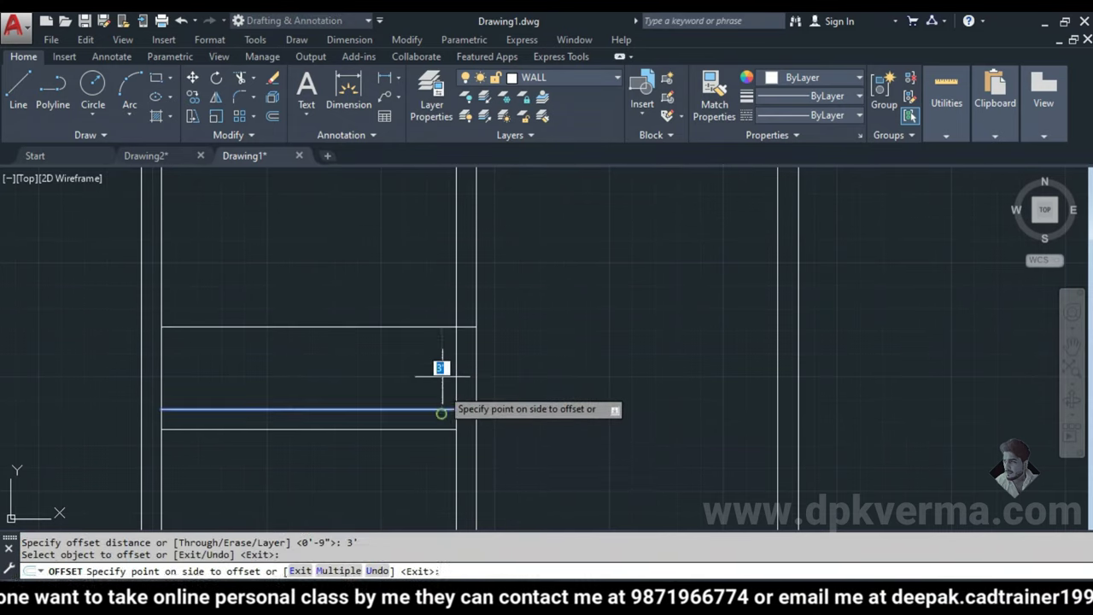
left_click(434, 341)
key("Escape")
- Trim the vertical wall between the two lines to open the 3' gap
key("Return")
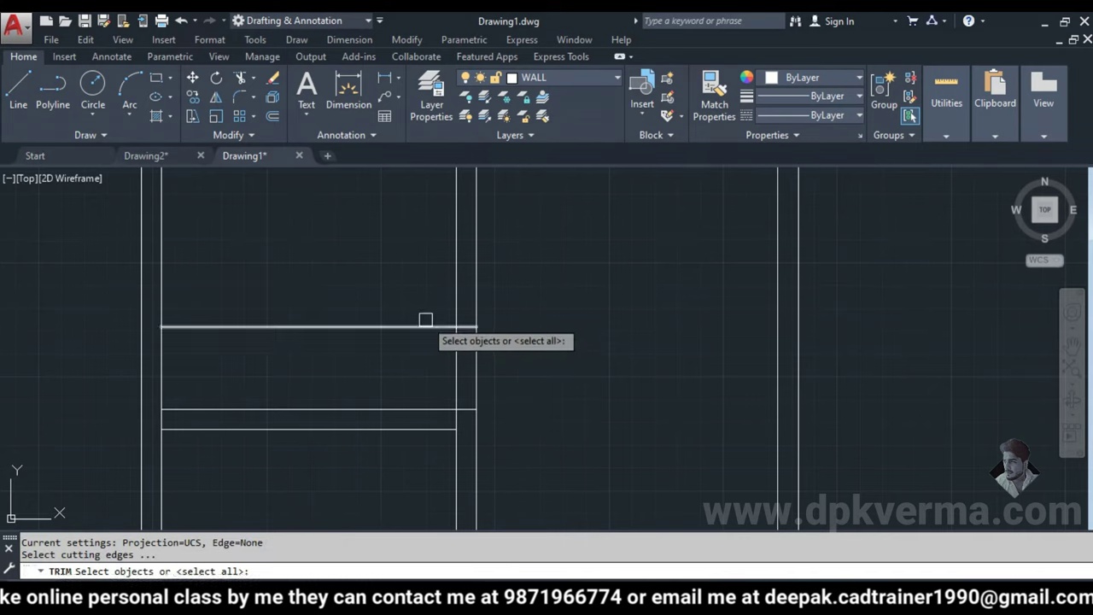
key("Return")
left_click(424, 293)
left_click(398, 341)
left_click(384, 375)
left_click(471, 408)
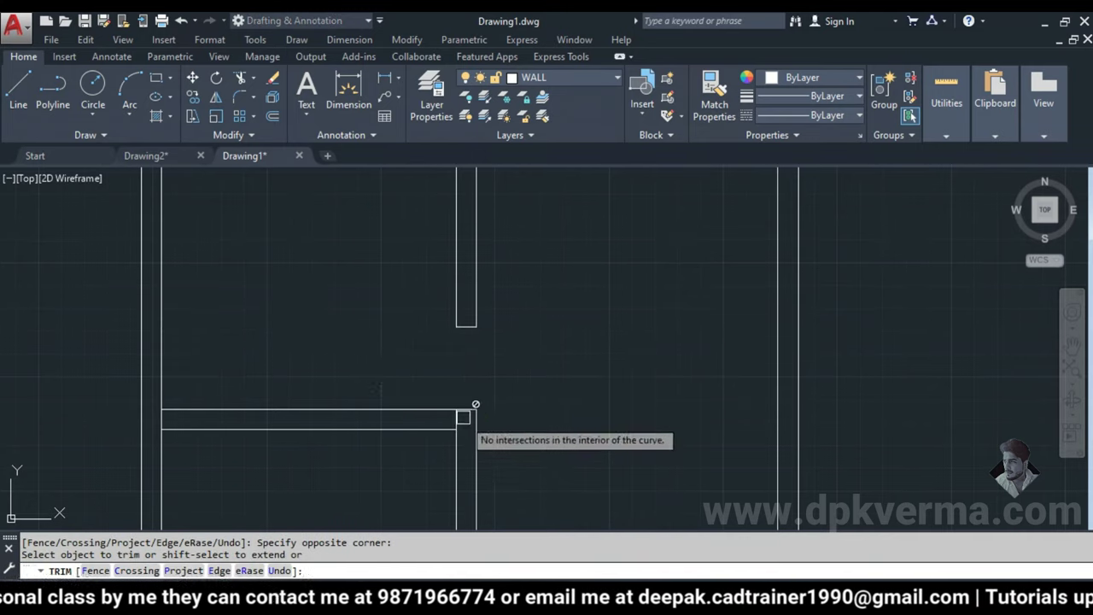
scroll(466, 444, "down", 2)
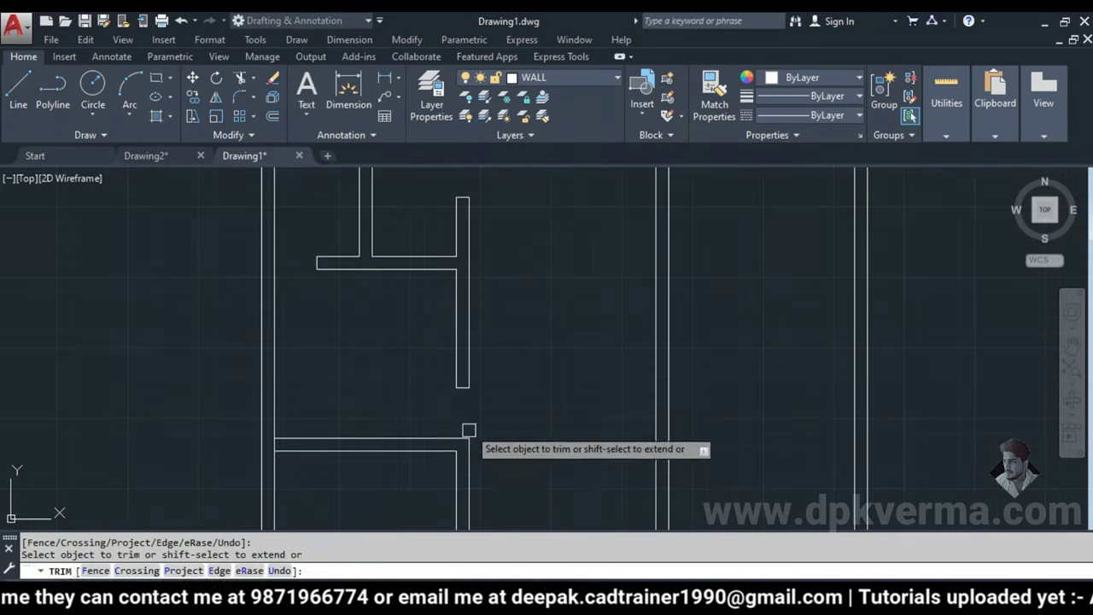
middle_click_drag(463, 468, 469, 357)
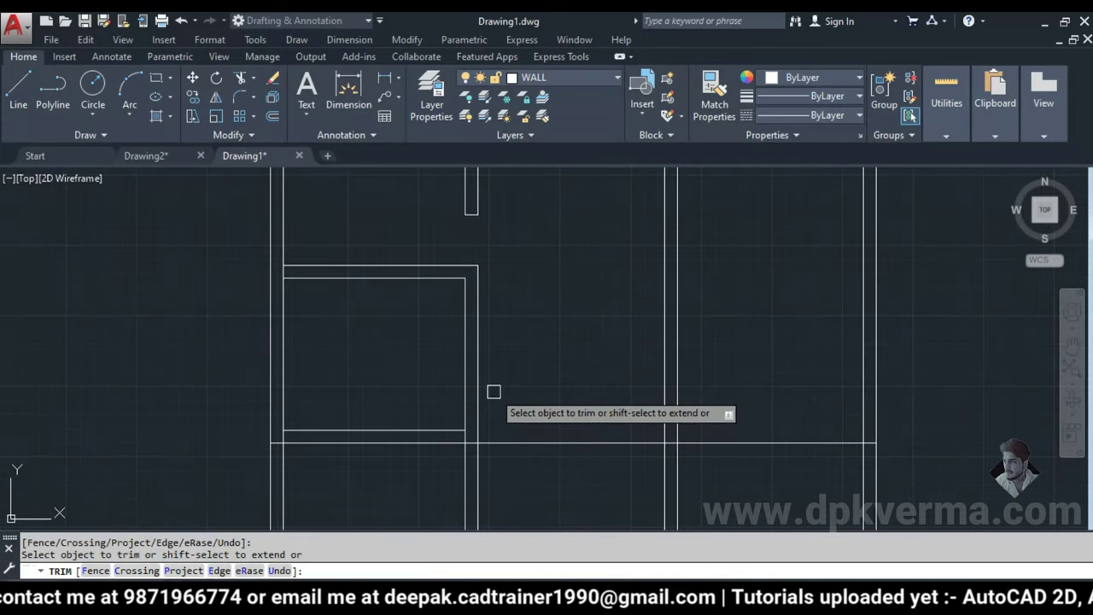
scroll(471, 432, "up", 4)
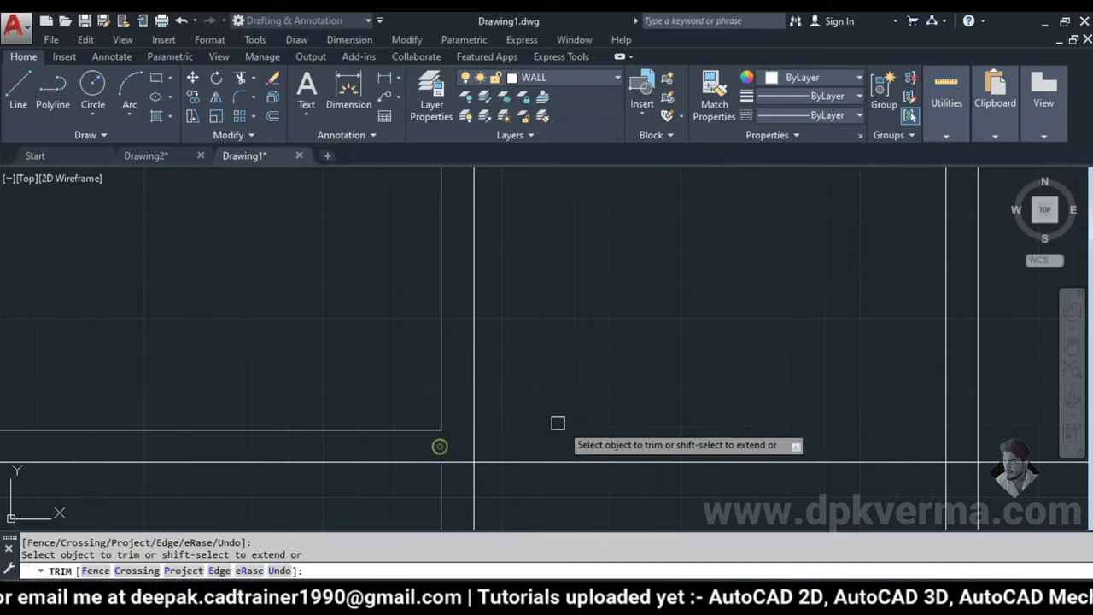
scroll(510, 393, "down", 2)
scroll(503, 422, "down", 2)
key("Escape")
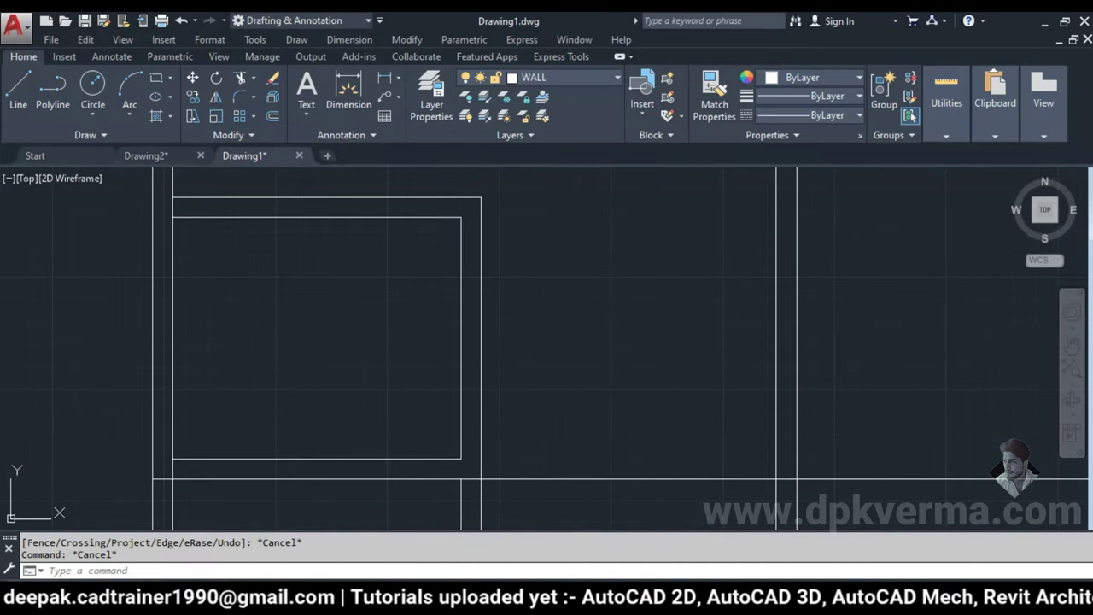
type("l")
key("Return")
- Draw a short horizontal line from the inner wall edge and trim its overhang
left_click(460, 339)
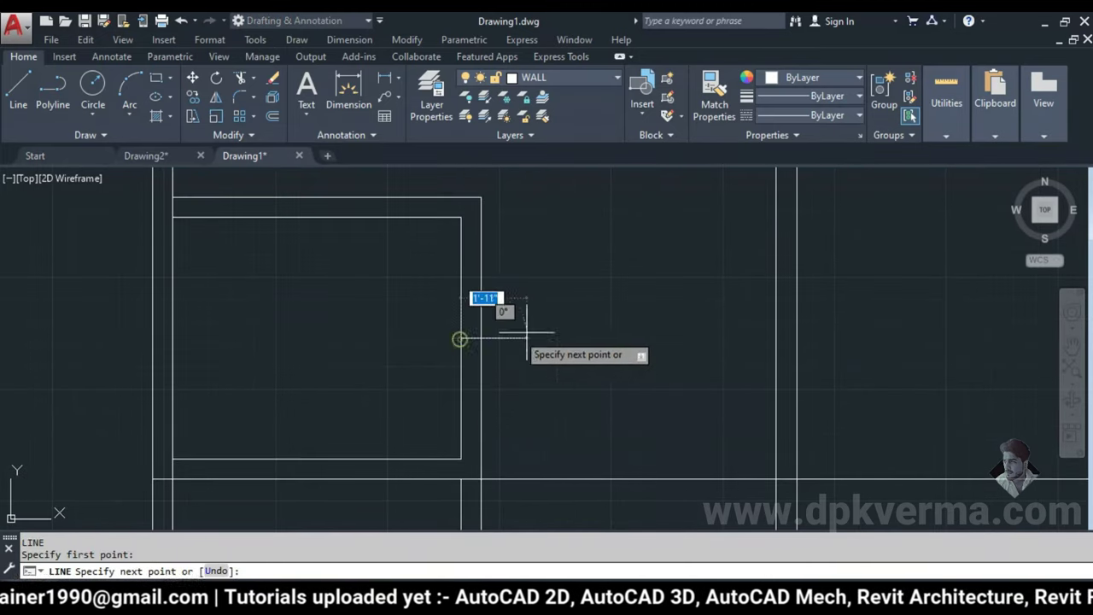
left_click(534, 338)
key("Escape")
key("Return")
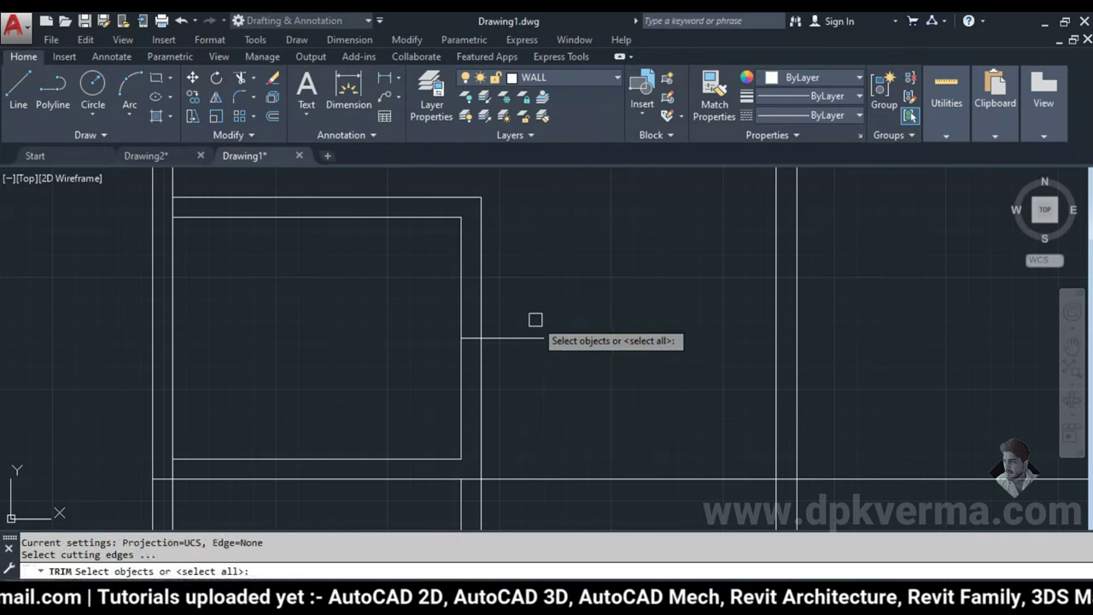
key("Return")
left_click(532, 293)
left_click(513, 381)
key("Escape")
type("O")
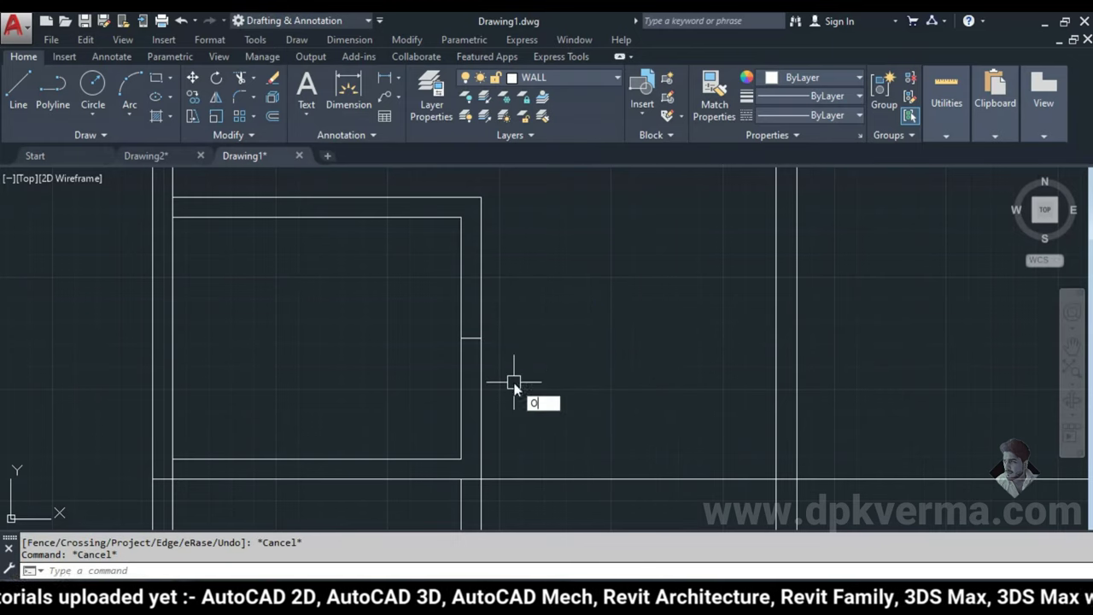
- Offset the short line 2'6" to mark the opening's other side
key("Return")
type("2'6")
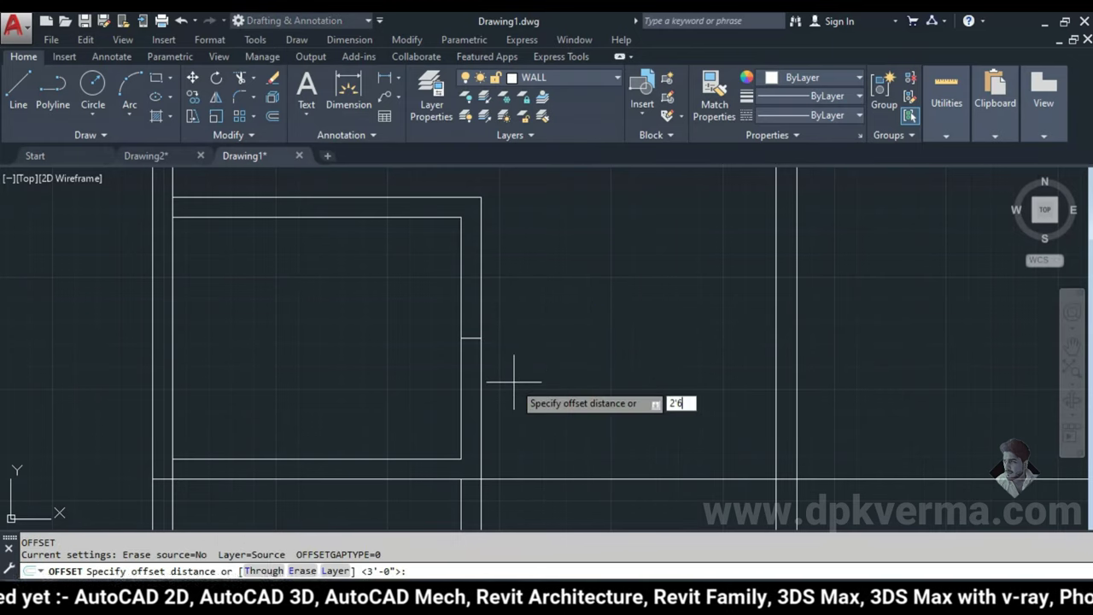
key("Return")
scroll(515, 380, "up", 4)
left_click(402, 381)
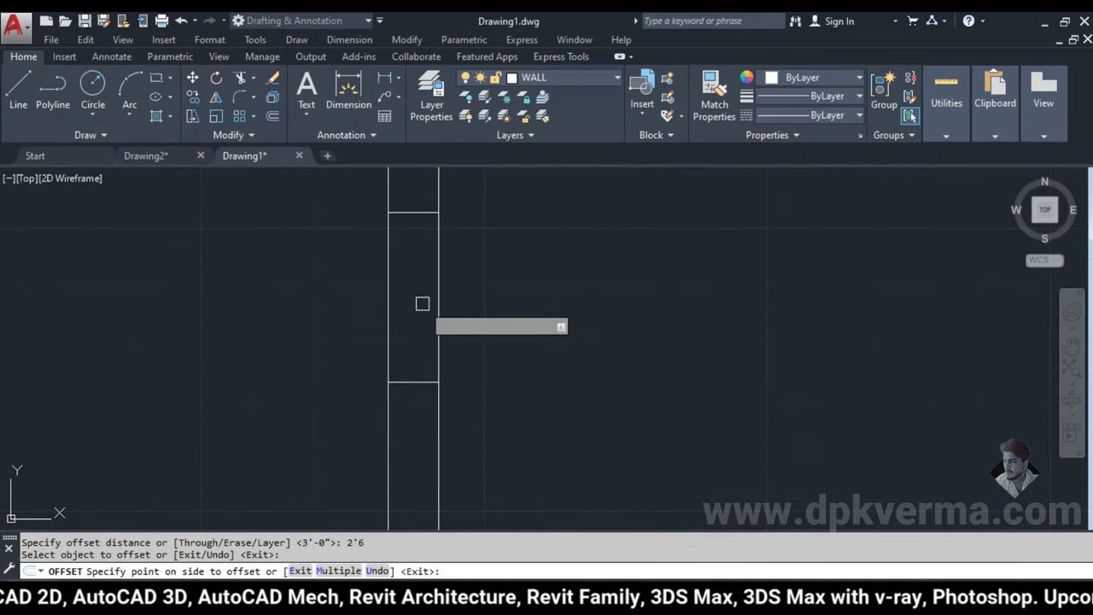
left_click(422, 386)
key("Escape")
scroll(378, 390, "down", 2)
mouse_move(378, 390)
middle_mouse_down()
mouse_move(404, 395)
mouse_move(408, 384)
middle_mouse_up()
- Window-select the stray wall segment and erase it
left_click(336, 345)
left_click(436, 373)
type("E")
key("Return")
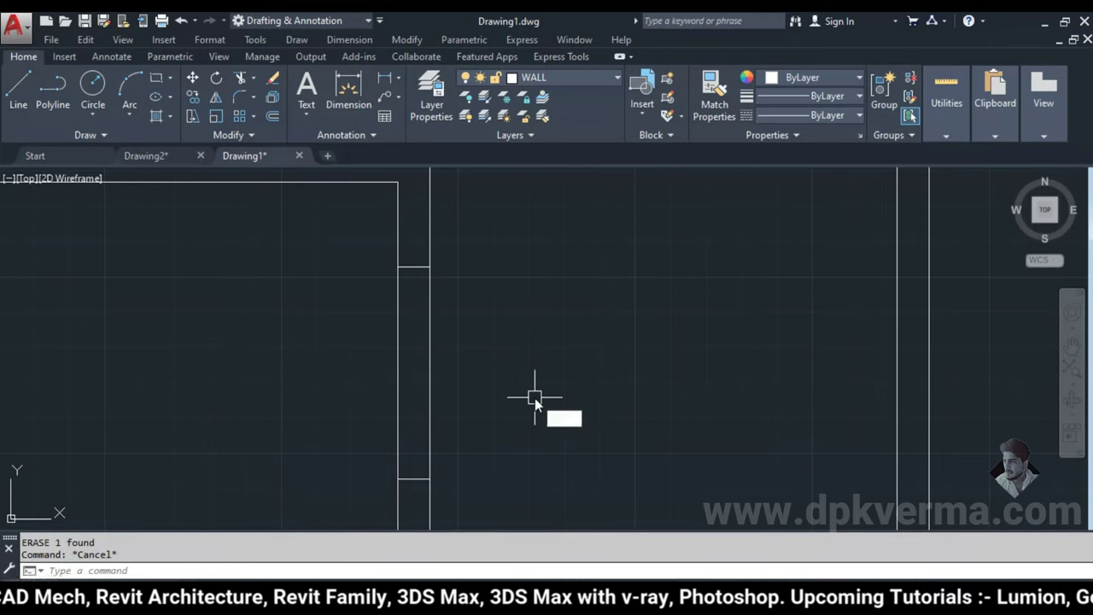
- Trim the wall ends inside a crossing window to open the 2'6" gap
type("tr")
key("Return")
left_click(335, 350)
left_click(542, 393)
scroll(578, 417, "down", 3)
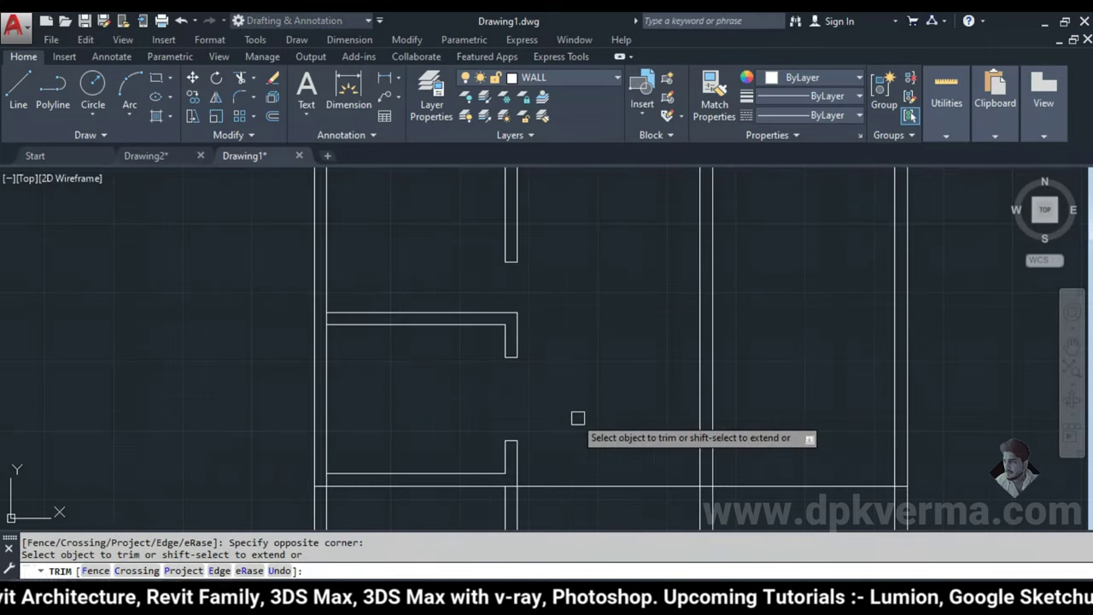
scroll(308, 323, "up", 4)
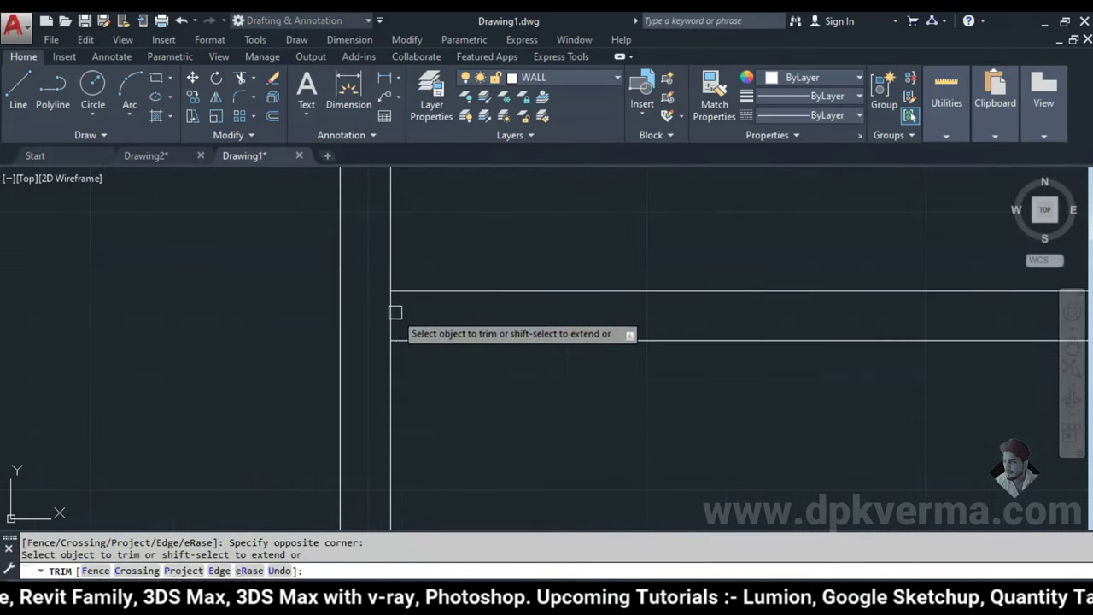
scroll(391, 312, "down", 3)
scroll(433, 504, "down", 2)
scroll(430, 464, "up", 5)
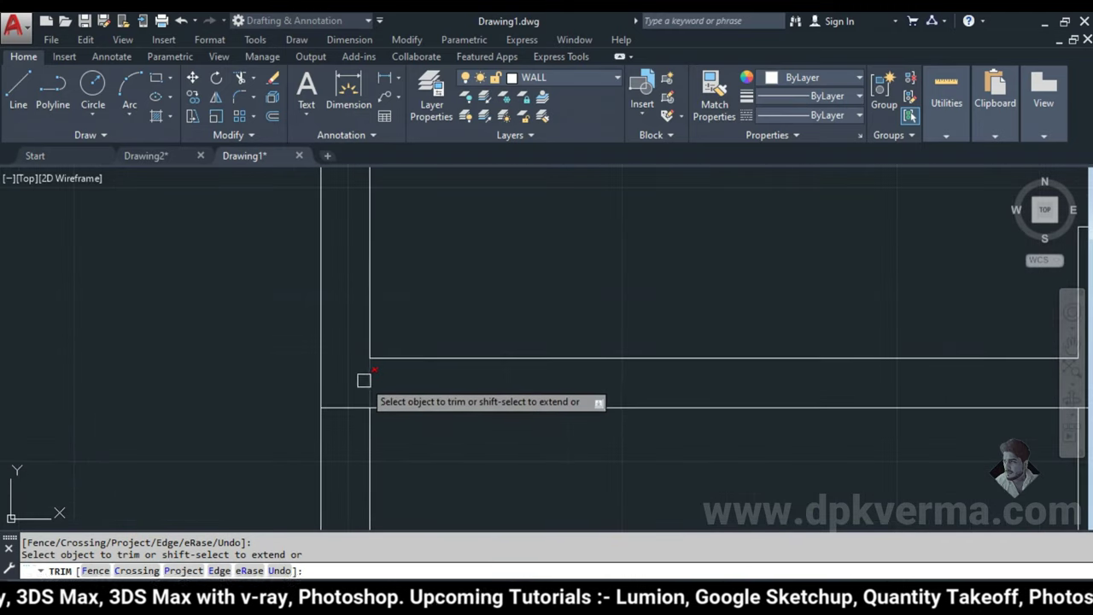
scroll(385, 401, "down", 2)
scroll(376, 358, "up", 2)
key("Escape")
- Delete the extra vertical wall line and centre the whole floor plan
left_click(357, 345)
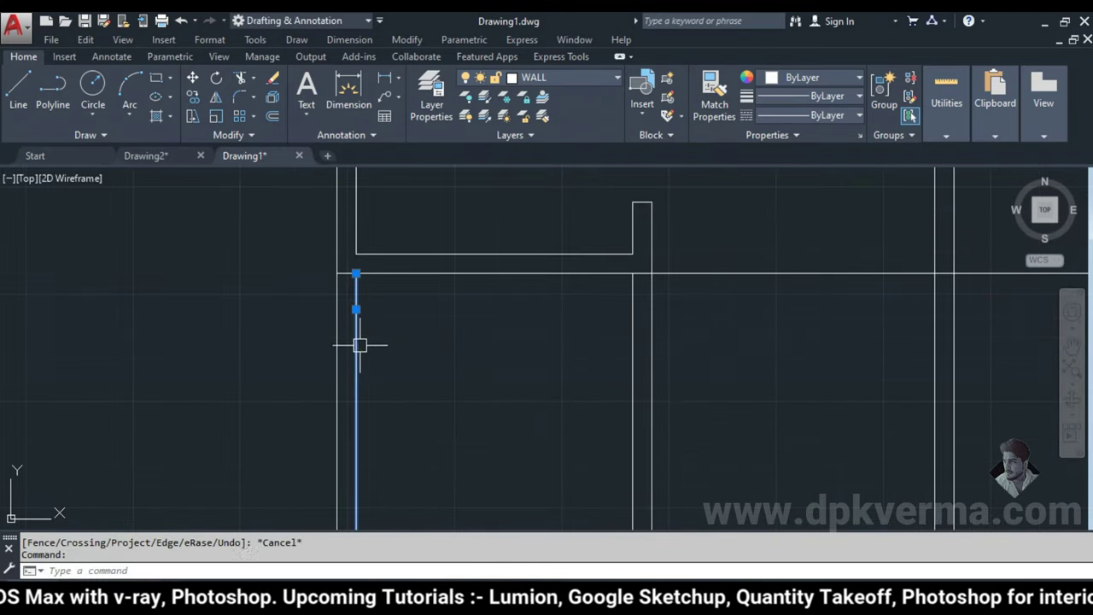
key("Delete")
middle_click_drag(609, 356, 551, 347)
key("Escape")
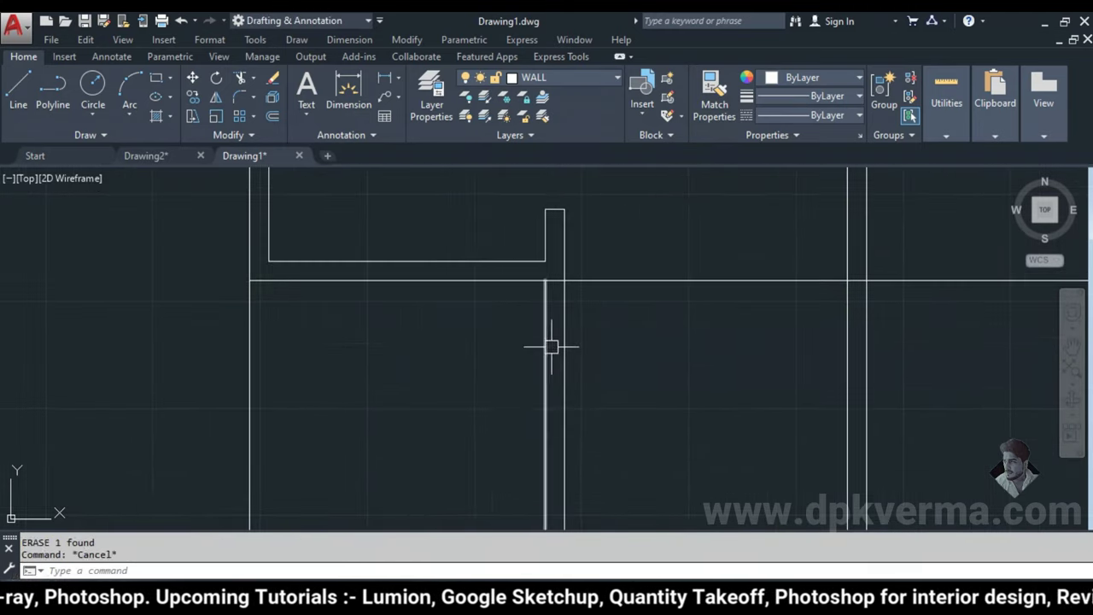
left_click(544, 339)
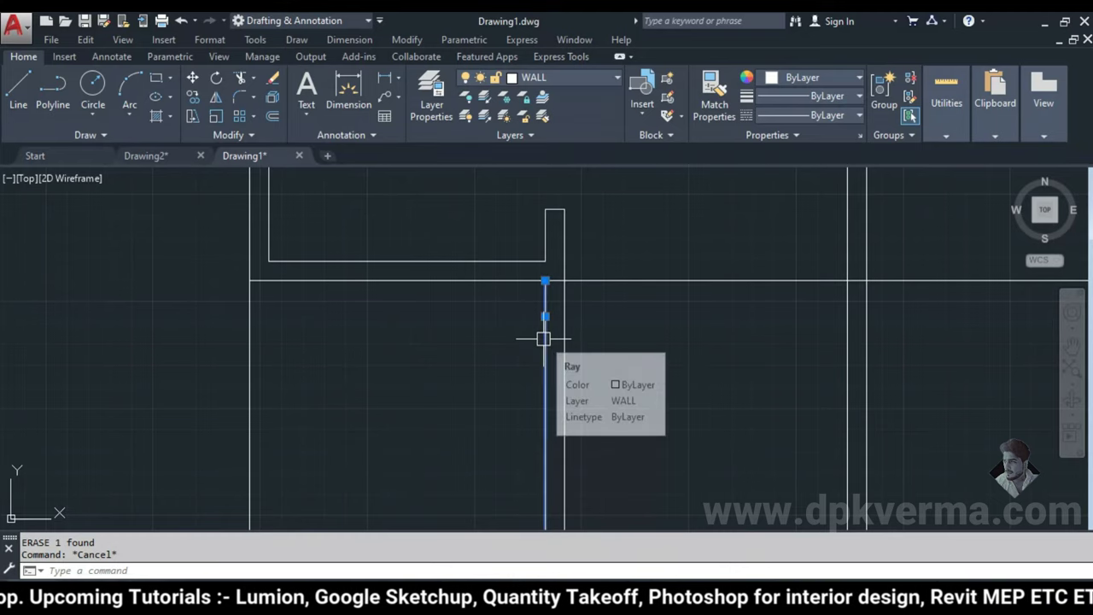
scroll(464, 374, "down", 3)
scroll(495, 330, "down", 2)
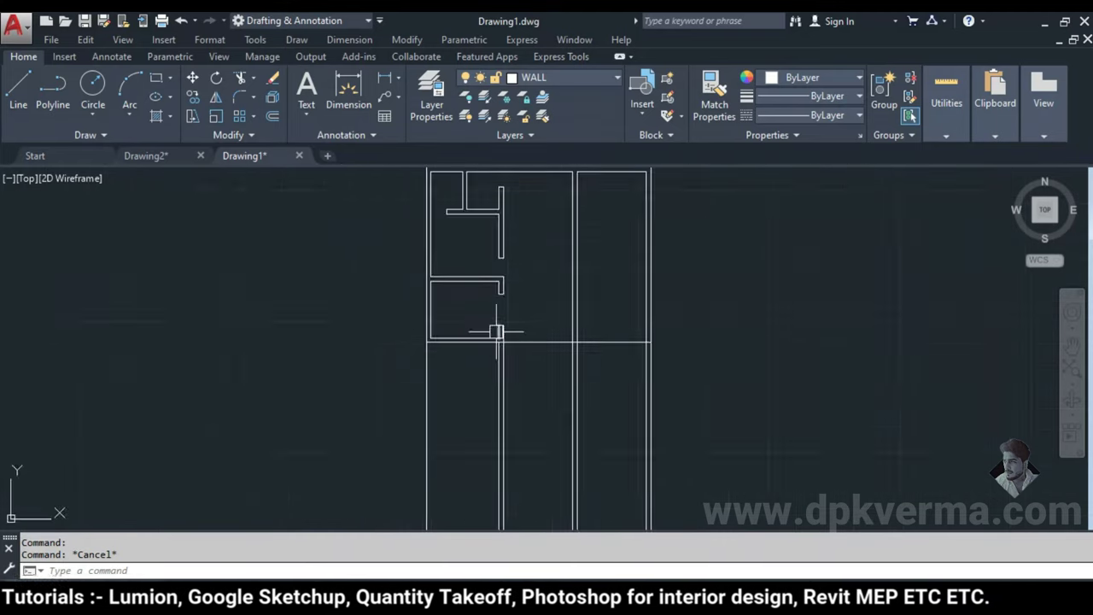
scroll(441, 344, "up", 3)
scroll(400, 439, "down", 2)
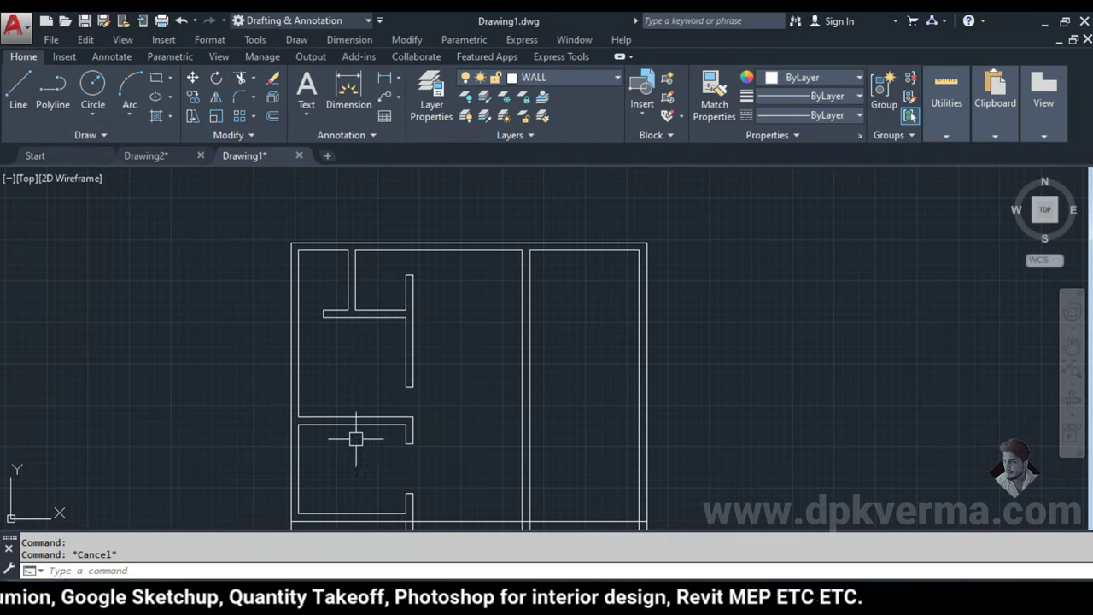
middle_click_drag(356, 439, 365, 418)
- Show Drawing2 zoomed on the 11'6" X 10' porch beside the sit-out
left_click(172, 162)
scroll(378, 361, "down", 2)
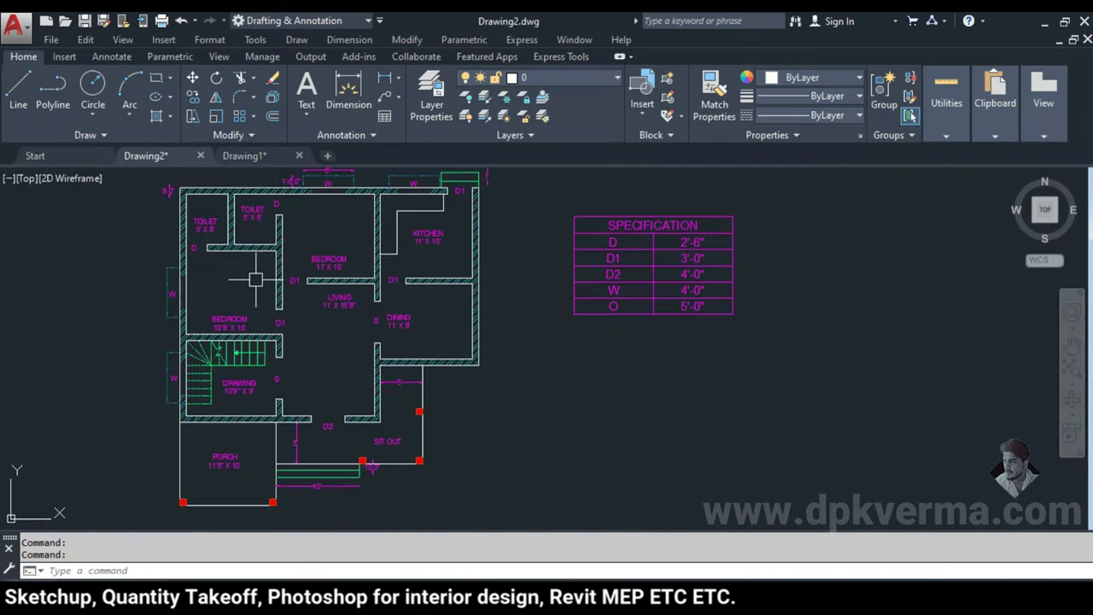
scroll(221, 436, "up", 2)
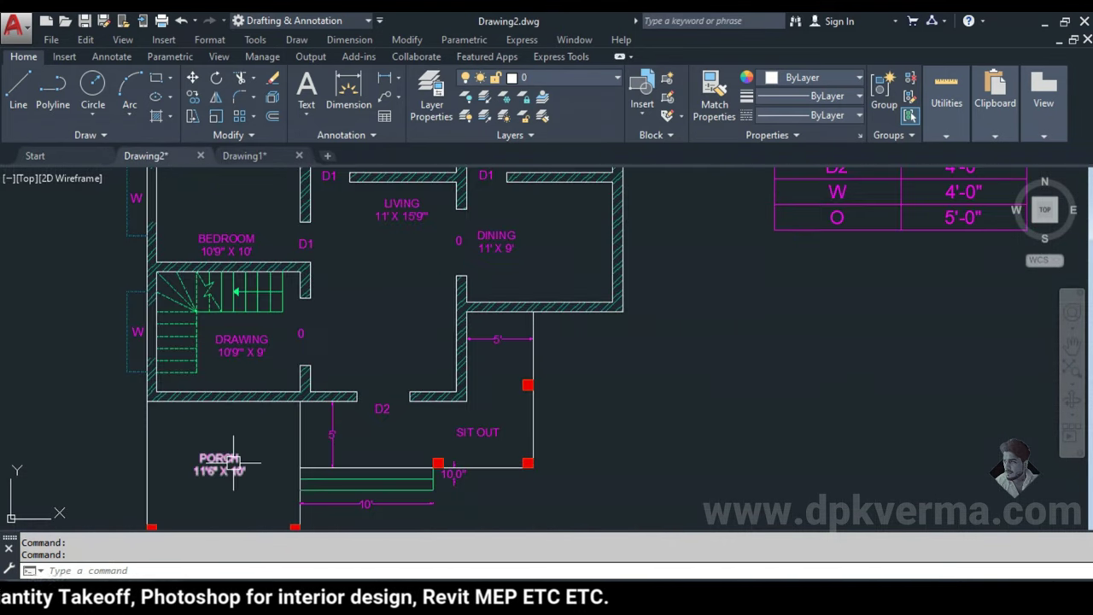
middle_click_drag(235, 462, 268, 417)
scroll(226, 463, "up", 2)
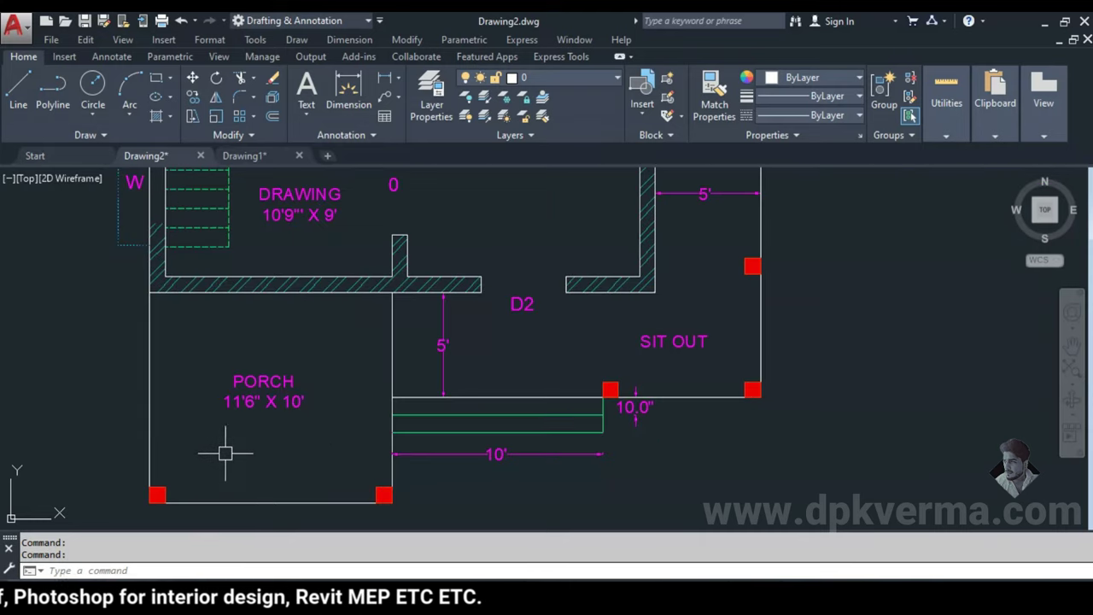
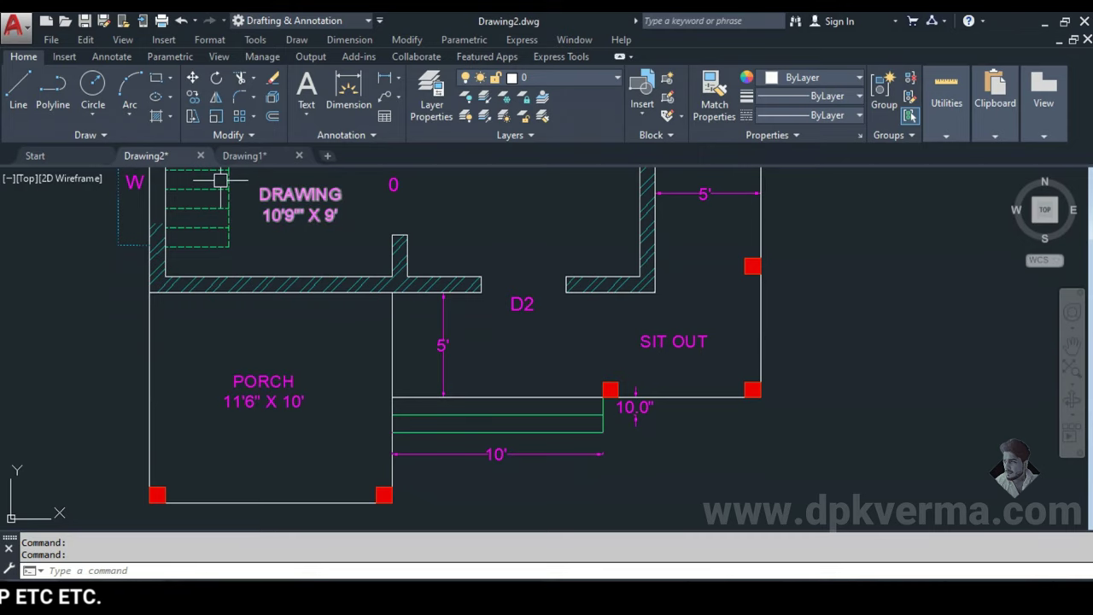
- In Drawing1, offset the horizontal wall line 10' downward to form a new room
left_click(270, 157)
key("Escape")
middle_click_drag(390, 464, 407, 272)
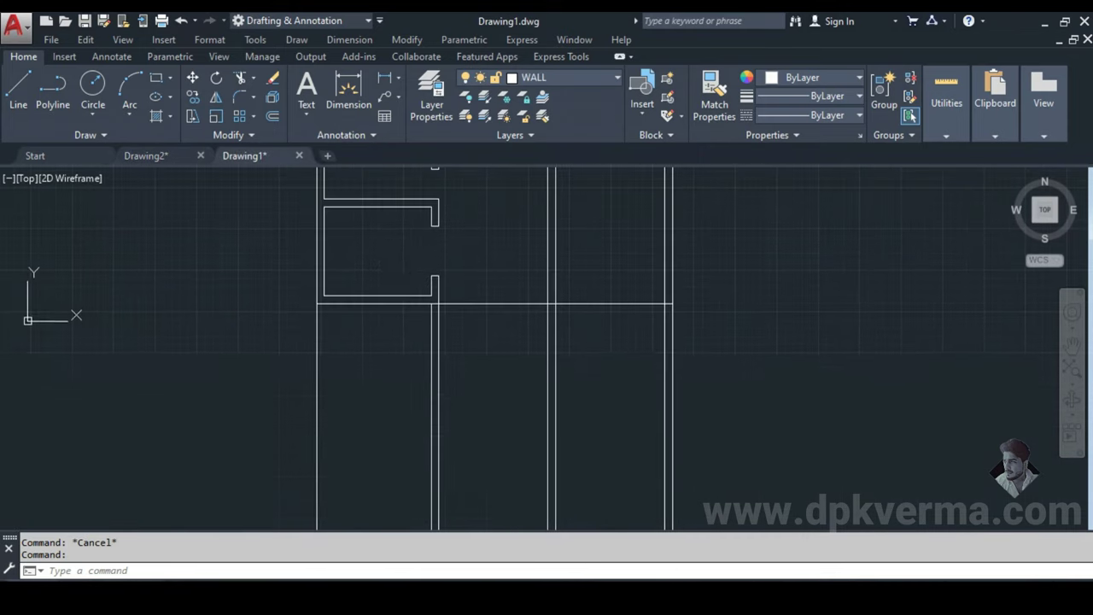
type("o")
key("Return")
type("10'")
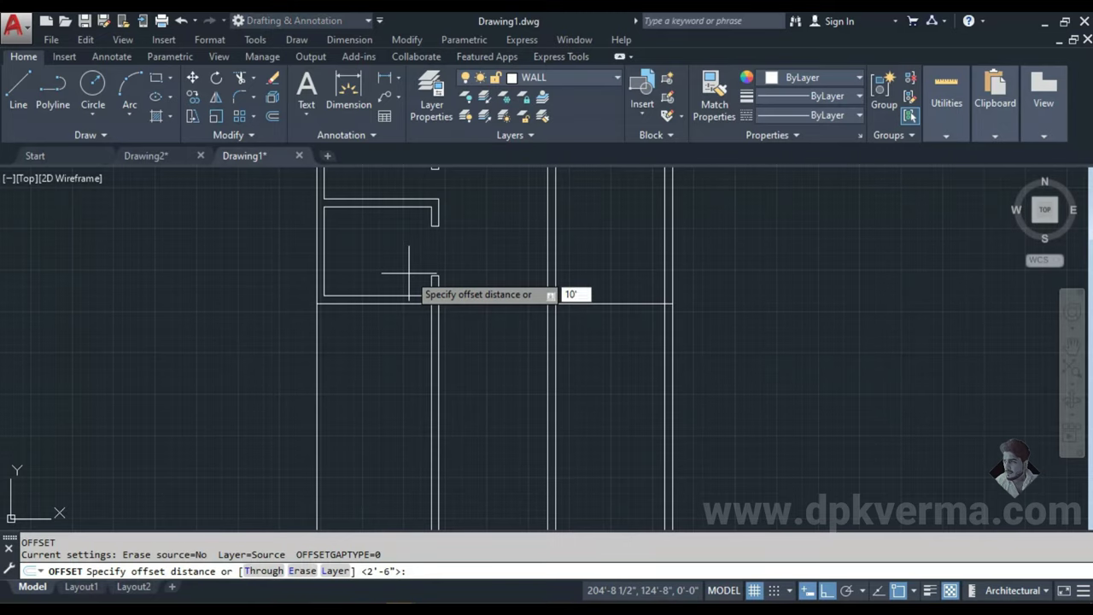
key("Return")
scroll(403, 274, "up", 3)
left_click(390, 290)
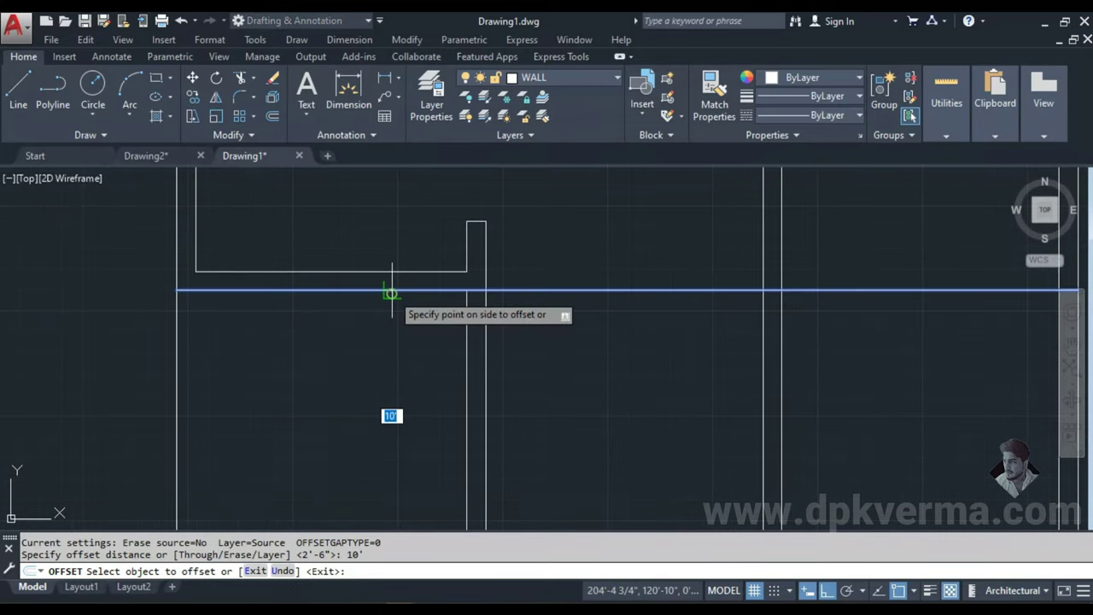
left_click(388, 431)
left_click(388, 431)
middle_click_drag(398, 427, 378, 285)
key("Escape")
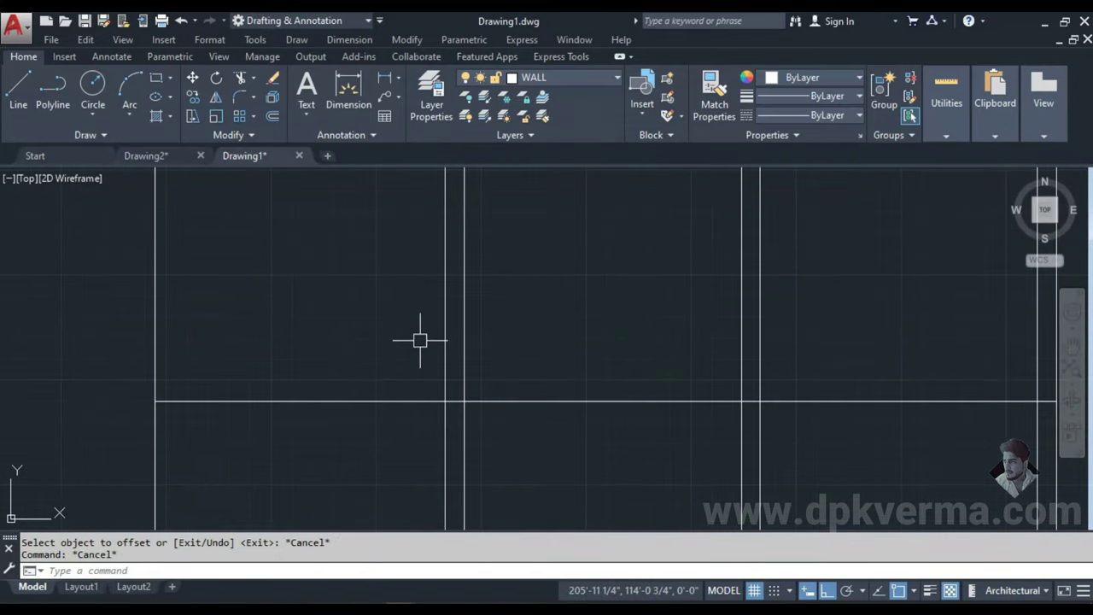
- Trim the excess wall line ends at the new room's intersections using crossing windows
type("tr")
key("Return")
middle_click_drag(456, 398, 444, 402)
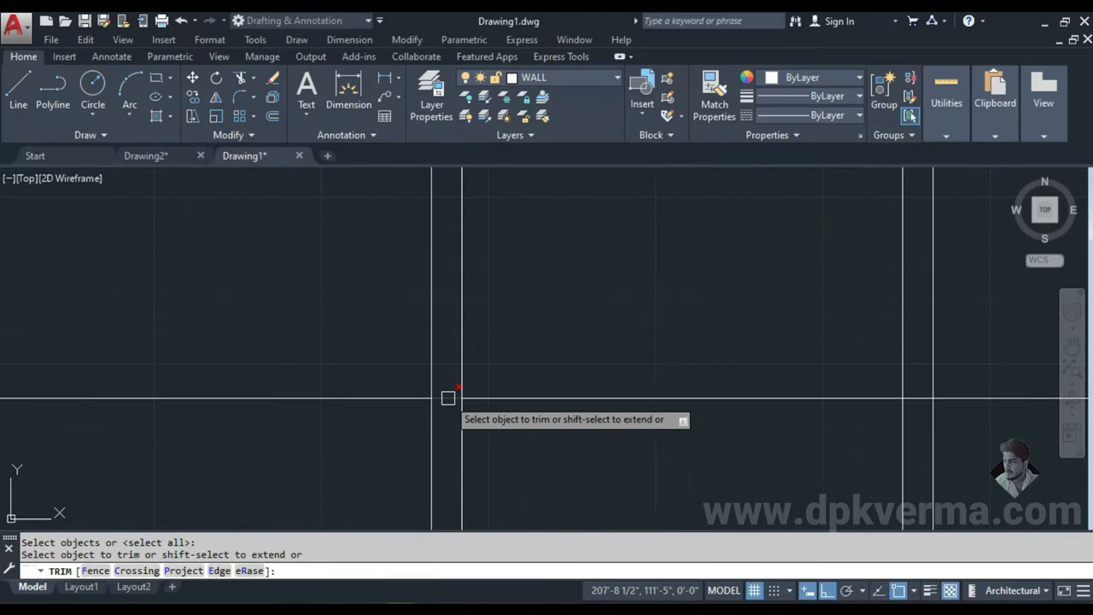
scroll(491, 435, "down", 2)
left_click(540, 484)
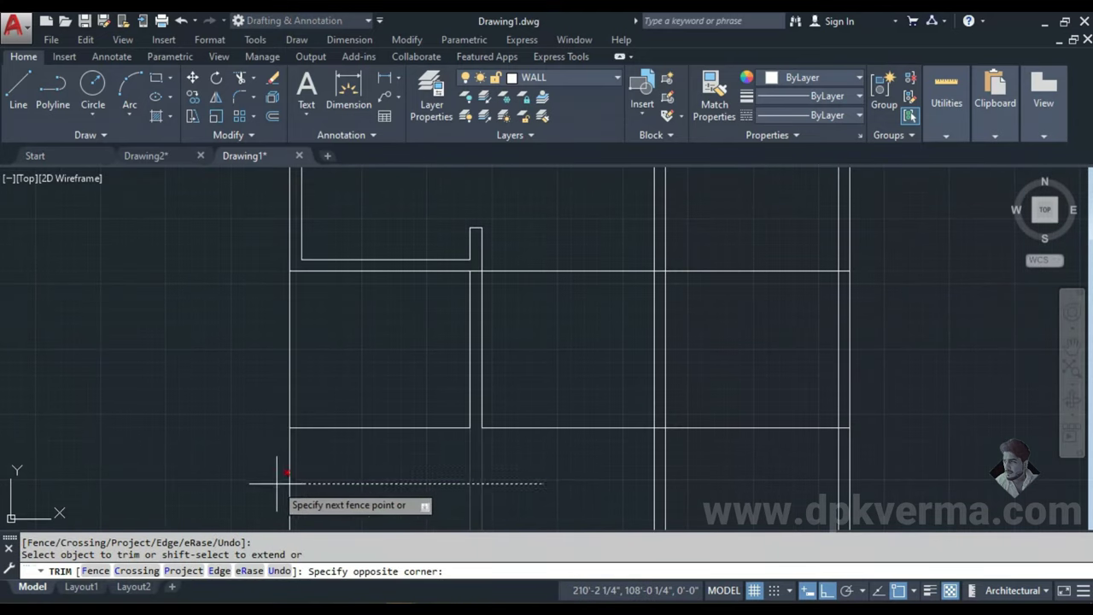
left_click(258, 484)
middle_click_drag(549, 439, 469, 393)
left_click(480, 342)
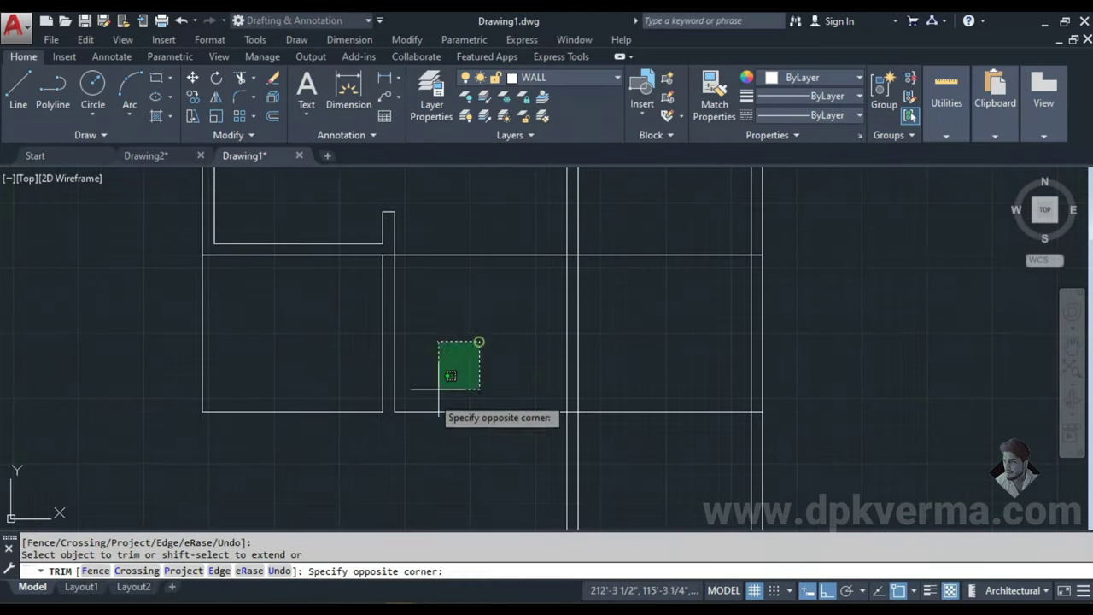
left_click(397, 441)
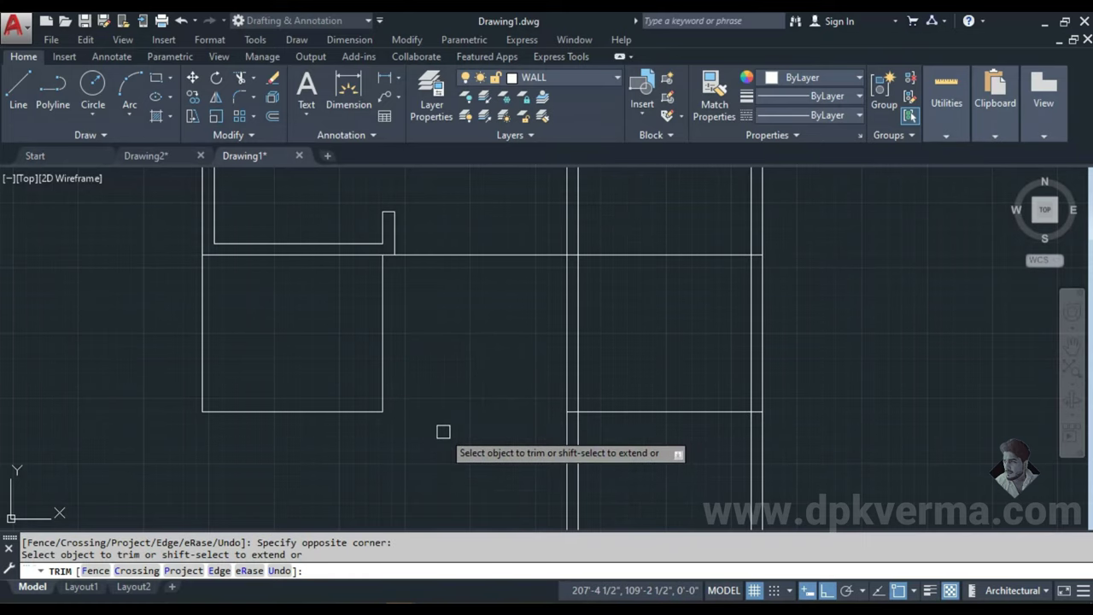
scroll(581, 456, "down", 1)
scroll(515, 456, "down", 1)
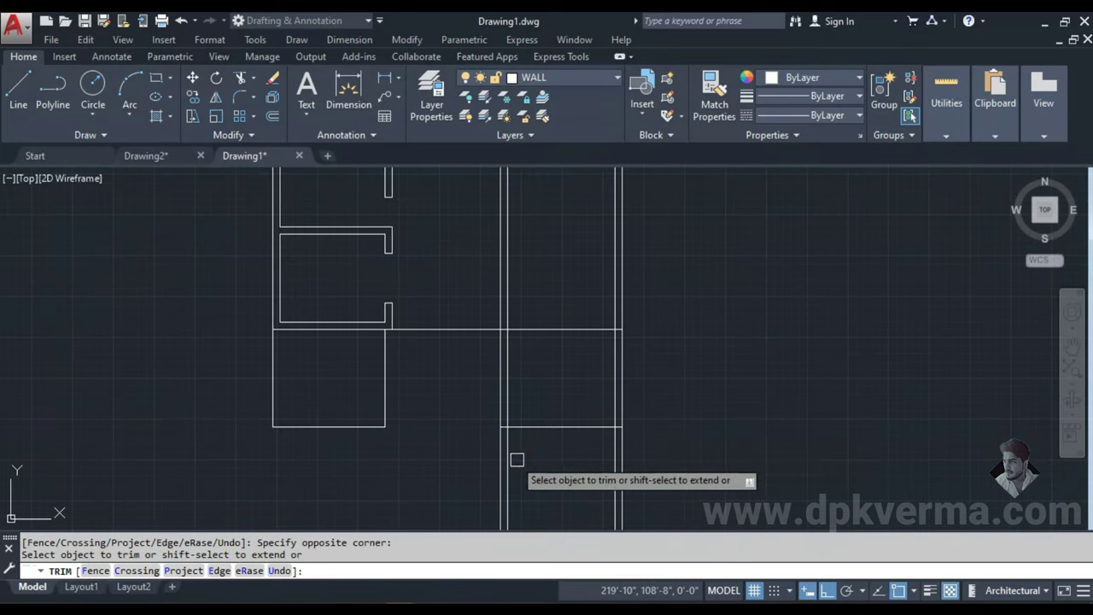
left_click(697, 376)
left_click(451, 477)
key("Escape")
- Erase the stray horizontal line and review the cleaned-up wall plan
left_click(683, 390)
left_click(457, 465)
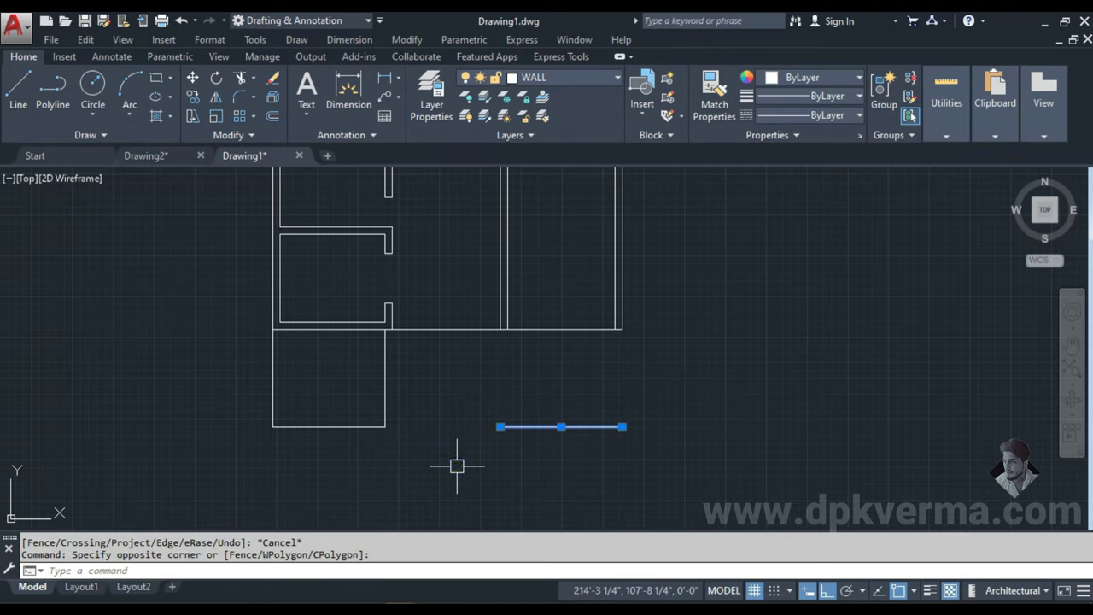
type("E")
key("Return")
scroll(405, 342, "up", 1)
scroll(364, 387, "up", 1)
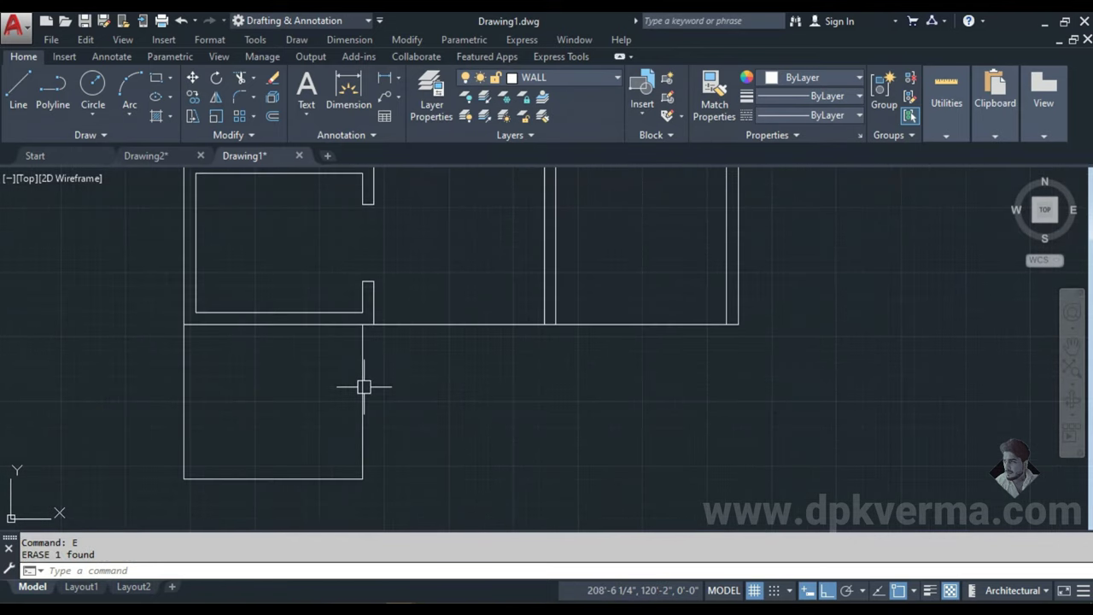
middle_click_drag(271, 422, 358, 386)
mouse_move(439, 323)
middle_mouse_down()
mouse_move(376, 410)
mouse_move(390, 381)
mouse_move(366, 383)
mouse_move(385, 439)
middle_mouse_up()
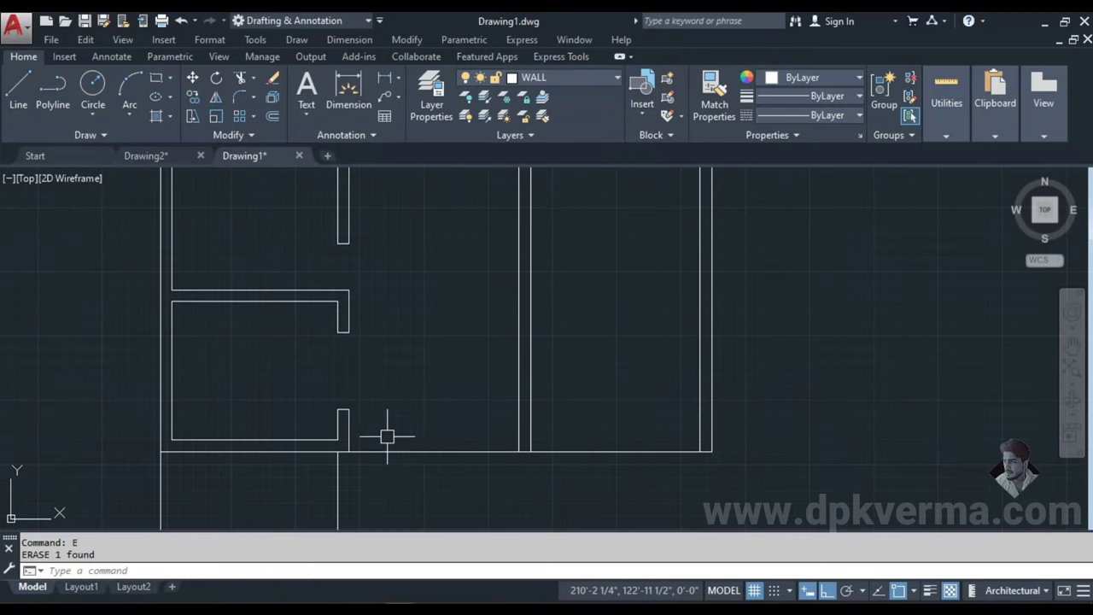
scroll(365, 468, "down", 2)
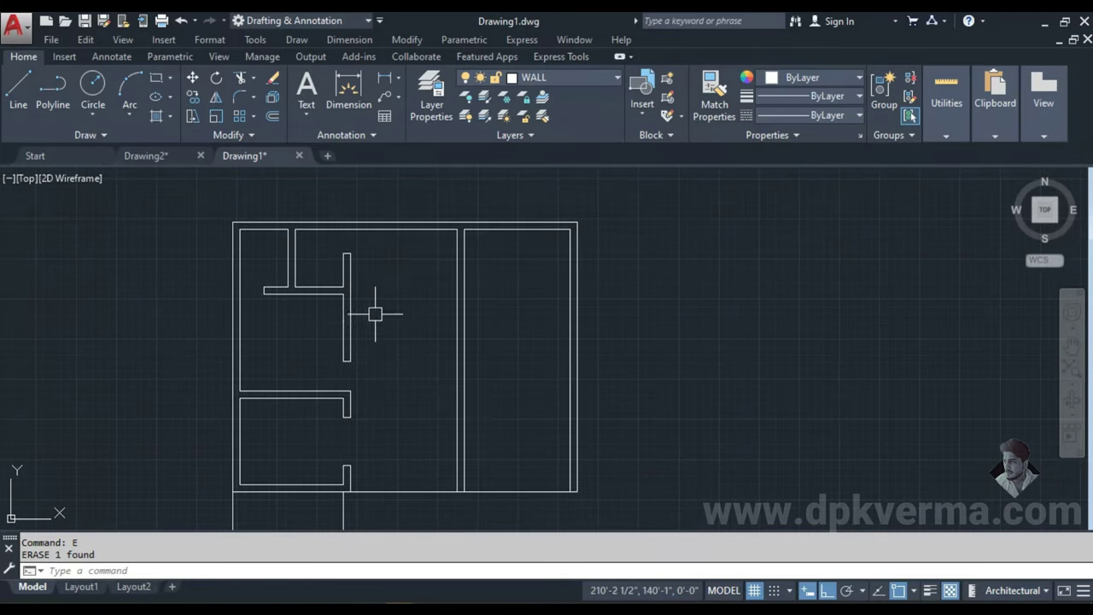
scroll(376, 313, "up", 2)
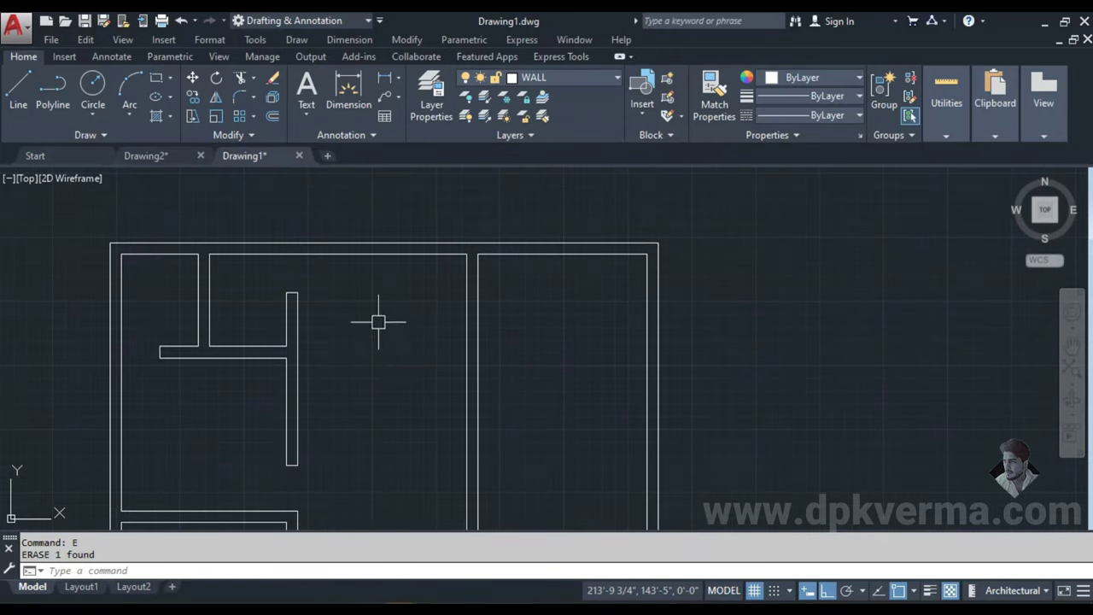
- Pan Drawing2 to view its reference plan and specification table, then return to Drawing1
scroll(519, 334, "down", 2)
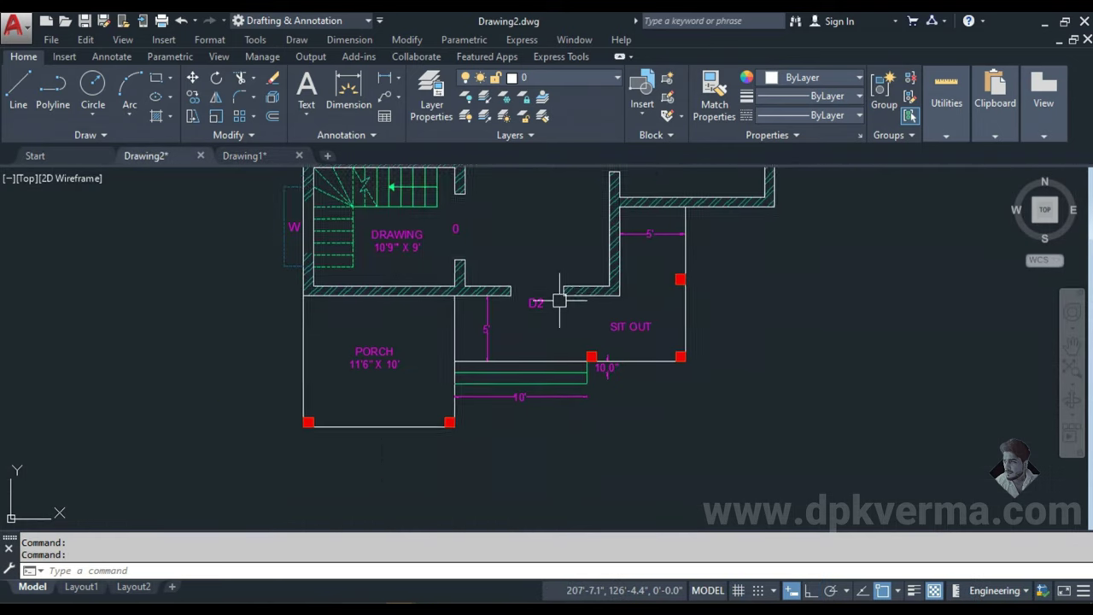
middle_click_drag(561, 298, 547, 512)
middle_click_drag(483, 304, 480, 422)
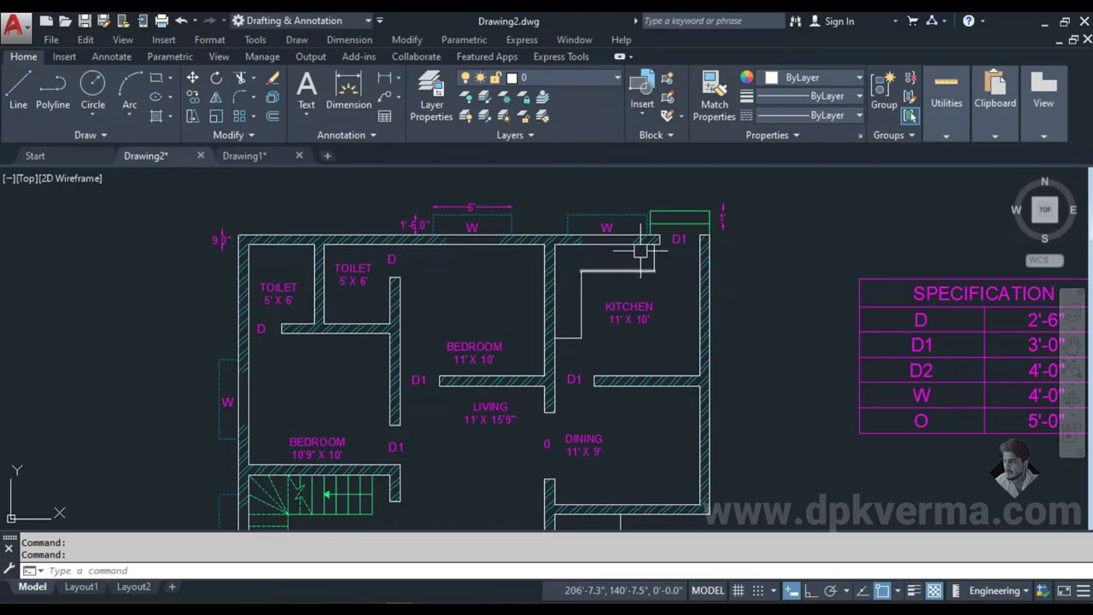
middle_click_drag(575, 379, 556, 350)
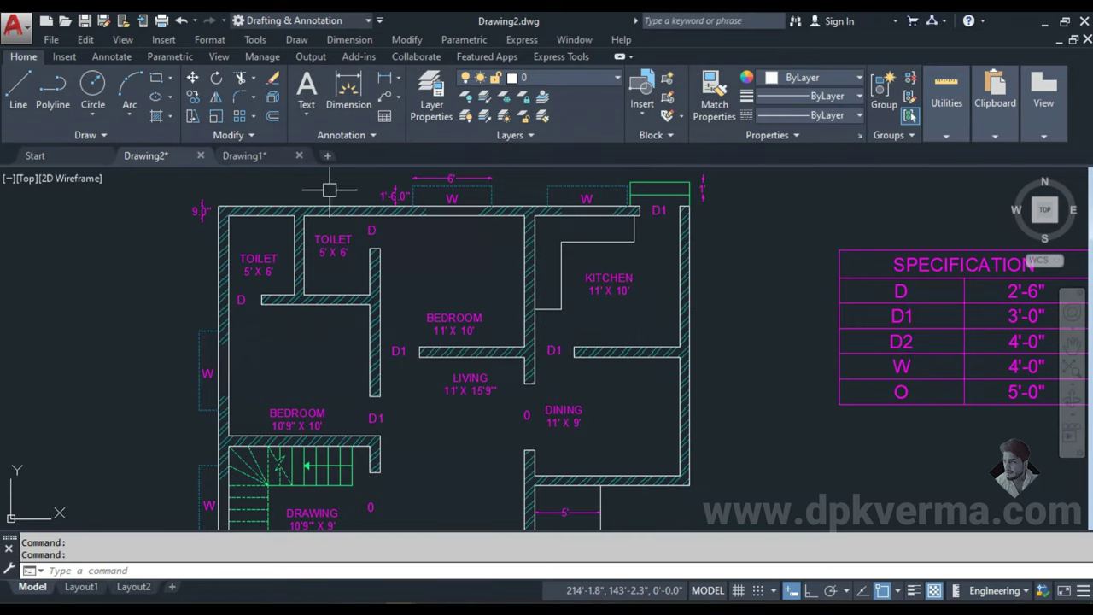
left_click(255, 157)
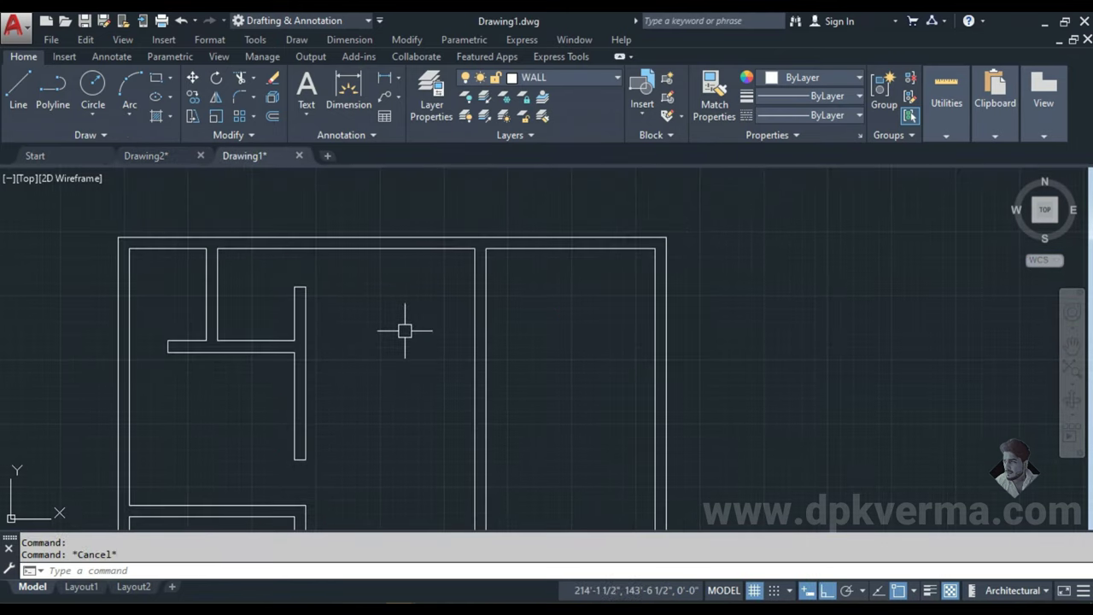
- Offset the middle and right rooms' top wall lines 10' downward
type("o")
key("Return")
type("10'")
key("Return")
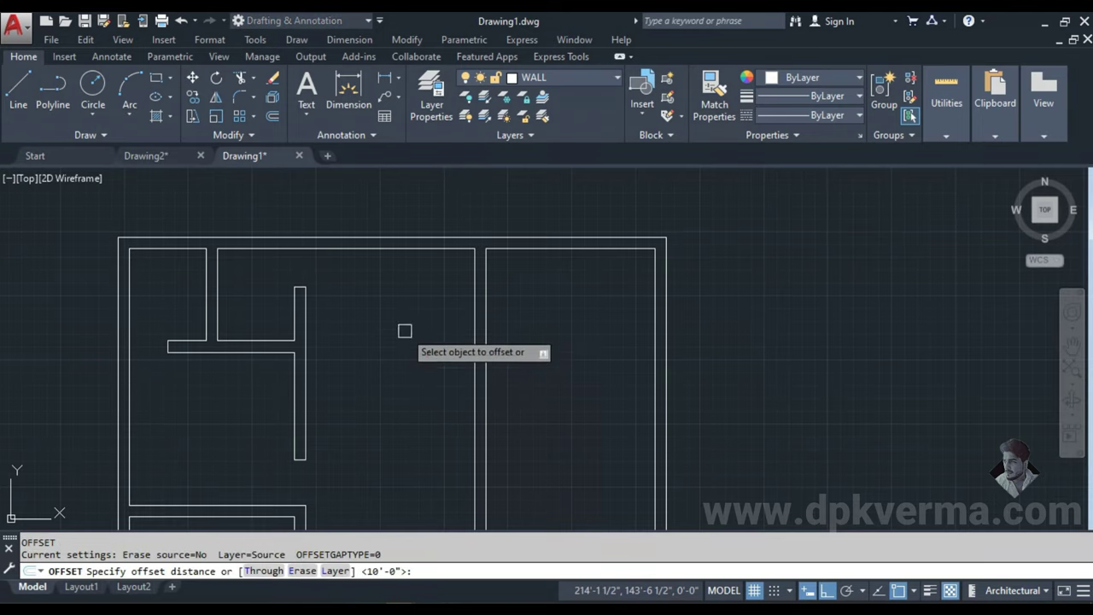
left_click(405, 250)
left_click(416, 401)
key("Escape")
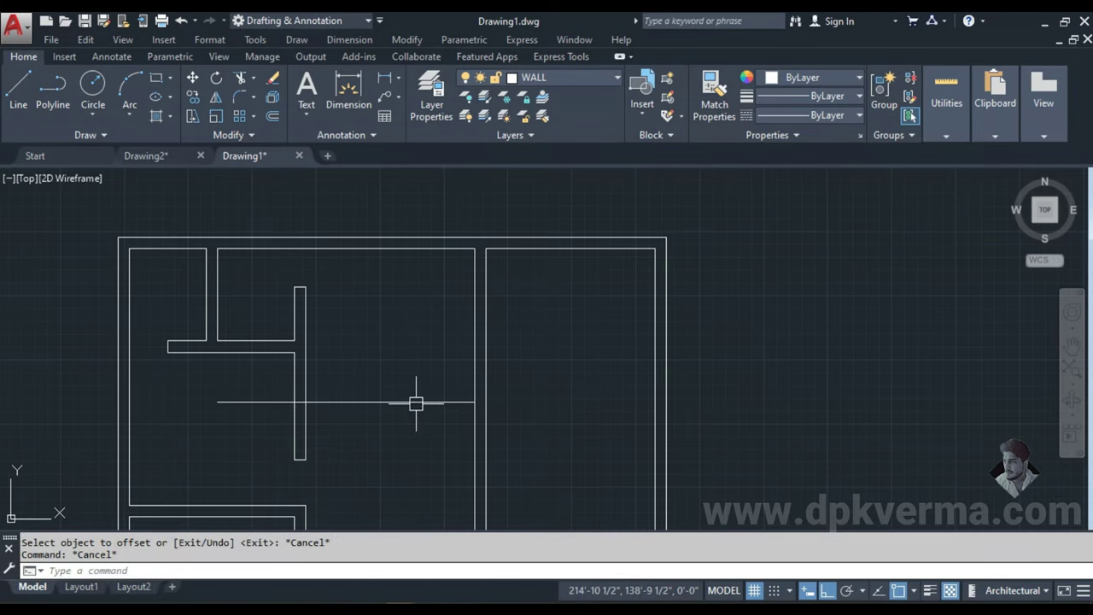
type("TR")
key("Return")
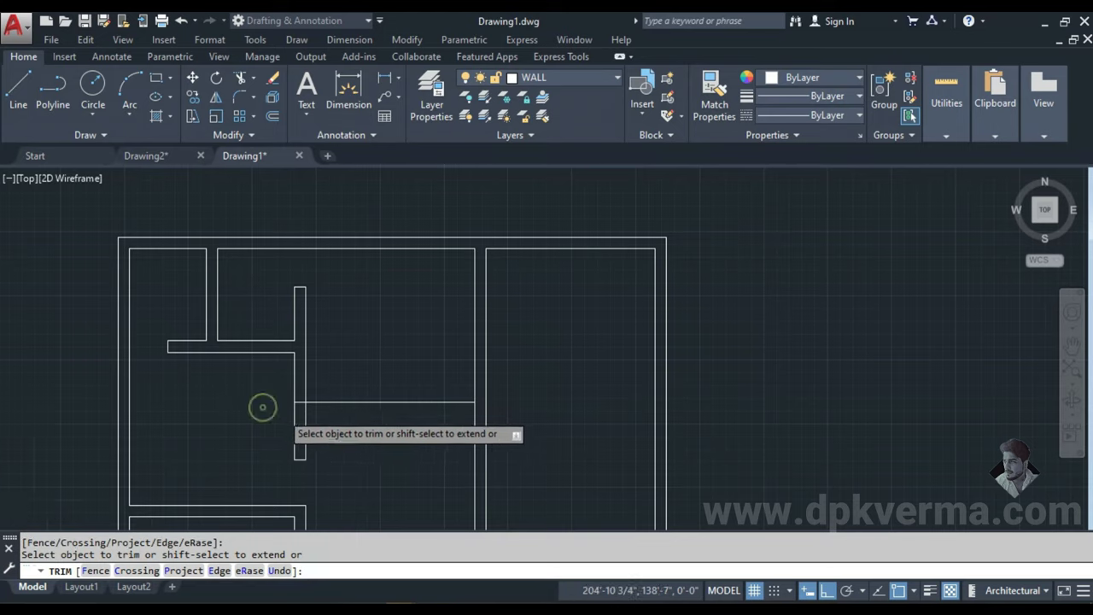
scroll(286, 408, "up", 5)
scroll(491, 418, "down", 5)
key("Escape")
type("O")
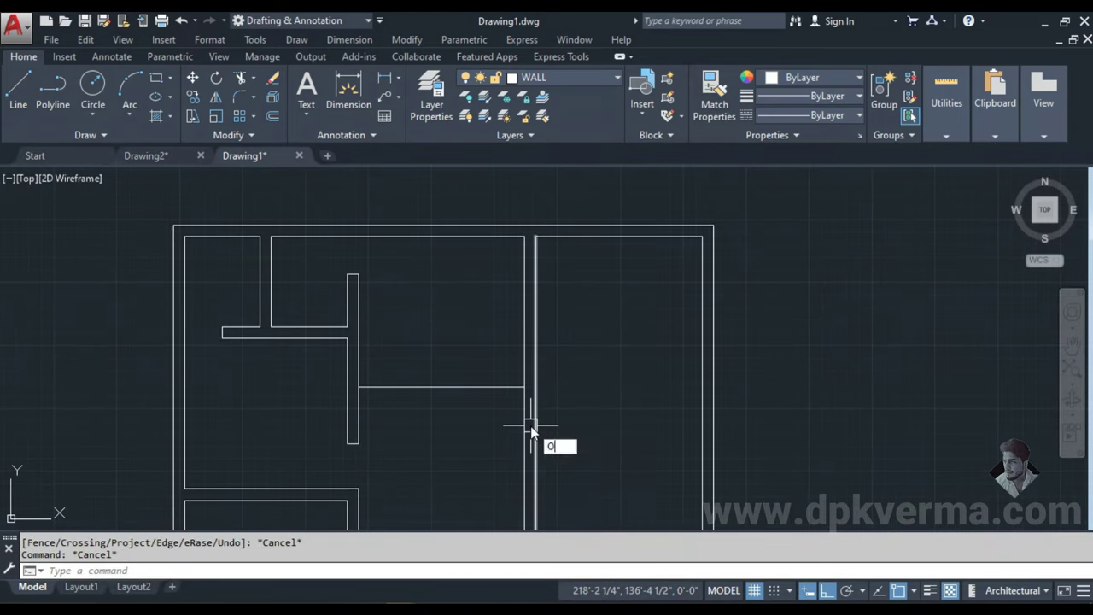
key("Return")
- Offset both new wall lines 9" downward to make the wall double-line
key("Return")
left_click(598, 237)
left_click(598, 316)
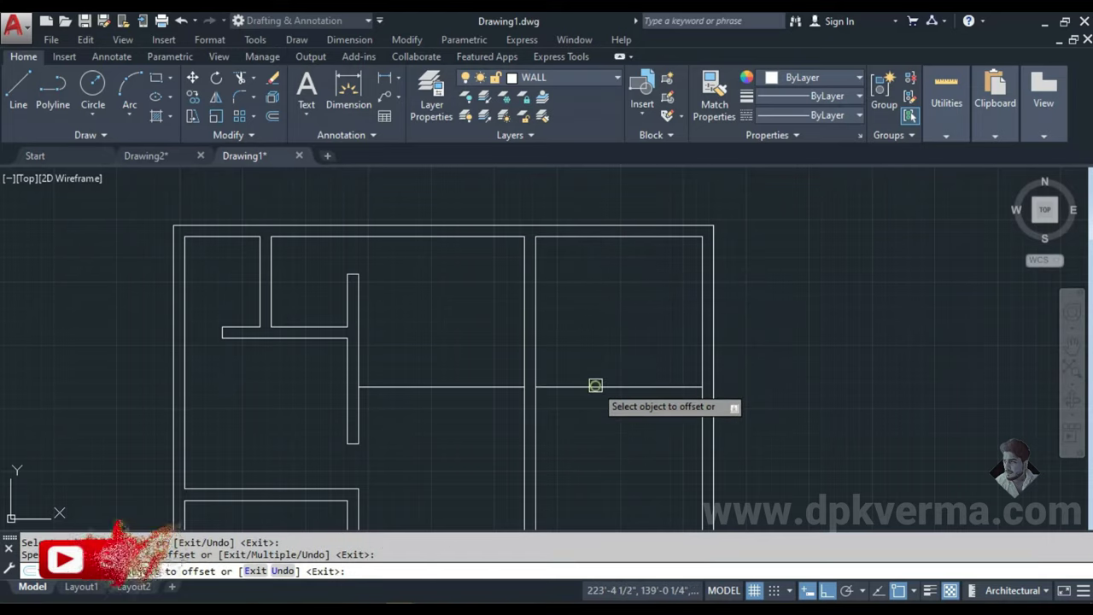
key("Escape")
type("o")
key("Return")
type("9")
key("Return")
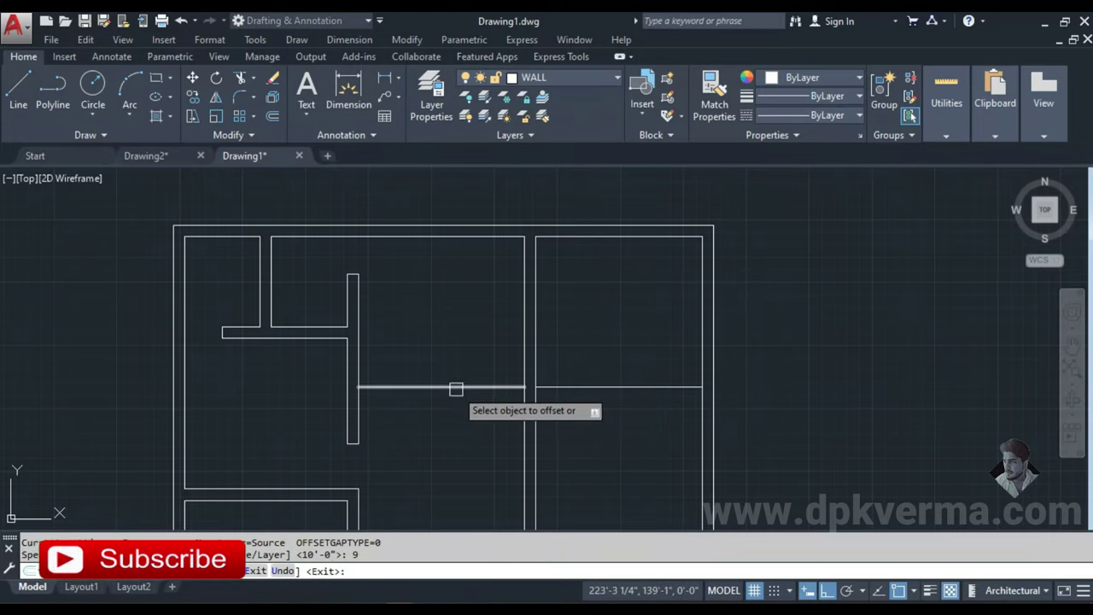
left_click(456, 389)
left_click(447, 432)
left_click(584, 390)
left_click(576, 432)
scroll(341, 385, "up", 2)
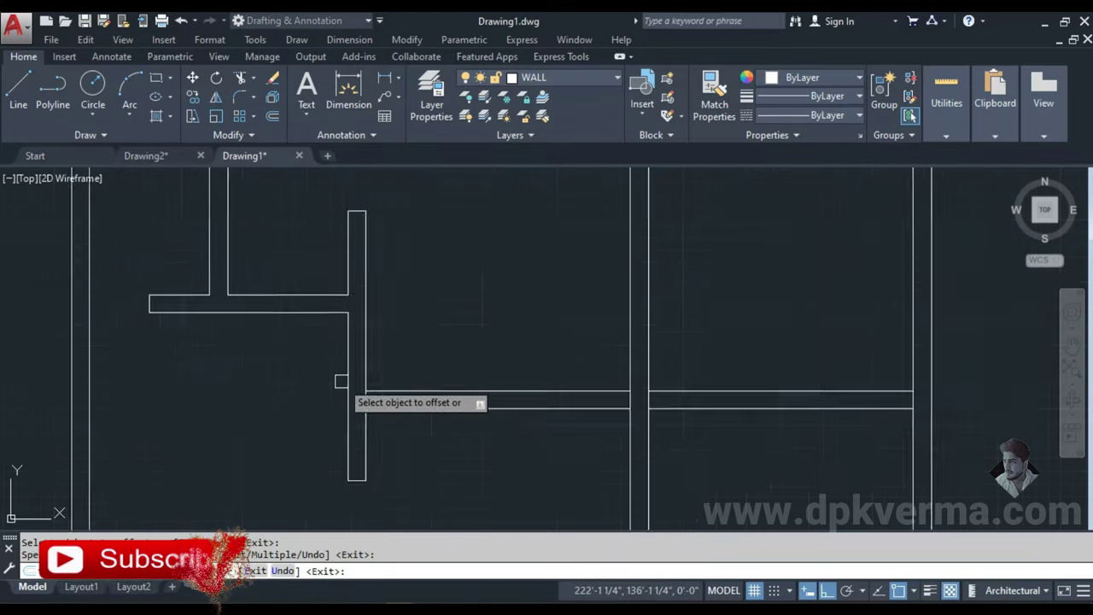
scroll(341, 381, "up", 2)
key("Escape")
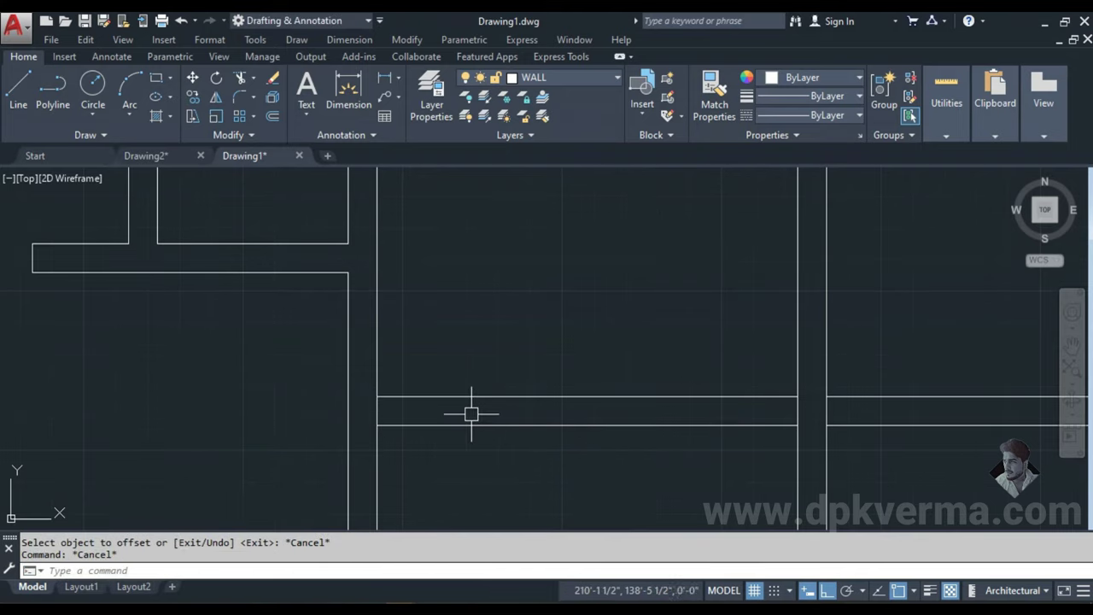
type("L")
- Draw a 3' line along the wall from the left corner, then a 9" closing segment
key("Return")
left_click(377, 401)
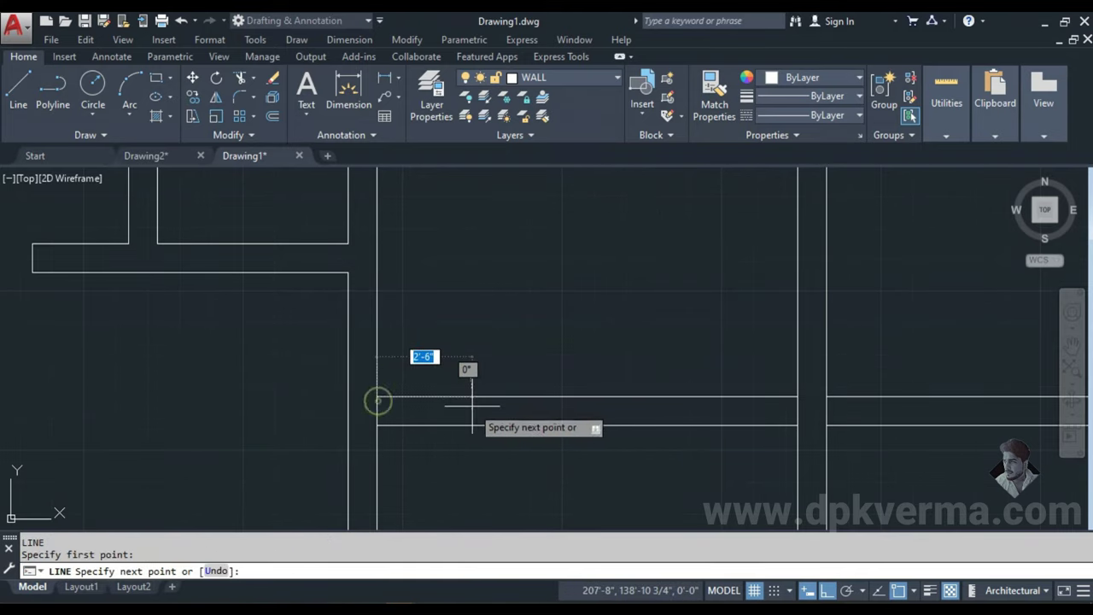
type("3'")
key("Return")
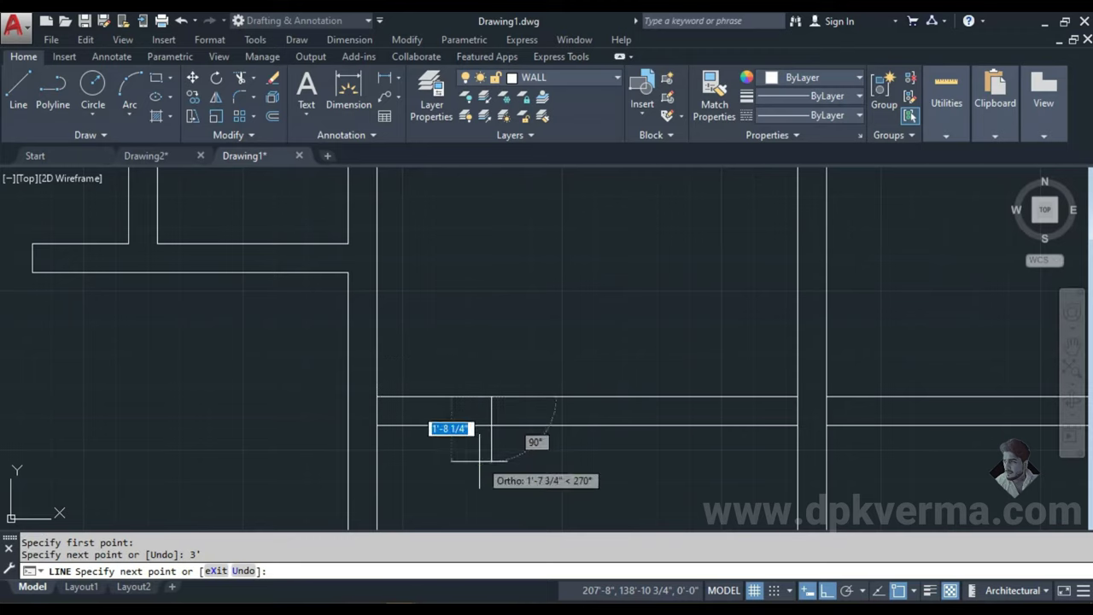
type("9")
key("Return")
key("Escape")
- Trim the lower wall line back and erase the leftover short wall piece
key("Return")
key("Return")
left_click(464, 349)
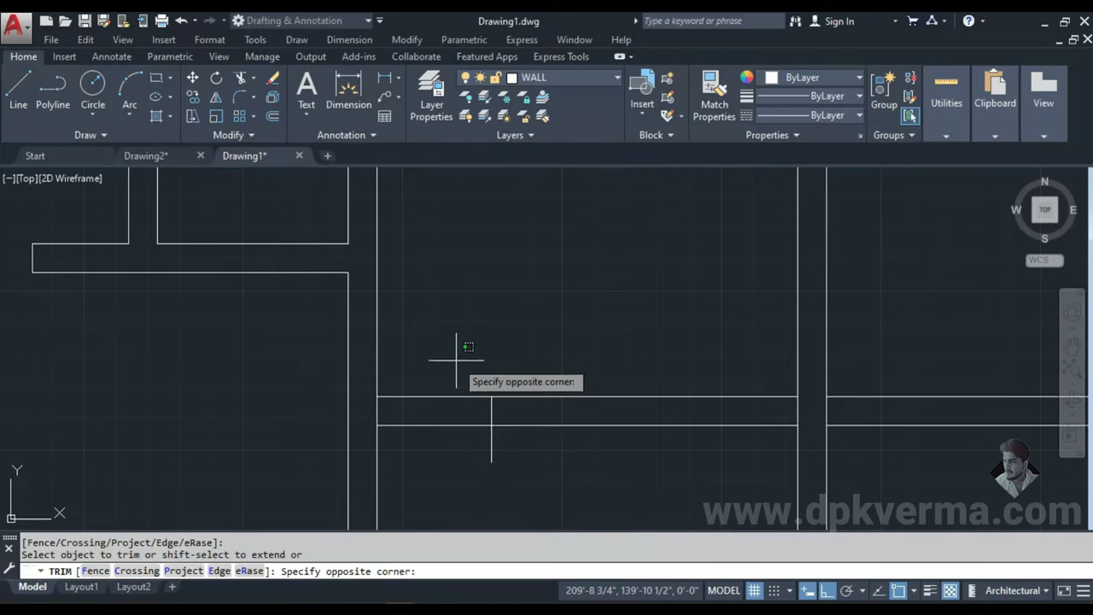
left_click(435, 456)
left_click(516, 463)
left_click(516, 462)
key("Escape")
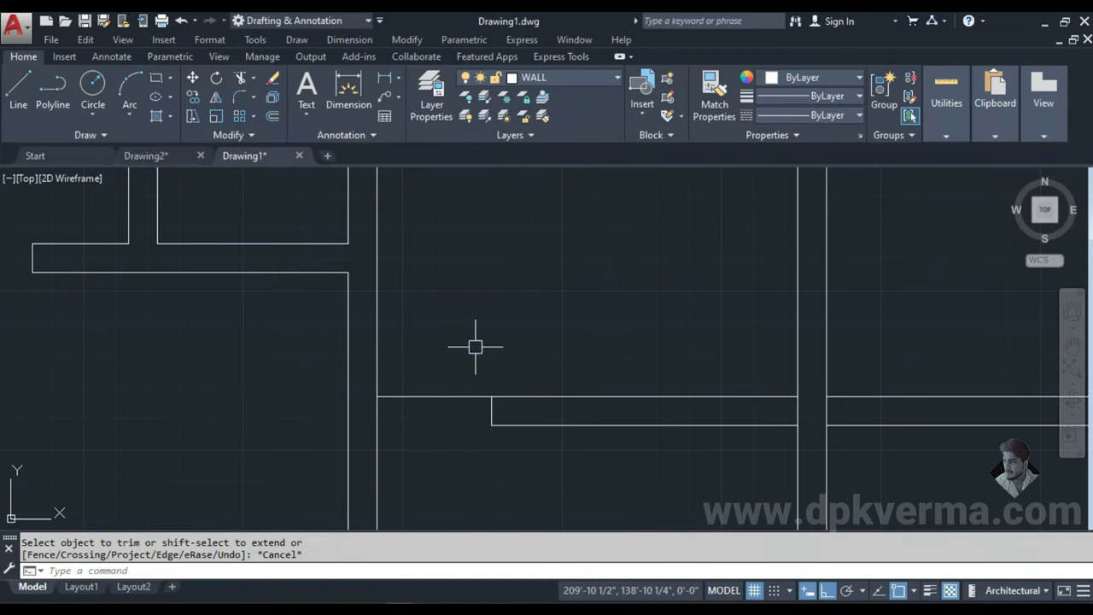
left_click(447, 355)
left_click(430, 439)
type("e")
key("Return")
- Draw a 3' guide line from the partition wall corner across the wall for the doorway
mouse_move(871, 416)
middle_mouse_down()
mouse_move(691, 405)
mouse_move(603, 433)
middle_mouse_up()
key("Escape")
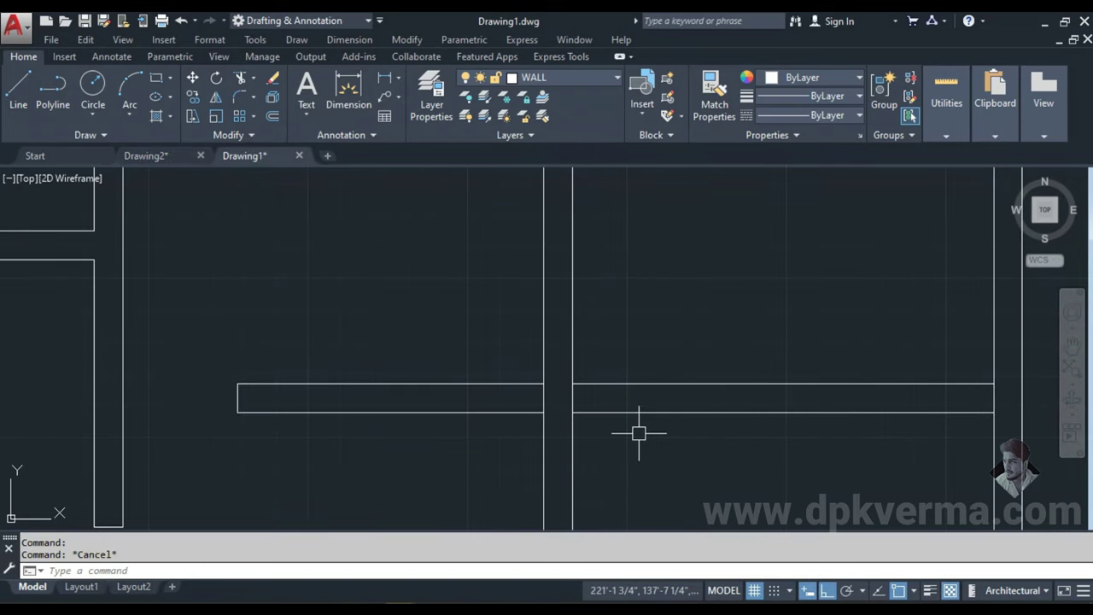
key("Return")
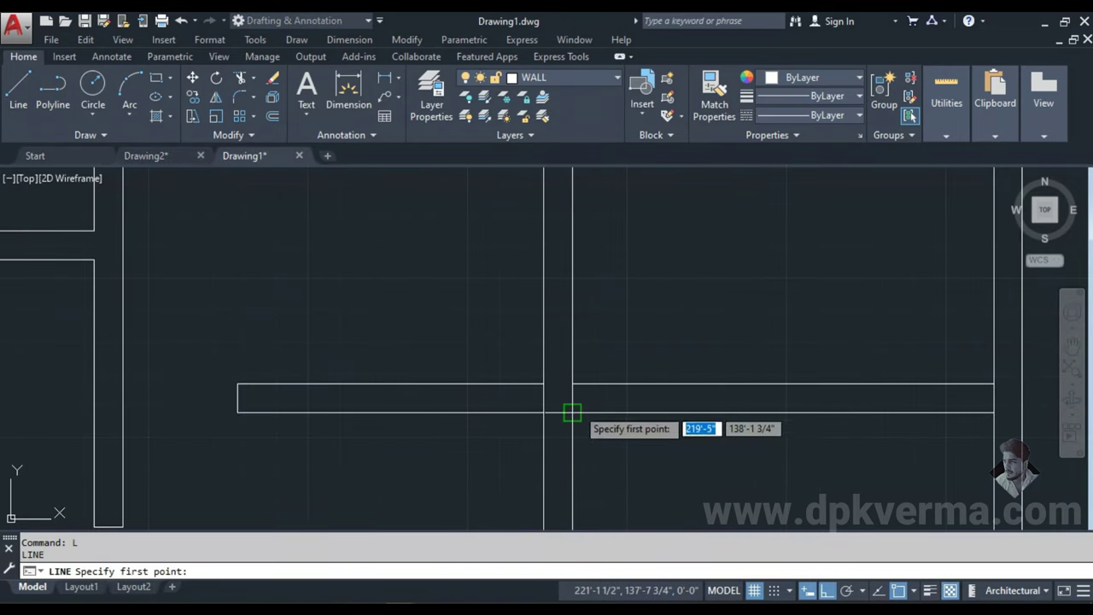
left_click(567, 414)
type("3")
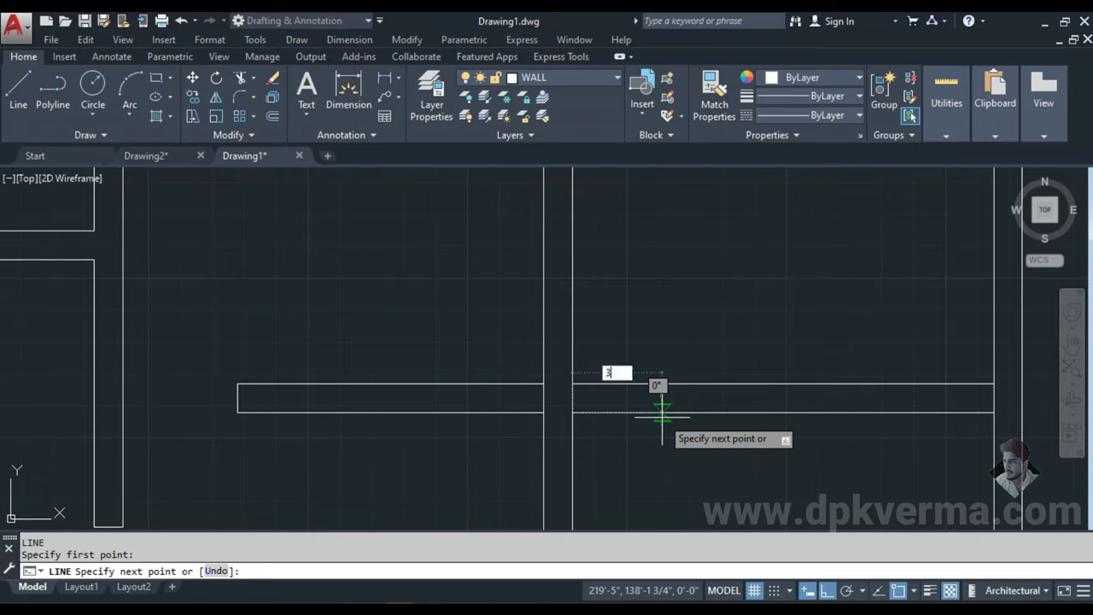
key("Return")
left_click(675, 342)
key("Escape")
type("TR")
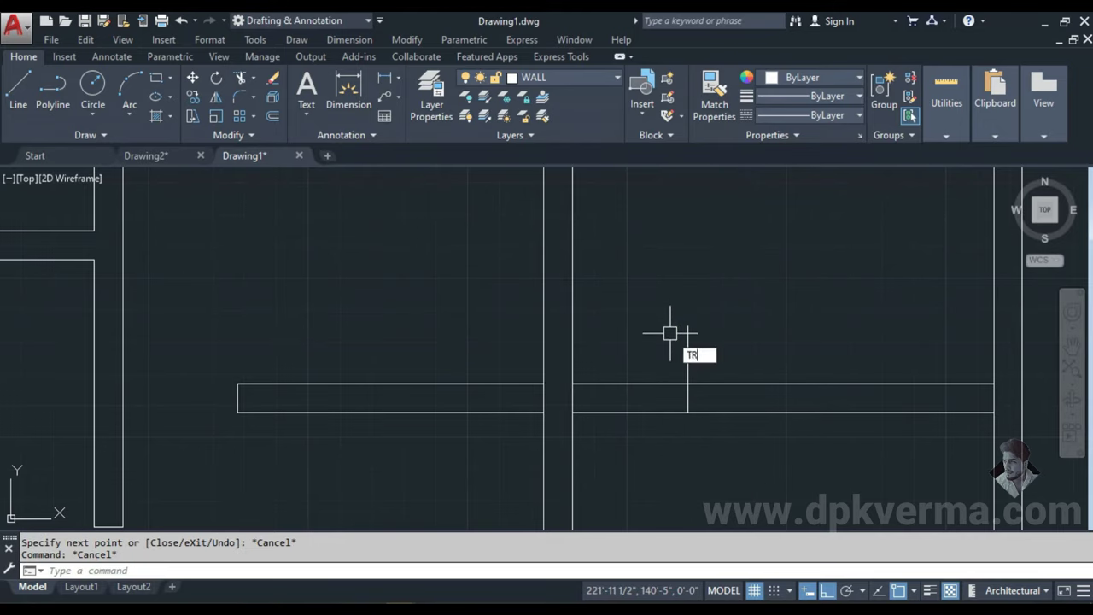
- Trim the partition wall inside the 3' doorway with a crossing window and erase the leftover piece
key("Return")
type("c")
key("Return")
left_click(646, 322)
left_click(617, 464)
key("Escape")
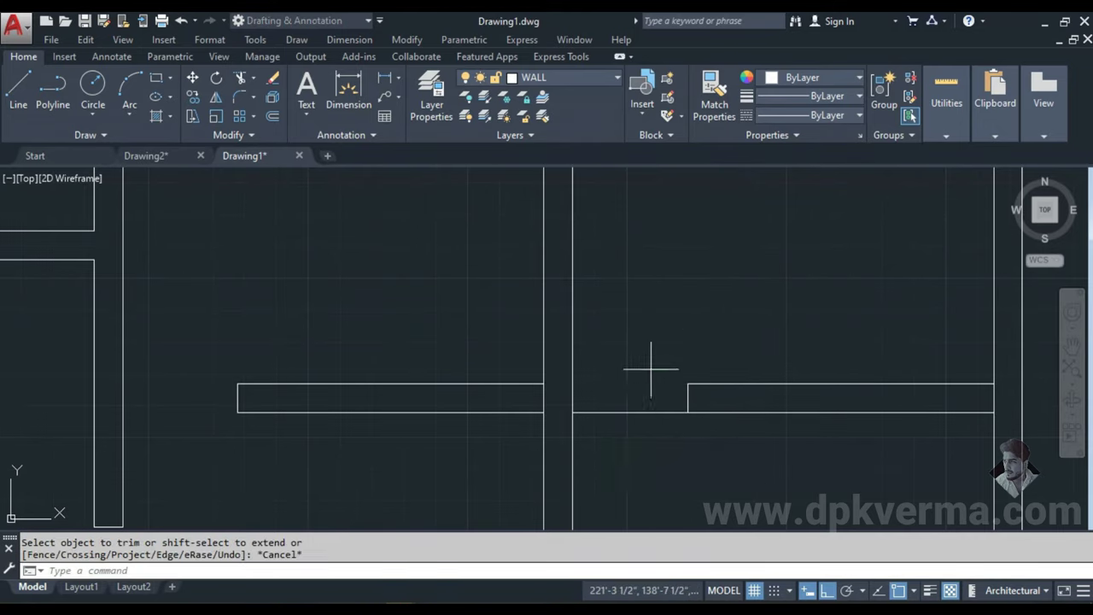
left_click(639, 412)
left_click(625, 470)
type("e")
key("Return")
scroll(706, 402, "down", 2)
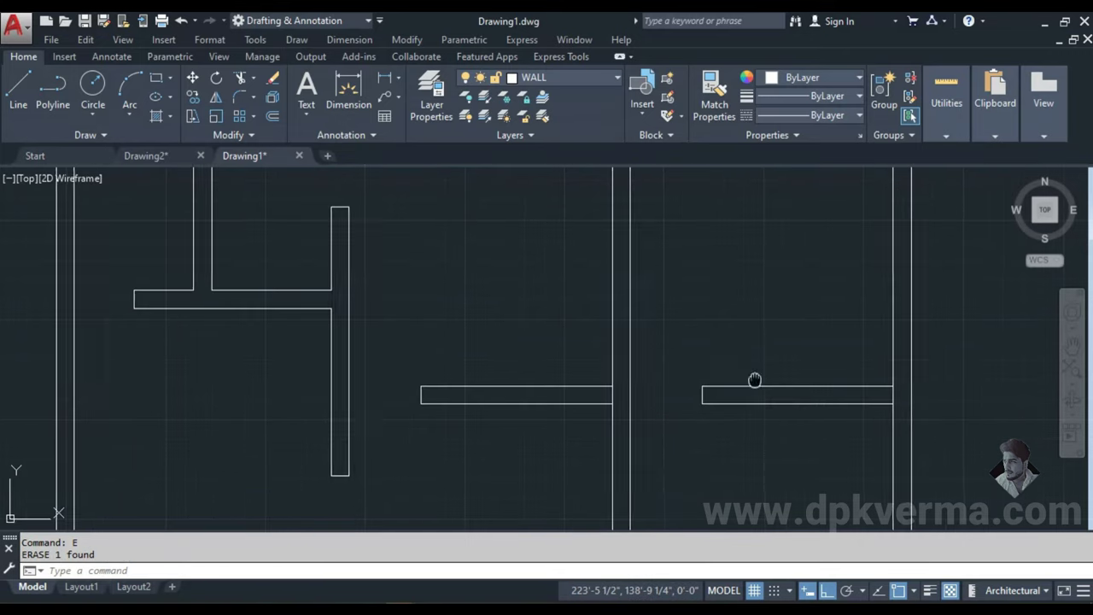
scroll(666, 425, "down", 1)
key("Escape")
- Try trimming and extending the partition wall lines, then cancel both commands
key("Return")
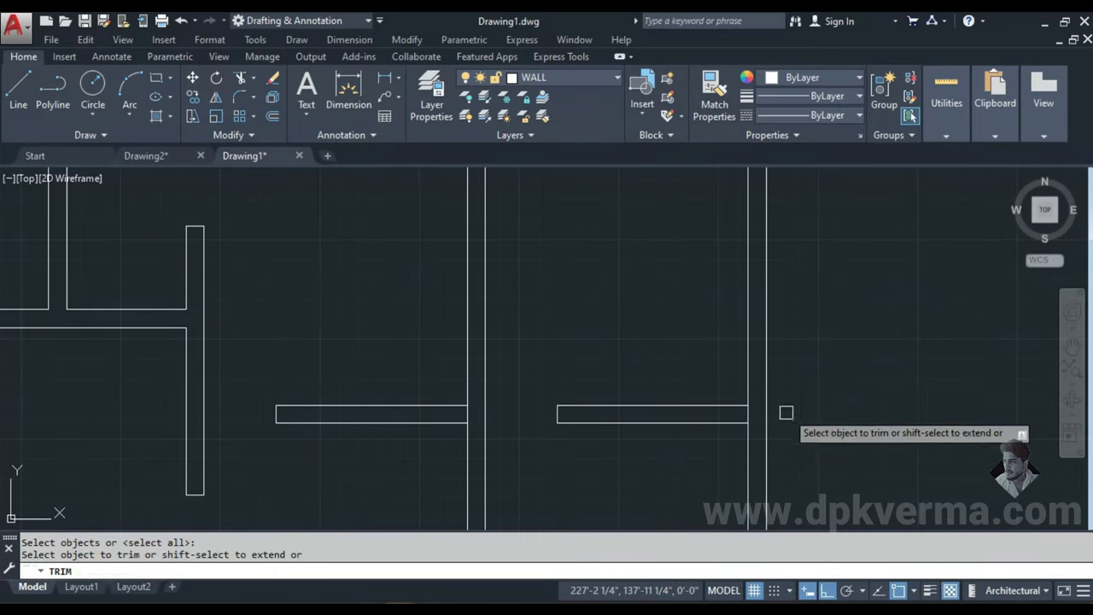
scroll(735, 410, "up", 3)
scroll(703, 424, "down", 5)
scroll(675, 325, "up", 3)
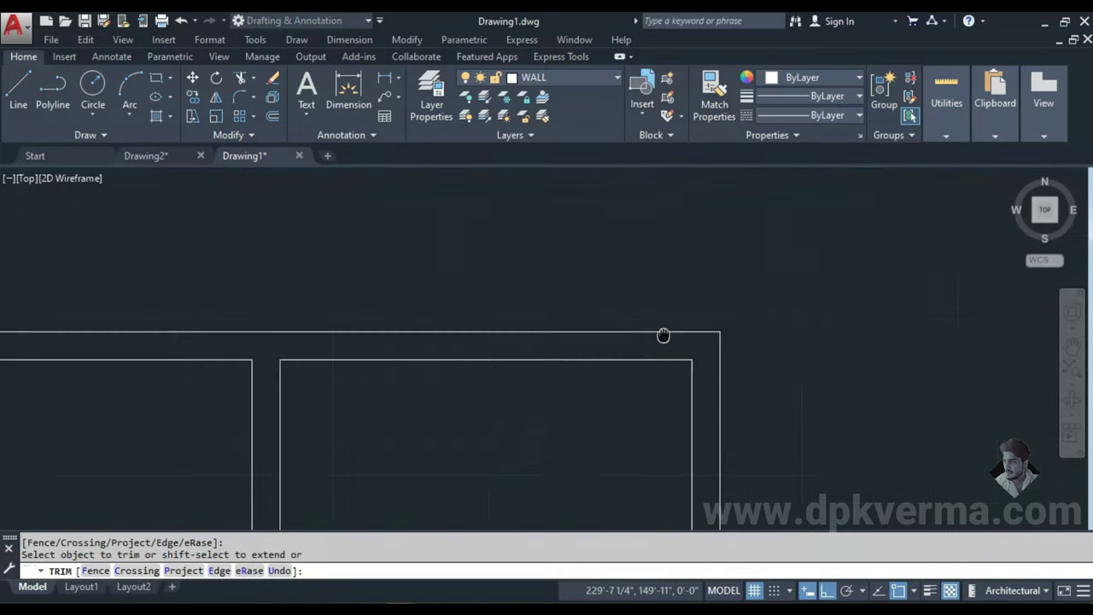
scroll(684, 385, "down", 1)
key("Escape")
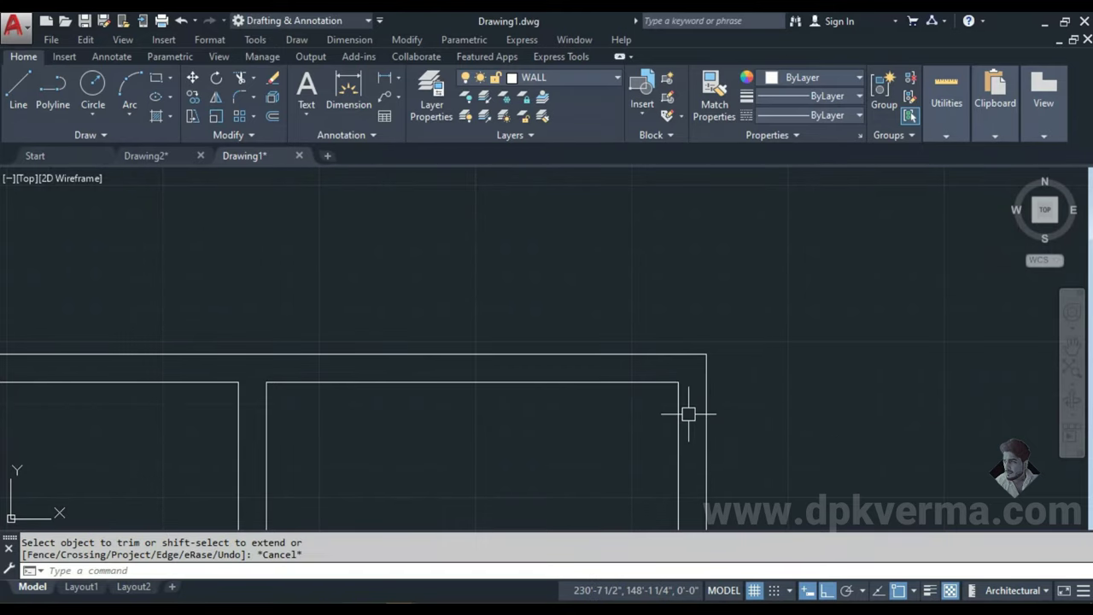
type("EX")
key("Return")
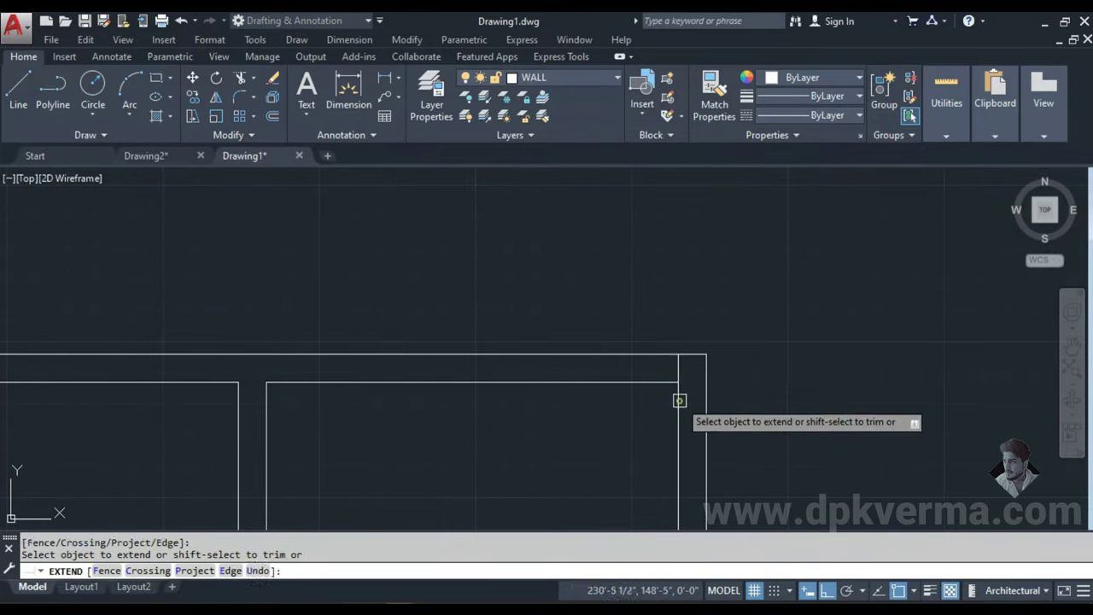
key("Escape")
- Draw a 3' guide line left from the top wall's inner corner and up through the wall
type("L")
key("Return")
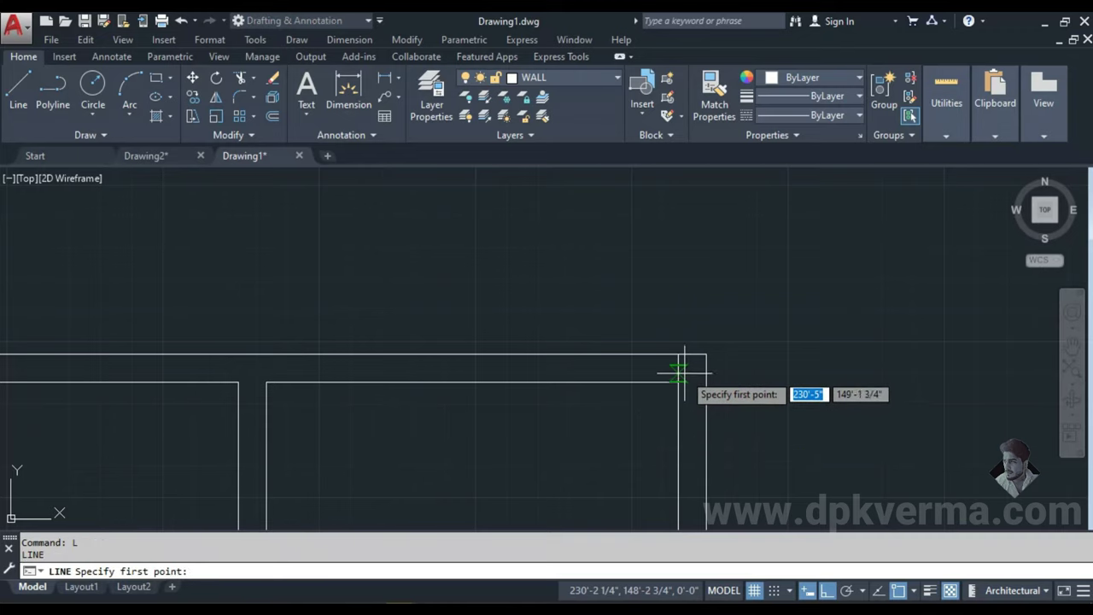
left_click(678, 383)
type("3")
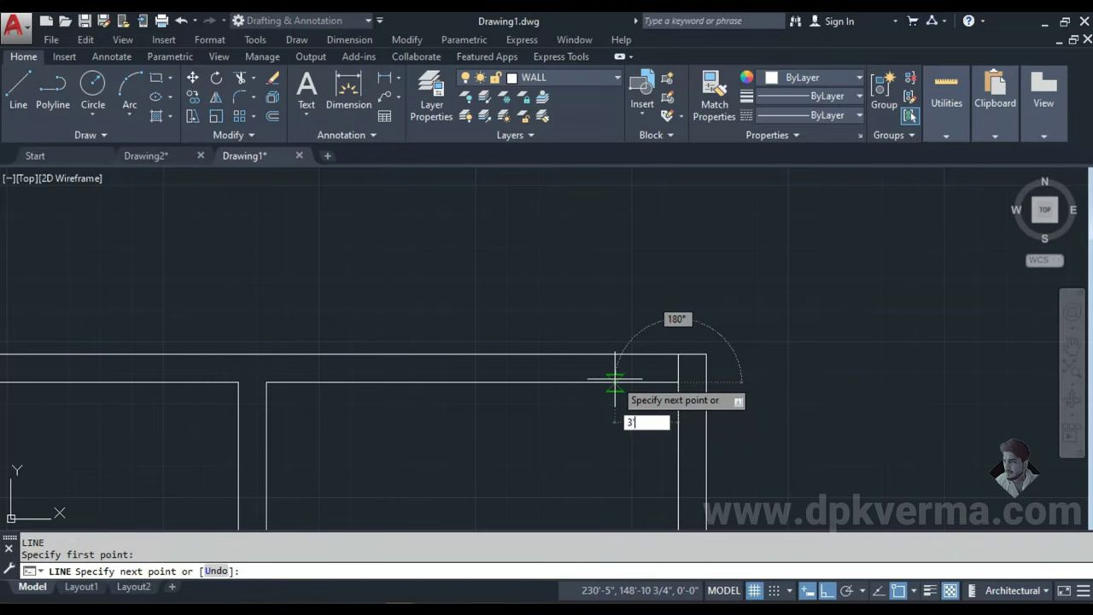
type("'")
key("Return")
left_click(596, 308)
key("Escape")
type("TR")
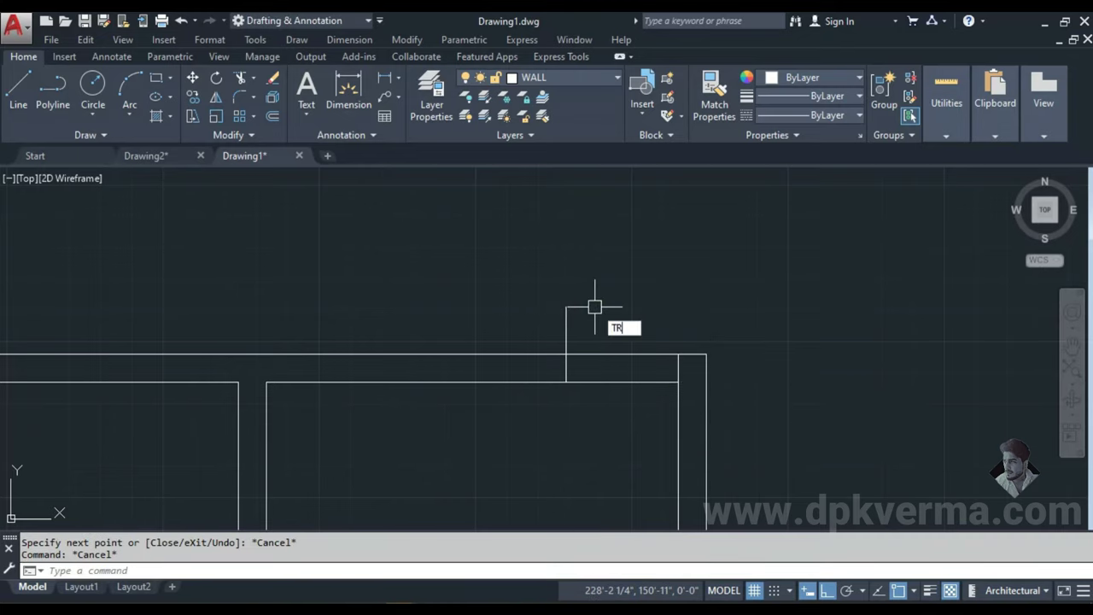
- Trim the top outer wall inside the 3' doorway and erase the leftover segment
key("Return")
left_click(564, 317)
left_click(638, 318)
left_click(609, 430)
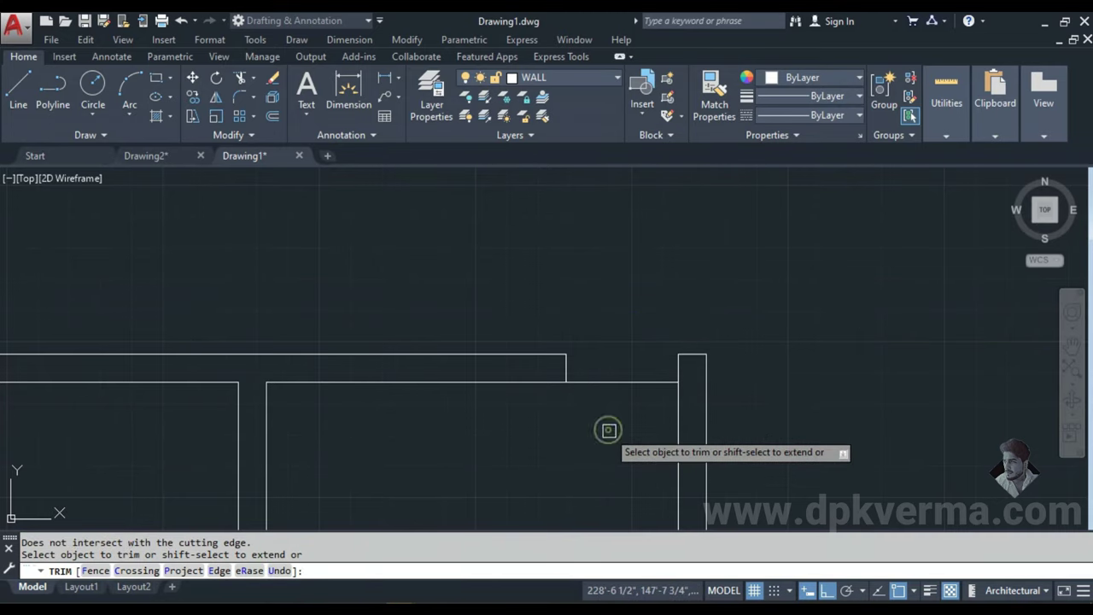
key("Escape")
left_click(642, 324)
left_click(609, 466)
type("e")
key("Return")
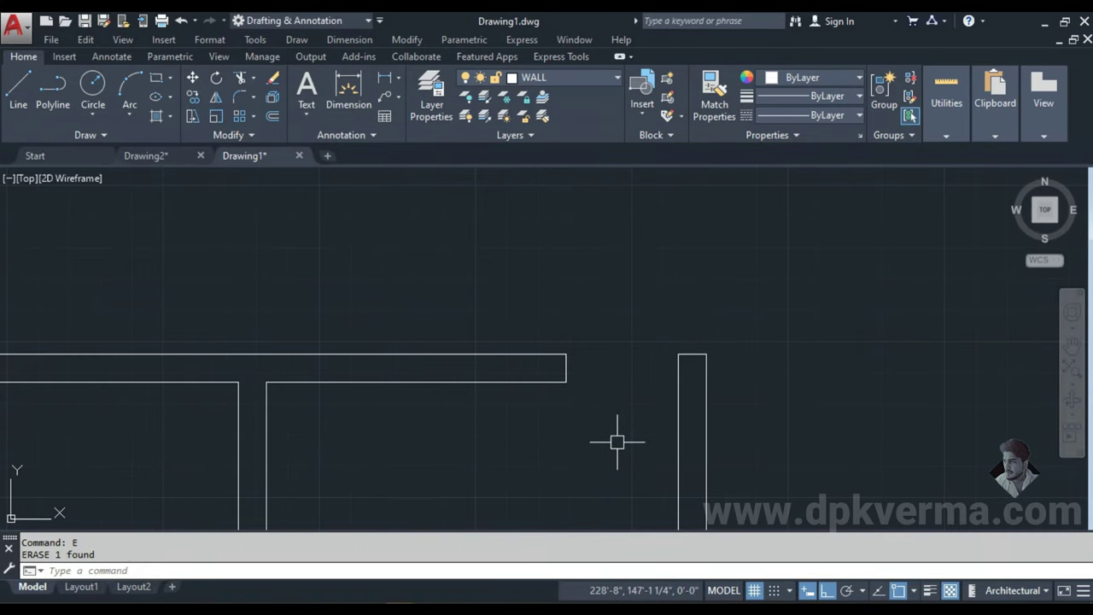
- Review the top walls, compare with Drawing2's kitchen and dining area, then return to Drawing1
scroll(617, 441, "down", 2)
middle_click_drag(618, 442, 651, 297)
mouse_move(602, 426)
middle_mouse_down()
mouse_move(490, 432)
mouse_move(504, 392)
mouse_move(454, 373)
middle_mouse_up()
key("Return")
scroll(449, 396, "up", 3)
scroll(664, 427, "down", 3)
middle_click_drag(663, 427, 662, 358)
key("Escape")
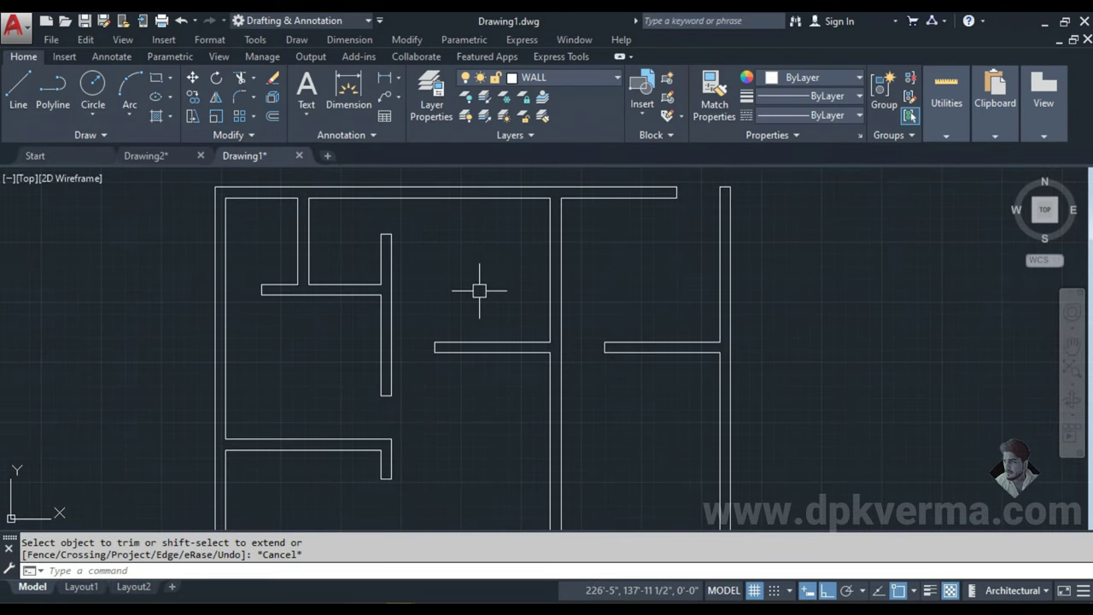
middle_click_drag(604, 393, 594, 334)
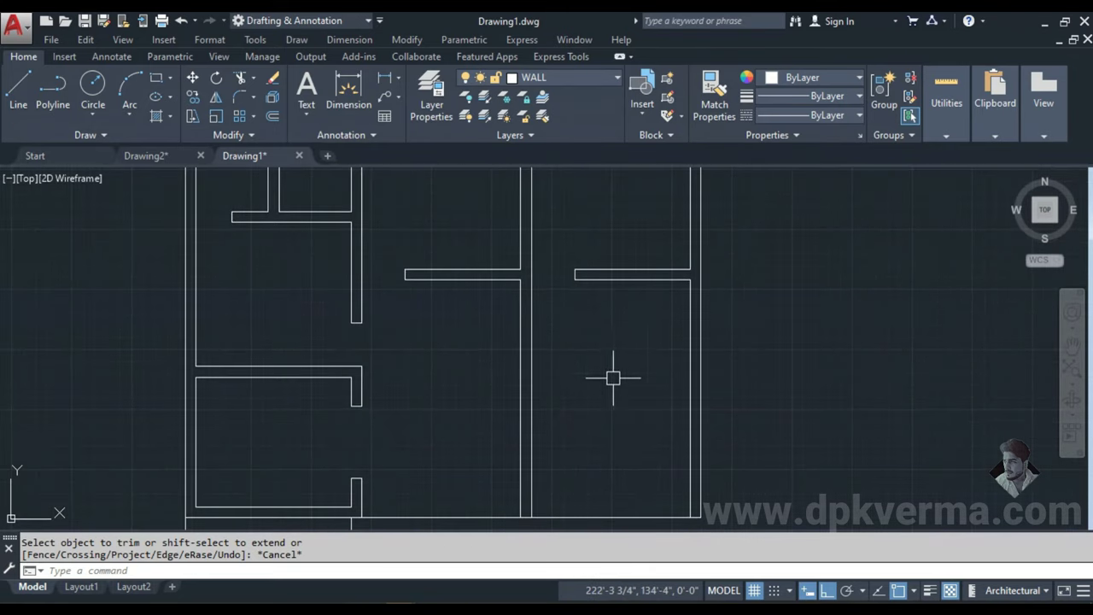
left_click(175, 157)
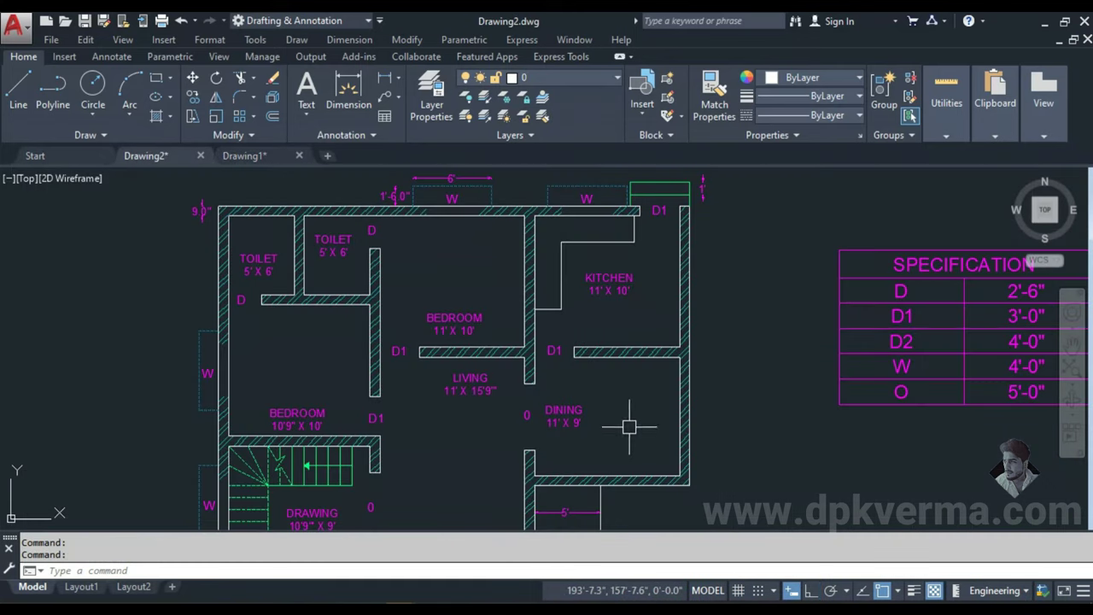
middle_click_drag(629, 430, 571, 398)
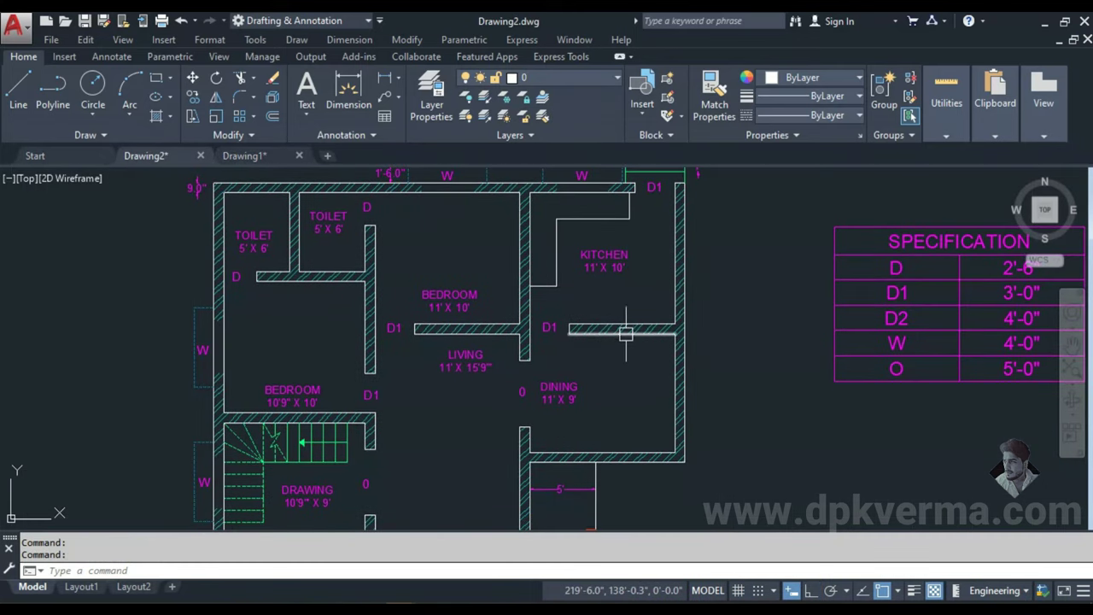
left_click(258, 156)
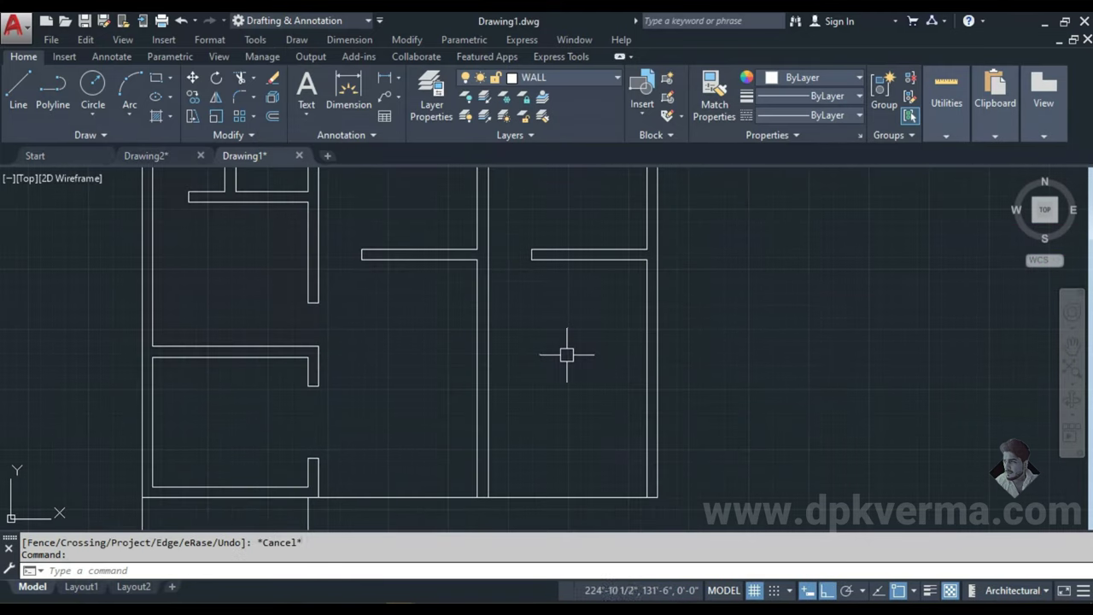
- Offset a wall line down across the right-hand room and extend it to the inner wall
key("Escape")
type("o")
key("Return")
key("Return")
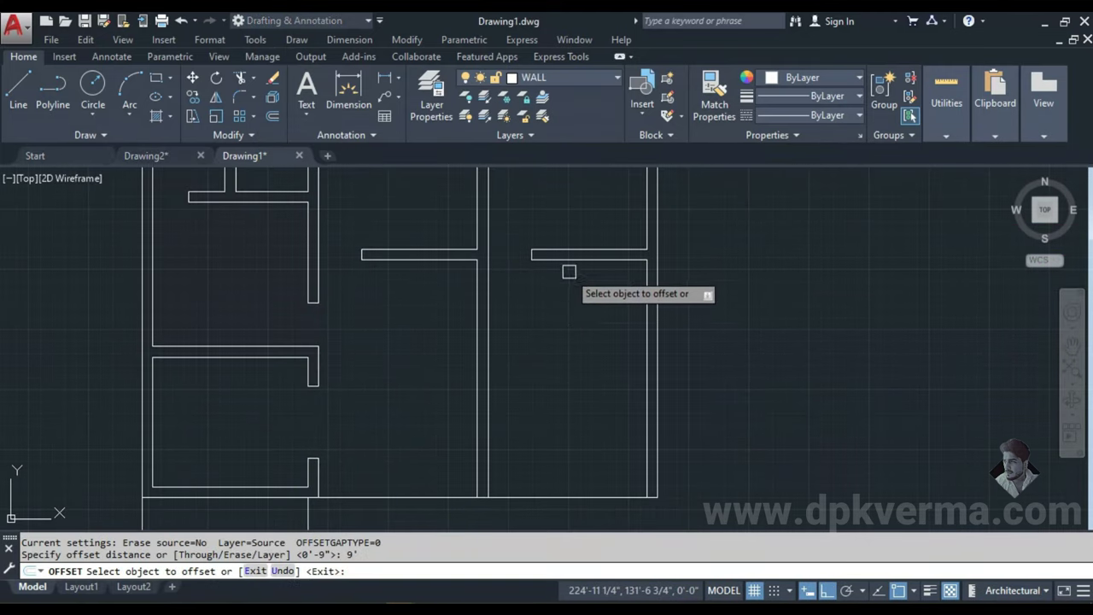
left_click(569, 255)
left_click(570, 374)
key("Escape")
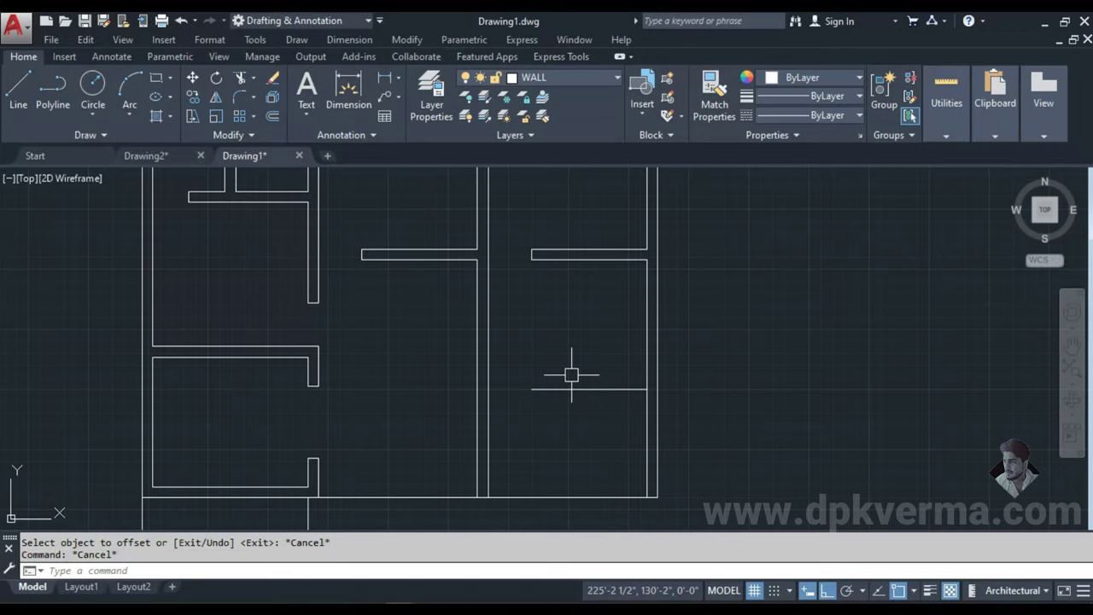
type("EX")
key("Return")
key("Return")
left_click(549, 389)
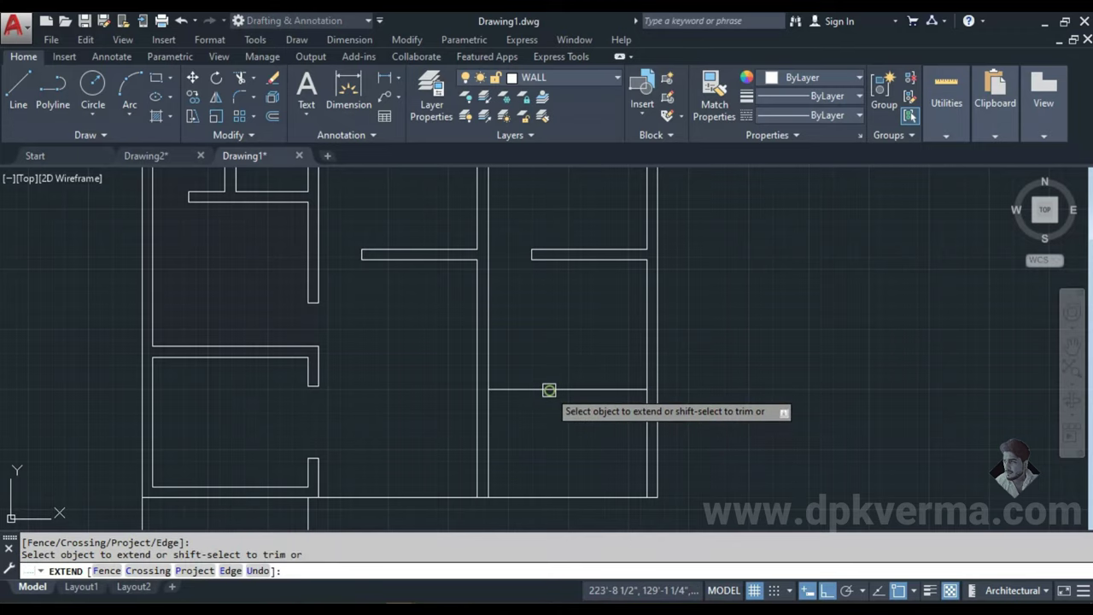
key("Escape")
- Offset that new line again to form the second line of the wall
type("o")
key("Return")
key("Return")
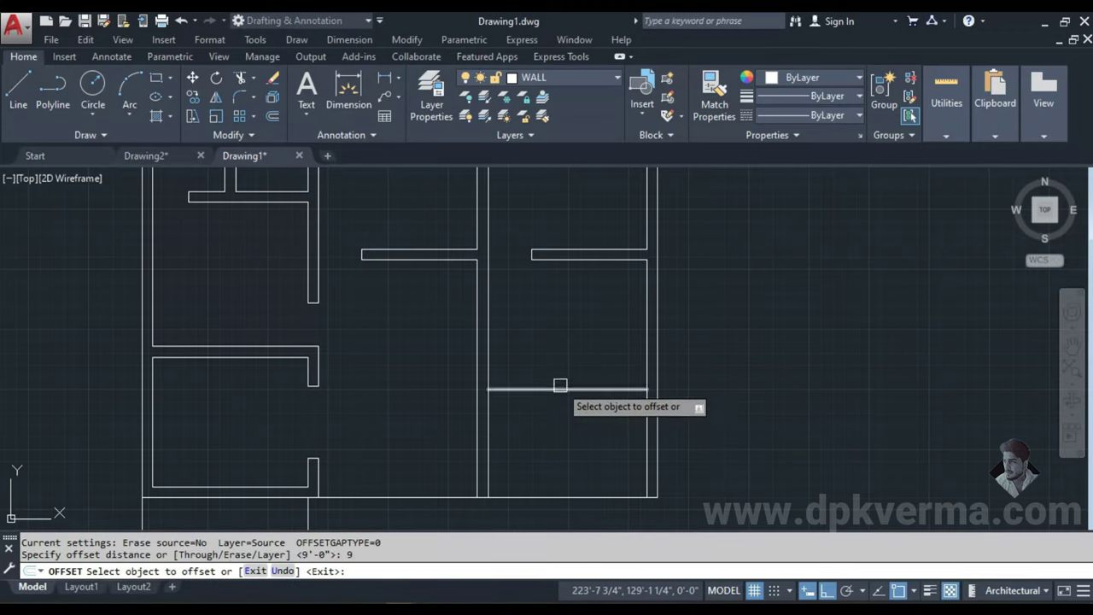
left_click(561, 389)
left_click(546, 437)
key("Escape")
middle_click_drag(583, 445, 576, 422)
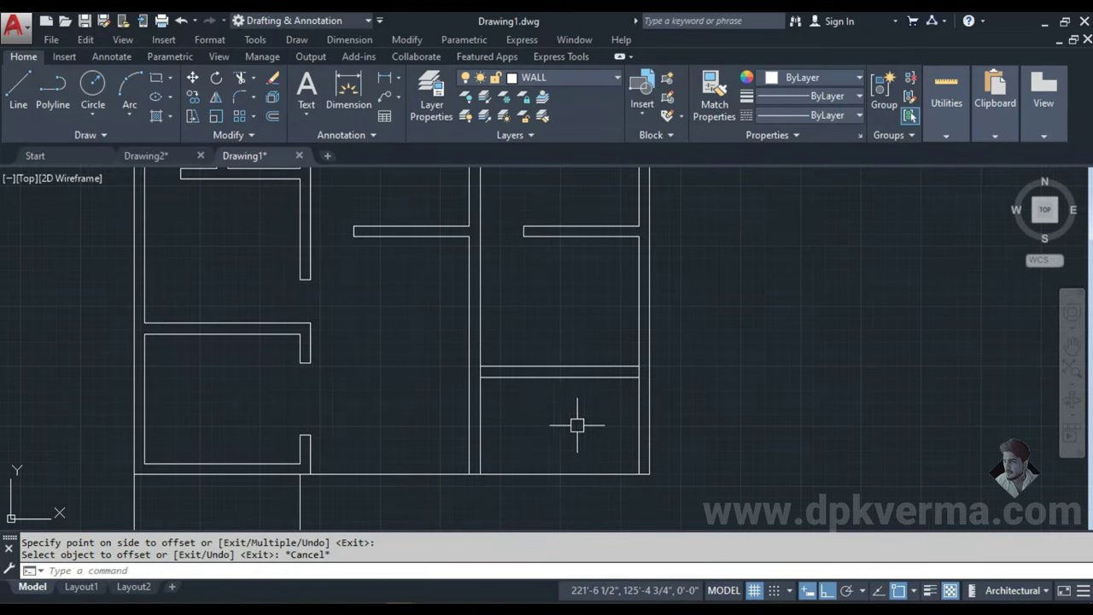
type("F")
- Fillet the two new wall lines into the outer and inner right wall lines
key("Return")
left_click(618, 372)
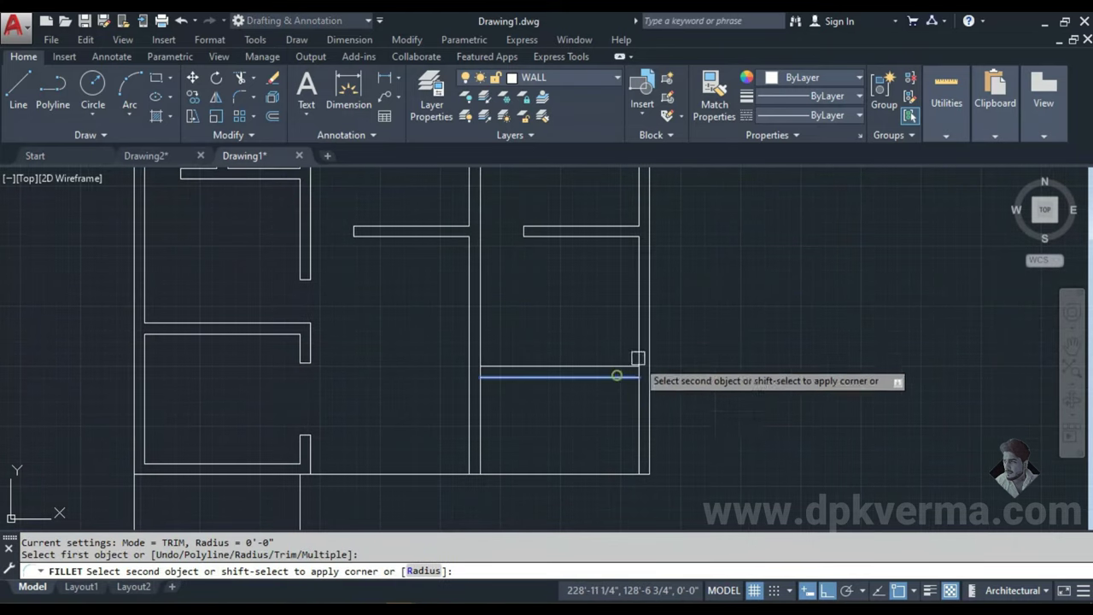
left_click(650, 345)
key("Return")
left_click(607, 365)
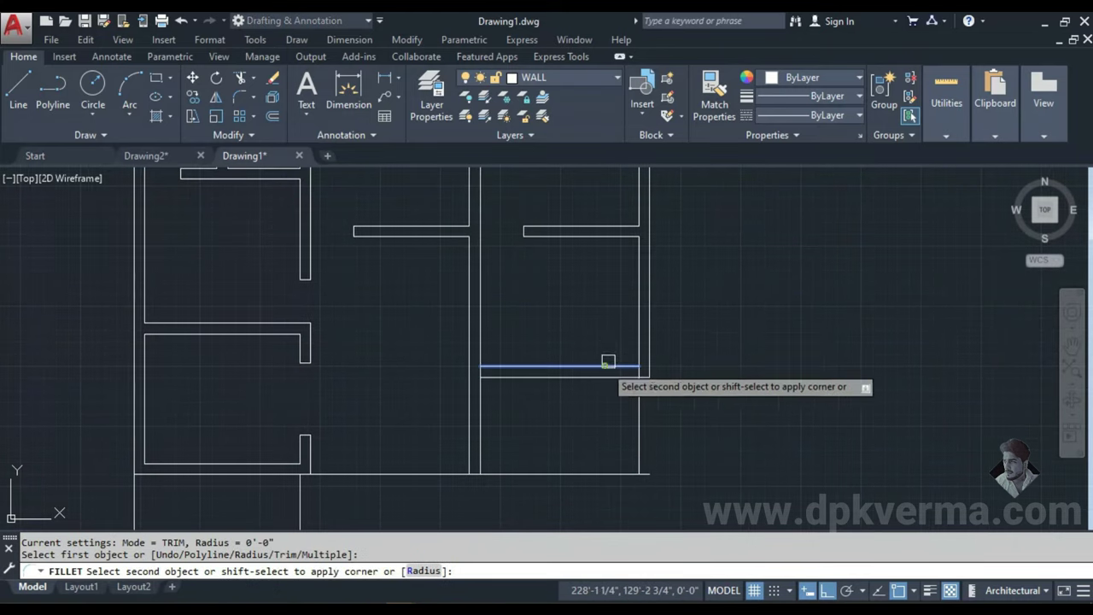
left_click(632, 326)
scroll(483, 372, "up", 2)
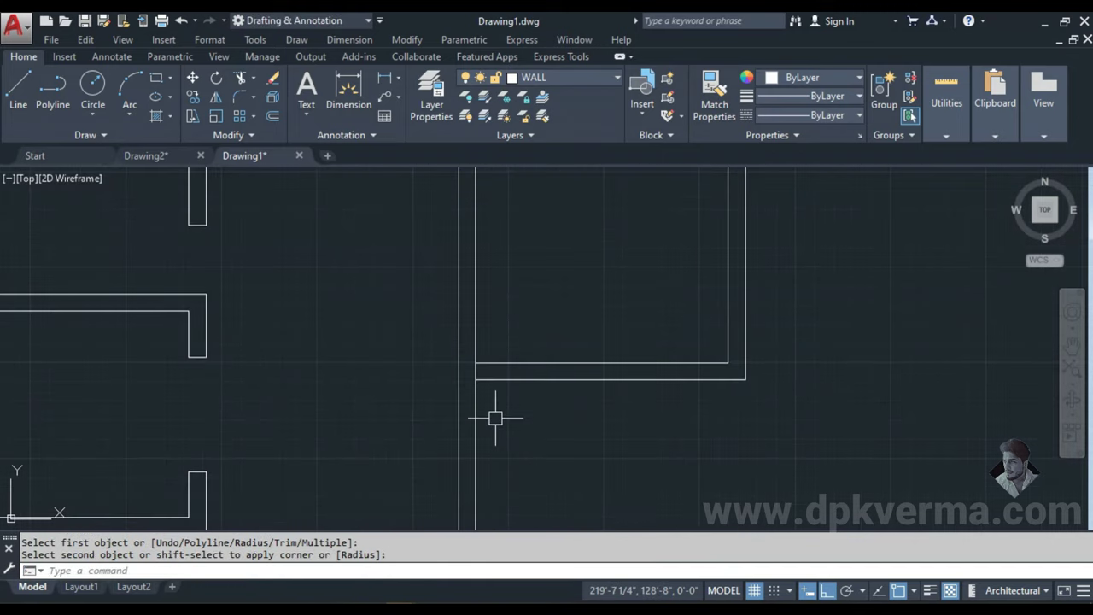
key("Return")
key("Return")
key("Escape")
key("Escape")
- Start a trim with all lines as cutting edges at the lower wall junction
key("Return")
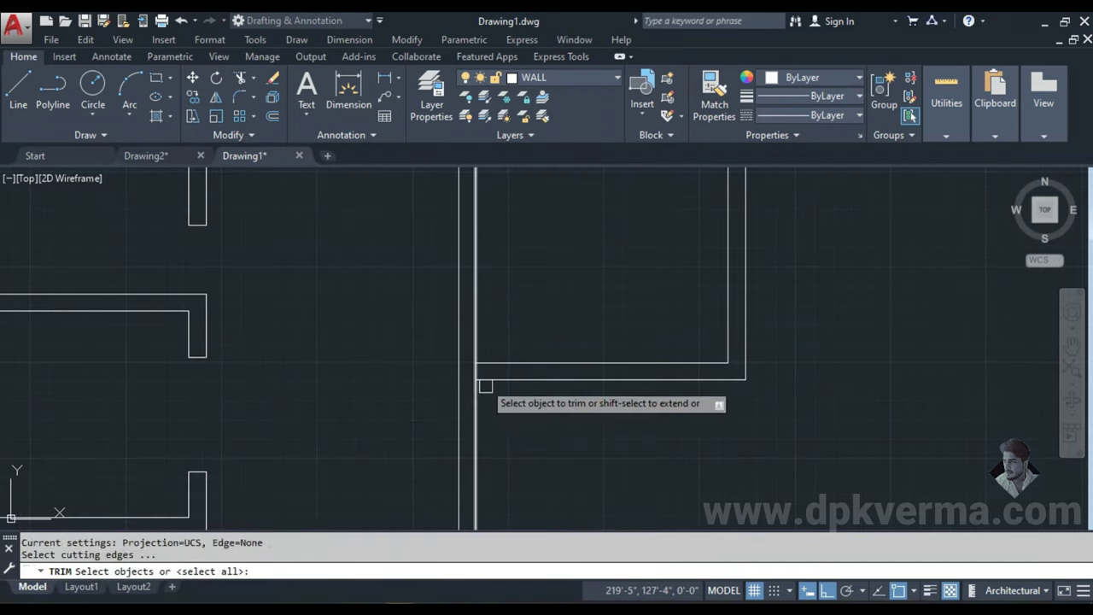
key("Return")
middle_click_drag(498, 400, 483, 455)
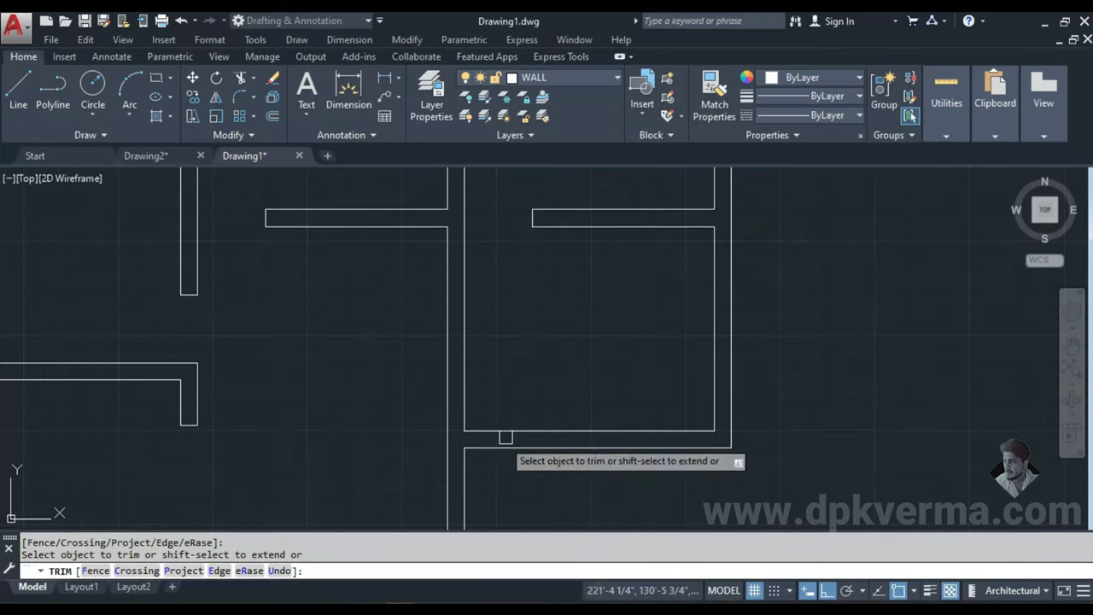
key("Escape")
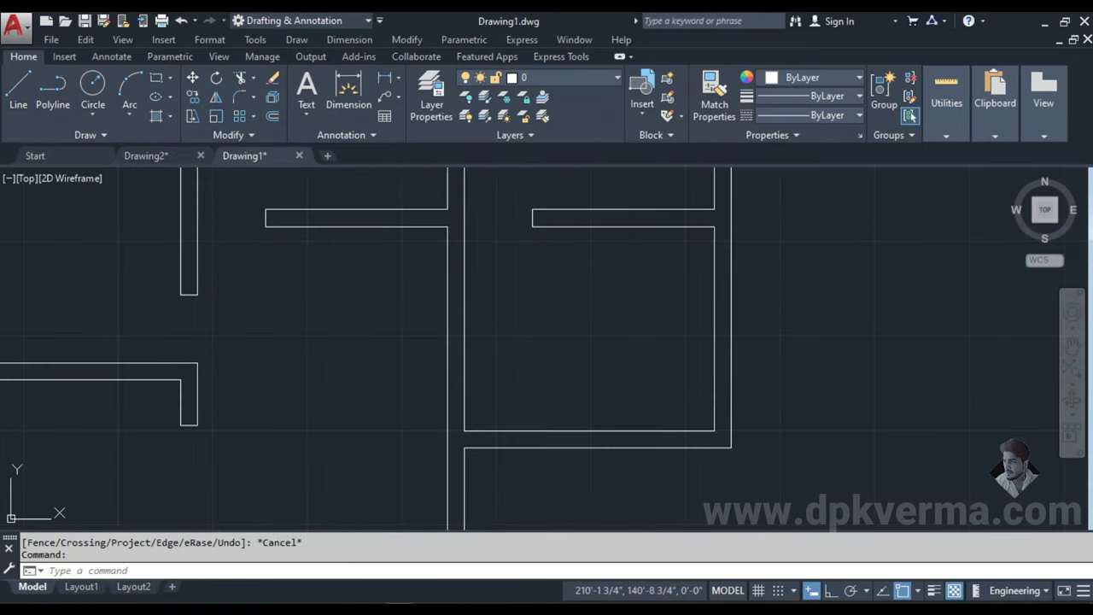
- Draw a horizontal wall line from the corner and a vertical line down the interior wall
middle_click_drag(466, 373, 476, 412)
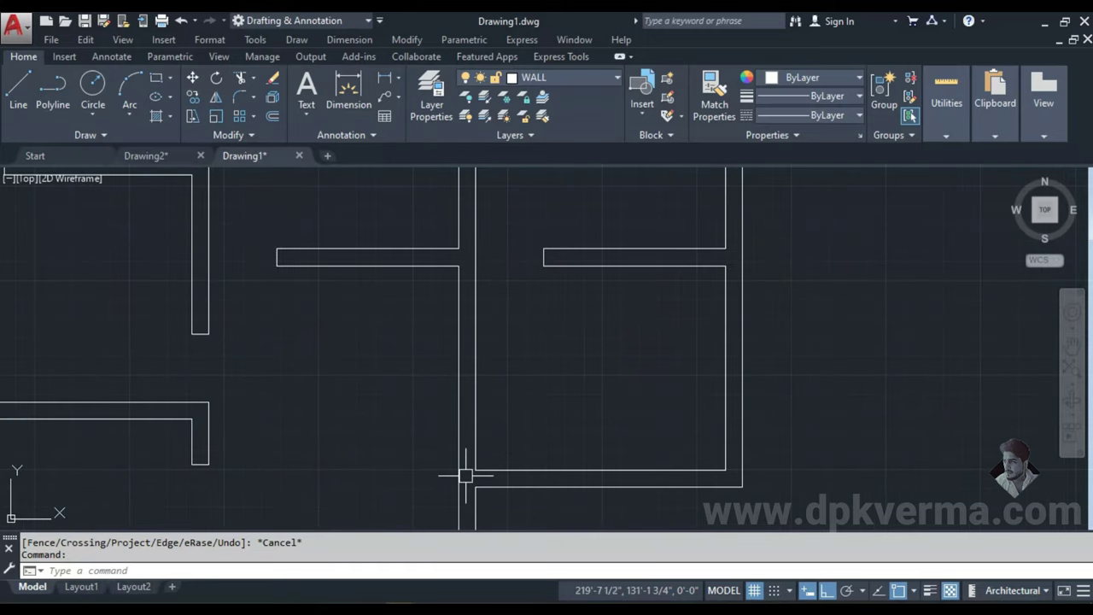
key("Escape")
type("l")
key("Return")
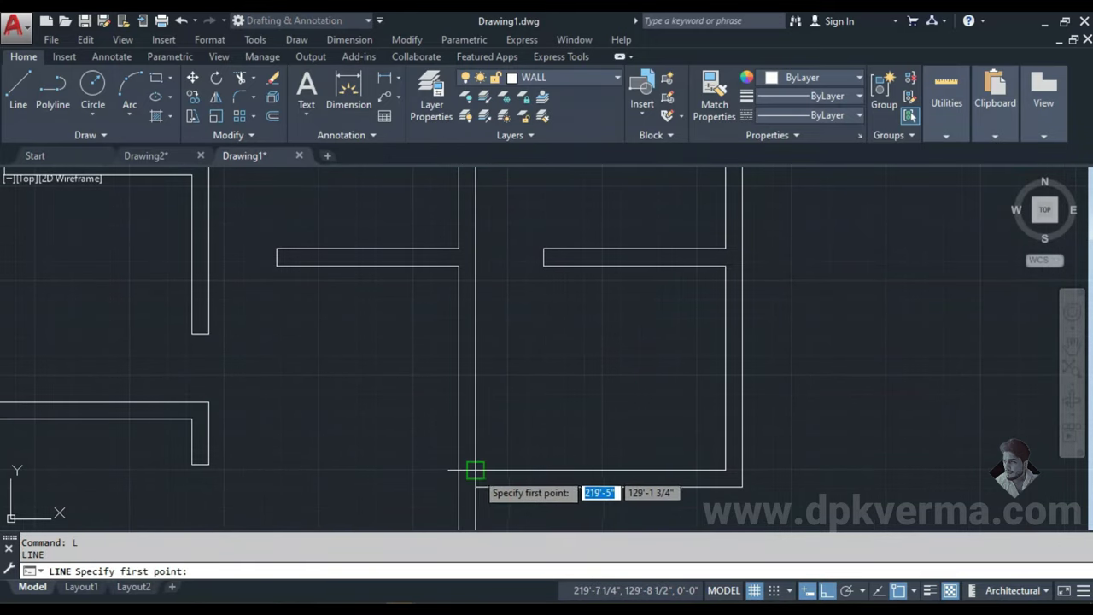
left_click(475, 470)
left_click(385, 470)
key("Escape")
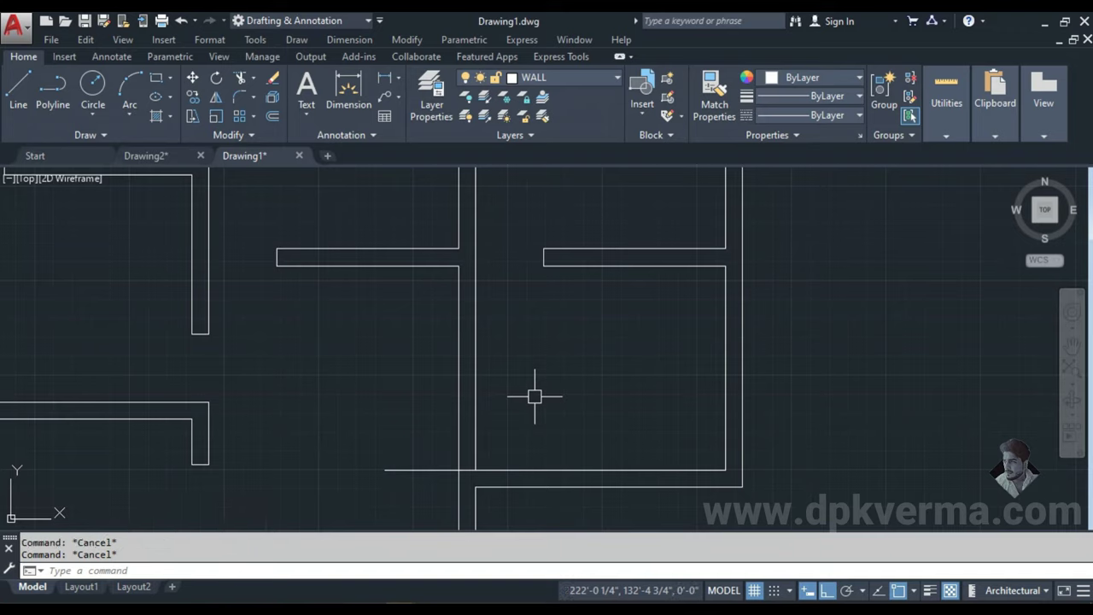
type("L")
key("Return")
left_click(459, 265)
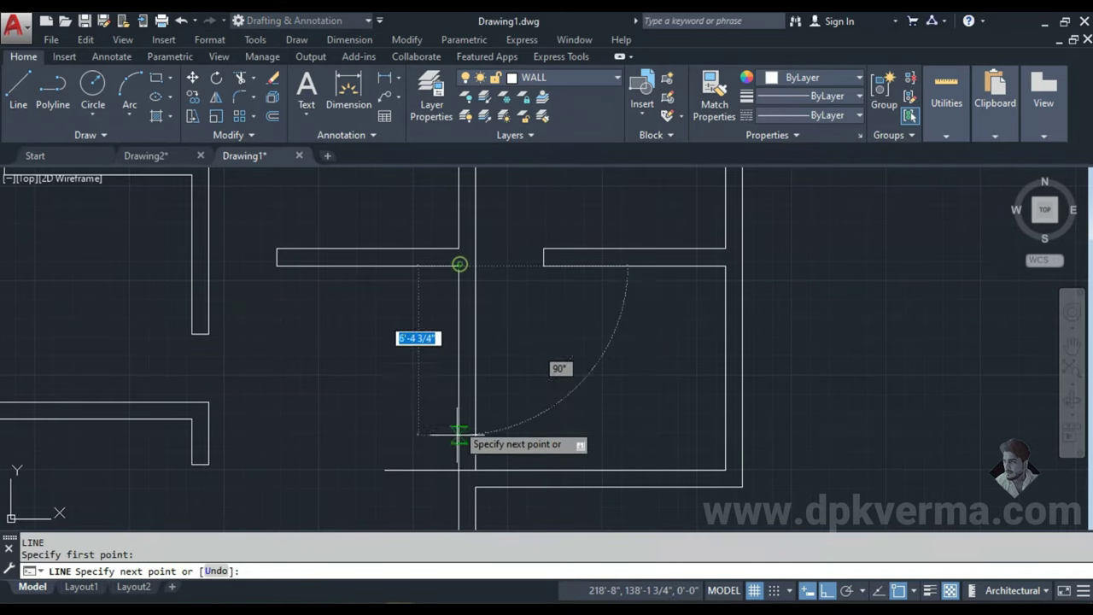
left_click(459, 470)
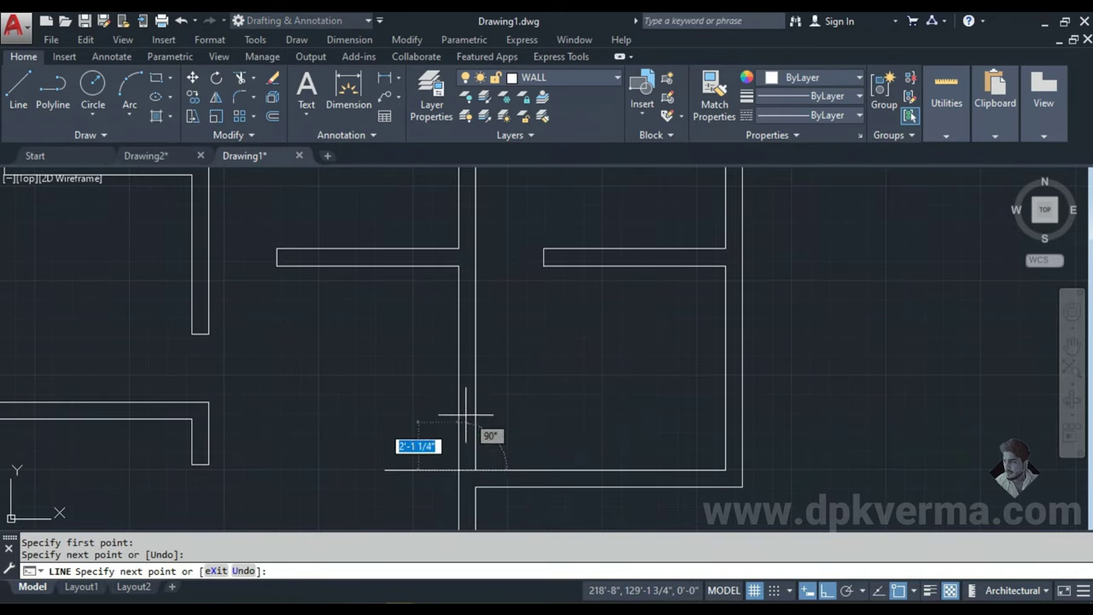
key("Escape")
key("Escape")
- Trim the wall segment inside a crossing window beside the new vertical line
left_click(457, 398)
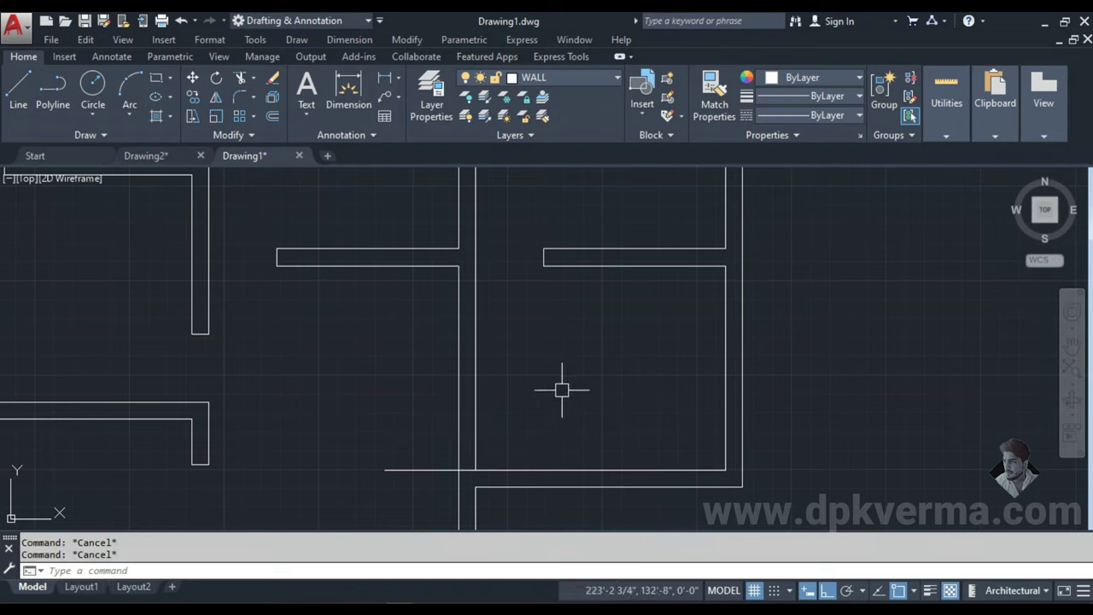
type("l")
key("Return")
left_click(459, 368)
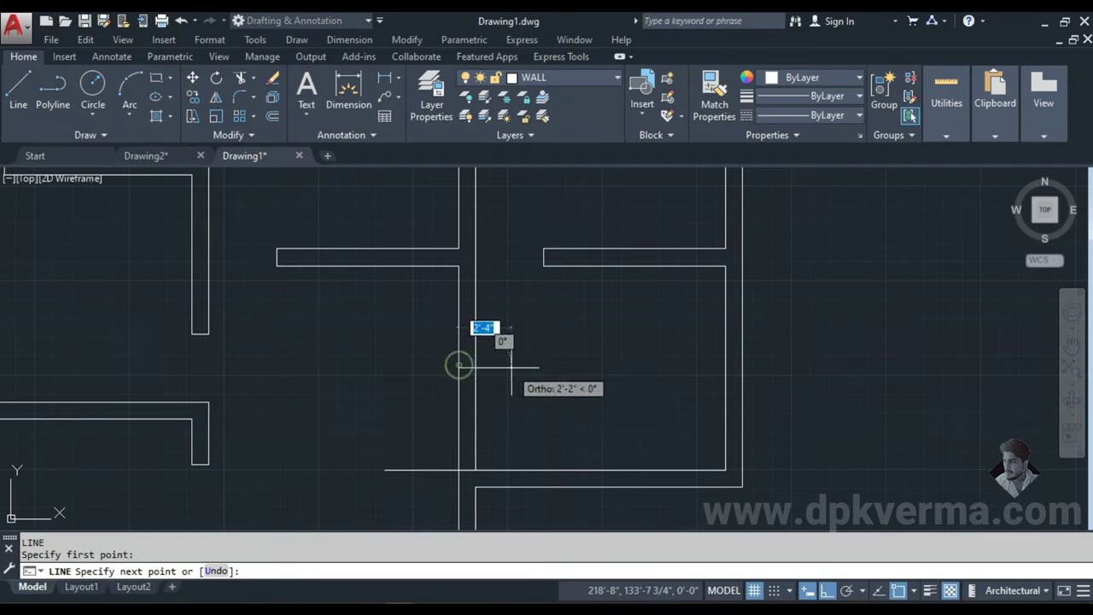
key("Escape")
type("tr")
key("Return")
- Offset the short jamb line 2'6" above and below to mark the doorway
key("Return")
left_click(517, 337)
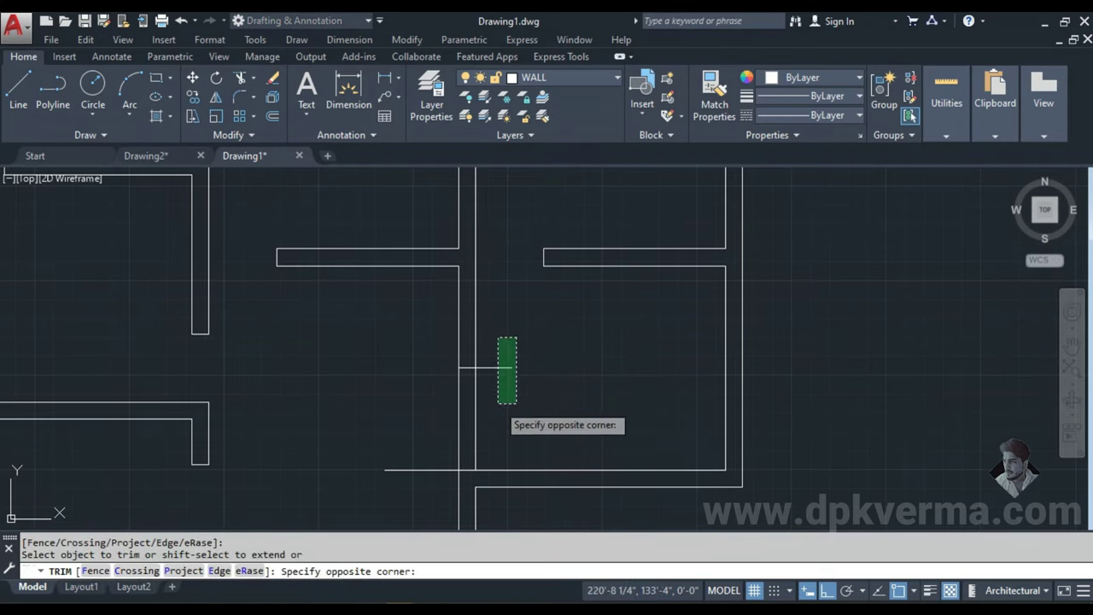
left_click(475, 410)
key("Escape")
type("o")
key("Return")
type("2'6")
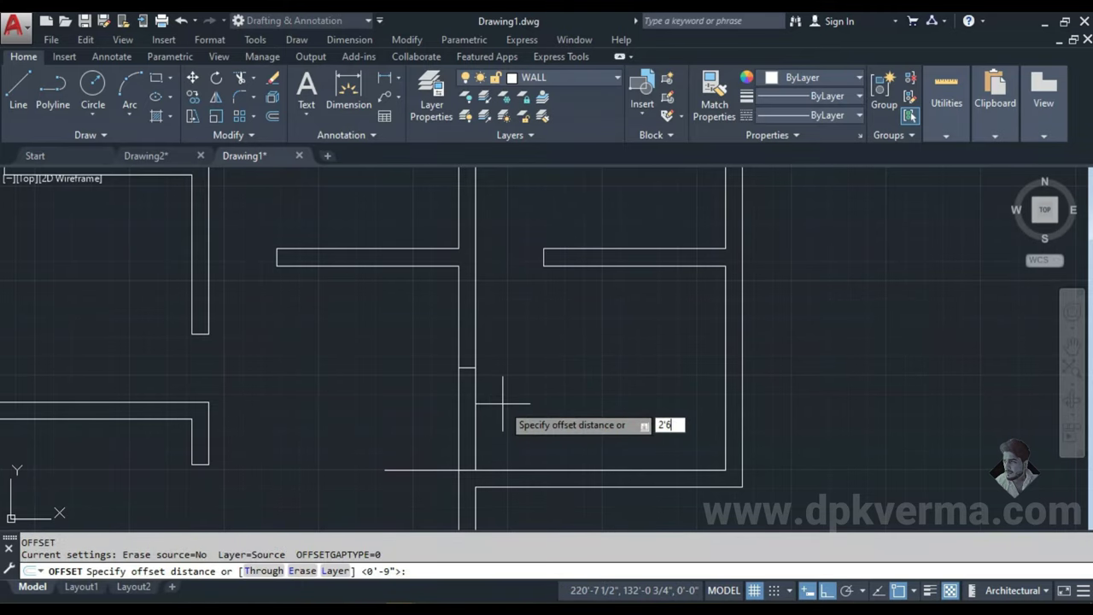
key("Return")
scroll(486, 380, "up", 2)
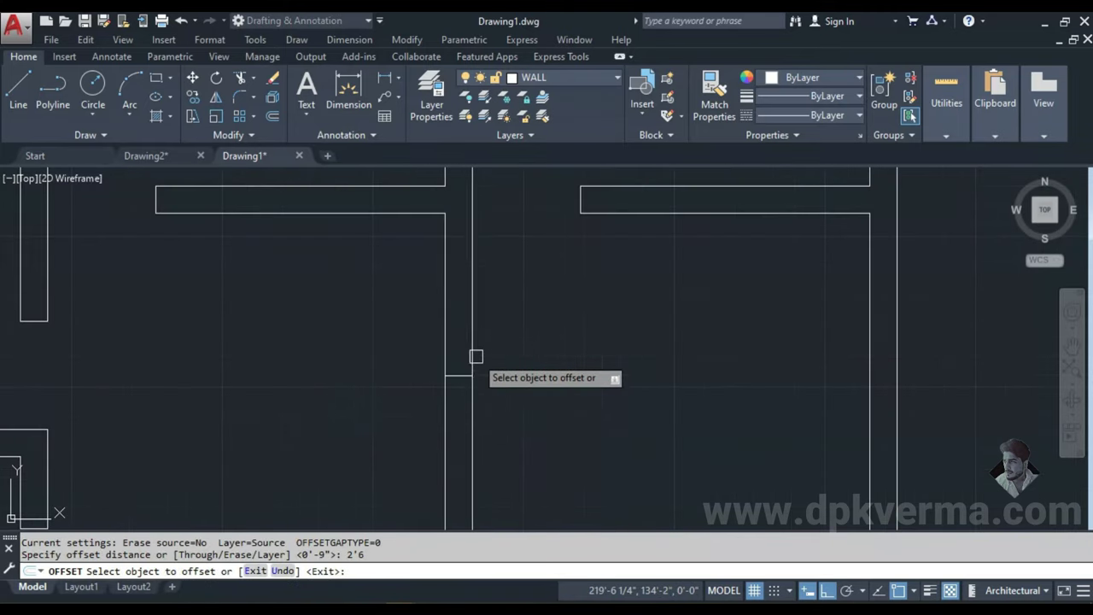
left_click(463, 363)
left_click(463, 329)
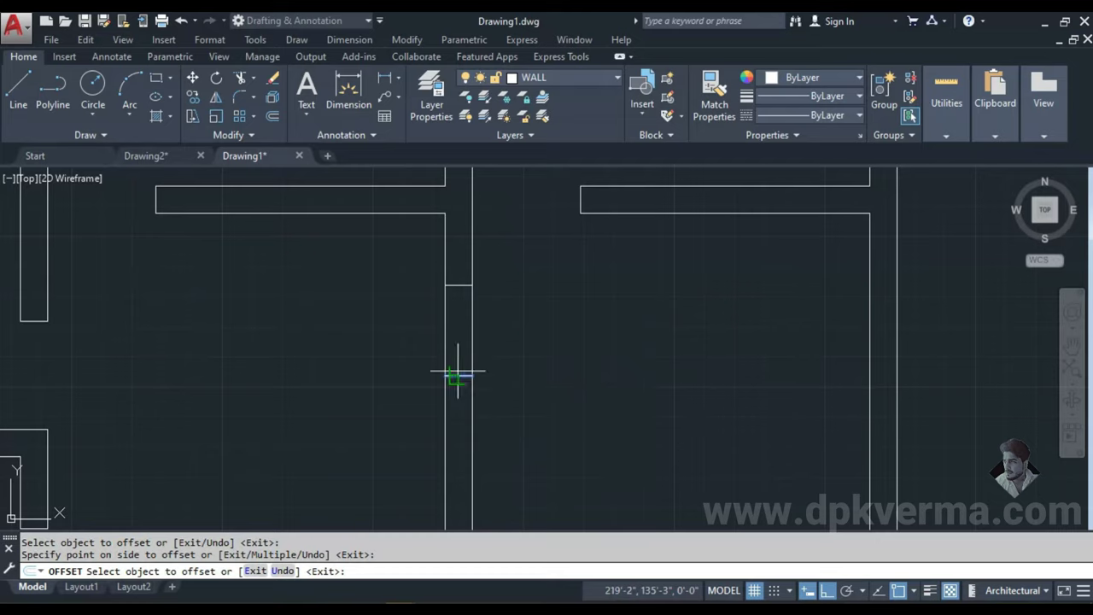
left_click(456, 373)
left_click(453, 423)
key("Escape")
- Erase the original jamb, the inner wall line across the opening and a stray horizontal line
left_click(384, 344)
left_click(568, 420)
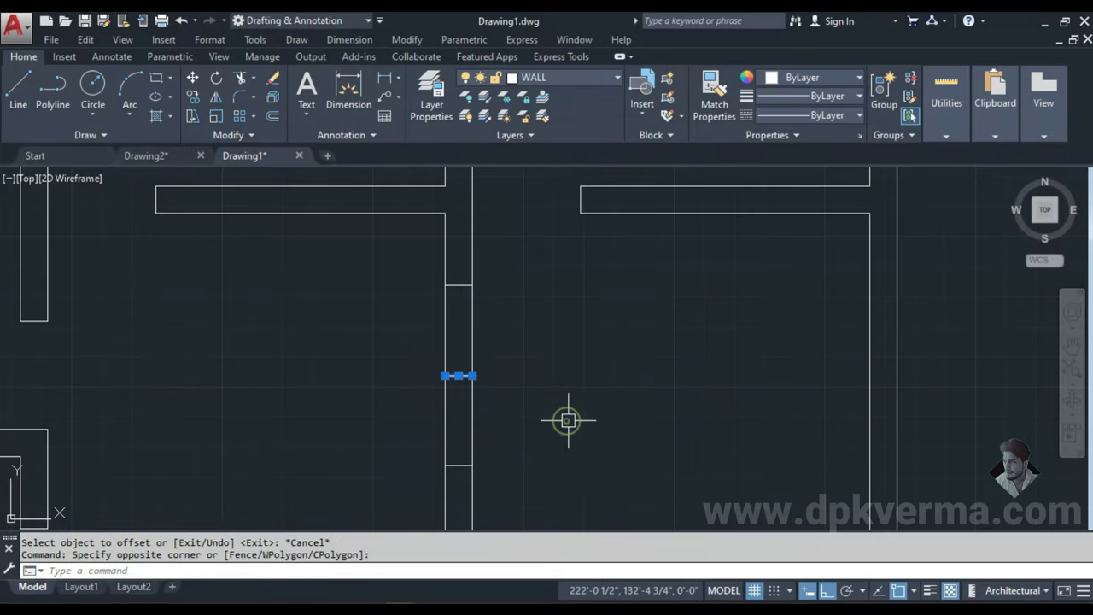
type("e")
key("Return")
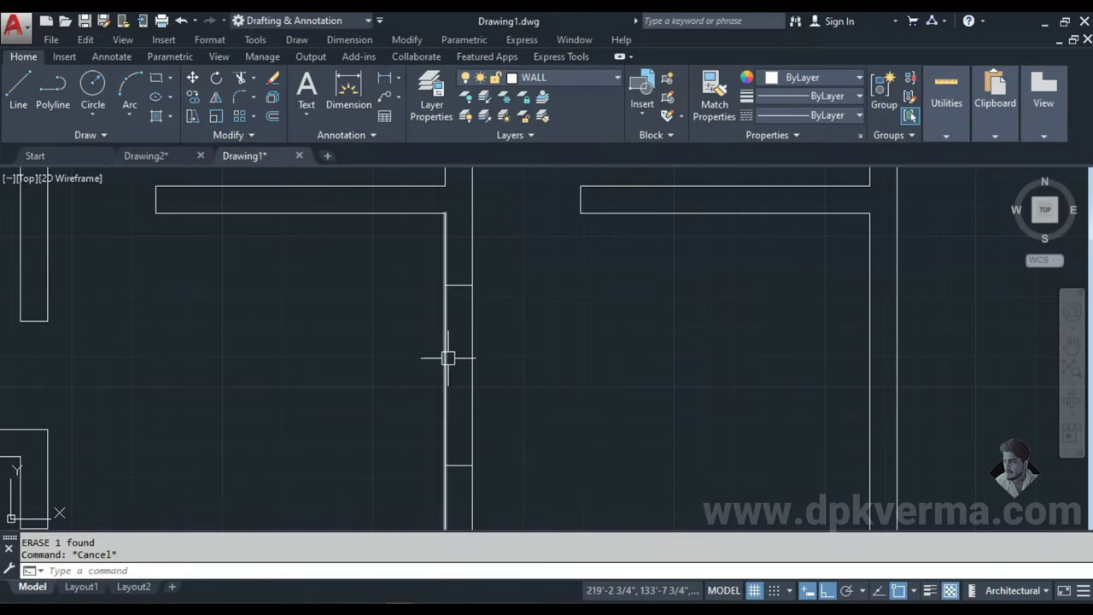
left_click(446, 358)
scroll(509, 266, "down", 1)
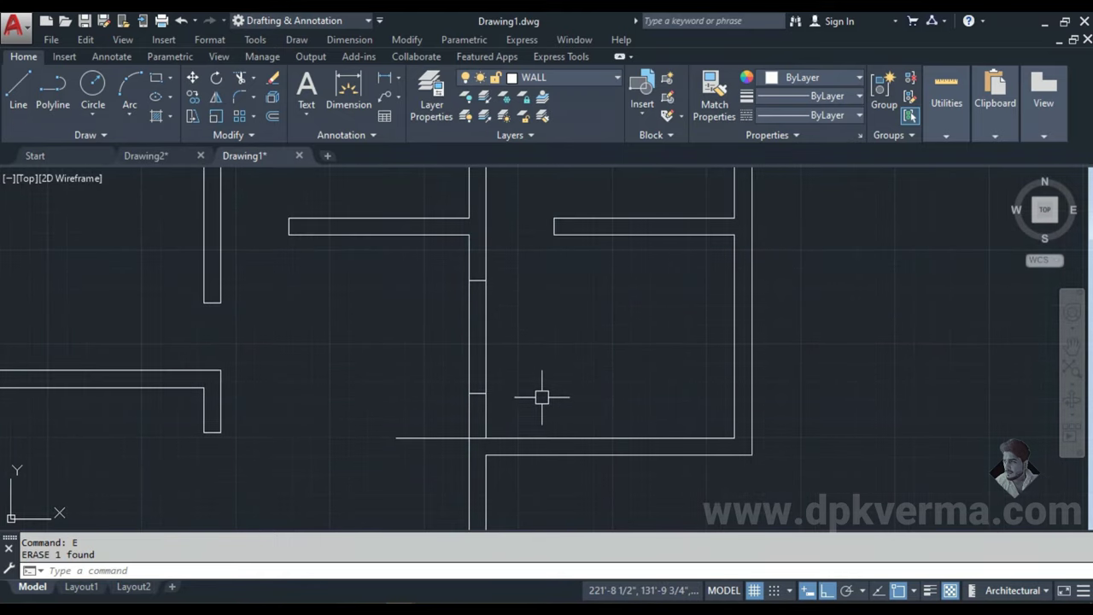
left_click(441, 438)
key("Return")
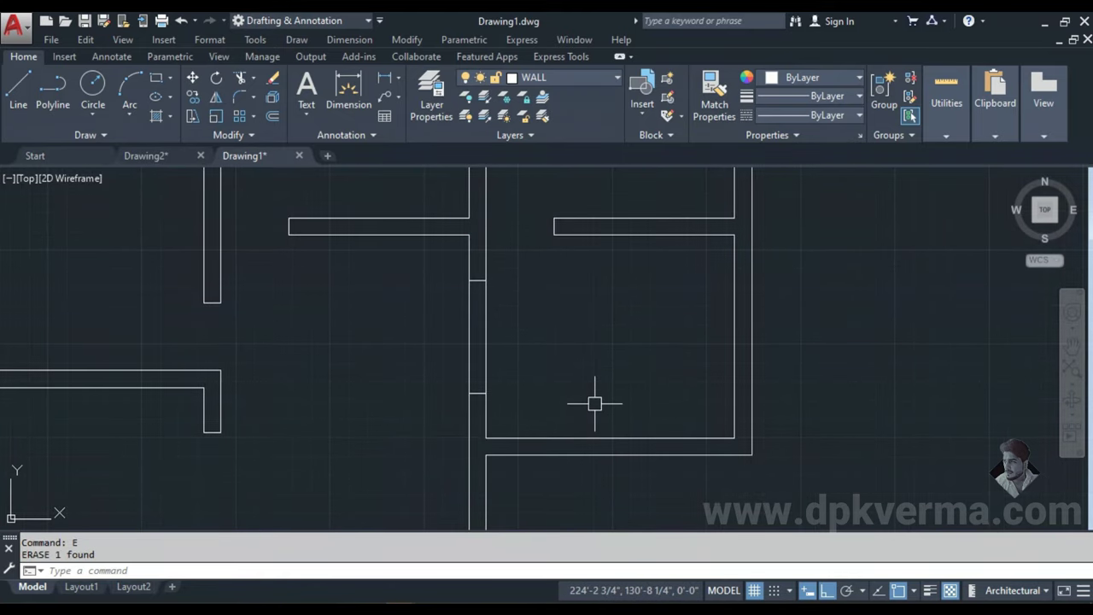
type("TR")
- Trim the wall lines inside the 2'6" doorway opening
key("Return")
left_click(556, 335)
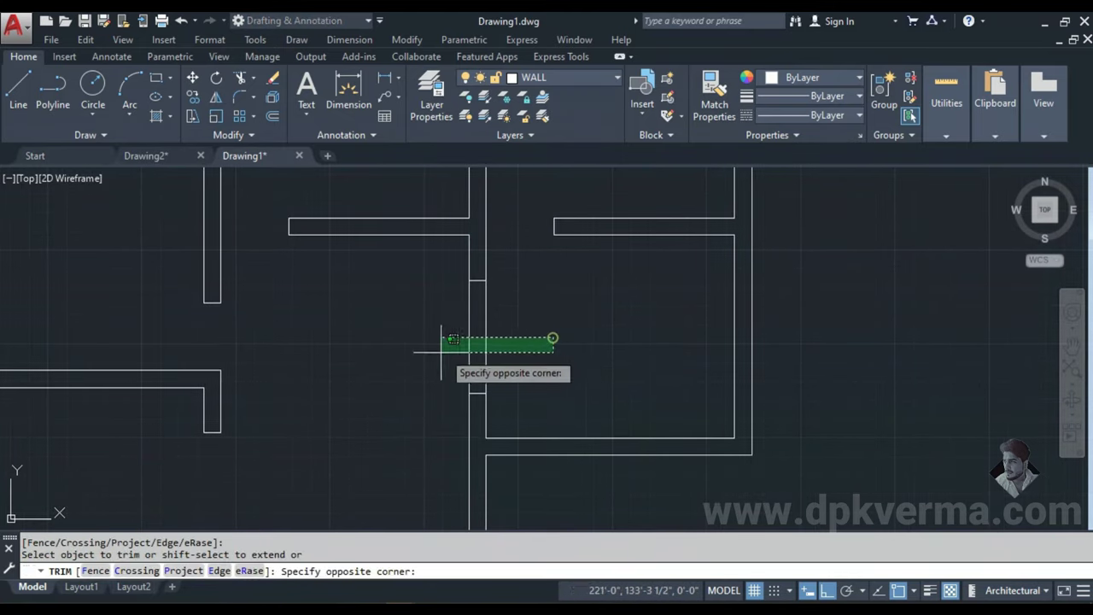
left_click(385, 361)
- Trim the extra bottom wall line past the corner
scroll(589, 376, "down", 3)
scroll(600, 388, "down", 2)
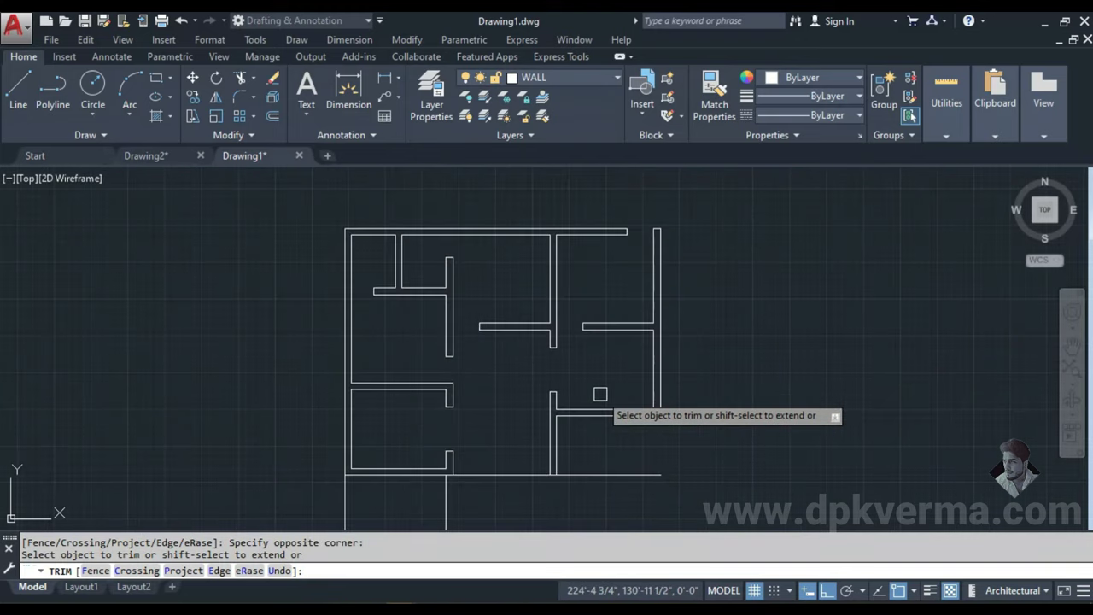
scroll(590, 479, "up", 2)
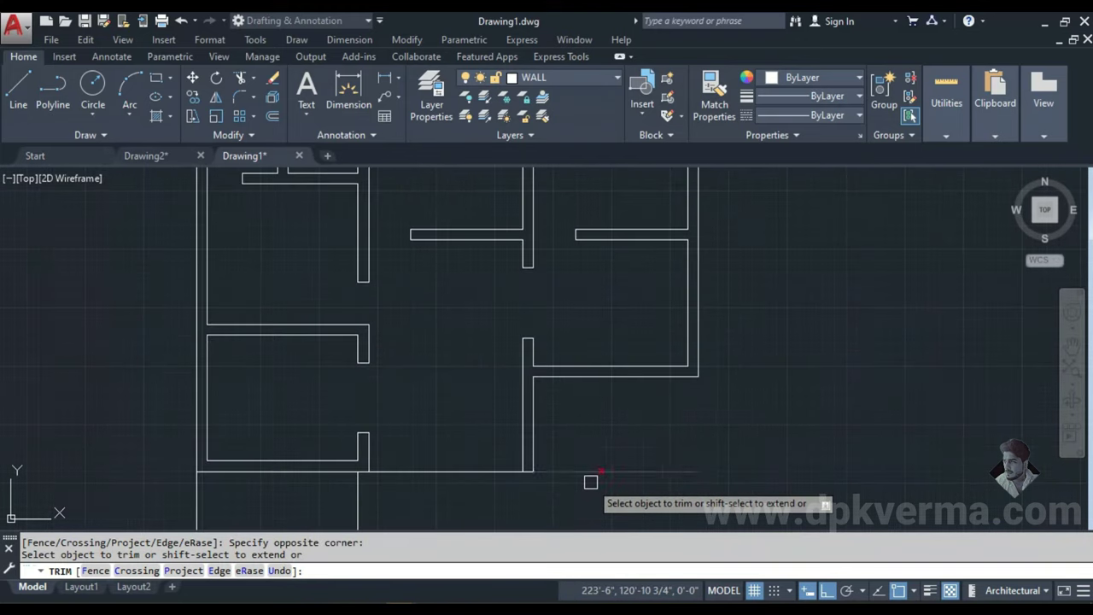
scroll(615, 459, "up", 1)
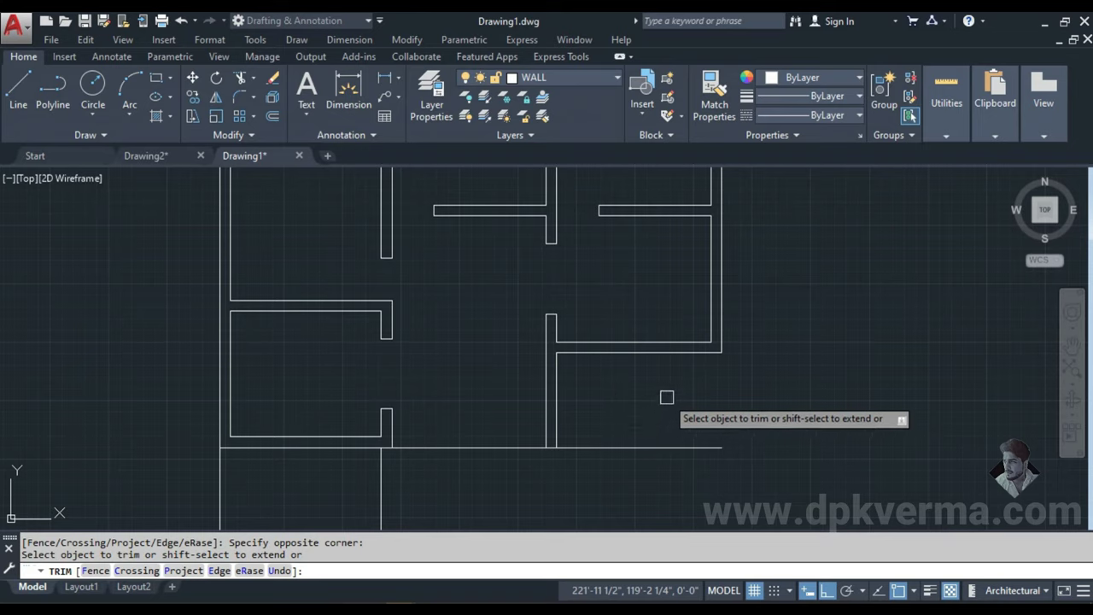
left_click(639, 447)
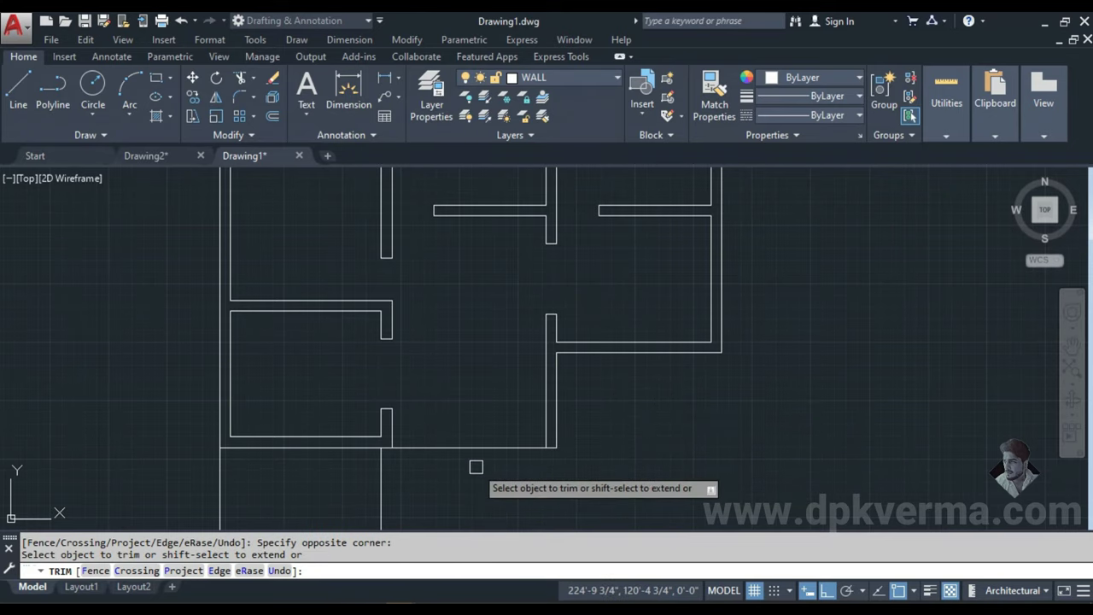
key("Escape")
- Offset the bottom wall line 9" inward to form the double-line wall
key("Return")
type("9")
key("Return")
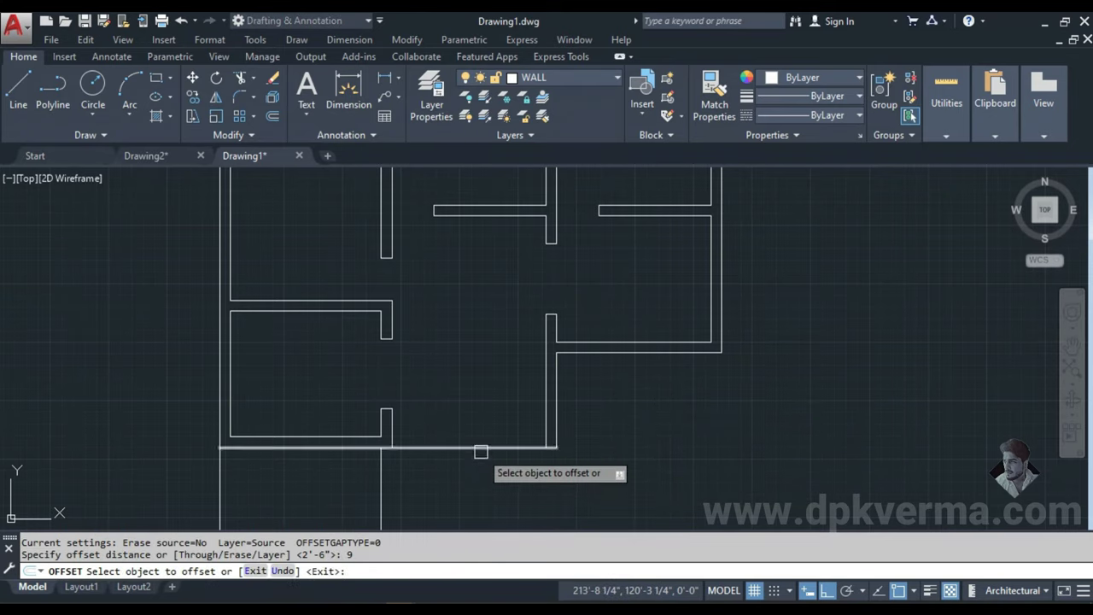
left_click(480, 446)
left_click(483, 407)
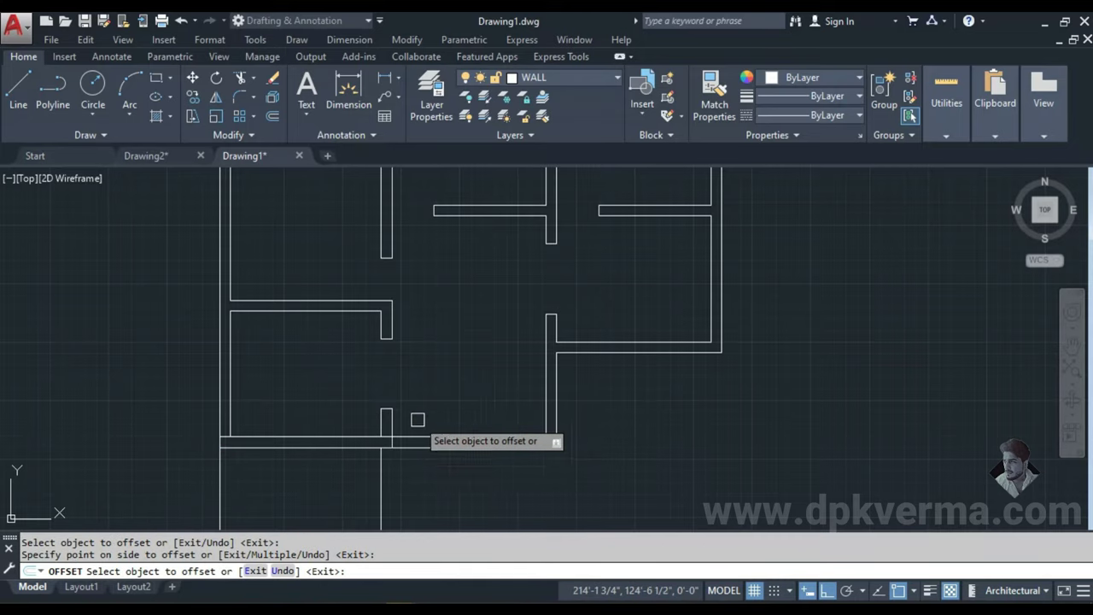
scroll(423, 416, "up", 2)
key("Escape")
- Fillet the inner bottom line to the vertical wall and the jamb, then view Drawing2's plan
type("f")
key("Return")
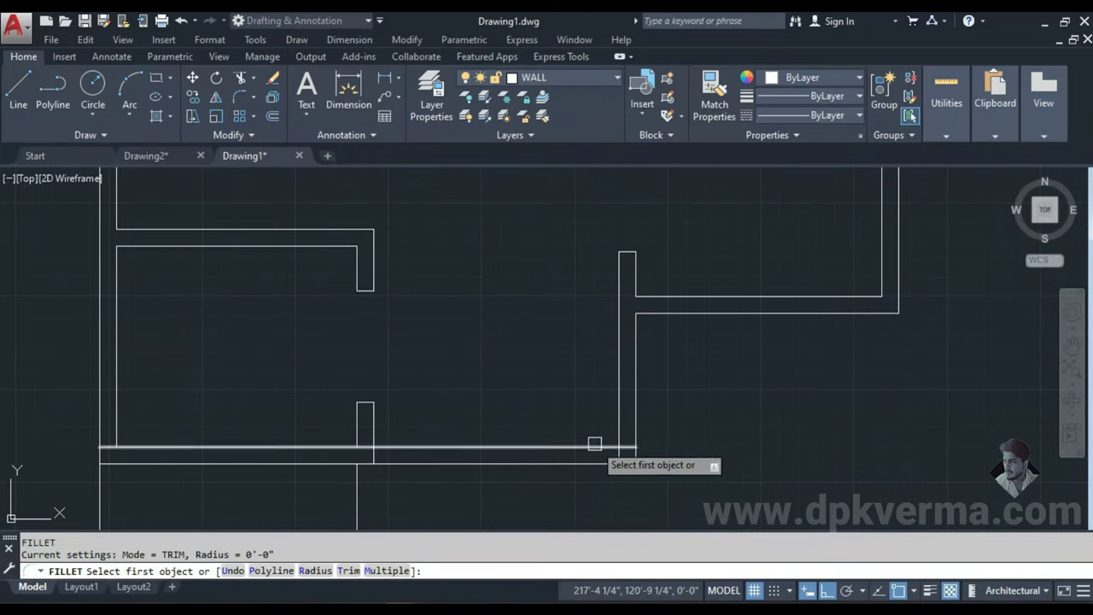
left_click(598, 447)
left_click(619, 396)
key("Return")
left_click(394, 444)
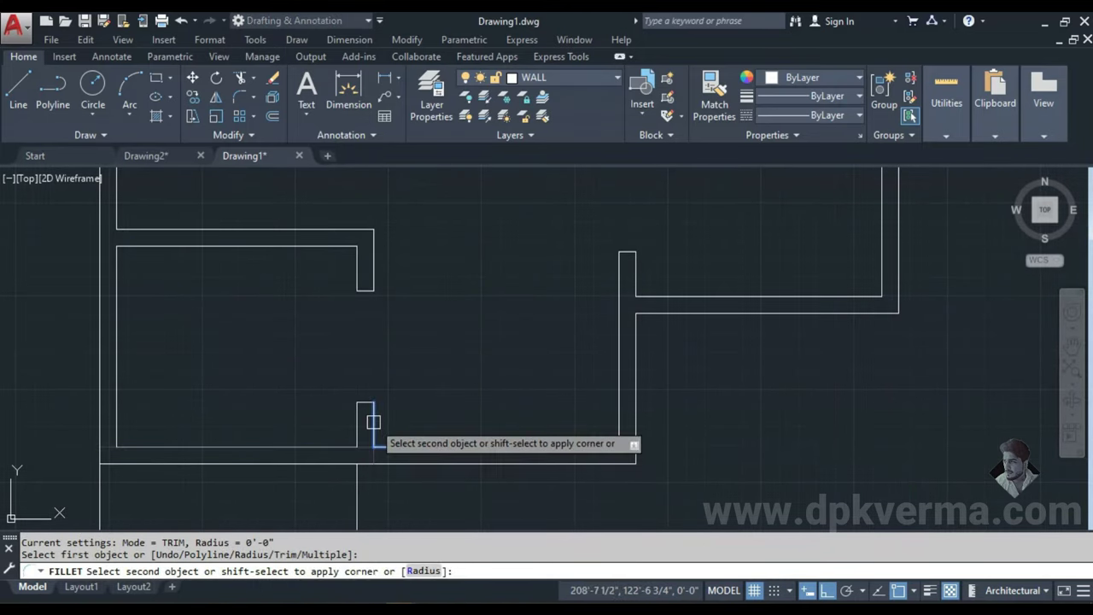
left_click(371, 428)
scroll(654, 500, "down", 2)
mouse_move(655, 501)
middle_mouse_down()
mouse_move(617, 401)
mouse_move(599, 421)
middle_mouse_up()
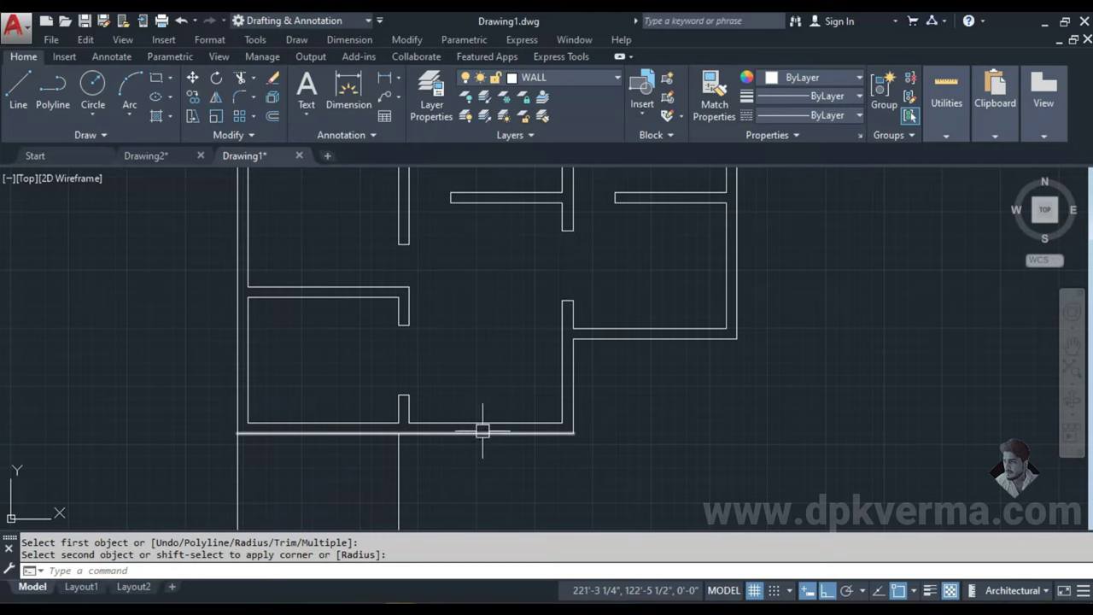
left_click(158, 157)
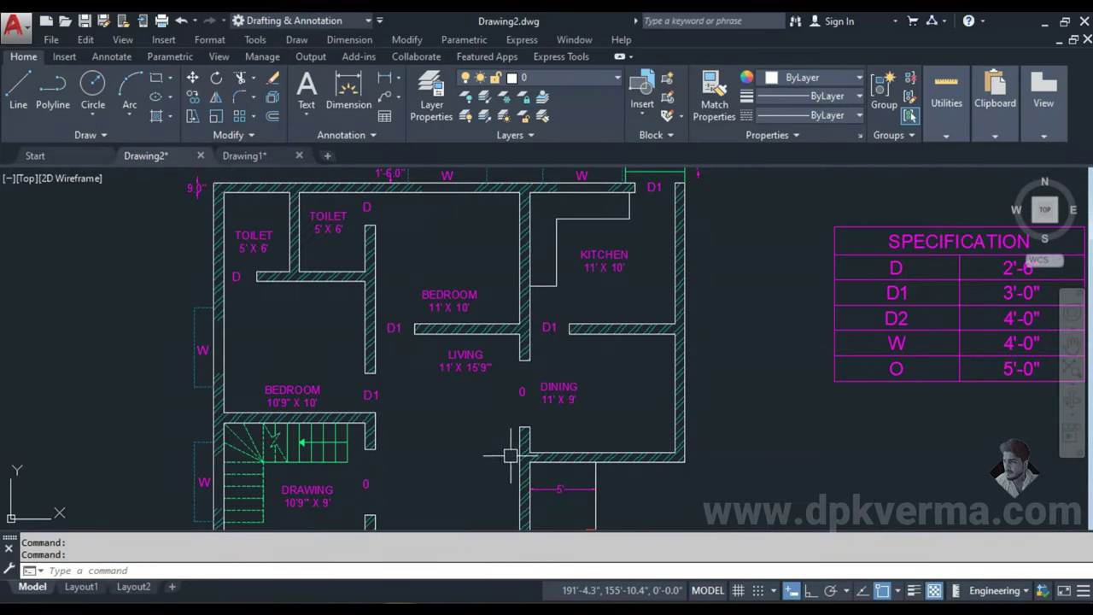
mouse_move(453, 555)
middle_mouse_down()
mouse_move(451, 389)
mouse_move(265, 478)
middle_mouse_up()
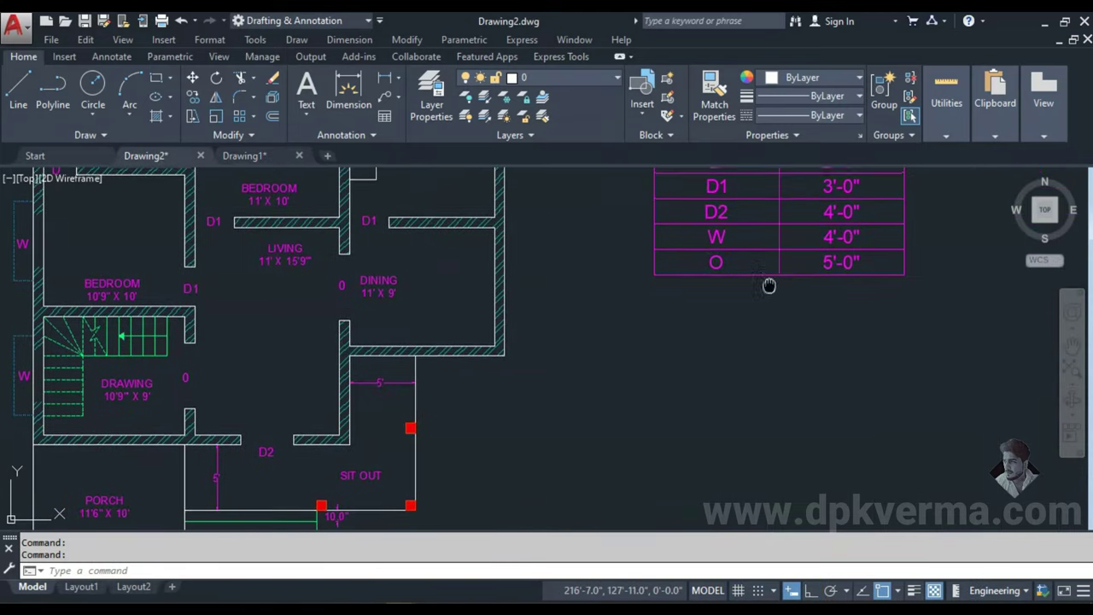
- Back in Drawing1, draw a short vertical guide line across the bottom wall
left_click(244, 156)
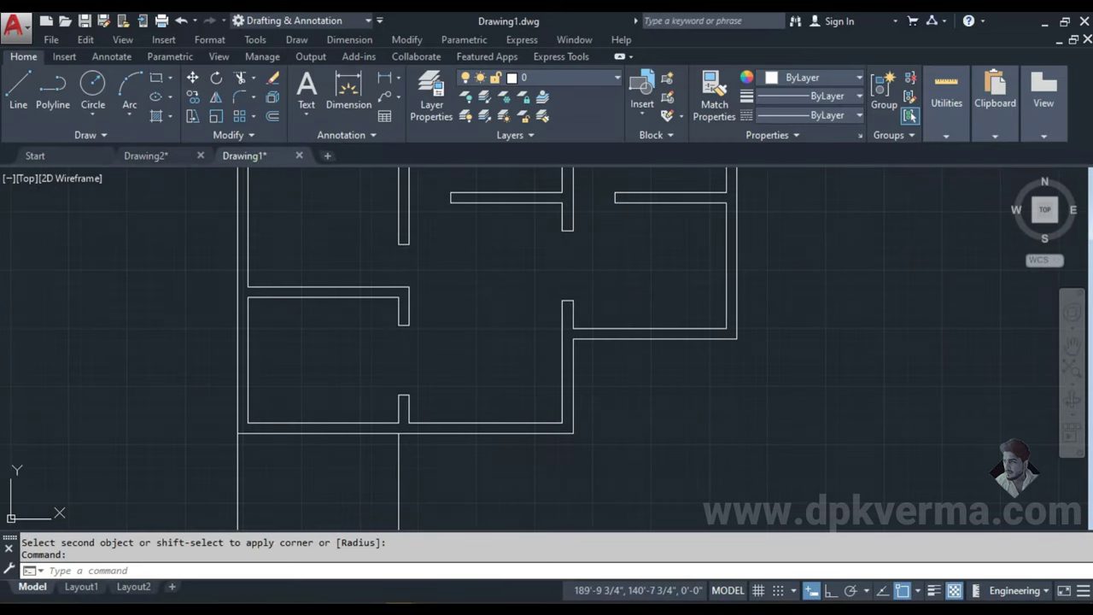
type("L")
key("Return")
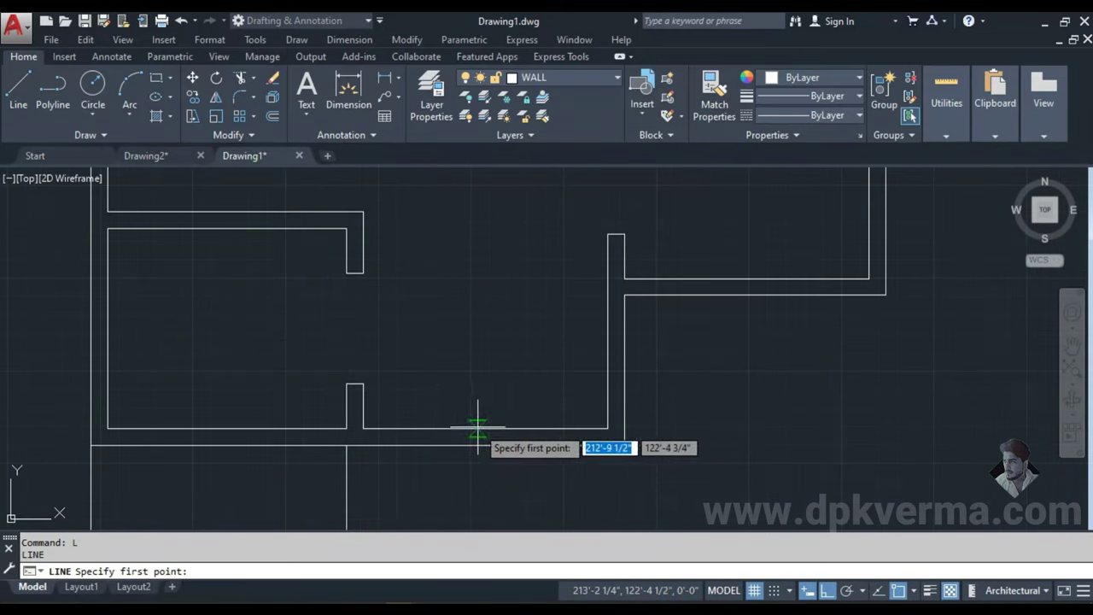
left_click(486, 429)
left_click(486, 445)
key("Escape")
type("O")
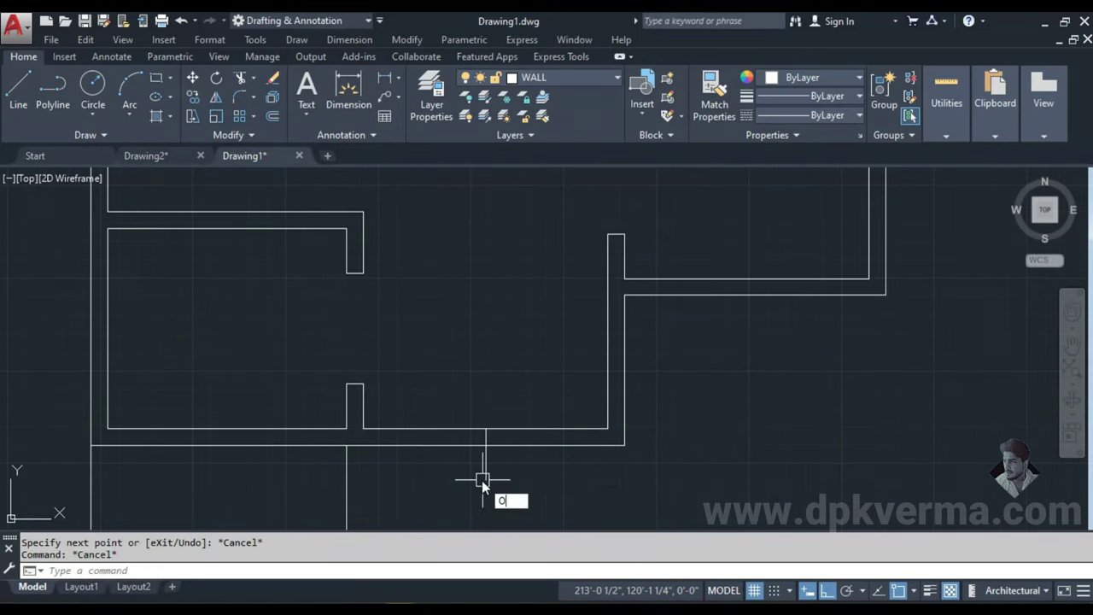
- Offset the guide line 2' to each side and erase the middle one
key("Return")
key("Return")
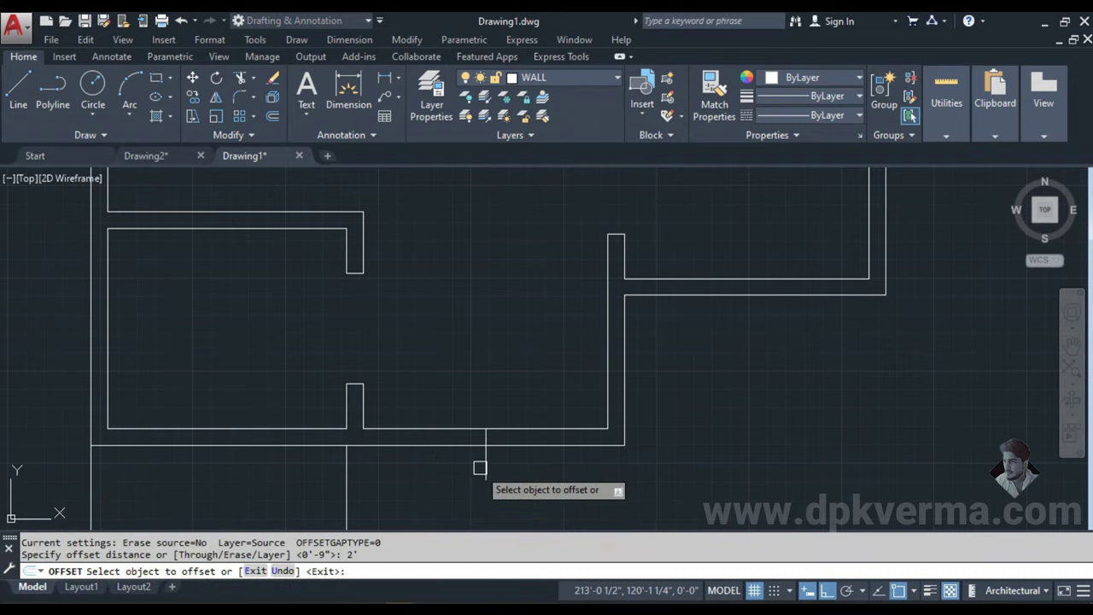
left_click(486, 453)
left_click(503, 461)
left_click(486, 454)
key("Escape")
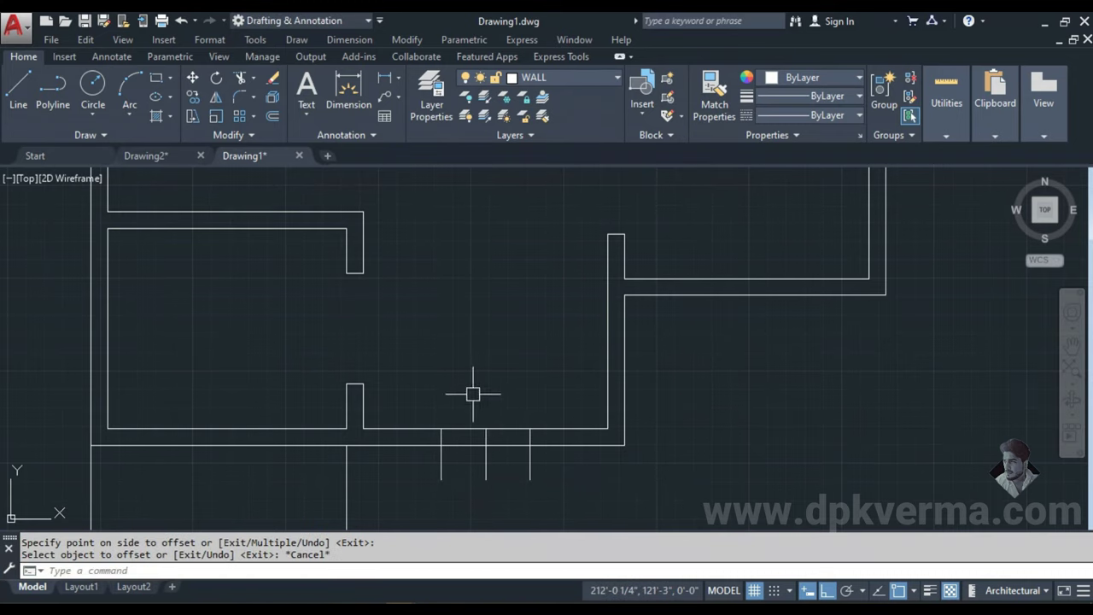
left_click(472, 397)
left_click(501, 495)
type("e")
key("Return")
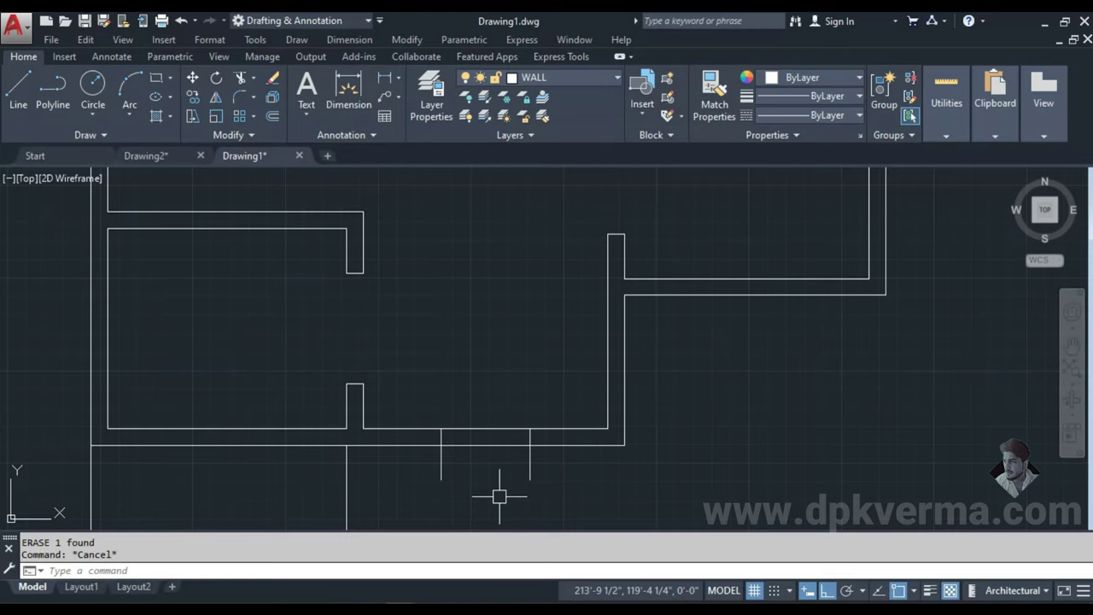
- Trim the wall stubs between the two guide lines, then view Drawing2
key("Return")
left_click(572, 505)
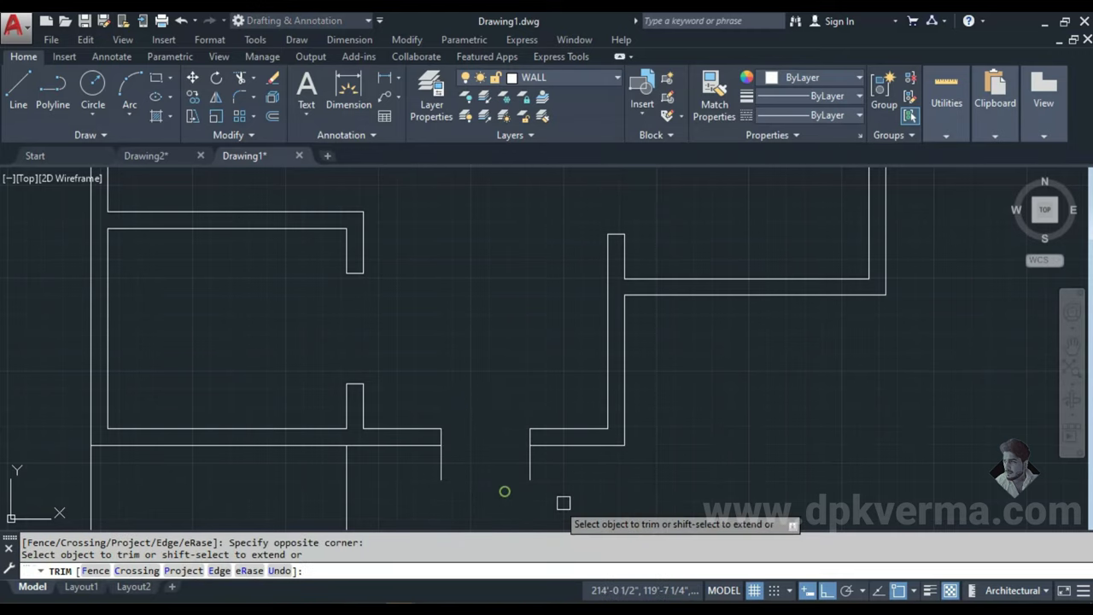
left_click(455, 480)
scroll(479, 483, "down", 3)
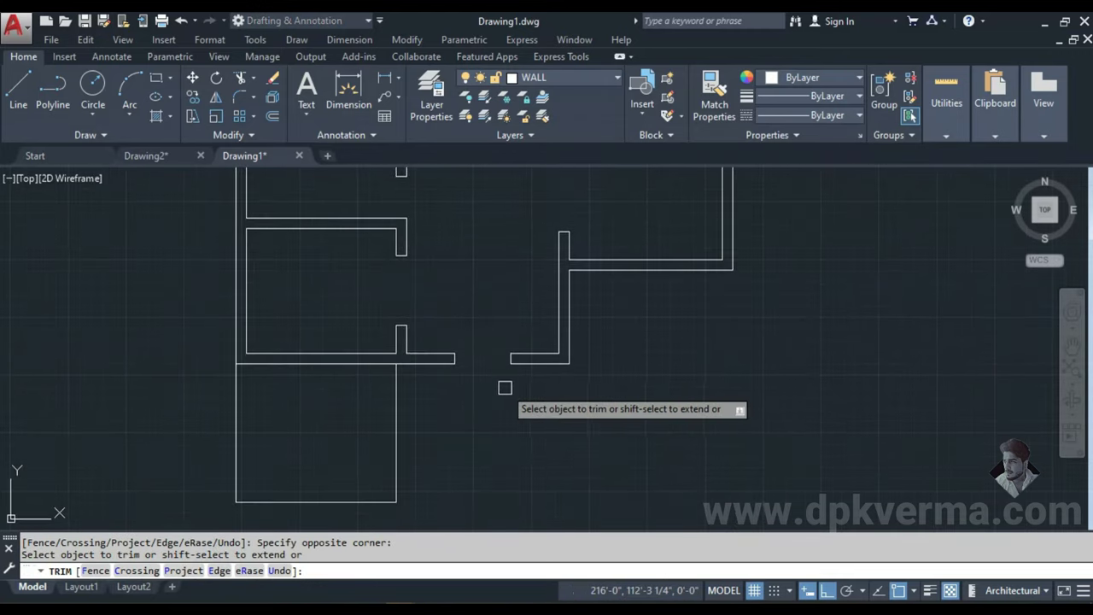
scroll(501, 417, "down", 3)
scroll(493, 450, "up", 1)
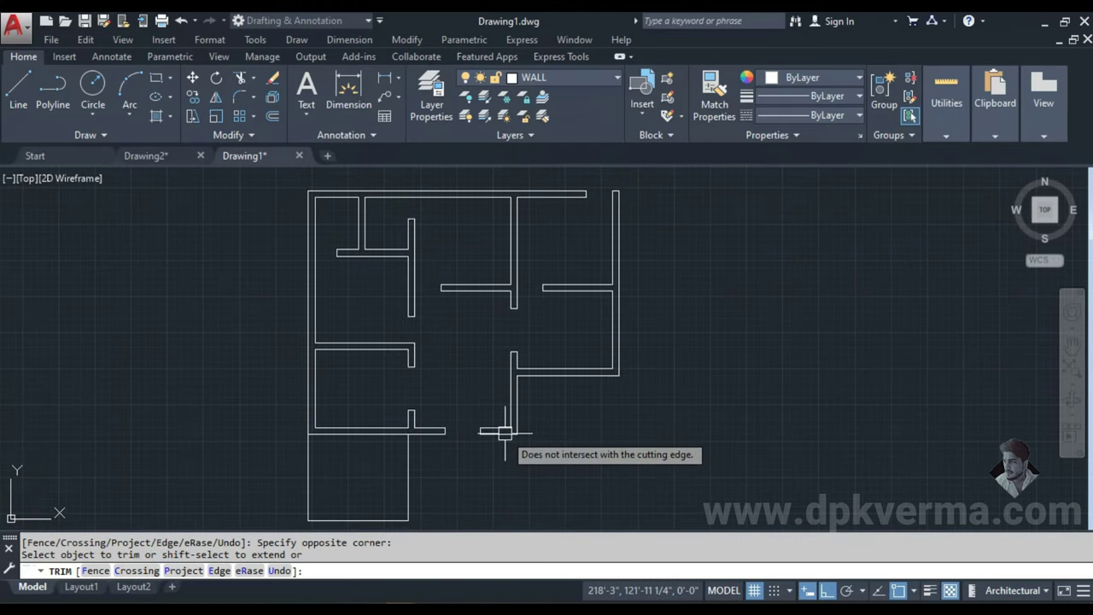
key("Escape")
left_click(185, 157)
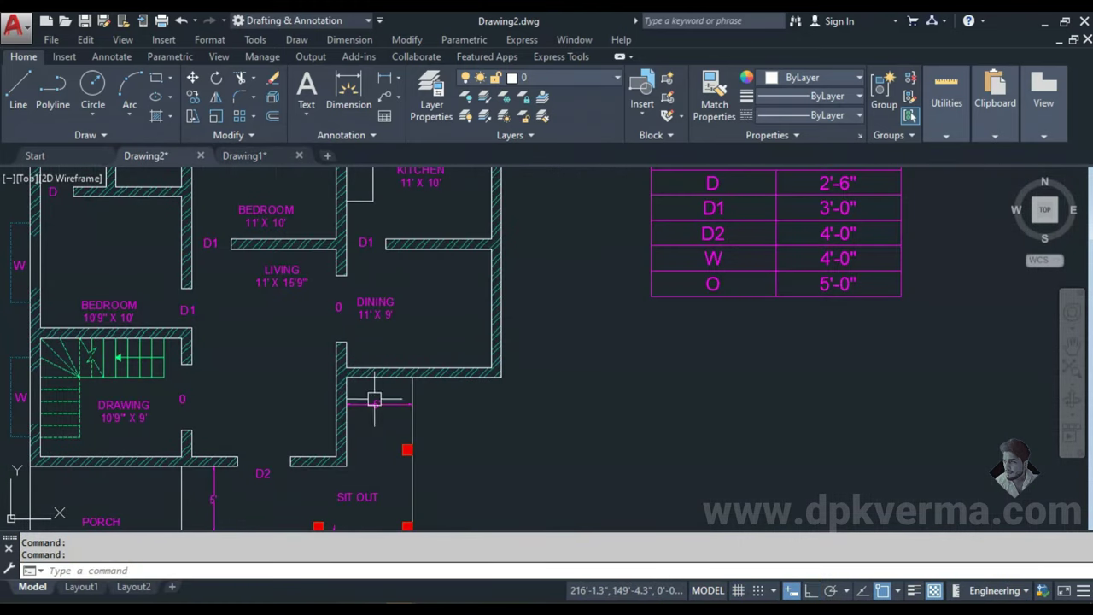
- In Drawing1, offset the lower wall 5' down and the inner vertical wall 5' right
left_click(270, 157)
scroll(437, 427, "up", 3)
scroll(445, 444, "up", 2)
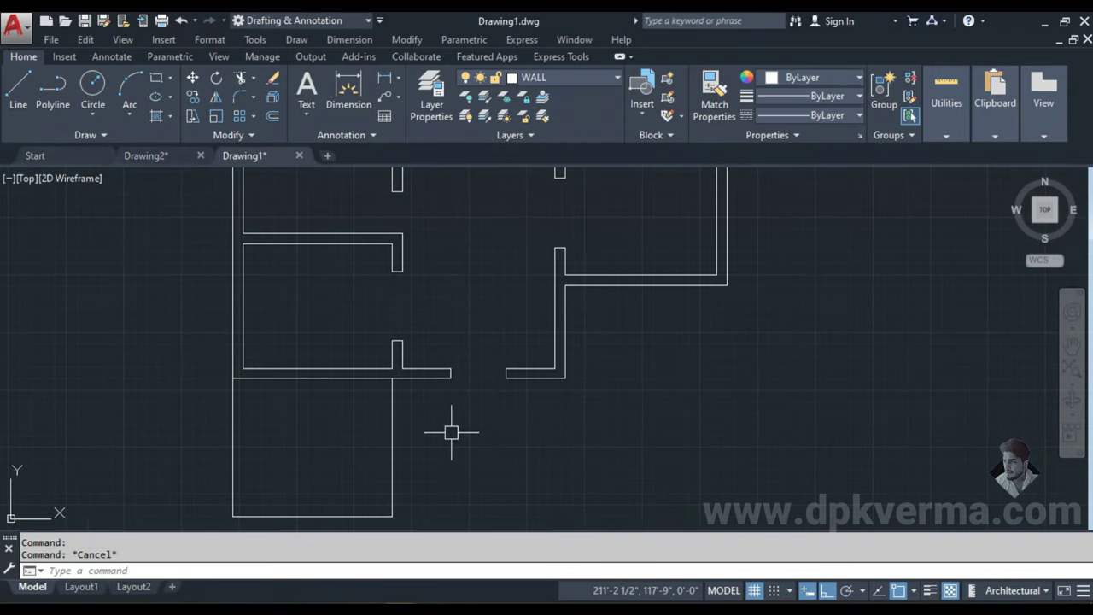
type("o")
key("Return")
type("5")
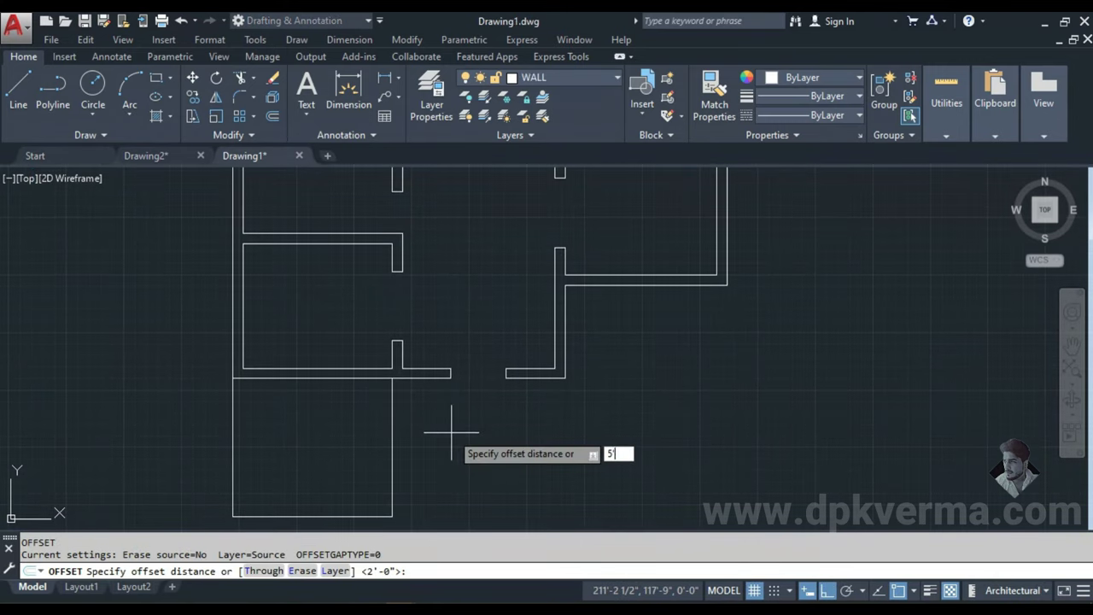
key("Return")
left_click(423, 378)
left_click(434, 447)
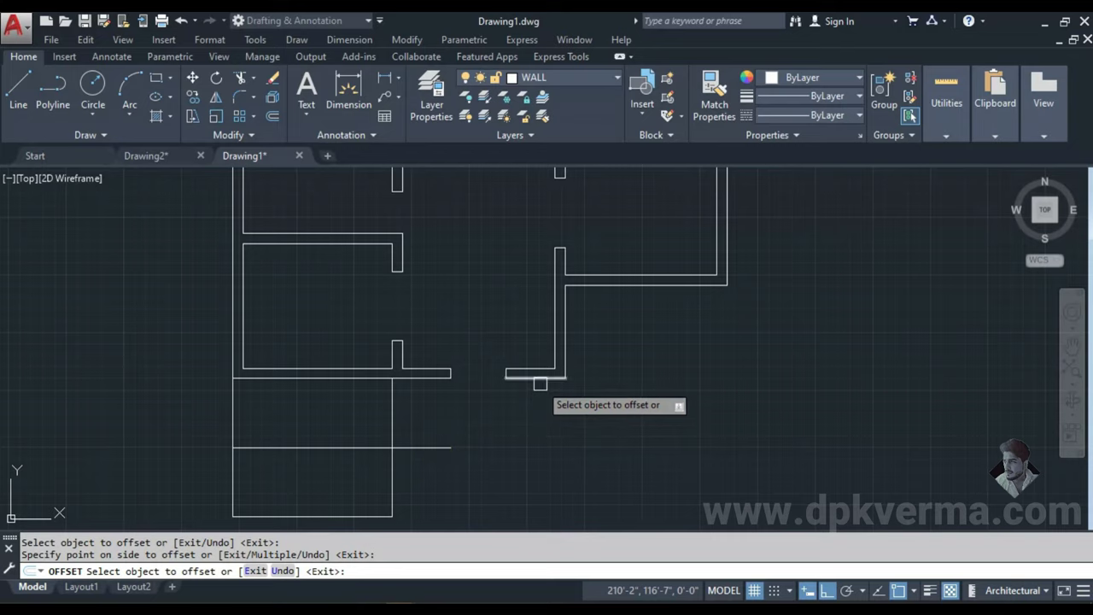
left_click(566, 328)
left_click(608, 363)
key("Escape")
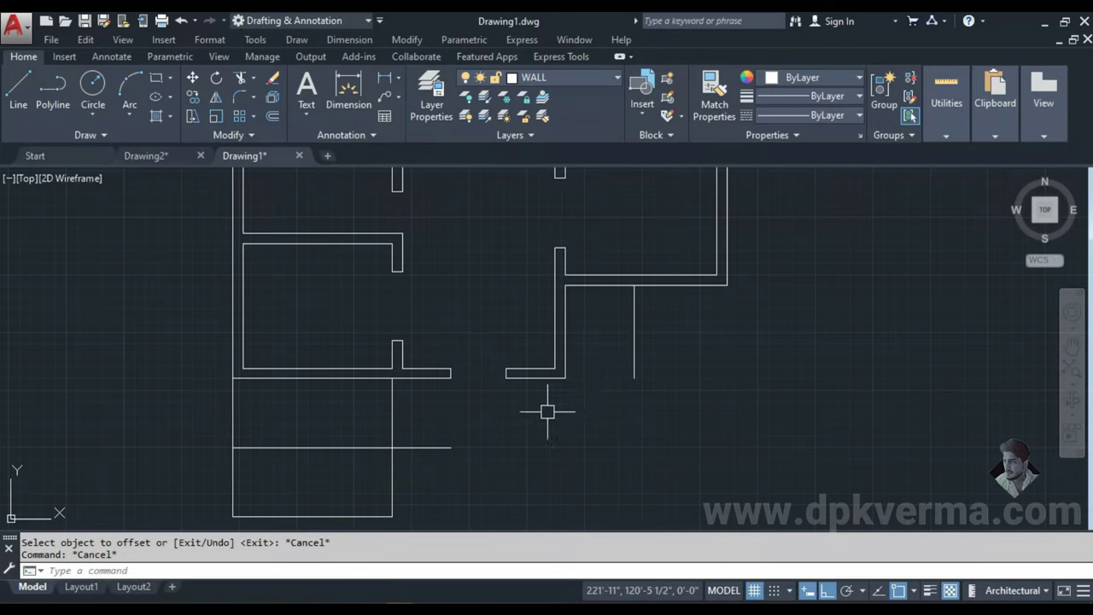
- Fillet the new sit-out lines into a corner, trim the porch overlap, and compare with Drawing2
type("f")
key("Return")
left_click(440, 446)
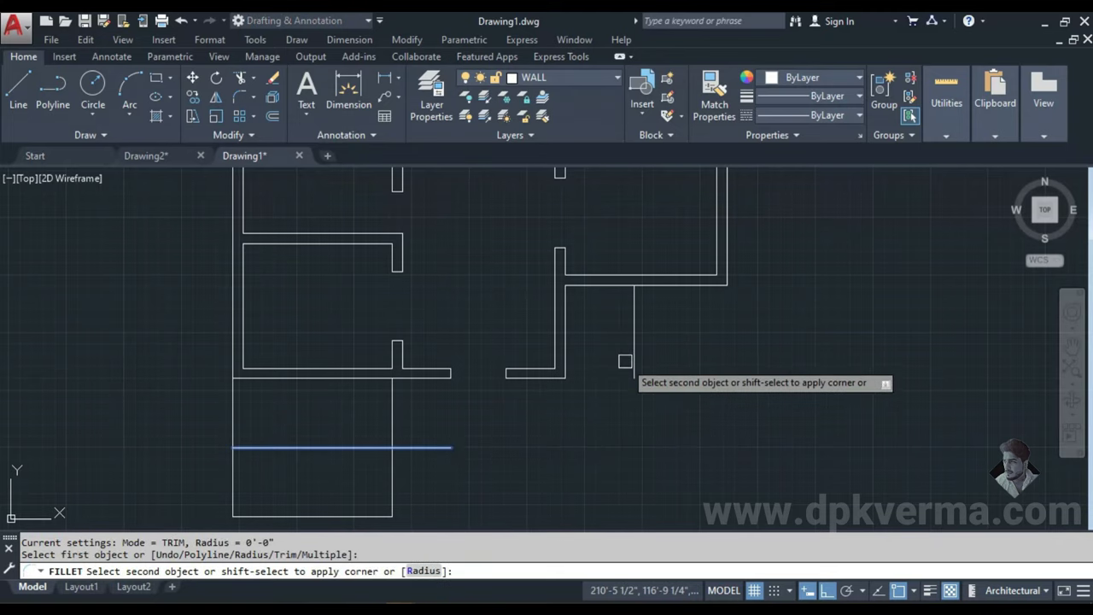
key("Escape")
type("TR")
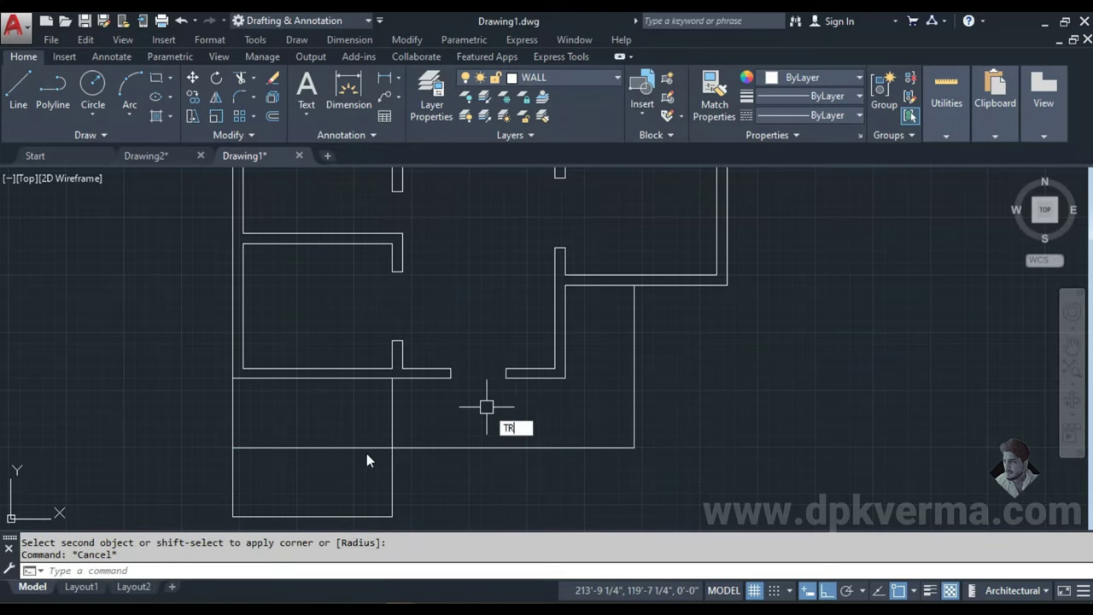
key("Return")
key("Return")
scroll(536, 455, "down", 2)
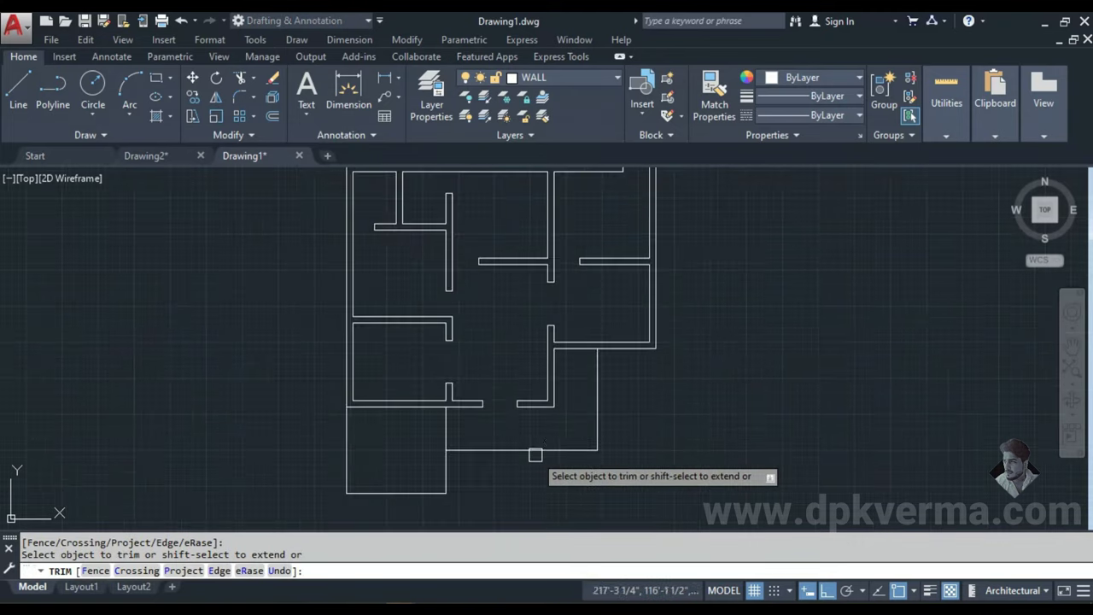
scroll(525, 454, "down", 1)
scroll(540, 409, "up", 1)
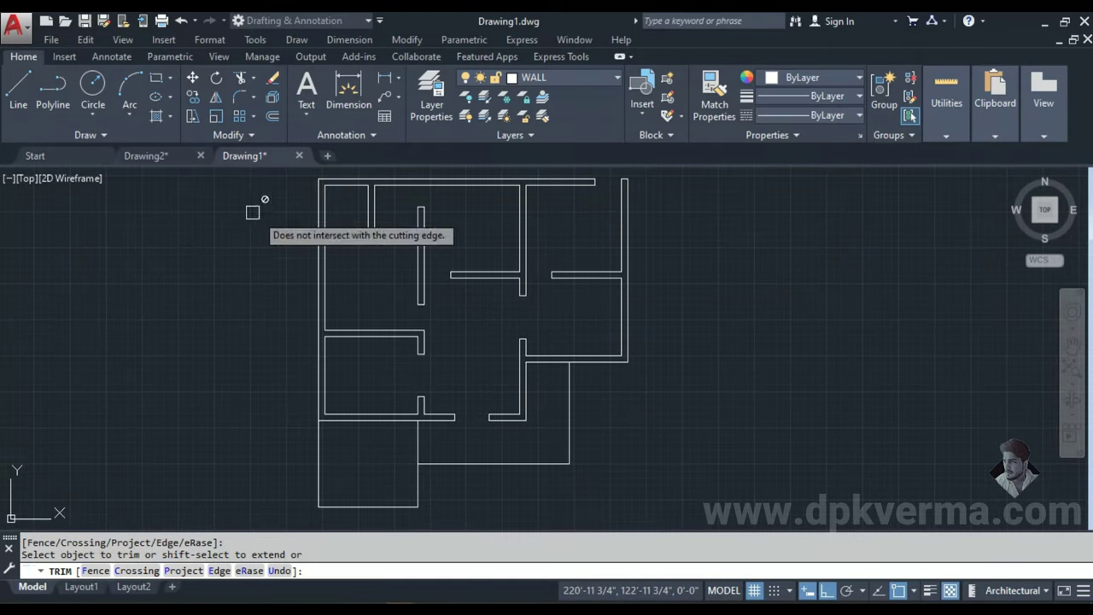
left_click(165, 155)
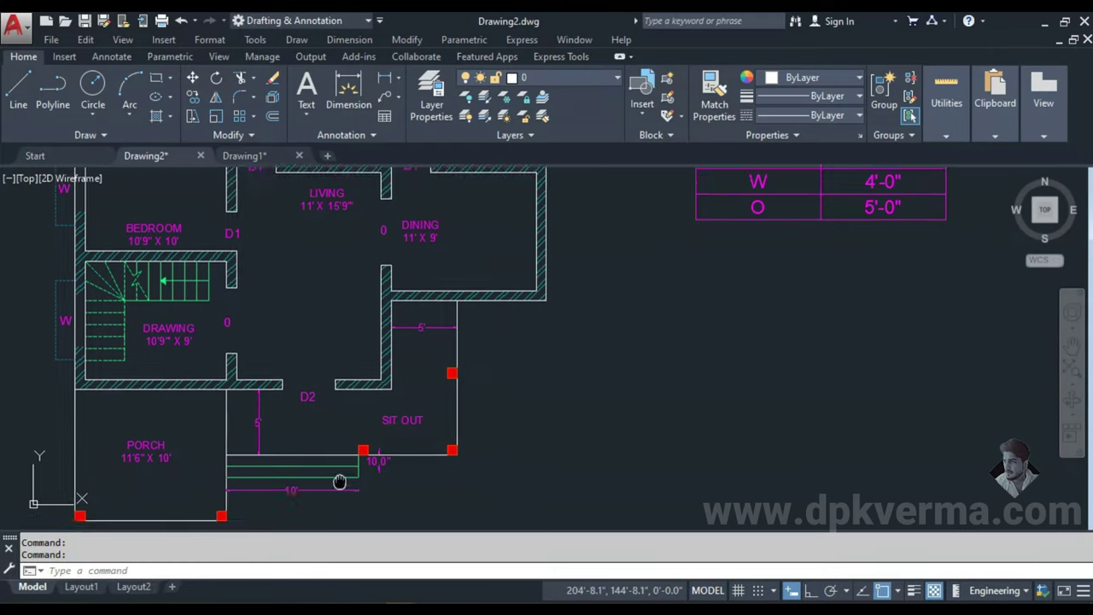
scroll(347, 450, "up", 2)
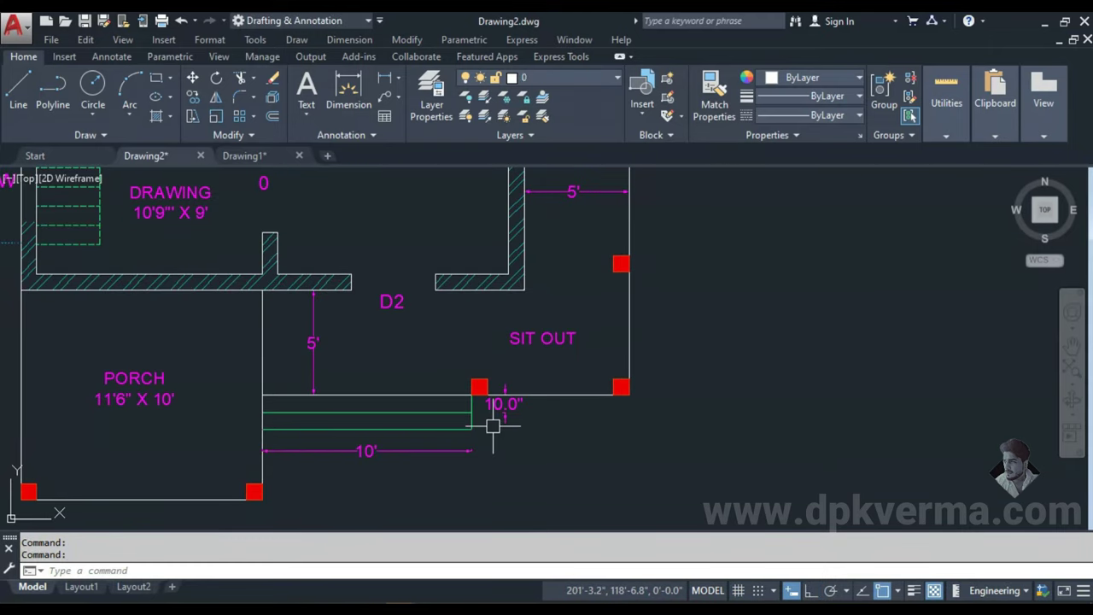
- In Drawing1, offset the porch's right wall 10' to the right
left_click(256, 162)
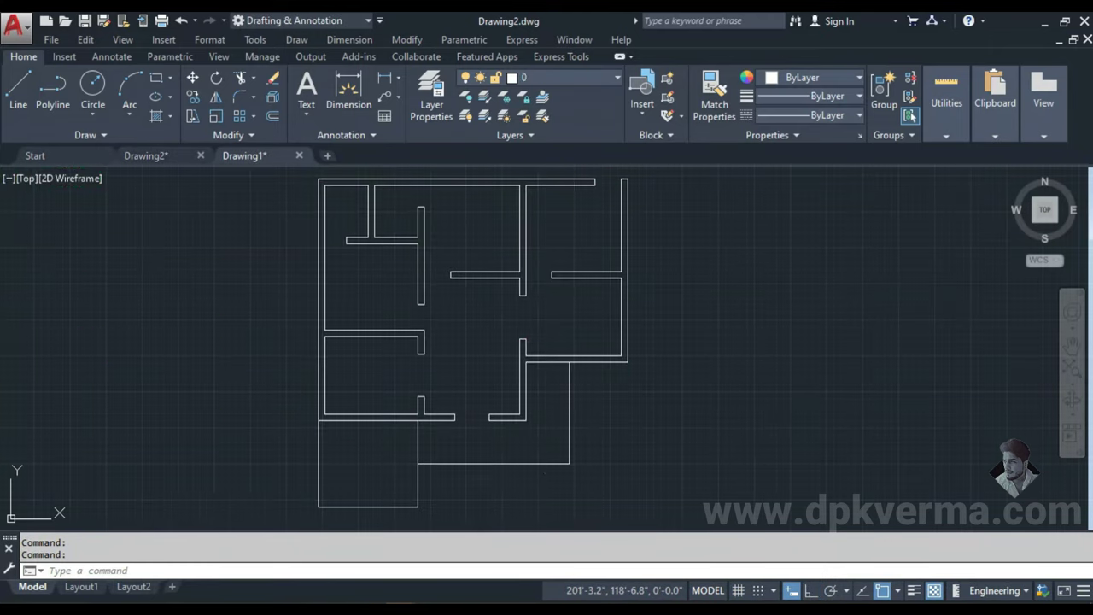
scroll(501, 469, "up", 3)
middle_click_drag(500, 469, 517, 439)
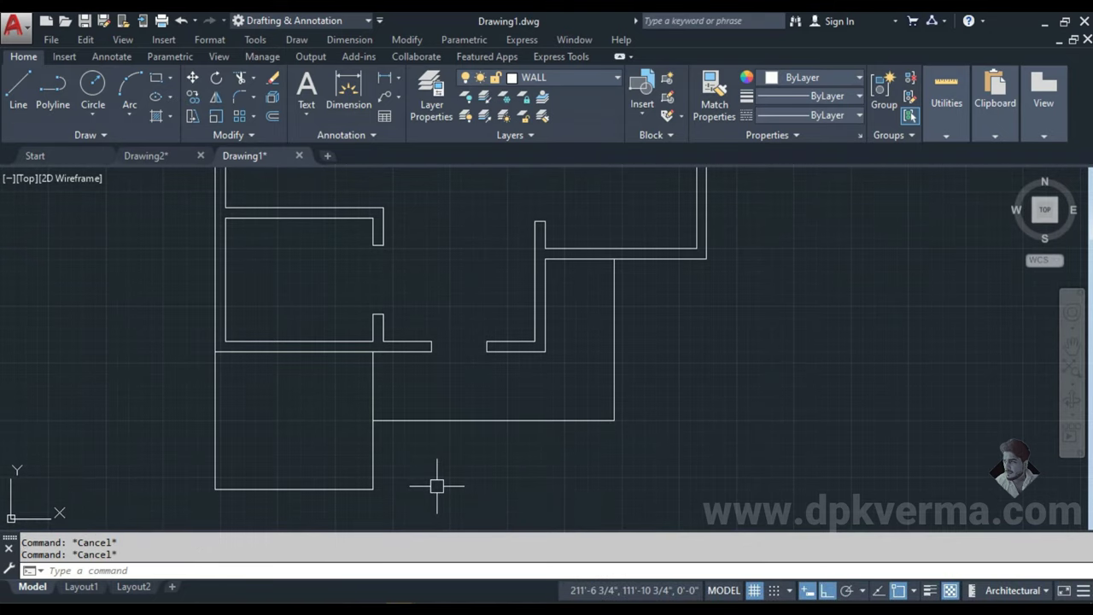
type("o")
key("Return")
type("10'")
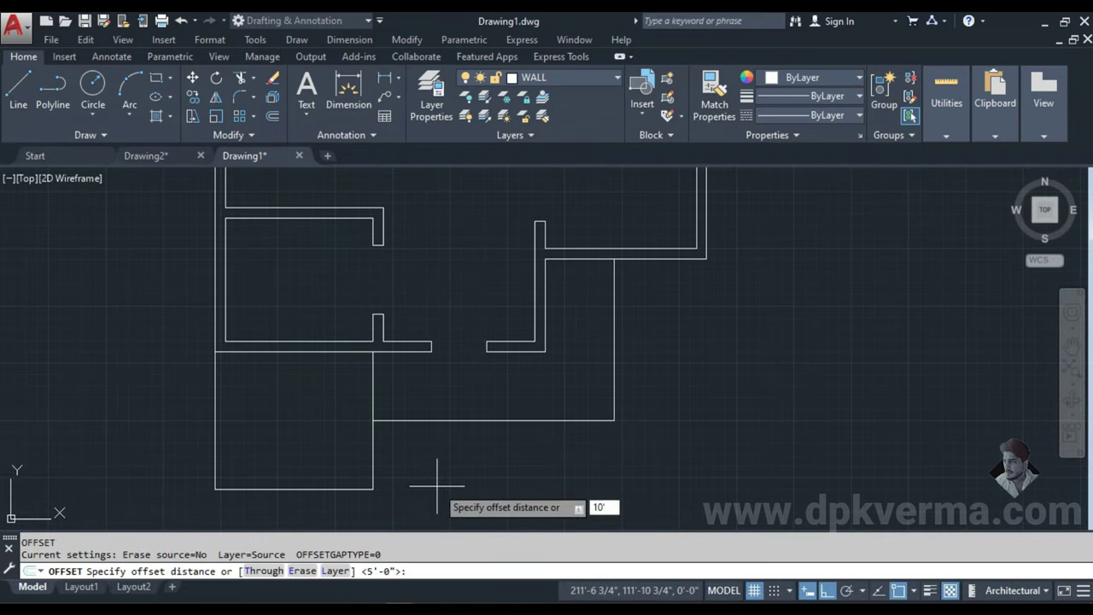
key("Return")
left_click(373, 447)
left_click(521, 455)
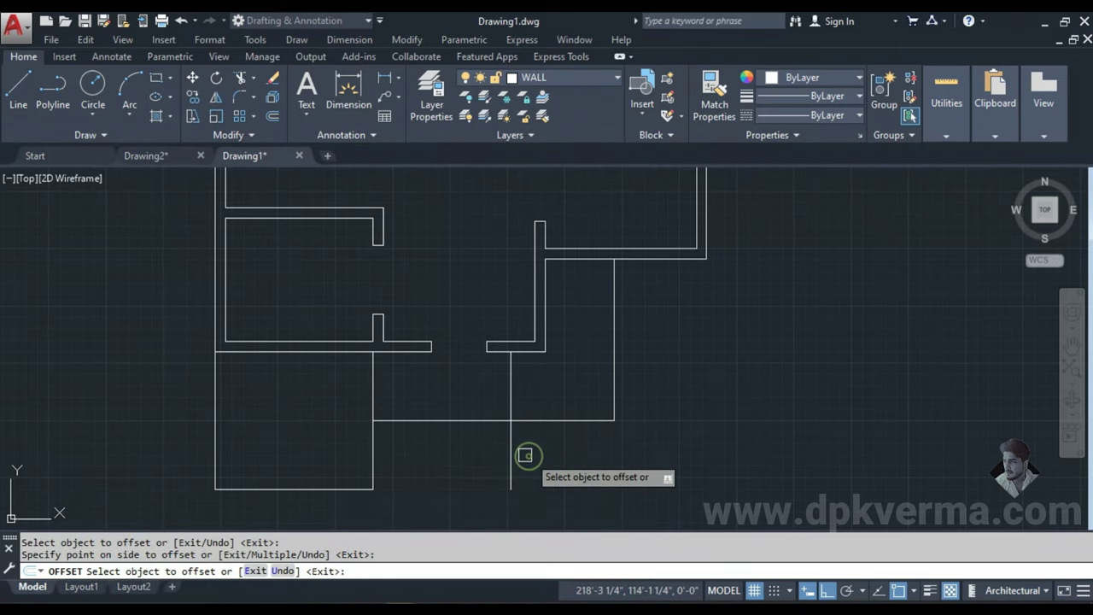
key("Escape")
key("Return")
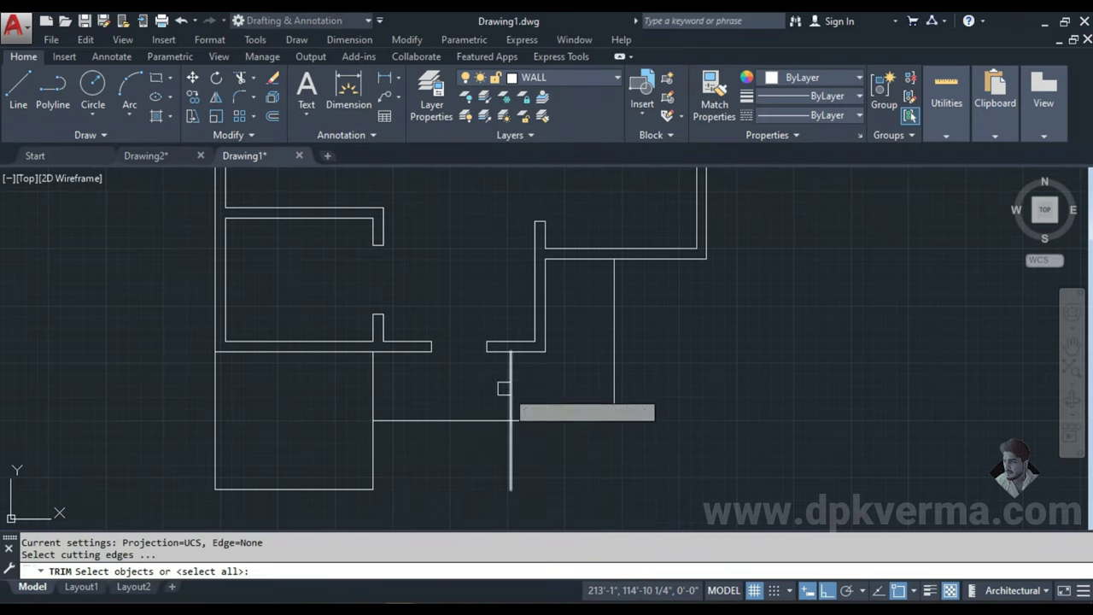
key("Return")
scroll(439, 443, "up", 2)
key("Escape")
key("Escape")
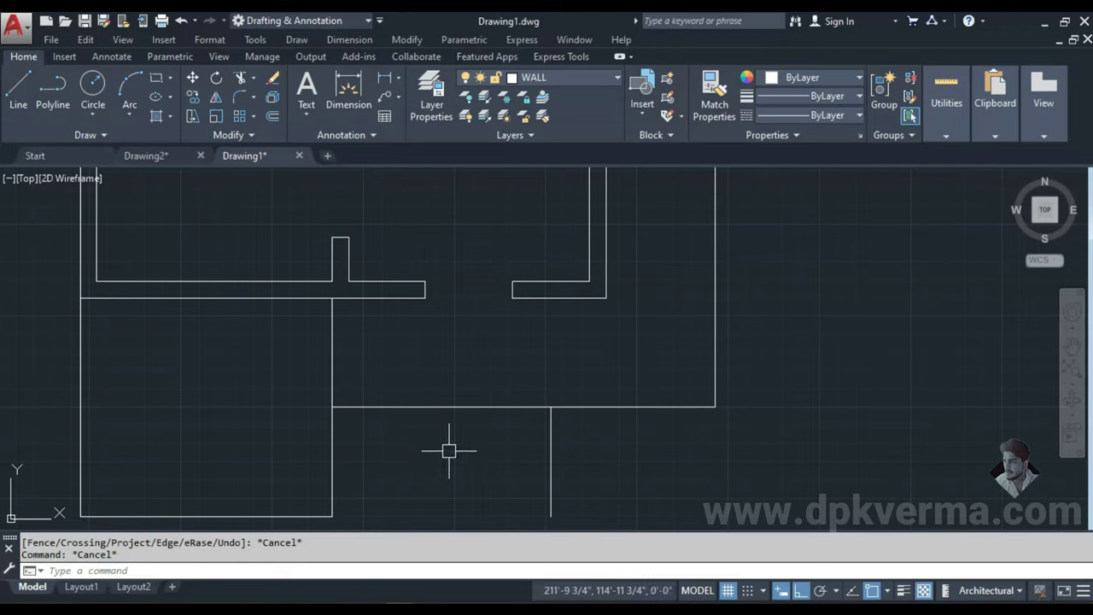
- Offset the sit-out's bottom line twice by 10 to create two step lines
type("o")
key("Return")
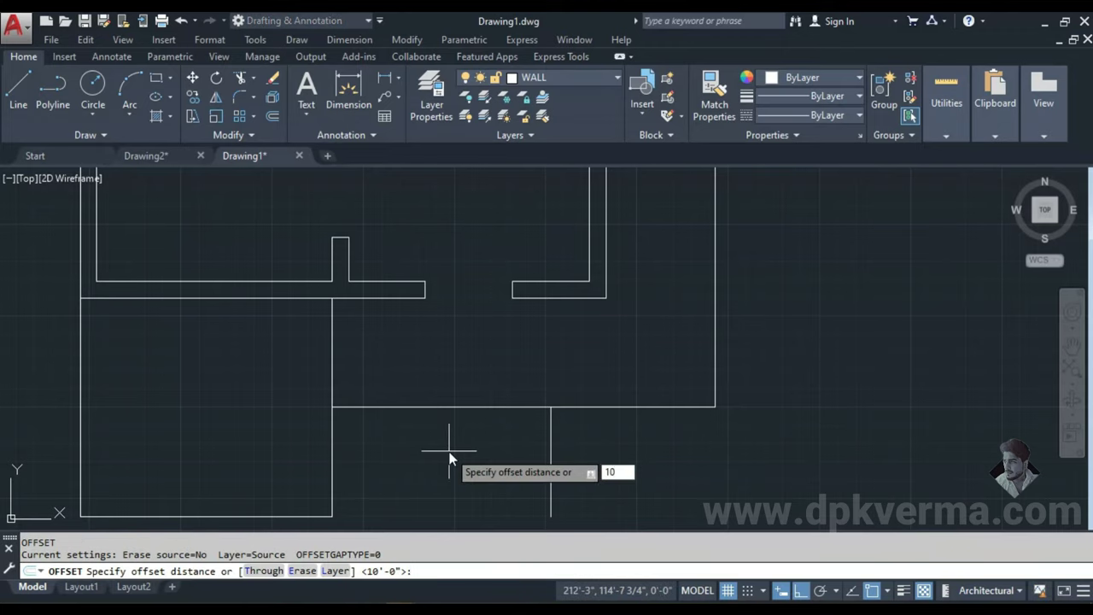
key("Return")
left_click(480, 408)
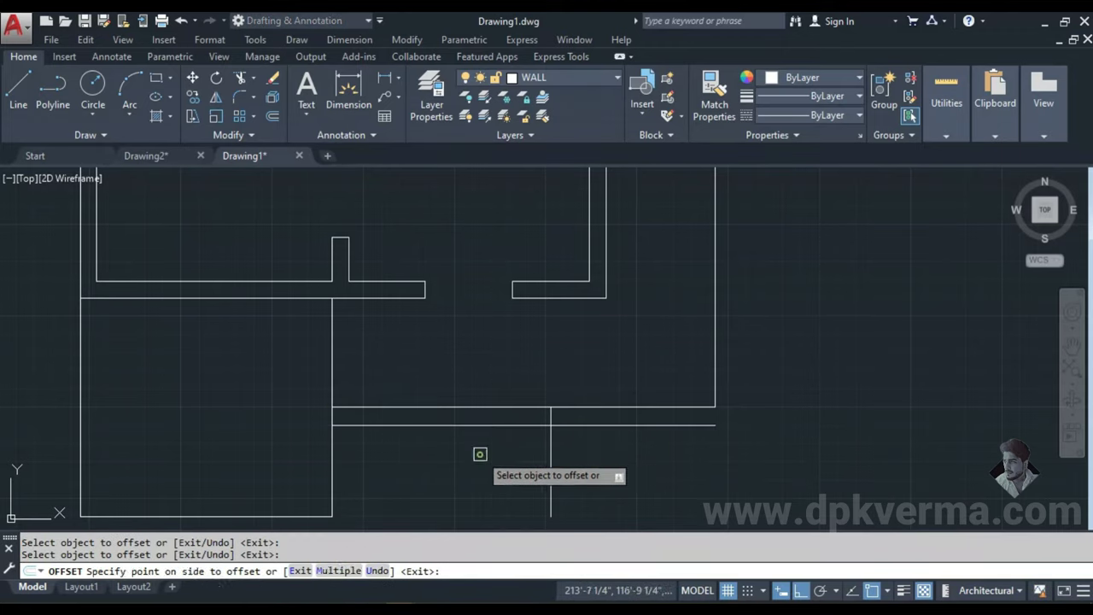
left_click(480, 453)
left_click(481, 424)
left_click(481, 478)
key("Escape")
type("TR")
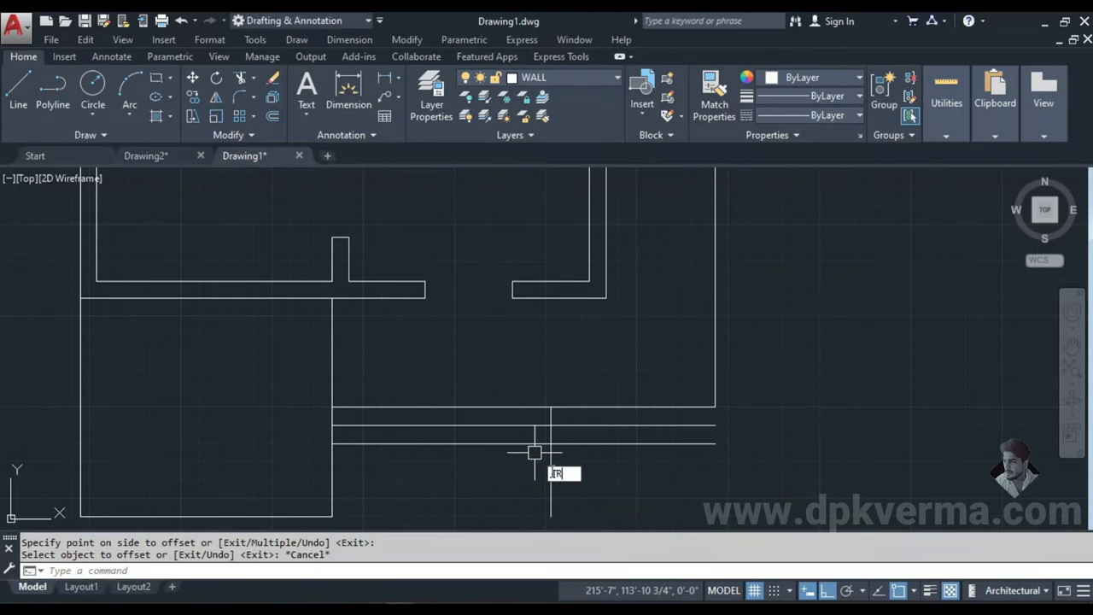
- Trim the step line ends back to the 10' vertical line, then bring up Drawing2
key("Return")
left_click(553, 452)
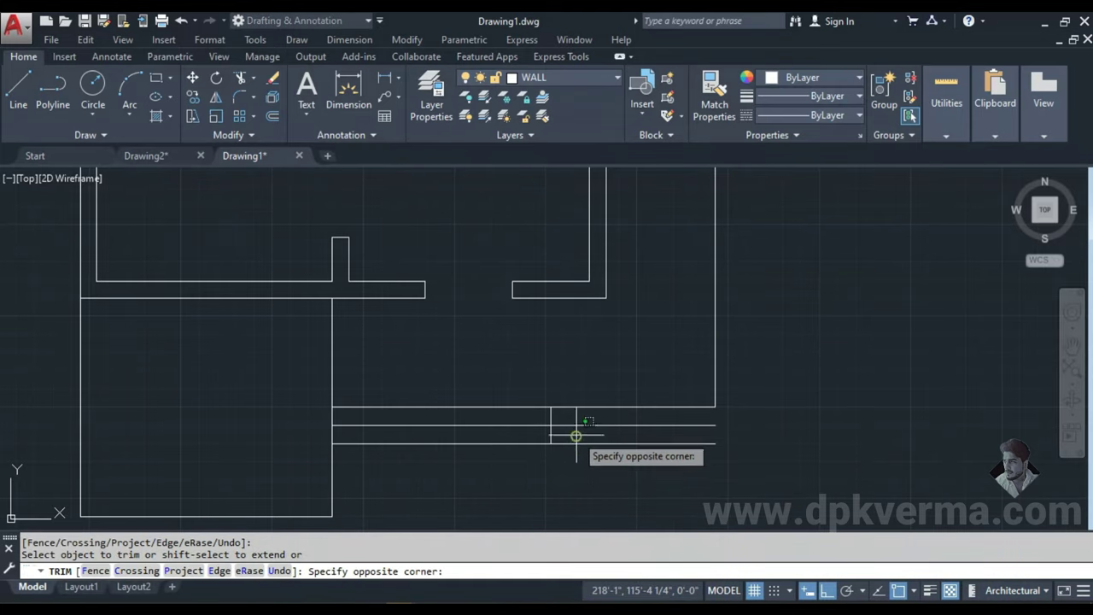
left_click(576, 429)
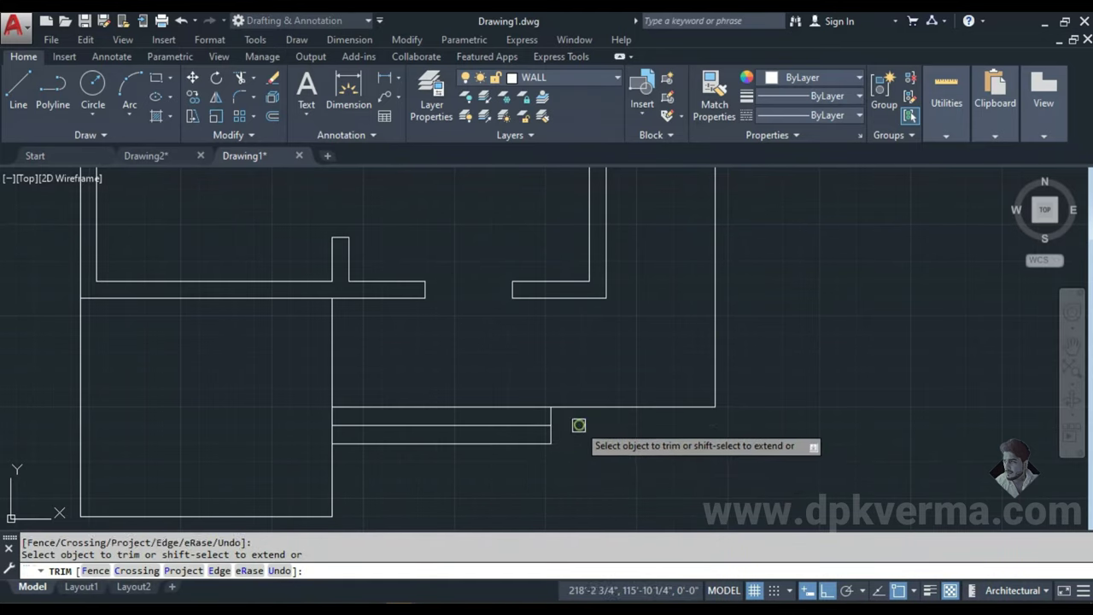
scroll(580, 473, "down", 1)
scroll(581, 473, "up", 1)
scroll(557, 396, "down", 1)
scroll(593, 351, "down", 1)
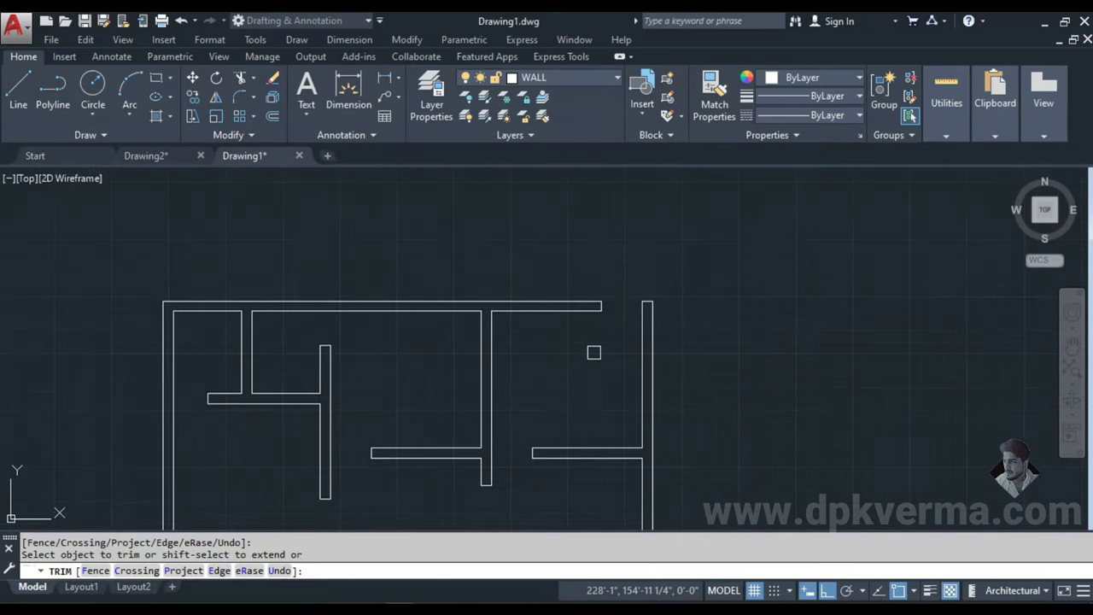
scroll(593, 351, "up", 3)
left_click(167, 156)
- Pan Drawing2 to door D1 and make TEXT the current layer
scroll(583, 274, "up", 1)
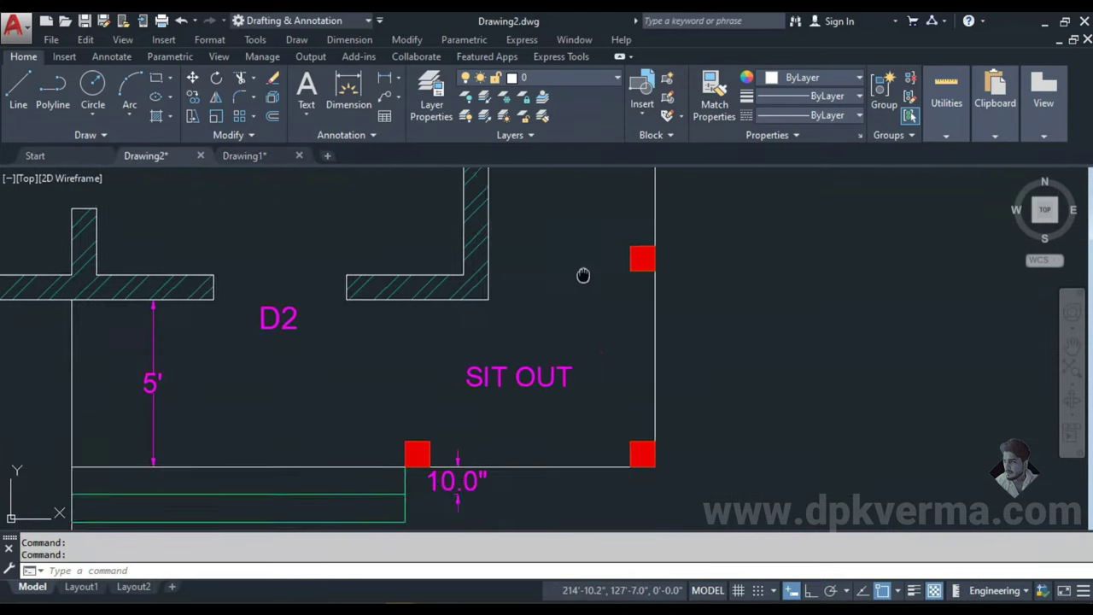
scroll(584, 273, "up", 1)
scroll(615, 461, "down", 3)
scroll(609, 294, "up", 3)
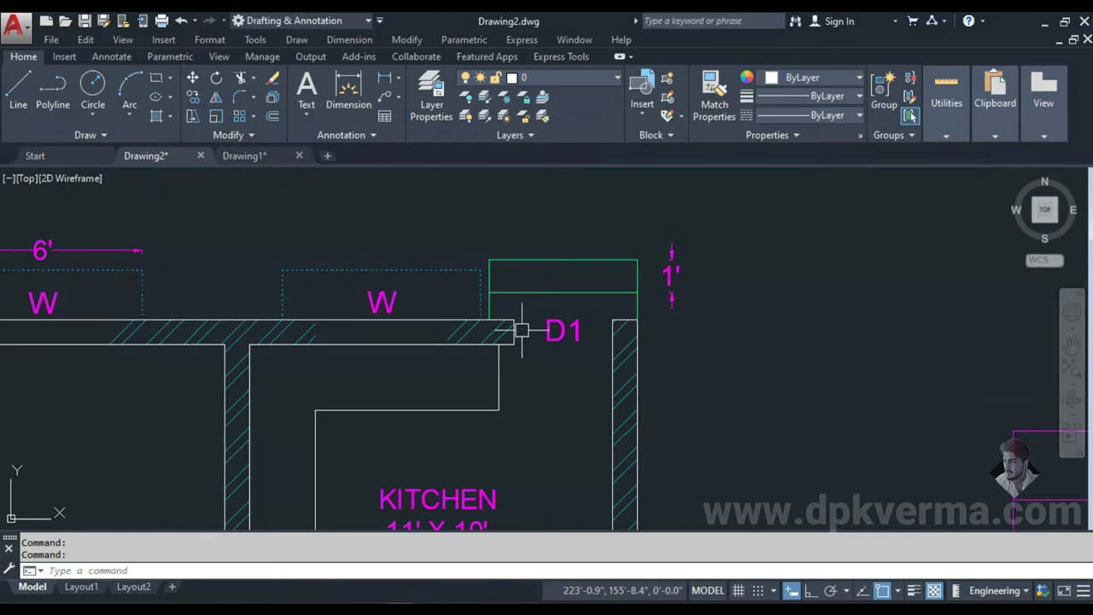
middle_click_drag(542, 299, 502, 311)
type("DLI")
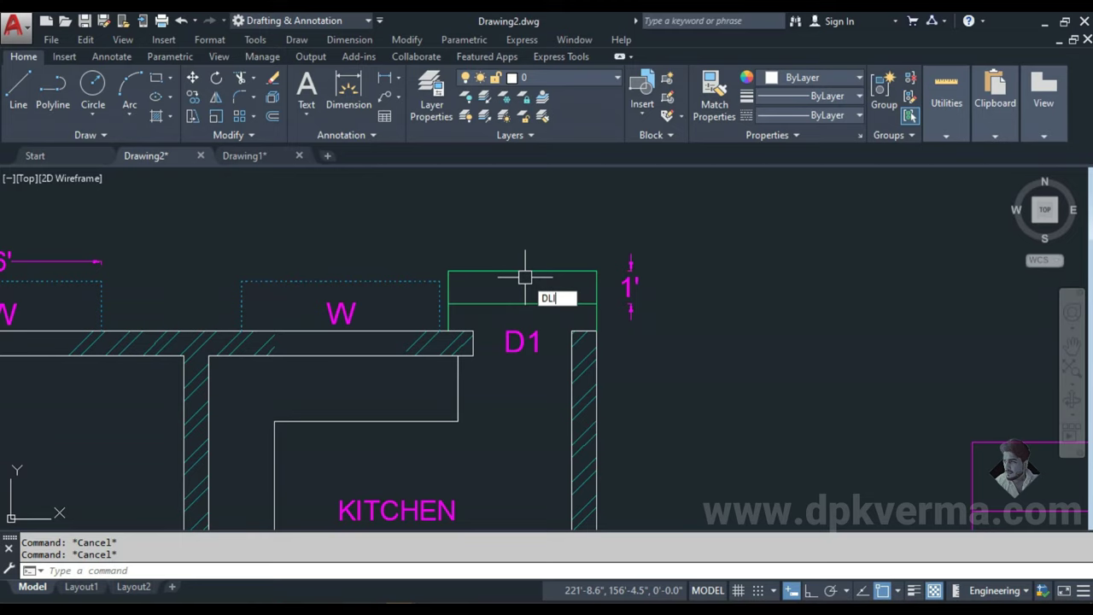
key("Return")
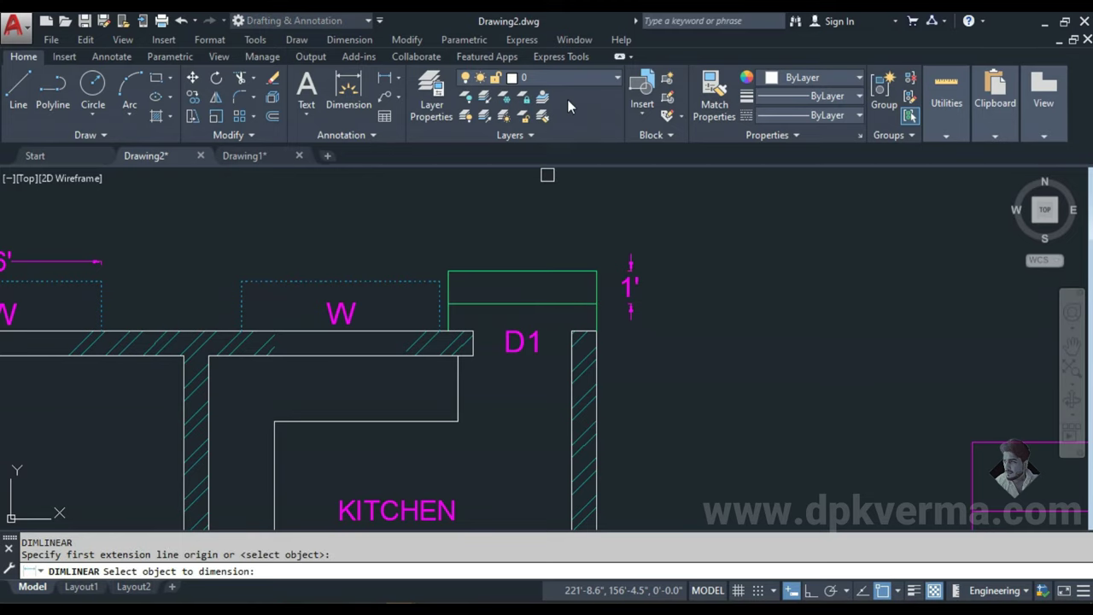
left_click(572, 80)
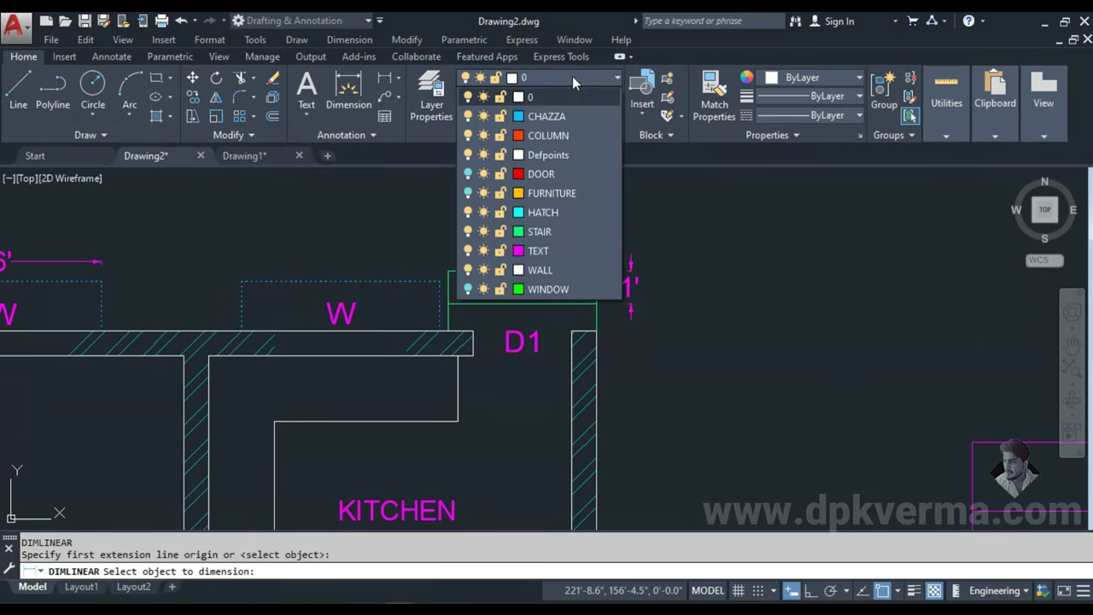
left_click(547, 251)
key("Escape")
- Dimension the top green line above D1 at 4'-6.0", then return to Drawing1
type("DLI")
key("Return")
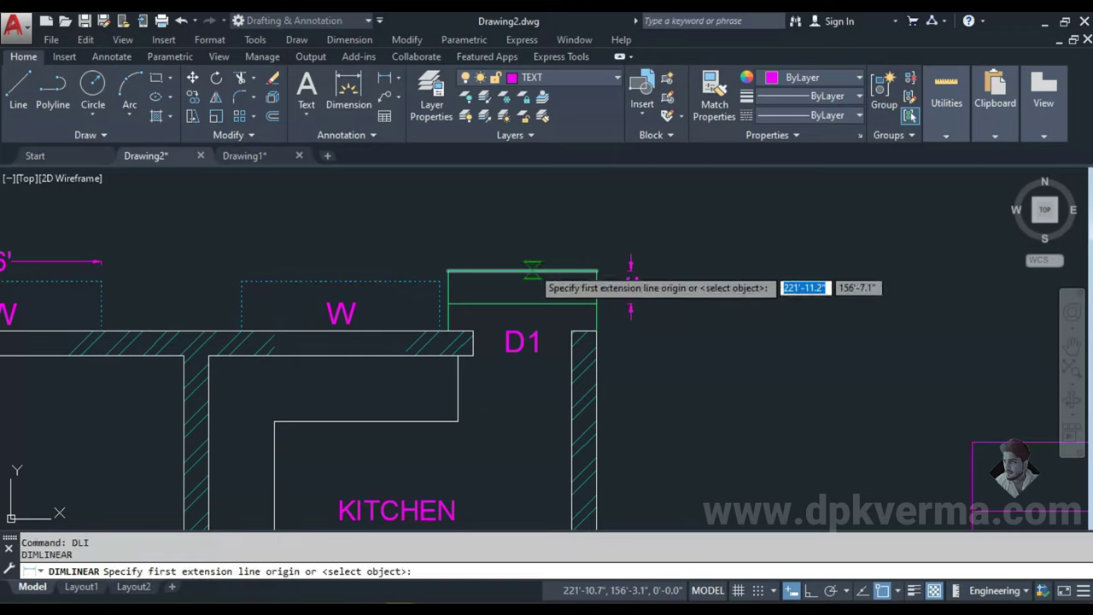
key("Return")
left_click(524, 273)
left_click(507, 234)
key("Escape")
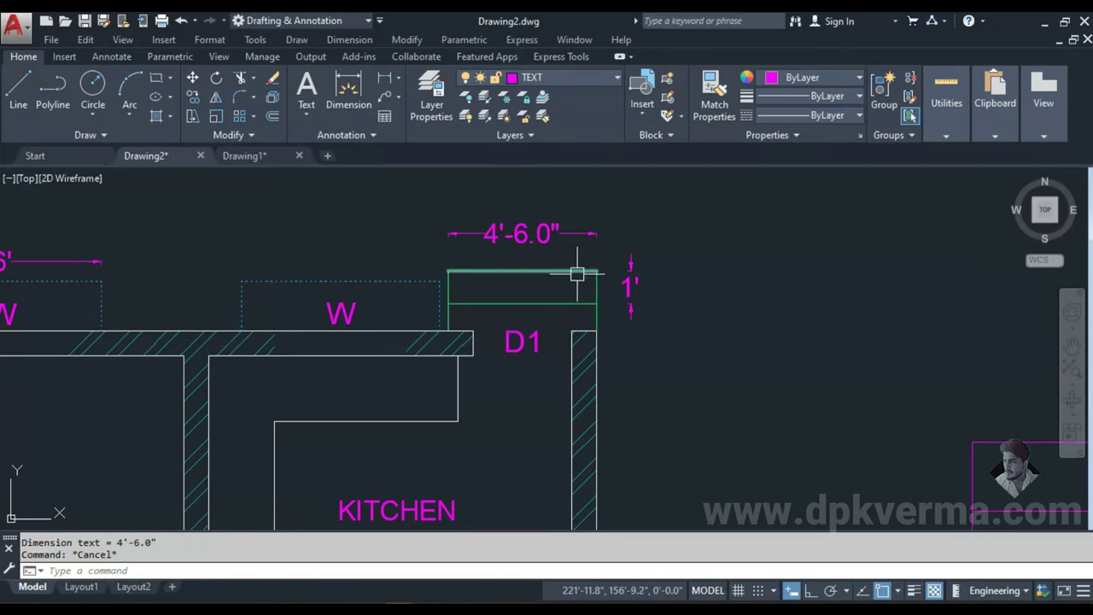
left_click(246, 155)
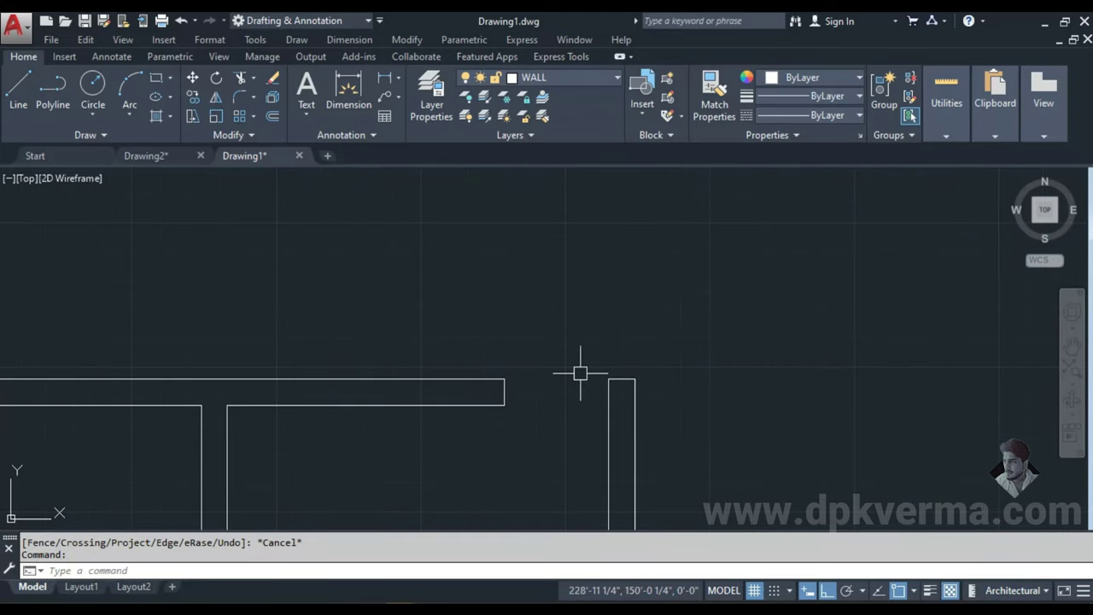
- From the wall's top-right end, draw a 4'6 line with a 1' upward segment
key("Escape")
key("Escape")
type("l")
key("Return")
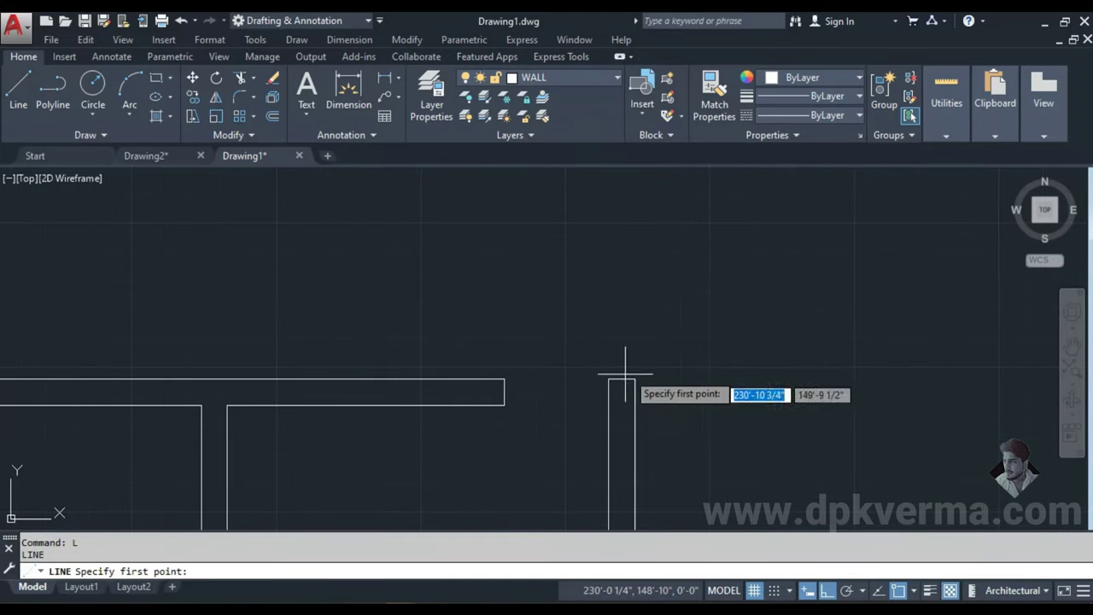
left_click(634, 378)
type("4")
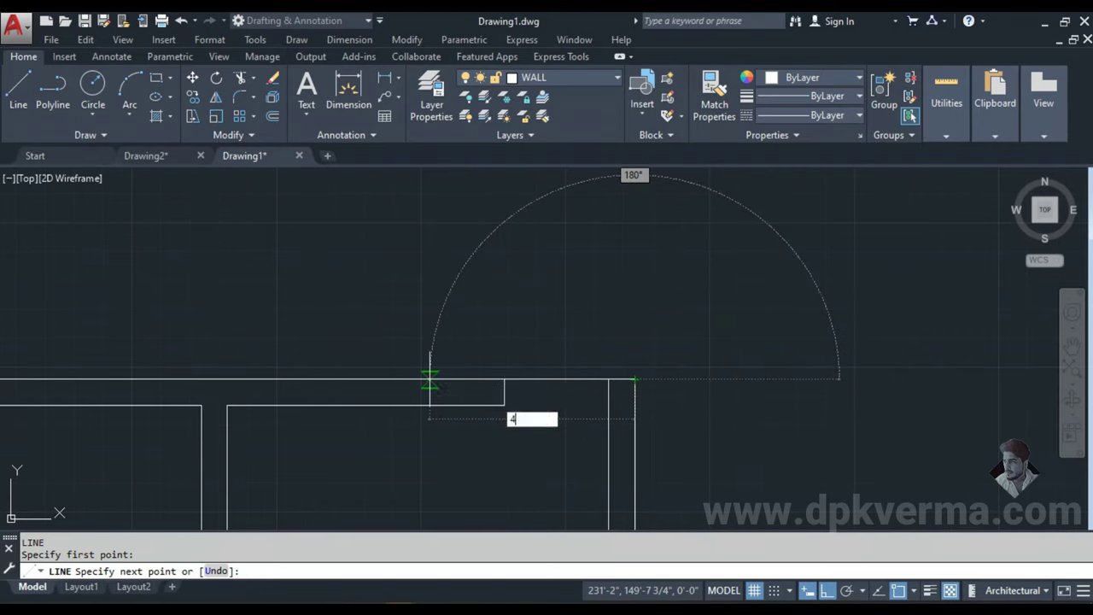
type("'6")
key("Return")
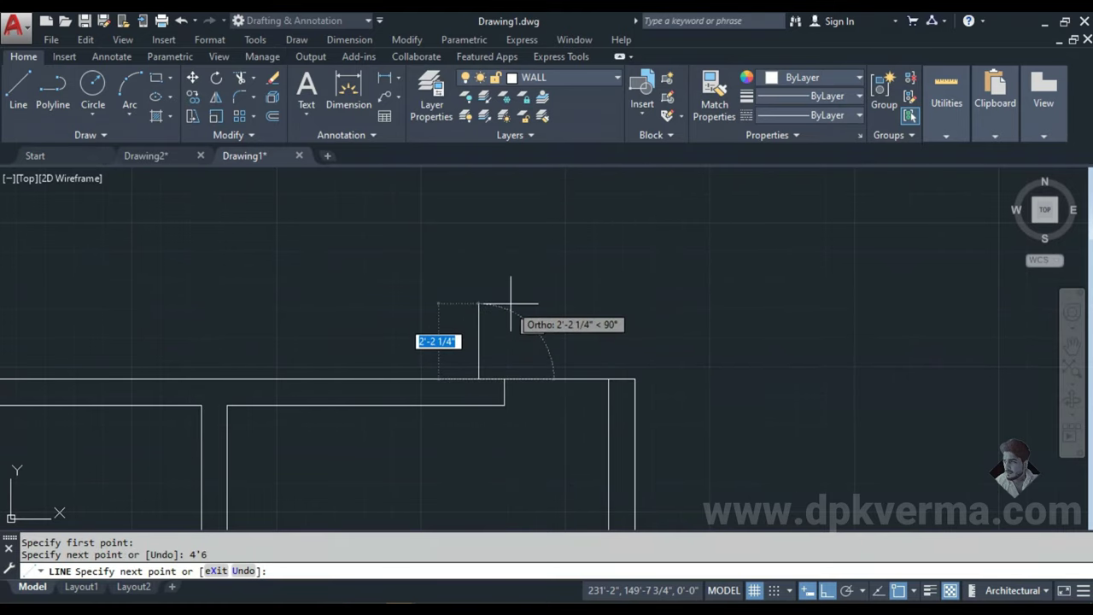
type("1'")
key("Return")
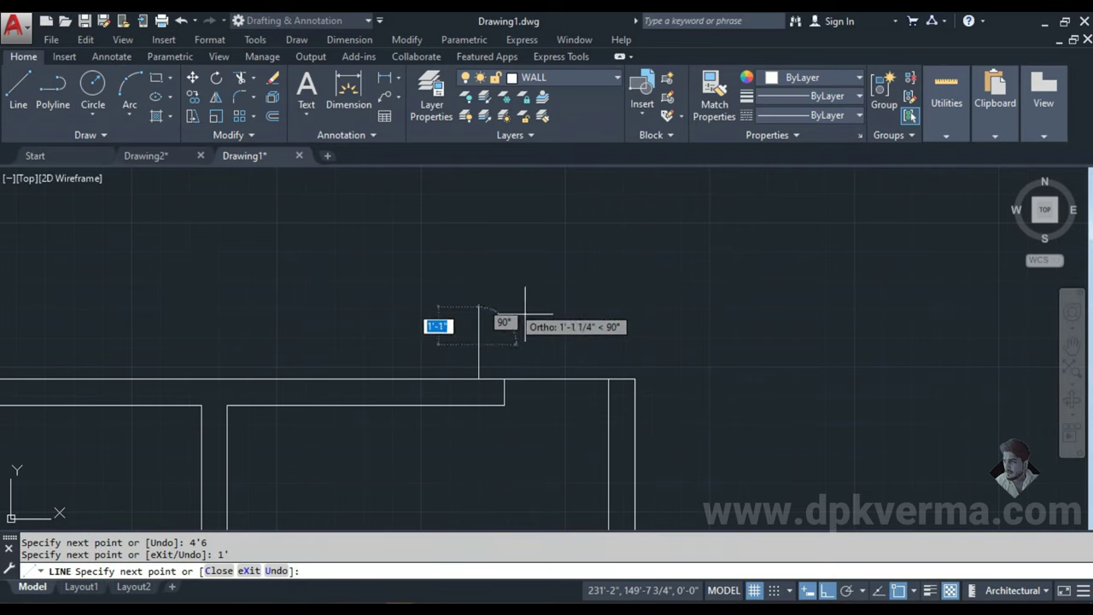
key("Escape")
- Offset the 4'6 line upward twice by 1' to form two strips
type("o")
key("Return")
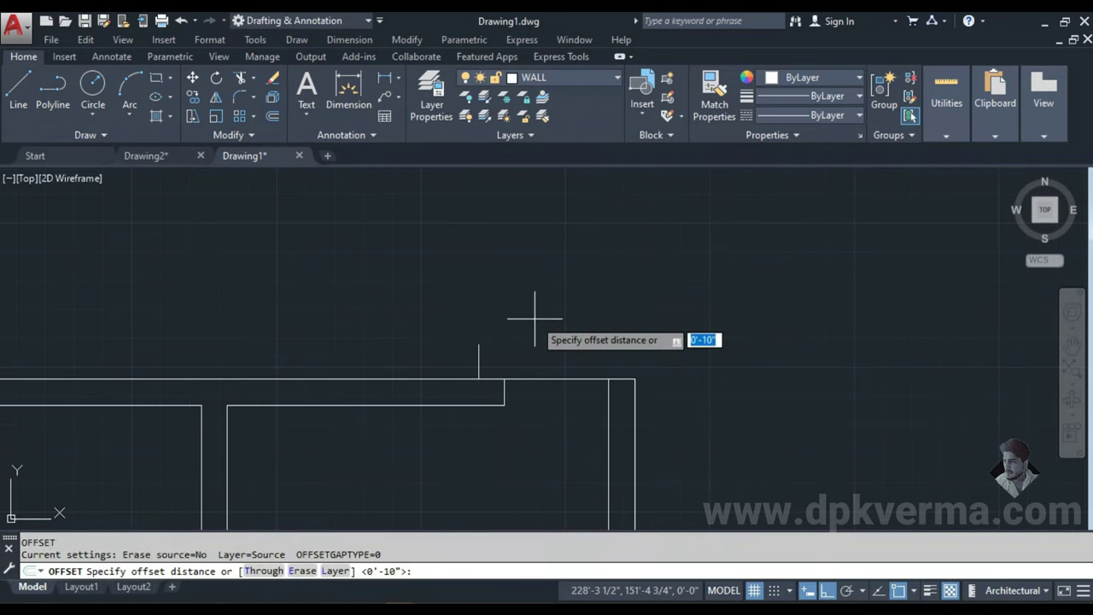
type("1'")
key("Return")
left_click(547, 378)
left_click(553, 329)
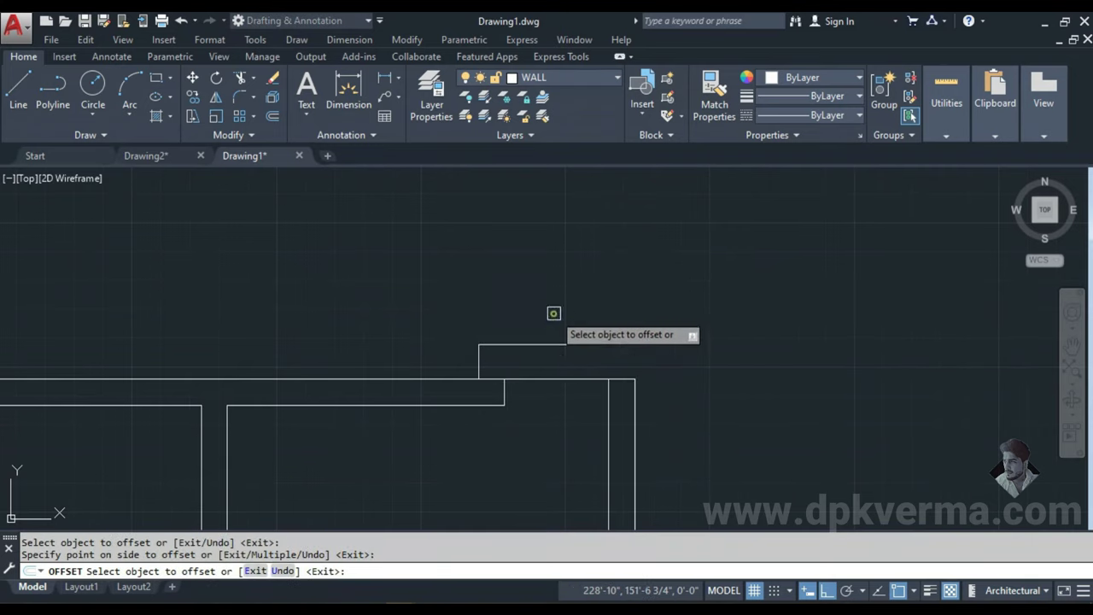
left_click(555, 344)
left_click(561, 290)
key("Escape")
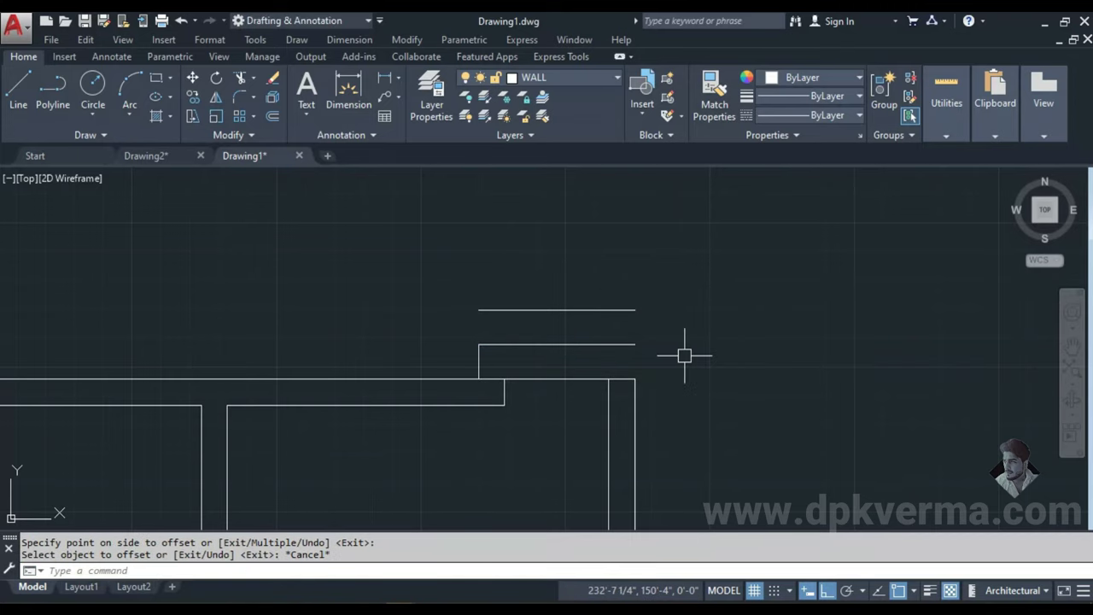
- Erase the short vertical line and close the box's left and right sides down to the wall
key("Escape")
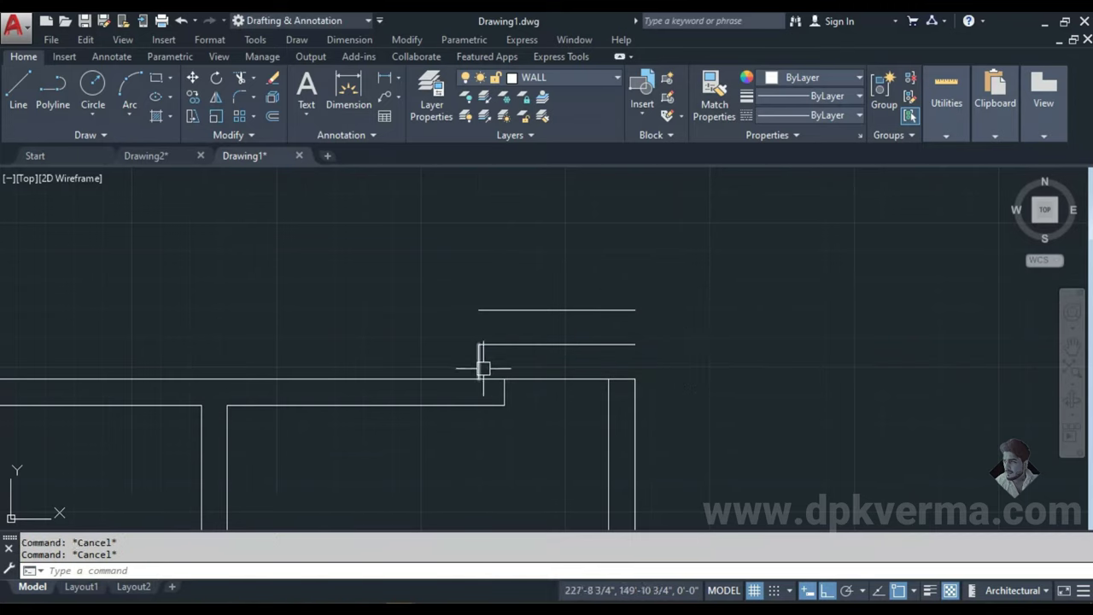
type("E")
key("Return")
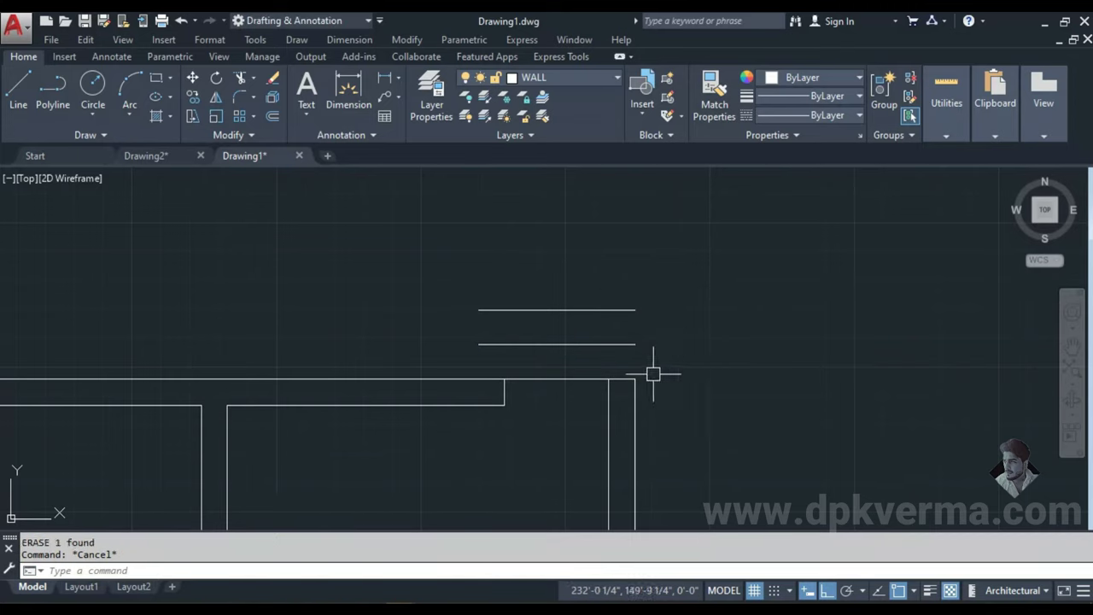
key("Return")
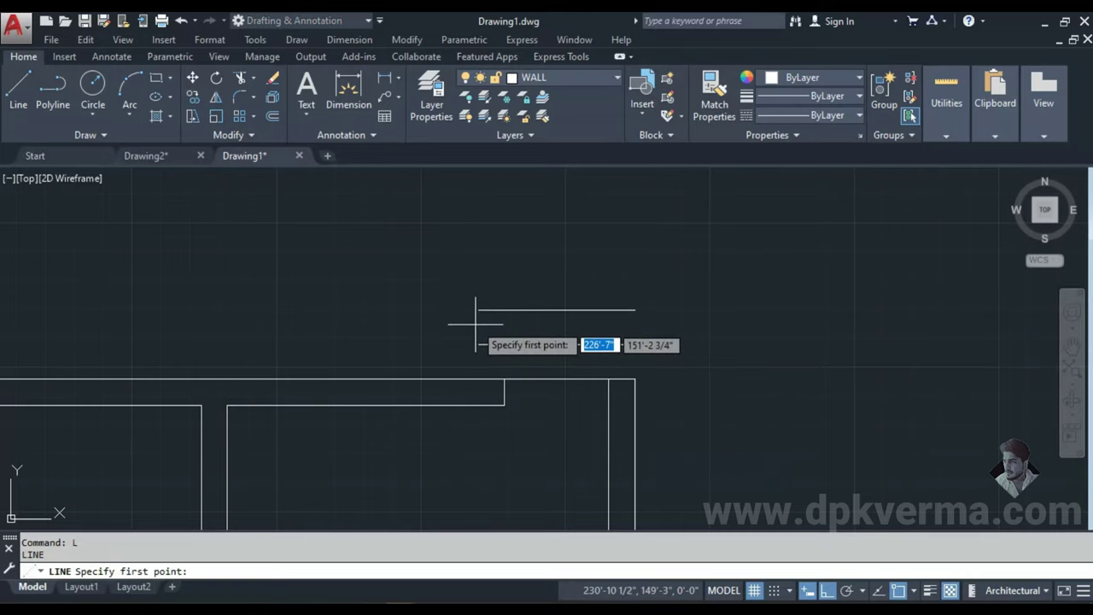
left_click(478, 310)
left_click(479, 379)
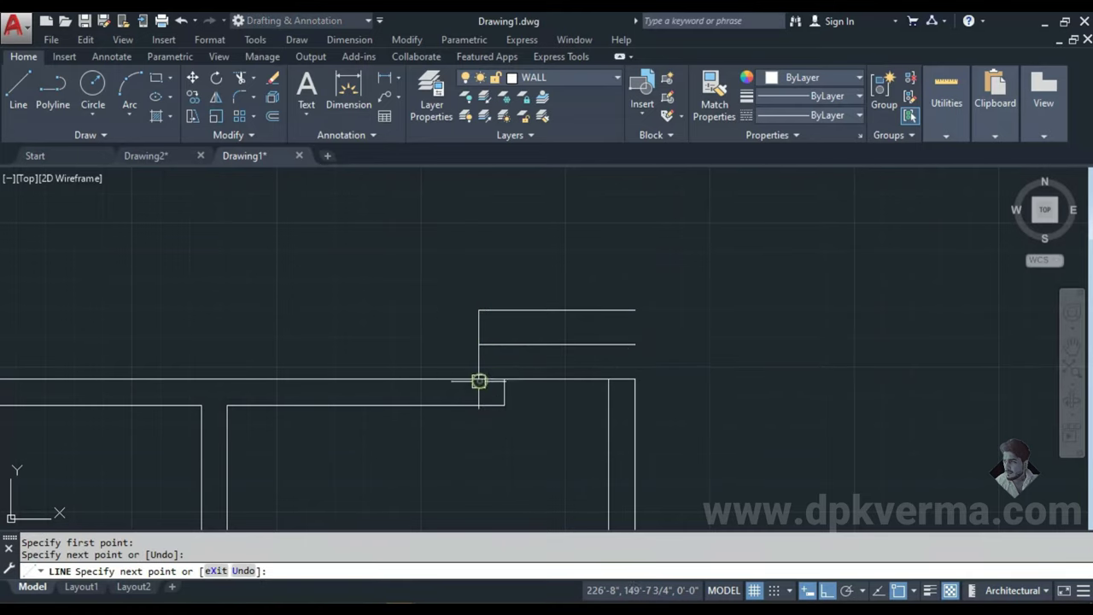
key("Escape")
key("Return")
left_click(635, 310)
left_click(635, 378)
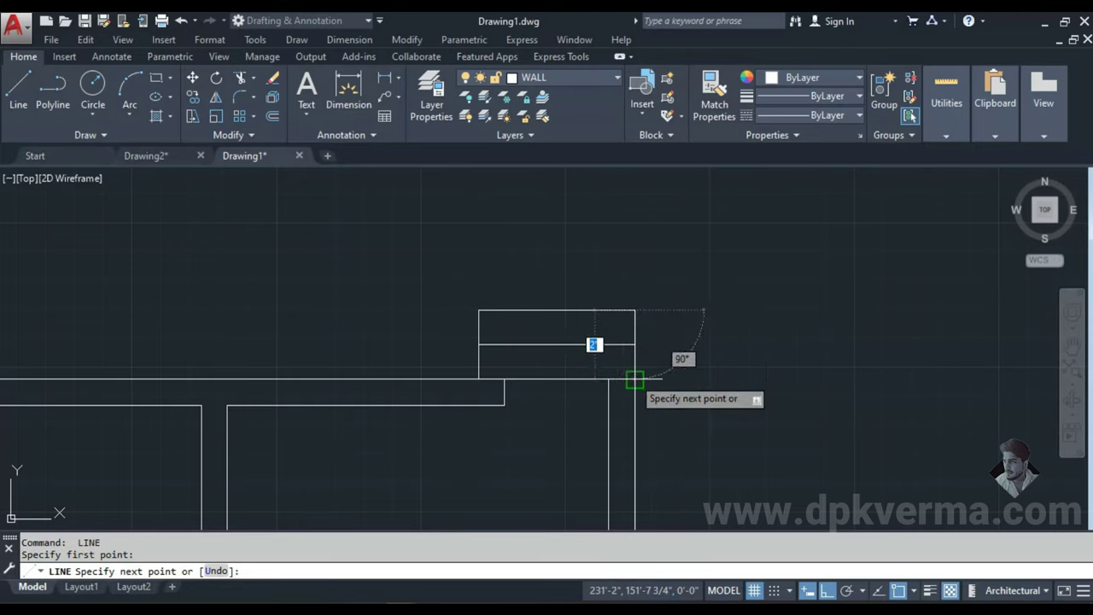
key("Escape")
- Move the new box lines to the STAIR layer
left_click(683, 257)
left_click(444, 346)
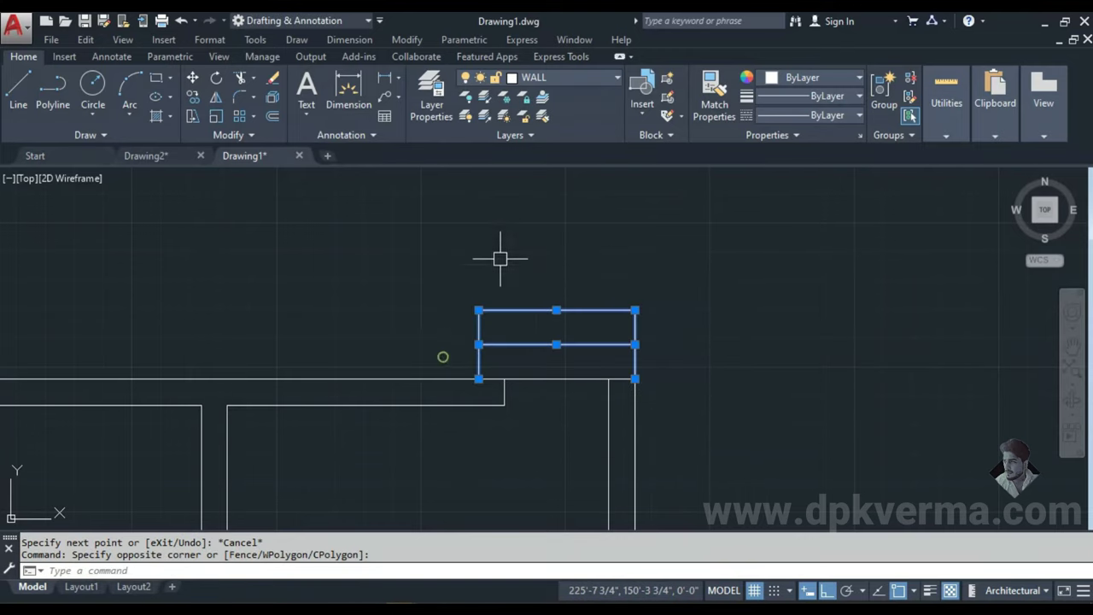
left_click(574, 79)
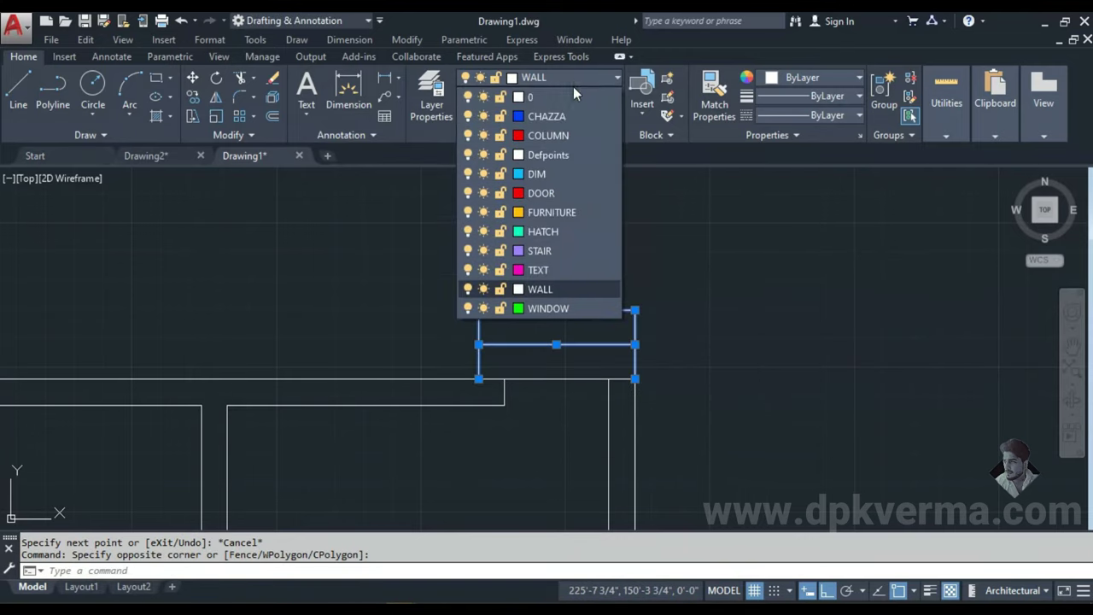
left_click(540, 249)
key("Escape")
scroll(652, 453, "down", 5)
scroll(612, 441, "up", 2)
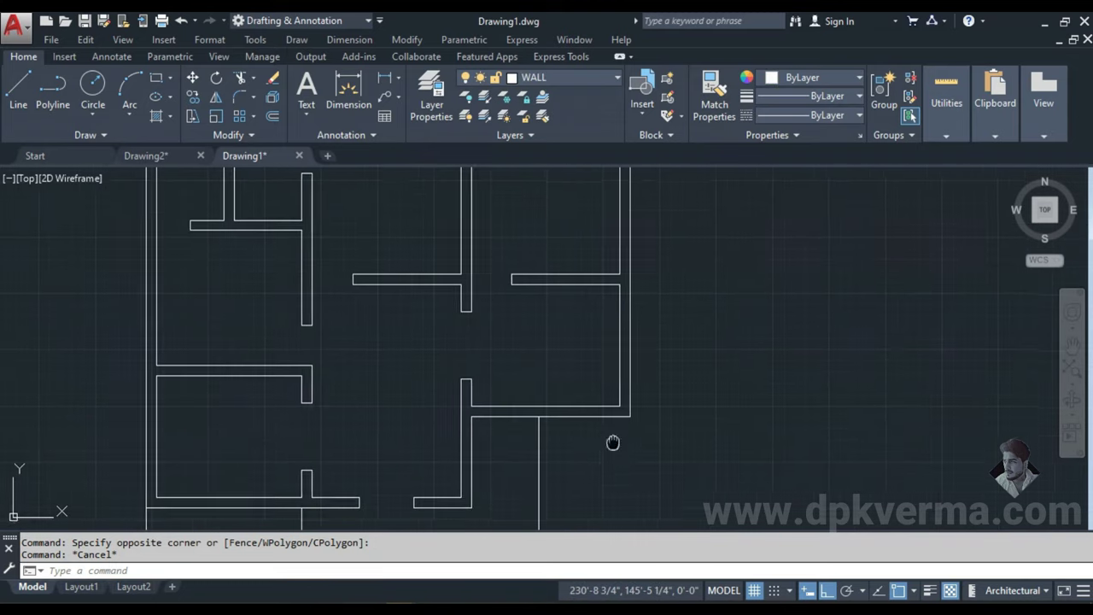
scroll(461, 425, "up", 1)
scroll(462, 424, "up", 1)
- Reselect the box lines and put them on the STAIR layer again
left_click(539, 480)
left_click(462, 430)
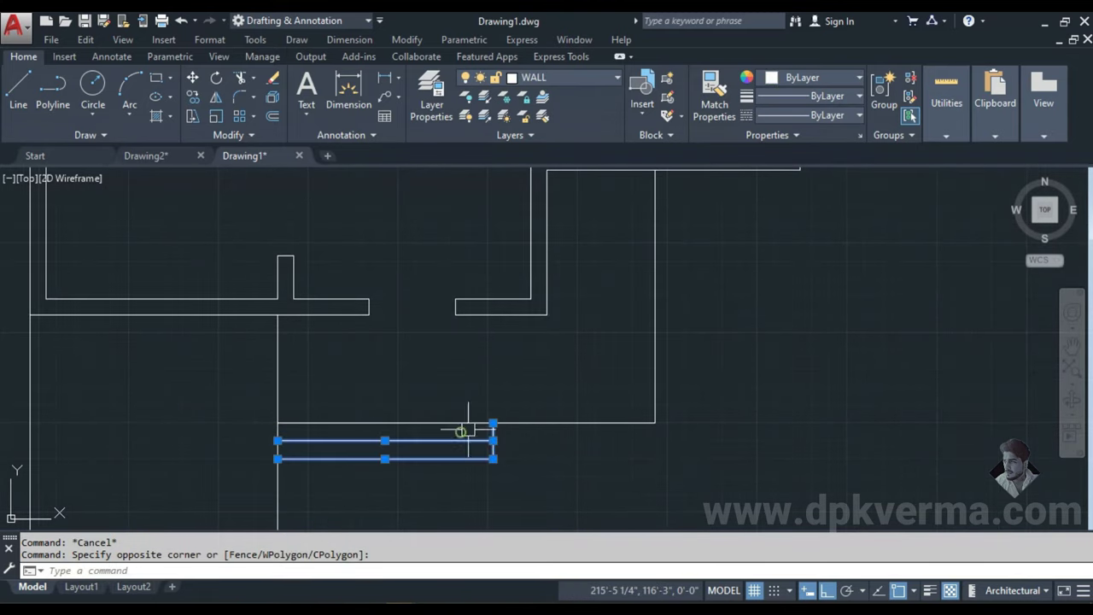
left_click(586, 85)
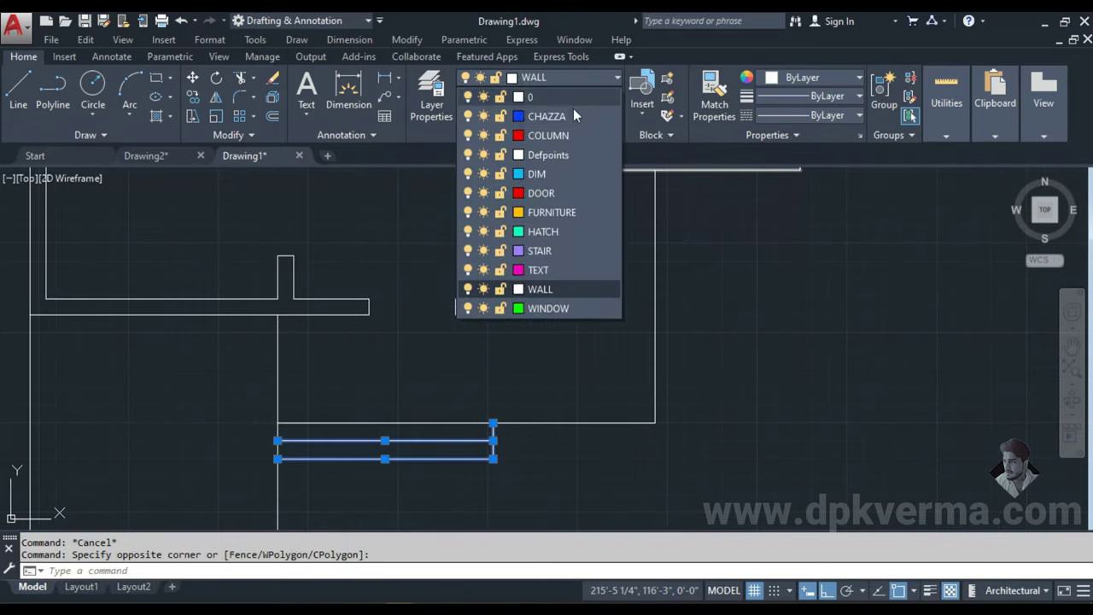
left_click(541, 248)
key("Escape")
scroll(617, 346, "down", 4)
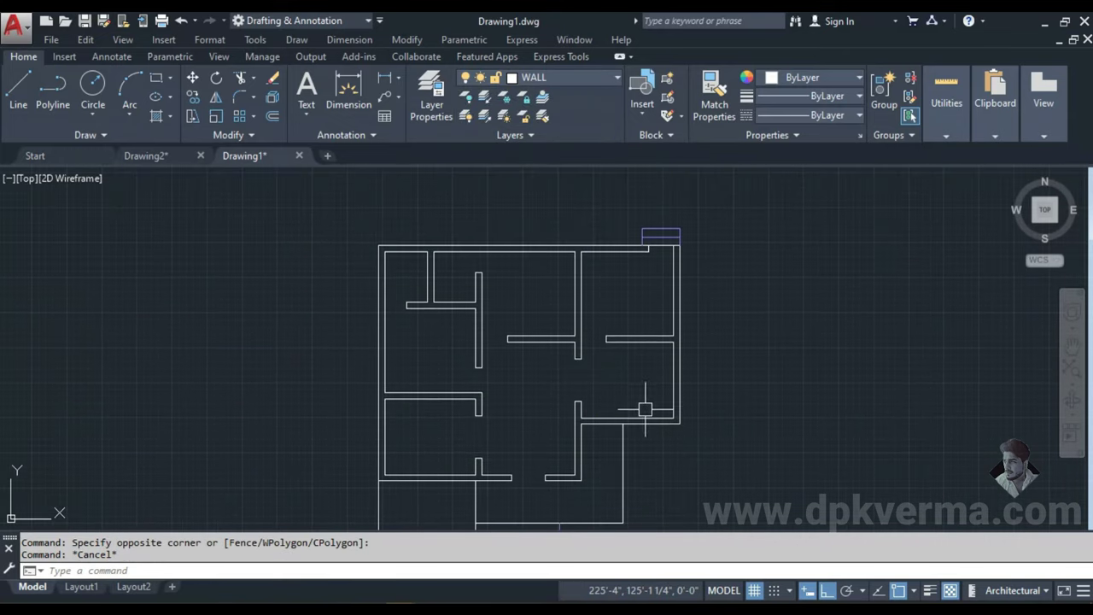
scroll(469, 461, "up", 3)
scroll(446, 384, "up", 1)
scroll(513, 305, "down", 1)
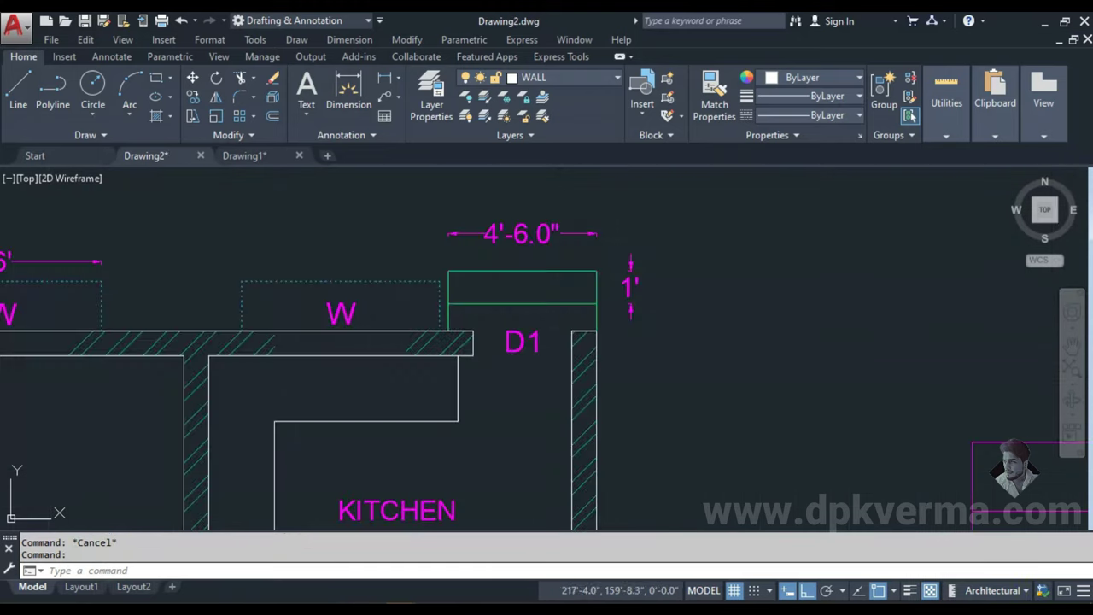
- Frame Drawing2's staircase and dimension the flight's end line at 3'
scroll(512, 341, "down", 3)
middle_click_drag(305, 421, 553, 233)
scroll(342, 409, "up", 3)
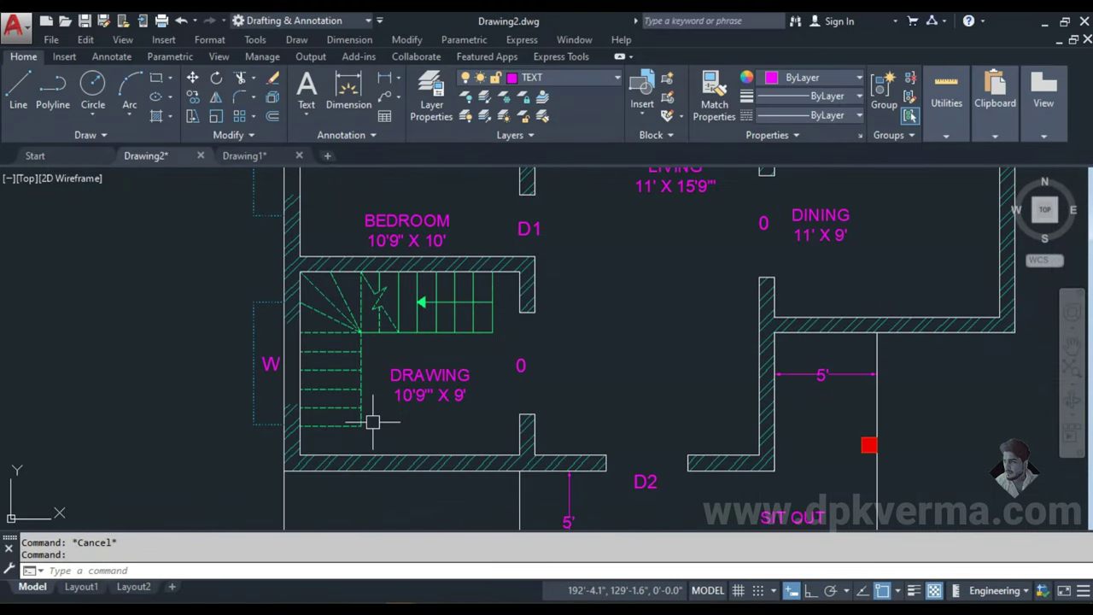
middle_click_drag(371, 422, 364, 383)
scroll(464, 263, "up", 1)
middle_click_drag(464, 264, 441, 287)
key("Escape")
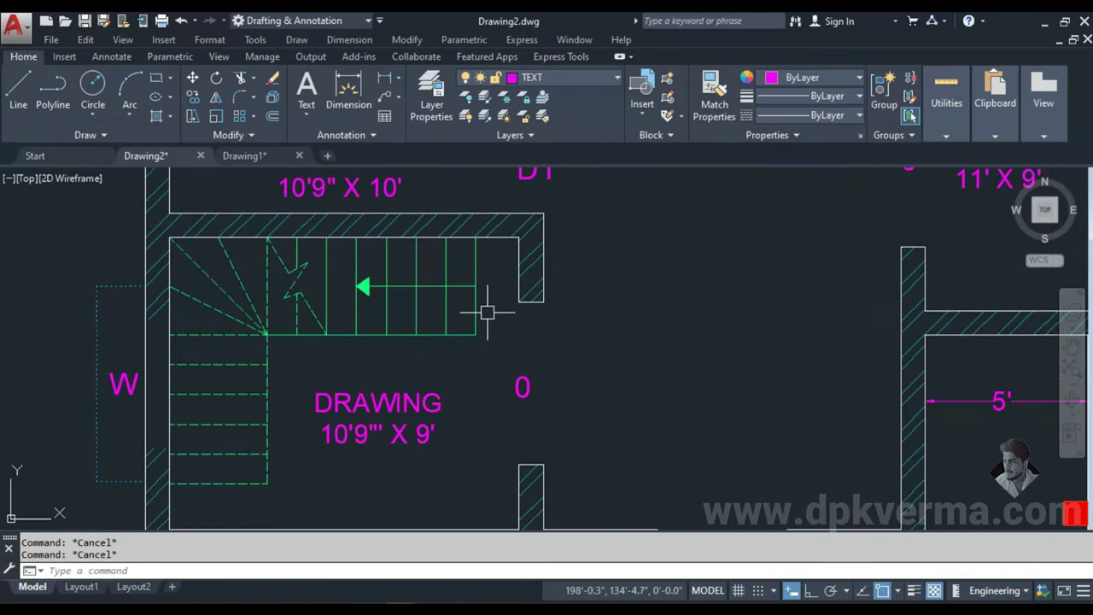
type("DLI")
key("Return")
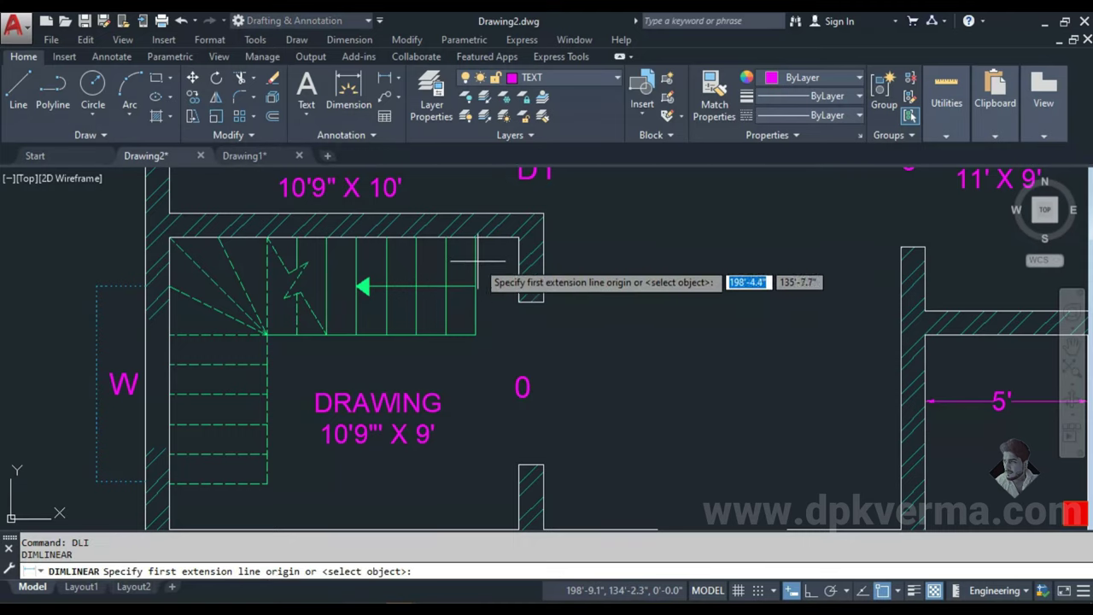
key("Return")
left_click(477, 267)
left_click(496, 273)
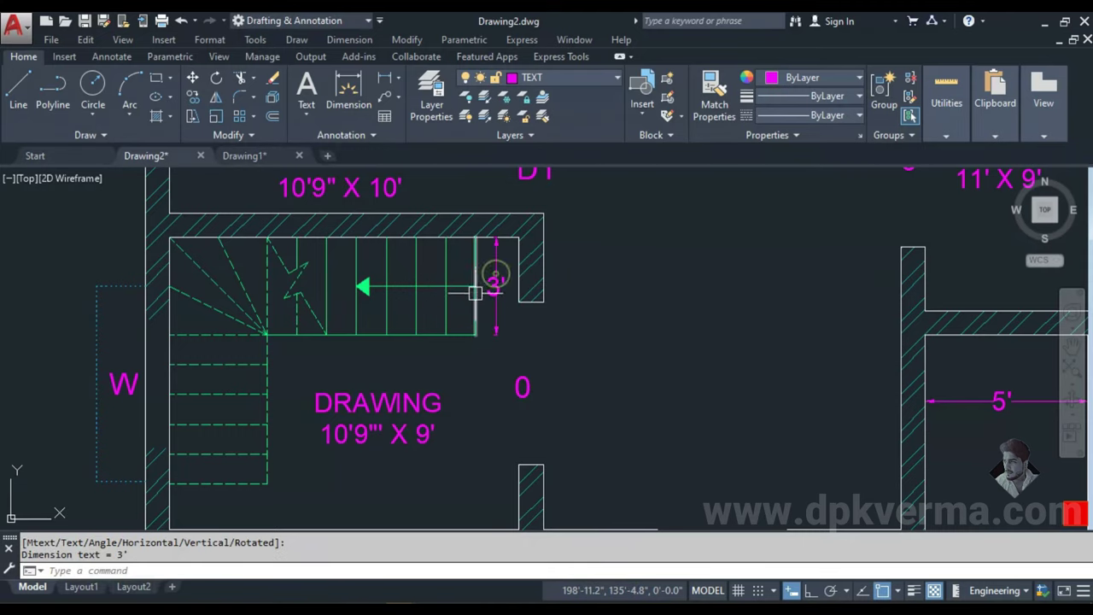
- Dimension one stair tread at 11.0", then return to Drawing1
scroll(480, 309, "up", 2)
key("Return")
left_click(480, 322)
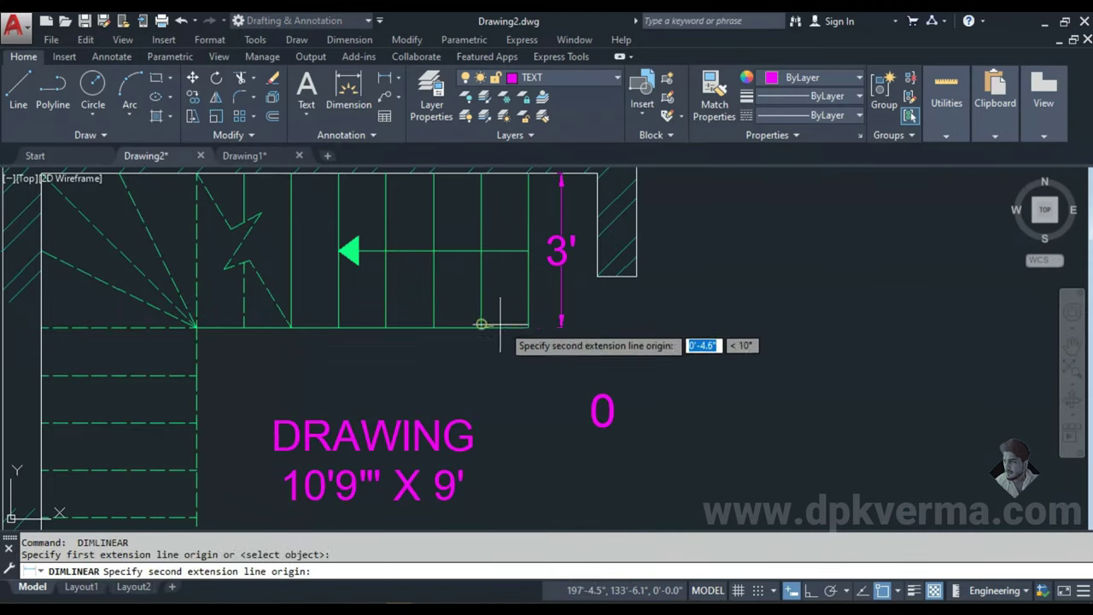
left_click(486, 328)
left_click(583, 382)
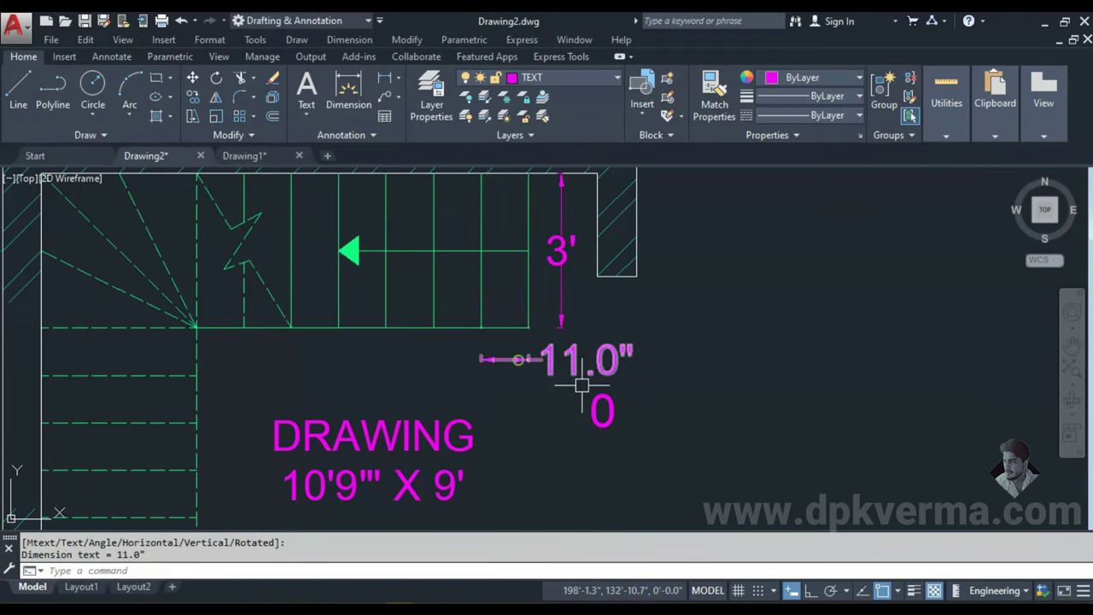
scroll(579, 389, "down", 2)
middle_click_drag(579, 387, 547, 366)
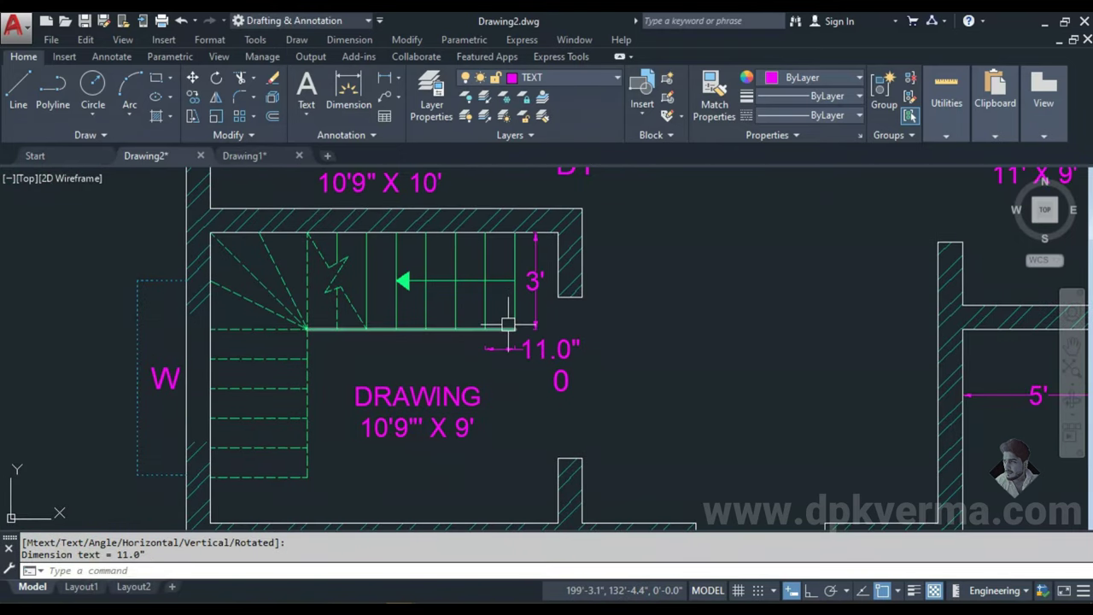
middle_click_drag(313, 441, 314, 436)
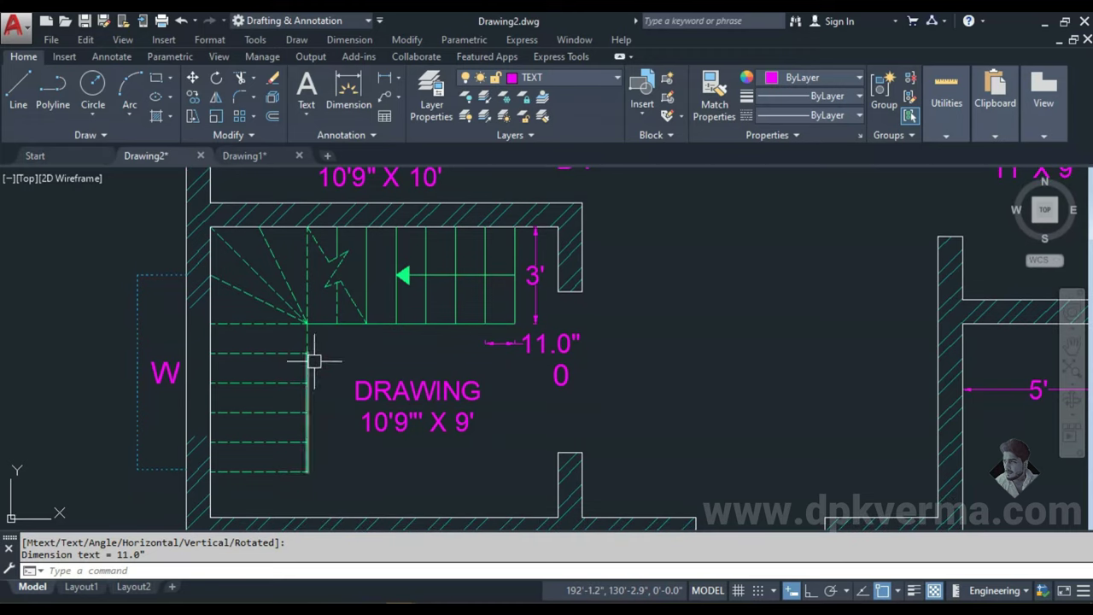
middle_click_drag(309, 367, 272, 357)
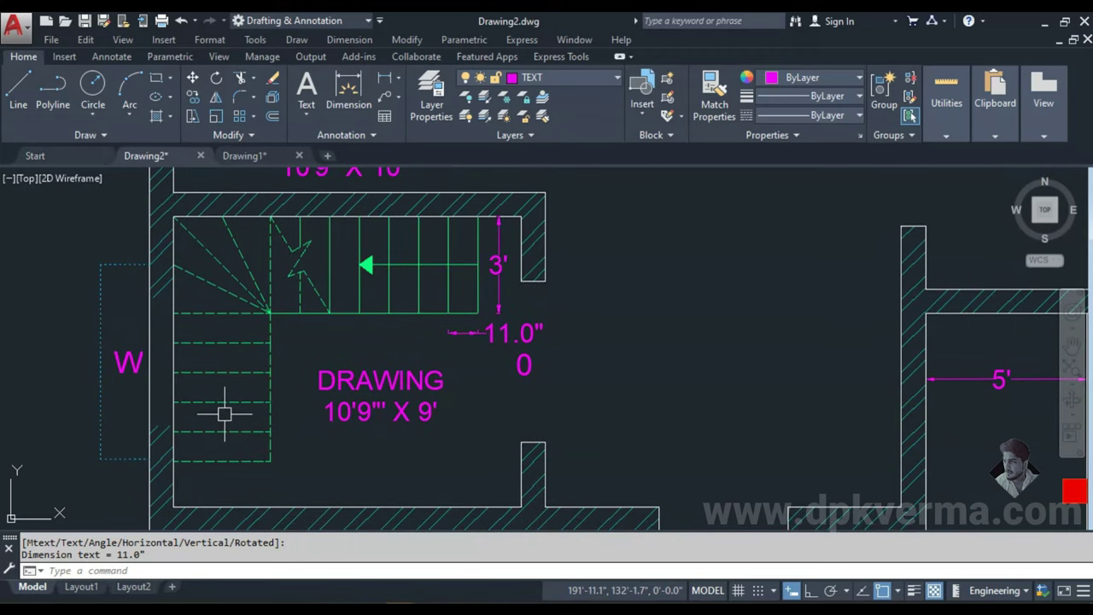
middle_click_drag(342, 376, 308, 376)
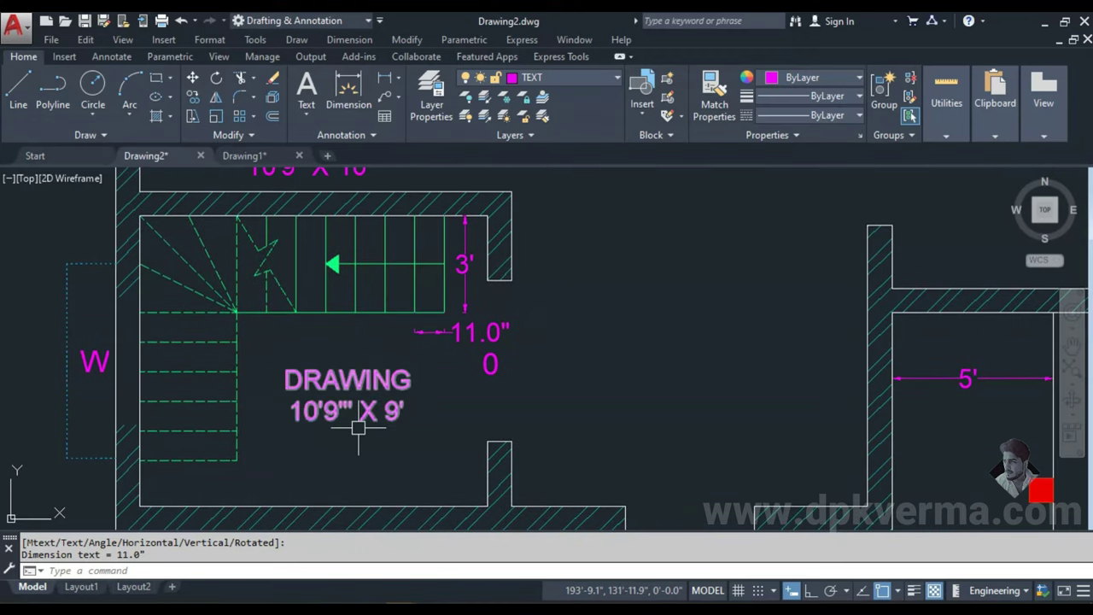
left_click(246, 155)
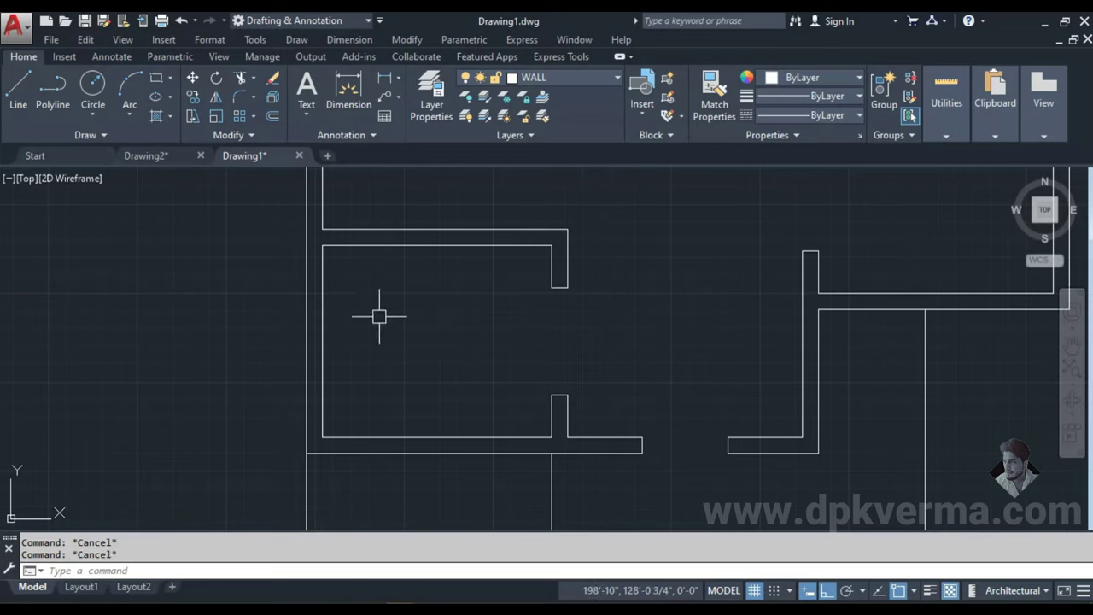
- Offset two stair outline lines 3' inward to form the stair's inner edges
type("o")
key("Return")
type("3'")
key("Return")
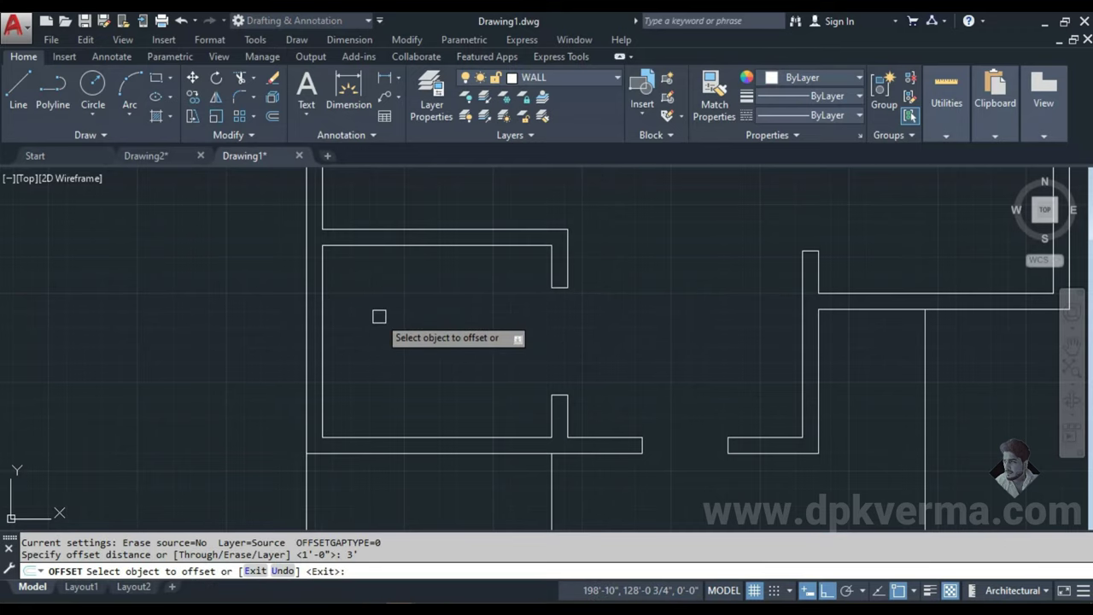
left_click(311, 308)
left_click(370, 302)
left_click(429, 246)
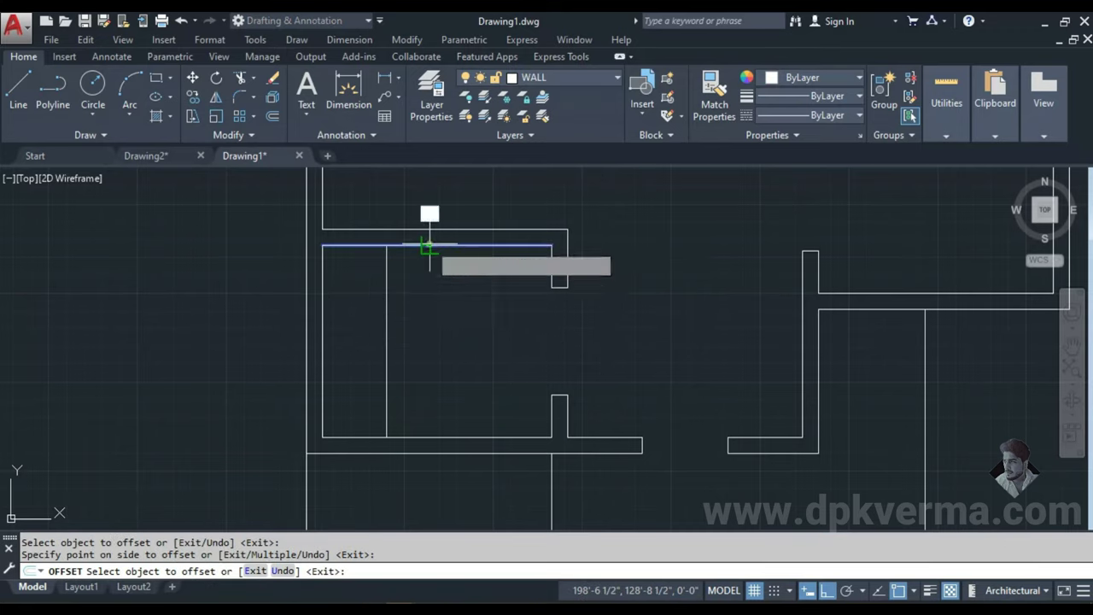
left_click(426, 333)
key("Escape")
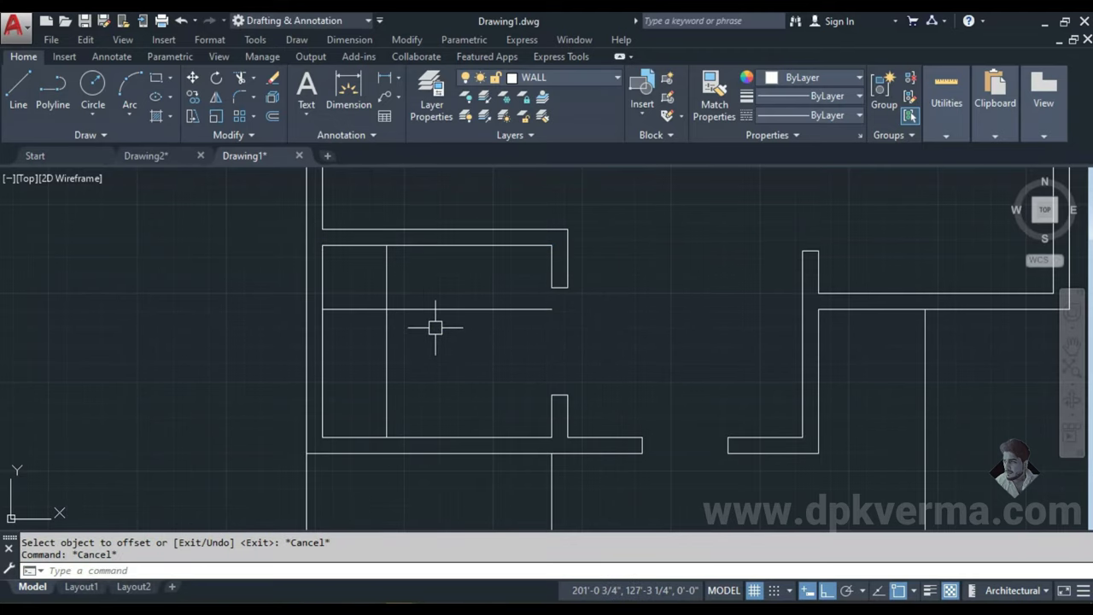
- Fillet the two inner stair lines into a clean corner
type("f")
key("Return")
left_click(361, 307)
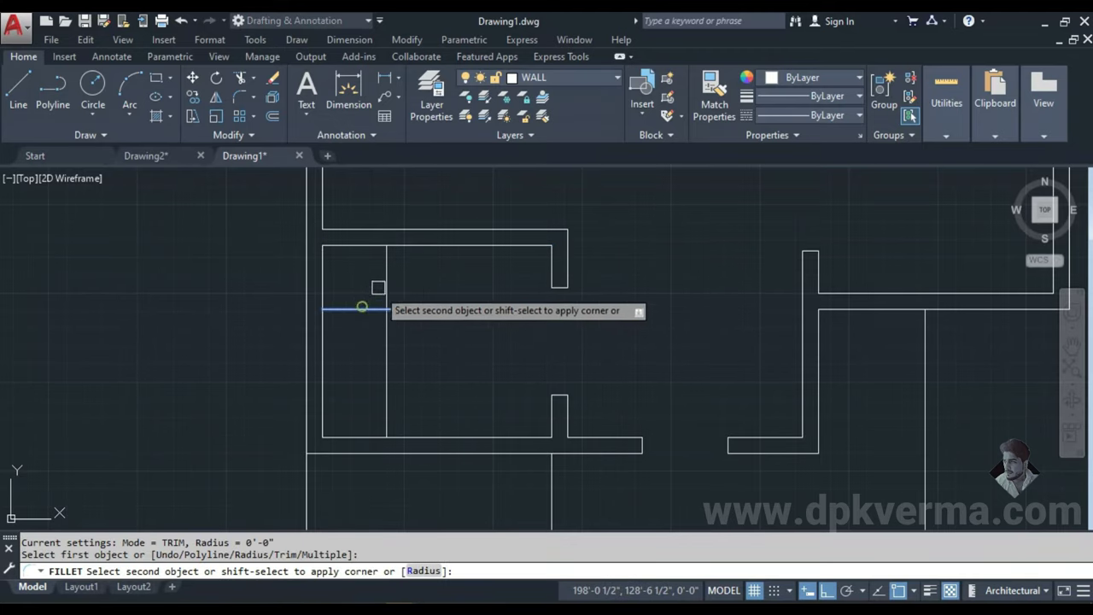
left_click(386, 275)
scroll(418, 282, "up", 2)
middle_click_drag(418, 282, 425, 356)
key("Escape")
key("Escape")
type("O")
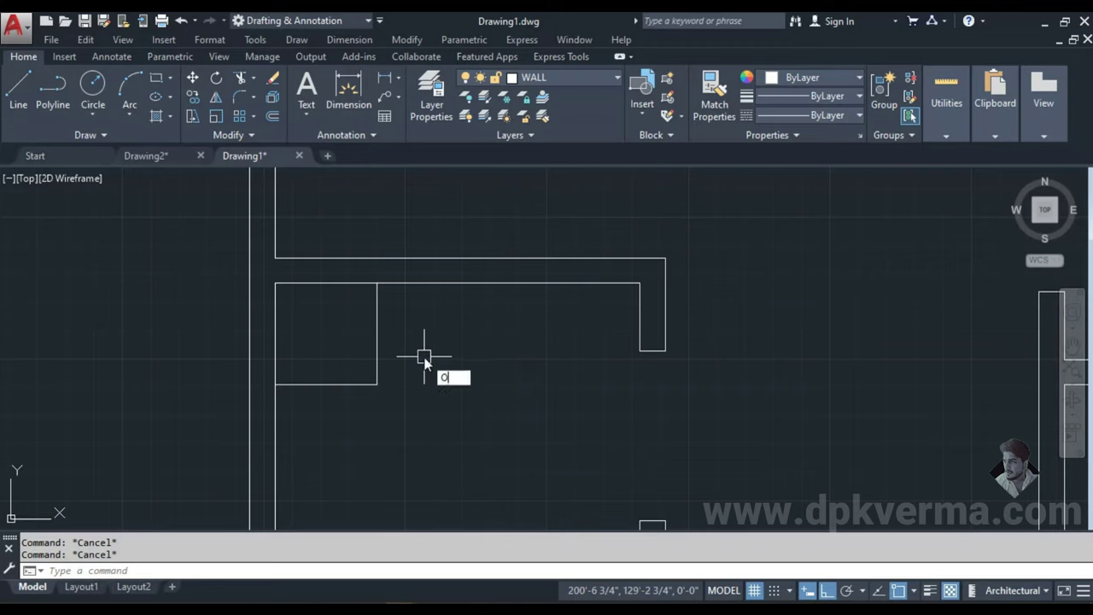
- Offset the stair edge at 11" repeatedly to add five treads on the upper flight
key("Return")
type("11'")
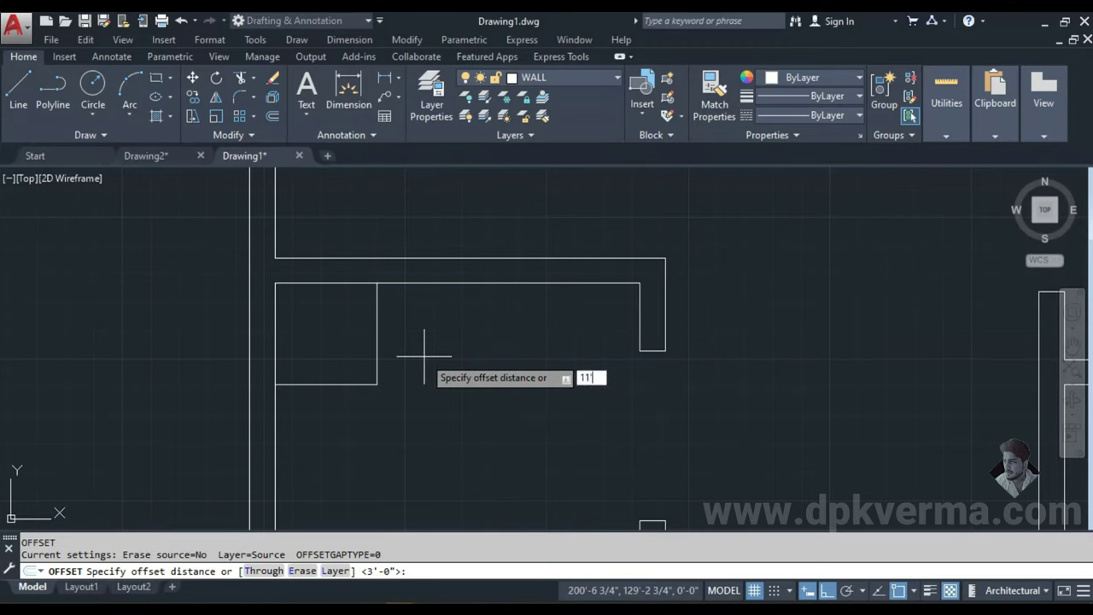
key("Return")
left_click(376, 340)
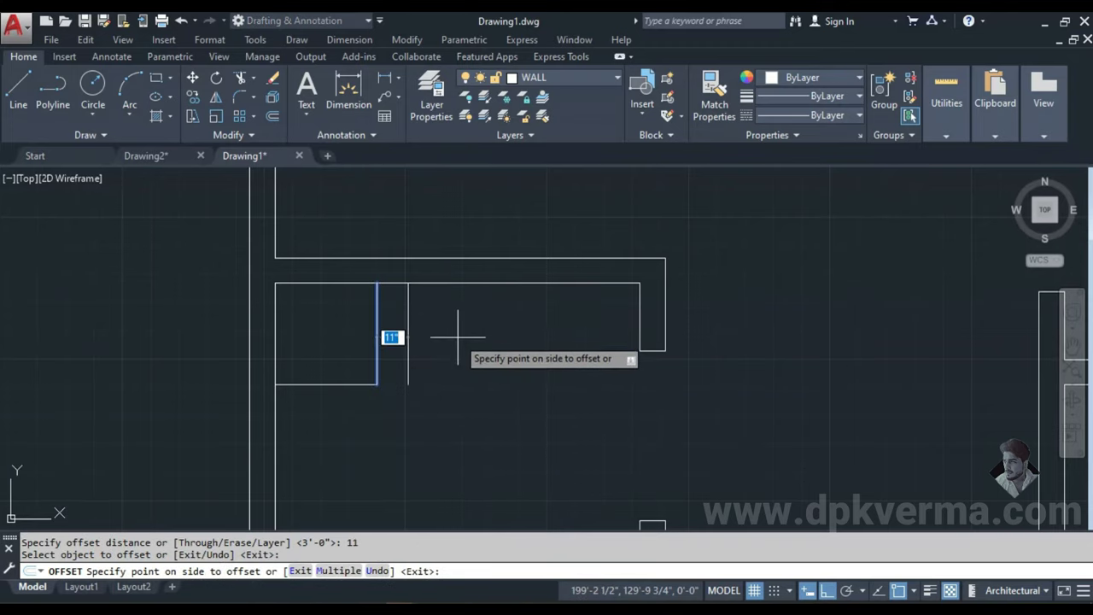
type("m")
key("Return")
left_click(798, 359)
left_click(786, 351)
left_click(781, 348)
left_click(794, 349)
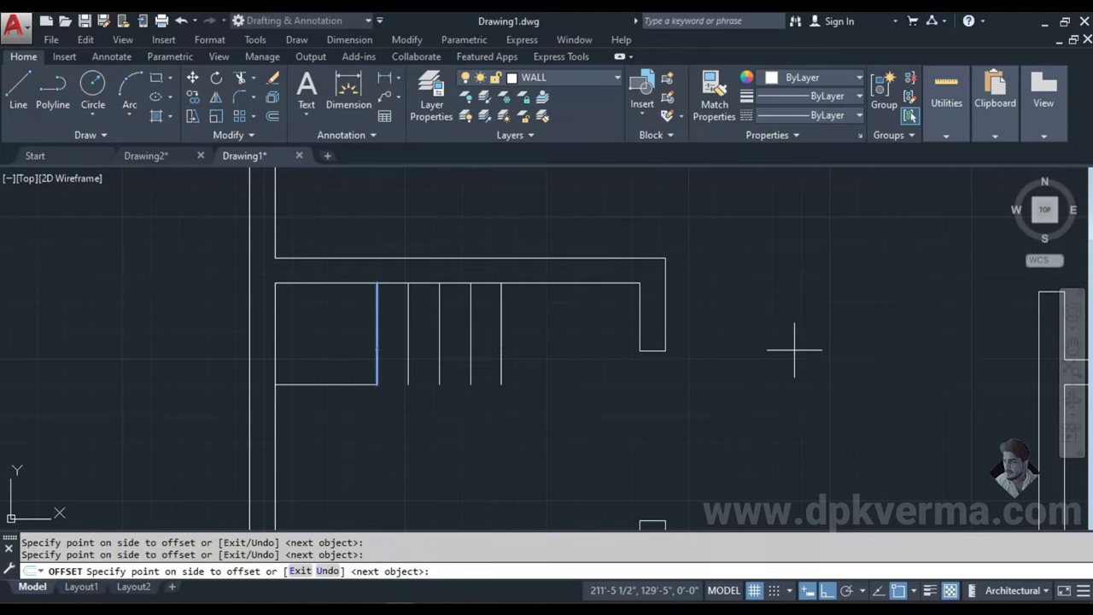
left_click(794, 350)
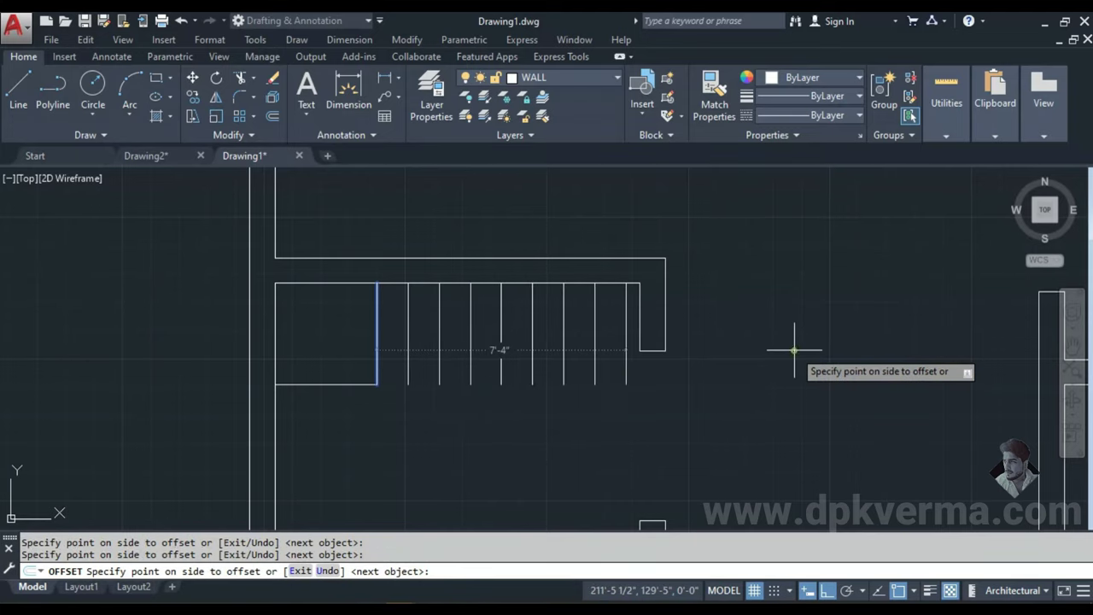
key("Return")
- Offset the horizontal stair line at 11" to add three treads down the left flight
middle_click_drag(794, 350, 518, 337)
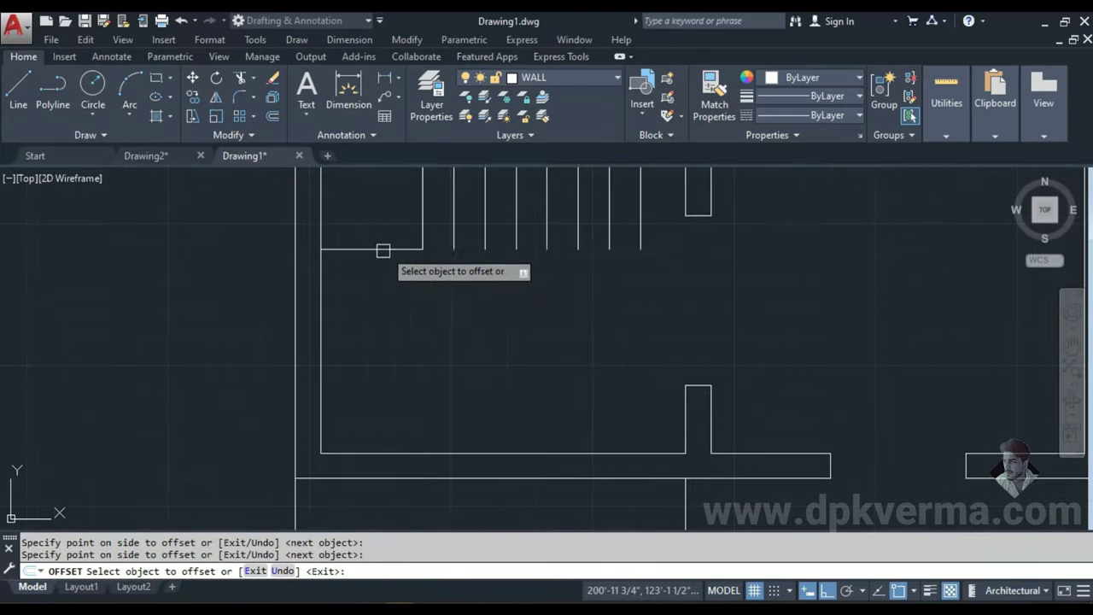
left_click(383, 248)
key("Return")
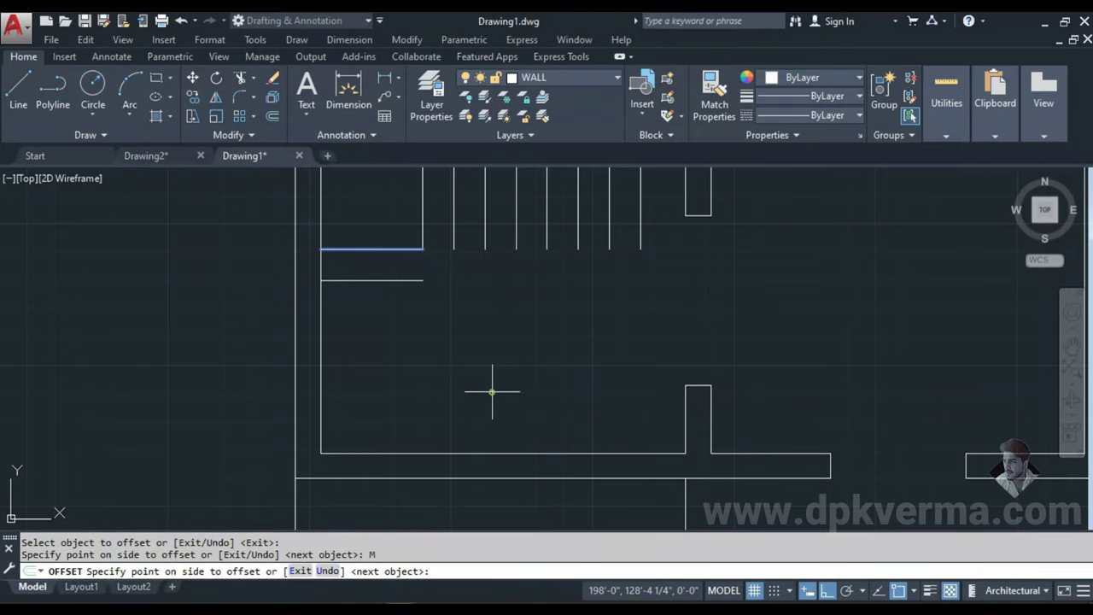
left_click(490, 387)
left_click(490, 395)
left_click(487, 399)
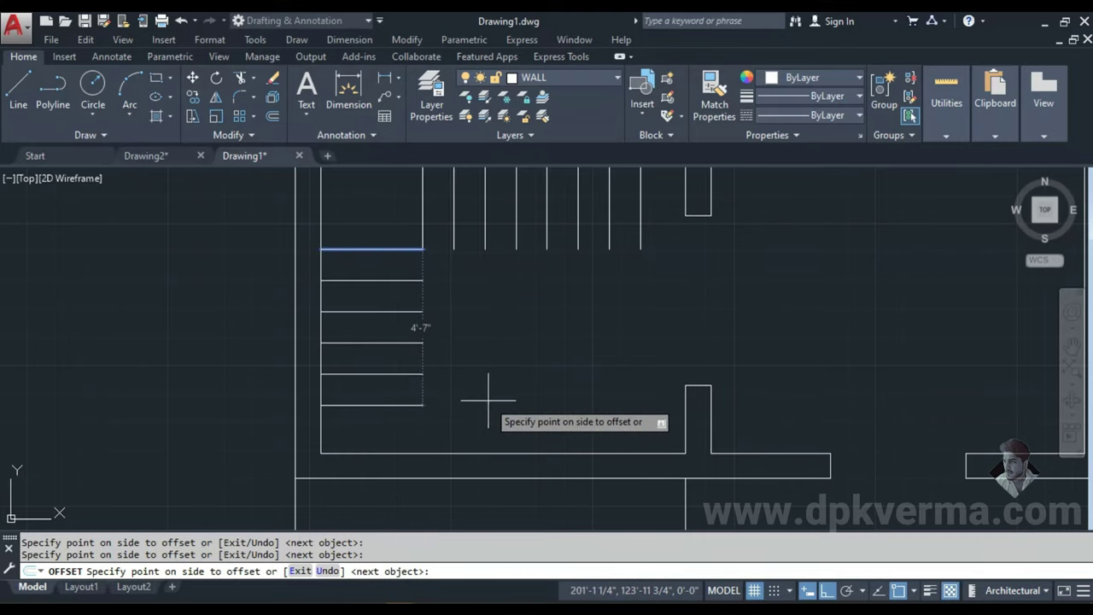
key("Return")
key("Escape")
key("Escape")
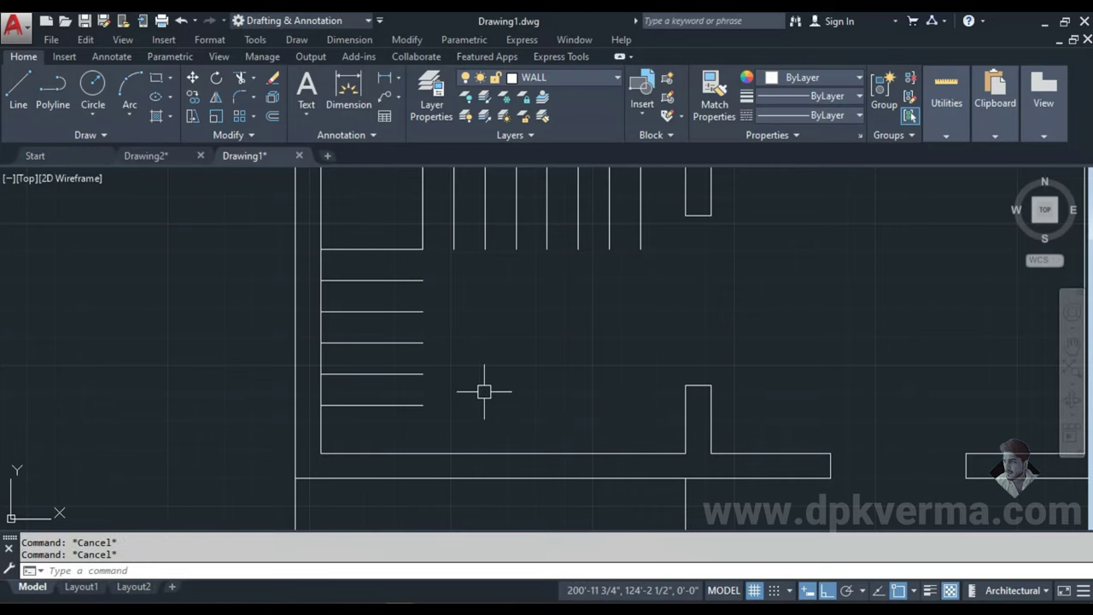
- Fillet the lowest tread line with the stair edge so they meet in a corner
type("f")
key("Return")
left_click(401, 405)
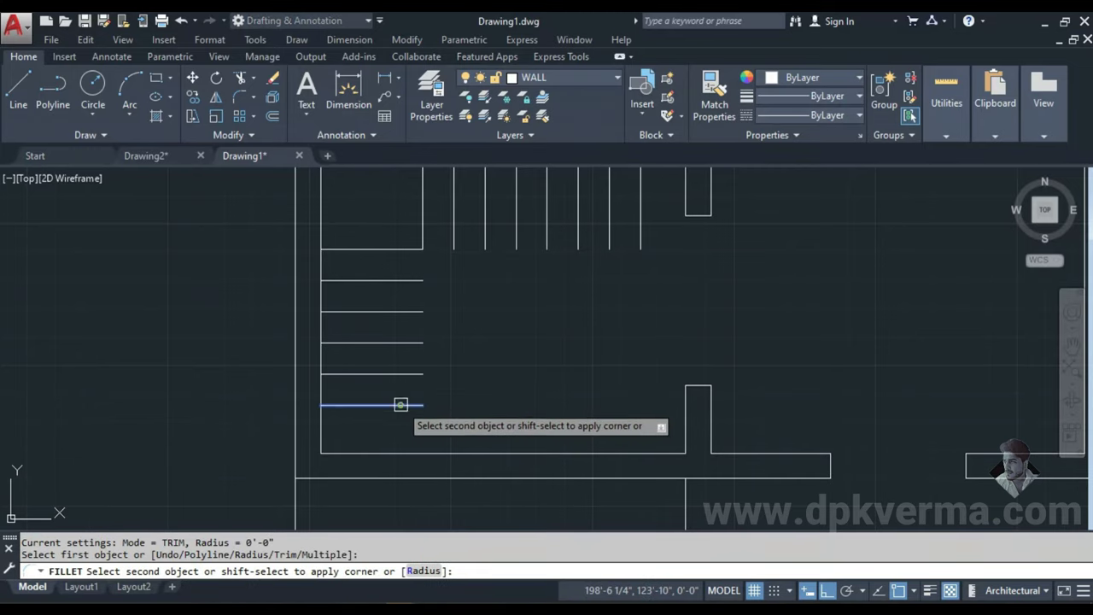
left_click(424, 226)
key("Return")
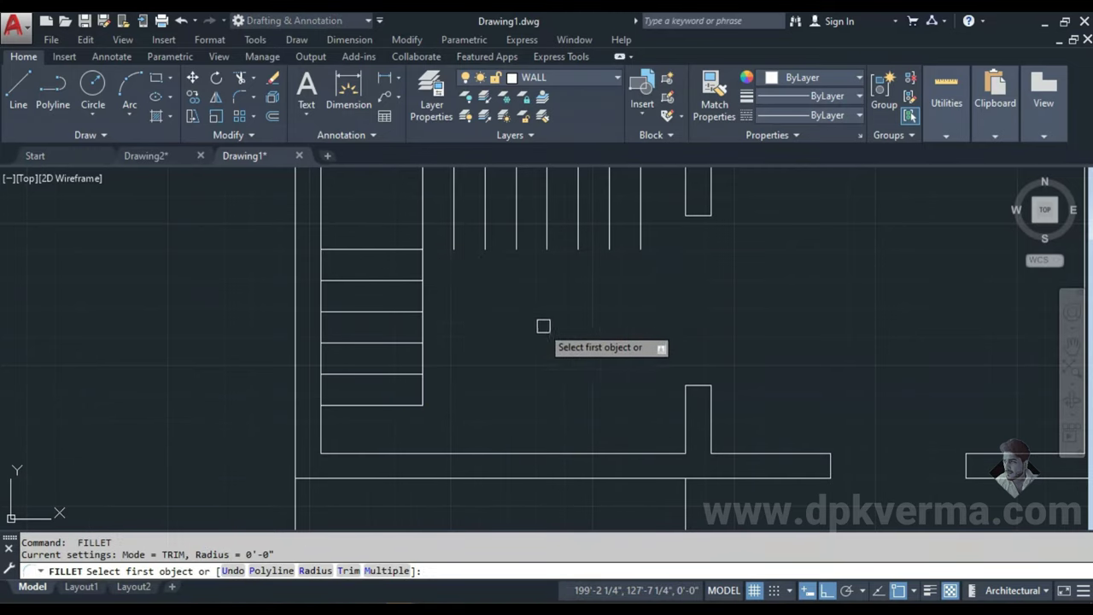
middle_click_drag(599, 301, 558, 359)
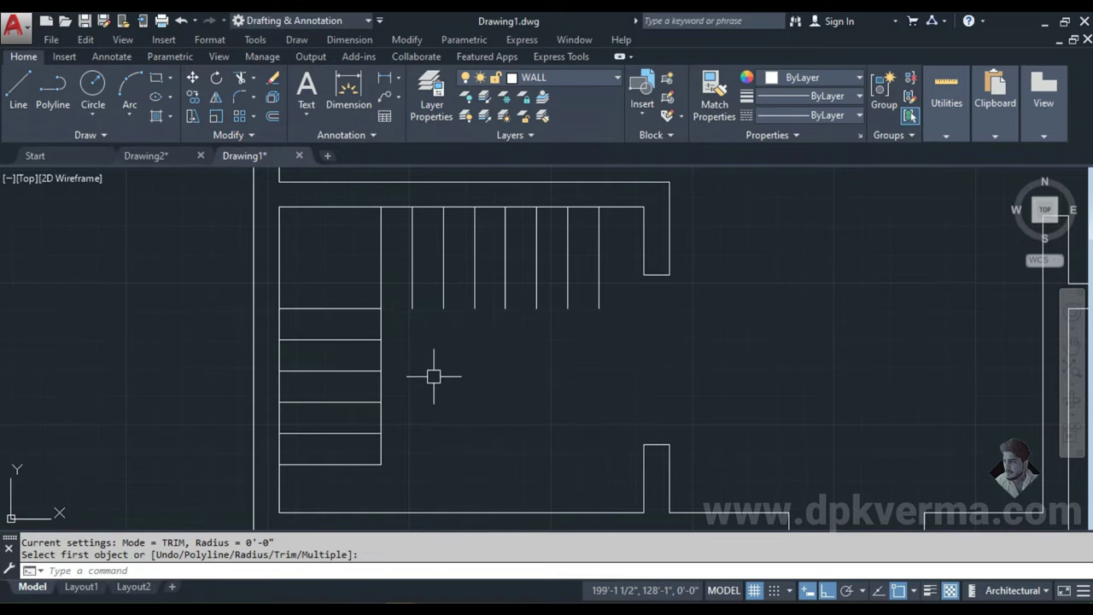
key("Escape")
- Trim a piece of the stair edge, then extend it back to the treads
key("Escape")
key("Return")
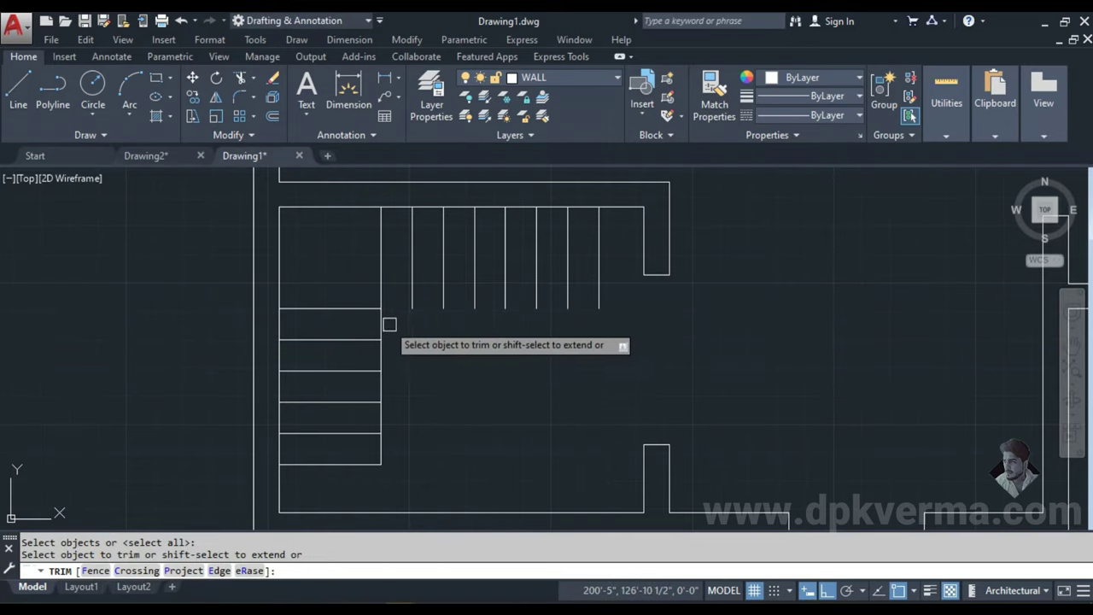
left_click(384, 323)
key("Escape")
type("x")
key("Return")
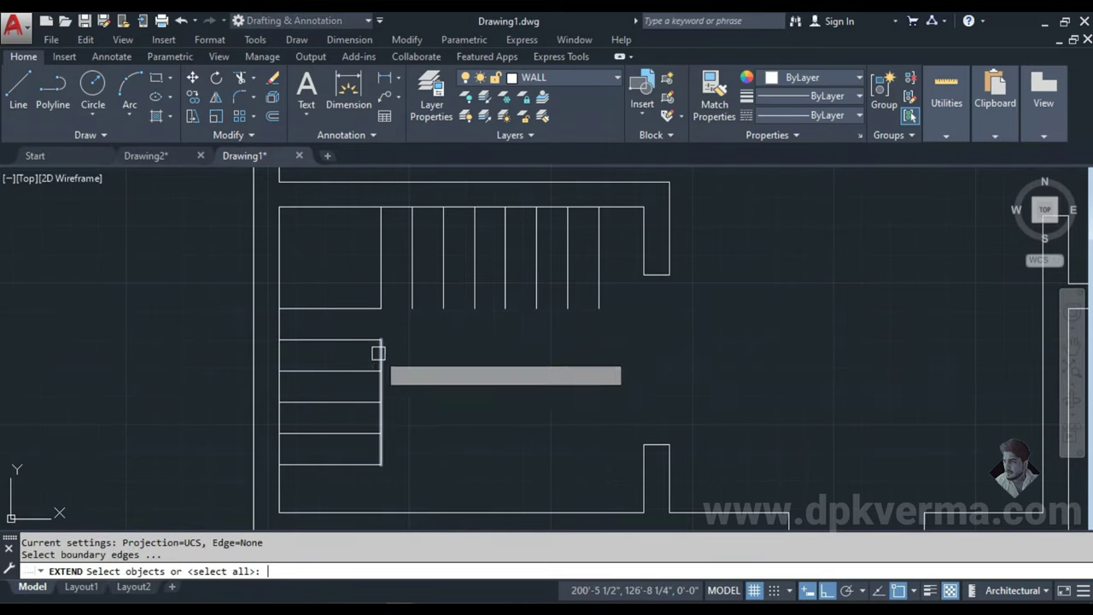
key("Return")
left_click(379, 356)
key("Escape")
- Fillet the remaining tread line into the stair edge corner and view the whole stair
type("f")
key("Return")
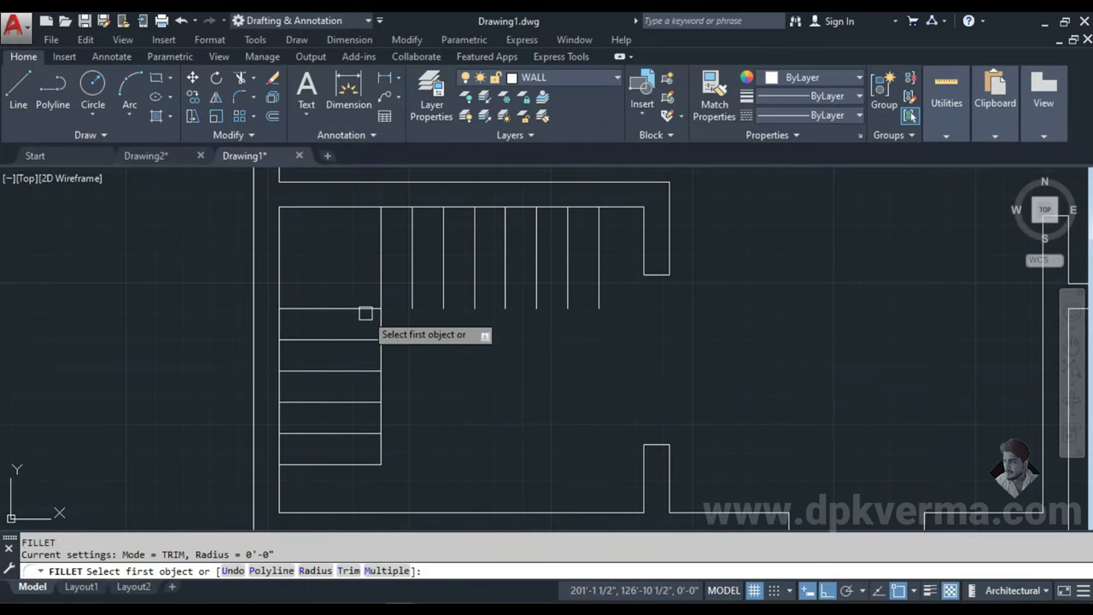
left_click(365, 308)
left_click(598, 273)
middle_click_drag(572, 350, 559, 346)
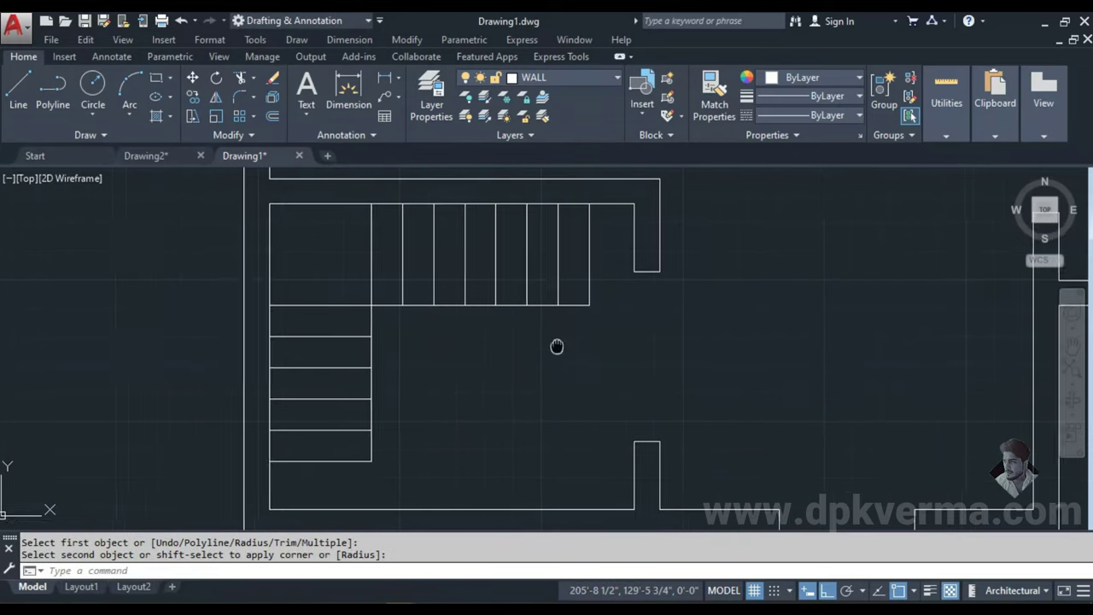
key("Escape")
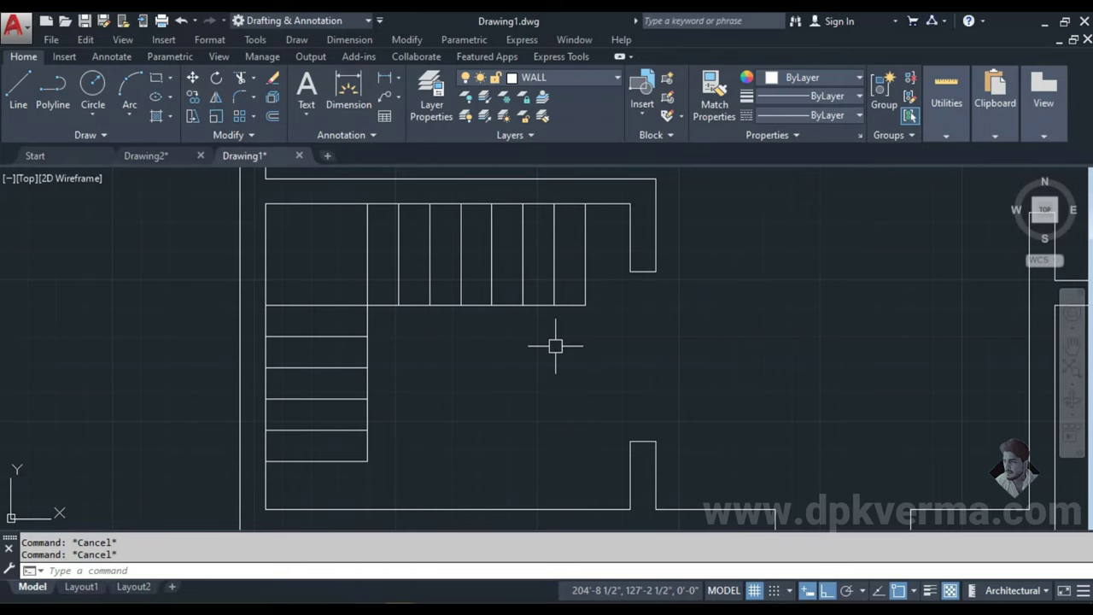
scroll(530, 331, "up", 2)
middle_click_drag(410, 288, 377, 376)
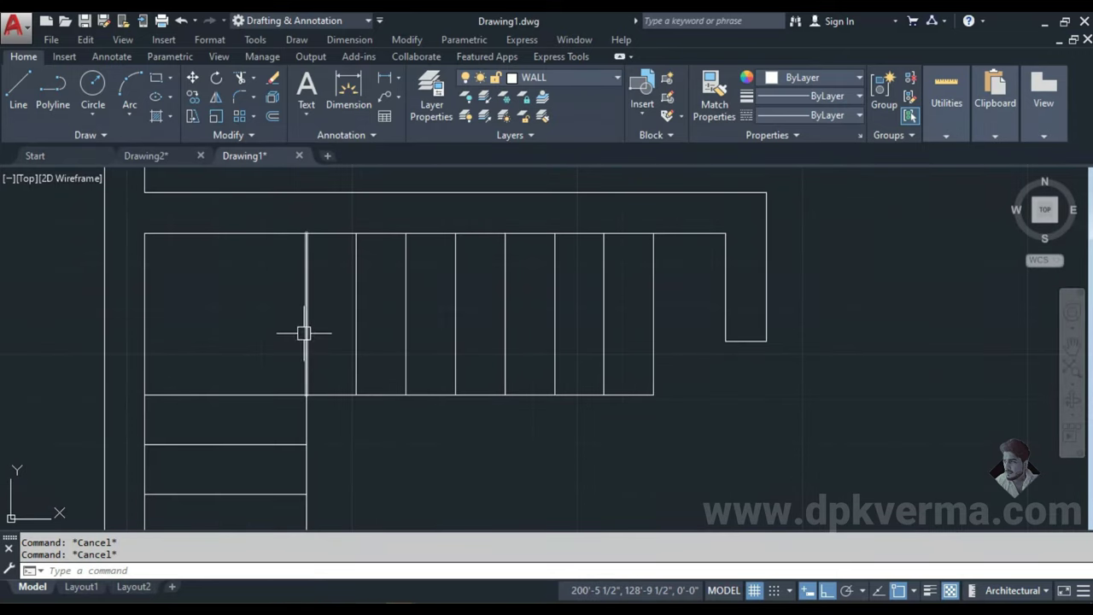
left_click(150, 158)
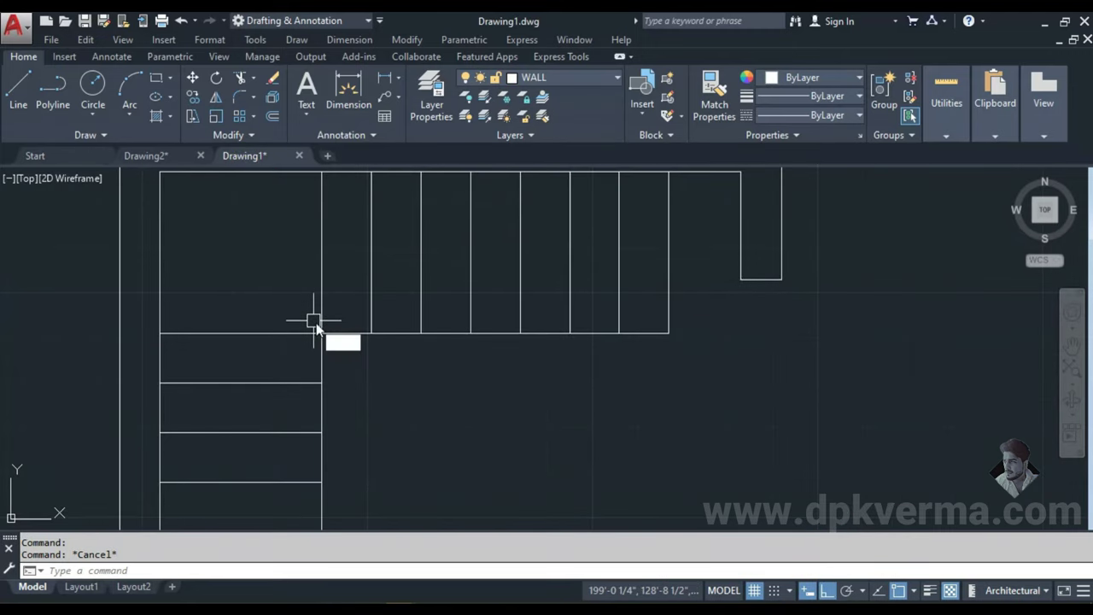
- Draw a diagonal line from the landing corner to the first tread corner
type("l")
key("Return")
middle_click_drag(337, 347, 243, 376)
left_click(827, 590)
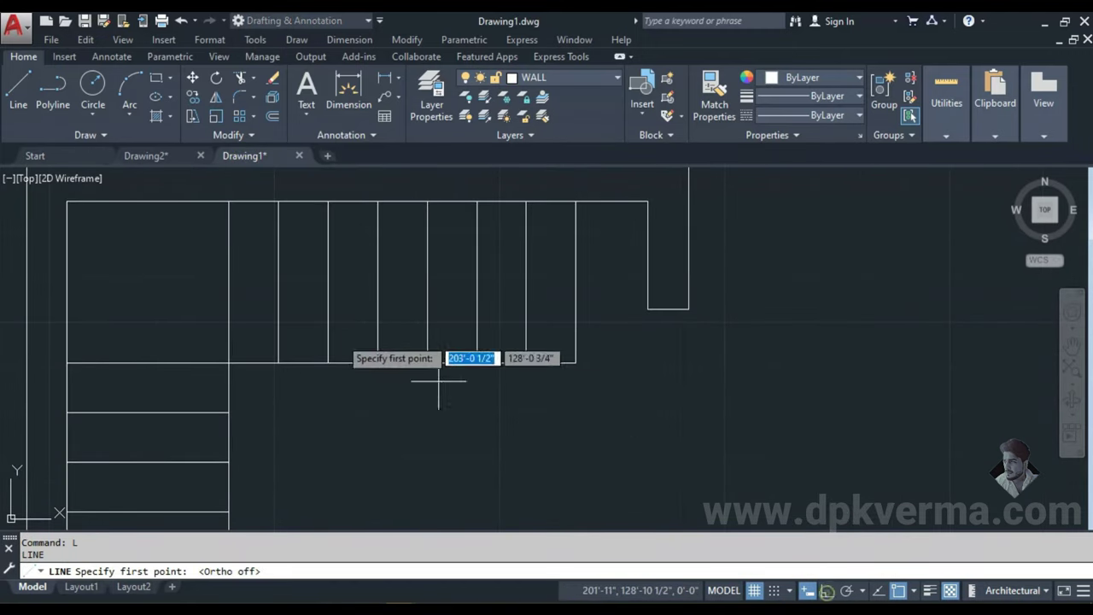
middle_click_drag(438, 381, 438, 445)
left_click(229, 265)
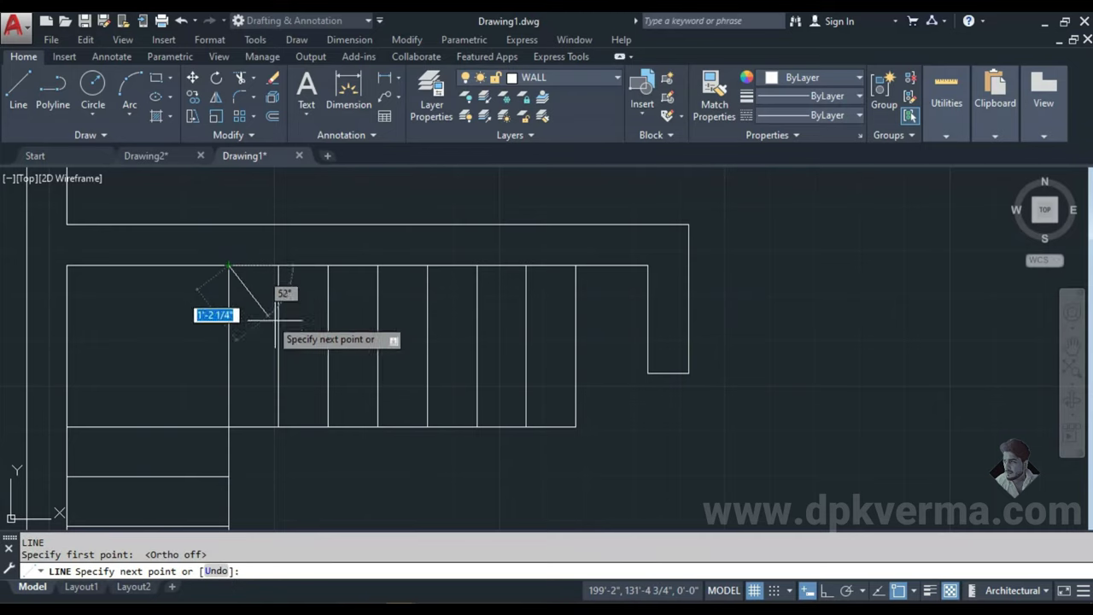
left_click(328, 426)
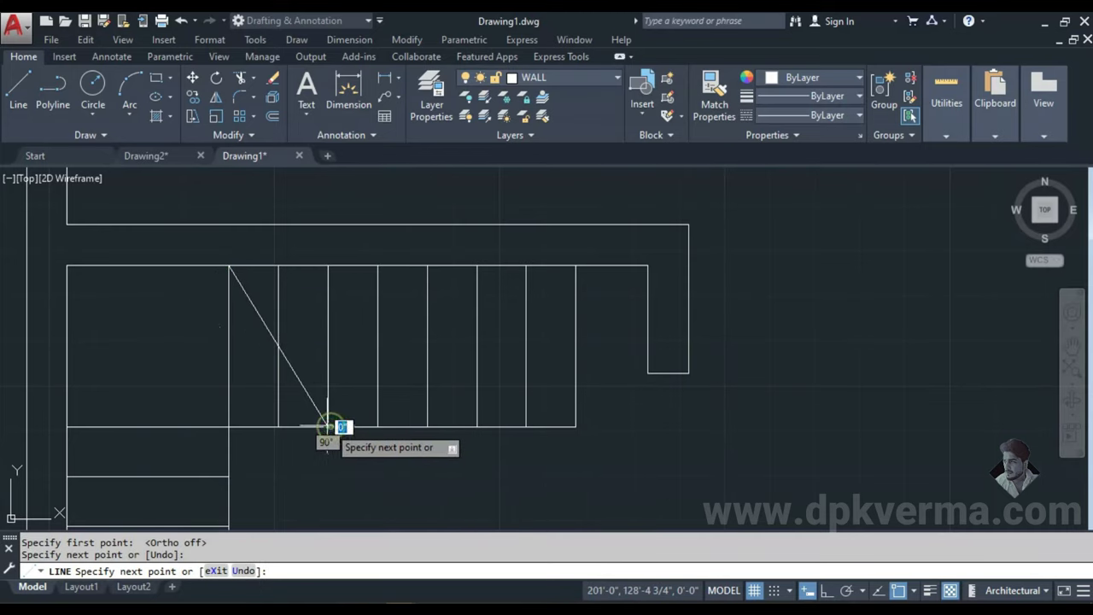
key("Escape")
- Draw a zigzag break line across the diagonal, redoing the last stroke
type("l")
key("Return")
scroll(255, 328, "up", 2)
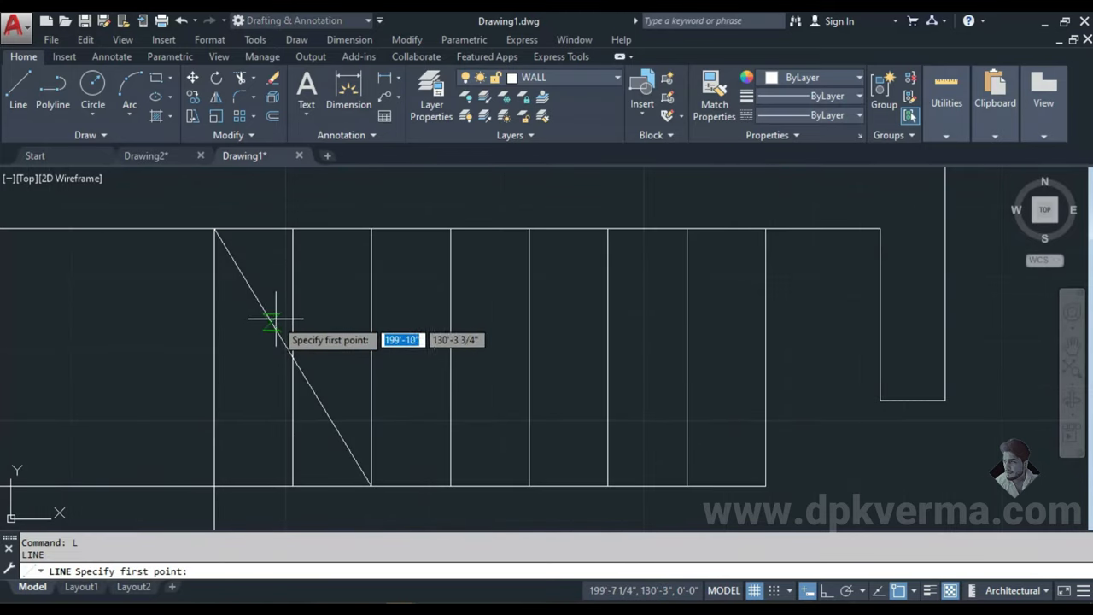
left_click(272, 324)
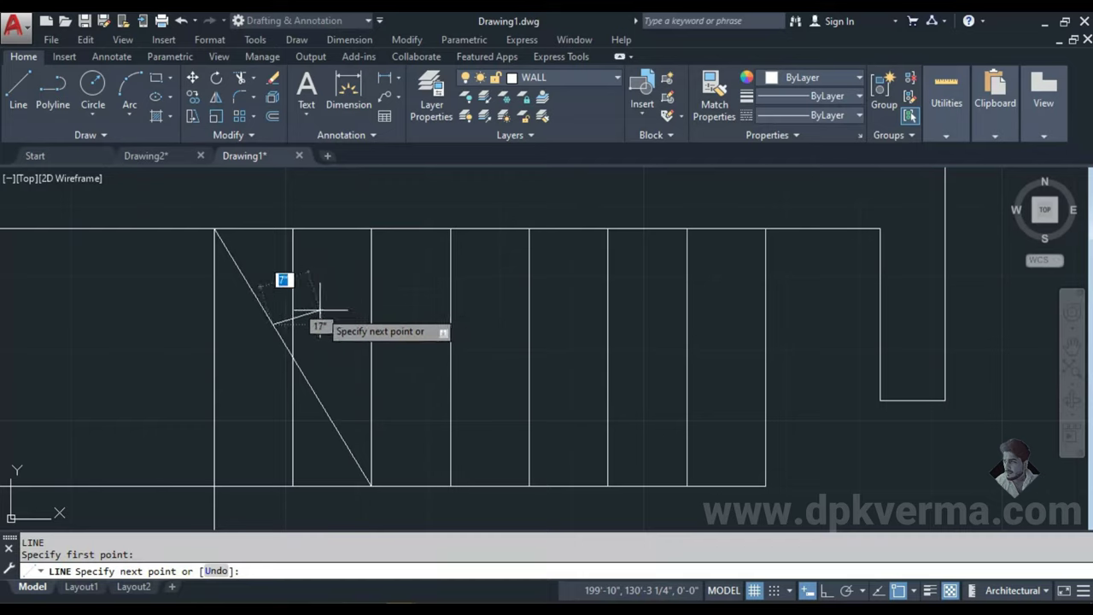
left_click(320, 310)
left_click(274, 388)
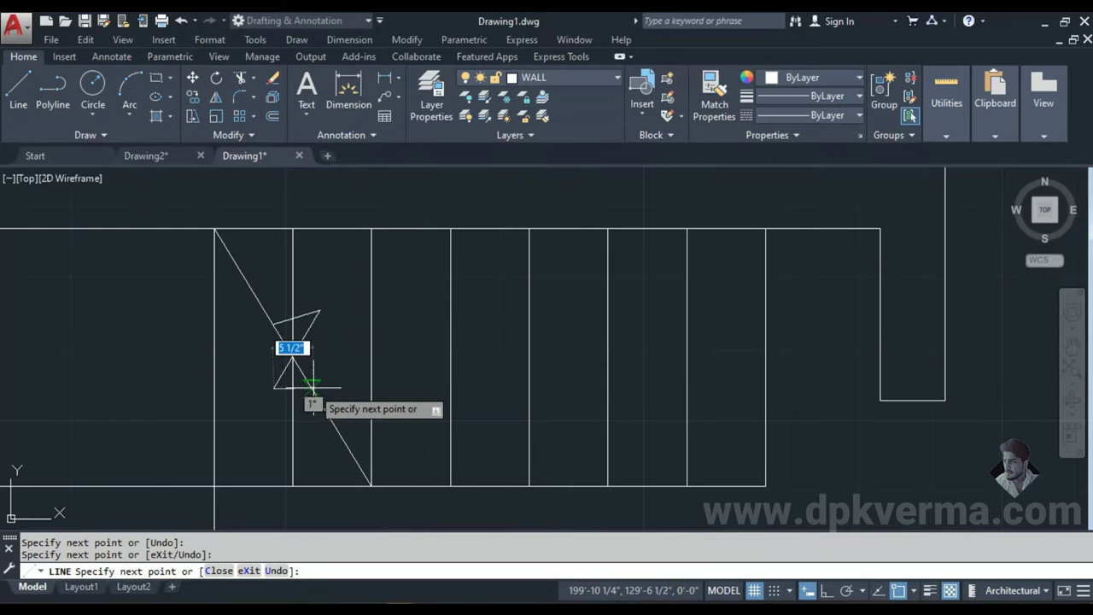
key("ctrl+z")
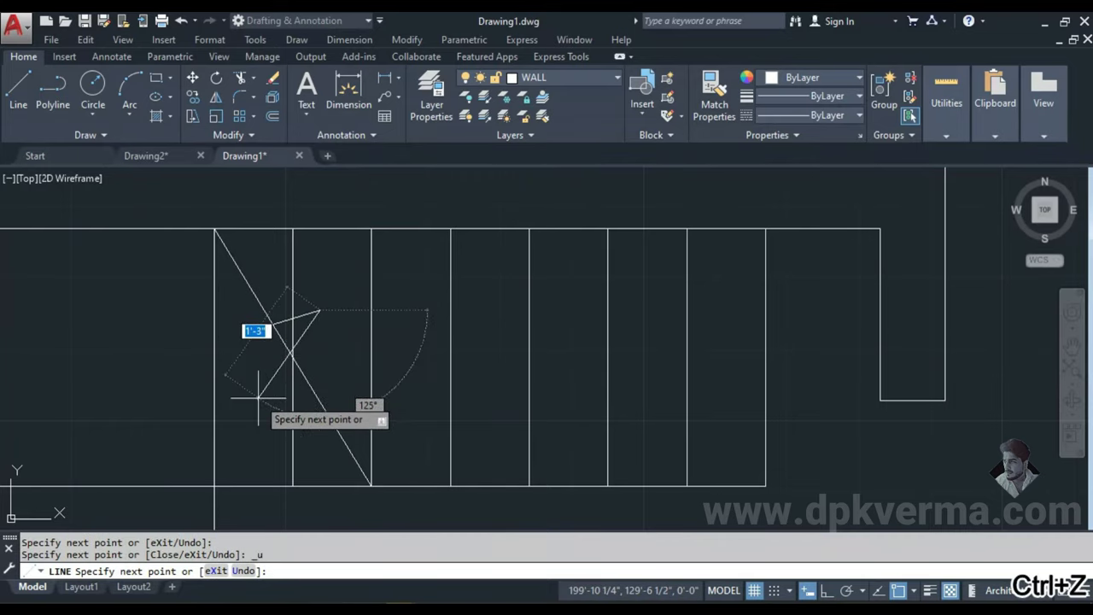
left_click(265, 392)
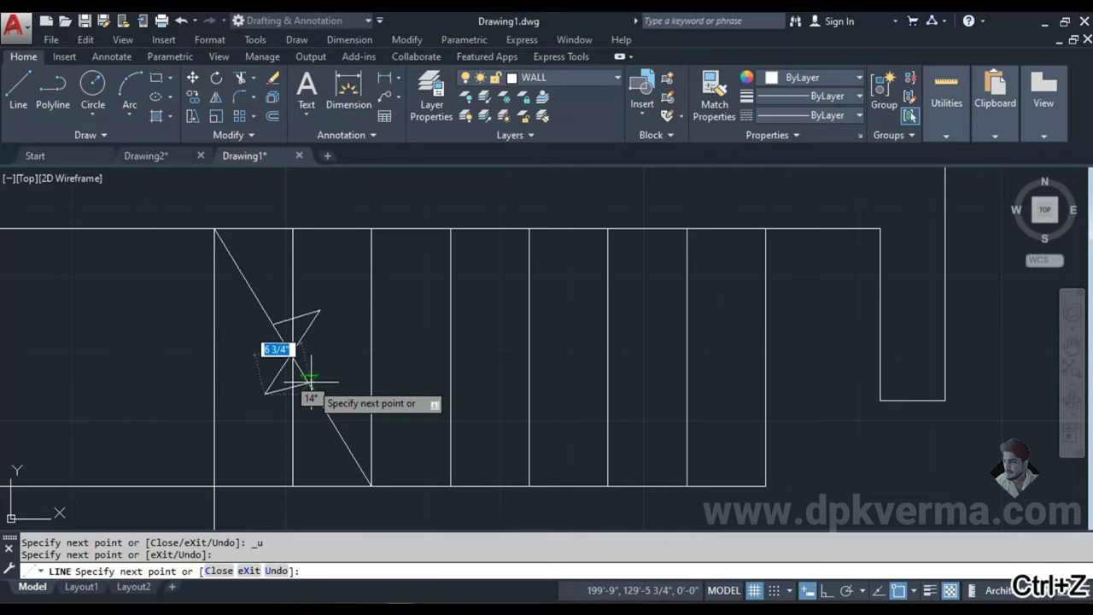
key("Escape")
- Erase the small leftover line segments near the break line
type("tr")
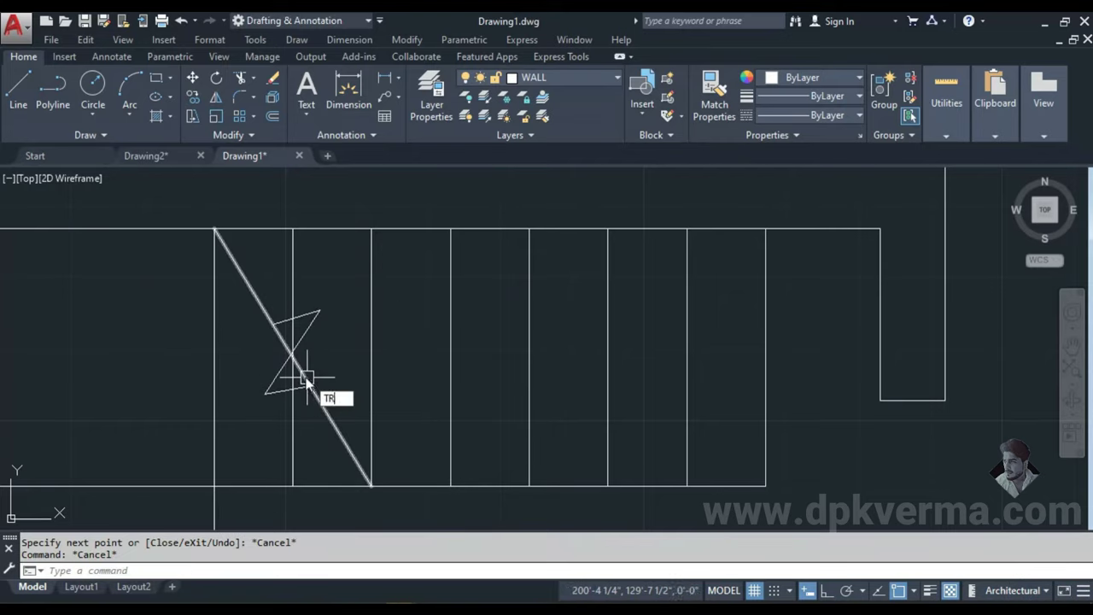
key("Return")
key("Return")
scroll(291, 367, "up", 2)
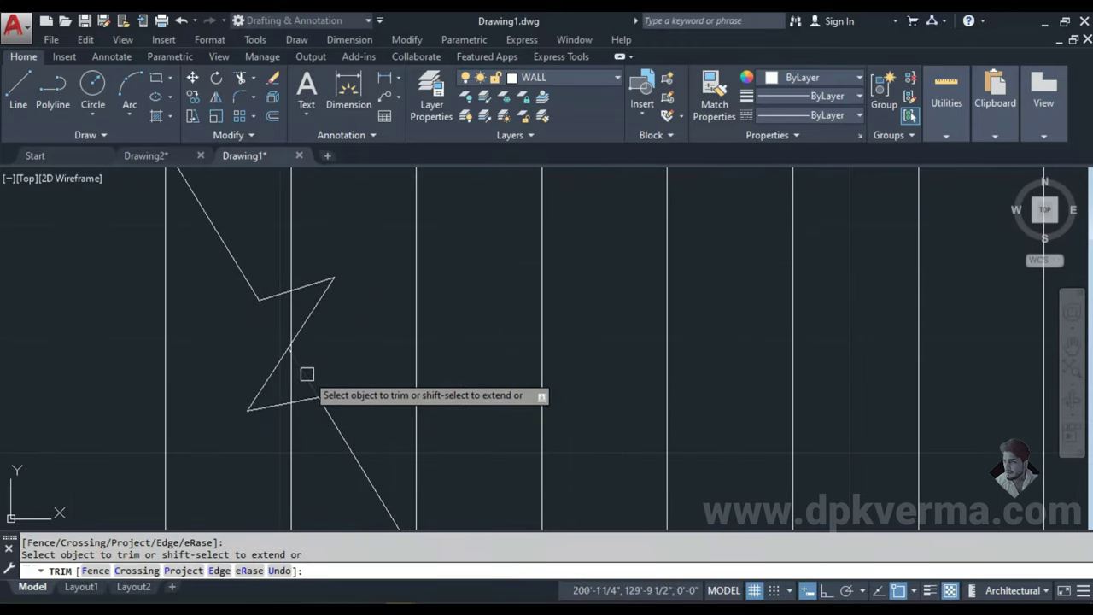
key("Escape")
scroll(293, 348, "up", 3)
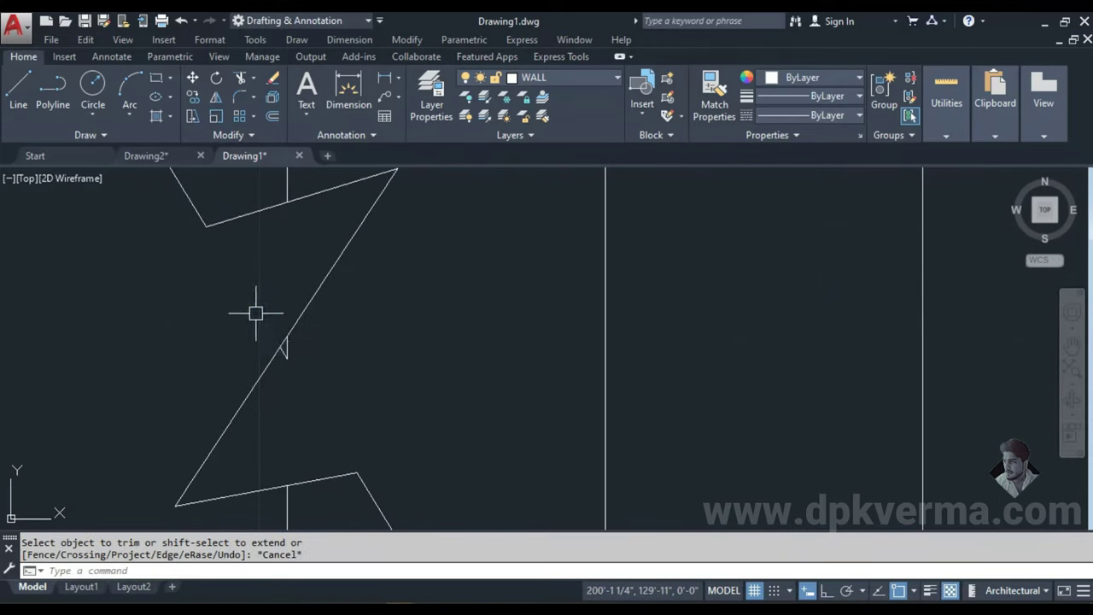
left_click(284, 348)
left_click(359, 378)
type("e")
key("Return")
- Trim the tread piece beside the break line
scroll(359, 378, "down", 3)
middle_click_drag(359, 379, 359, 312)
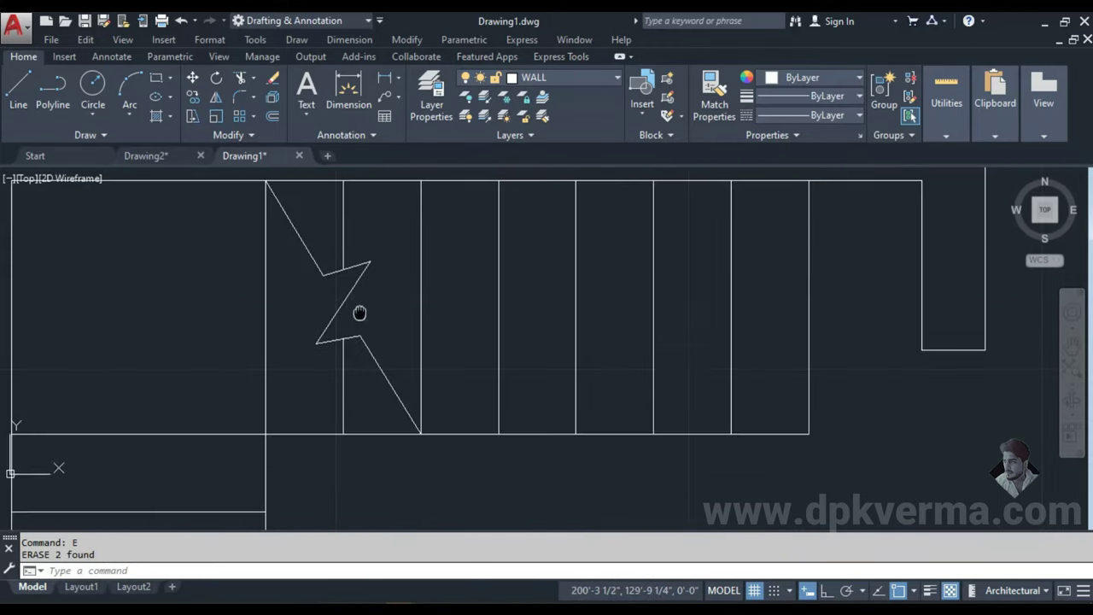
scroll(367, 352, "down", 3)
scroll(331, 332, "up", 1)
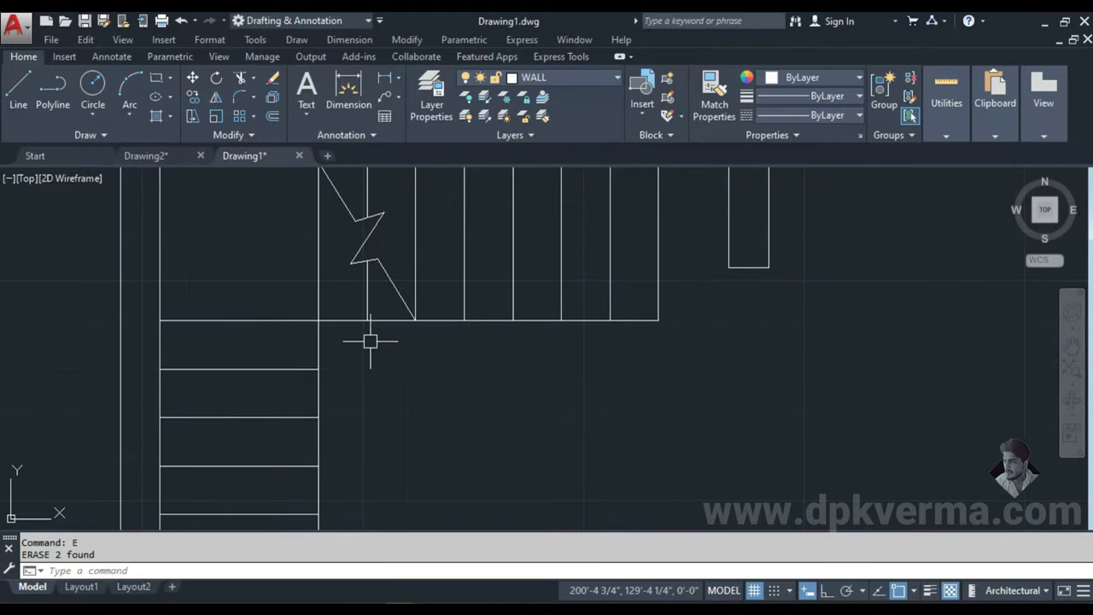
key("Escape")
key("Escape")
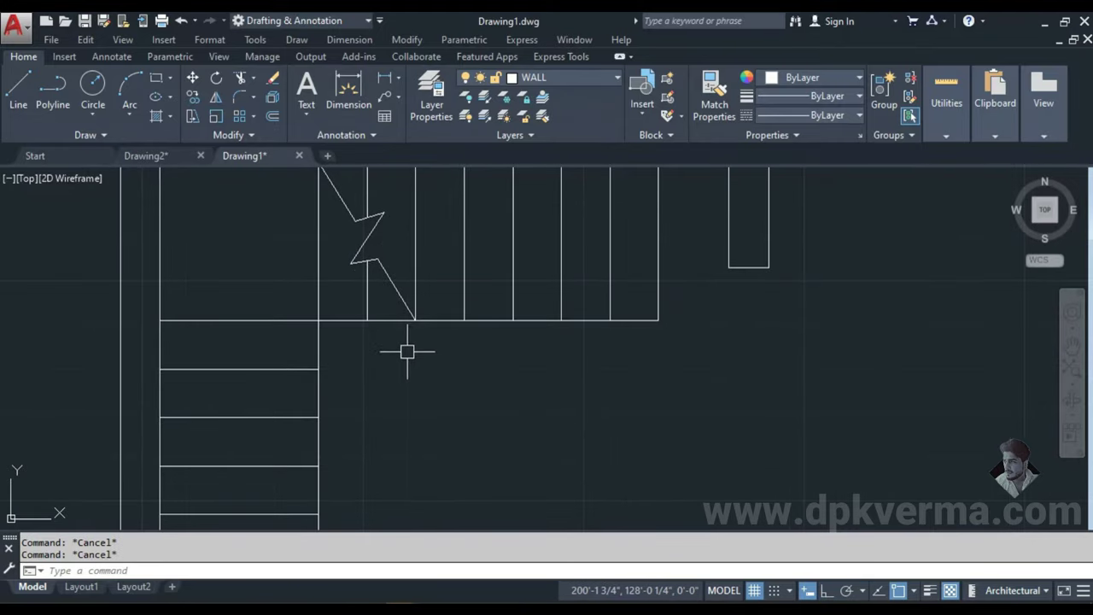
type("TR")
key("Return")
left_click(385, 321)
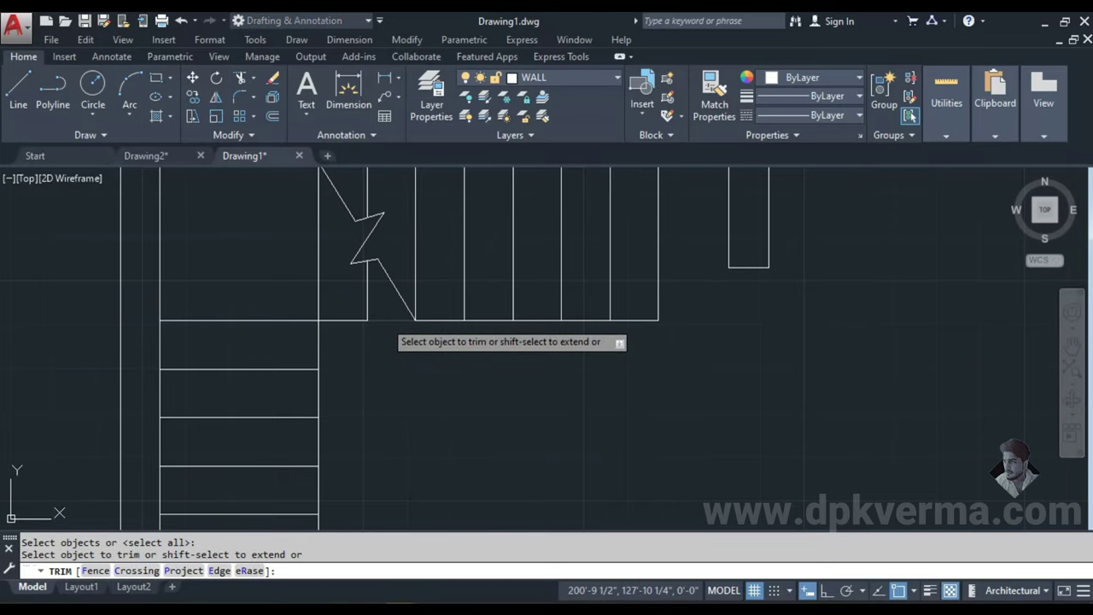
key("Escape")
- Try extending the tread line to the boundaries, then cancel
type("e")
key("Return")
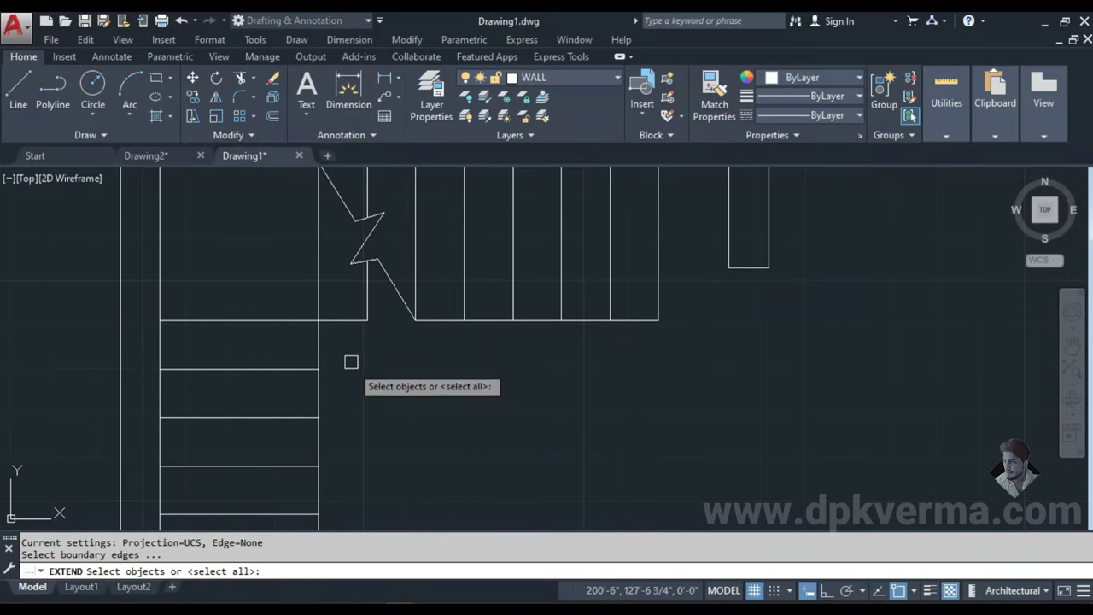
key("Return")
left_click(360, 314)
left_click(354, 350)
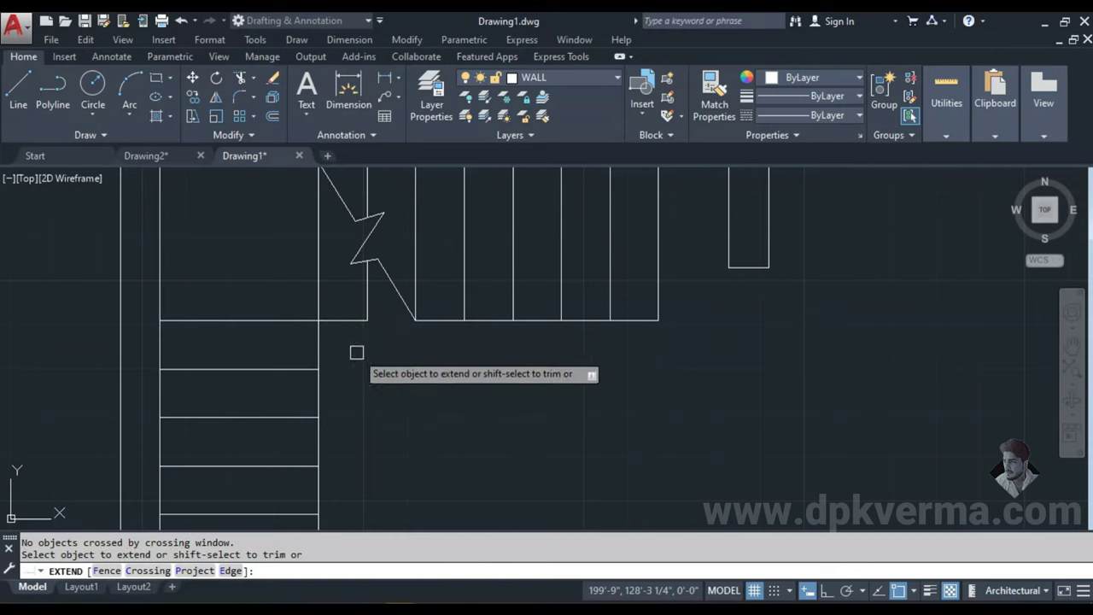
scroll(359, 342, "down", 2)
key("Escape")
key("Escape")
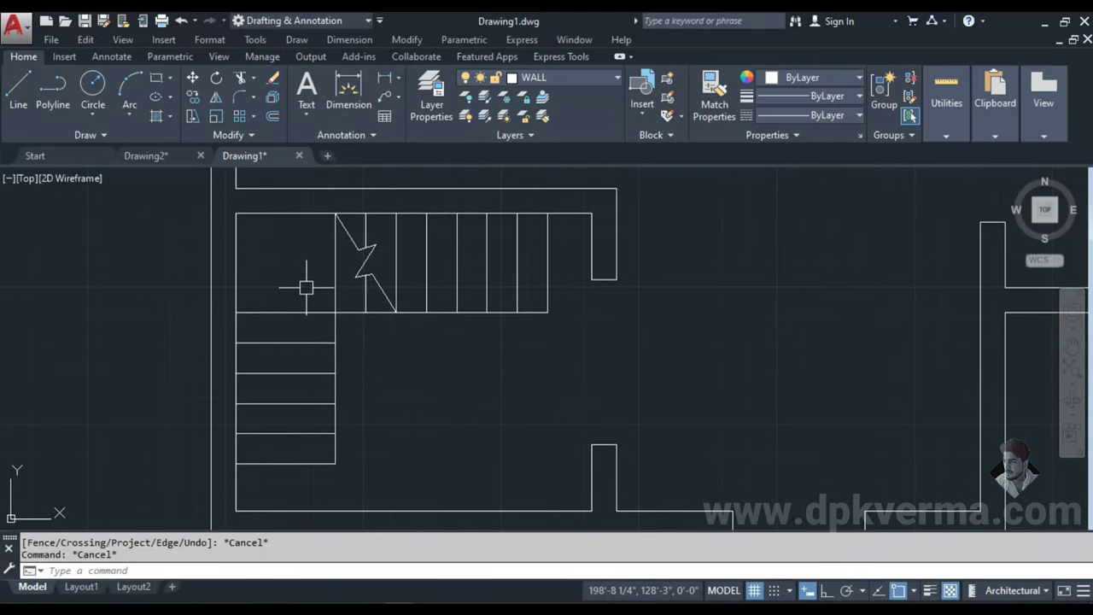
- Move the lower stair treads and vertical stair lines onto the STAIR layer
left_click(320, 286)
left_click(281, 479)
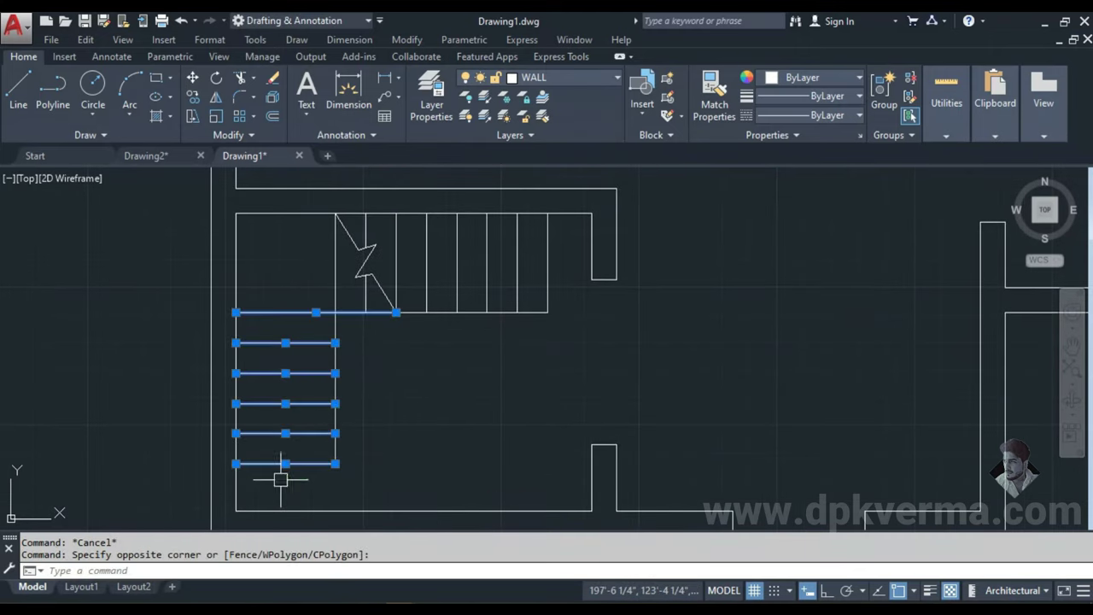
left_click(332, 277)
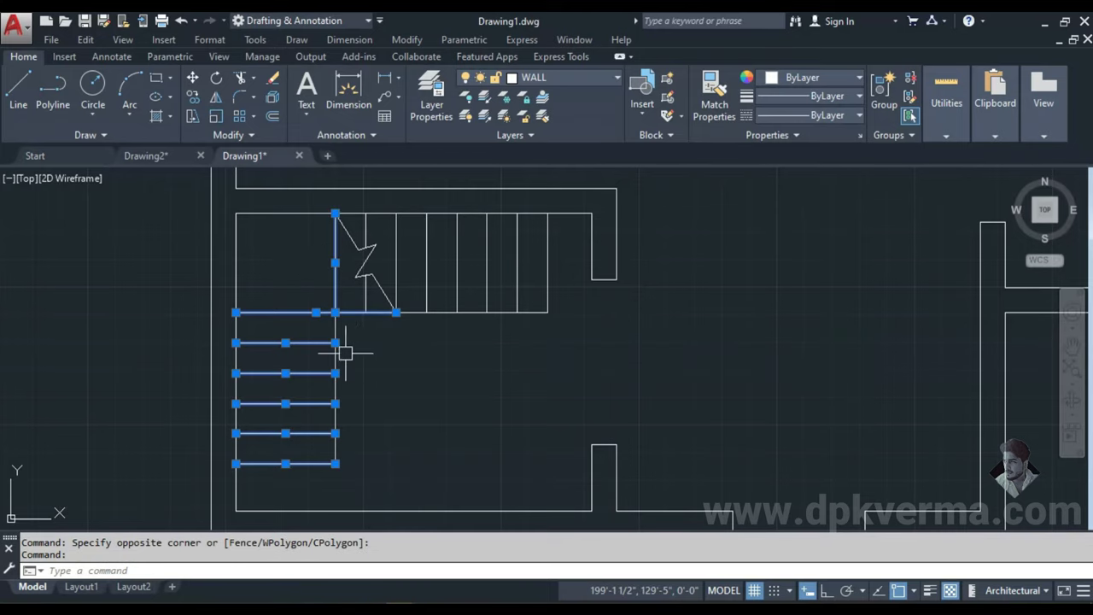
scroll(345, 352, "up", 2)
left_click(332, 313)
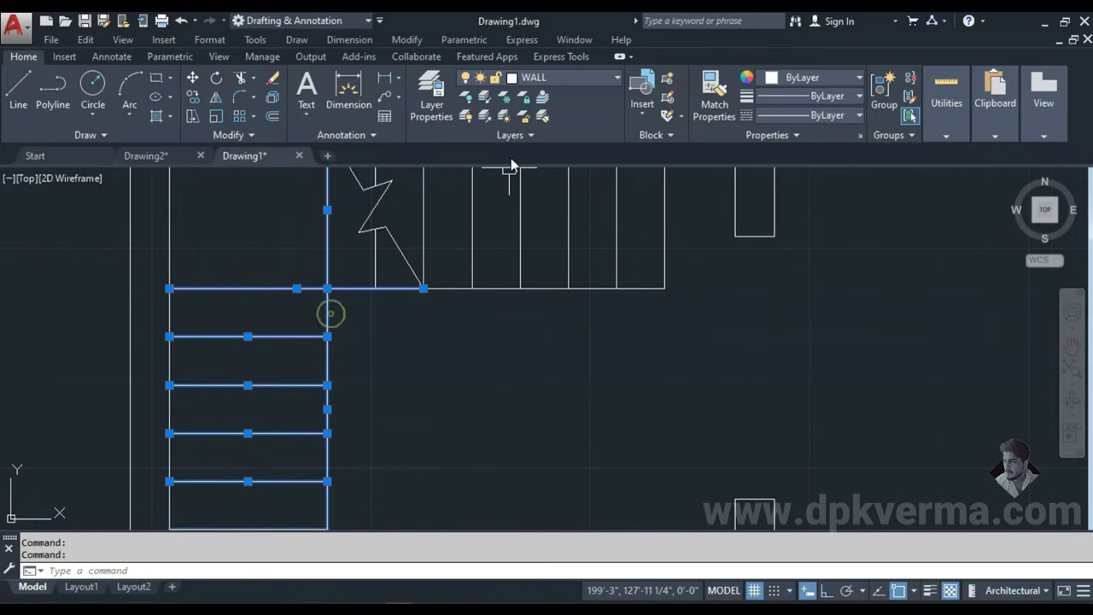
left_click(566, 75)
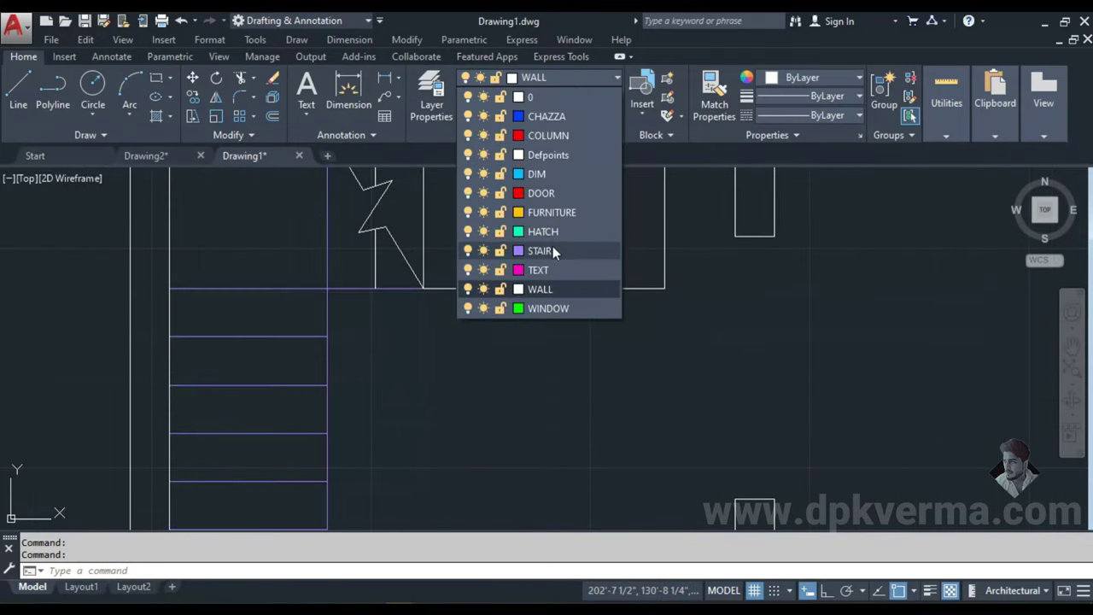
left_click(539, 250)
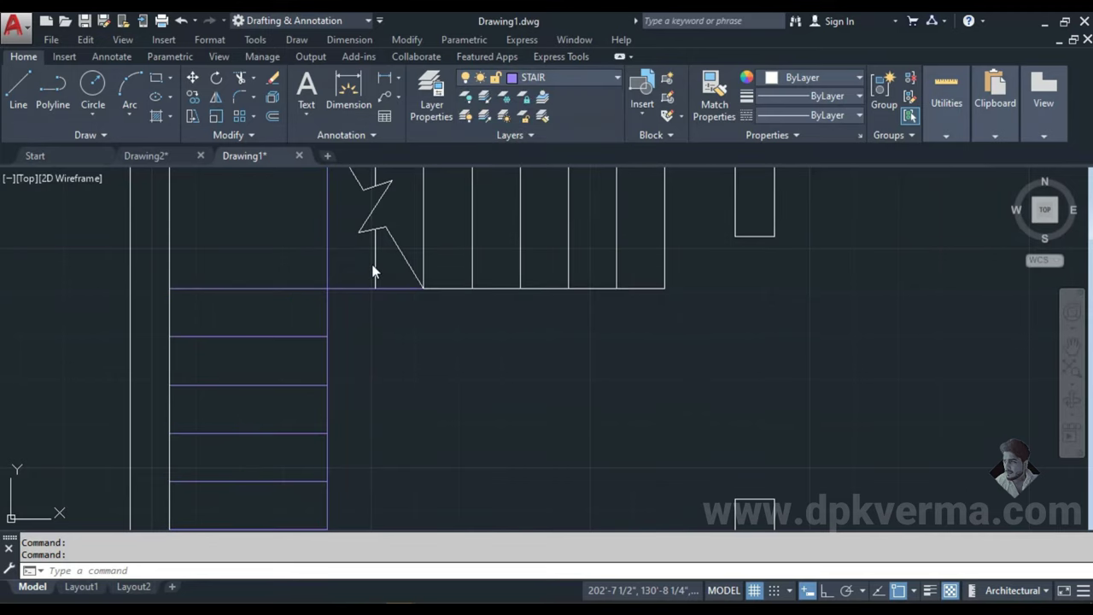
- Move all the upper flight stair lines onto the STAIR layer
scroll(387, 395, "down", 2)
left_click(531, 365)
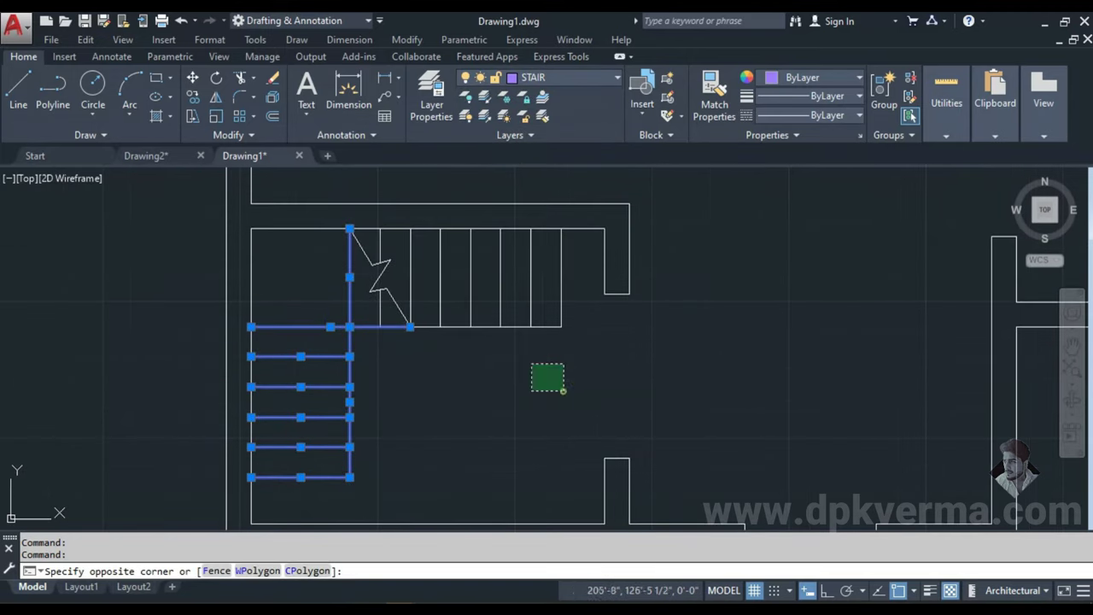
left_click(293, 237)
left_click(571, 82)
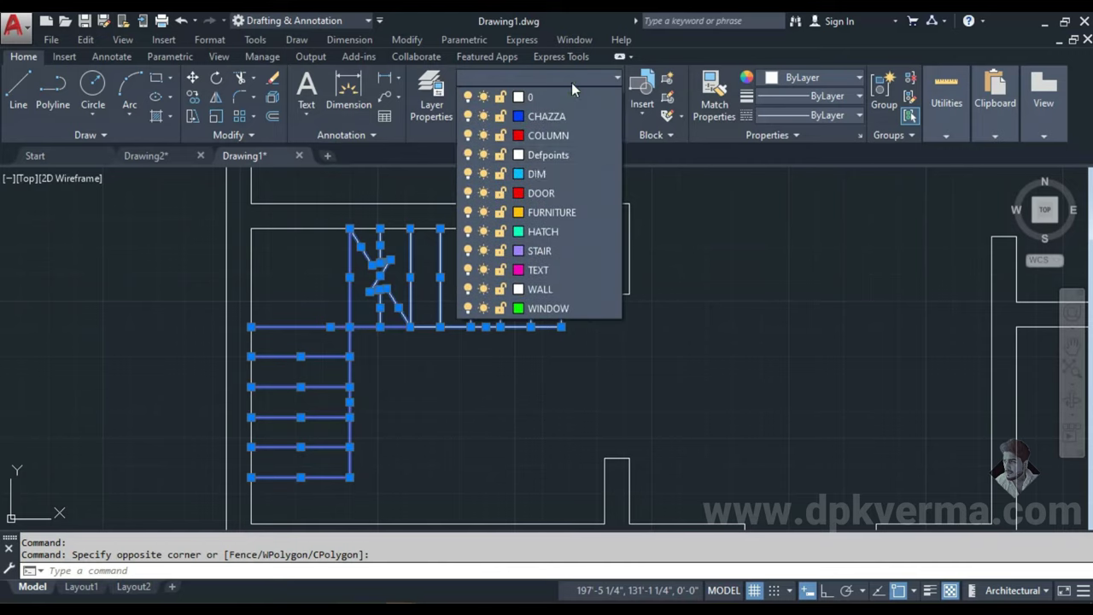
left_click(547, 244)
key("Escape")
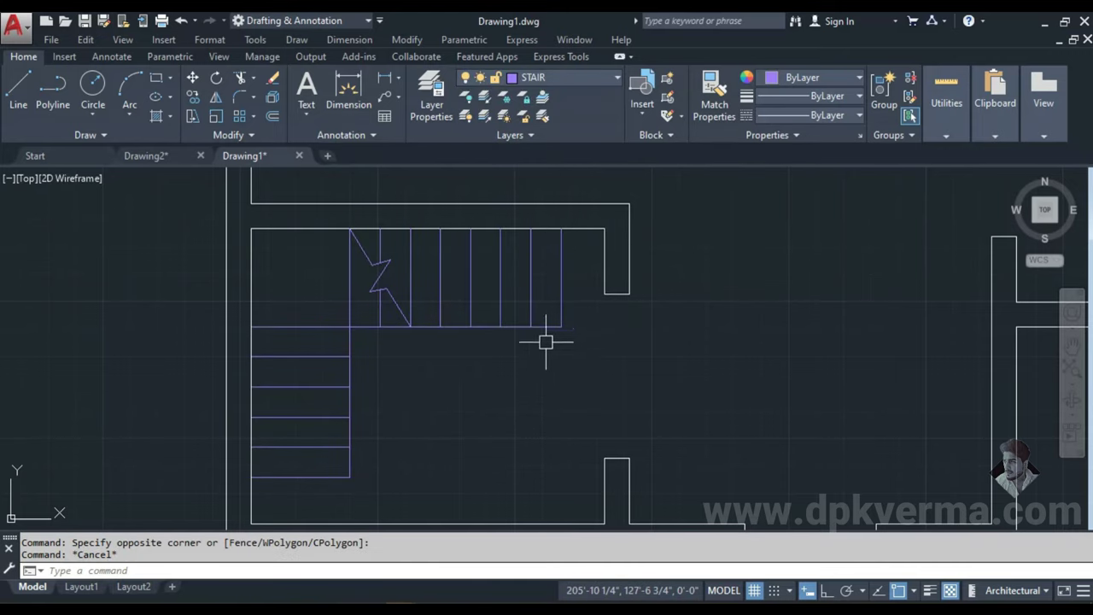
- Select the lower flight treads to change their linetype
scroll(398, 398, "up", 1)
scroll(384, 465, "up", 1)
left_click(385, 498)
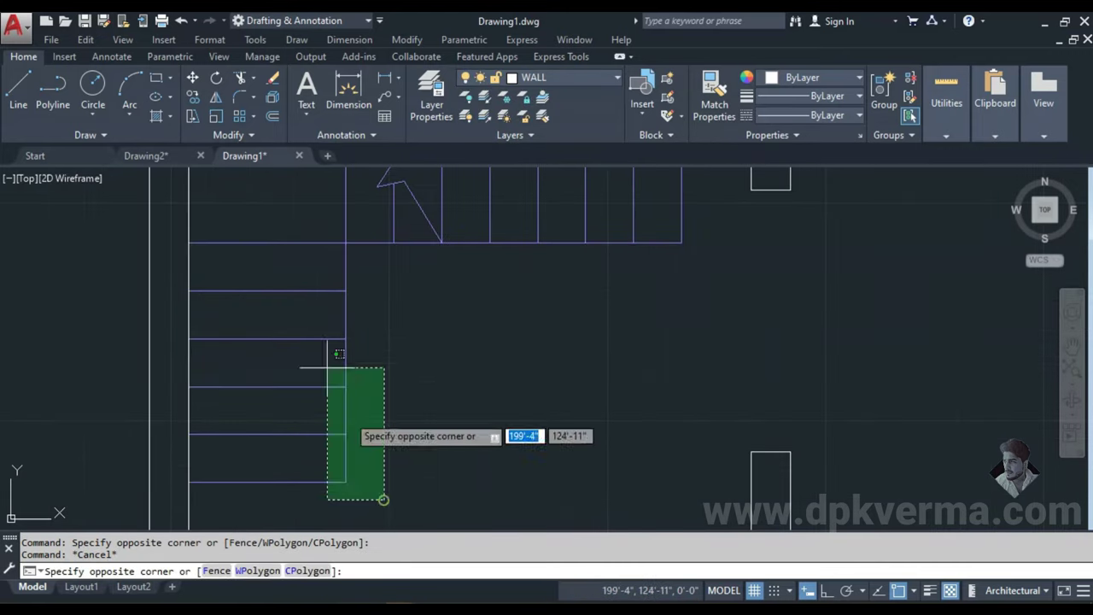
left_click(289, 215)
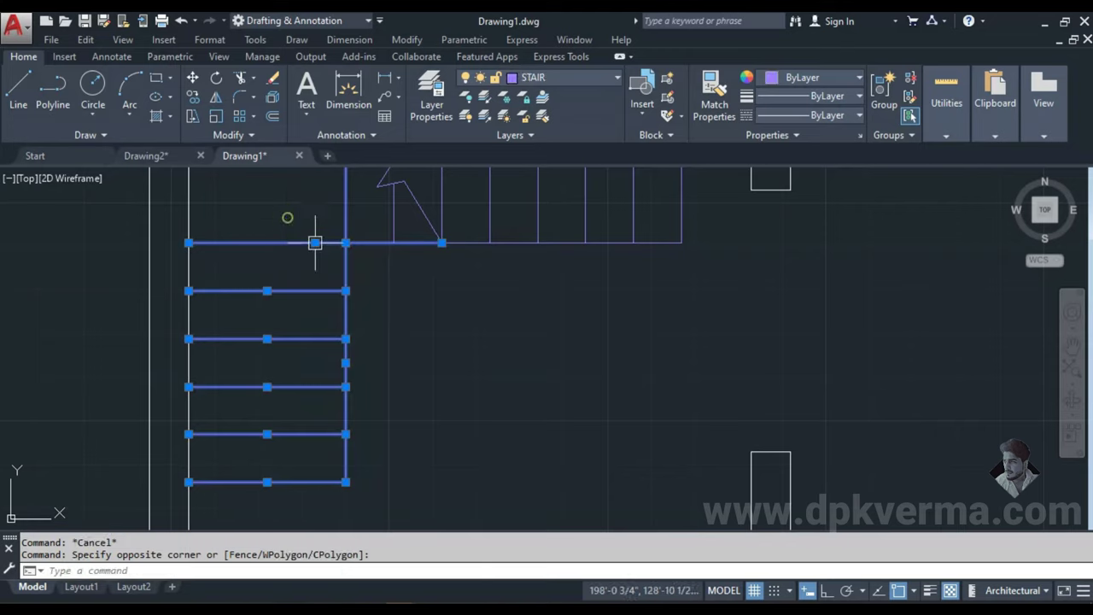
left_click(824, 117)
- Make the selected lower treads dashed with ACAD_ISO03W100 linetype
left_click(803, 177)
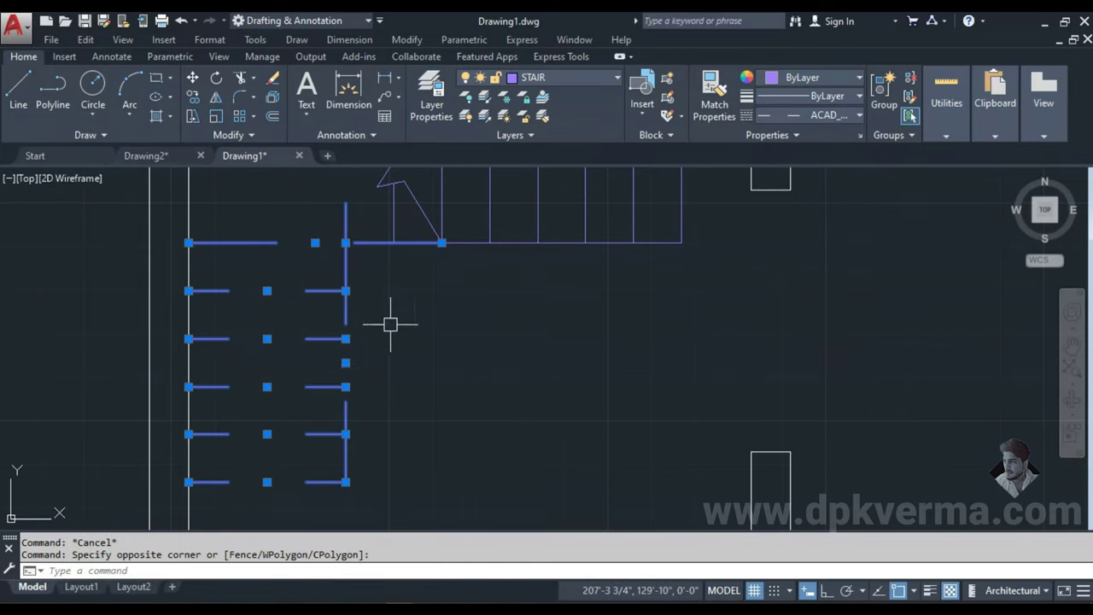
key("Escape")
scroll(303, 363, "down", 2)
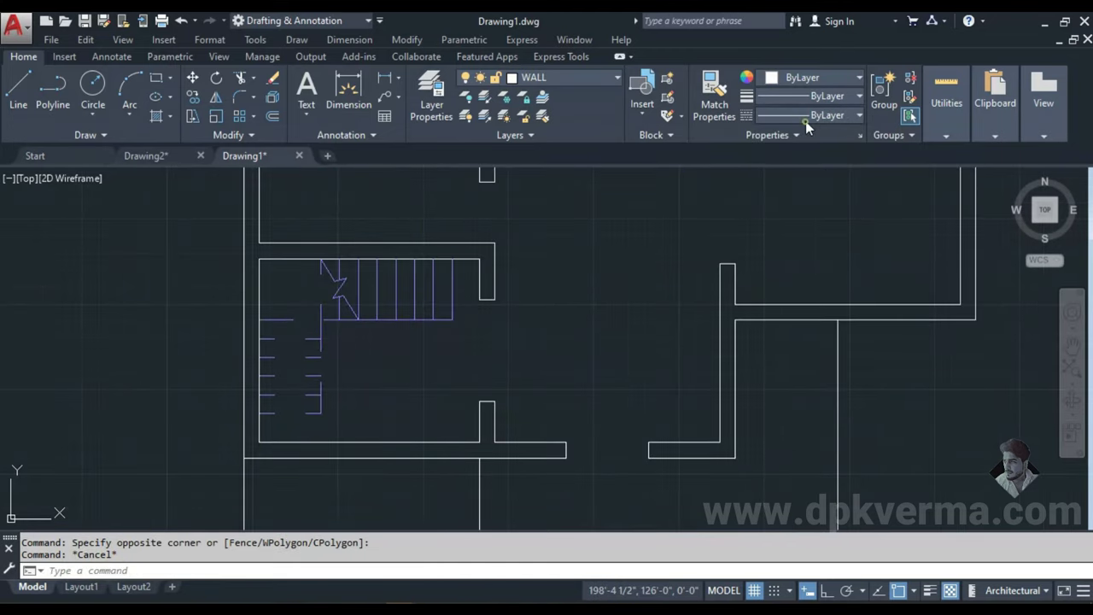
- Set the global linetype scale factor to 2 in the Linetype Manager
left_click(805, 117)
left_click(781, 217)
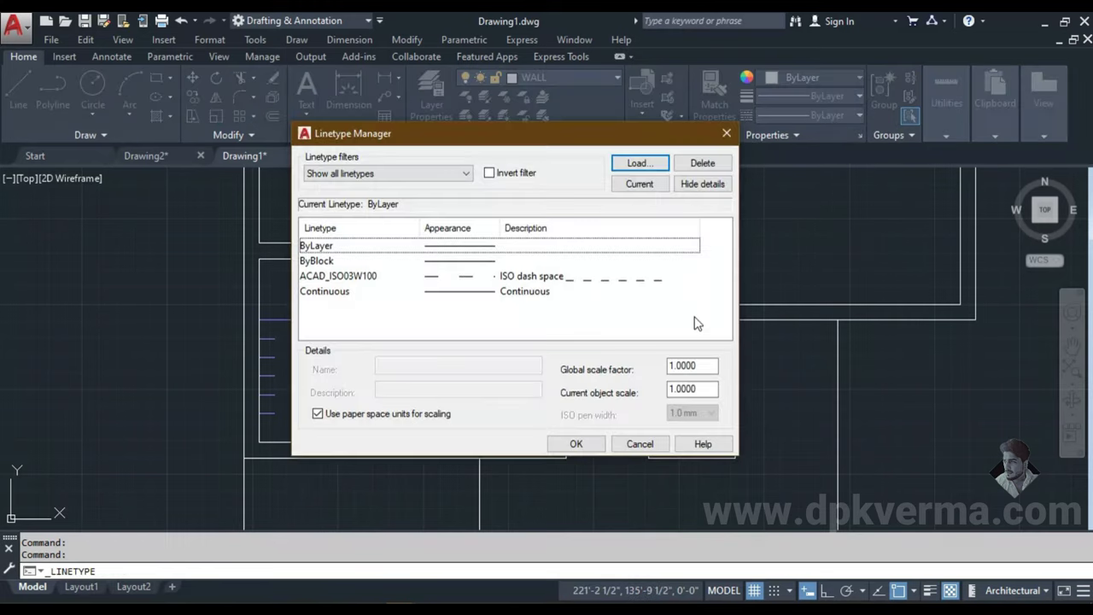
left_click_drag(571, 150, 726, 166)
double_click(854, 406)
type("2")
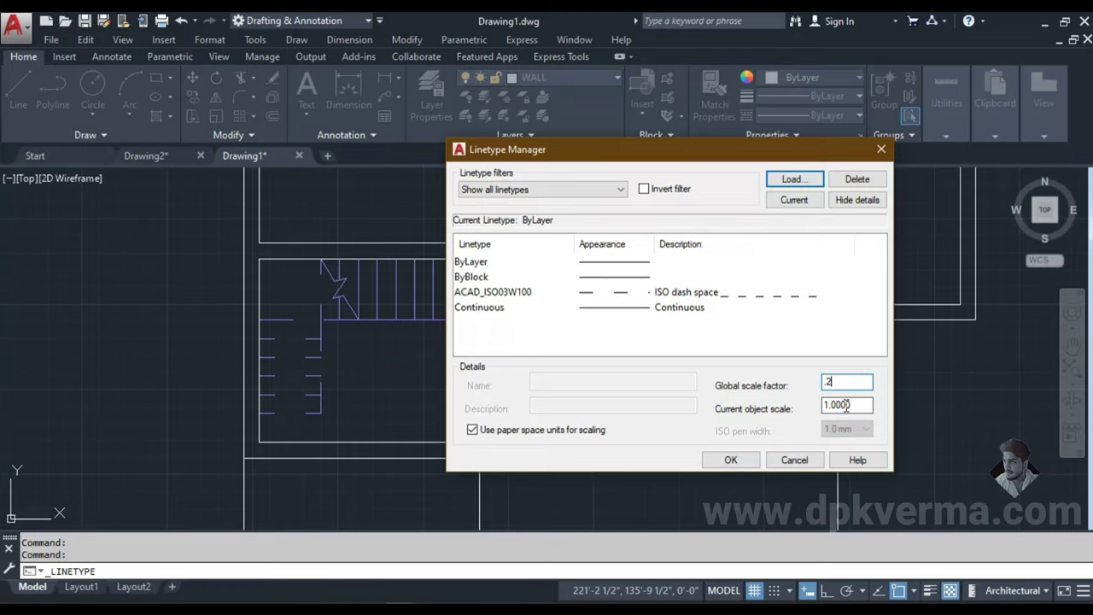
left_click(733, 458)
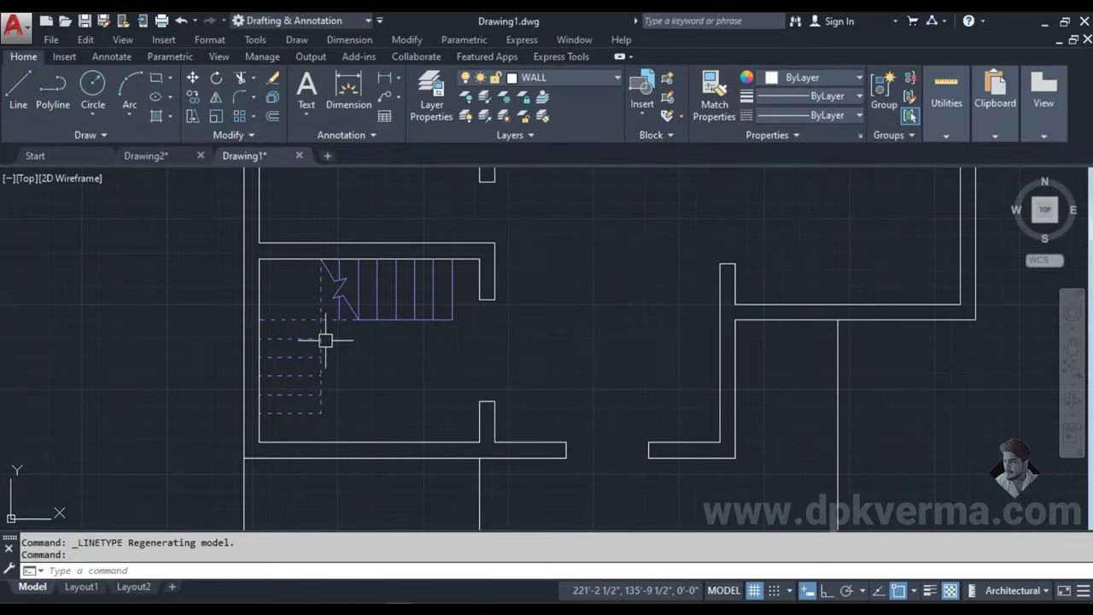
scroll(334, 301, "up", 5)
key("Escape")
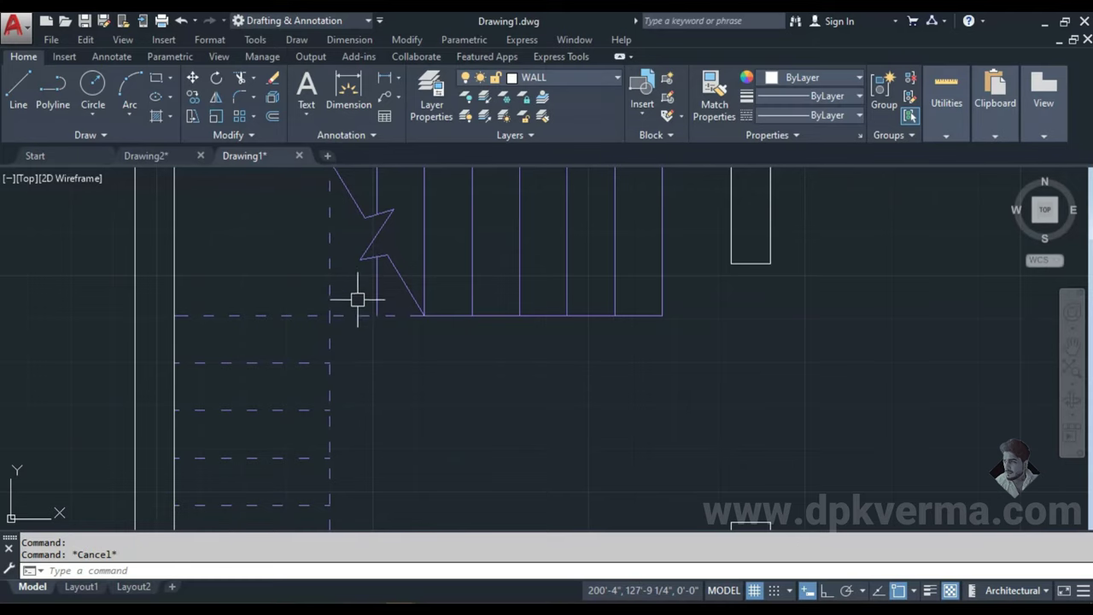
type("MA")
- Start matching properties from the dashed tread and a line command, cancelling both
key("Return")
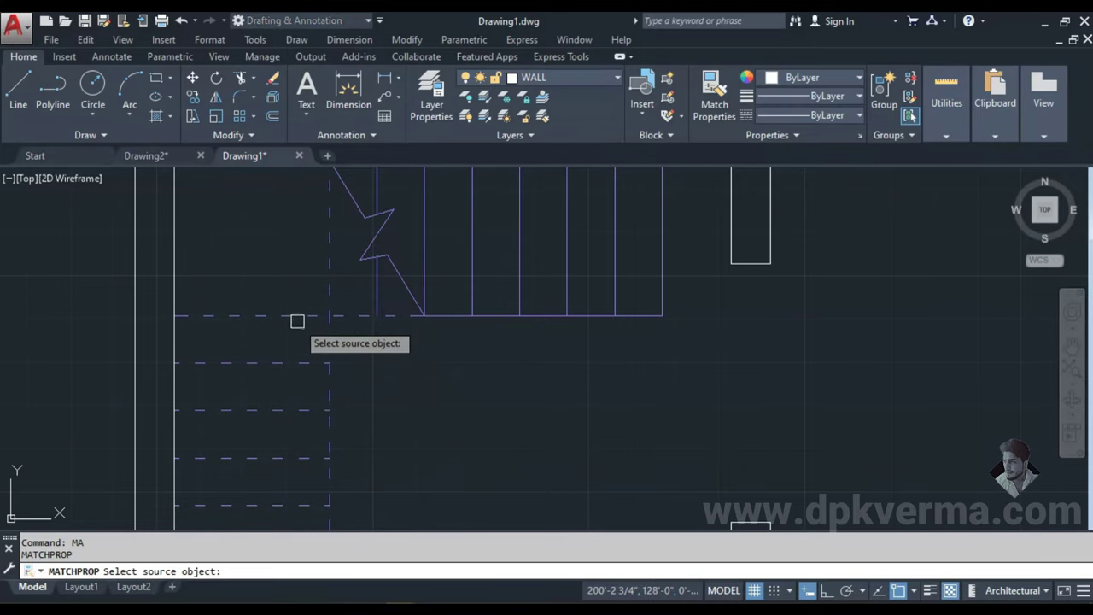
left_click(295, 317)
scroll(410, 351, "down", 2)
key("Escape")
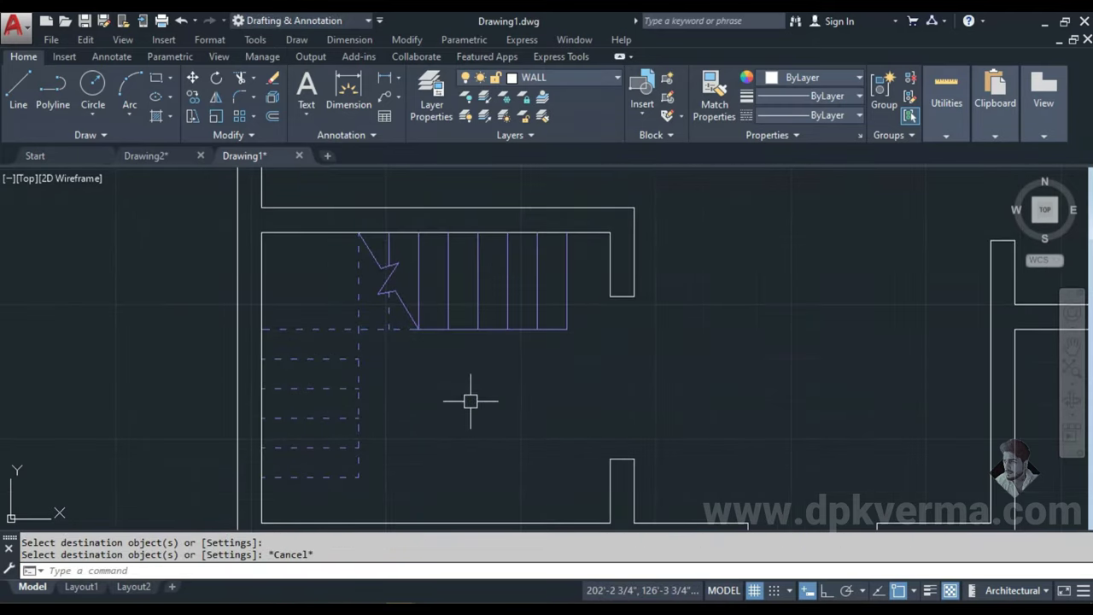
scroll(458, 381, "down", 2)
scroll(390, 359, "up", 3)
key("Escape")
key("Escape")
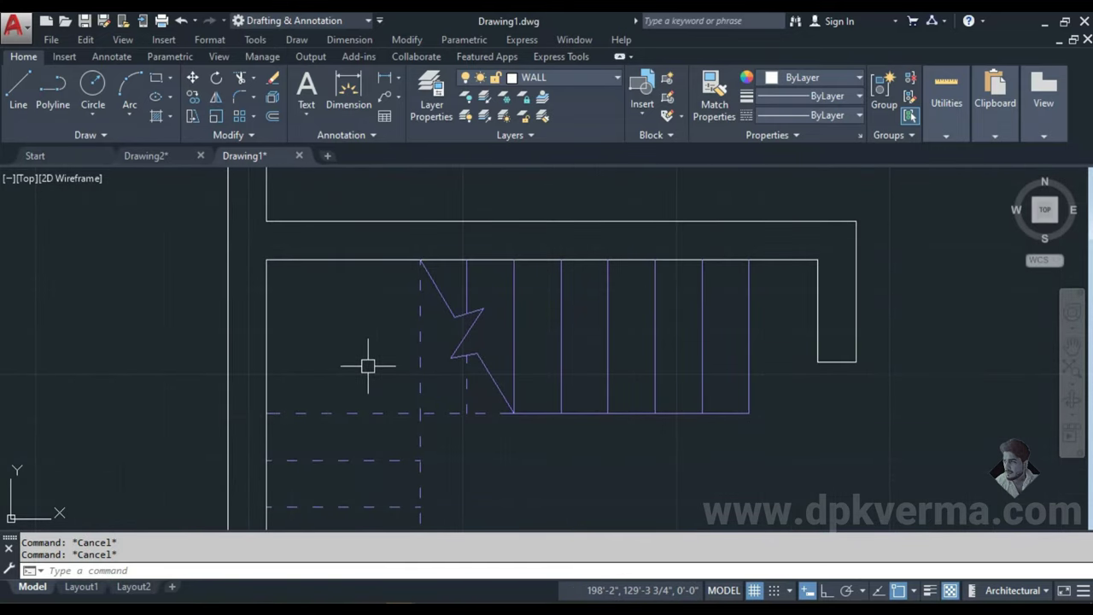
type("L")
key("Return")
key("Escape")
- Make STAIR the current layer and draw a diagonal from the stairwell corner to the landing corner
left_click(564, 77)
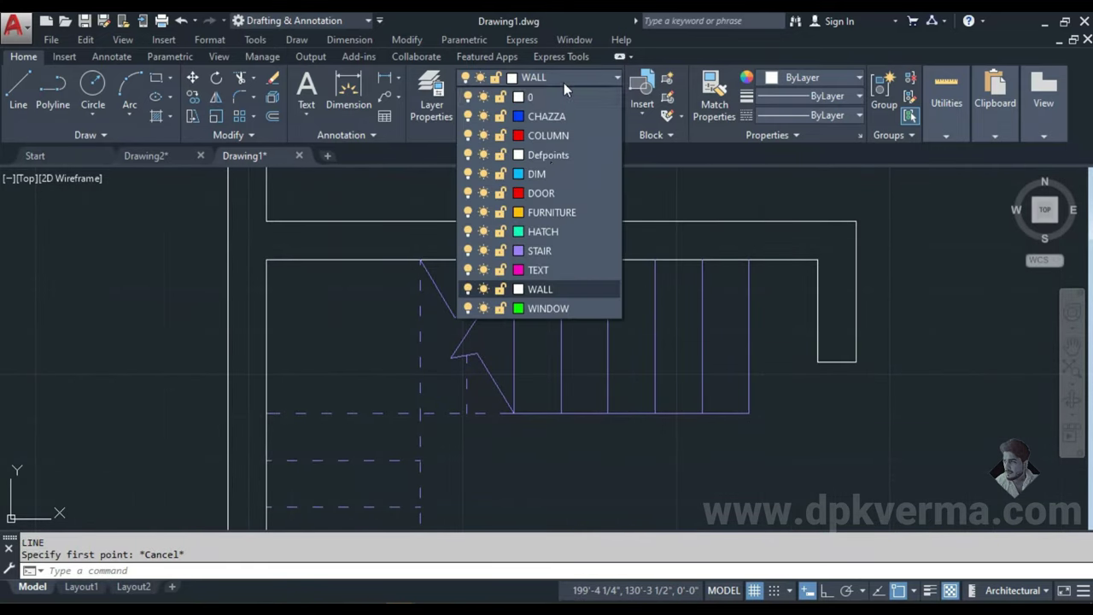
left_click(542, 250)
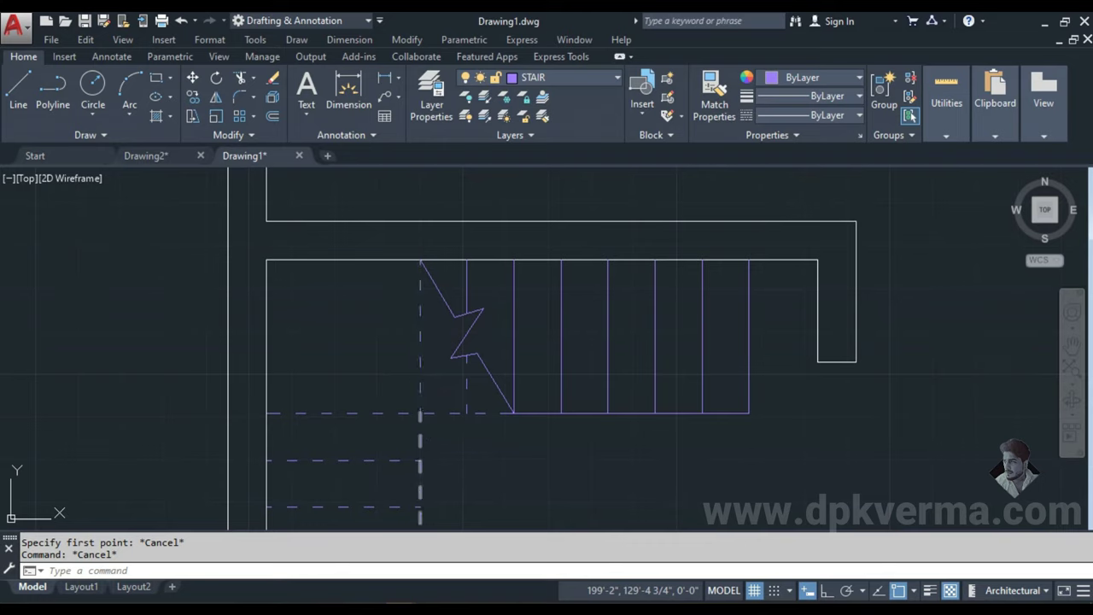
type("L")
key("Return")
left_click(419, 413)
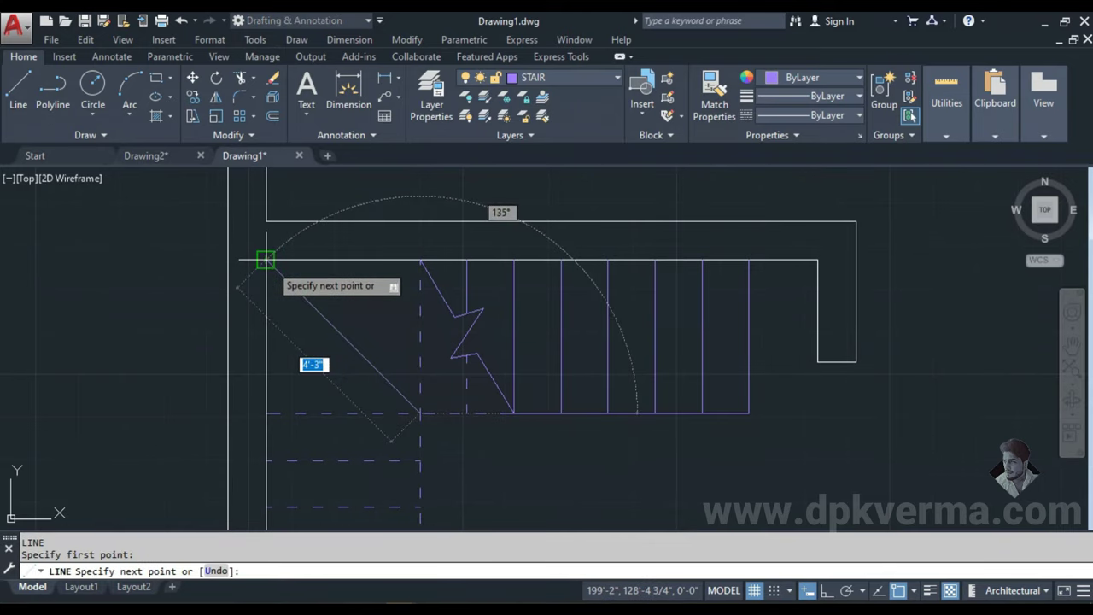
left_click(266, 260)
key("Escape")
key("Escape")
key("Escape")
- Check the Drawing2 reference plan, then draw a winder line ending on the landing's top edge
left_click(146, 155)
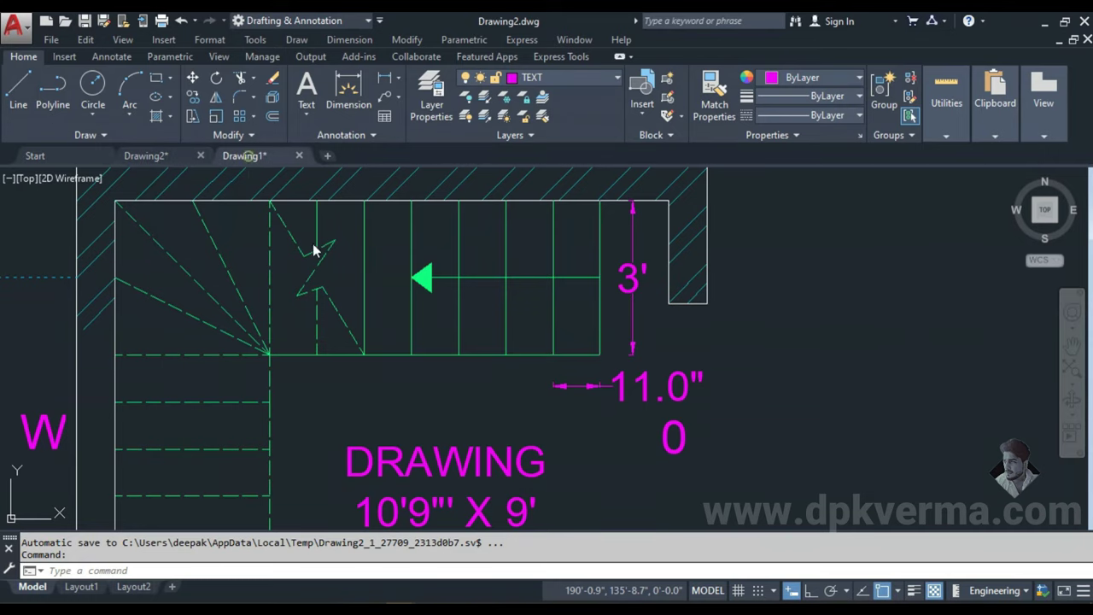
type("l")
key("Return")
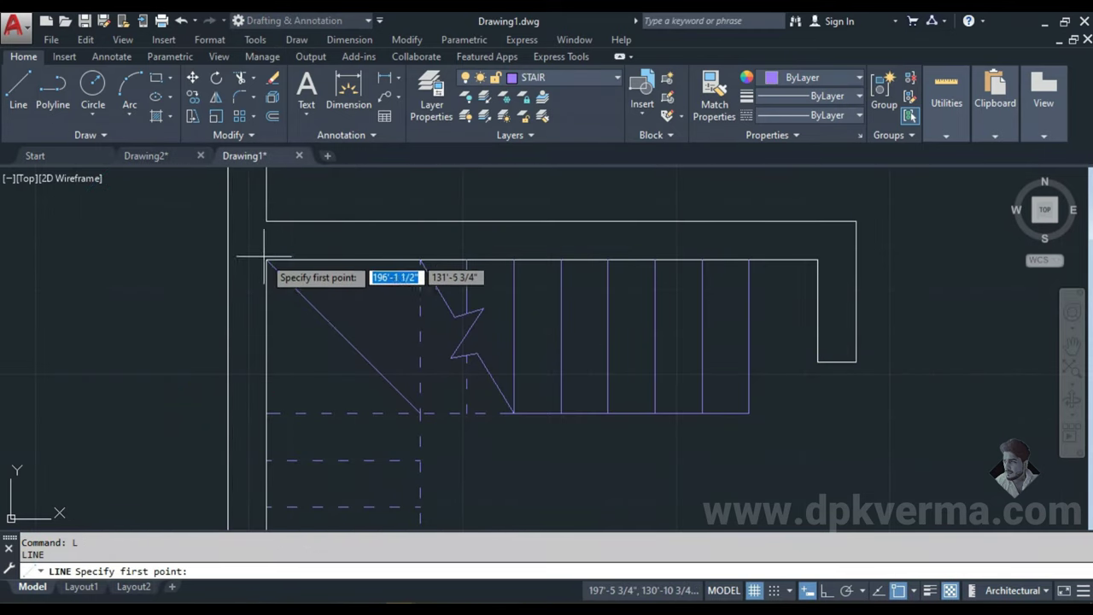
left_click(266, 221)
key("Escape")
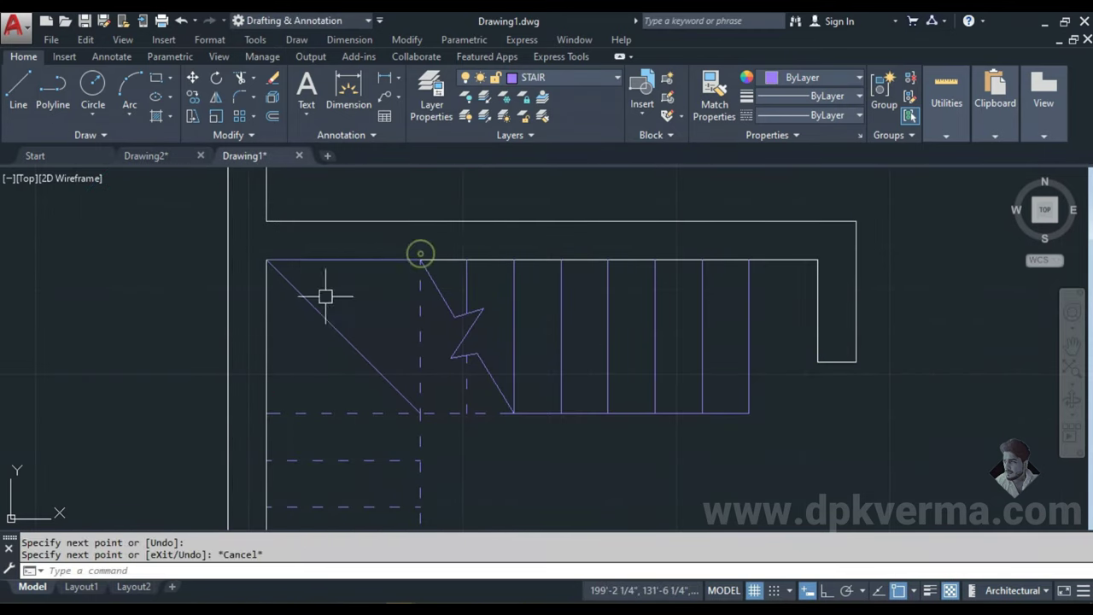
key("Return")
left_click(267, 260)
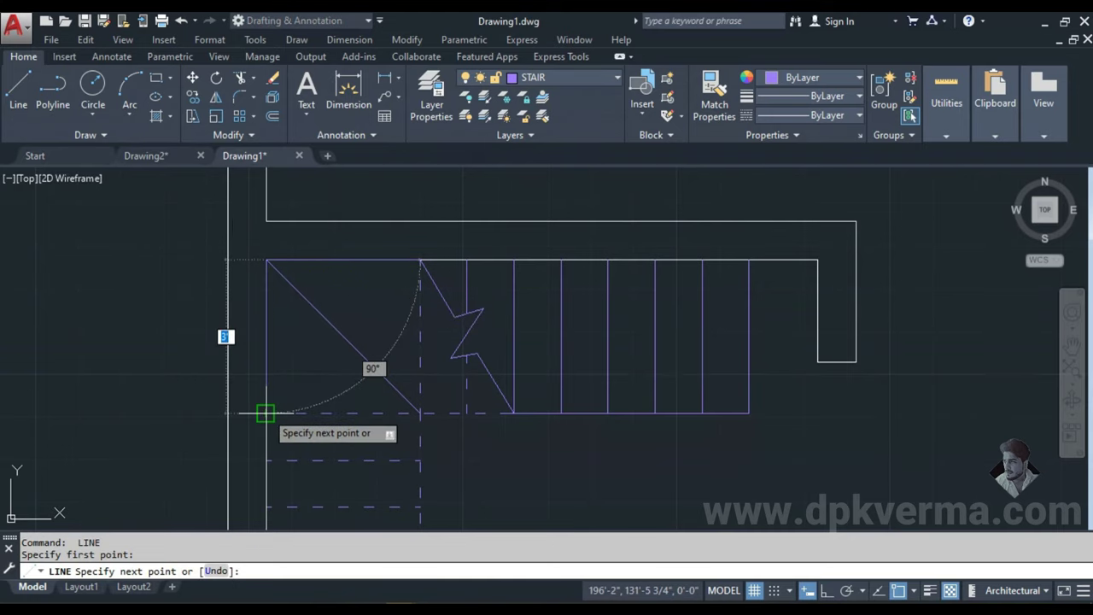
key("Escape")
type("l")
key("Return")
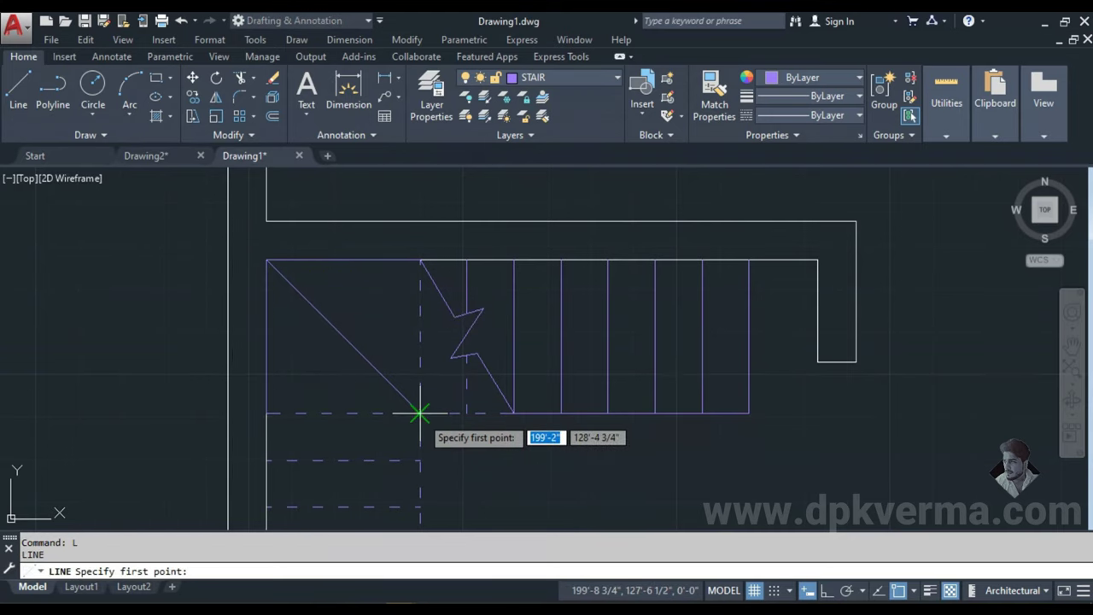
left_click(344, 260)
key("Escape")
- Draw a winder line from the landing's inner corner to its left edge
key("Return")
left_click(421, 413)
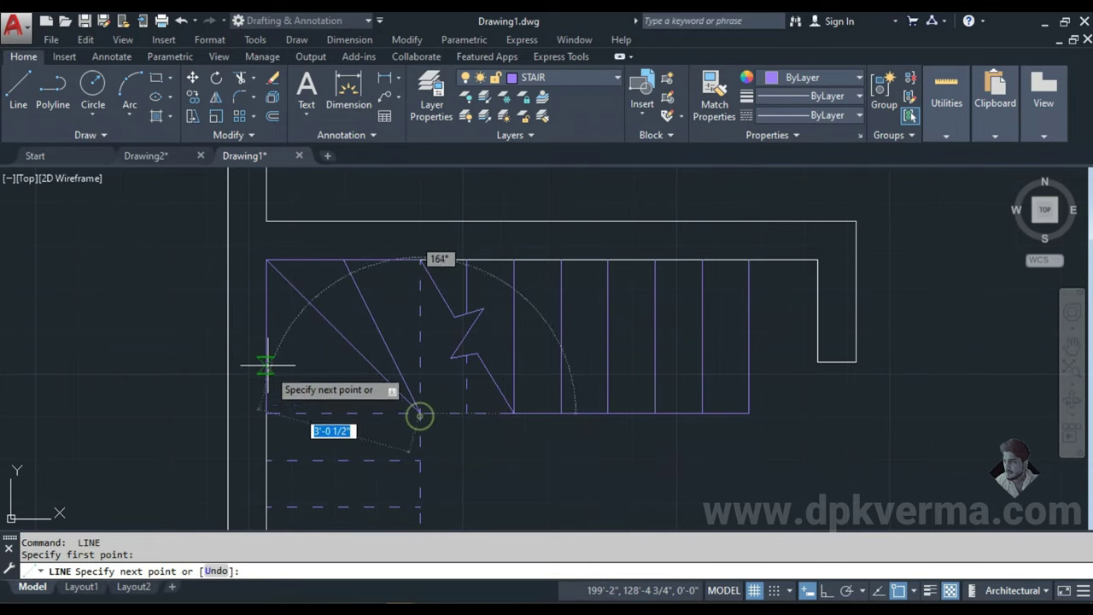
left_click(267, 337)
key("Escape")
left_click(266, 300)
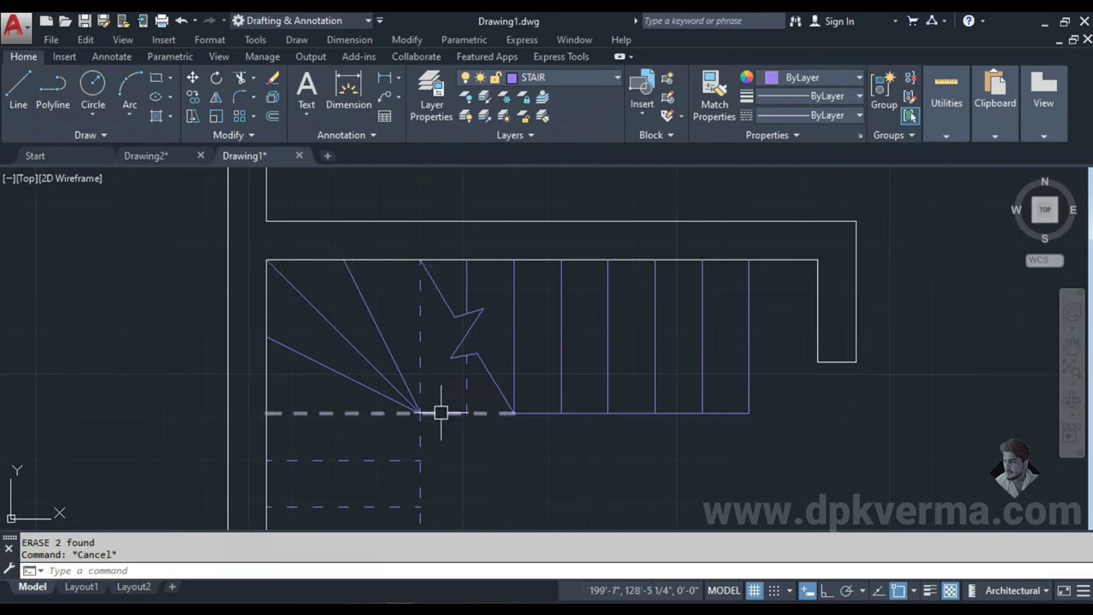
type("MA")
- Match properties from a dashed tread so the winder fan lines become dashed
key("Return")
left_click(342, 412)
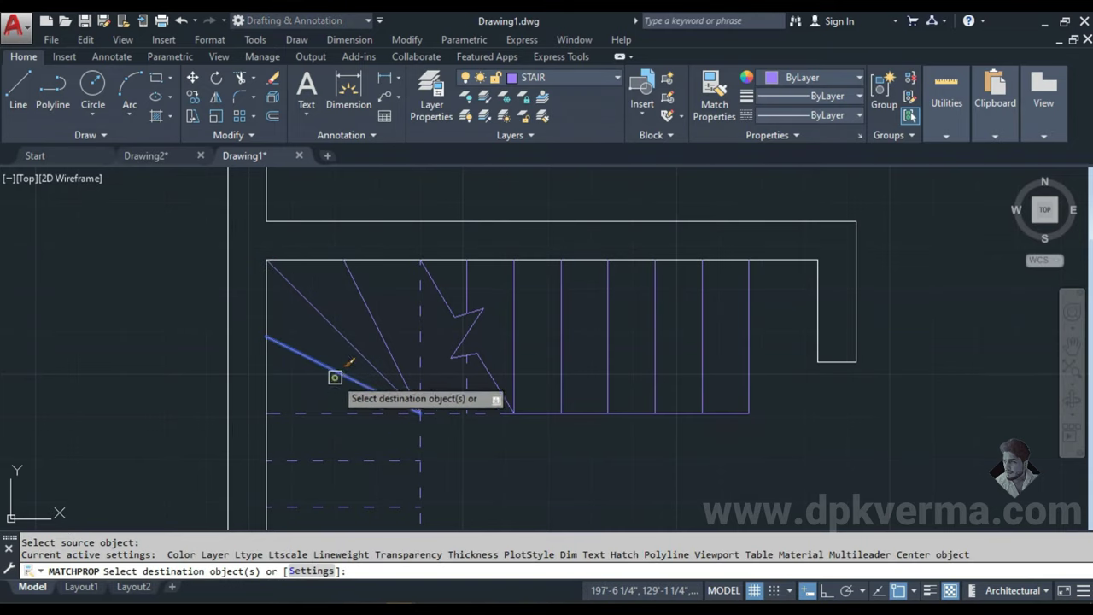
key("Escape")
type("MA")
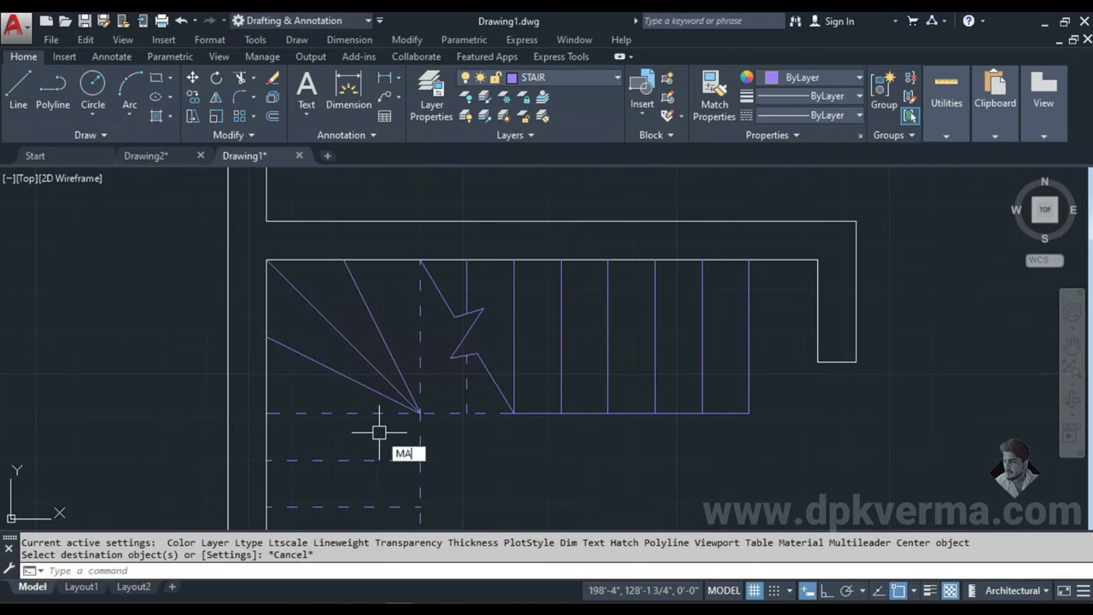
key("Return")
left_click(331, 413)
left_click(342, 373)
left_click(353, 347)
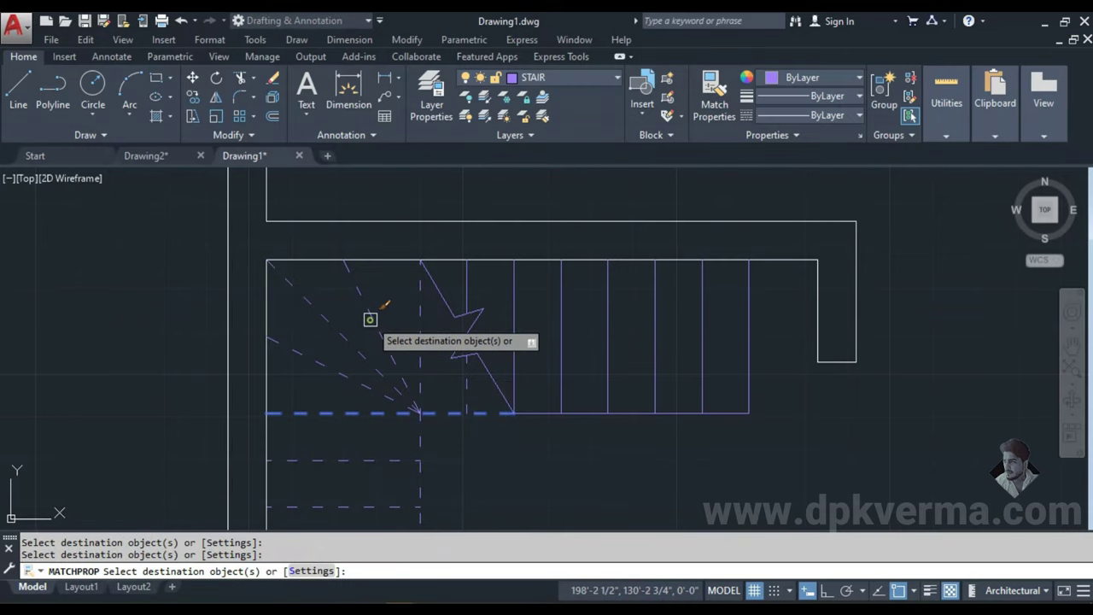
scroll(370, 320, "down", 3)
middle_click_drag(481, 420, 466, 329)
key("Escape")
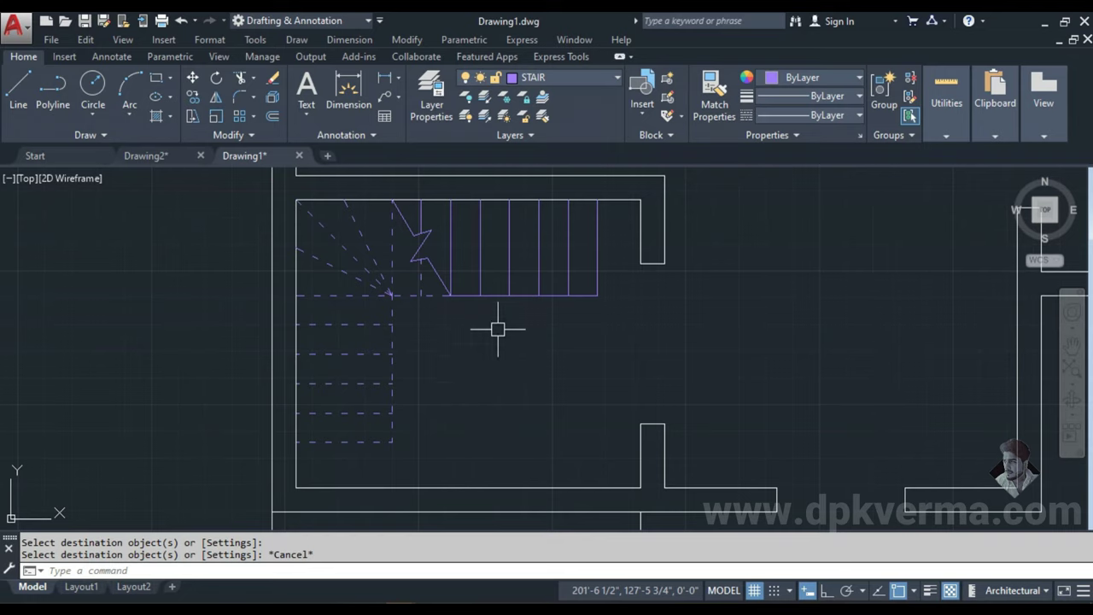
scroll(555, 249, "up", 3)
key("Escape")
- Draw the direction line from the flight's far end to a tread midpoint on layer STAIR
key("Return")
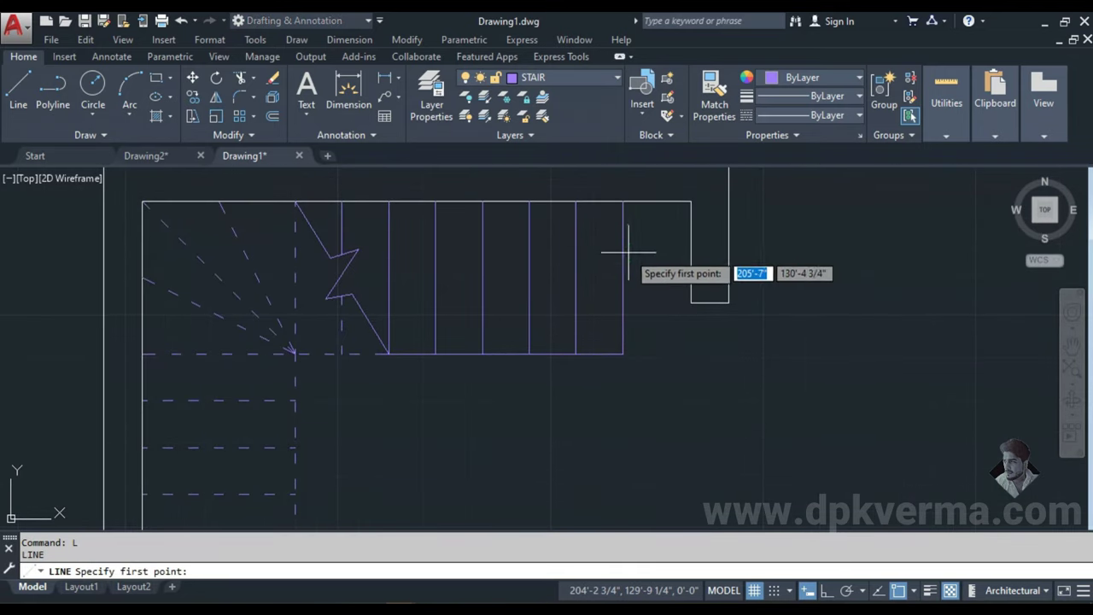
left_click(625, 278)
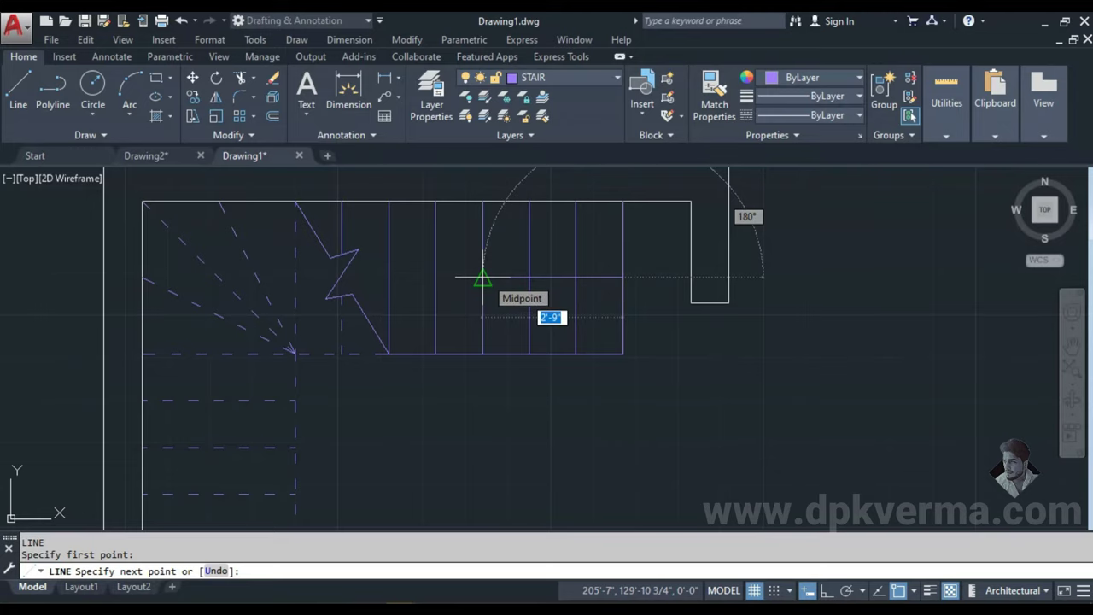
left_click(483, 278)
key("Escape")
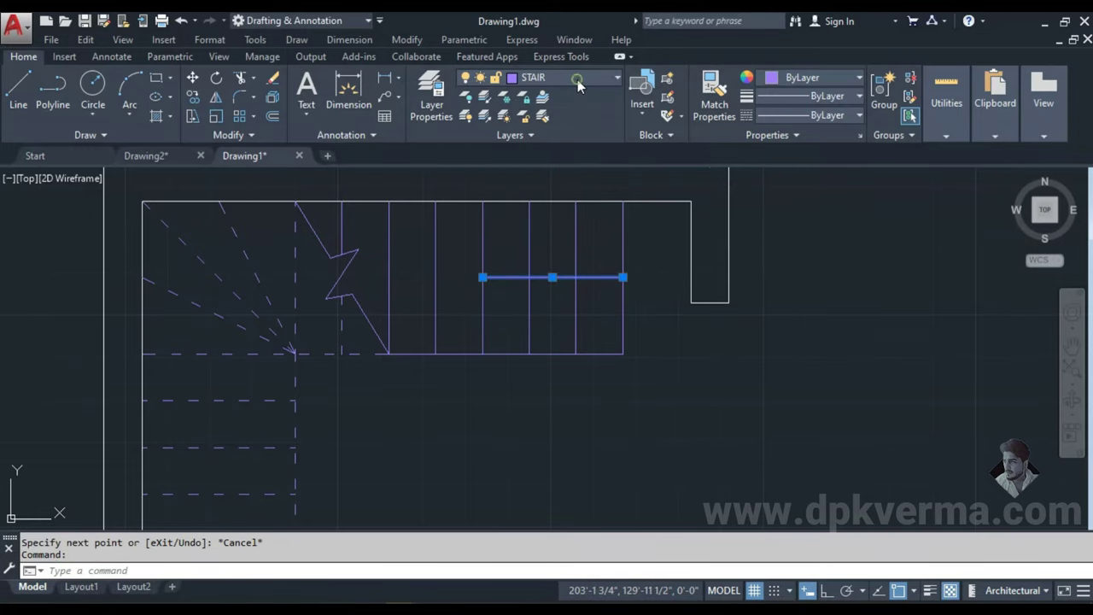
left_click(578, 78)
left_click(529, 248)
scroll(502, 275, "up", 4)
middle_click_drag(500, 275, 504, 316)
scroll(504, 316, "down", 2)
key("Escape")
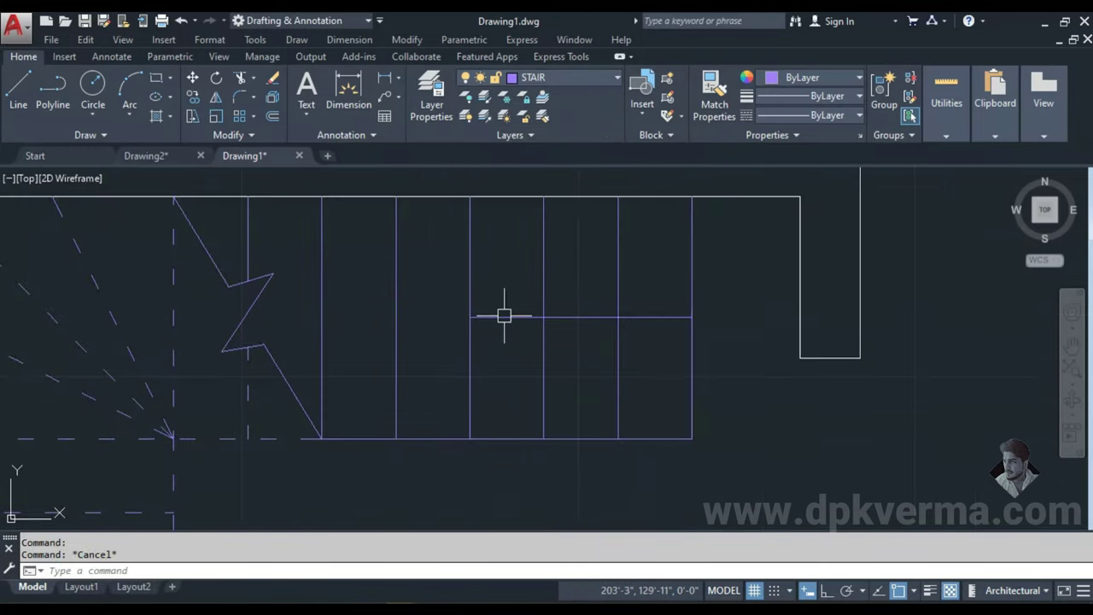
- Draw the arrowhead's upper slanted barb from the direction line's tip
type("l")
key("Return")
left_click(469, 317)
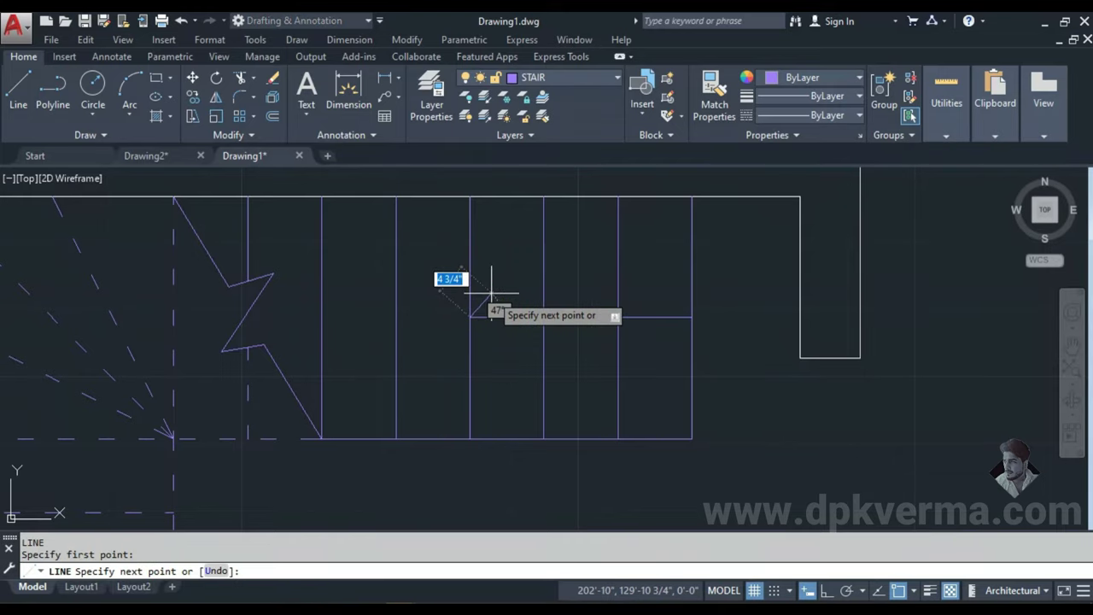
scroll(492, 293, "up", 4)
left_click(492, 293)
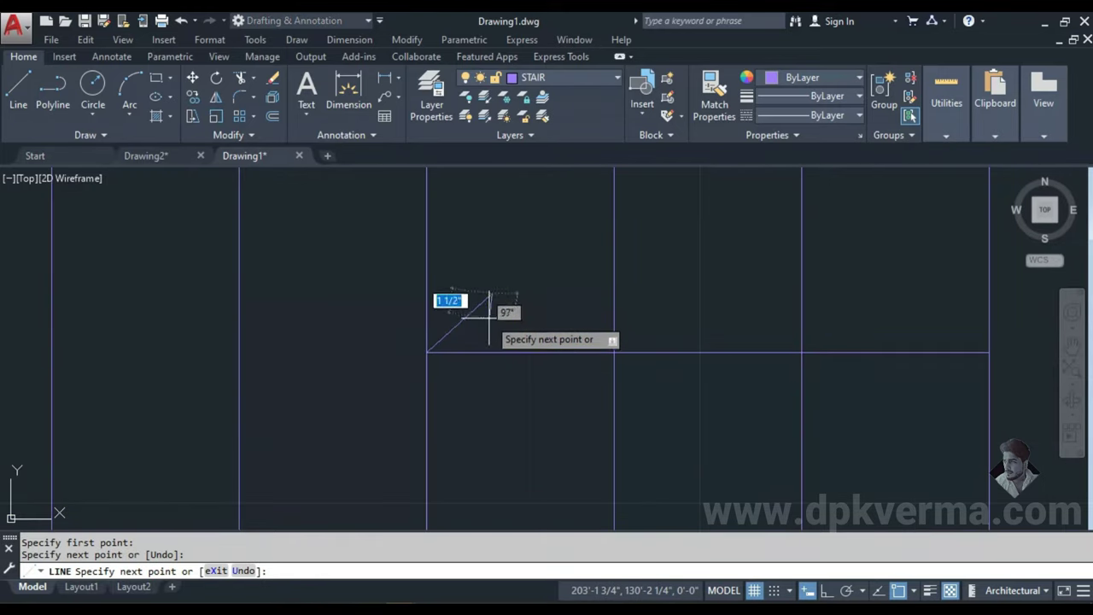
key("Escape")
- Mirror the barb about the direction line to form the lower arrowhead edge
type("i")
key("Return")
left_click(474, 311)
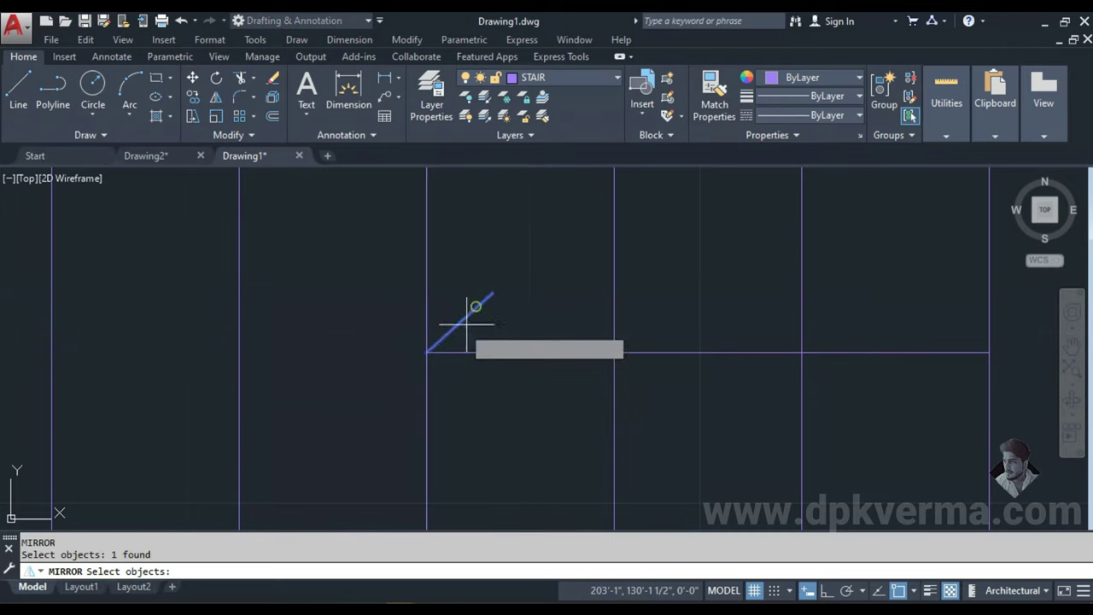
key("Return")
left_click(426, 351)
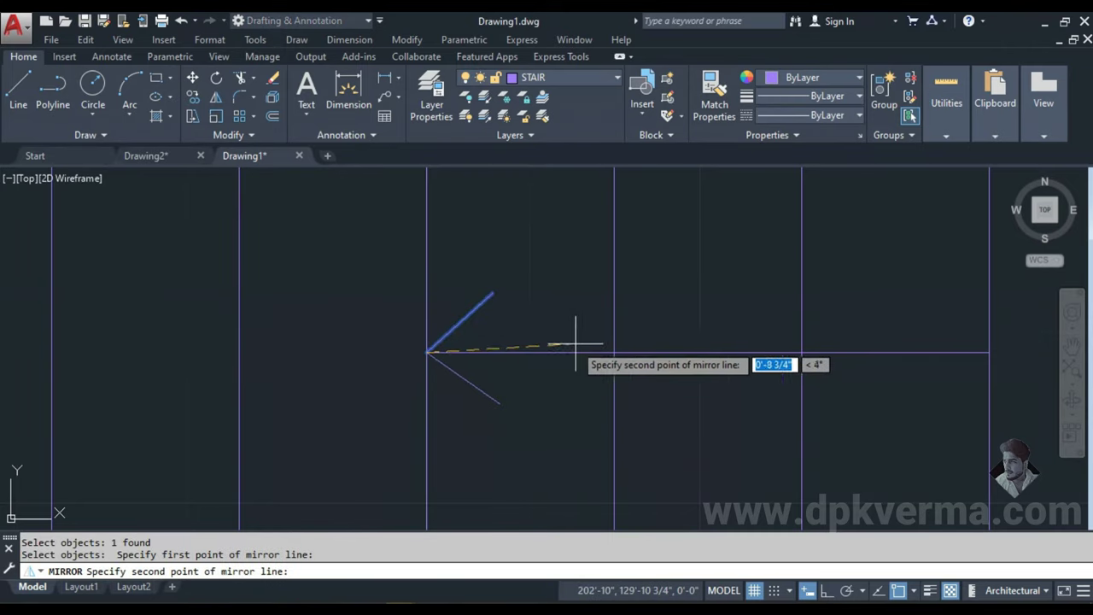
left_click(620, 352)
key("Return")
key("Escape")
type("L")
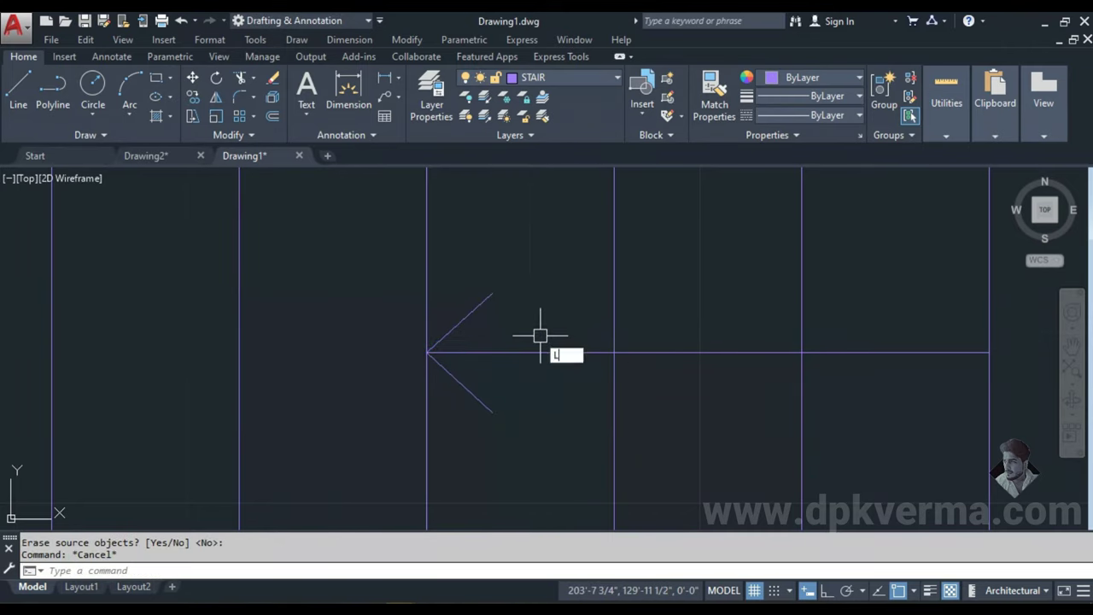
- Close the arrowhead with a back edge and trim the direction line inside it
key("Return")
left_click(492, 294)
left_click(492, 413)
key("Escape")
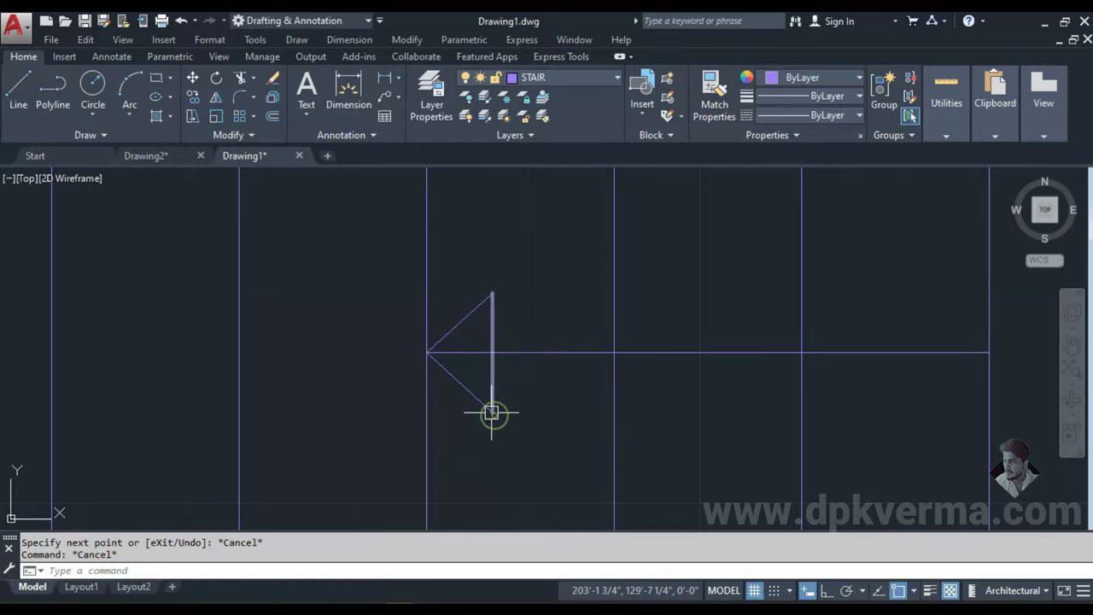
type("TR")
key("Return")
key("Return")
left_click(471, 352)
key("Escape")
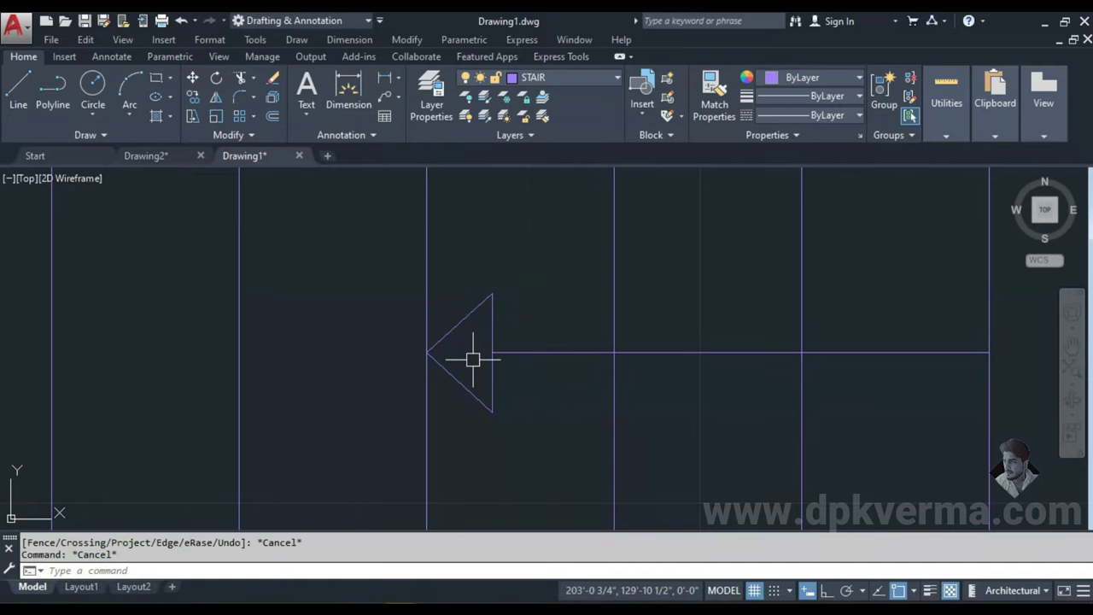
type("H")
key("Return")
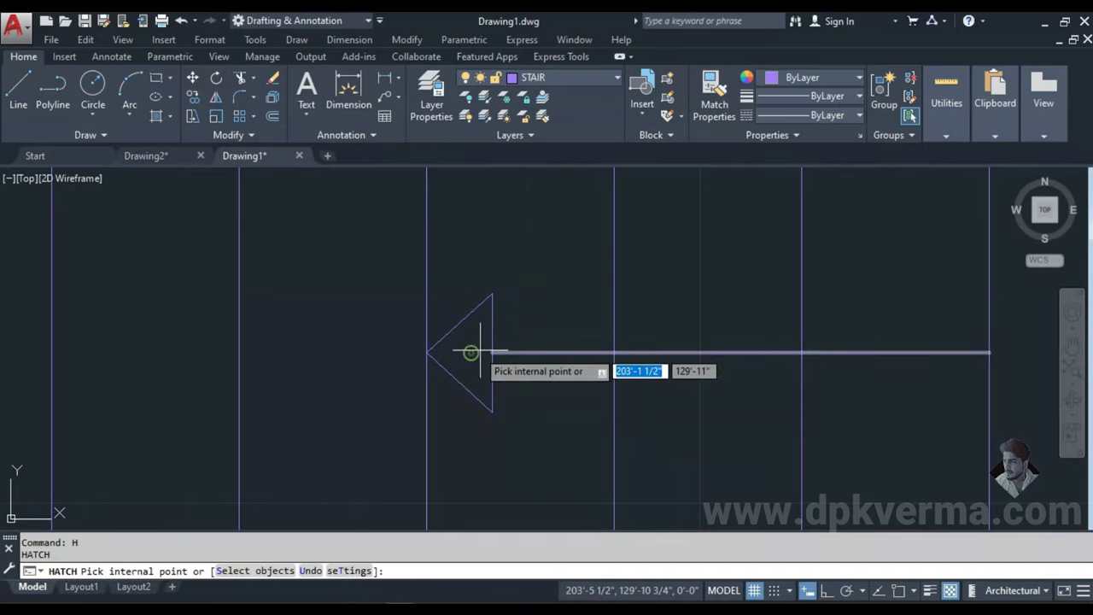
- Fill the triangular arrowhead with a SOLID hatch
left_click(471, 351)
left_click(154, 91)
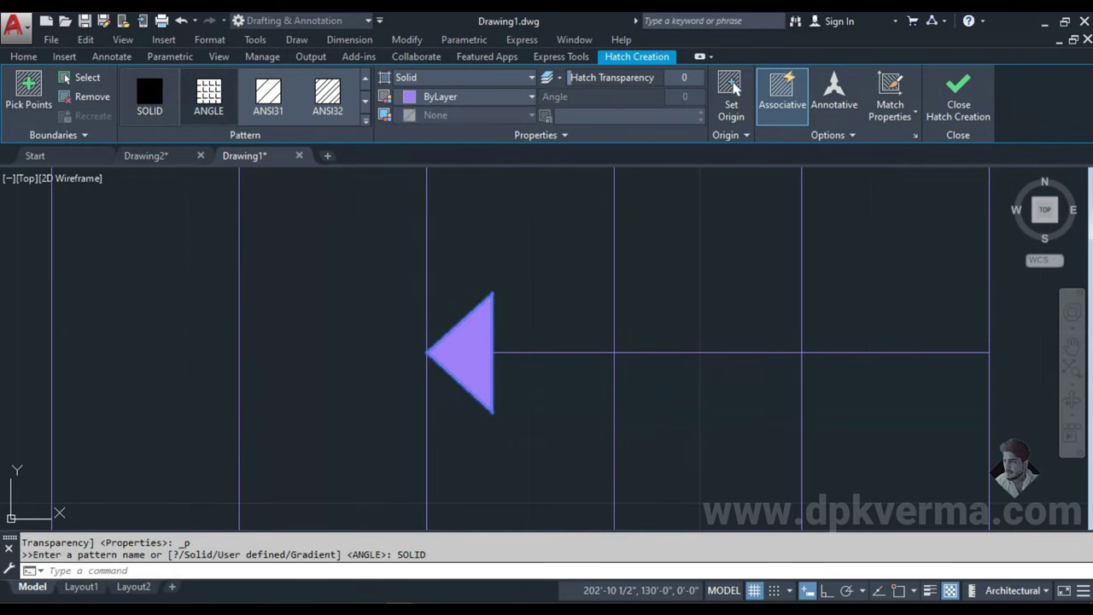
left_click(958, 94)
scroll(624, 407, "down", 5)
- Zoom out to show the whole floor plan and make layer 0 current
scroll(635, 416, "down", 2)
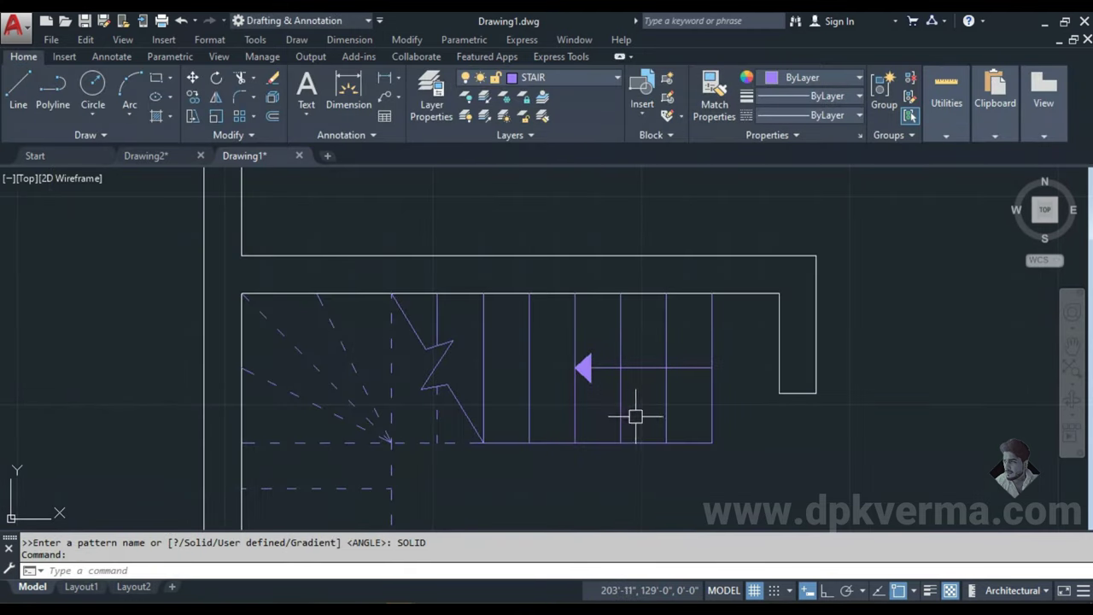
scroll(635, 416, "down", 2)
scroll(608, 375, "down", 3)
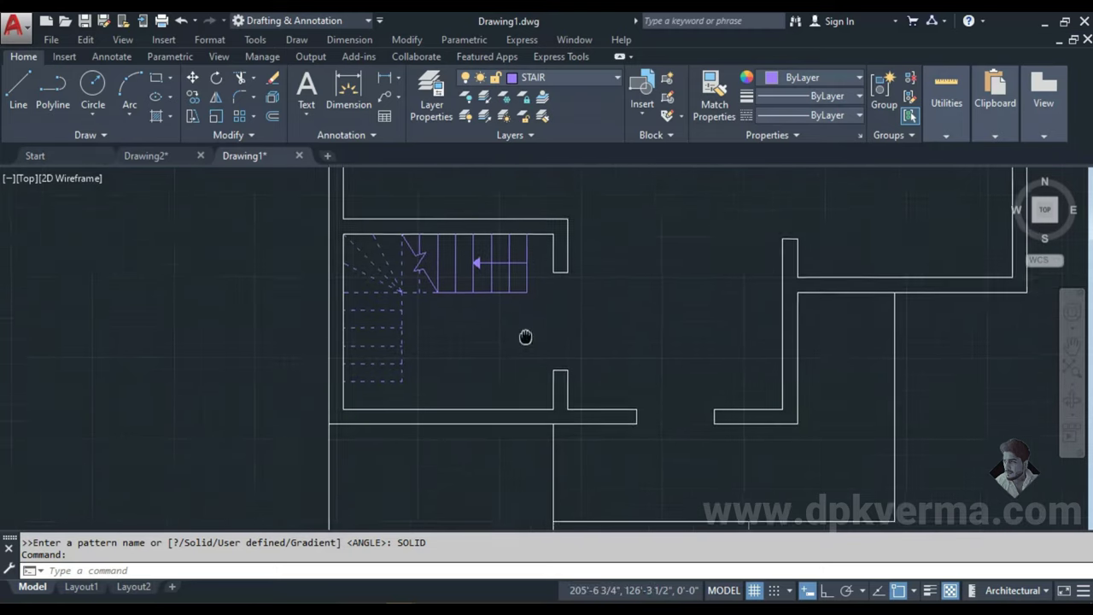
scroll(606, 379, "down", 3)
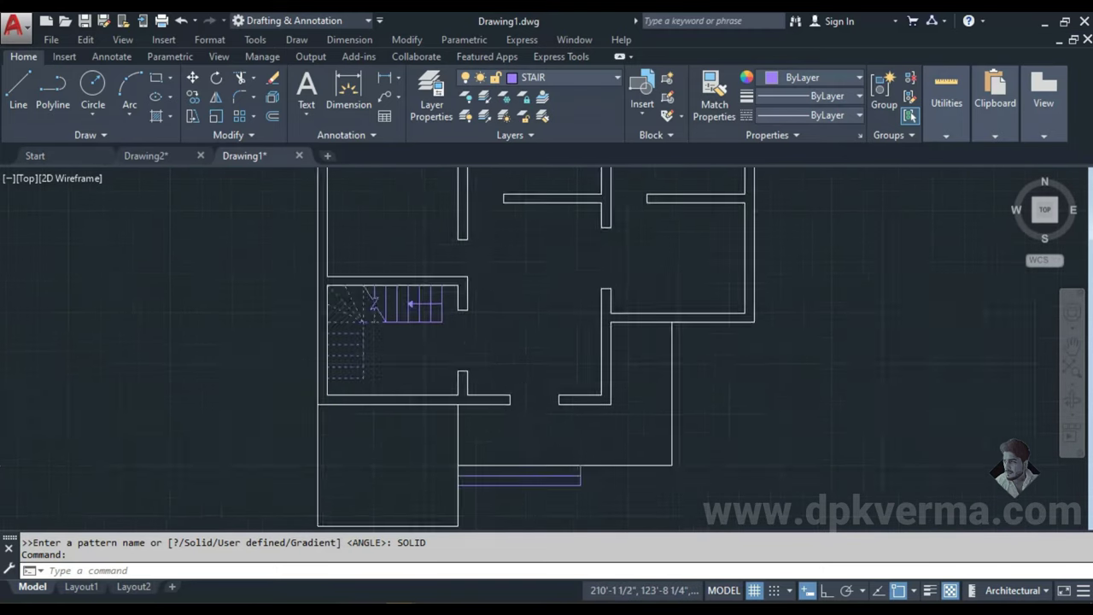
scroll(598, 386, "down", 1)
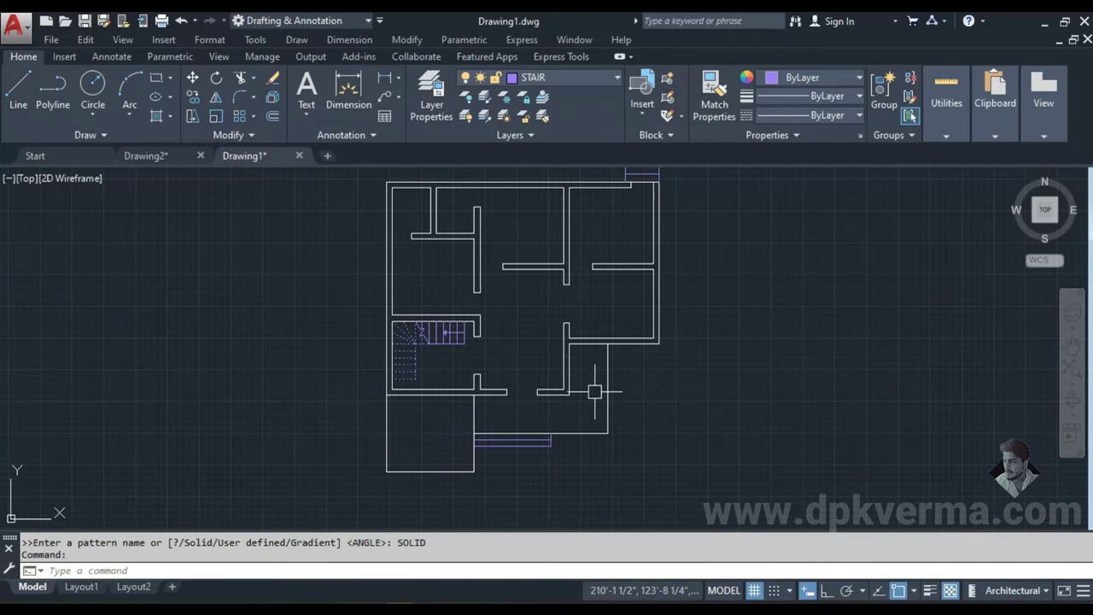
left_click(560, 84)
left_click(560, 97)
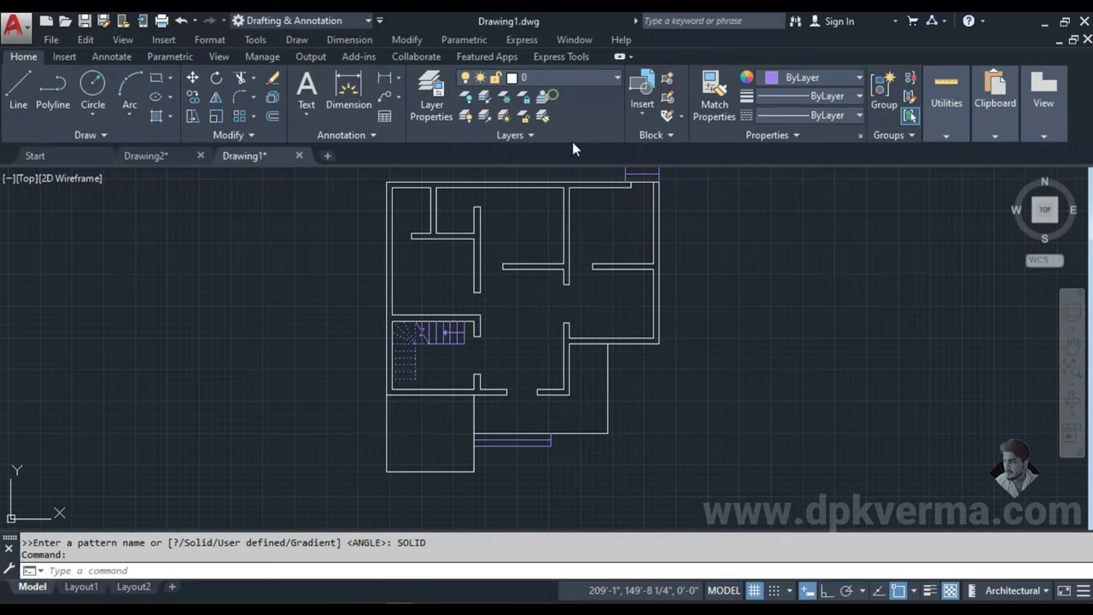
middle_click_drag(630, 346, 620, 359)
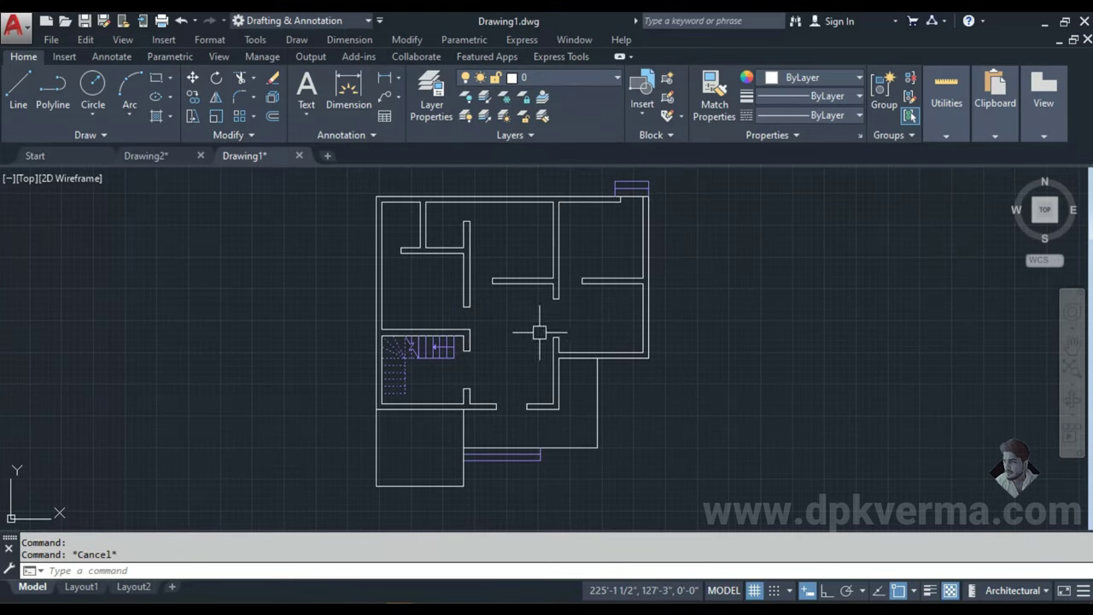
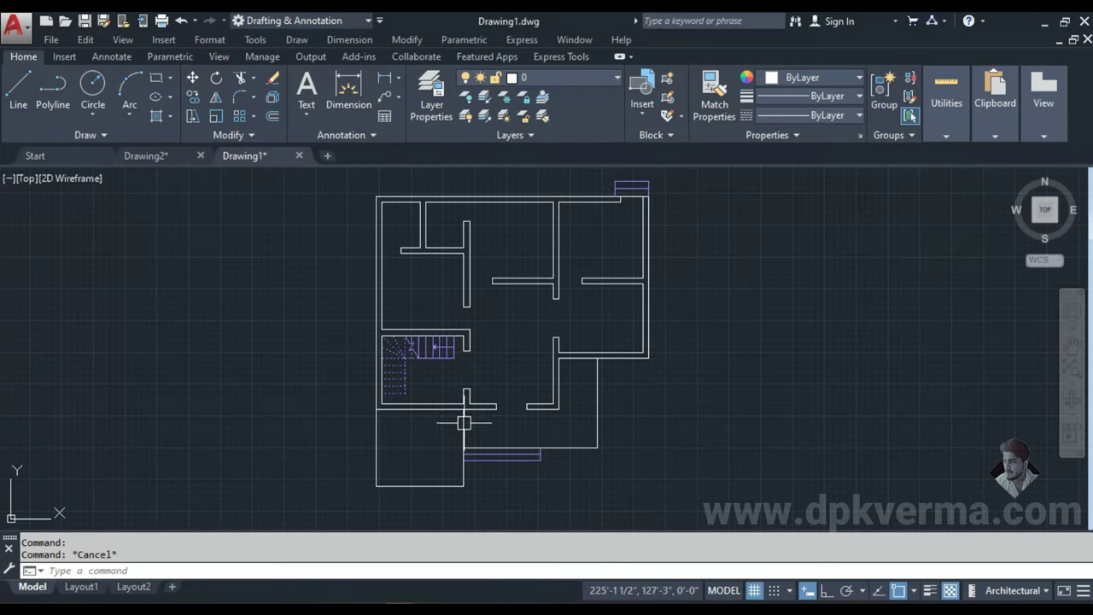
- Switch to Drawing2 and pan its reference plan to the upper rooms
left_click(160, 163)
scroll(572, 429, "down", 2)
scroll(598, 439, "down", 3)
scroll(481, 393, "up", 1)
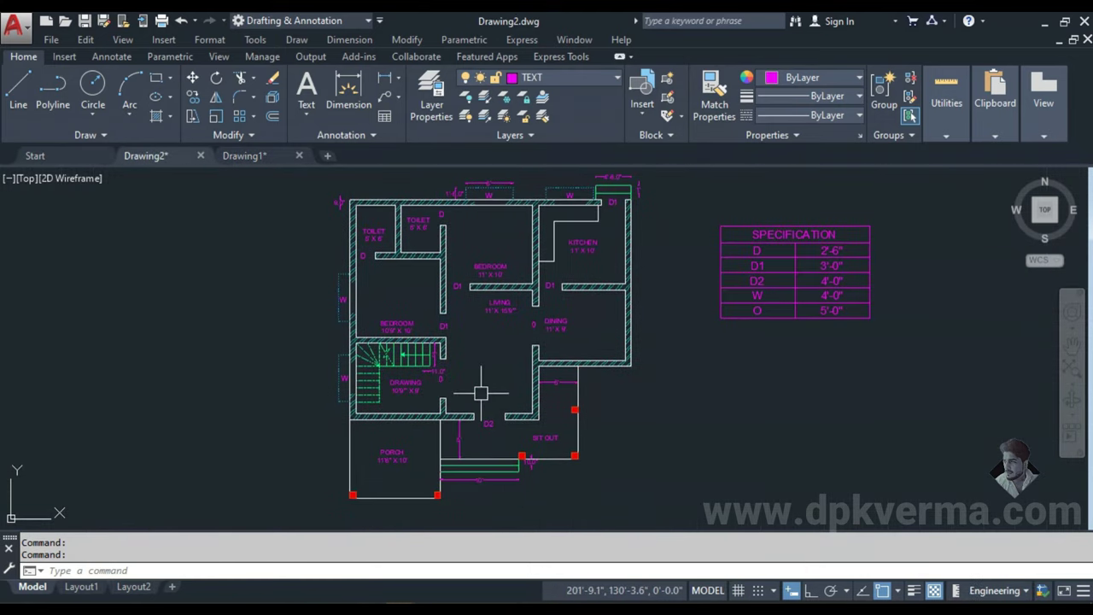
scroll(476, 310, "up", 2)
middle_click_drag(476, 310, 442, 355)
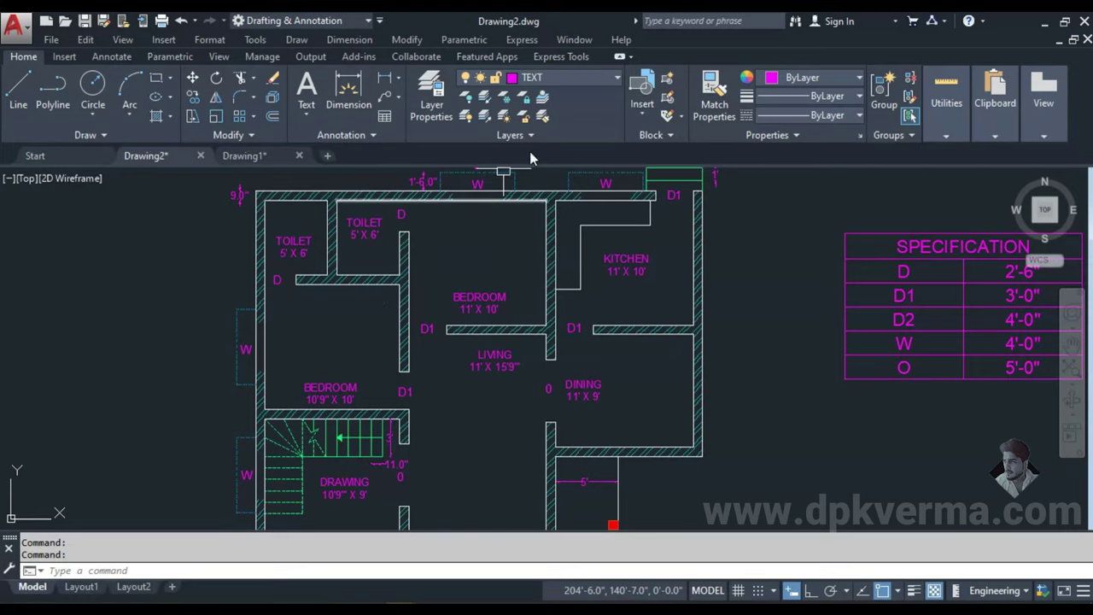
- Turn on the DOOR layer, zoom to the toilet door, then return to Drawing1
left_click(531, 79)
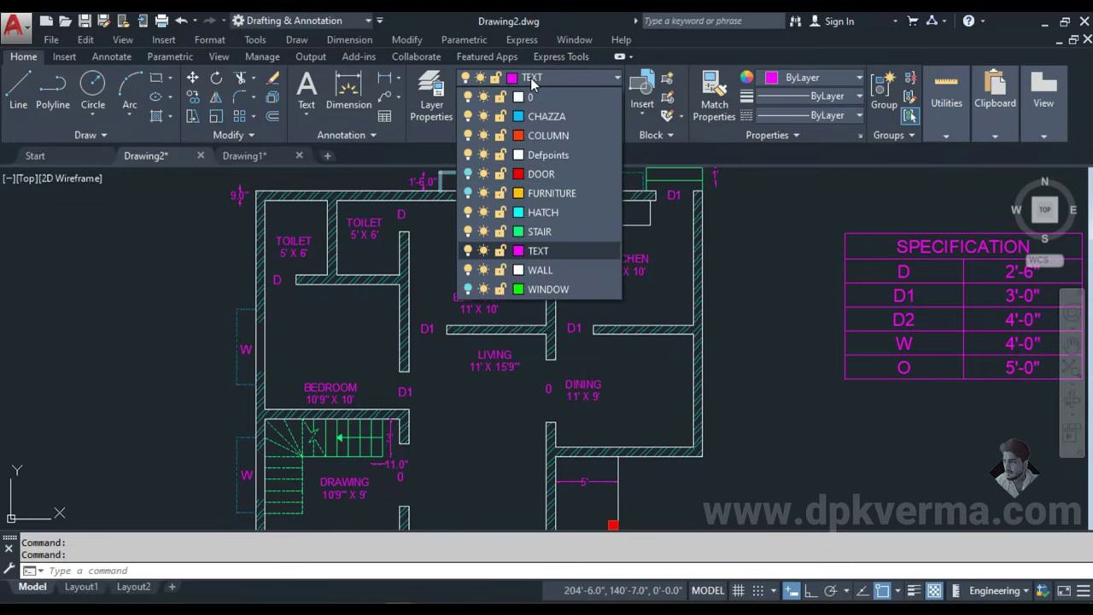
left_click(472, 173)
scroll(276, 276, "up", 3)
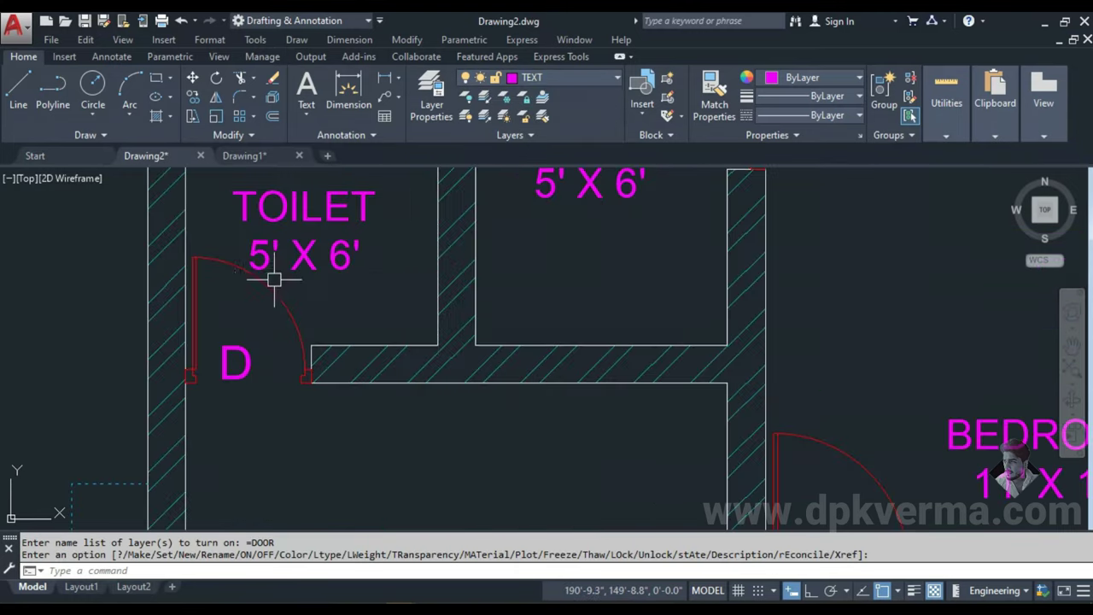
scroll(244, 330, "up", 2)
scroll(250, 333, "up", 3)
middle_click_drag(250, 333, 407, 353)
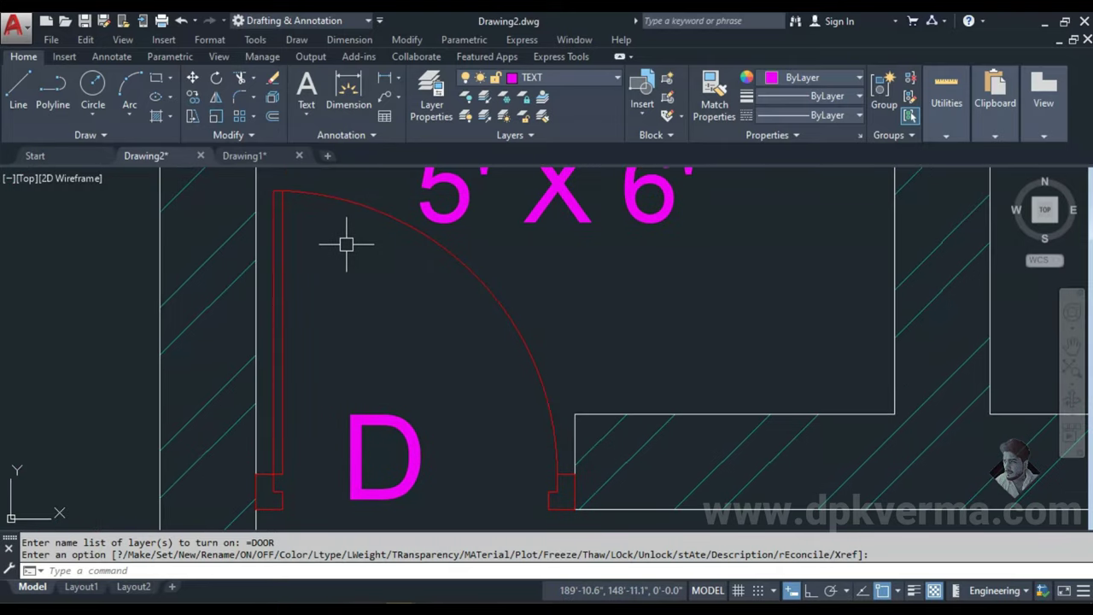
left_click(249, 156)
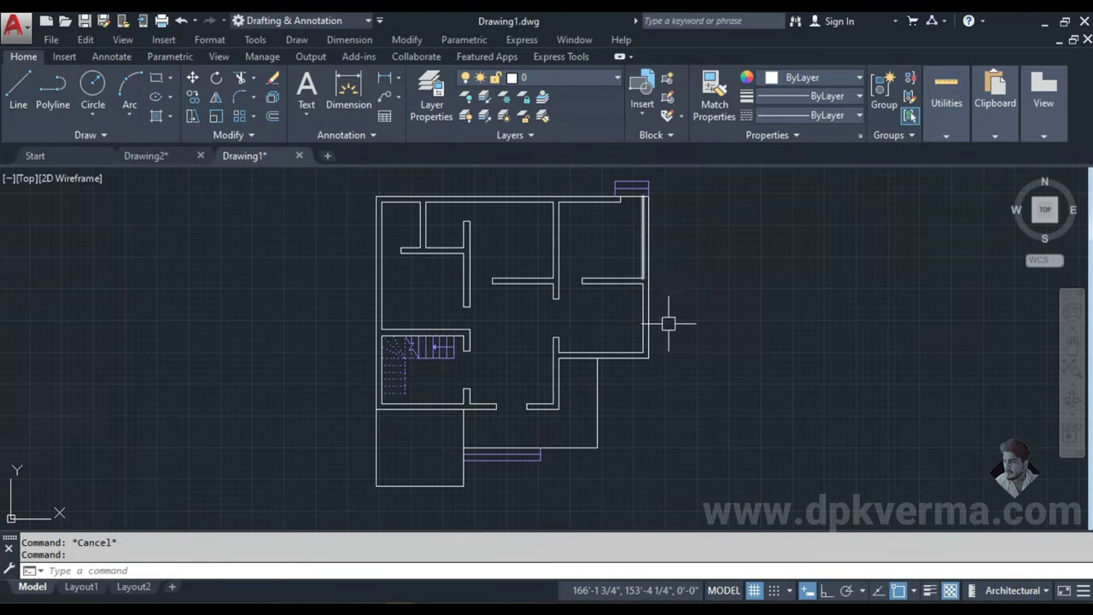
- Pan Drawing1 to the plan's right side, starting and cancelling a stray LINE command
scroll(666, 302, "up", 2)
scroll(397, 305, "up", 1)
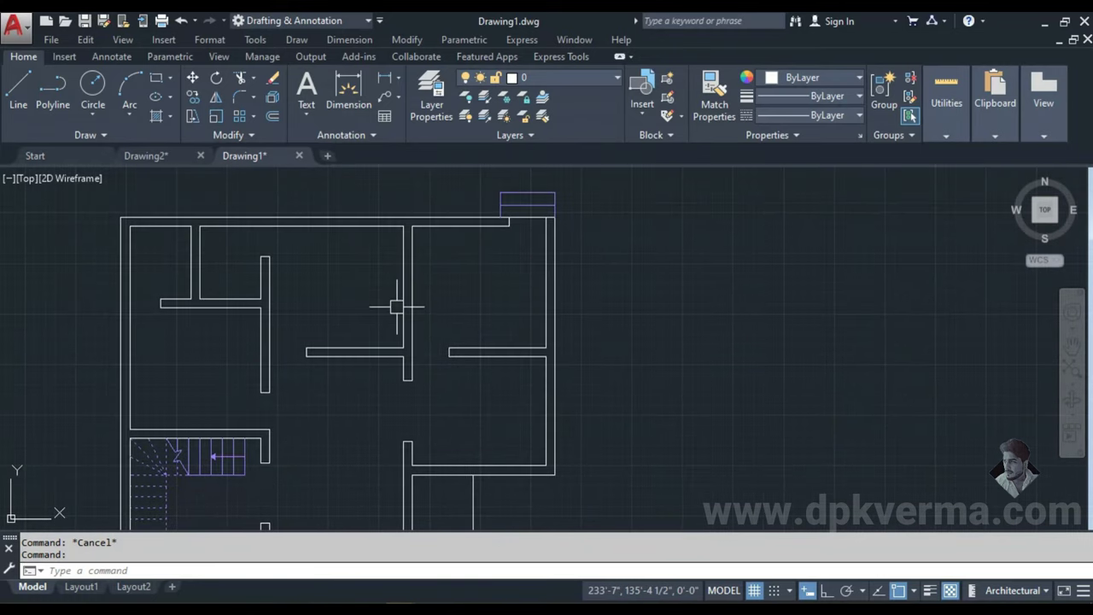
middle_click_drag(454, 350, 278, 372)
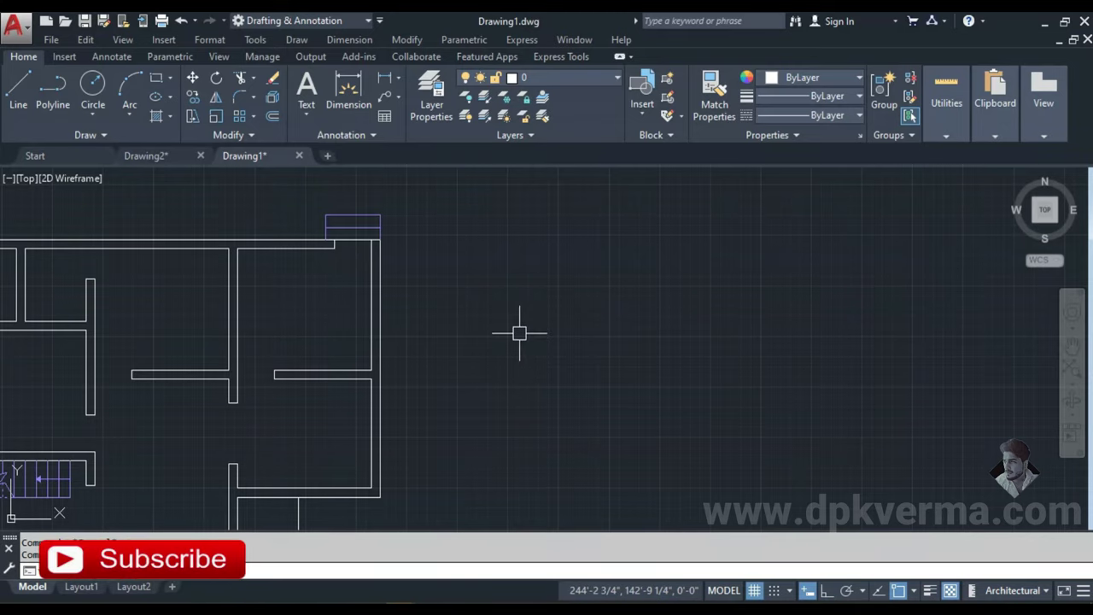
type("l")
key("Return")
scroll(513, 330, "up", 2)
scroll(500, 322, "up", 1)
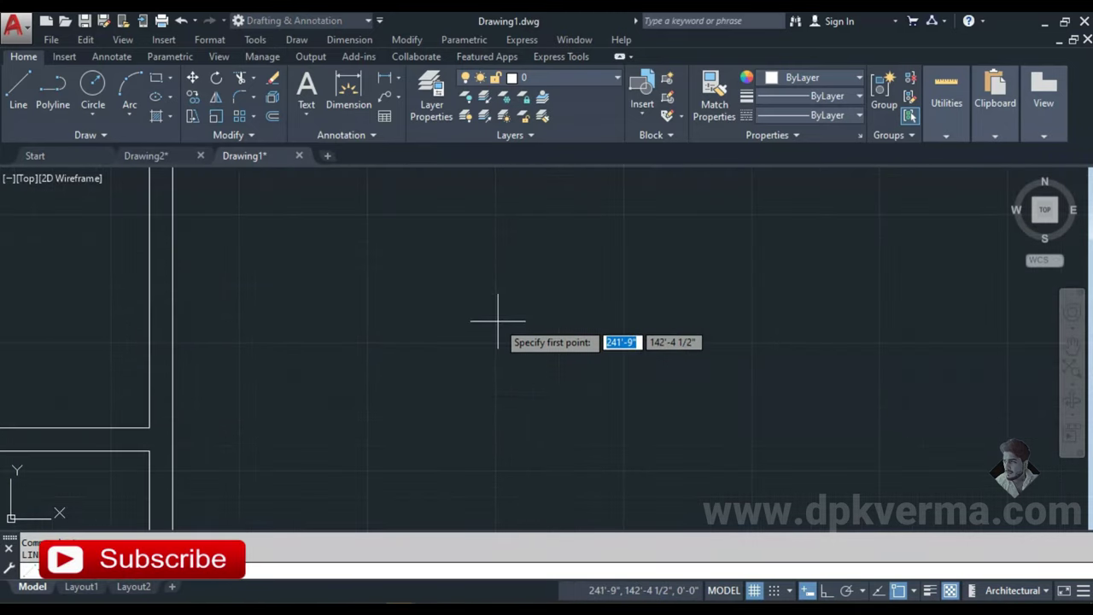
scroll(472, 354, "down", 3)
scroll(471, 353, "down", 1)
key("Escape")
- Extend the doorway's upper horizontal wall line left to the vertical wall
scroll(398, 376, "up", 3)
scroll(440, 416, "up", 1)
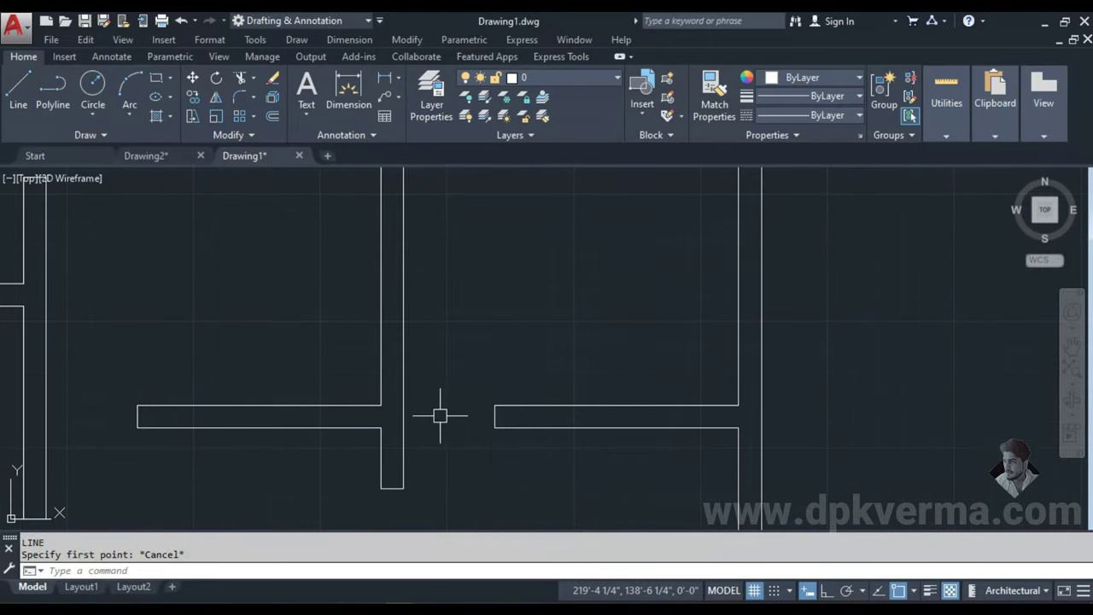
scroll(719, 442, "down", 2)
scroll(388, 365, "up", 3)
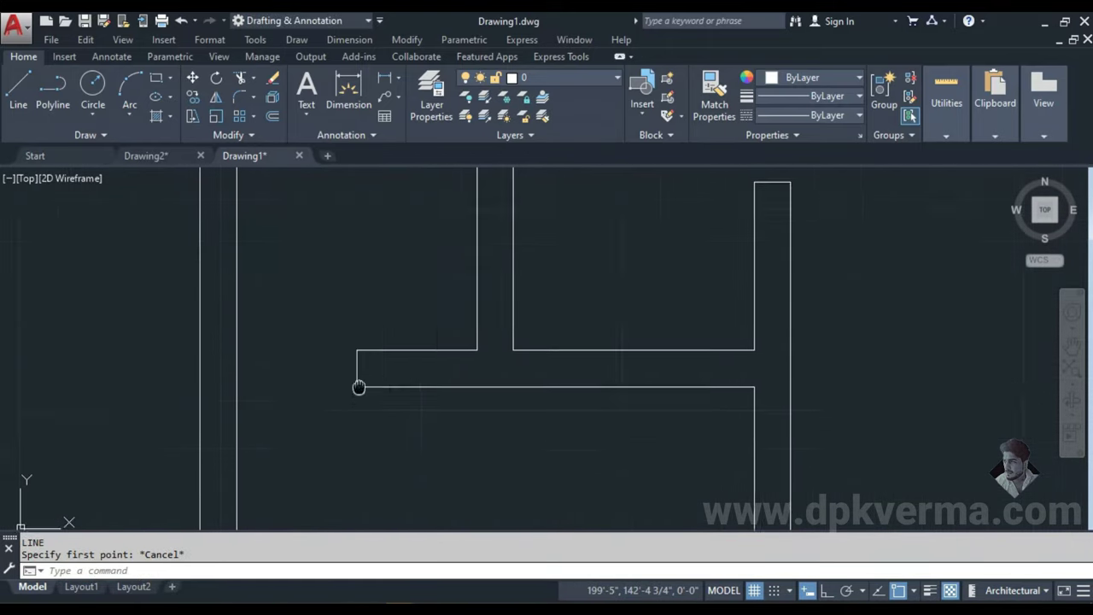
middle_click_drag(358, 383, 408, 412)
type("ex")
key("Return")
key("Return")
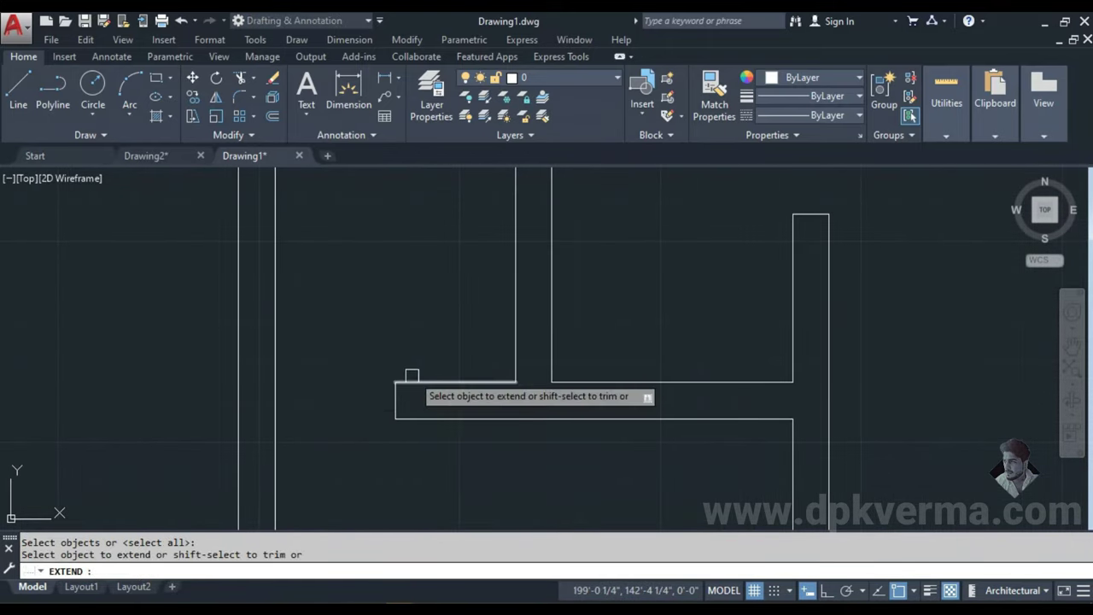
left_click(405, 381)
key("Escape")
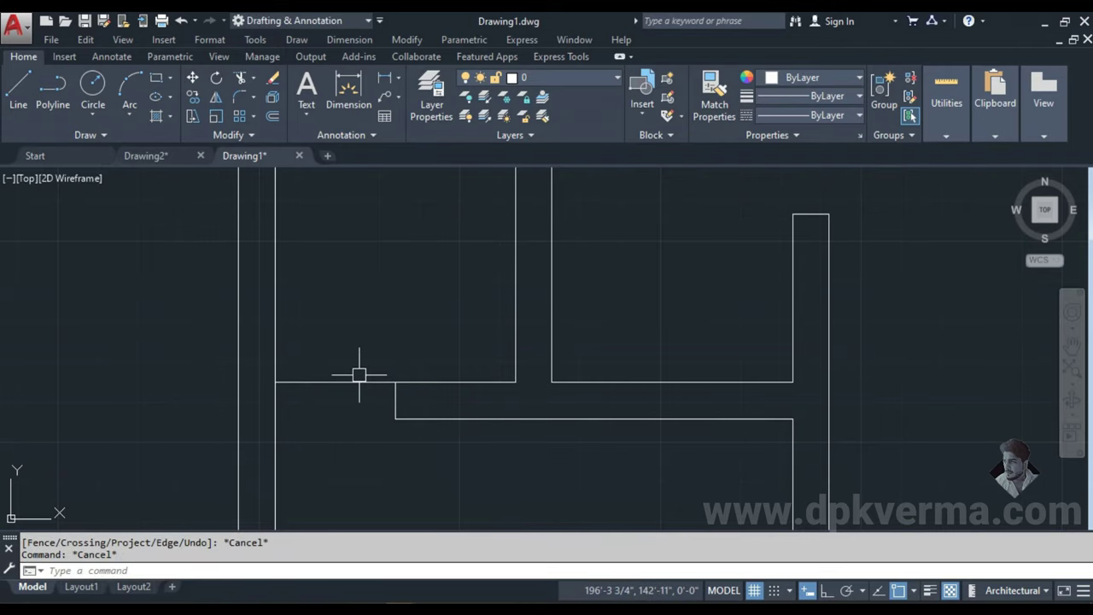
type("c")
key("Return")
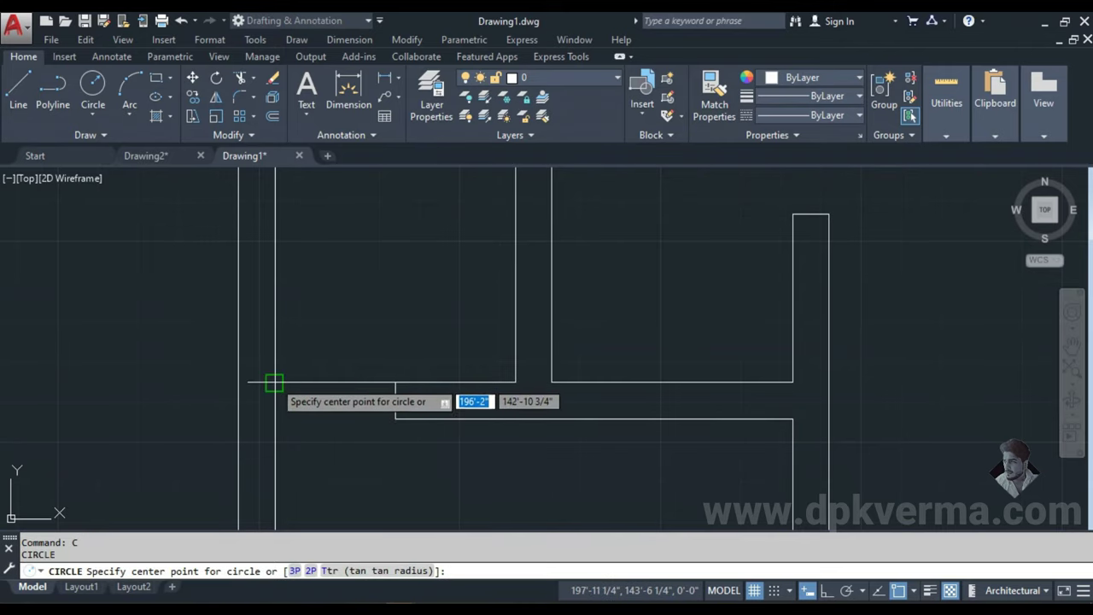
- Draw a circle at the wall corner and trim and erase it down to a quarter-circle swing
left_click(275, 382)
left_click(392, 384)
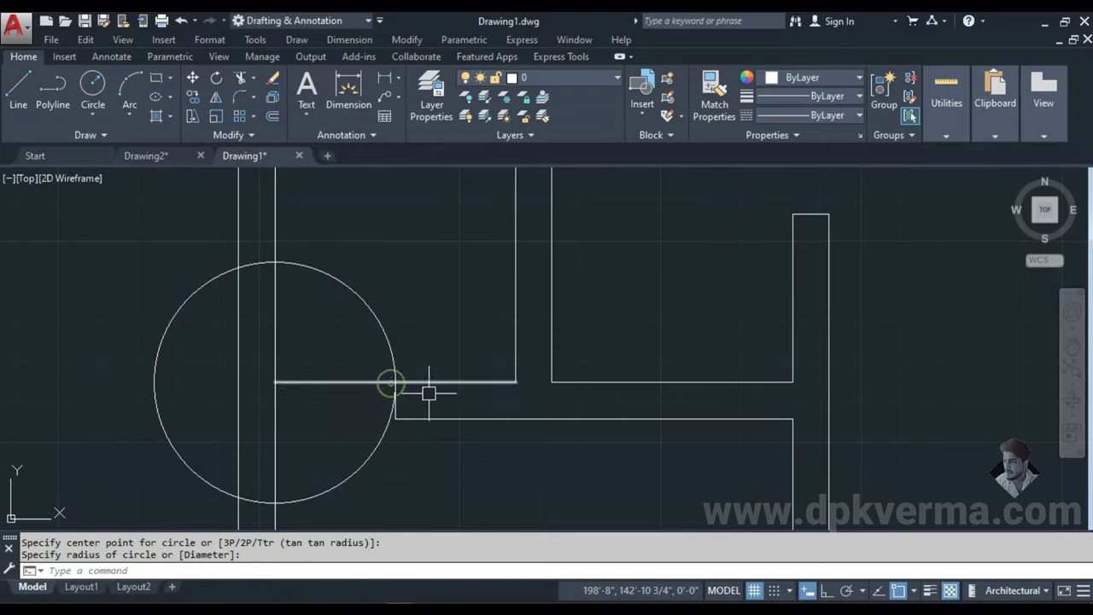
key("Escape")
key("Escape")
type("TR")
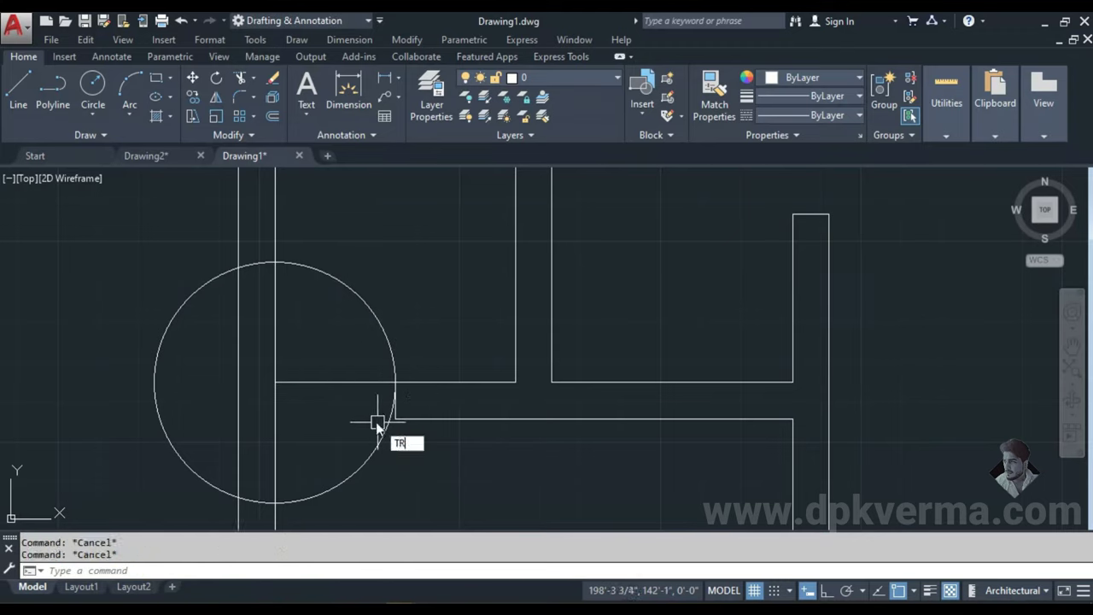
key("Return")
key("Return")
left_click(339, 383)
left_click(371, 446)
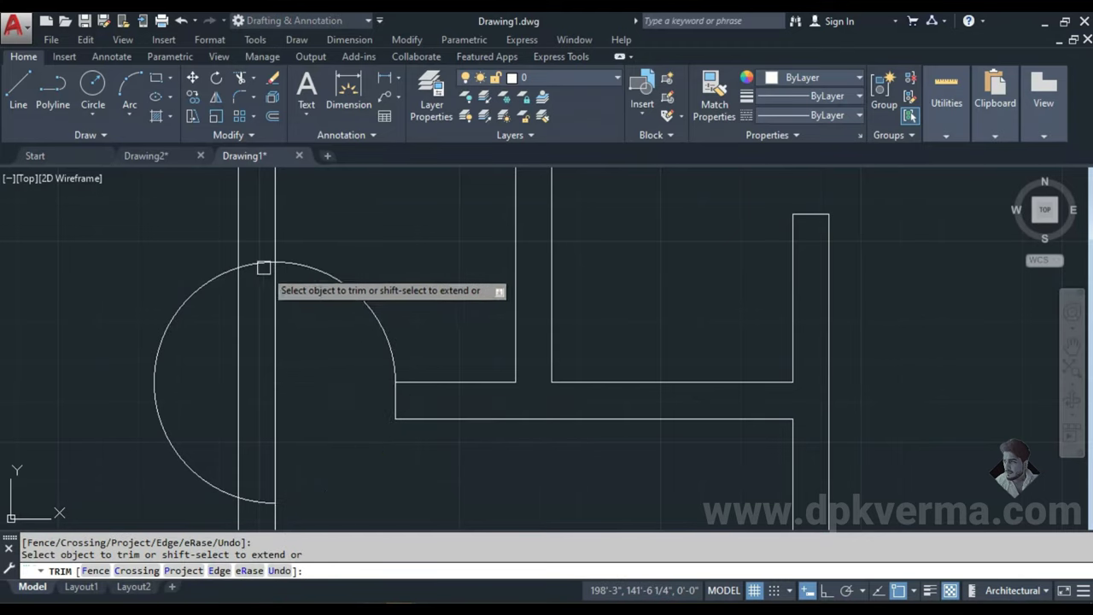
key("Escape")
left_click(220, 275)
type("E")
key("Return")
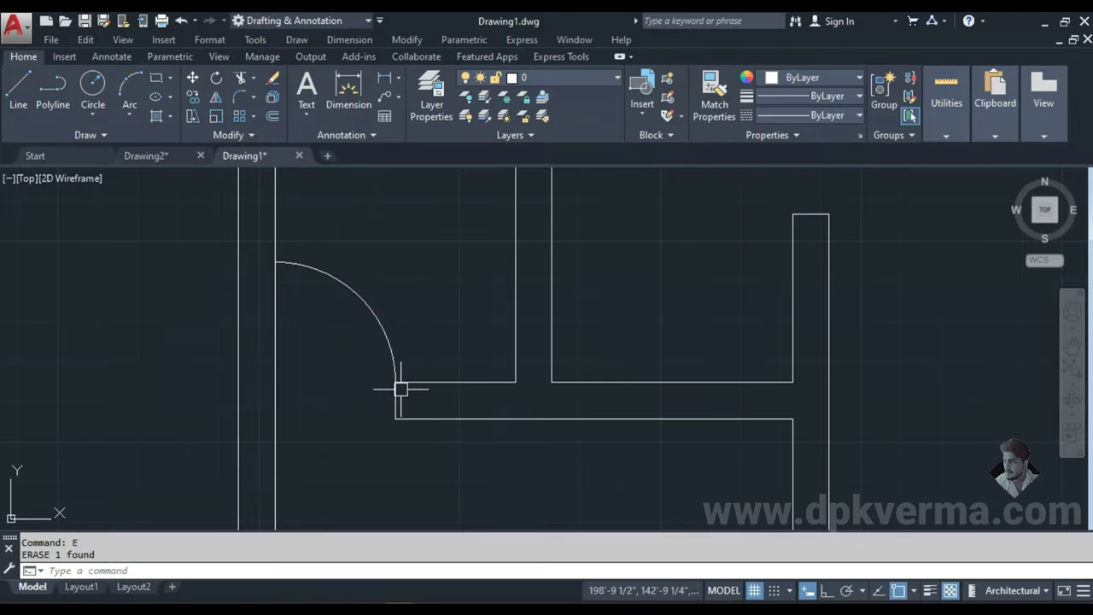
- Extend the lower wall line to the left wall
scroll(400, 389, "down", 4)
scroll(349, 382, "up", 4)
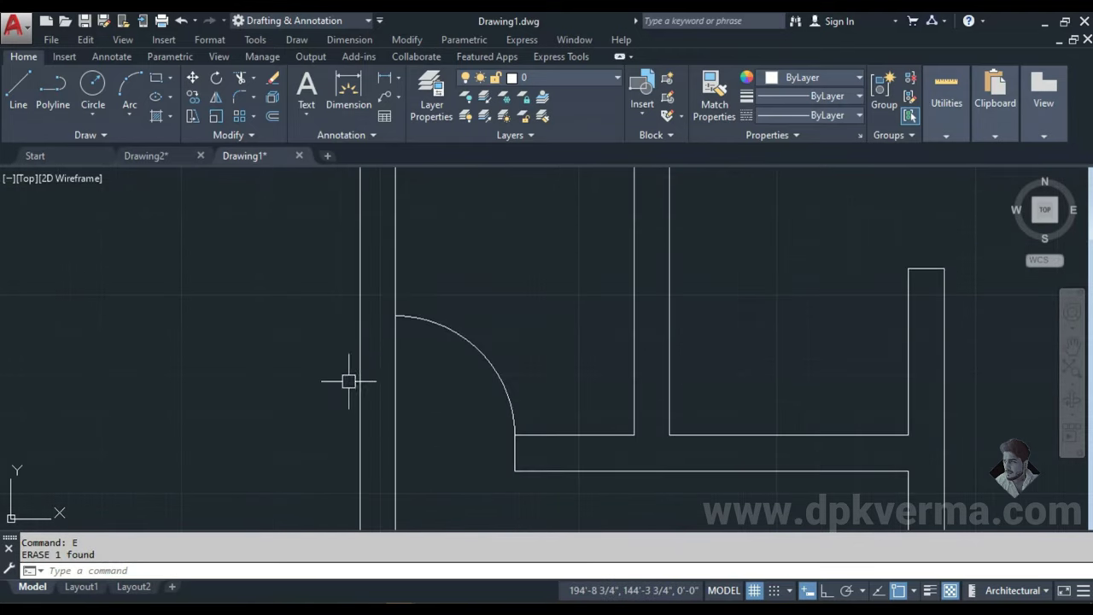
scroll(404, 419, "up", 2)
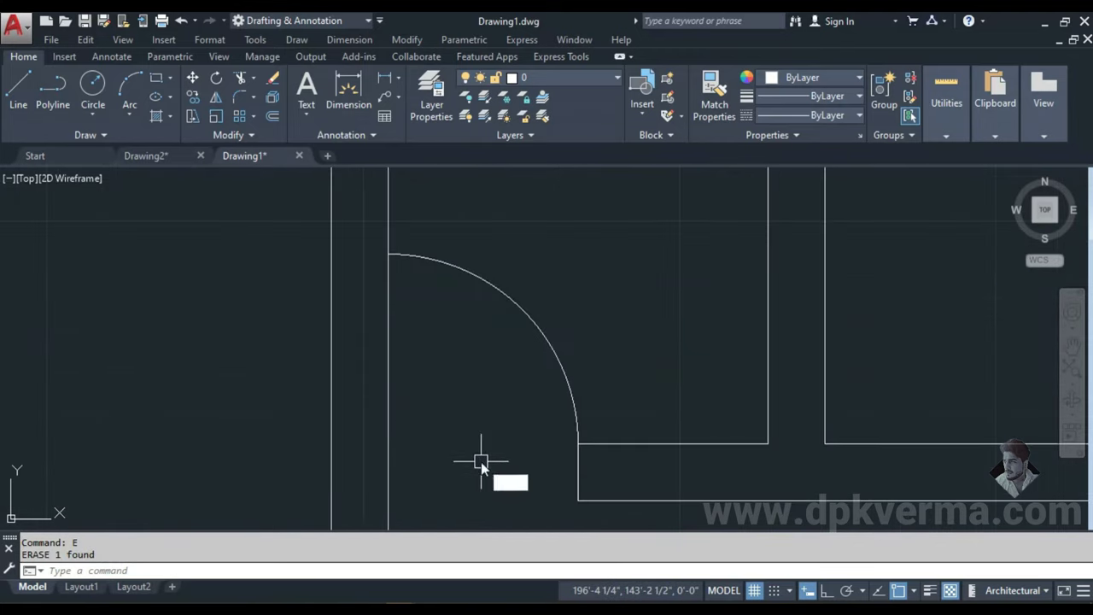
type("EX")
key("Return")
key("Return")
left_click(608, 442)
key("Escape")
key("Escape")
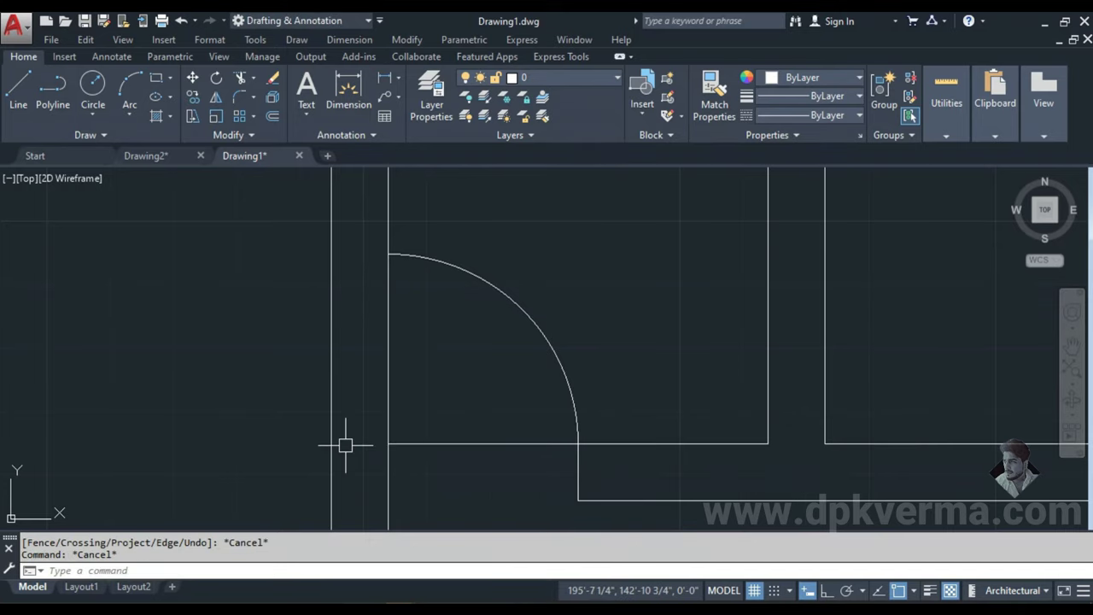
- With Ortho on, draw the vertical door leaf line from the wall end up toward the arc's top
type("l")
key("Return")
scroll(393, 444, "up", 2)
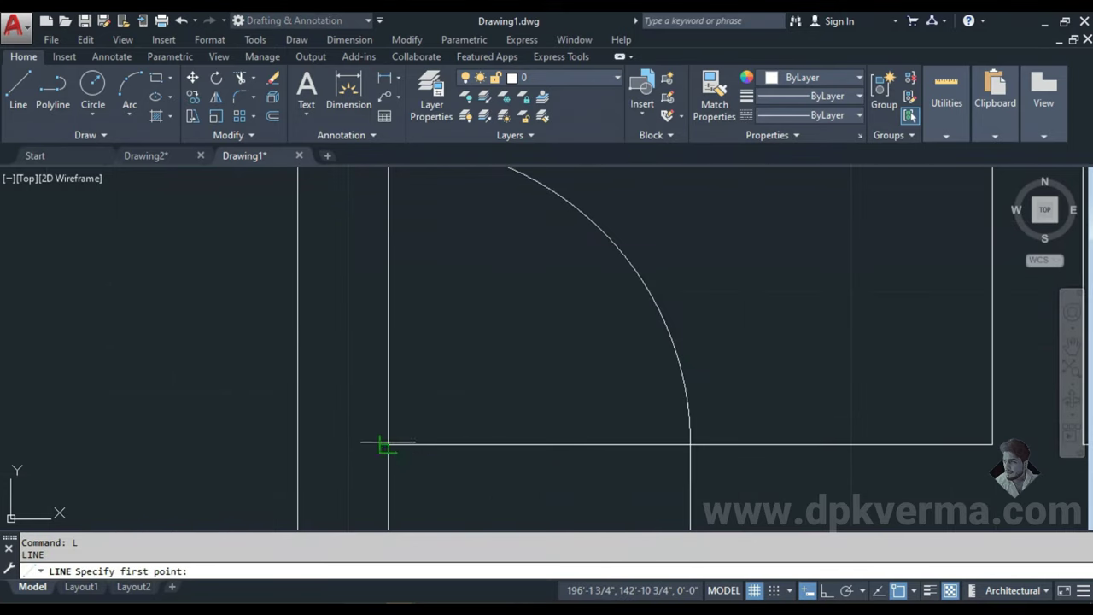
left_click(389, 443)
type("1")
key("Return")
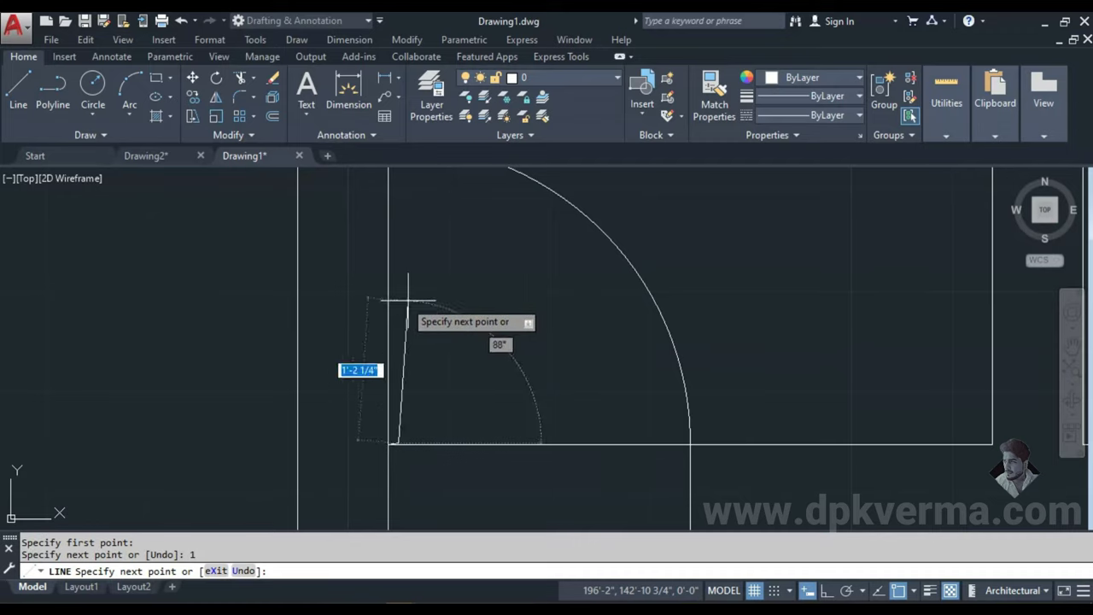
key("ctrl+z")
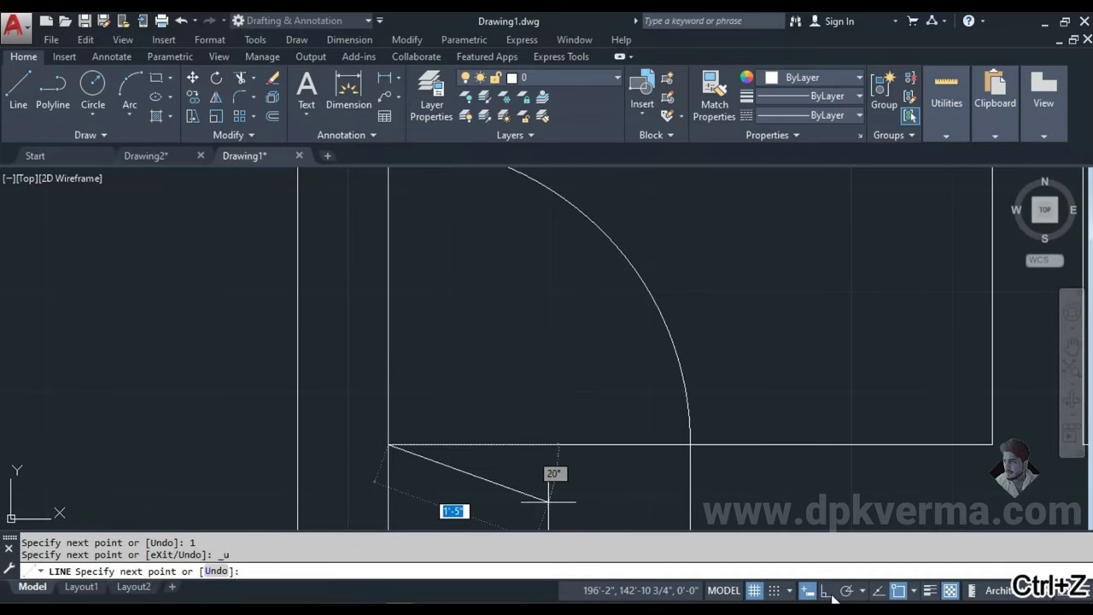
left_click(827, 593)
type("1")
key("Return")
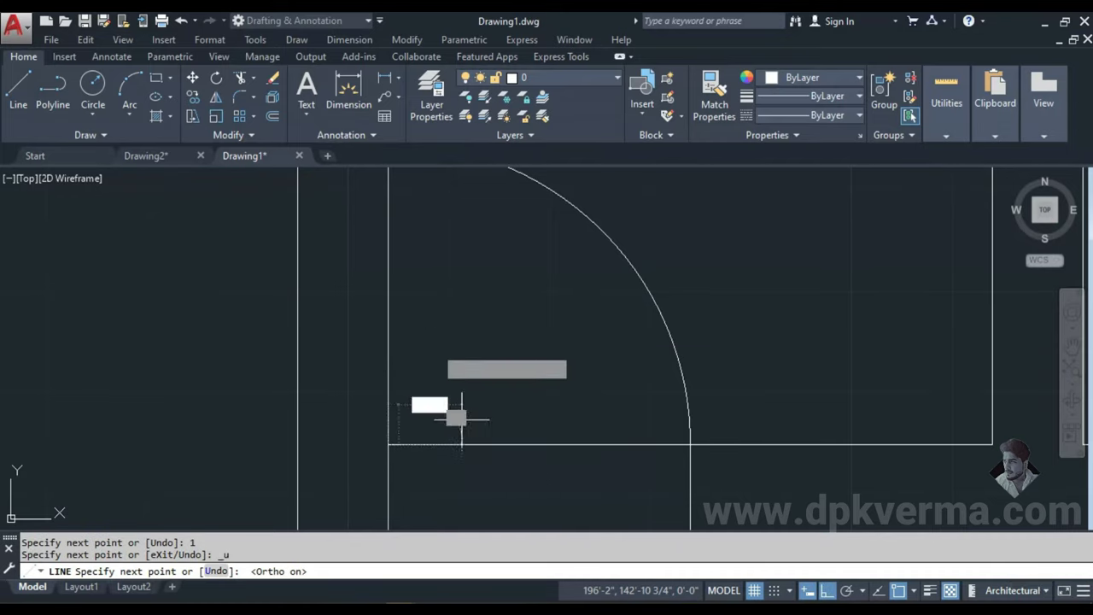
middle_click_drag(483, 254, 450, 417)
left_click(367, 241)
key("Escape")
key("Escape")
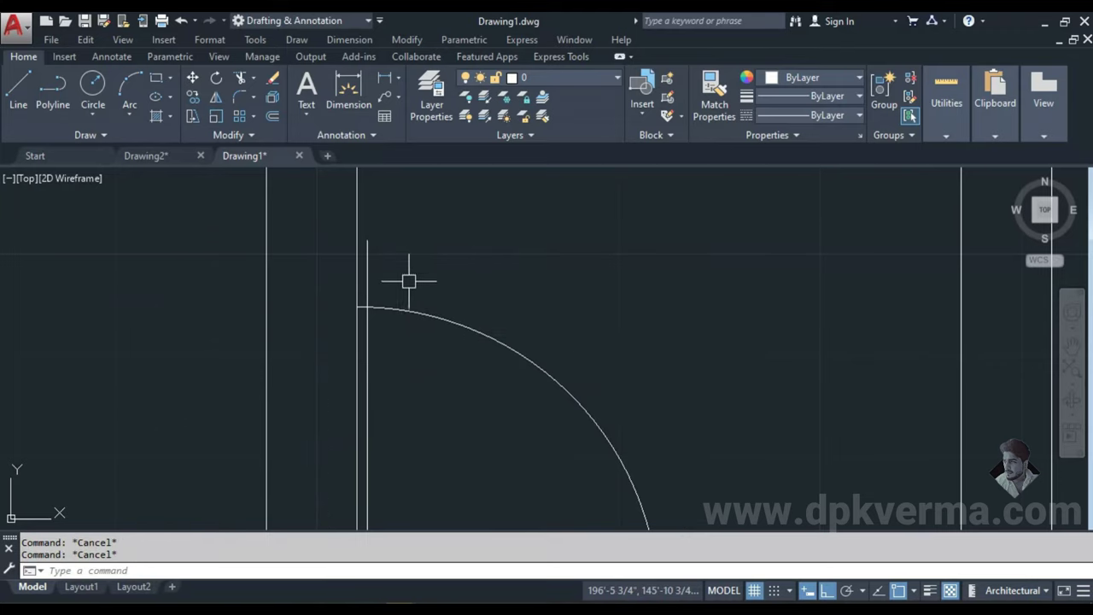
- Begin filleting by picking the vertical door leaf line
type("f")
key("Return")
left_click(367, 318)
- Fillet the door leaf line to the top of the swing arc
left_click(383, 311)
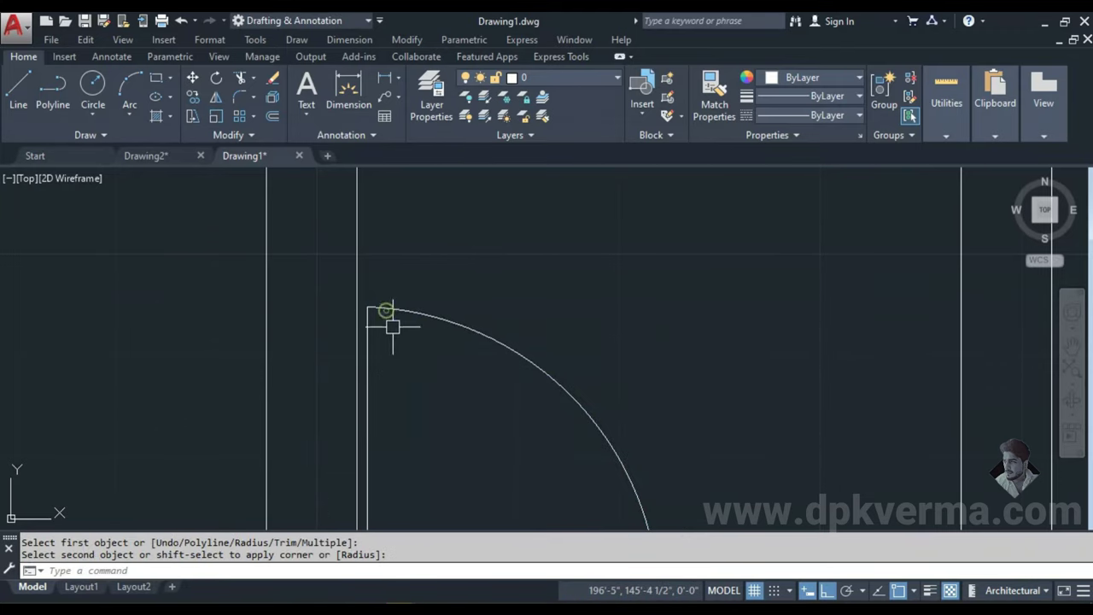
scroll(417, 413, "down", 2)
middle_click_drag(417, 412, 410, 354)
key("Escape")
type("TR")
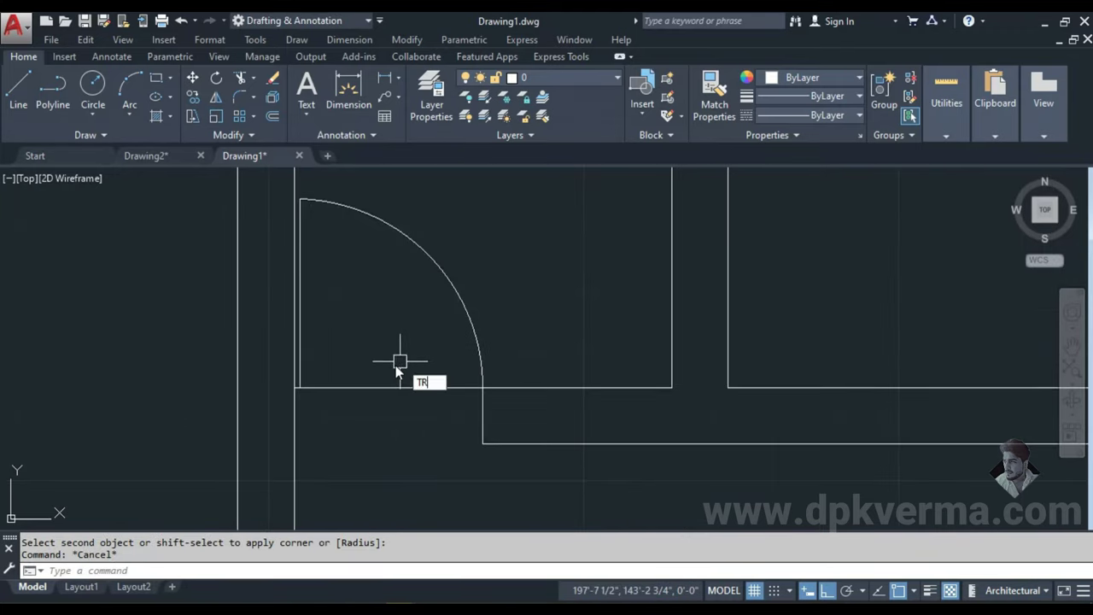
- Trim the wall line inside the door swing
key("Return")
left_click_drag(395, 339, 368, 438)
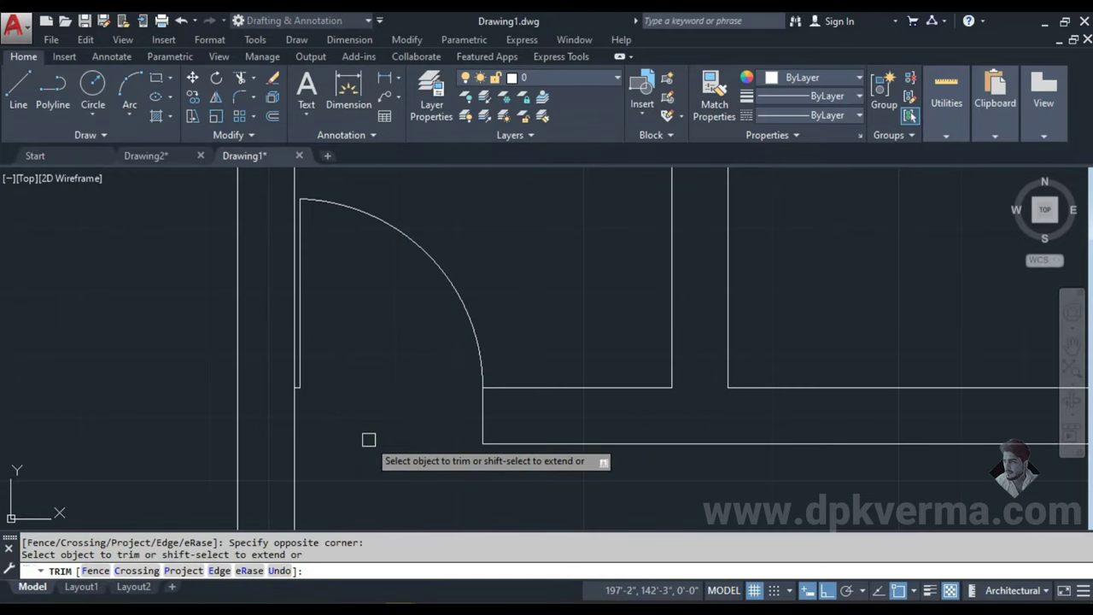
scroll(308, 337, "up", 1)
scroll(325, 439, "up", 1)
key("Escape")
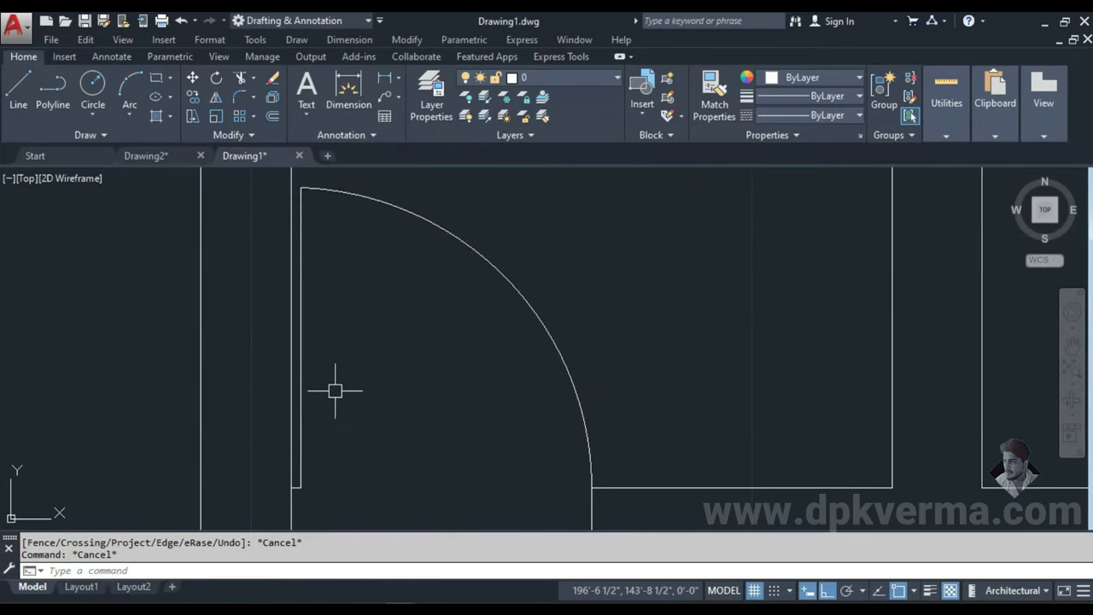
type("O")
- Offset the vertical door leaf line 1 unit to the right
key("Return")
type("1")
key("Return")
left_click(301, 344)
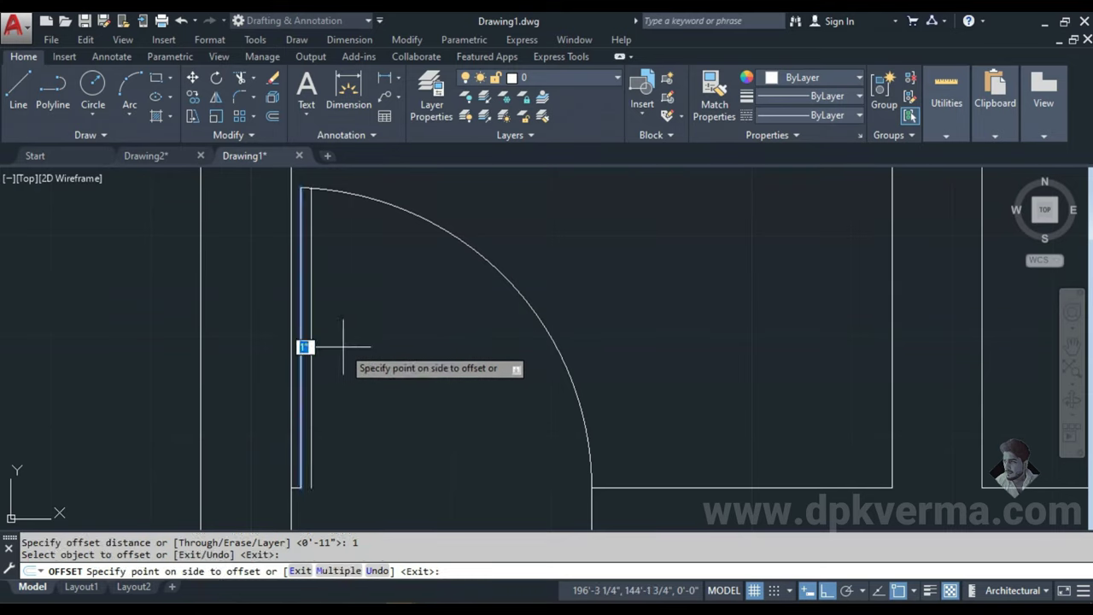
left_click(343, 347)
key("Escape")
- Fillet the two door-frame lines into a clean corner
type("f")
key("Return")
scroll(308, 500, "up", 3)
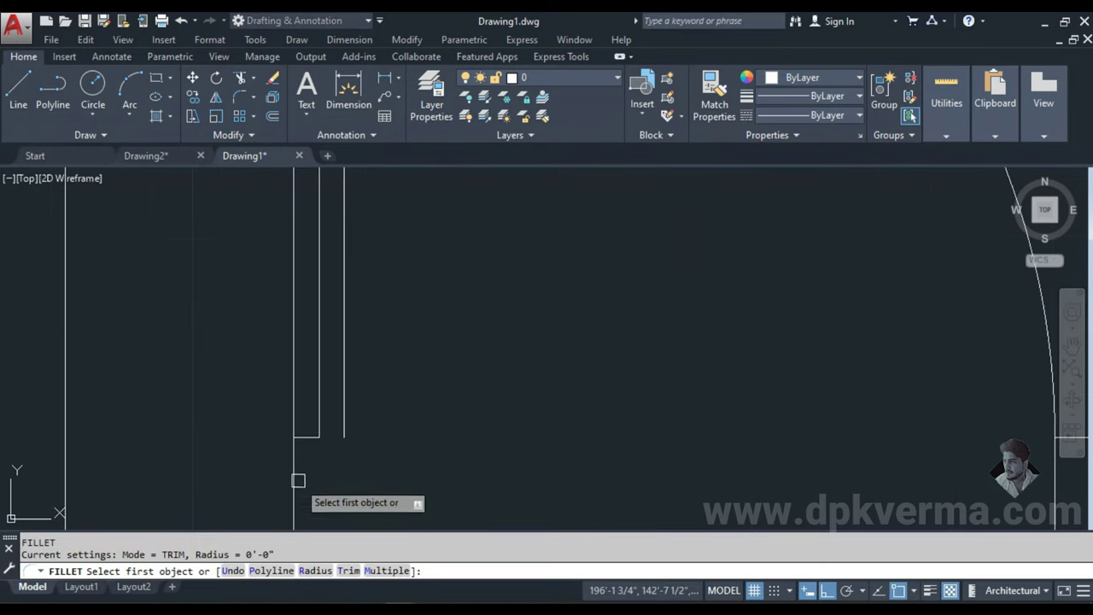
left_click(308, 430)
left_click(345, 407)
scroll(344, 407, "down", 3)
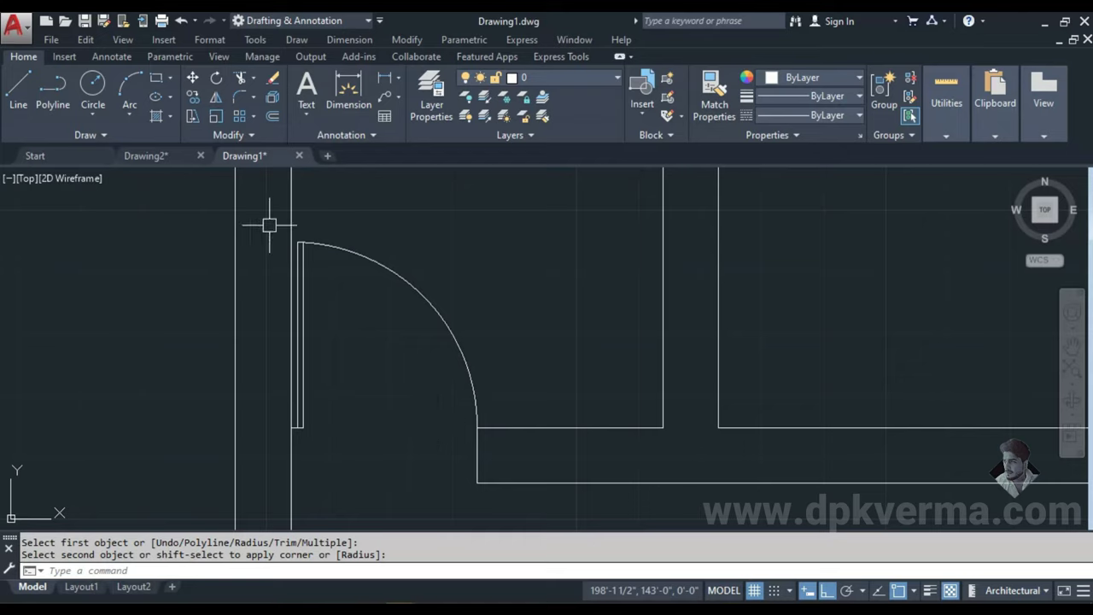
- Move the window-selected door from its arc end to the lower wall corner
left_click(269, 224)
left_click(495, 462)
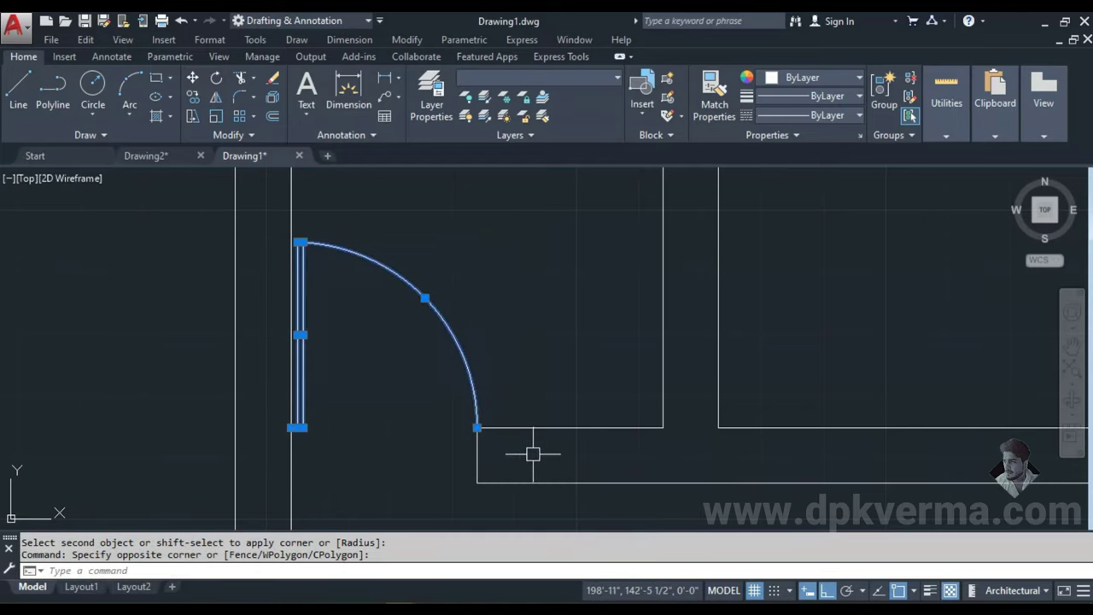
type("m")
key("Return")
left_click(477, 427)
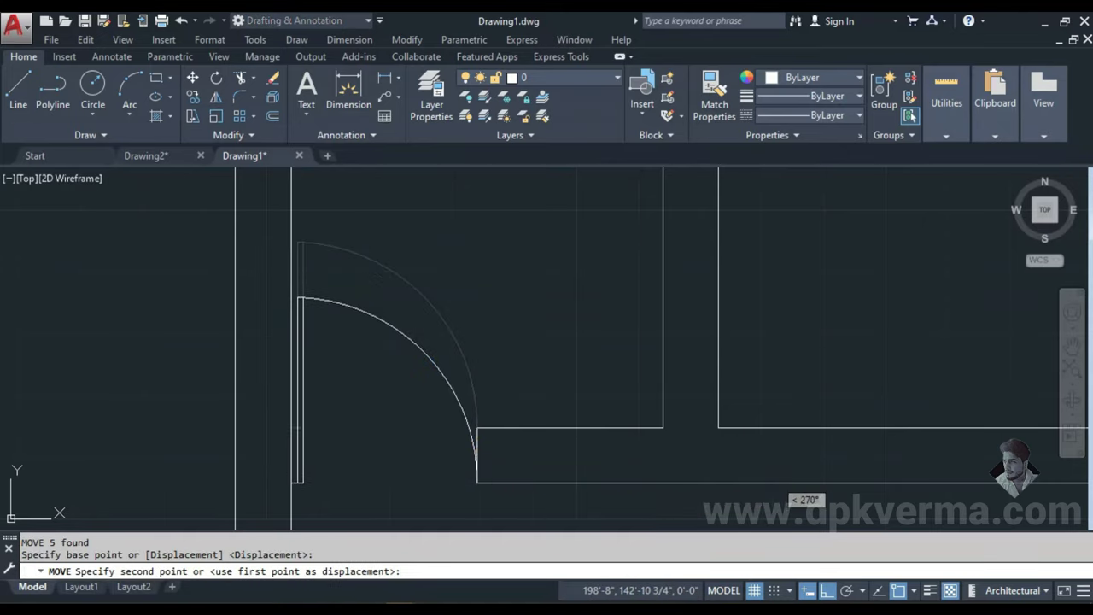
left_click(477, 483)
key("Escape")
- Erase the door swing and leaf from the opening
scroll(546, 462, "down", 1)
scroll(452, 419, "down", 1)
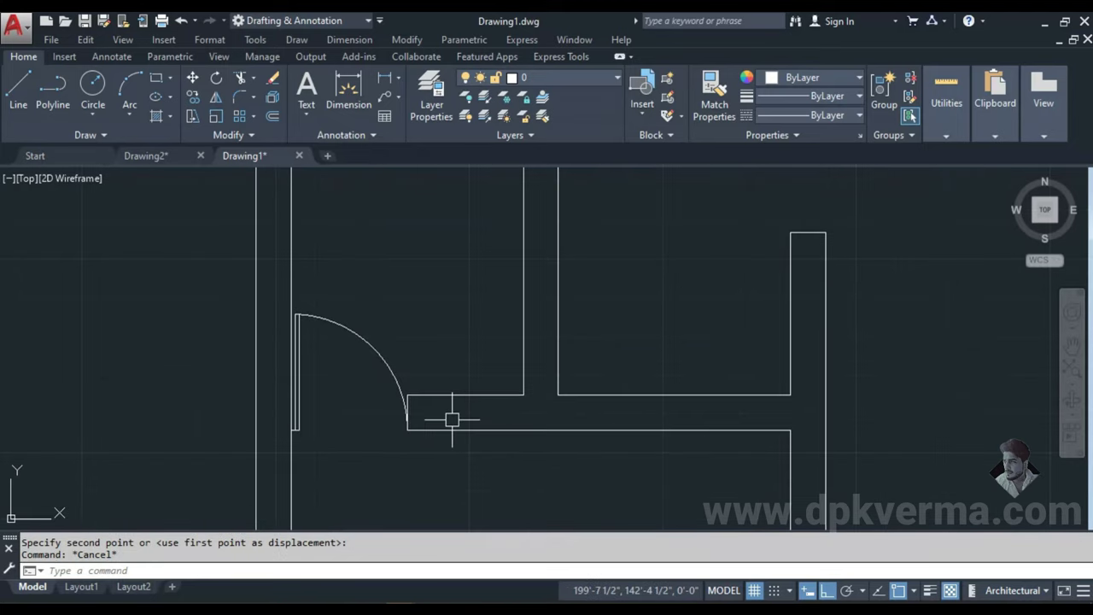
left_click(272, 288)
left_click(427, 454)
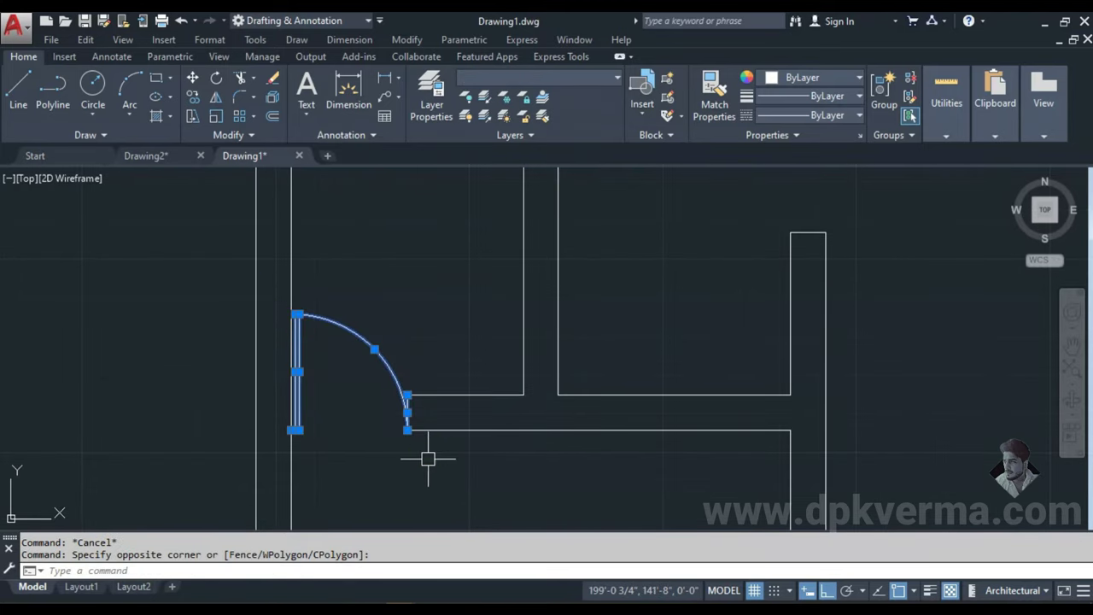
type("e")
key("Return")
- Draw a short line to close off the wall end
type("l")
key("Return")
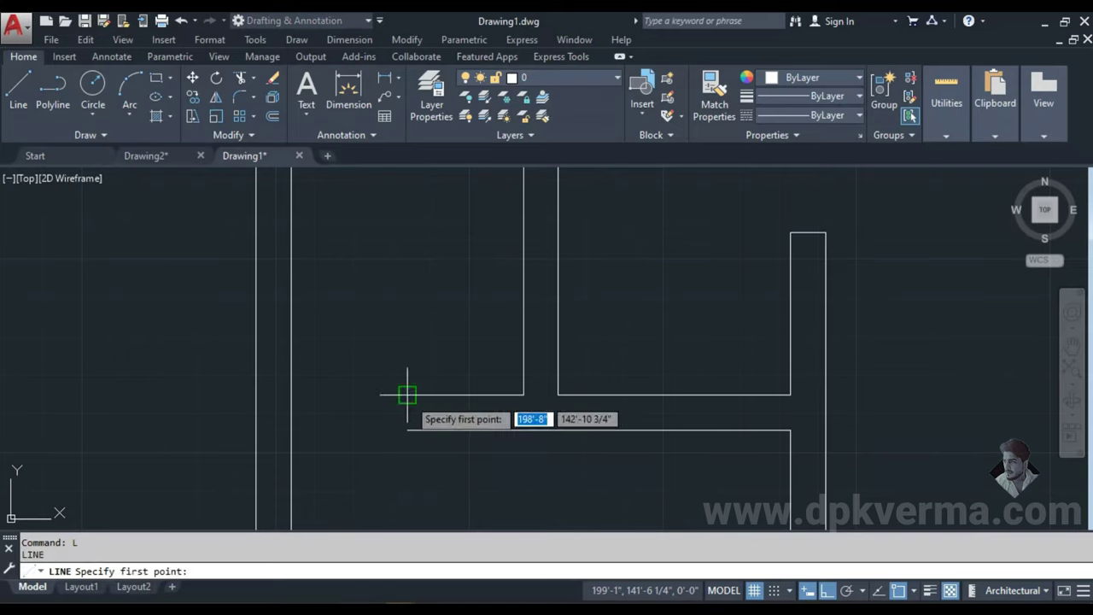
left_click(408, 395)
left_click(412, 430)
key("Escape")
- In empty space beside the plan, start an outline with a 2-inch first edge
scroll(602, 415, "down", 2)
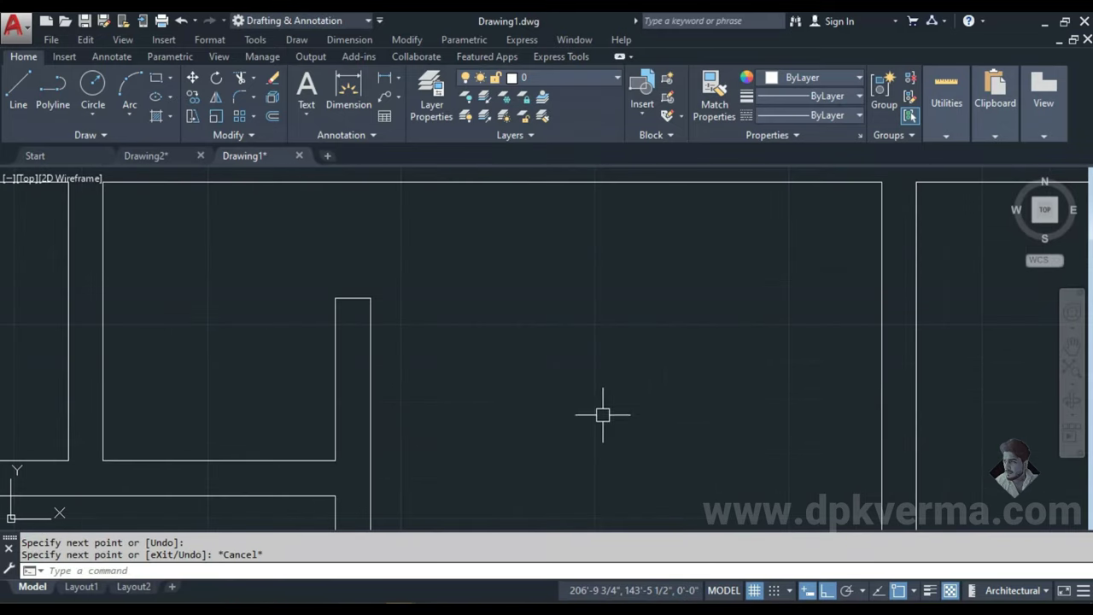
scroll(481, 434, "down", 2)
middle_click_drag(481, 435, 410, 383)
scroll(410, 384, "up", 1)
scroll(472, 417, "up", 2)
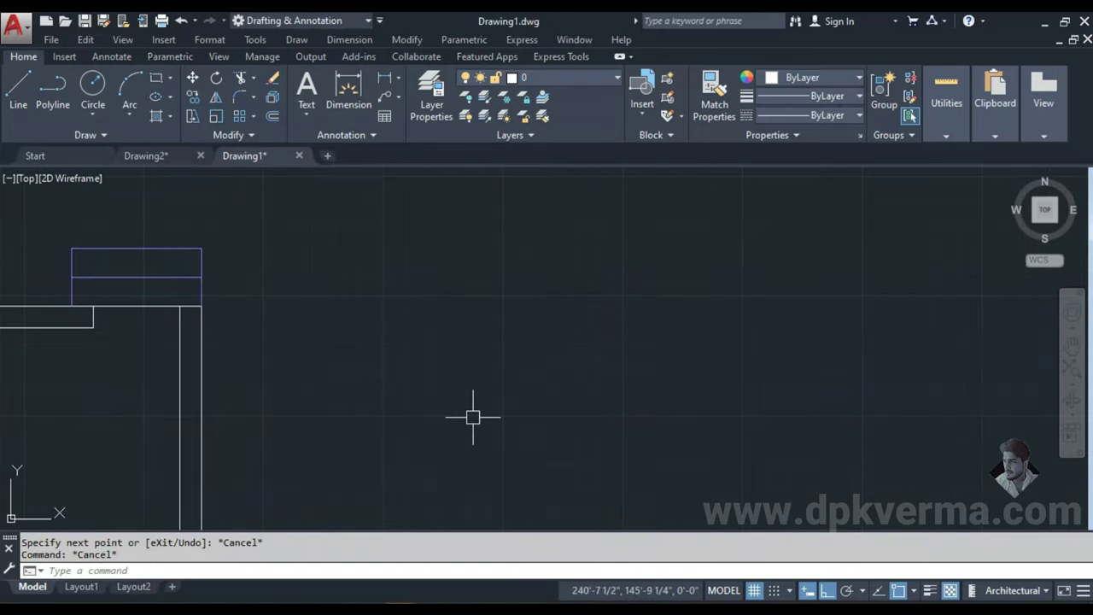
type("l")
key("Return")
scroll(470, 419, "up", 2)
left_click(425, 344)
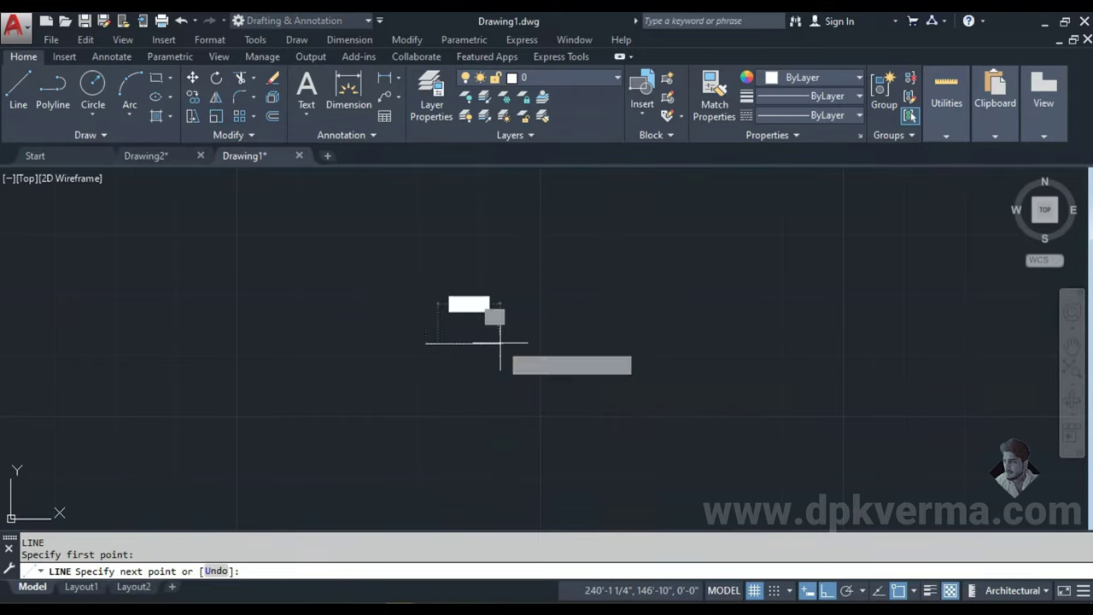
type("2")
key("Return")
- Continue the outline with 2, 1 and 2-inch edges and close it at the start
scroll(488, 330, "up", 3)
mouse_move(444, 406)
middle_mouse_down()
mouse_move(480, 349)
mouse_move(465, 333)
mouse_move(455, 394)
middle_mouse_up()
scroll(455, 395, "up", 1)
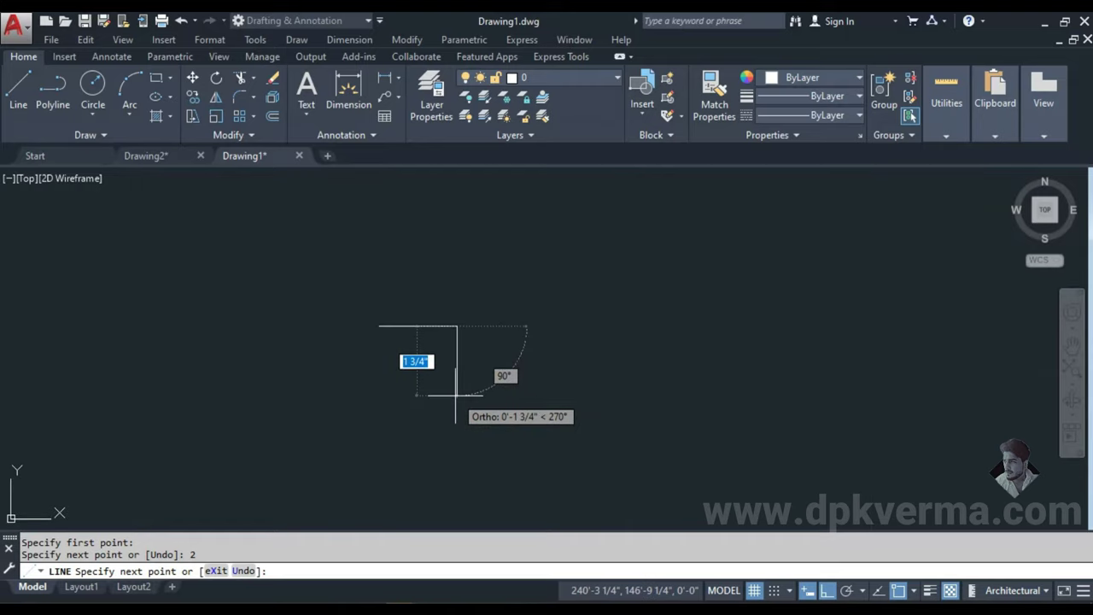
key("Return")
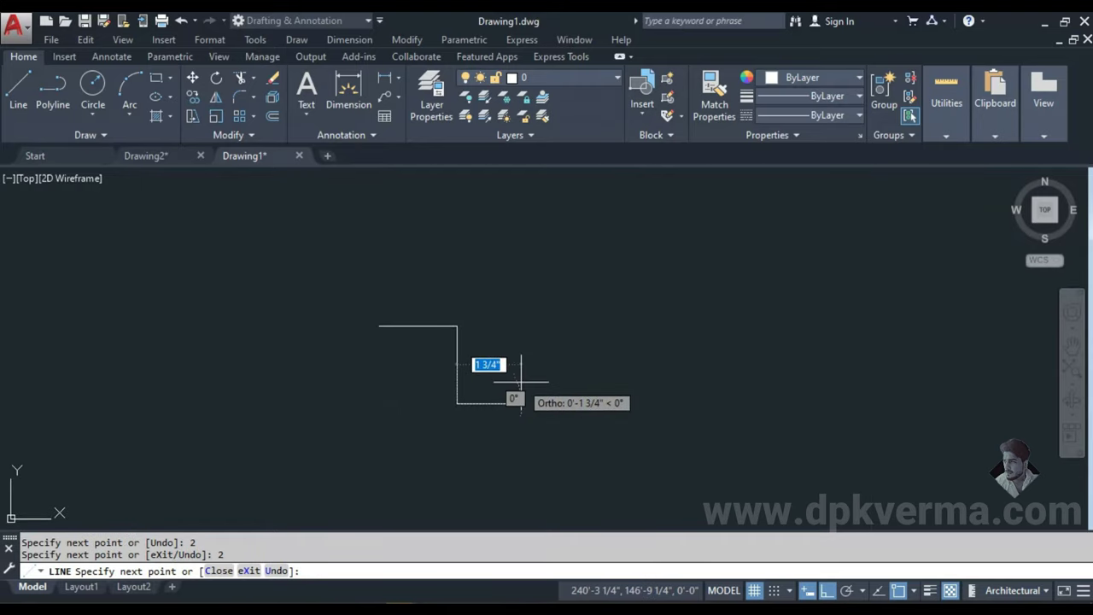
type("1")
key("Return")
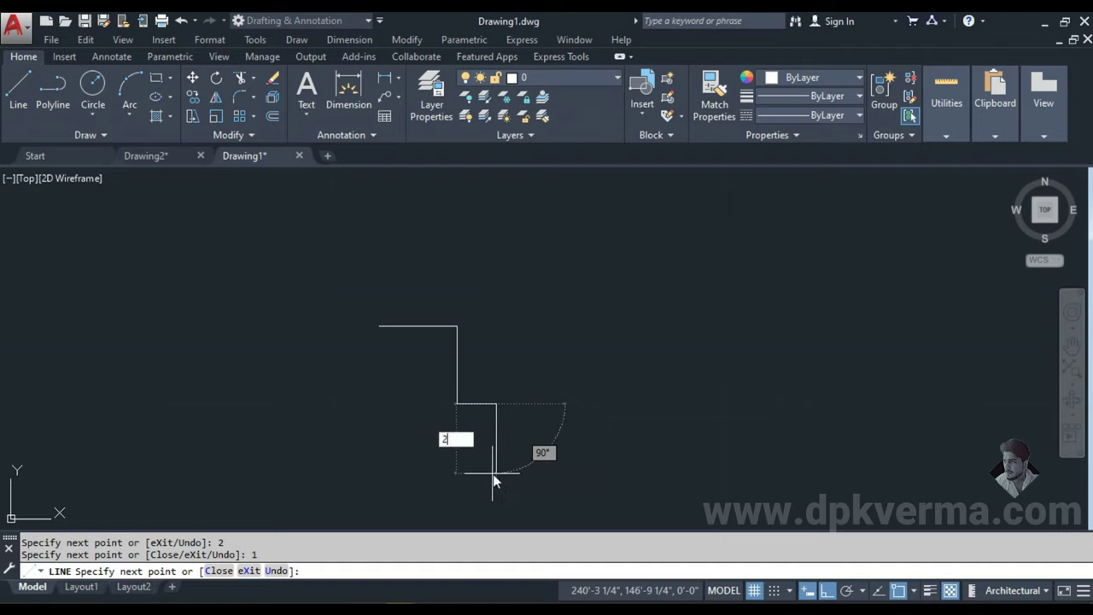
key("Return")
key("Return")
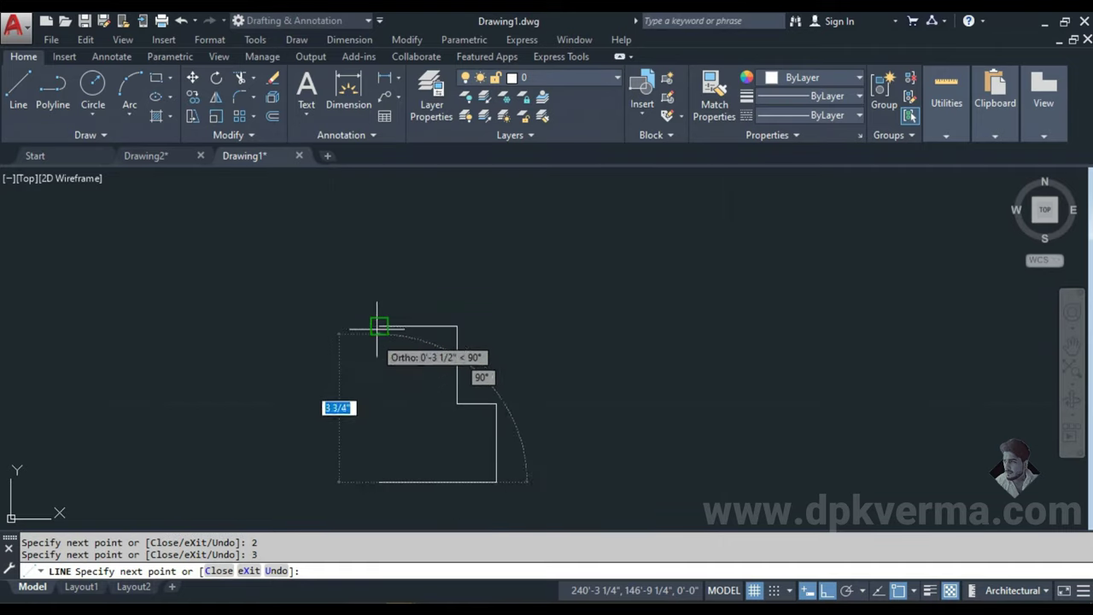
left_click(379, 326)
key("Escape")
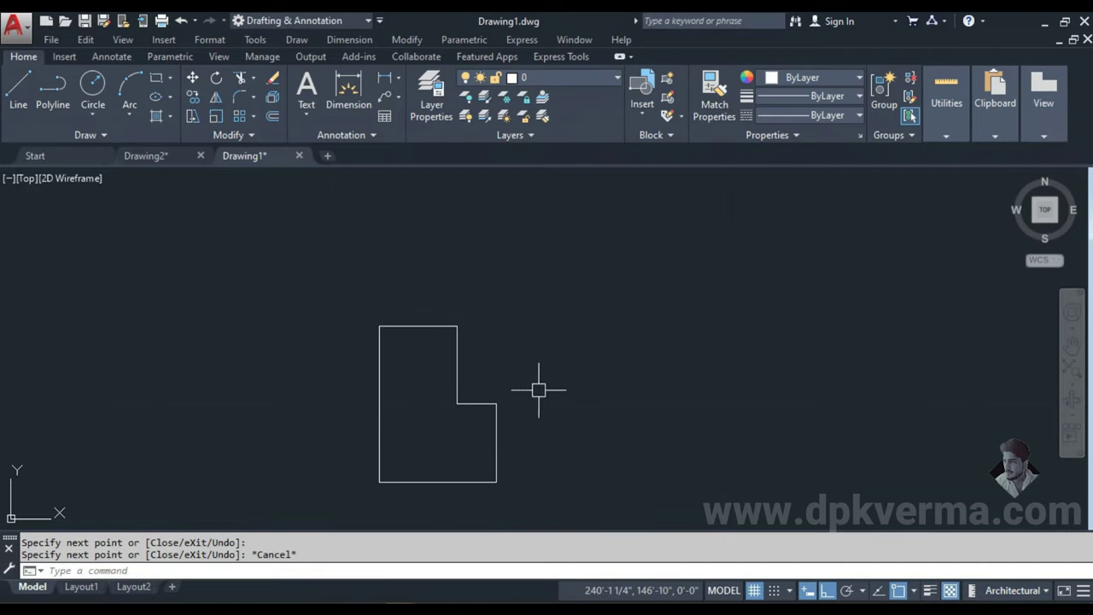
type("DLI")
key("Return")
key("Return")
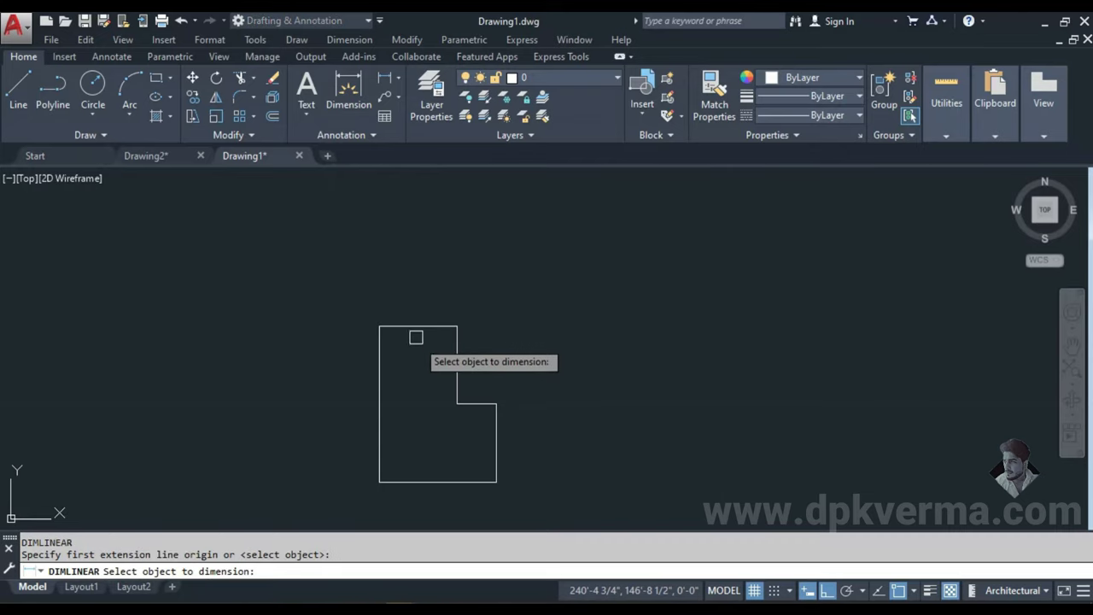
left_click(415, 327)
left_click(417, 303)
scroll(413, 326, "up", 2)
middle_click_drag(484, 396, 415, 339)
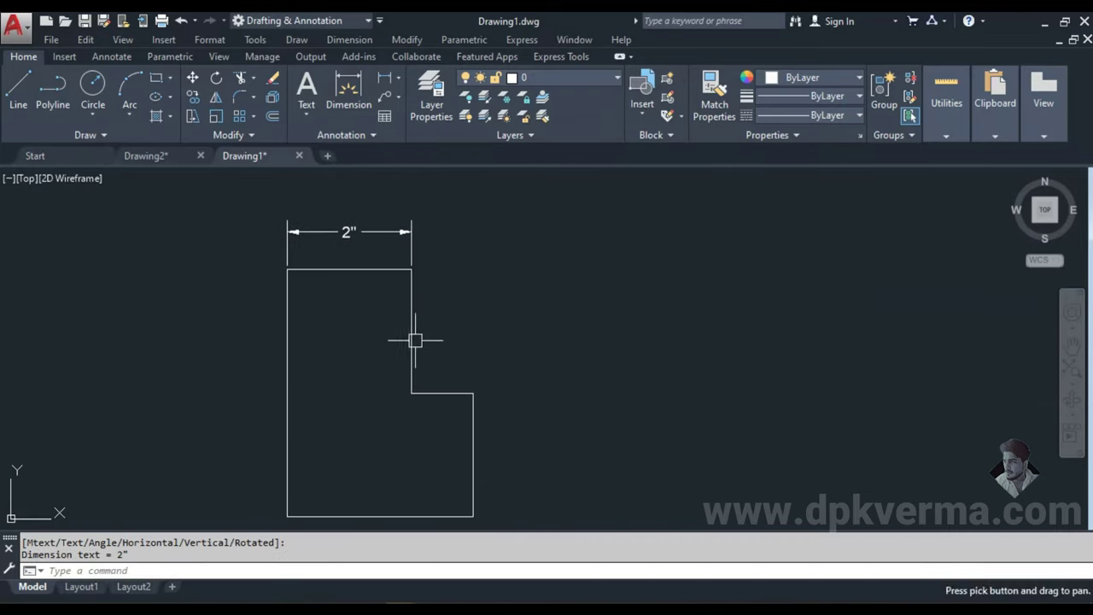
key("Return")
key("Return")
left_click(413, 330)
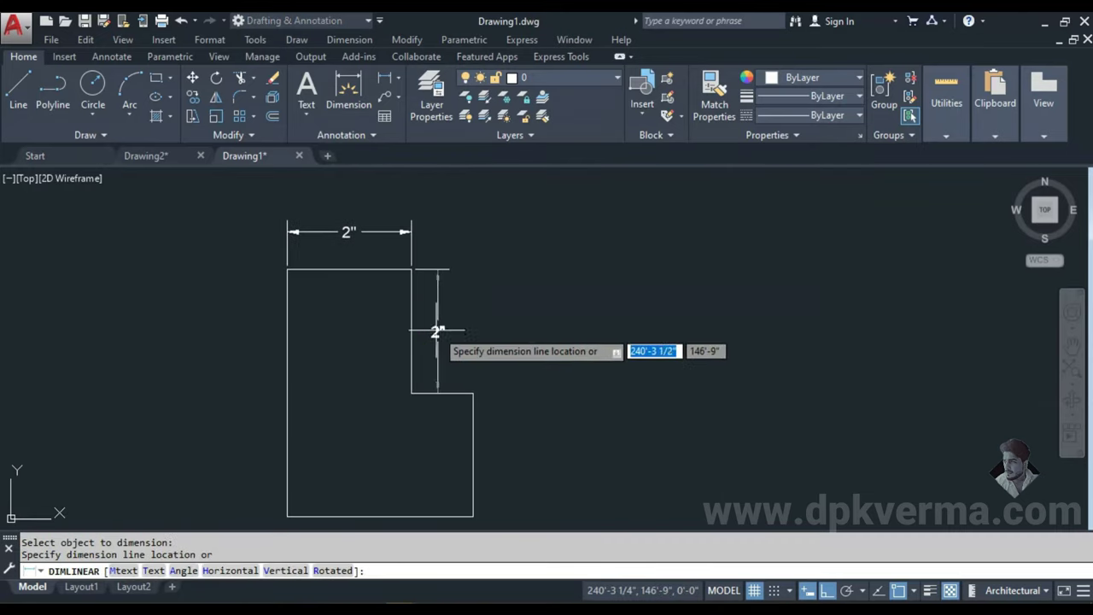
left_click(431, 333)
scroll(427, 342, "up", 2)
scroll(512, 384, "up", 2)
key("Return")
key("Return")
left_click(531, 414)
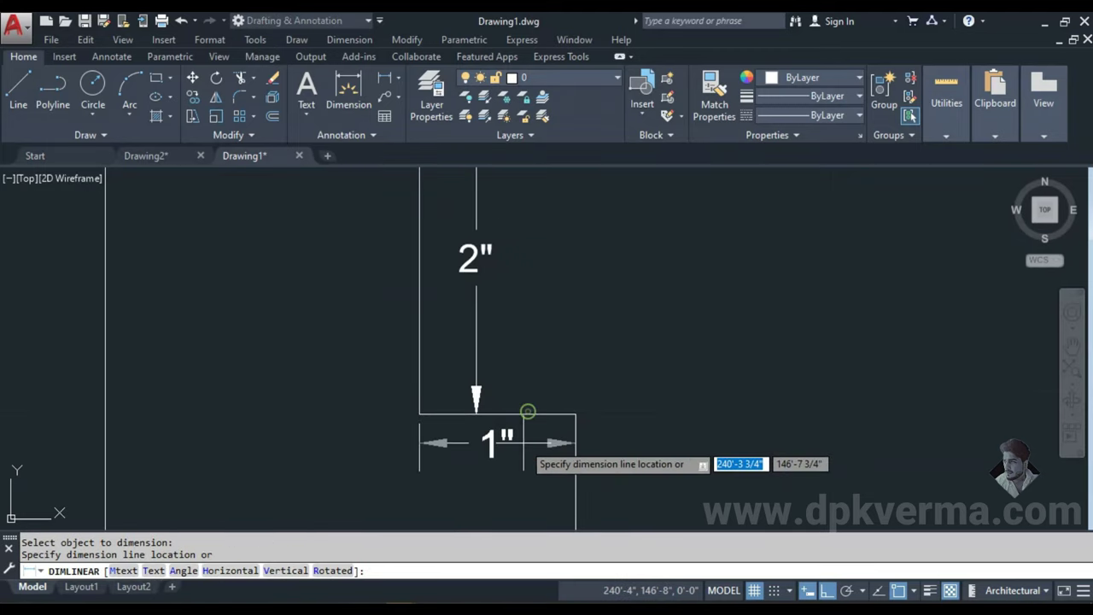
left_click(527, 410)
scroll(522, 444, "down", 2)
middle_click_drag(522, 447, 512, 392)
key("Return")
key("Return")
left_click(539, 429)
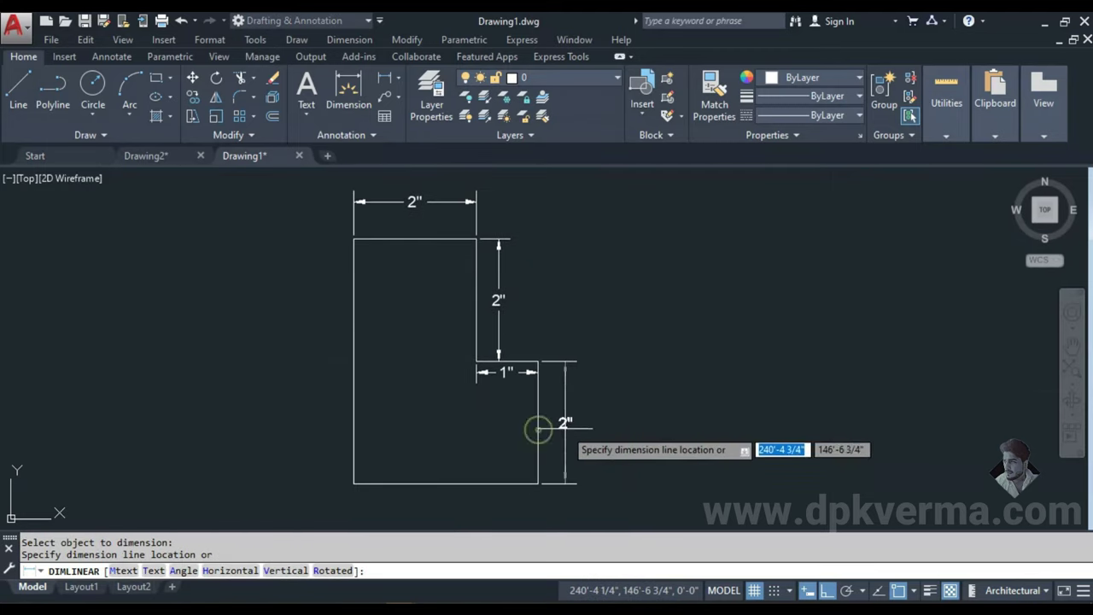
left_click(565, 427)
key("Return")
key("Return")
left_click(469, 504)
key("Return")
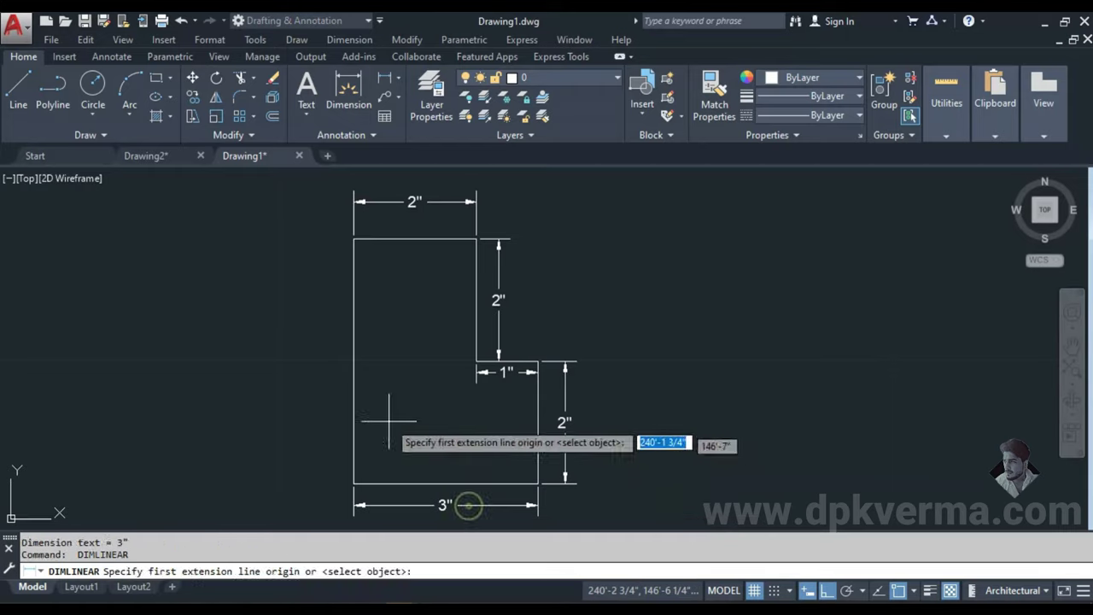
key("Return")
left_click(353, 398)
left_click(326, 390)
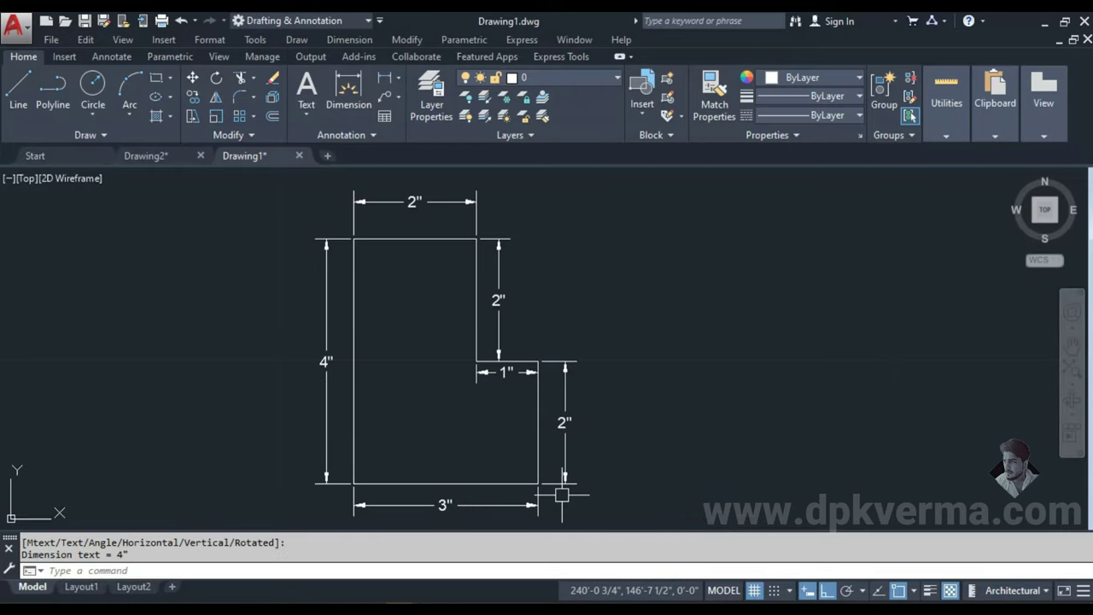
left_click(325, 293)
type("E")
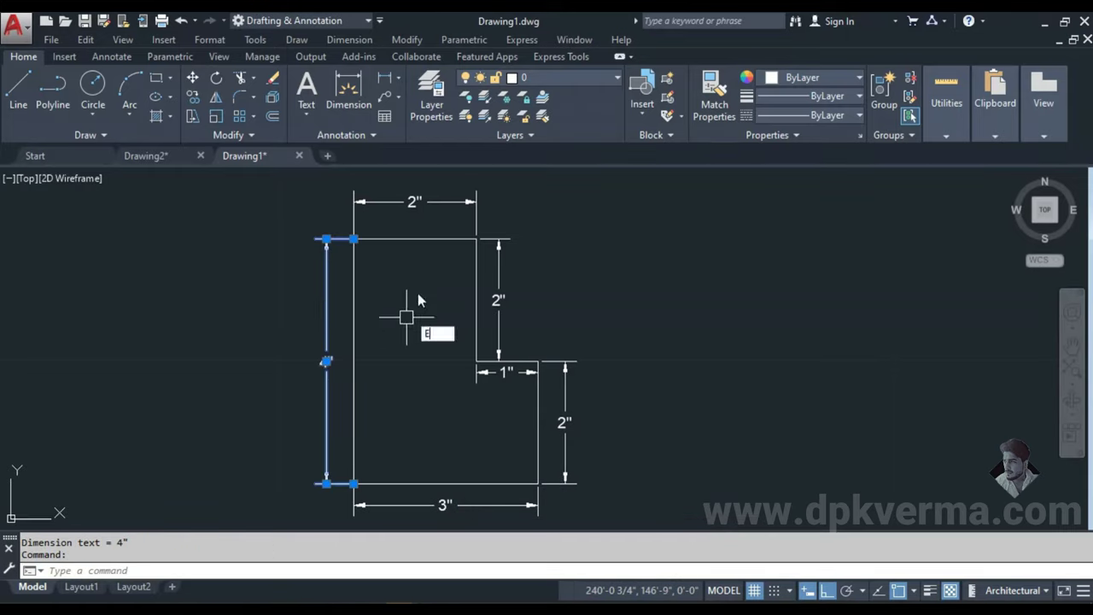
key("Return")
left_click(453, 203)
left_click(498, 306)
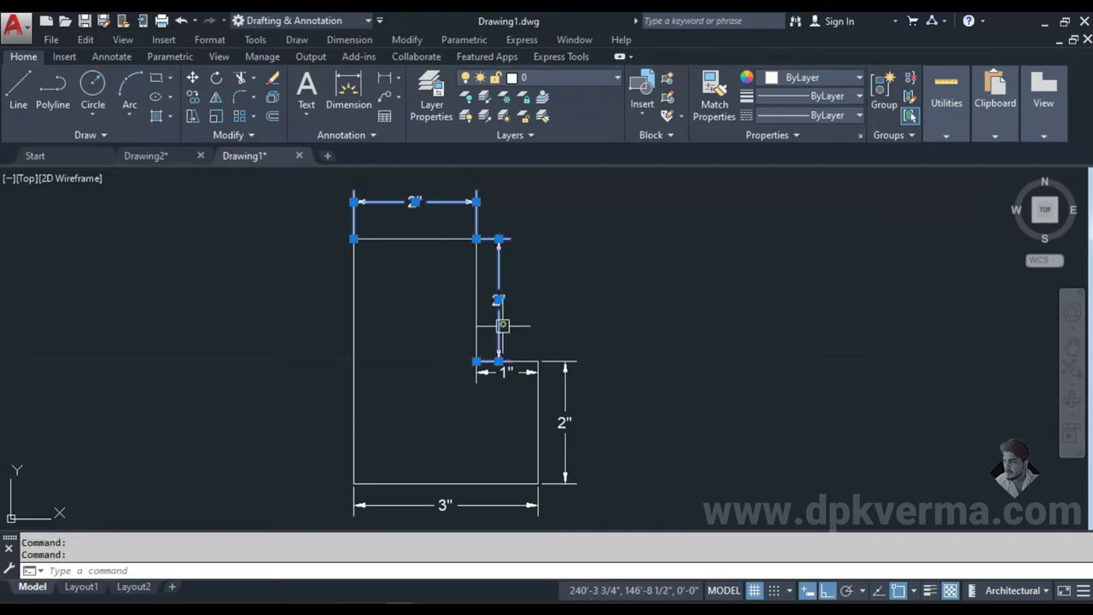
left_click(563, 419)
left_click(500, 372)
left_click(478, 376)
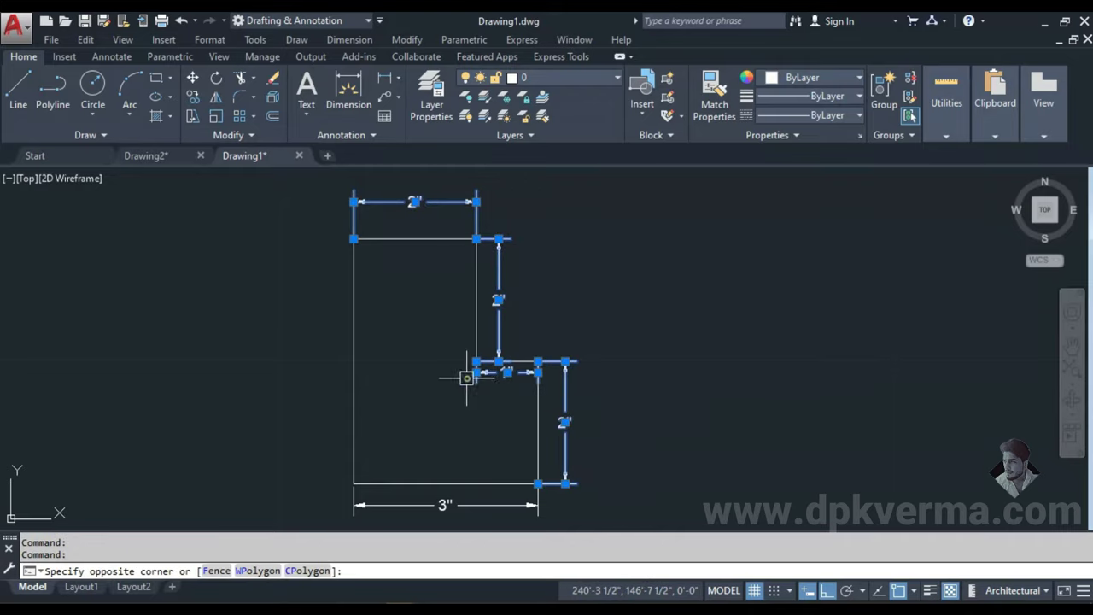
left_click(495, 389)
type("e")
key("Return")
left_click(500, 506)
left_click(489, 500)
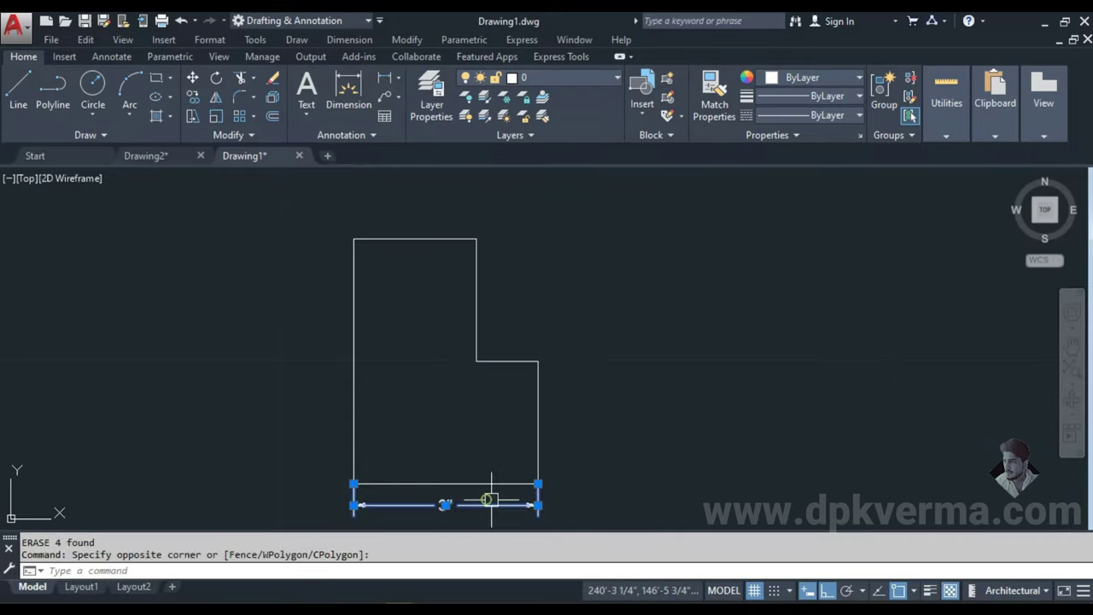
type("e")
key("Return")
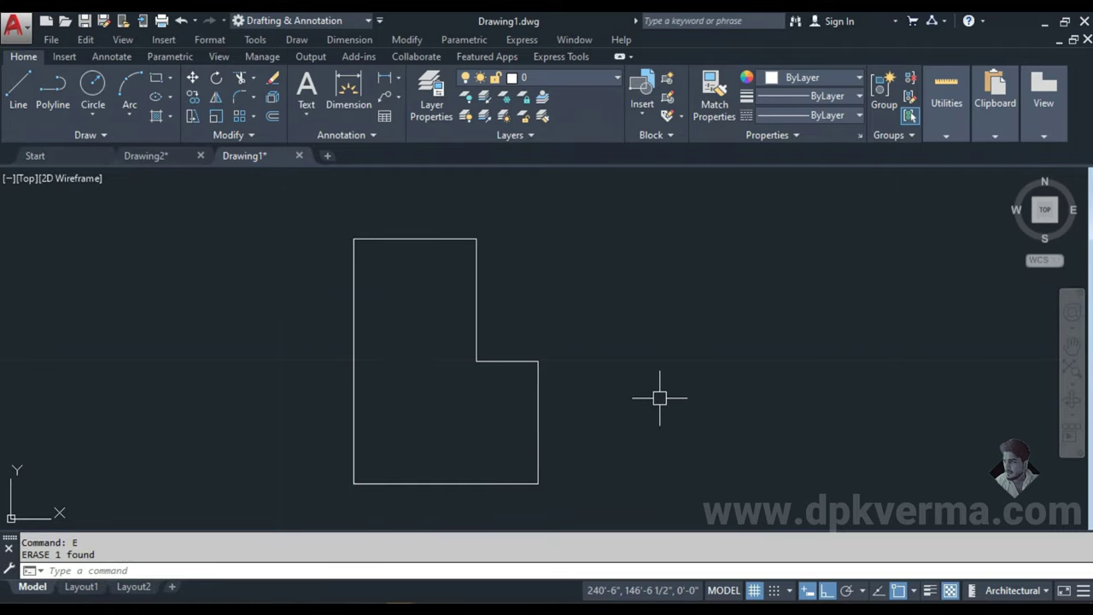
- Add a 1-inch line from the outline's top corner to finish the notched jamb, then end LINE
scroll(547, 369, "down", 2)
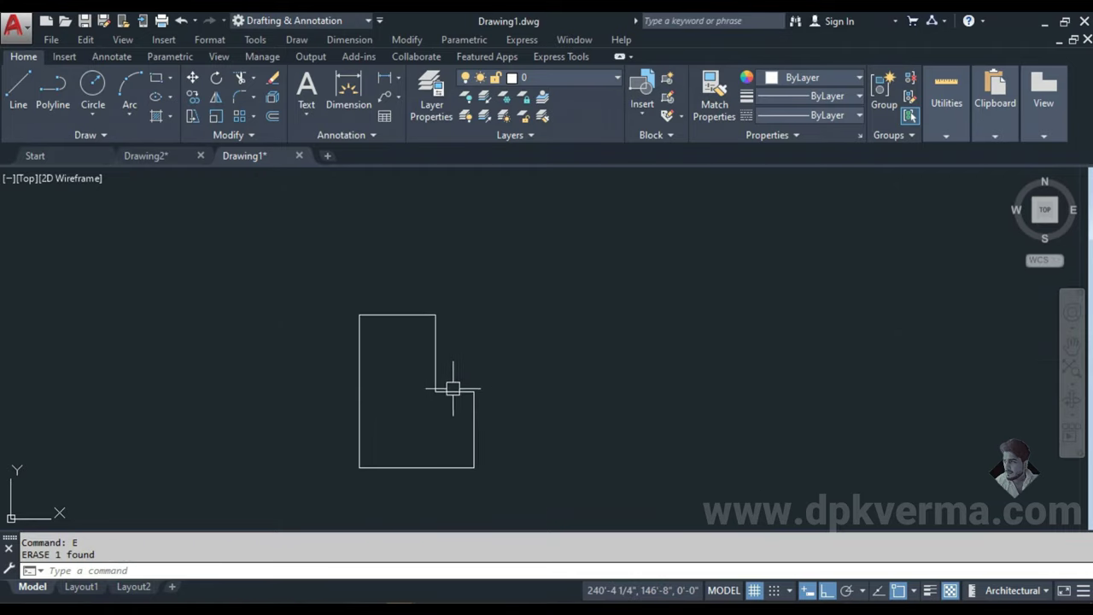
scroll(487, 368, "down", 2)
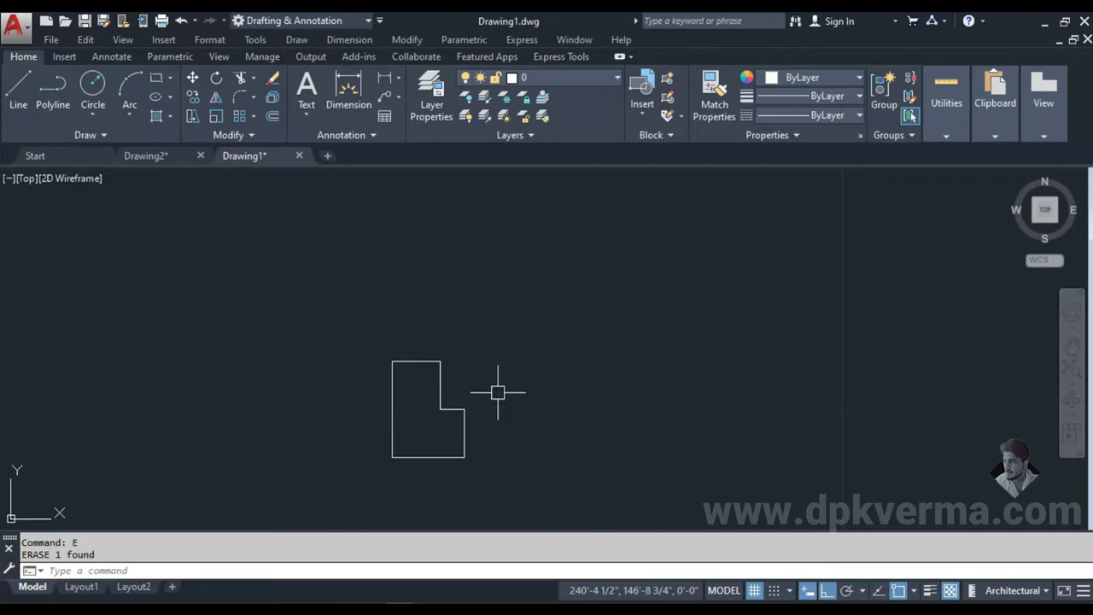
type("l")
key("Return")
left_click(440, 361)
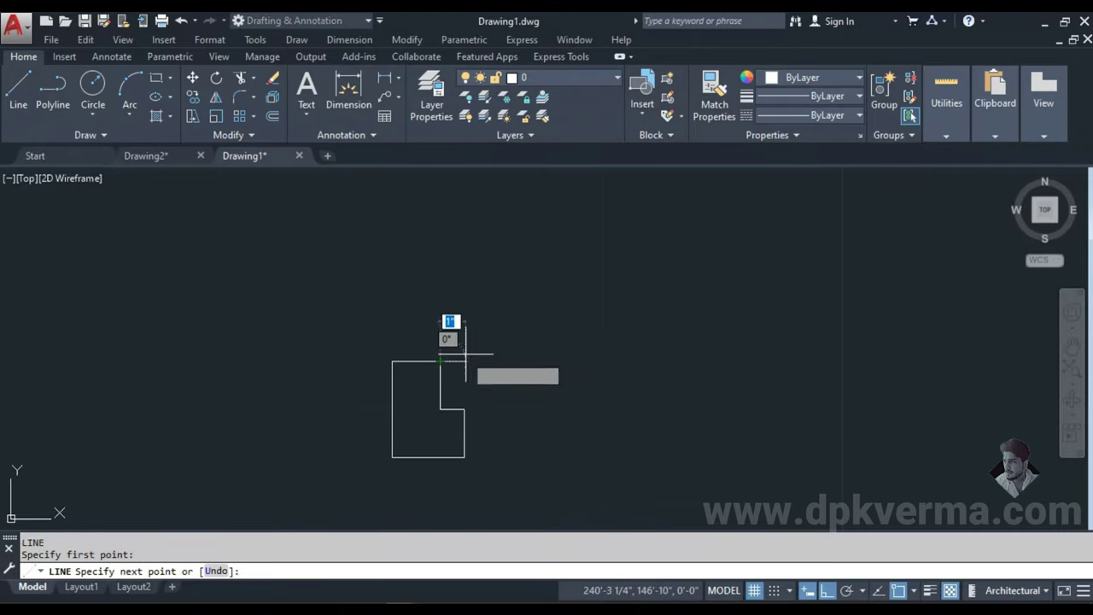
scroll(482, 368, "down", 1)
type("1")
key("Return")
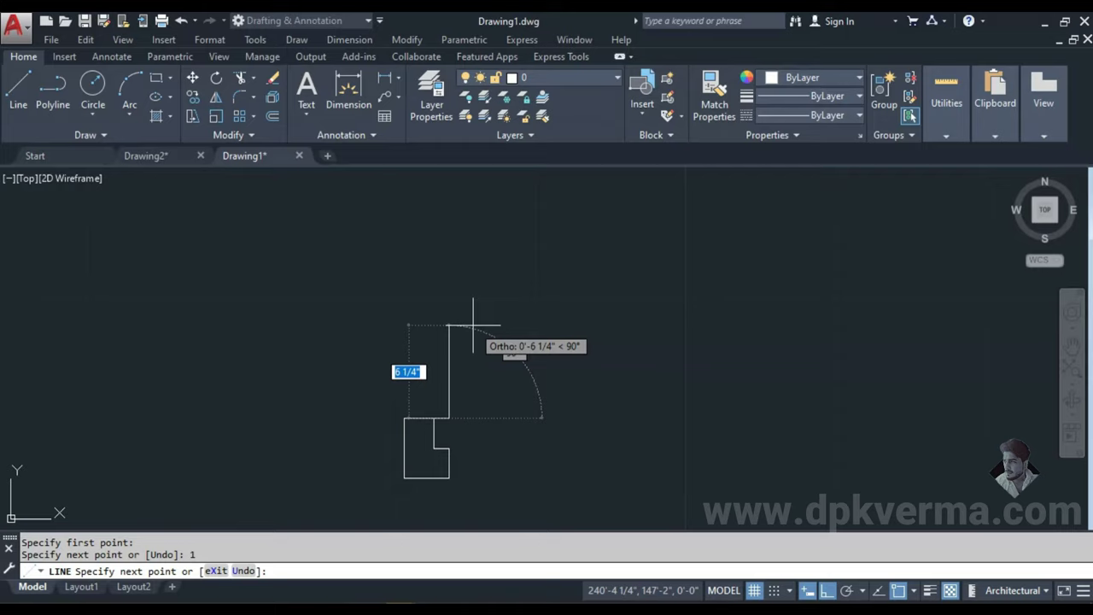
middle_click_drag(463, 336, 474, 350)
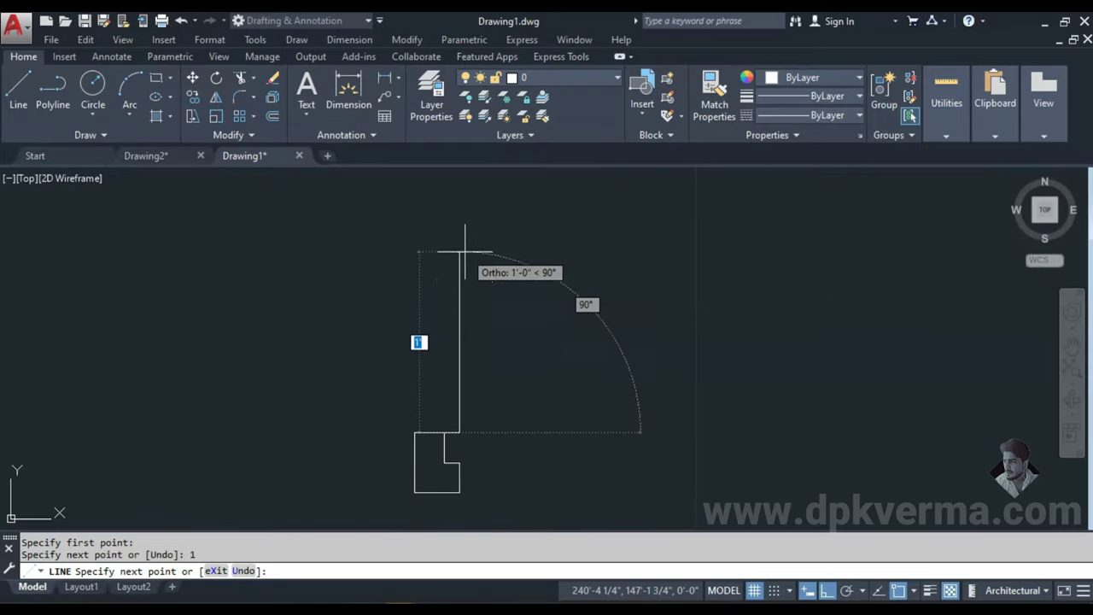
middle_click_drag(426, 457, 376, 439)
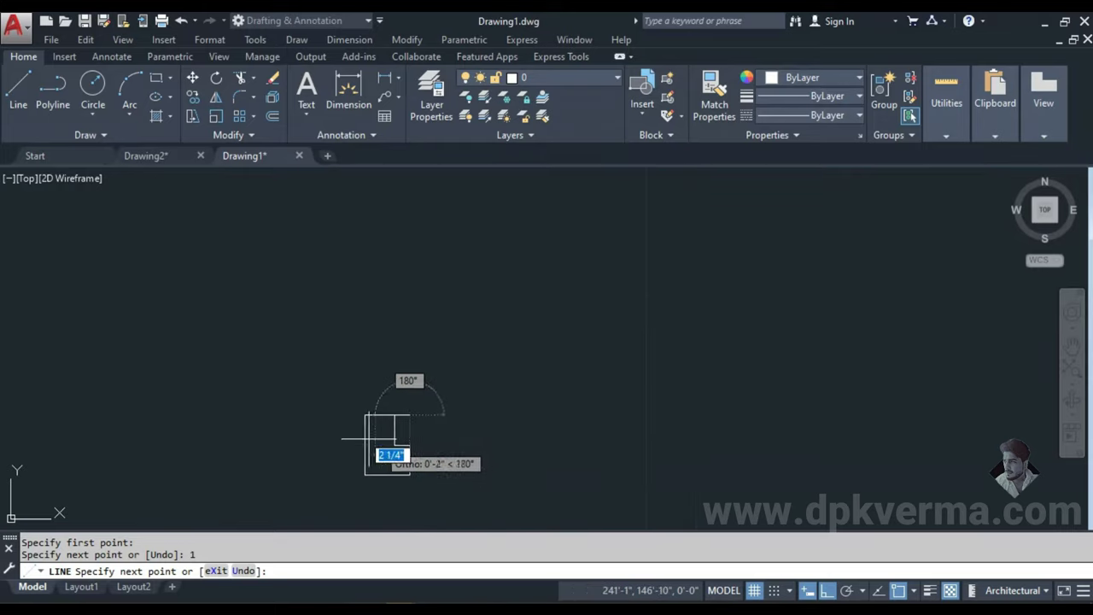
scroll(513, 385, "down", 1)
mouse_move(319, 359)
middle_mouse_down()
mouse_move(590, 373)
mouse_move(683, 366)
middle_mouse_up()
scroll(709, 376, "up", 3)
mouse_move(805, 379)
middle_mouse_down()
mouse_move(512, 410)
mouse_move(464, 445)
mouse_move(433, 369)
middle_mouse_up()
key("Escape")
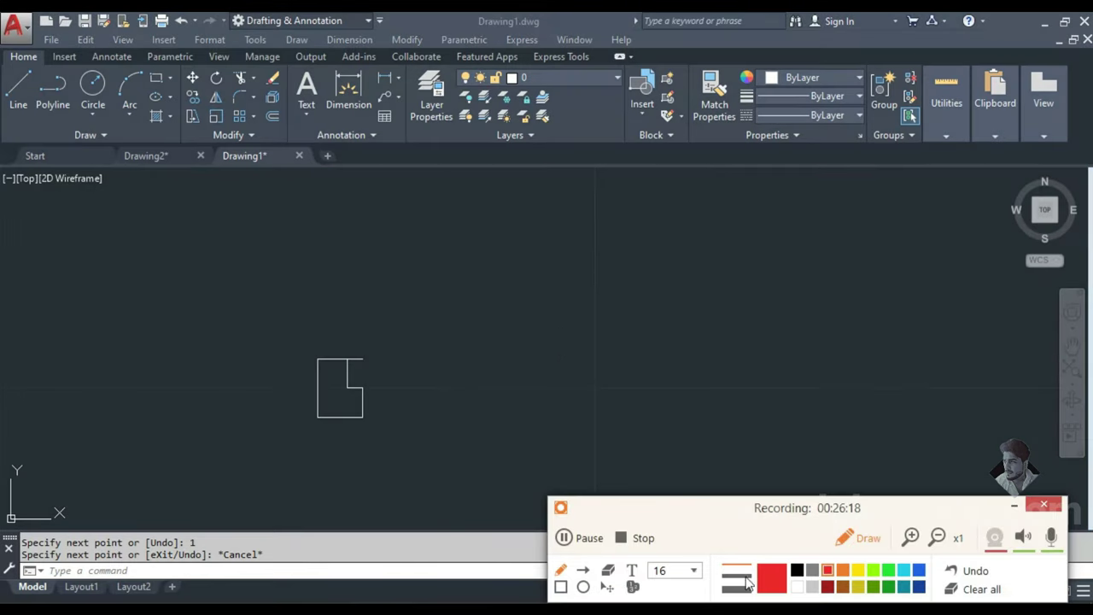
left_click(520, 291)
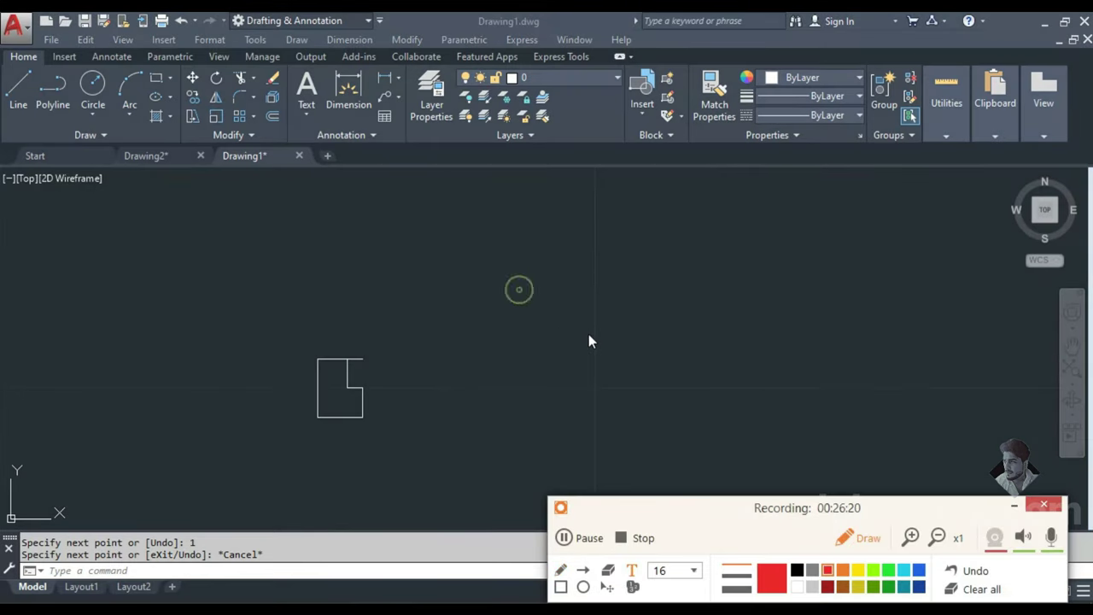
left_click(798, 589)
left_click(693, 571)
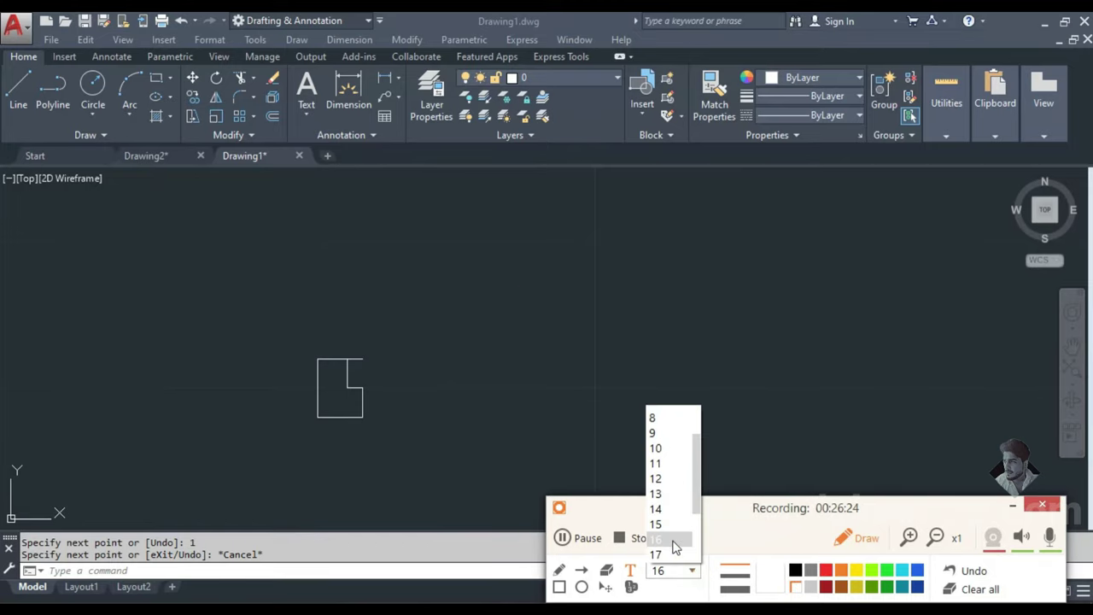
scroll(673, 538, "down", 2)
left_click(667, 543)
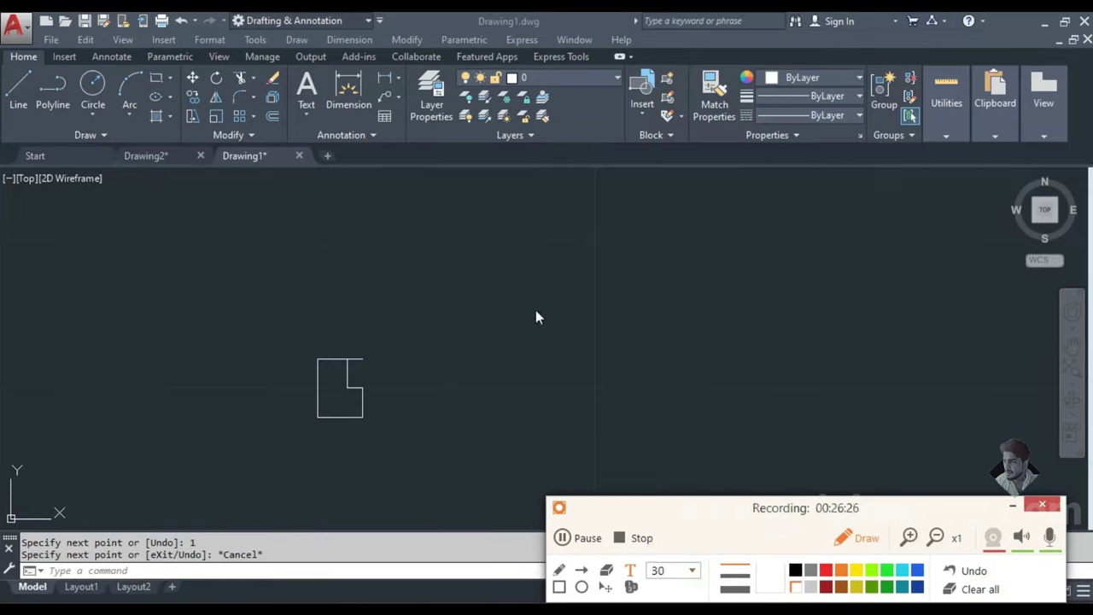
left_click(576, 349)
type("1'")
type("=")
type("12\"")
type(" 2'")
key("BackSpace")
key("BackSpace")
left_click(544, 342)
type("24\"")
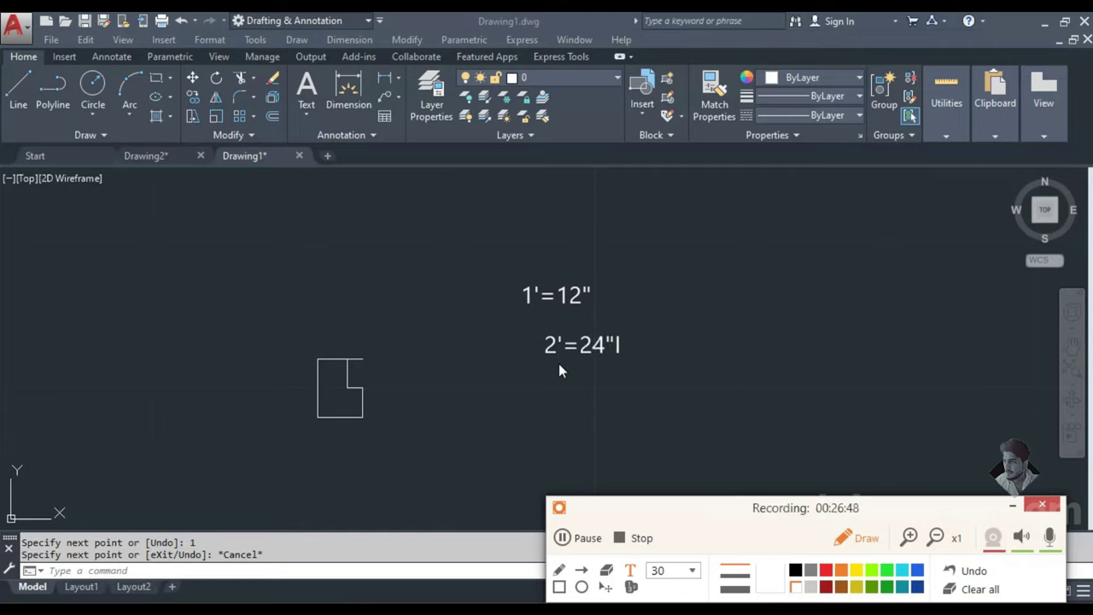
left_click(597, 399)
type("30")
type("\"-4\"=26\"")
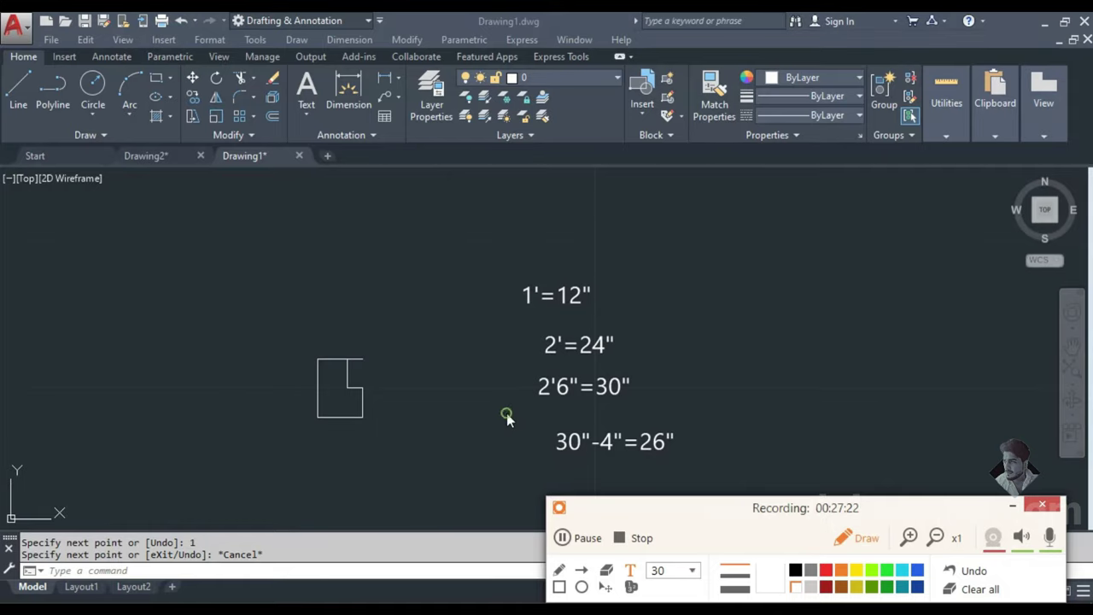
left_click(979, 590)
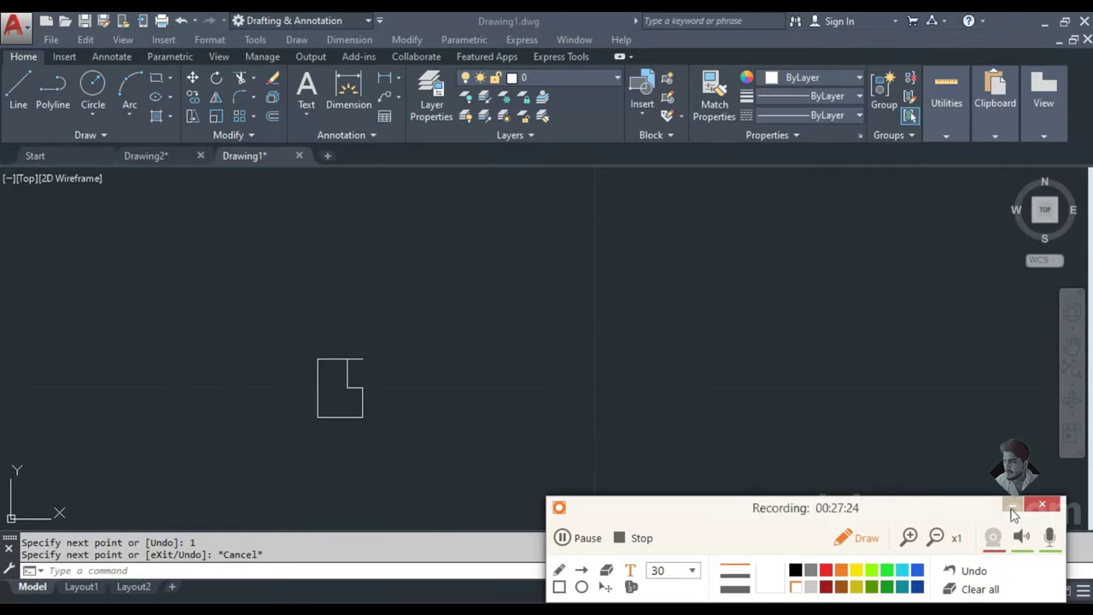
- Draw the door leaf from the jamb's top corner: 26 inches up, then 1 inch across
left_click(1013, 512)
scroll(353, 361, "up", 2)
scroll(366, 432, "up", 2)
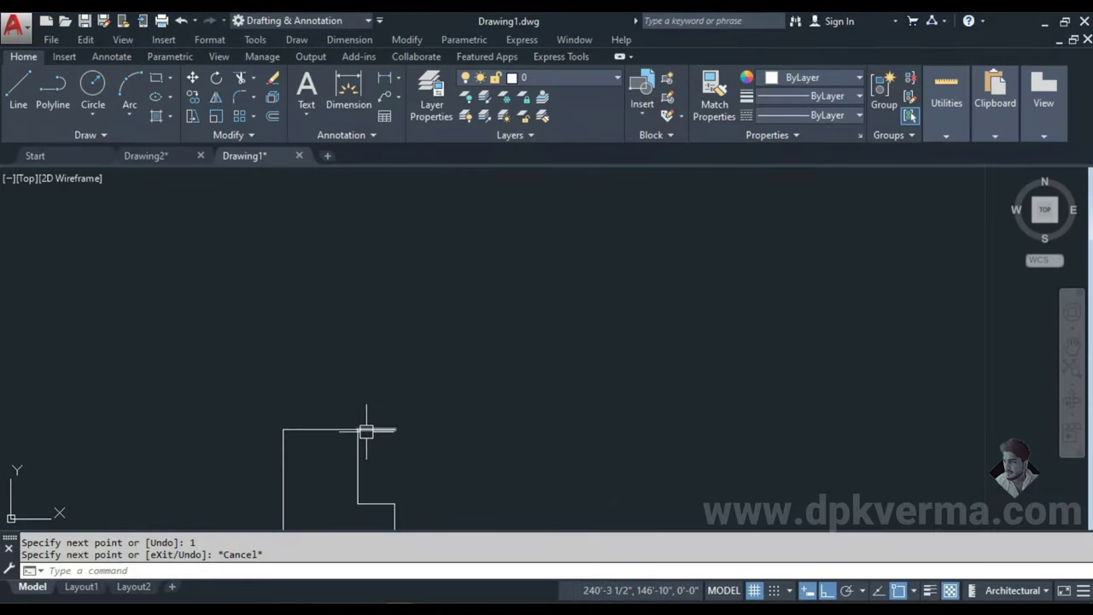
key("Escape")
type("L")
key("Return")
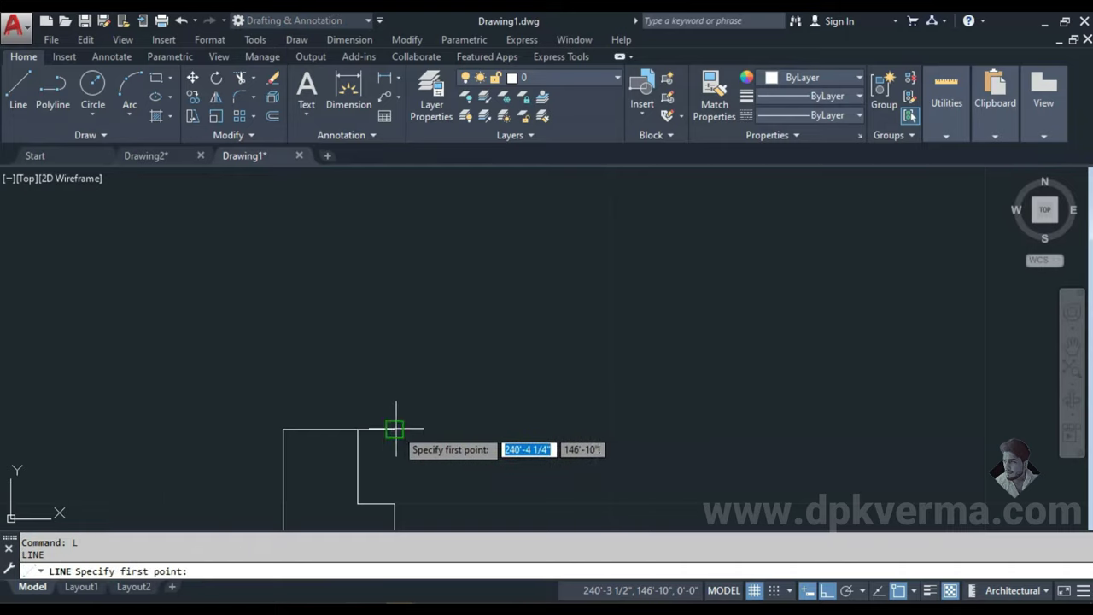
left_click(395, 429)
type("26")
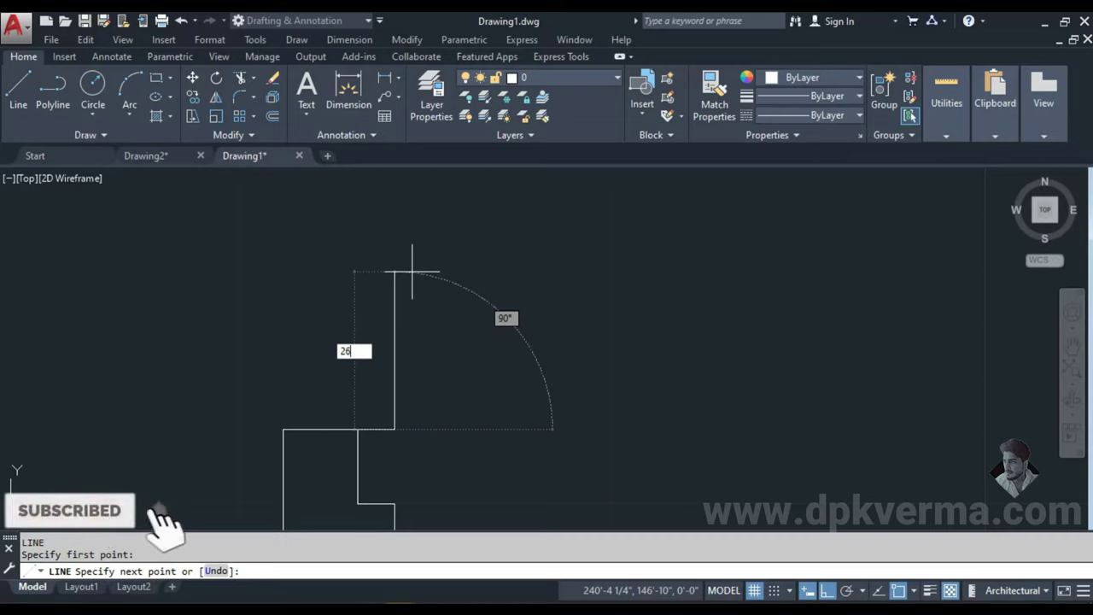
key("Return")
scroll(402, 276, "down", 2)
middle_click_drag(402, 276, 391, 346)
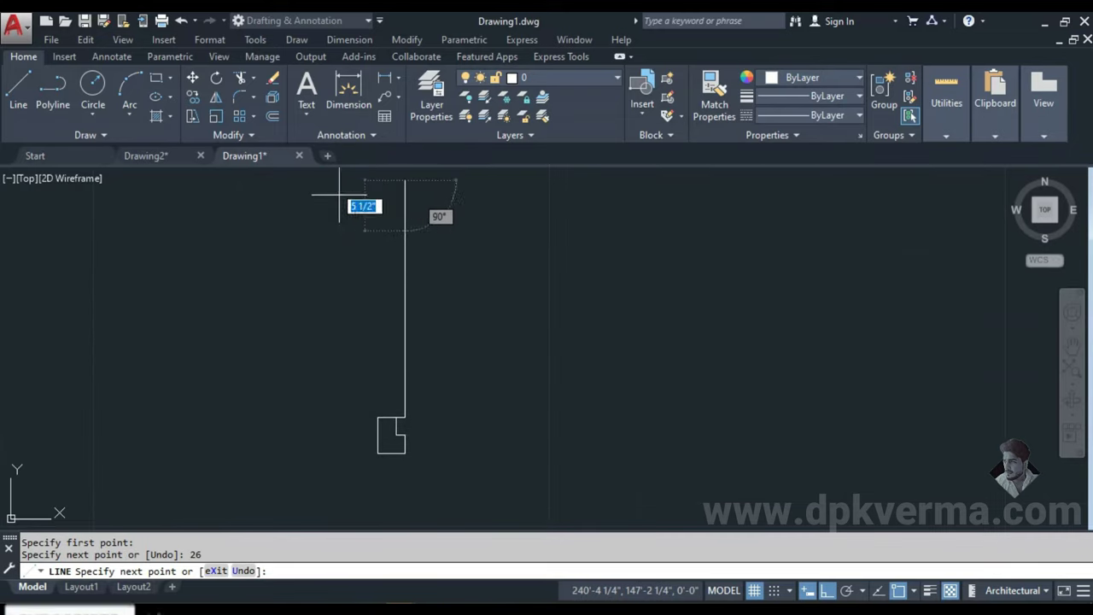
middle_click_drag(339, 195, 341, 245)
type("1")
key("Return")
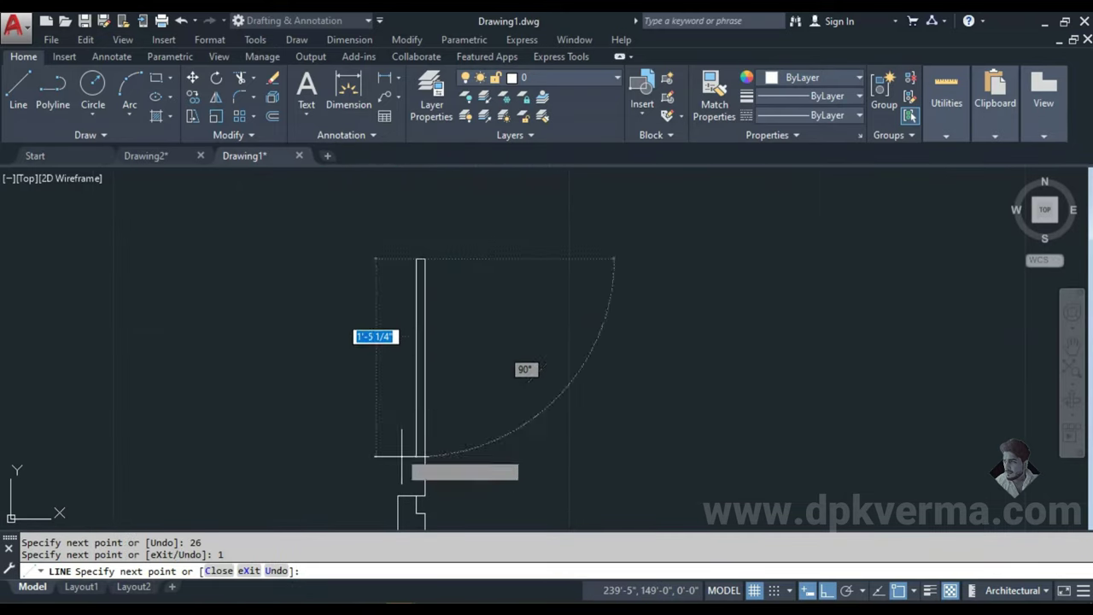
- Draw a 26-inch horizontal opening line from the wall corner
scroll(402, 457, "up", 3)
scroll(393, 478, "up", 3)
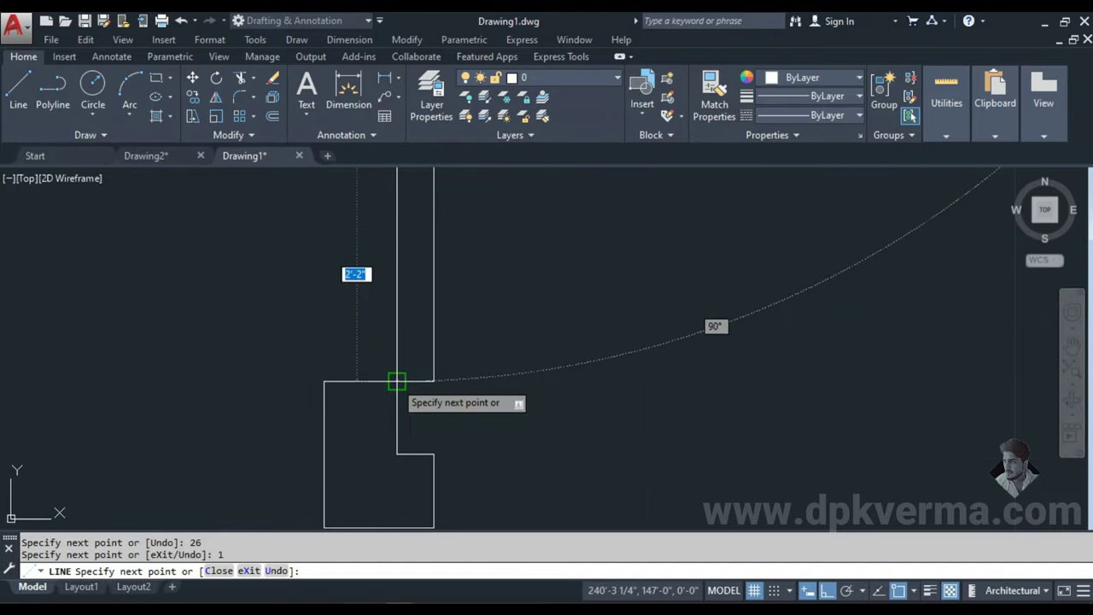
key("Escape")
scroll(469, 407, "down", 2)
key("Escape")
middle_click_drag(483, 408, 449, 419)
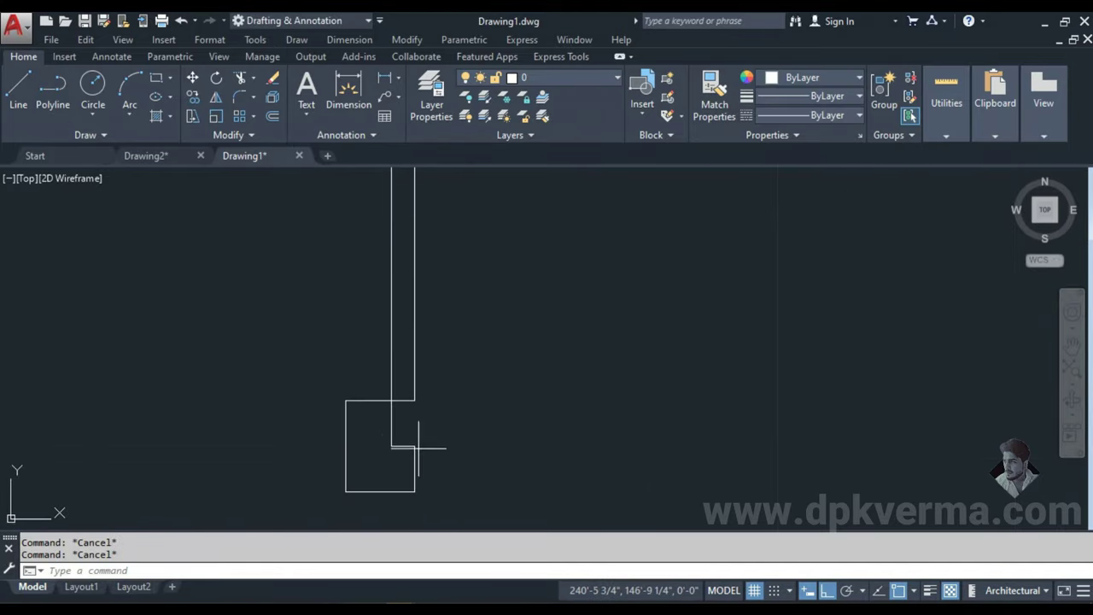
key("Return")
left_click(391, 400)
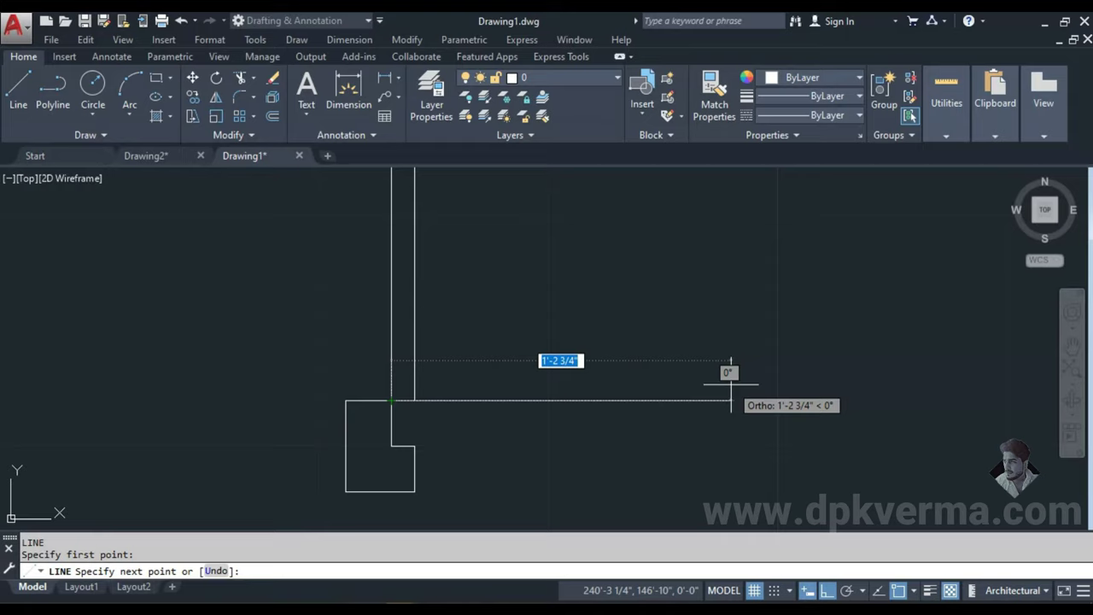
type("26")
key("Return")
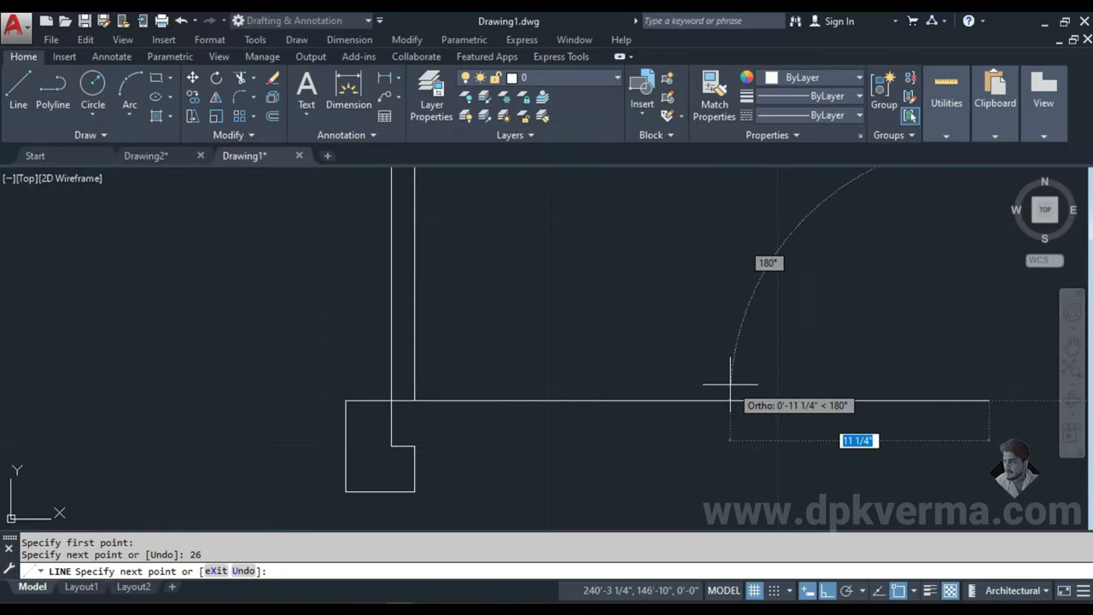
key("Escape")
key("Escape")
- Select only the notched jamb lines, excluding the long line and leaf lines, and start MIRROR
middle_click_drag(564, 393, 519, 370)
left_click(289, 351)
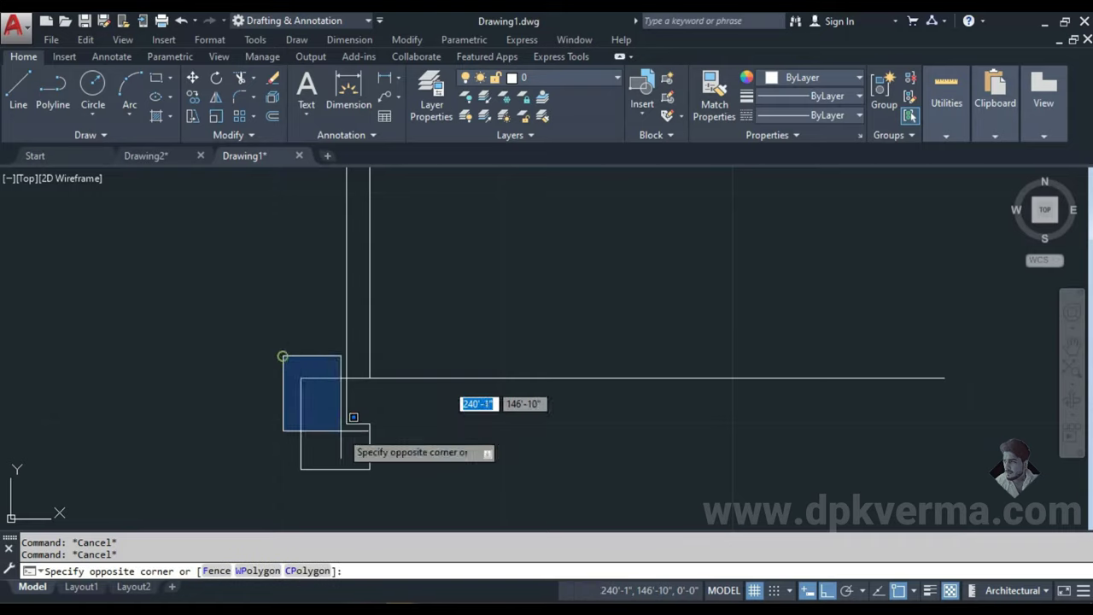
left_click(373, 482)
scroll(367, 391, "up", 3)
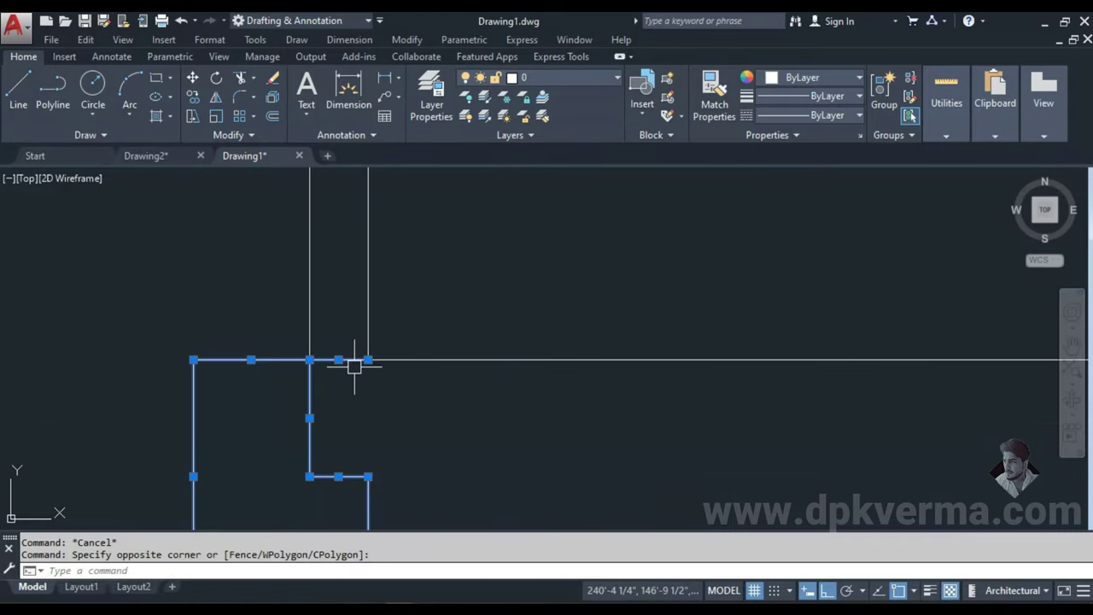
scroll(358, 375, "up", 3)
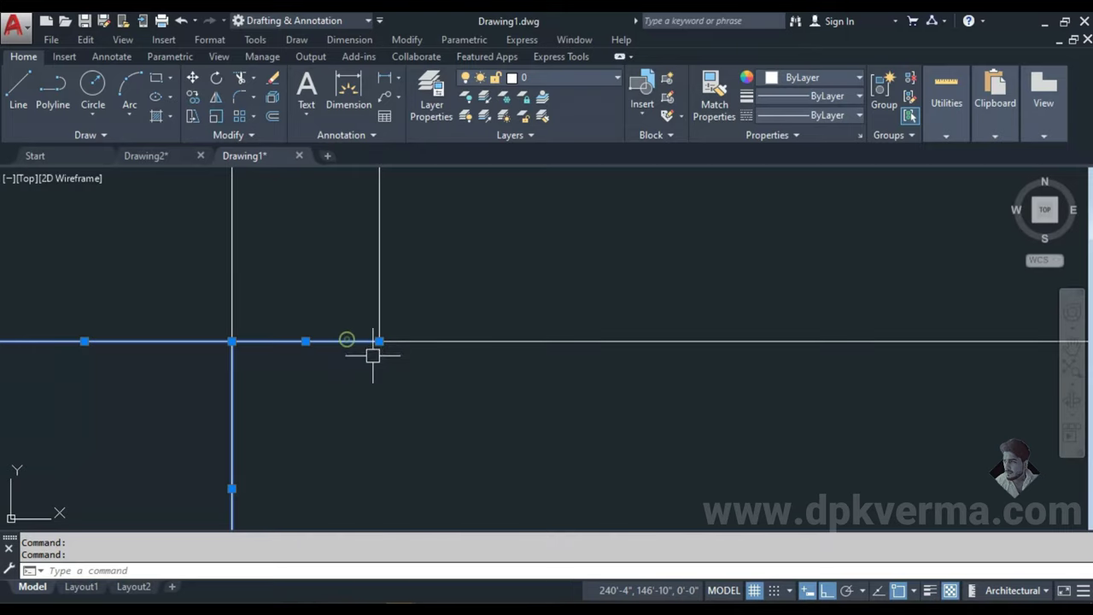
left_click(342, 315)
scroll(358, 404, "down", 3)
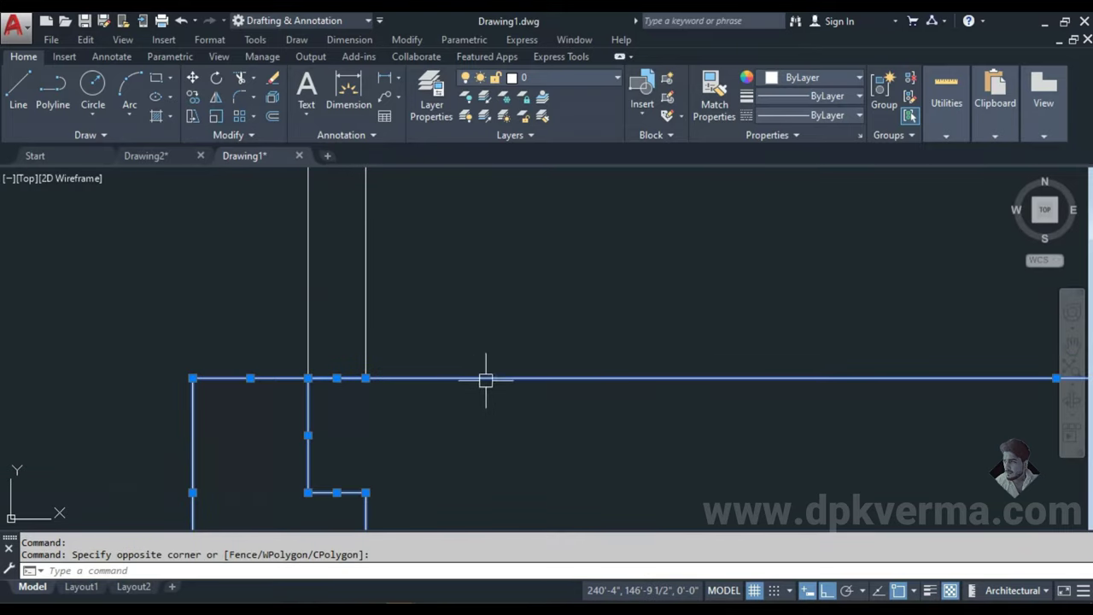
left_click(555, 321, "shift")
left_click(492, 432, "shift")
scroll(340, 375, "up", 3)
left_click(371, 341, "shift")
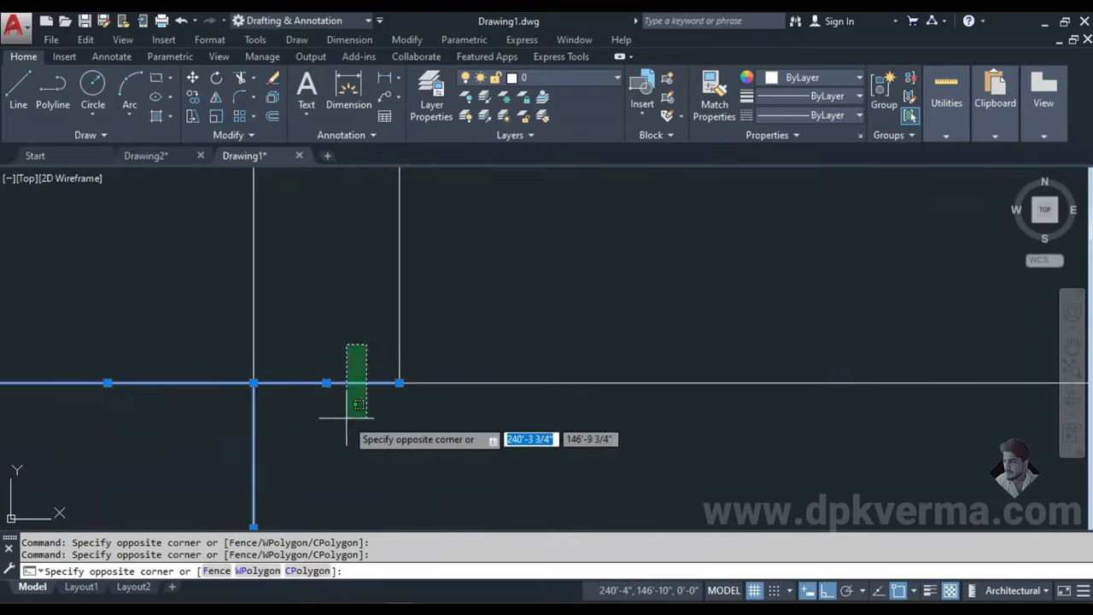
left_click(344, 419, "shift")
scroll(422, 427, "down", 3)
scroll(444, 356, "down", 3)
middle_click_drag(495, 434, 439, 454)
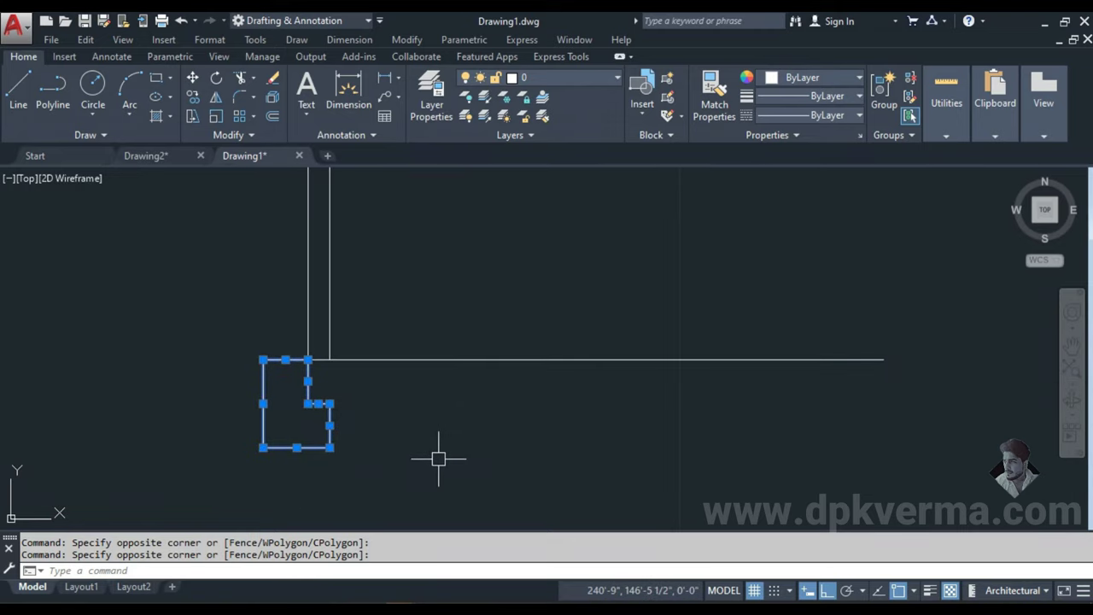
type("MI")
key("Return")
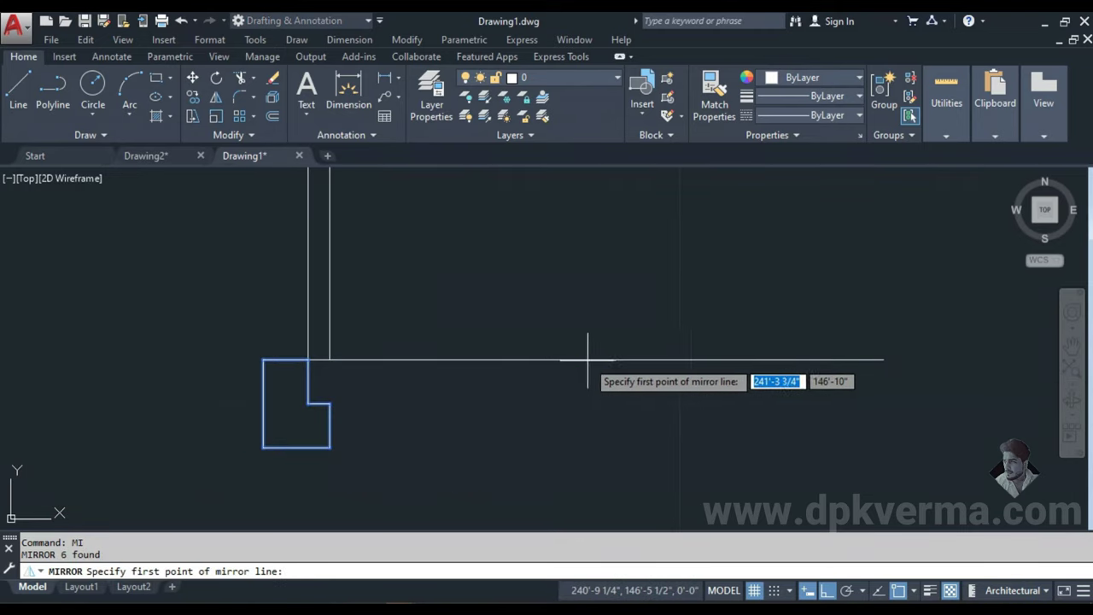
- Mirror the jamb about a vertical line through the opening midpoint, keeping the original
left_click(595, 359)
left_click(591, 418)
key("Return")
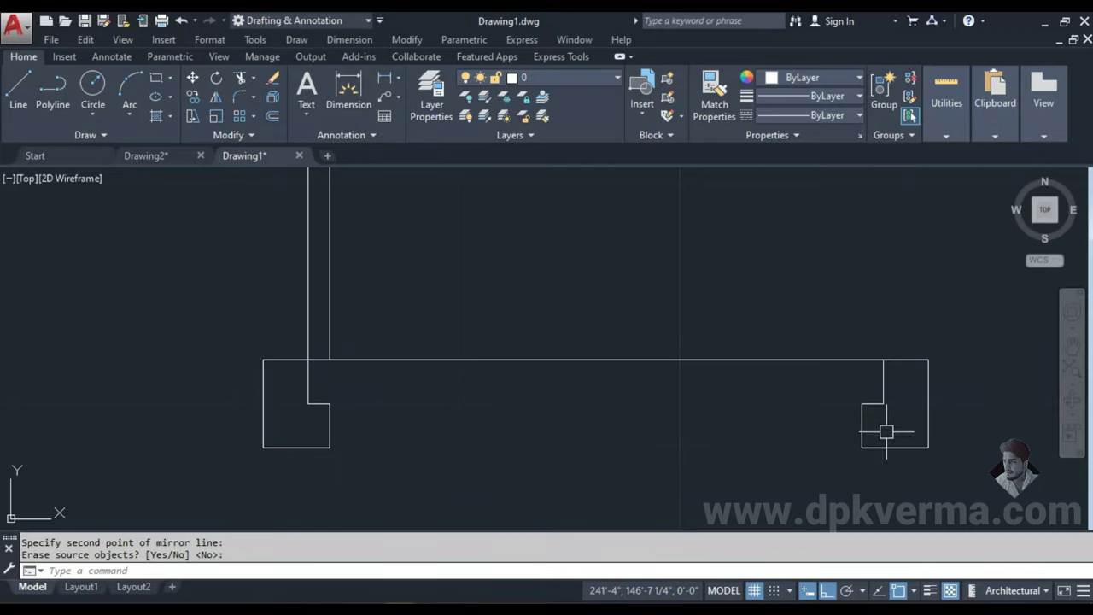
scroll(892, 422, "down", 2)
middle_click_drag(903, 416, 732, 464)
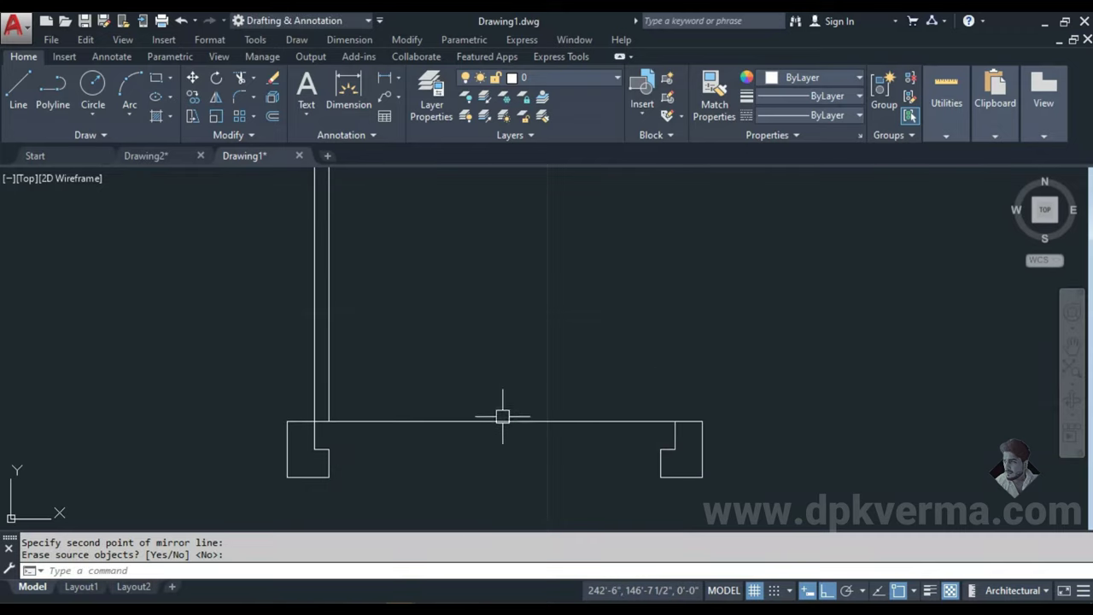
scroll(500, 410, "down", 2)
middle_click_drag(491, 398, 498, 429)
- Draw a helper circle centred on the left jamb corner, reaching the right jamb
type("C")
key("Return")
scroll(379, 439, "up", 4)
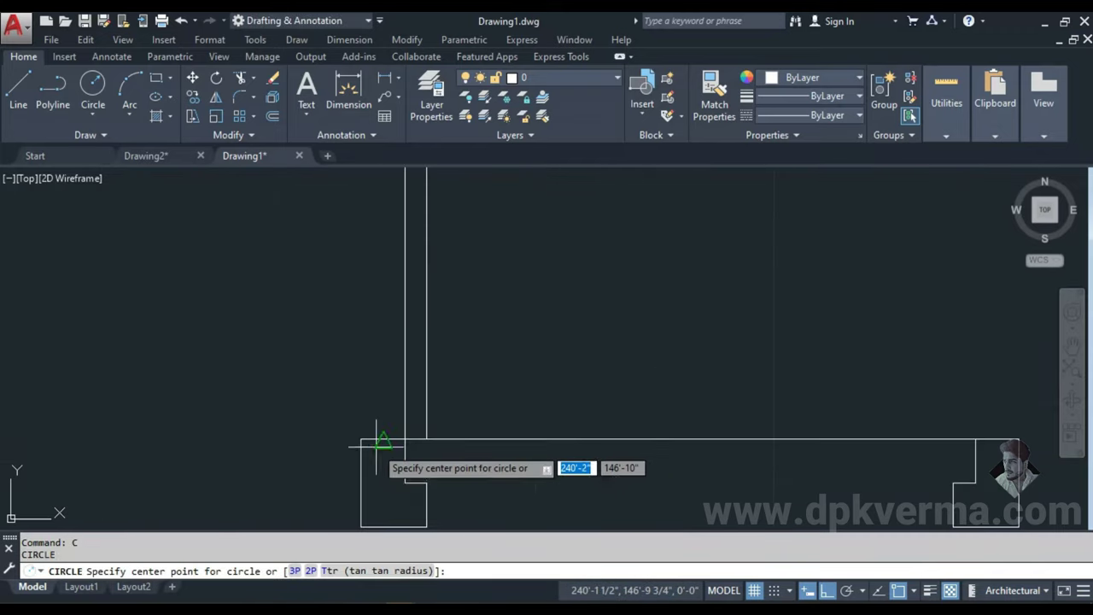
left_click(405, 440)
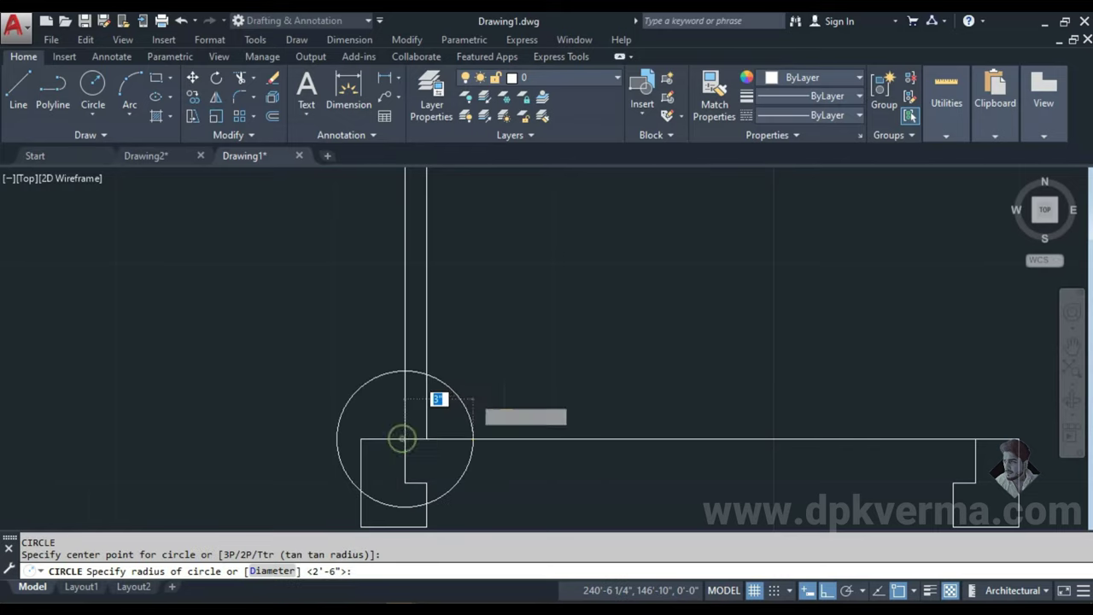
scroll(598, 376, "down", 3)
scroll(720, 439, "up", 4)
scroll(792, 441, "down", 2)
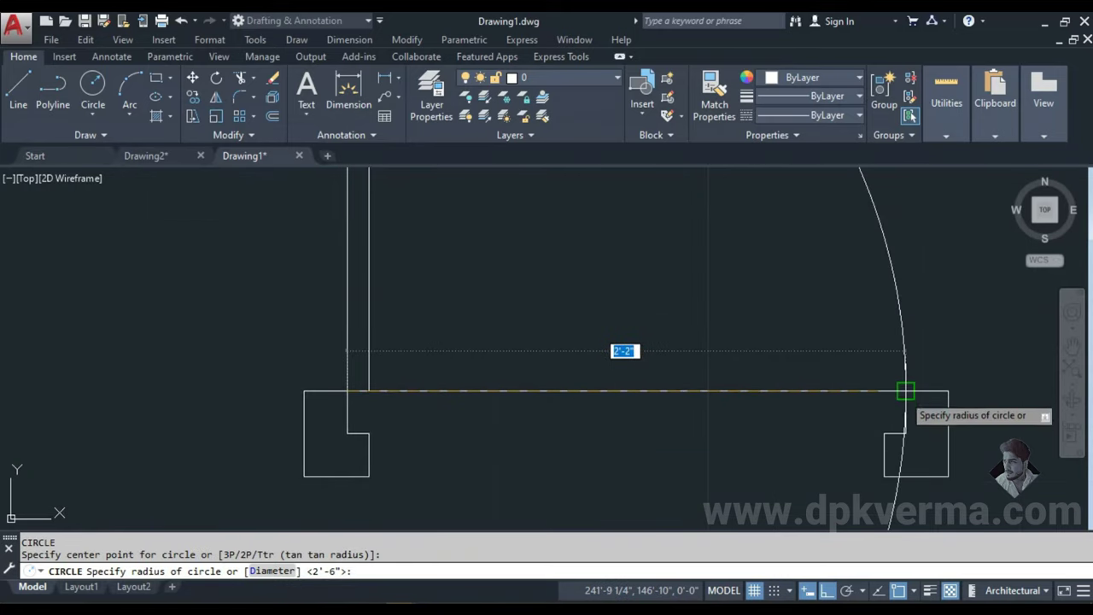
left_click(905, 385)
scroll(569, 386, "down", 4)
scroll(514, 260, "up", 5)
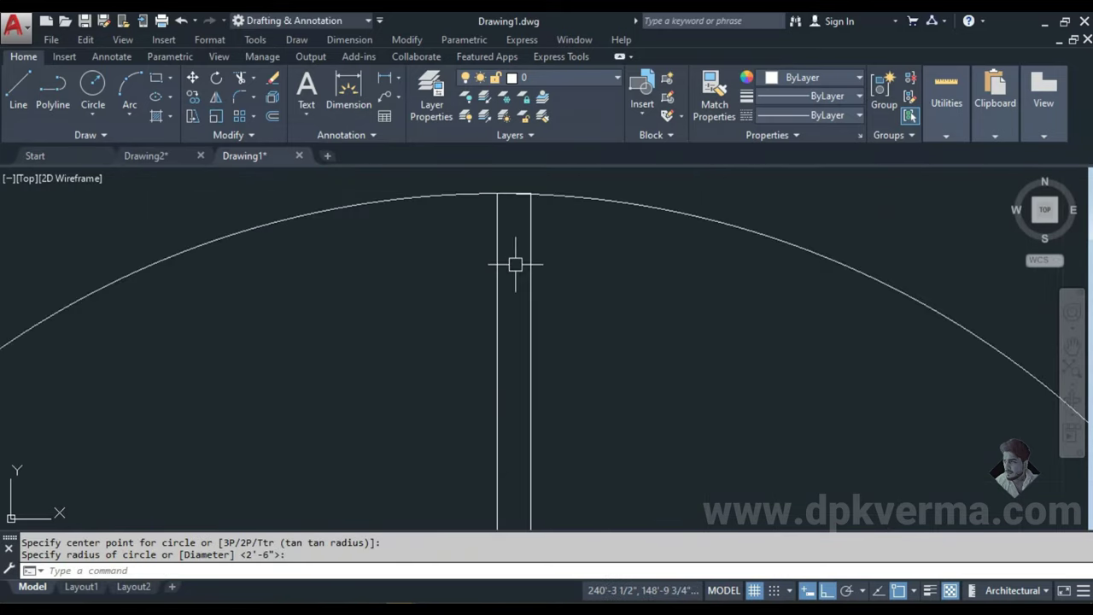
key("Escape")
key("Escape")
- Trim the swing down to a quarter arc and erase the leftover helper circle
type("t")
key("Return")
scroll(508, 333, "up", 2)
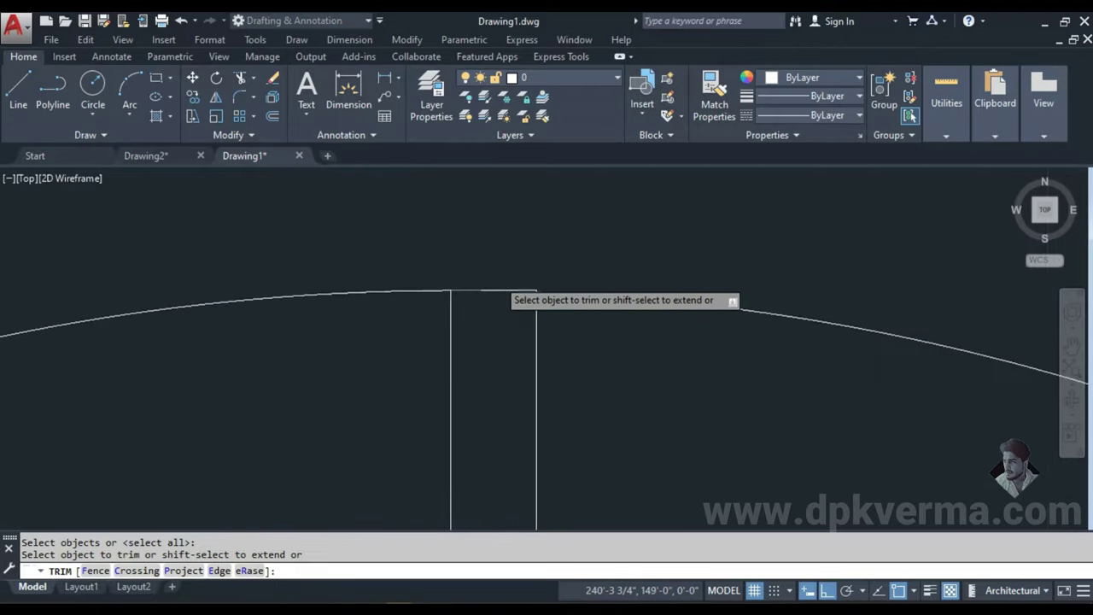
scroll(529, 341, "up", 2)
scroll(615, 316, "up", 2)
left_click(681, 266)
scroll(371, 350, "down", 2)
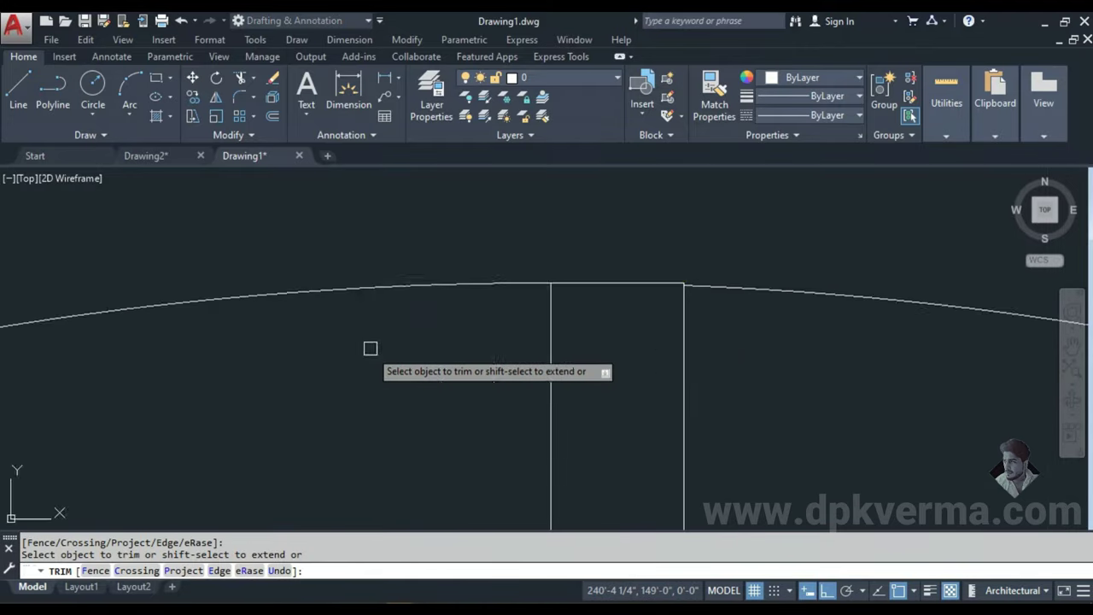
scroll(395, 312, "down", 1)
scroll(390, 319, "down", 1)
scroll(455, 431, "down", 3)
scroll(513, 359, "up", 3)
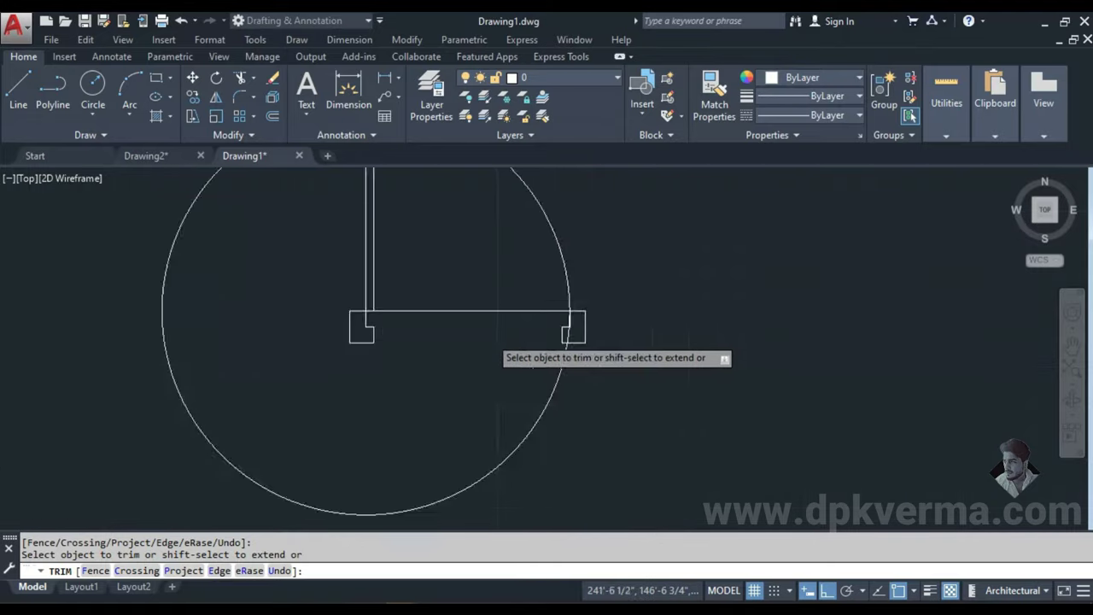
scroll(512, 326, "up", 2)
scroll(704, 308, "up", 2)
scroll(650, 324, "up", 2)
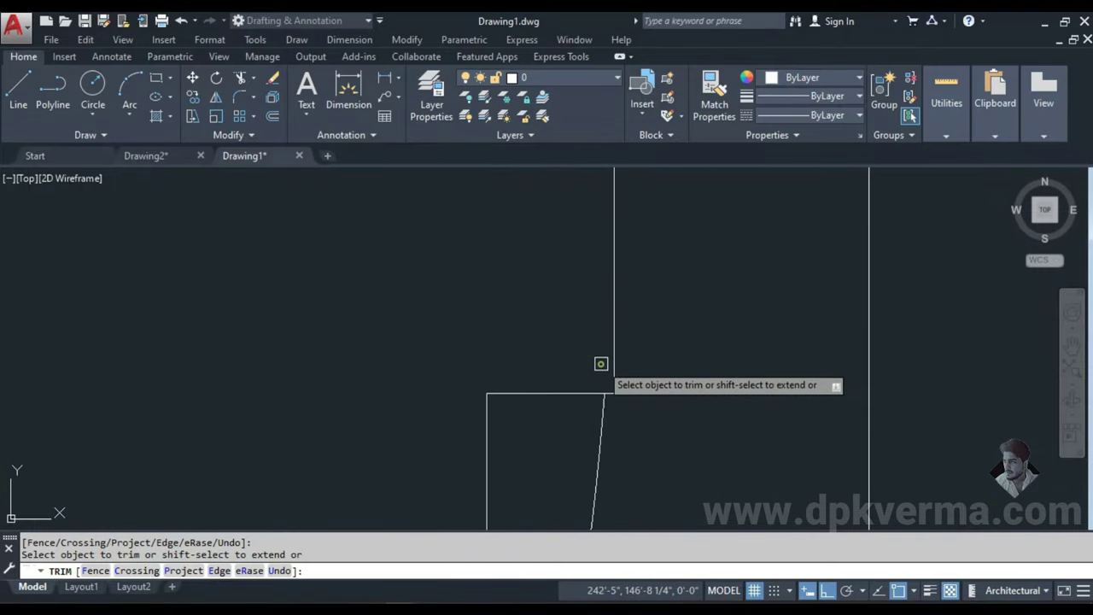
scroll(603, 376, "down", 2)
scroll(619, 342, "down", 2)
key("Escape")
left_click(611, 382)
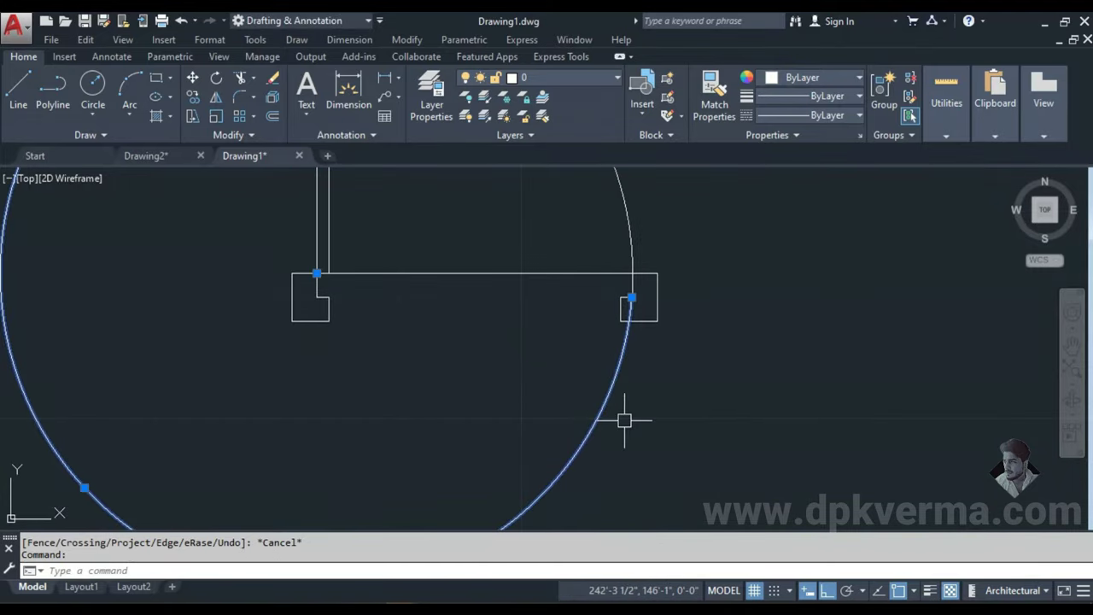
type("e")
key("Return")
- Trim away the straight line across the door opening
left_click(530, 227)
left_click(495, 325)
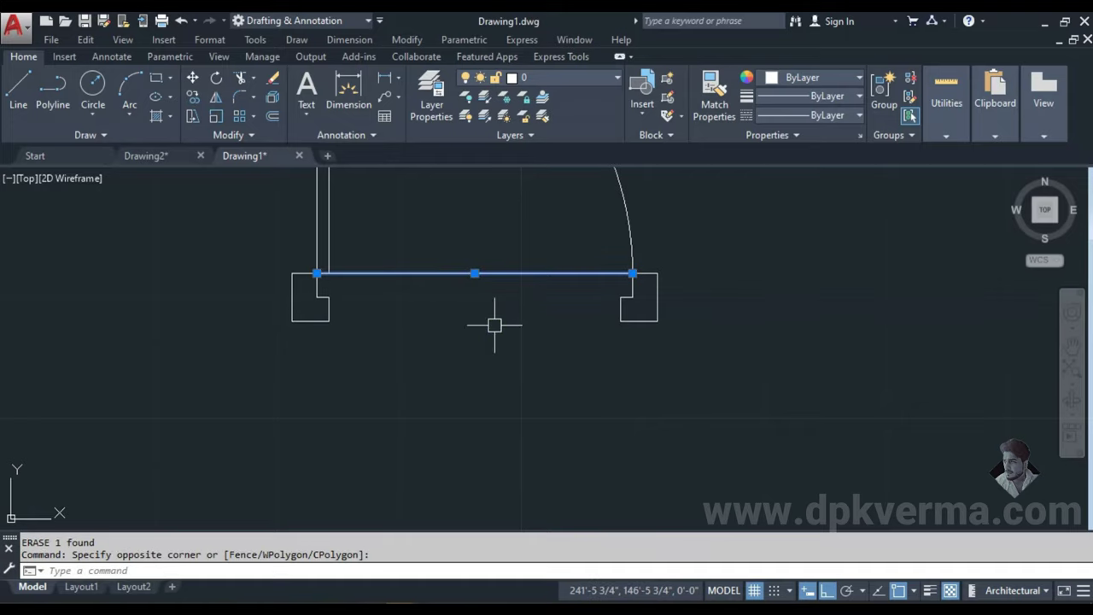
key("Escape")
key("Escape")
type("TR")
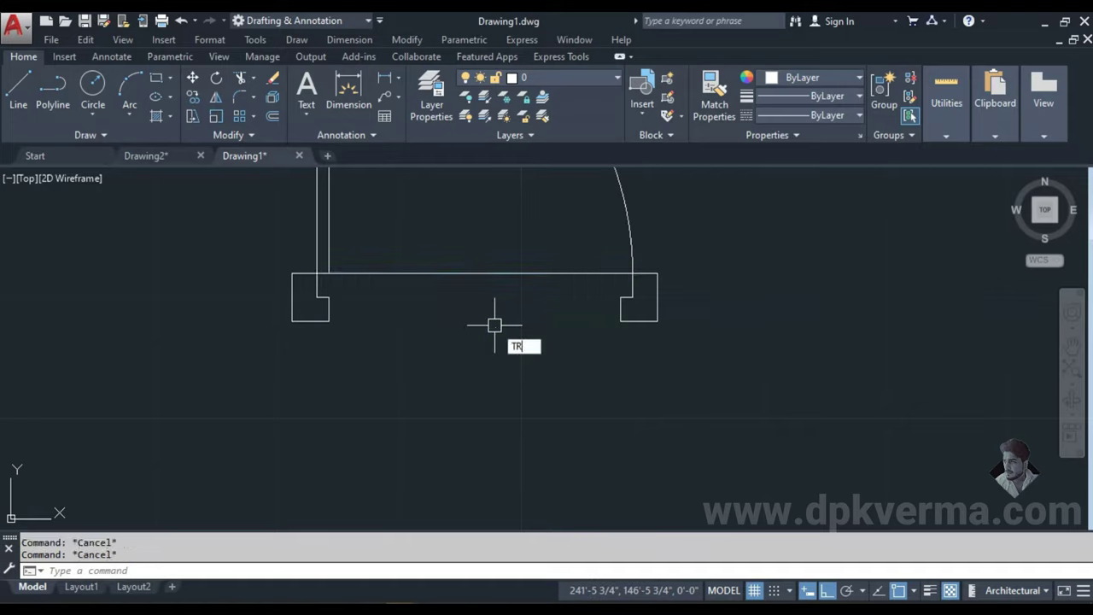
key("Return")
key("Return")
left_click(500, 225)
left_click(486, 310)
scroll(499, 431, "down", 3)
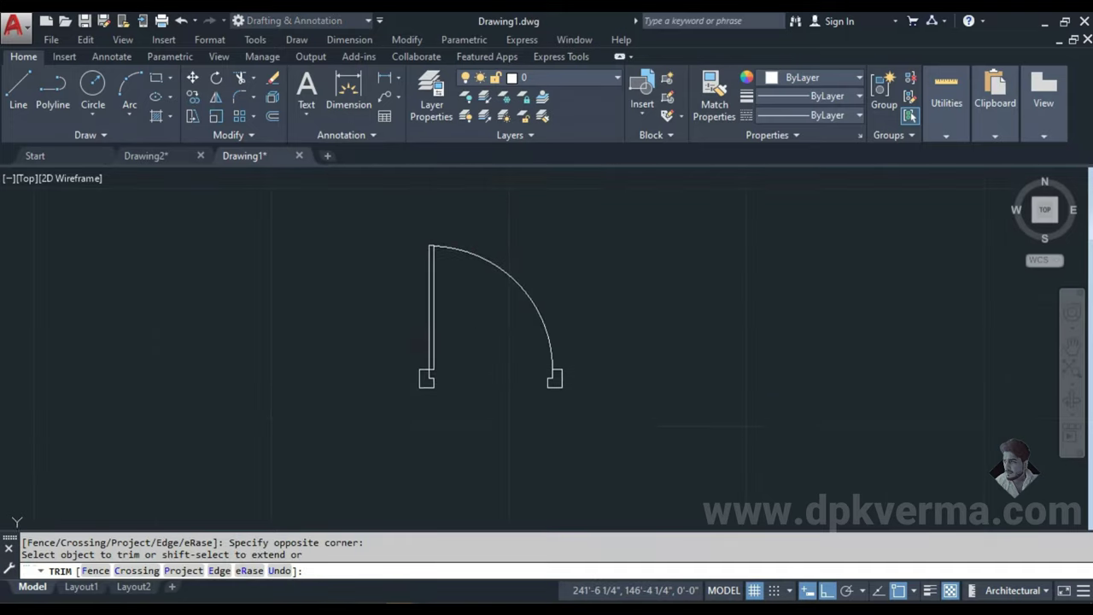
scroll(496, 342, "up", 2)
middle_click_drag(496, 341, 500, 359)
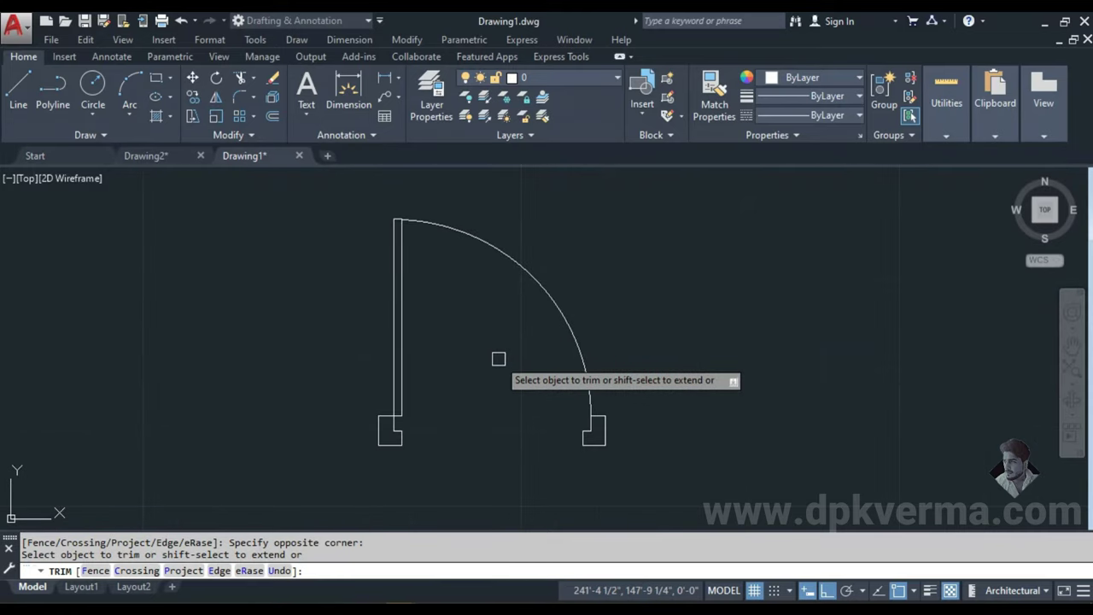
middle_click_drag(428, 436, 393, 384)
key("Escape")
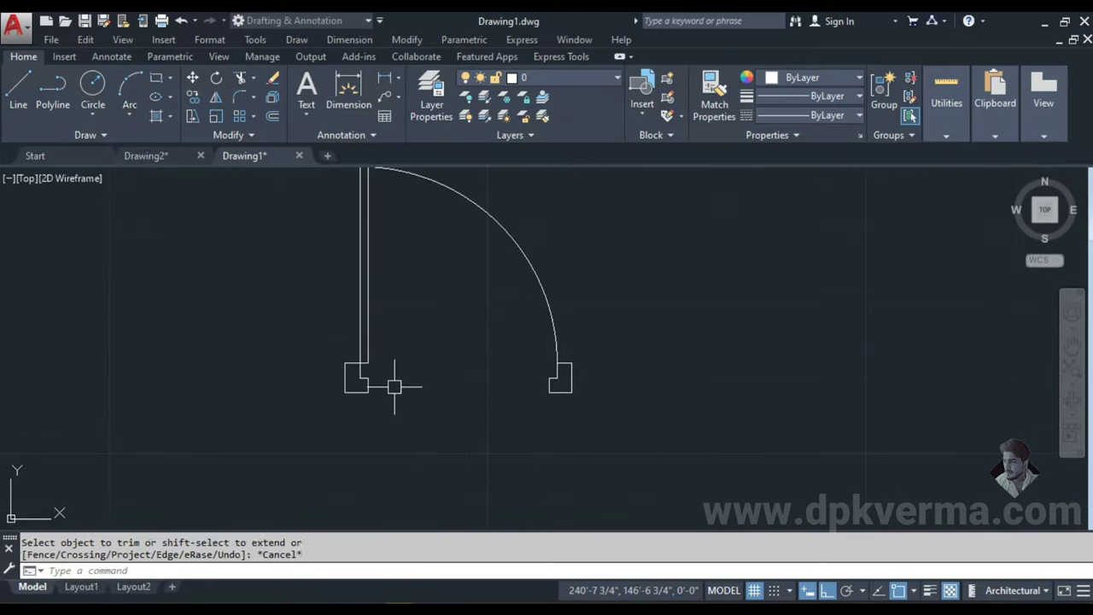
key("Escape")
type("D")
type("I")
key("Return")
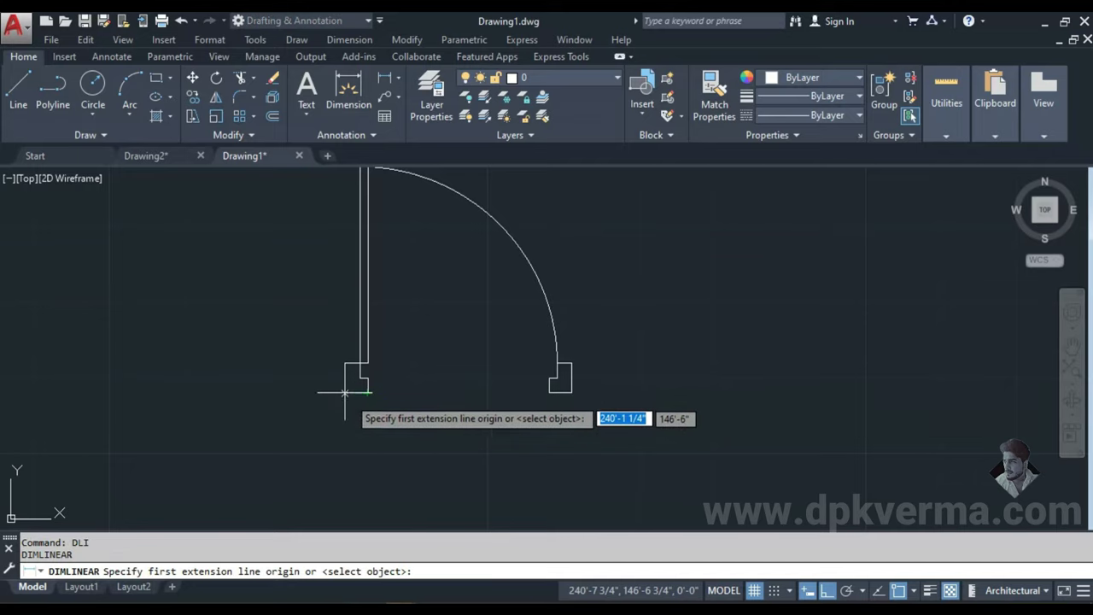
left_click(345, 393)
left_click(569, 389)
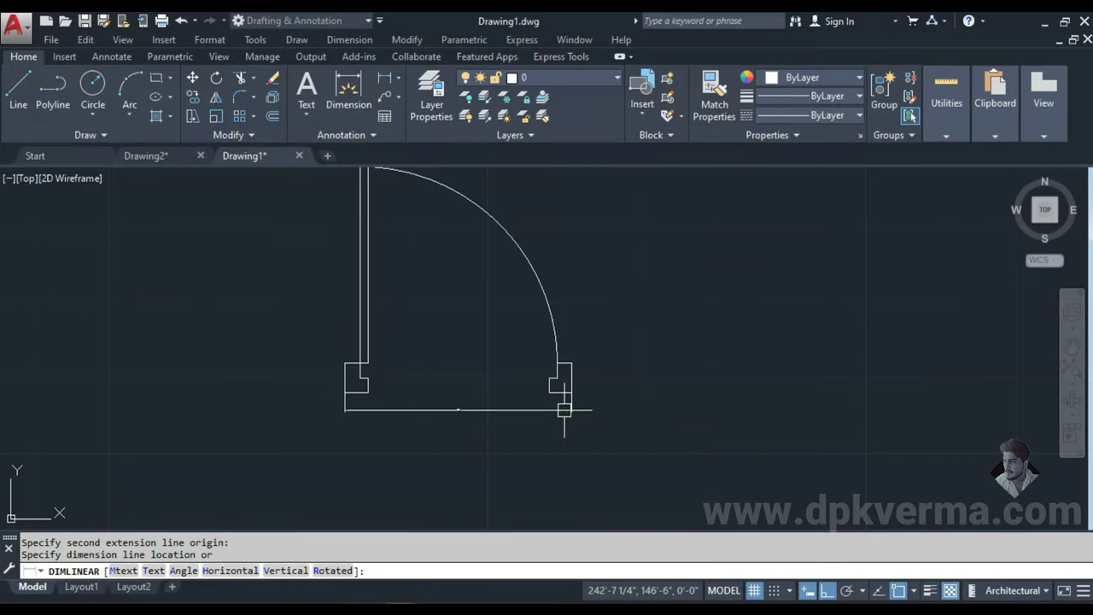
left_click(566, 412)
scroll(439, 405, "up", 3)
scroll(533, 442, "up", 2)
scroll(533, 443, "down", 3)
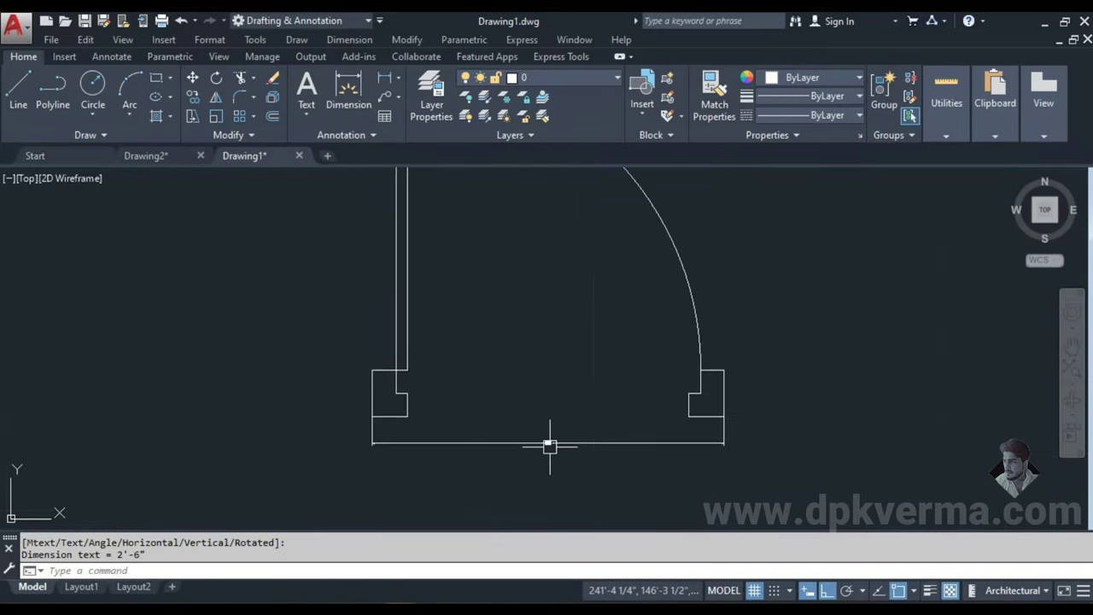
scroll(552, 444, "down", 2)
left_click(538, 373)
left_click(488, 459)
type("E")
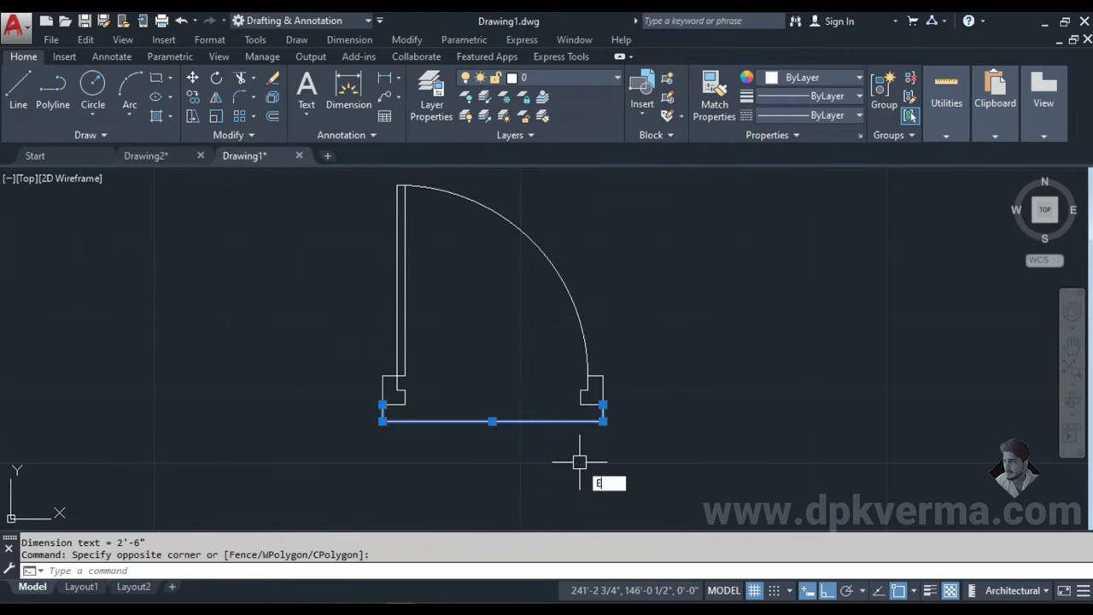
key("Return")
middle_click_drag(580, 378, 516, 414)
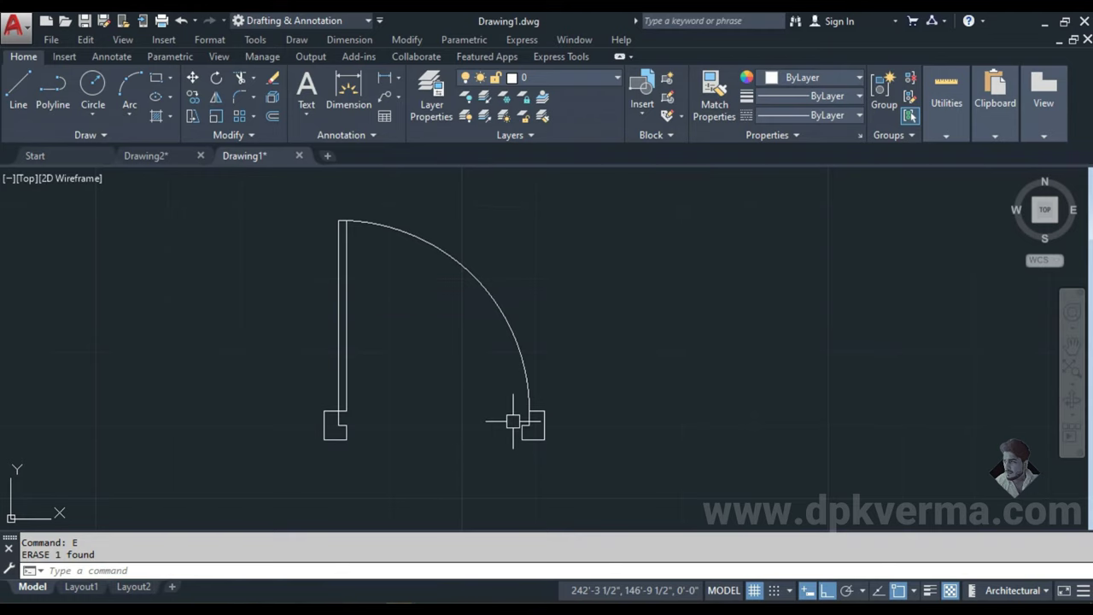
type("B")
key("Return")
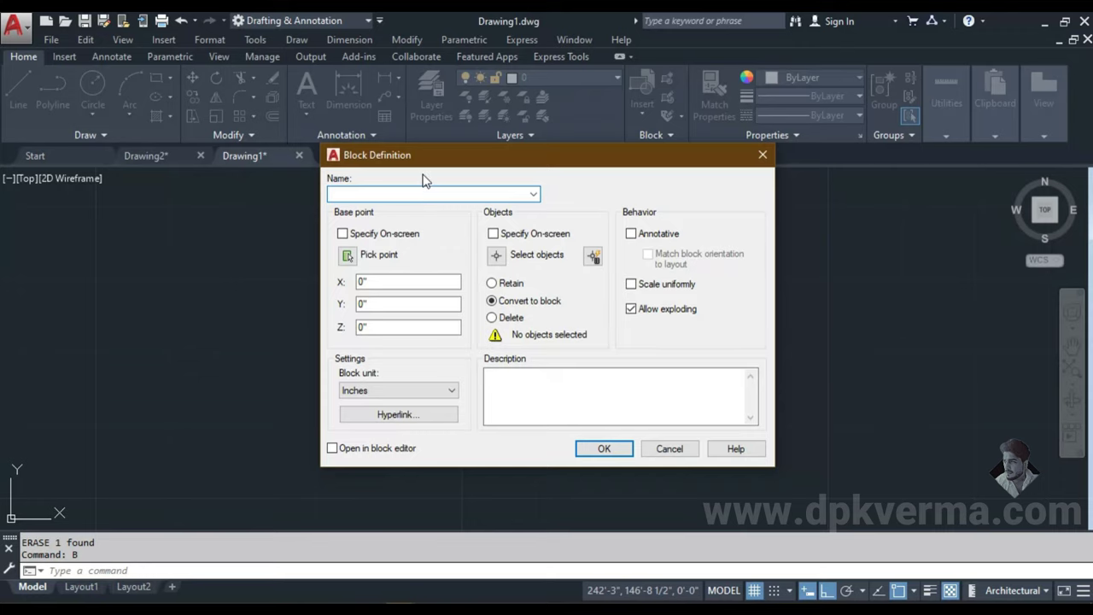
- Create block D from all 18 door objects, based at the left jamb's bottom corner
left_click_drag(419, 167, 492, 197)
type("D")
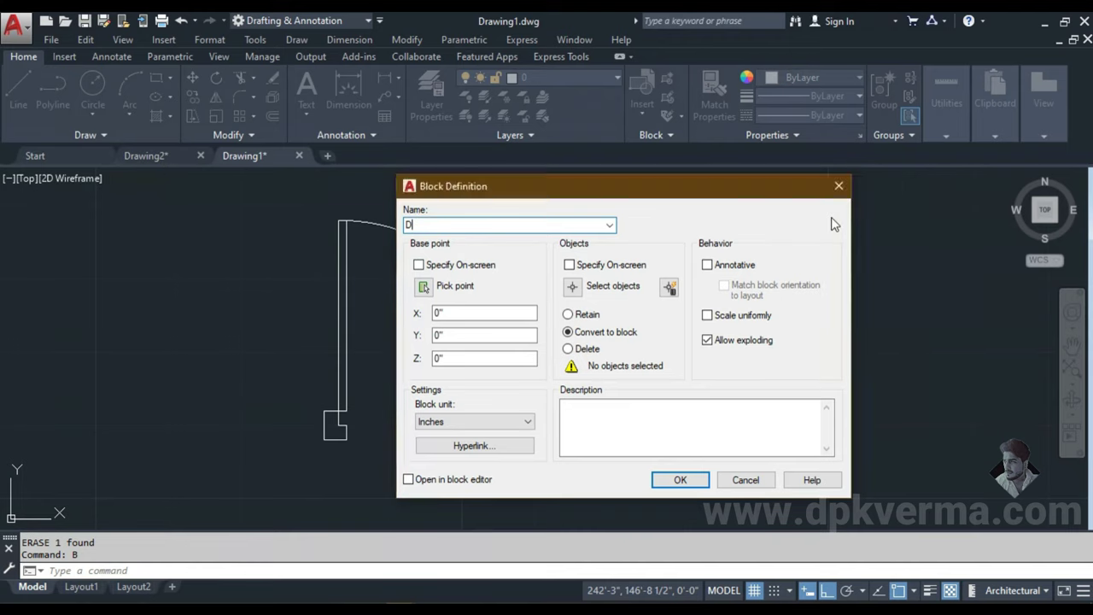
left_click(839, 186)
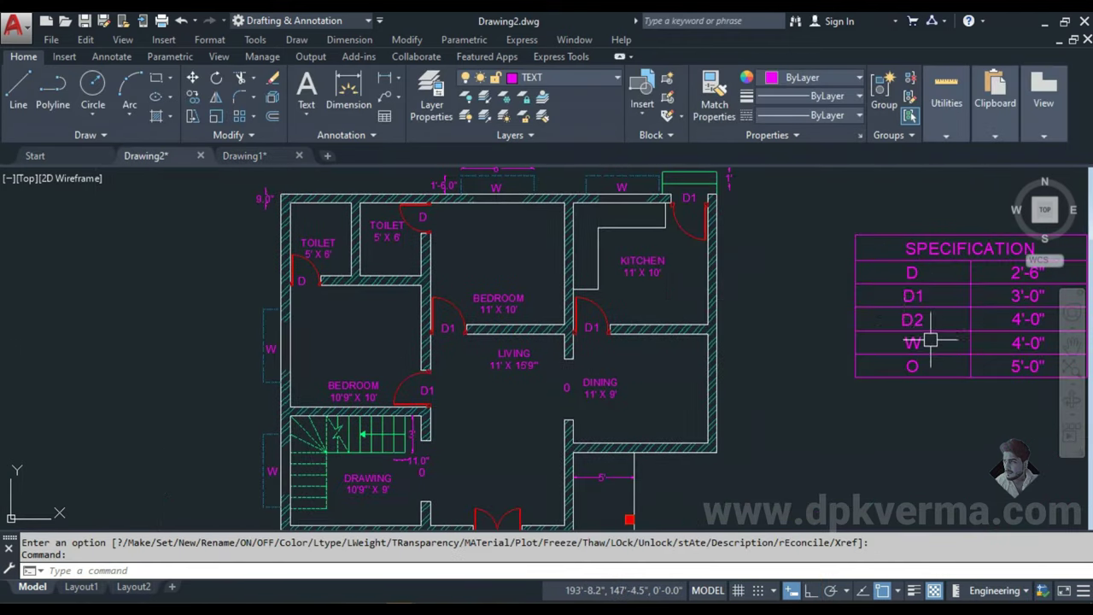
left_click(241, 155)
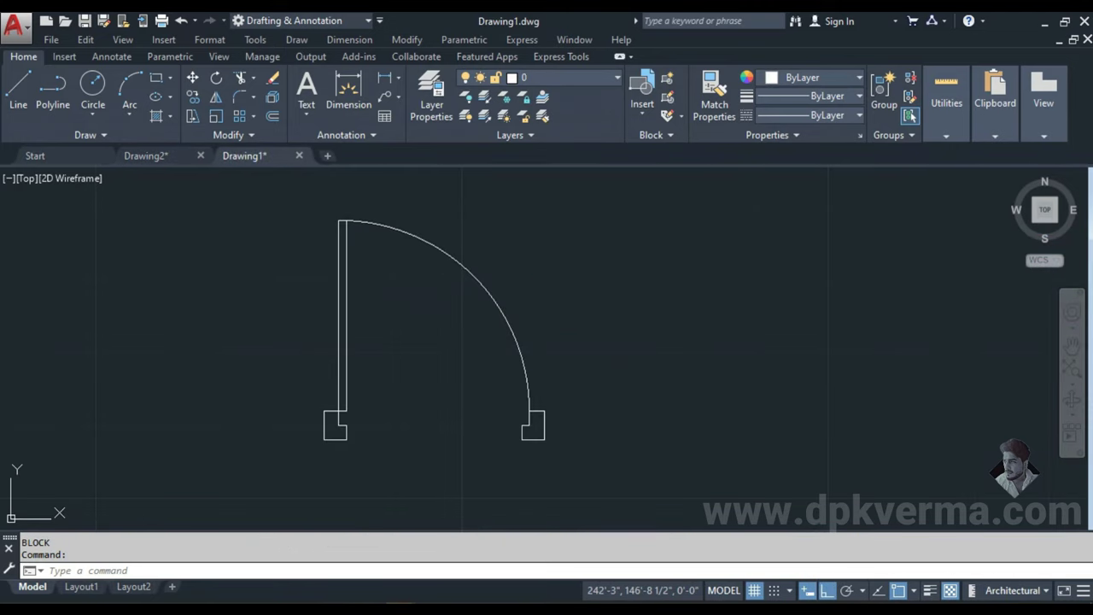
type("B")
key("Return")
type("D")
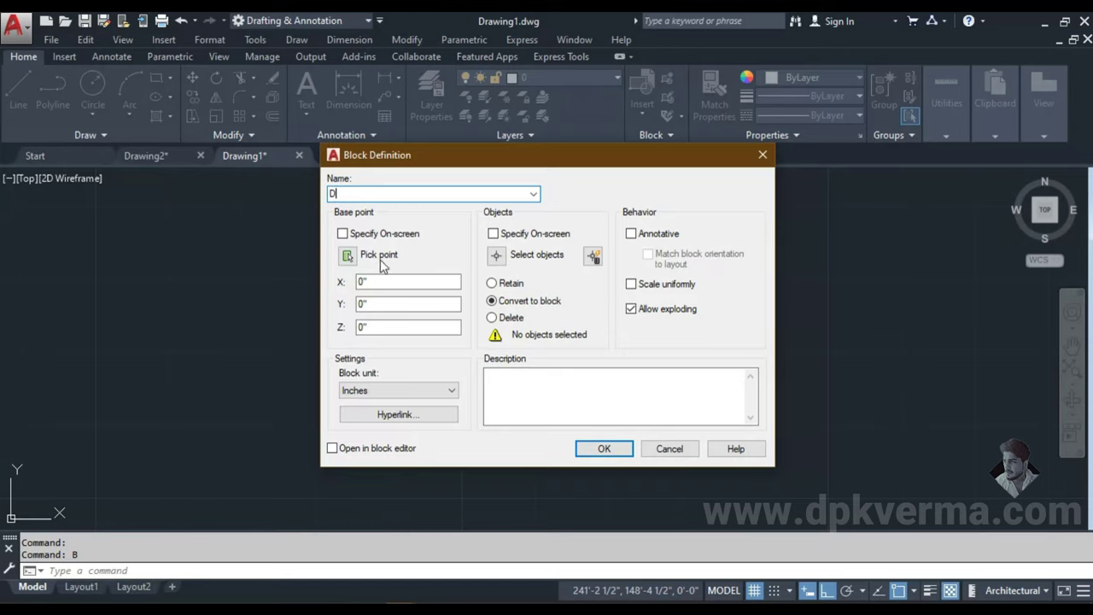
left_click(348, 255)
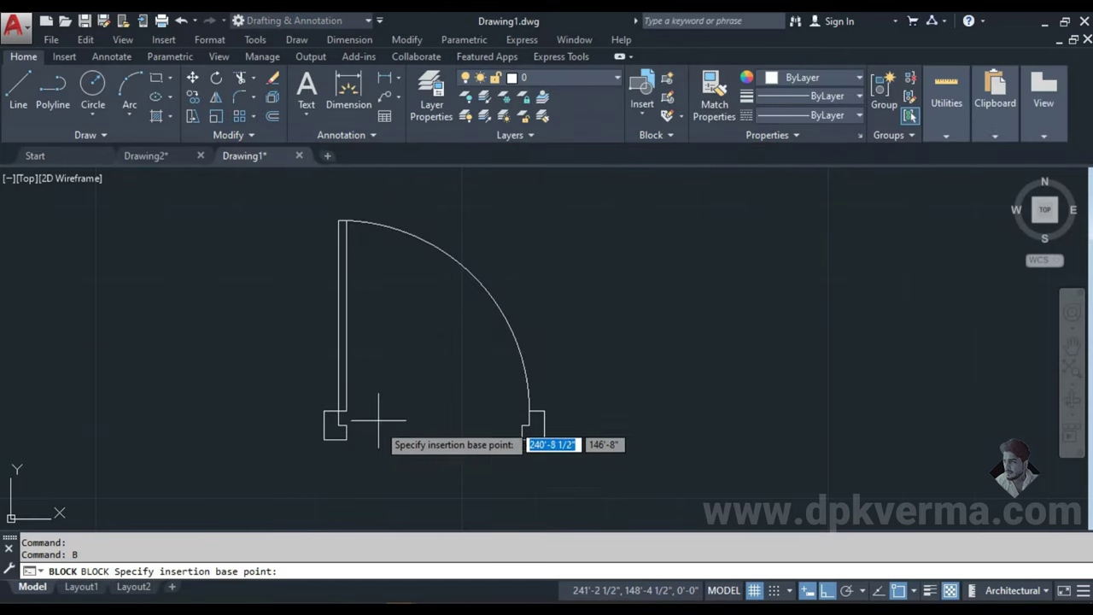
left_click(321, 441)
left_click(497, 256)
left_click(290, 193)
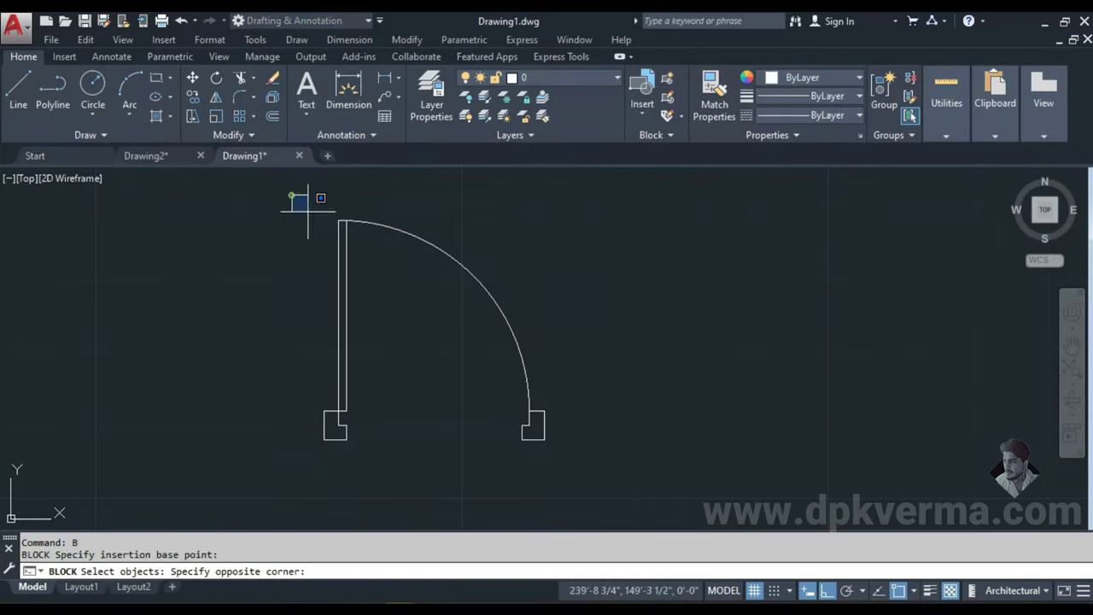
left_click(584, 462)
key("Return")
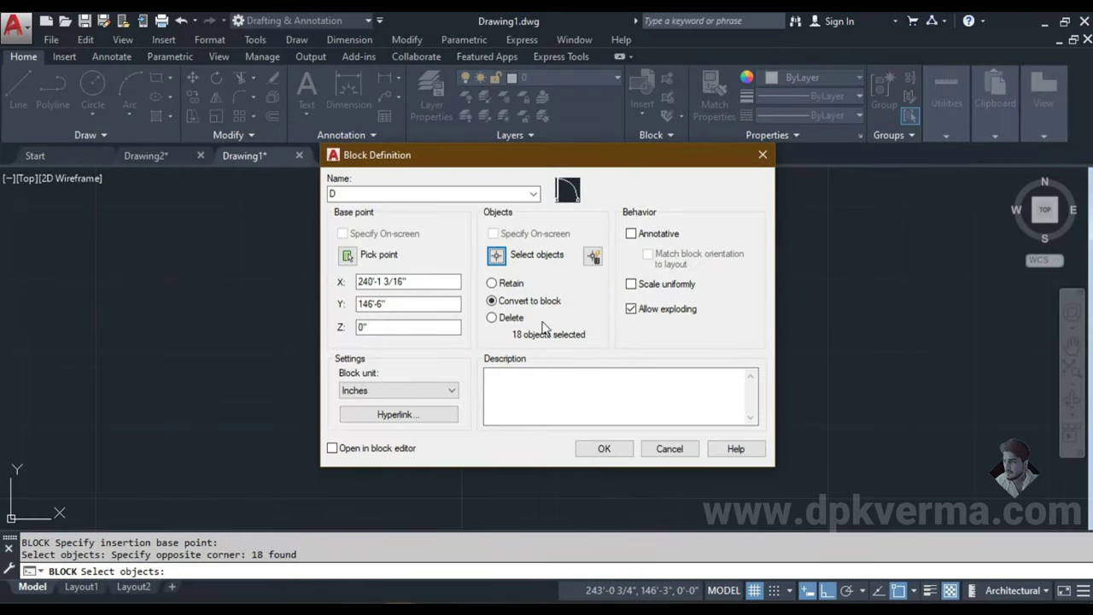
left_click(604, 450)
- Select the D door block and open the layer list
left_click(260, 200)
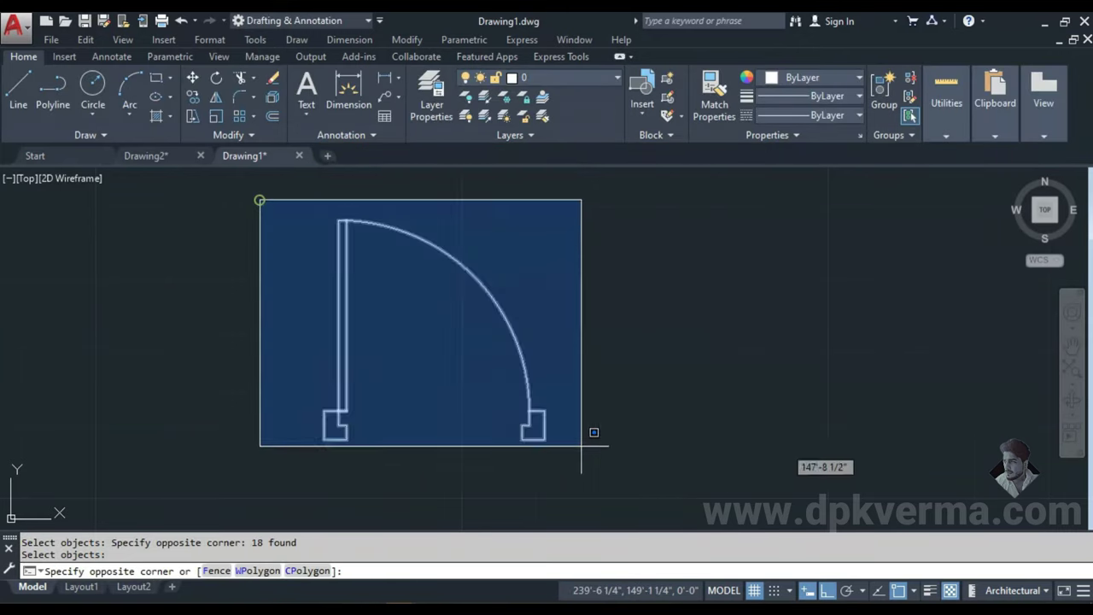
left_click(643, 494)
left_click(563, 75)
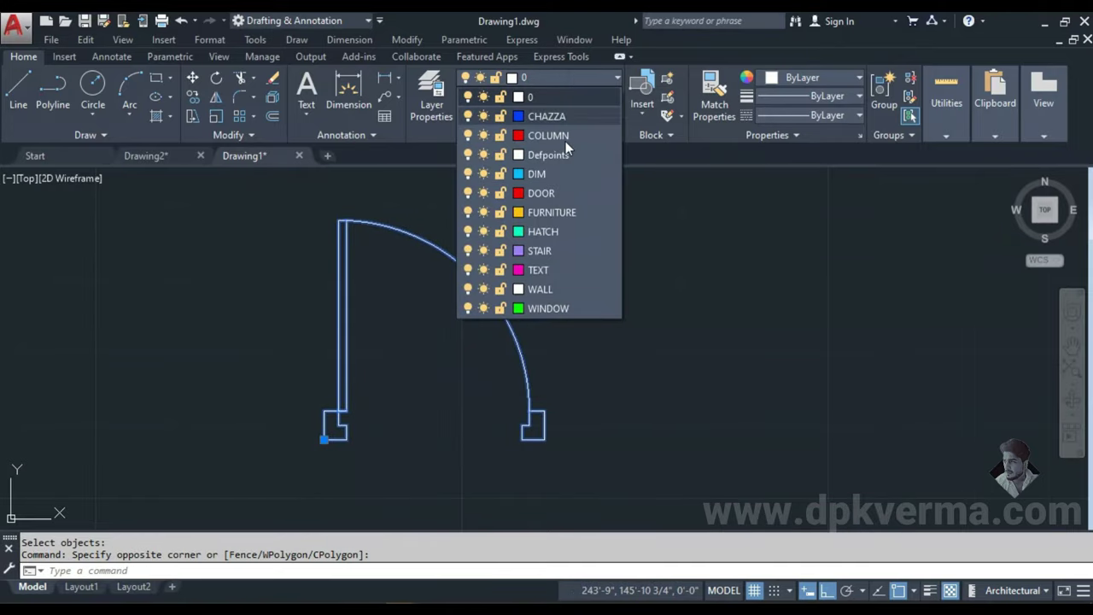
- Put the D door block on the DOOR layer and pan it toward the left
left_click(551, 198)
key("Escape")
scroll(591, 376, "down", 4)
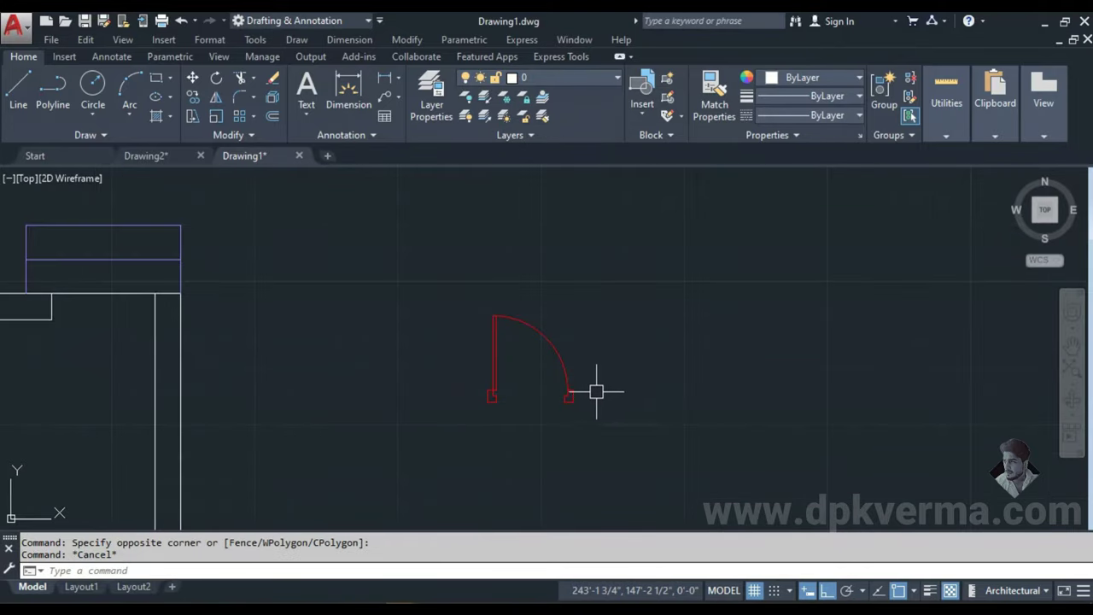
scroll(594, 388, "up", 2)
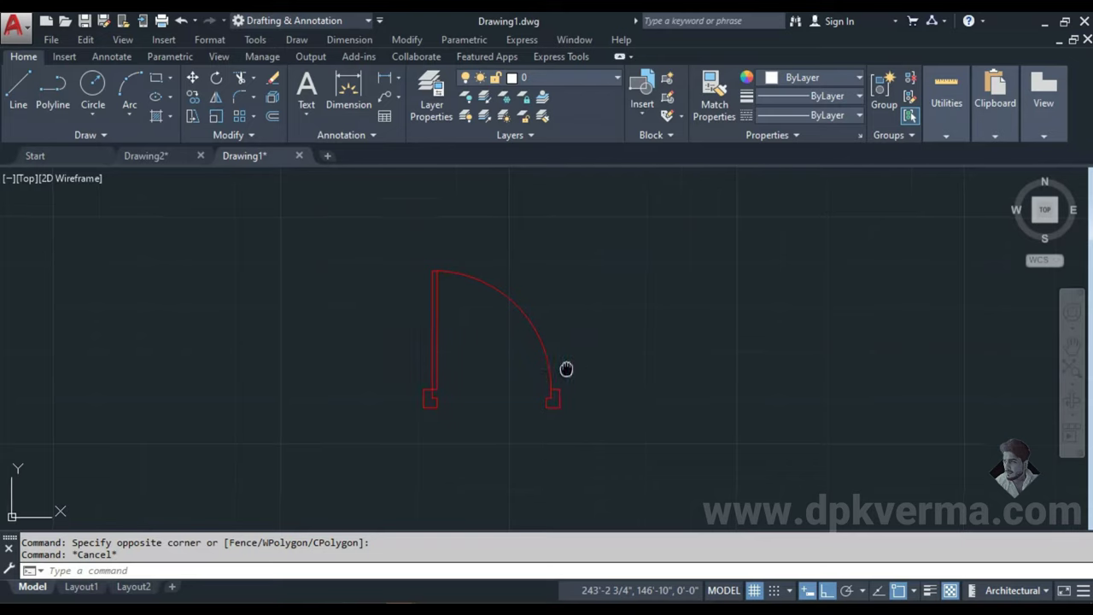
middle_click_drag(519, 352, 467, 332)
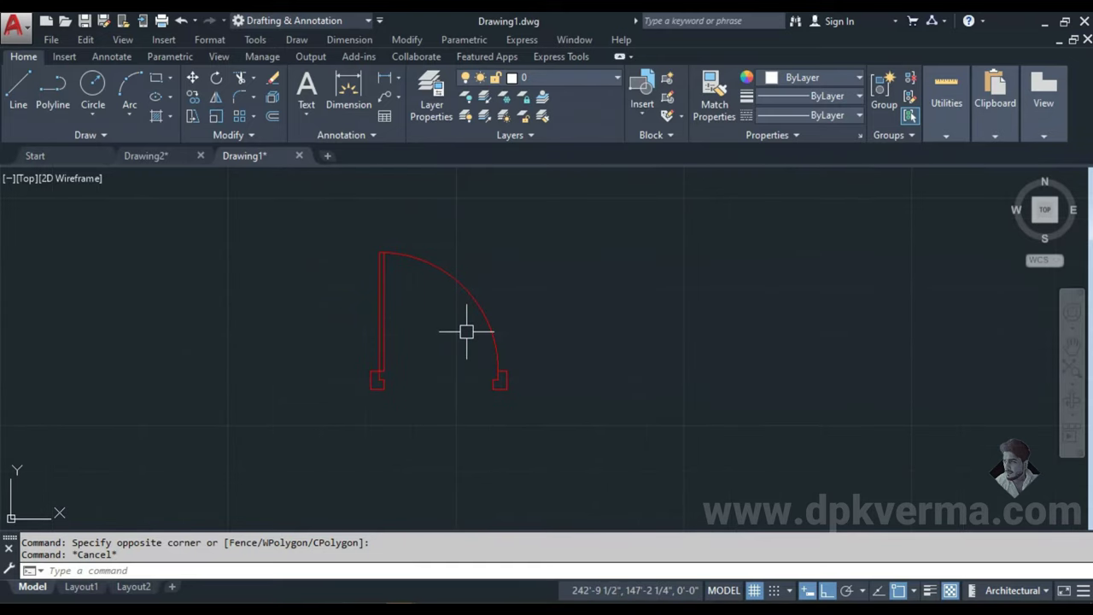
middle_click_drag(469, 322, 342, 332)
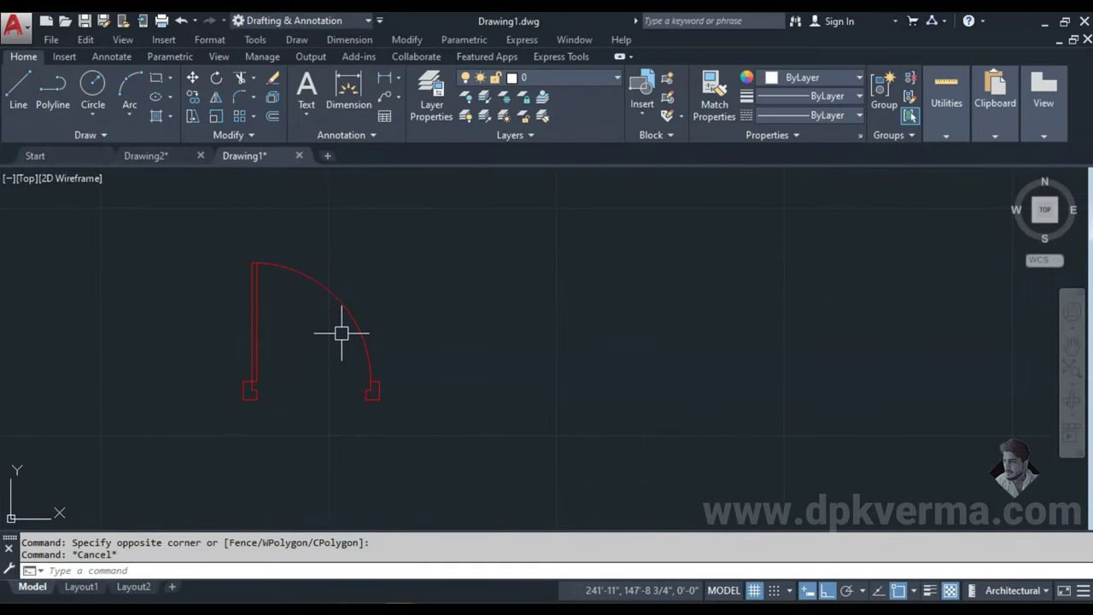
scroll(353, 352, "down", 2)
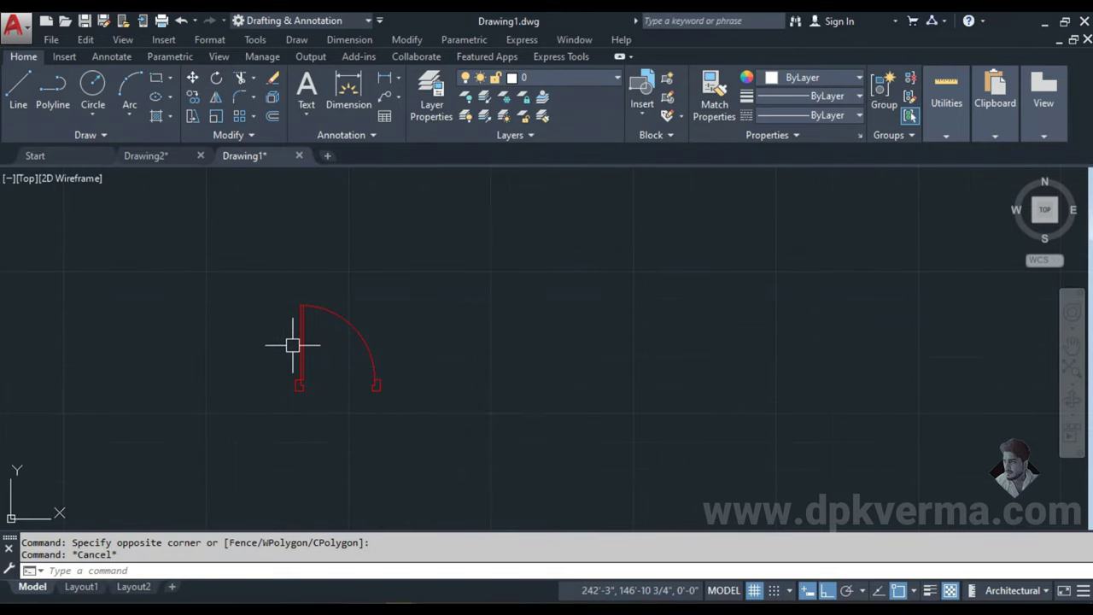
scroll(293, 345, "up", 2)
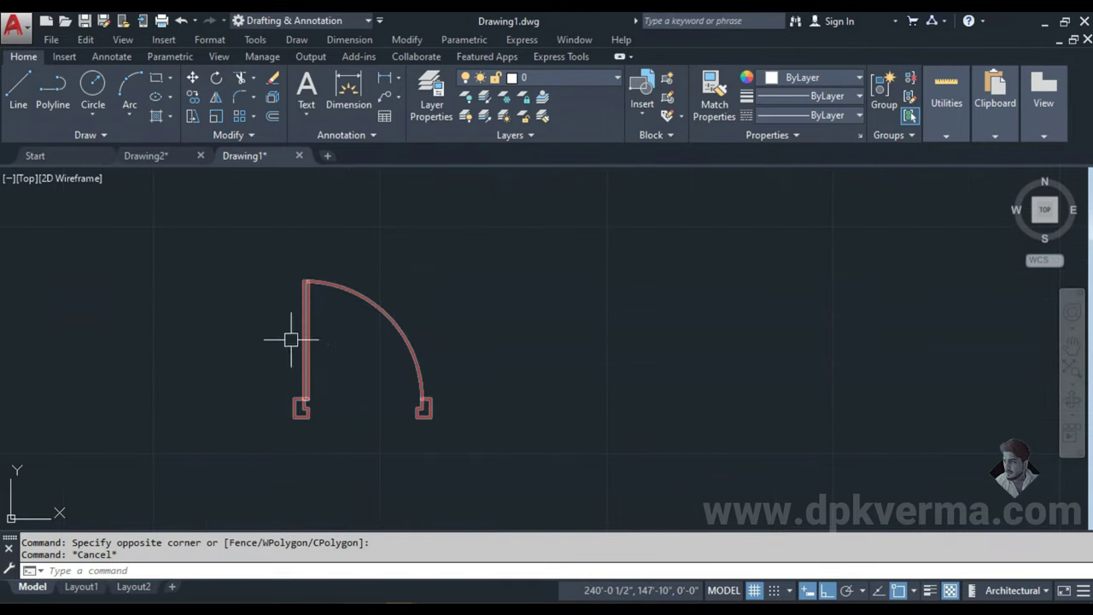
- Recentre the view on the door, cancel a stray LINE, and start COPY
left_click(298, 342)
scroll(298, 341, "up", 2)
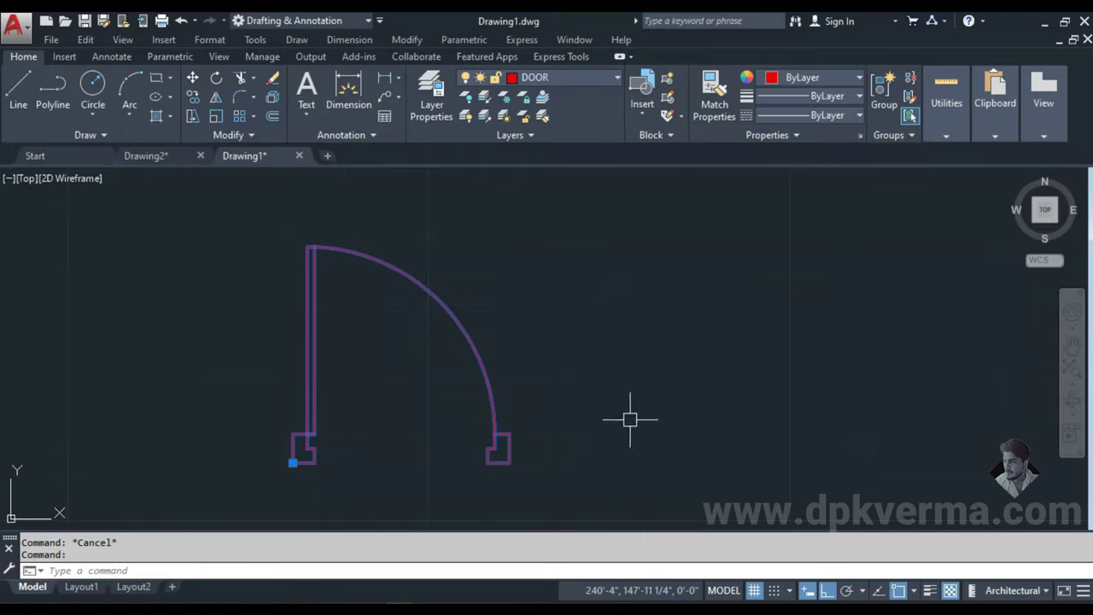
middle_click_drag(354, 468, 258, 448)
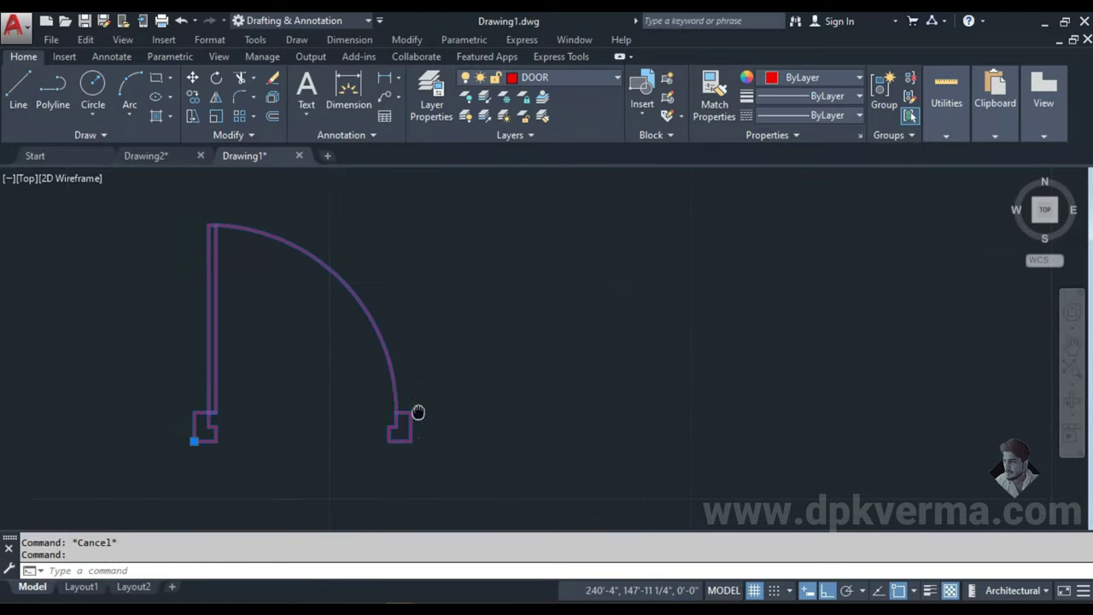
middle_click_drag(419, 410, 529, 418)
key("Escape")
middle_click_drag(411, 431, 488, 413)
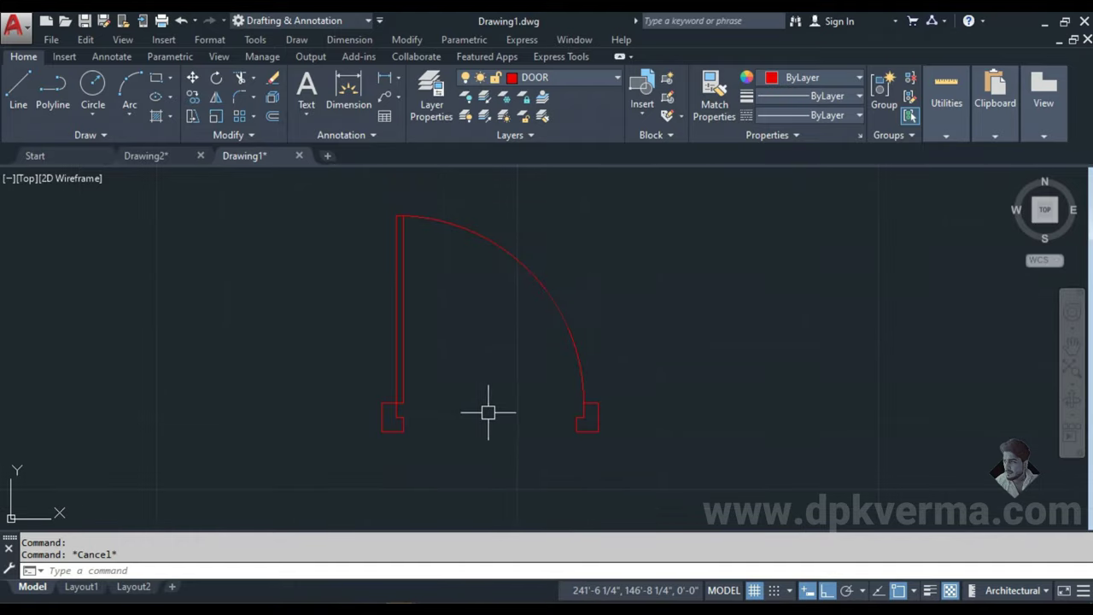
type("l")
key("Return")
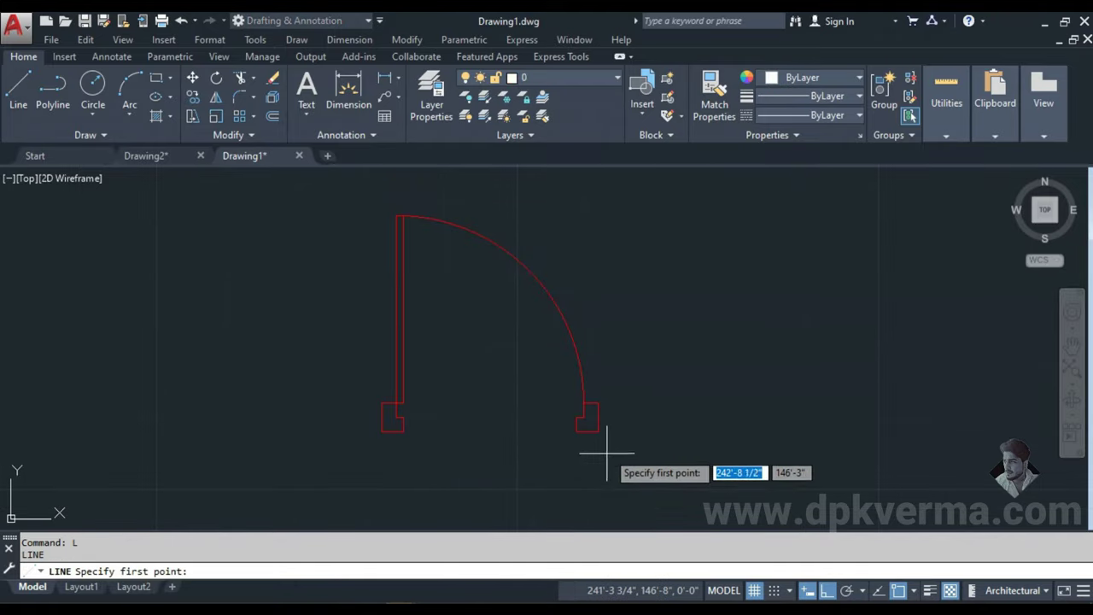
key("Escape")
key("Escape")
scroll(524, 454, "down", 2)
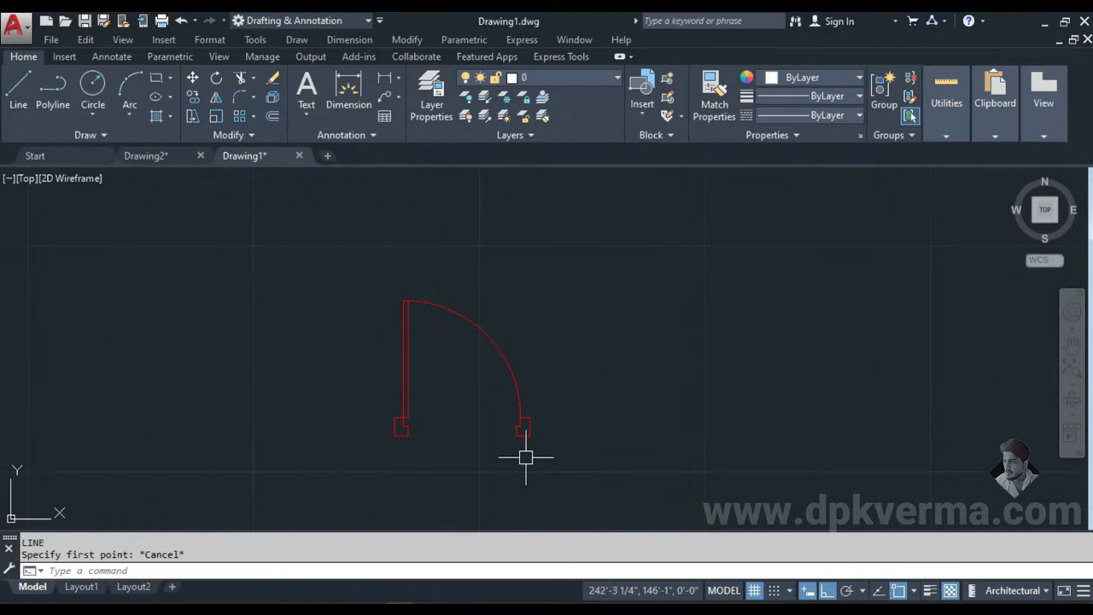
type("cco")
key("Return")
- Copy the door and place the copy to the right of the original
left_click(510, 375)
key("Return")
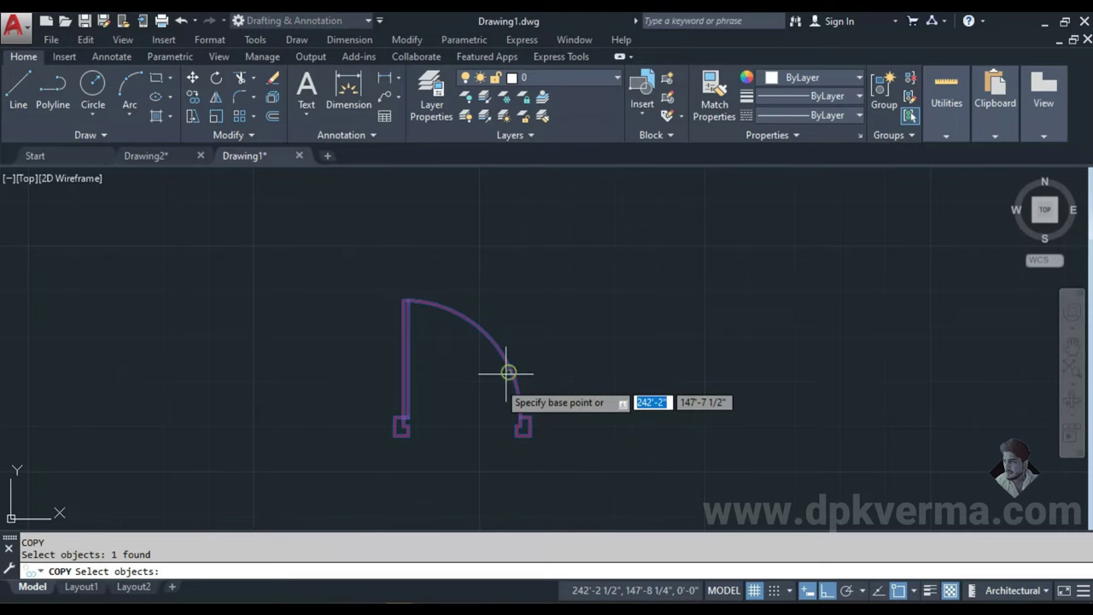
left_click(464, 390)
mouse_move(774, 389)
middle_mouse_down()
mouse_move(518, 376)
mouse_move(542, 390)
middle_mouse_up()
left_click(555, 373)
key("Escape")
key("Escape")
key("Escape")
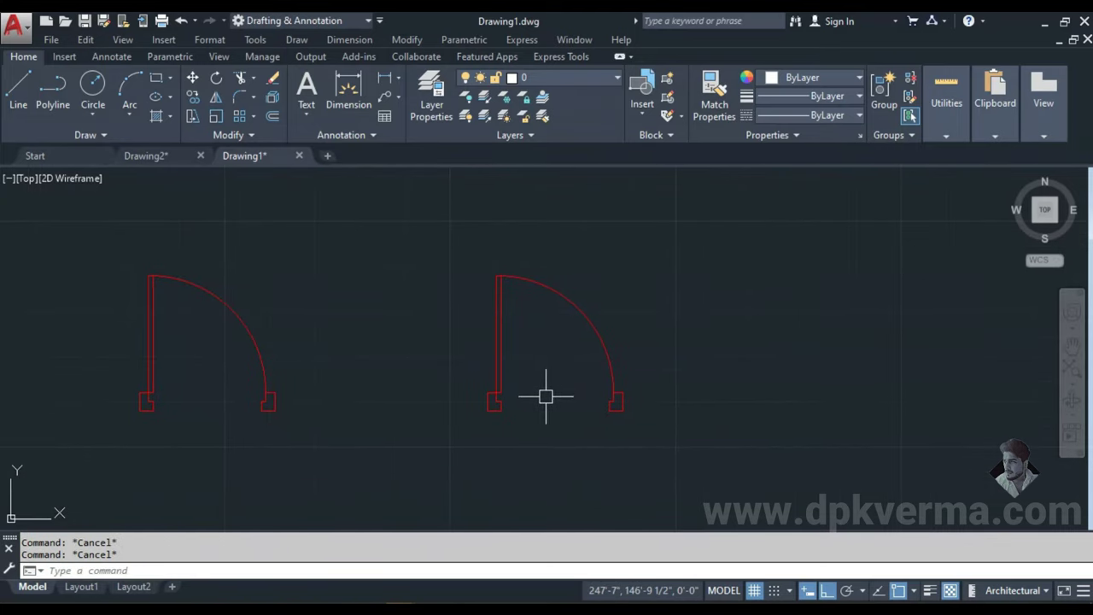
- Draw a 3' guide line starting at the copy's bottom-right corner
type("l")
key("Return")
left_click(623, 410)
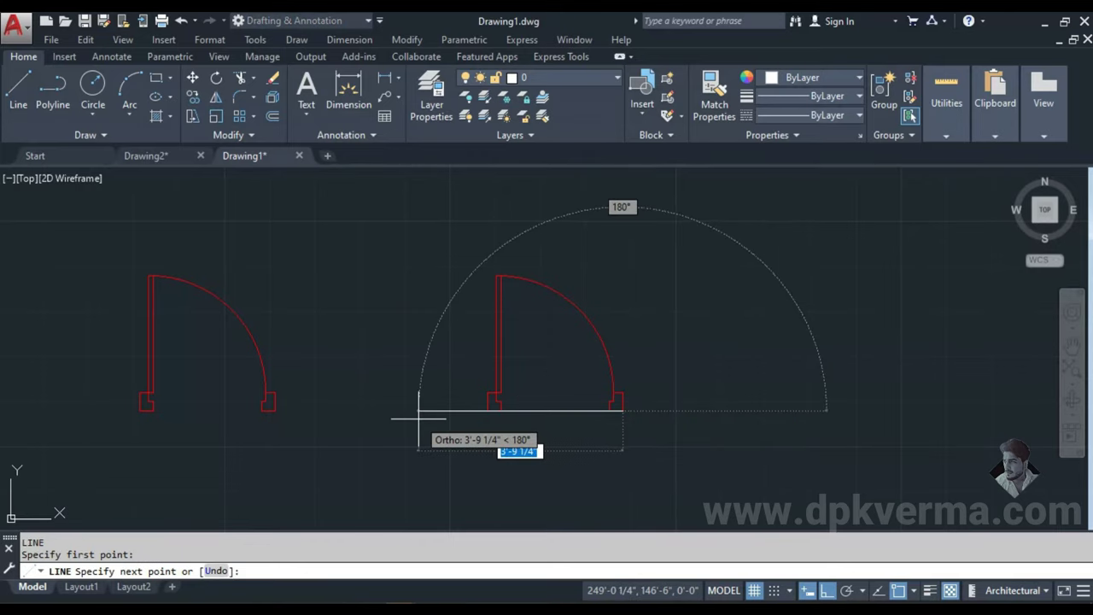
type("3'")
key("Return")
key("Escape")
- Scale the copied door by reference so its width matches the 3' guide line
scroll(494, 364, "up", 2)
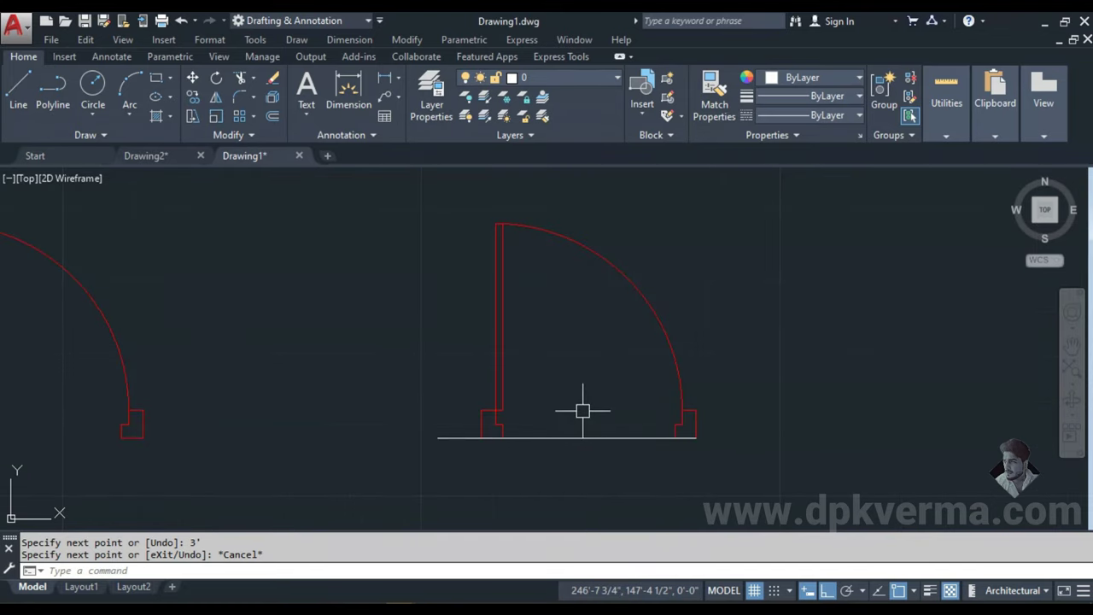
key("Escape")
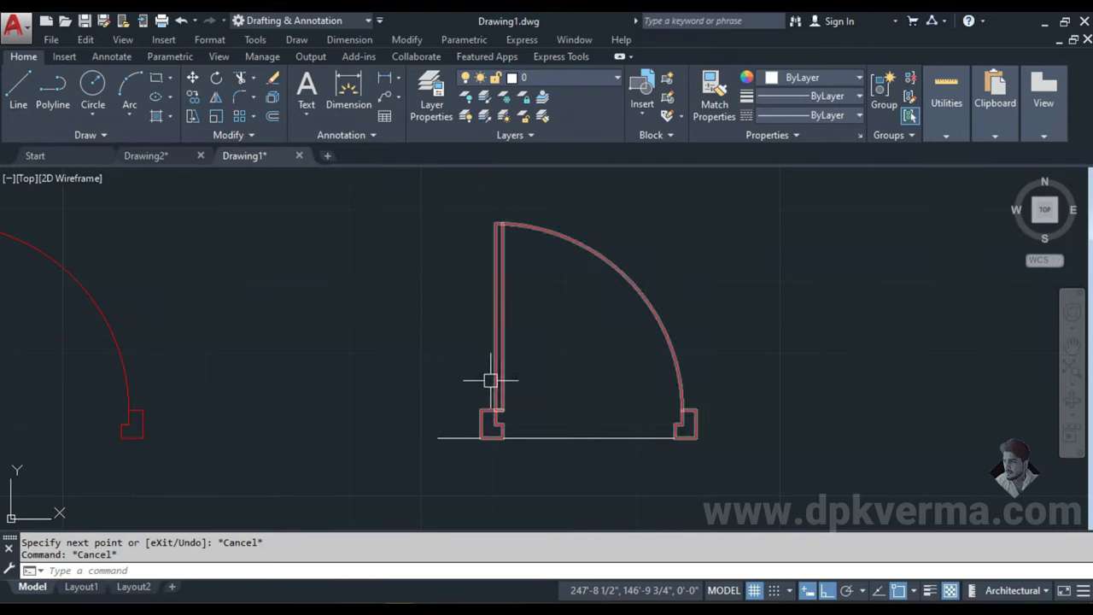
type("SC")
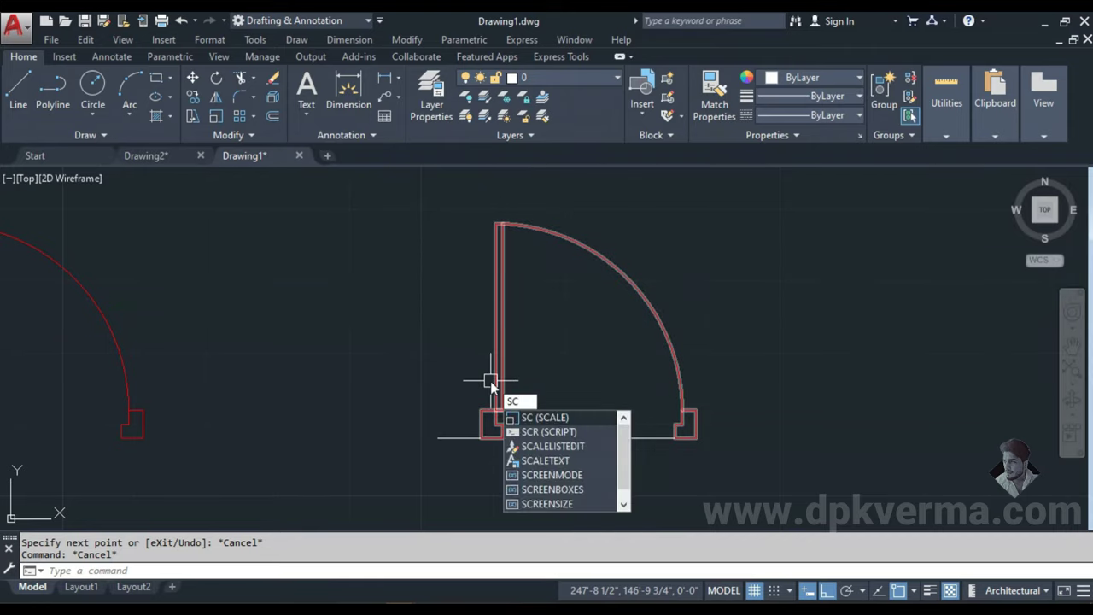
key("Return")
left_click(651, 306)
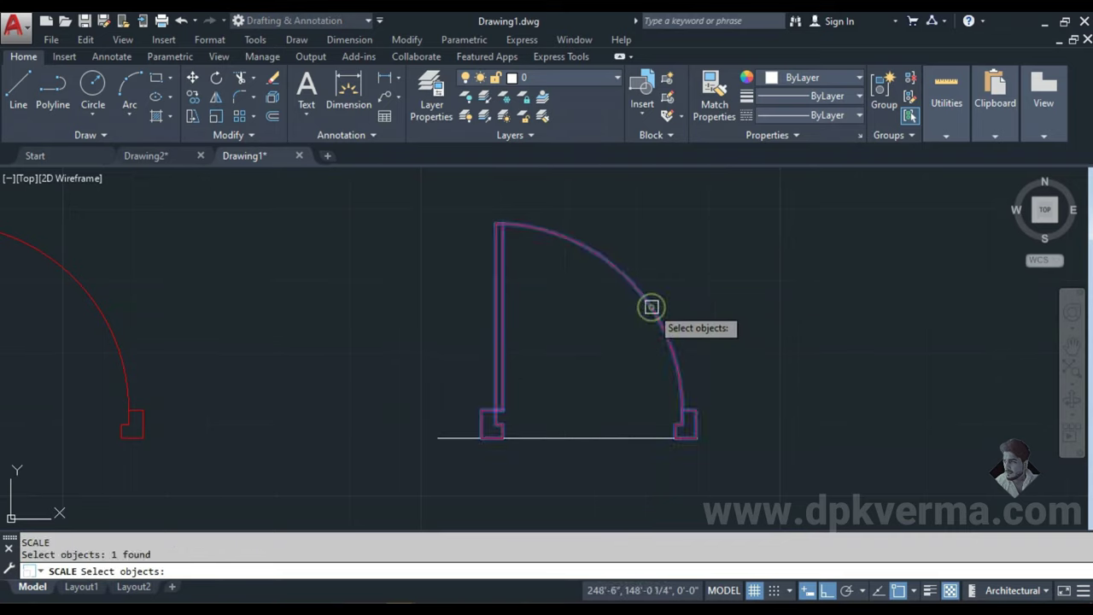
key("Return")
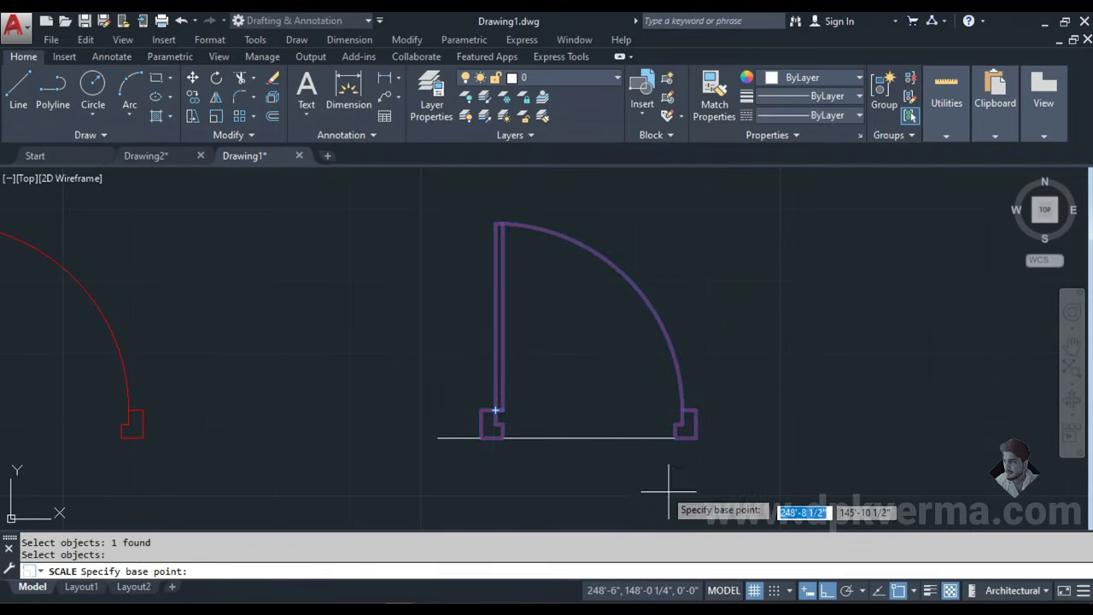
scroll(716, 515, "up", 2)
middle_click_drag(716, 515, 721, 519)
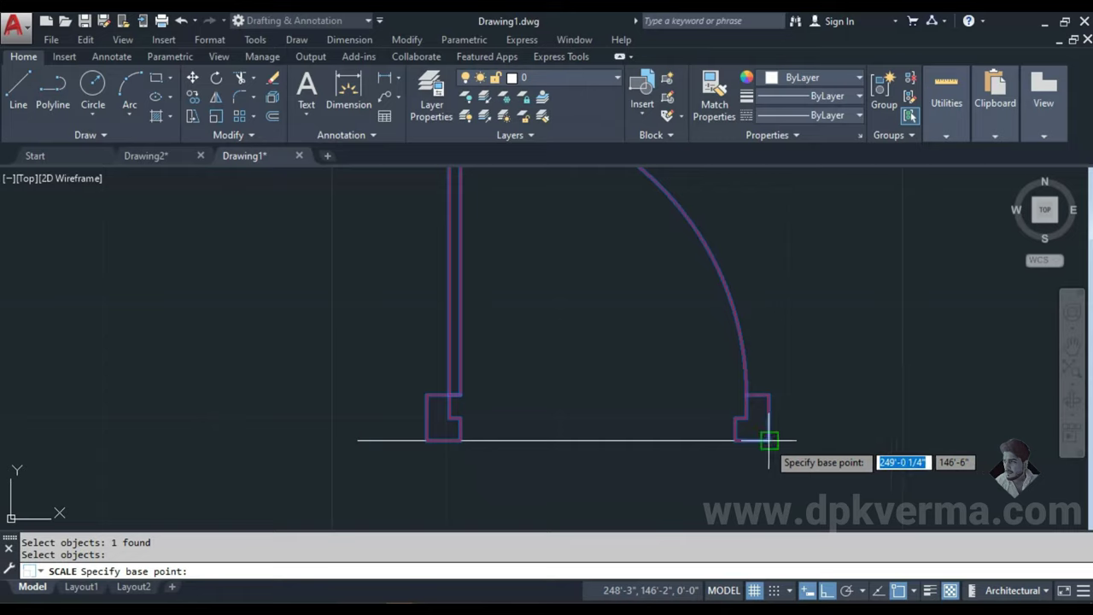
left_click(768, 441)
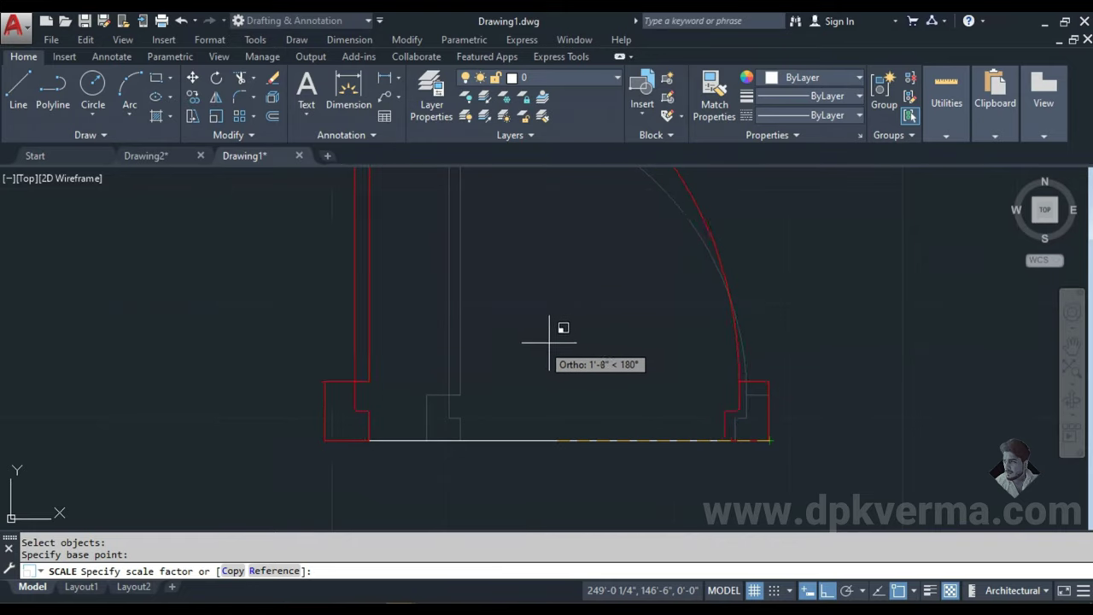
left_click(275, 571)
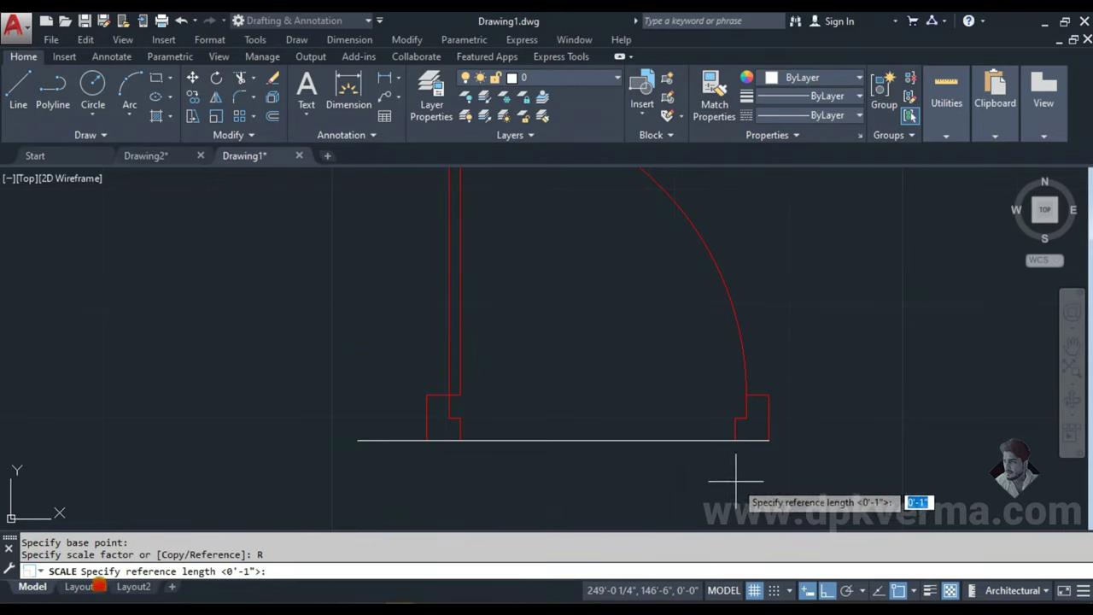
left_click(768, 442)
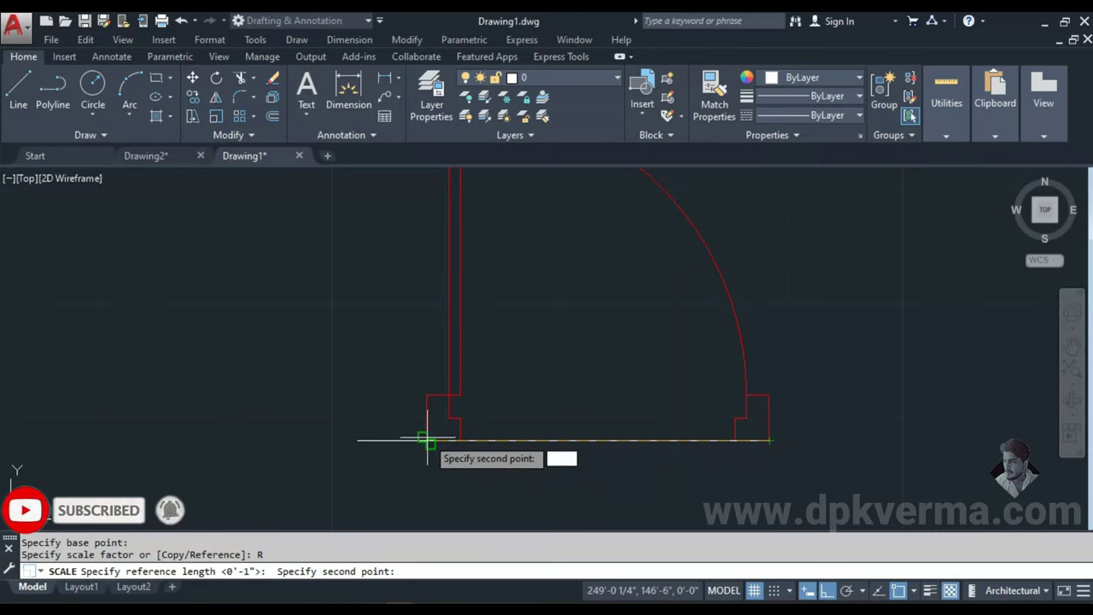
left_click(426, 442)
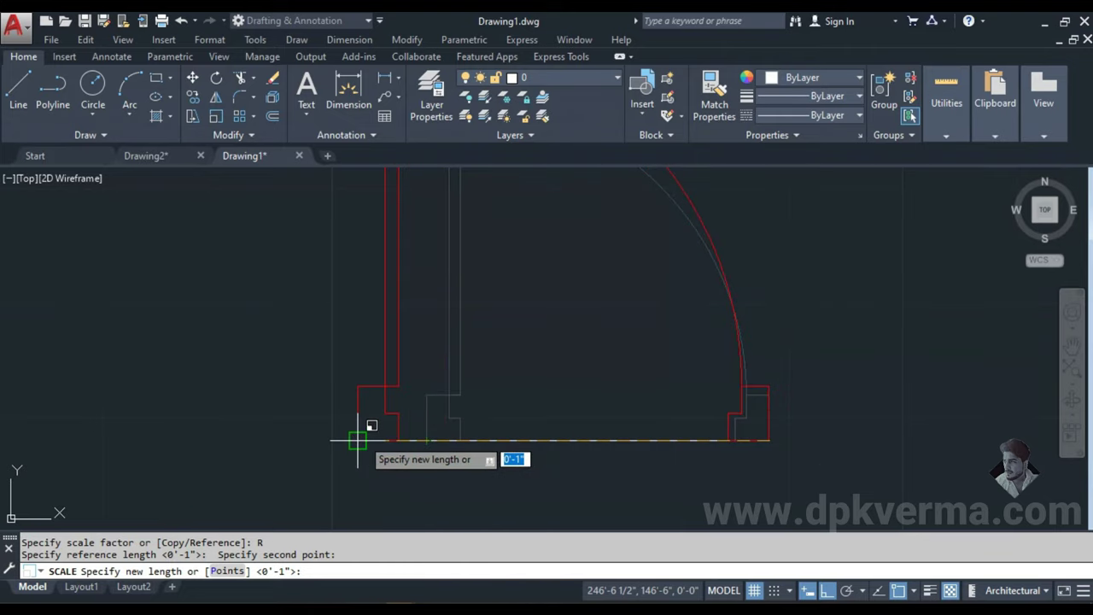
left_click(358, 441)
left_click(519, 441)
- Erase the guide line and add a 3' linear dimension below the copied door
type("E")
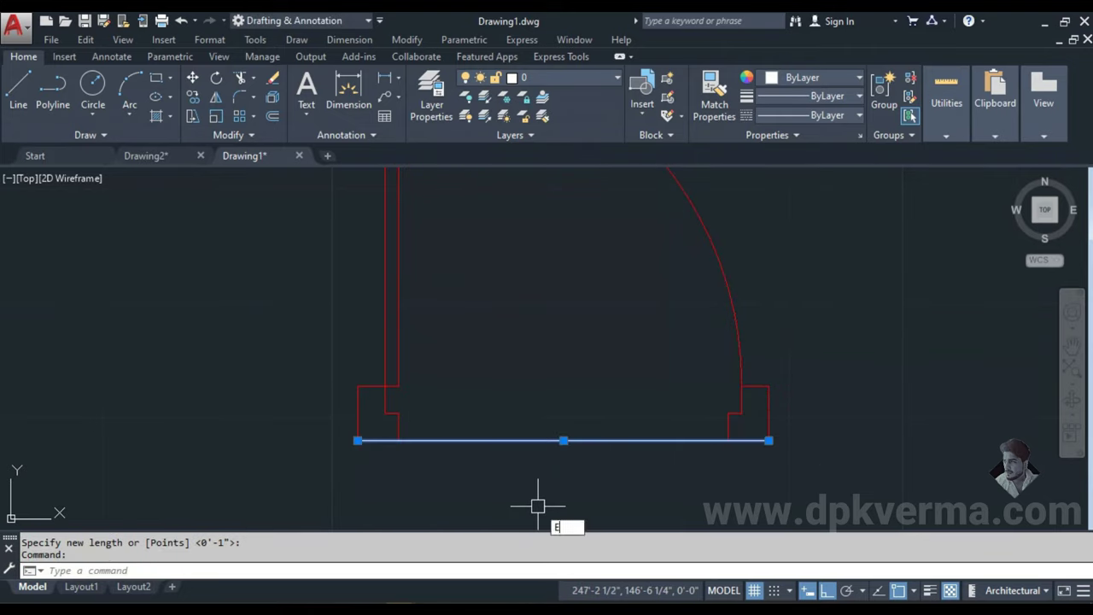
key("Return")
type("DLI")
key("Return")
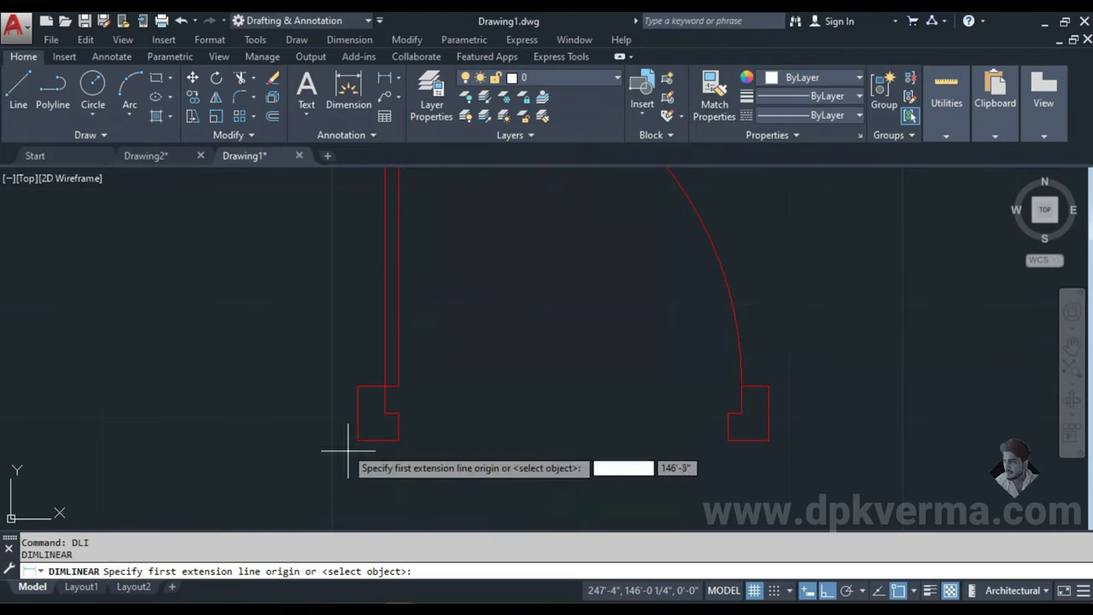
left_click(358, 440)
left_click(770, 441)
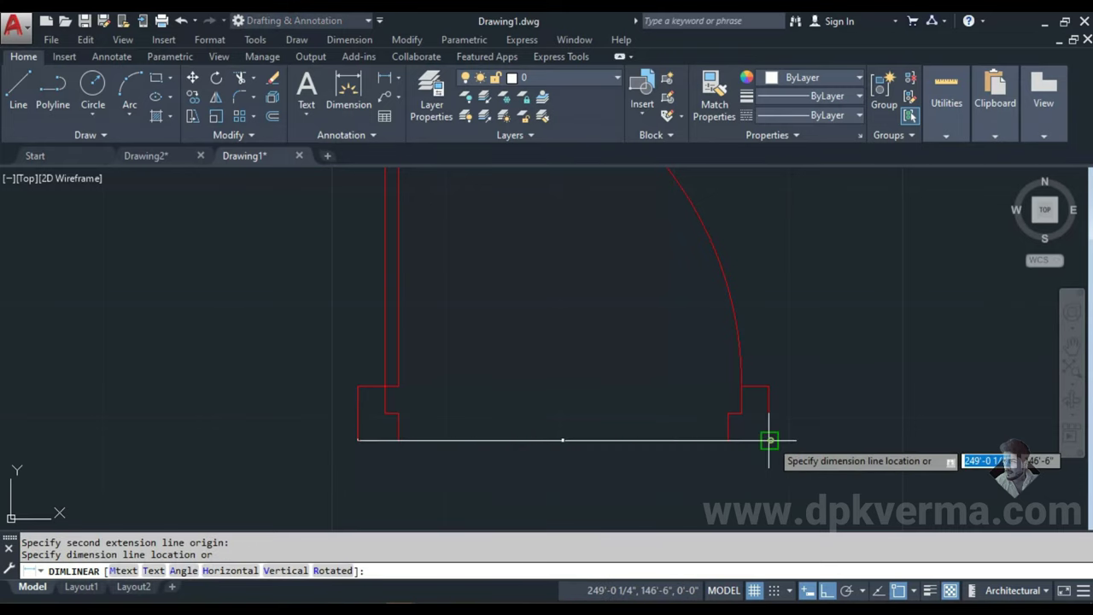
left_click(752, 455)
key("Escape")
- Set the Standard dimension style's text height to 6
type("d")
key("Return")
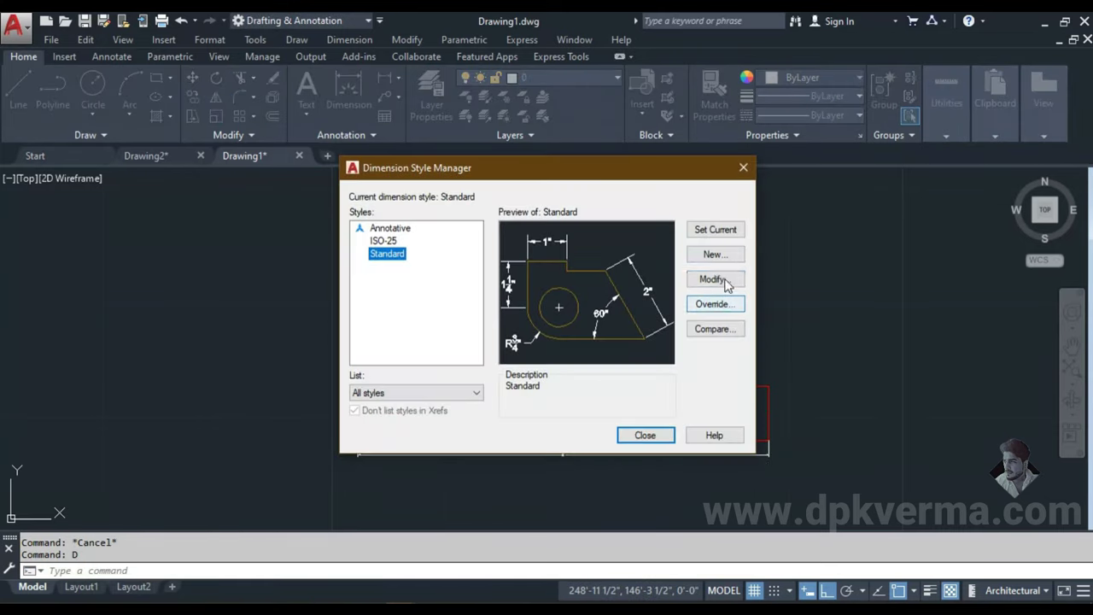
left_click(710, 254)
left_click(684, 228)
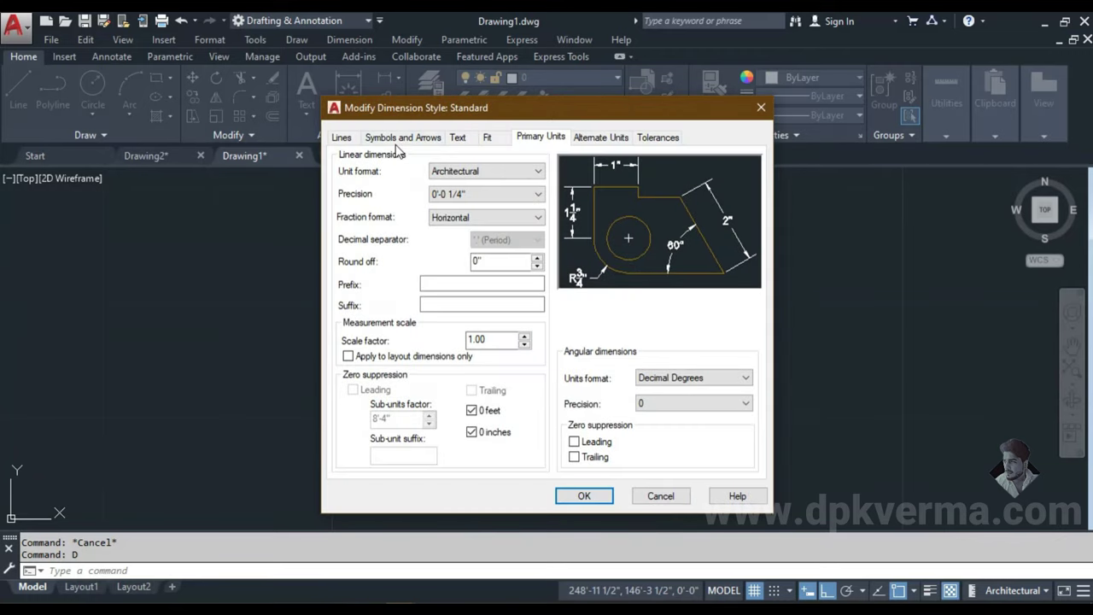
left_click(394, 141)
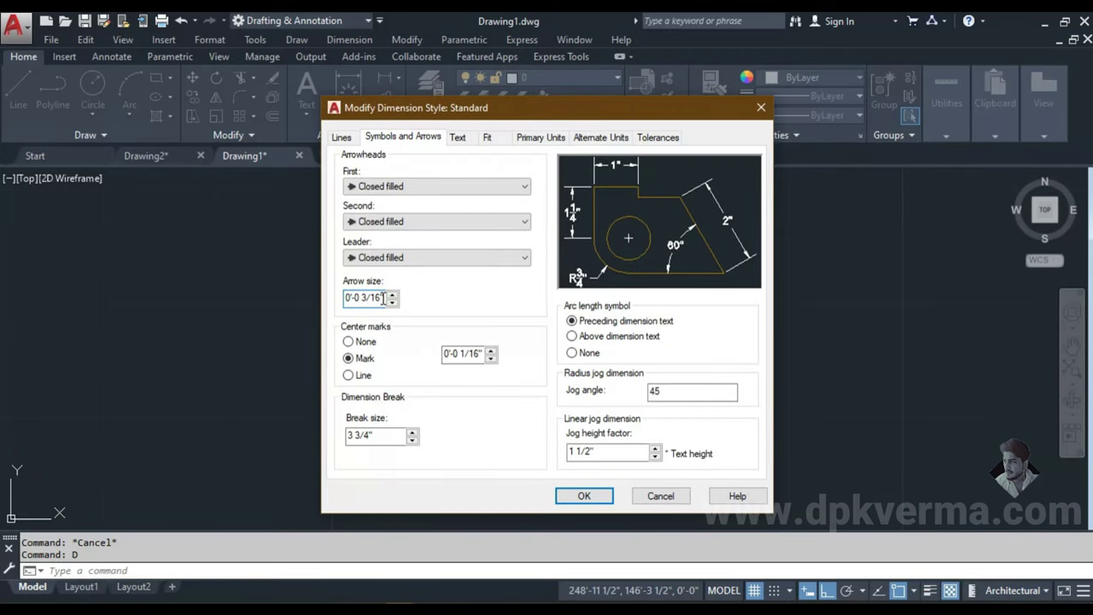
key("ctrl+a")
left_click(458, 137)
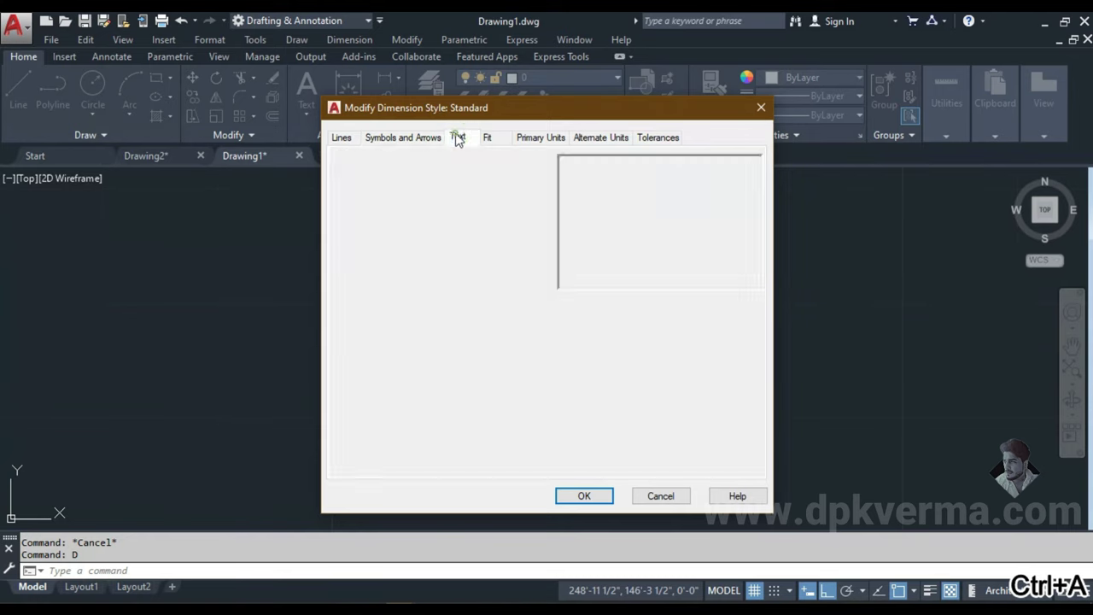
left_click(518, 281)
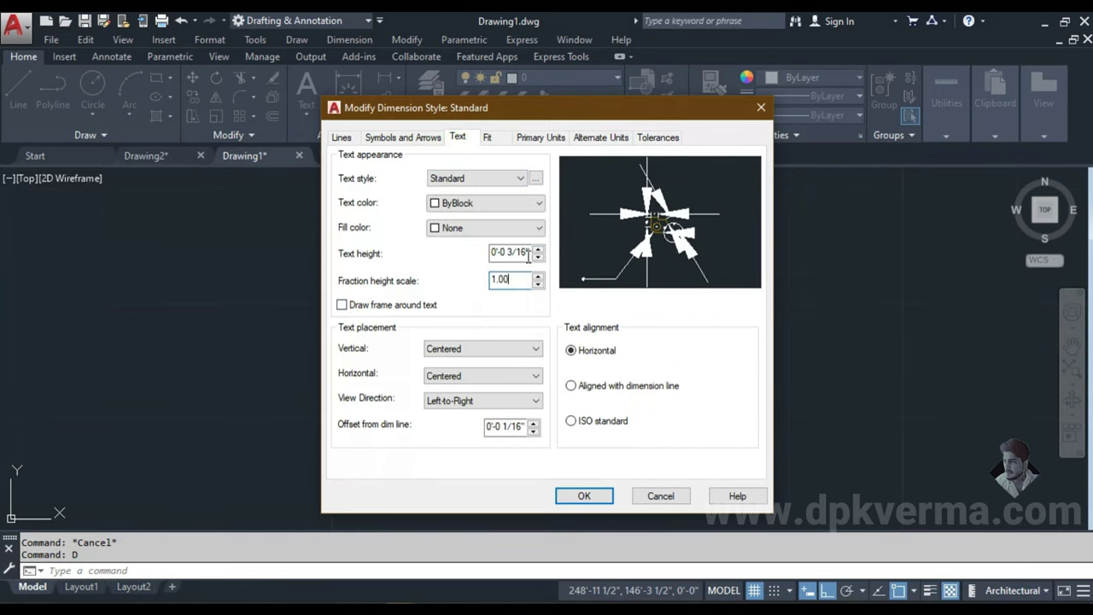
left_click(528, 254)
key("ctrl+a")
type("4")
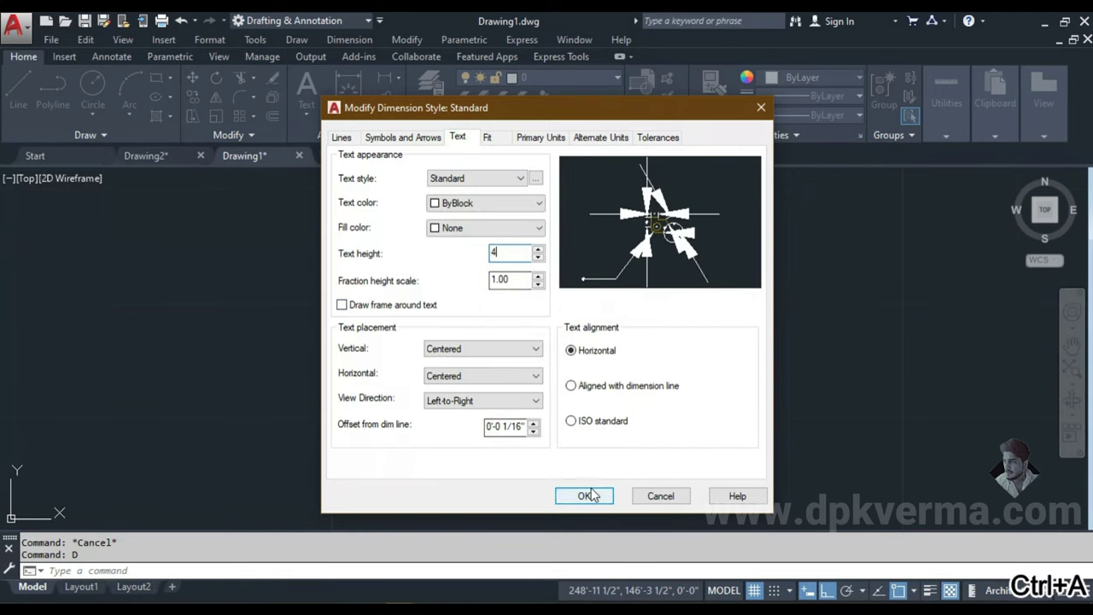
type("6")
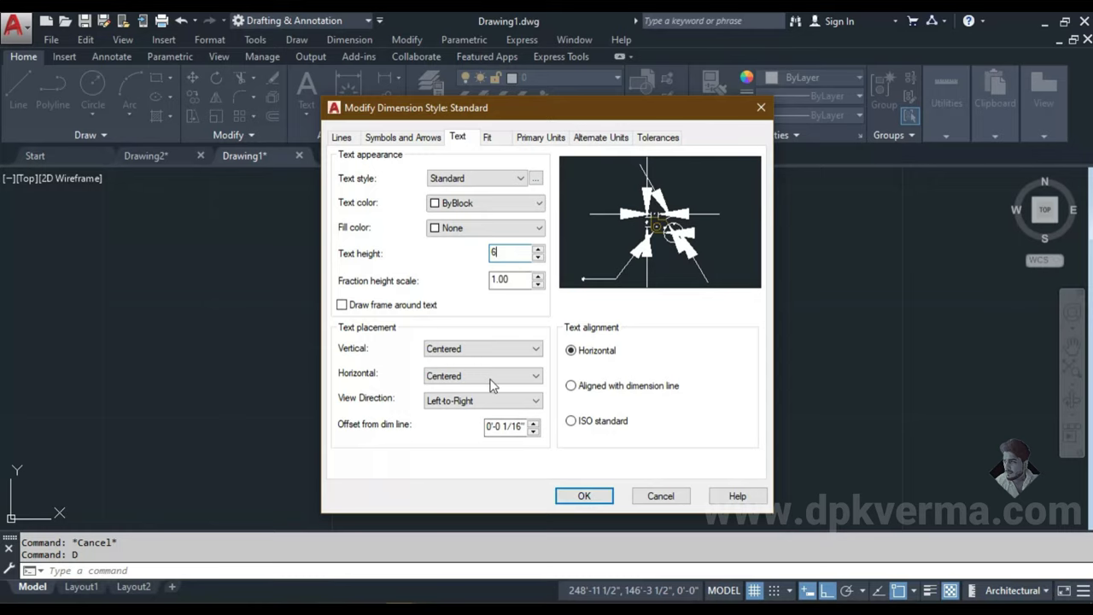
left_click(341, 137)
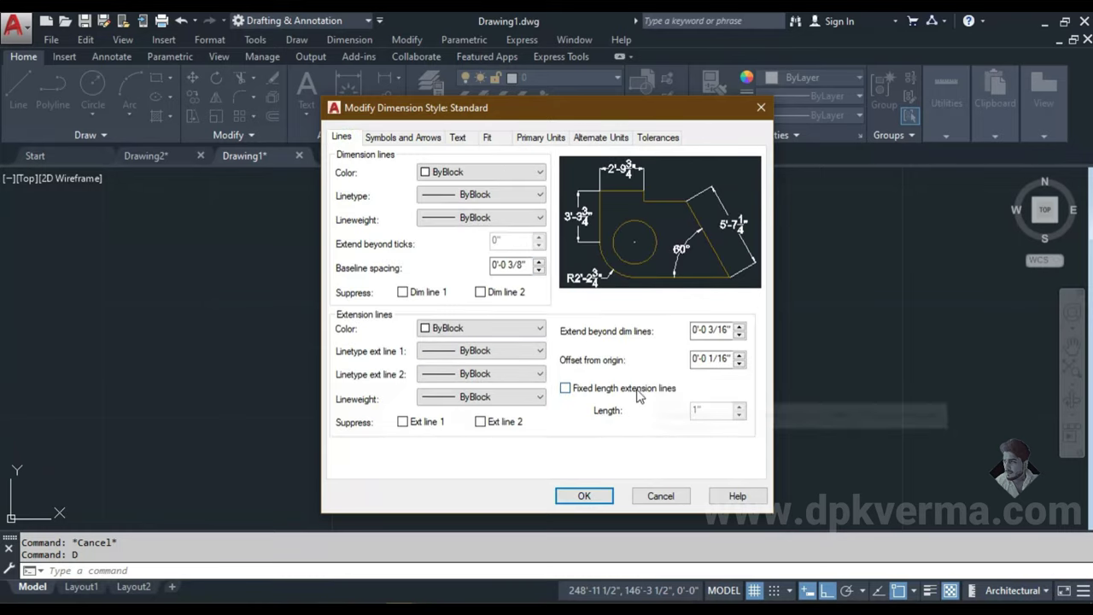
left_click(585, 496)
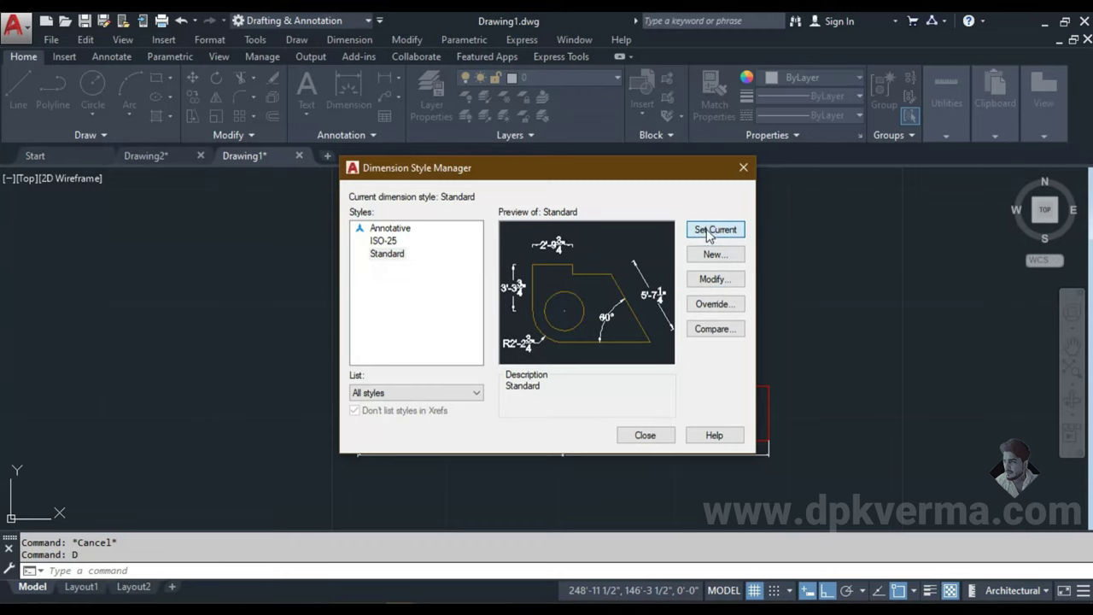
left_click(646, 436)
- Pan and zoom around Drawing1, briefly checking Drawing2, to view the plan and doors
scroll(368, 376, "down", 2)
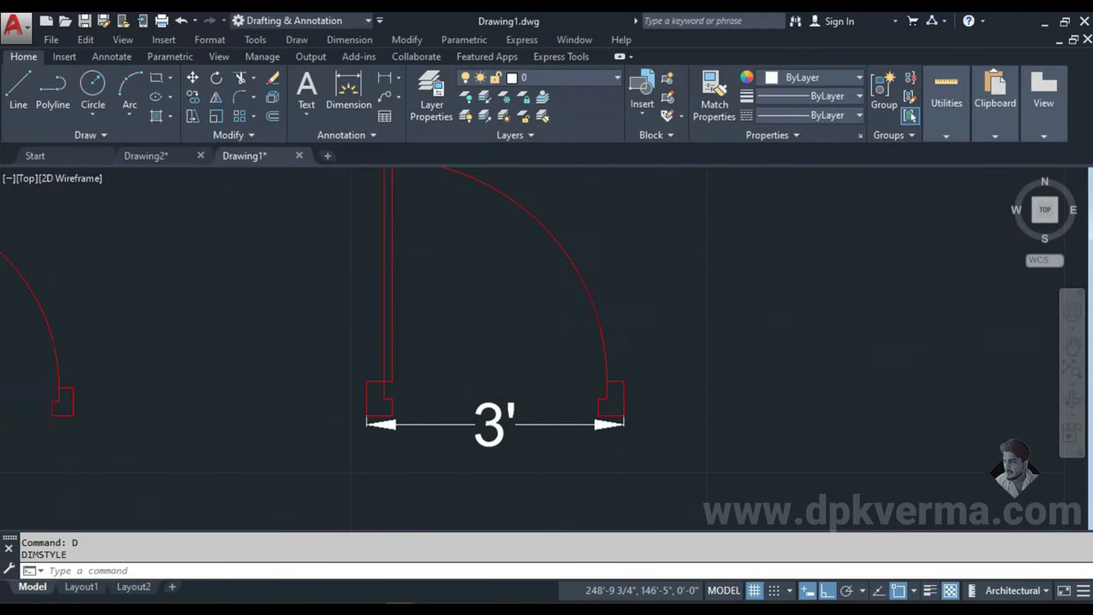
middle_click_drag(658, 439, 586, 456)
scroll(597, 451, "down", 2)
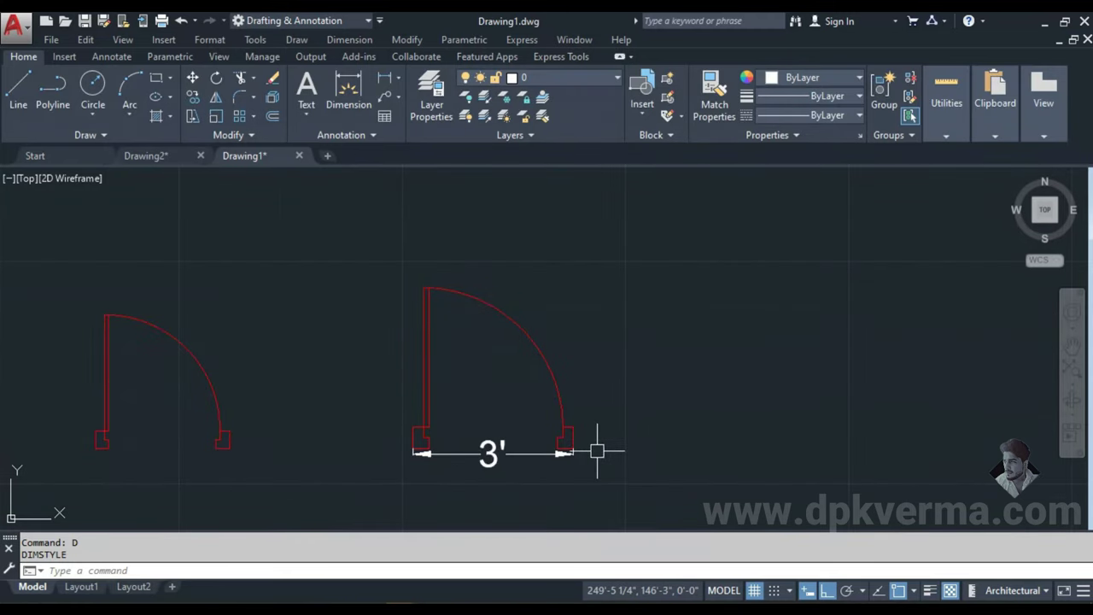
middle_click_drag(519, 437, 639, 371)
scroll(639, 370, "down", 2)
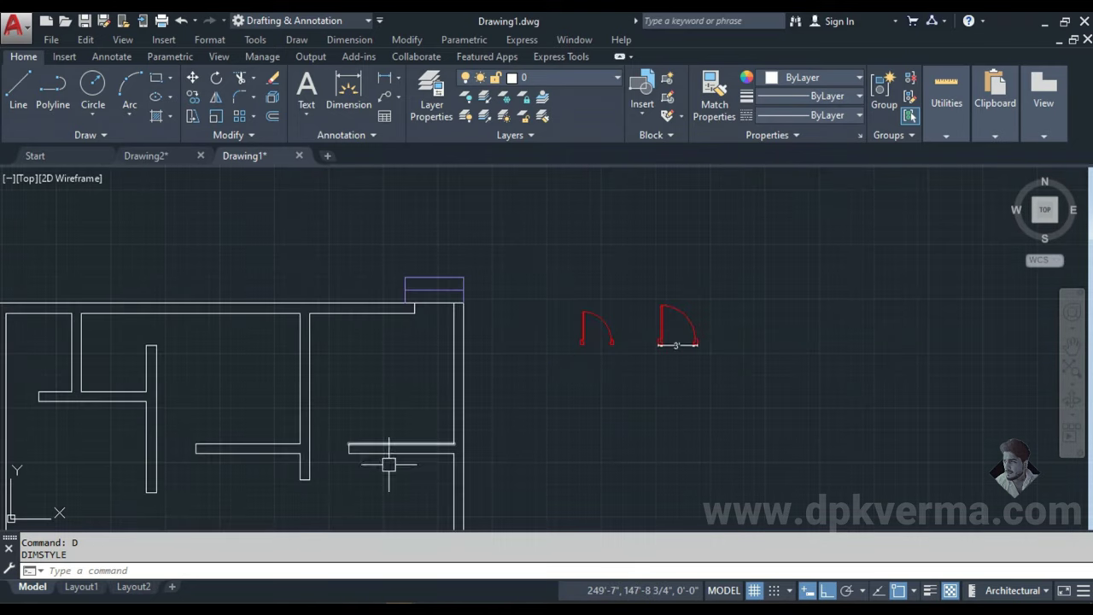
middle_click_drag(385, 458, 525, 328)
scroll(436, 395, "up", 2)
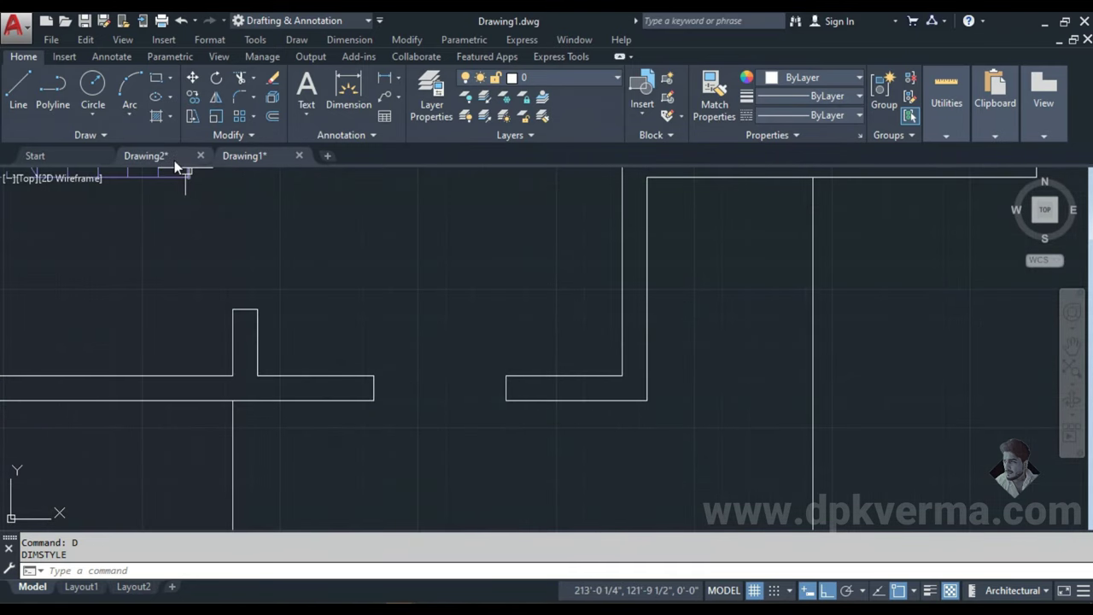
left_click(175, 158)
middle_click_drag(532, 406, 532, 287)
scroll(472, 414, "up", 5)
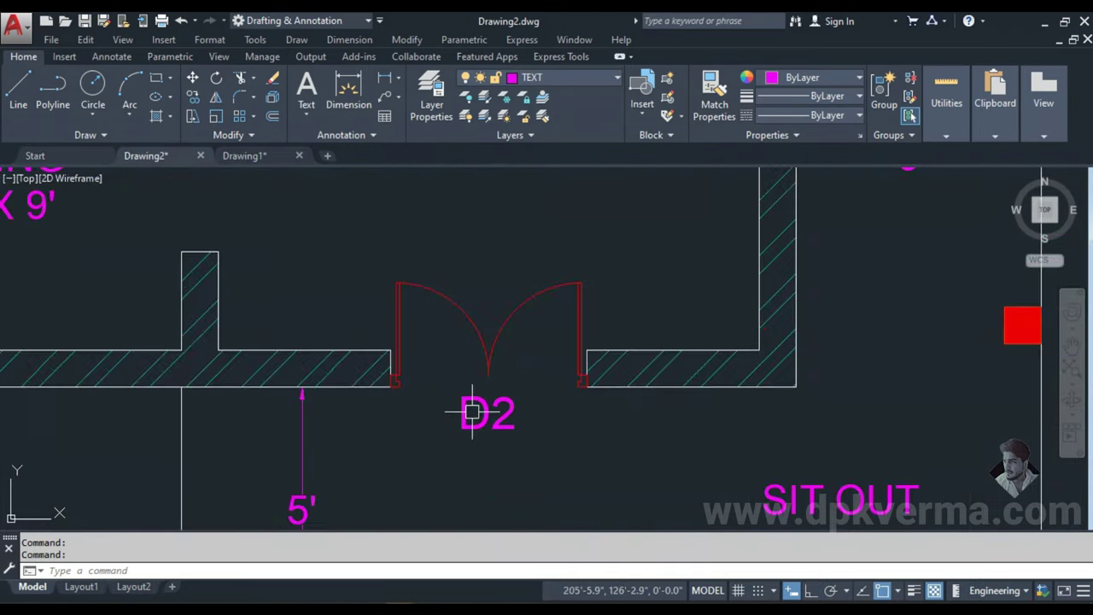
left_click(273, 152)
scroll(913, 171, "down", 3)
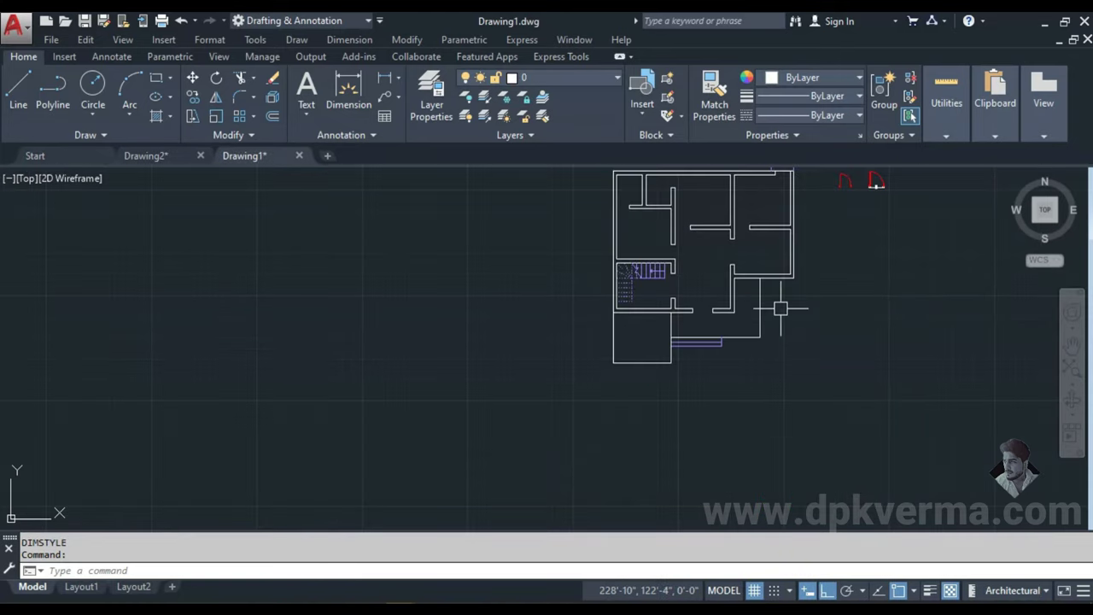
middle_click_drag(928, 171, 502, 221)
scroll(439, 227, "up", 3)
scroll(481, 288, "up", 2)
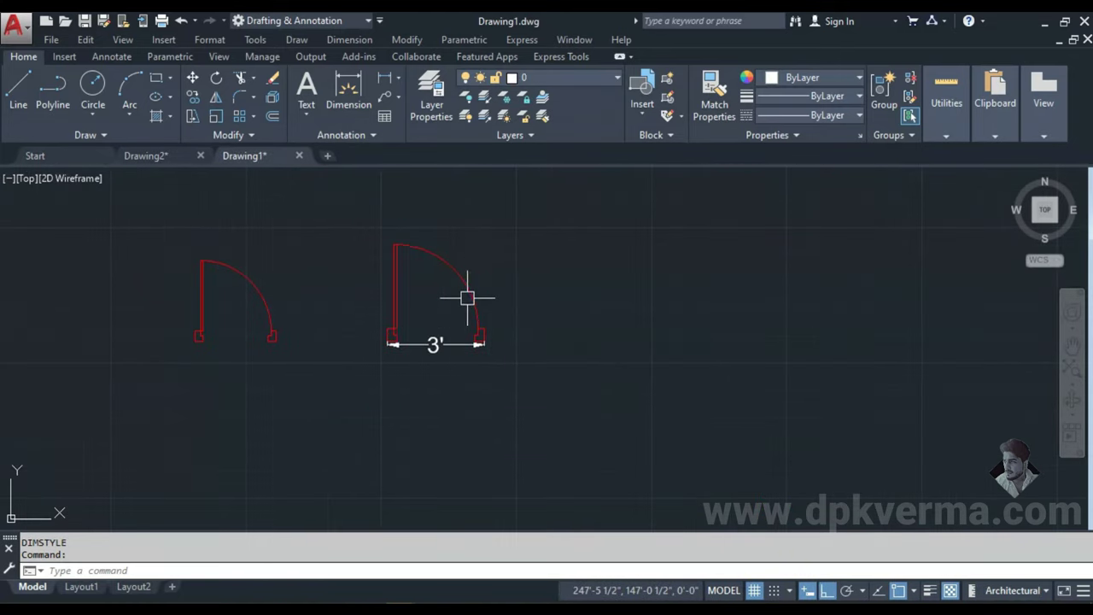
- Cancel a move of the right door and undo the earlier door move
left_click(465, 298)
scroll(555, 342, "up", 2)
type("m")
key("Return")
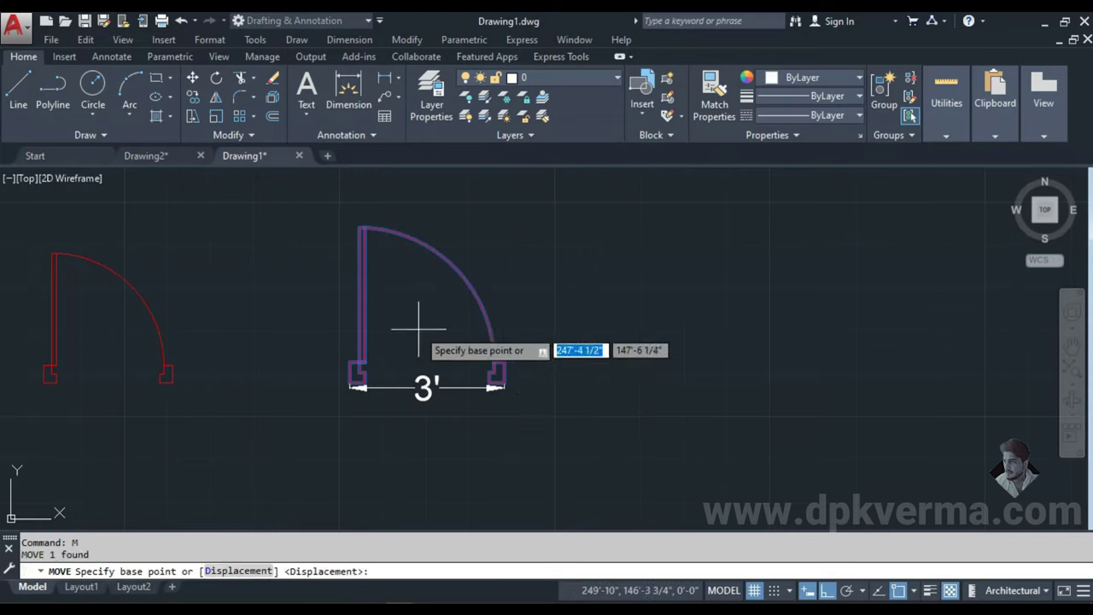
left_click(418, 329)
key("Escape")
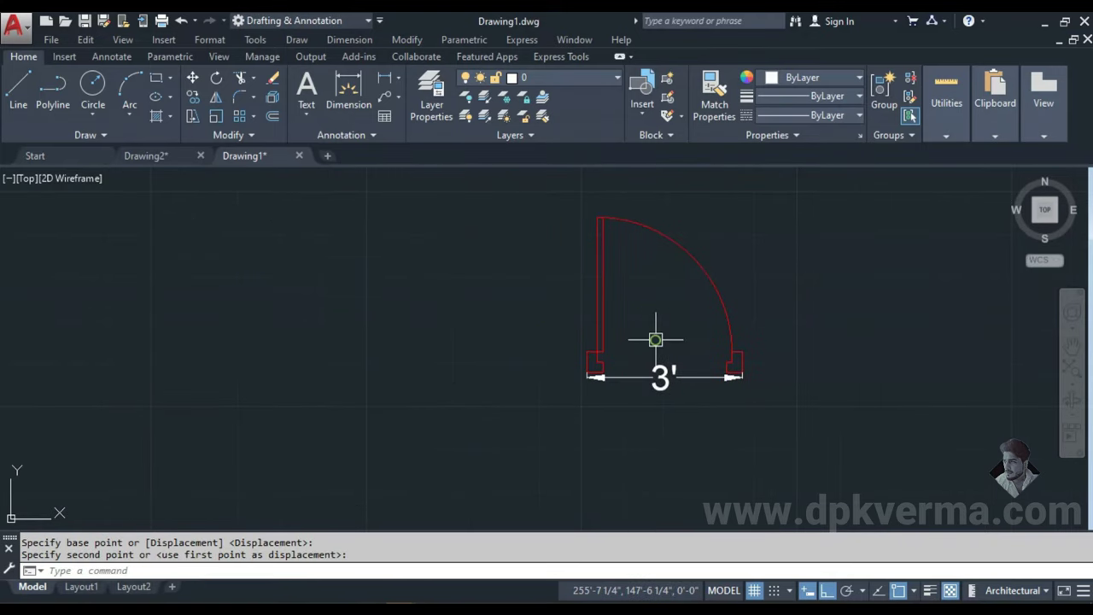
key("ctrl+z")
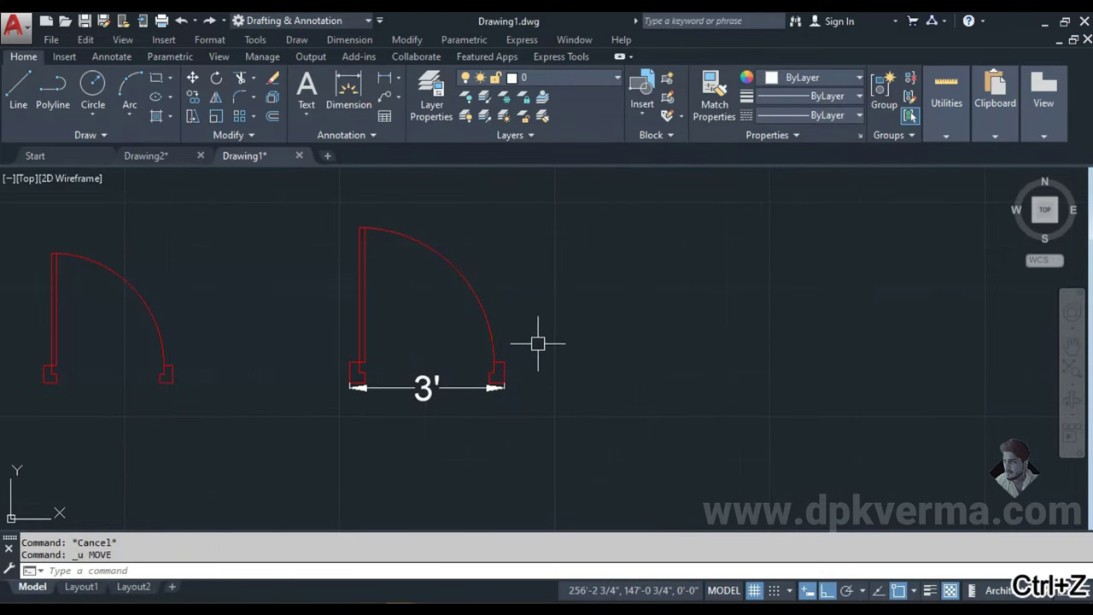
type("CO")
- Copy the 3' door and place the copy further to the right
key("Return")
left_click(476, 298)
key("Return")
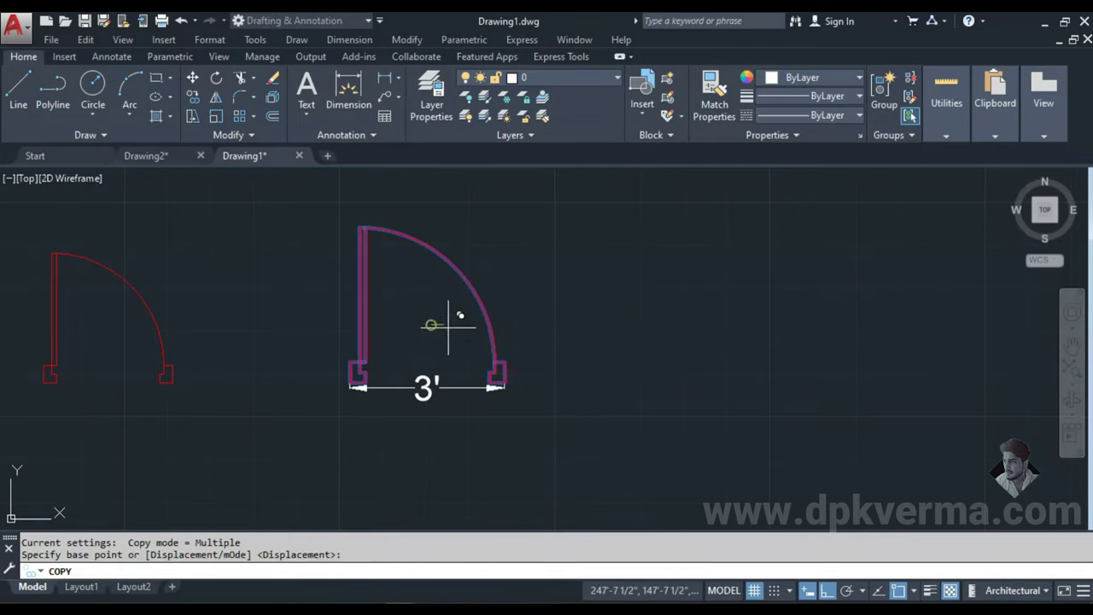
left_click(432, 325)
left_click(735, 341)
key("Escape")
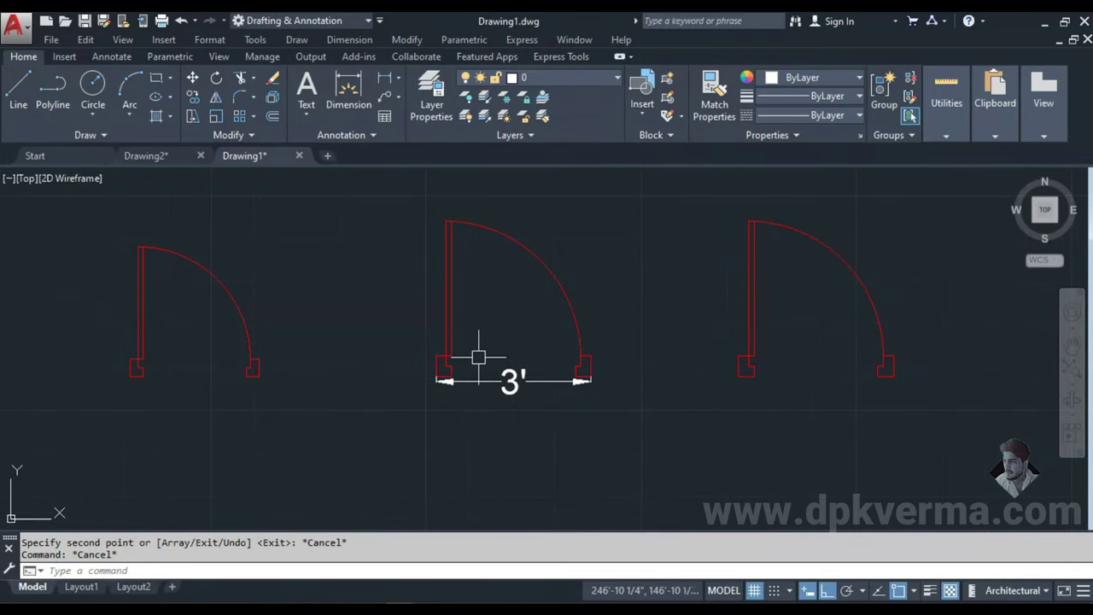
- Dimension the left door's width as 2'-6" below it
type("LI")
key("Return")
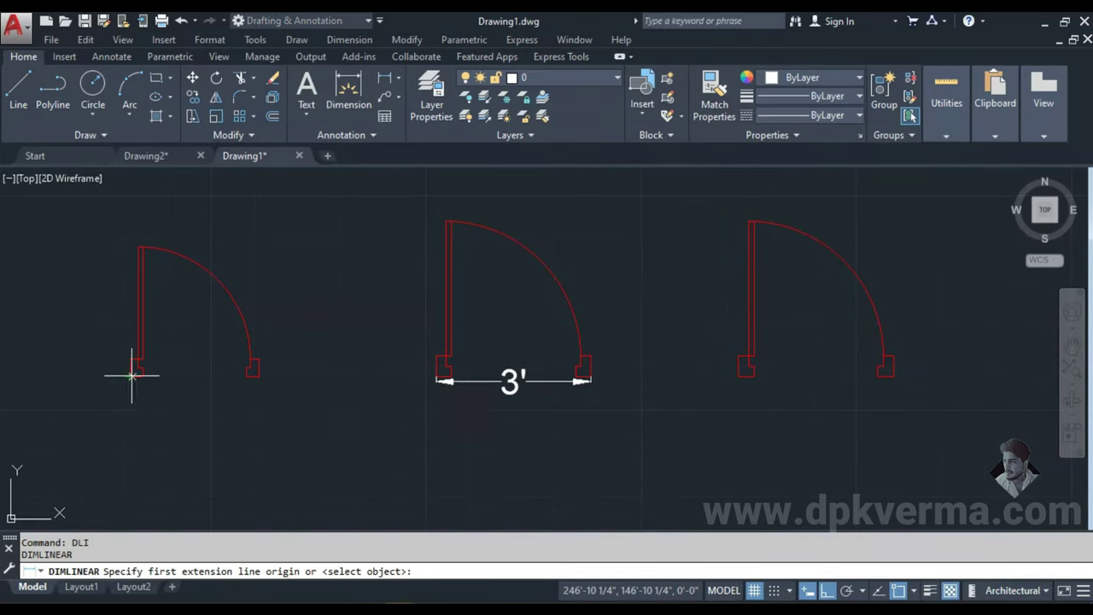
left_click(128, 375)
left_click(256, 374)
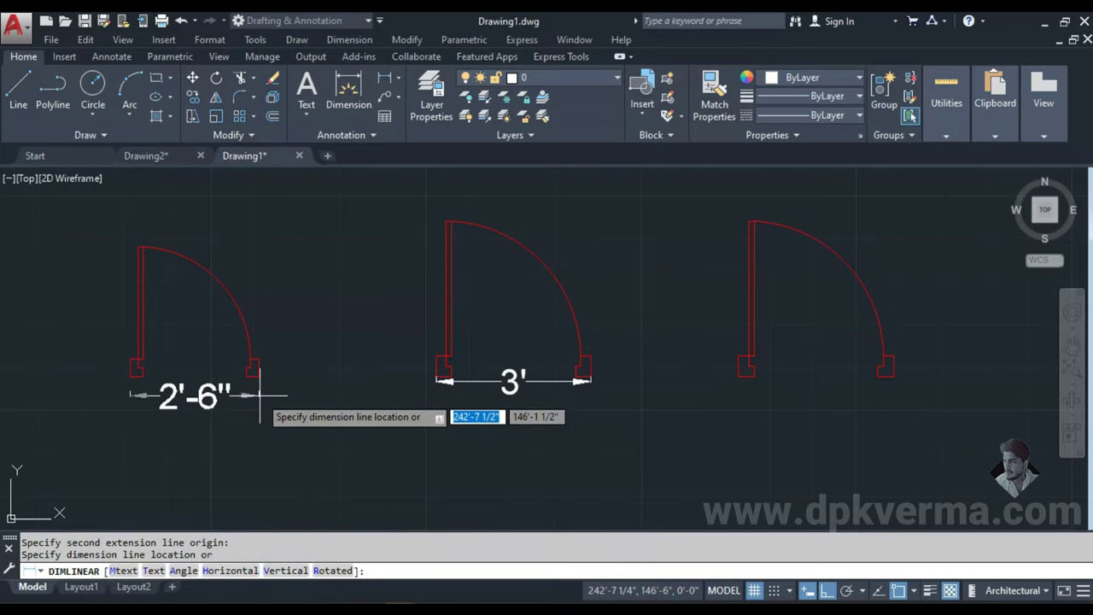
left_click(259, 398)
- Explode the new door copy and erase its right door stop lines
middle_click_drag(542, 435, 439, 428)
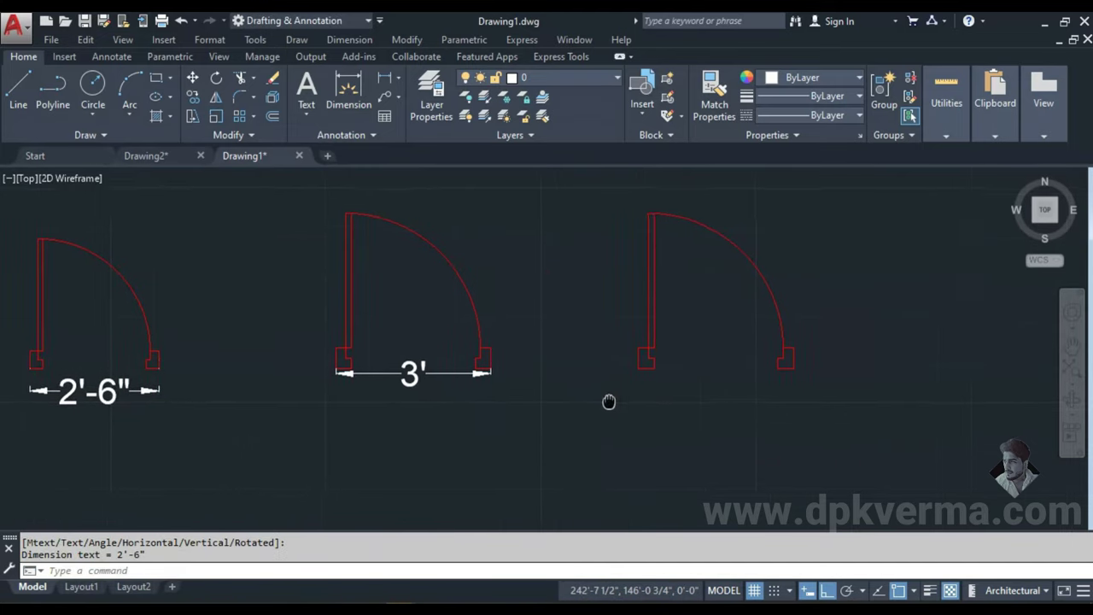
middle_click_drag(802, 357, 727, 371)
left_click(704, 334)
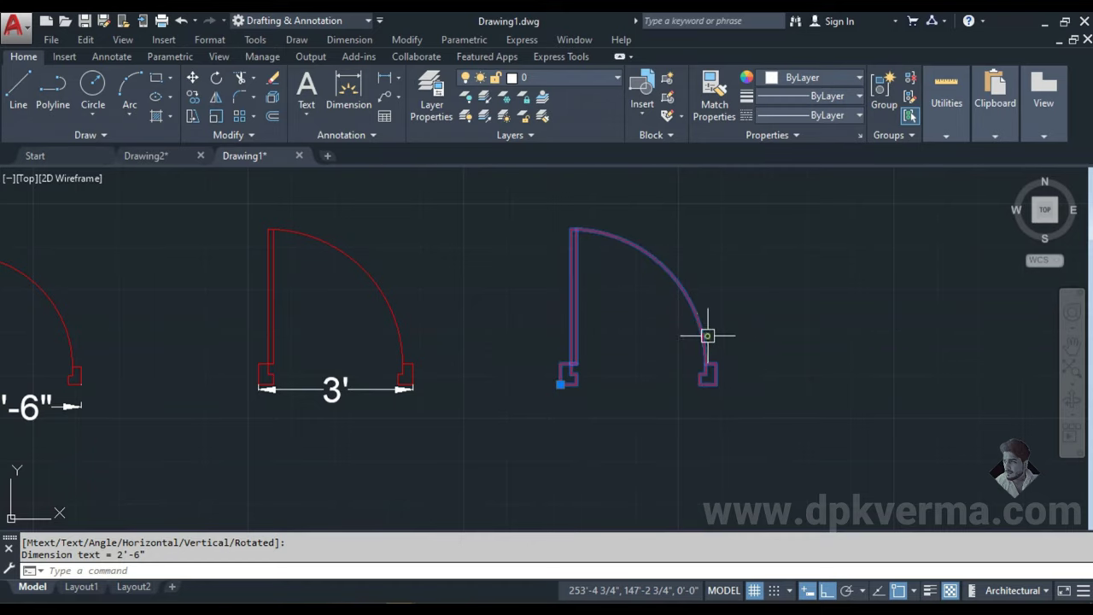
type("x")
key("Return")
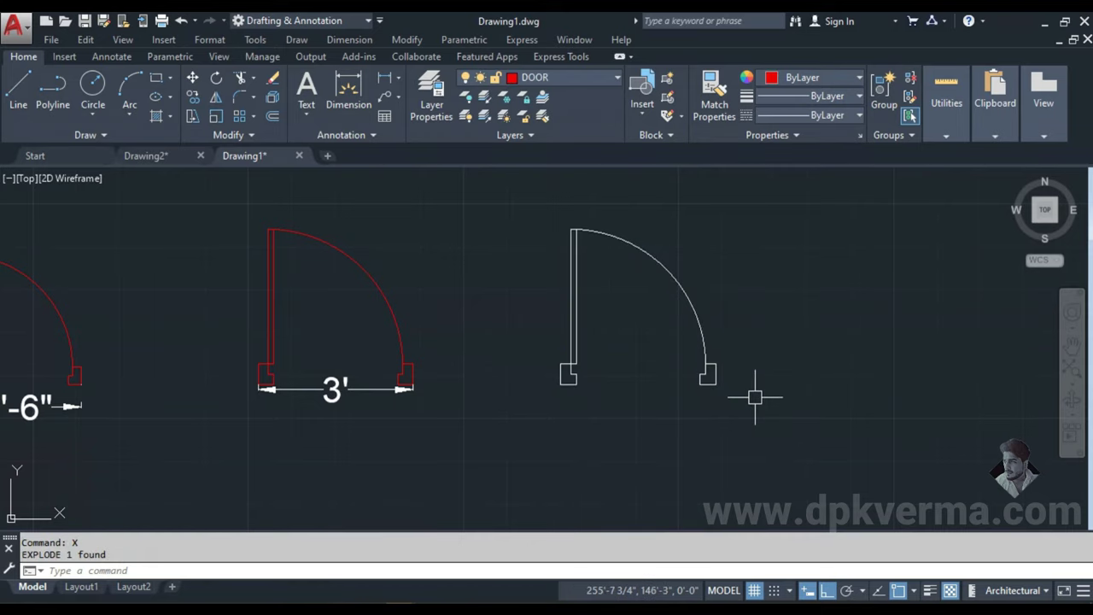
left_click(659, 339)
left_click(812, 435)
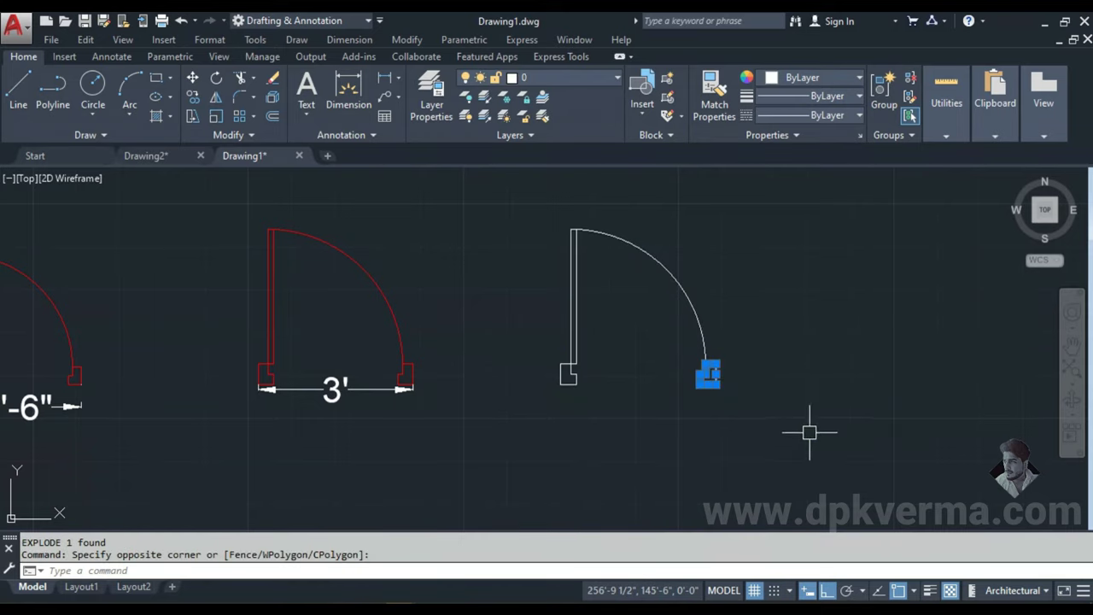
type("e")
key("Return")
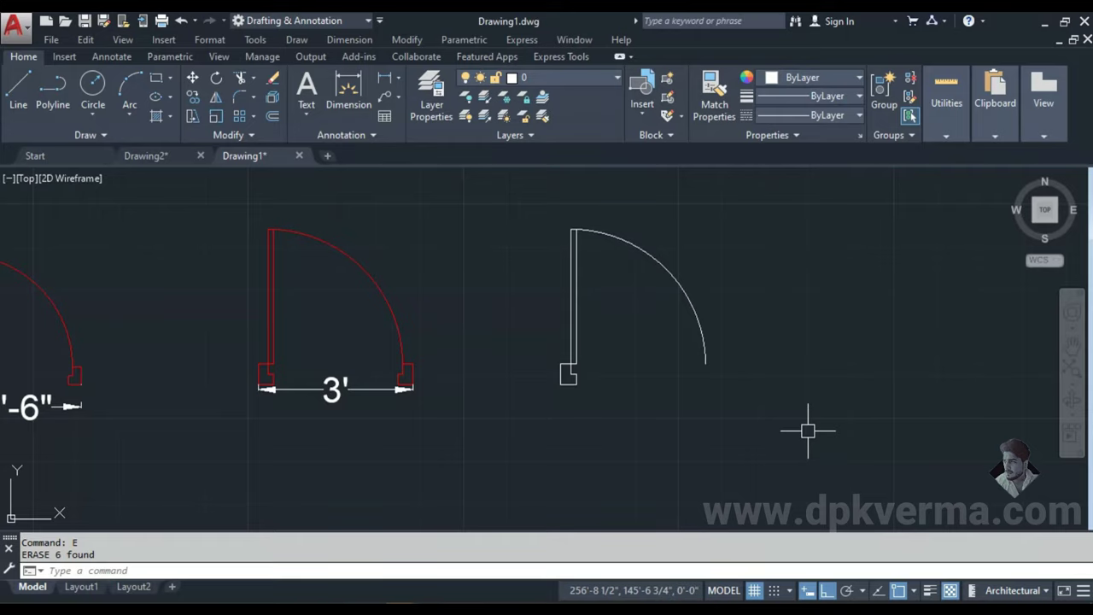
- Mirror the white door about a vertical line through its arc tip, keeping the original
middle_click_drag(726, 404, 648, 404)
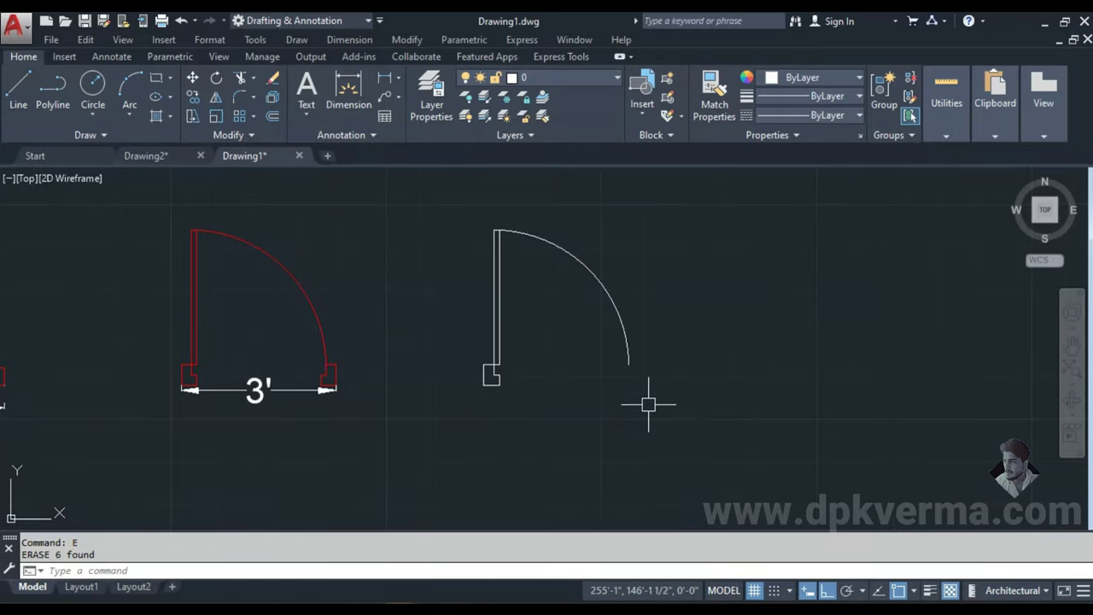
type("mi")
key("Return")
left_click(410, 205)
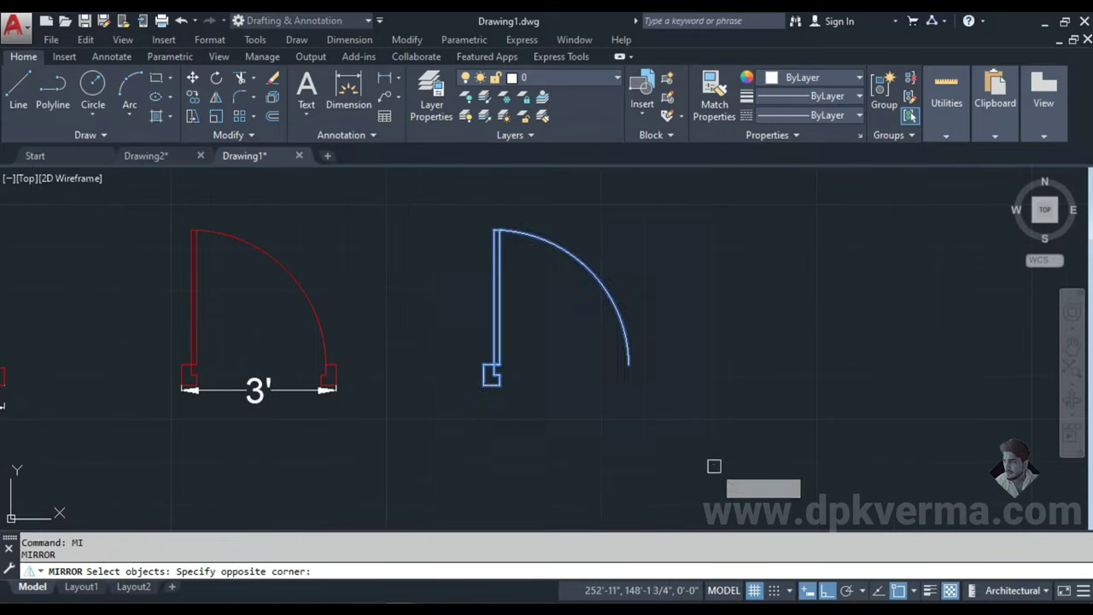
left_click(715, 464)
key("Return")
left_click(628, 365)
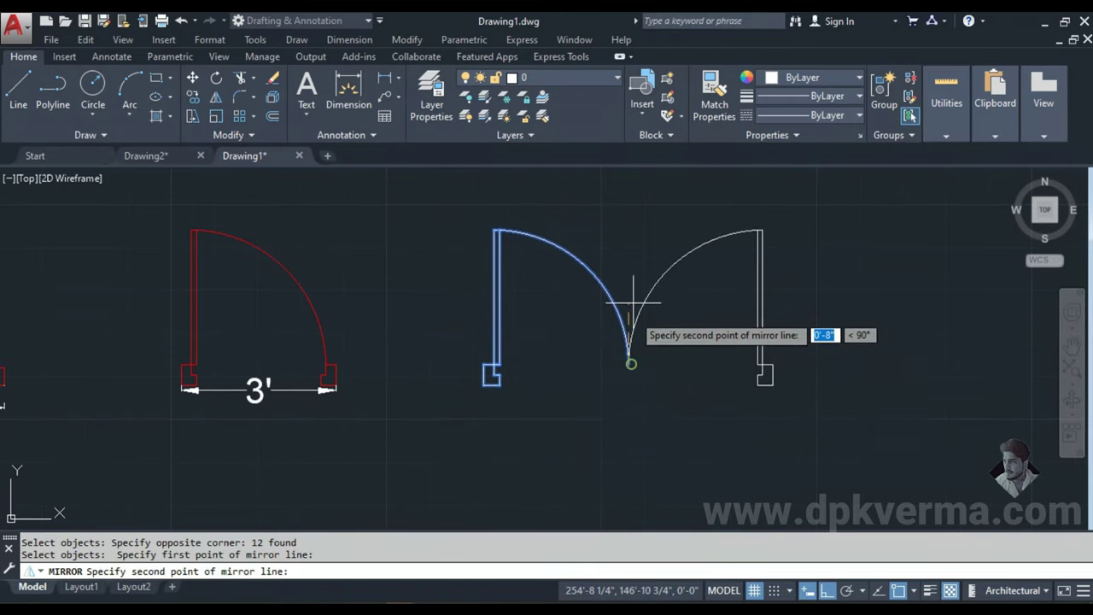
left_click(629, 253)
key("Return")
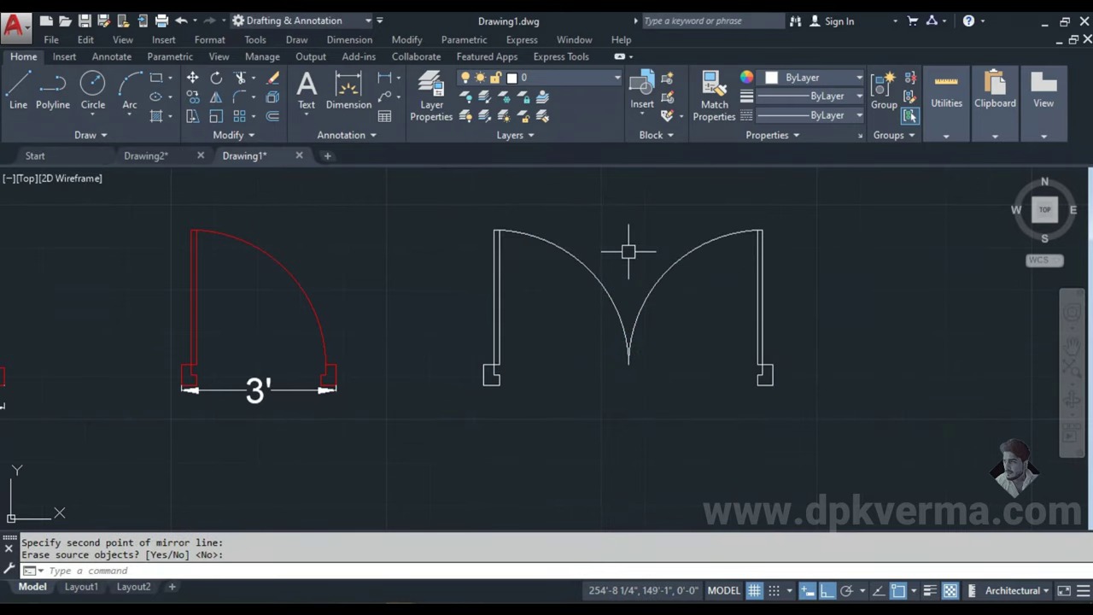
middle_click_drag(605, 271, 571, 252)
type("DLI")
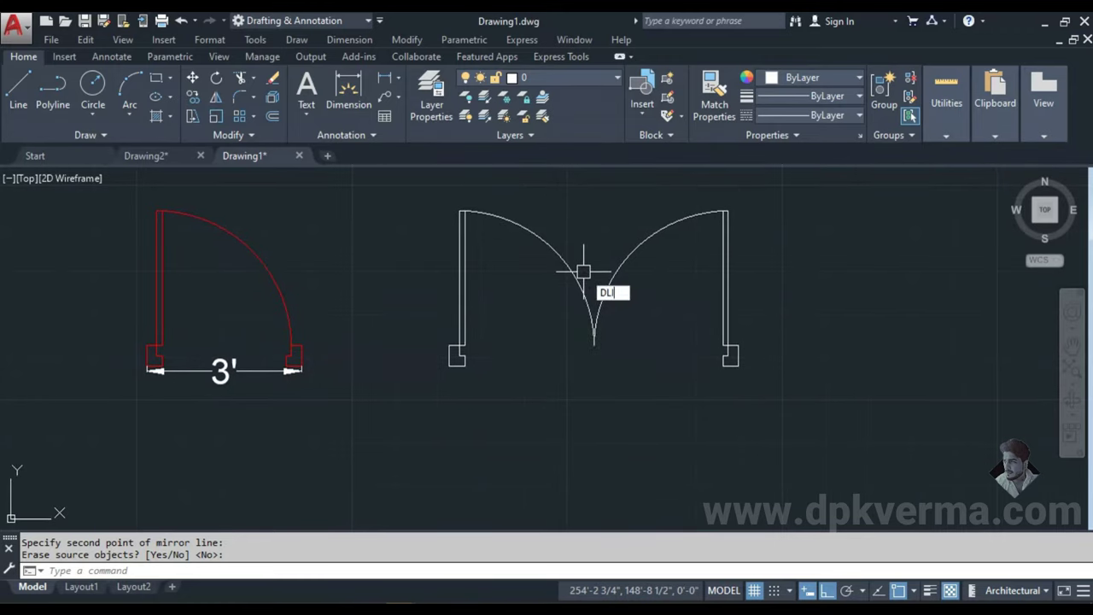
- Dimension the double door's overall width as 5'-7 1/4" below it
key("Return")
left_click(449, 366)
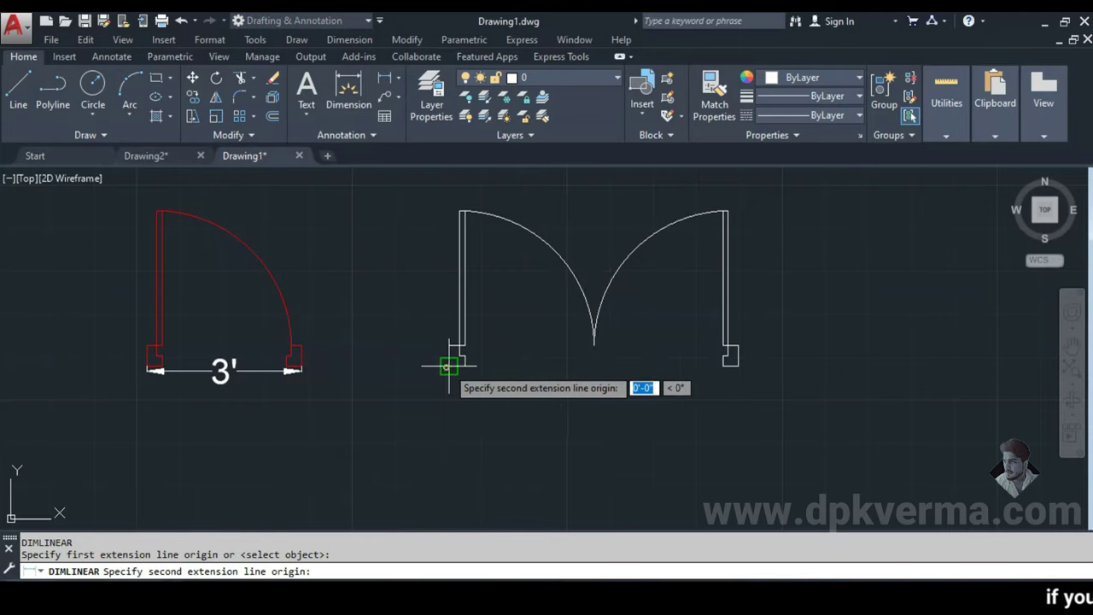
left_click(738, 366)
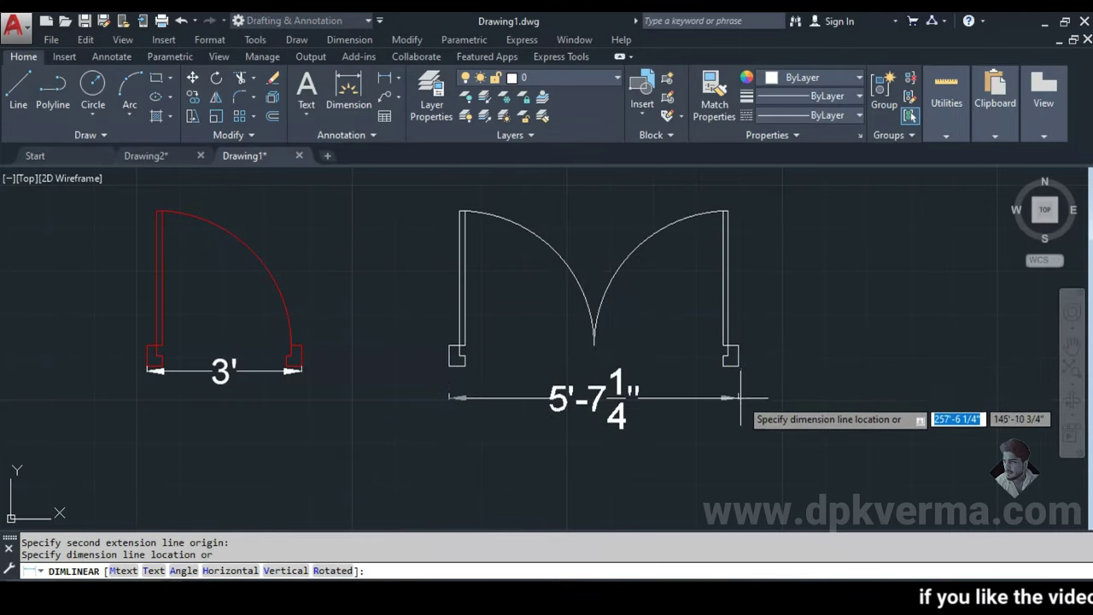
left_click(740, 397)
key("Escape")
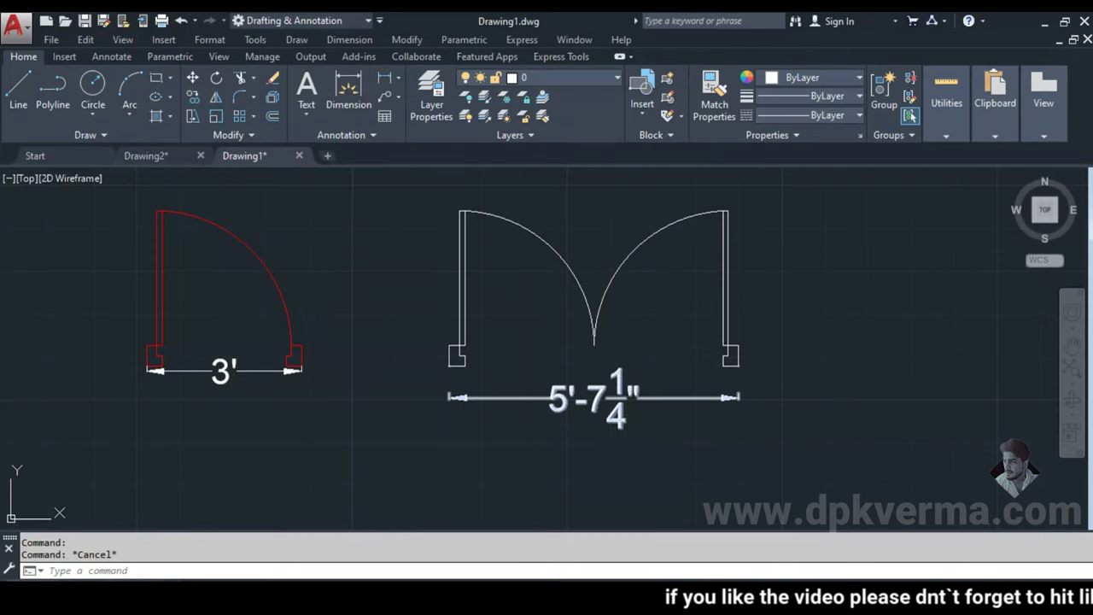
- Check the drawing units settings and close them without changes
type("UN")
key("Return")
left_click_drag(444, 152, 258, 178)
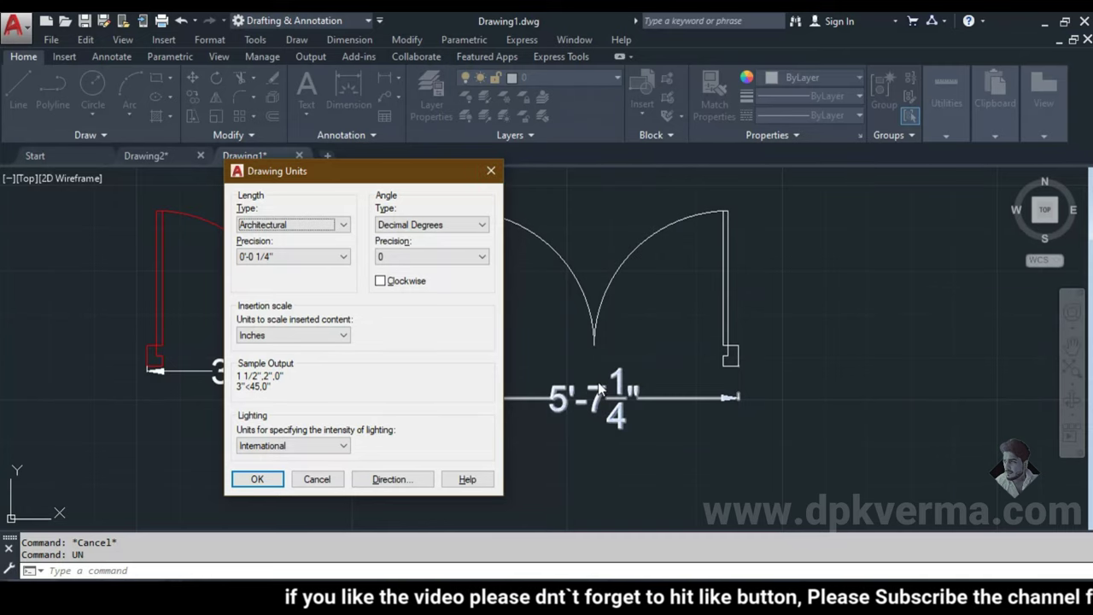
key("Return")
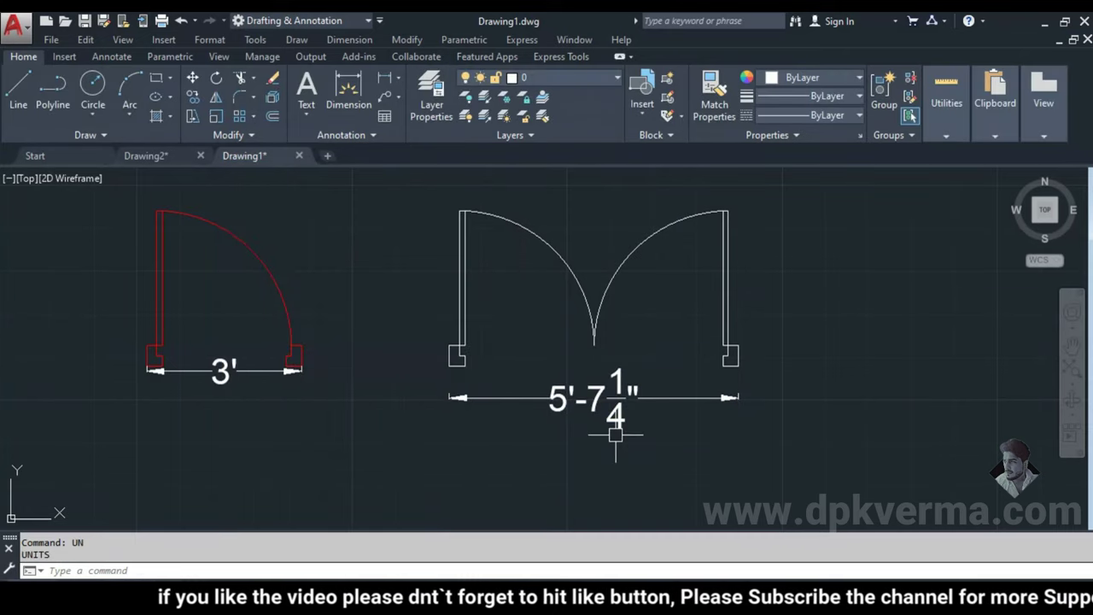
- Begin a line from the double door's right jamb corner
middle_click_drag(616, 435, 670, 453)
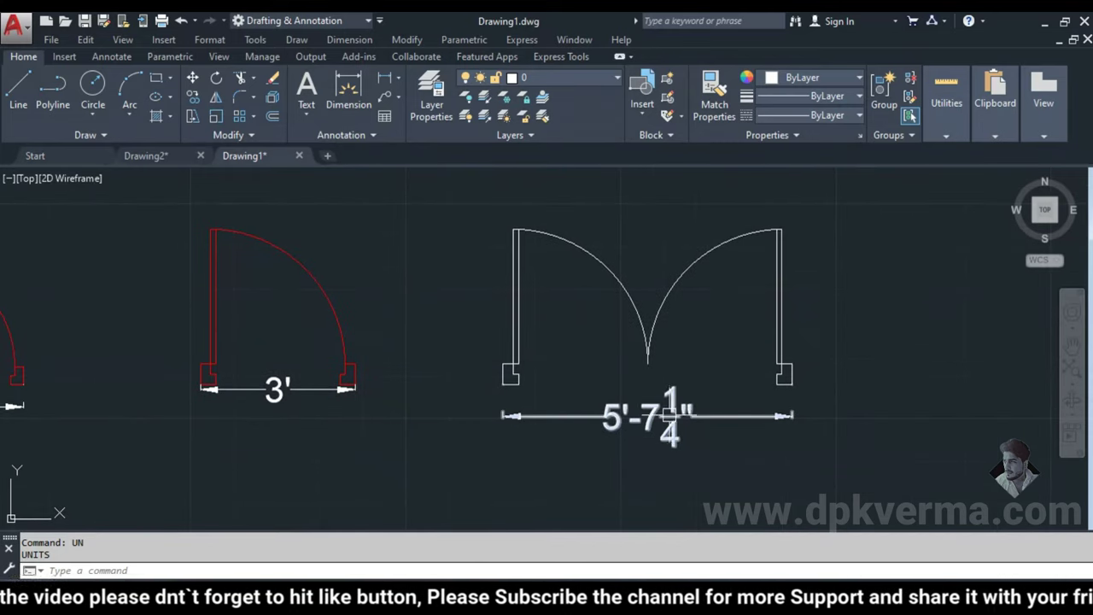
middle_click_drag(520, 354, 531, 361)
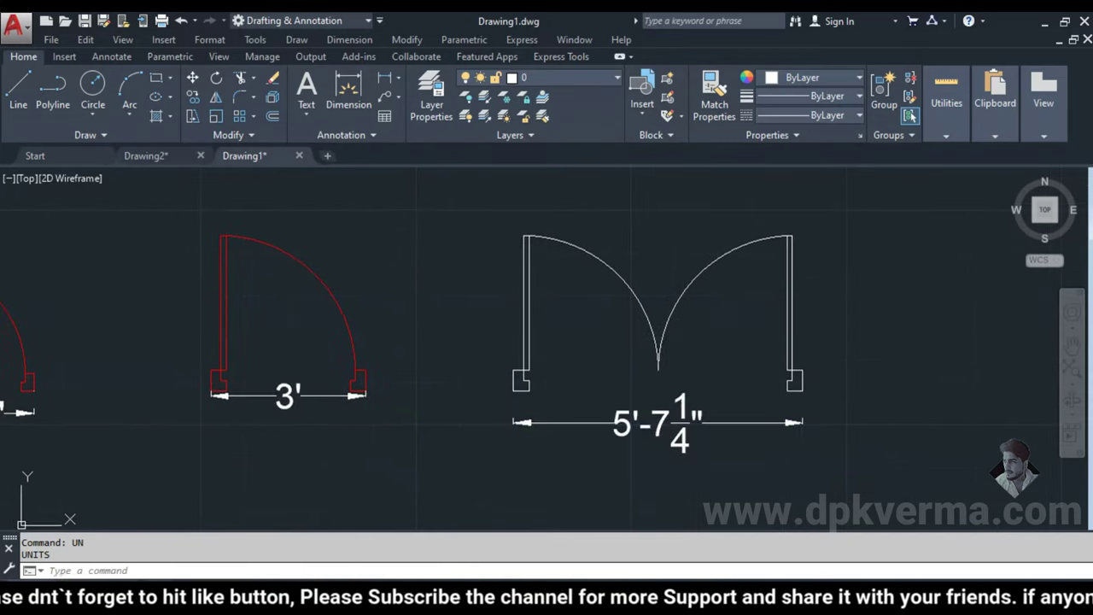
key("Escape")
key("Escape")
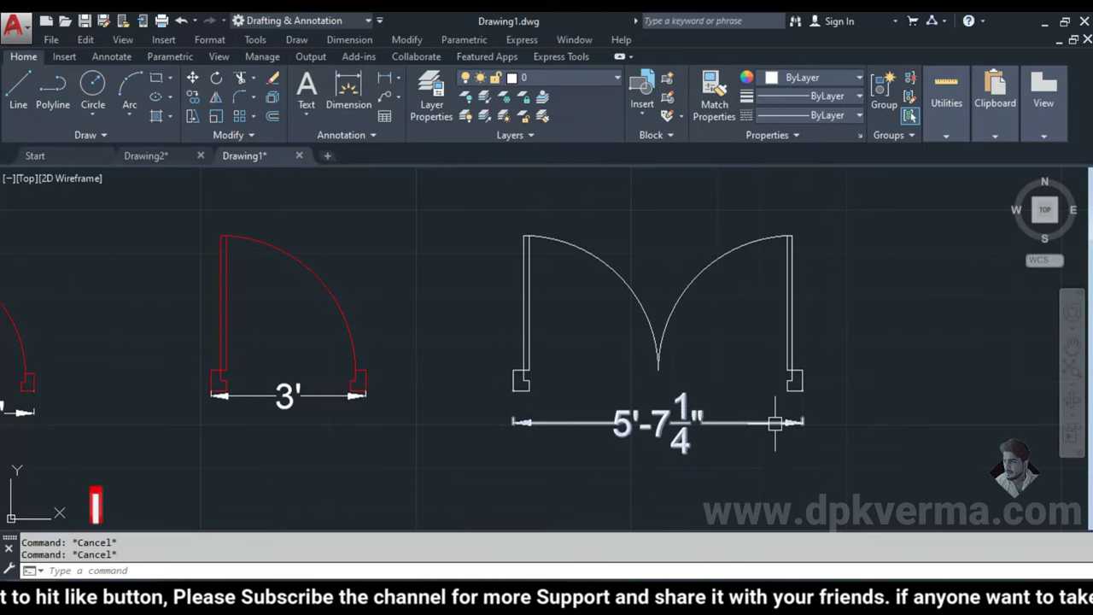
scroll(774, 416, "up", 2)
type("l")
key("Return")
left_click(813, 373)
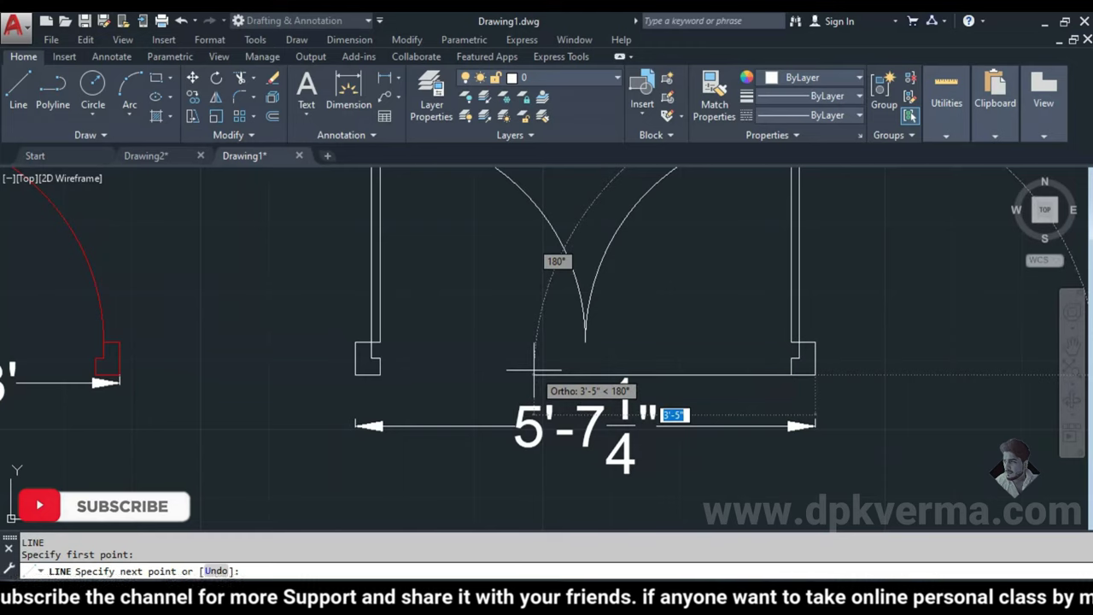
- Finish the 4' guide line and erase the 5'-7 1/4" dimension
key("Return")
key("Escape")
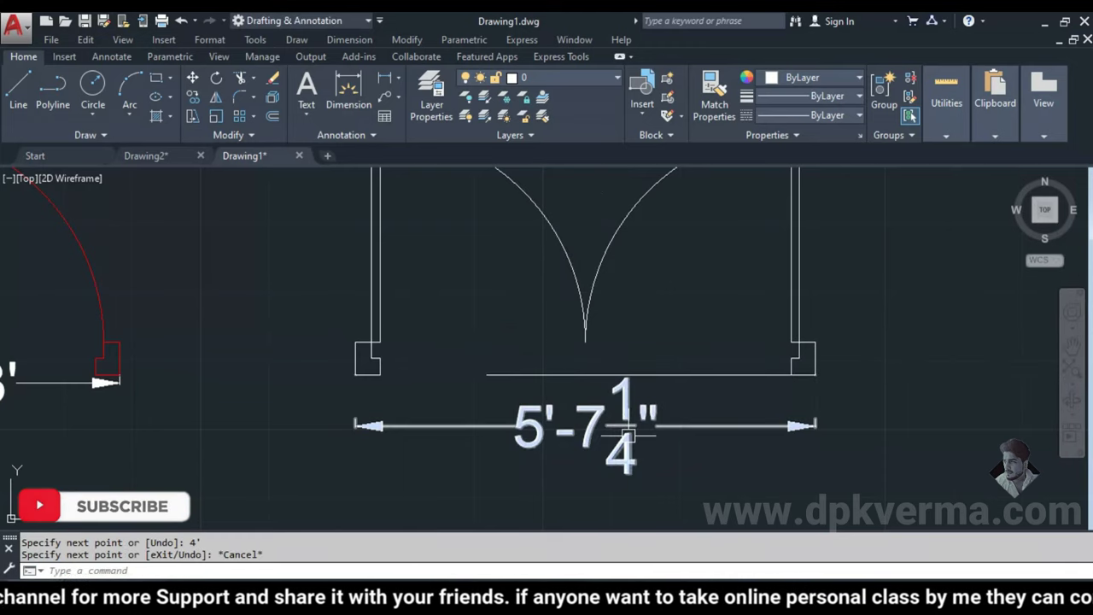
left_click(621, 430)
scroll(727, 475, "down", 2)
type("E")
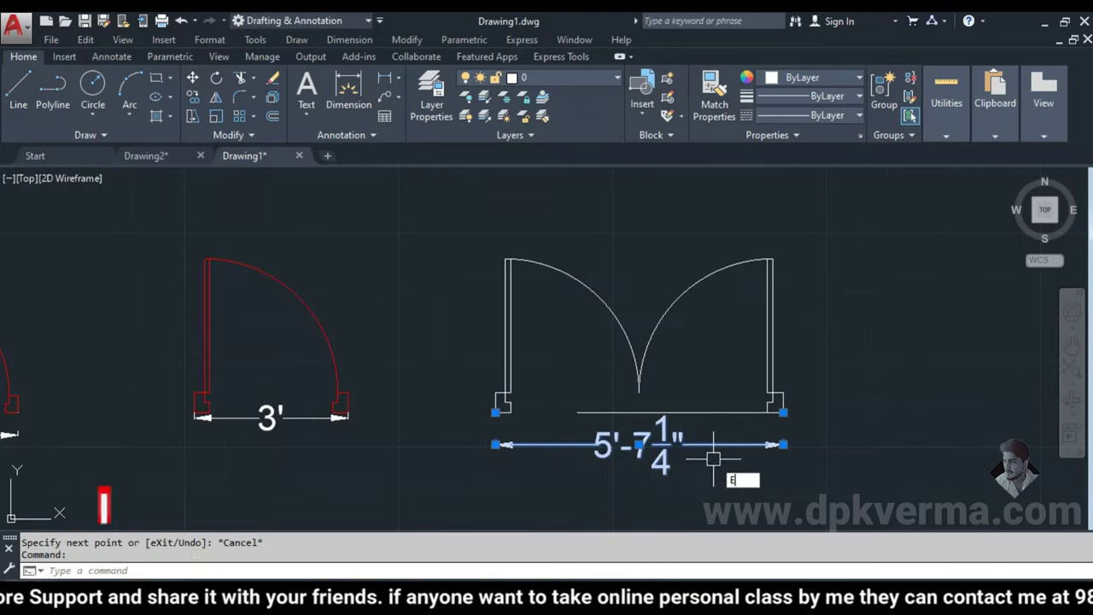
key("Return")
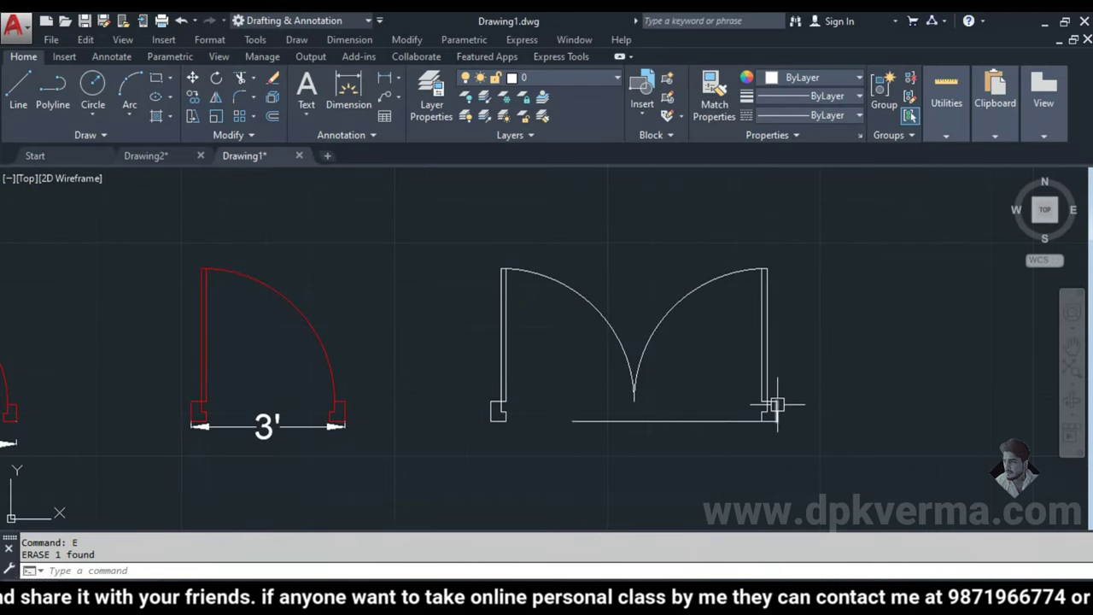
scroll(793, 336, "up", 2)
scroll(537, 316, "down", 2)
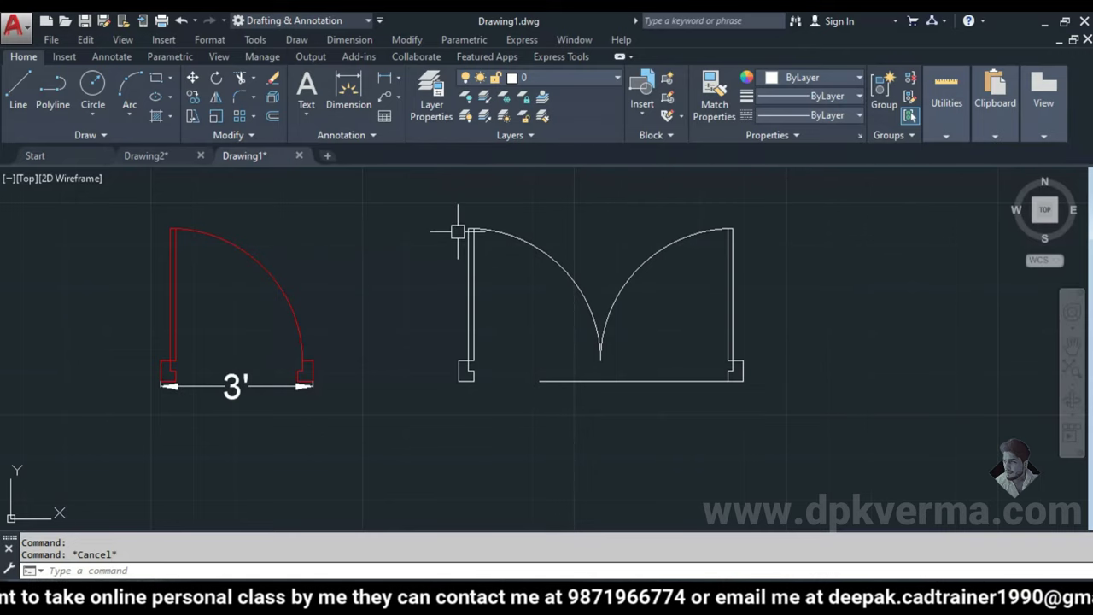
- Scale the double door by reference to shrink it to the guide line's length
left_click(772, 392)
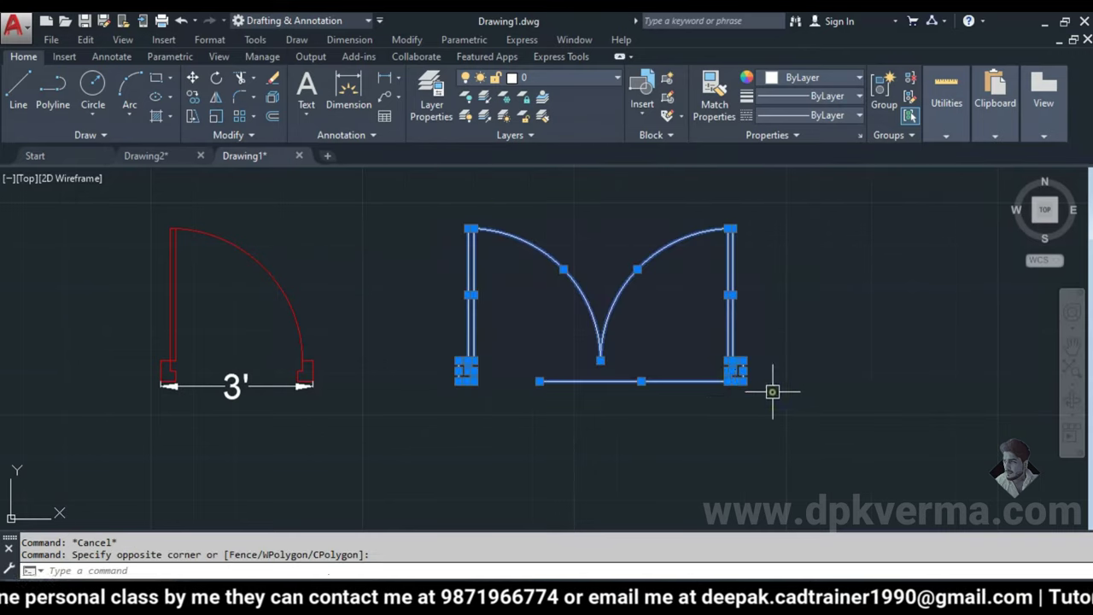
left_click(668, 381, "shift")
type("S")
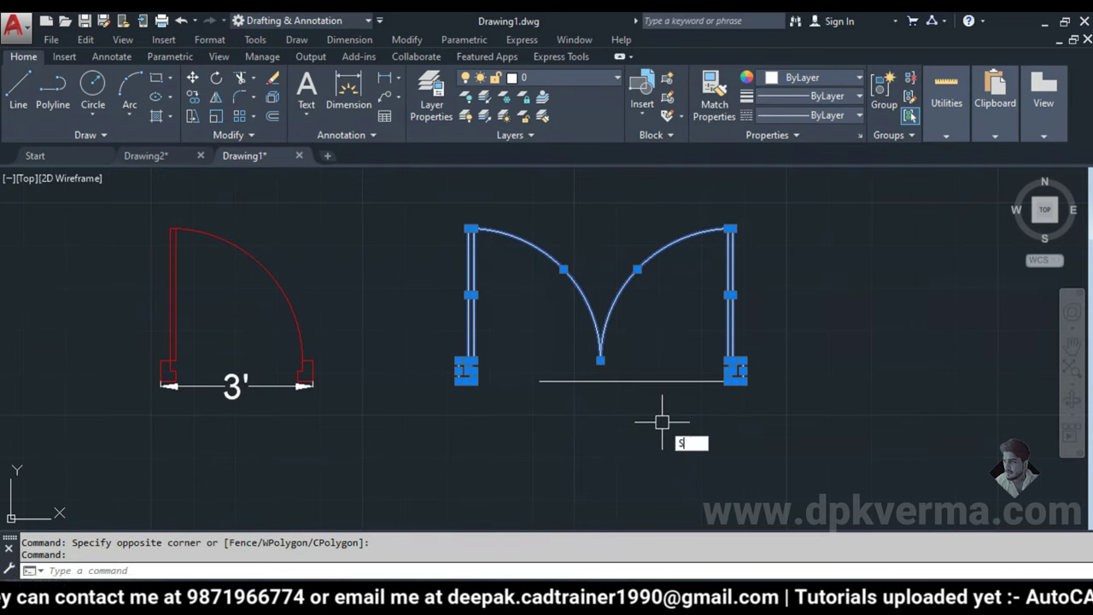
type("c")
key("Return")
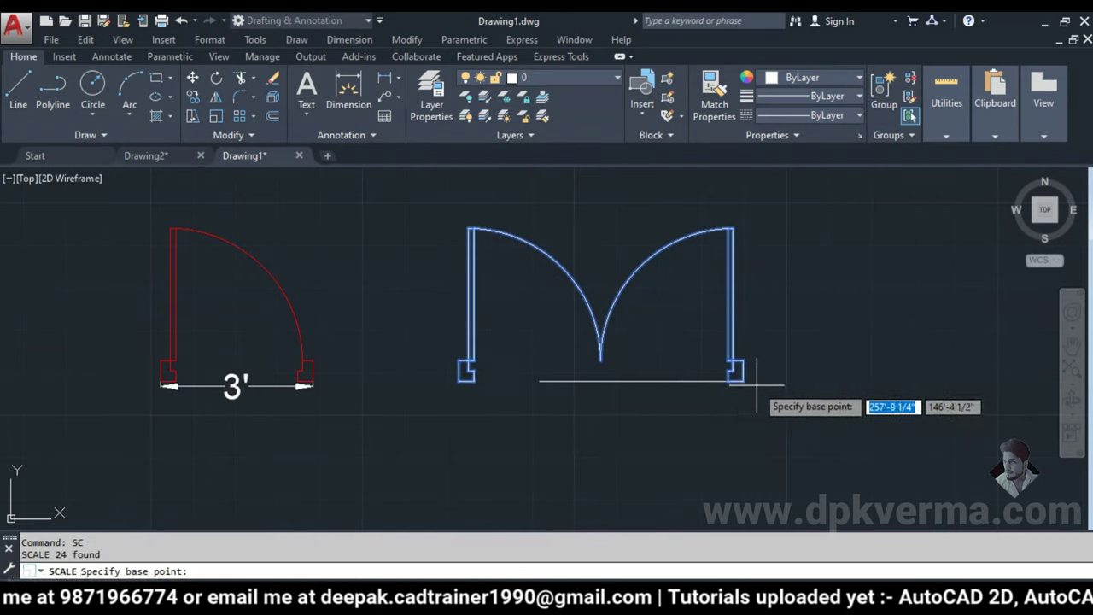
left_click(744, 381)
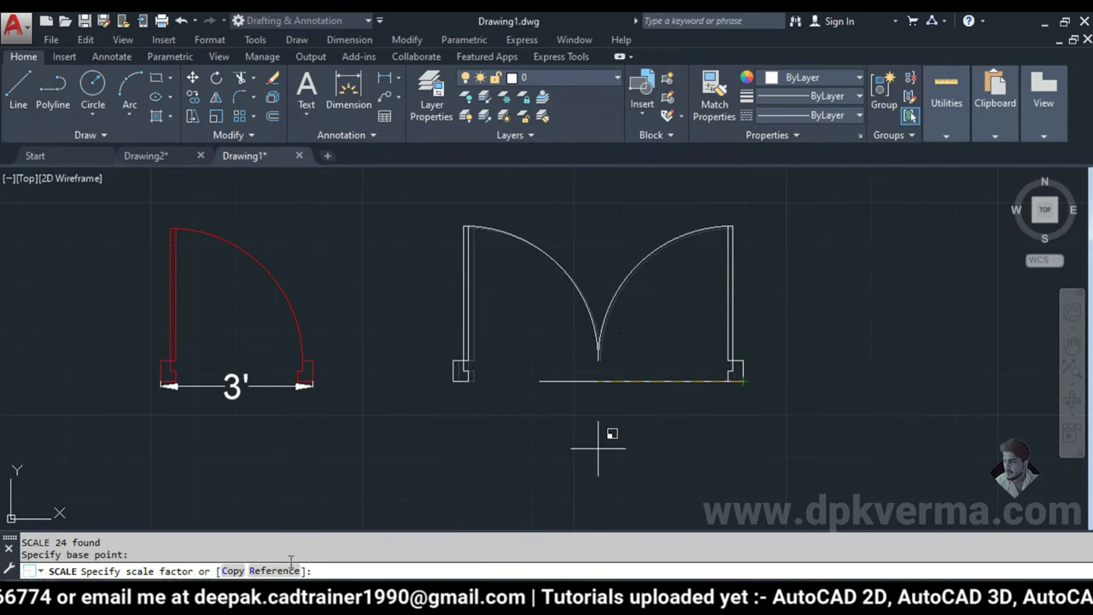
type("R")
key("Return")
scroll(802, 384, "up", 2)
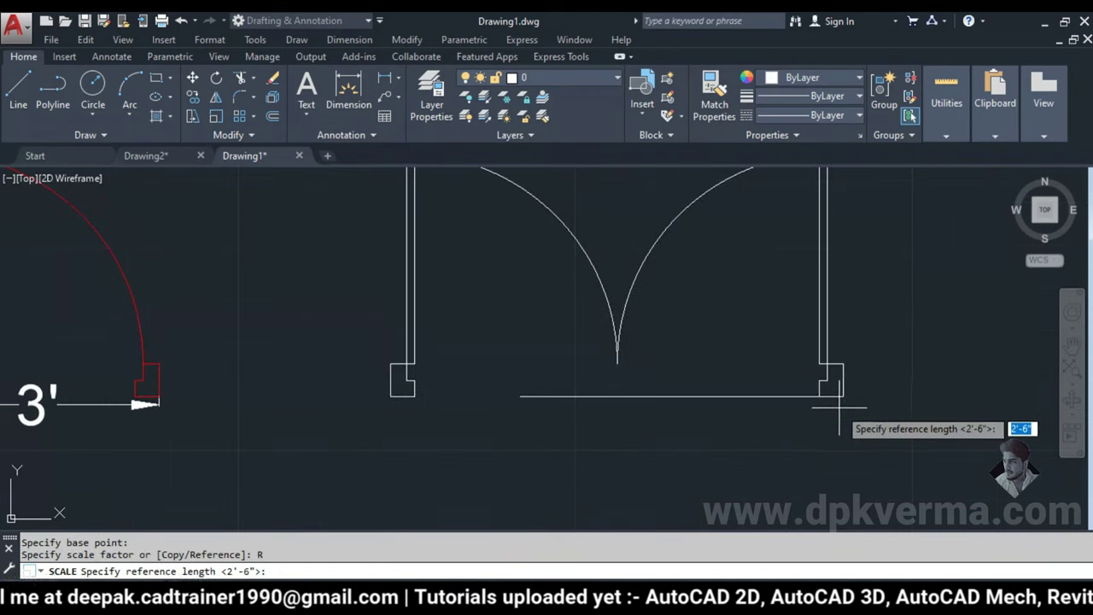
left_click(843, 397)
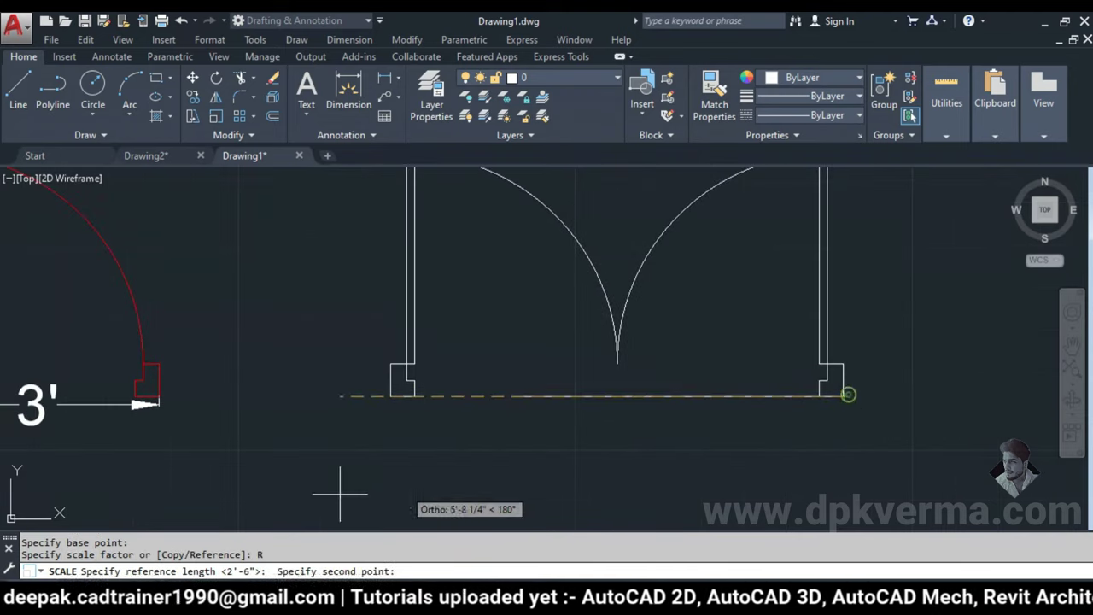
left_click(389, 397)
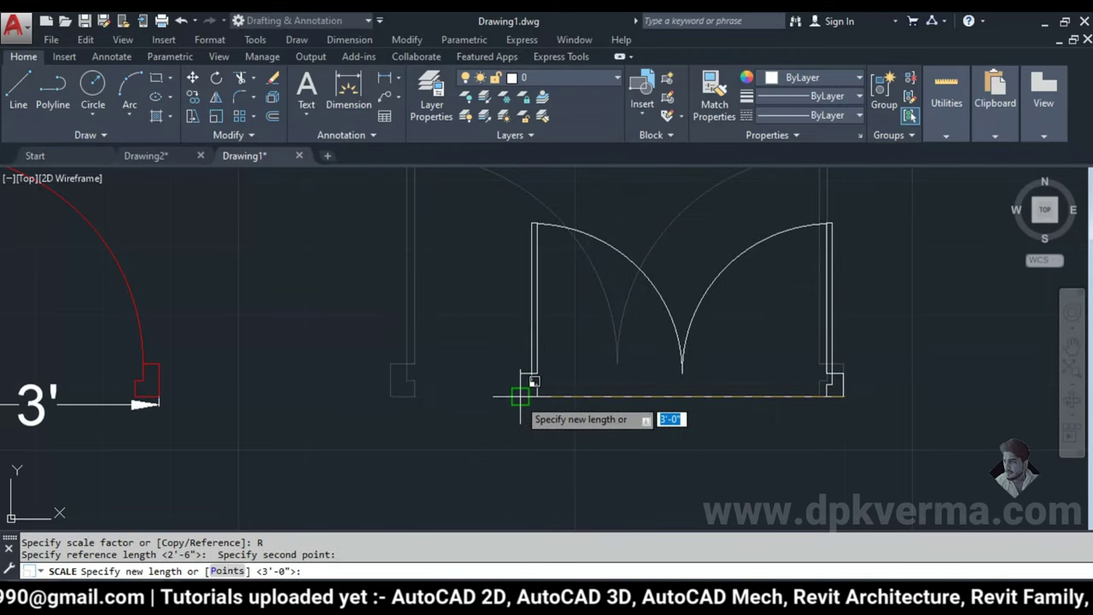
left_click(518, 397)
middle_click_drag(519, 397, 424, 413)
- Erase the guide line beneath the double door
left_click(554, 414)
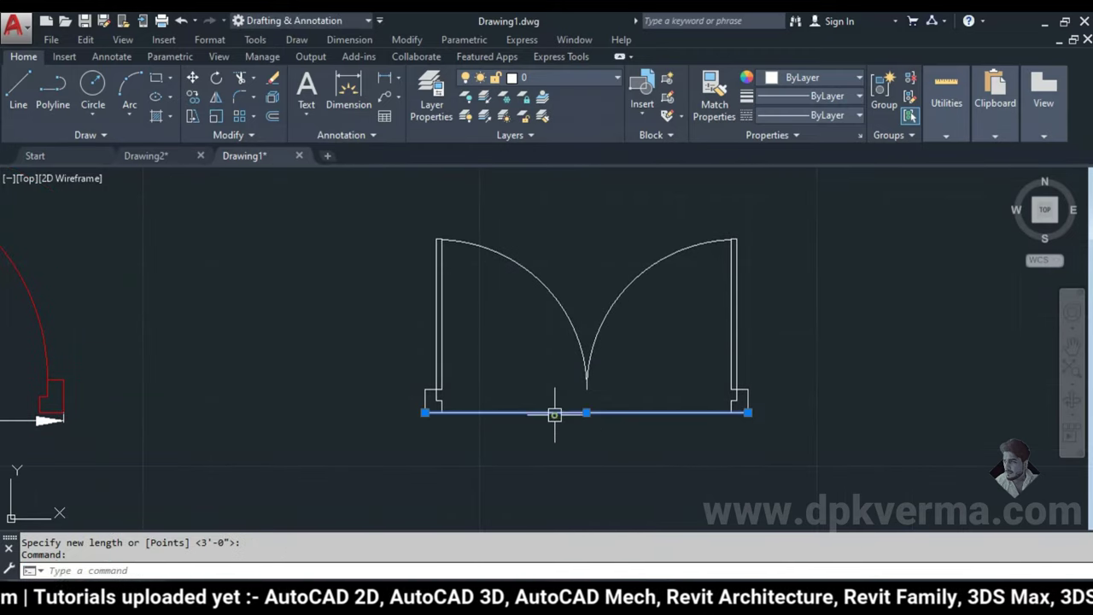
type("e")
key("Return")
type("DLI")
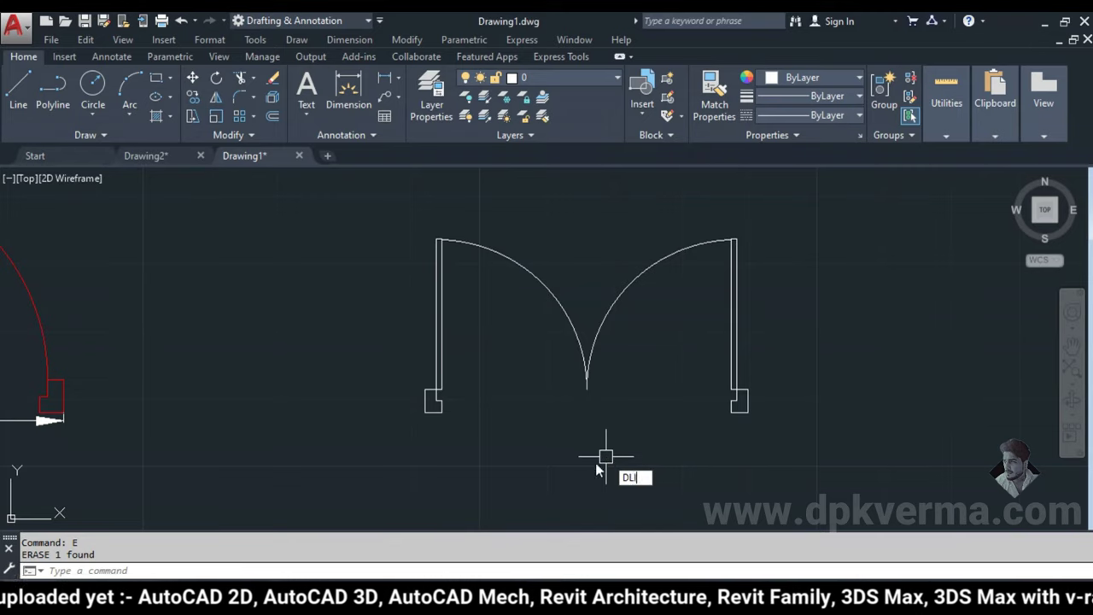
- Add a 4' linear dimension across the double door's width, placed below it
key("Return")
left_click(425, 412)
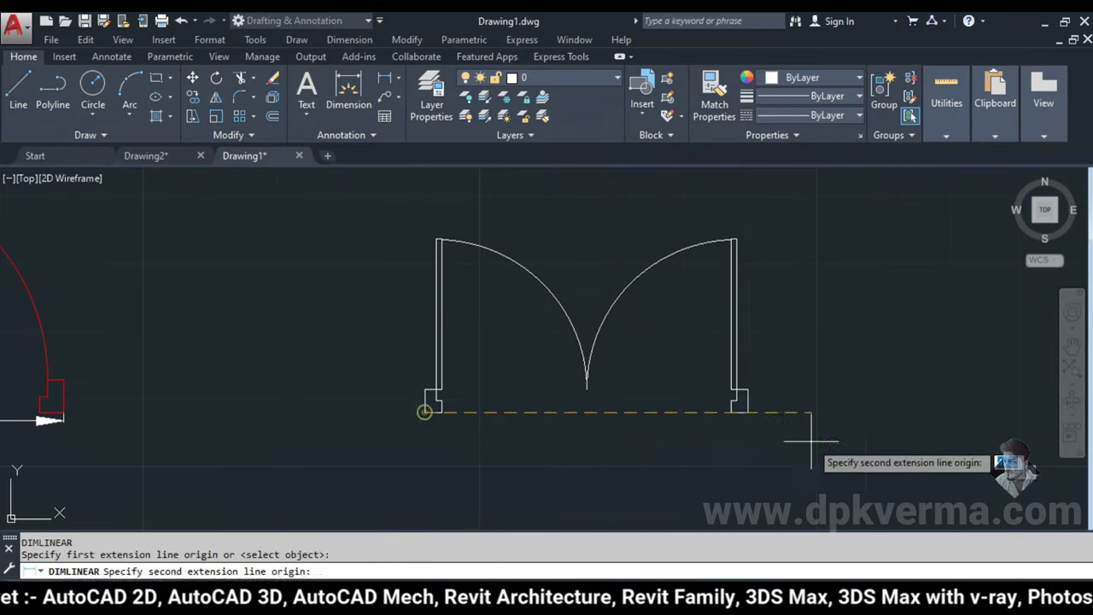
left_click(748, 412)
left_click(736, 442)
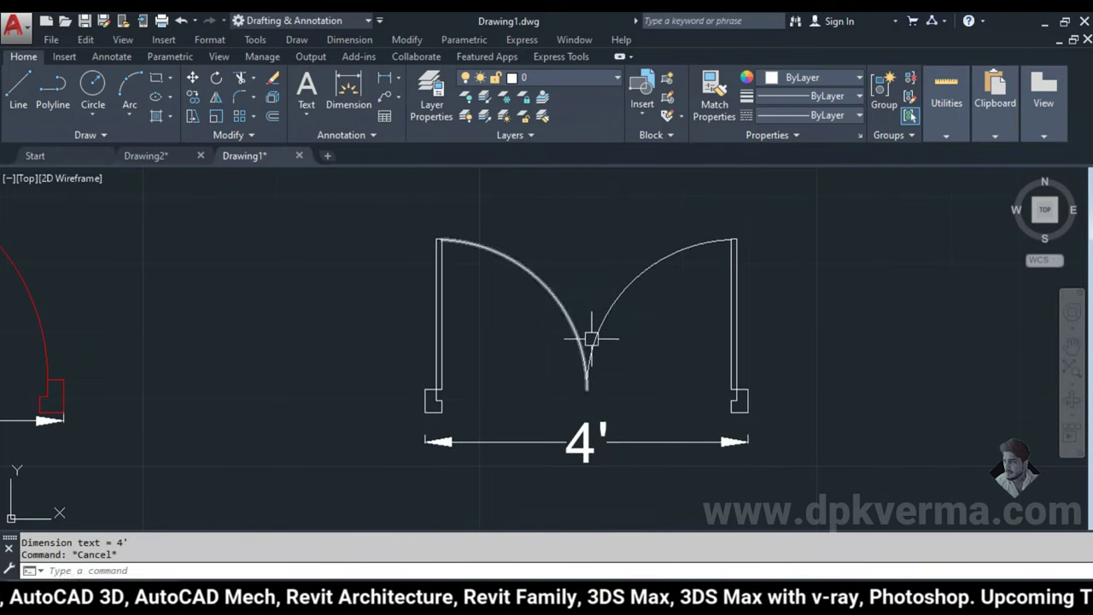
- Define both door leaves as block D2 with a base point on the door, on layer DOOR
type("b")
key("Return")
type("D2")
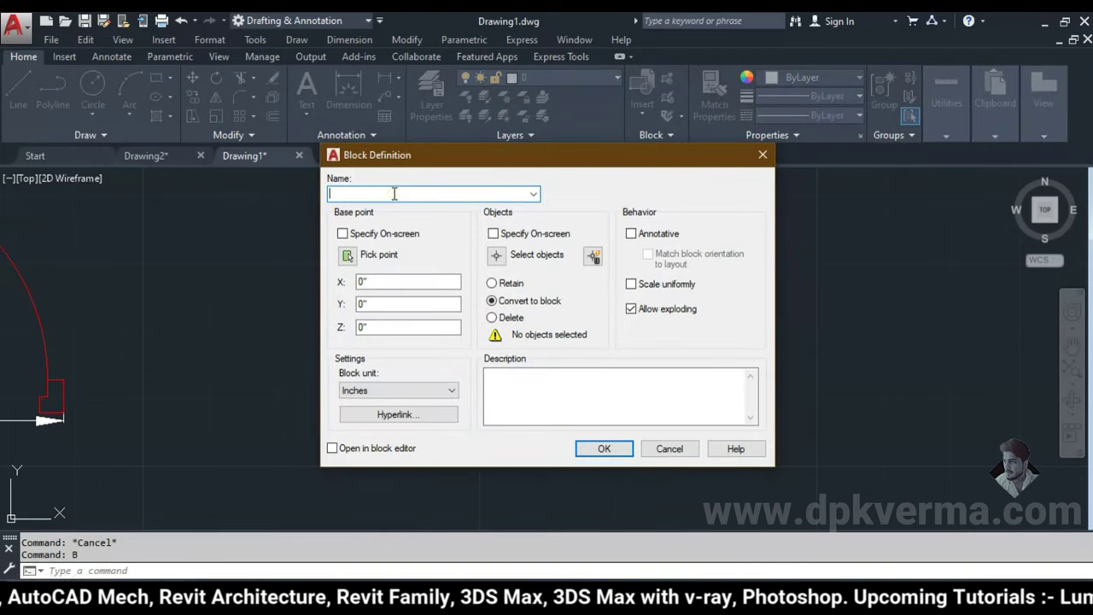
left_click(346, 255)
left_click(581, 385)
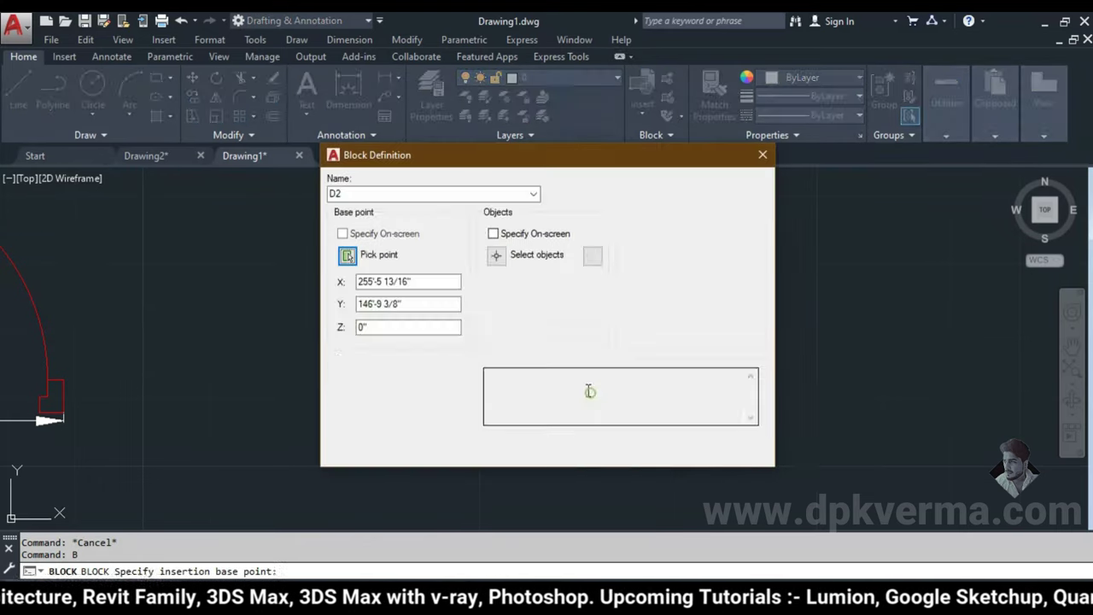
left_click(497, 256)
left_click(379, 200)
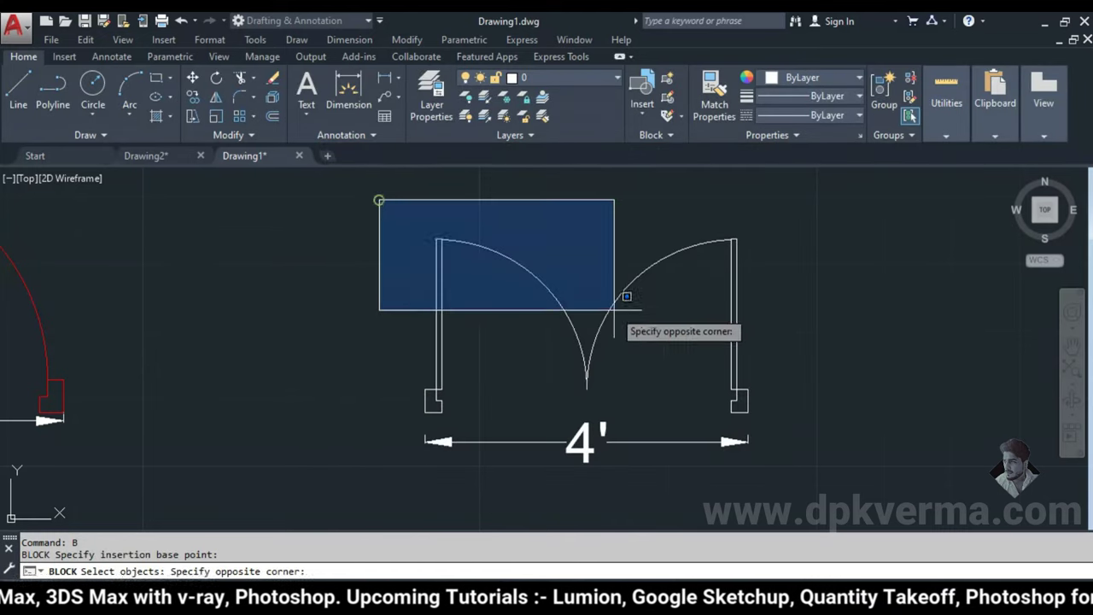
left_click(805, 412)
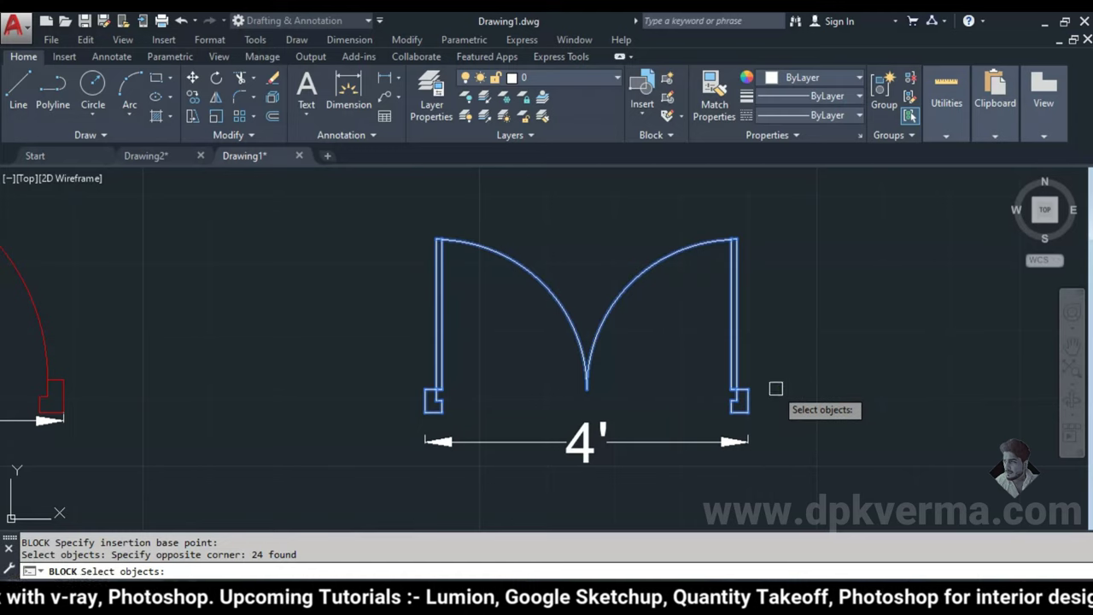
key("Return")
left_click(601, 450)
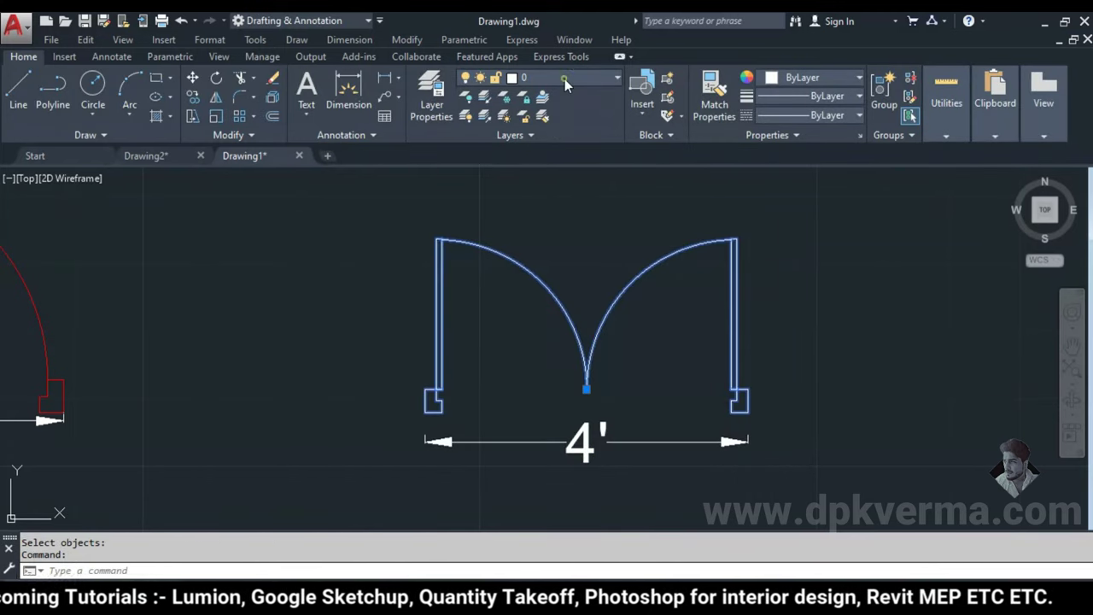
left_click(564, 78)
left_click(546, 193)
- Move the 2'-6" door down below the other doors
key("Escape")
scroll(656, 413, "down", 4)
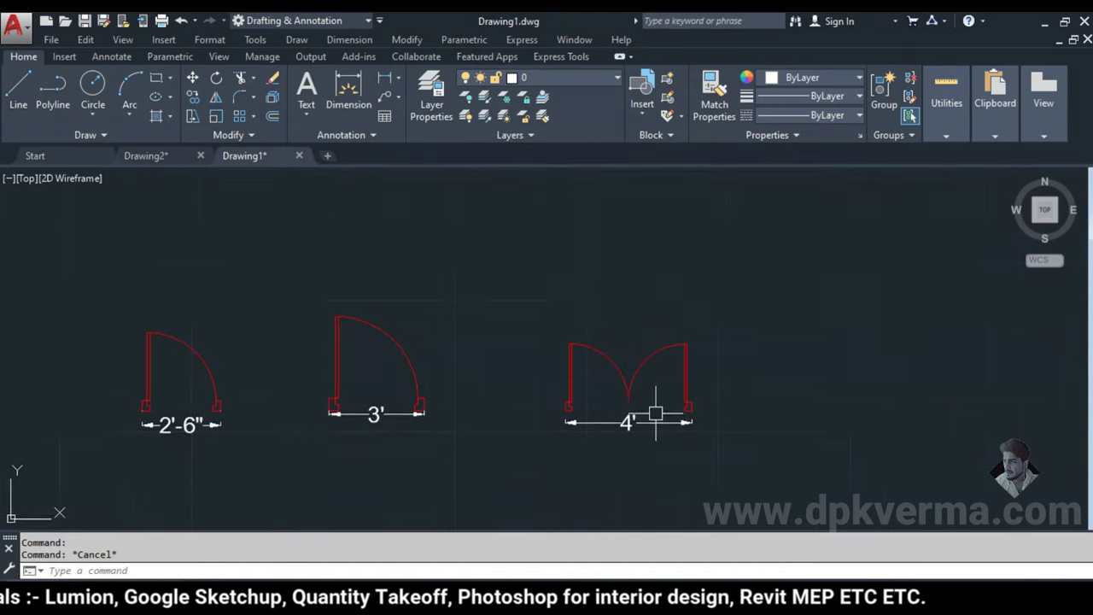
middle_click_drag(656, 414, 840, 345)
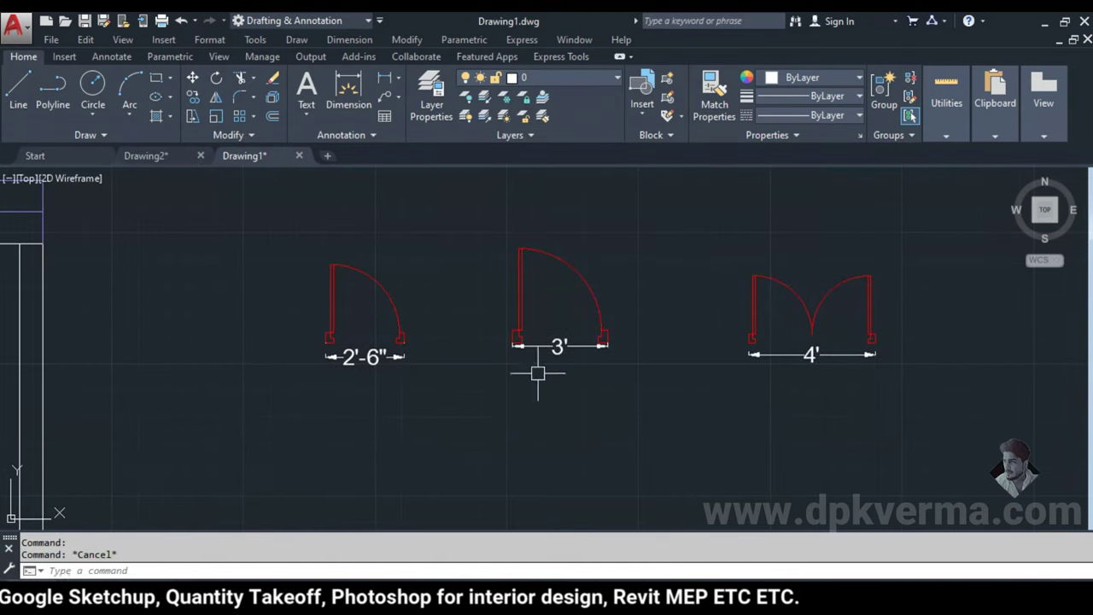
scroll(512, 334, "down", 2)
scroll(508, 342, "up", 1)
scroll(529, 326, "down", 1)
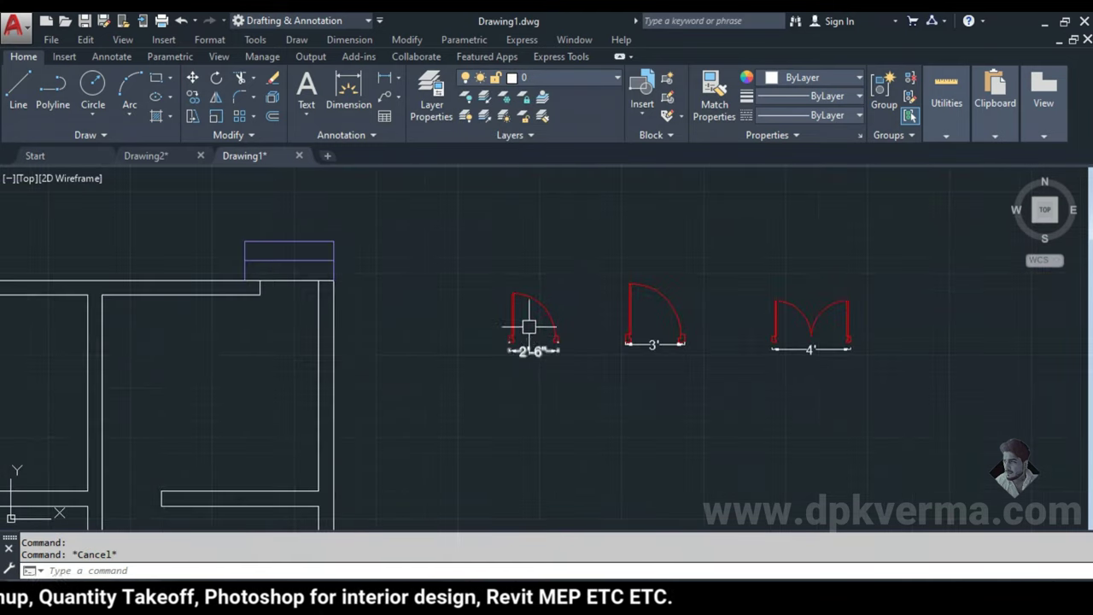
middle_click_drag(527, 317, 505, 242)
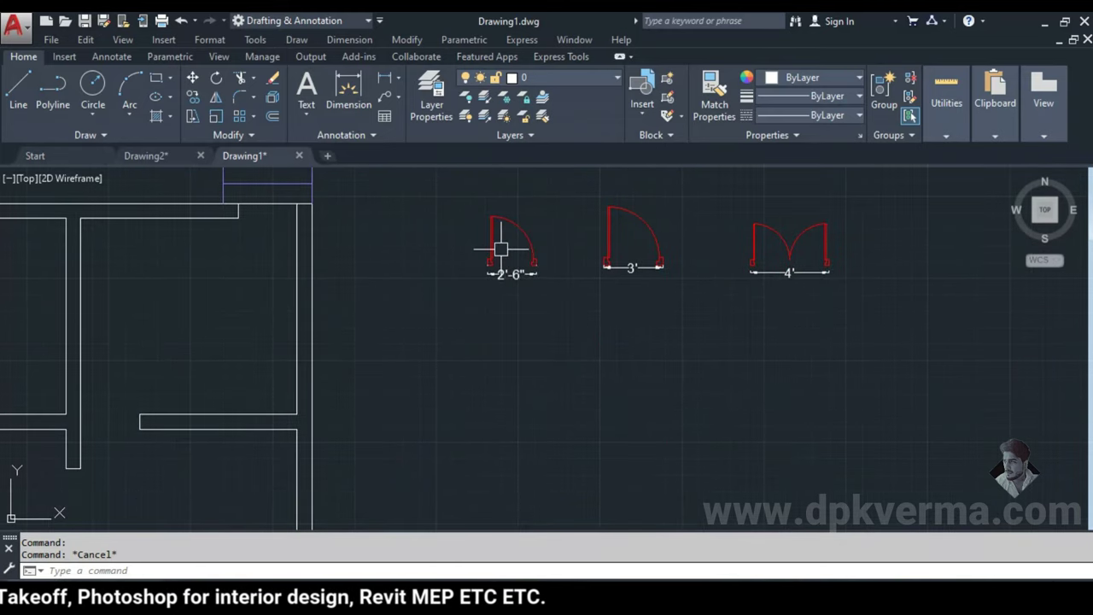
type("M")
key("Return")
left_click(495, 244)
key("Return")
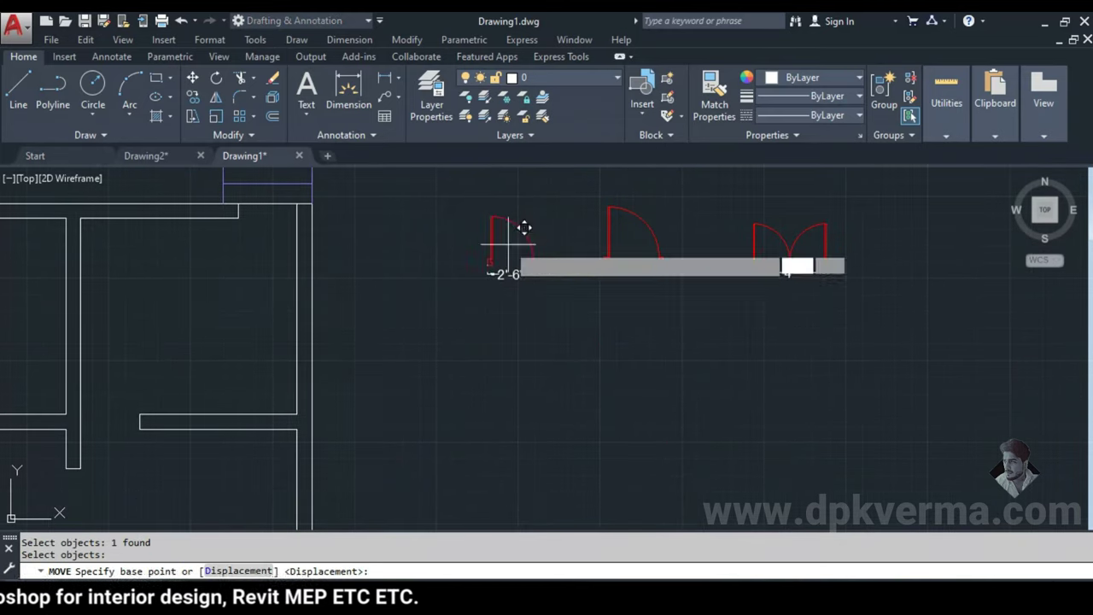
left_click(509, 246)
middle_click_drag(541, 452, 515, 351)
left_click(513, 369)
key("Escape")
key("Escape")
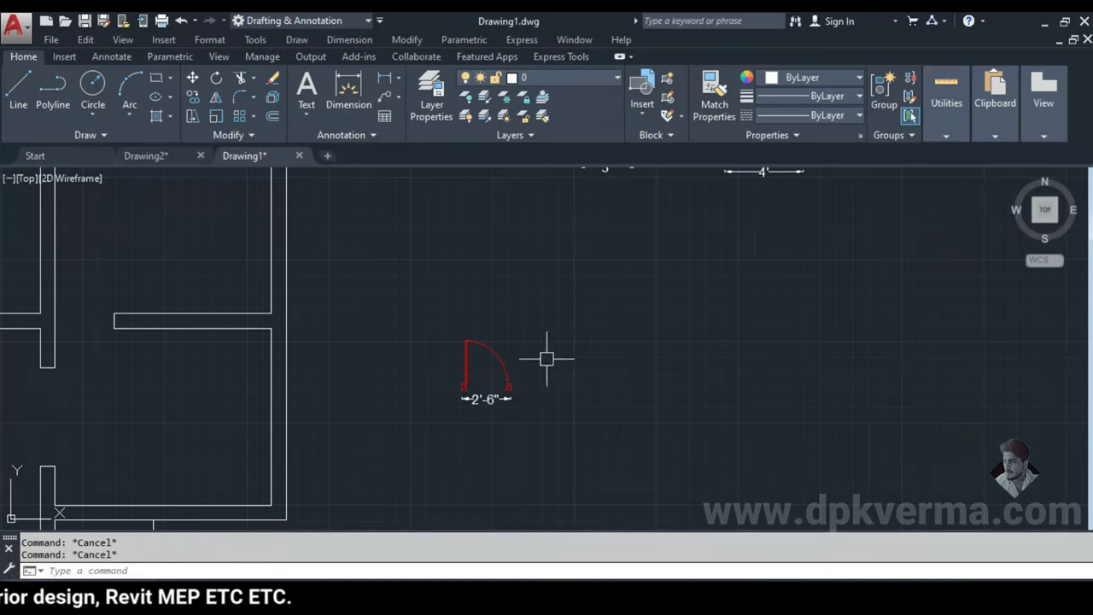
- Erase the 2'-6" dimension under the door
type("e")
key("Return")
left_click(461, 367)
scroll(462, 367, "up", 2)
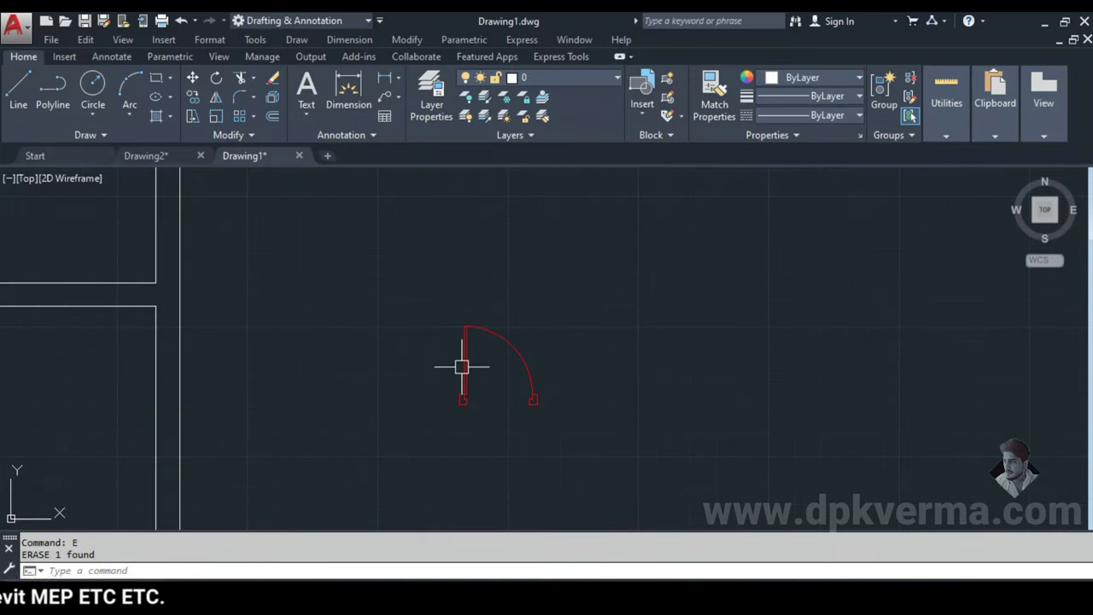
type("MI")
- Mirror the single door across a vertical axis, keeping the original, to form a pair
key("Return")
left_click(507, 344)
key("Return")
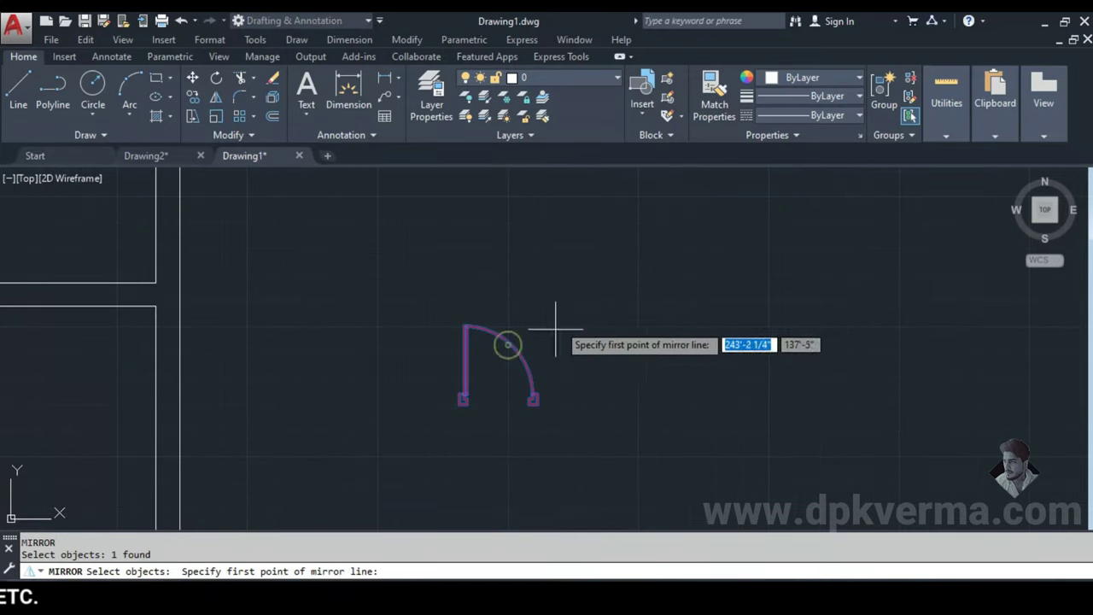
left_click(563, 311)
left_click(580, 435)
key("Return")
- Mirror the door pair downward across a horizontal axis into a four-door set
middle_click_drag(579, 436, 558, 395)
left_click(359, 243)
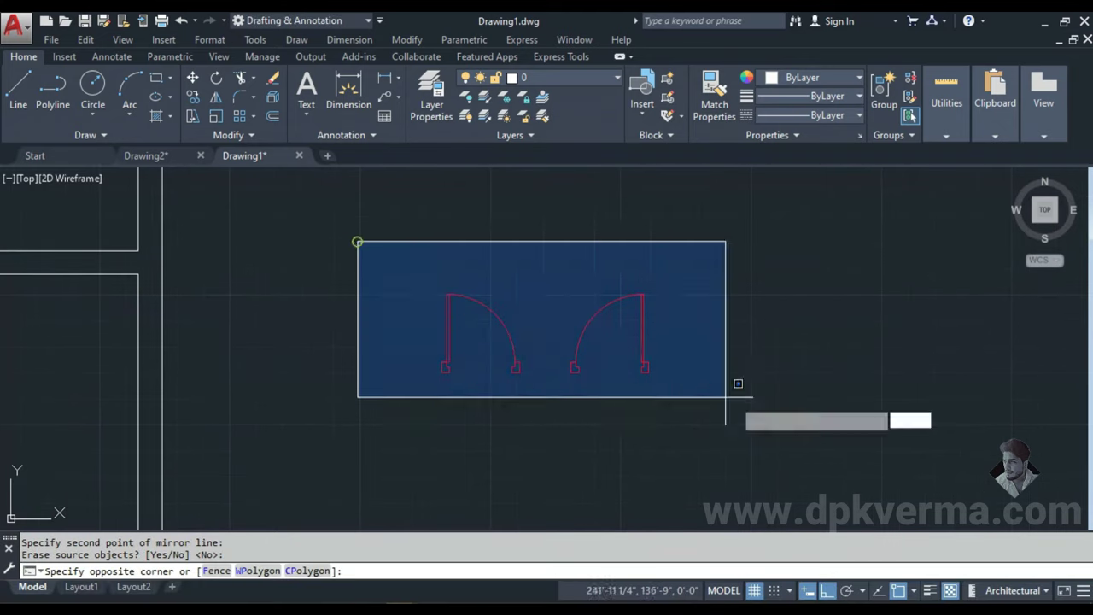
left_click(735, 388)
key("Return")
left_click(474, 386)
left_click(687, 382)
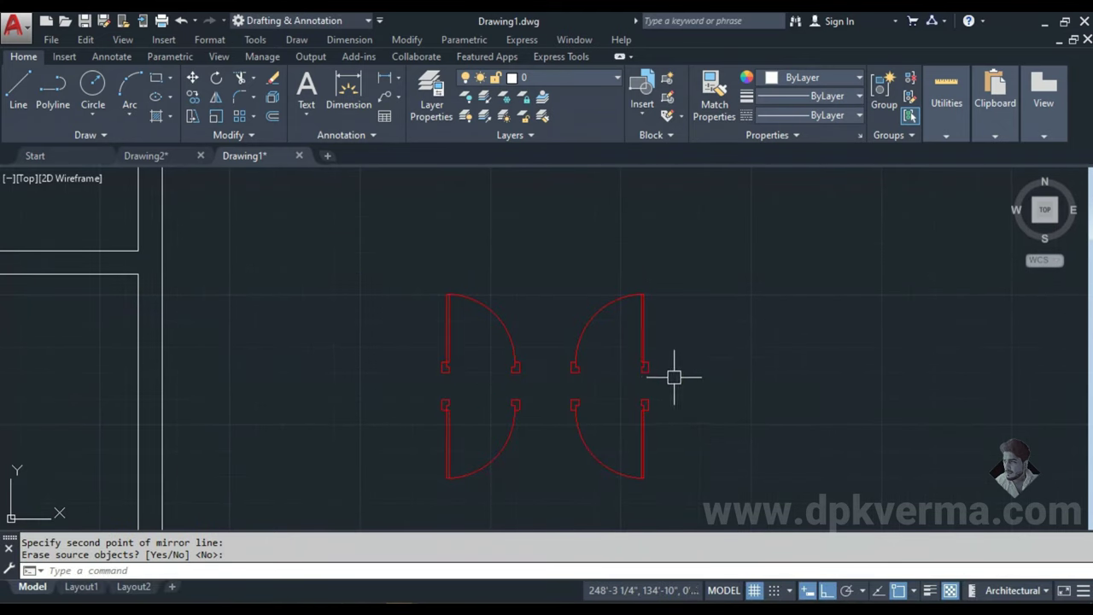
key("Return")
key("Return")
- Start another mirror of the four door leaves, then cancel it
left_click(359, 225)
left_click(780, 500)
key("Return")
left_click(703, 434)
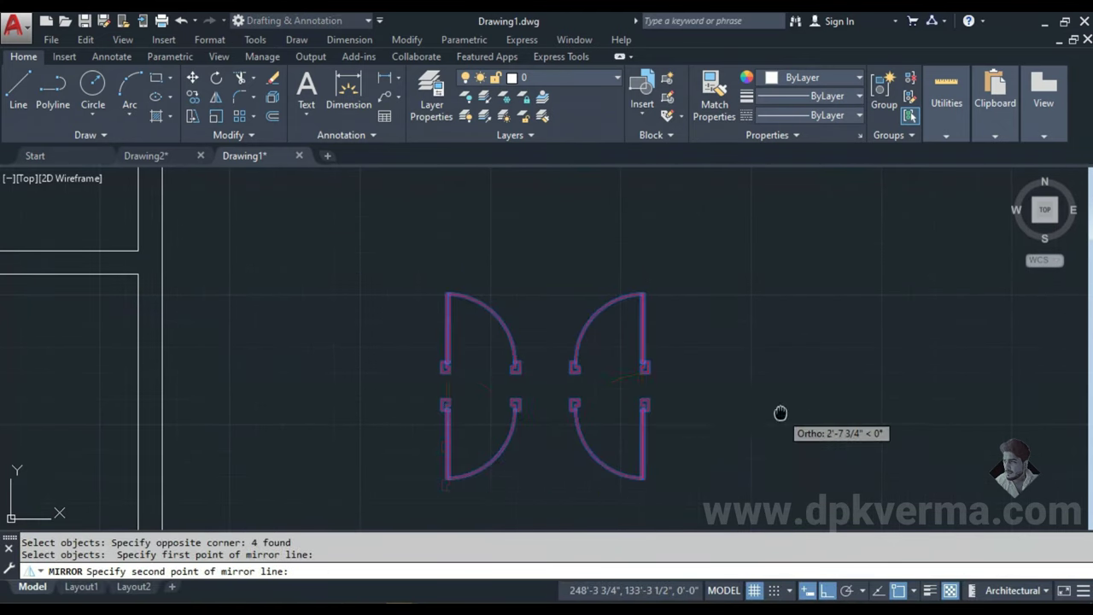
middle_click_drag(780, 415, 682, 427)
key("Escape")
key("Escape")
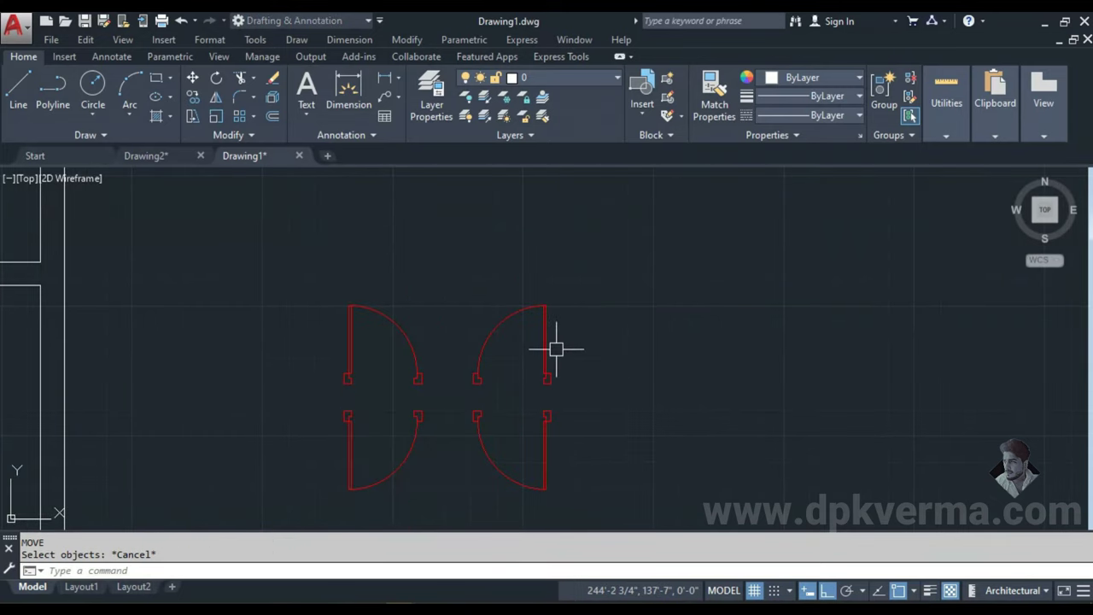
- Copy the four-door set to the right
type("Co")
key("Return")
left_click(290, 241)
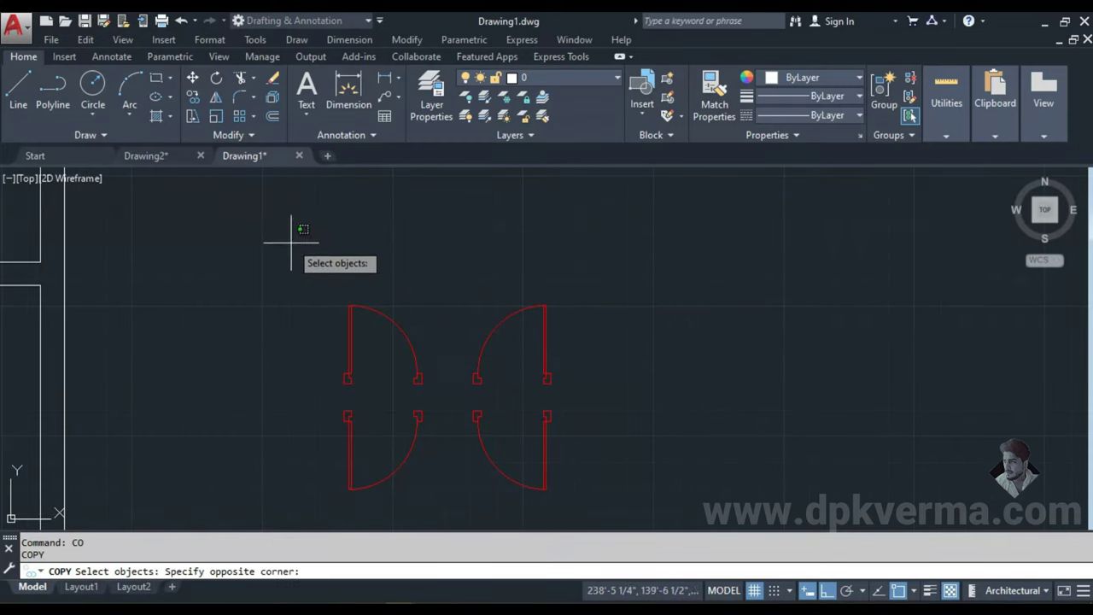
left_click(612, 511)
key("Return")
left_click(511, 417)
mouse_move(780, 420)
middle_mouse_down()
mouse_move(683, 396)
mouse_move(560, 396)
middle_mouse_up()
key("Escape")
key("Escape")
- Rotate the copied right-hand door set, then undo that rotation
type("o")
key("Return")
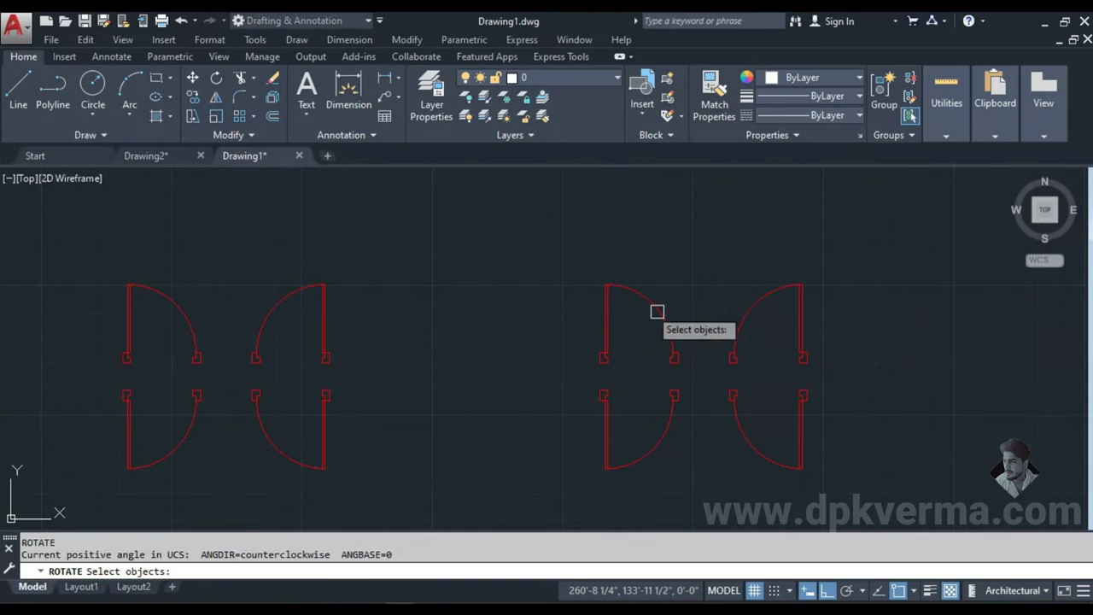
left_click(537, 254)
left_click(873, 468)
key("Return")
left_click(863, 348)
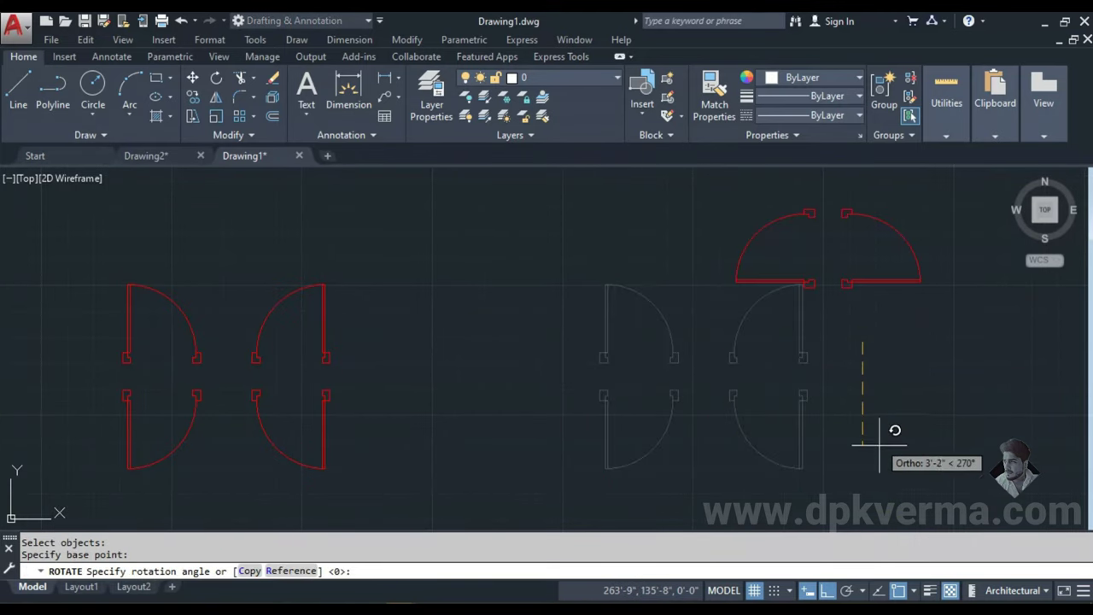
left_click(880, 446)
key("ctrl+z")
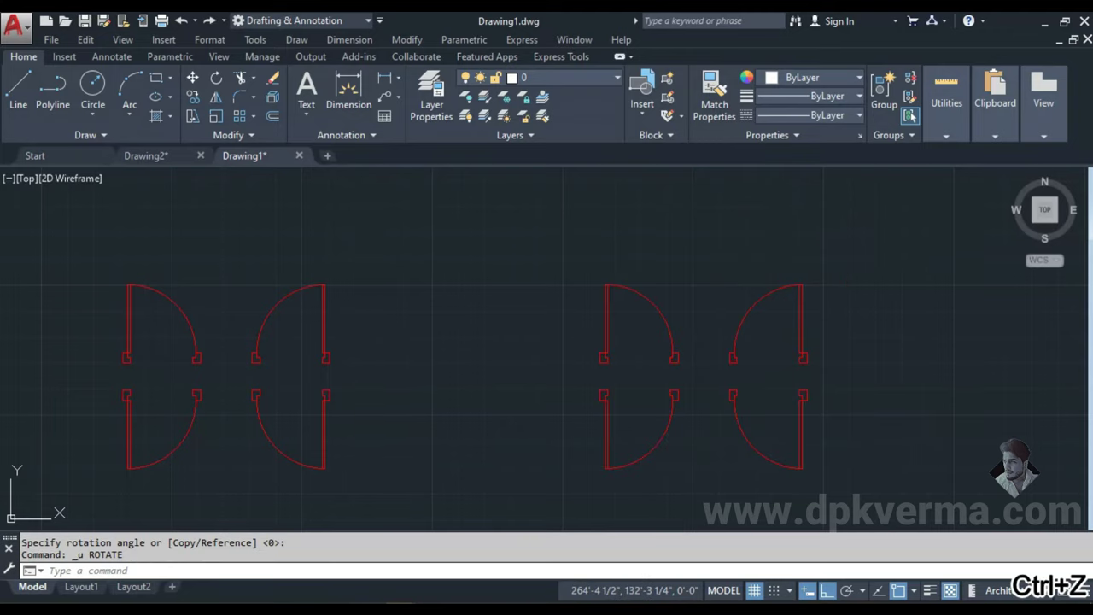
- Rotate the right-hand door set 90° so it lies horizontally
left_click(552, 239)
left_click(867, 495)
type("R")
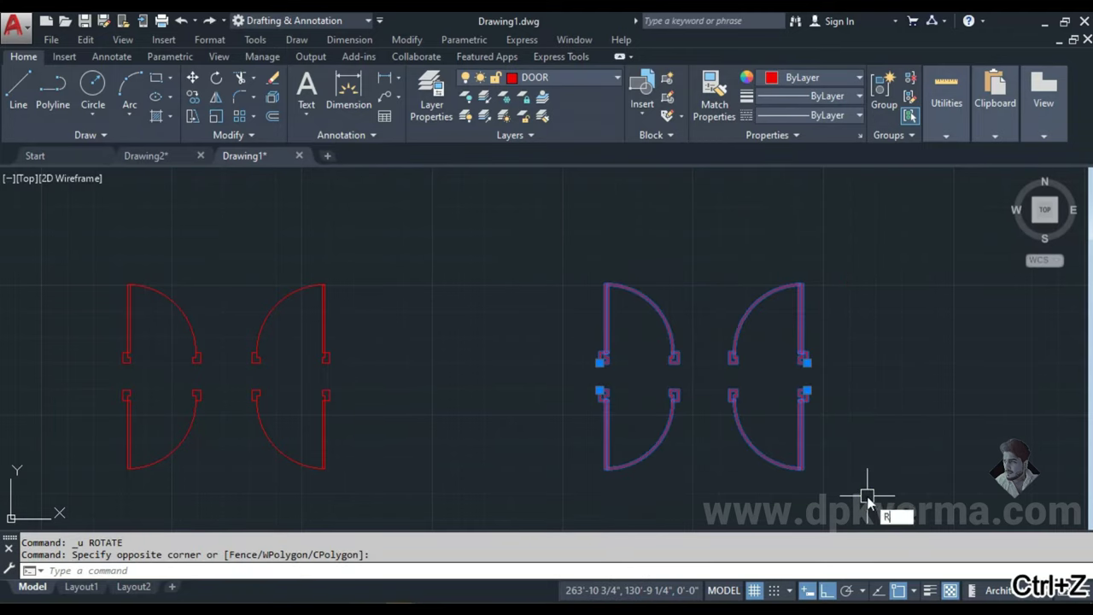
key("Return")
left_click(854, 342)
left_click(875, 423)
key("Escape")
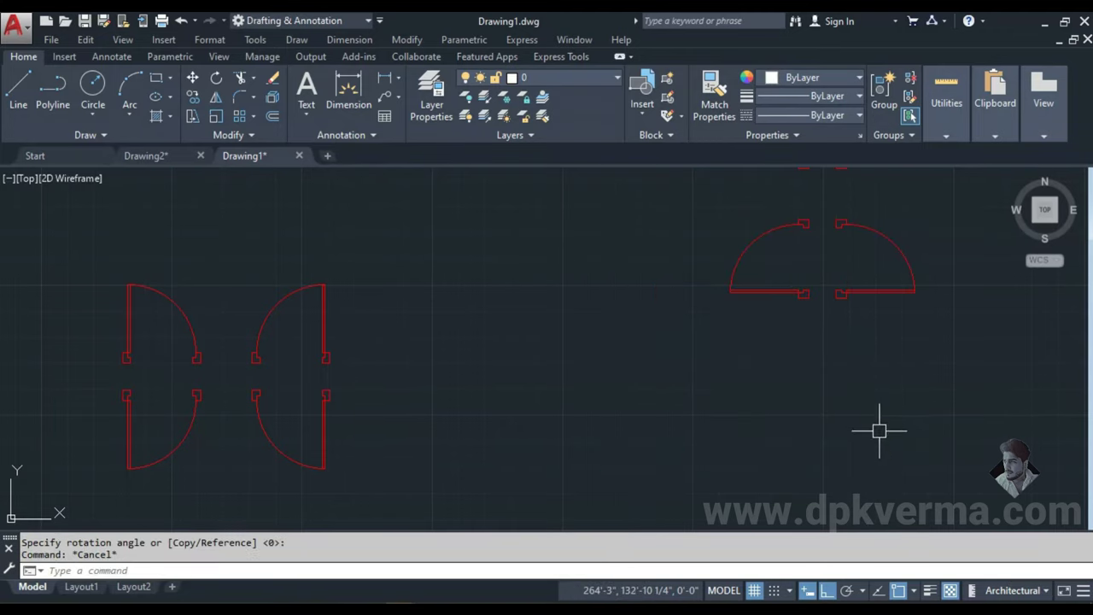
scroll(878, 430, "down", 2)
type("M")
key("Return")
- Move the horizontal doors beside the vertical pair with Ortho turned off
left_click(757, 202)
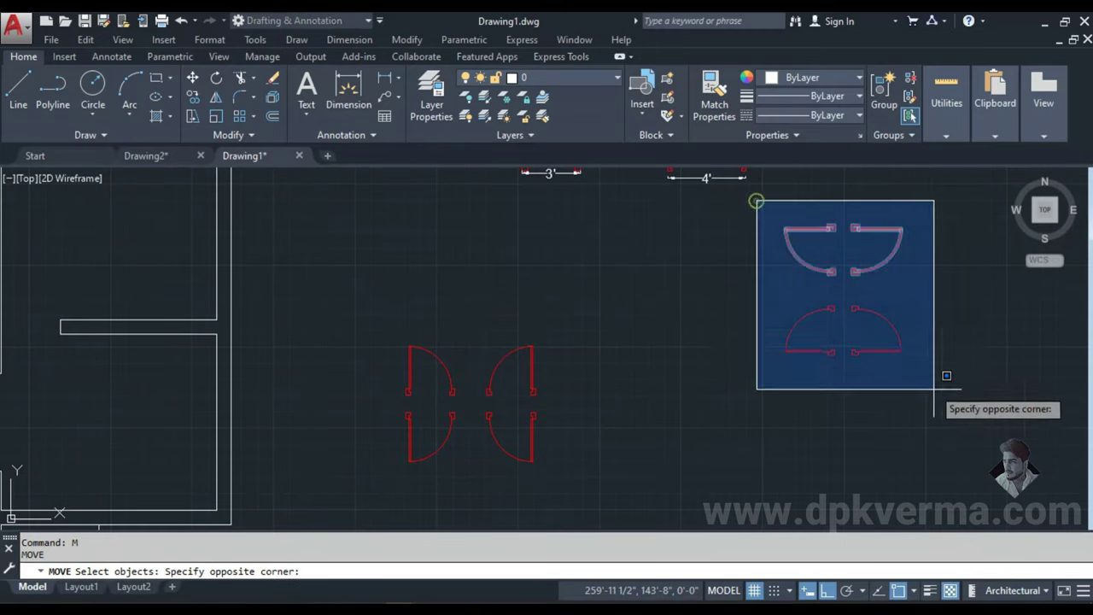
left_click(946, 375)
key("Return")
left_click(903, 287)
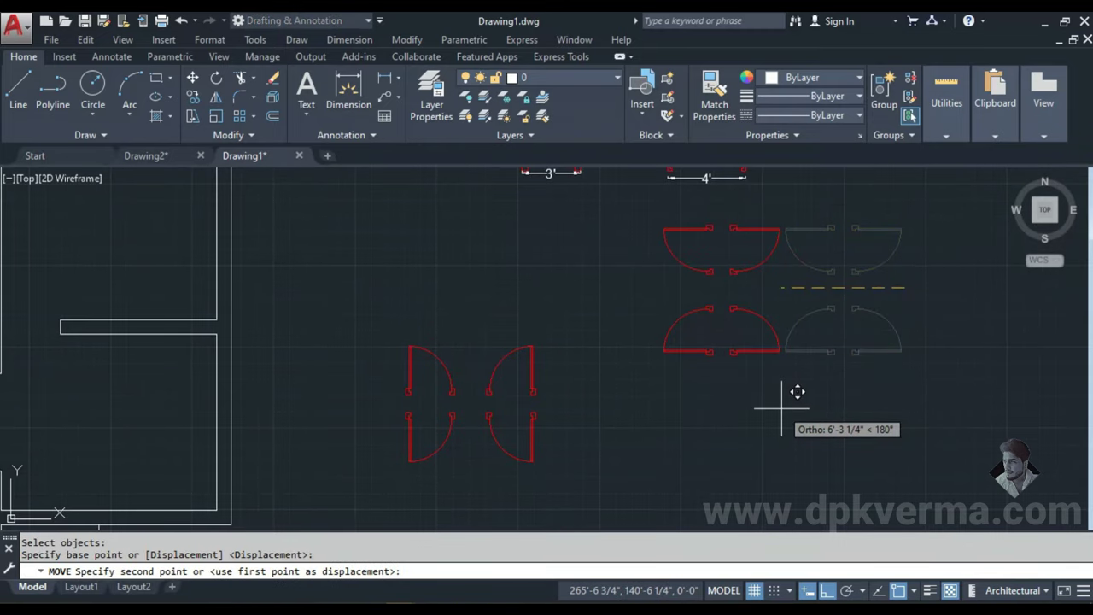
key("F8")
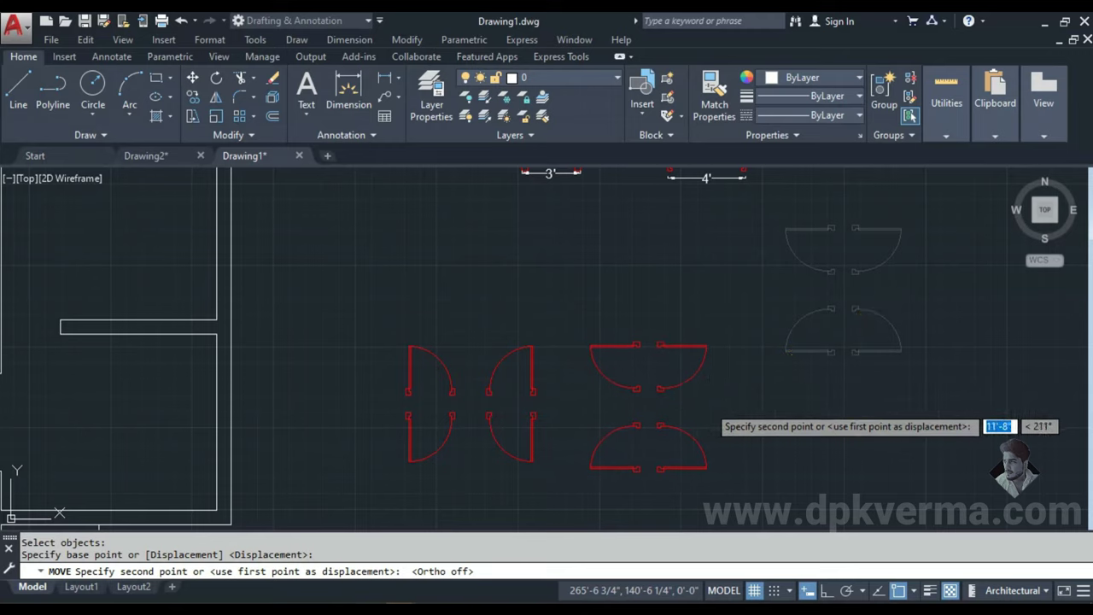
key("Escape")
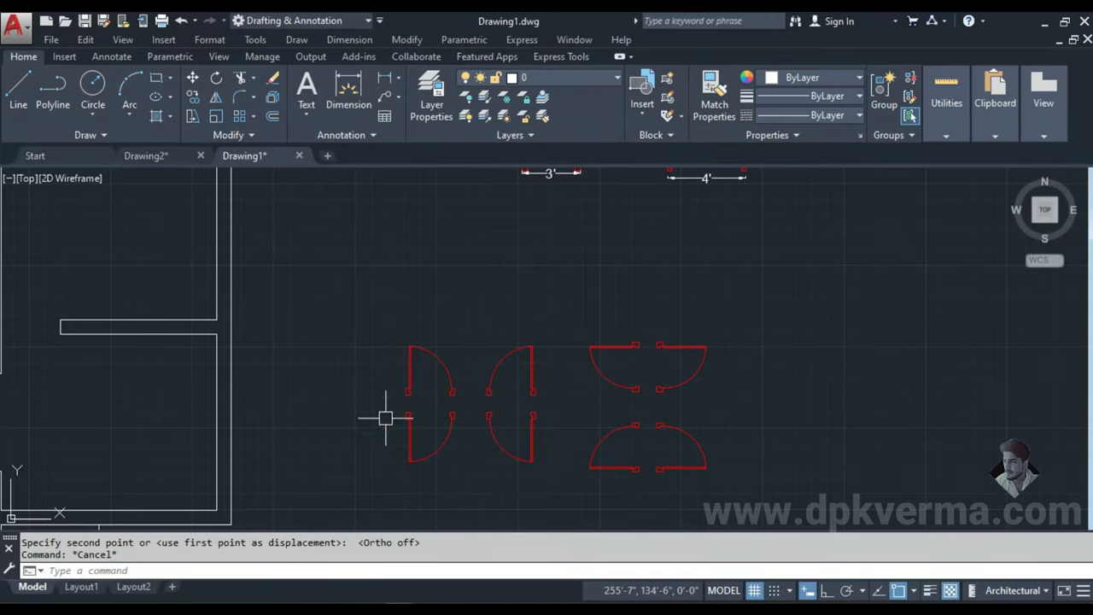
- Move the 3' door block down into open space below the door groups
scroll(526, 425, "down", 2)
scroll(415, 276, "up", 1)
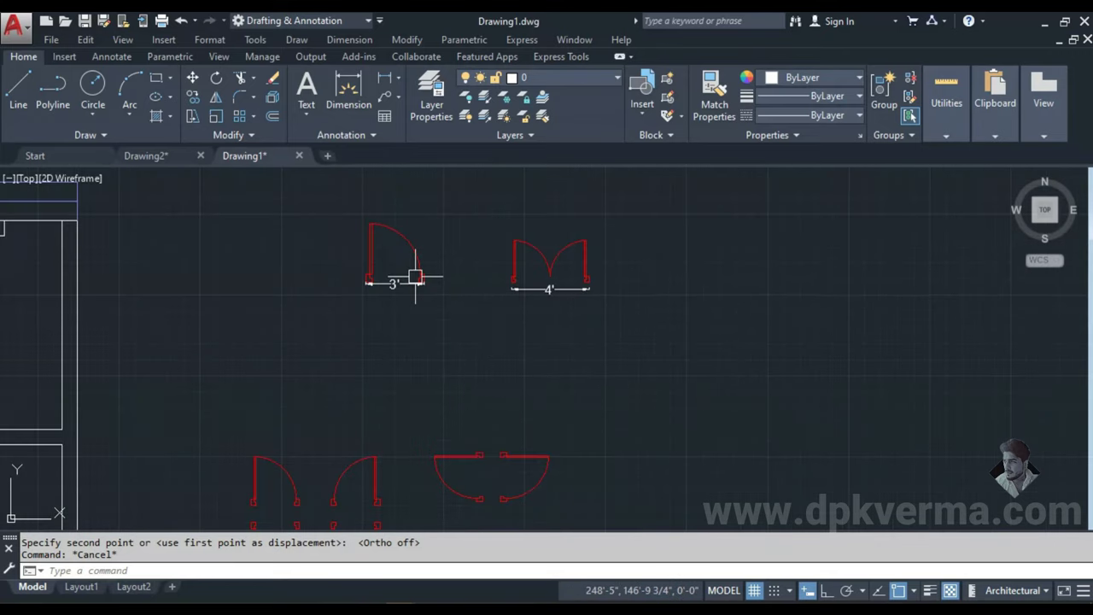
left_click(415, 250)
type("M")
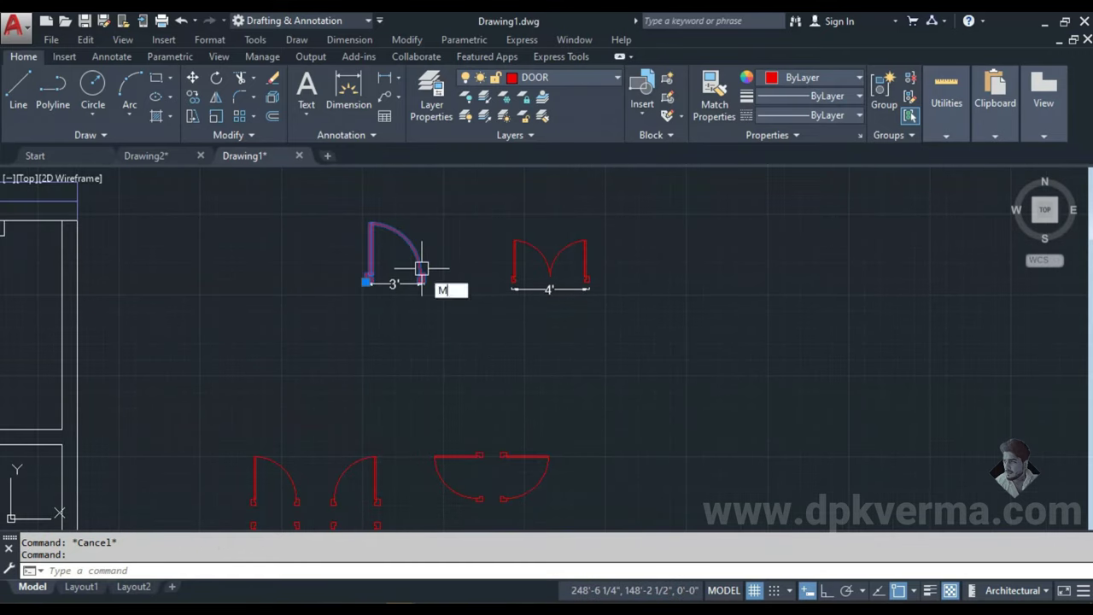
key("Return")
left_click(415, 246)
mouse_move(586, 293)
middle_mouse_down()
mouse_move(585, 353)
mouse_move(547, 317)
middle_mouse_up()
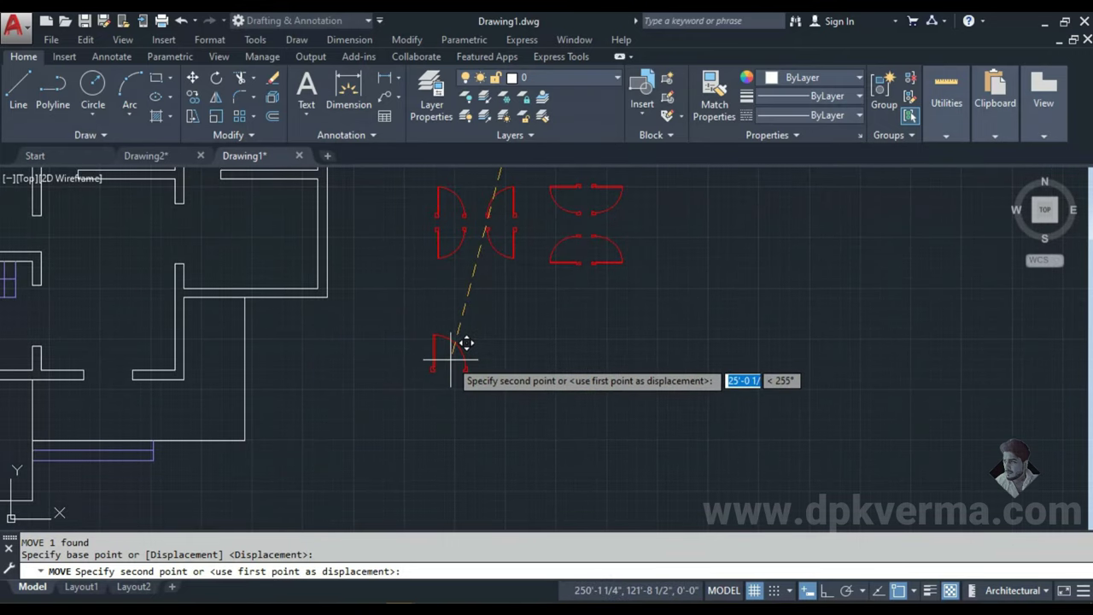
key("Escape")
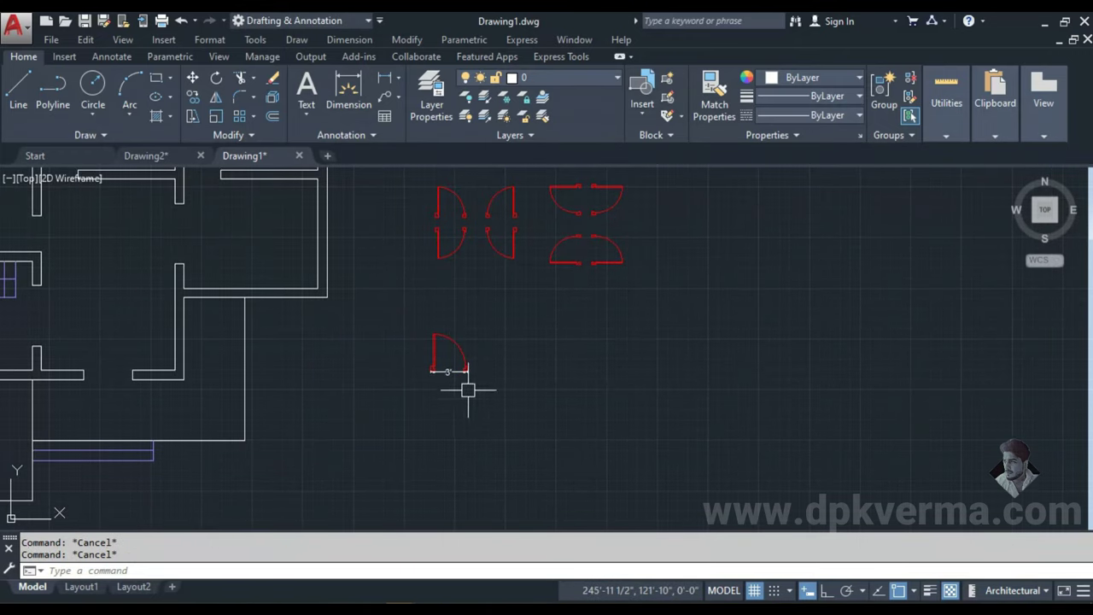
scroll(468, 390, "up", 4)
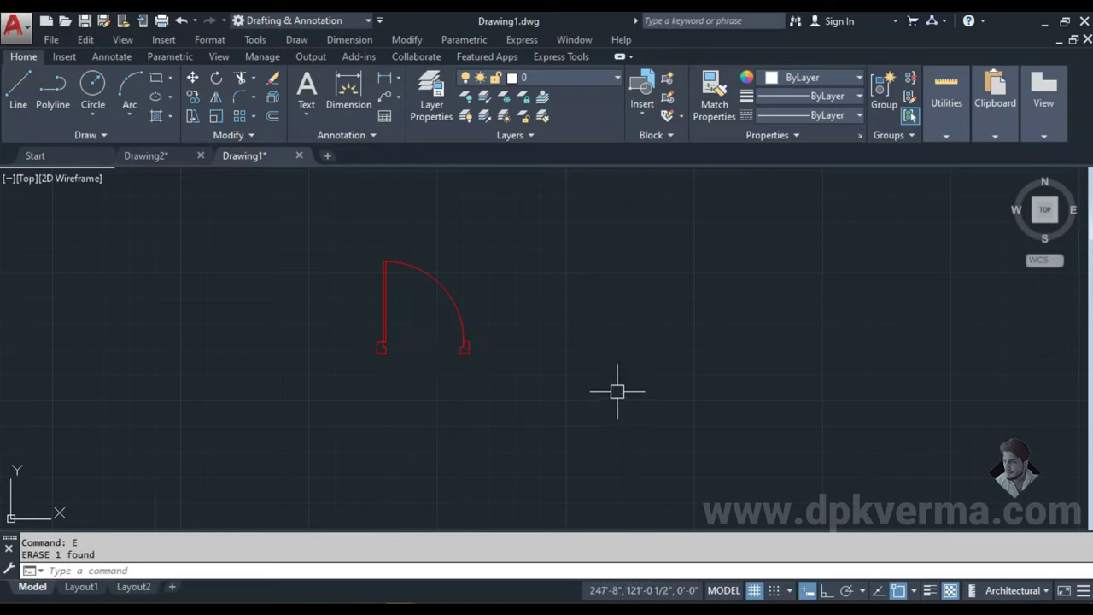
- Mirror the 3' door across a vertical line, keeping the original, into a twin door
type("mi")
key("Return")
left_click(347, 231)
left_click(561, 453)
key("Return")
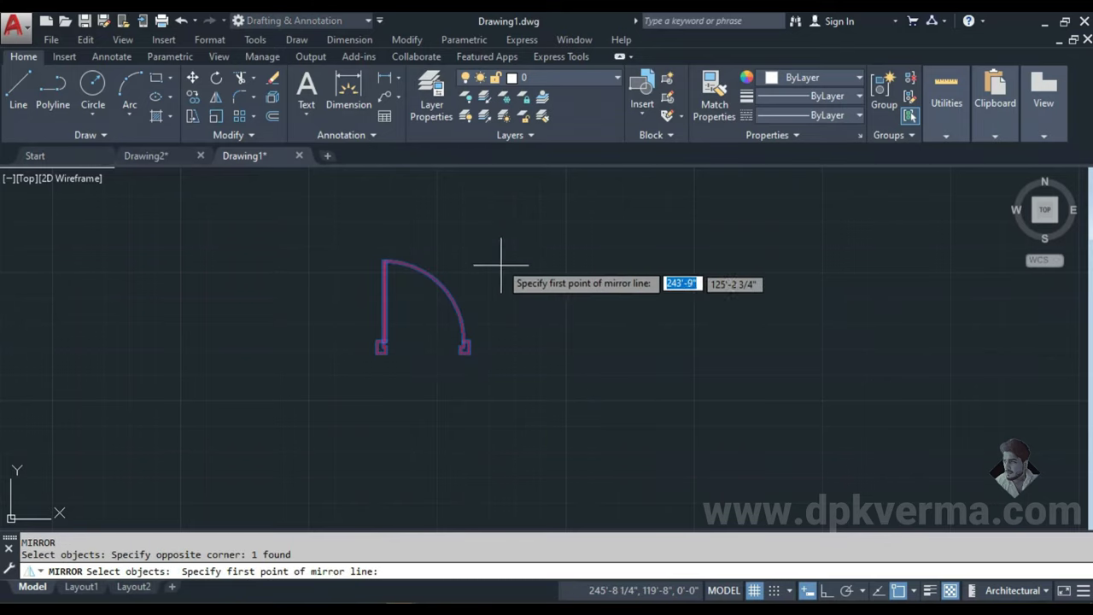
left_click(486, 239)
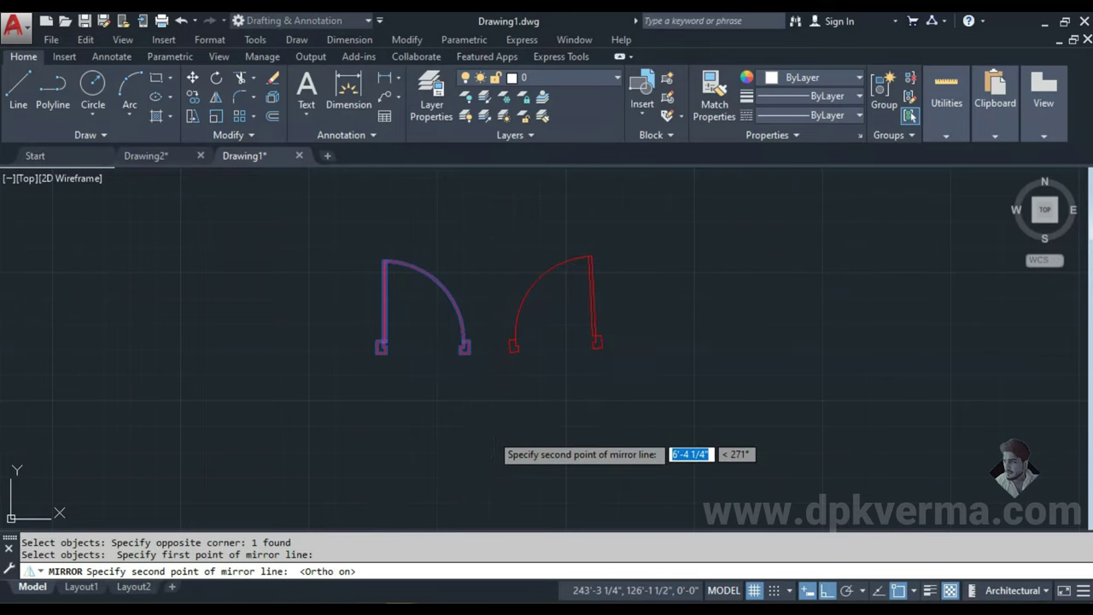
left_click(488, 439)
key("Return")
- Mirror the door pair downward across a horizontal line into a four-door set
key("Return")
left_click(367, 245)
left_click(610, 365)
key("Return")
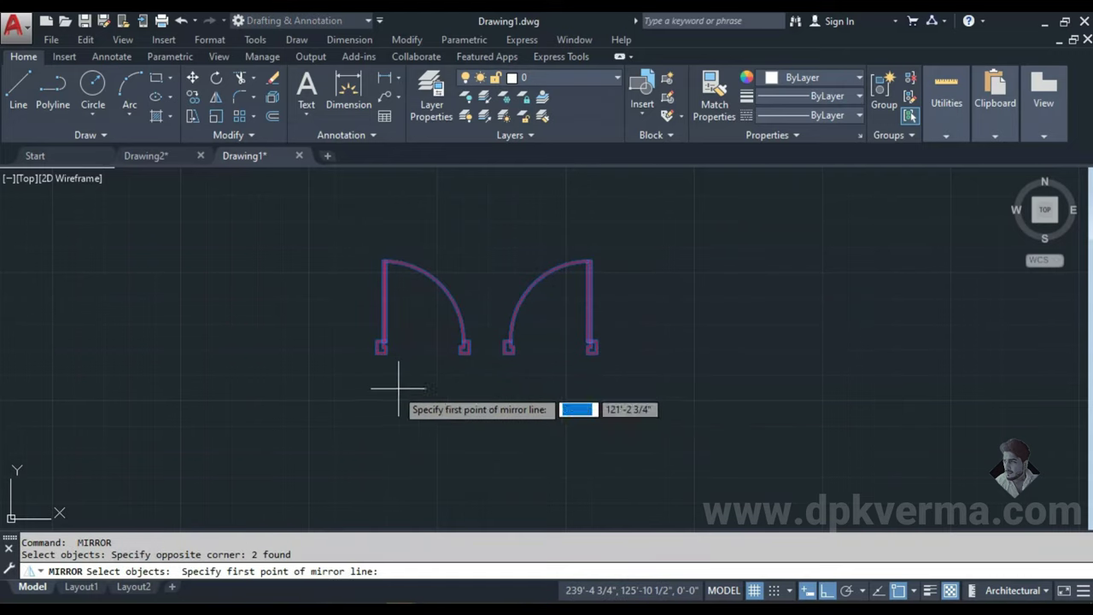
left_click(383, 386)
left_click(623, 386)
key("Return")
left_click(316, 211)
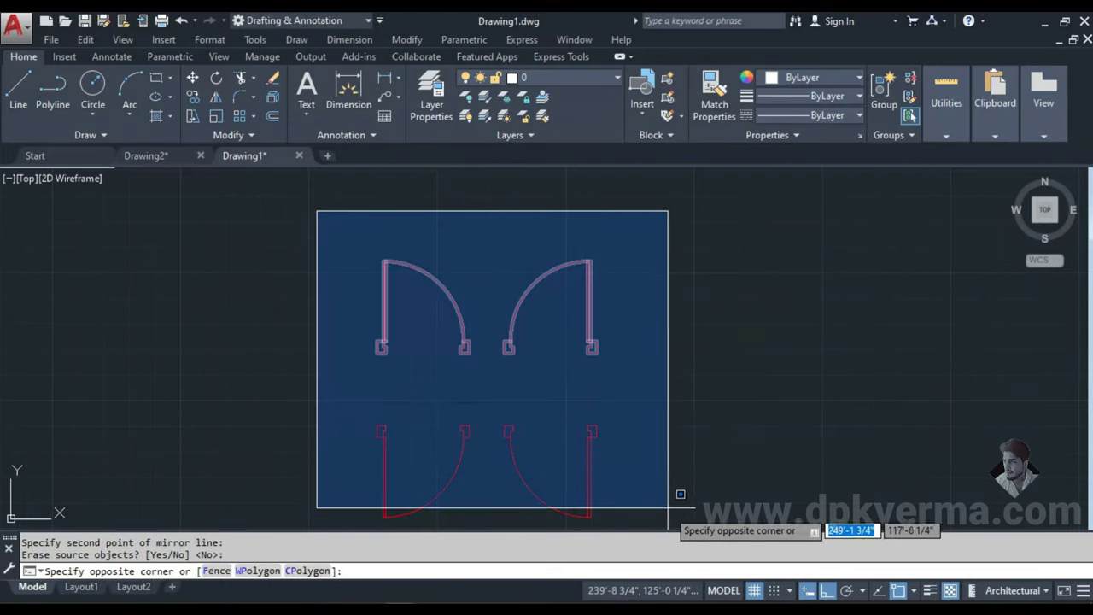
left_click(681, 494)
key("Escape")
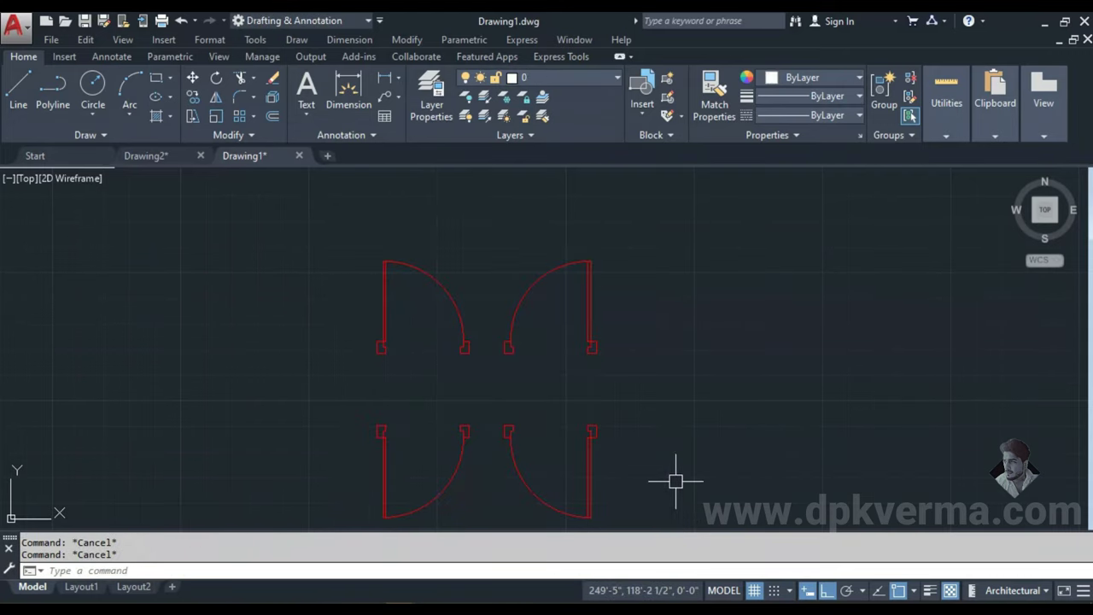
- Copy the four-door set to the right of the originals
type("Co")
key("Return")
left_click(663, 259)
left_click(378, 435)
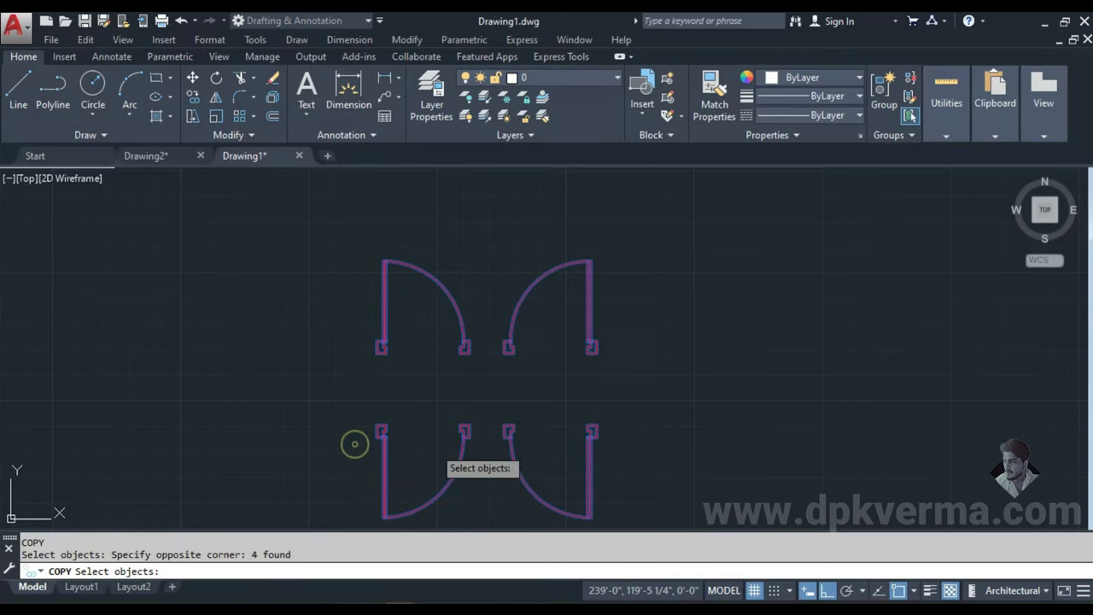
key("Return")
left_click(526, 392)
middle_click_drag(526, 392, 341, 391)
left_click(653, 385)
key("Escape")
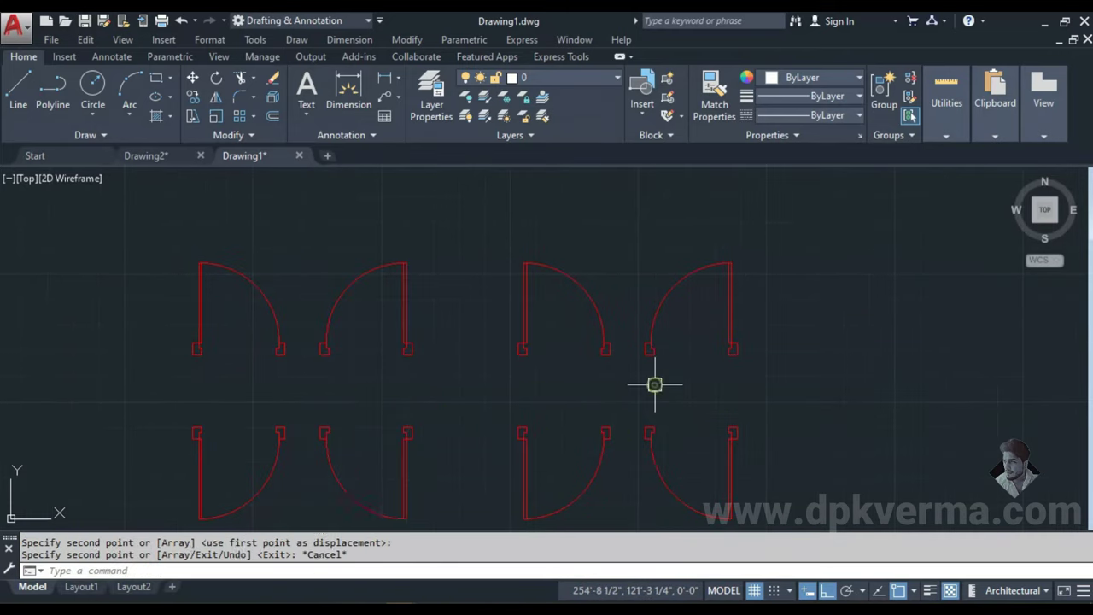
- Rotate the copied four-door set 270°
type("ro")
key("Return")
left_click(483, 219)
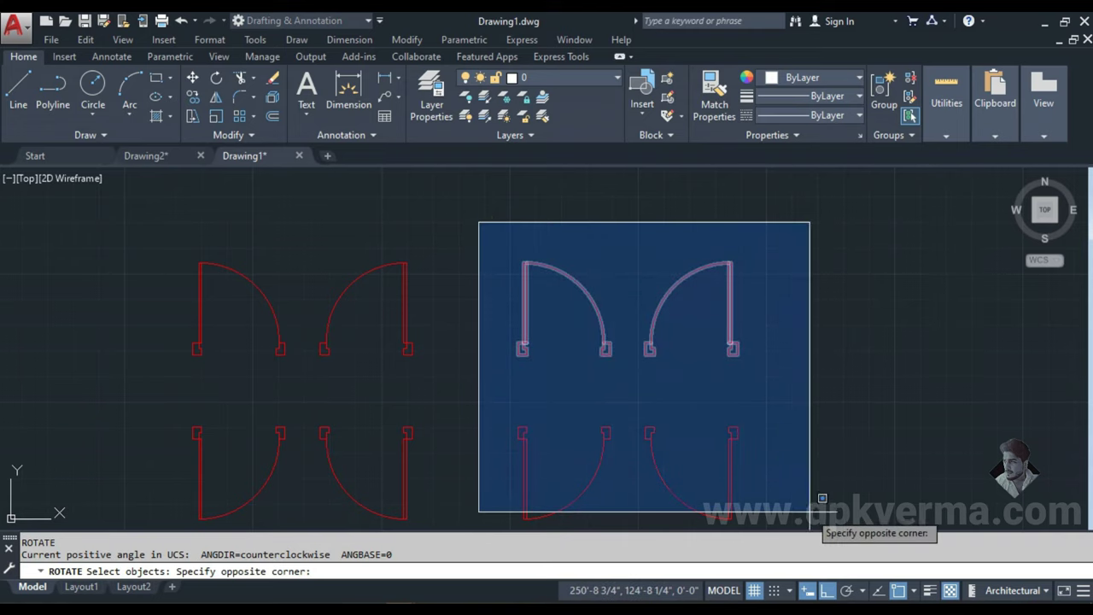
mouse_move(807, 496)
middle_mouse_down()
mouse_move(807, 461)
mouse_move(781, 455)
mouse_move(746, 472)
middle_mouse_up()
left_click(803, 491)
key("Return")
left_click(805, 363)
left_click(811, 427)
key("Escape")
- Move the rotated doors beside the lower vertical pair with Ortho off
scroll(800, 435, "down", 3)
left_click(847, 461)
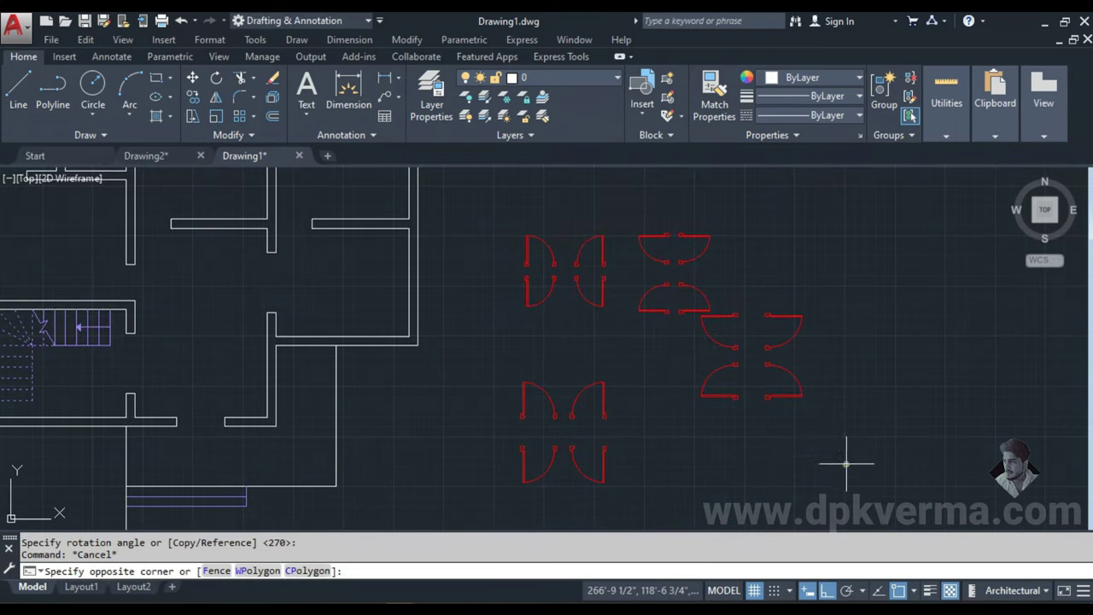
left_click(688, 342)
type("m")
key("Return")
left_click(738, 364)
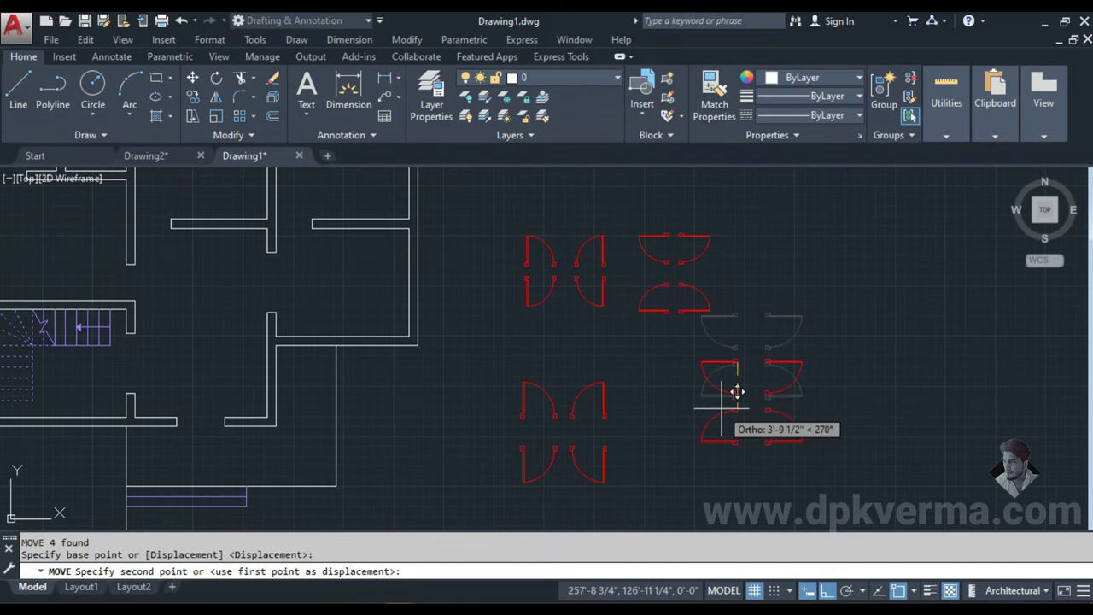
key("F8")
scroll(662, 418, "up", 2)
left_click(674, 436)
- Move one door of the rotated door sets into its new position beside the floor plan
scroll(683, 440, "down", 3)
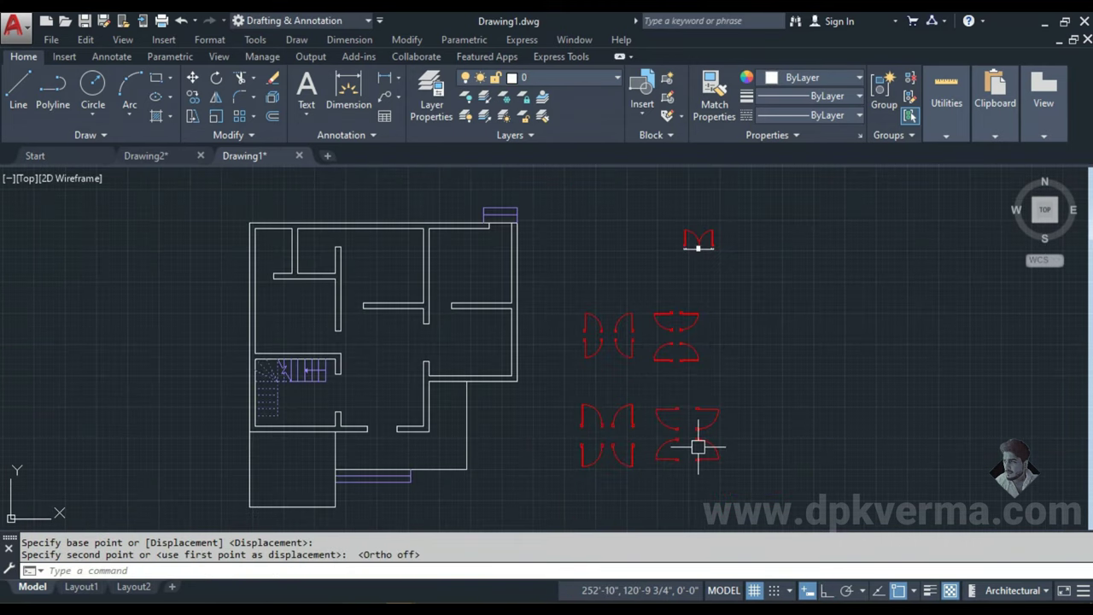
scroll(683, 248, "up", 2)
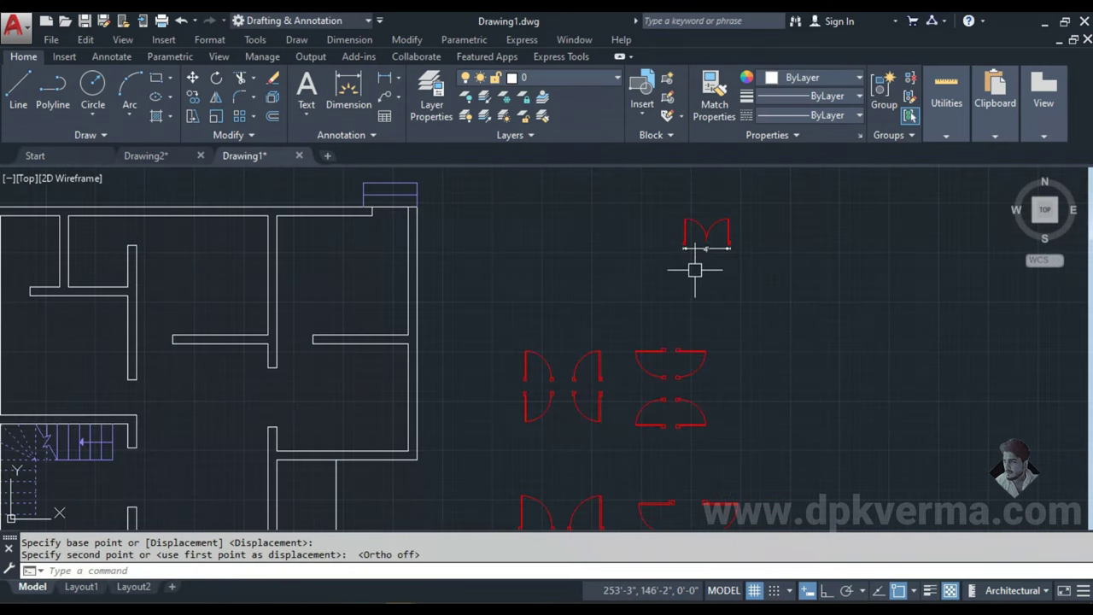
mouse_move(659, 408)
middle_mouse_down()
mouse_move(669, 393)
mouse_move(769, 376)
middle_mouse_up()
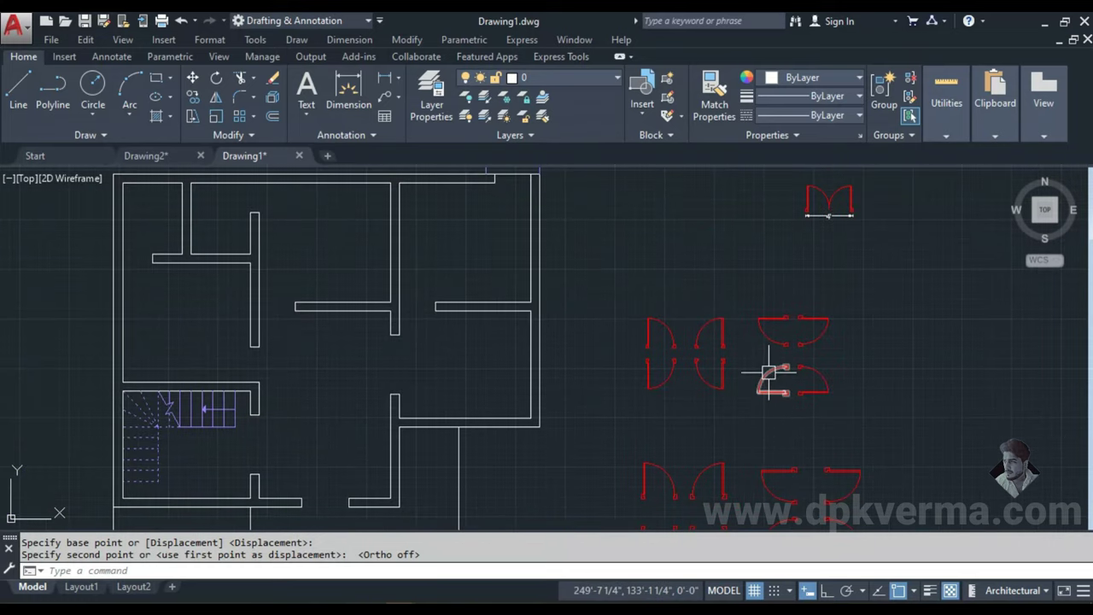
middle_click_drag(208, 324, 350, 388)
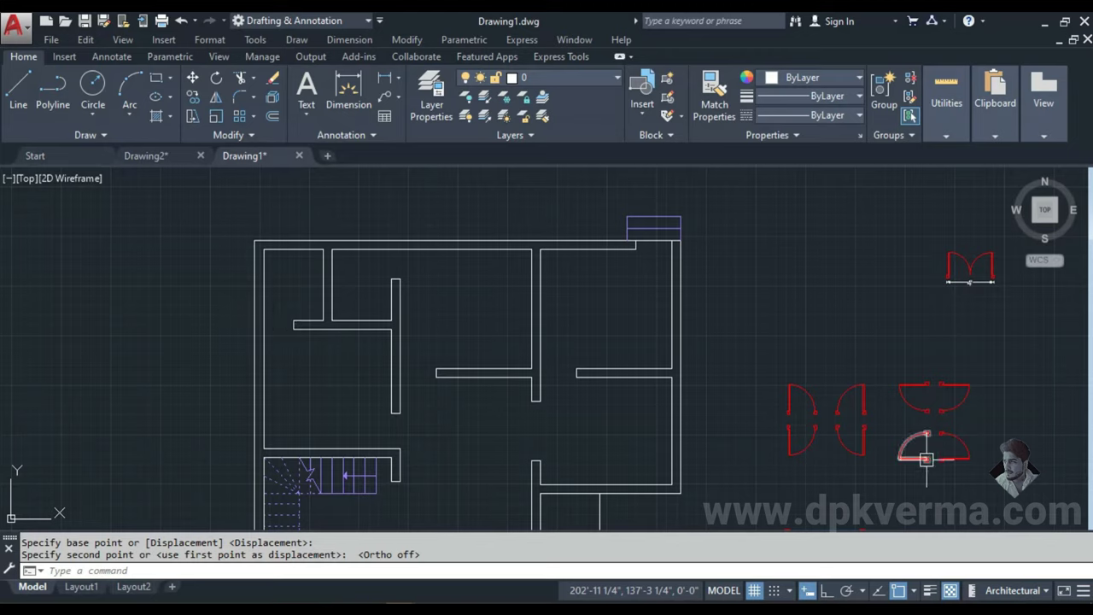
left_click(793, 389)
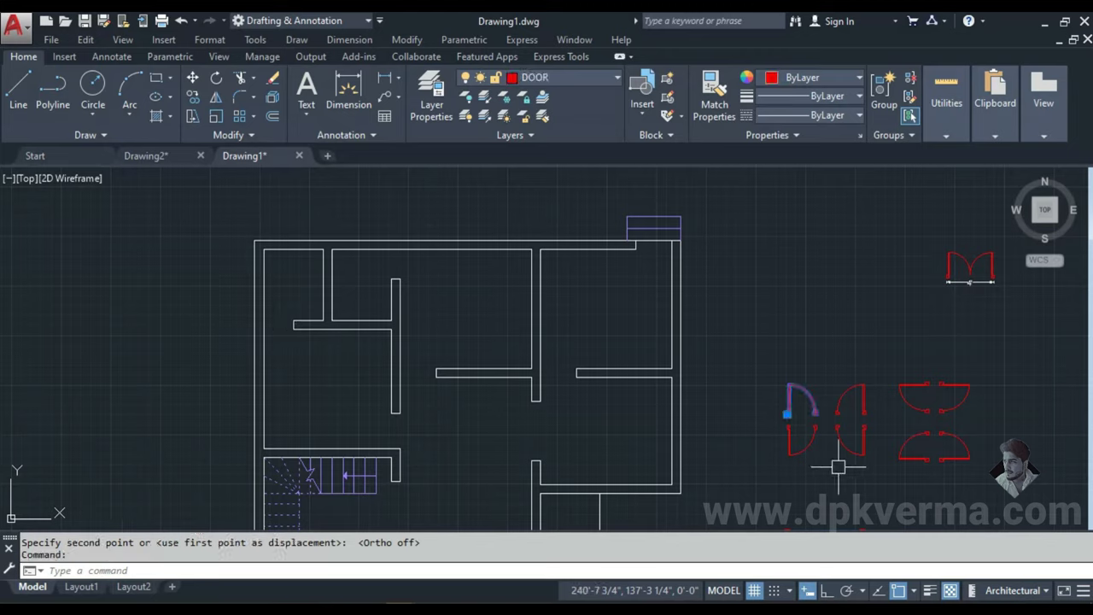
- Zoom in on the door sets, then start the COPY command and cancel it
scroll(829, 460, "up", 3)
scroll(837, 401, "up", 3)
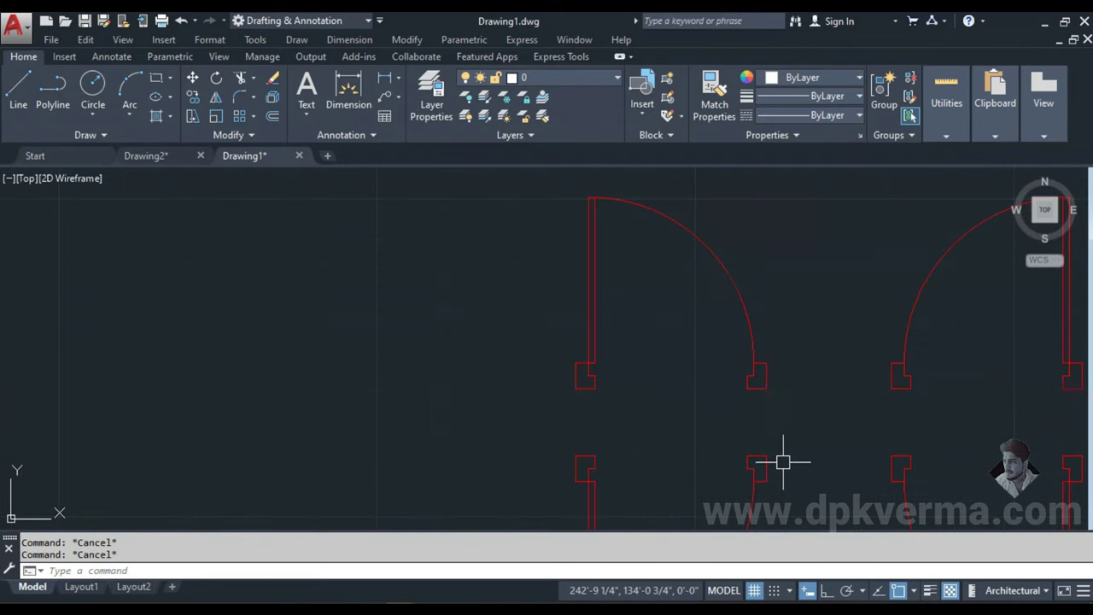
type("Co")
key("Return")
key("Escape")
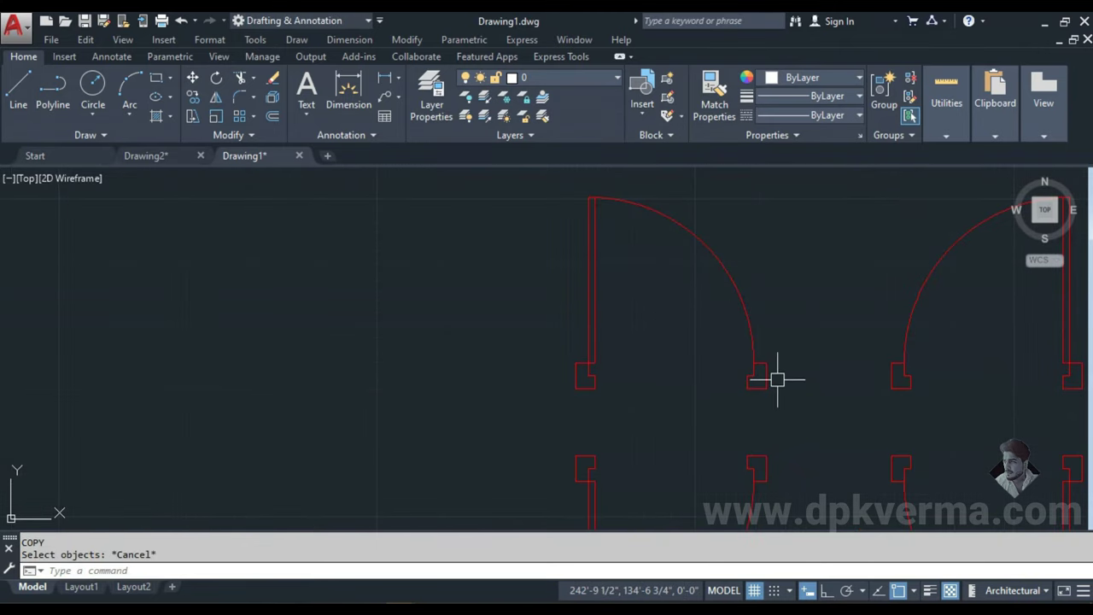
left_click(645, 116)
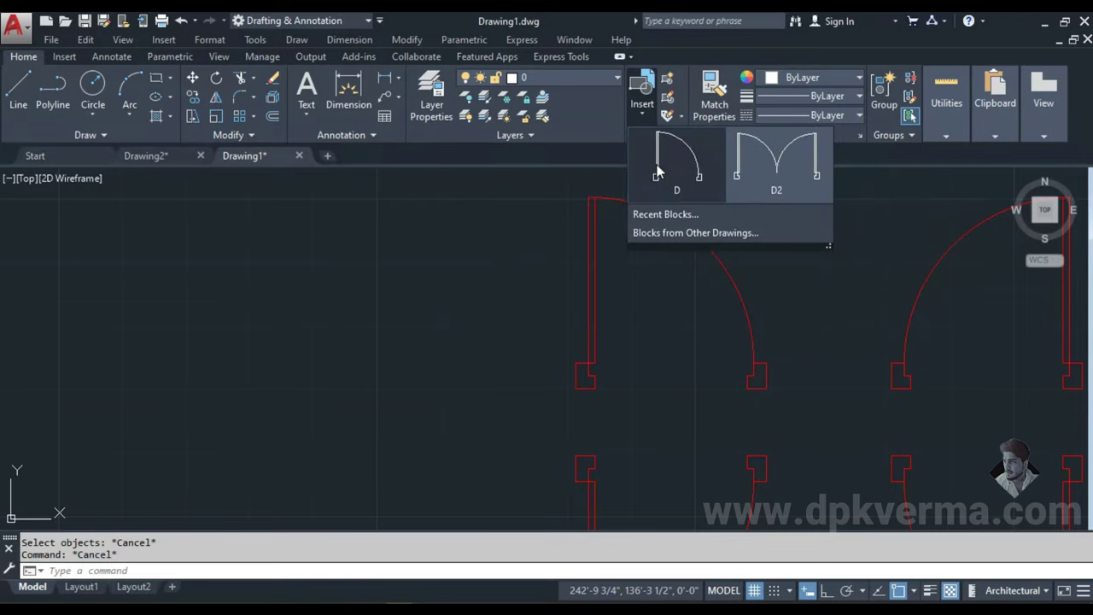
left_click(662, 164)
scroll(451, 320, "down", 2)
scroll(316, 371, "up", 3)
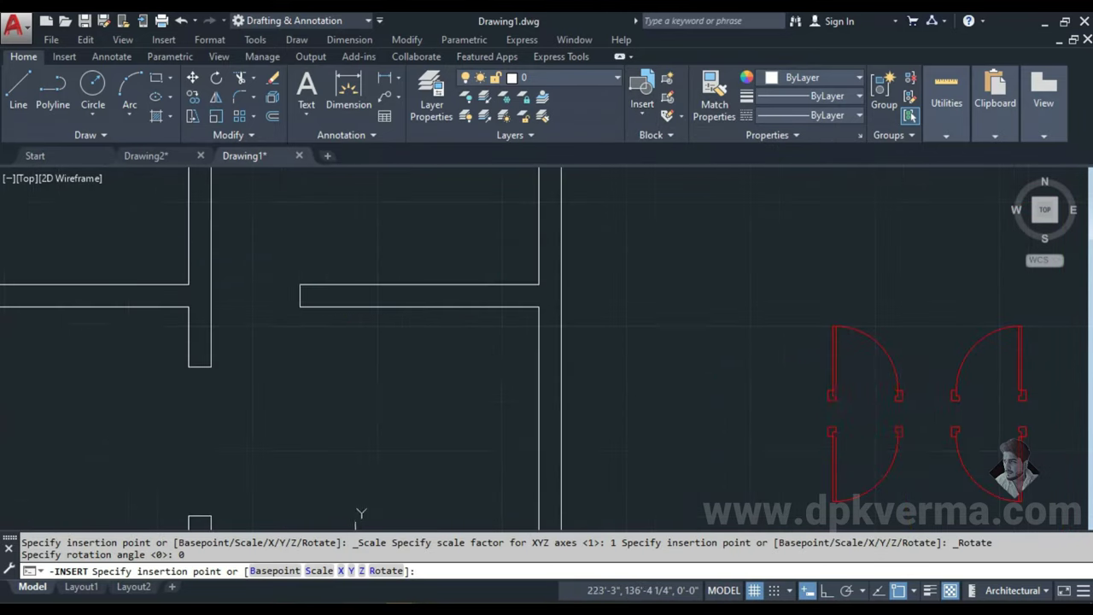
scroll(196, 342, "down", 1)
scroll(129, 274, "up", 1)
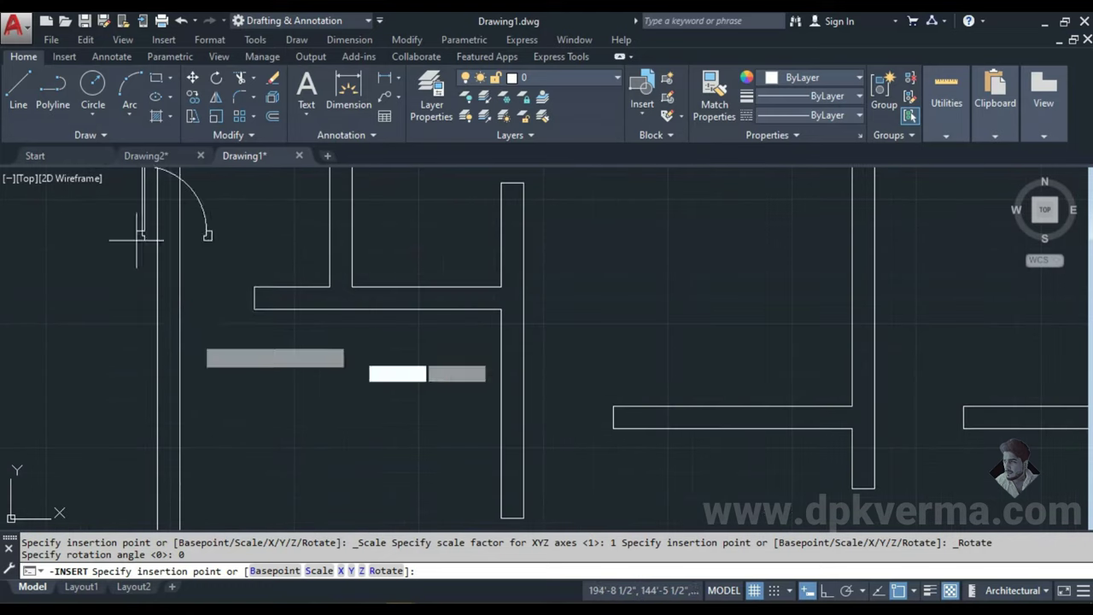
scroll(634, 386, "down", 3)
middle_click_drag(634, 386, 171, 314)
key("Escape")
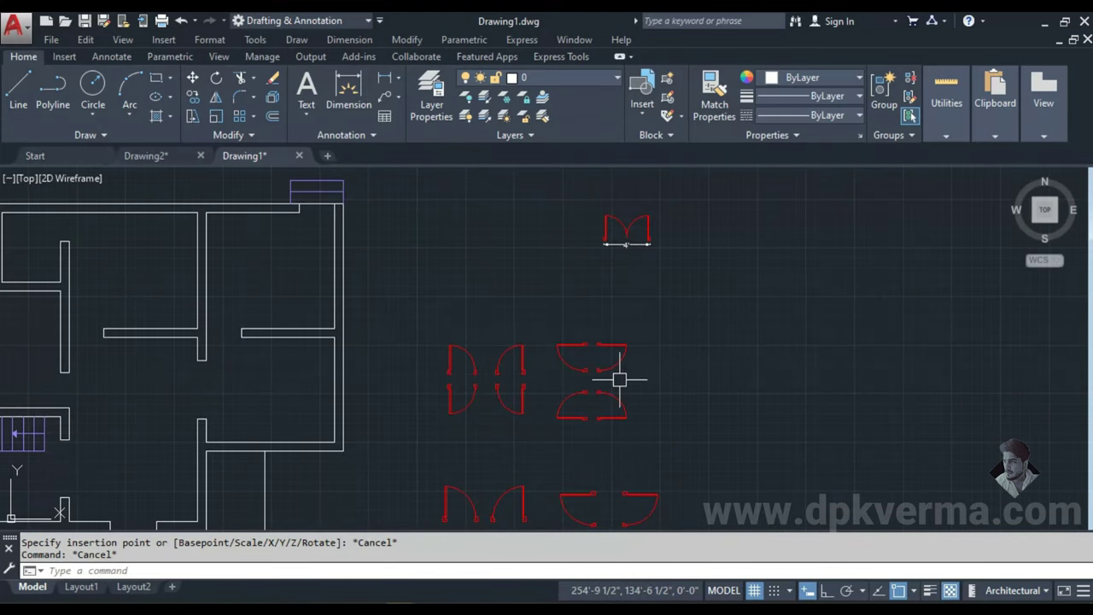
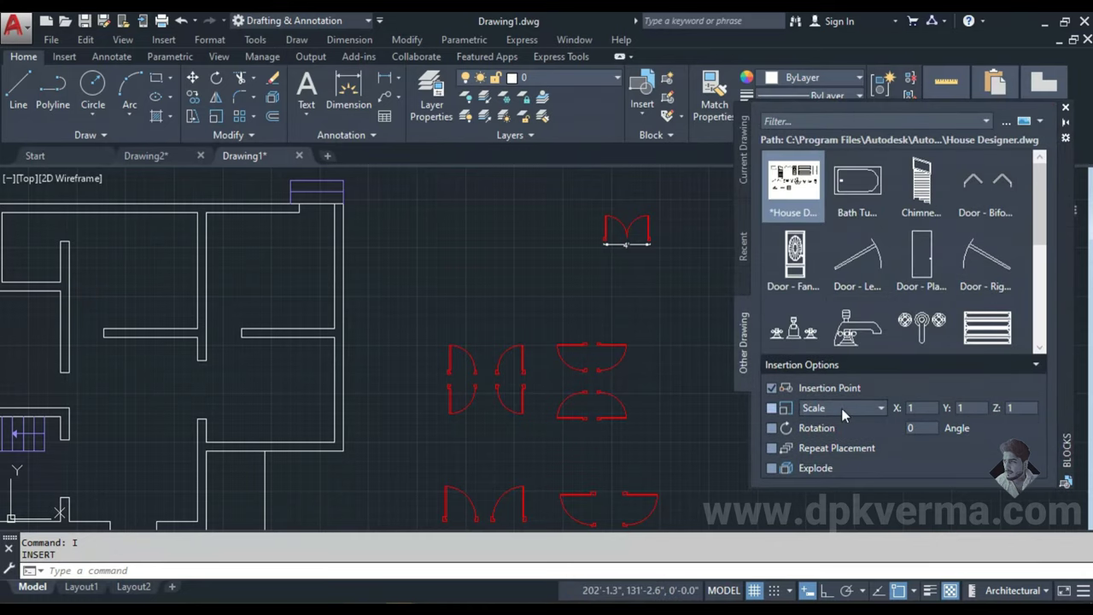
- Check the Recent blocks, then the Current Drawing blocks, D and D2
left_click(745, 267)
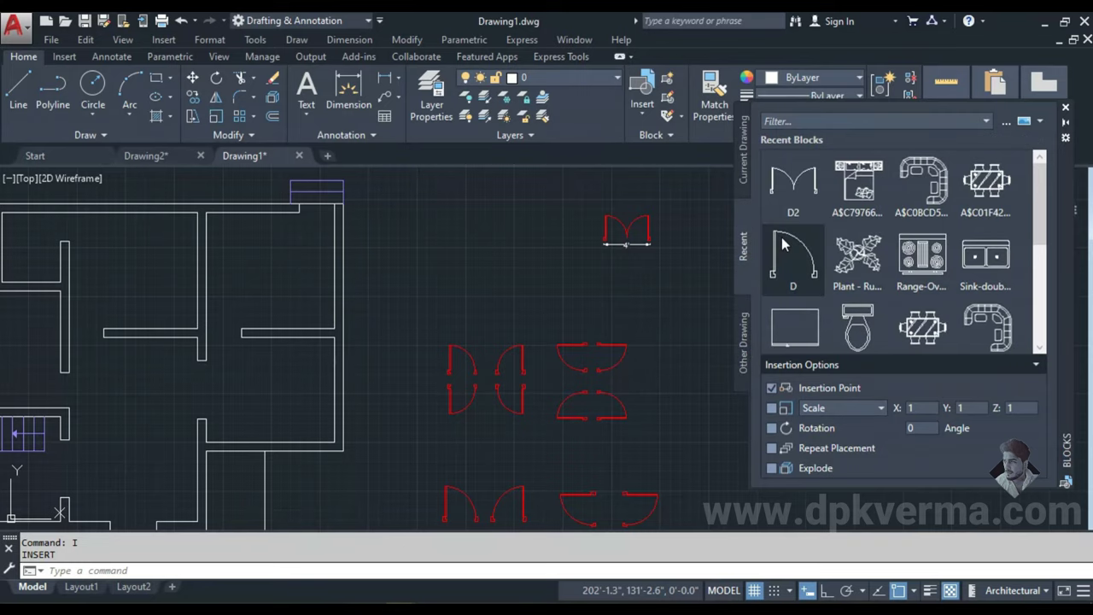
left_click(744, 181)
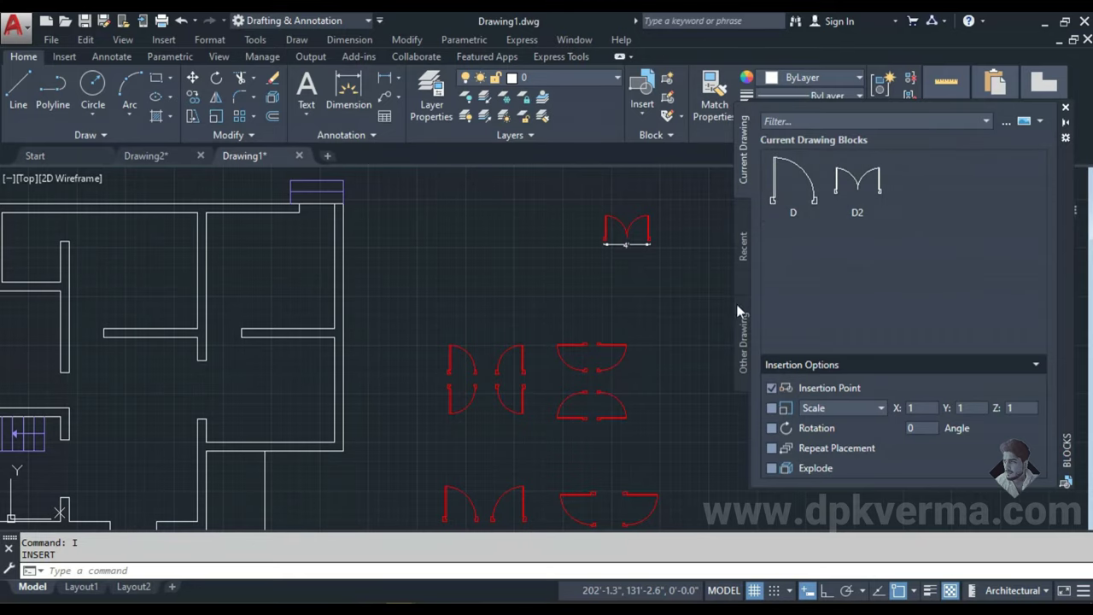
- Close the block library and copy a door symbol to a wall corner
left_click(1066, 109)
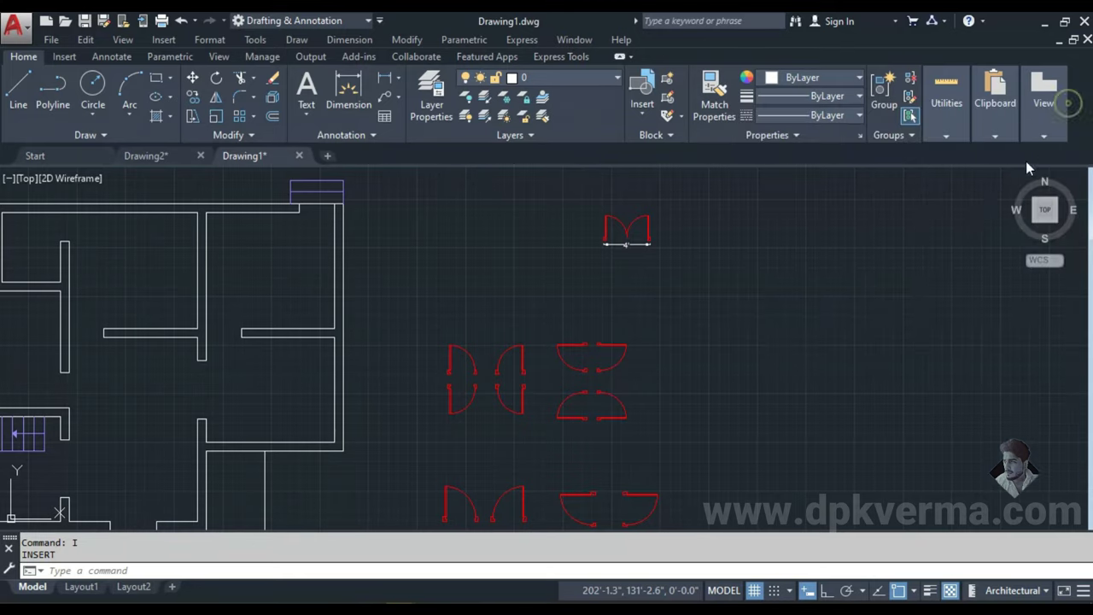
scroll(469, 397, "up", 4)
type("c")
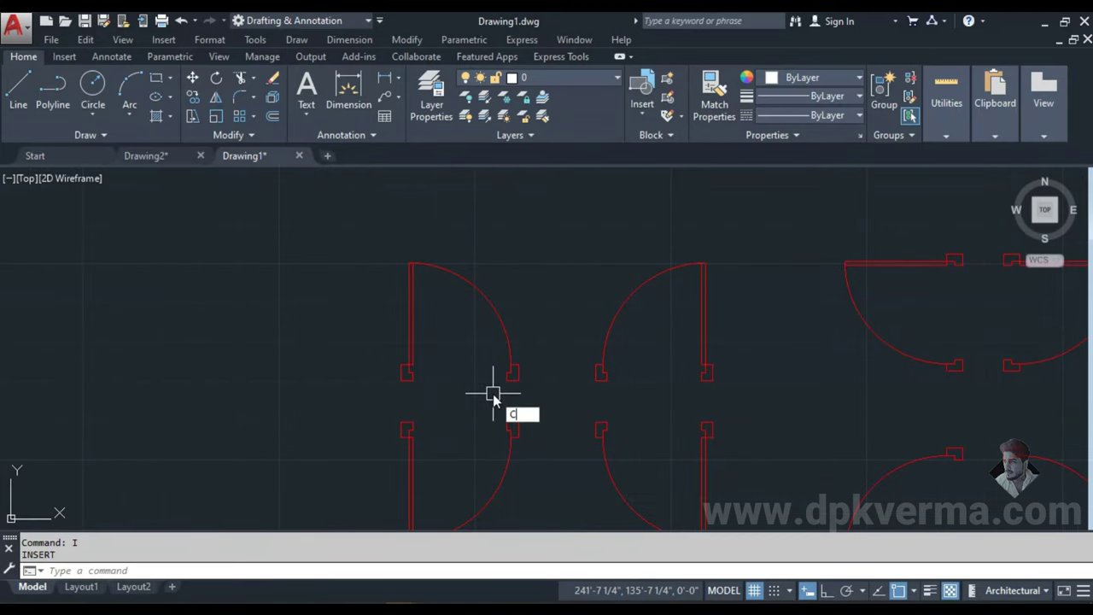
type("o")
key("Return")
left_click(513, 373)
key("Return")
scroll(517, 389, "up", 4)
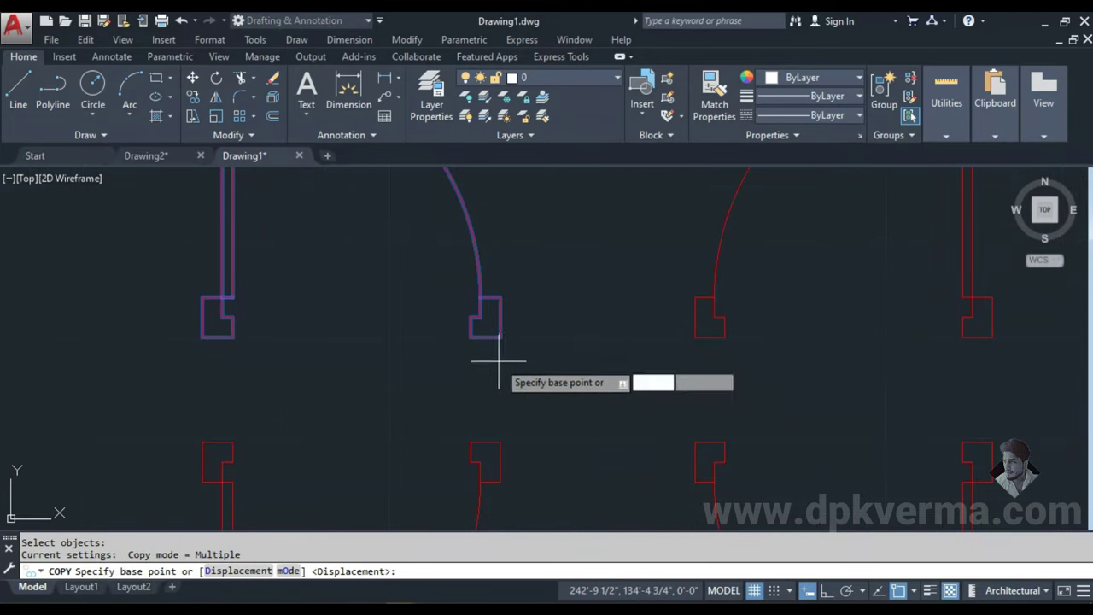
left_click(499, 336)
scroll(534, 402, "down", 5)
scroll(295, 373, "down", 2)
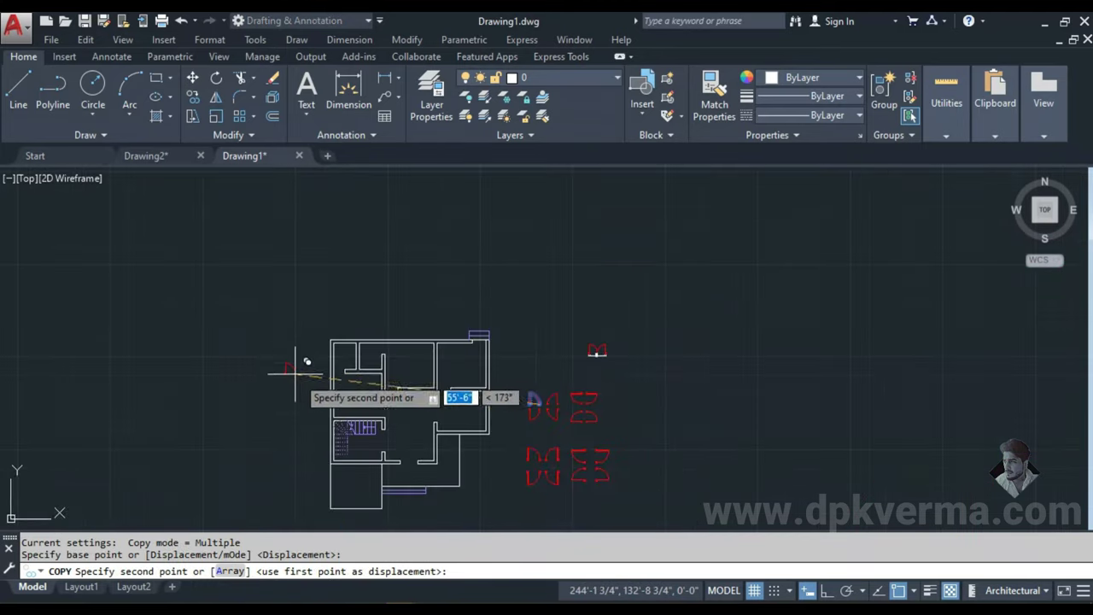
scroll(296, 372, "up", 5)
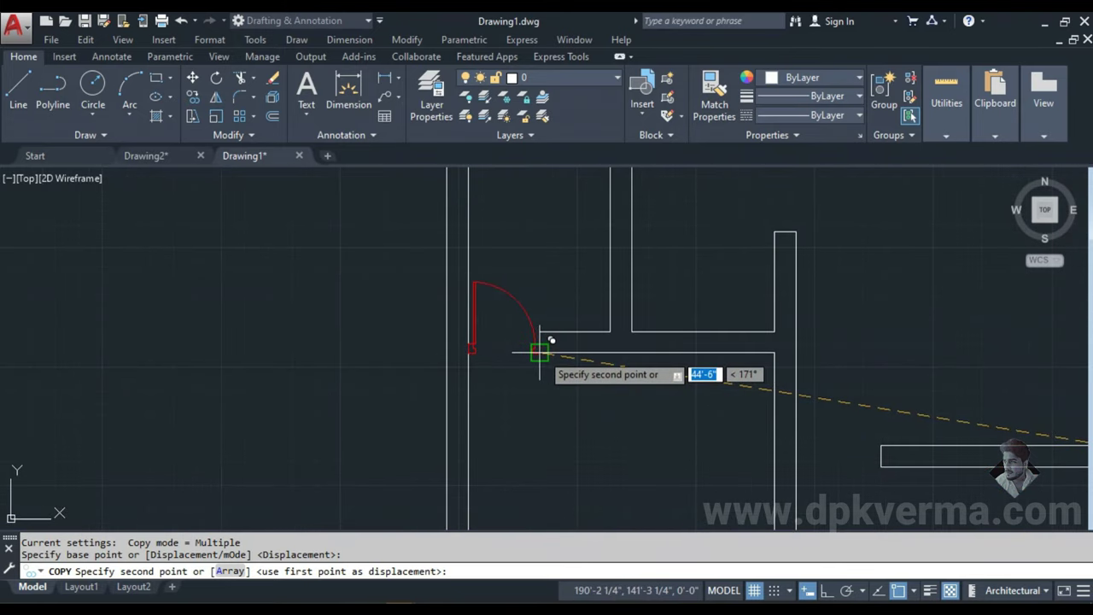
left_click(539, 351)
scroll(659, 415, "down", 2)
scroll(525, 459, "down", 2)
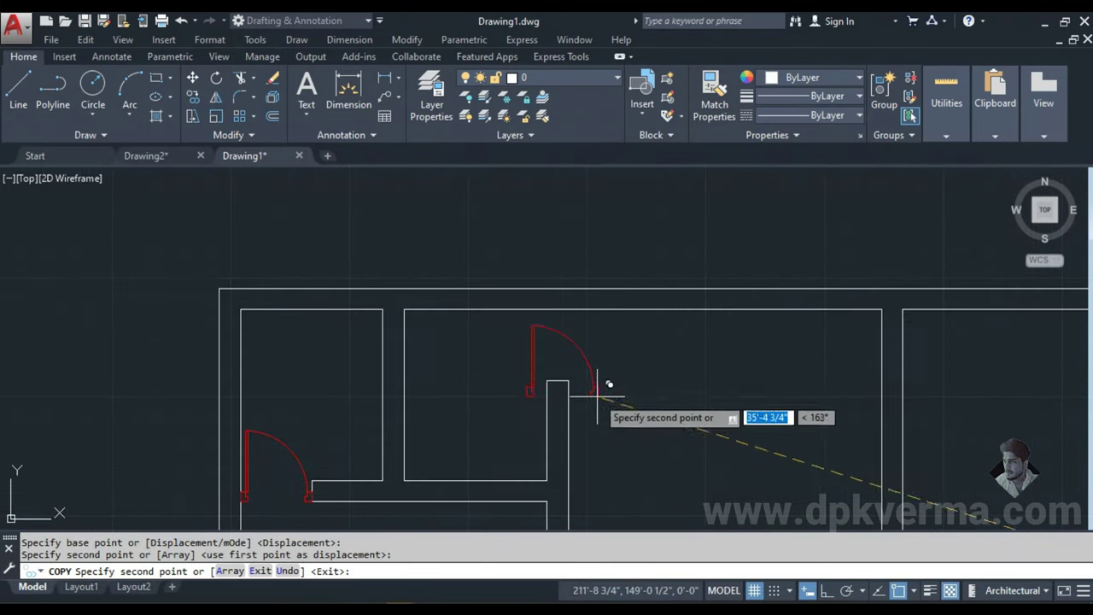
key("Escape")
scroll(647, 402, "down", 2)
scroll(435, 264, "down", 2)
- Start copying another door symbol from its end point, then cancel that copy
mouse_move(435, 264)
middle_mouse_down()
mouse_move(668, 390)
mouse_move(564, 357)
middle_mouse_up()
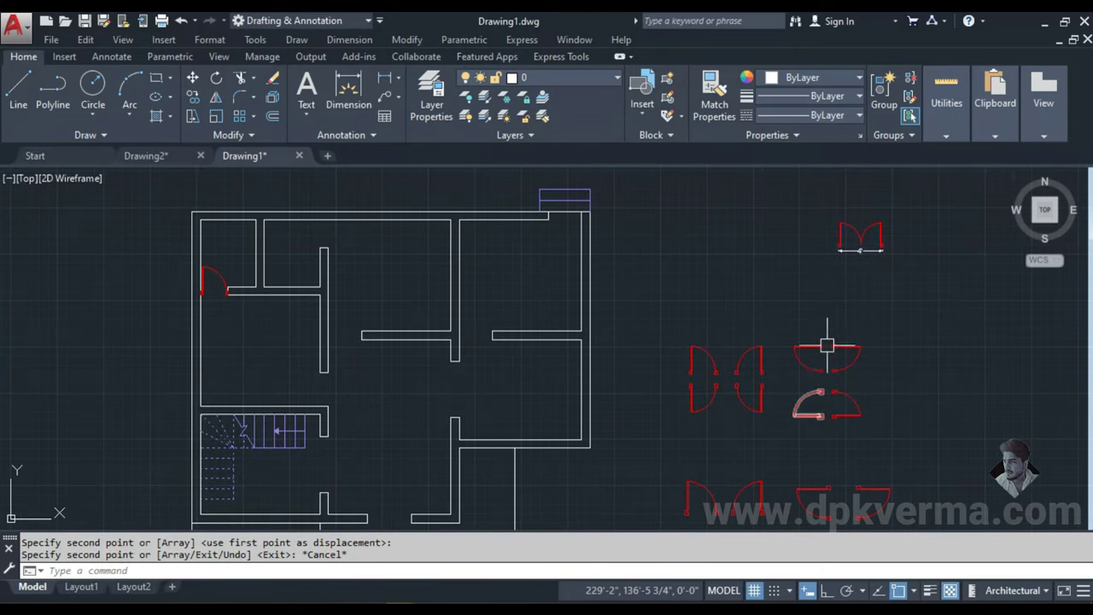
scroll(827, 345, "up", 5)
left_click(871, 316)
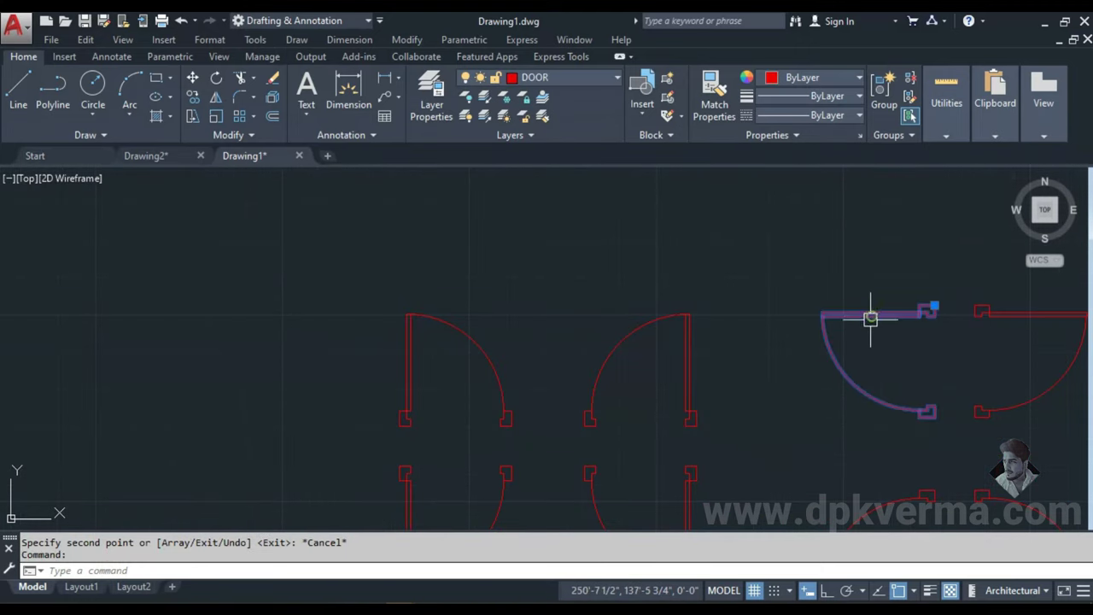
type("co")
key("Return")
left_click(934, 304)
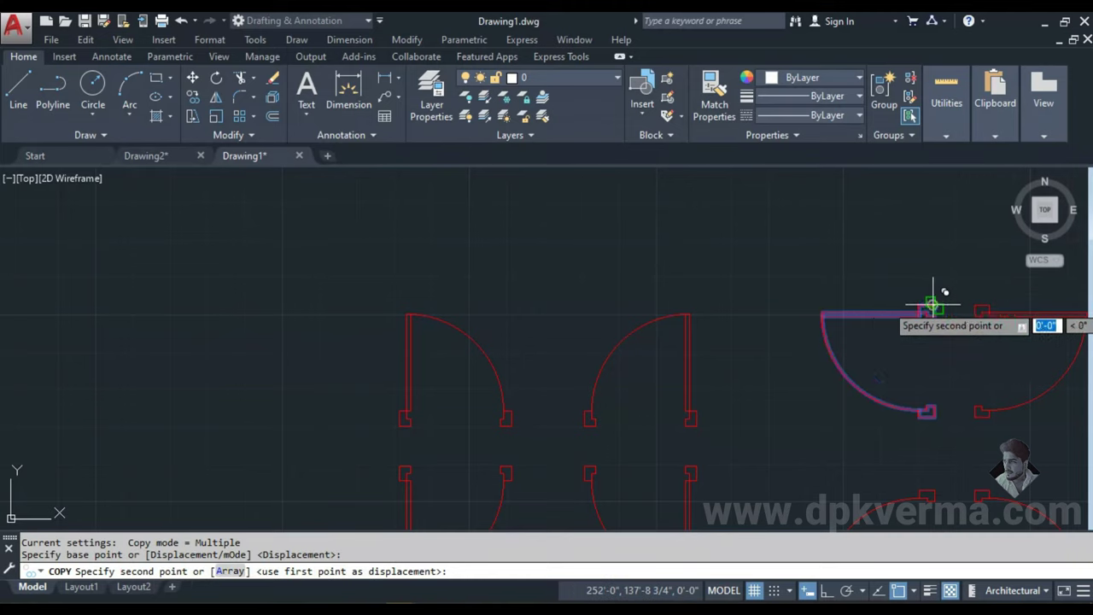
scroll(341, 313, "down", 3)
scroll(356, 312, "down", 2)
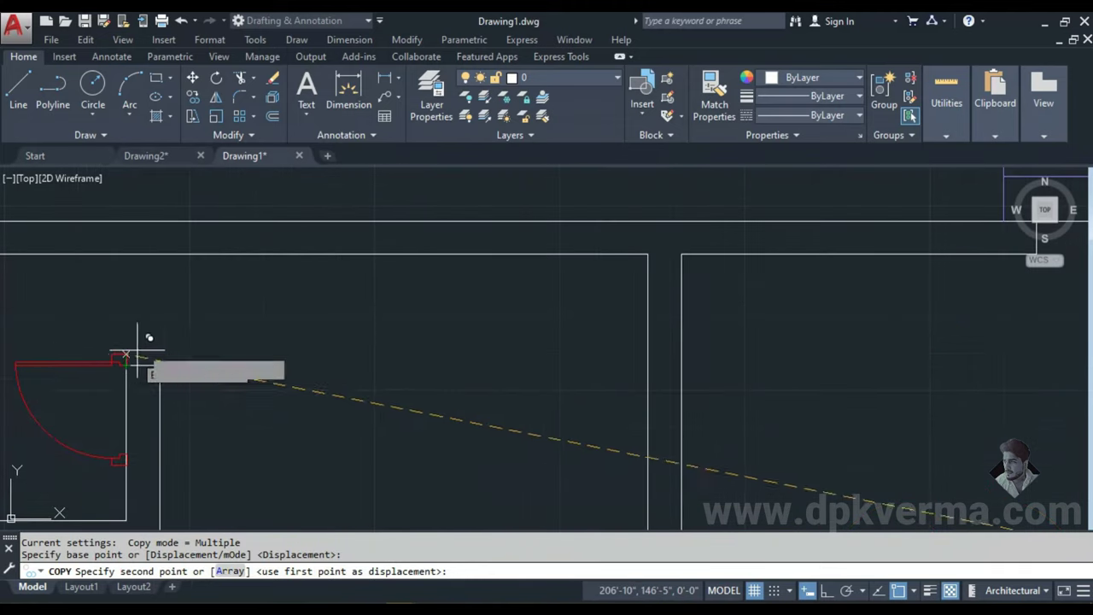
key("Escape")
scroll(628, 372, "down", 4)
middle_click_drag(851, 462, 579, 386)
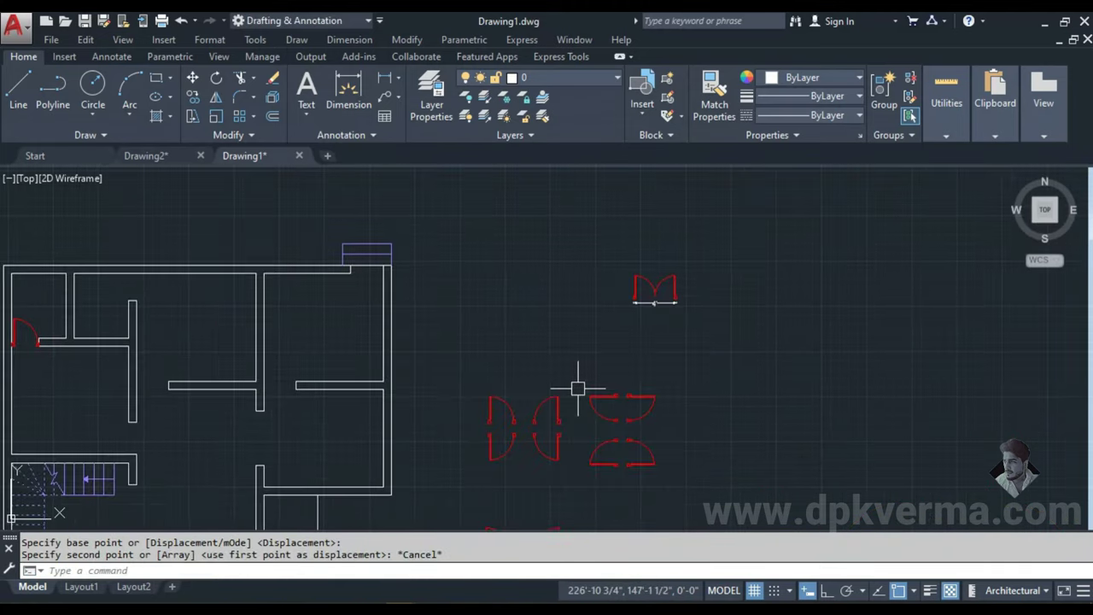
scroll(610, 420, "up", 3)
- Copy a door arc into the wall corner on the left side of the plan
key("Return")
left_click(633, 427)
key("Return")
scroll(628, 419, "up", 2)
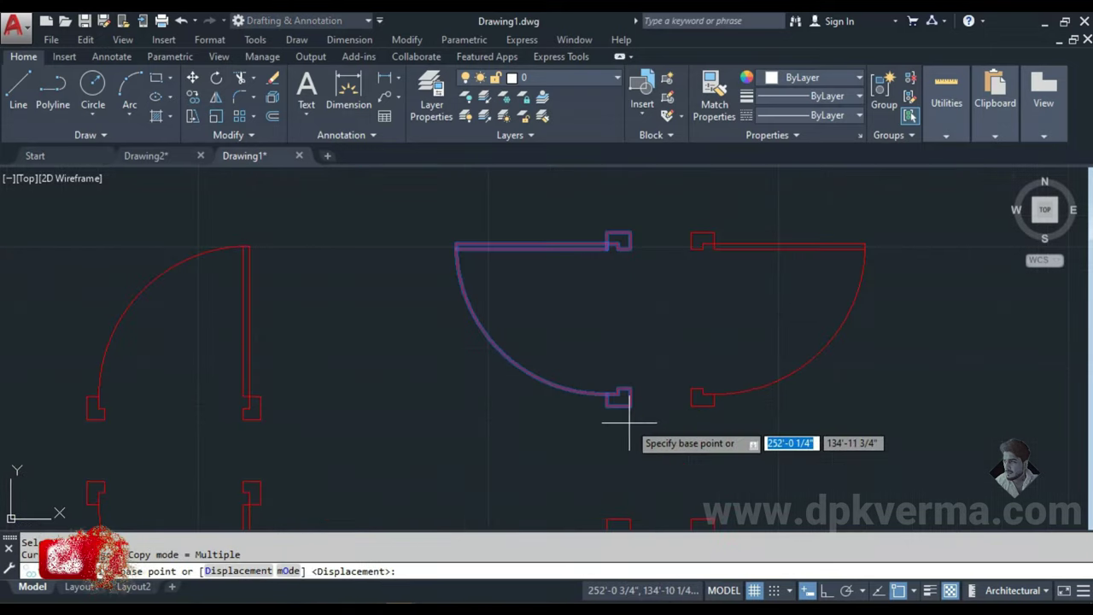
left_click(630, 401)
scroll(627, 407, "down", 3)
scroll(627, 407, "down", 2)
mouse_move(627, 408)
middle_mouse_down()
mouse_move(348, 416)
mouse_move(341, 401)
middle_mouse_up()
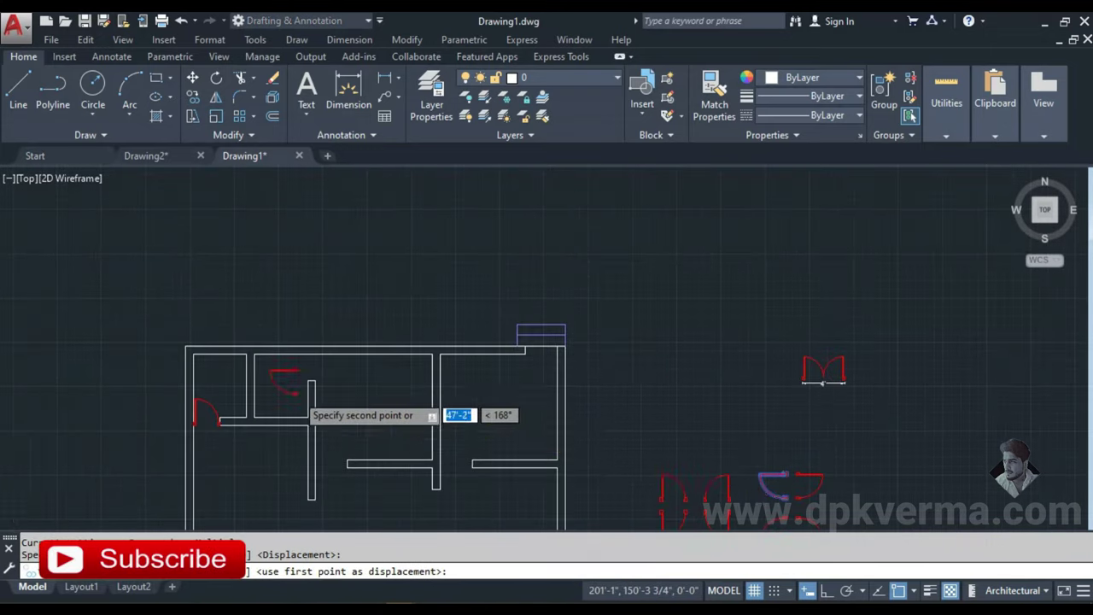
scroll(350, 358, "up", 5)
left_click(363, 339)
key("Escape")
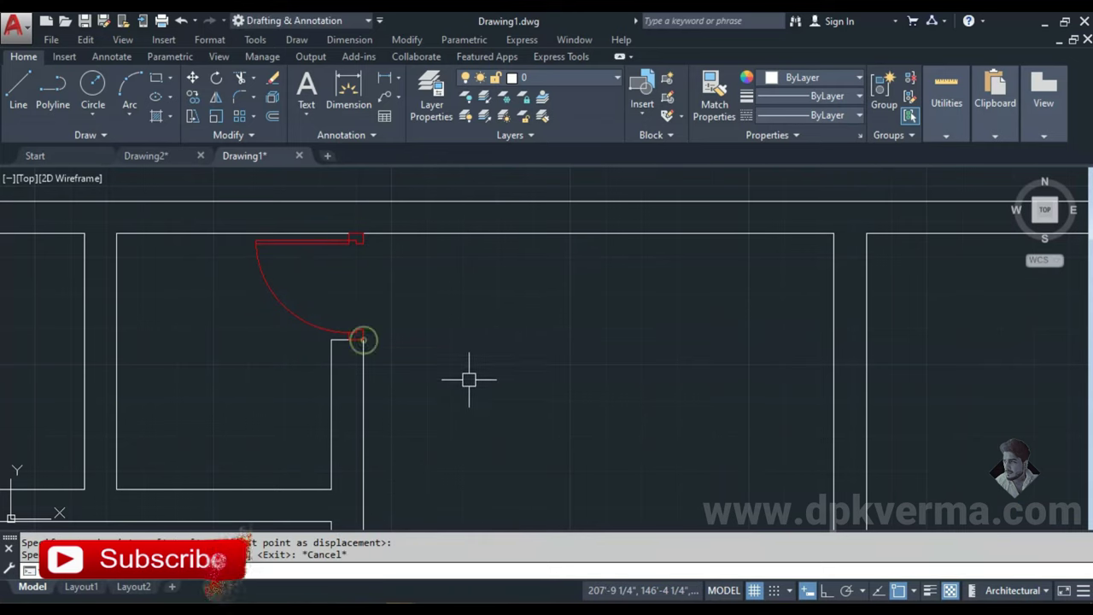
scroll(464, 378, "down", 3)
scroll(487, 395, "down", 2)
scroll(430, 306, "up", 2)
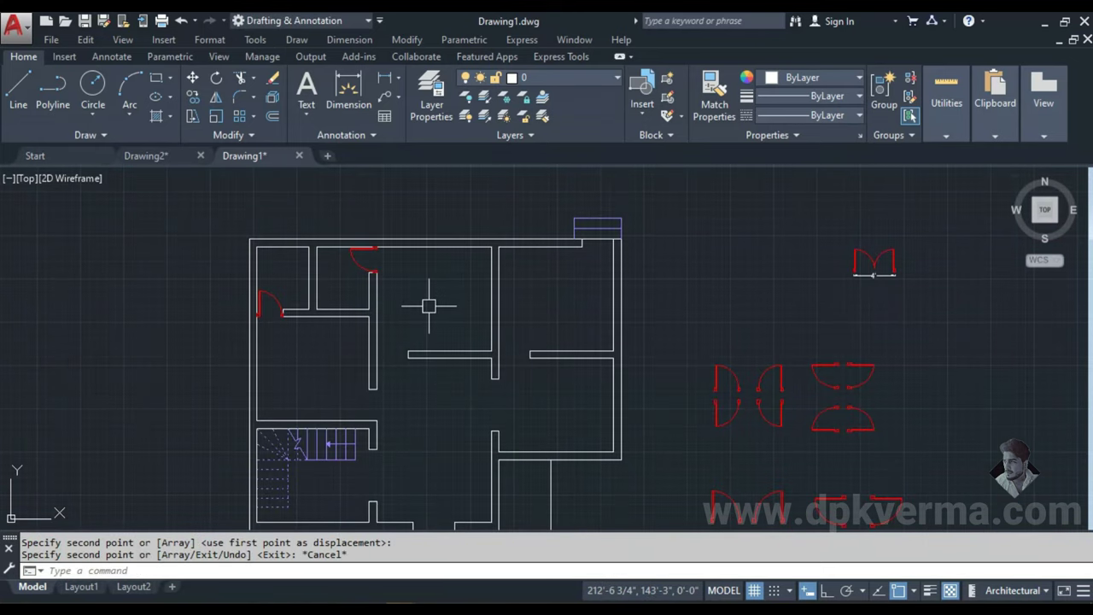
- Copy the left door symbol to two more wall corners
middle_click_drag(769, 495, 778, 395)
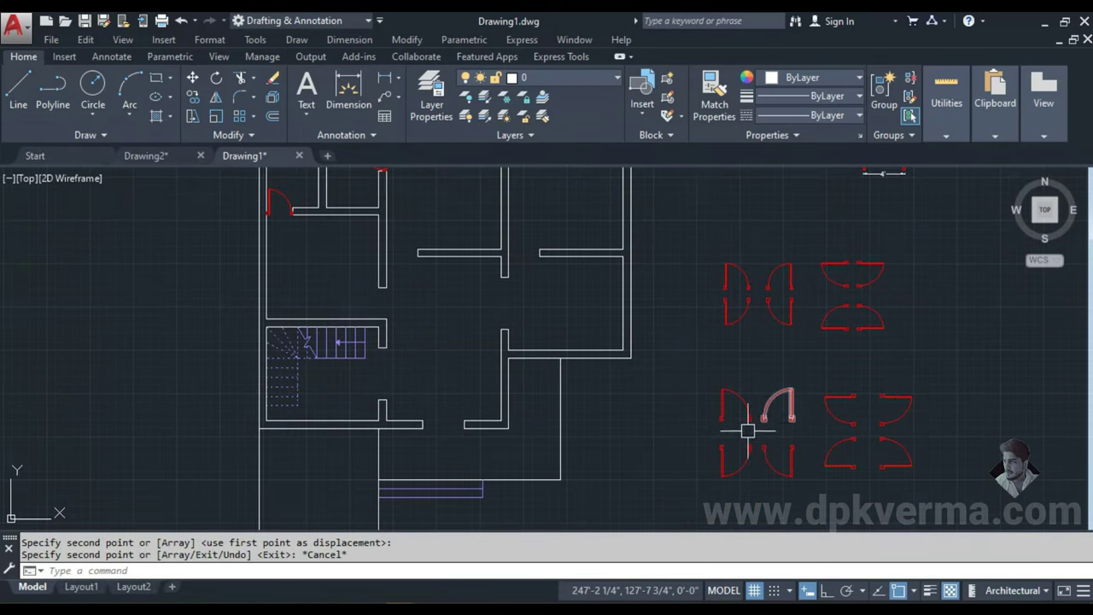
middle_click_drag(748, 431, 736, 438)
scroll(732, 437, "up", 3)
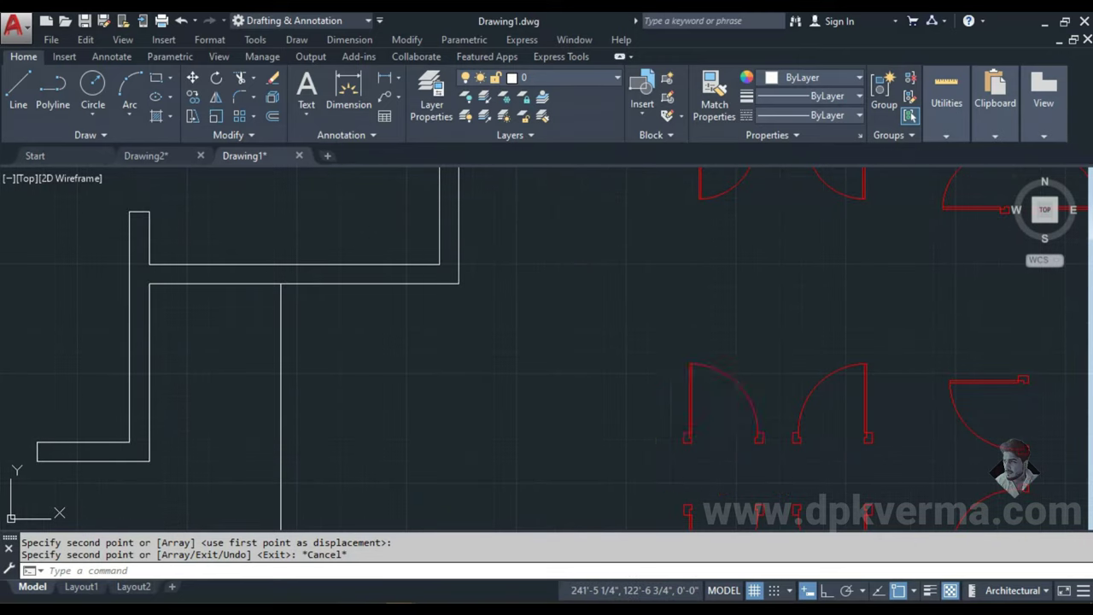
left_click(757, 423)
type("co")
key("Return")
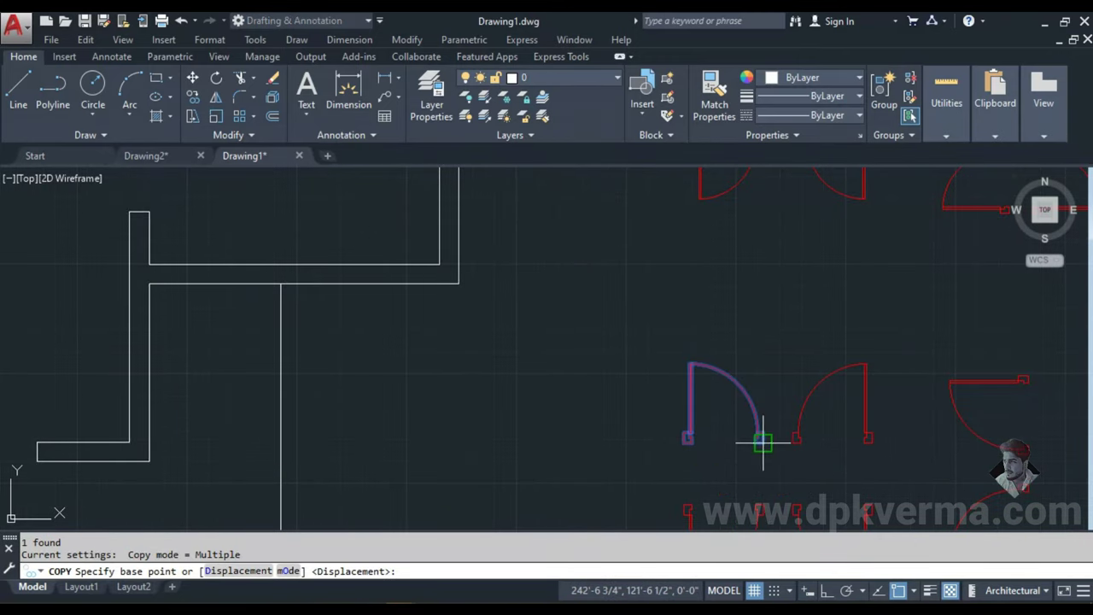
left_click(762, 442)
scroll(264, 251, "up", 2)
scroll(420, 352, "up", 2)
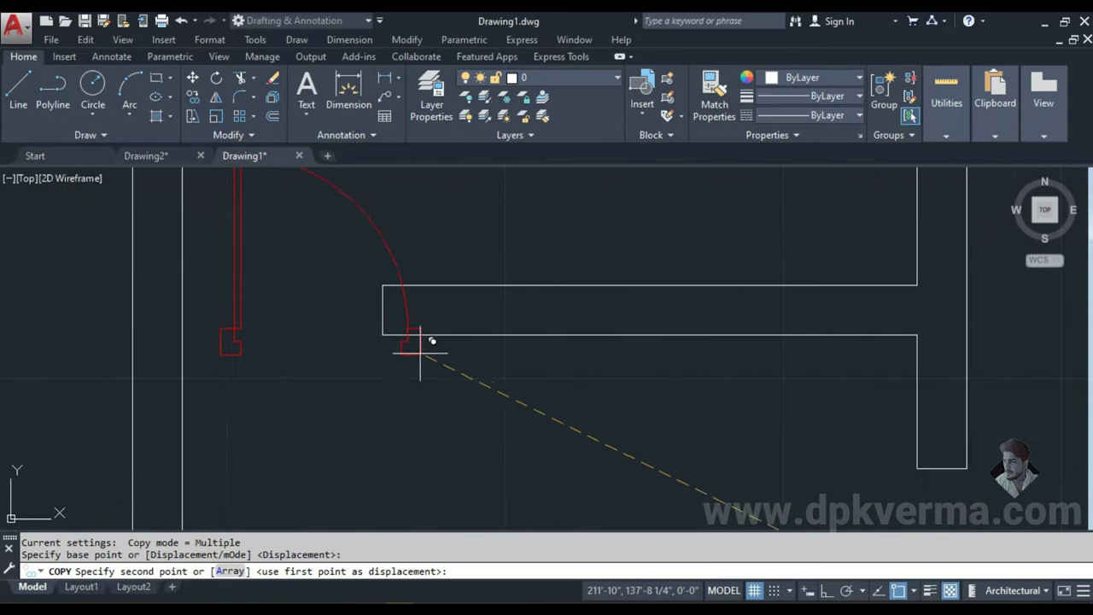
left_click(382, 335)
scroll(630, 371, "down", 2)
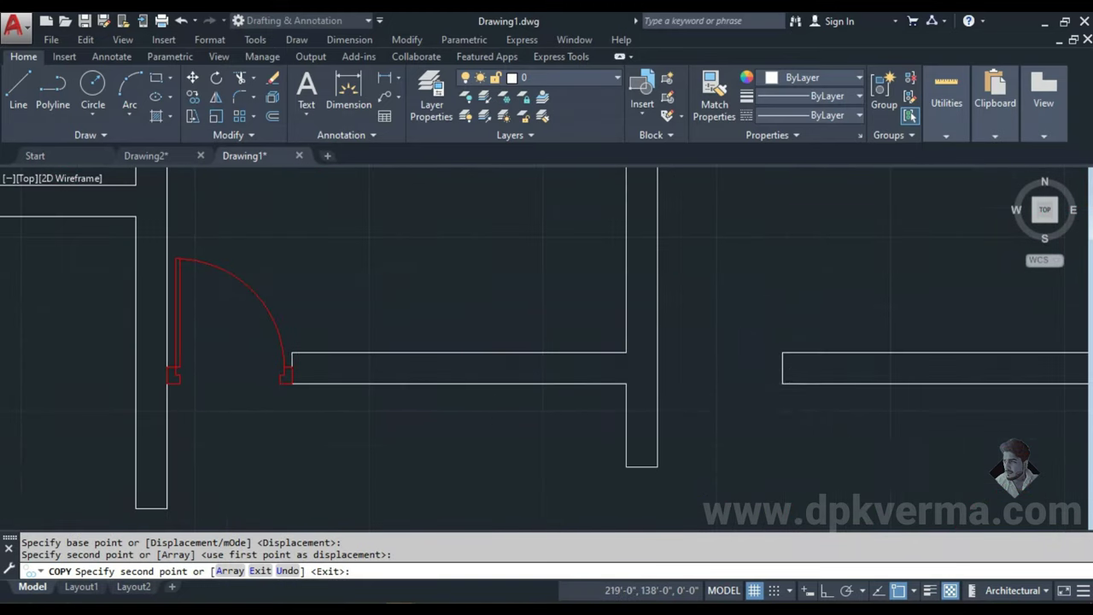
left_click(782, 384)
scroll(786, 370, "up", 3)
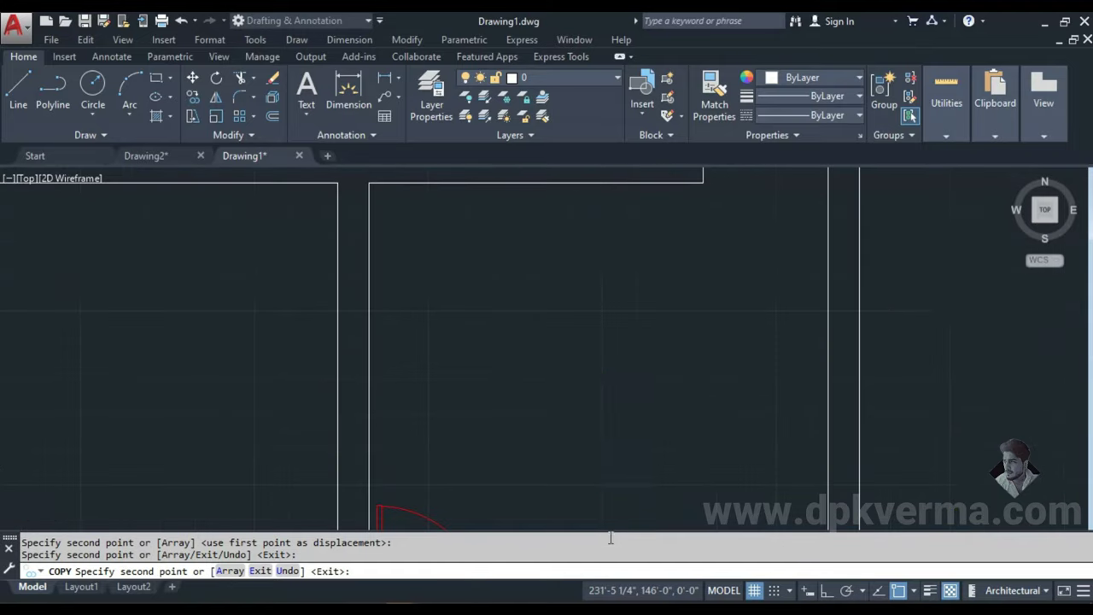
scroll(629, 512, "down", 3)
- Delete the stray wall line and the misplaced door
key("Escape")
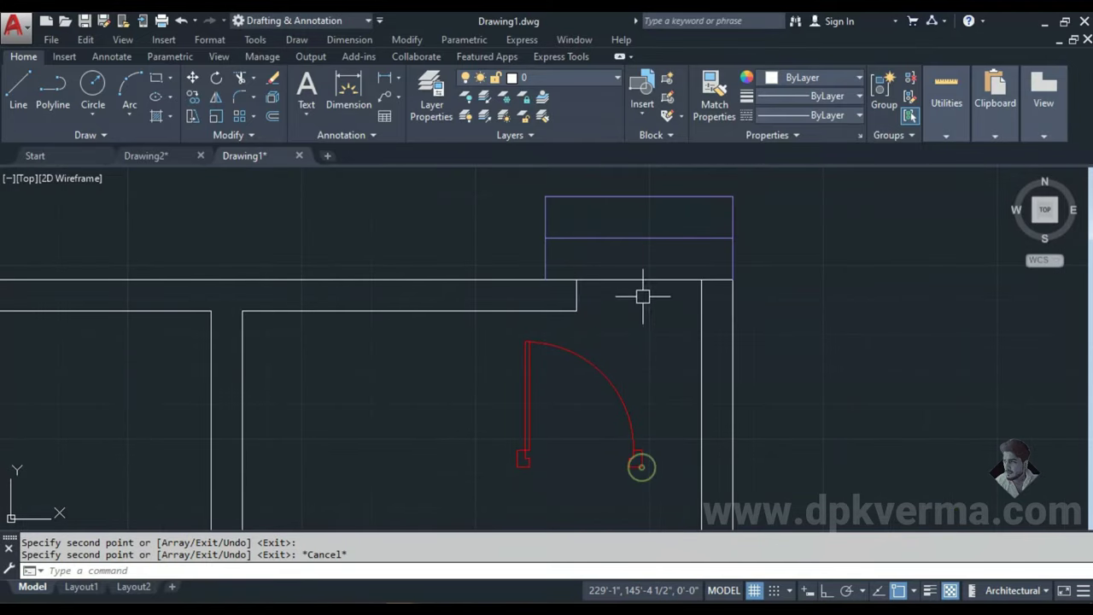
left_click(639, 279)
key("Return")
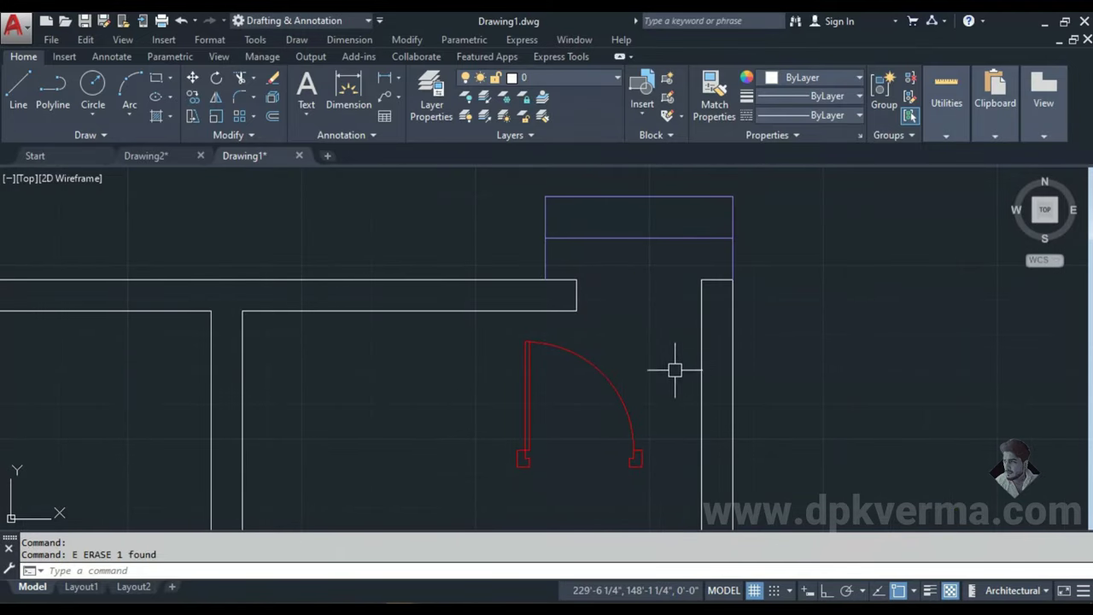
middle_click_drag(671, 368, 628, 334)
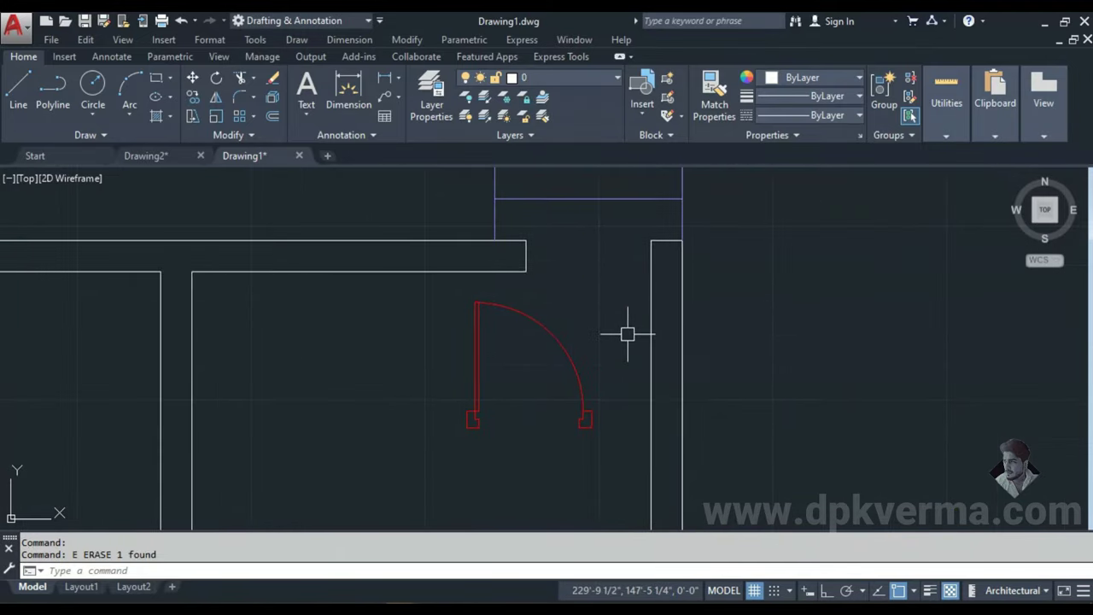
left_click(586, 359)
key("Delete")
- Start copying a selected door, undo a zoom, then cancel the unfinished copy
scroll(666, 397, "down", 2)
scroll(657, 394, "down", 2)
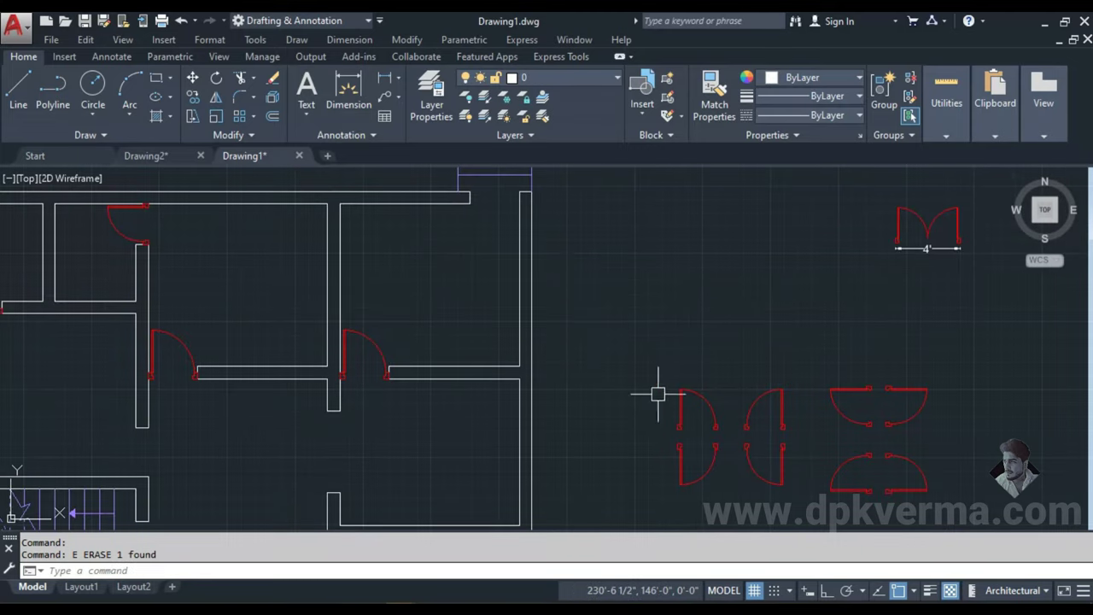
scroll(657, 394, "up", 1)
scroll(668, 382, "up", 1)
left_click(677, 473)
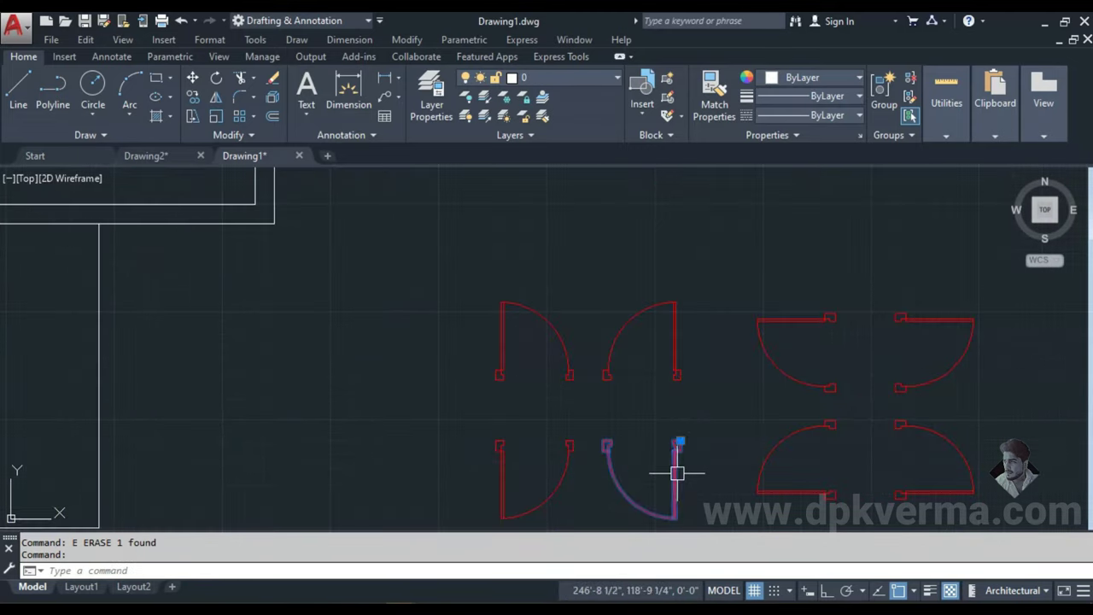
scroll(684, 456, "up", 2)
scroll(667, 391, "up", 2)
key("ctrl+z")
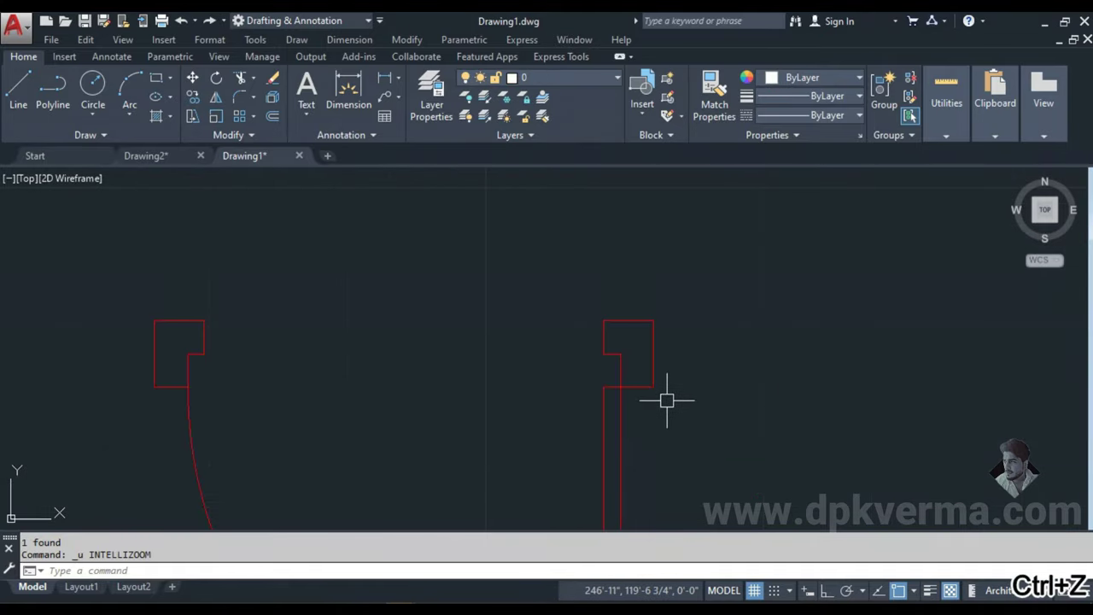
type("cp")
key("Return")
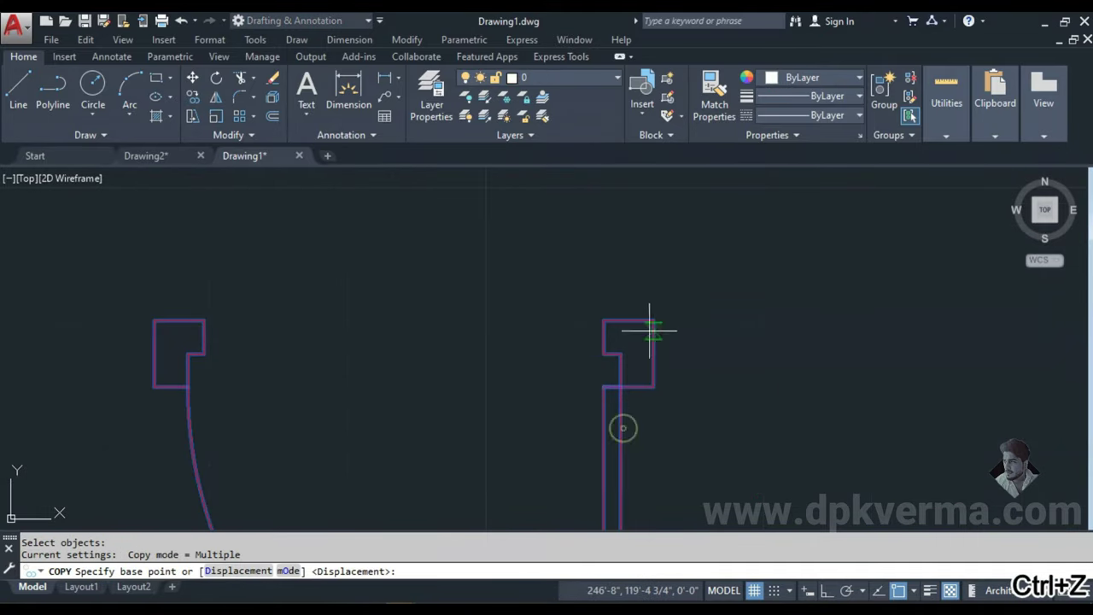
left_click(655, 323)
scroll(655, 323, "down", 3)
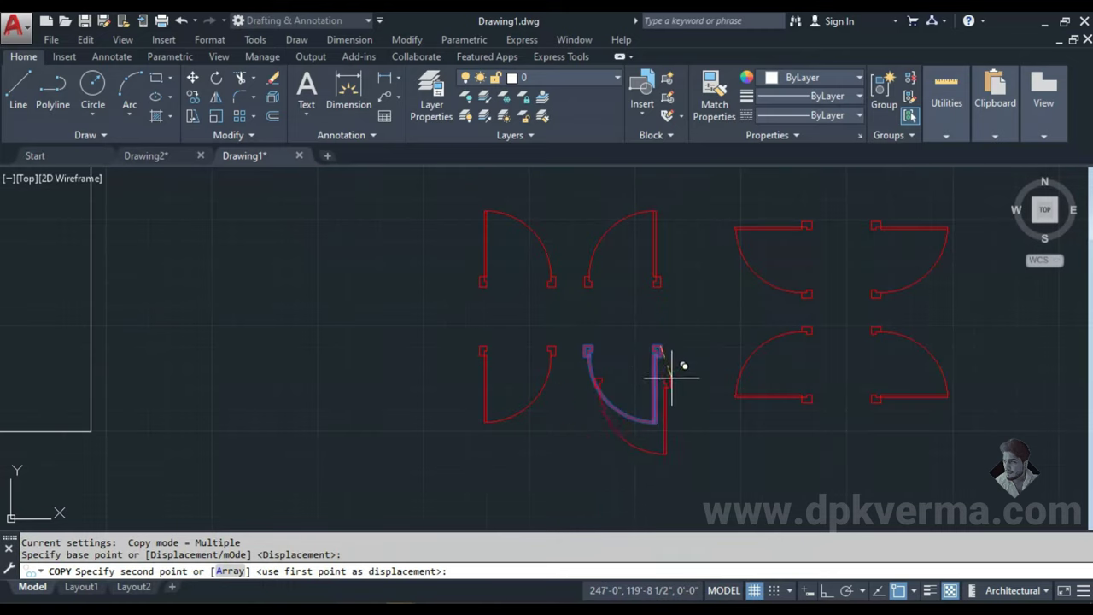
scroll(569, 339, "up", 3)
scroll(684, 440, "down", 3)
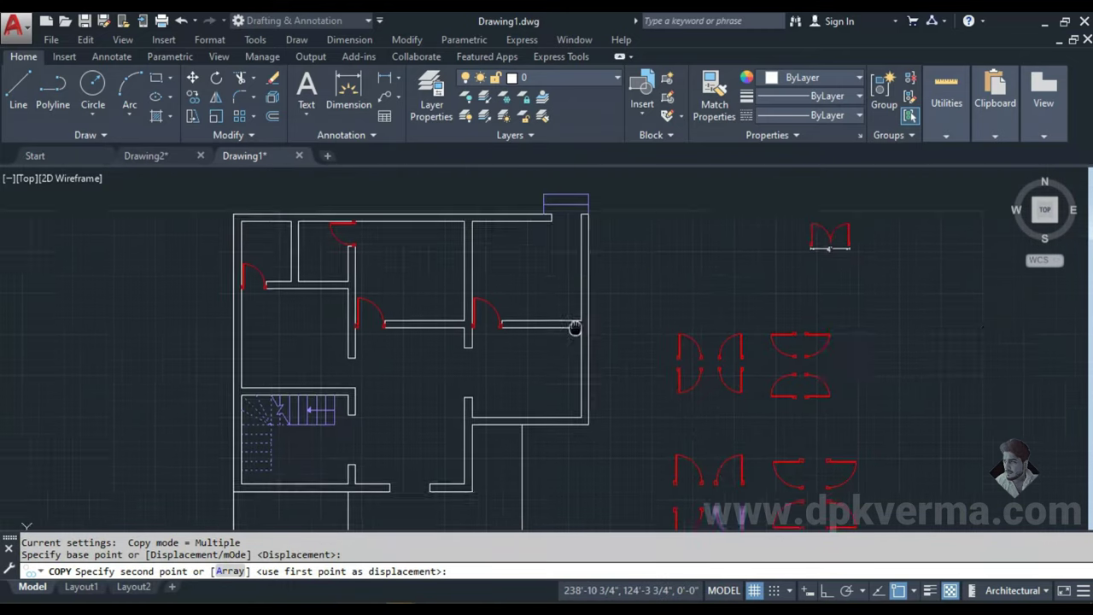
scroll(576, 325, "up", 3)
mouse_move(576, 325)
middle_mouse_down()
mouse_move(620, 419)
mouse_move(610, 378)
middle_mouse_up()
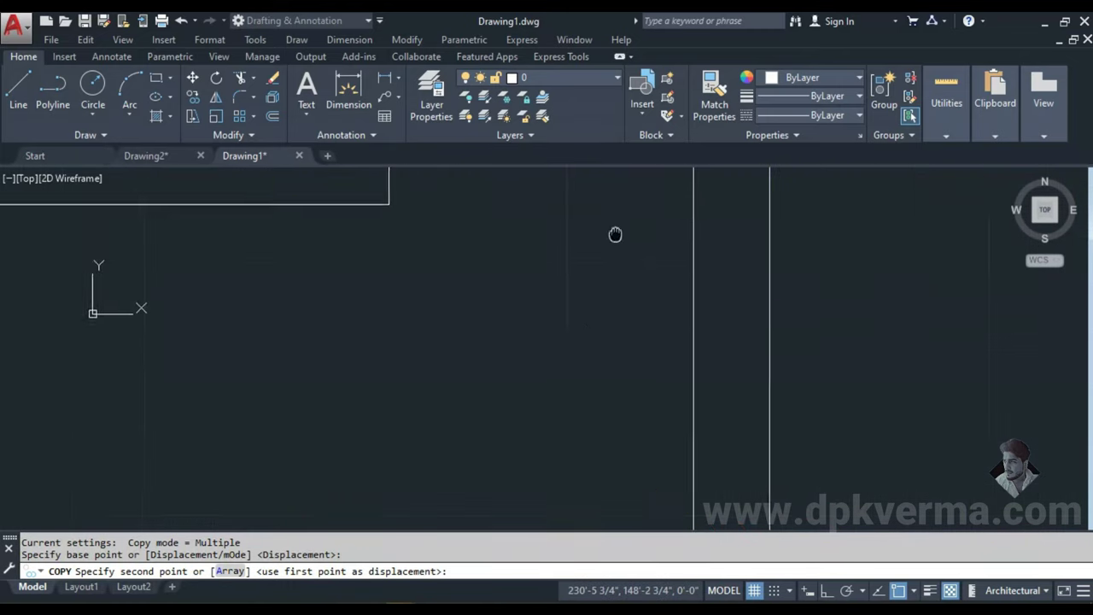
key("Escape")
- Copy the pair of doors to the target point and erase the unwanted door
left_click(320, 353)
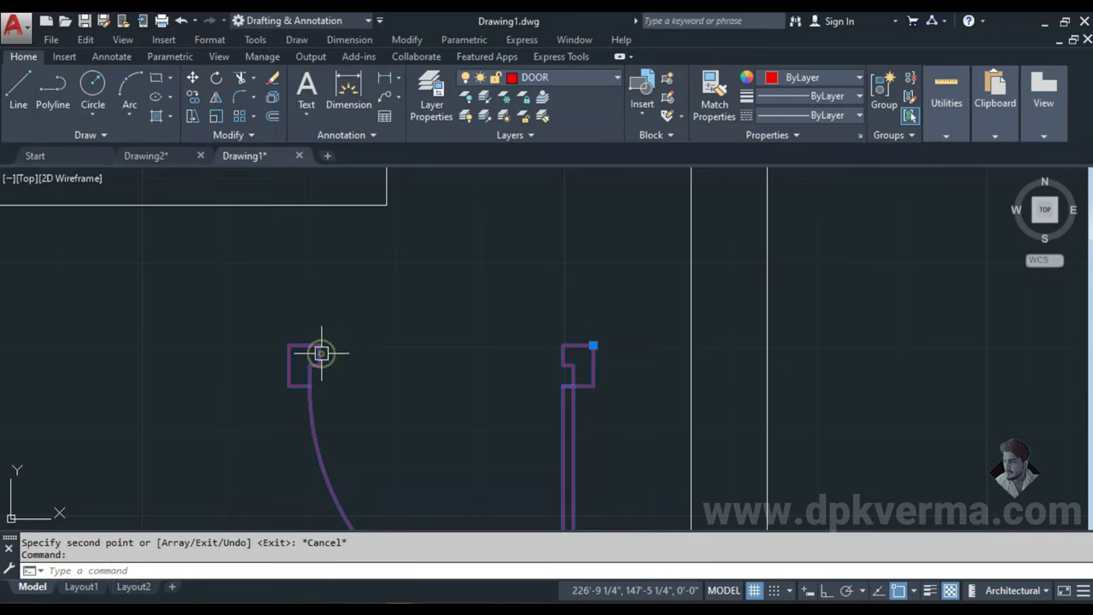
key("Return")
left_click(282, 346)
left_click(386, 206)
key("Escape")
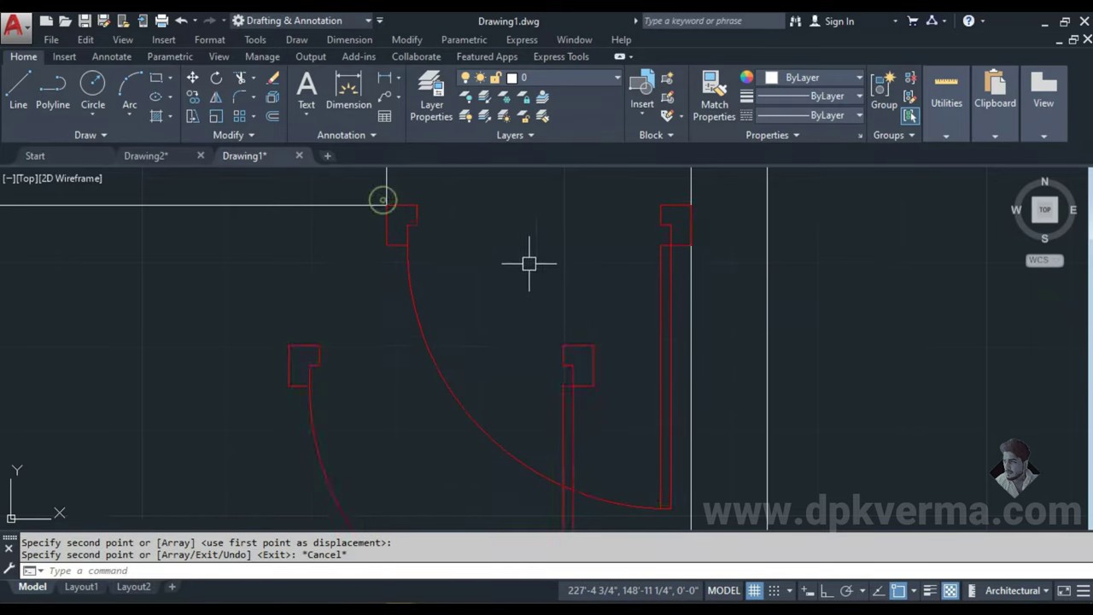
scroll(529, 262, "down", 3)
left_click(573, 383)
key("Return")
scroll(687, 393, "down", 4)
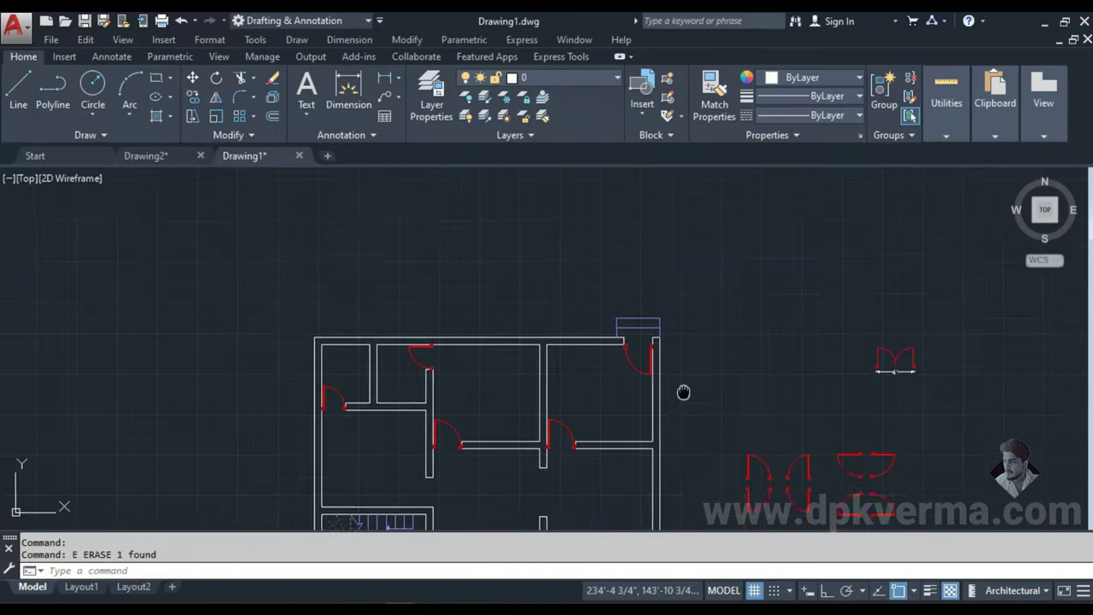
scroll(426, 378, "up", 2)
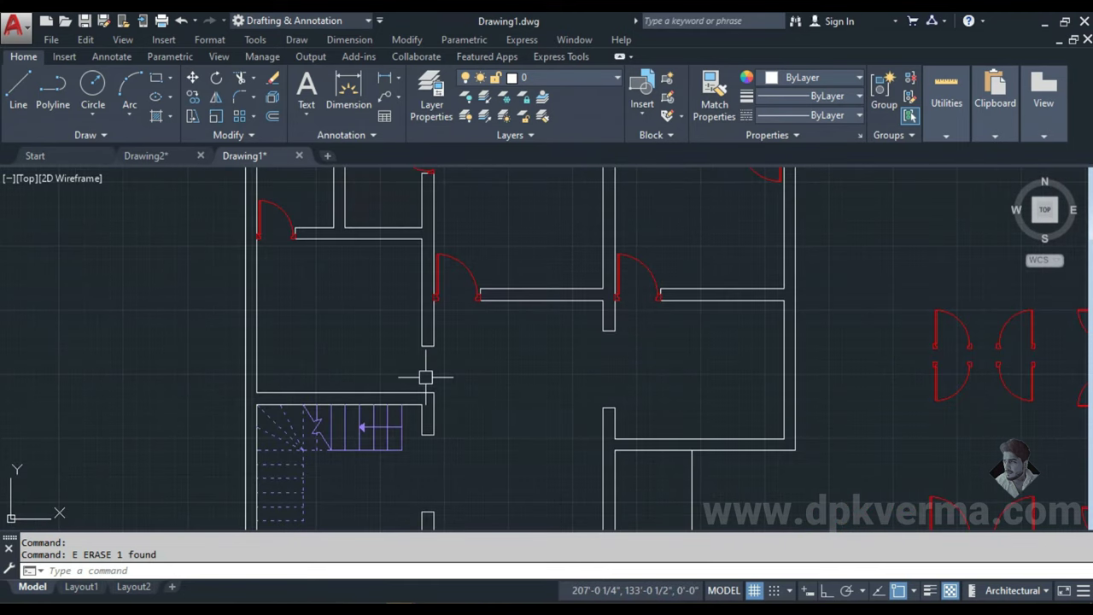
middle_click_drag(427, 374, 341, 349)
middle_click_drag(720, 464, 618, 349)
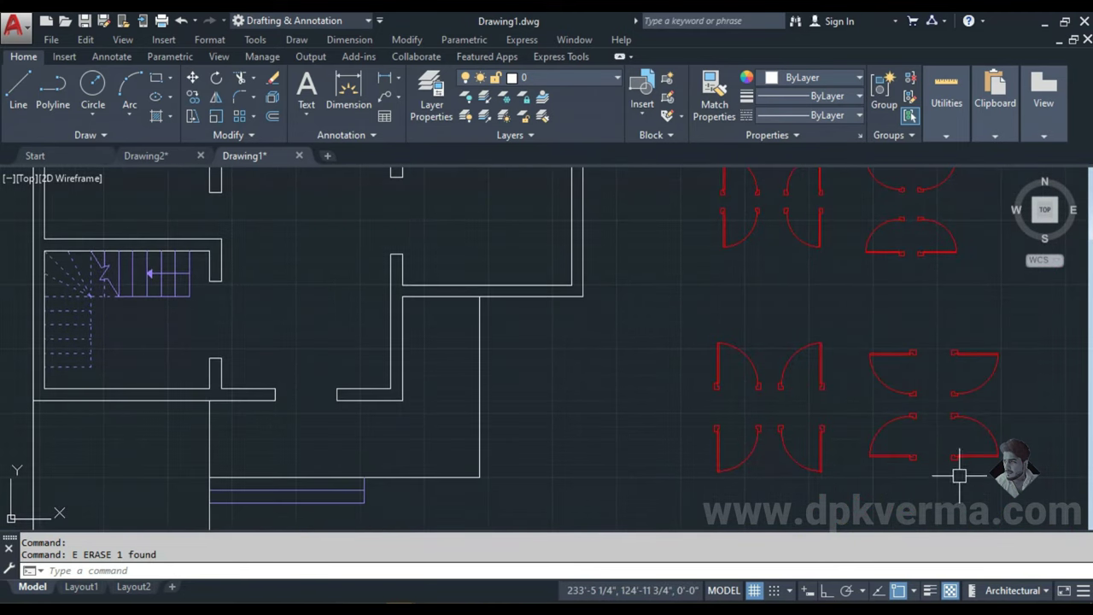
- Copy a spare single door into the doorway beside the stairs
left_click(912, 459)
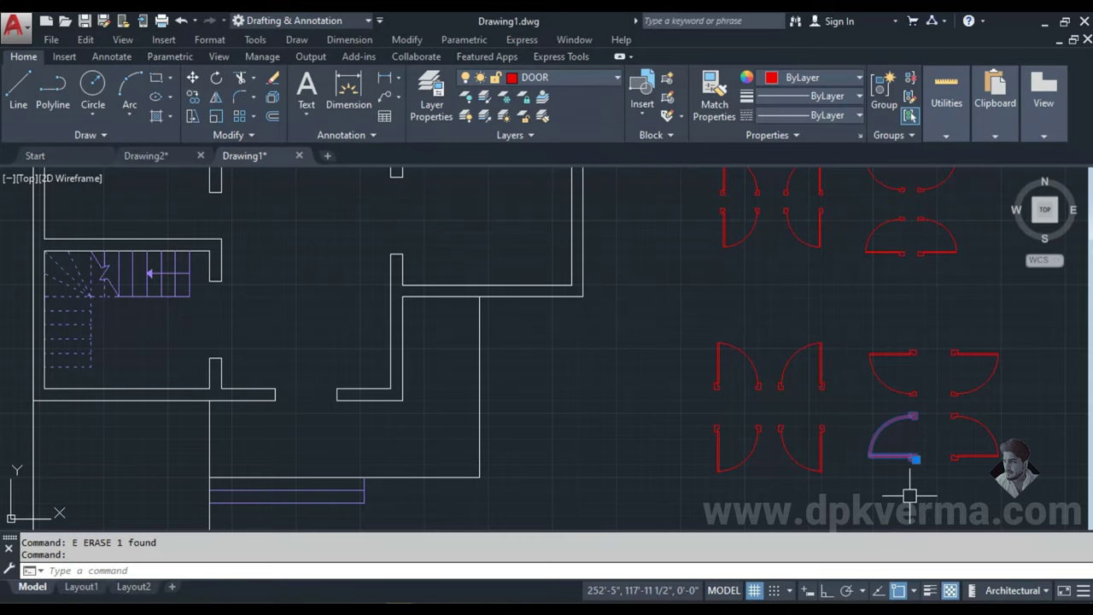
type("co")
key("Return")
scroll(909, 495, "up", 4)
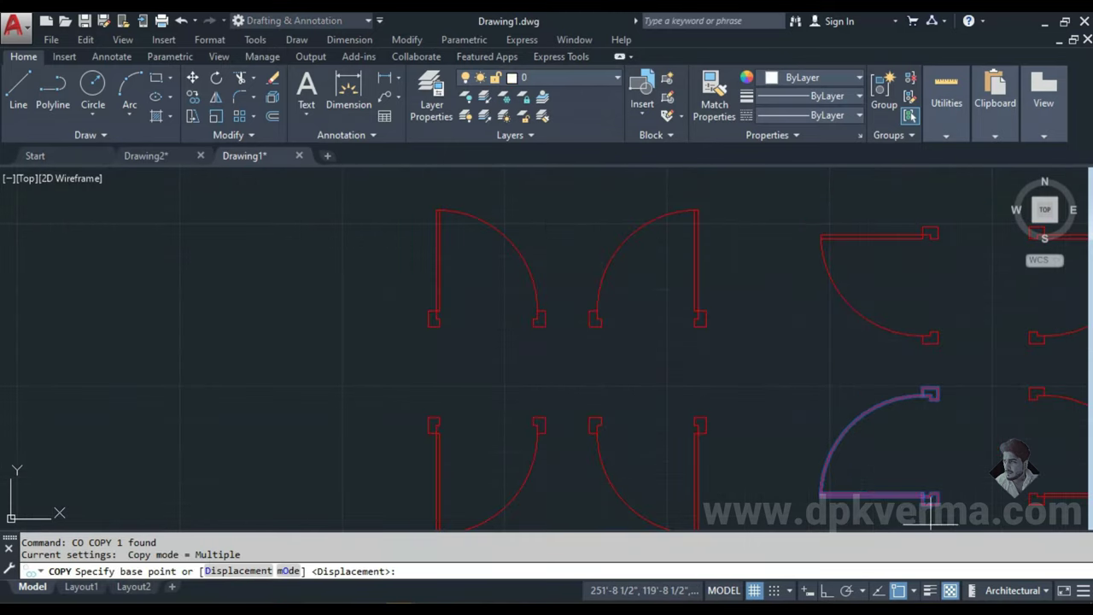
left_click(939, 508)
scroll(934, 481, "down", 5)
scroll(588, 367, "up", 3)
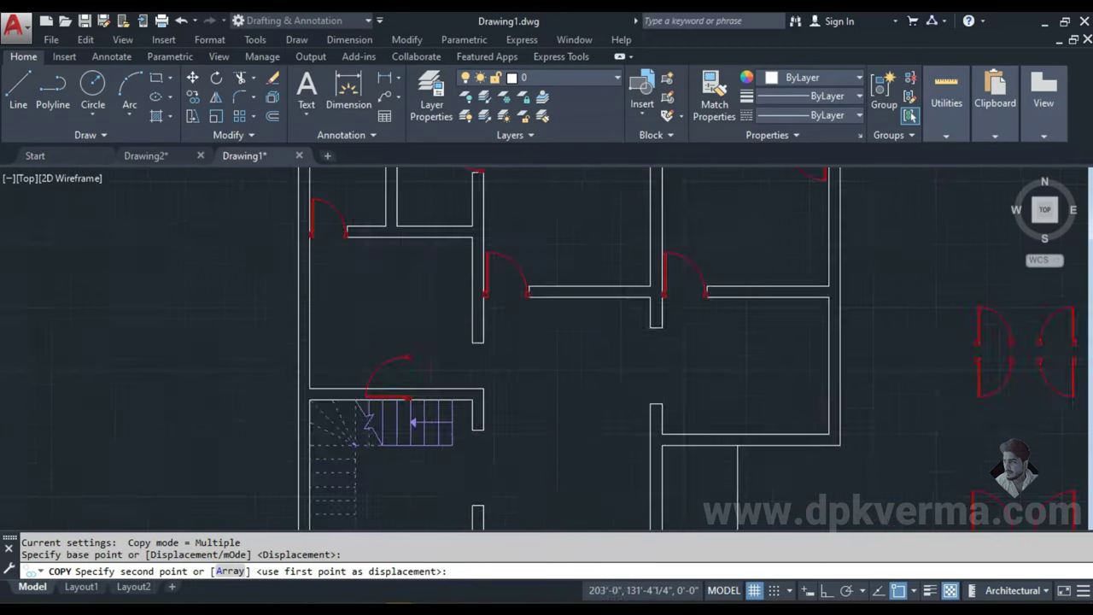
scroll(588, 367, "up", 2)
left_click(587, 368)
key("Escape")
scroll(598, 375, "down", 4)
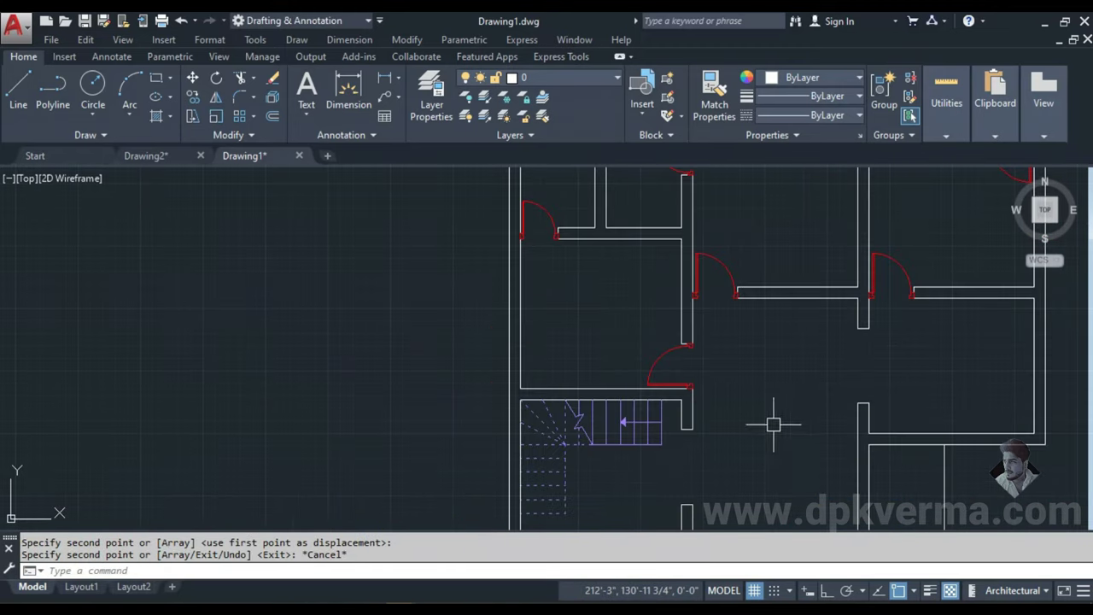
mouse_move(772, 419)
middle_mouse_down()
mouse_move(520, 254)
mouse_move(637, 386)
middle_mouse_up()
scroll(822, 316, "up", 4)
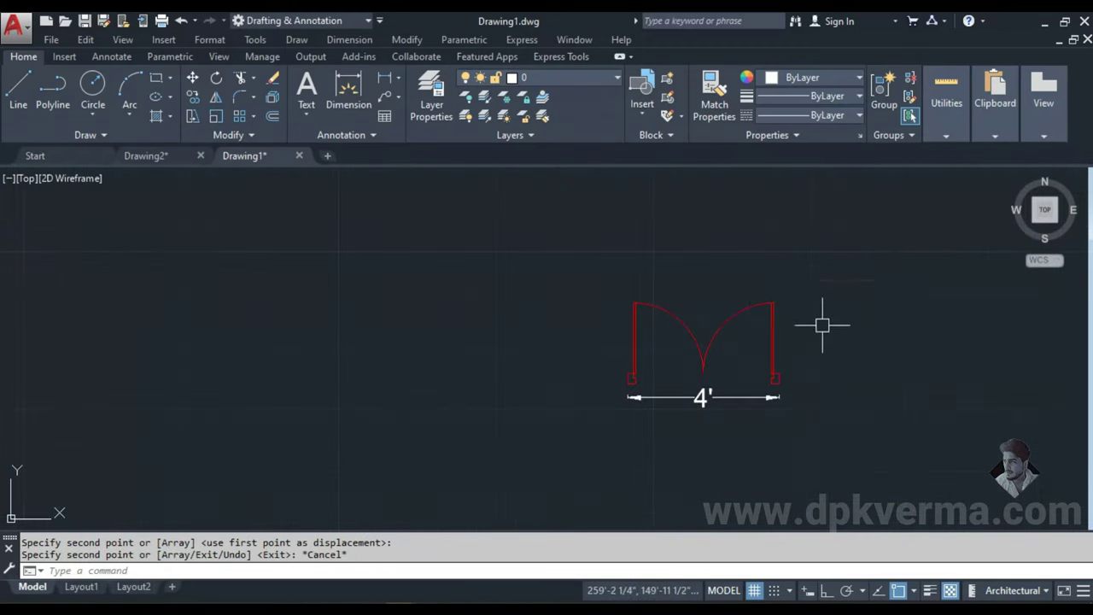
- Erase the 4' dimension of the double door
left_click(743, 395)
type("e")
key("Return")
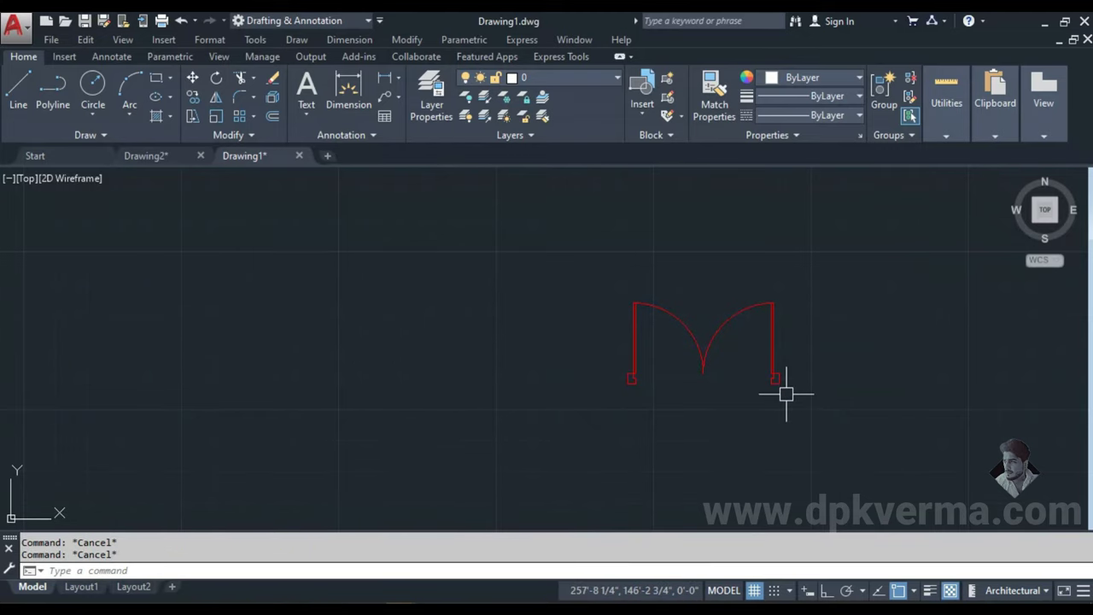
- Copy the 4' double door into the lower wall opening
type("o")
key("Return")
left_click(777, 383)
key("Return")
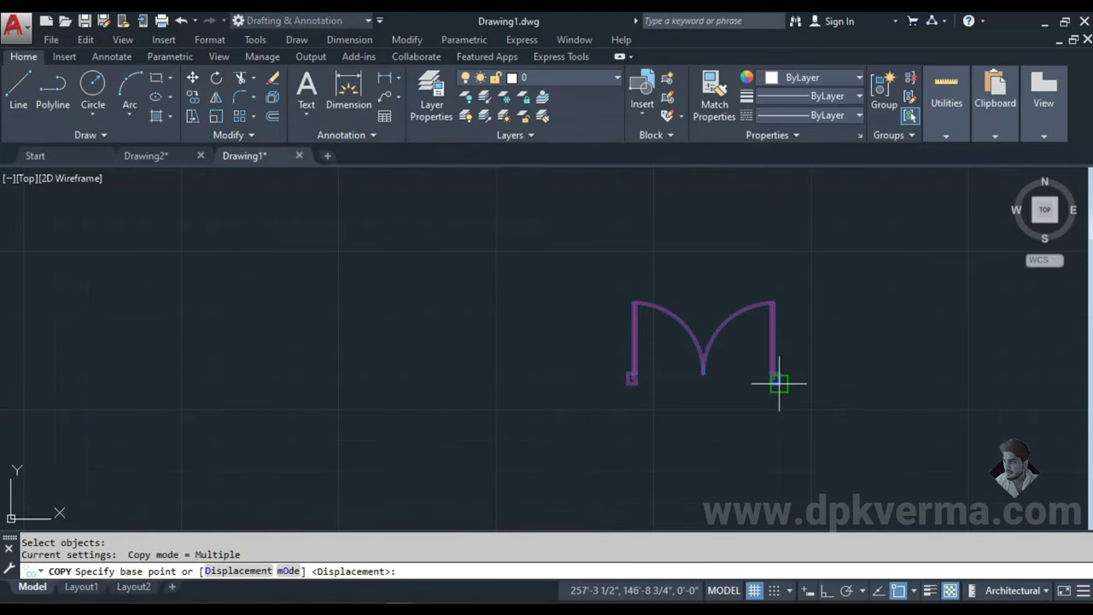
left_click(778, 382)
scroll(780, 385, "down", 5)
scroll(708, 259, "down", 3)
scroll(659, 366, "up", 8)
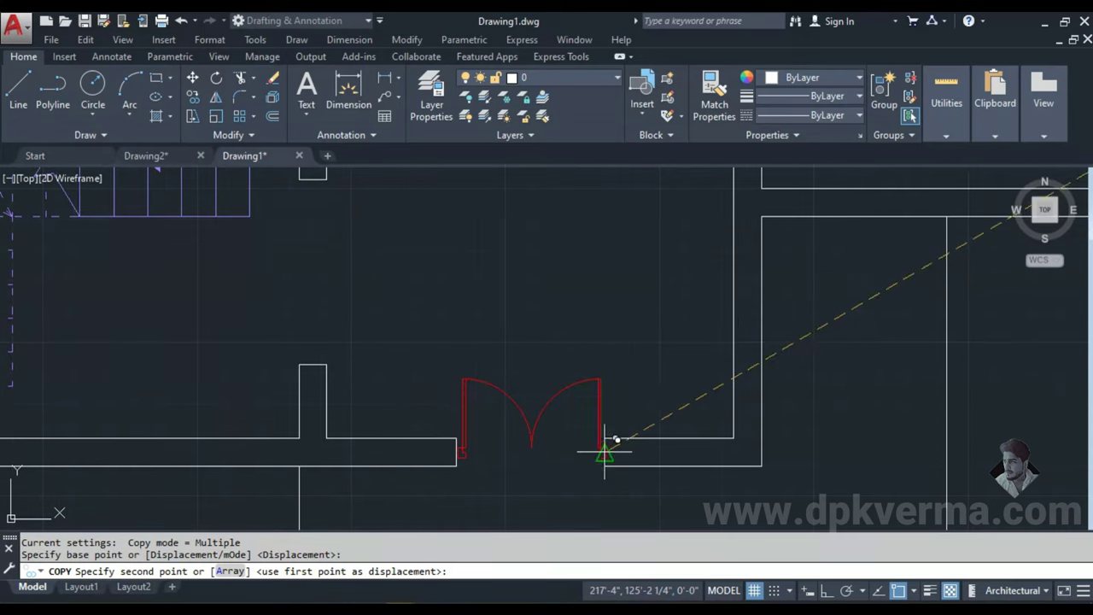
left_click(605, 452)
key("Escape")
scroll(787, 420, "down", 4)
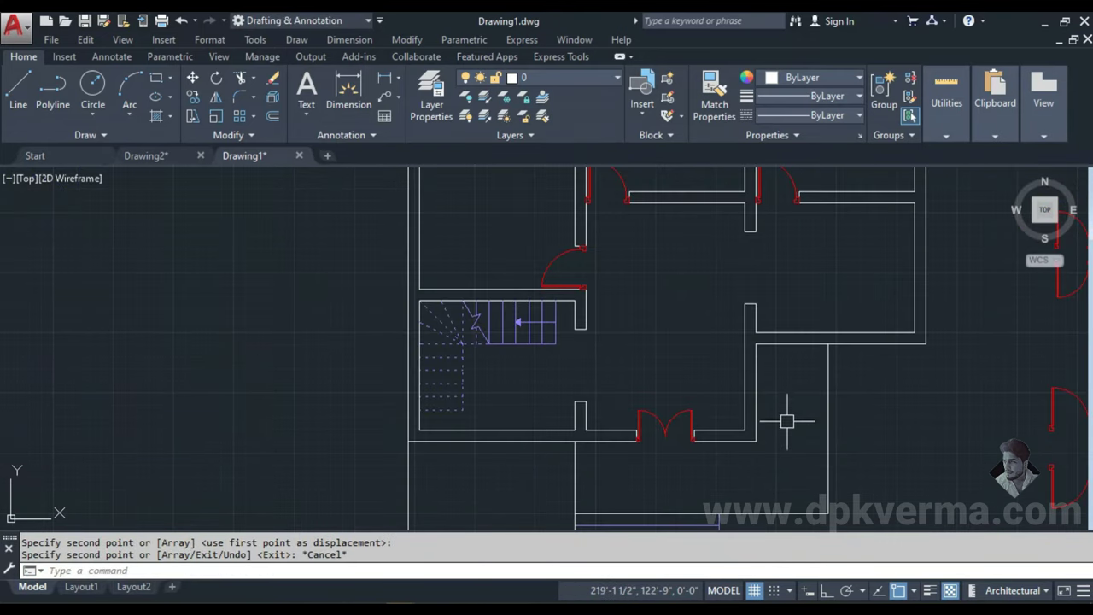
middle_click_drag(787, 420, 649, 451)
scroll(494, 395, "down", 2)
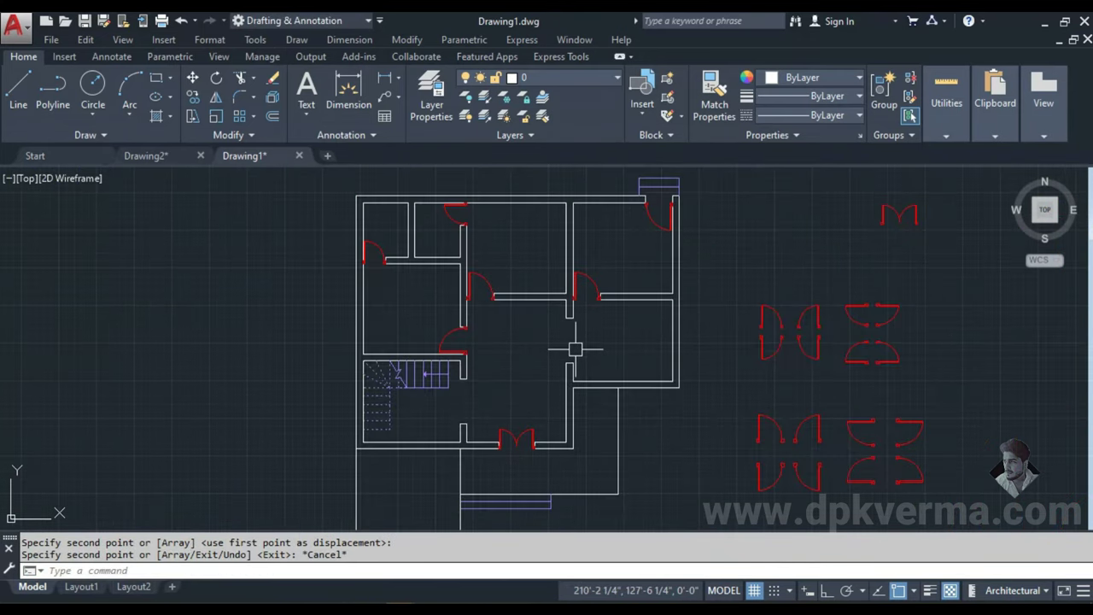
mouse_move(610, 323)
middle_mouse_down()
mouse_move(631, 278)
mouse_move(563, 307)
middle_mouse_up()
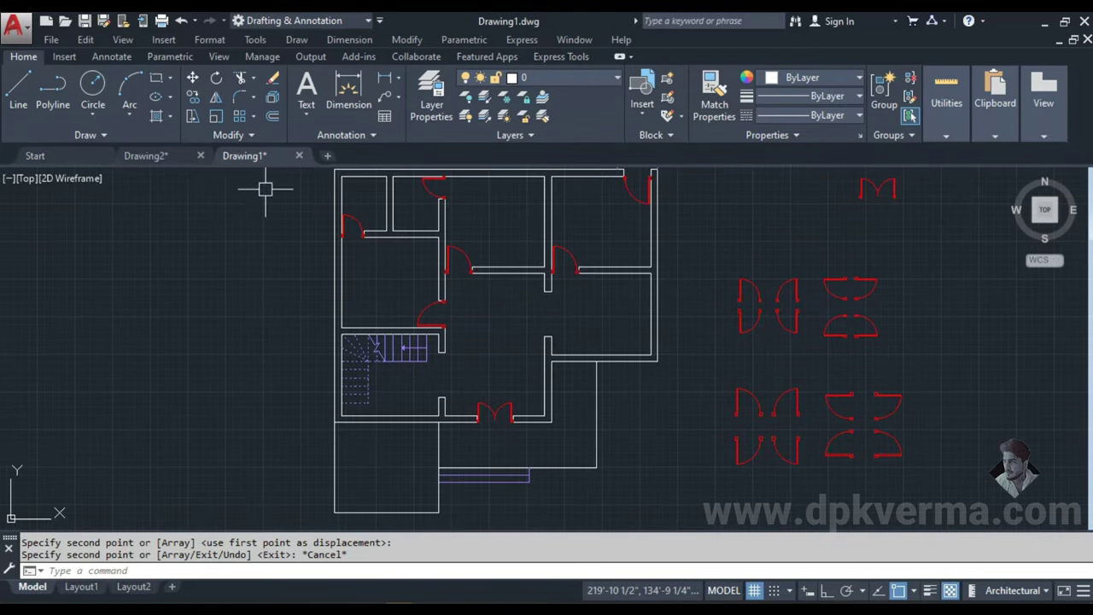
- Turn on the WINDOW layer and inspect the windows and door schedule
scroll(417, 375, "down", 2)
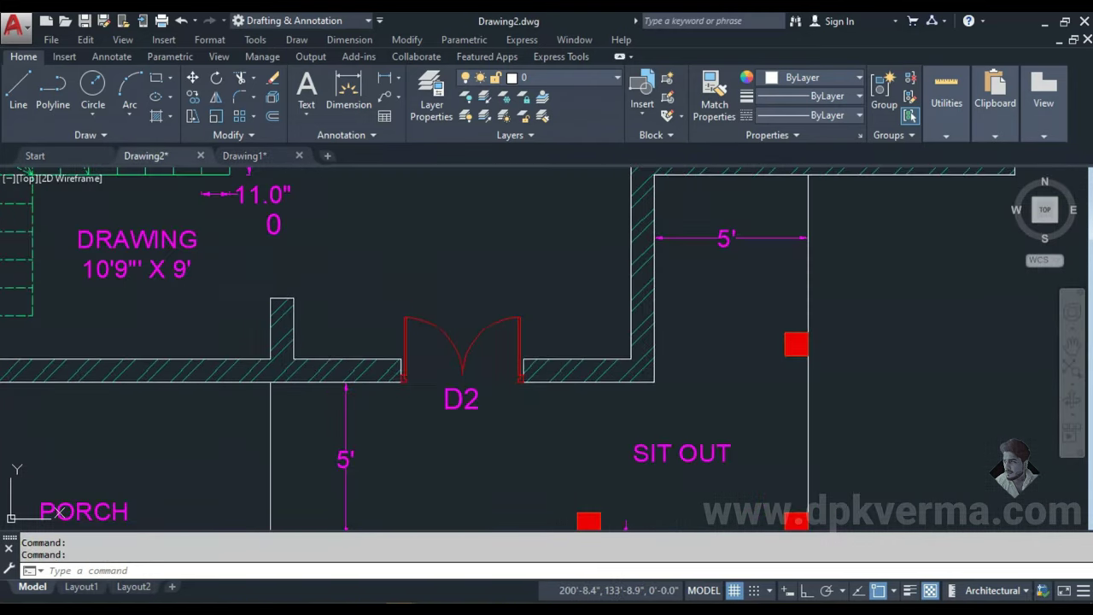
left_click(539, 80)
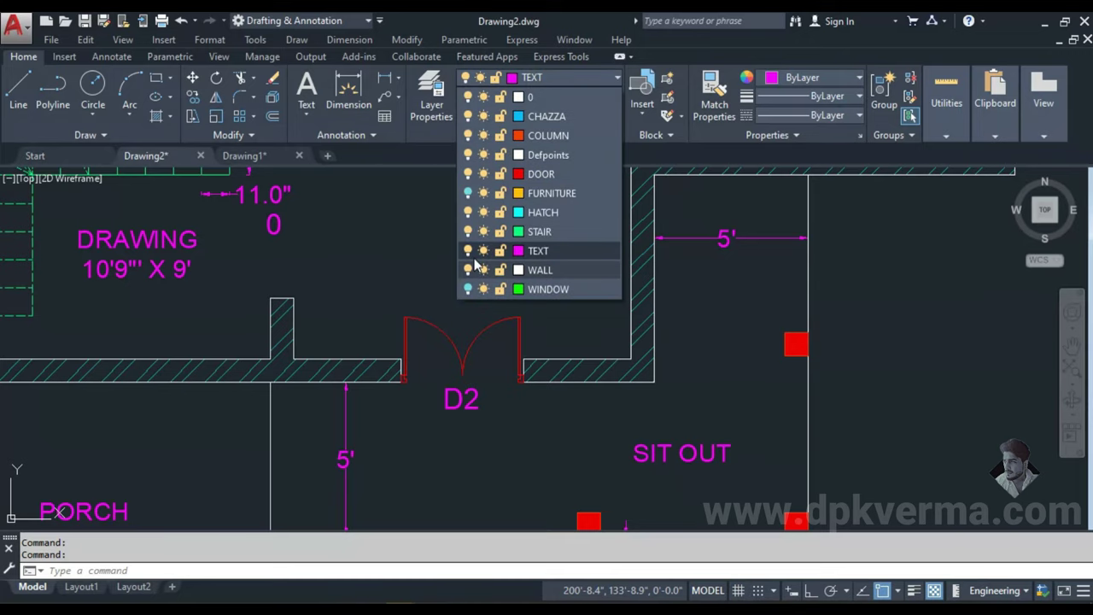
left_click(466, 290)
scroll(477, 343, "down", 5)
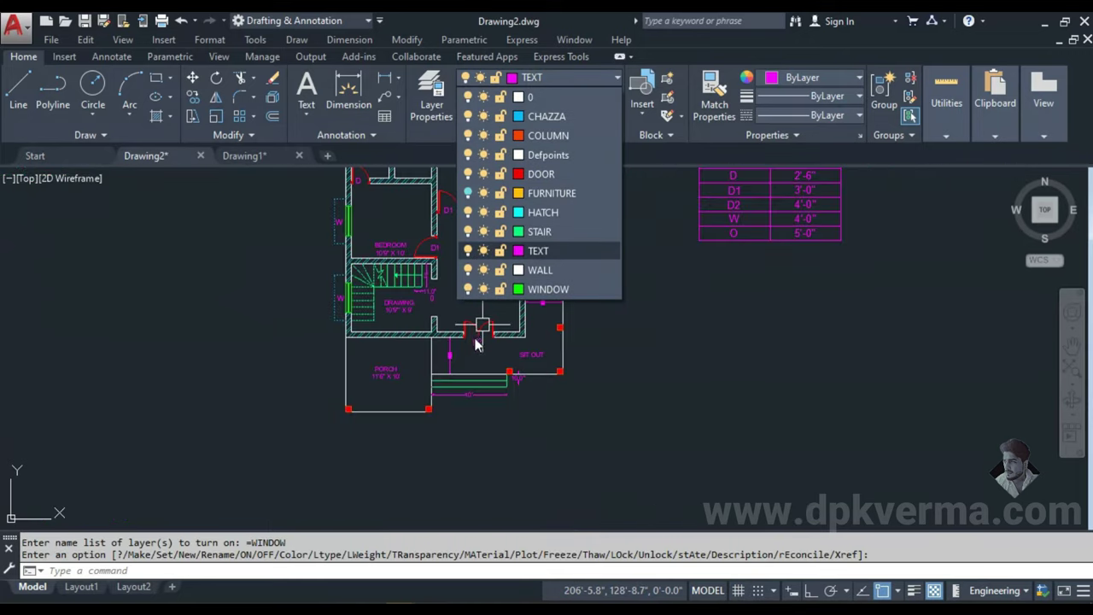
left_click(413, 338)
scroll(354, 367, "up", 6)
scroll(351, 358, "up", 2)
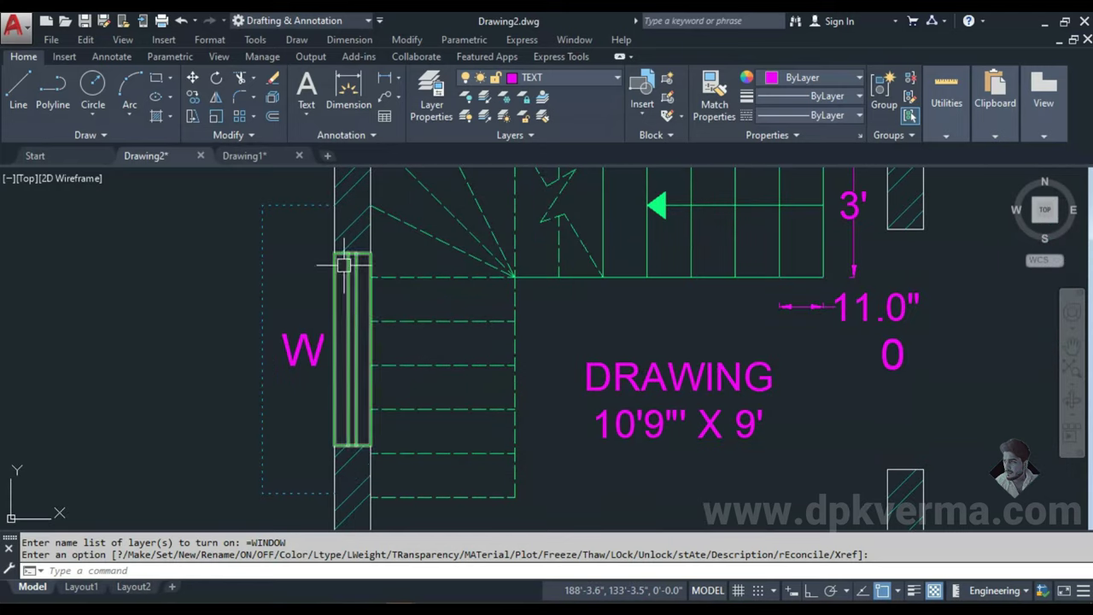
scroll(347, 410, "down", 3)
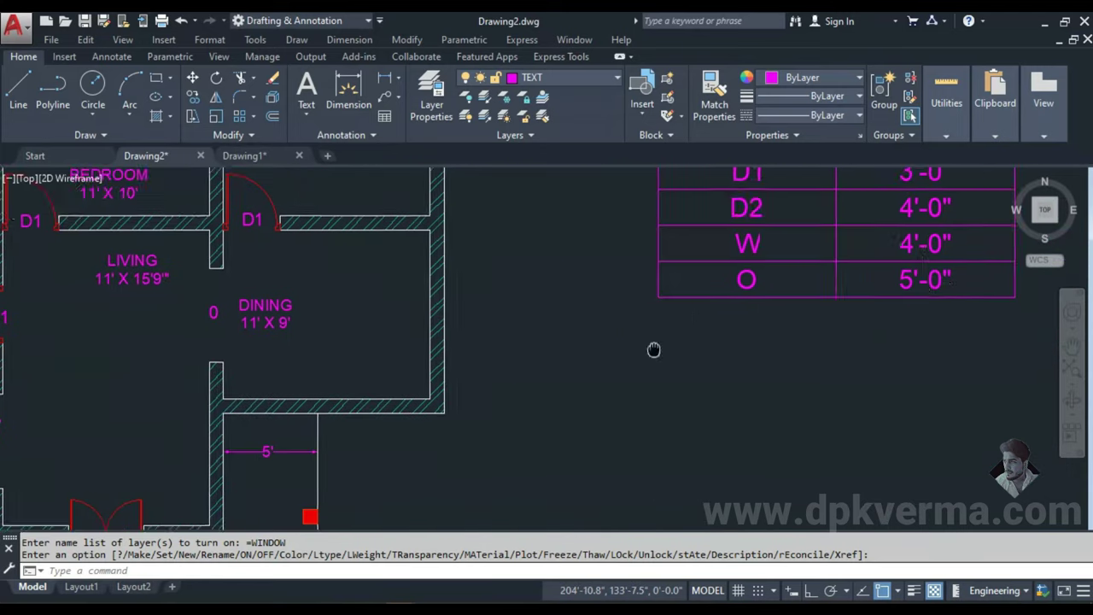
middle_click_drag(939, 261, 793, 294)
scroll(793, 295, "down", 5)
scroll(440, 321, "up", 1)
scroll(441, 321, "up", 4)
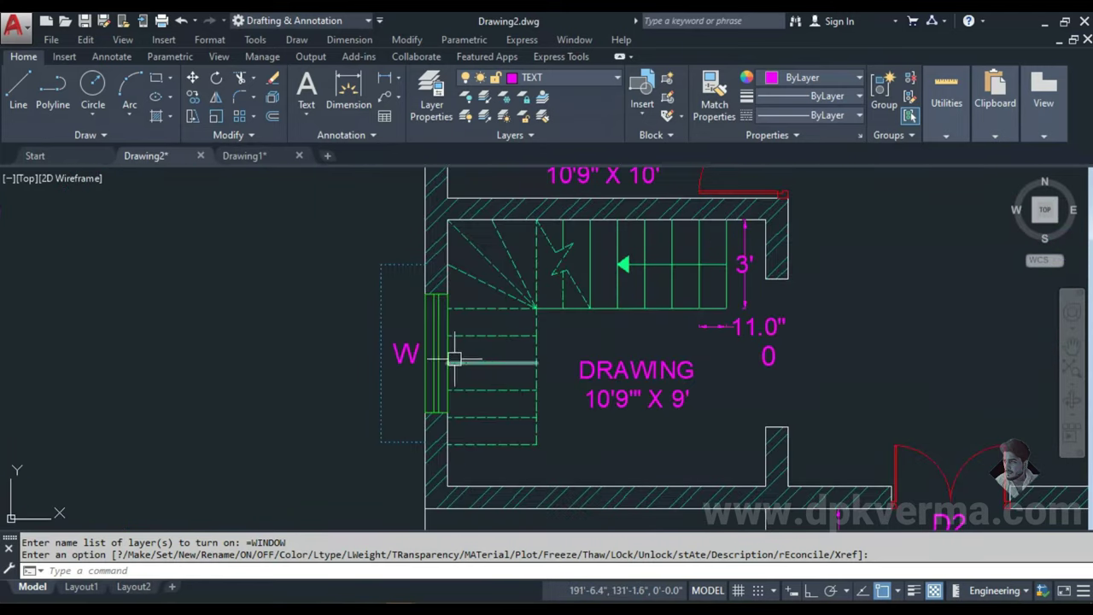
- Return to Drawing1 and pan to empty space above the floor plan
left_click(264, 155)
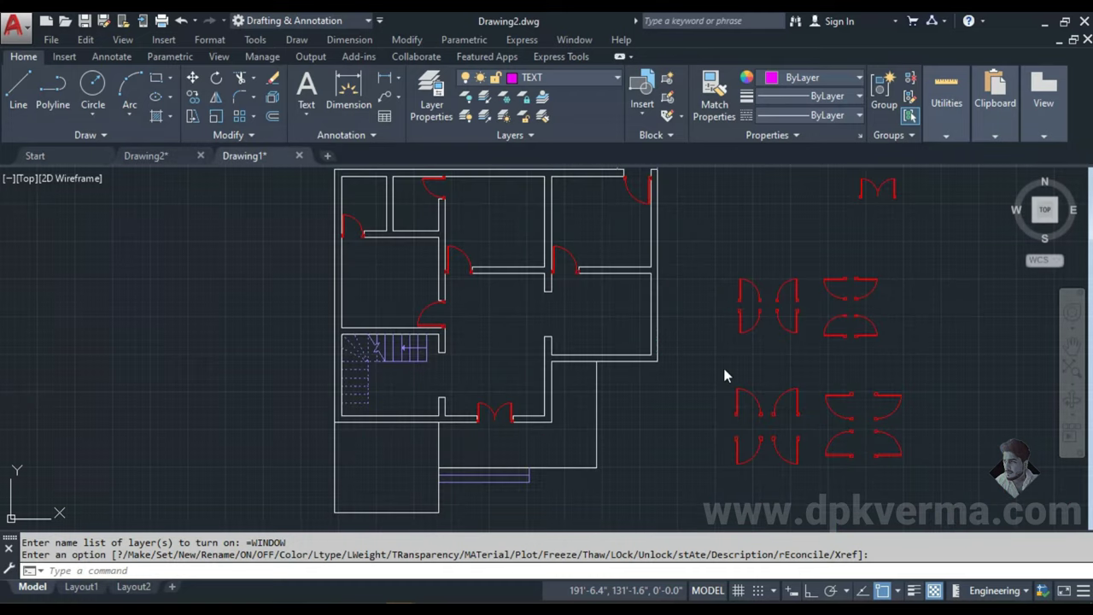
scroll(546, 342, "down", 3)
scroll(659, 336, "up", 3)
mouse_move(659, 337)
middle_mouse_down()
mouse_move(639, 329)
mouse_move(612, 353)
middle_mouse_up()
- Cancel the stray line and make WINDOW the current layer
key("Escape")
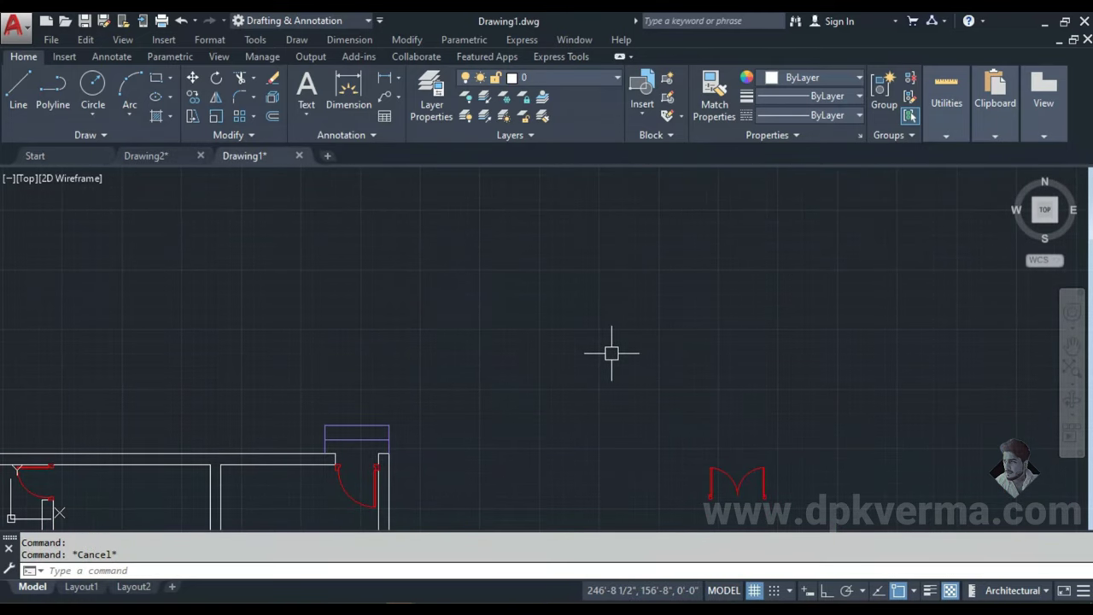
type("l")
key("Return")
left_click(484, 309)
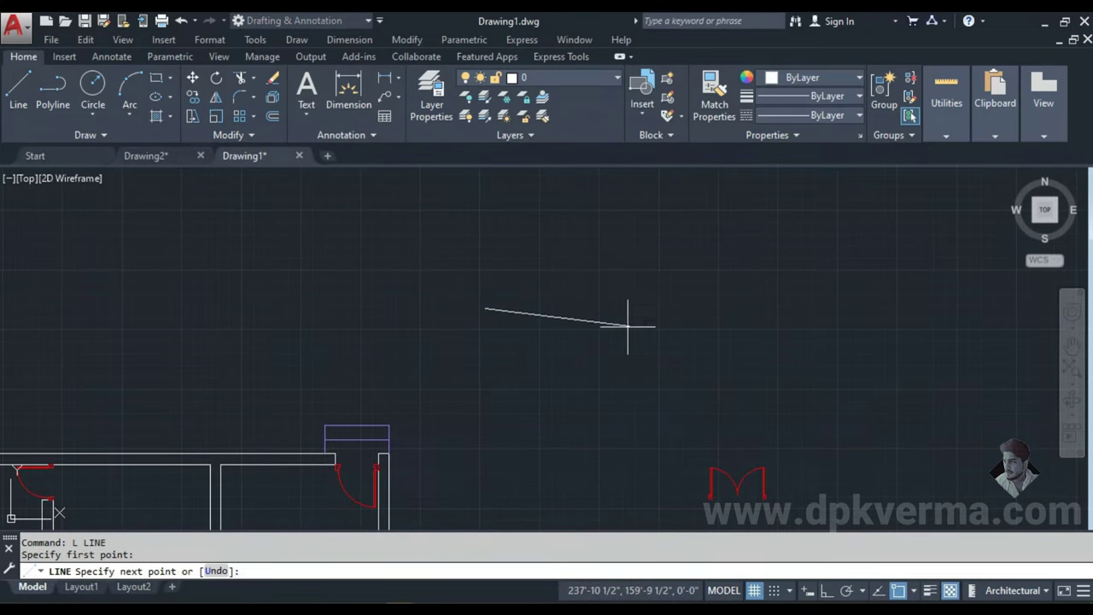
key("Escape")
left_click(568, 77)
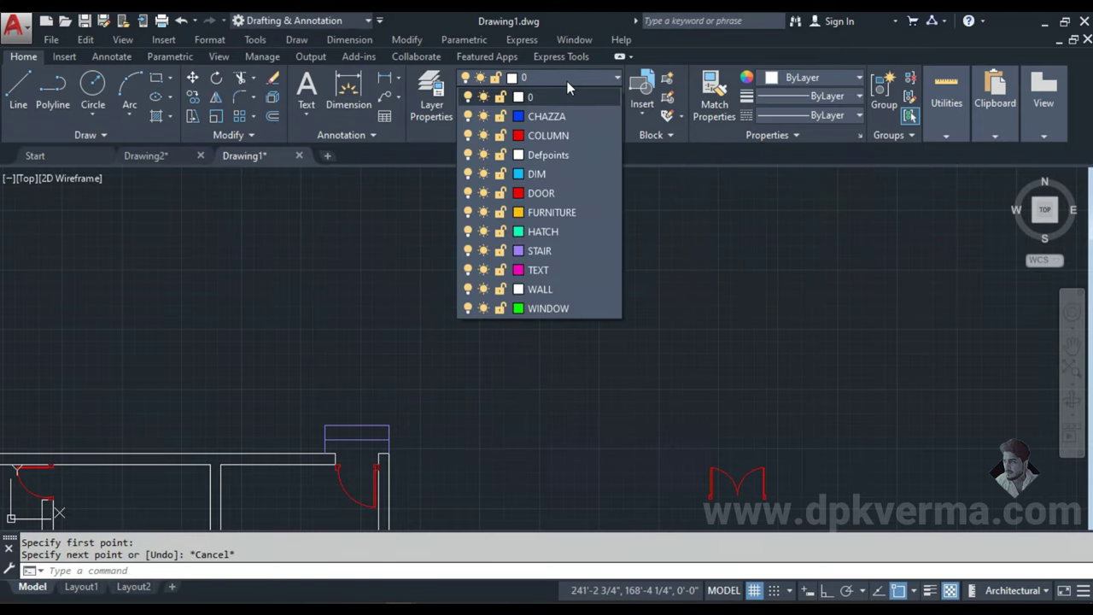
left_click(539, 308)
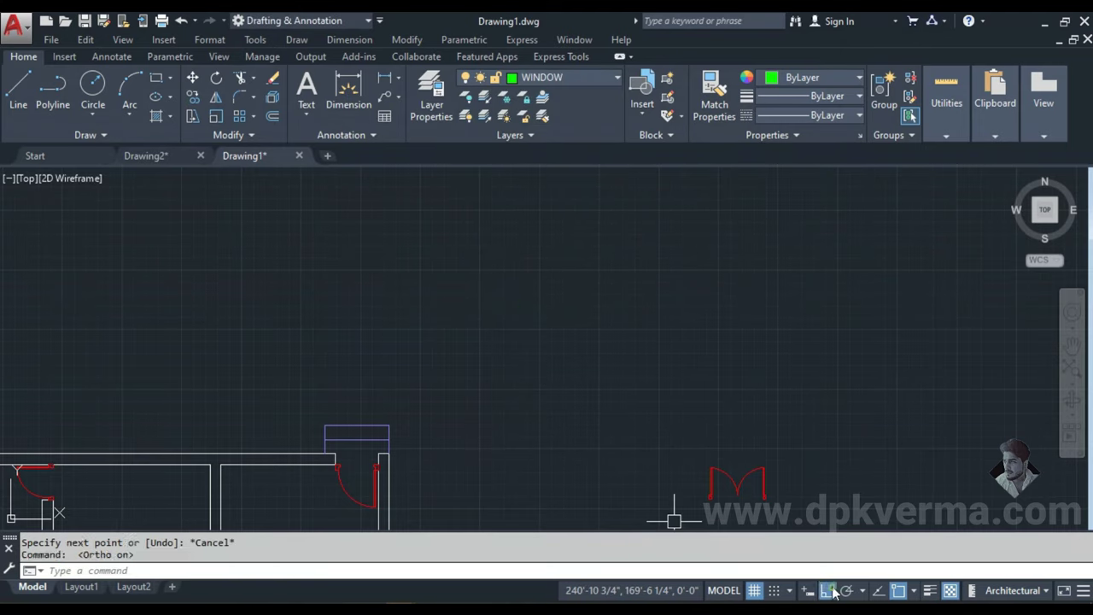
- Draw the window rectangle outline with 4' and 9" sides on the WINDOW layer
type("l")
key("Return")
left_click(503, 278)
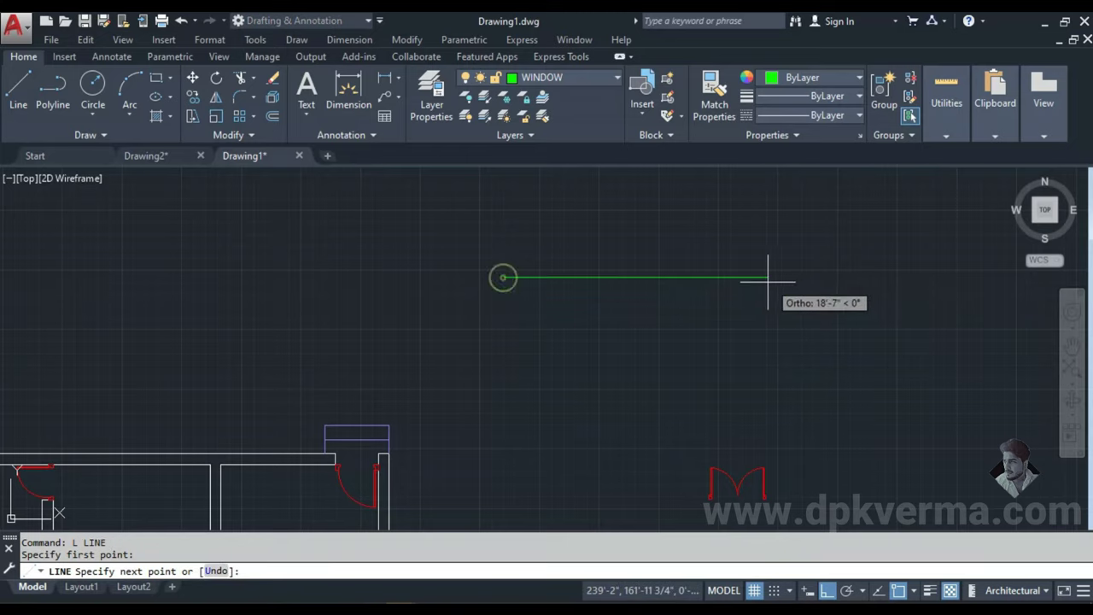
key("Return")
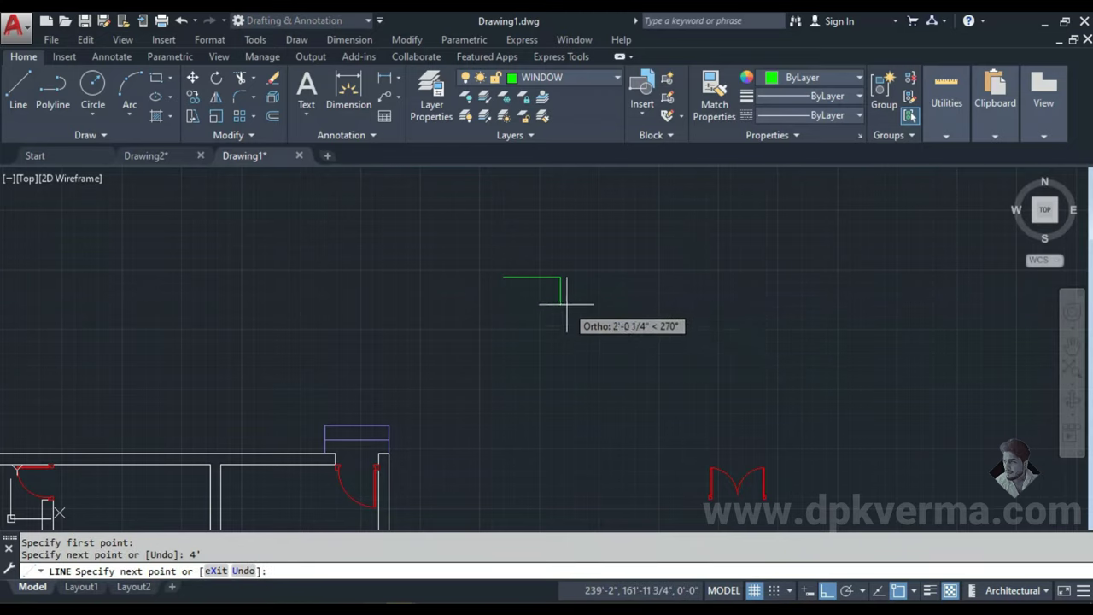
scroll(566, 304, "up", 3)
type("9\"")
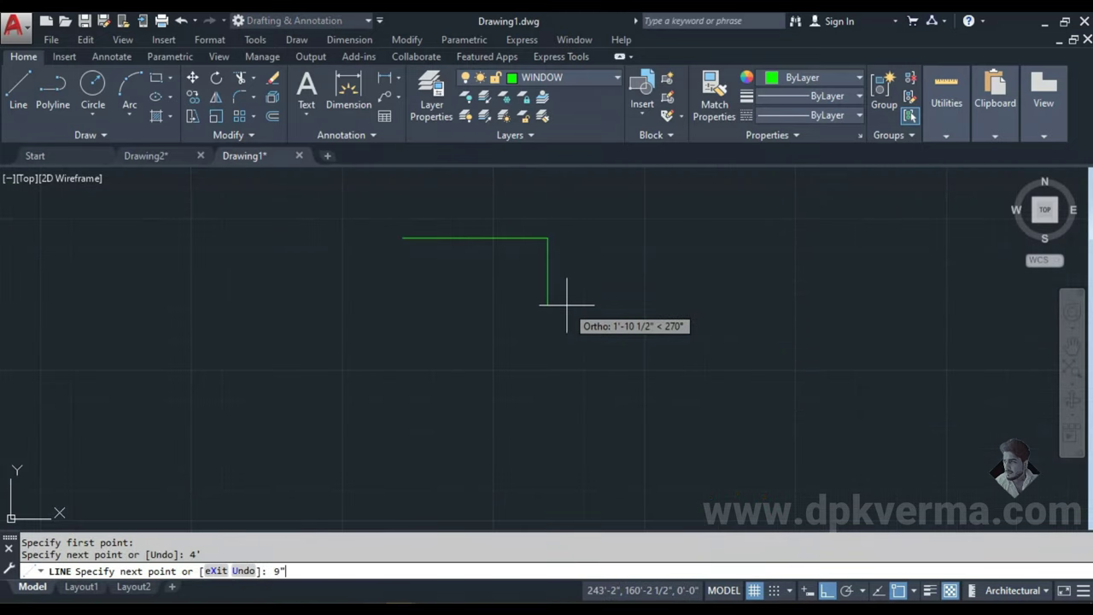
key("Return")
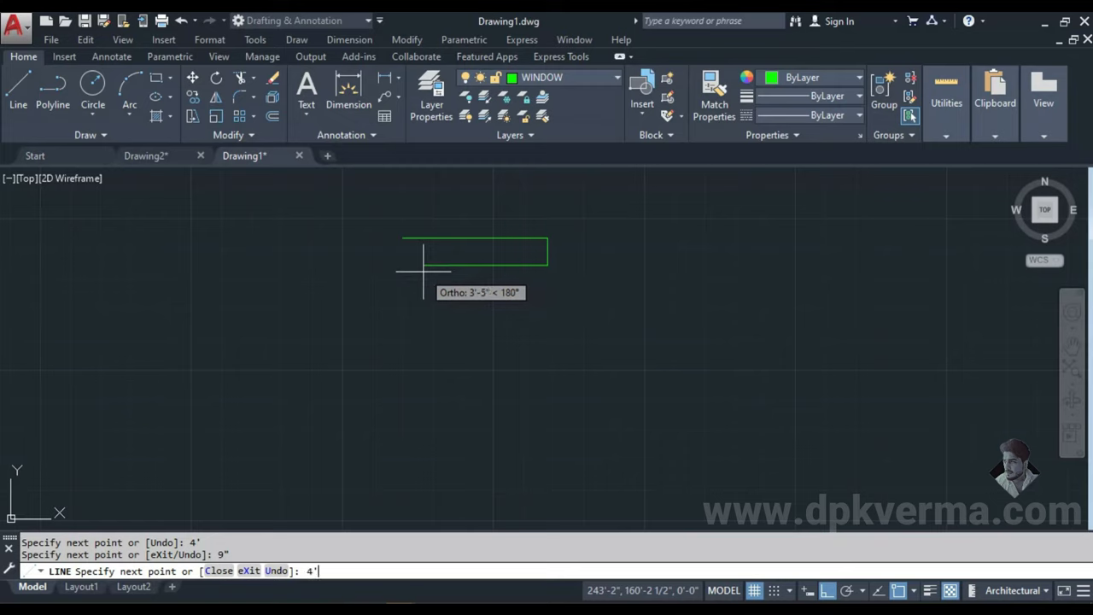
left_click(402, 239)
key("Escape")
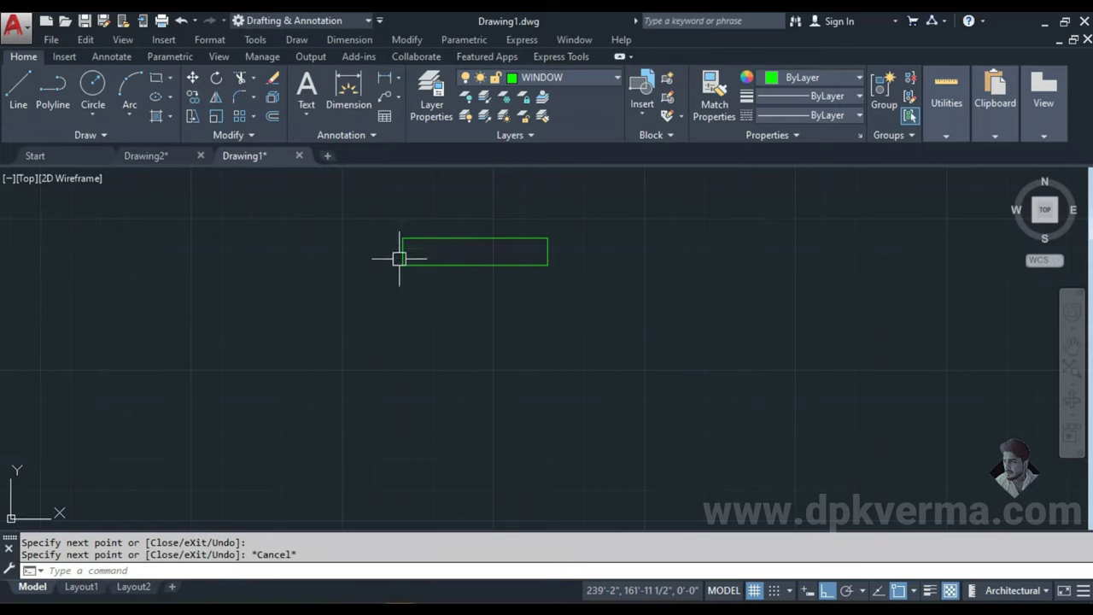
key("Escape")
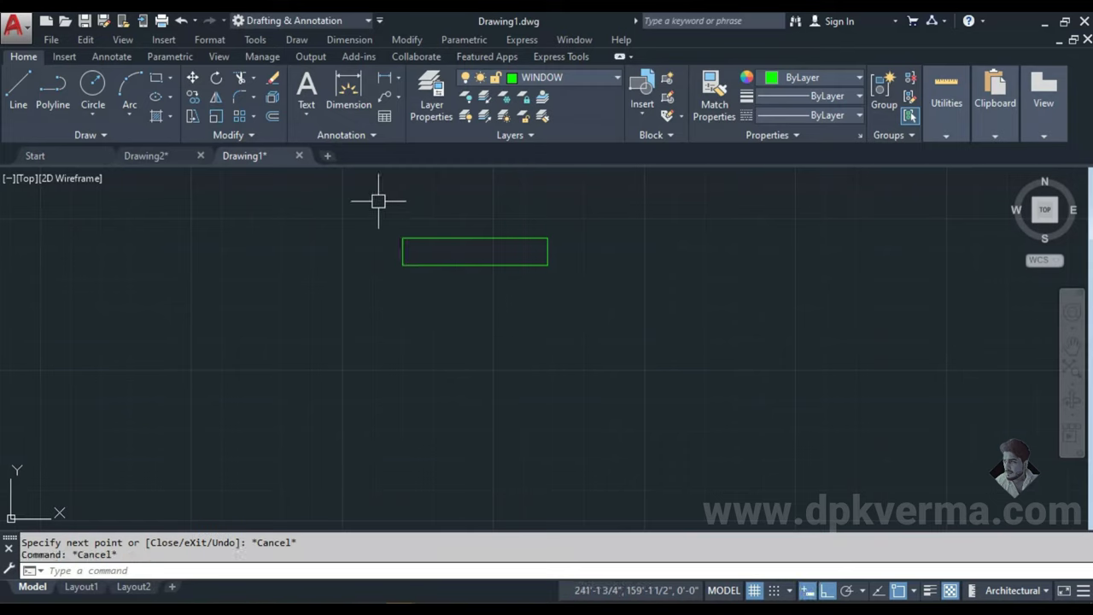
- Draw a centre line from the rectangle's left-edge midpoint to its right-edge midpoint
scroll(410, 265, "up", 5)
scroll(432, 327, "down", 2)
key("Escape")
key("Return")
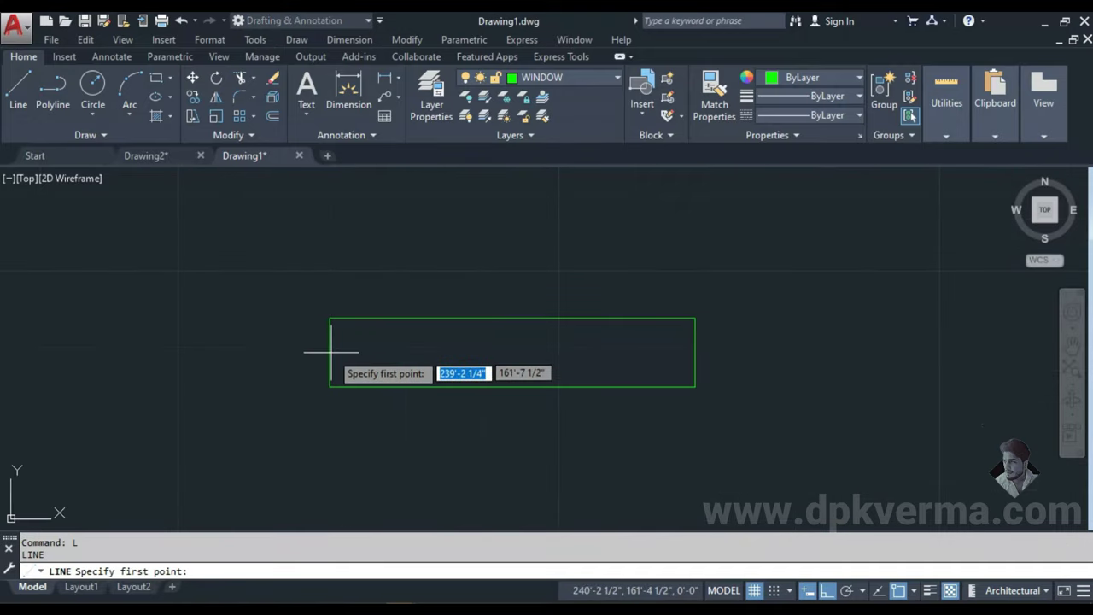
left_click(330, 353)
left_click(696, 352)
key("Escape")
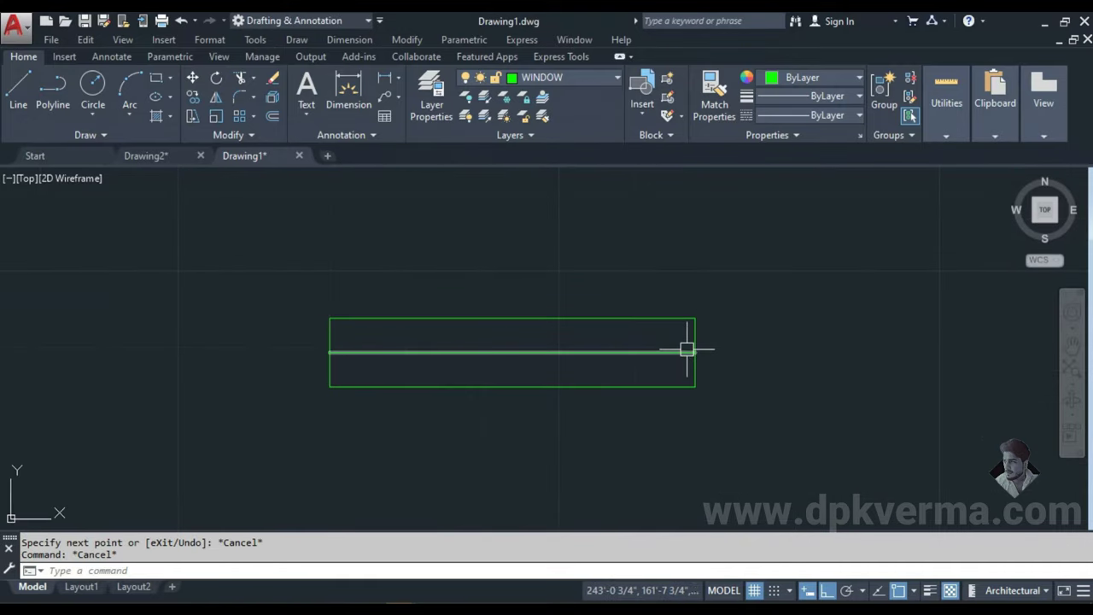
- Offset the centre line 1 unit above and 1 unit below
type("o")
key("Return")
type("1")
key("Return")
left_click(652, 352)
left_click(646, 263)
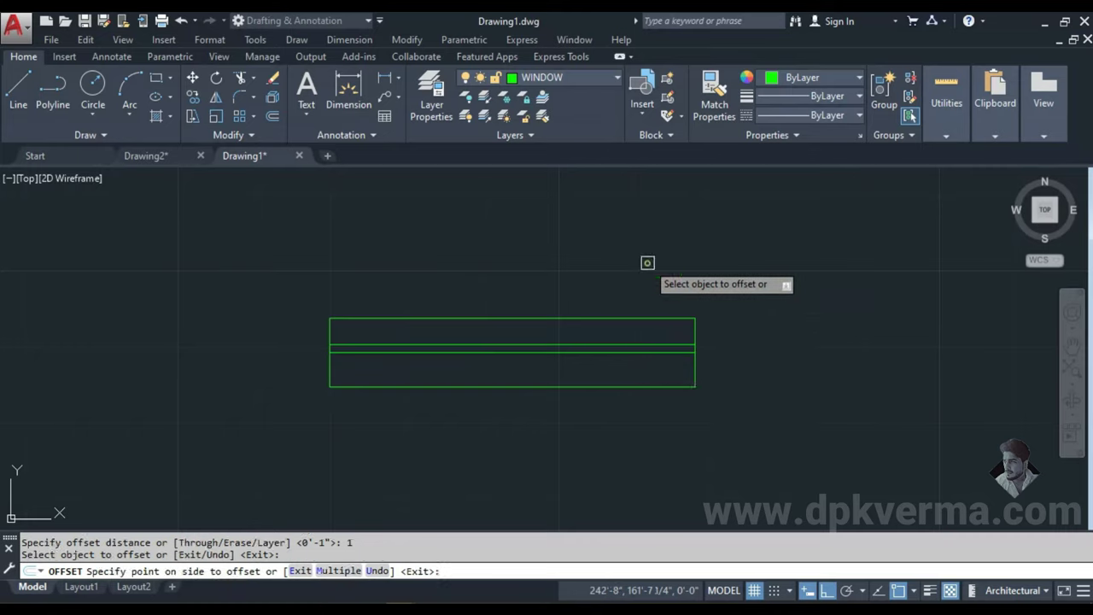
left_click(654, 352)
left_click(652, 359)
key("Escape")
- Erase the original centre line and recentre the view on the window symbol
scroll(661, 355, "up", 4)
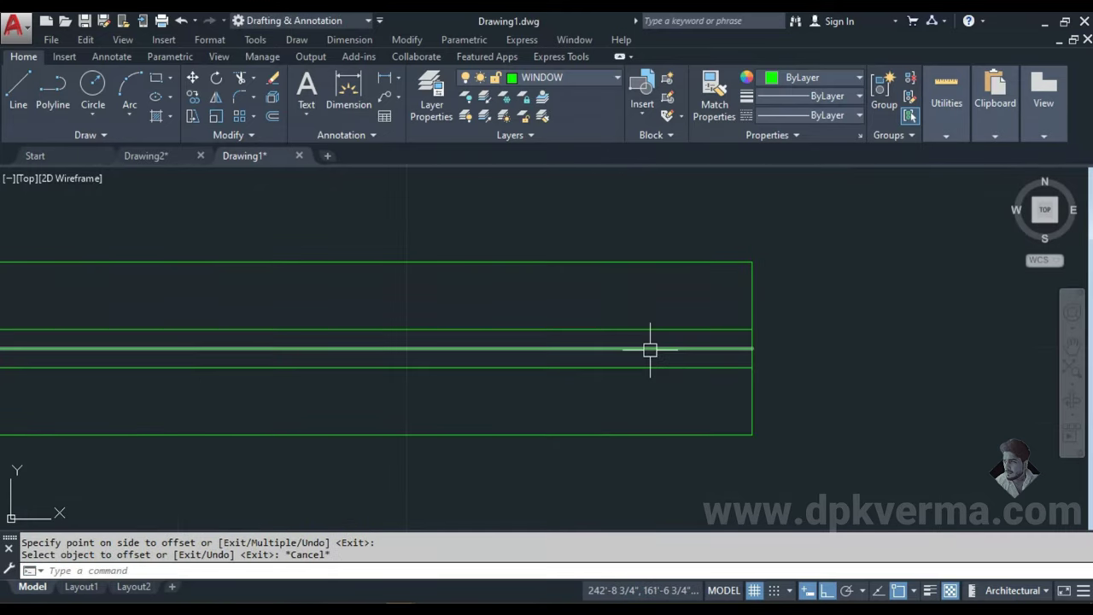
type("e")
key("Return")
scroll(754, 390, "down", 2)
scroll(743, 376, "down", 2)
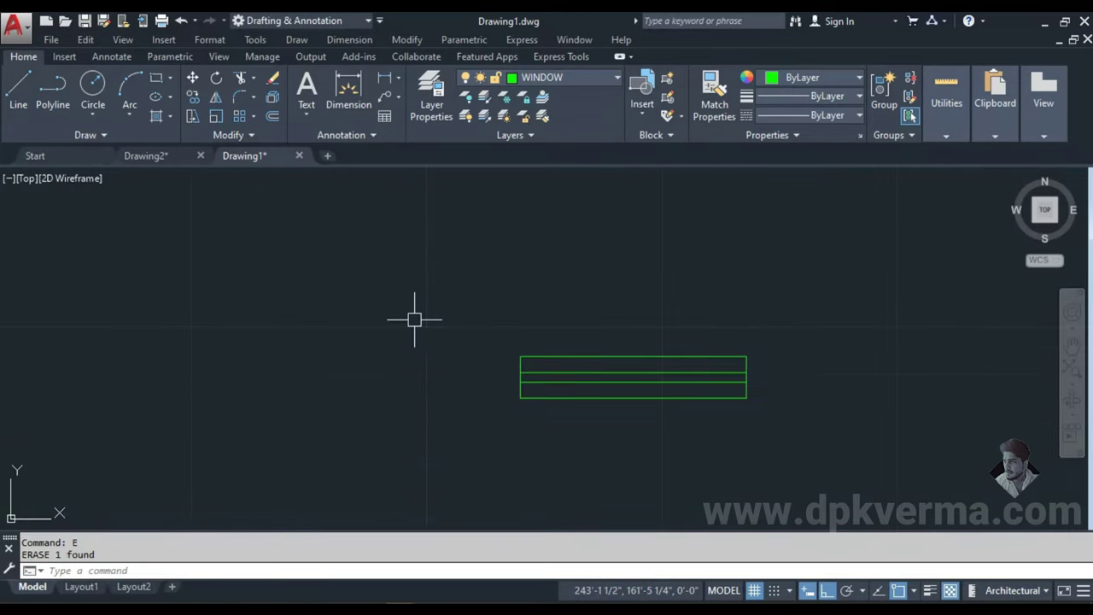
middle_click_drag(645, 406, 546, 364)
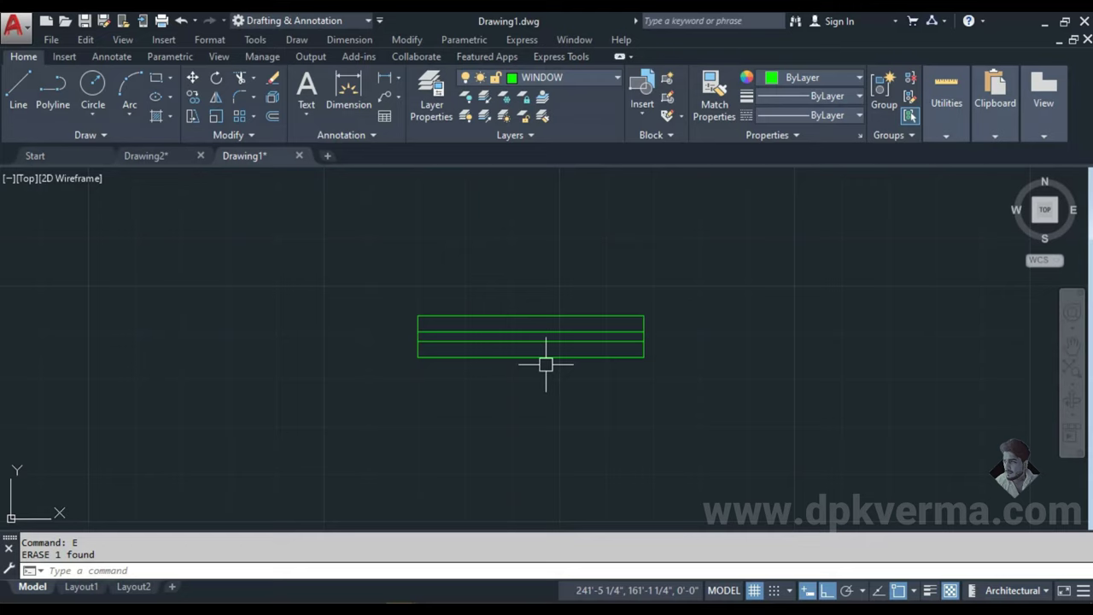
left_click(323, 260)
key("Escape")
key("Escape")
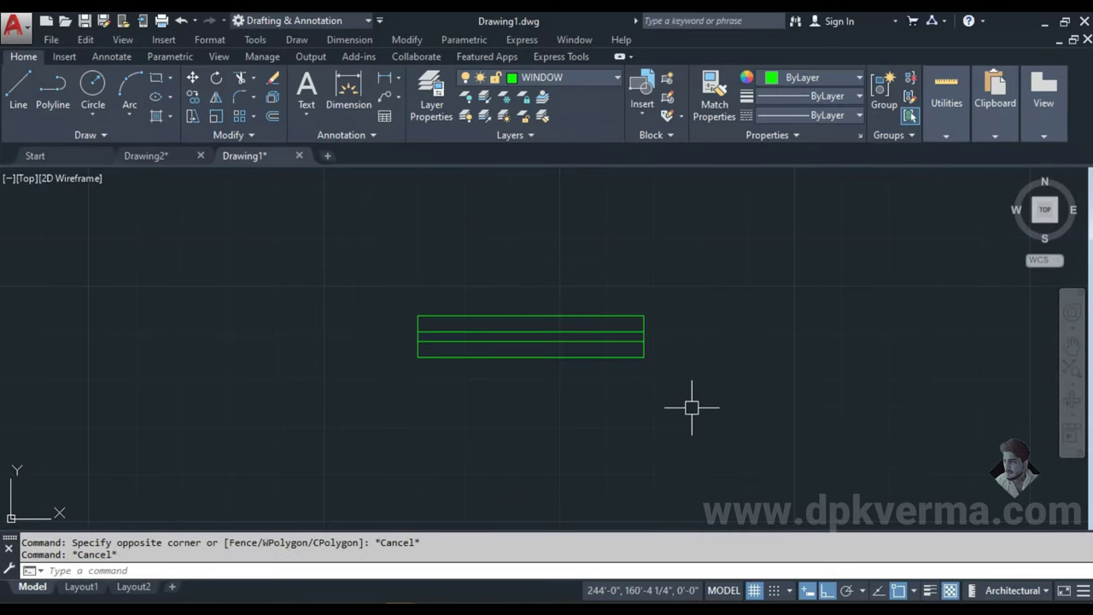
- Create block W from the six window lines with a base point beside the window
type("b")
key("Return")
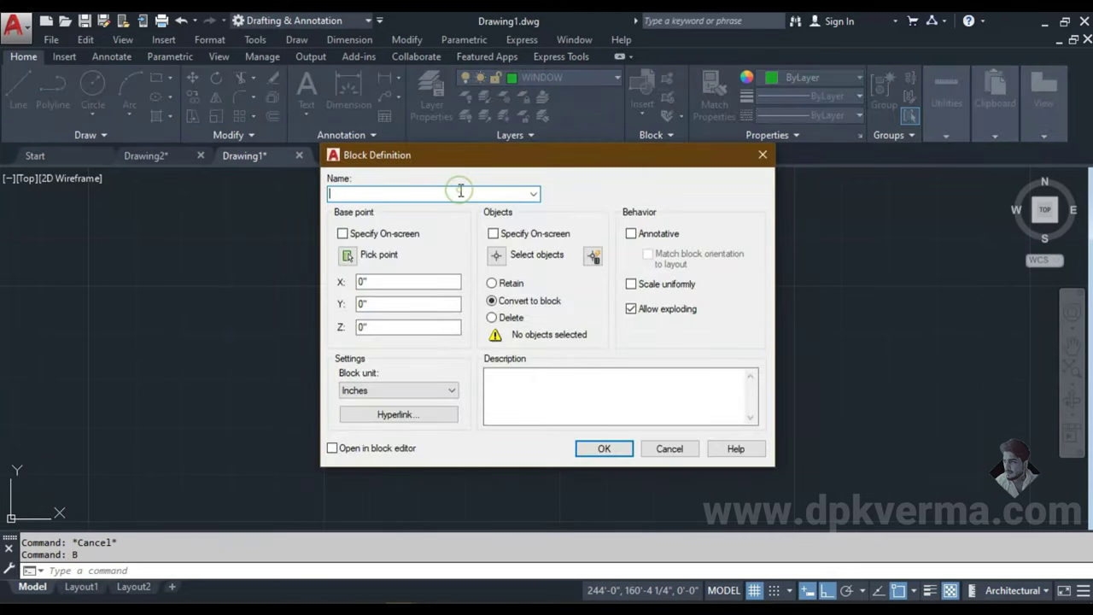
type("W")
left_click(348, 256)
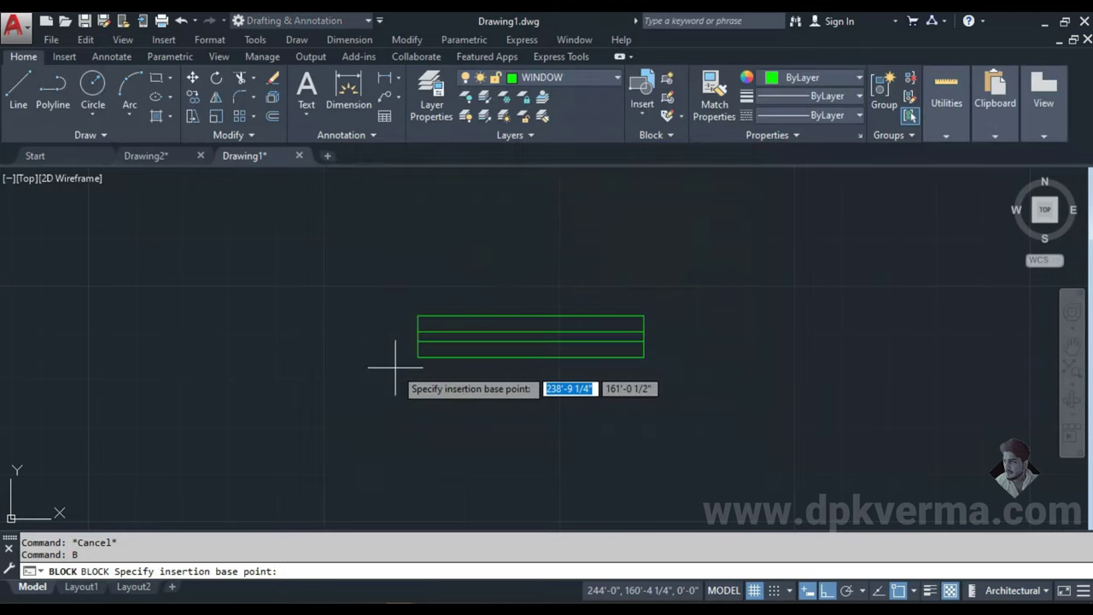
left_click(415, 358)
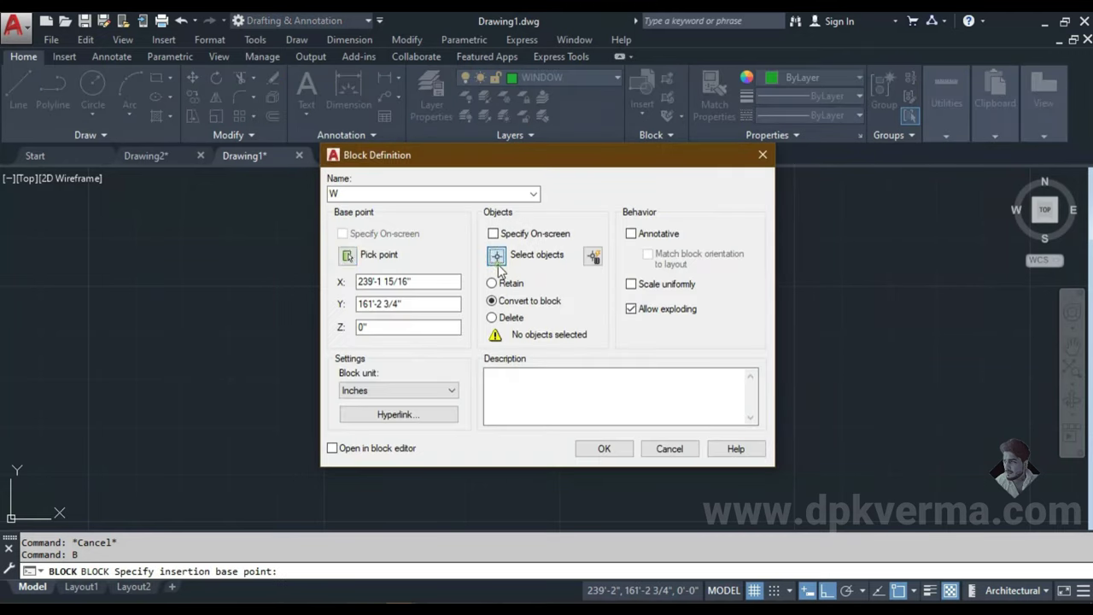
left_click(497, 257)
left_click(379, 219)
left_click(797, 437)
key("Return")
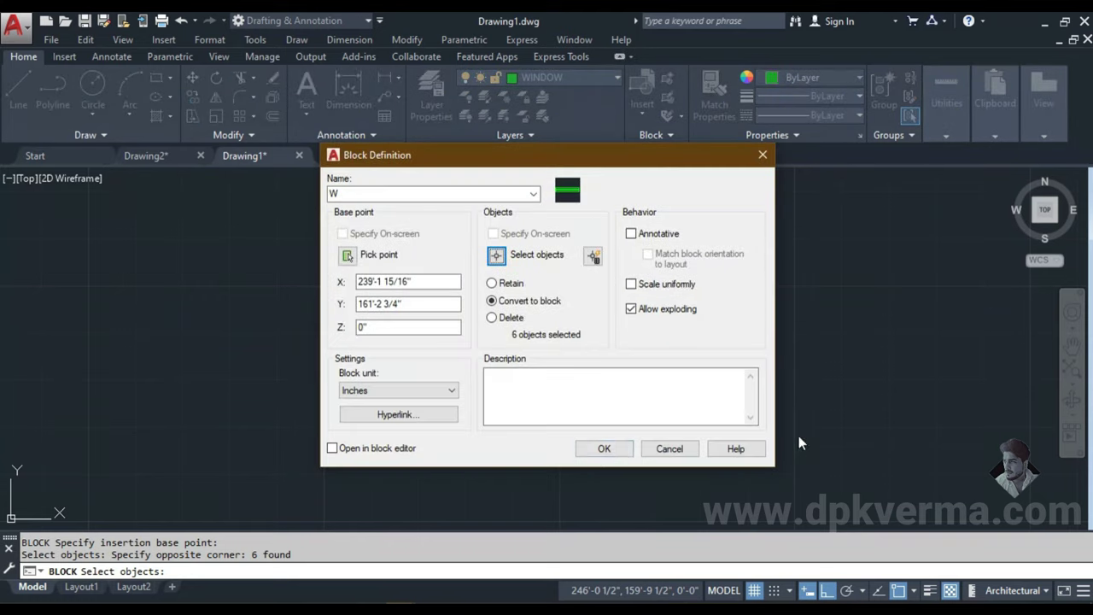
left_click(604, 448)
- Pan and zoom to the floor plan's top wall and start a line there
left_click(562, 343)
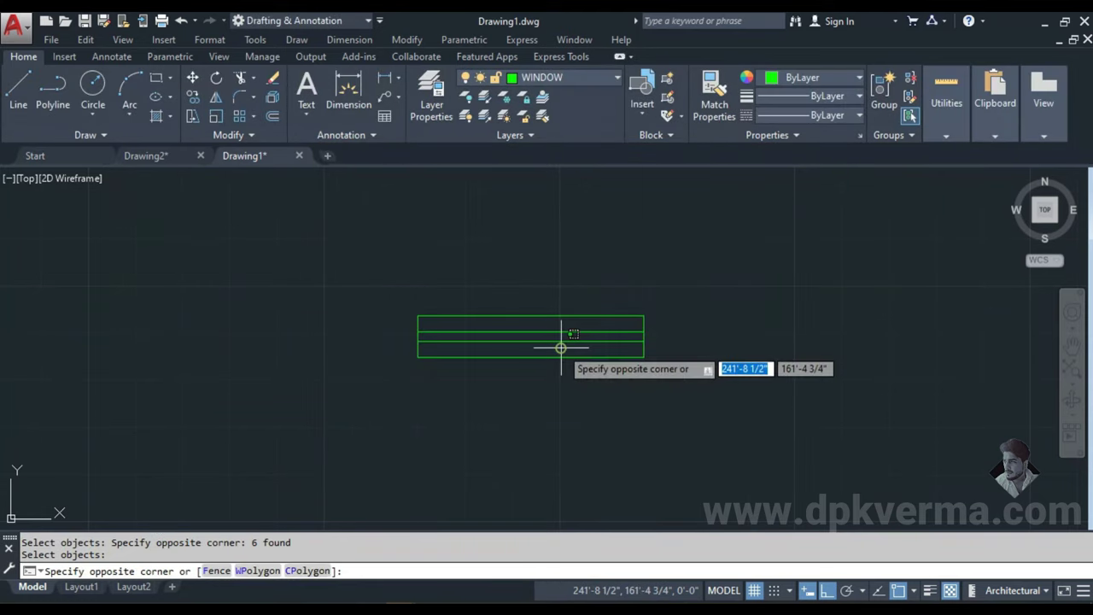
key("Escape")
scroll(538, 341, "down", 3)
middle_click_drag(593, 402, 783, 292)
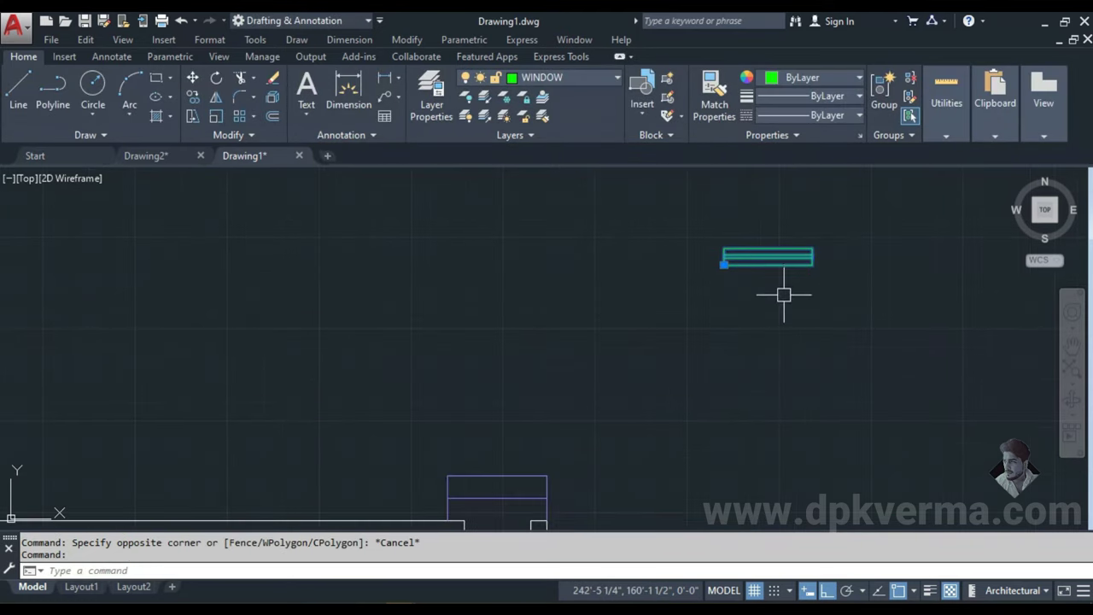
key("Escape")
scroll(685, 319, "down", 1)
middle_click_drag(415, 349, 559, 245)
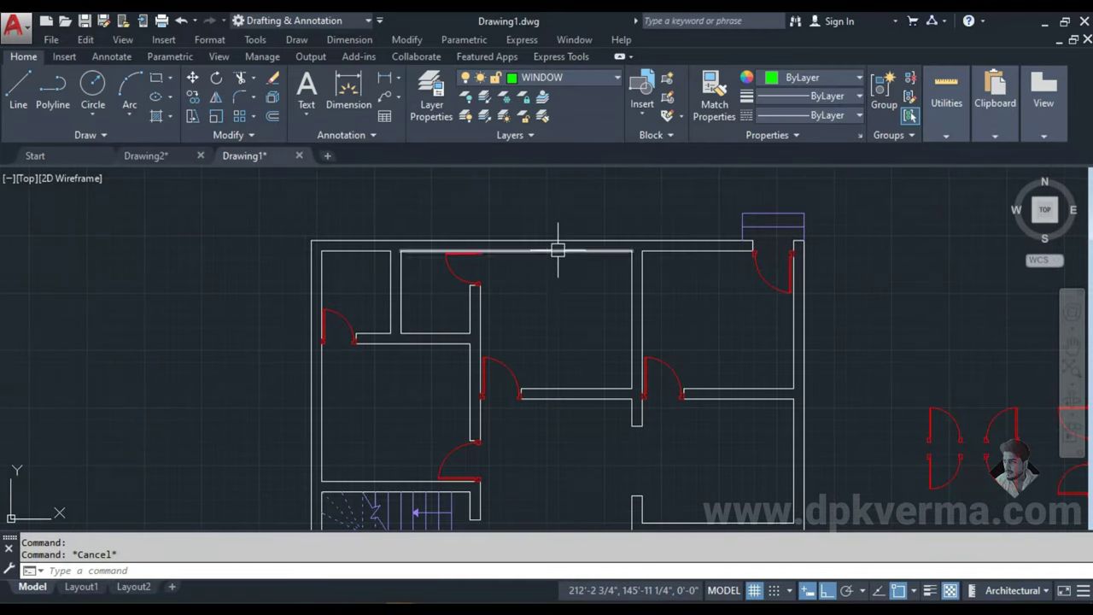
middle_click_drag(626, 305, 564, 314)
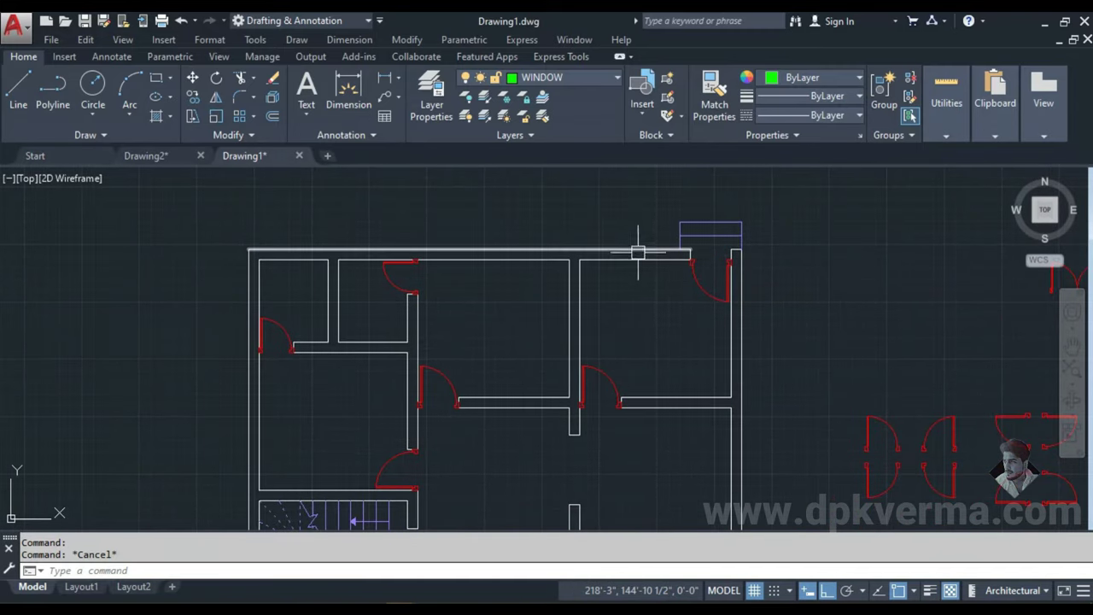
middle_click_drag(360, 408, 395, 317)
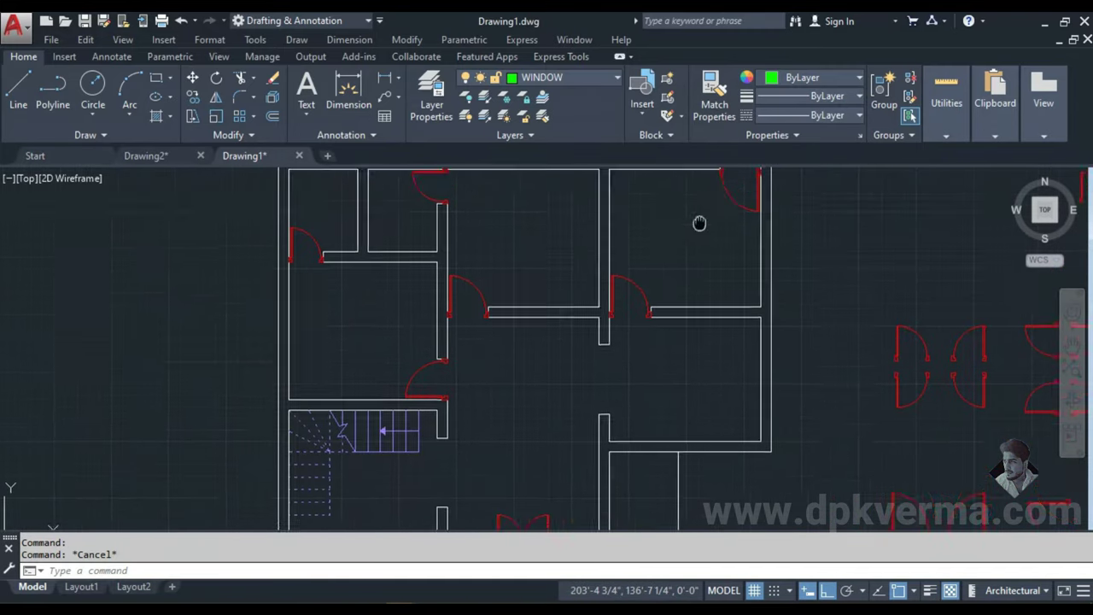
scroll(701, 225, "up", 5)
middle_click_drag(513, 352, 518, 378)
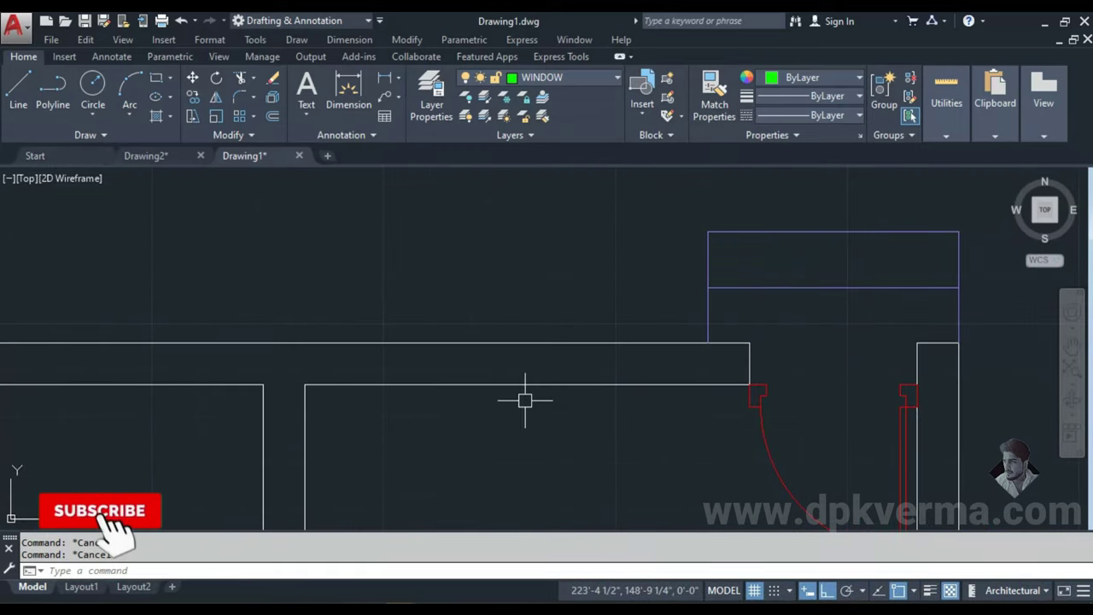
type("l")
key("Return")
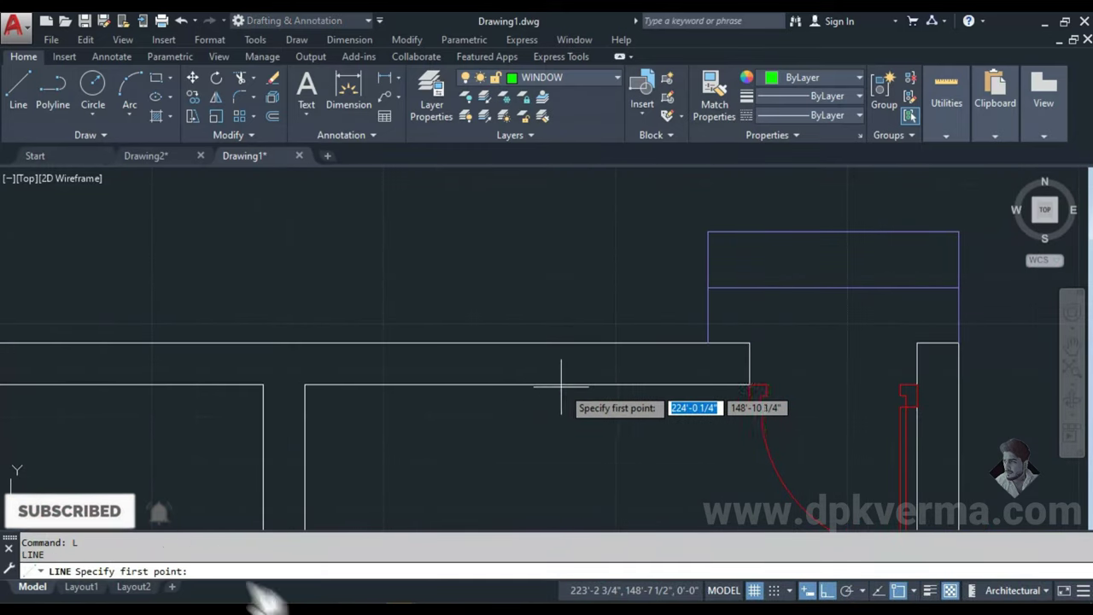
- Draw a short marker line across the top wall's thickness
left_click(527, 385)
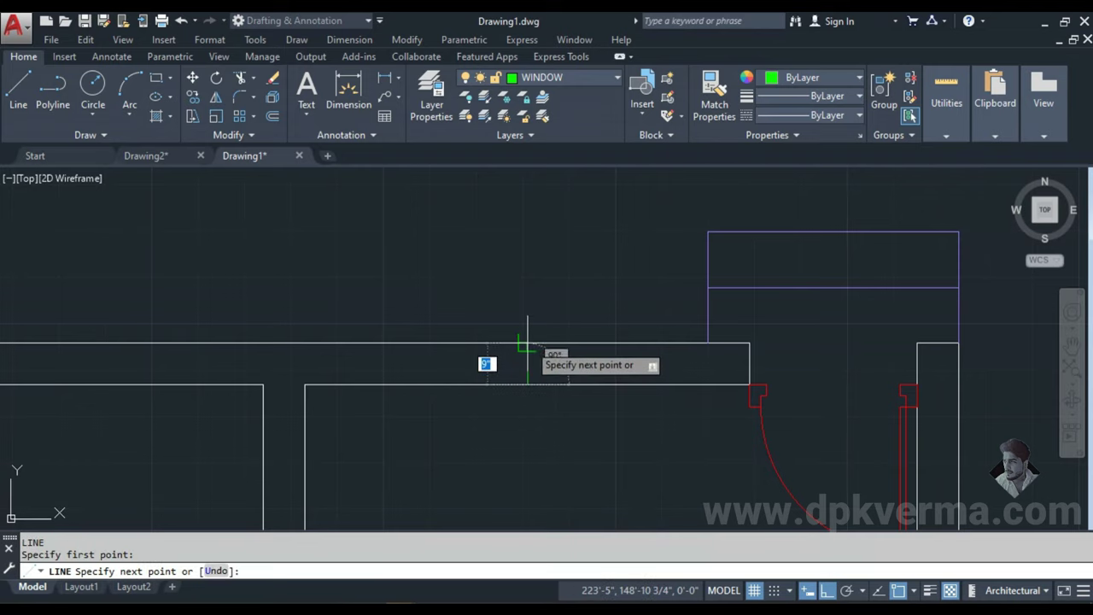
left_click(527, 340)
key("Escape")
scroll(641, 346, "down", 3)
middle_click_drag(641, 346, 517, 439)
scroll(466, 461, "up", 2)
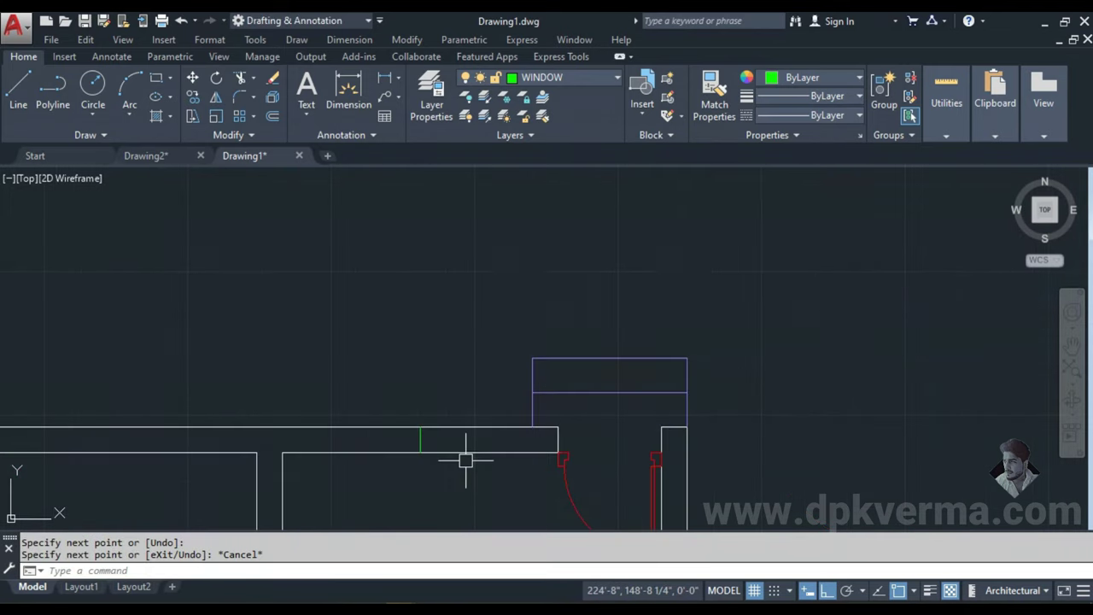
scroll(453, 451, "down", 2)
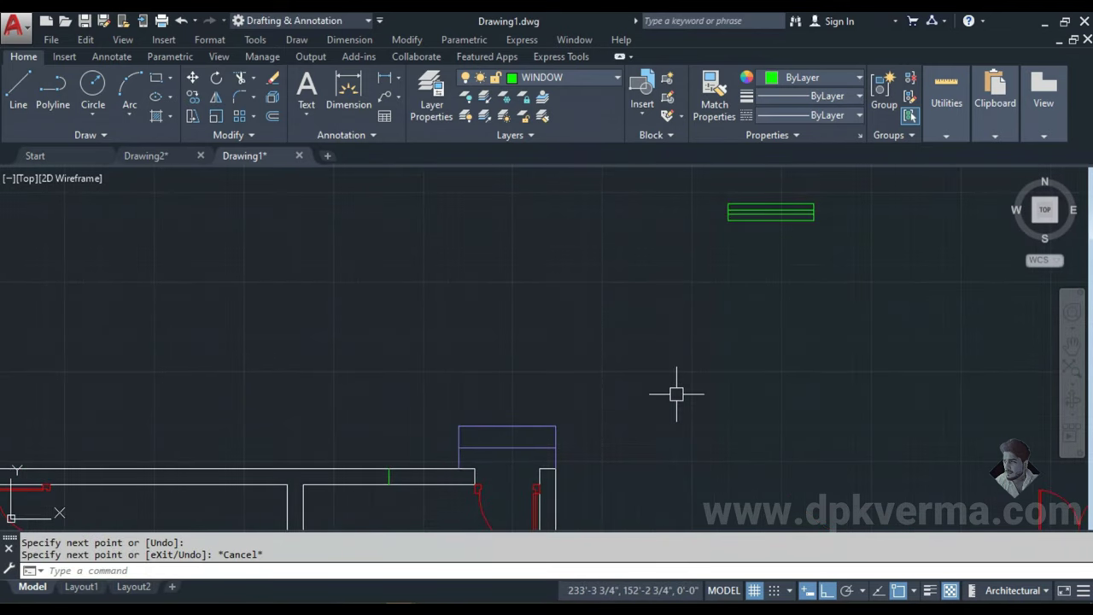
type("CO")
- Copy the W window block into the top wall with ortho turned off
key("Return")
left_click(764, 213)
key("Return")
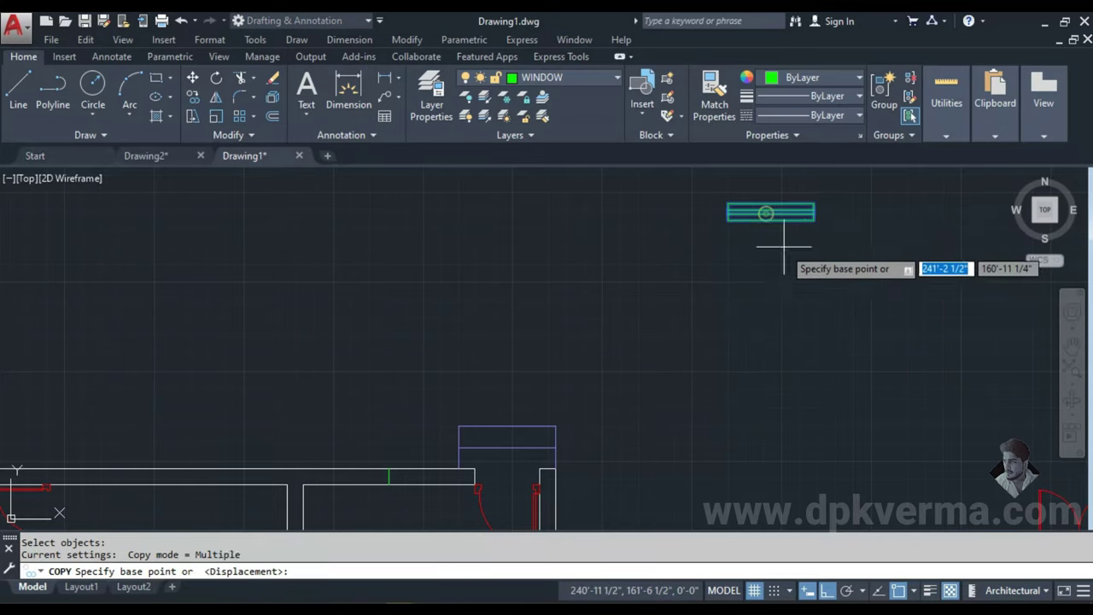
scroll(794, 215, "up", 4)
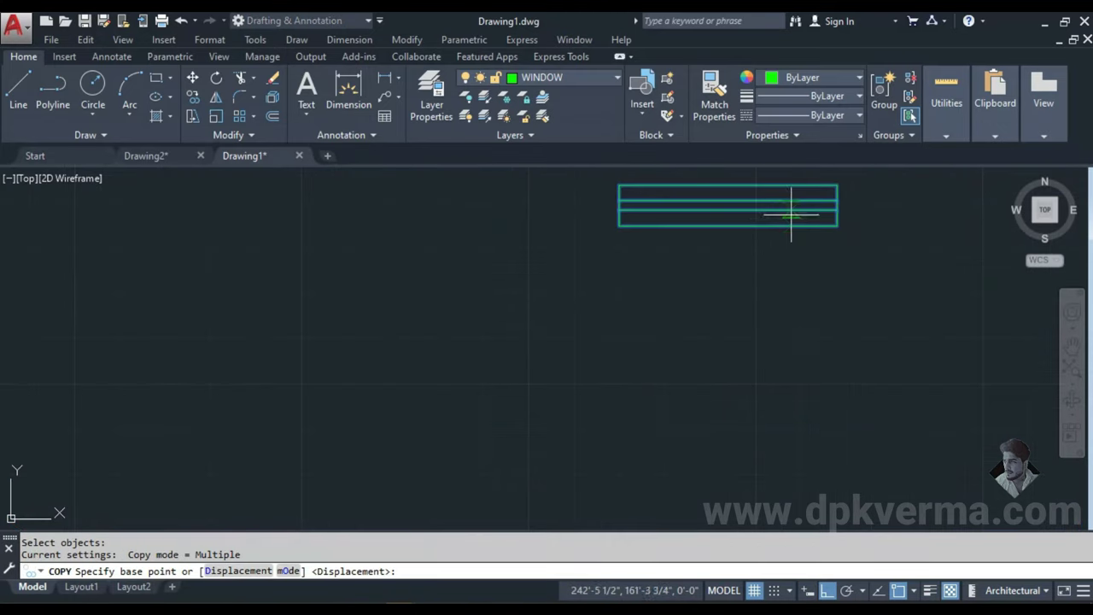
left_click(728, 226)
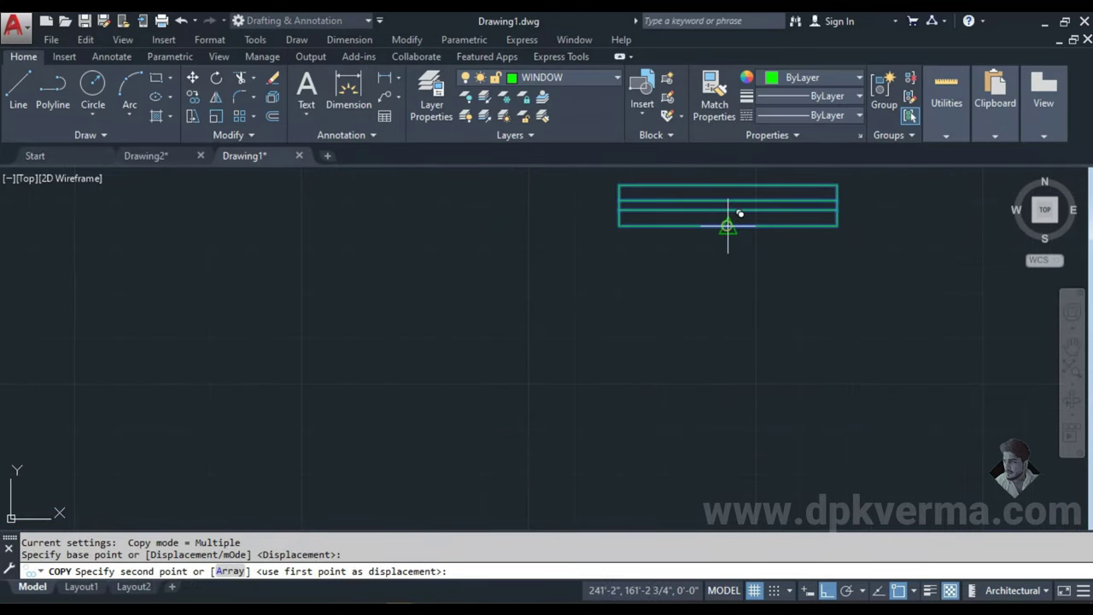
scroll(727, 224, "down", 4)
key("F8")
scroll(580, 349, "up", 3)
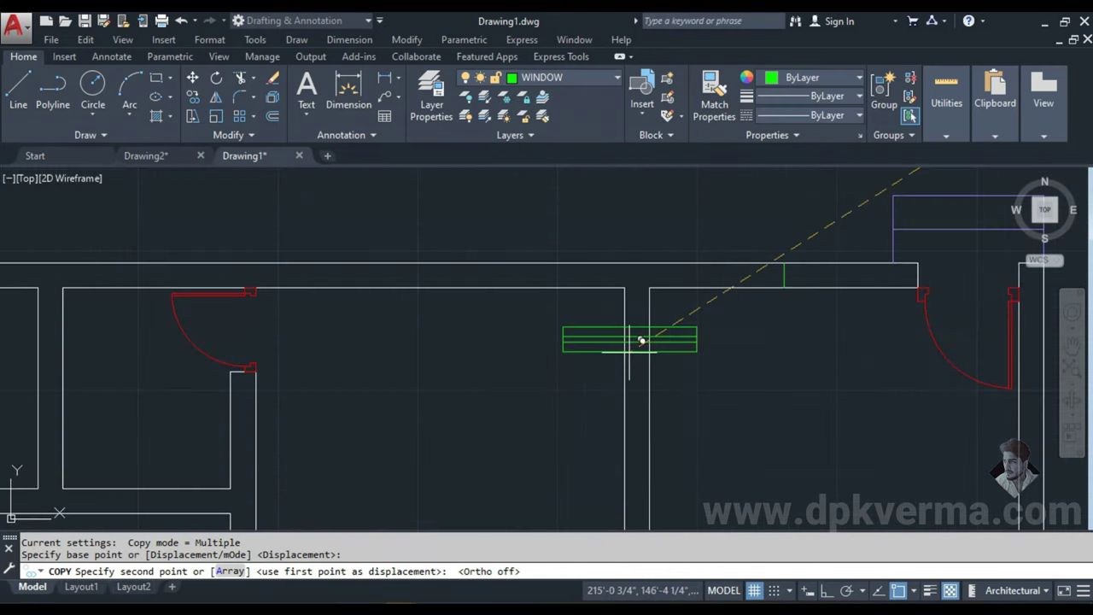
scroll(773, 197, "up", 3)
left_click(782, 376)
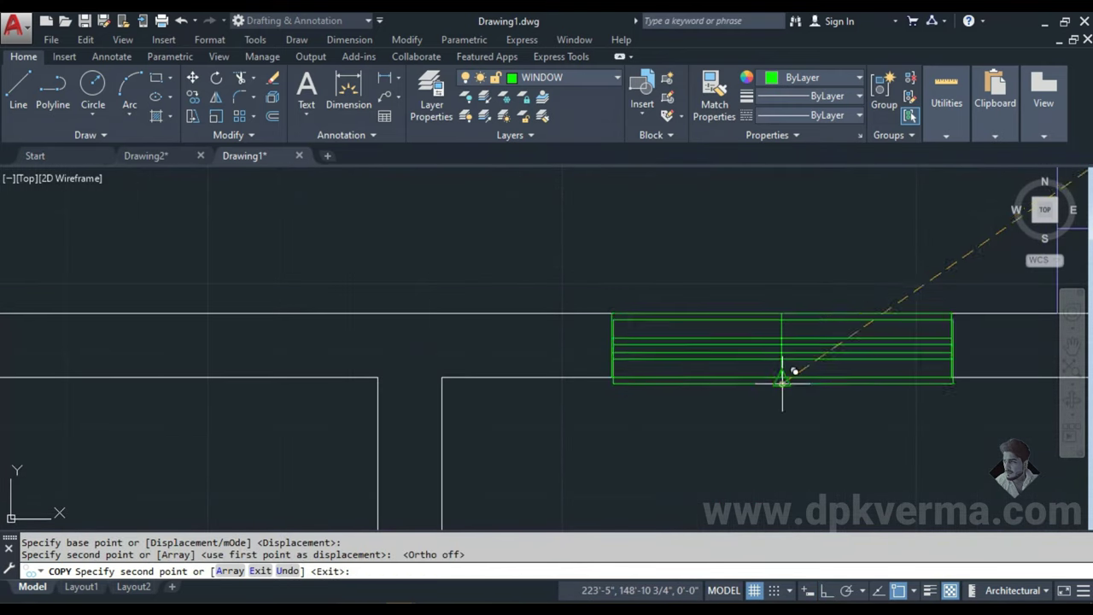
key("Escape")
- Erase the marker line across the wall
left_click(782, 322)
type("e")
key("Return")
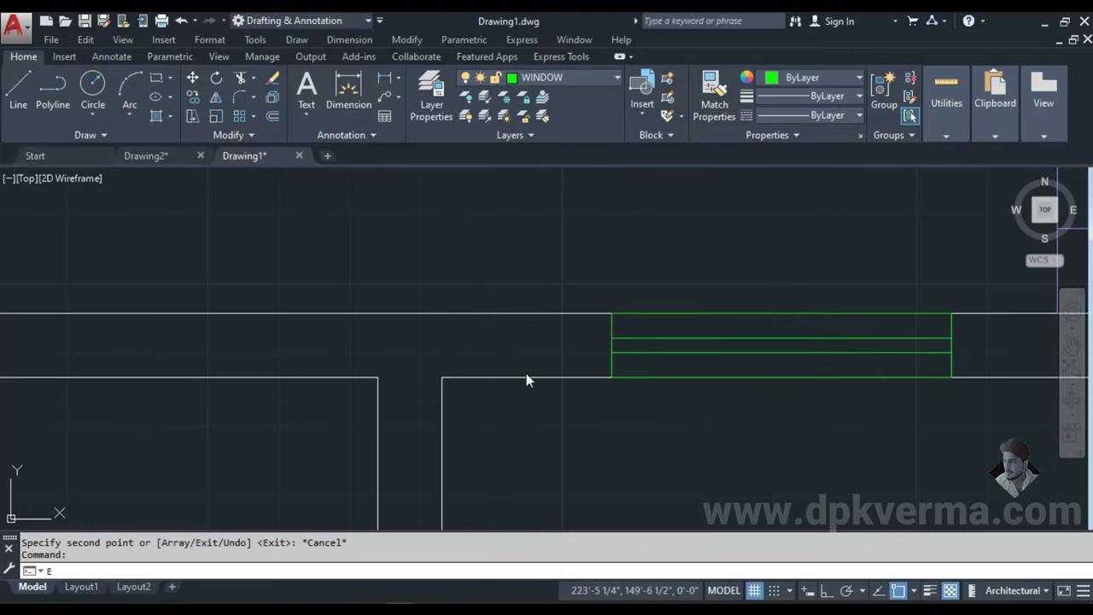
scroll(538, 380, "down", 4)
scroll(437, 374, "up", 2)
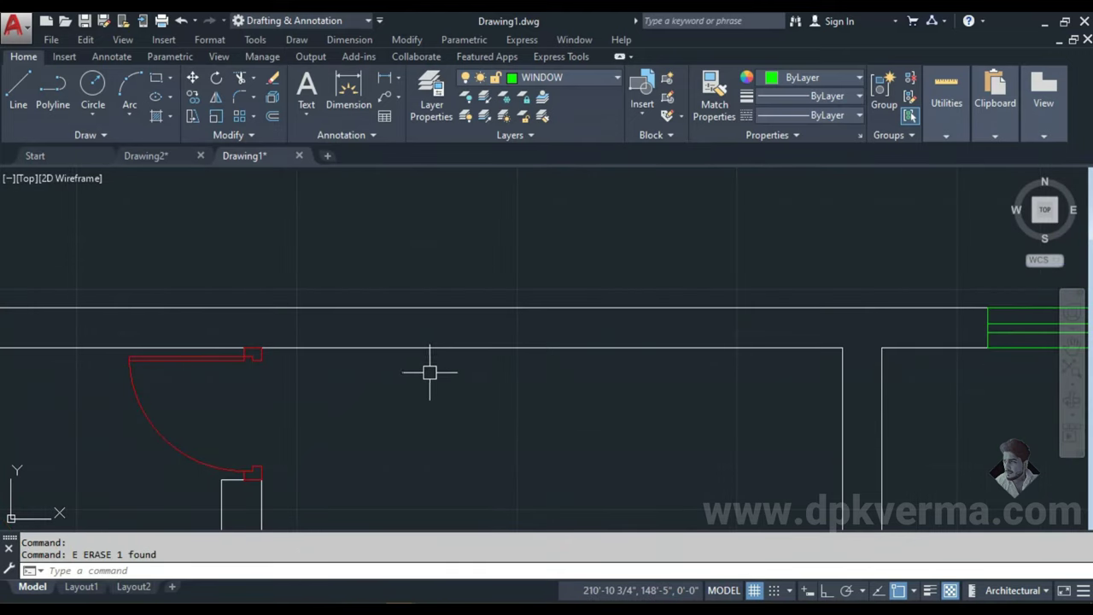
scroll(481, 385, "down", 2)
middle_click_drag(481, 385, 500, 296)
- Draw a helper line across the middle room and a vertical line from its midpoint to the top wall
type("l")
key("Return")
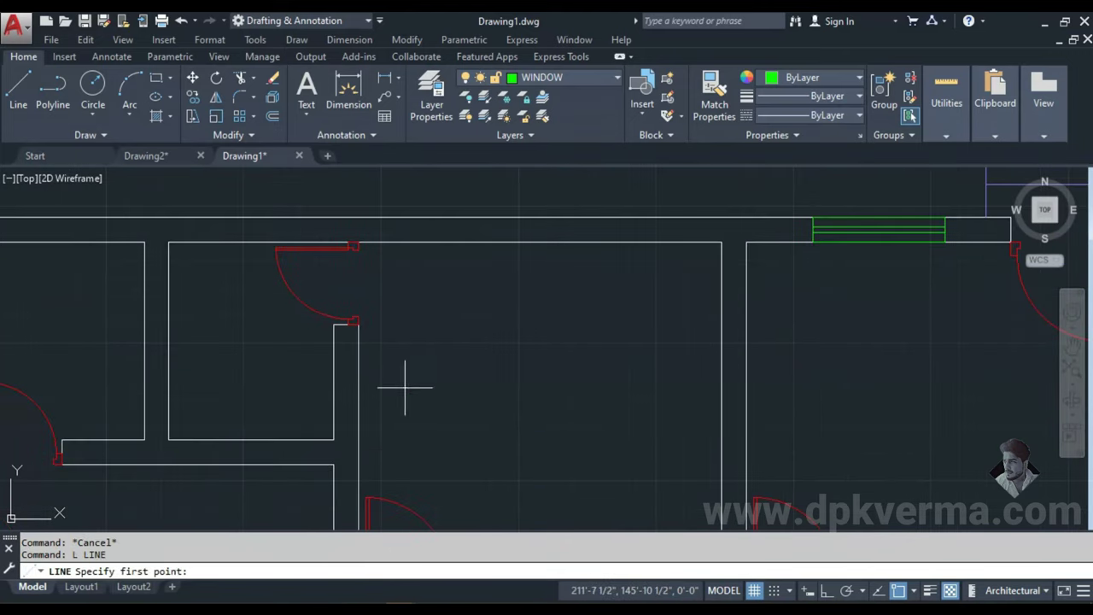
left_click(358, 374)
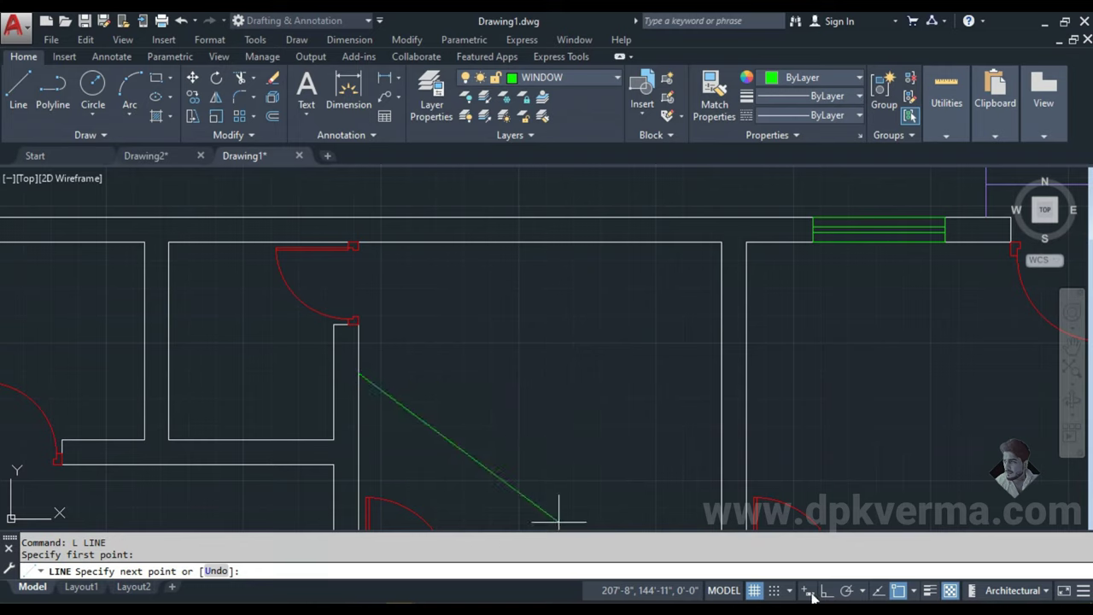
left_click(721, 374)
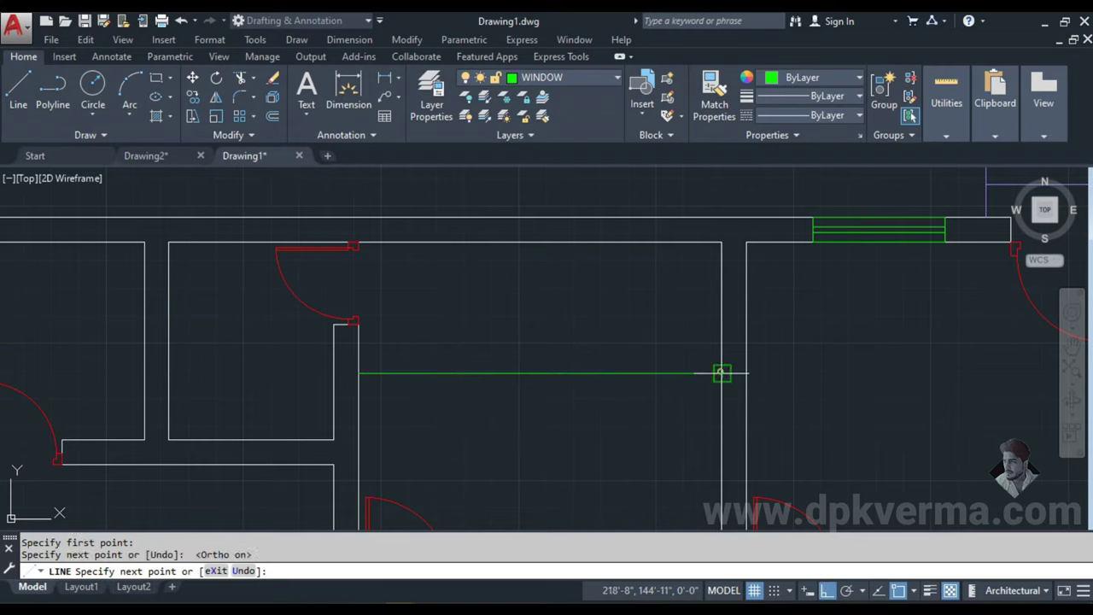
key("Escape")
key("Return")
left_click(539, 373)
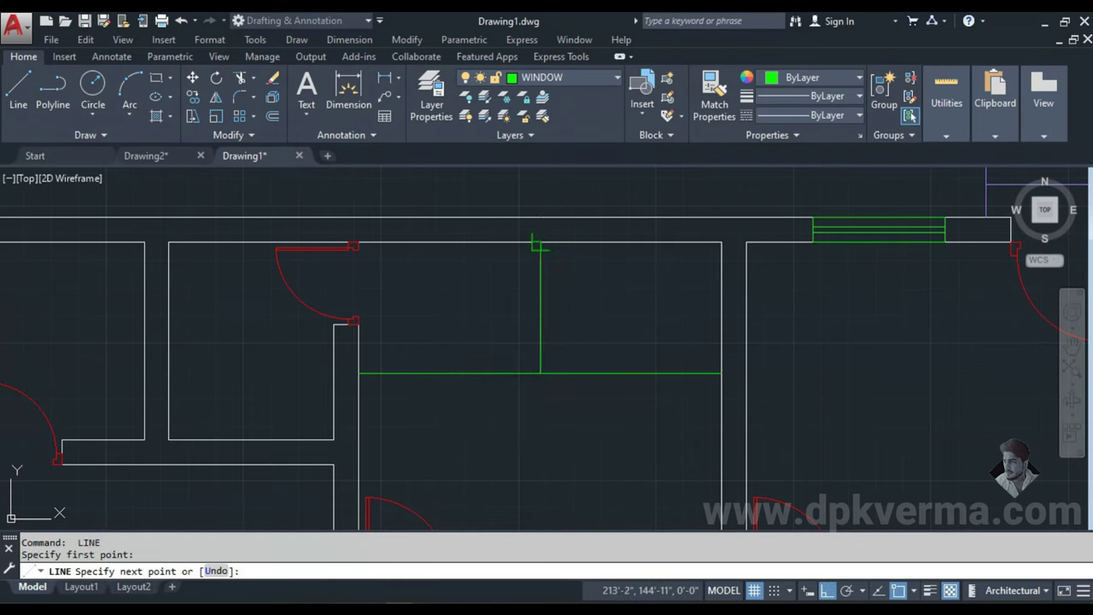
left_click(540, 244)
key("Escape")
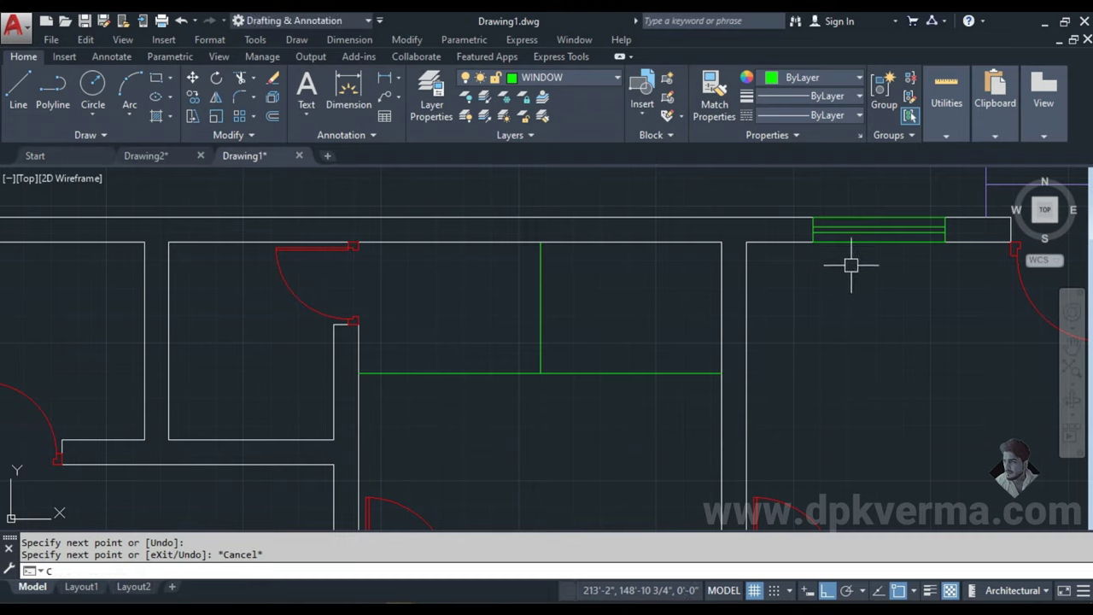
- Copy the existing window to the centre of the middle room's top wall
type("co")
key("Return")
left_click(784, 193)
left_click(964, 272)
key("Return")
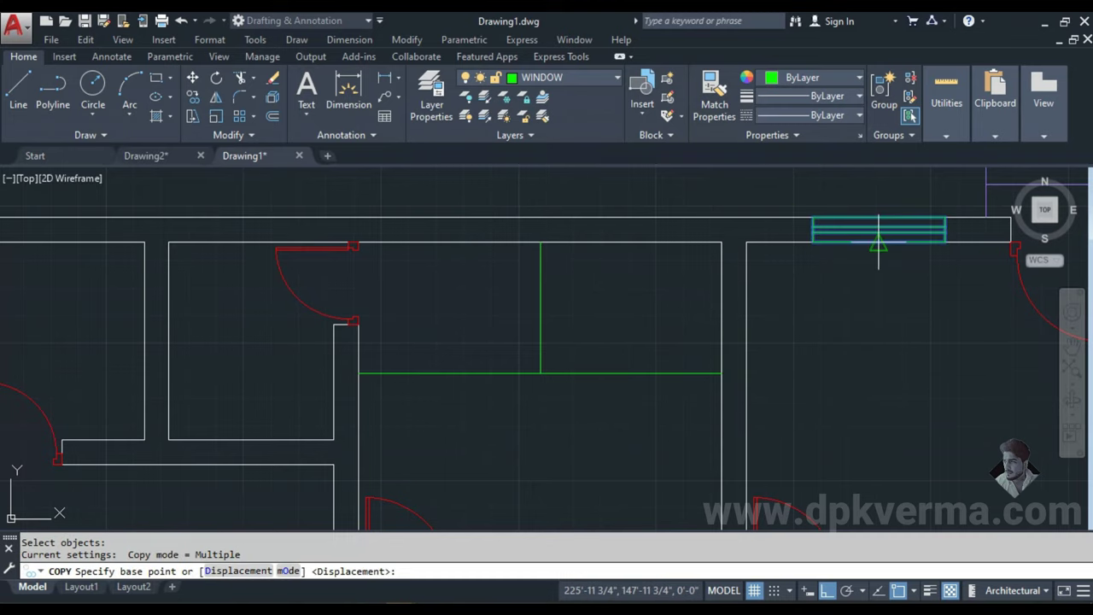
left_click(879, 241)
left_click(540, 242)
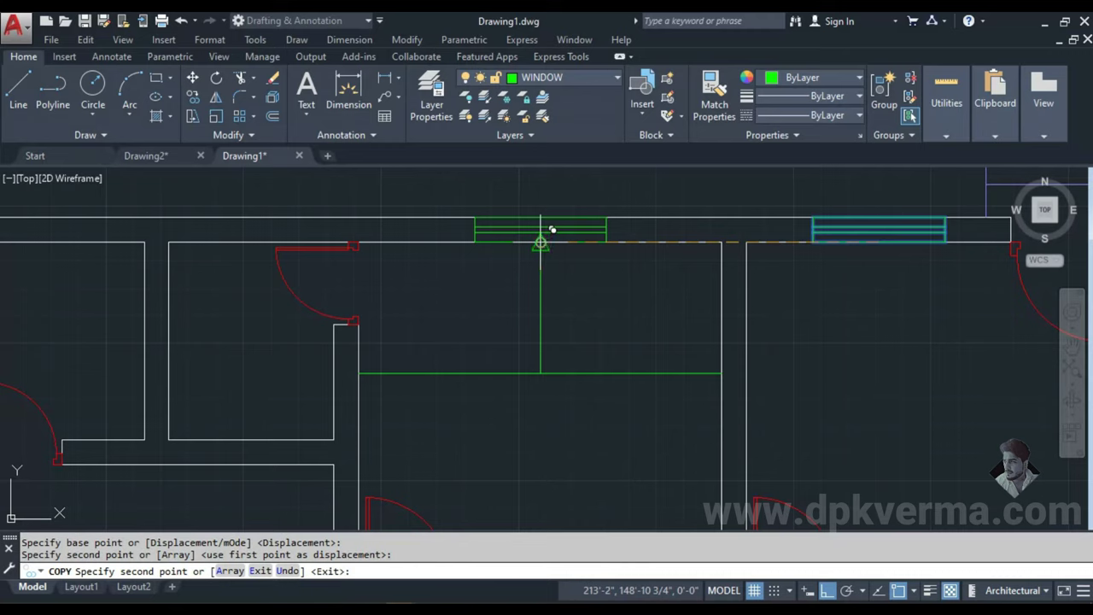
key("Escape")
- Erase the two helper lines
left_click(597, 298)
left_click(493, 408)
type("e")
key("Return")
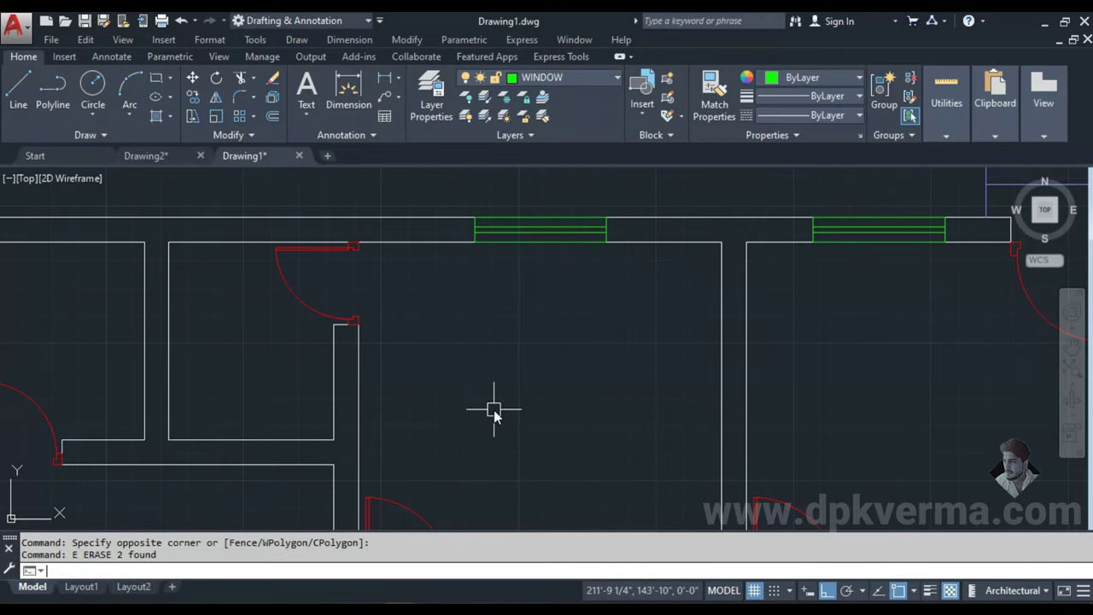
scroll(493, 412, "down", 3)
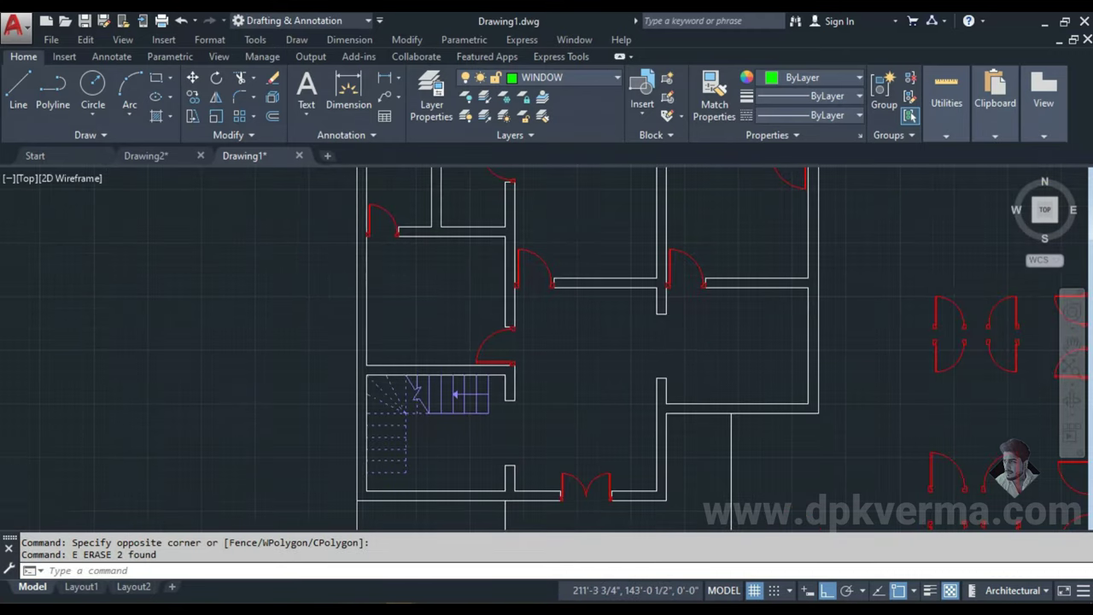
middle_click_drag(639, 218, 606, 337)
- Copy the new top-wall window to a spot left of the plan
left_click(561, 265)
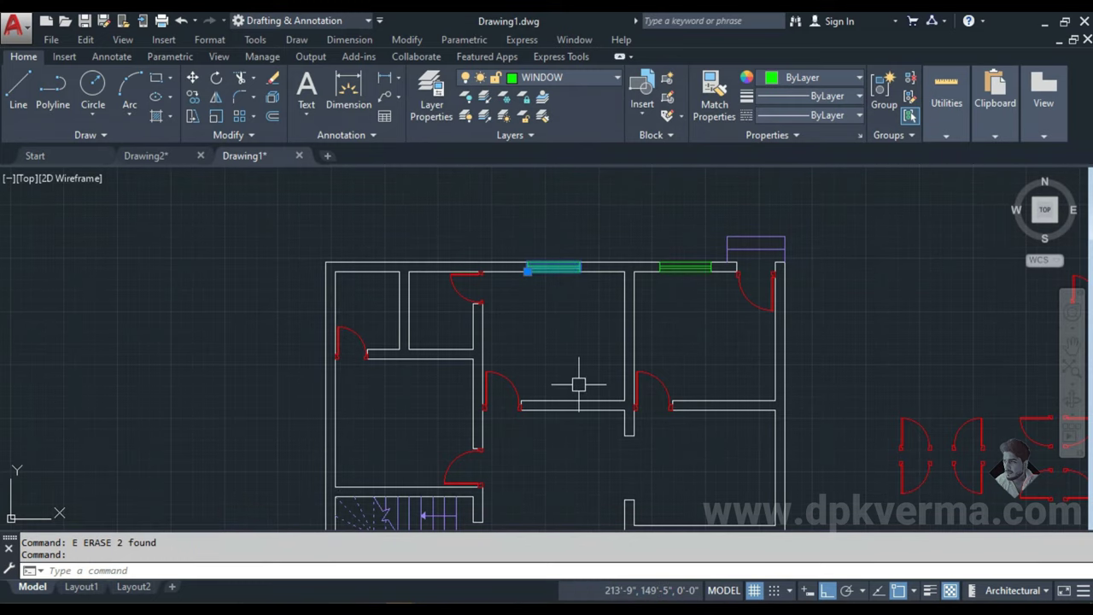
type("co")
key("Return")
left_click(534, 336)
middle_click_drag(218, 448, 280, 410)
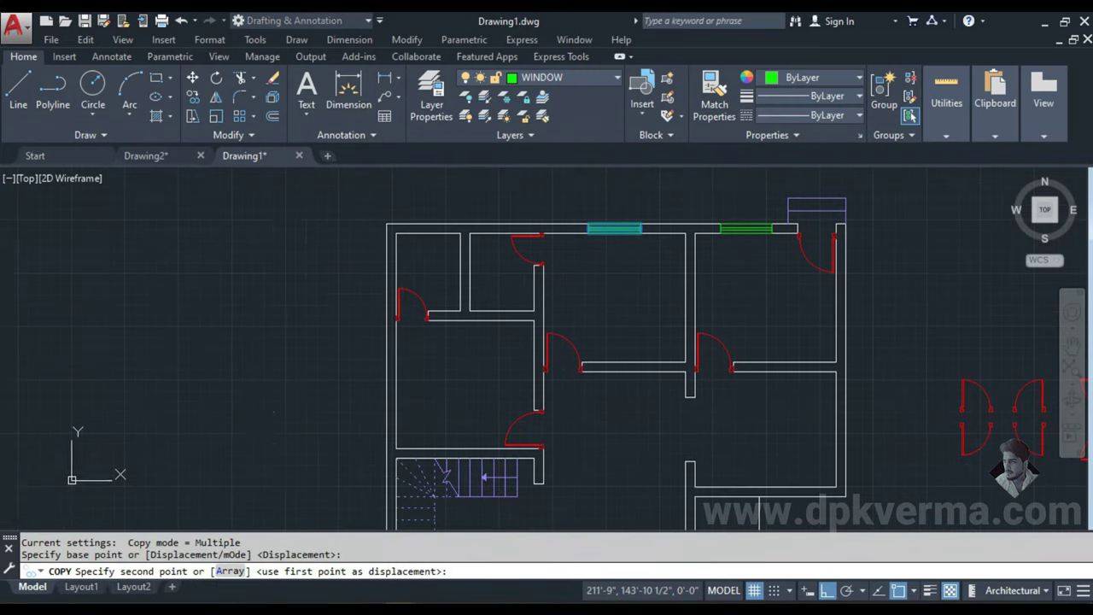
- Rotate the loose window copy 270° so it stands upright
key("Escape")
key("Escape")
key("Return")
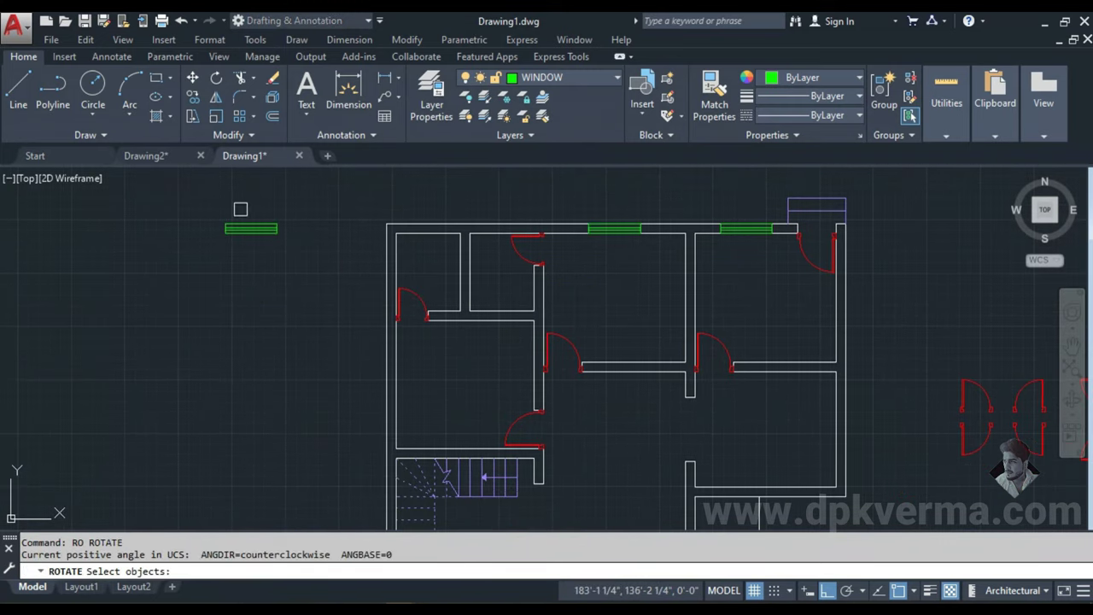
left_click(251, 228)
key("Return")
left_click(223, 246)
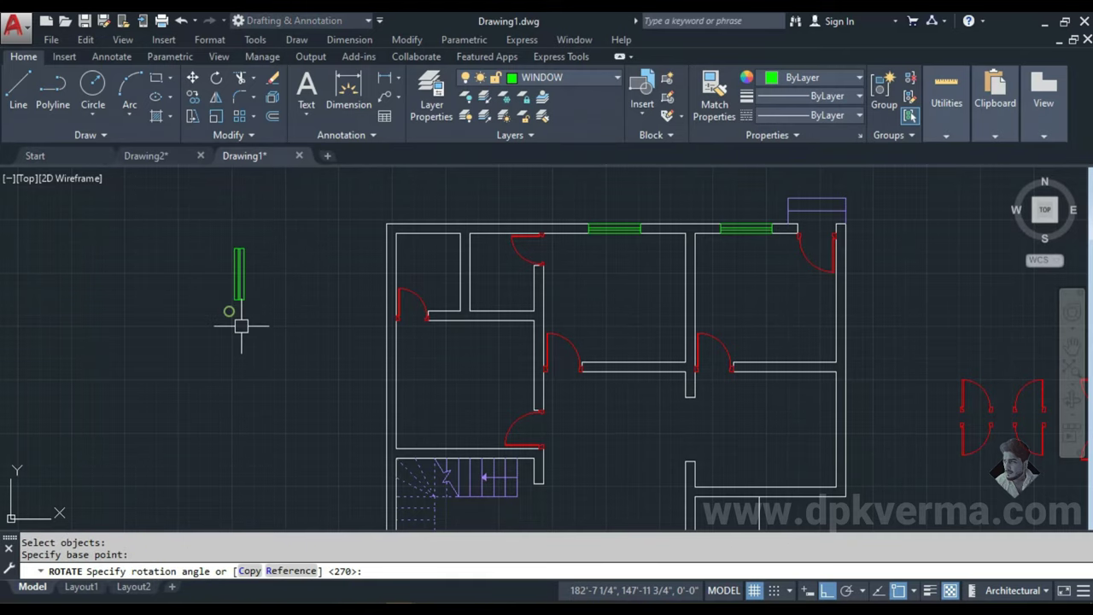
left_click(239, 318)
scroll(365, 391, "up", 2)
key("Escape")
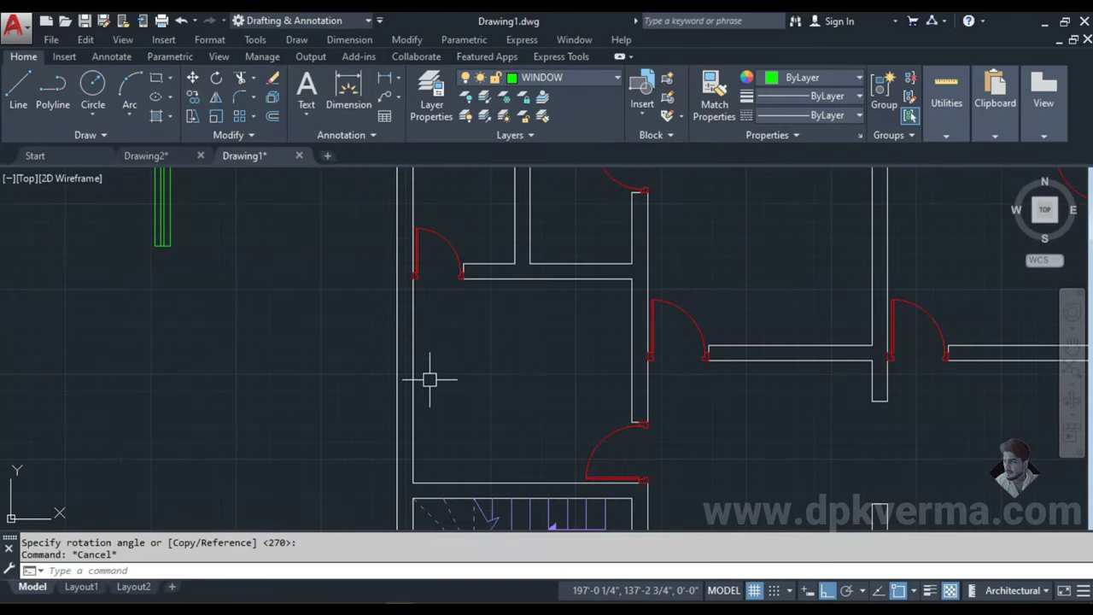
type("L")
- Draw helper lines: a vertical line in the room and a horizontal one to the left wall
key("Return")
left_click(496, 481)
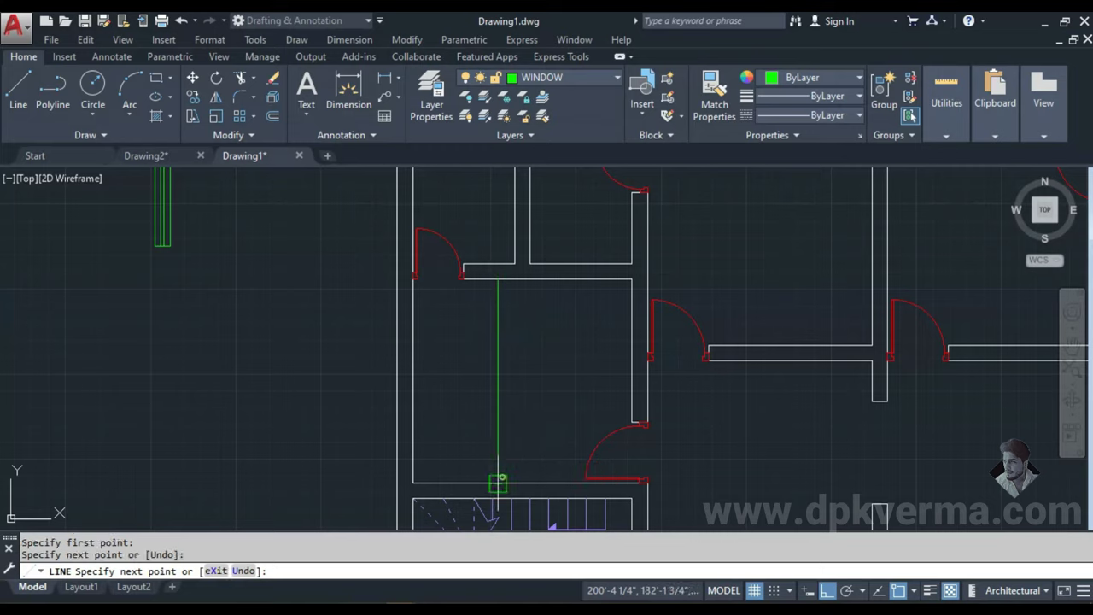
key("Escape")
key("Return")
left_click(497, 381)
left_click(413, 382)
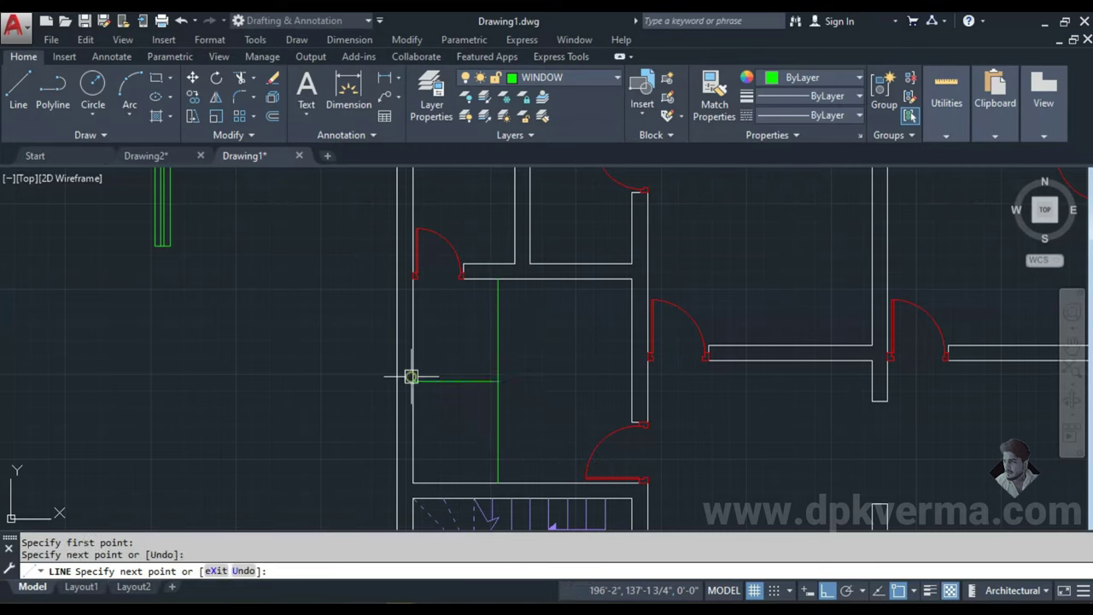
key("Escape")
type("CO")
- Copy the upright window by its midpoint onto the left wall at the helper line
key("Return")
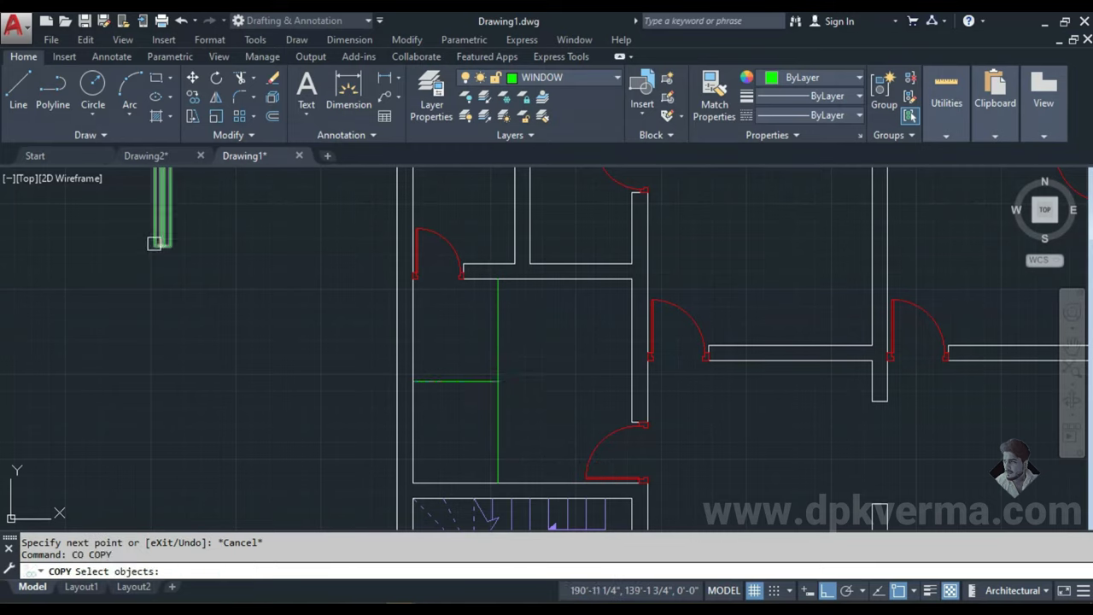
left_click(168, 213)
key("Return")
key("Return")
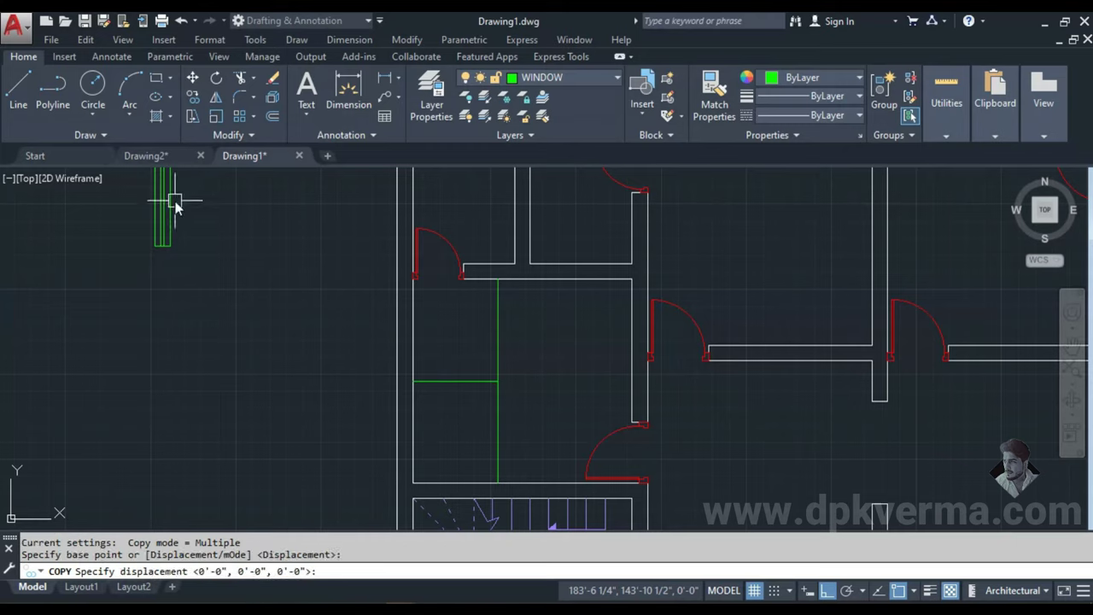
key("Return")
key("Return")
left_click(163, 209)
key("Return")
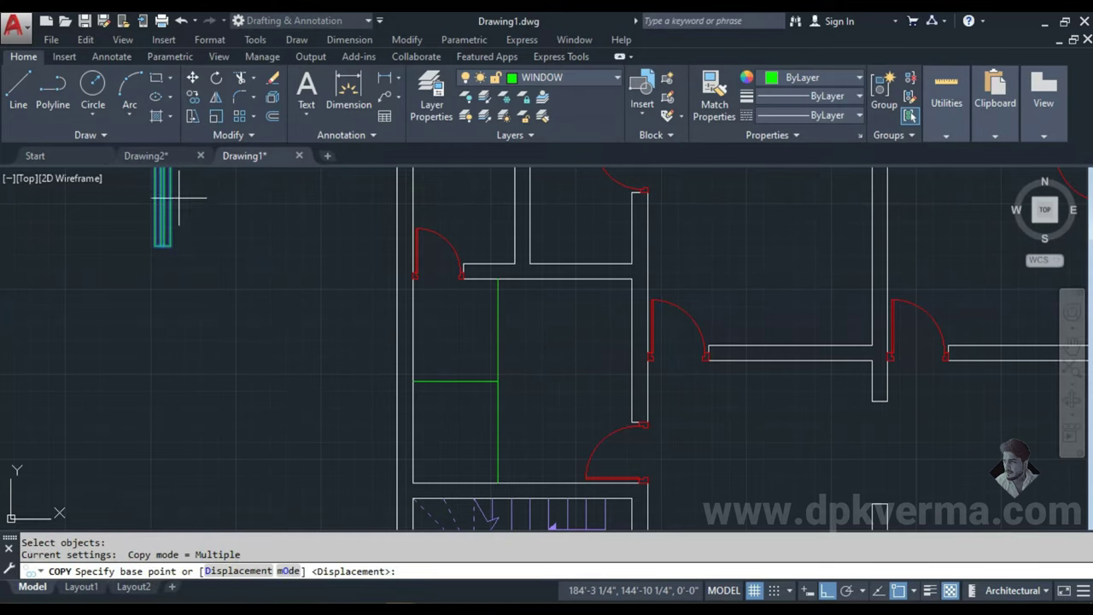
left_click(170, 205)
left_click(414, 381)
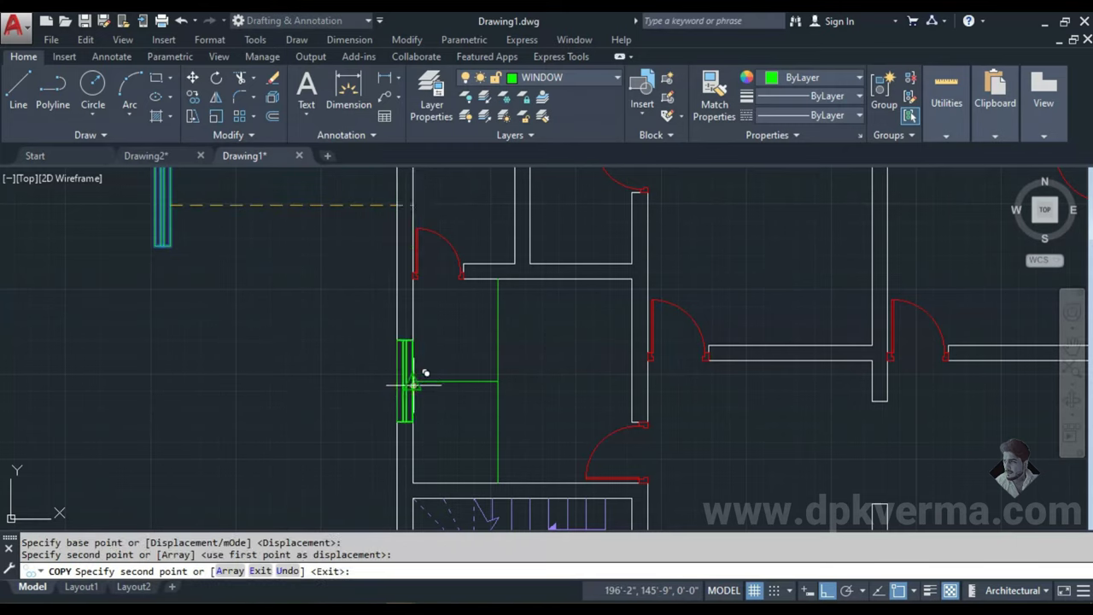
key("Escape")
- Erase the helper lines
middle_click_drag(427, 434, 410, 322)
left_click(566, 227)
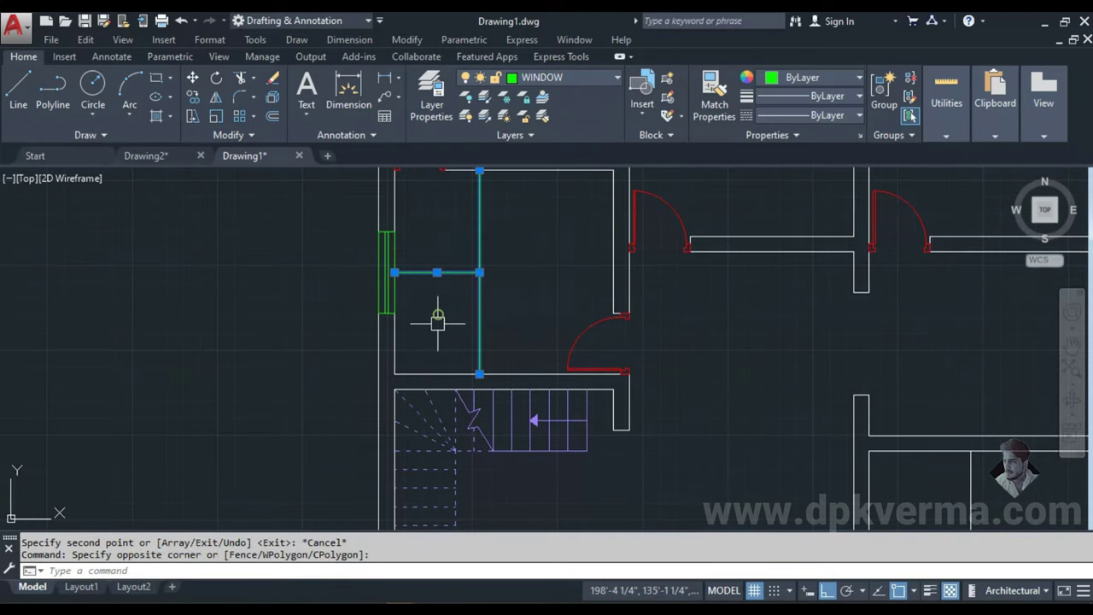
left_click(435, 319)
type("e")
key("Return")
- Copy the left-wall window to the wall beside the stairs
mouse_move(468, 421)
middle_mouse_down()
mouse_move(403, 370)
mouse_move(395, 437)
middle_mouse_up()
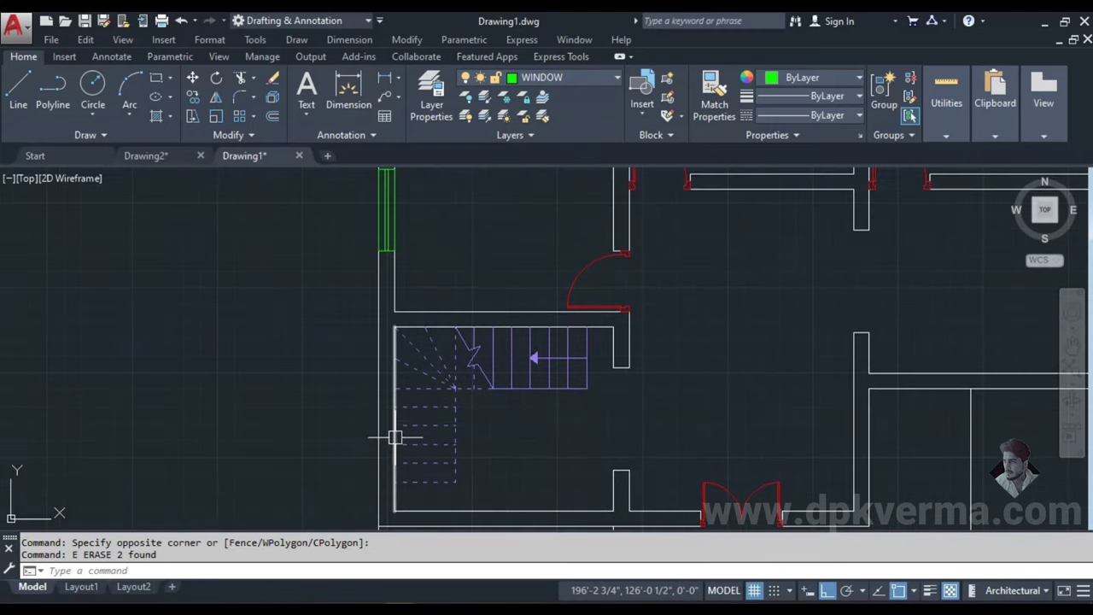
left_click(387, 213)
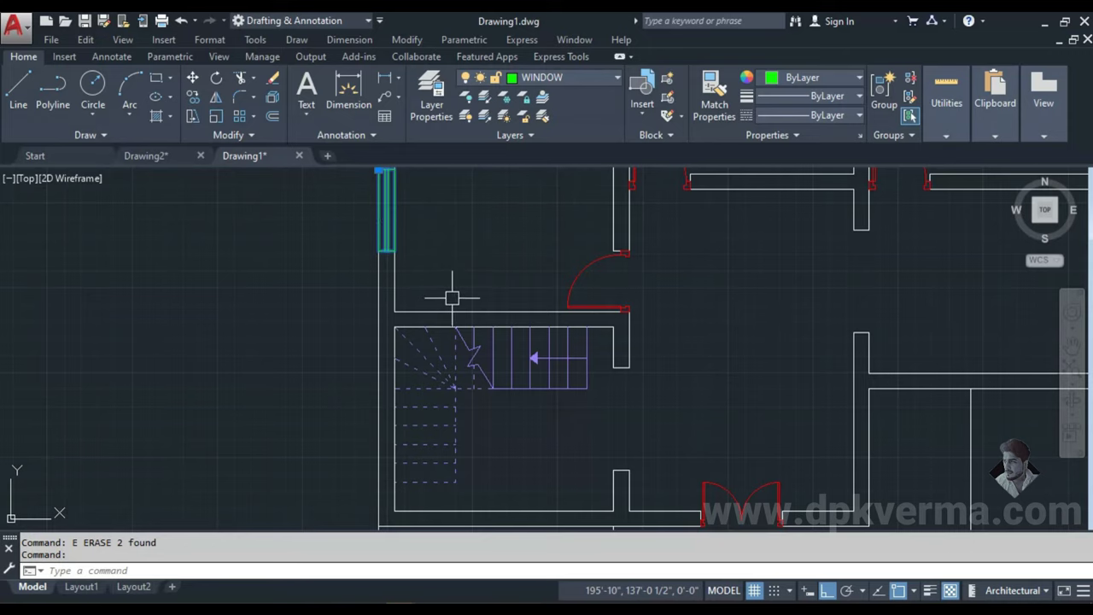
type("co")
key("Return")
left_click(390, 210)
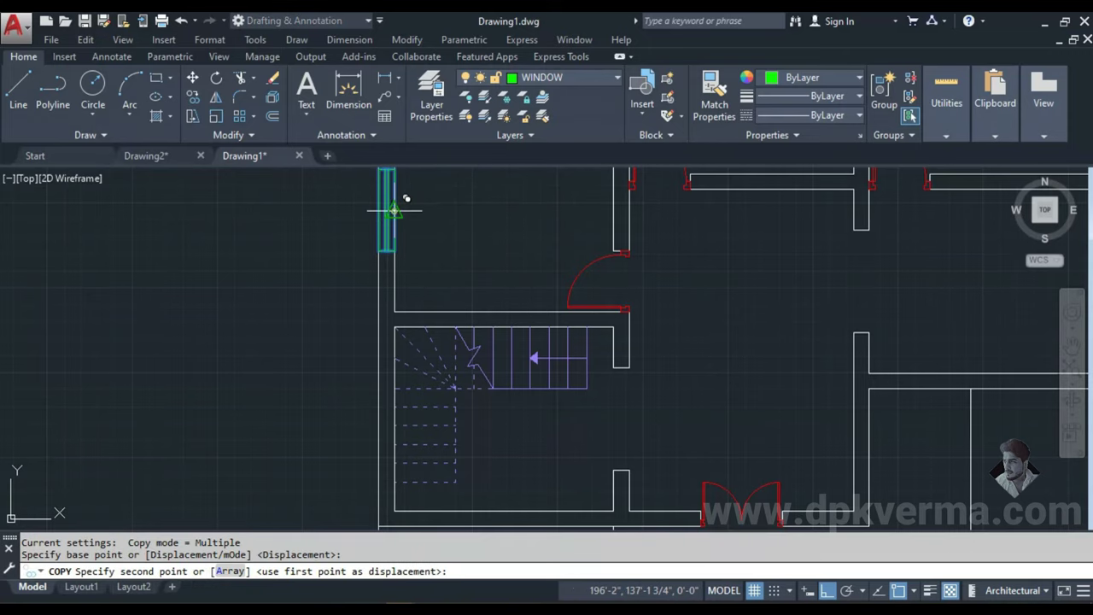
scroll(397, 444, "up", 4)
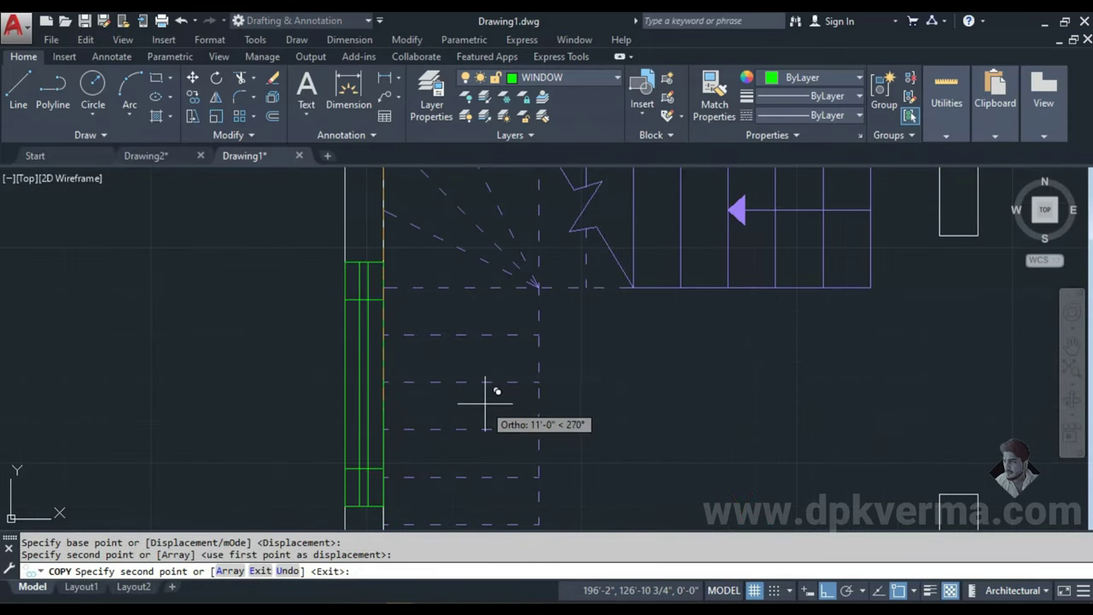
scroll(488, 381, "down", 5)
key("Escape")
scroll(376, 369, "down", 1)
- Erase the leftover loose window left of the plan
left_click(368, 250)
left_click(256, 308)
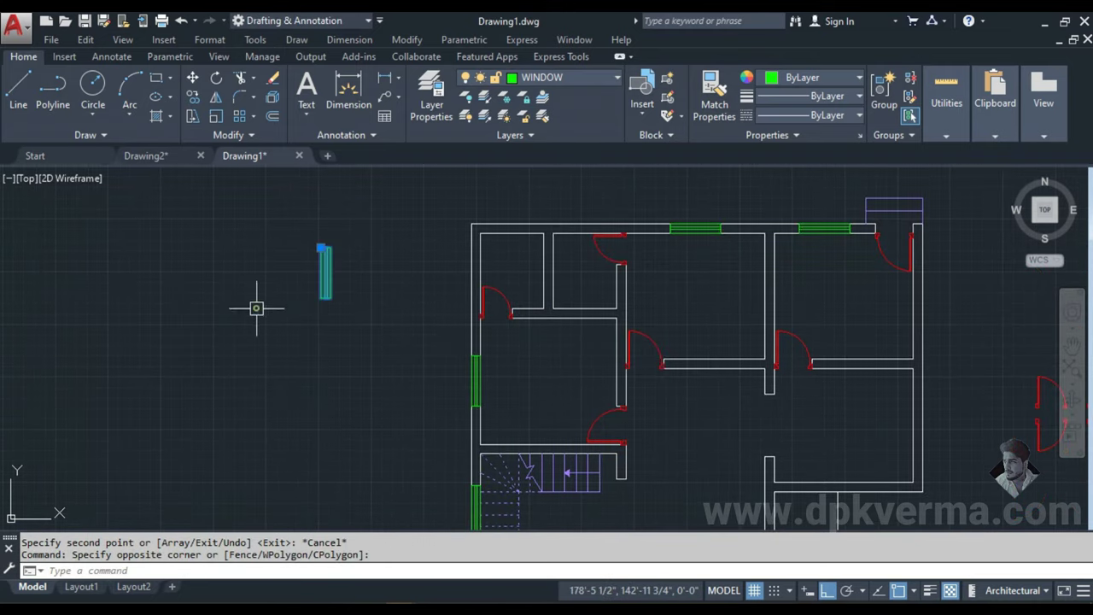
type("e")
key("Return")
scroll(102, 282, "down", 2)
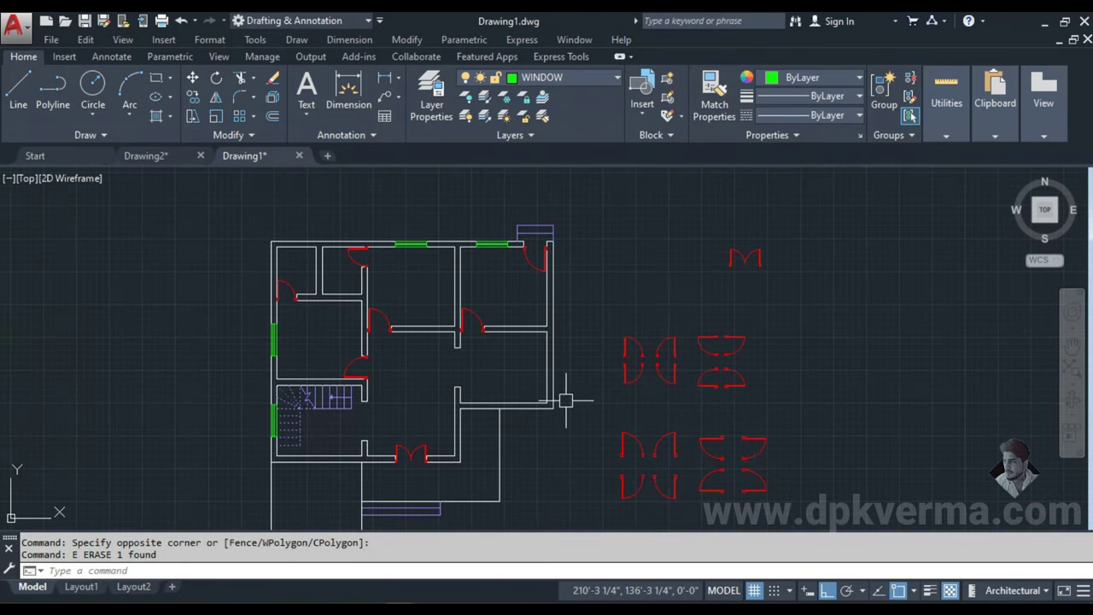
scroll(338, 292, "up", 2)
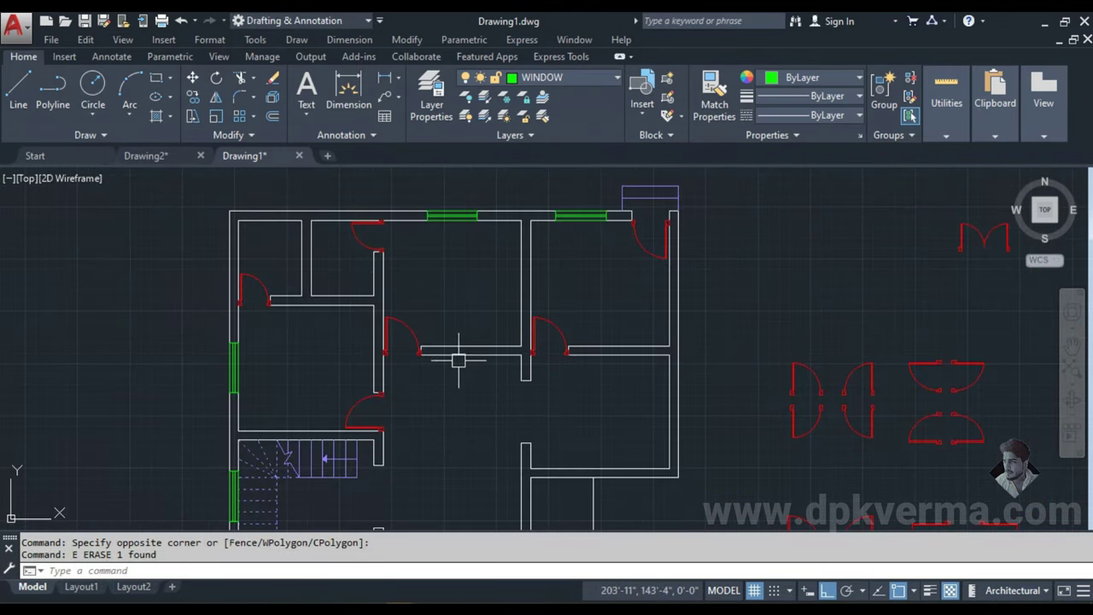
middle_click_drag(459, 360, 463, 302)
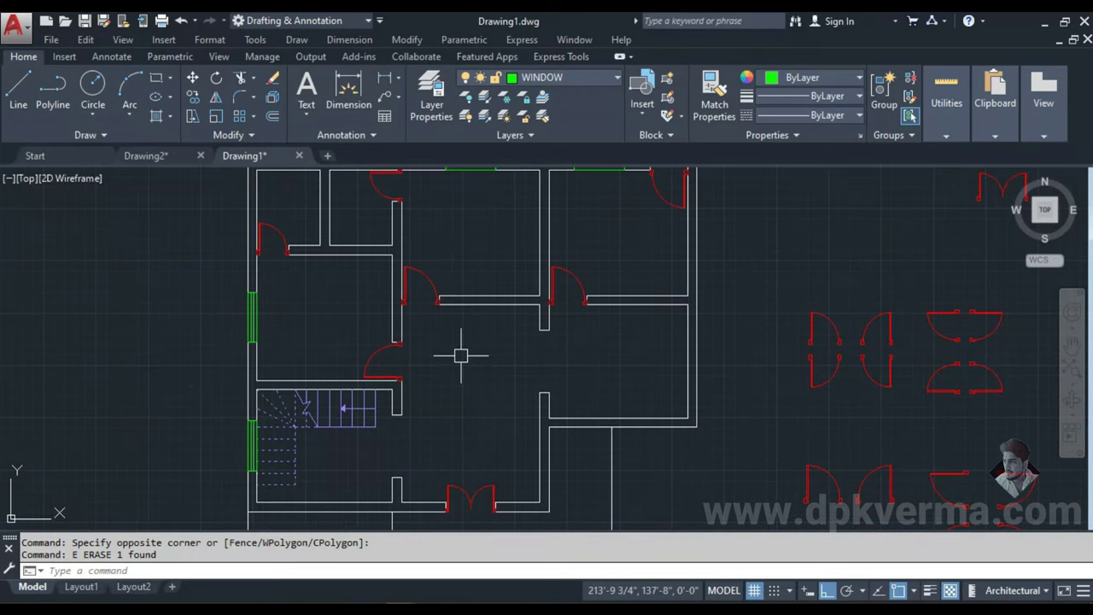
scroll(461, 355, "down", 2)
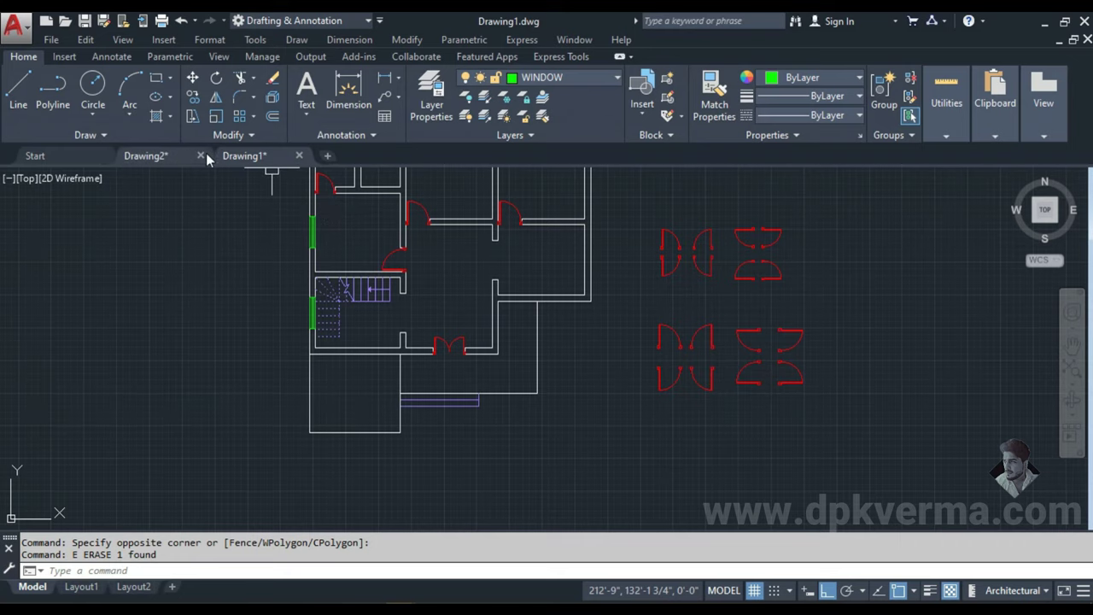
- Check the Drawing2 reference plan, then return to Drawing1
left_click(163, 155)
scroll(308, 376, "down", 4)
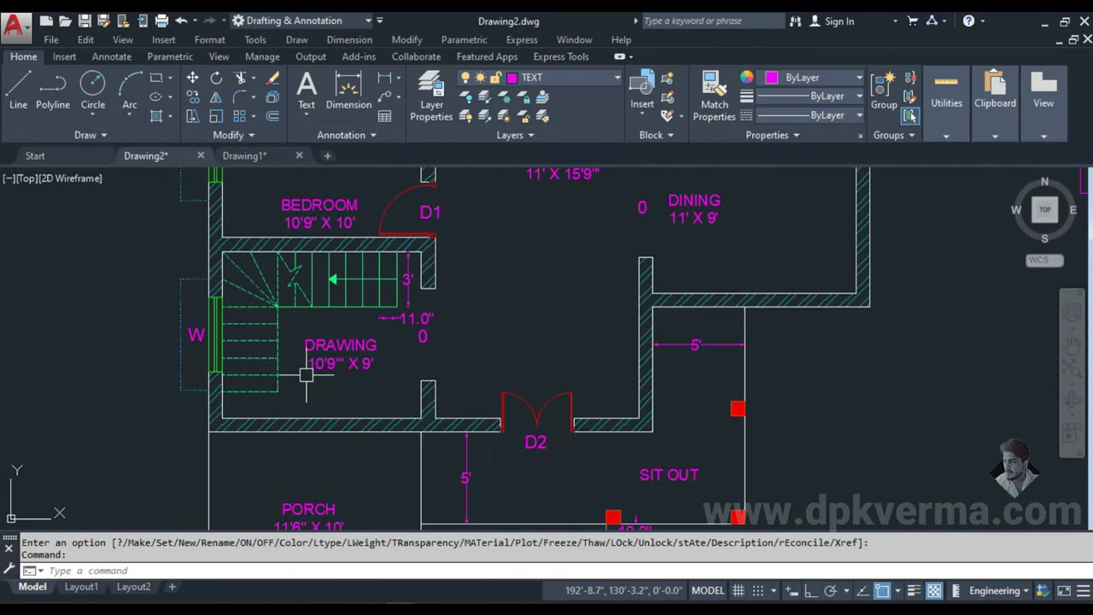
left_click(247, 156)
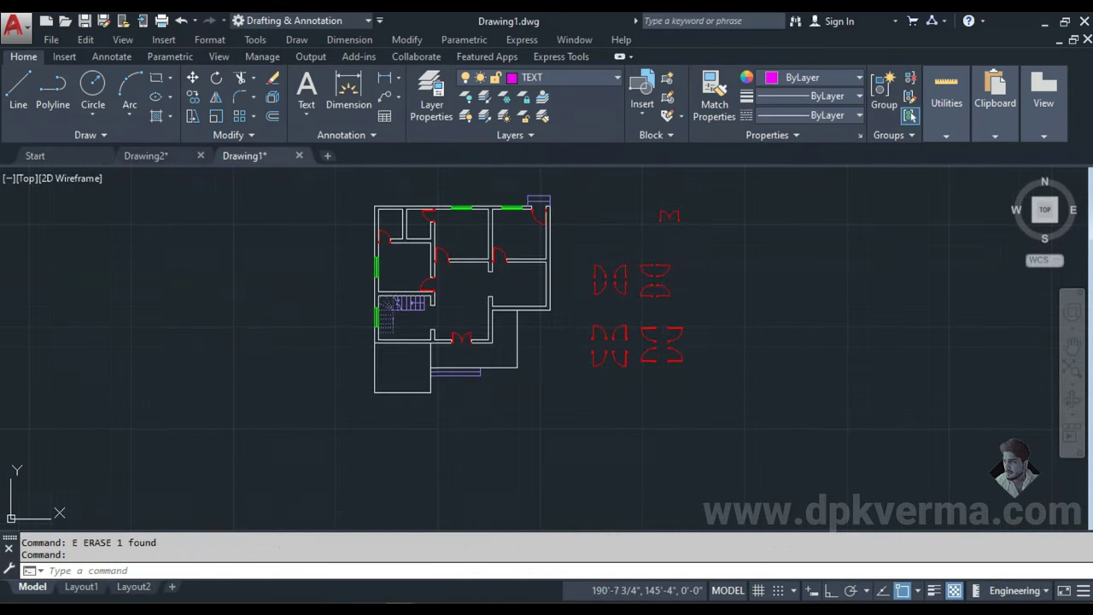
type("H")
- Hatch the upper-left, right-side and stair walls with the ANSI32 pattern, undoing one wrong pick
key("Return")
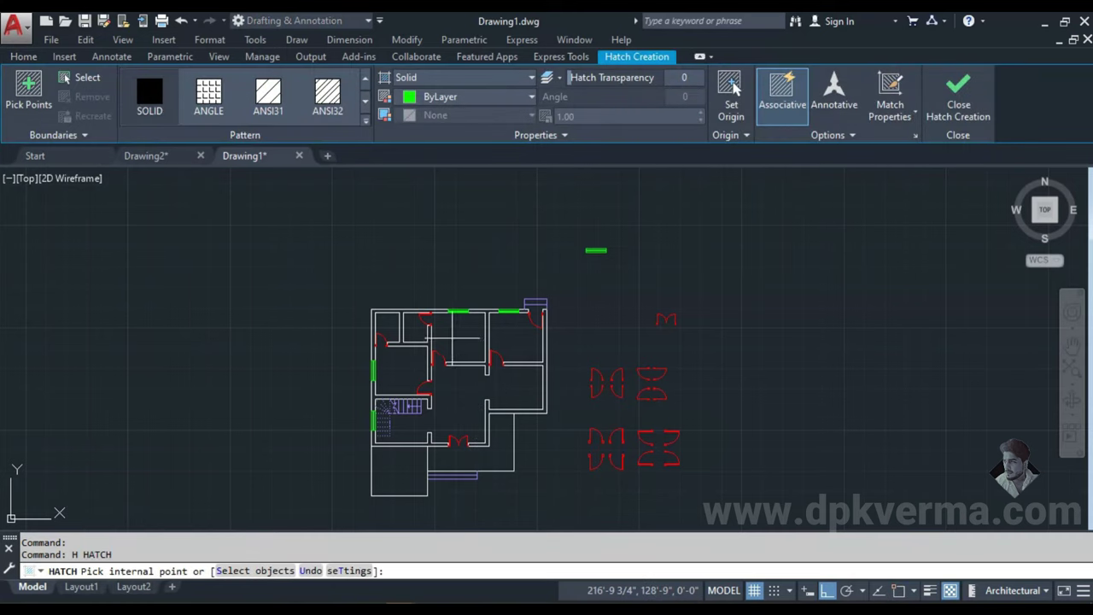
scroll(403, 310, "up", 4)
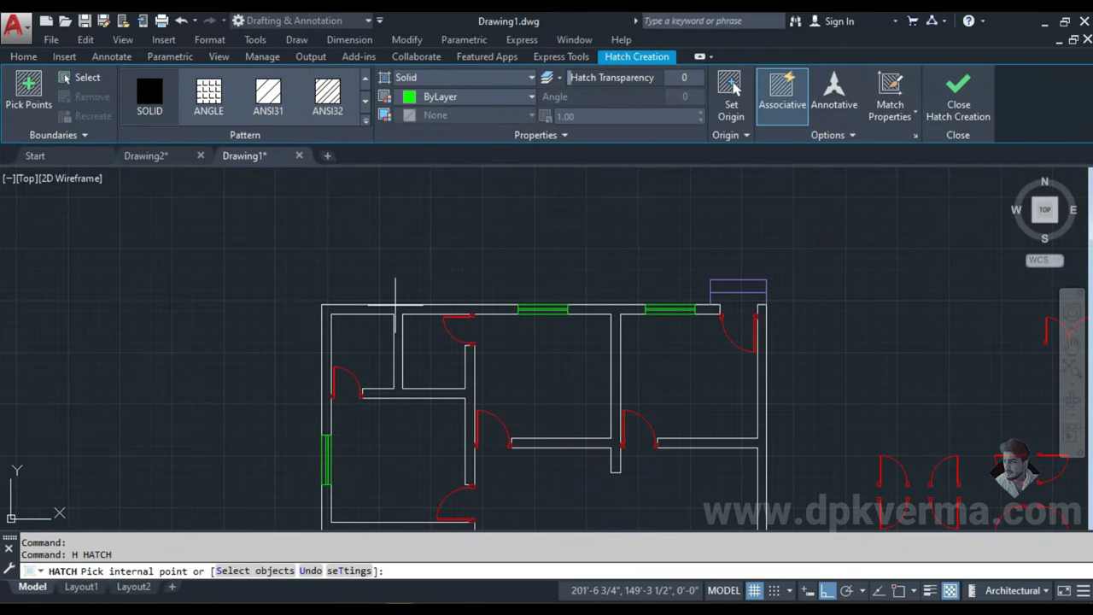
left_click(396, 306)
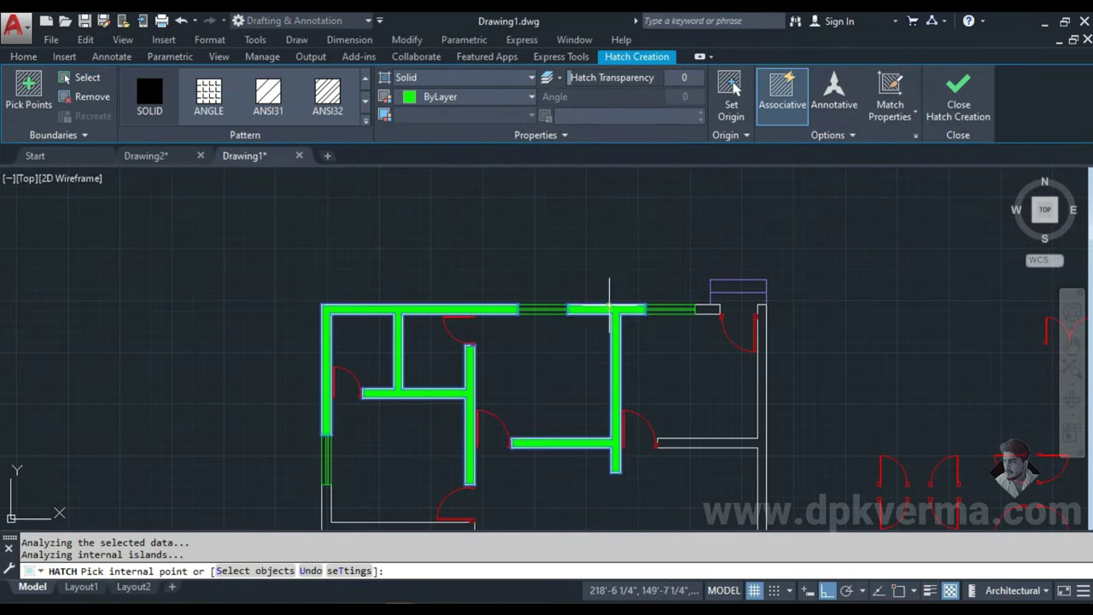
middle_click_drag(648, 375, 596, 268)
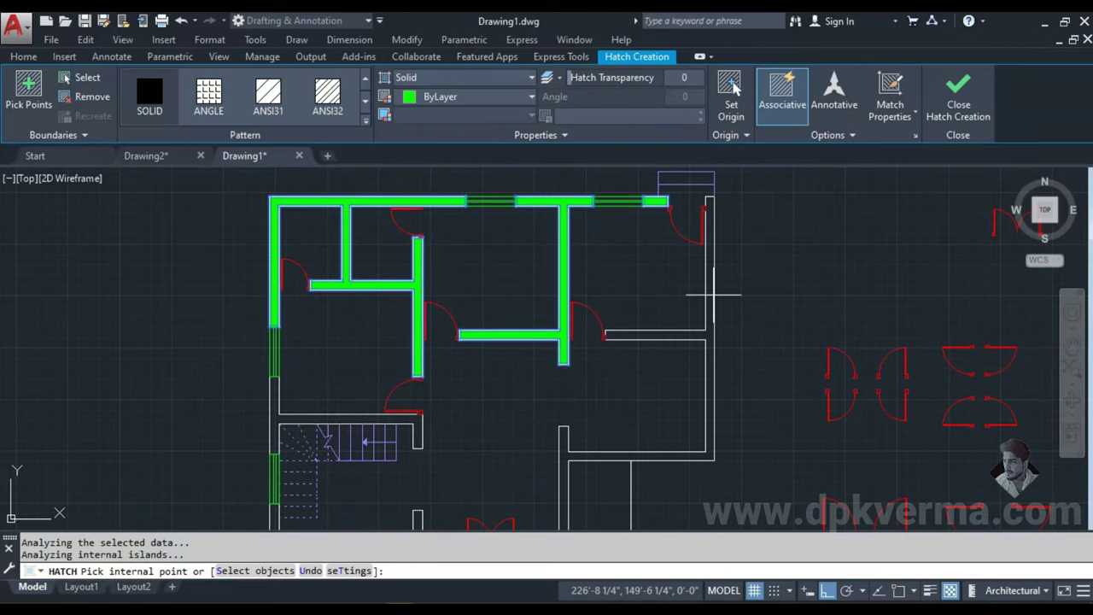
left_click(708, 298)
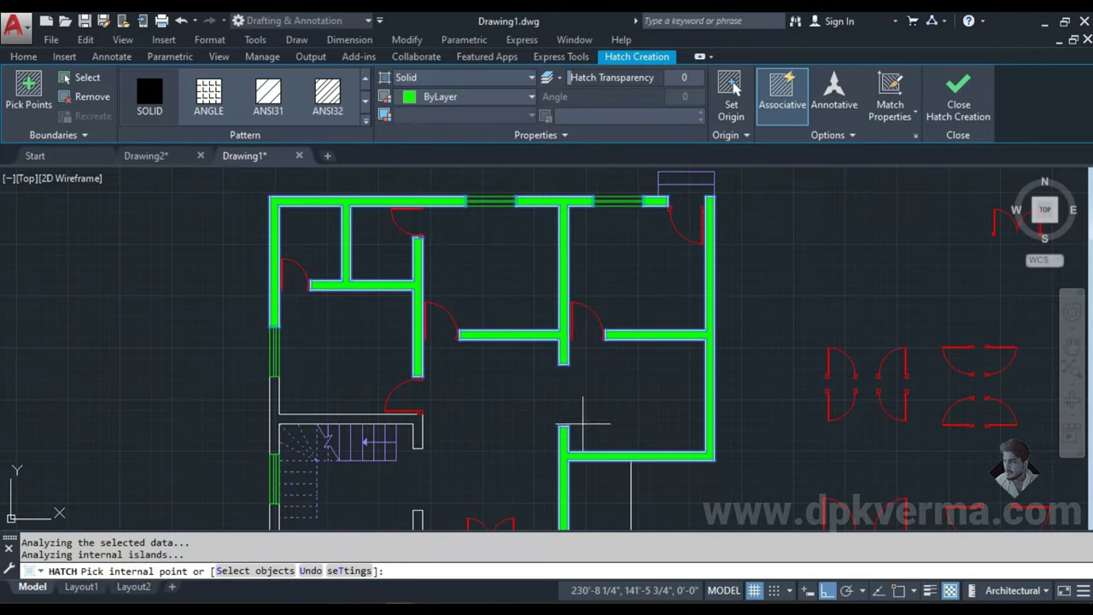
middle_click_drag(583, 422, 708, 237)
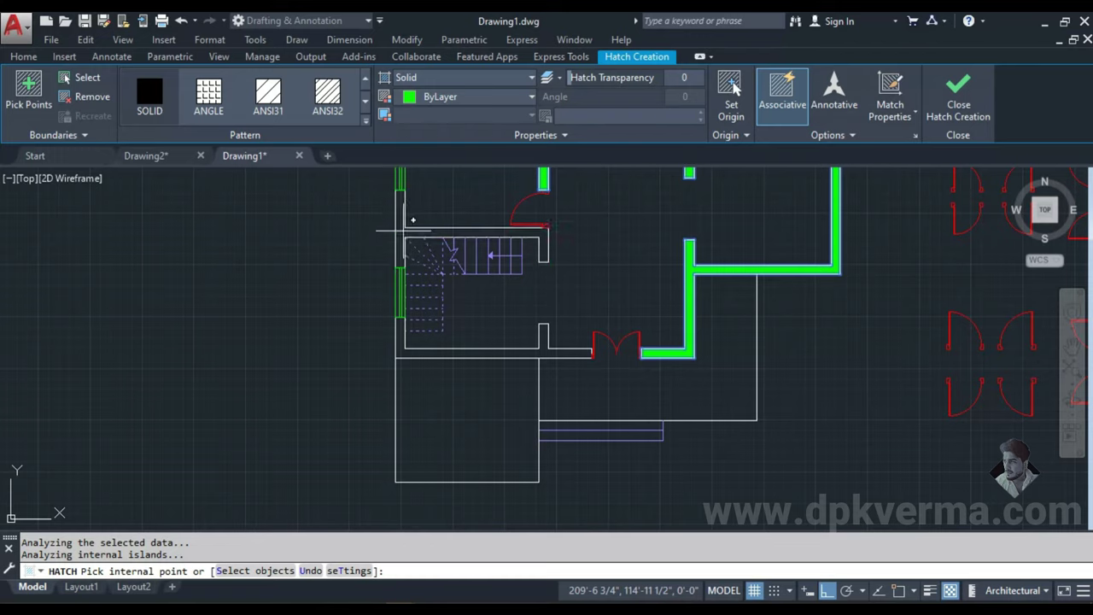
left_click(401, 230)
key("ctrl+z")
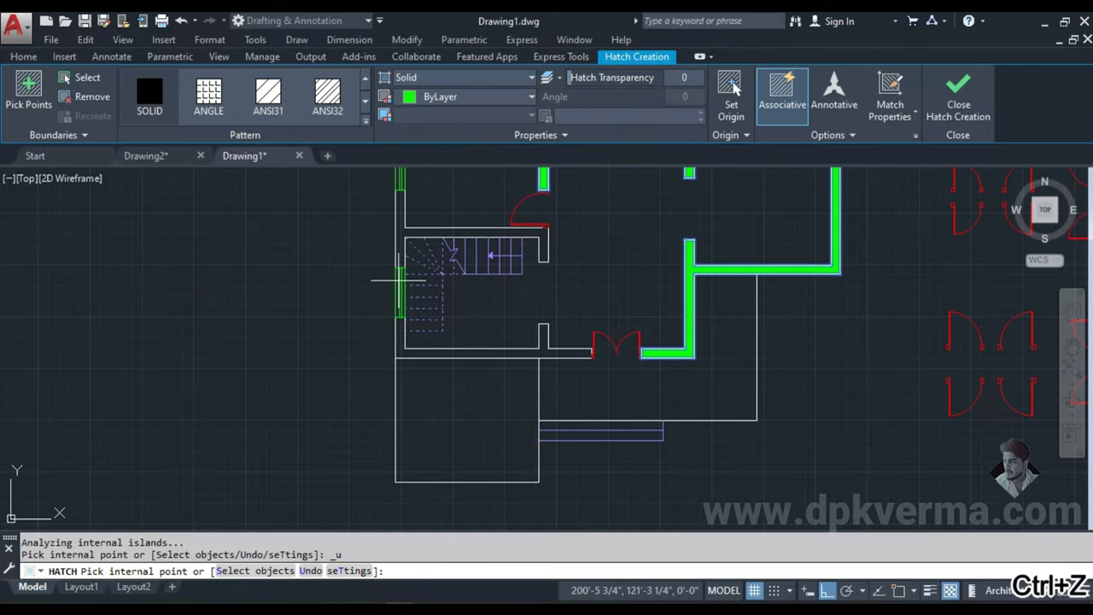
left_click(399, 232)
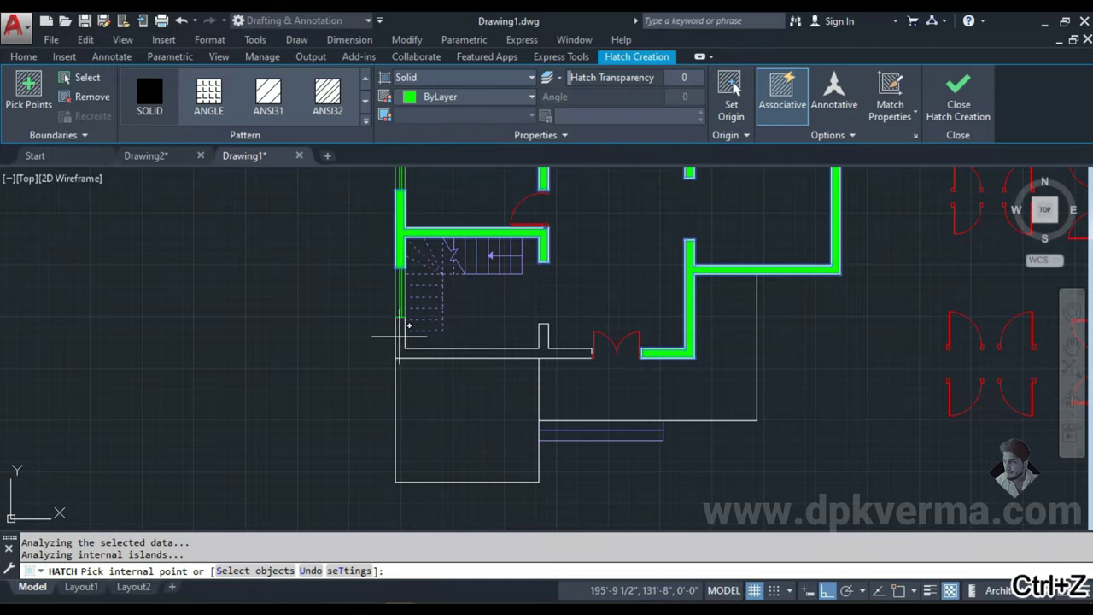
scroll(647, 379, "down", 2)
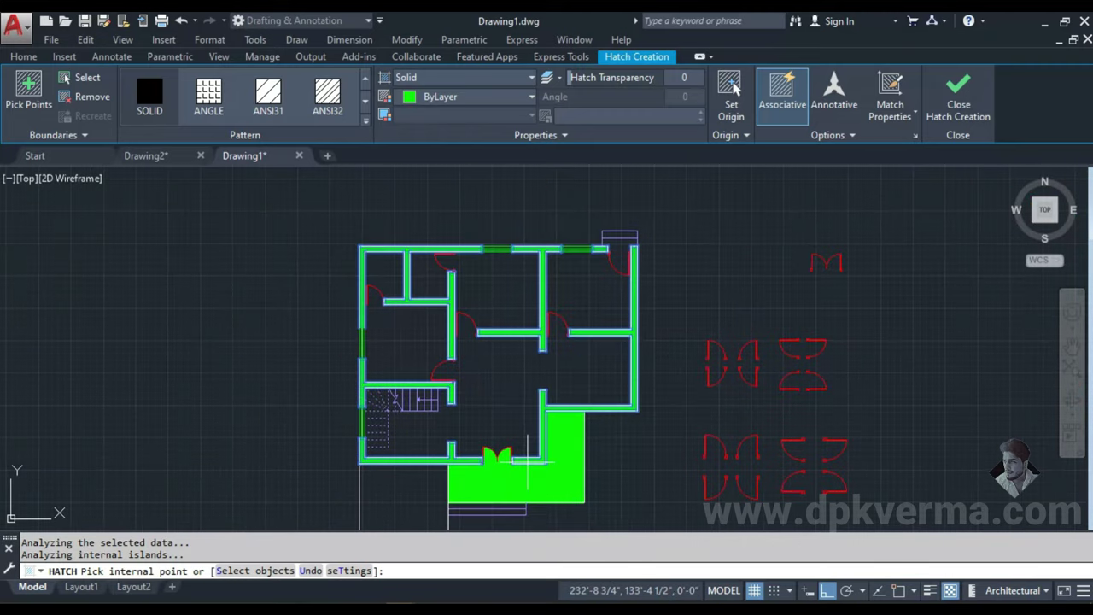
left_click(326, 97)
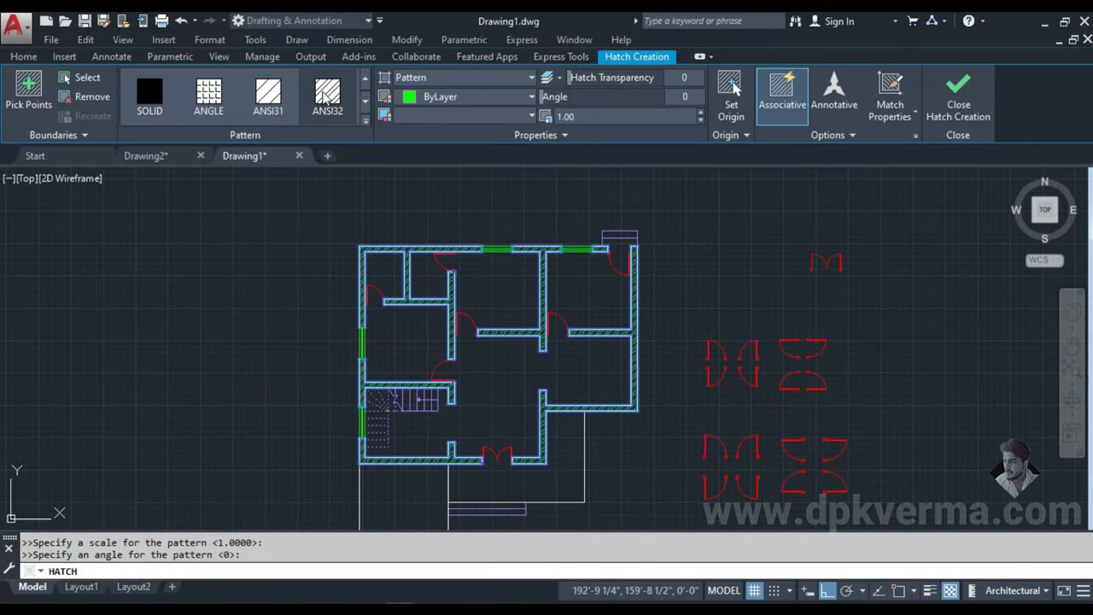
scroll(589, 342, "up", 3)
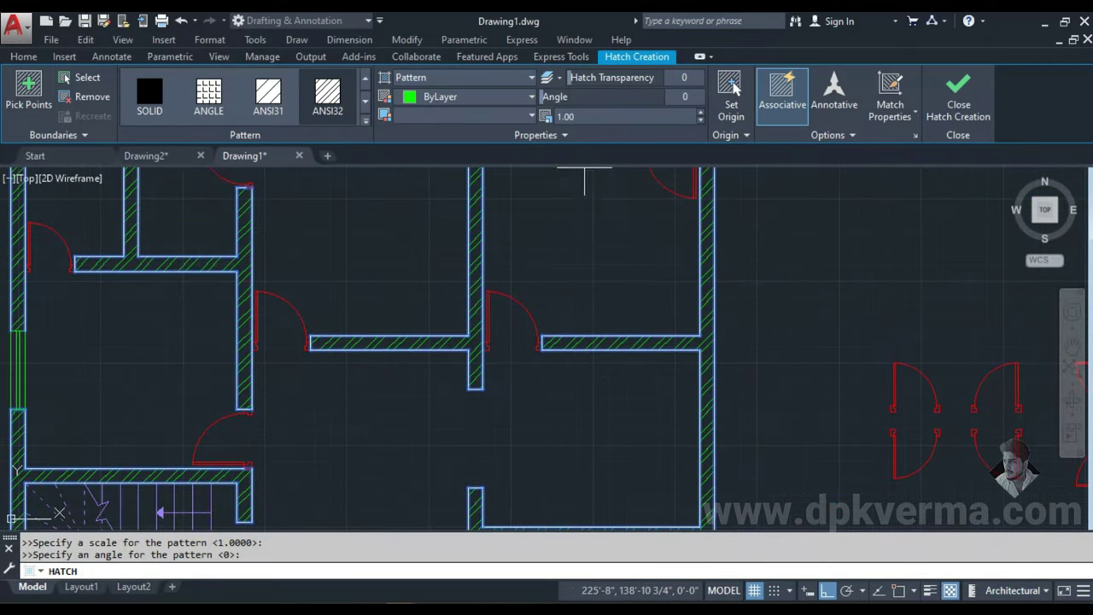
left_click(958, 102)
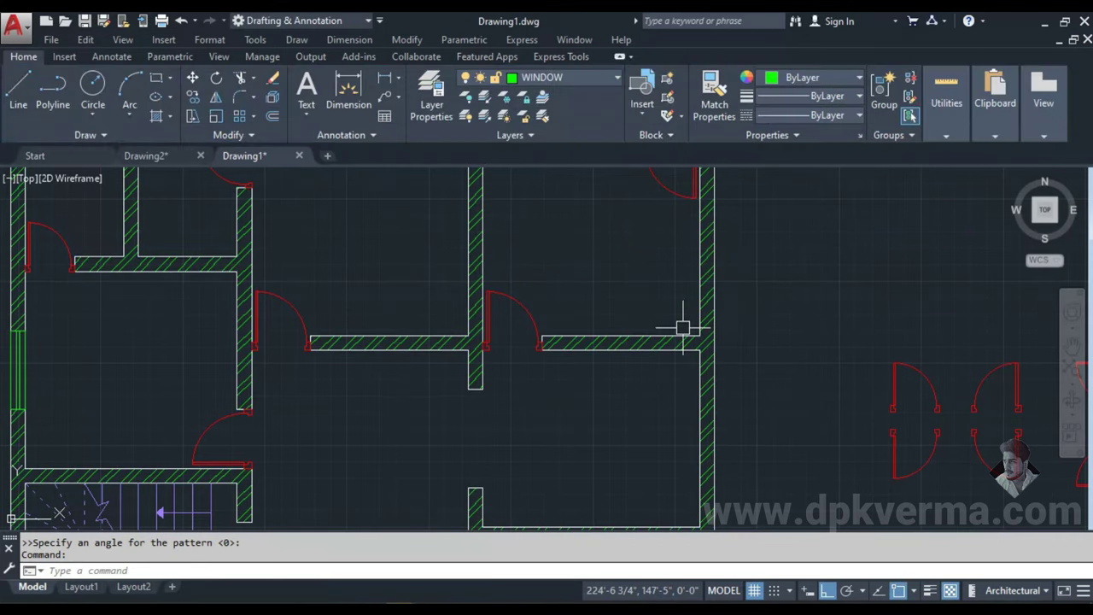
- Move the wall hatch onto the HATCH layer
scroll(683, 327, "up", 4)
left_click(741, 262)
scroll(709, 299, "down", 2)
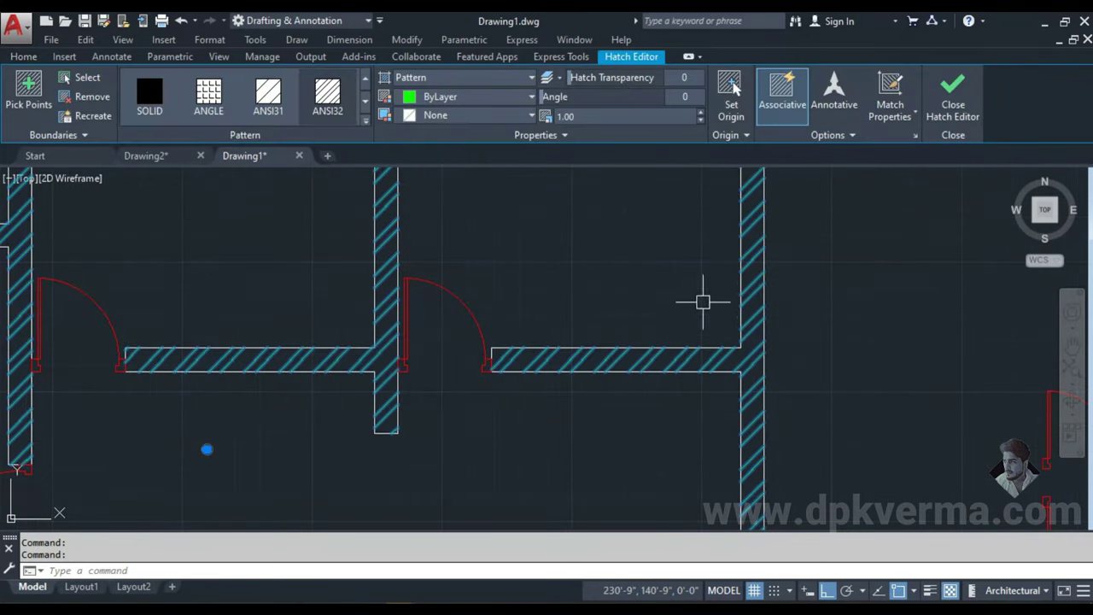
left_click(26, 60)
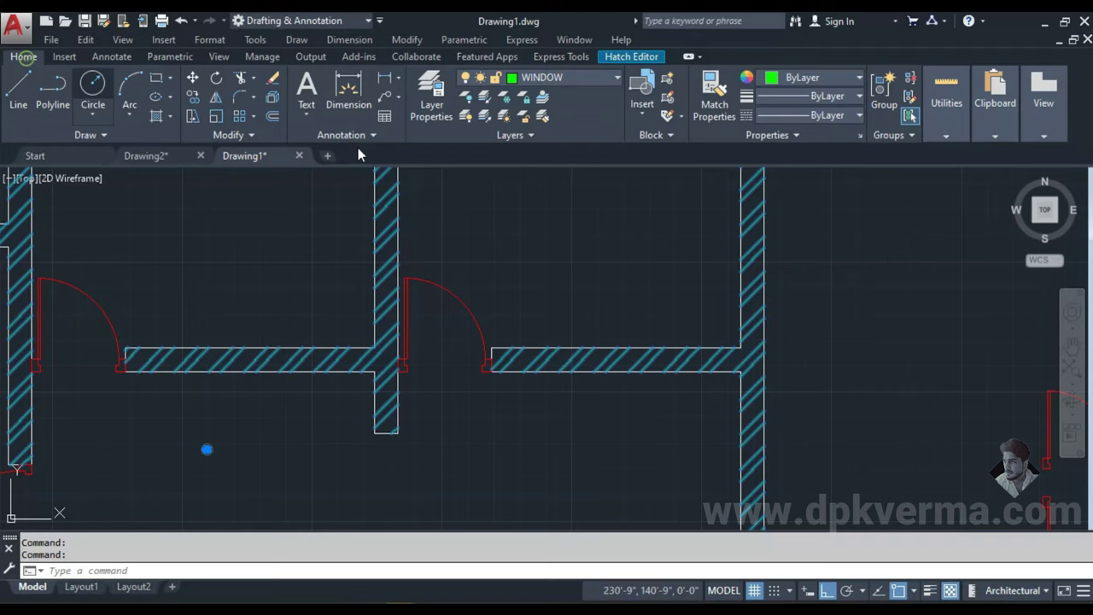
left_click(559, 75)
left_click(547, 231)
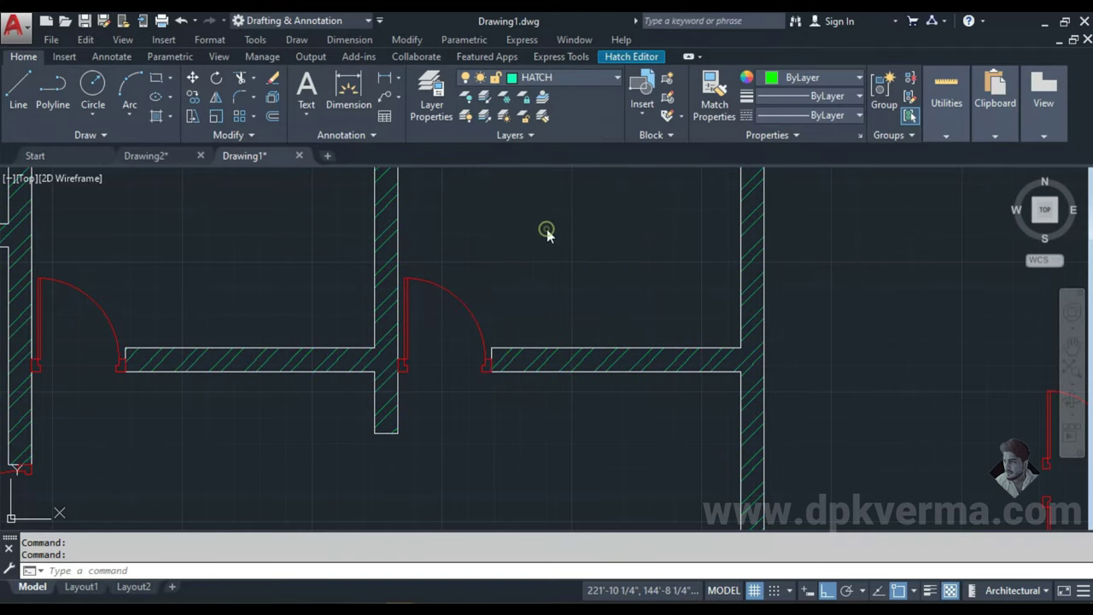
key("Escape")
scroll(731, 393, "down", 4)
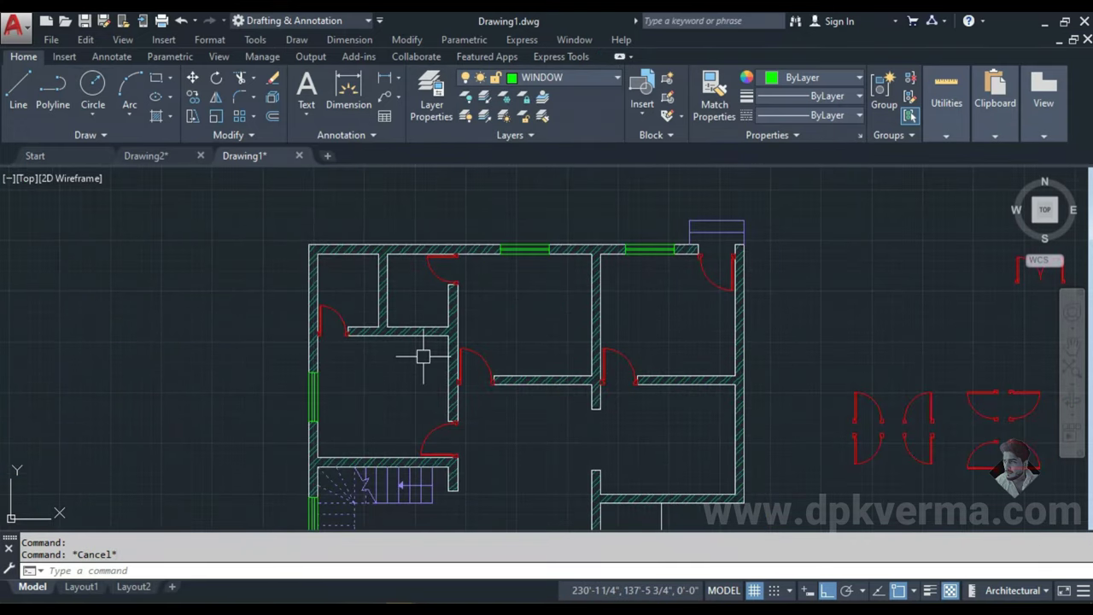
- Set the HATCH layer's transparency to 60 in Layer Properties
left_click(433, 101)
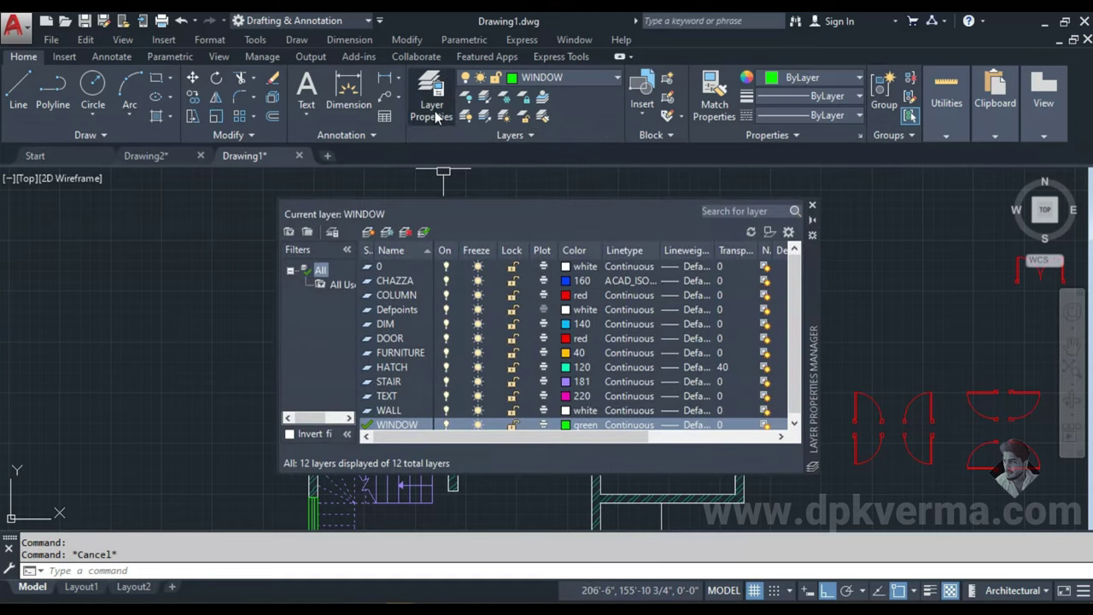
left_click(729, 353)
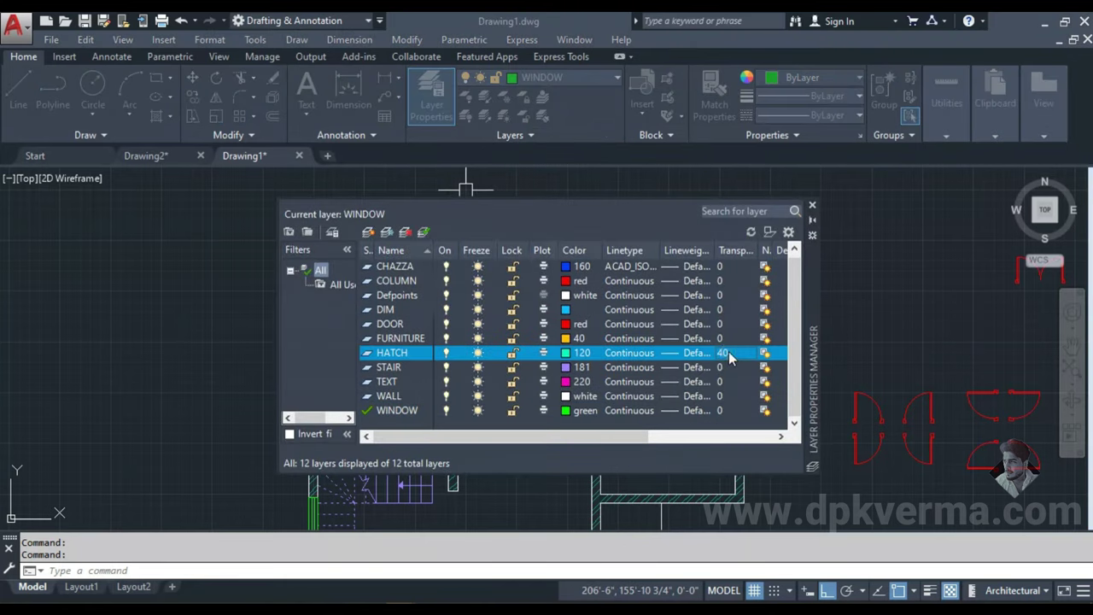
left_click(632, 314)
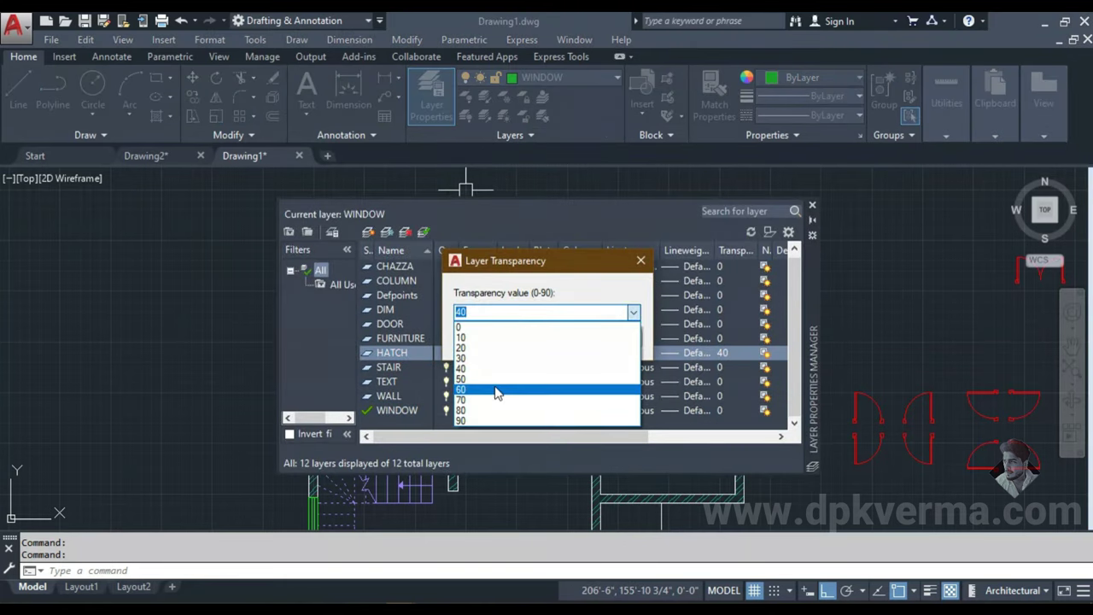
left_click(493, 389)
left_click(483, 339)
left_click(812, 206)
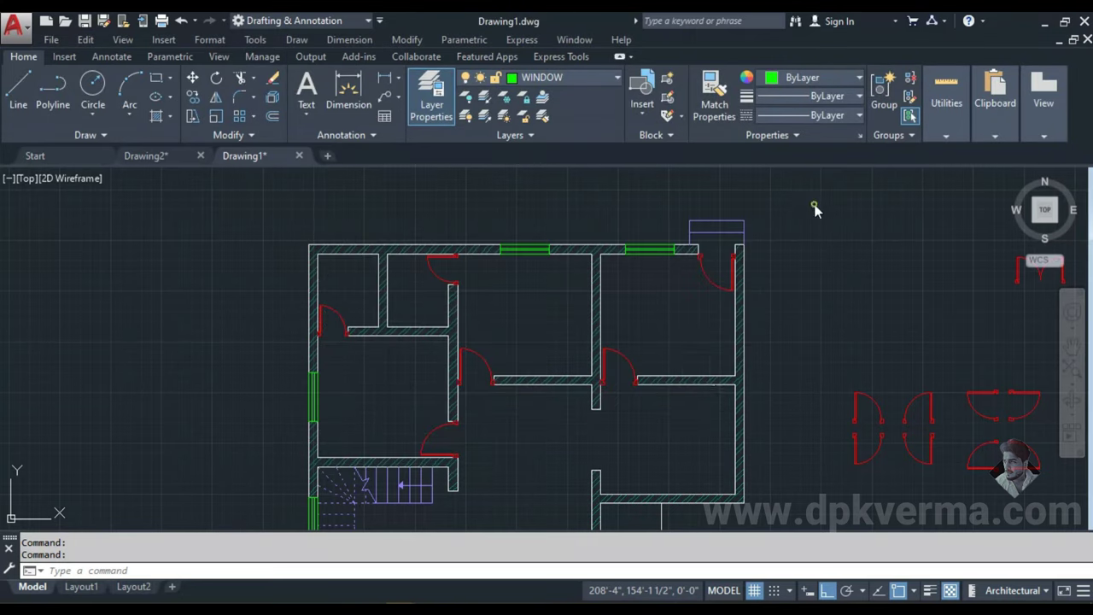
- Toggle transparency display off and back on to compare the wall hatching
middle_click_drag(675, 403, 671, 330)
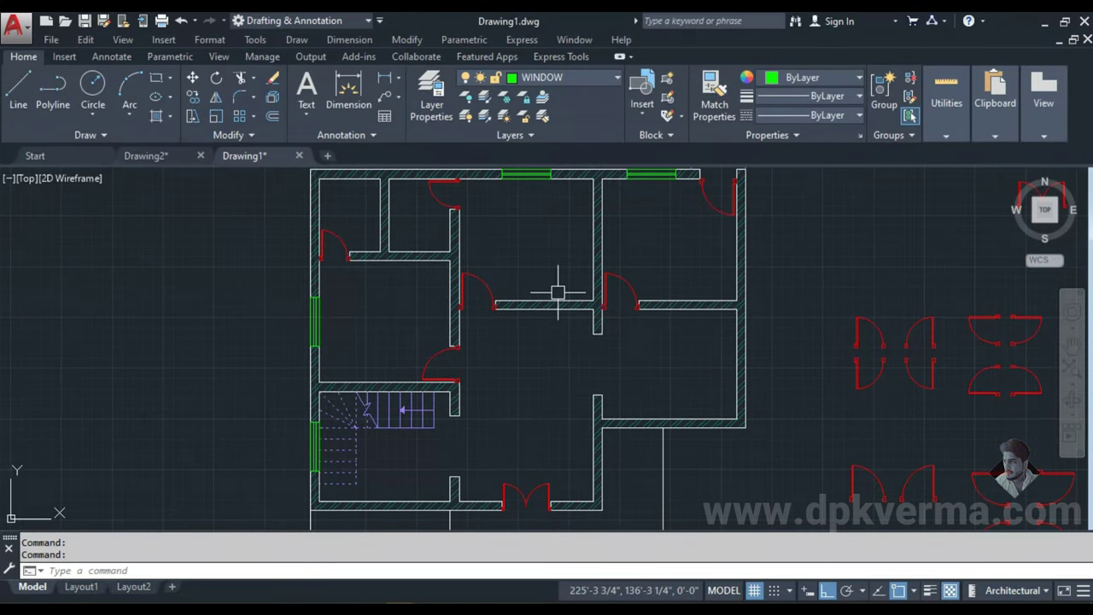
left_click(951, 591)
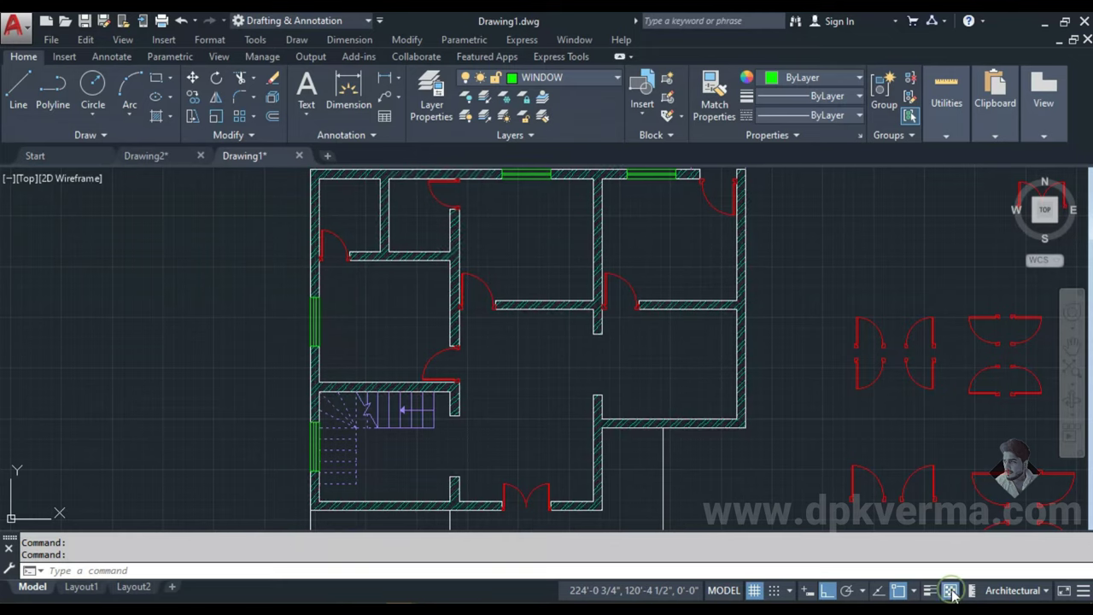
left_click(952, 592)
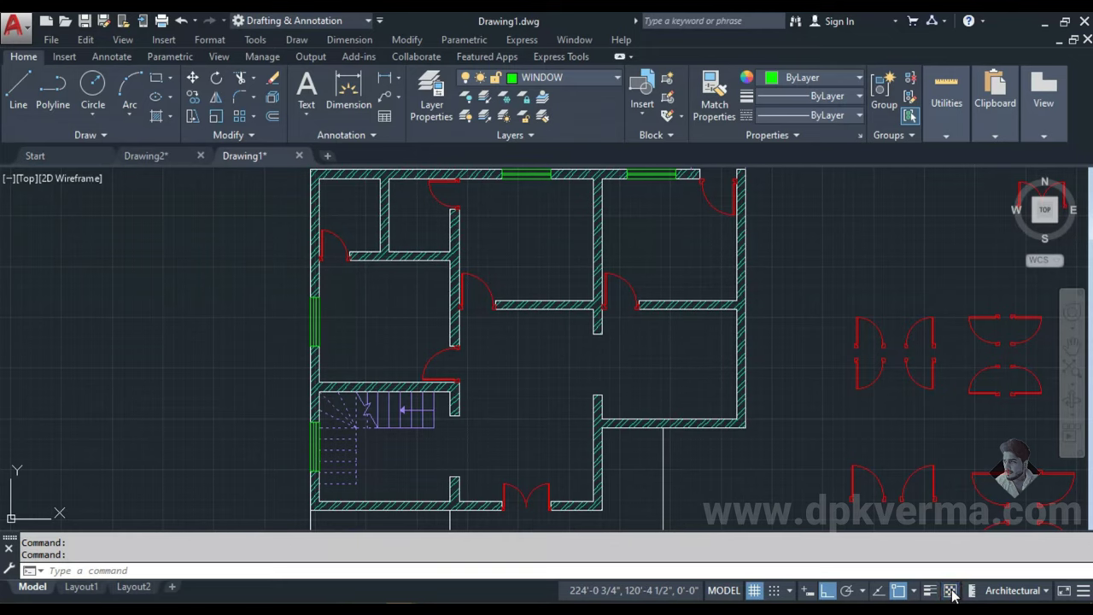
left_click(951, 591)
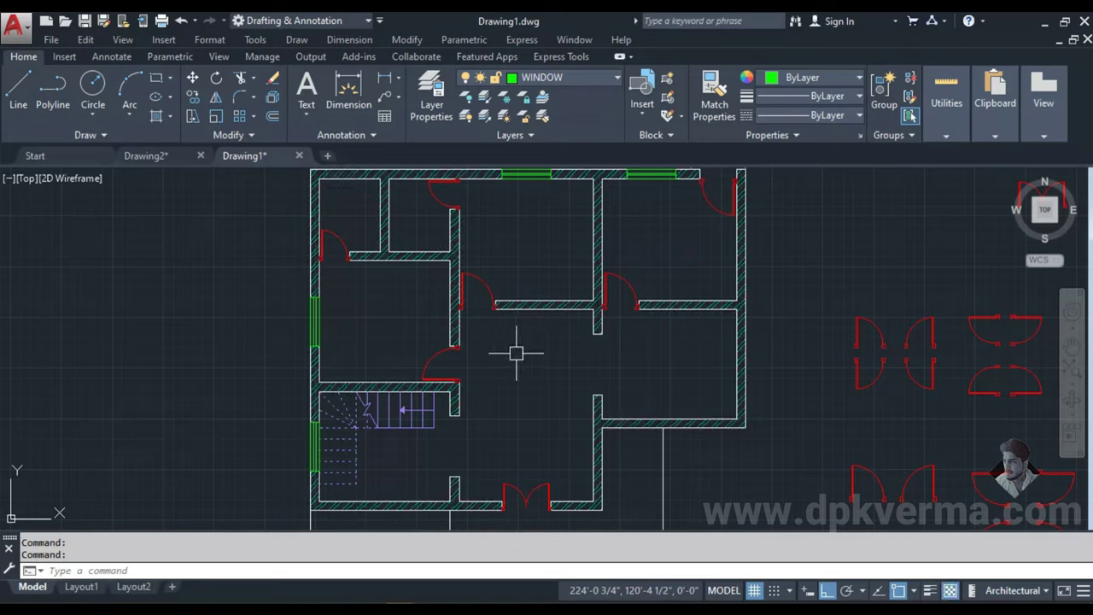
- Glance at the Drawing2 reference, then view Drawing1's front entrance area
scroll(523, 367, "down", 2)
middle_click_drag(530, 383, 434, 347)
scroll(434, 346, "up", 2)
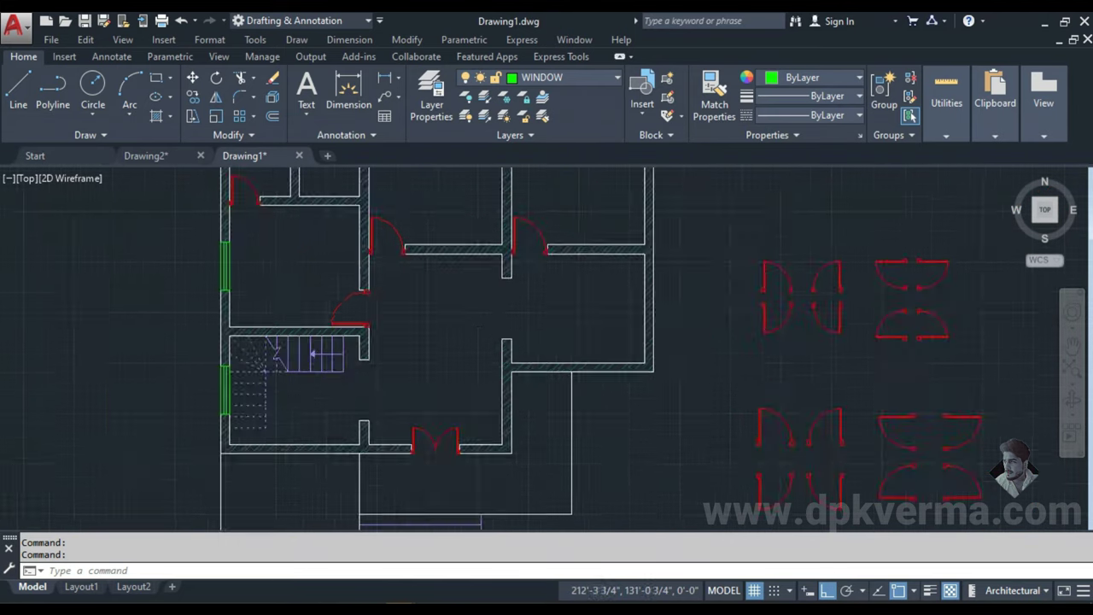
scroll(432, 347, "up", 2)
scroll(432, 346, "down", 2)
middle_click_drag(380, 265, 390, 317)
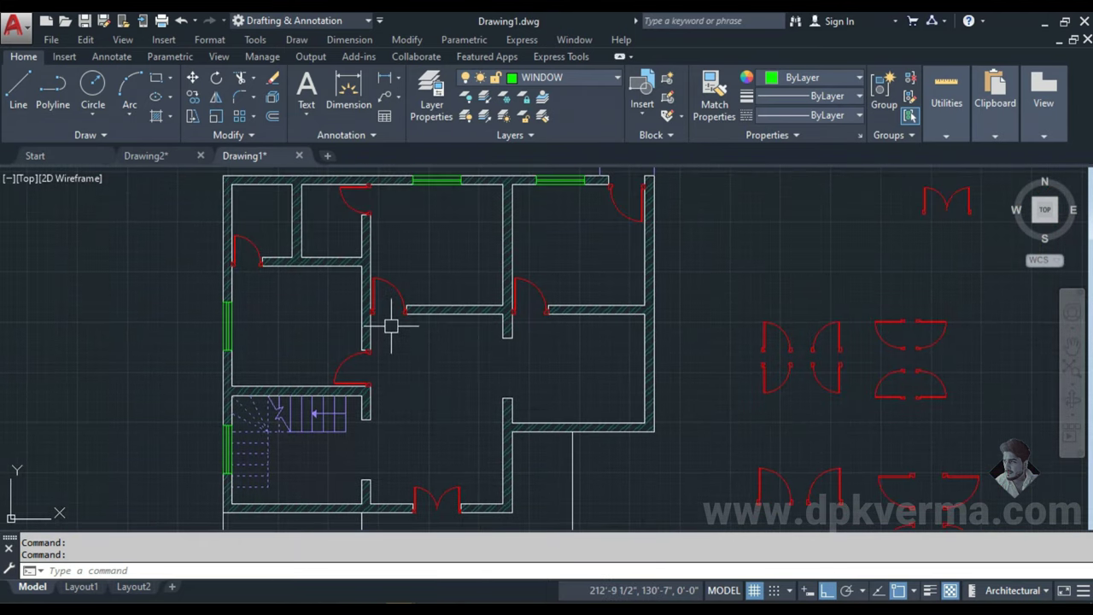
left_click(164, 151)
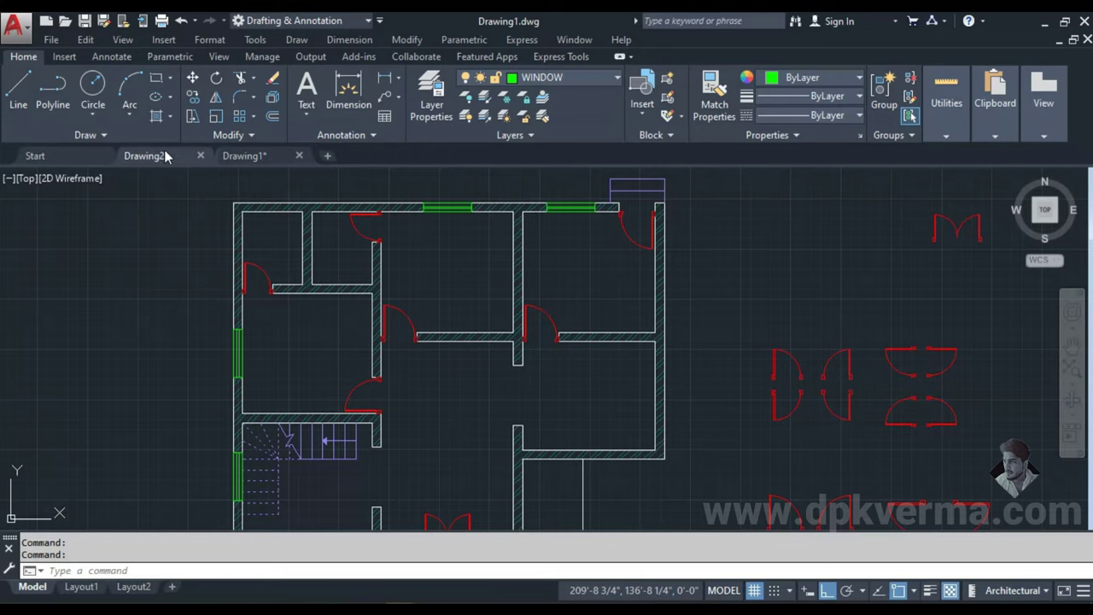
left_click(254, 159)
middle_click_drag(397, 407, 427, 184)
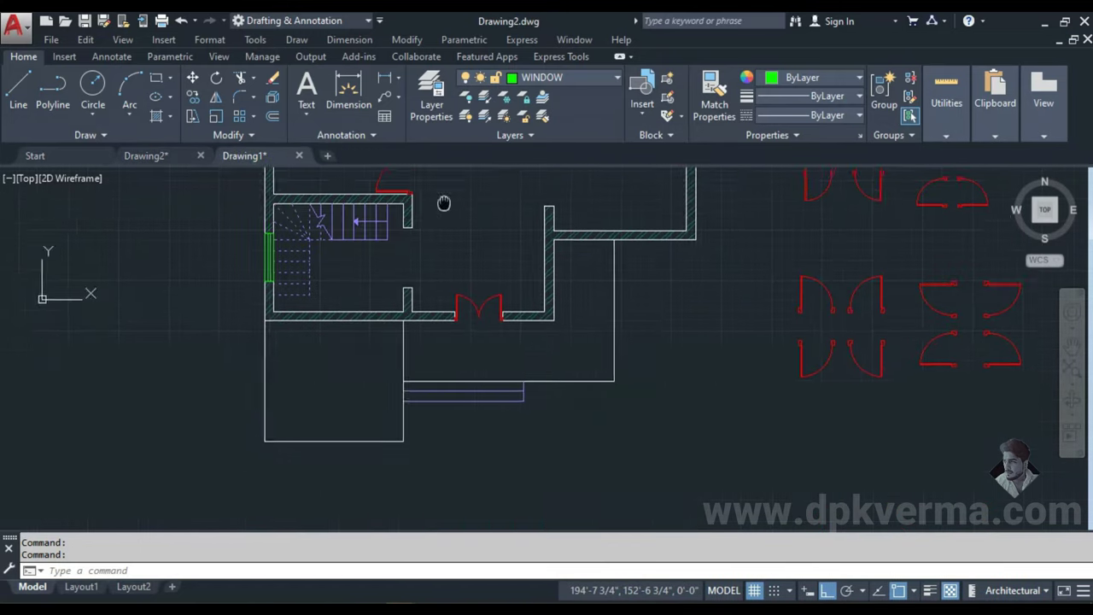
scroll(293, 459, "up", 2)
middle_click_drag(313, 410, 234, 400)
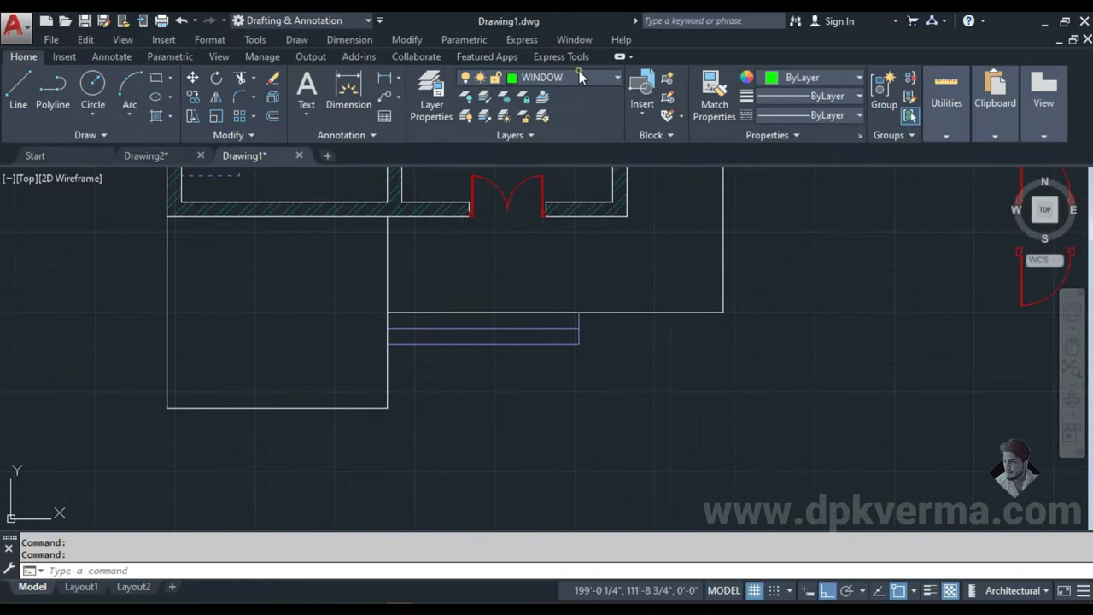
- Make COLUMN the current layer
left_click(579, 77)
left_click(556, 135)
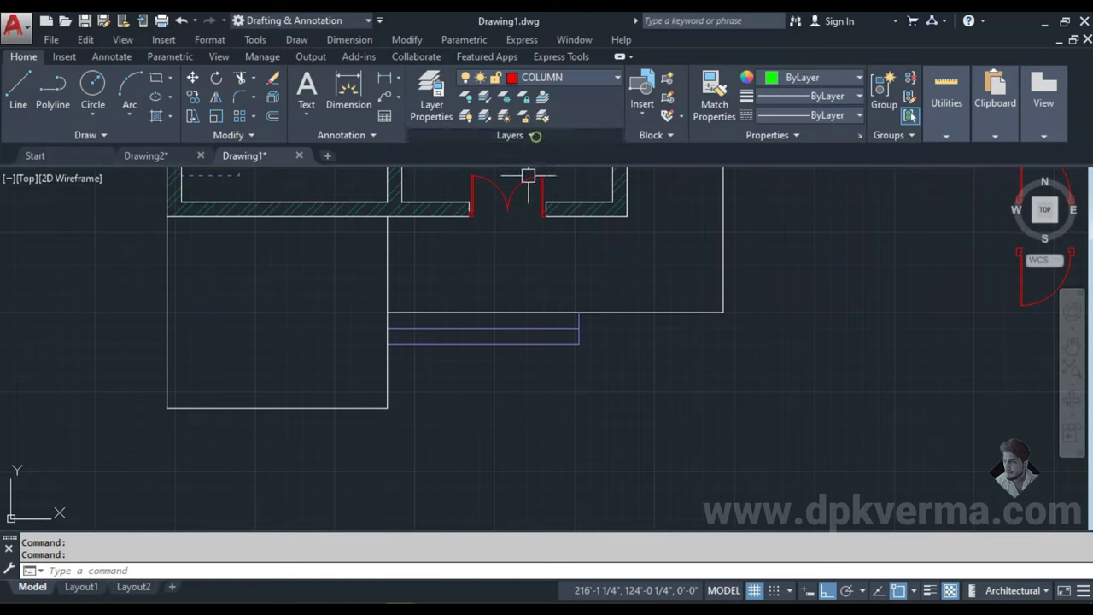
scroll(159, 402, "up", 2)
middle_click_drag(185, 422, 239, 396)
scroll(361, 317, "down", 4)
middle_click_drag(361, 325, 384, 367)
- Draw a 9 by 9 column rectangle using the Dimensions option
key("Return")
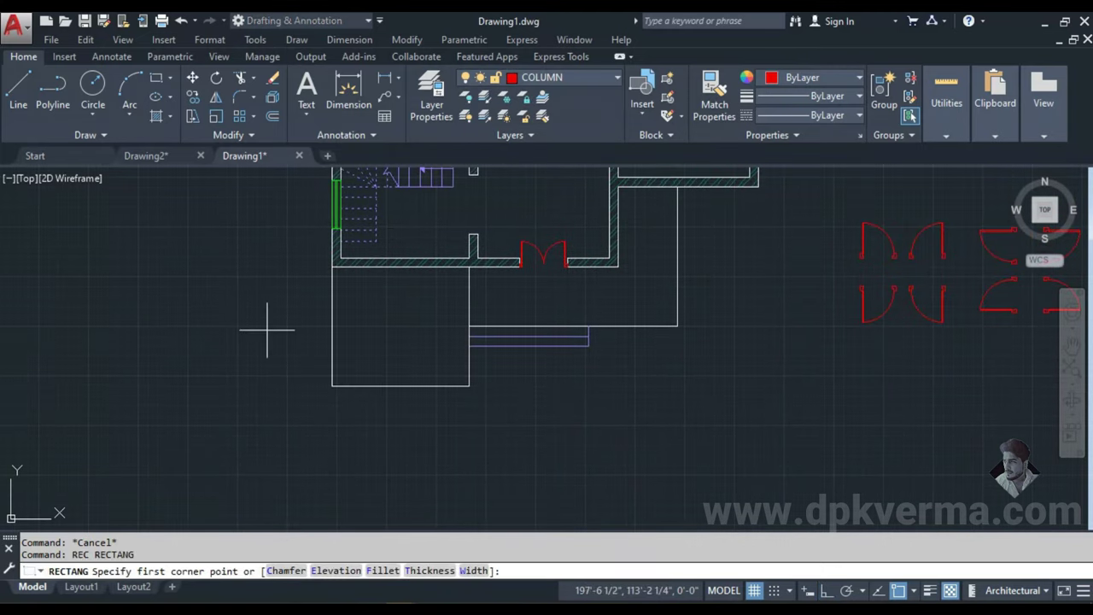
scroll(256, 342, "up", 2)
left_click(211, 427)
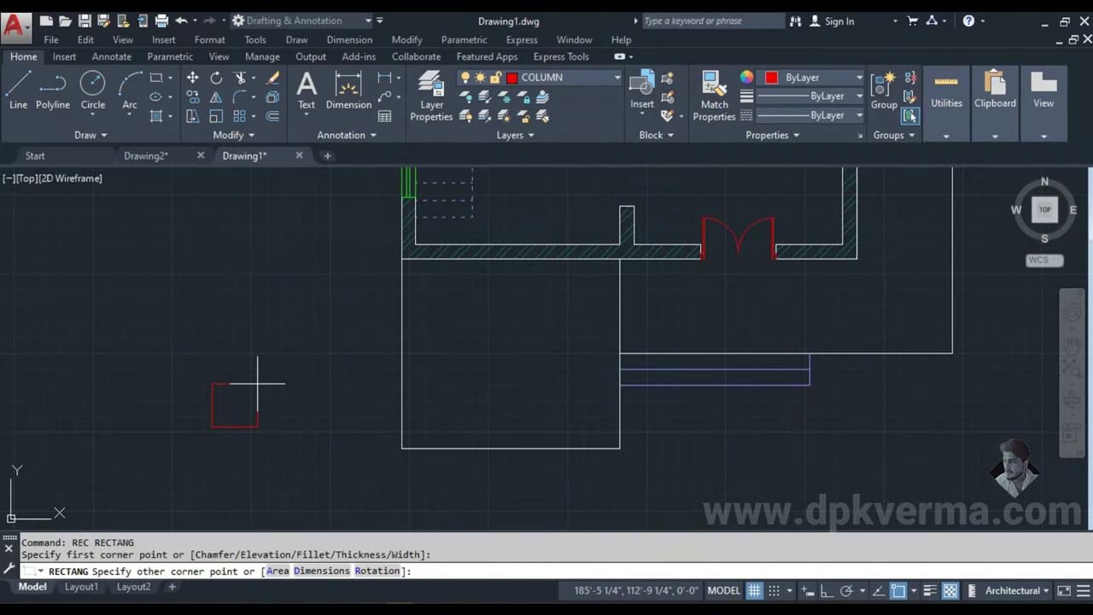
type("d")
key("Return")
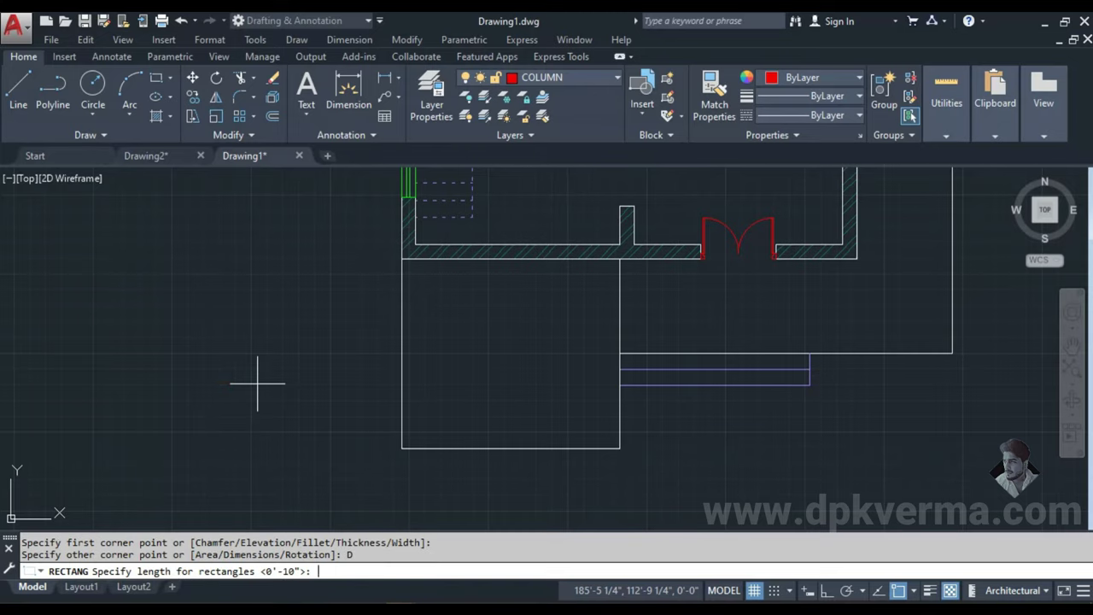
key("Return")
type("9")
key("Return")
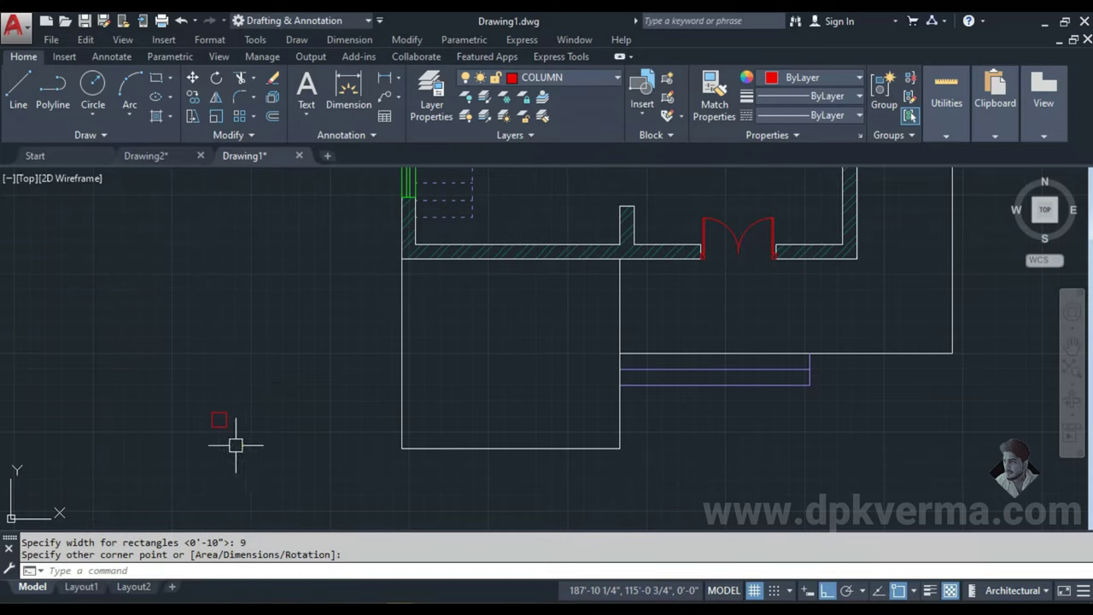
scroll(236, 445, "up", 2)
key("Escape")
key("Escape")
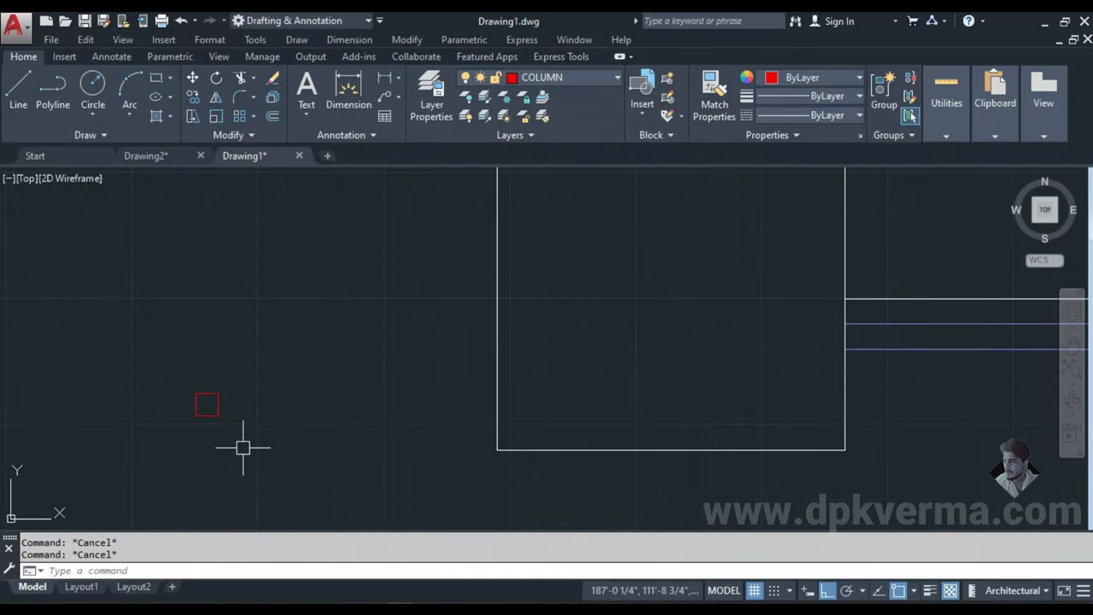
- Move the red square onto the wall's lower-left corner
type("co")
key("Return")
key("Escape")
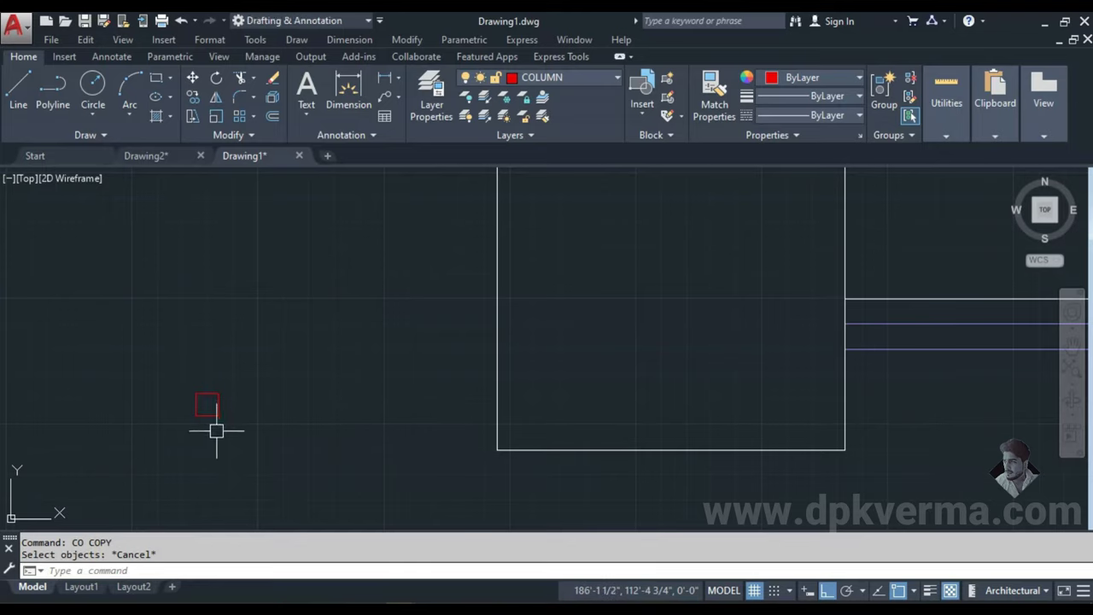
type("m")
key("Return")
left_click(208, 416)
key("Return")
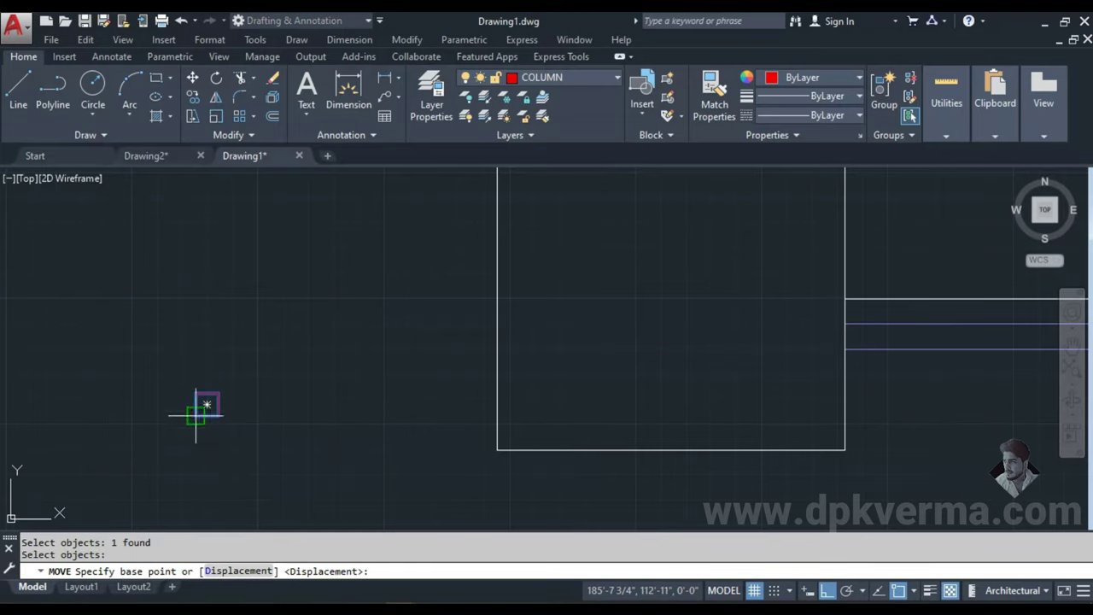
left_click(196, 415)
left_click(498, 448)
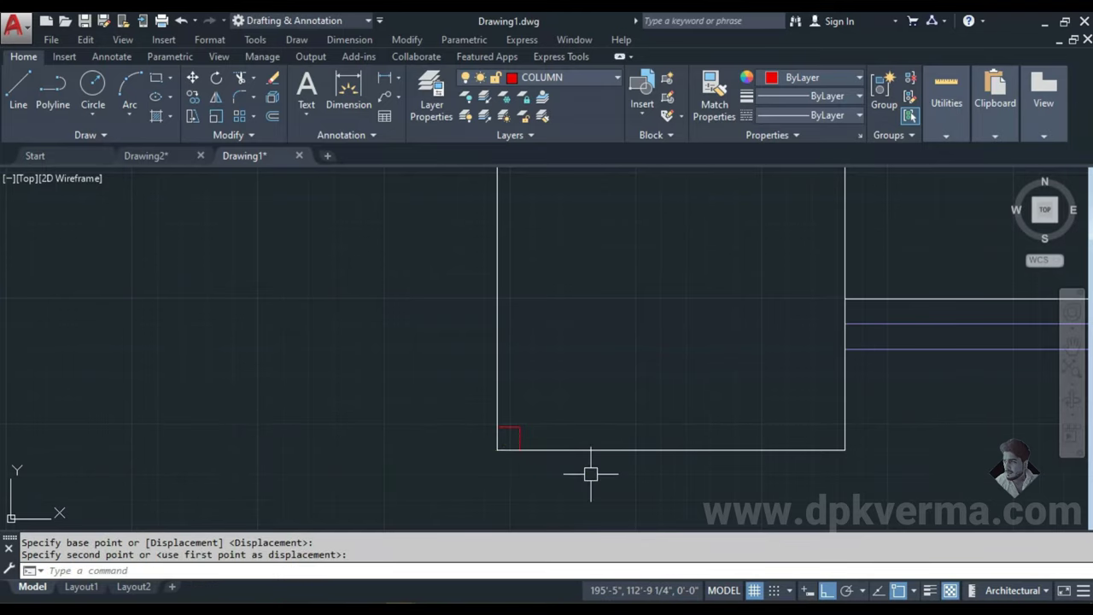
- Bring the red column square in front of the walls via Draw Order
middle_click_drag(590, 474, 459, 447)
scroll(410, 436, "up", 2)
left_click(387, 407)
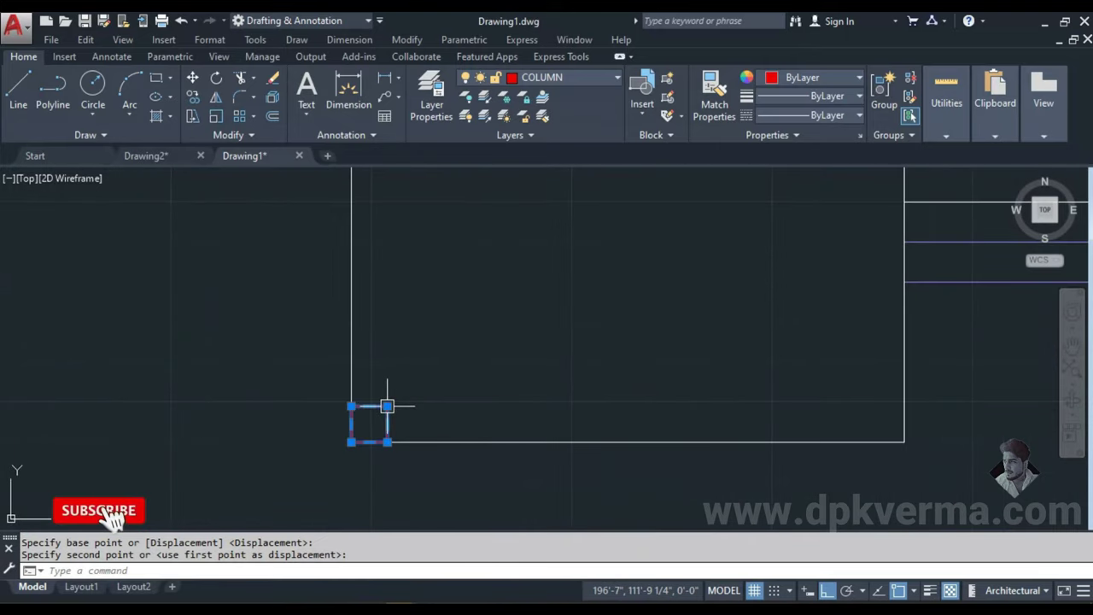
key("Escape")
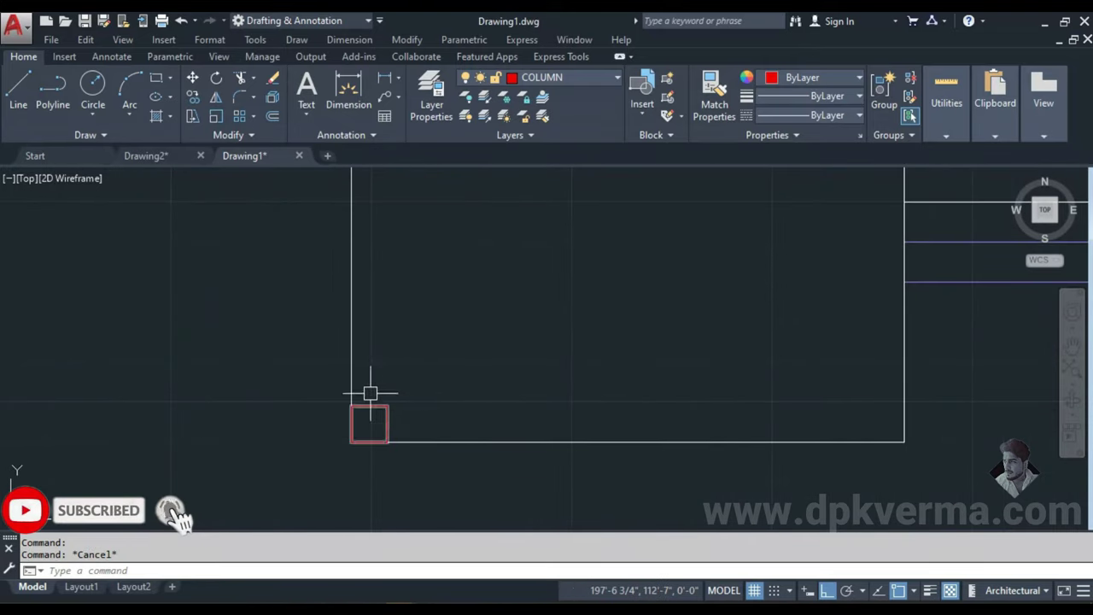
left_click(291, 378)
left_click(432, 469)
key("Escape")
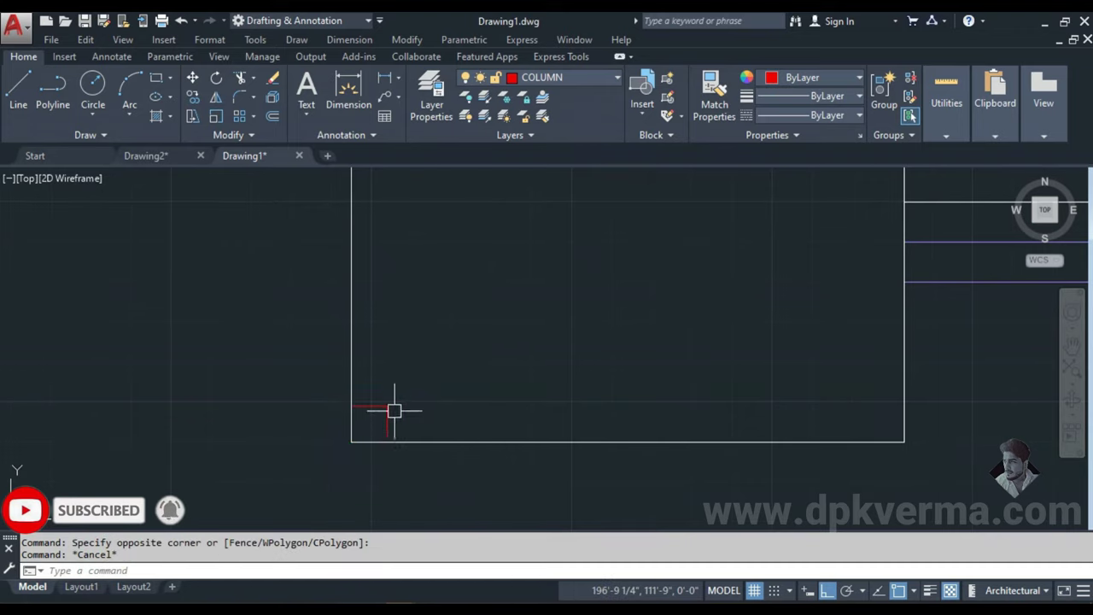
scroll(389, 412, "up", 3)
left_click(464, 410)
left_click(404, 358)
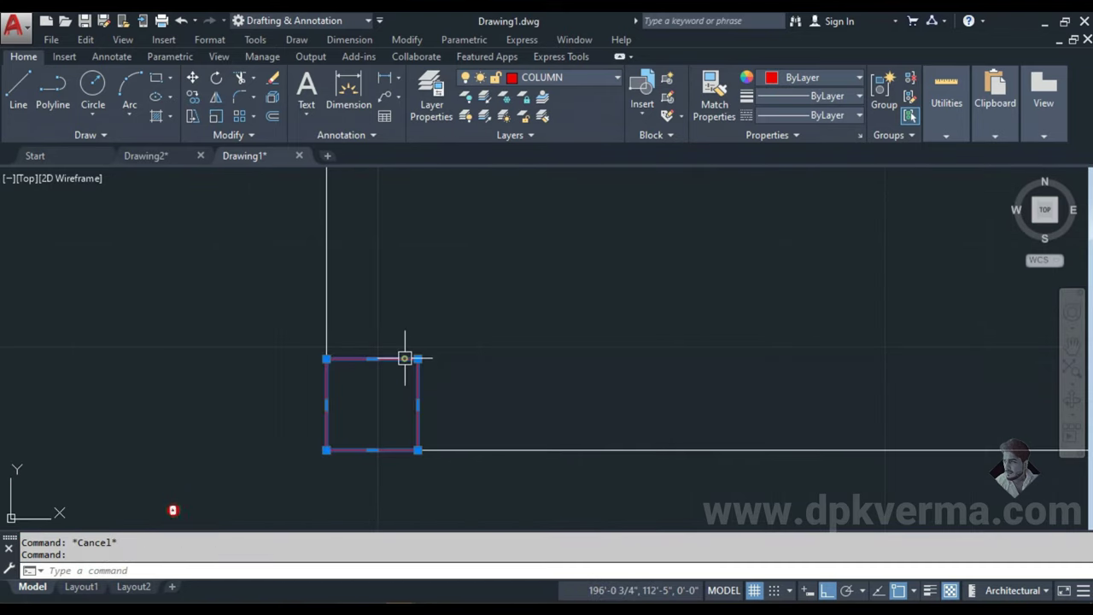
right_click(405, 358)
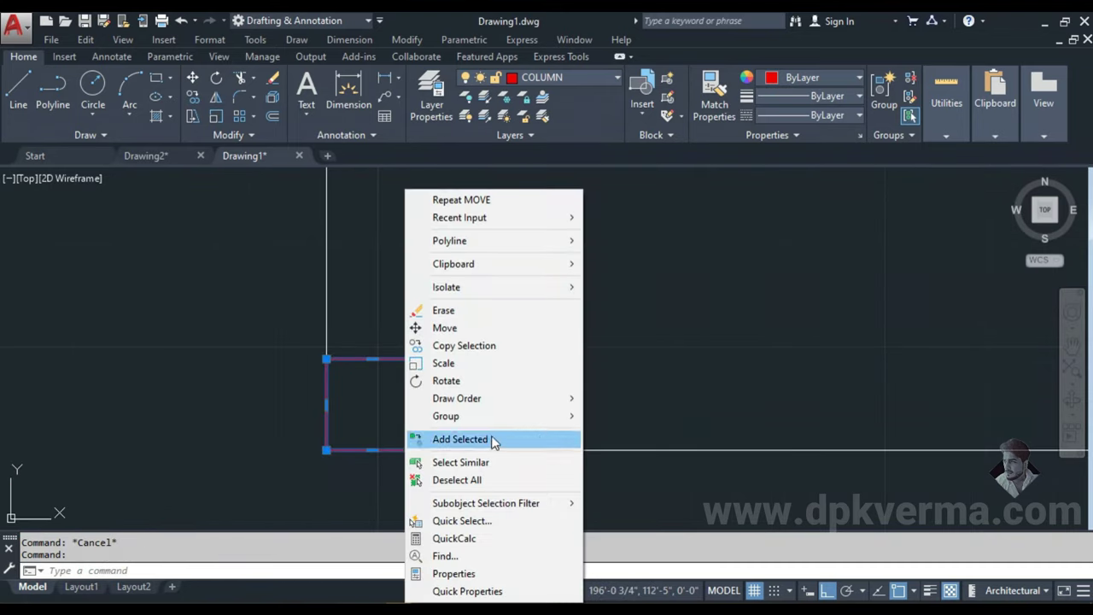
mouse_move(494, 398)
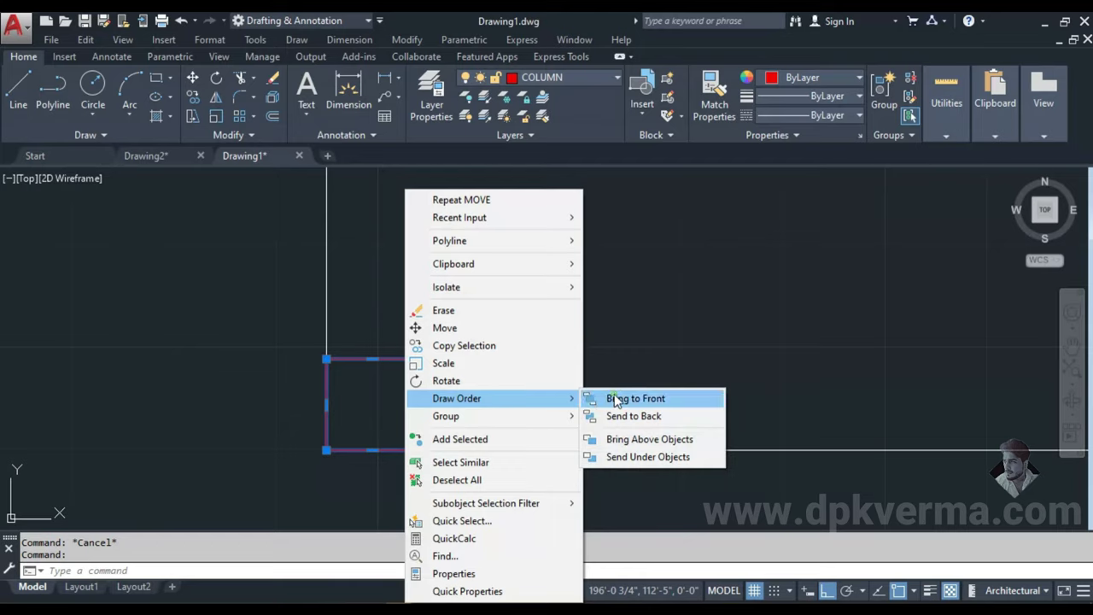
left_click(617, 398)
key("Escape")
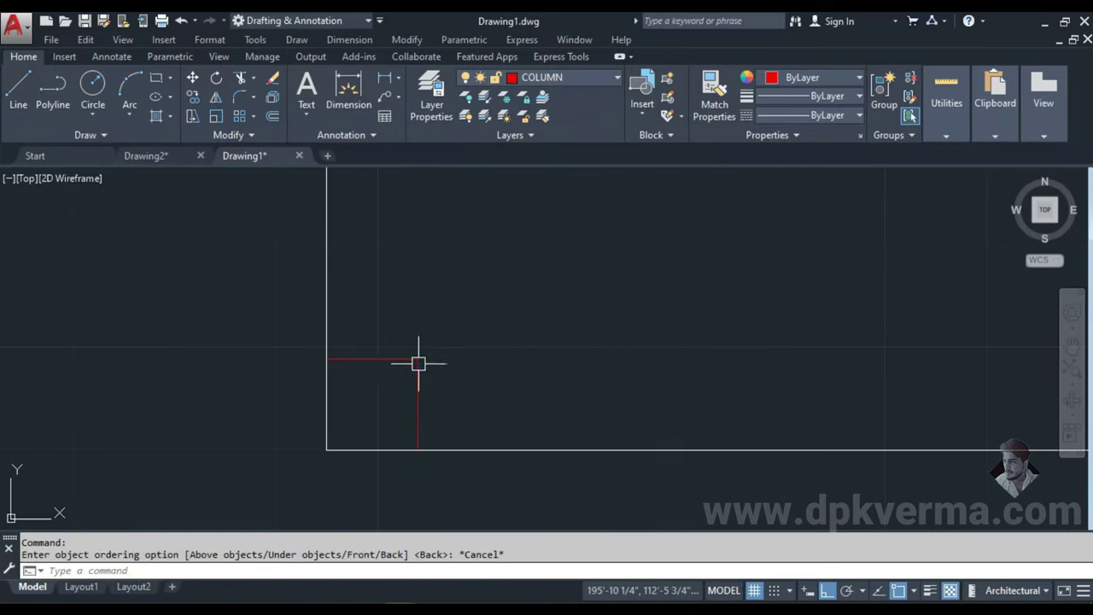
- Recheck the square's selection and start the hatch command for its fill
left_click(390, 360)
key("Escape")
scroll(515, 442, "down", 5)
scroll(518, 443, "up", 2)
scroll(518, 442, "up", 4)
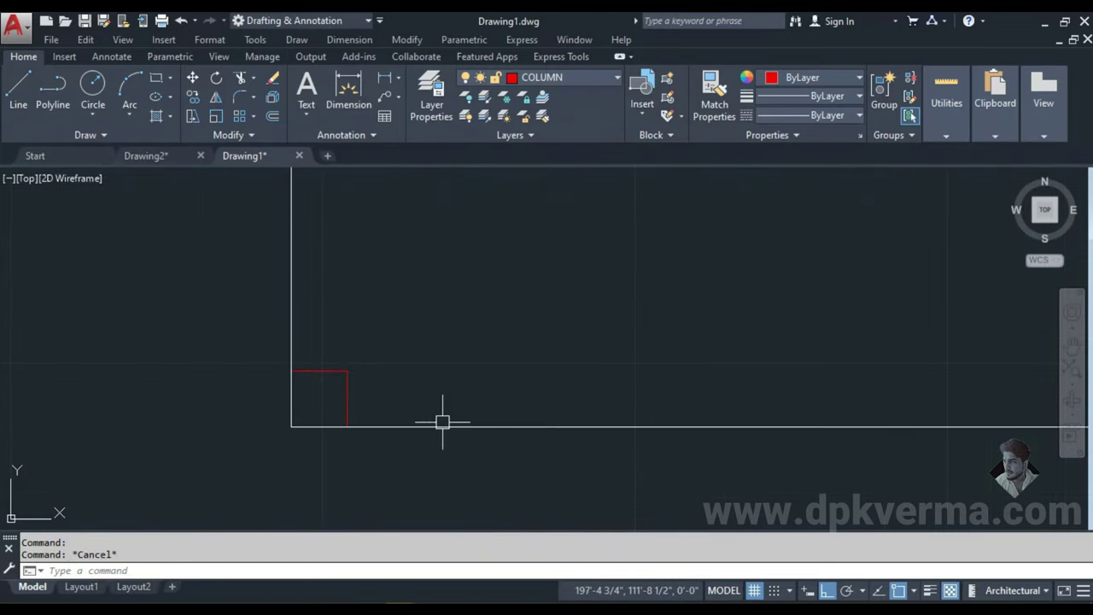
left_click(317, 375)
key("Escape")
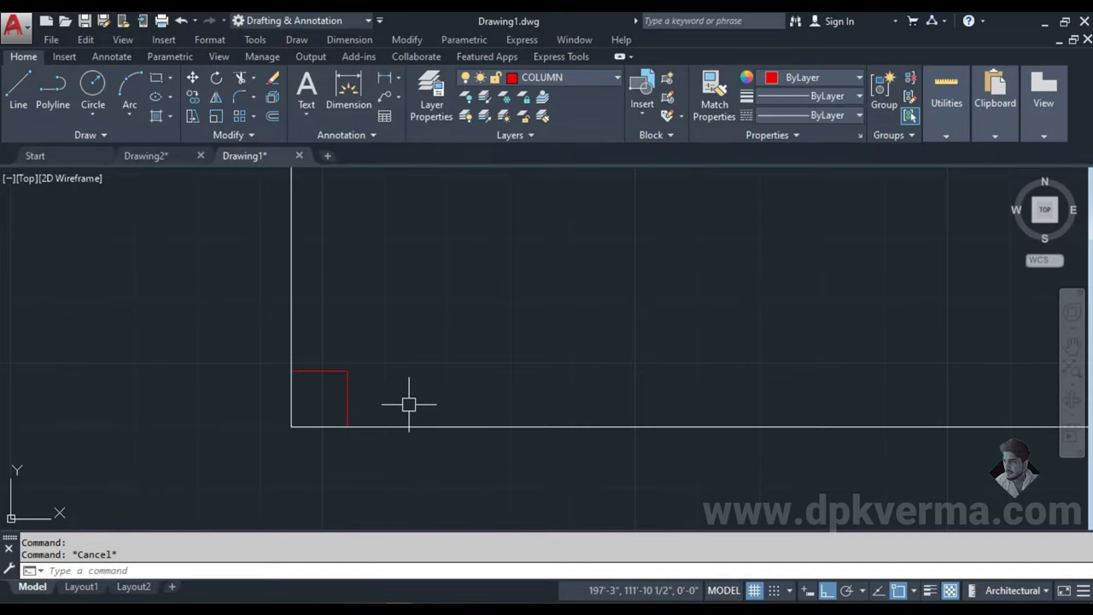
scroll(351, 403, "down", 3)
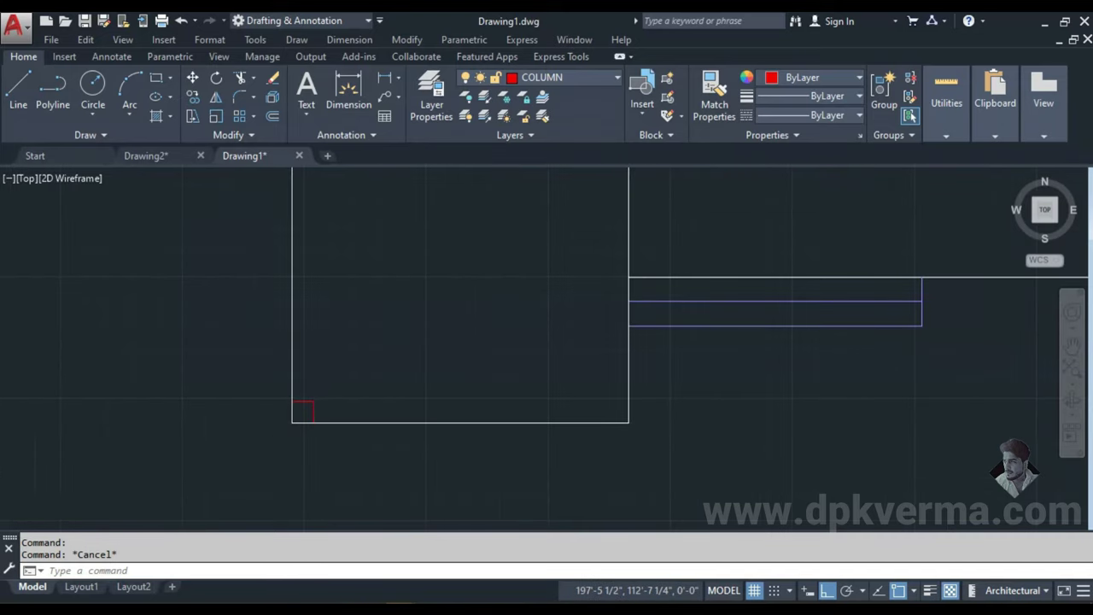
scroll(284, 416, "up", 3)
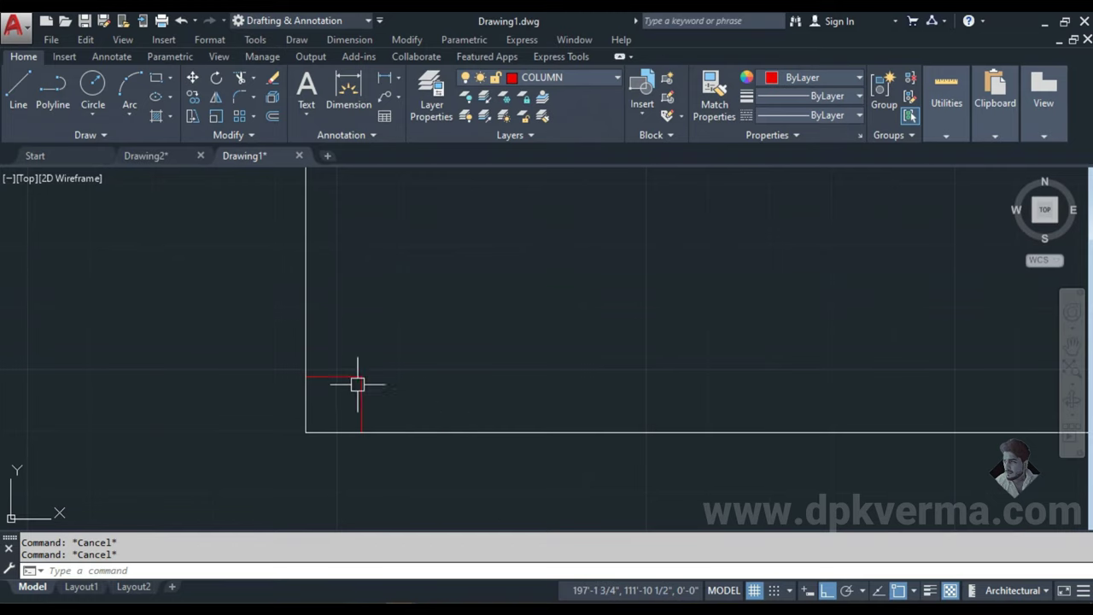
type("H")
key("Return")
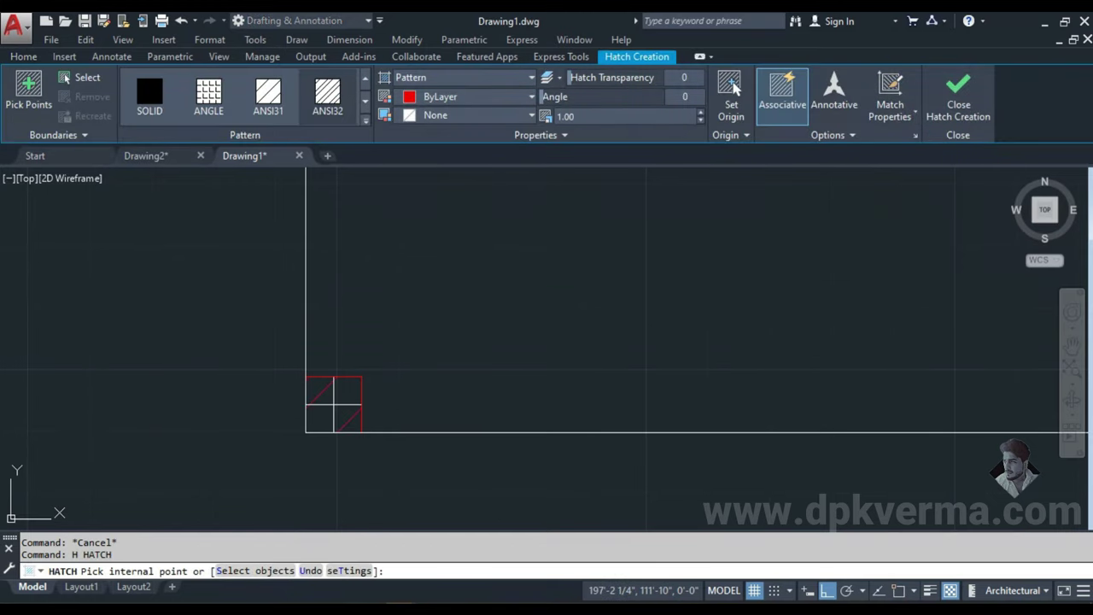
- Fill the red column square with a solid hatch
left_click(333, 405)
left_click(154, 94)
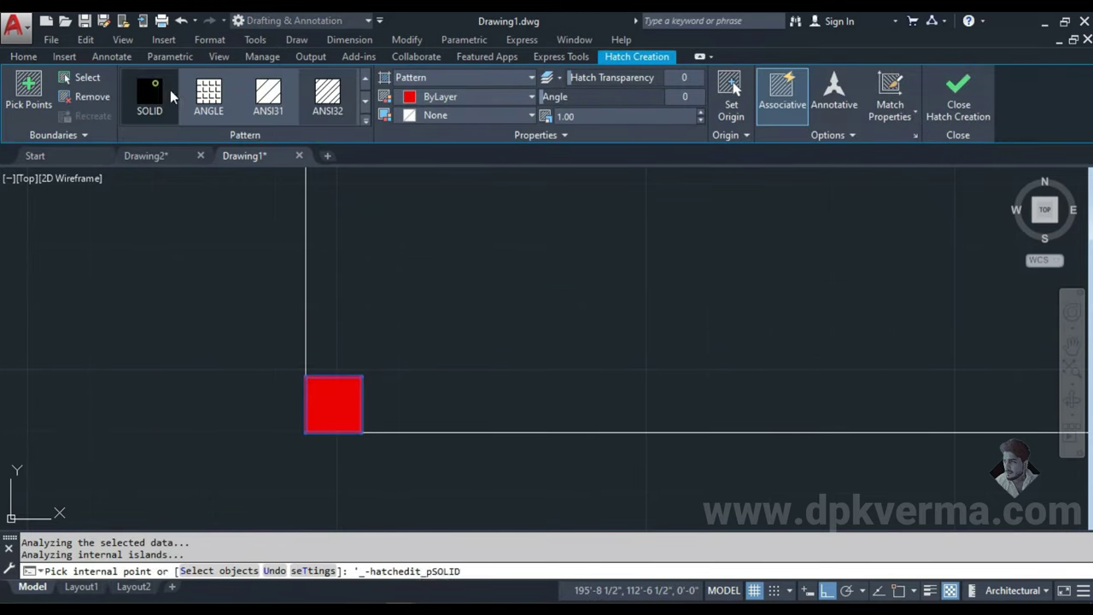
left_click(958, 99)
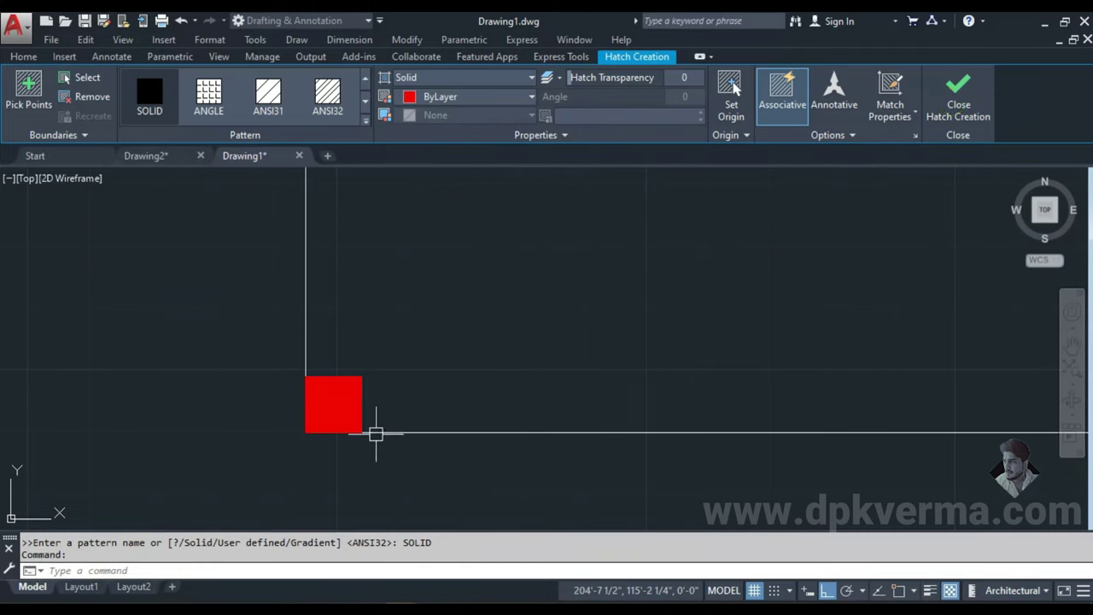
scroll(408, 435, "down", 4)
middle_click_drag(398, 420, 269, 390)
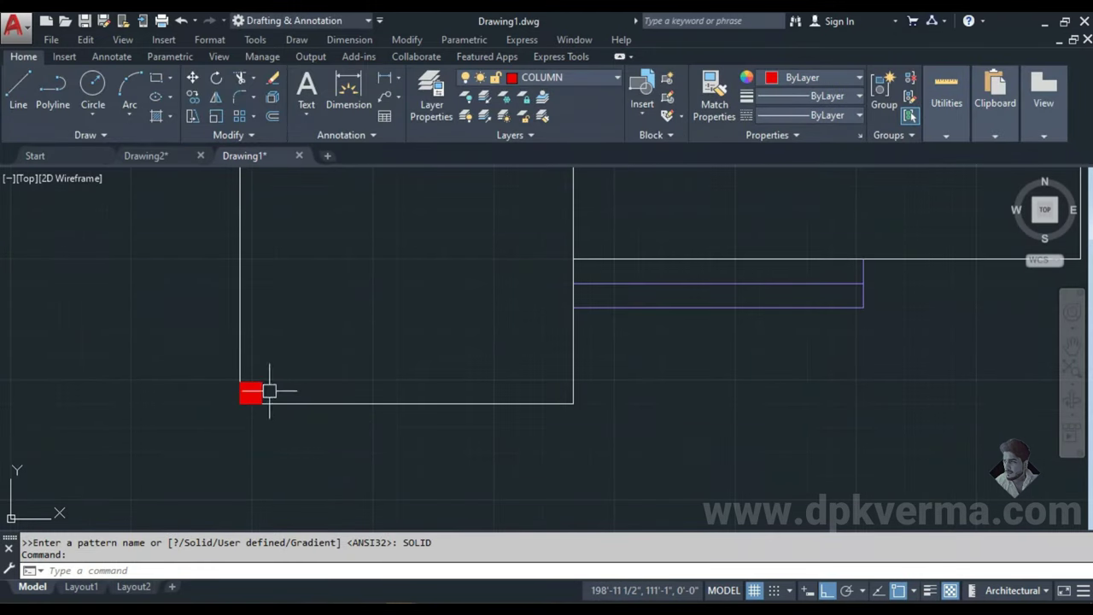
- Copy the red column to the right wall corner
left_click(251, 392)
left_click(285, 442)
type("cp")
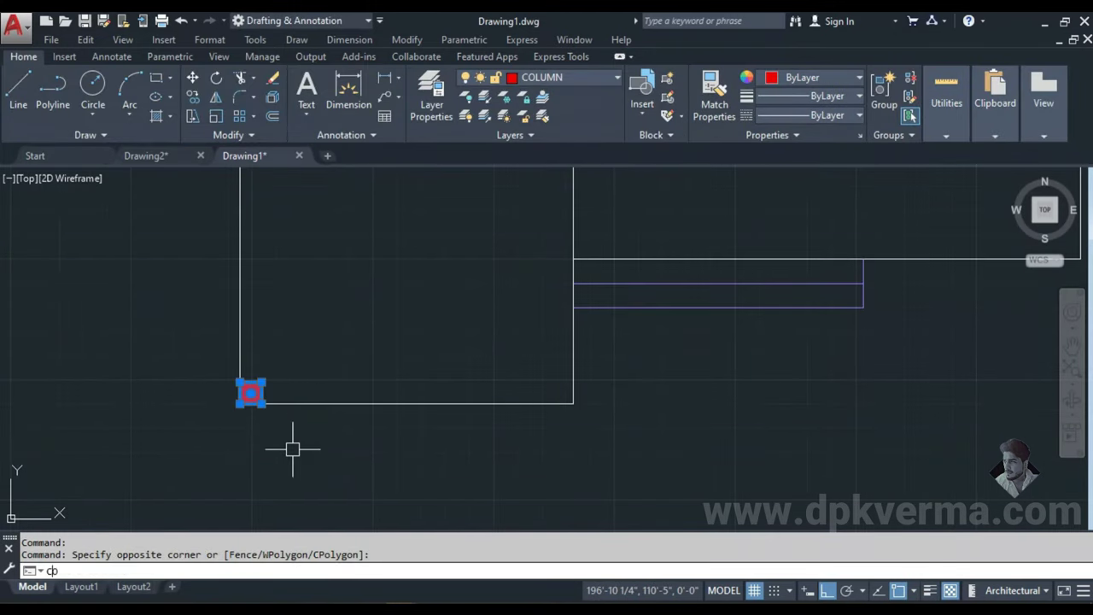
key("Return")
scroll(282, 444, "up", 3)
left_click(242, 364)
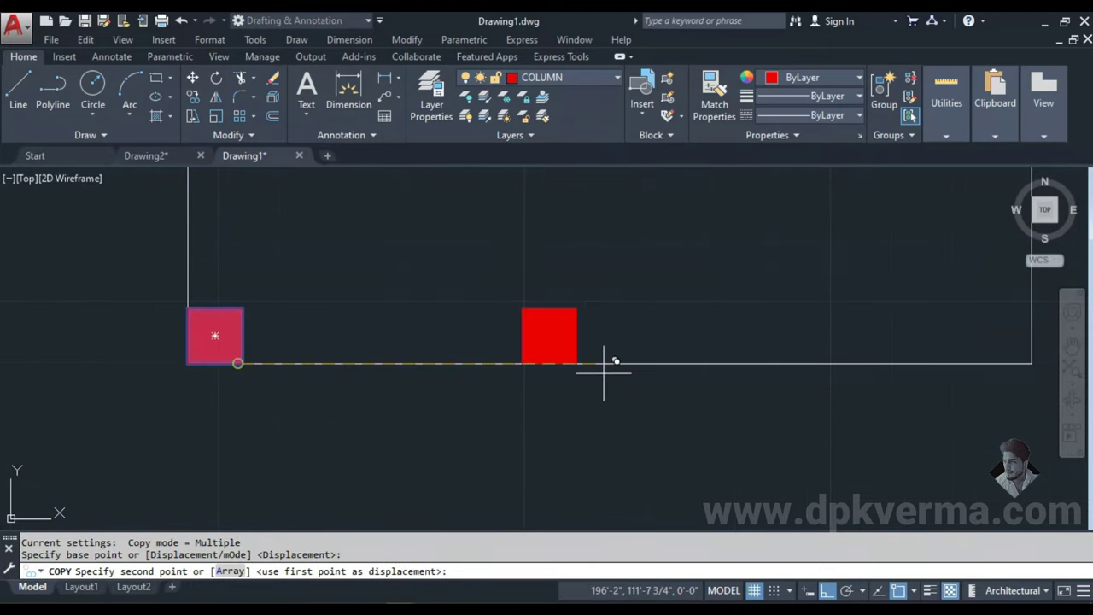
middle_click_drag(948, 373, 504, 427)
scroll(585, 417, "down", 5)
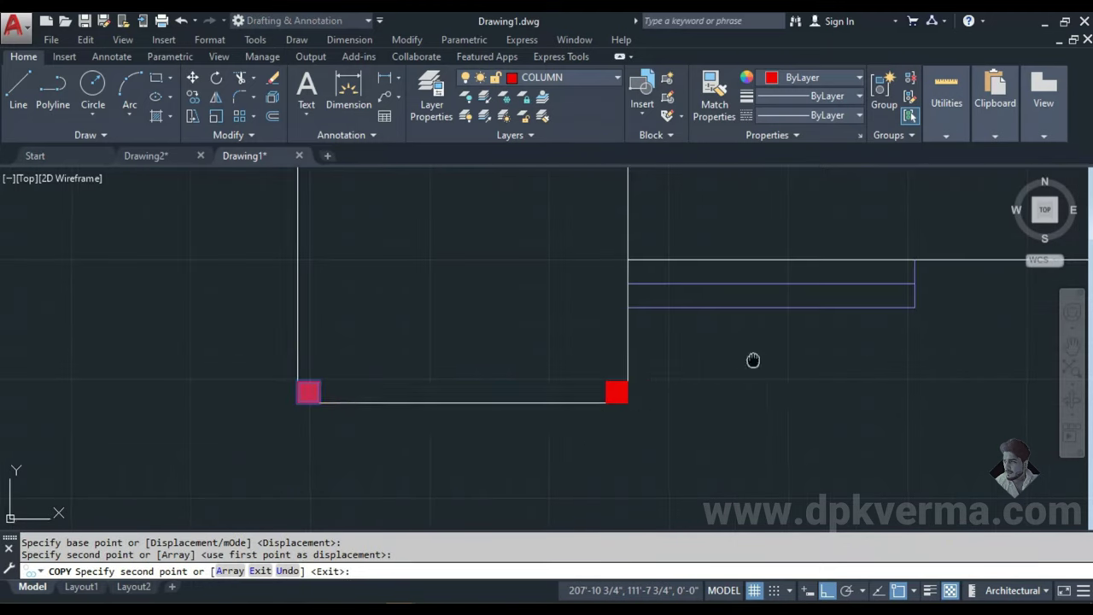
scroll(512, 410, "up", 2)
left_click(706, 356)
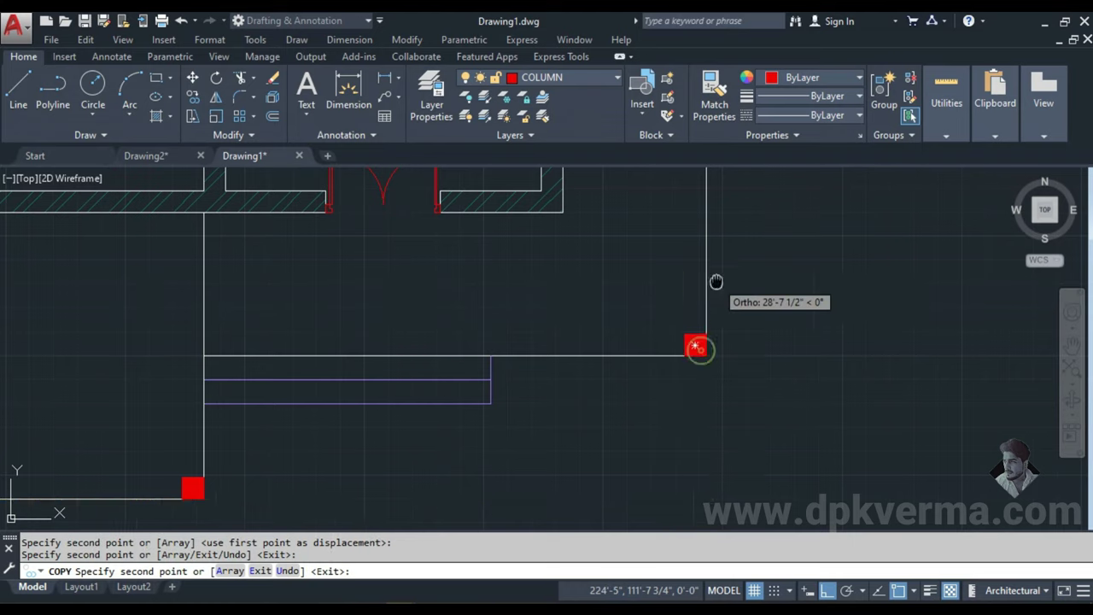
middle_click_drag(698, 347, 663, 488)
scroll(664, 275, "down", 2)
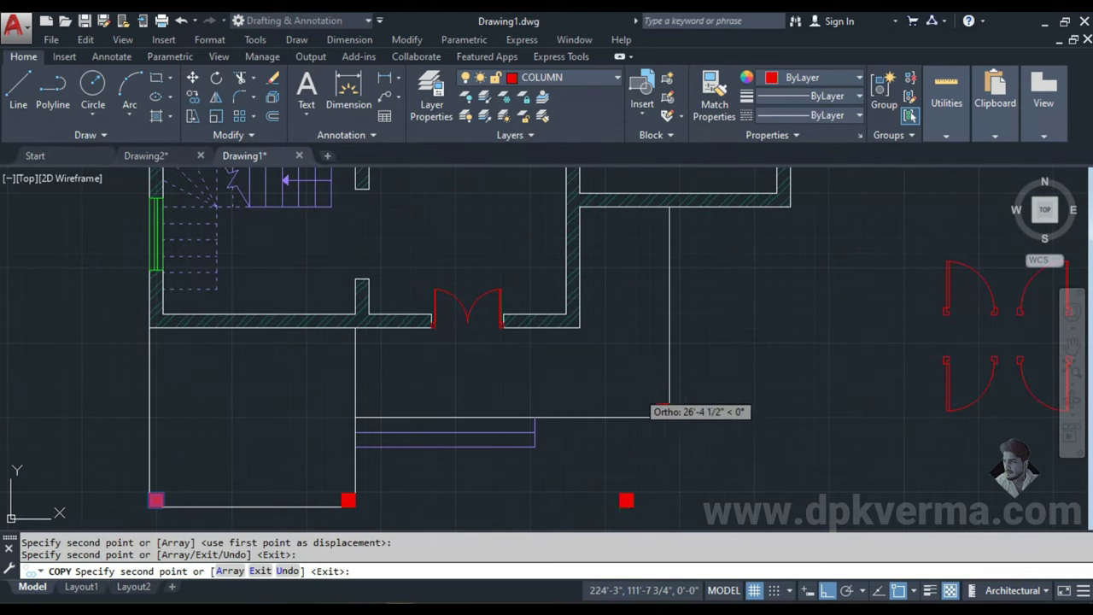
key("Escape")
scroll(650, 410, "up", 4)
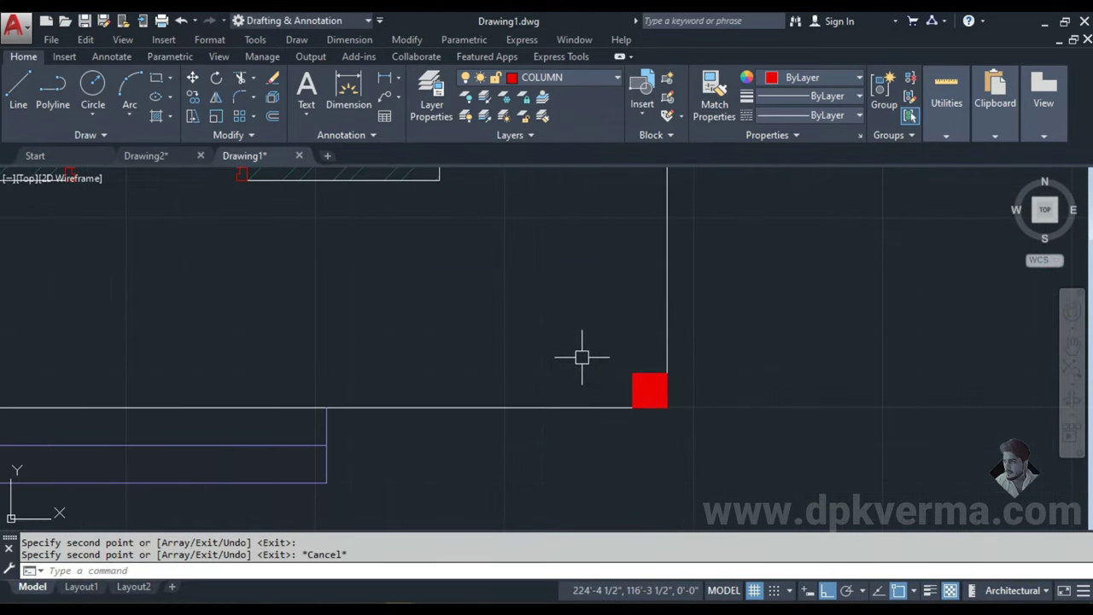
scroll(542, 385, "down", 2)
- Copy a red column to the inner wall corner using CO
type("co")
key("Return")
left_click(688, 461)
left_click(610, 395)
key("Return")
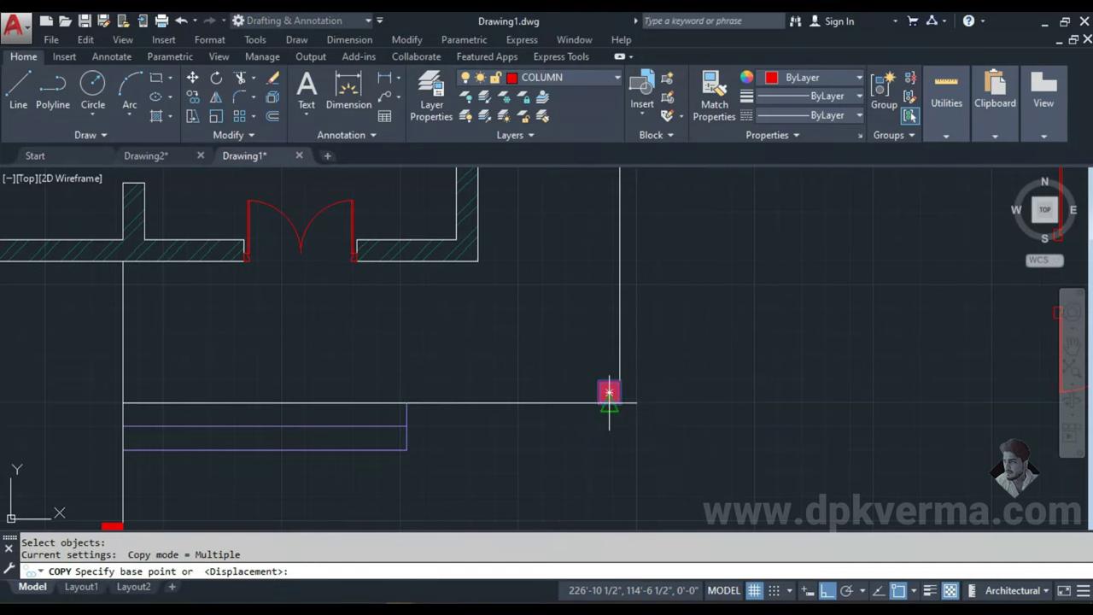
left_click(608, 391)
left_click(417, 390)
key("Escape")
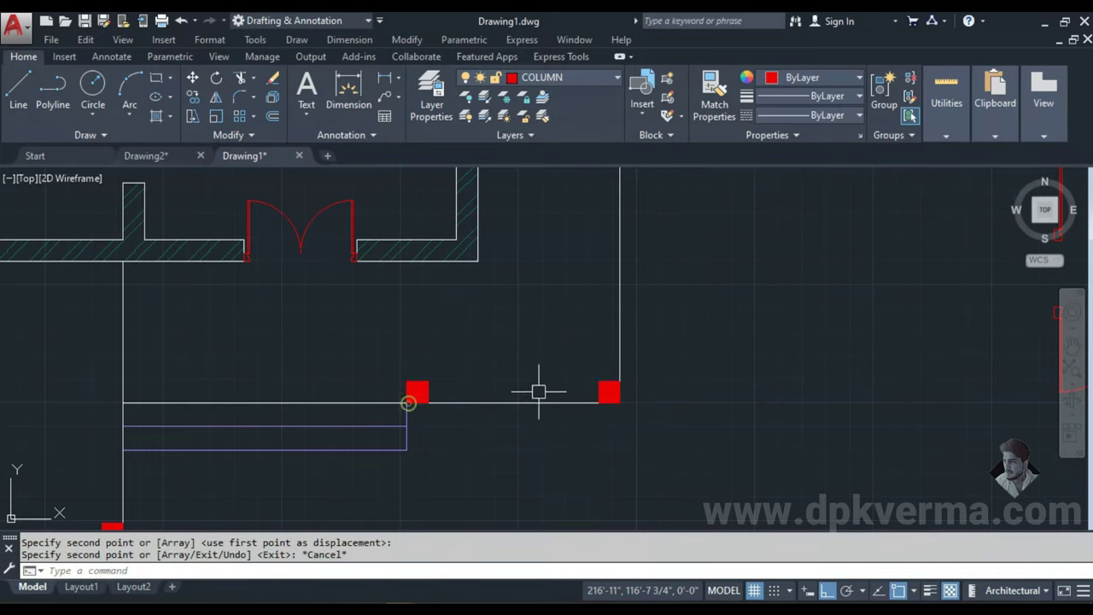
scroll(537, 390, "down", 2)
scroll(515, 410, "up", 2)
scroll(524, 509, "up", 2)
- Copy the right column to a point higher up the right wall
key("Return")
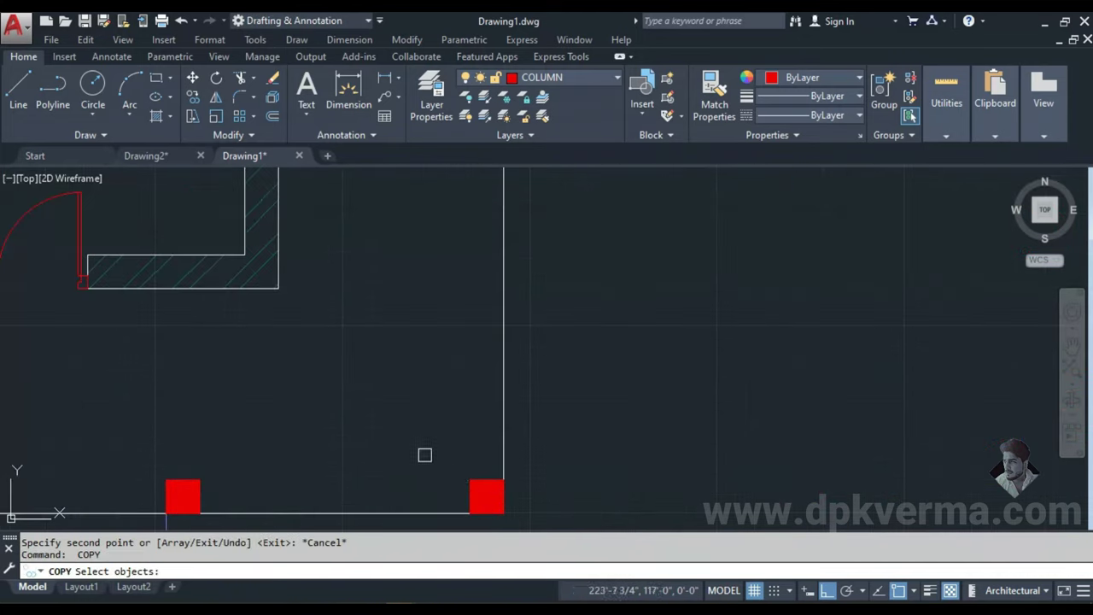
left_click(424, 453)
left_click(517, 519)
scroll(518, 519, "up", 2)
key("Return")
left_click(494, 484)
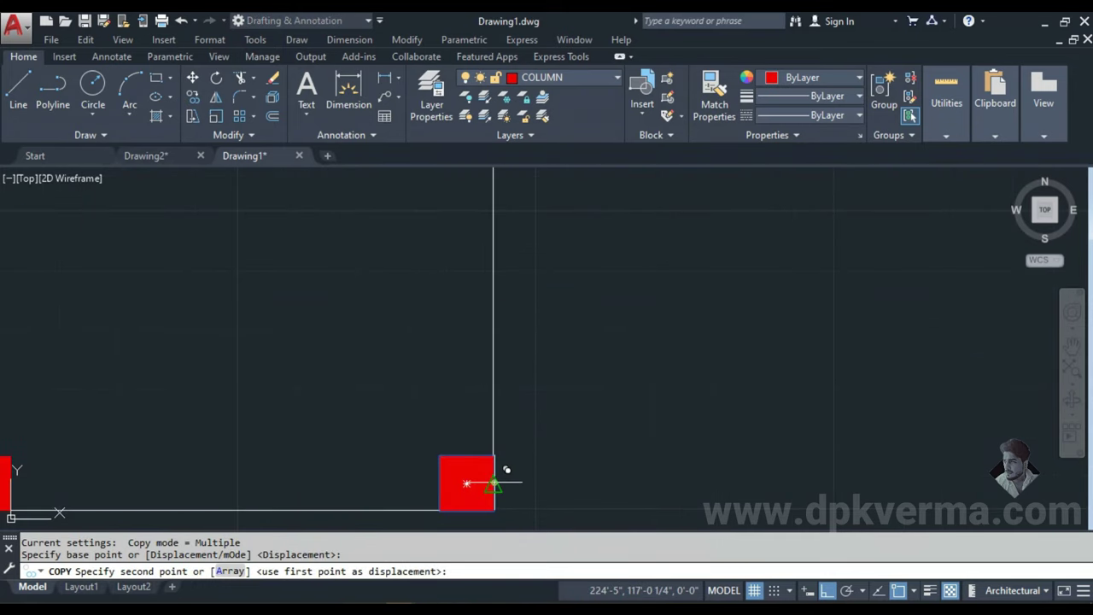
middle_click_drag(495, 482, 495, 321)
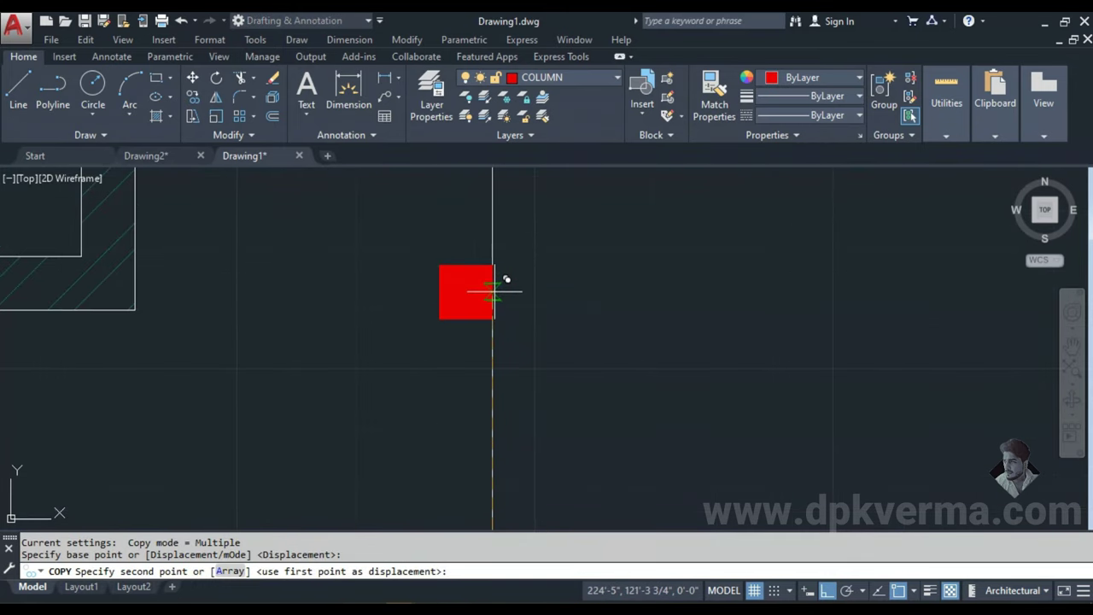
scroll(500, 237, "down", 2)
left_click(510, 235)
key("Escape")
scroll(596, 410, "down", 1)
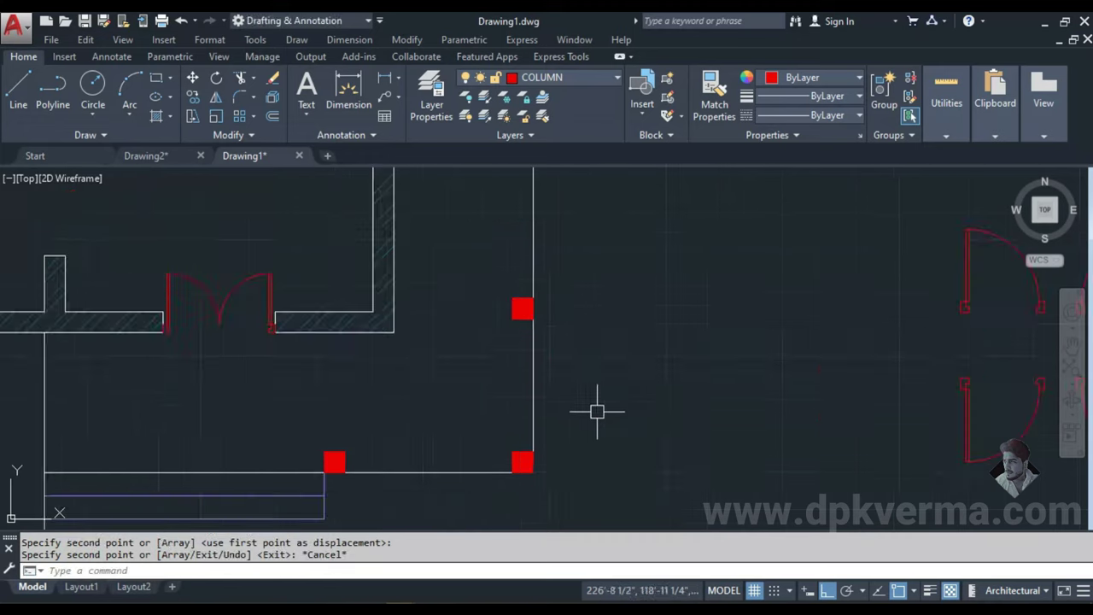
scroll(612, 411, "down", 1)
- Zoom out and pan to view the whole floor plan with its columns
middle_click_drag(641, 447, 674, 373)
scroll(563, 344, "up", 3)
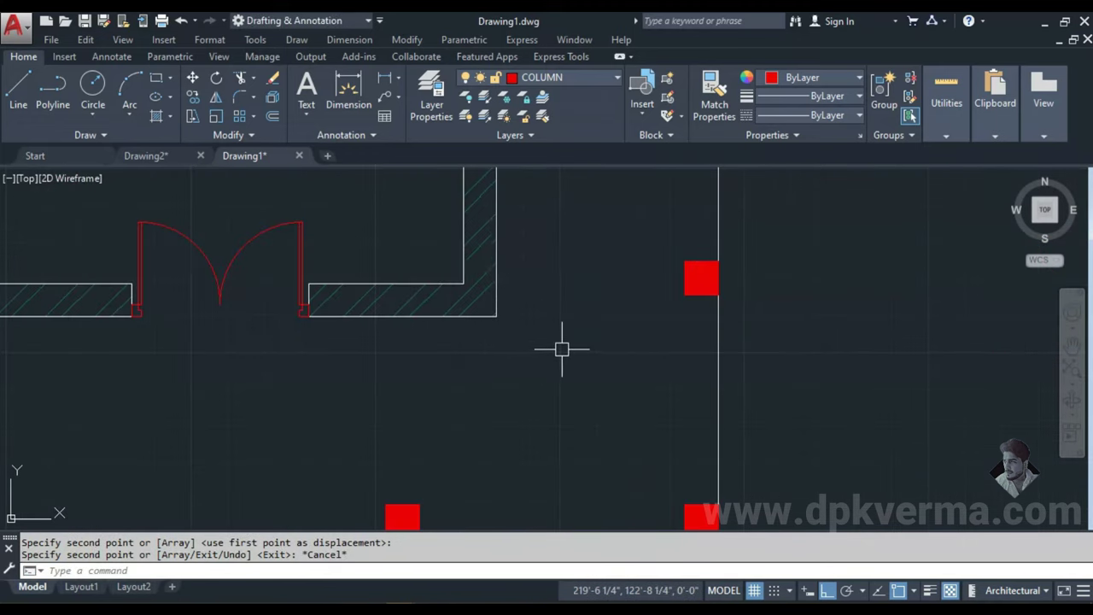
scroll(556, 358, "down", 3)
scroll(567, 390, "down", 2)
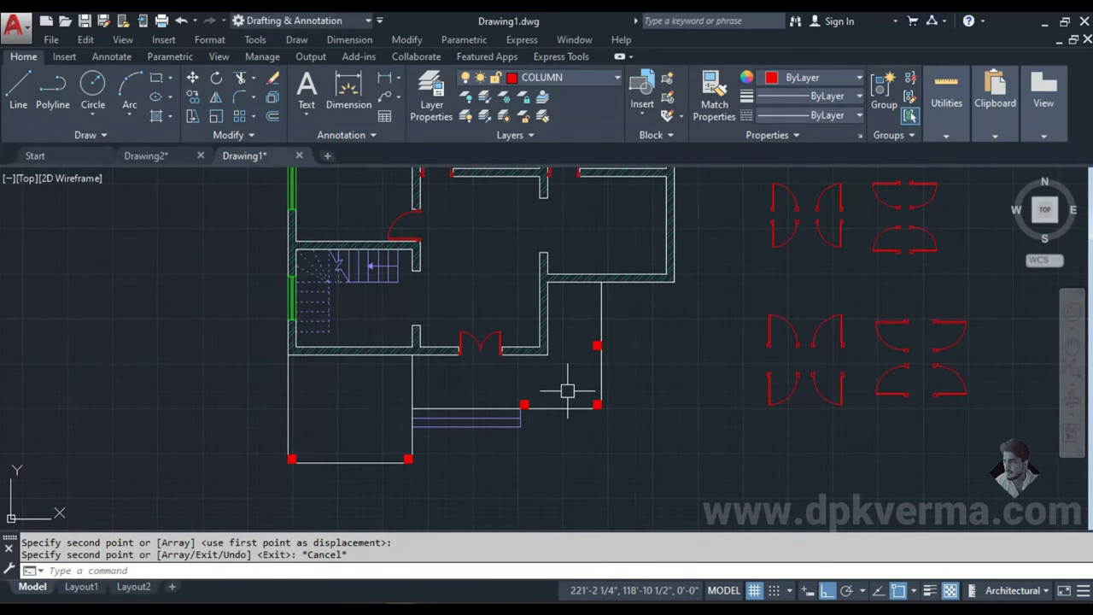
scroll(598, 394, "down", 1)
scroll(589, 410, "down", 1)
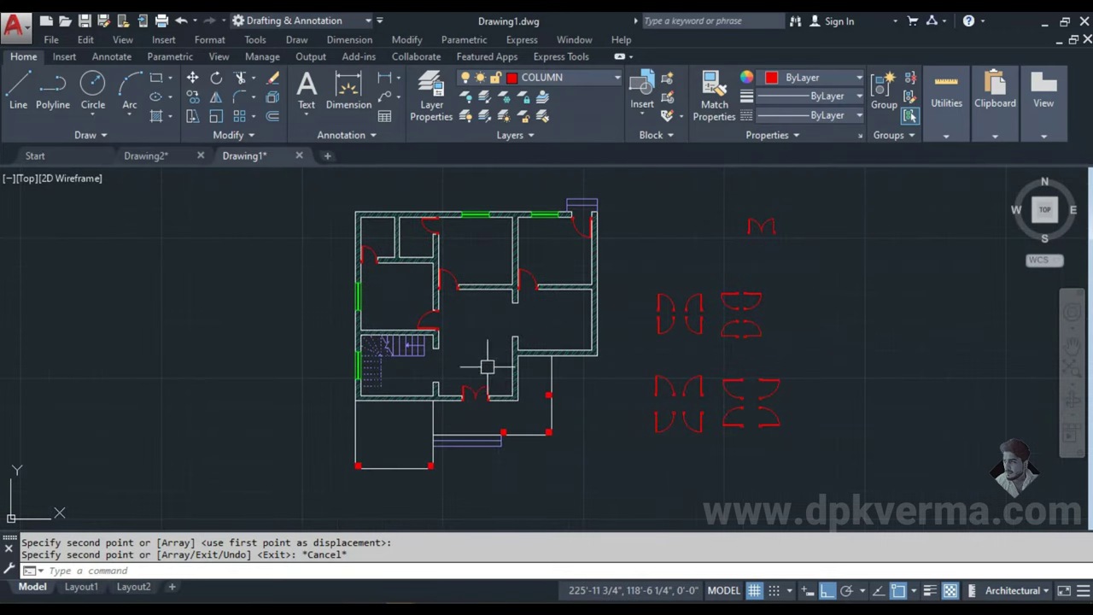
middle_click_drag(468, 280, 420, 273)
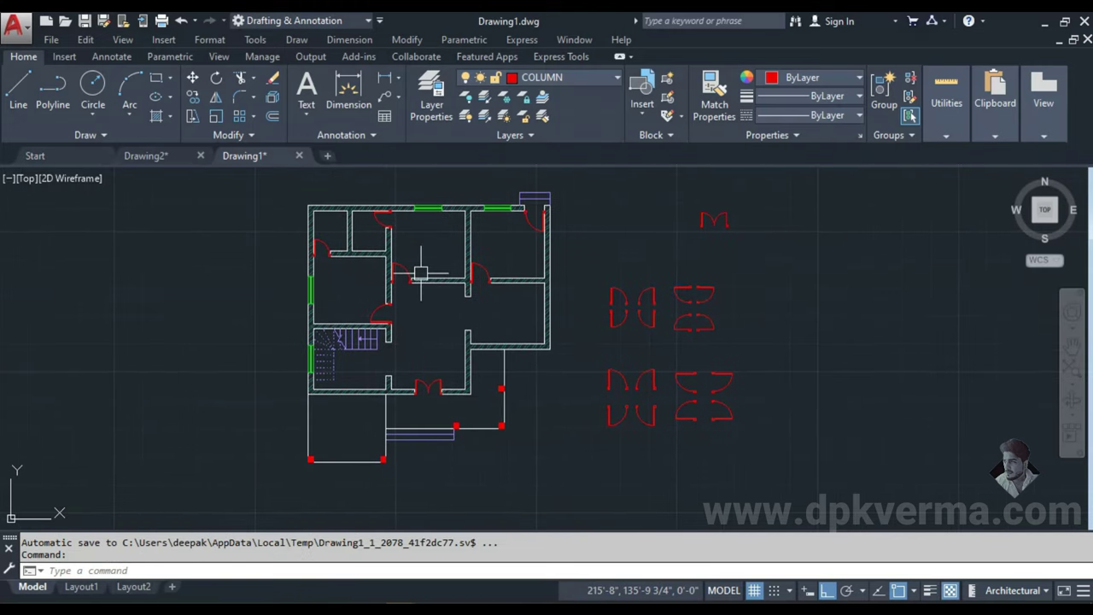
- In Drawing2, turn on the FURNITURE layer to show beds, sofa, kitchen and dining set
left_click(162, 157)
scroll(486, 314, "down", 2)
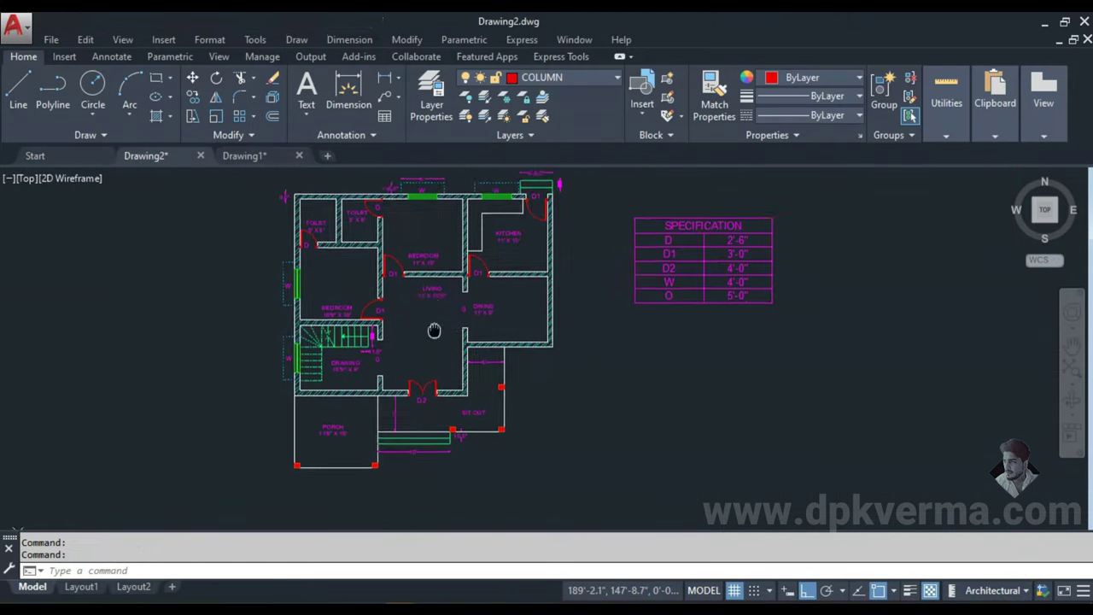
scroll(414, 338, "up", 1)
middle_click_drag(414, 337, 410, 347)
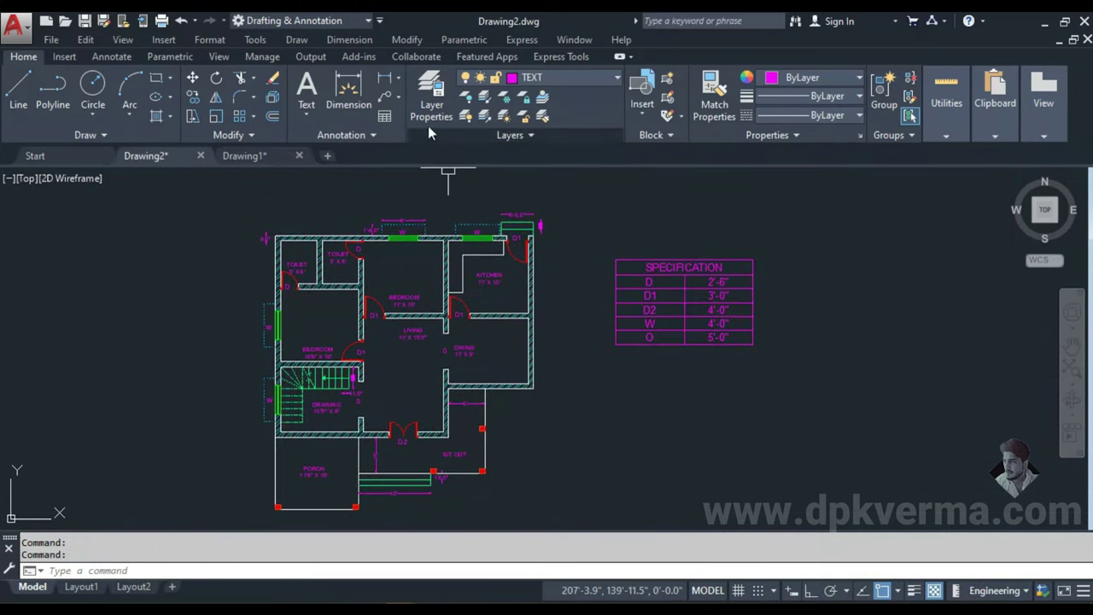
left_click(555, 77)
left_click(555, 76)
left_click(555, 76)
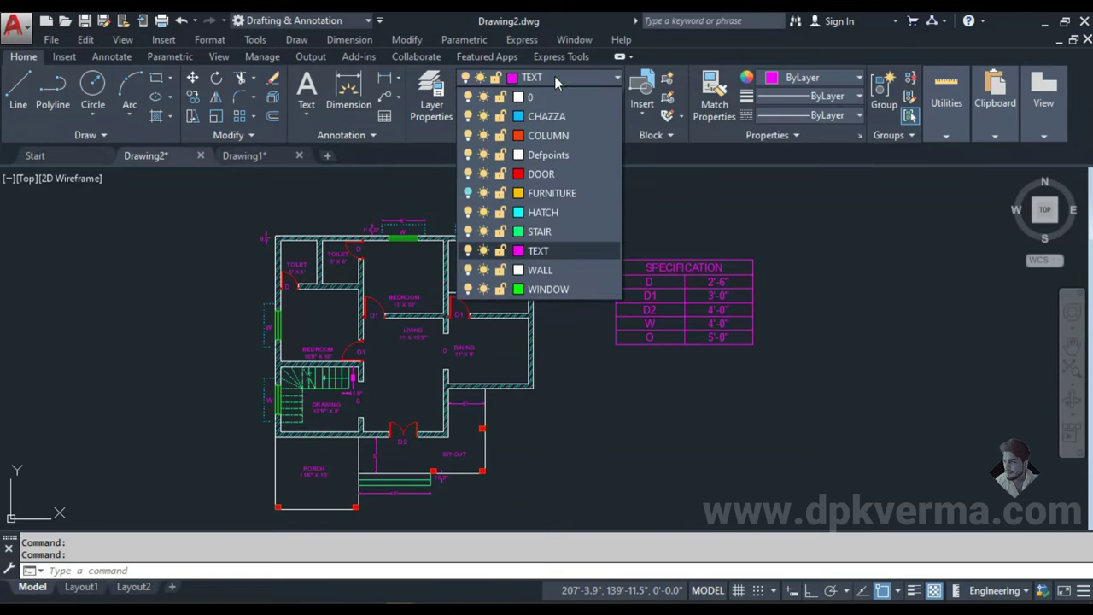
left_click(468, 193)
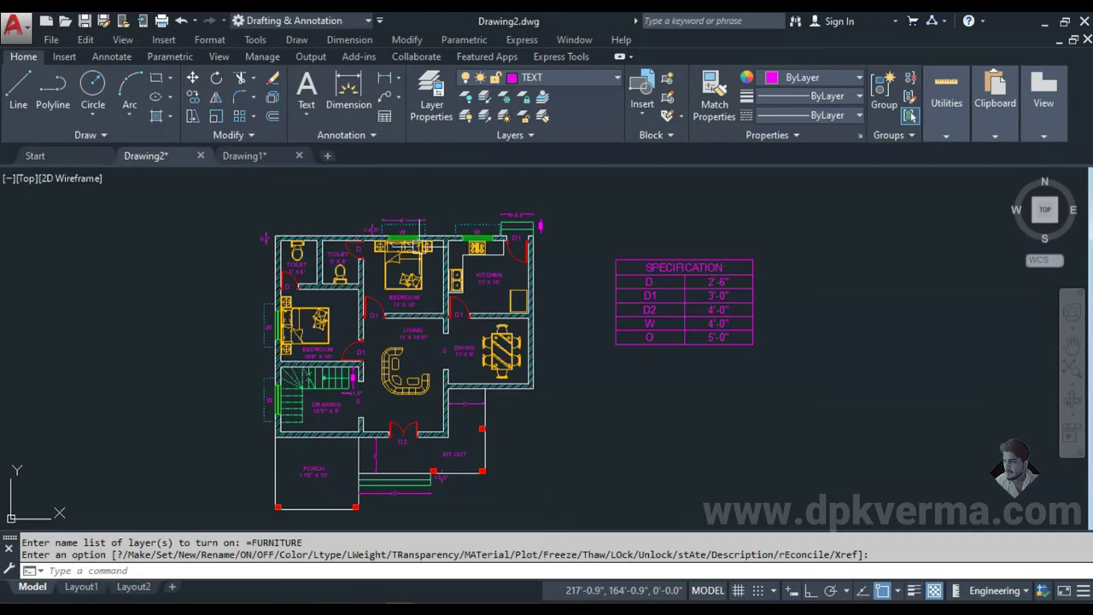
scroll(406, 222, "up", 3)
scroll(405, 222, "down", 1)
scroll(405, 222, "up", 1)
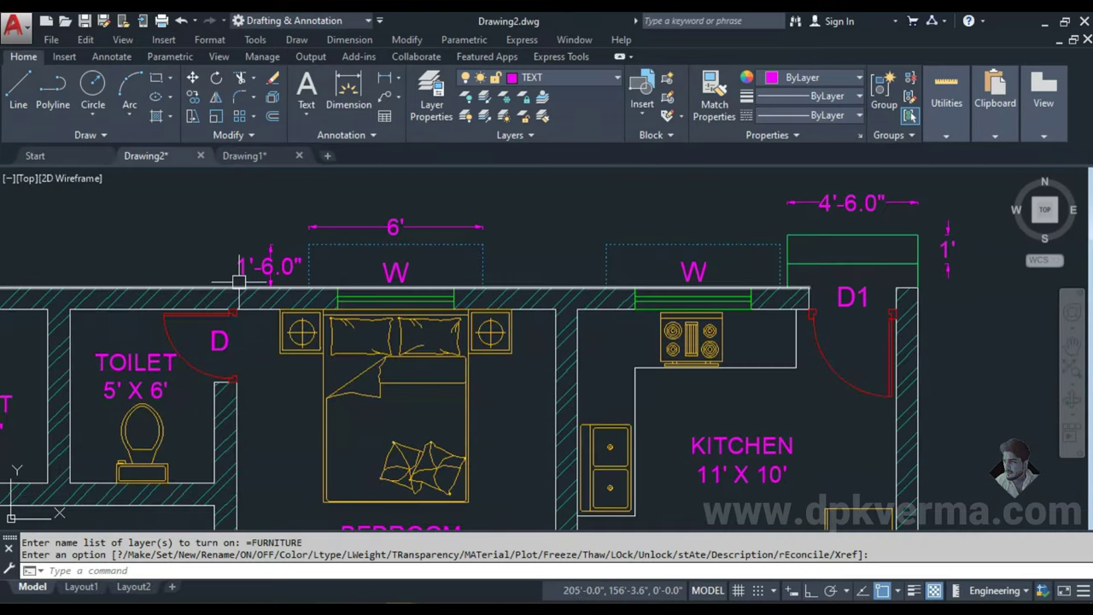
- Return to Drawing1's top wall and make CHAZZA the current layer
left_click(249, 168)
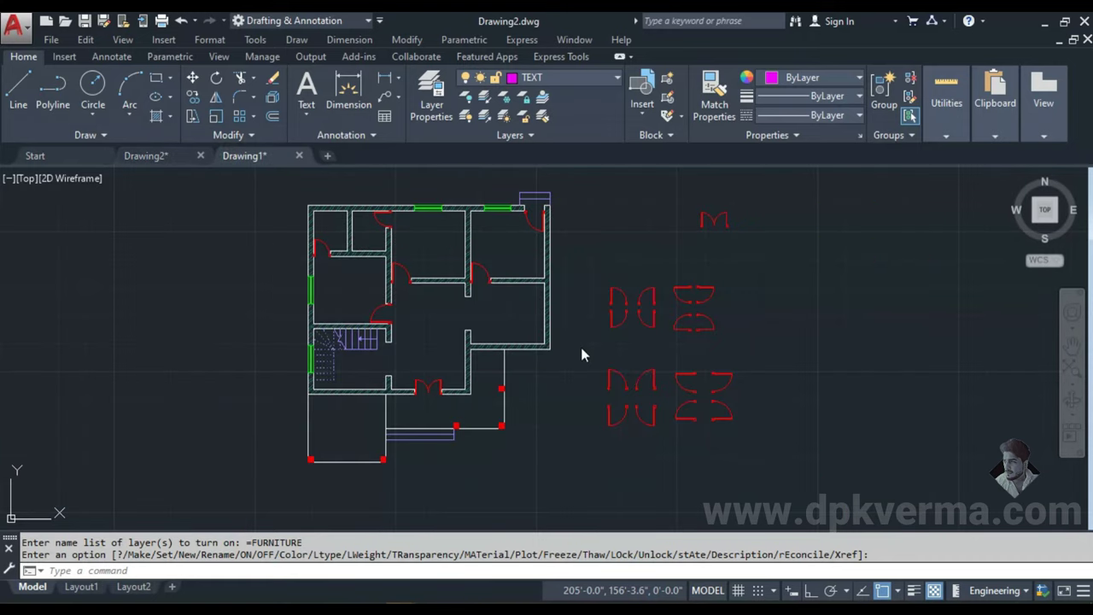
scroll(429, 210, "up", 5)
middle_click_drag(429, 210, 422, 368)
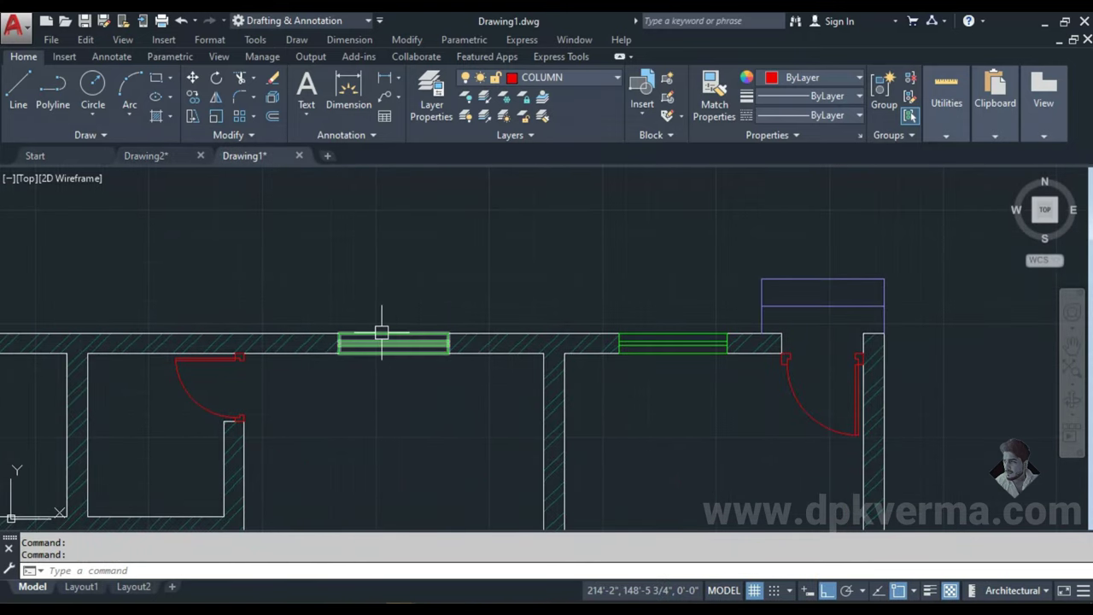
scroll(389, 335, "up", 2)
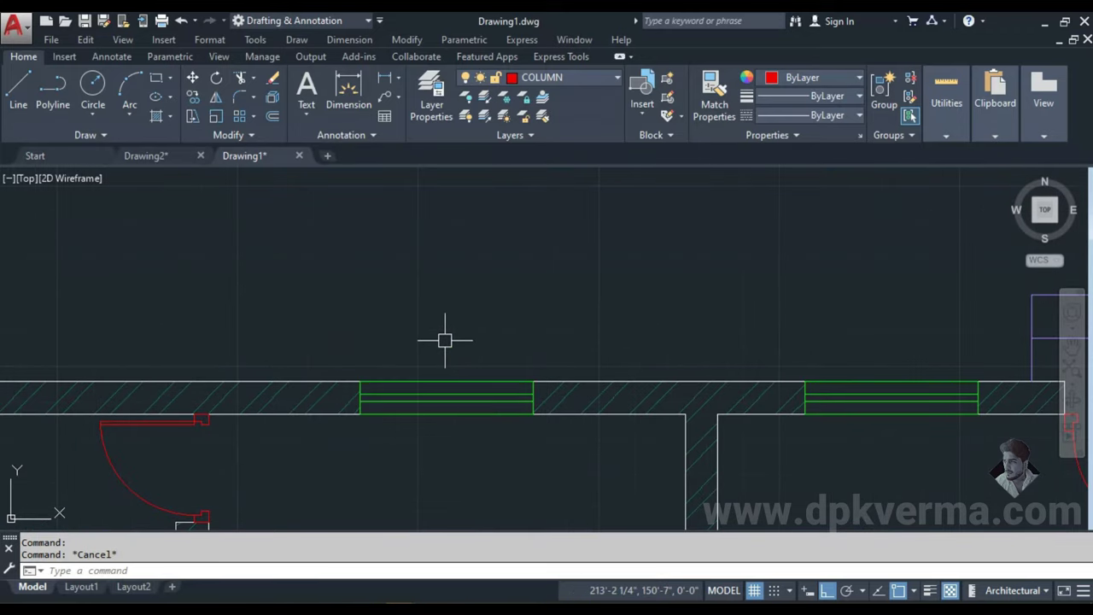
type("l")
key("Return")
left_click(360, 381)
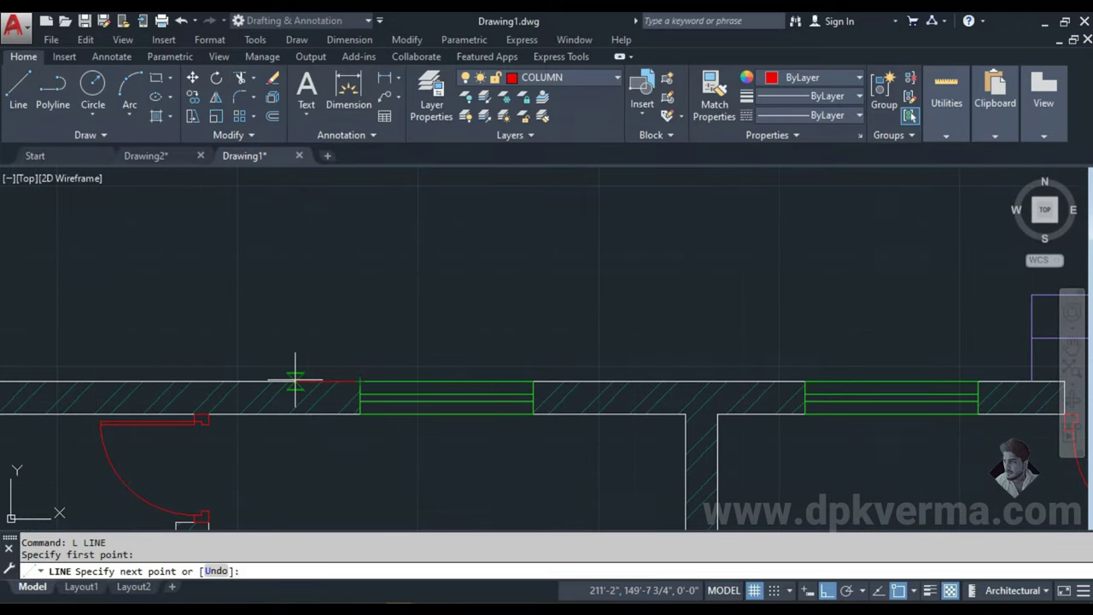
key("Escape")
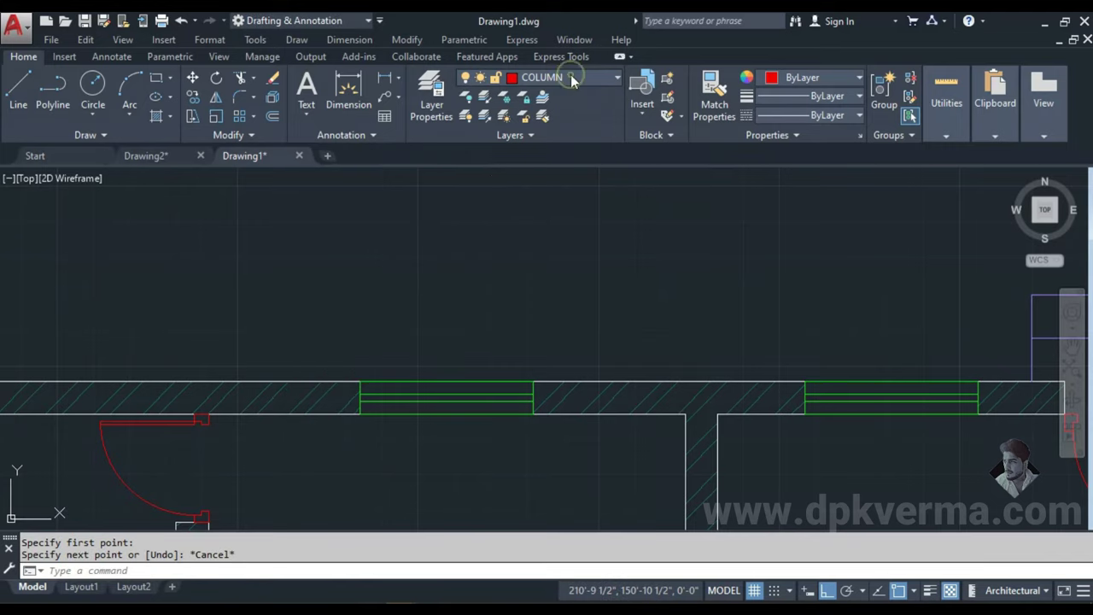
left_click(568, 77)
left_click(547, 116)
key("Escape")
key("Escape")
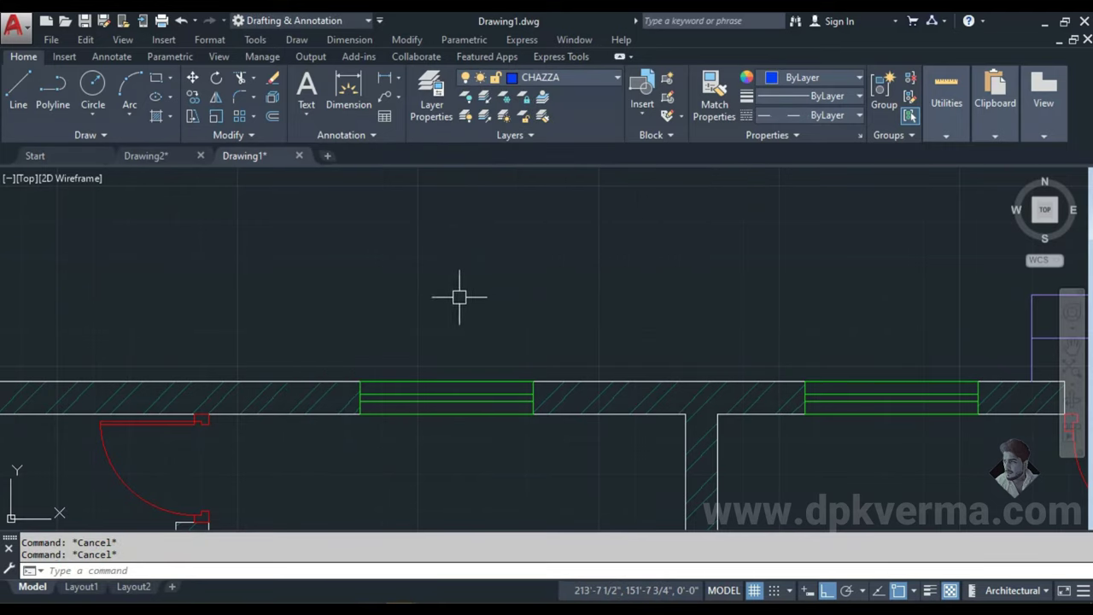
- Draw the chazza outline lines 1', 1'6" and 6' above the top-wall window
type("l")
key("Return")
left_click(360, 381)
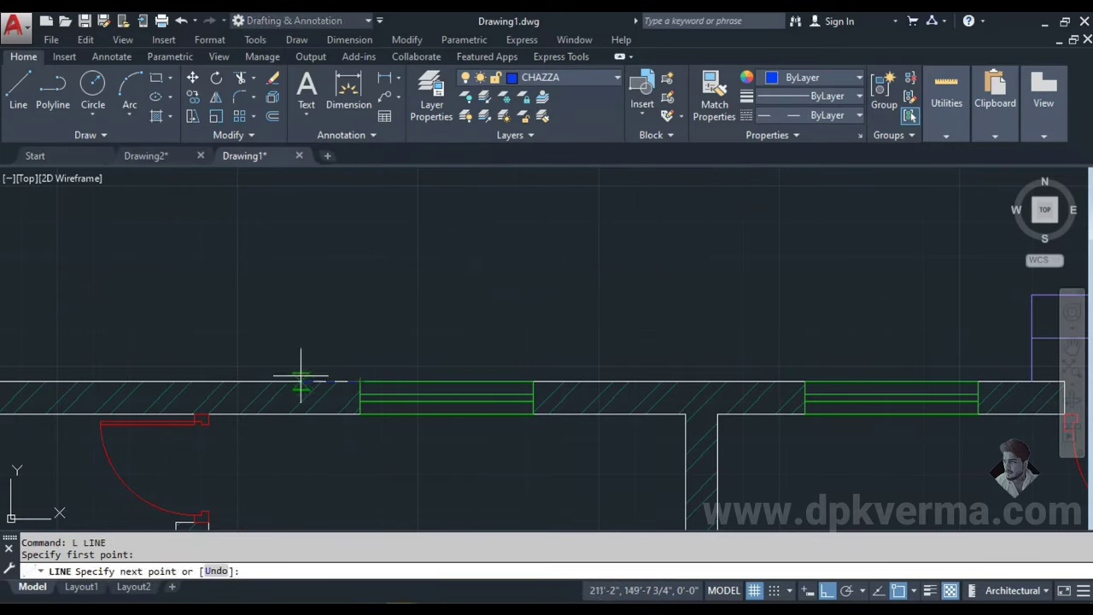
key("Return")
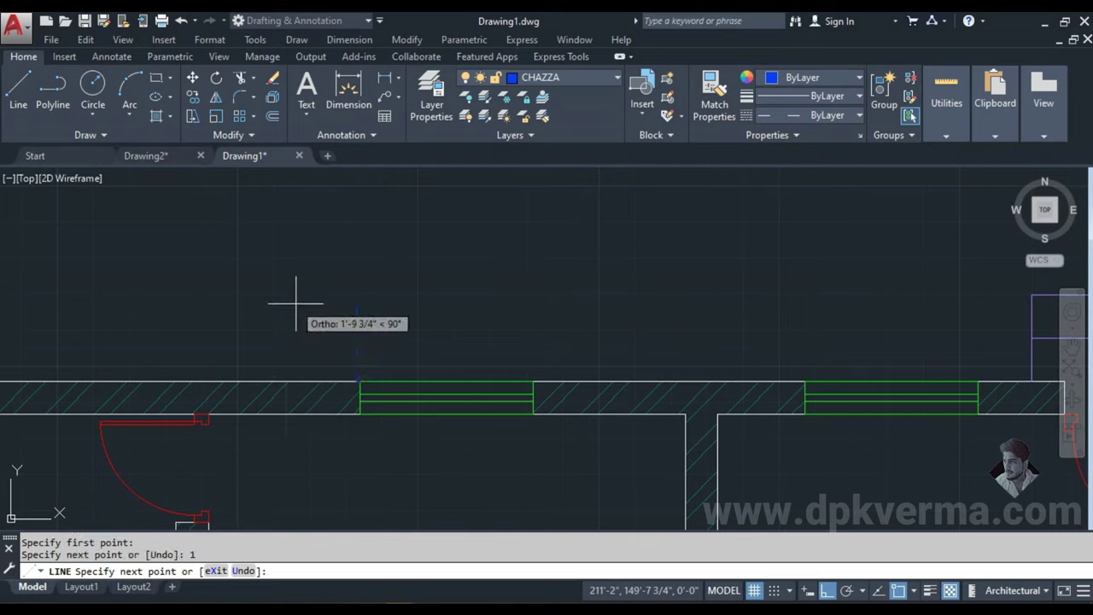
key("ctrl+z")
type("1")
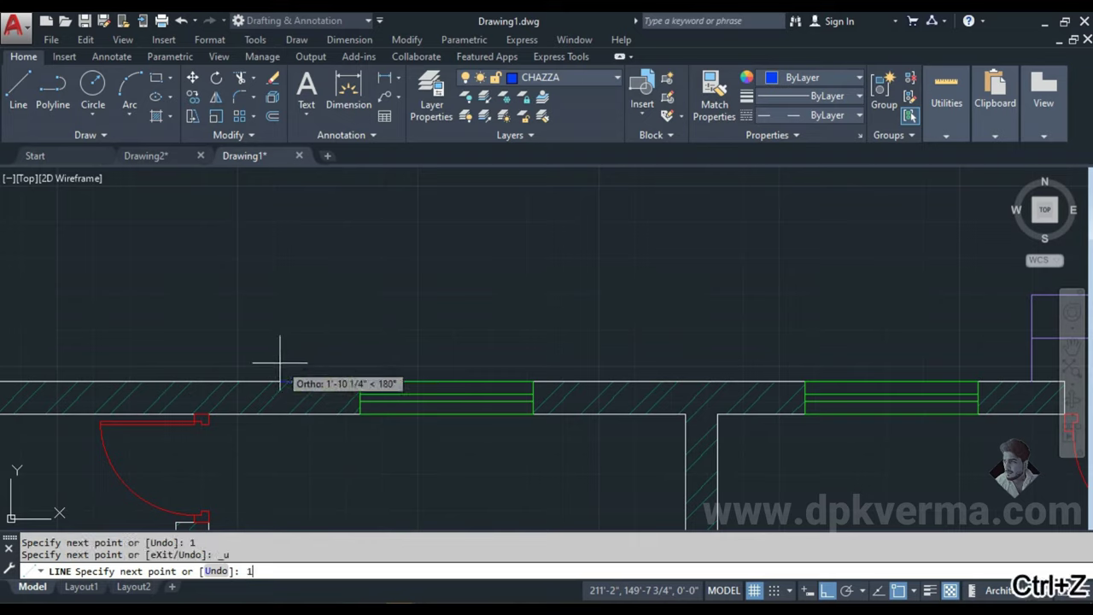
type("'")
key("Return")
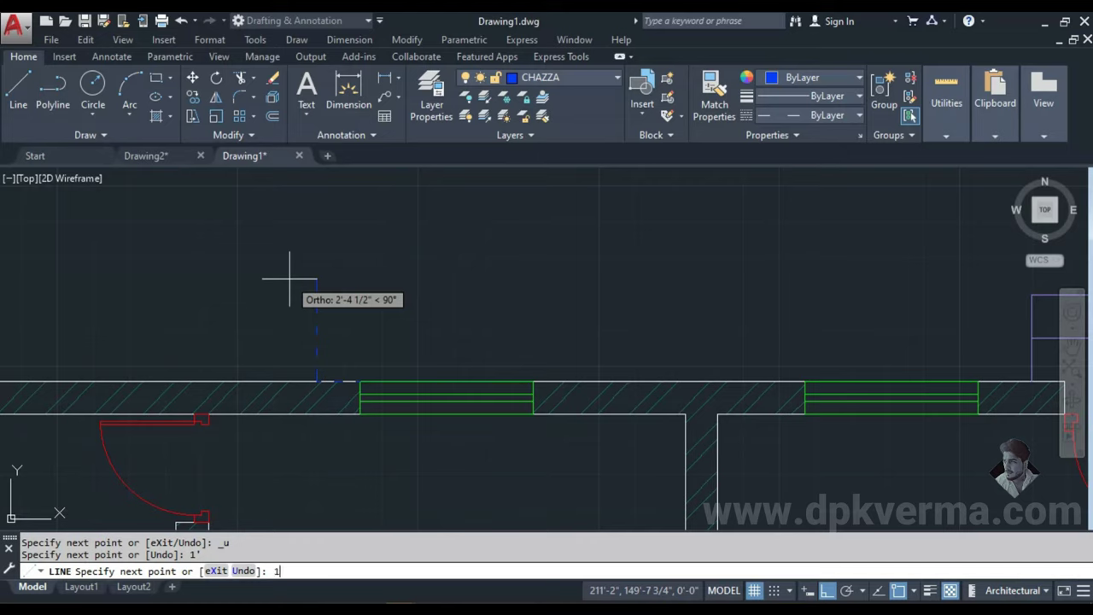
type("6")
key("Return")
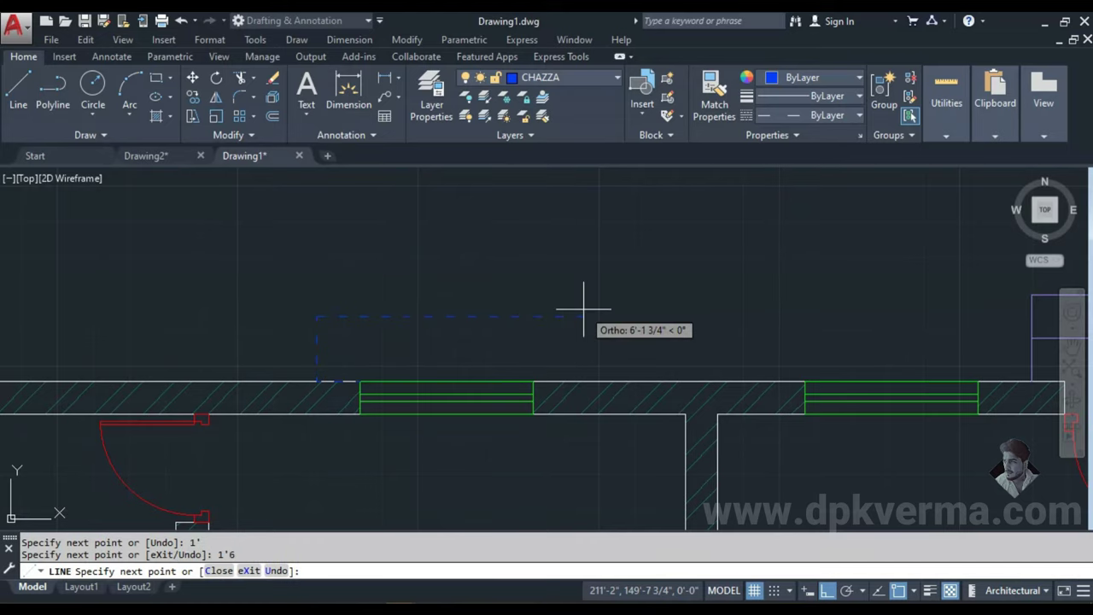
type("'")
key("Return")
scroll(572, 361, "up", 5)
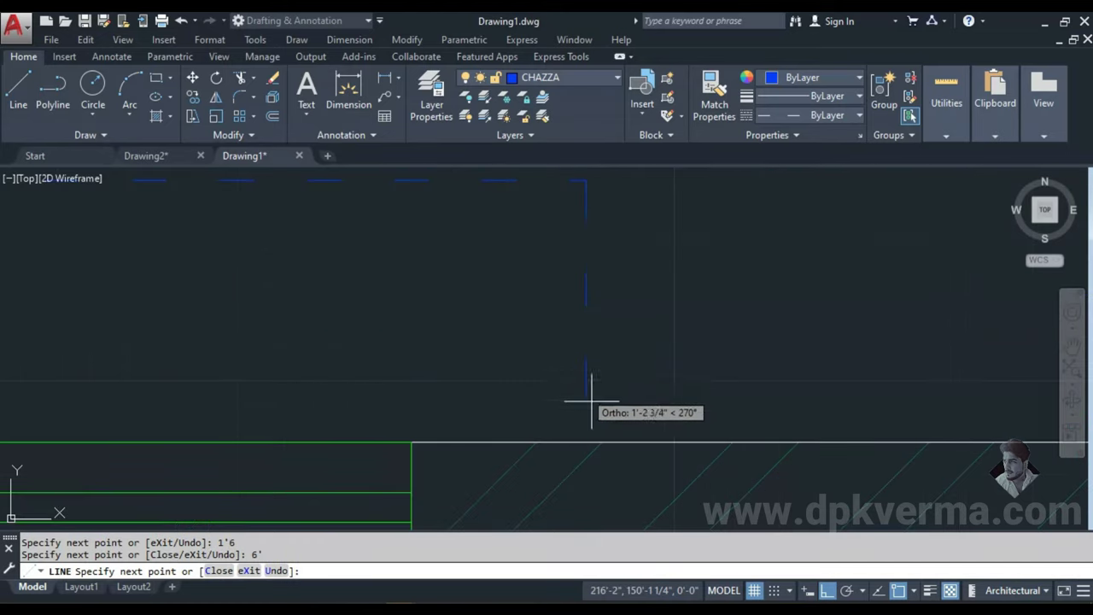
key("Escape")
key("Escape")
scroll(512, 401, "down", 3)
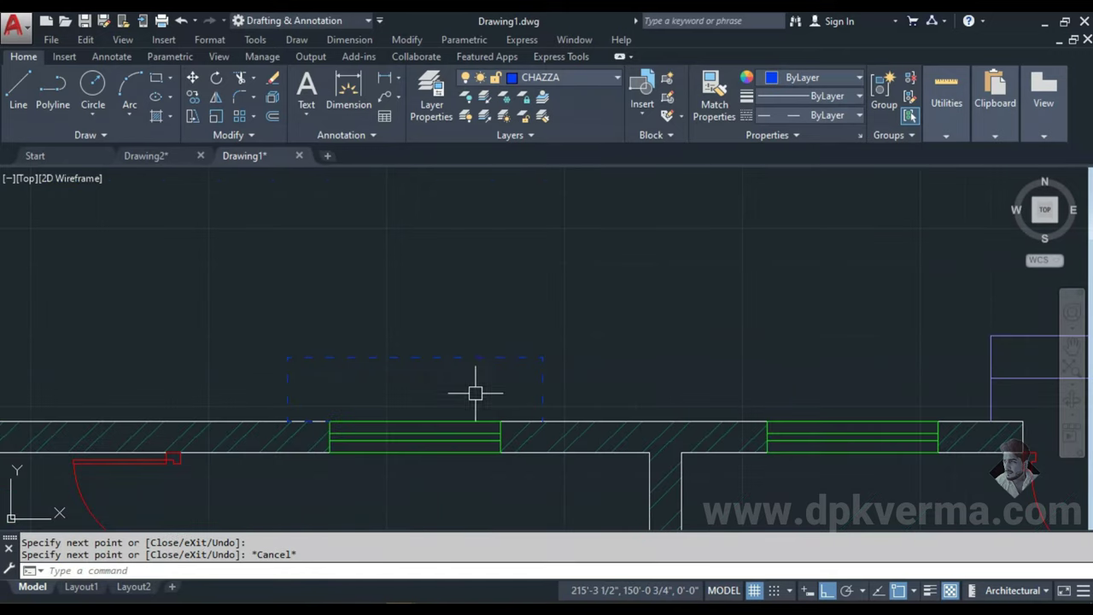
scroll(341, 423, "up", 3)
- Erase the stray short line and join the outline lines into one polyline
left_click(303, 418)
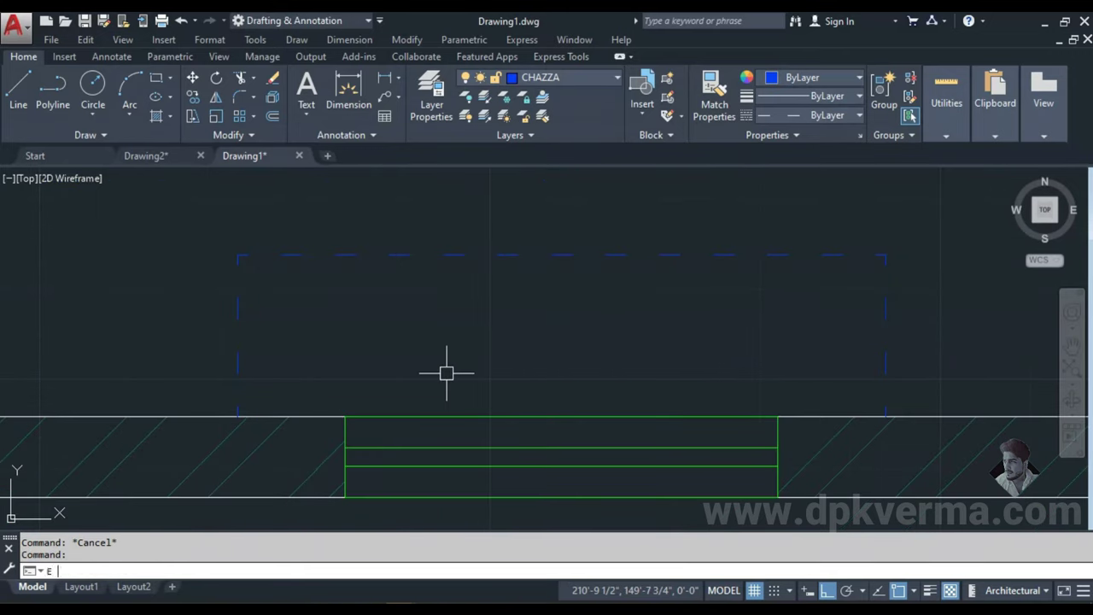
scroll(461, 372, "down", 2)
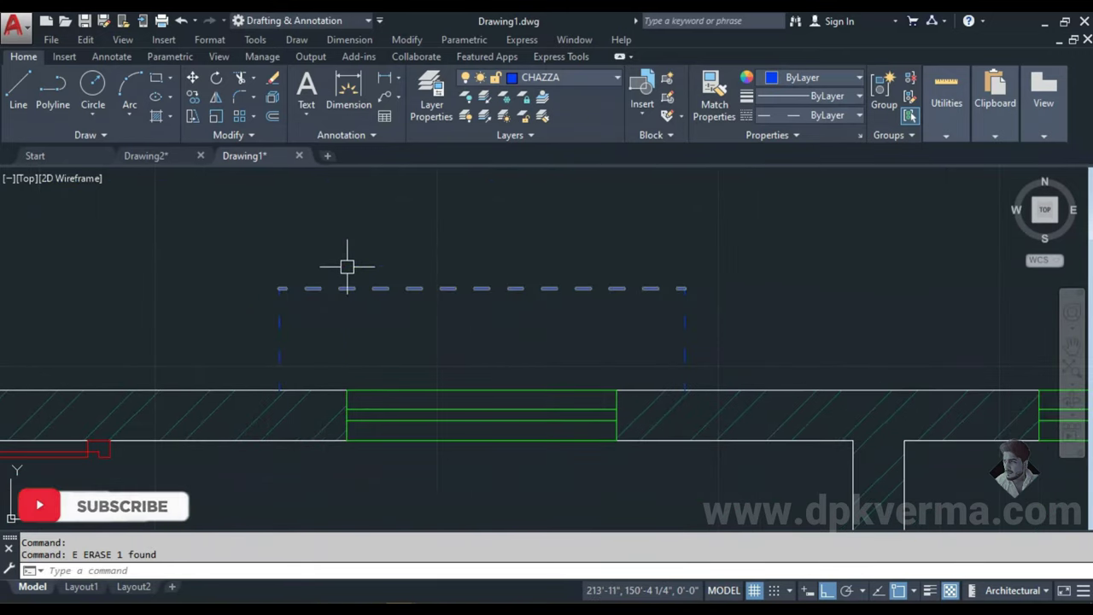
left_click(796, 275)
left_click(240, 344)
type("j")
key("Return")
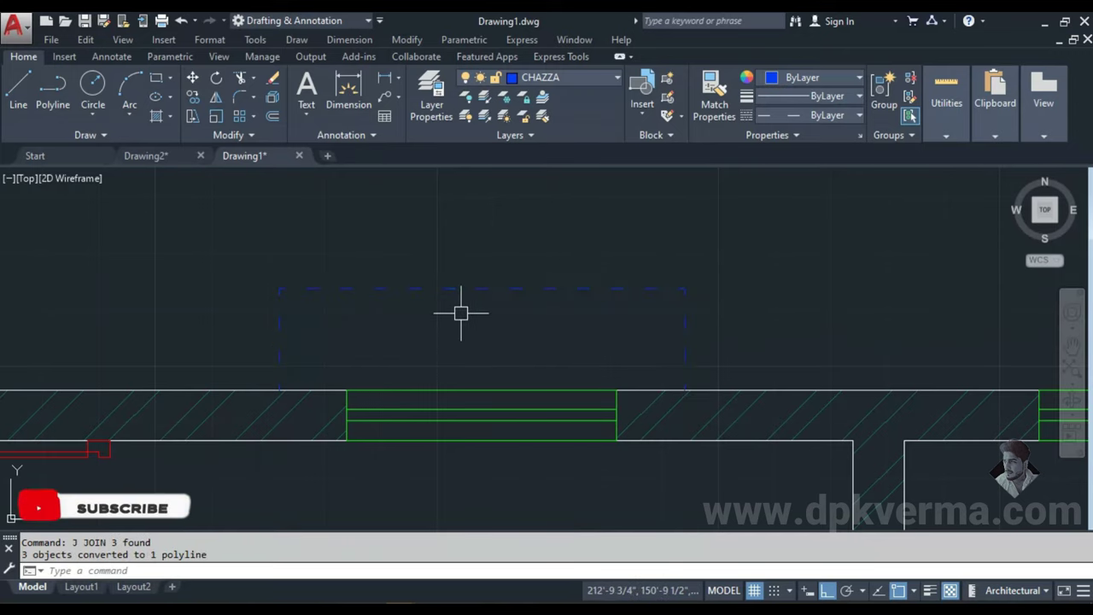
scroll(487, 352, "down", 2)
scroll(439, 312, "up", 2)
scroll(404, 317, "up", 2)
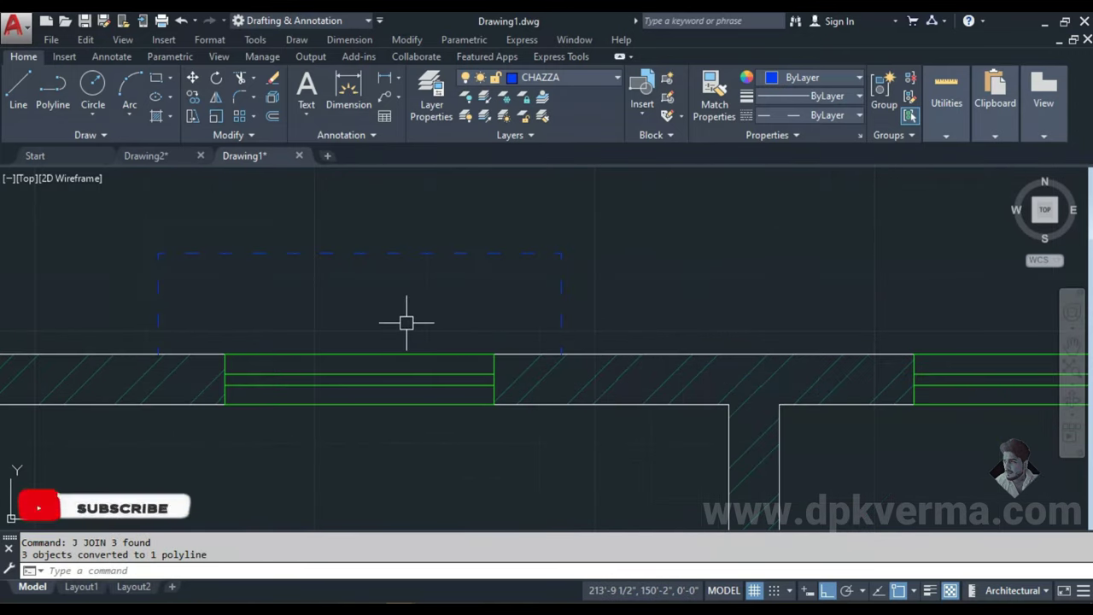
- Copy the dashed chazza outline over the second top-wall window
type("co")
key("Return")
left_click(396, 254)
key("Return")
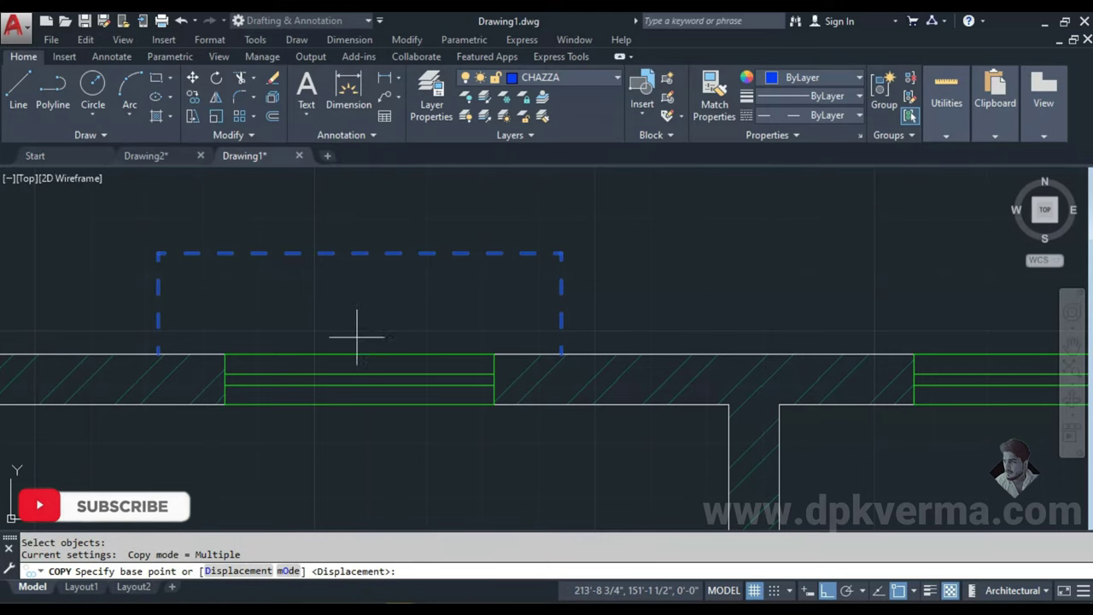
left_click(359, 354)
middle_click_drag(969, 367, 605, 367)
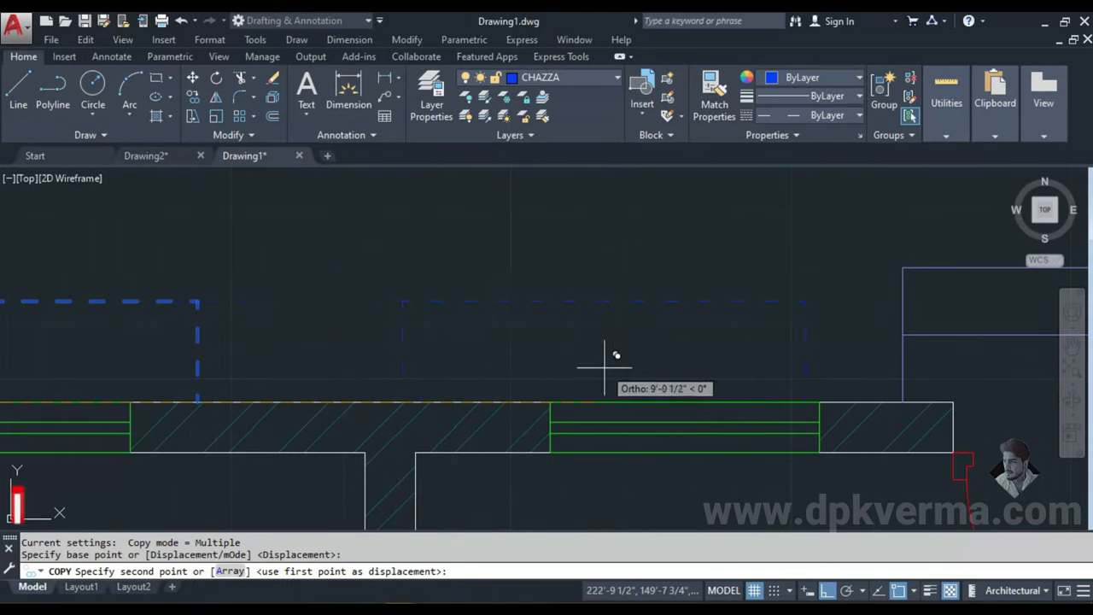
left_click(685, 400)
scroll(685, 400, "down", 2)
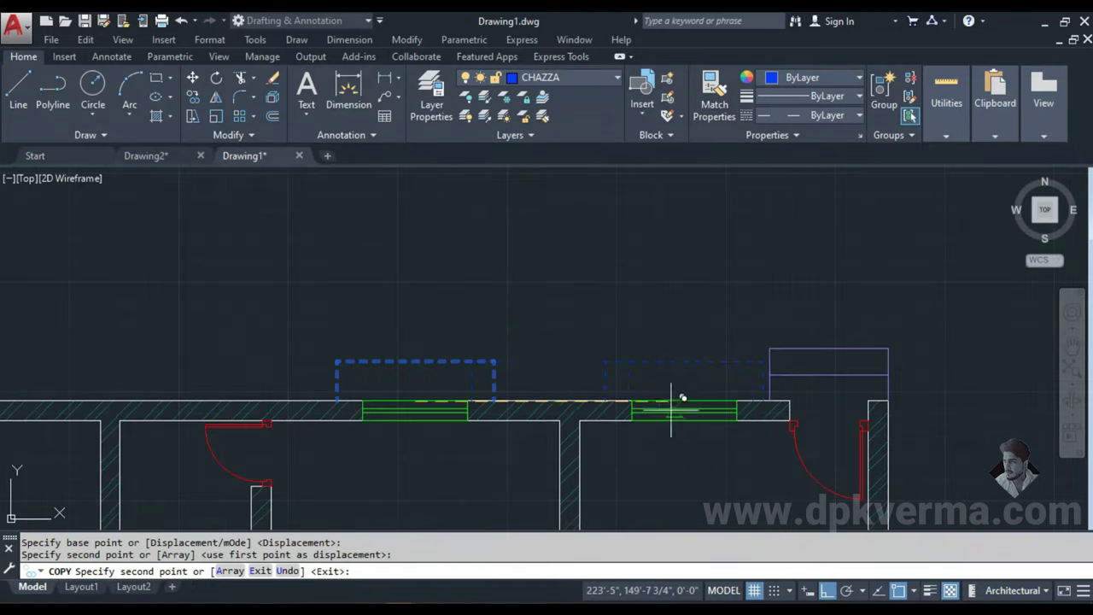
mouse_move(578, 396)
middle_mouse_down()
mouse_move(365, 317)
mouse_move(643, 289)
middle_mouse_up()
scroll(330, 319, "down", 2)
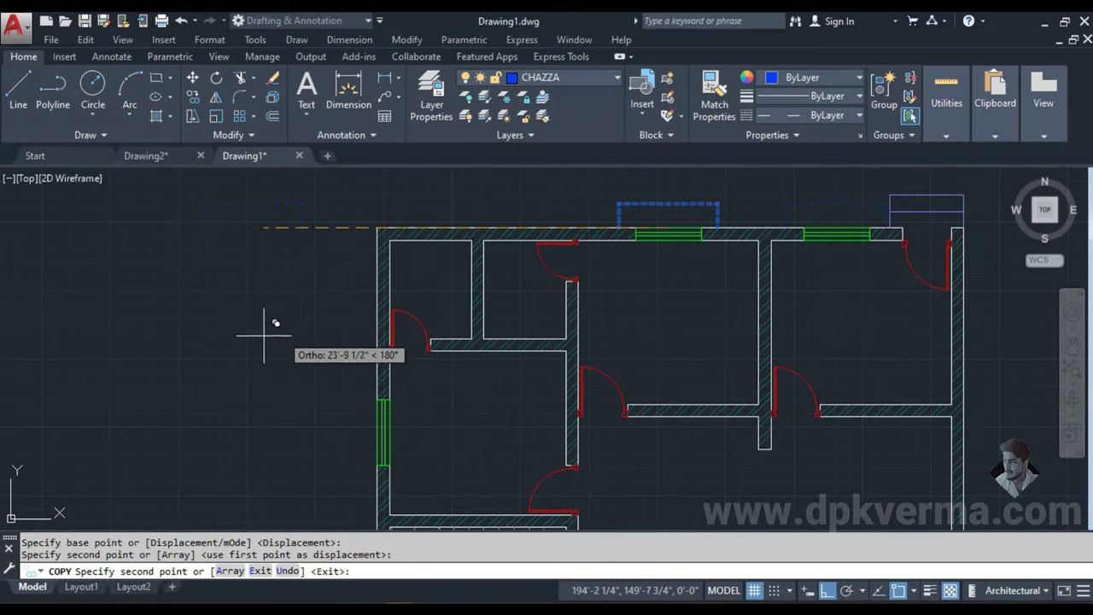
key("Escape")
type("RO")
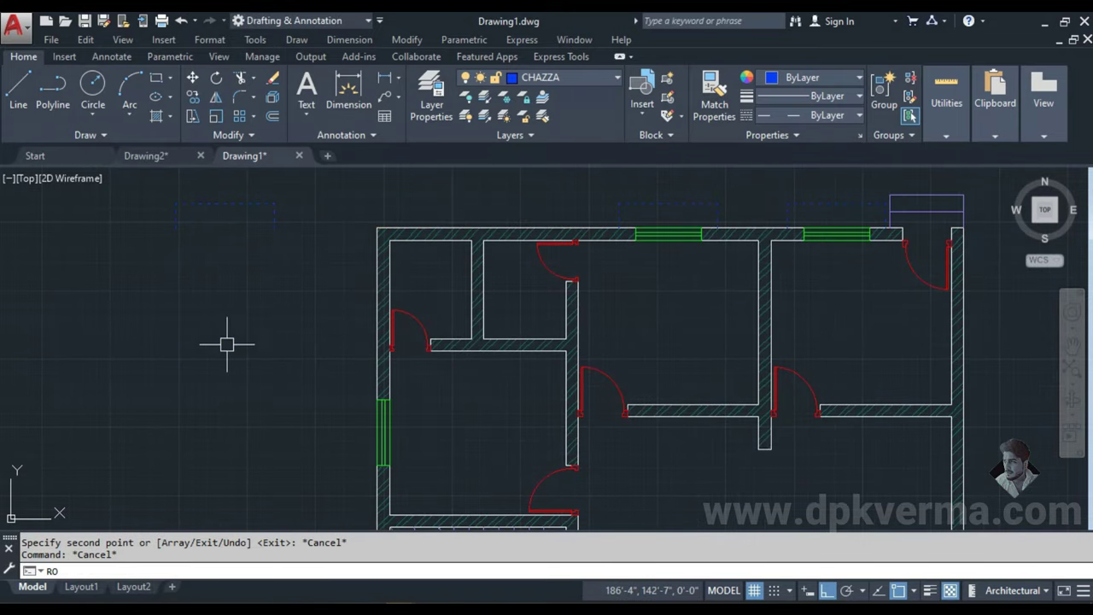
- Rotate the dashed chazza outline upright
key("Return")
left_click(211, 224)
key("Return")
left_click(200, 261)
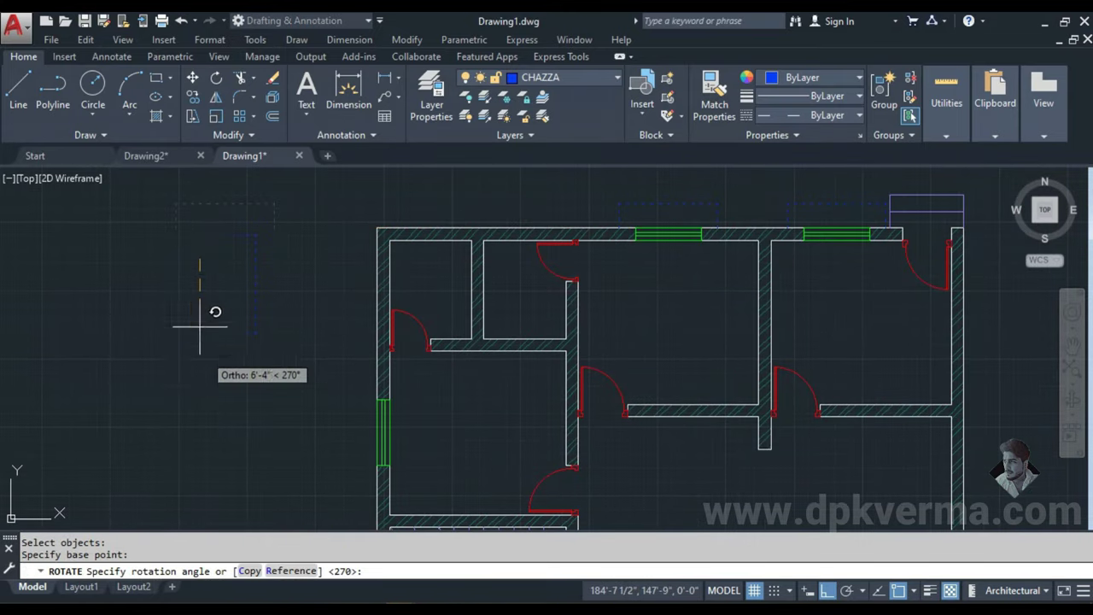
left_click(195, 231)
scroll(237, 319, "up", 1)
scroll(235, 321, "up", 2)
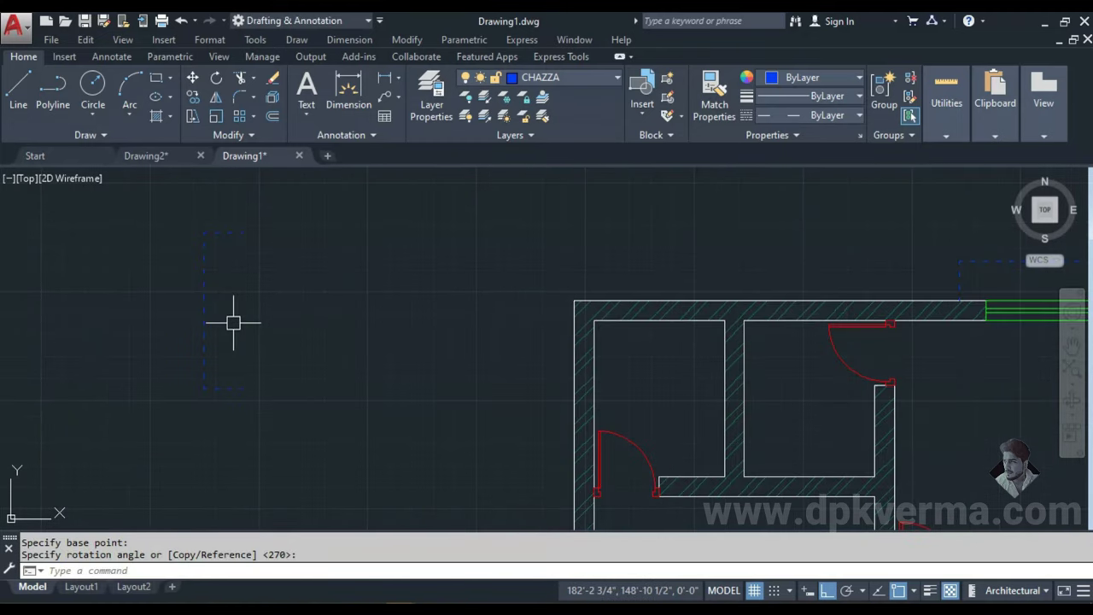
- Draw a vertical helper line from the outline's top to its bottom
key("Escape")
type("l")
key("Return")
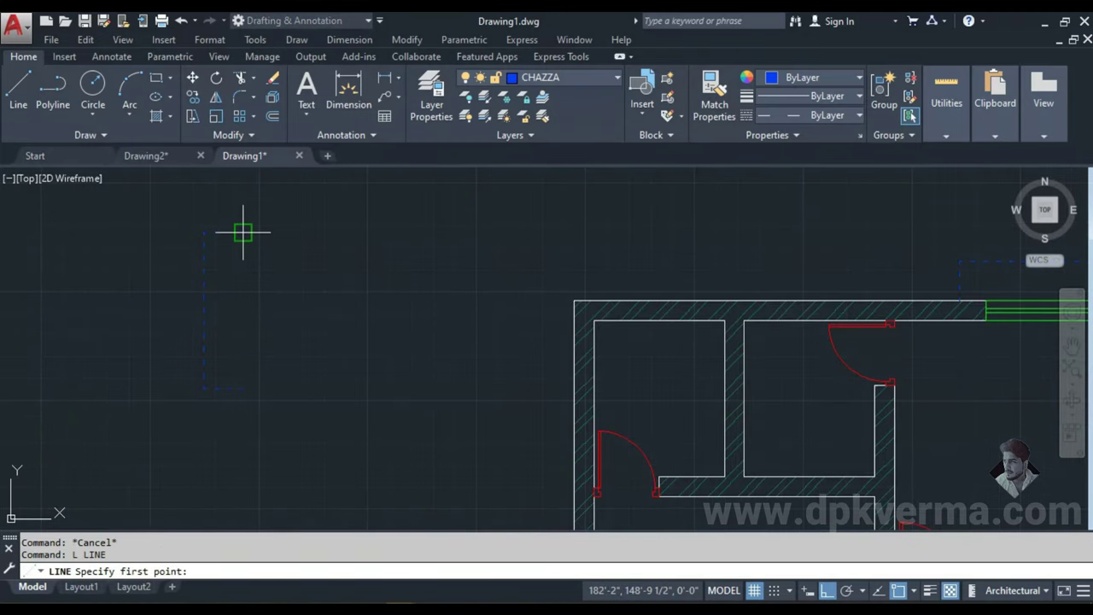
left_click(242, 231)
left_click(242, 389)
key("Escape")
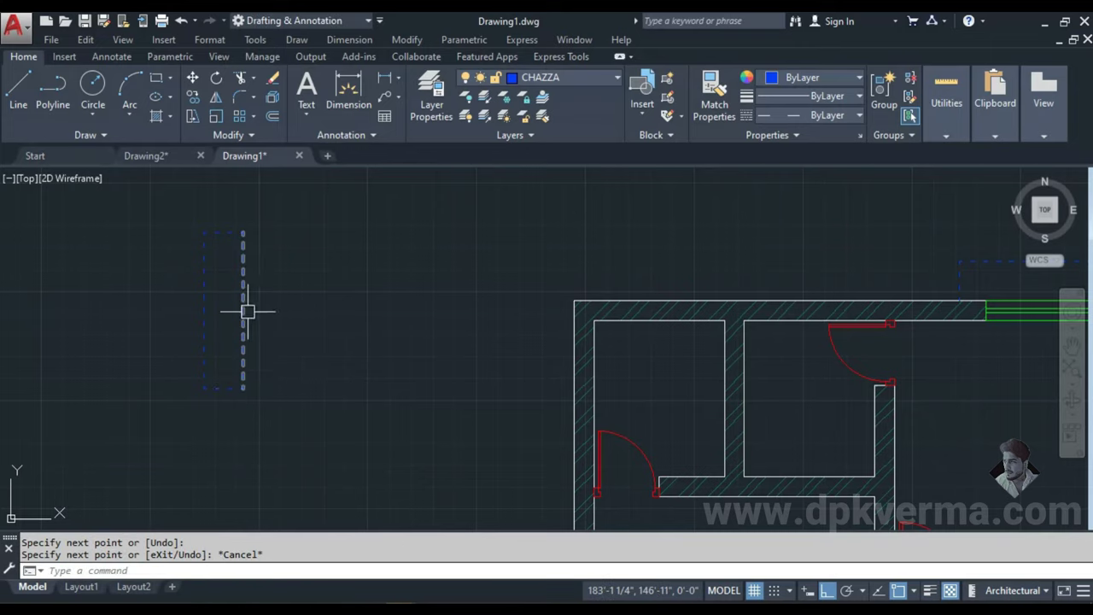
- Mark the helper line's midpoint with a point, then erase the helper line
type("Po")
key("Return")
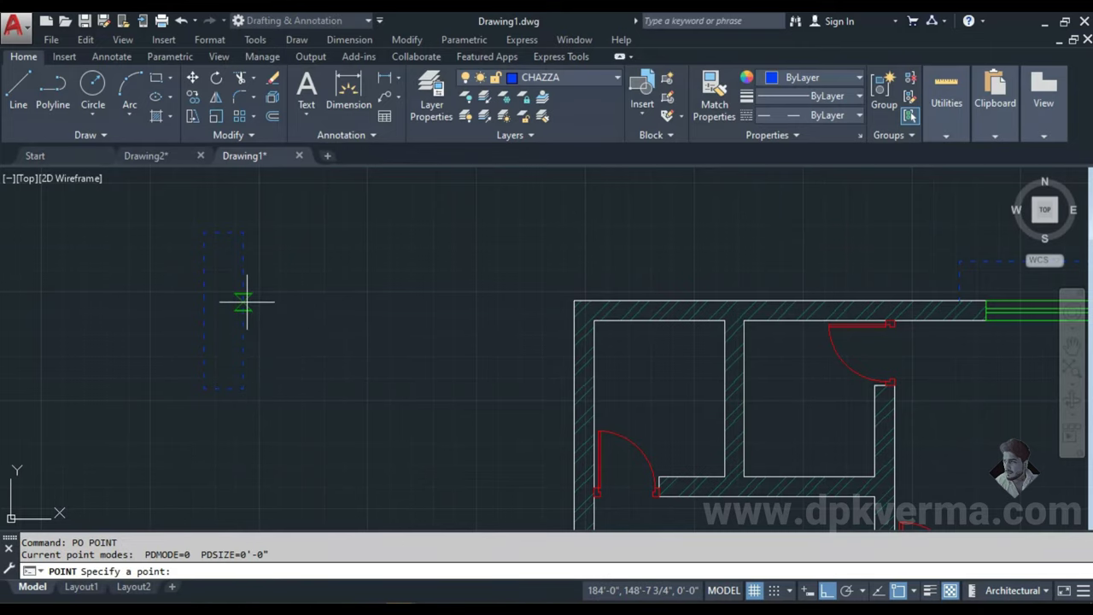
left_click(243, 312)
key("Escape")
left_click(239, 346)
type("E")
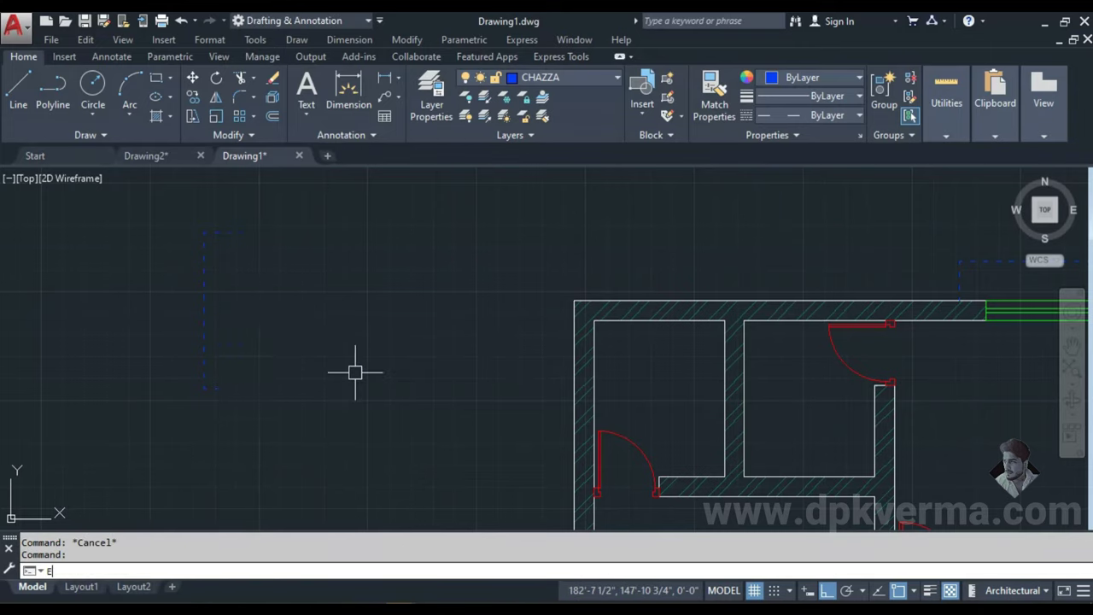
key("Return")
scroll(224, 323, "up", 2)
scroll(325, 380, "down", 2)
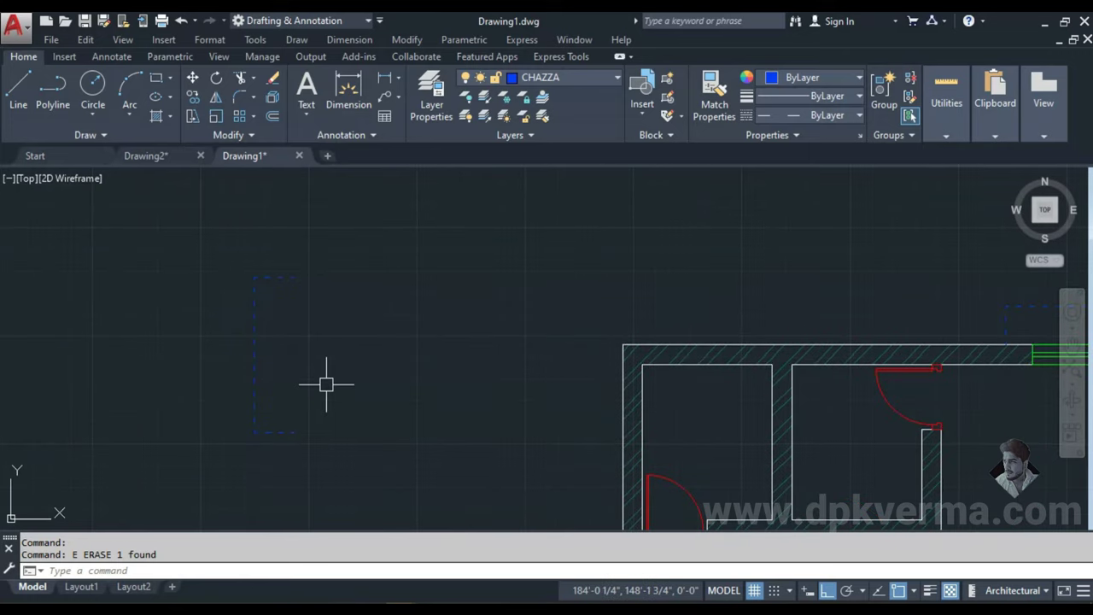
- Copy the dashed chazza outline onto the left-wall window beside the staircase
key("BackSpace")
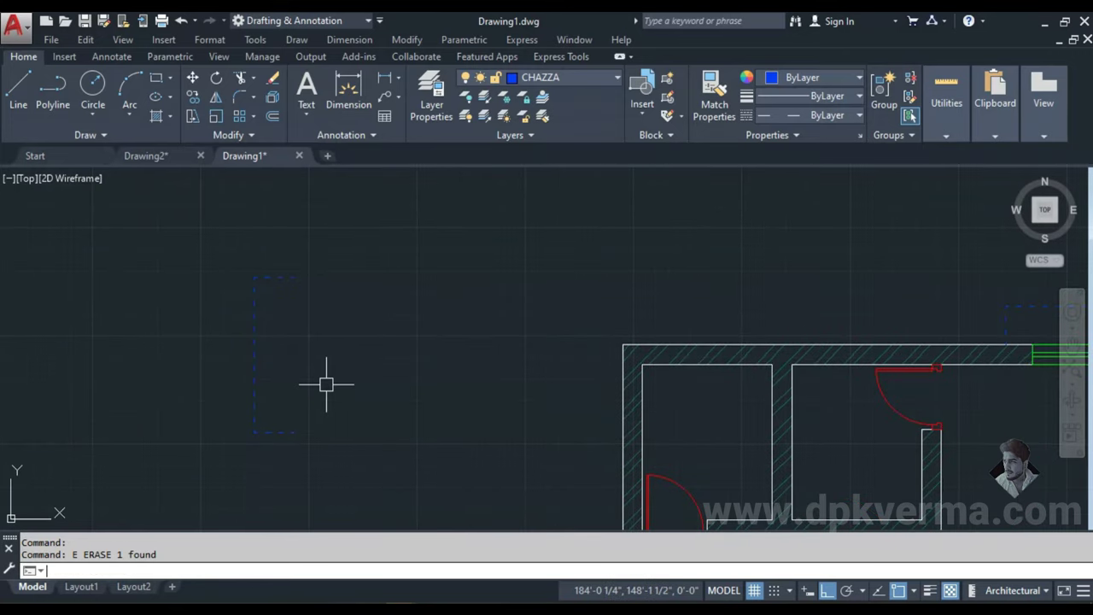
type("co")
key("Return")
left_click(254, 310)
key("Return")
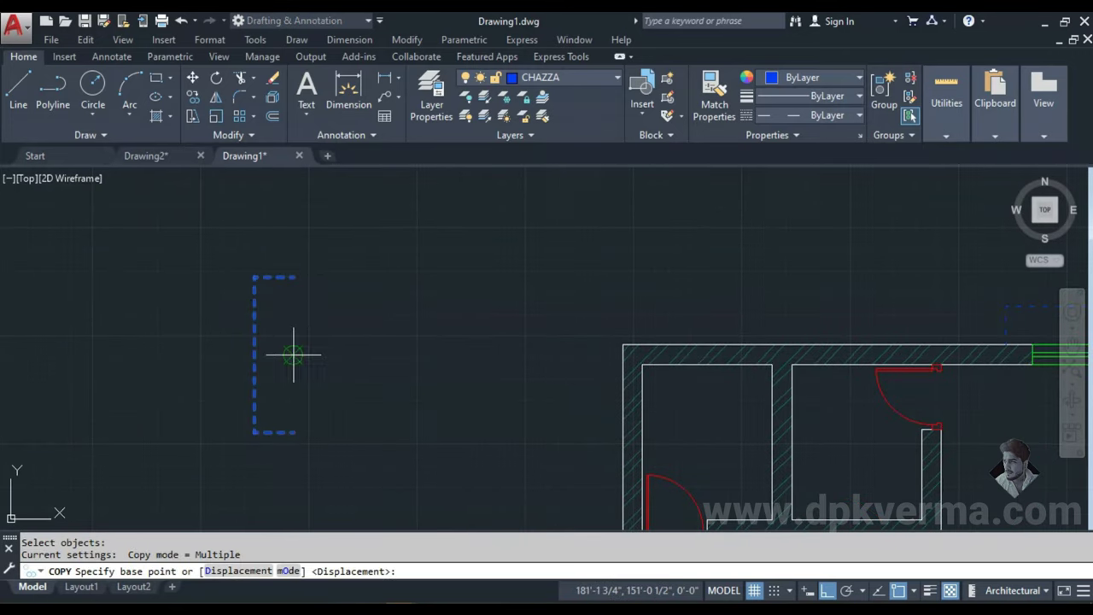
left_click(293, 354)
scroll(329, 359, "down", 2)
middle_click_drag(330, 359, 371, 202)
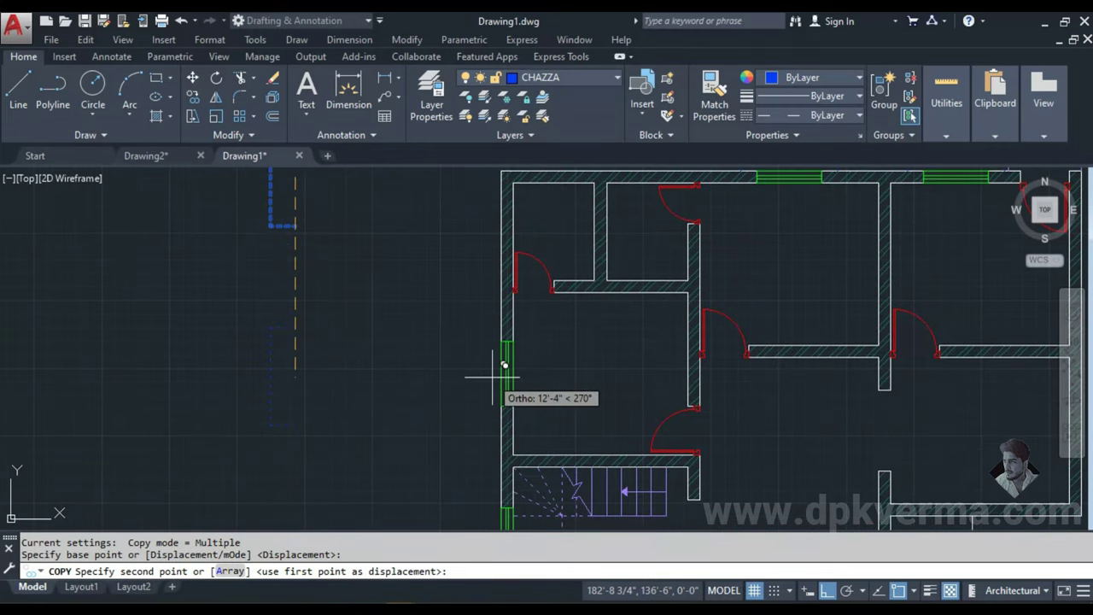
left_click(509, 401)
scroll(512, 419, "up", 1)
scroll(521, 402, "up", 3)
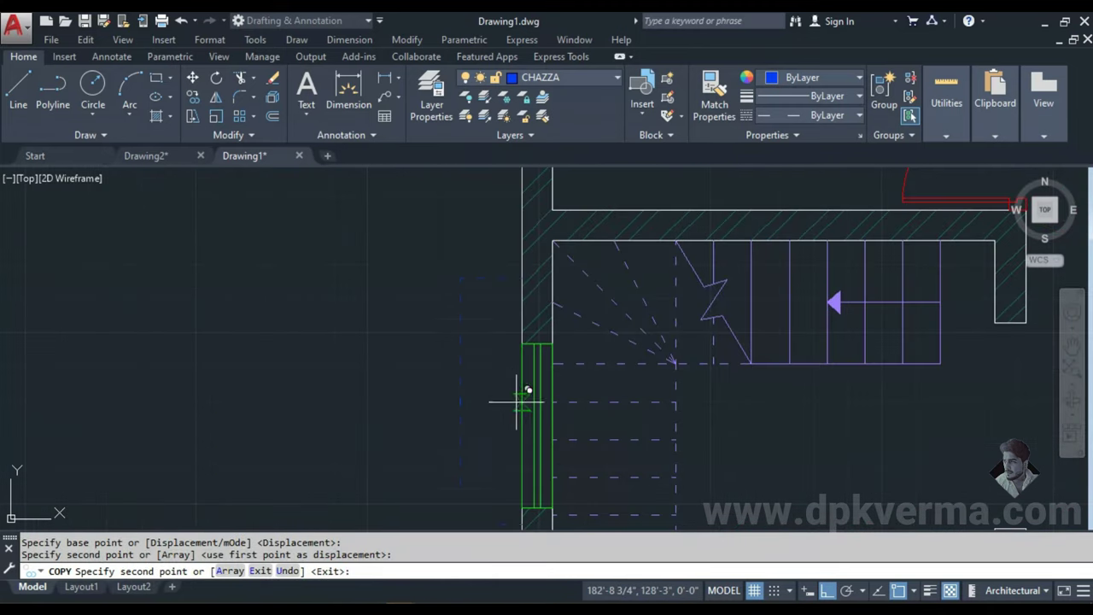
key("Escape")
scroll(504, 384, "down", 3)
scroll(444, 316, "up", 1)
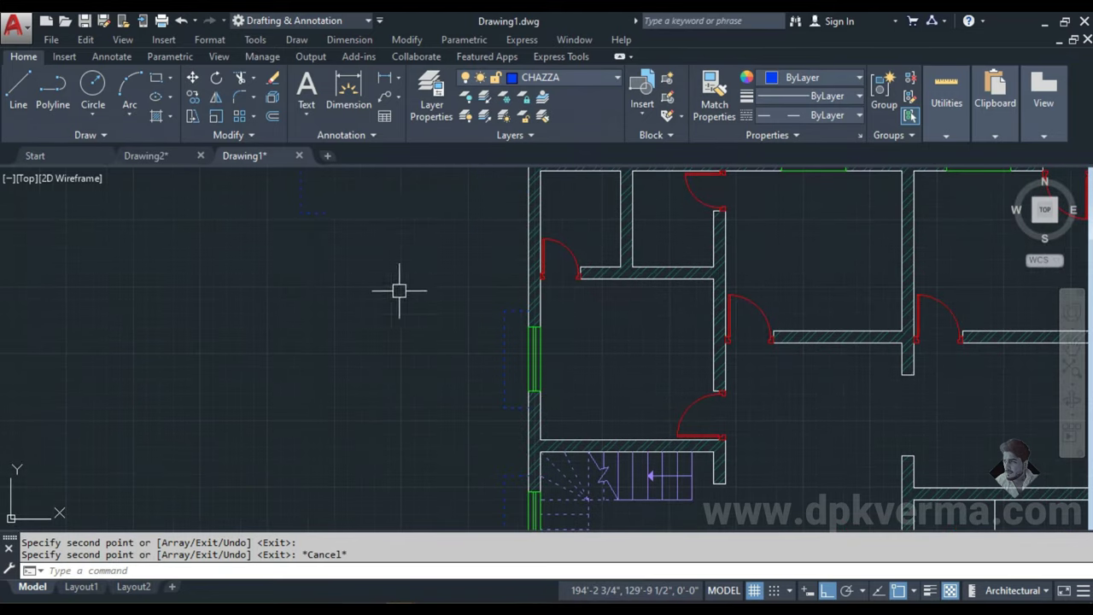
- Erase a leftover stray object near the outline
left_click(236, 233)
type("e")
key("Return")
scroll(336, 317, "down", 3)
- Window-select and erase the loose red door blocks and M shapes beside the plan
scroll(367, 308, "up", 1)
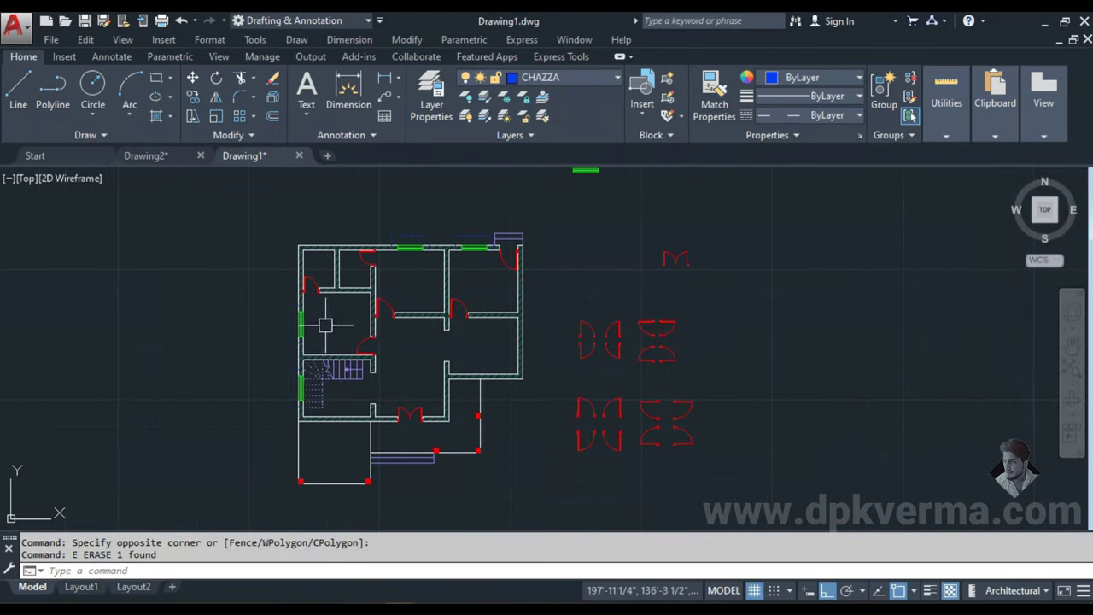
scroll(378, 305, "up", 1)
scroll(420, 325, "up", 1)
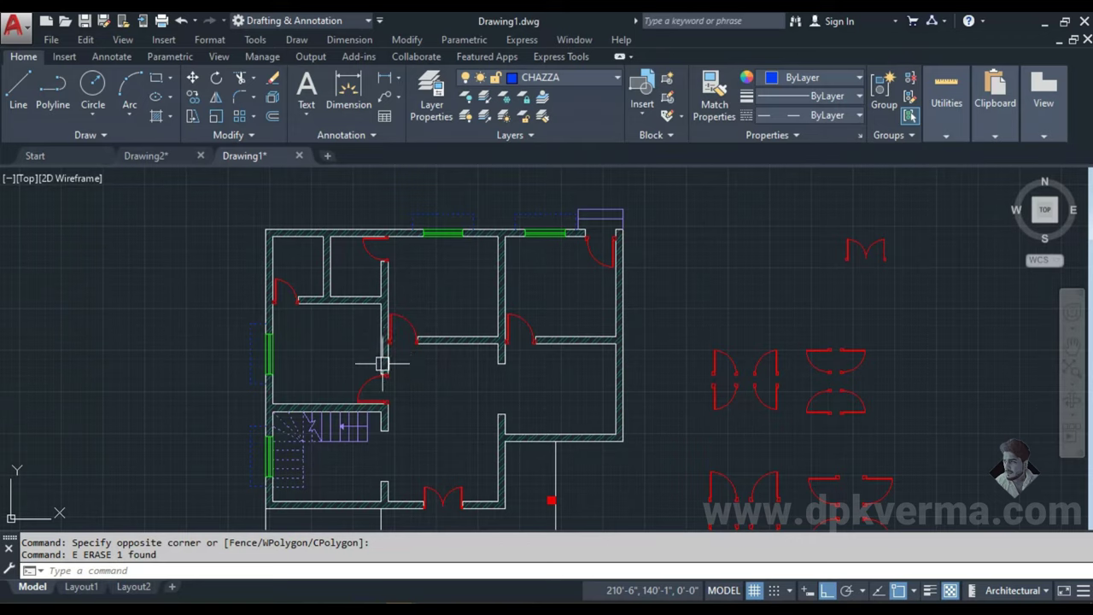
middle_click_drag(381, 364, 394, 343)
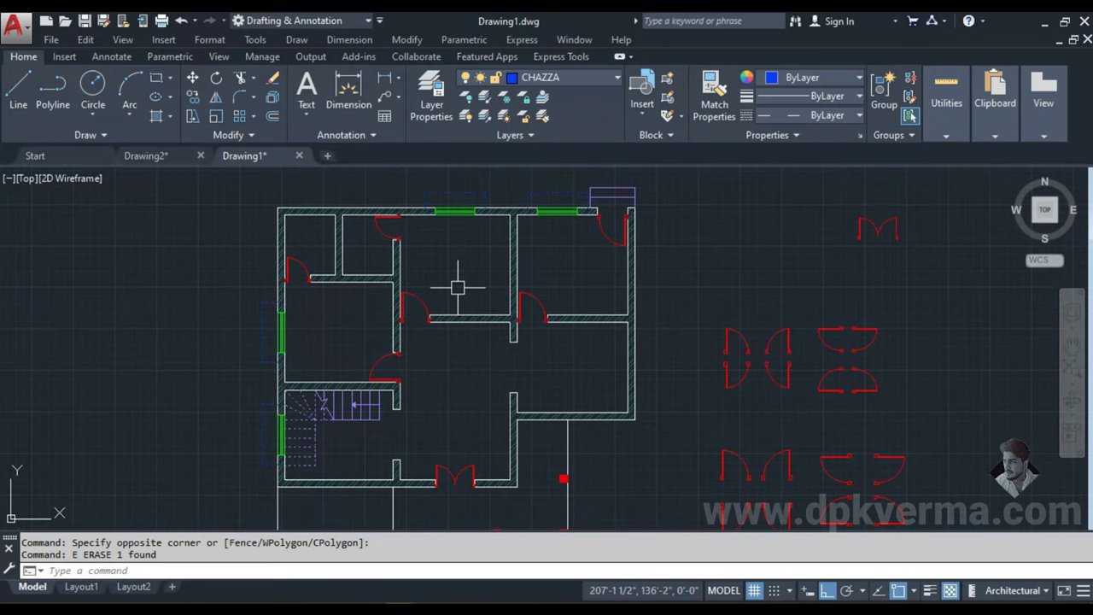
middle_click_drag(465, 325, 440, 302)
scroll(465, 354, "down", 2)
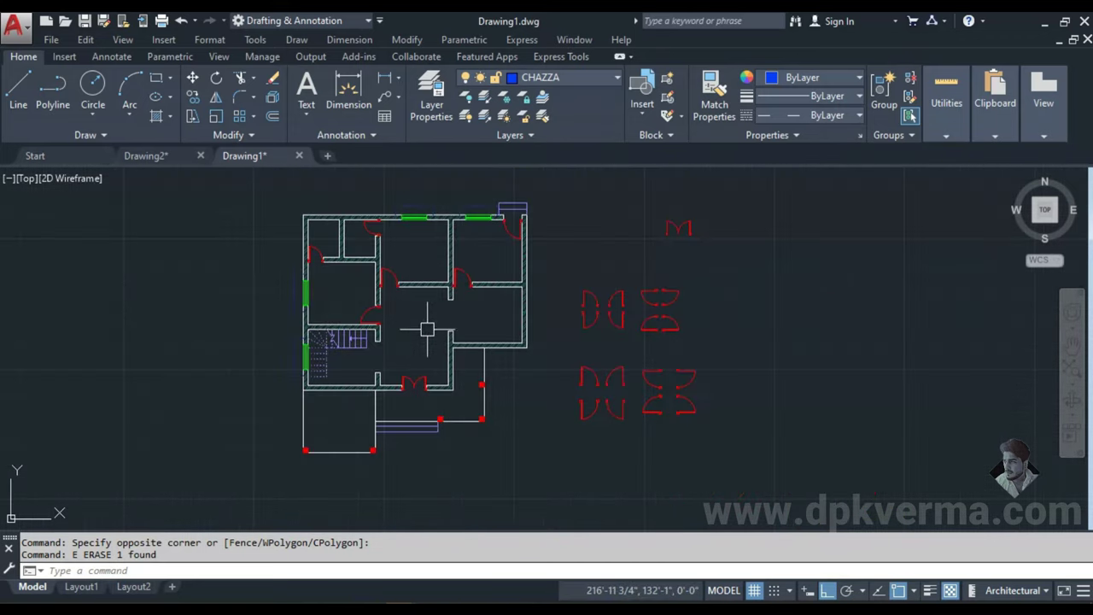
left_click(738, 217)
left_click(556, 447)
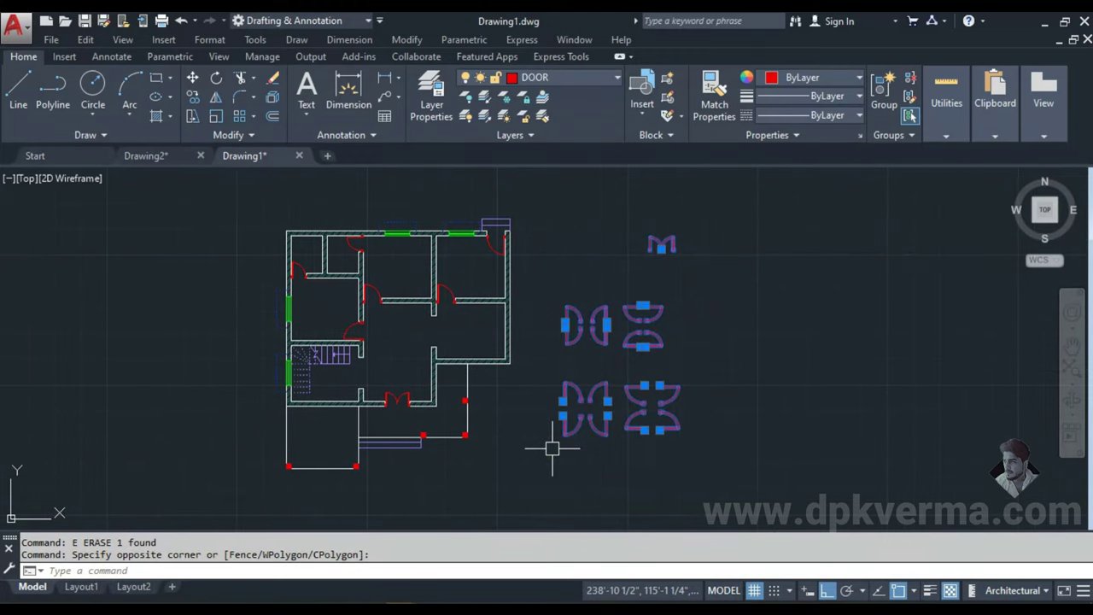
type("e")
key("Return")
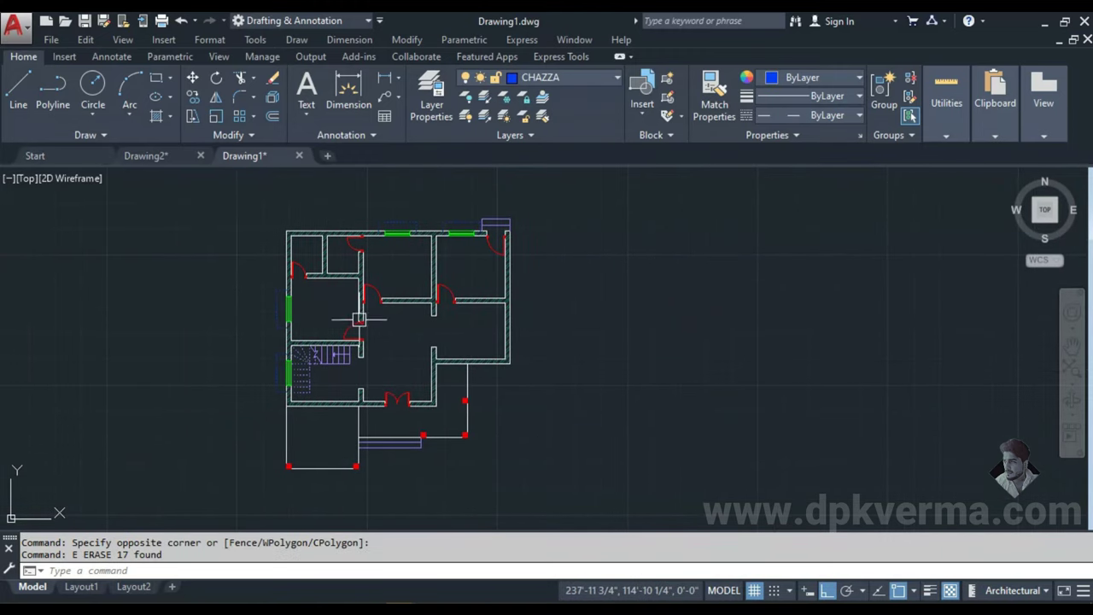
- Erase the stray green window line on the right of the plan
scroll(359, 319, "up", 2)
middle_click_drag(546, 371, 481, 358)
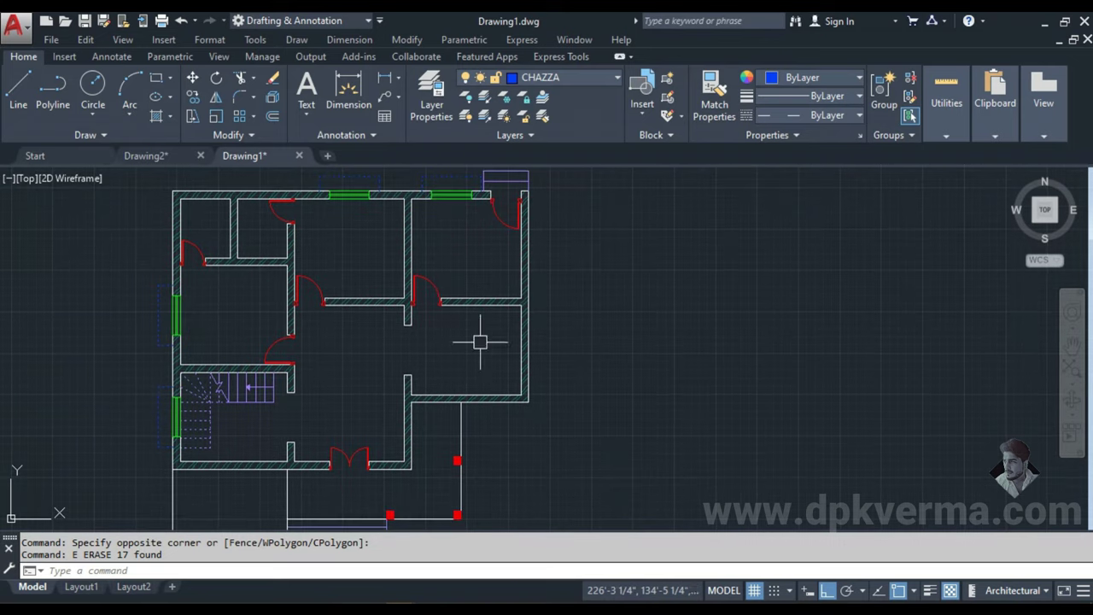
middle_click(480, 341)
middle_click(480, 342)
middle_click_drag(706, 295, 686, 335)
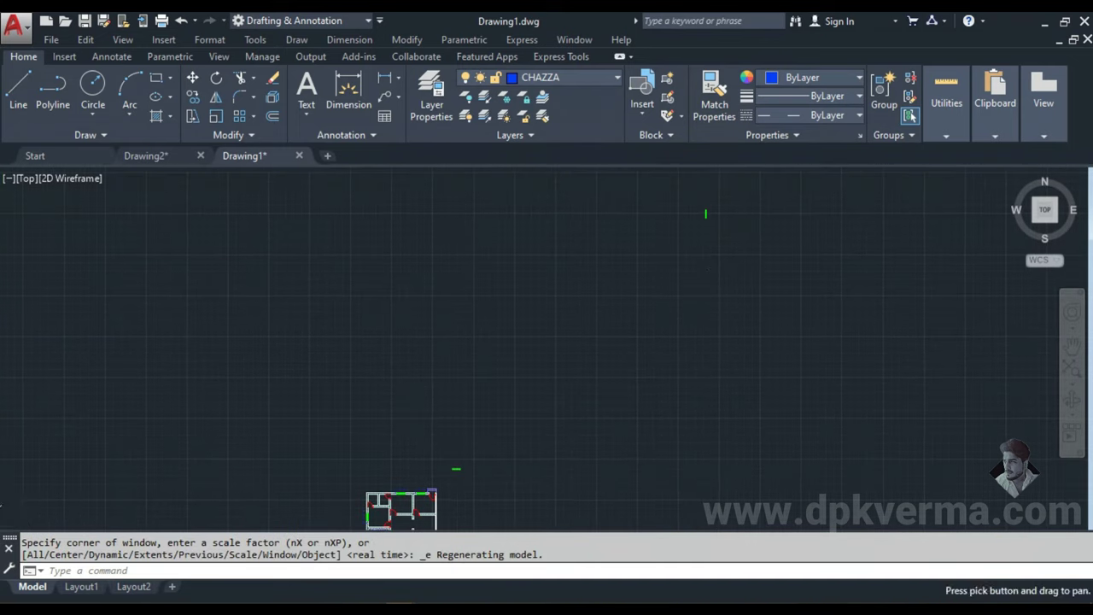
left_click(735, 197)
left_click(630, 239)
type("e")
key("Return")
- Erase the small green line, then zoom to extents and centre the floor plan
scroll(455, 515, "up", 3)
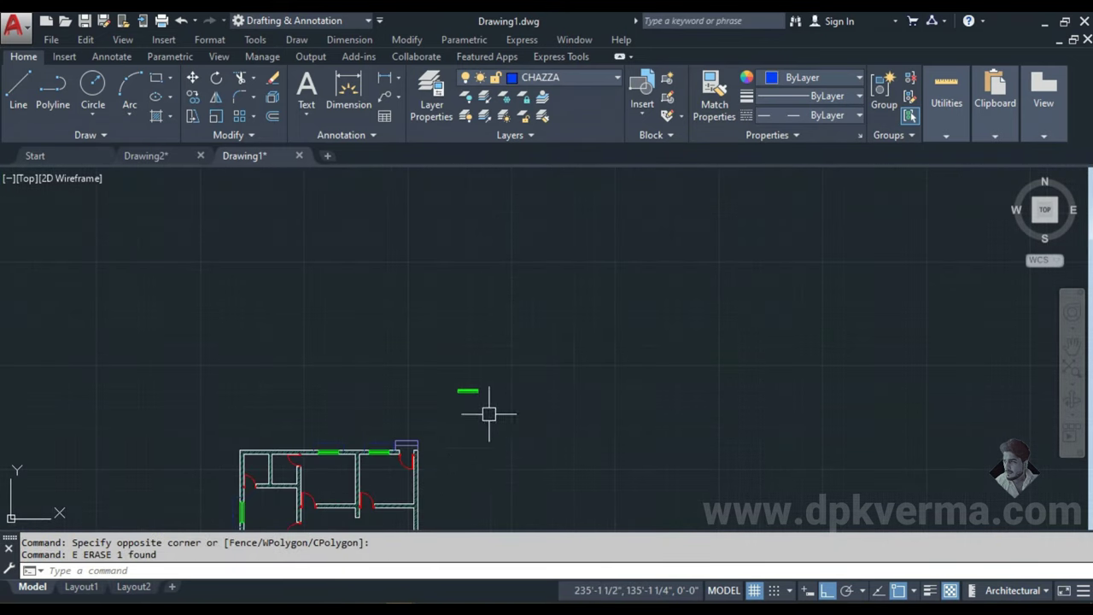
left_click(461, 391)
left_click(547, 361)
type("e")
key("Return")
scroll(468, 432, "up", 2)
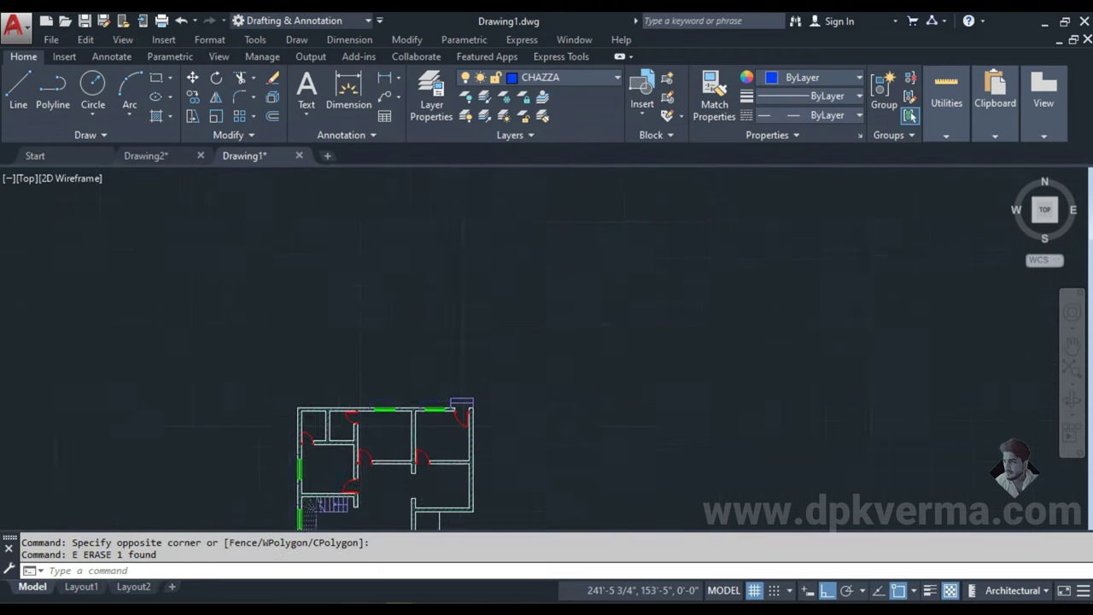
scroll(468, 431, "up", 3)
middle_click(500, 398)
middle_click(501, 398)
middle_click_drag(501, 398, 338, 395)
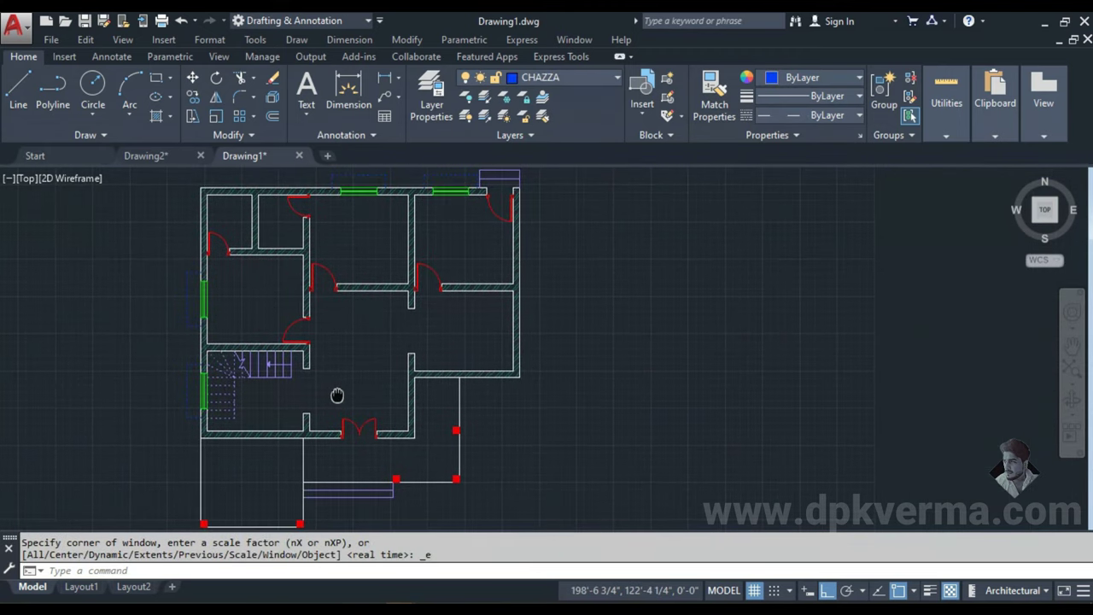
type("oc")
key("Return")
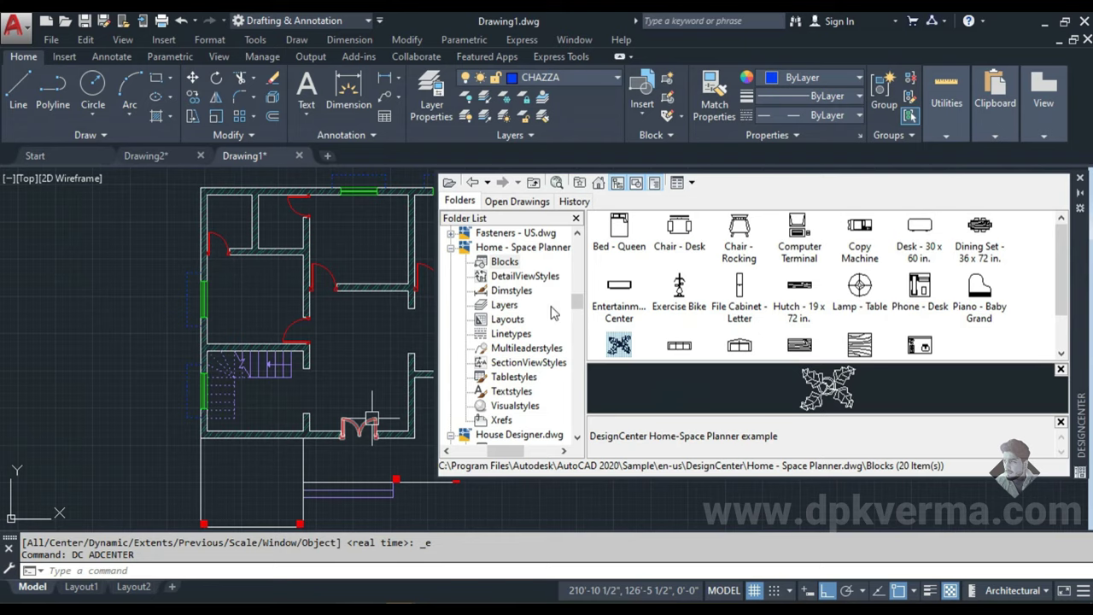
- Show Home - Space Planner.dwg's content categories in DesignCenter, collapsing House Designer and Kitchens entries
left_click(464, 248)
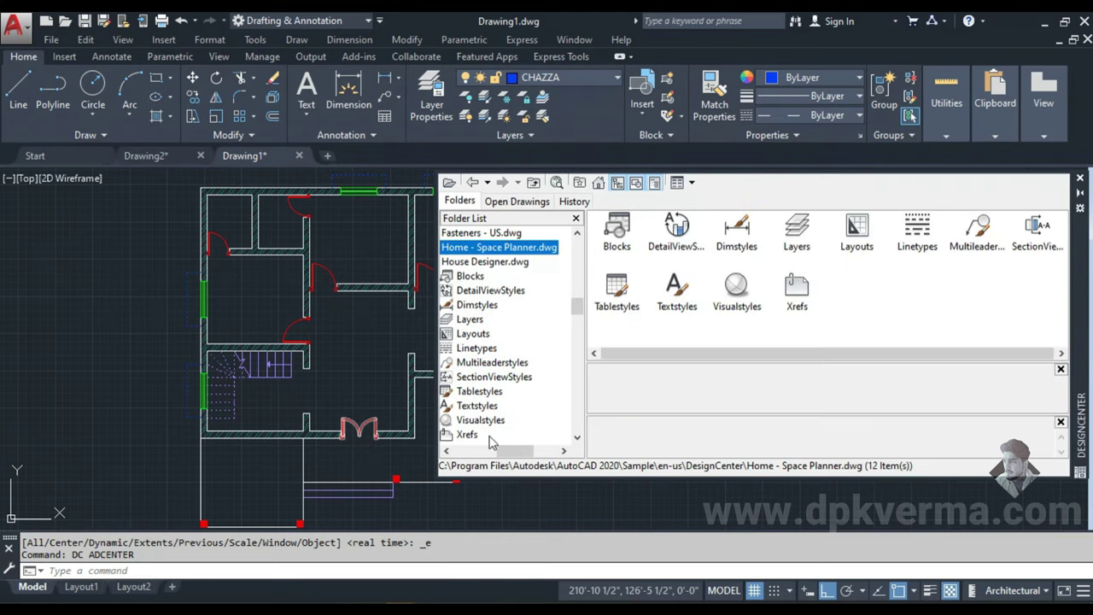
left_click_drag(510, 451, 494, 456)
left_click(486, 262)
left_click(485, 305)
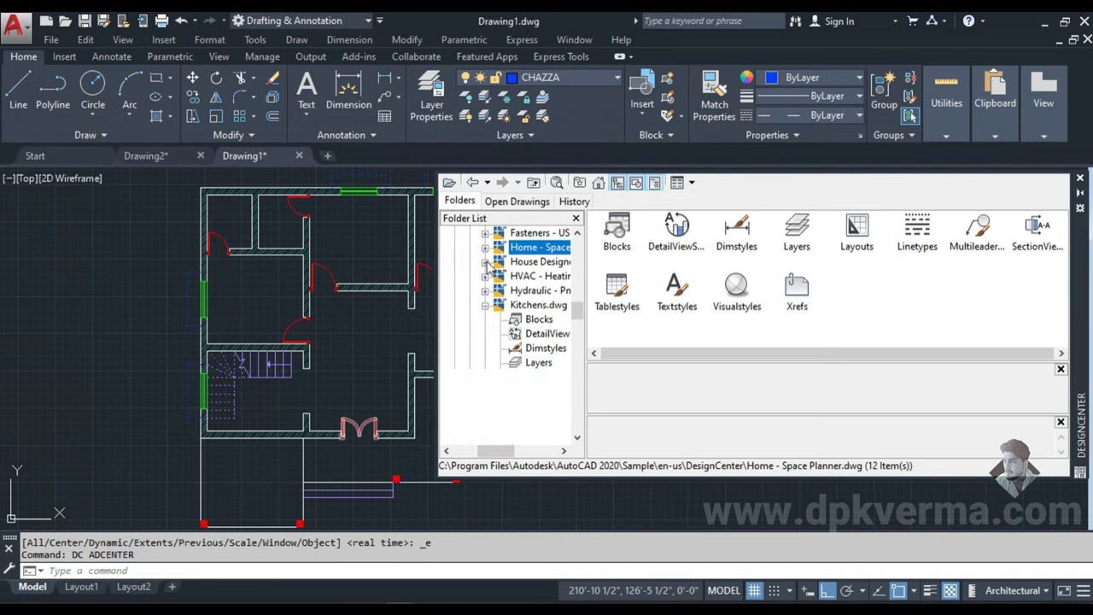
left_click(484, 305)
scroll(506, 404, "up", 2)
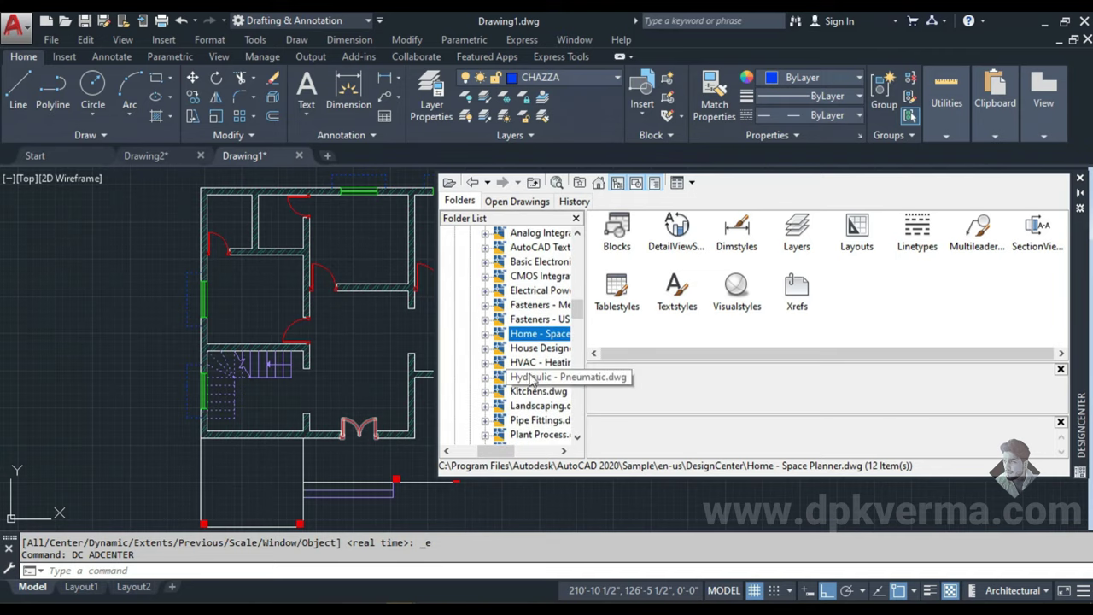
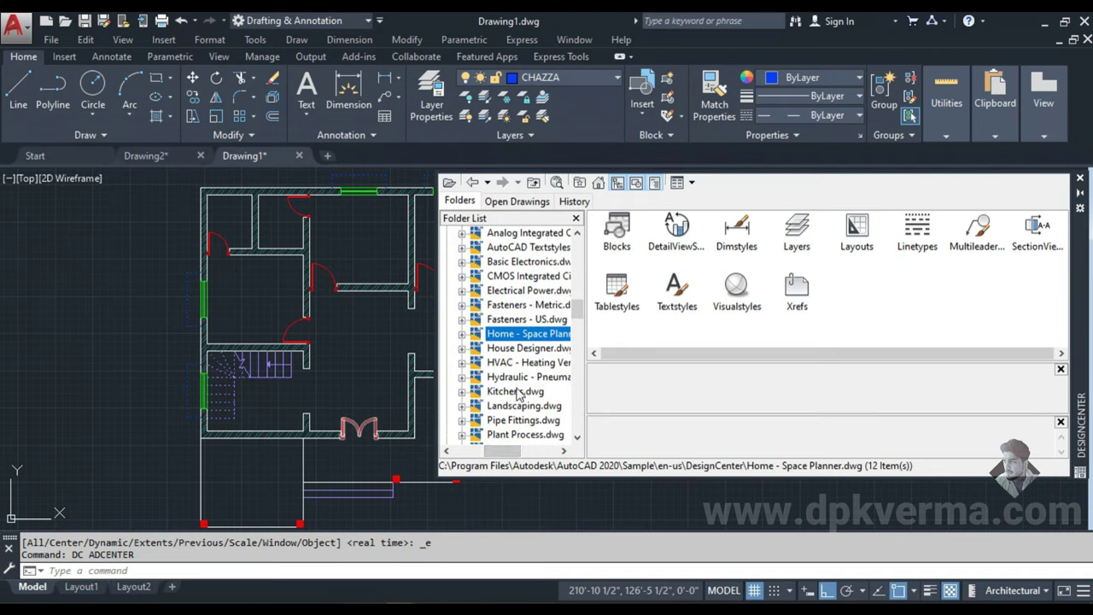
- Drop the Bed - Queen block from Home - Space Planner beside the floor plan
left_click(463, 334)
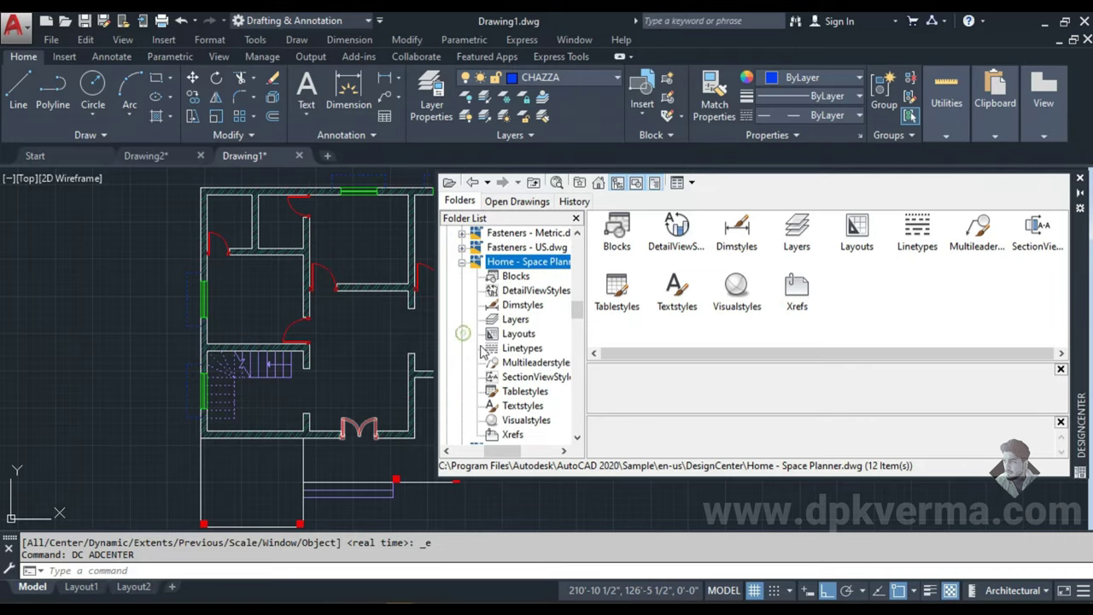
left_click(515, 276)
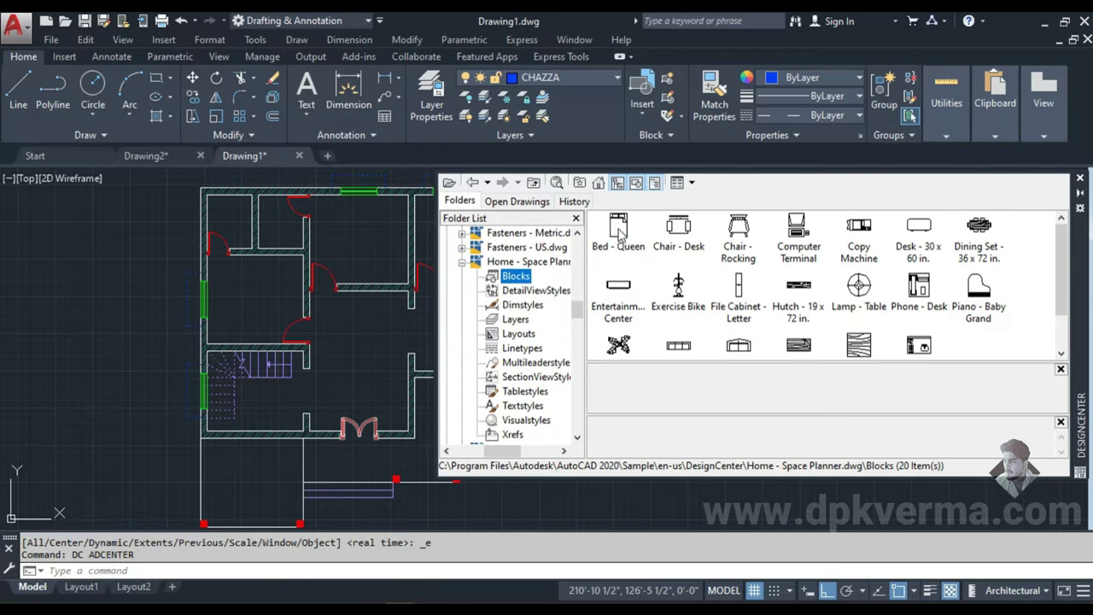
left_click_drag(621, 232, 120, 355)
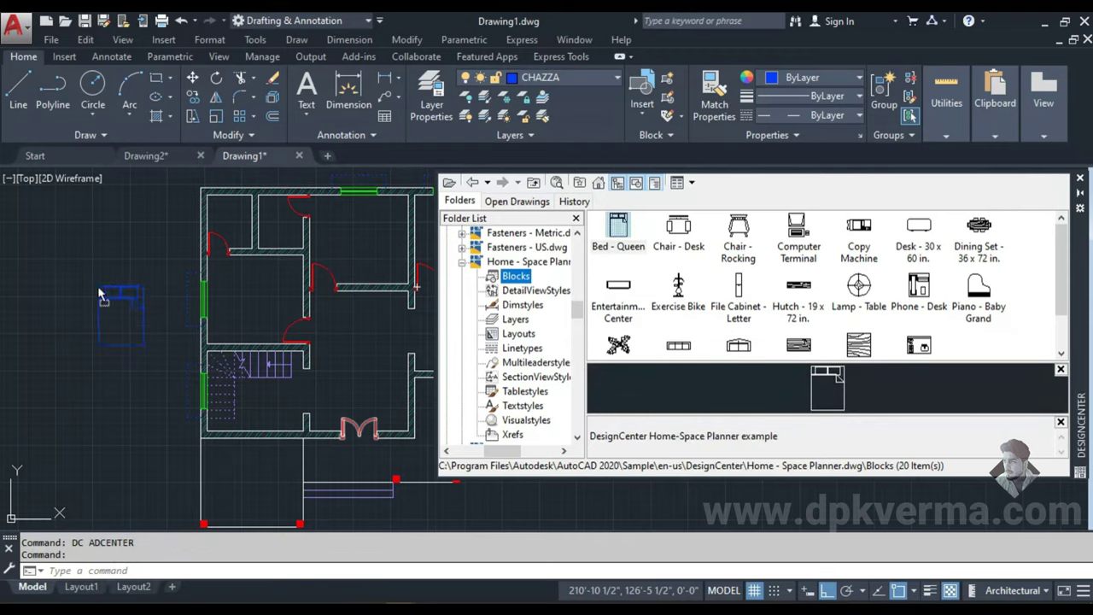
left_click_drag(99, 290, 99, 291)
- Rotate the queen bed 90 degrees
scroll(119, 325, "up", 1)
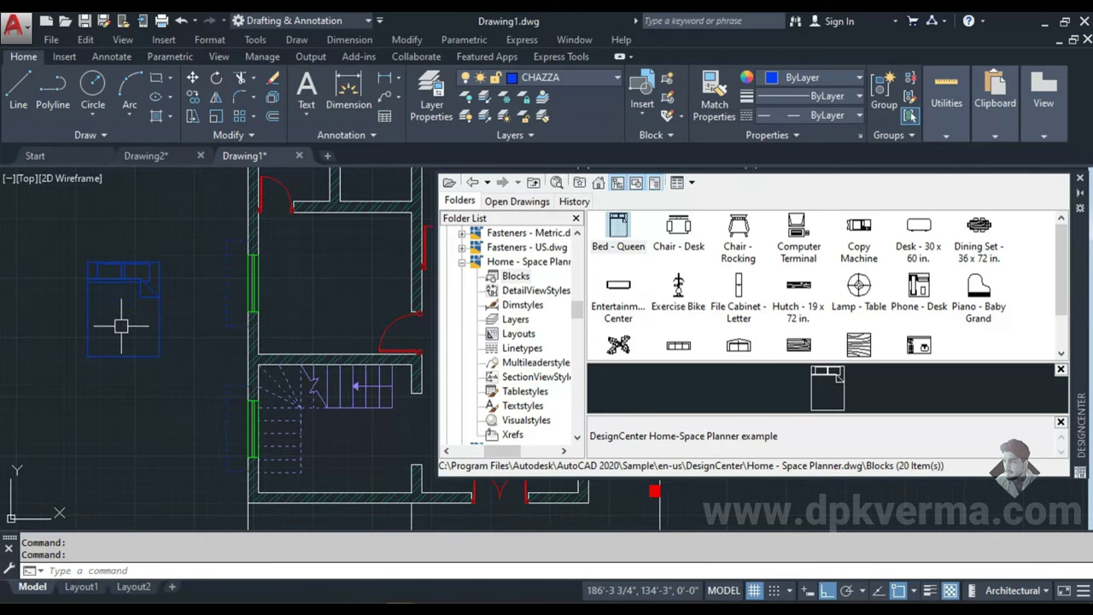
scroll(123, 328, "up", 1)
scroll(153, 350, "up", 2)
type("RO")
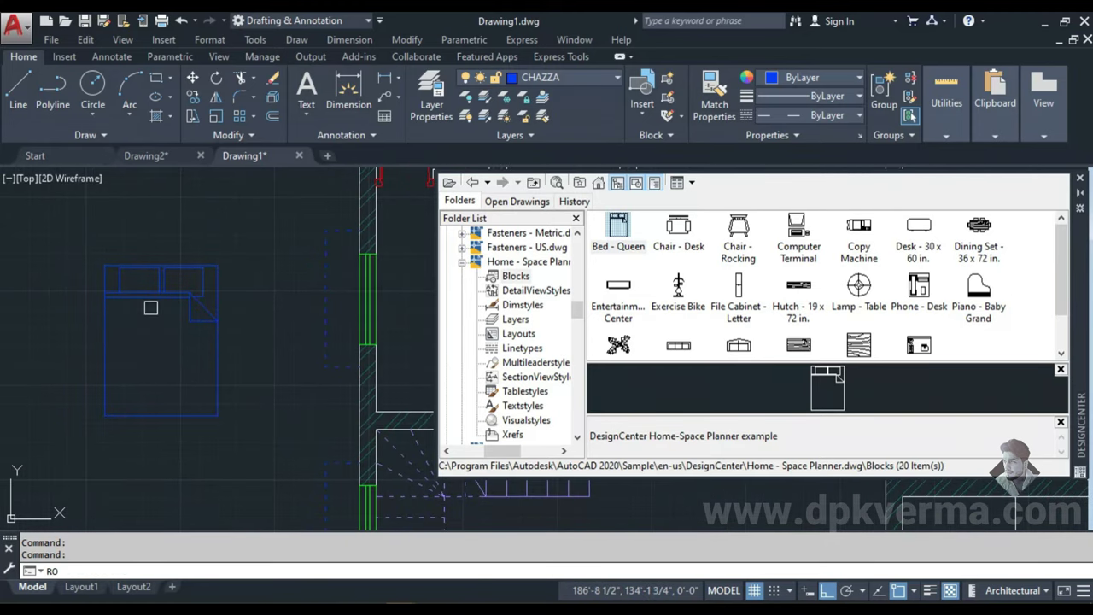
key("Return")
left_click(150, 308)
key("Return")
left_click(156, 351)
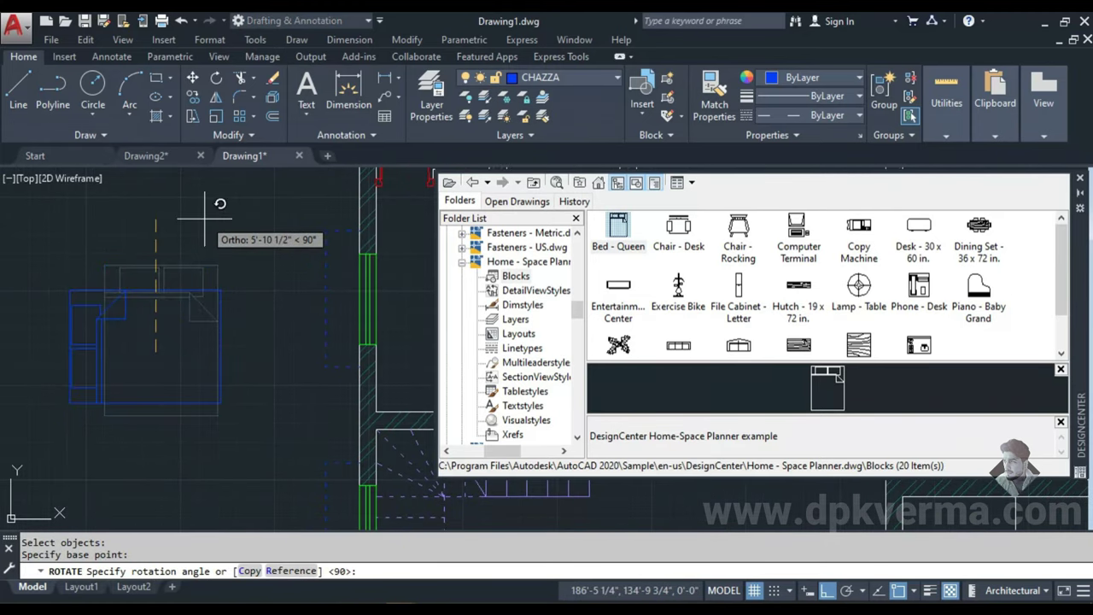
left_click(205, 220)
- Put the bed on the FURNITURE layer and make FURNITURE the current layer
scroll(197, 305, "down", 1)
scroll(154, 305, "down", 1)
type("M")
key("Return")
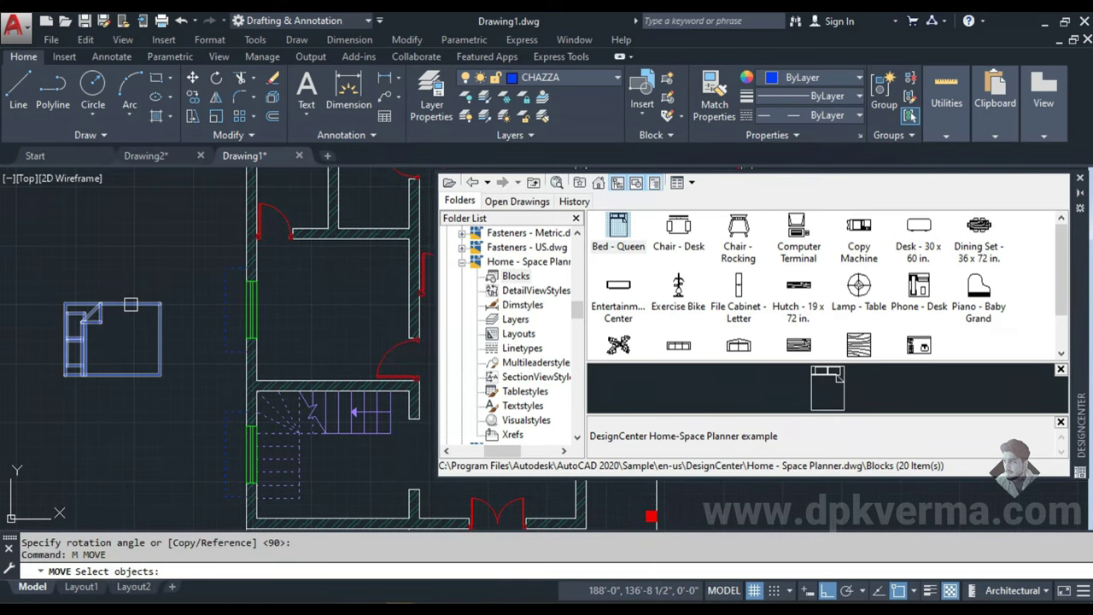
left_click(131, 305)
key("Escape")
left_click(131, 305)
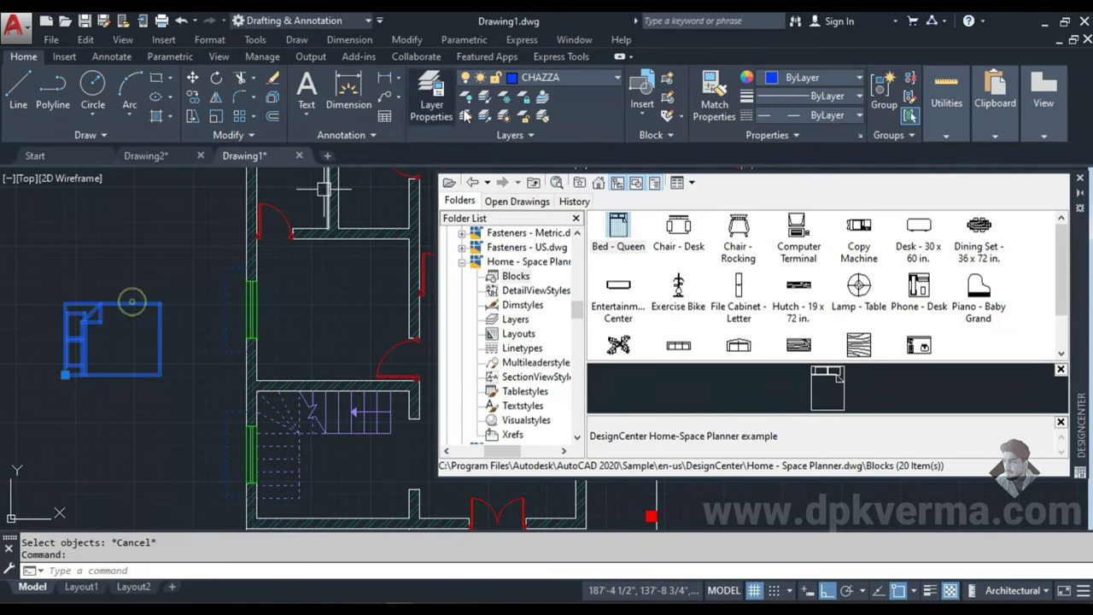
left_click(541, 78)
left_click(521, 210)
key("Escape")
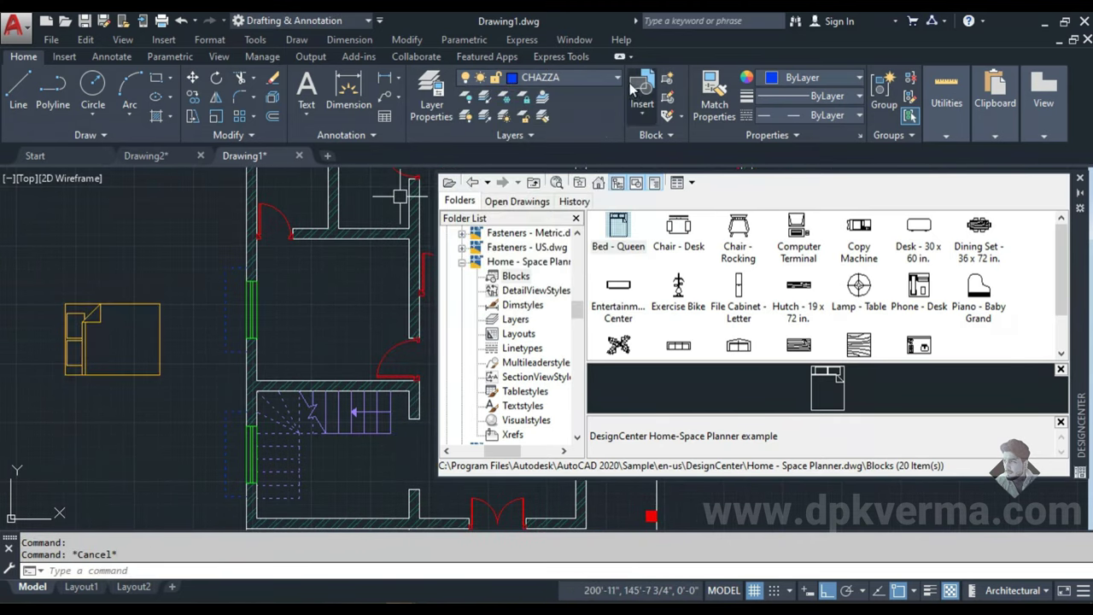
left_click(587, 77)
left_click(534, 213)
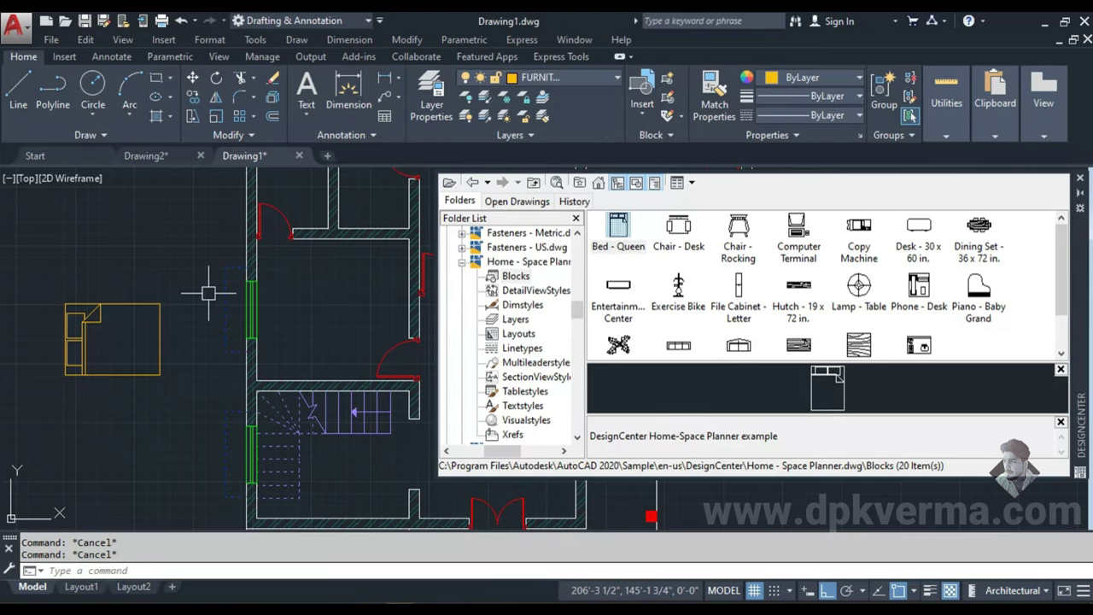
type("M")
- Move the bed against the left wall of the upper-left bedroom
key("Return")
left_click(131, 305)
key("Return")
scroll(73, 327, "up", 4)
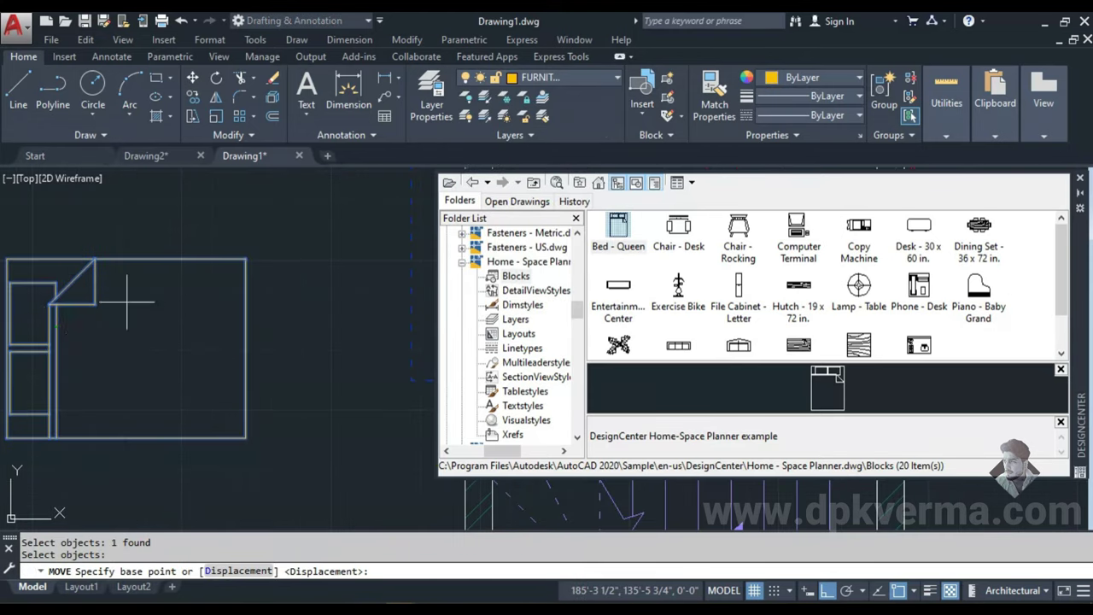
scroll(139, 326, "up", 5)
left_click(147, 297)
scroll(147, 297, "down", 6)
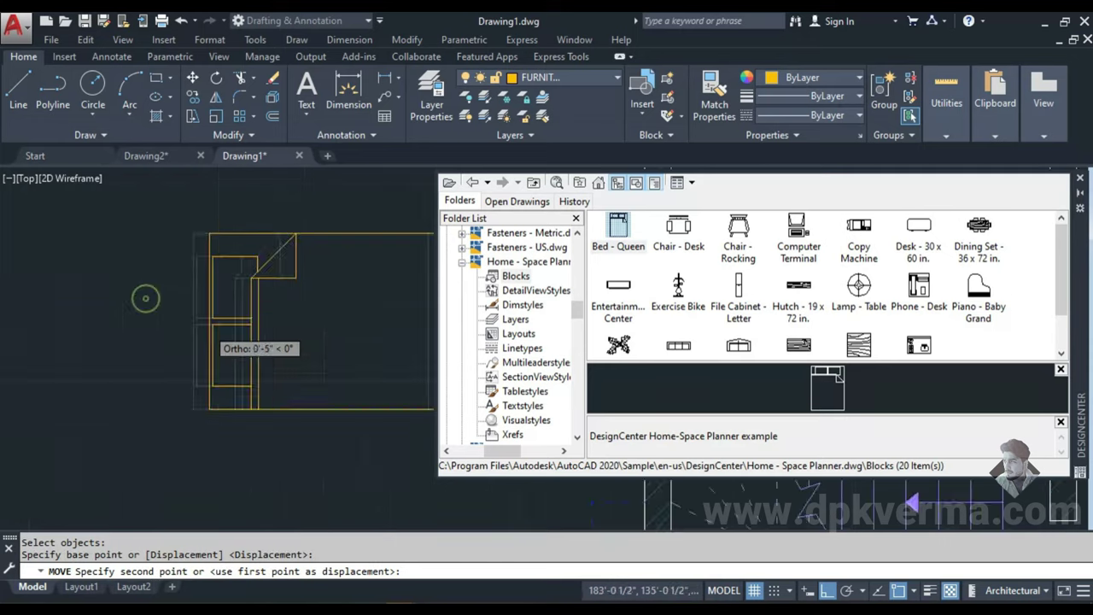
scroll(227, 295, "up", 2)
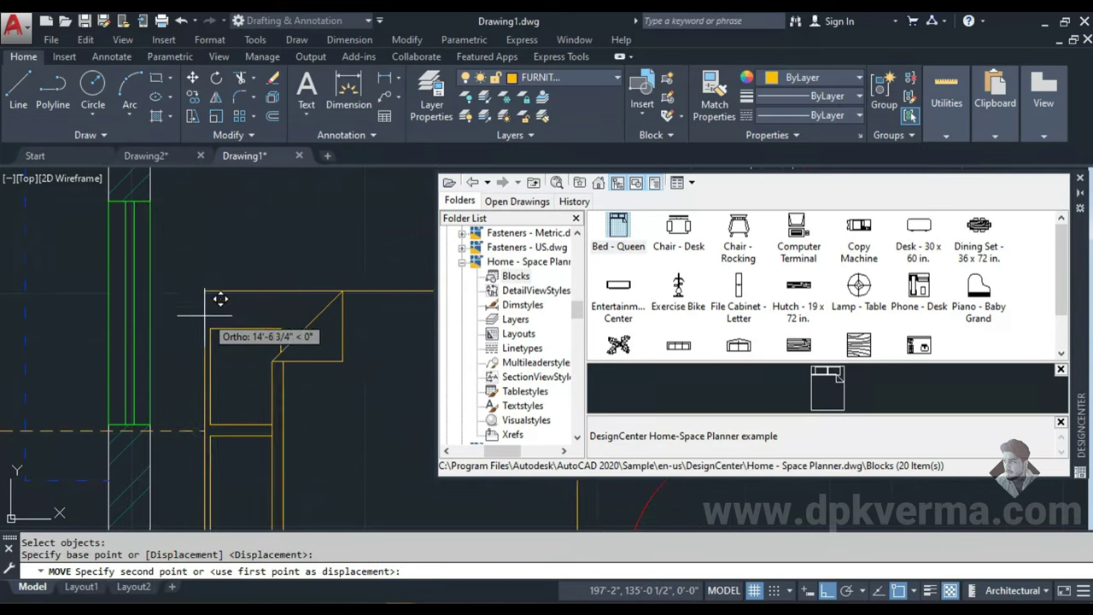
left_click(163, 297)
scroll(171, 325, "down", 4)
scroll(204, 358, "down", 2)
key("Escape")
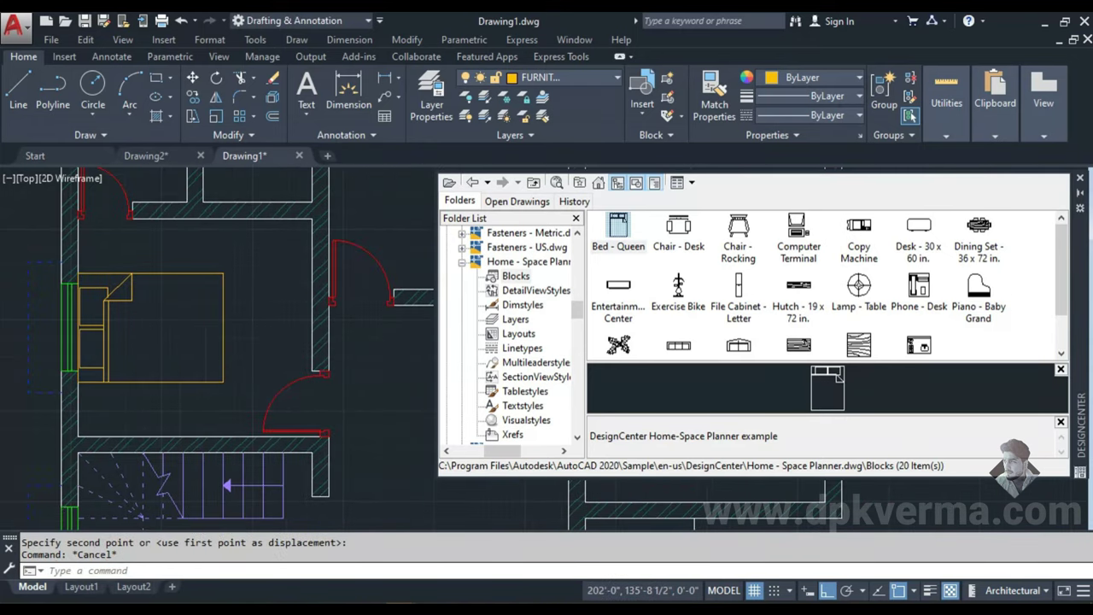
scroll(204, 359, "down", 3)
scroll(217, 344, "down", 1)
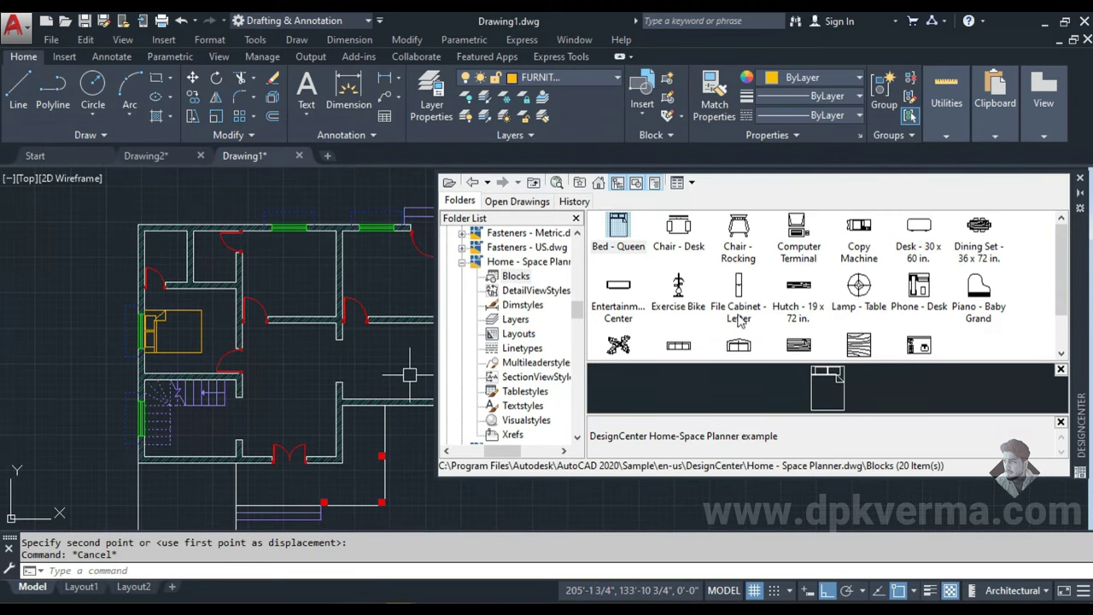
- Drop a Chair - Rocking beside the plan and a Lamp - Table by the bed's head
left_click_drag(739, 246, 132, 255)
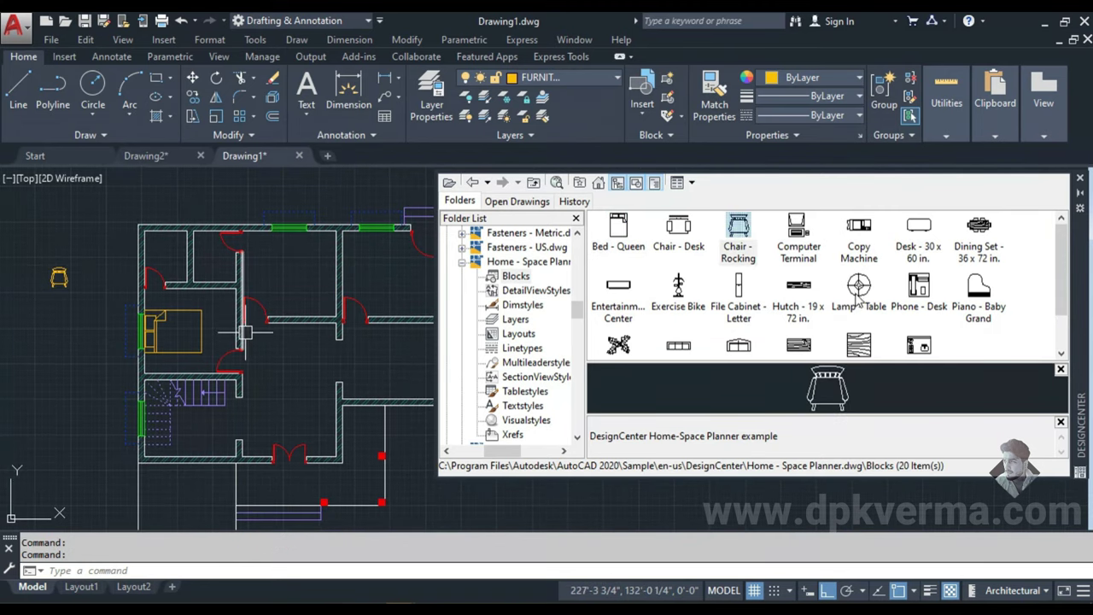
left_click_drag(861, 295, 168, 298)
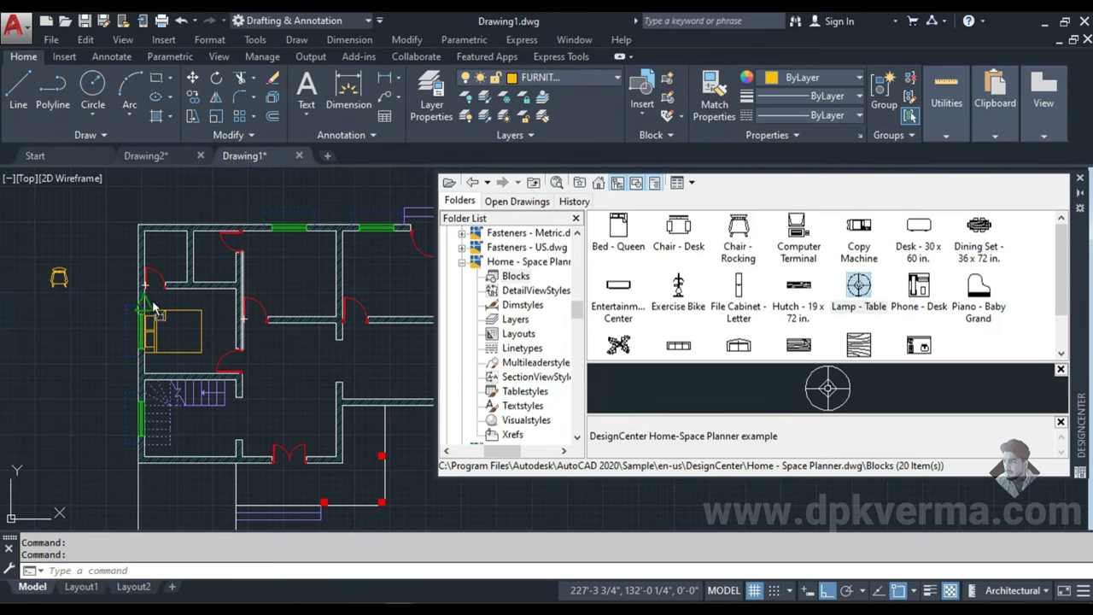
scroll(153, 307, "up", 2)
scroll(188, 295, "up", 2)
scroll(220, 282, "up", 2)
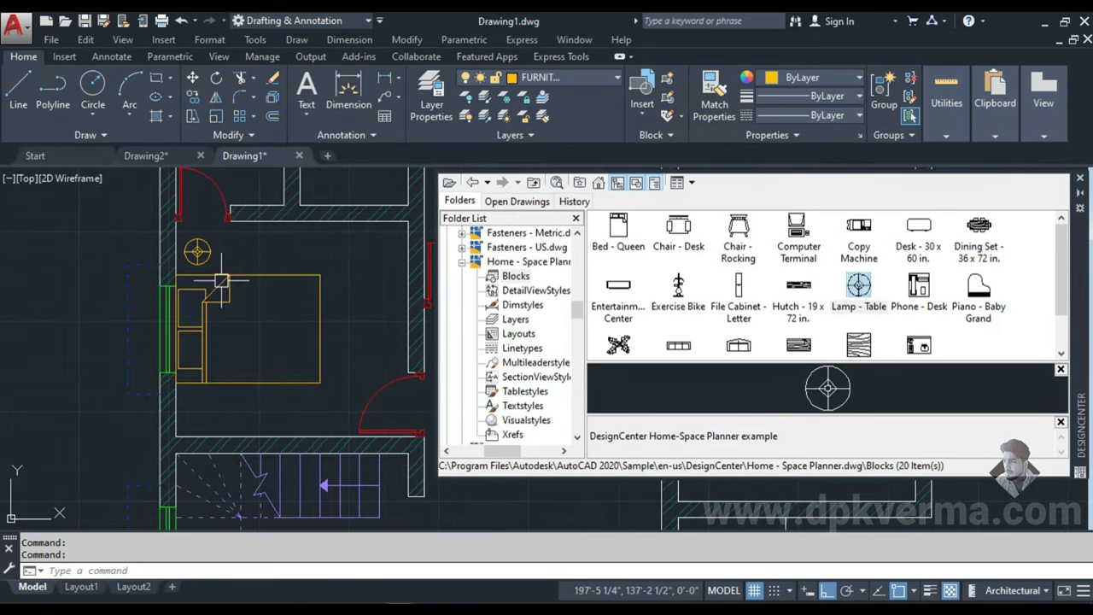
type("c")
- Copy the table lamp to the other side of the bed's head
key("Return")
left_click(197, 251)
key("Return")
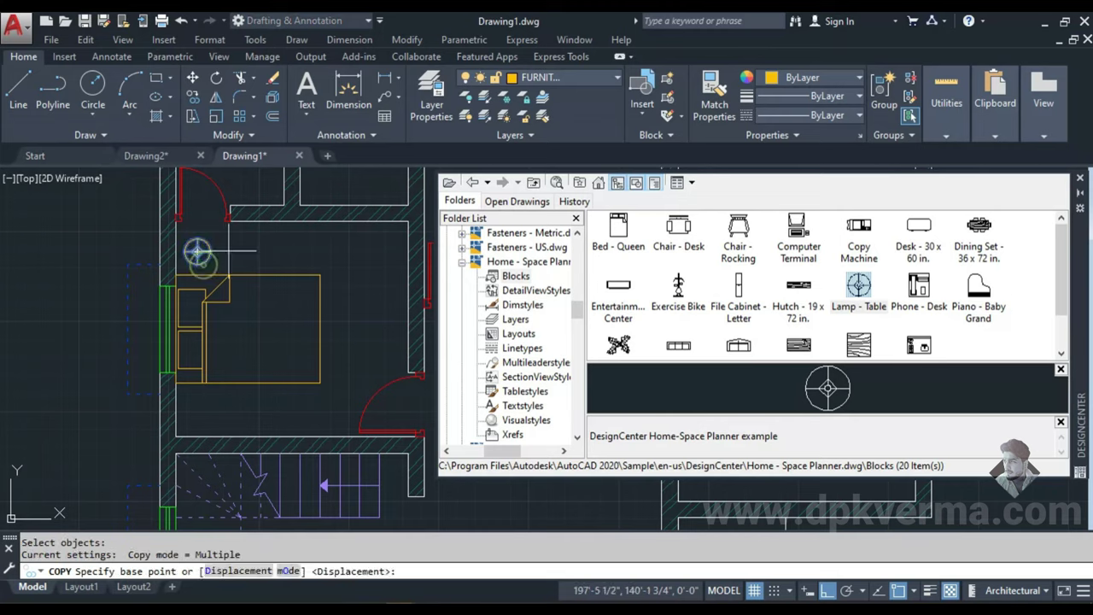
left_click(198, 251)
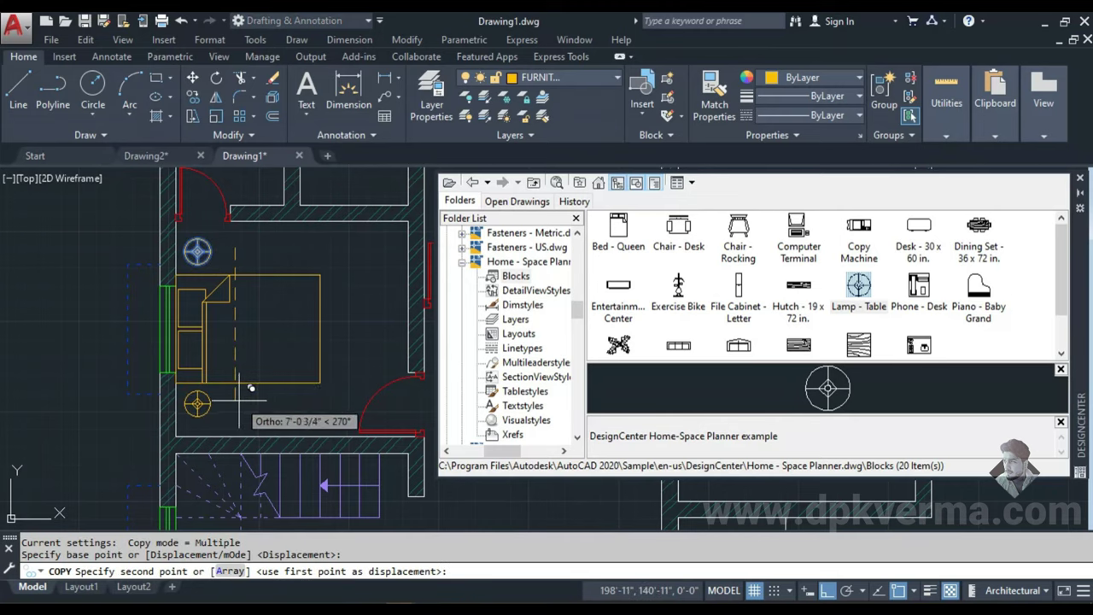
left_click(239, 398)
key("Escape")
scroll(150, 326, "down", 4)
scroll(150, 326, "up", 1)
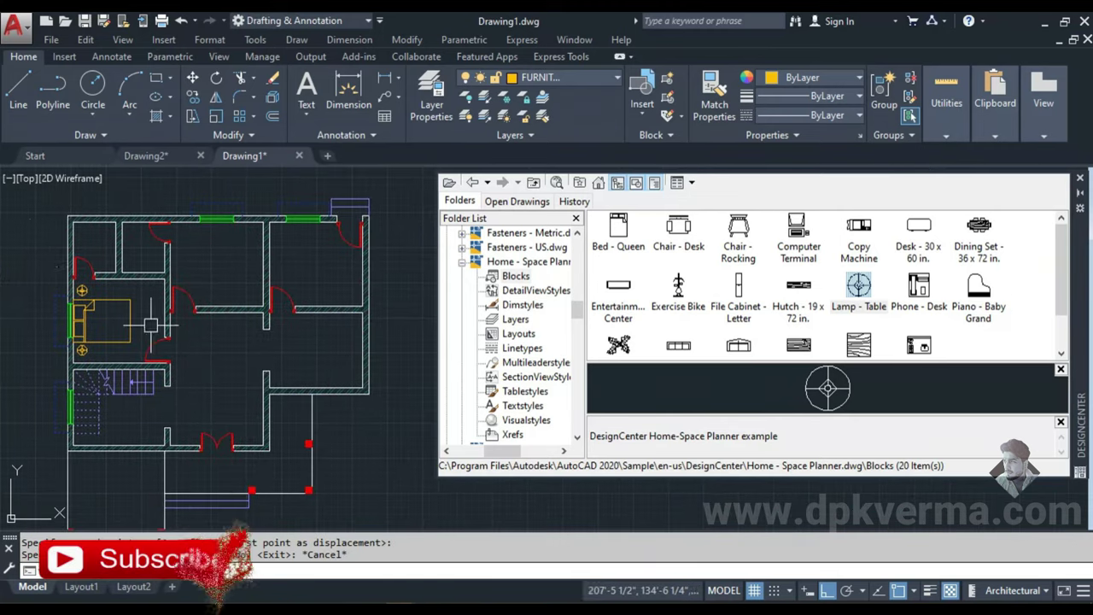
middle_click_drag(151, 325, 229, 325)
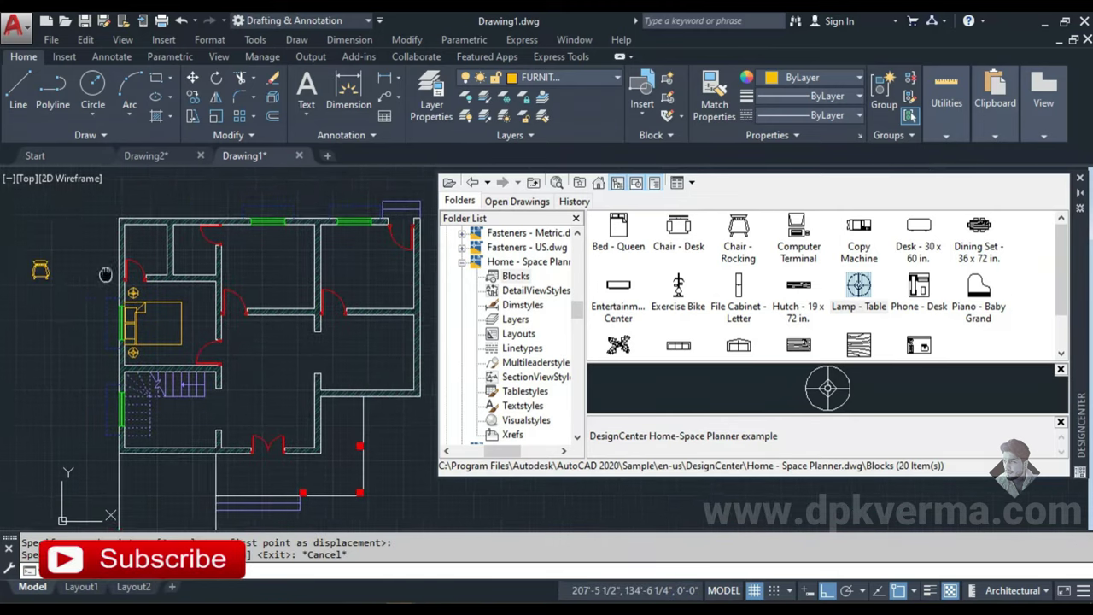
- Show House Designer's blocks and place the Toilet - top block in the top-left room
left_click(461, 261)
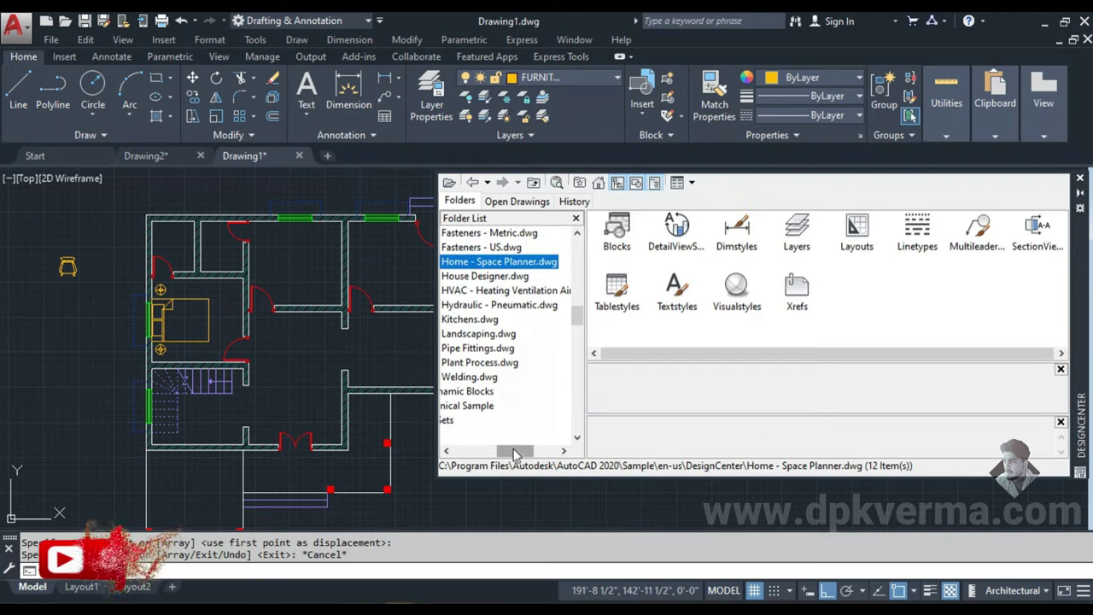
left_click_drag(512, 451, 489, 451)
left_click(502, 276)
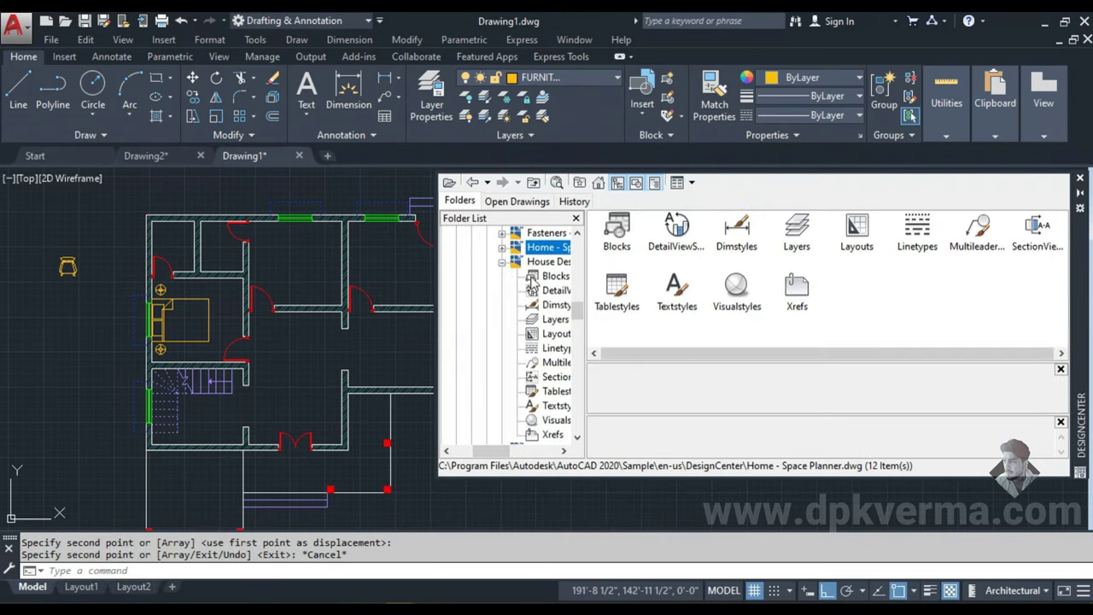
left_click(542, 279)
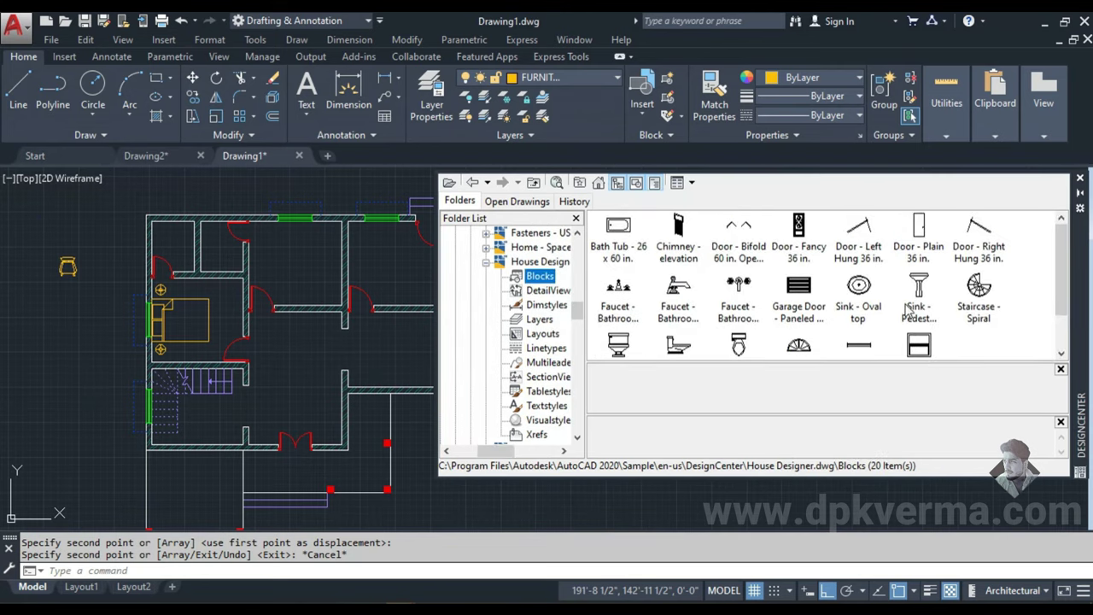
scroll(854, 313, "down", 2)
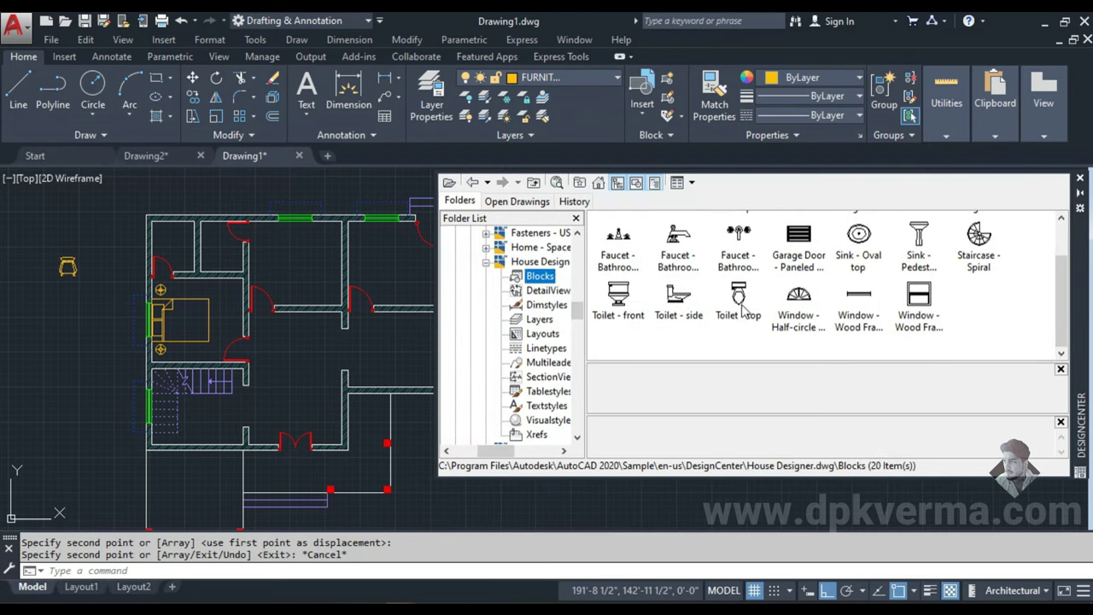
left_click_drag(745, 290, 186, 225)
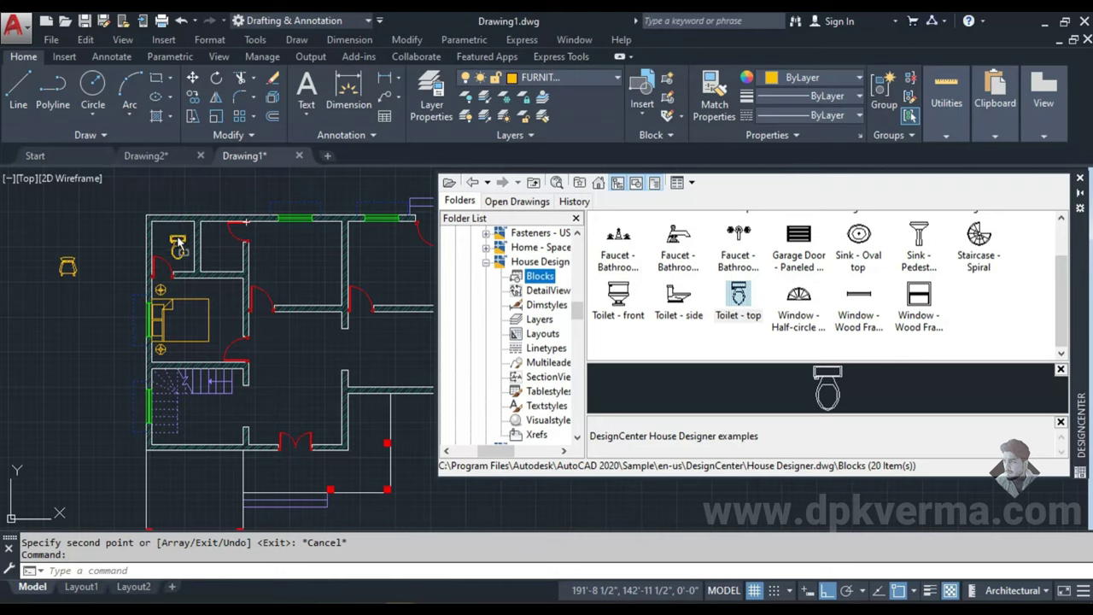
scroll(178, 243, "up", 3)
scroll(213, 282, "up", 3)
scroll(239, 307, "up", 3)
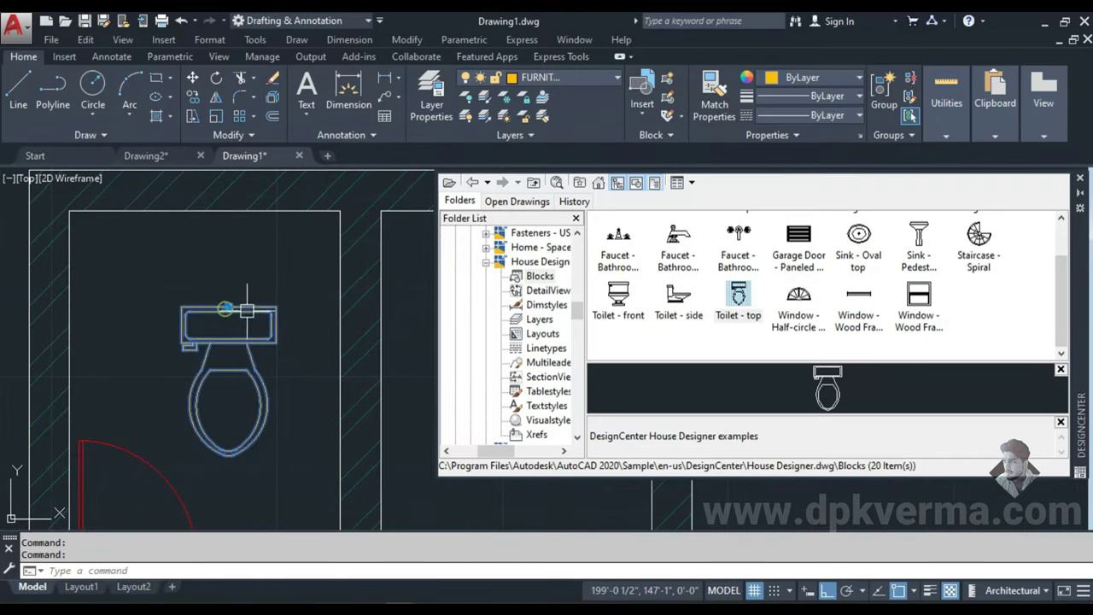
left_click(228, 306)
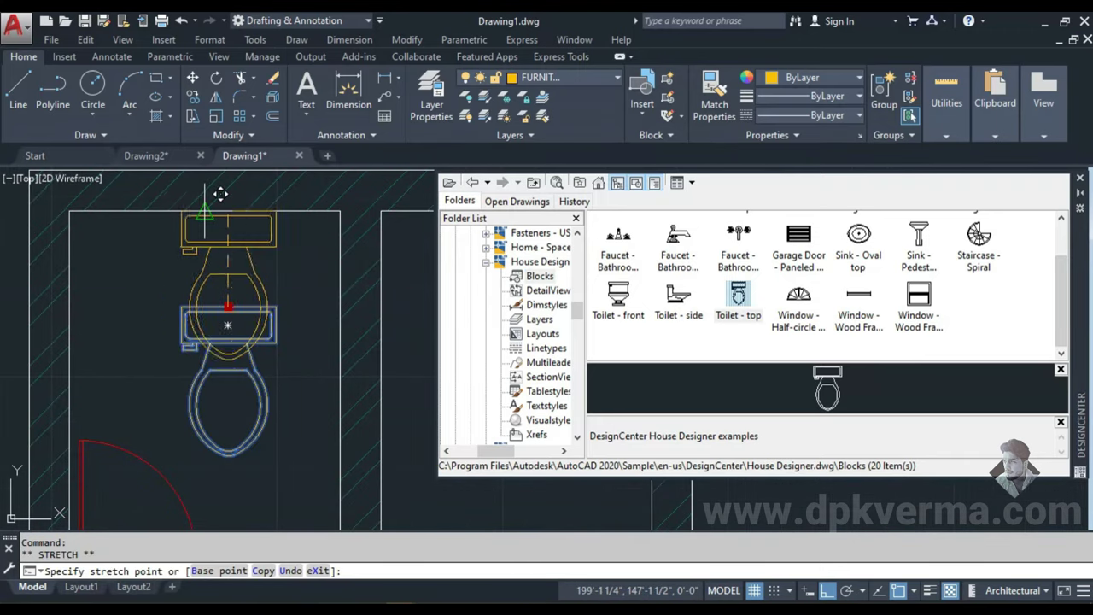
scroll(273, 284, "down", 3)
key("Escape")
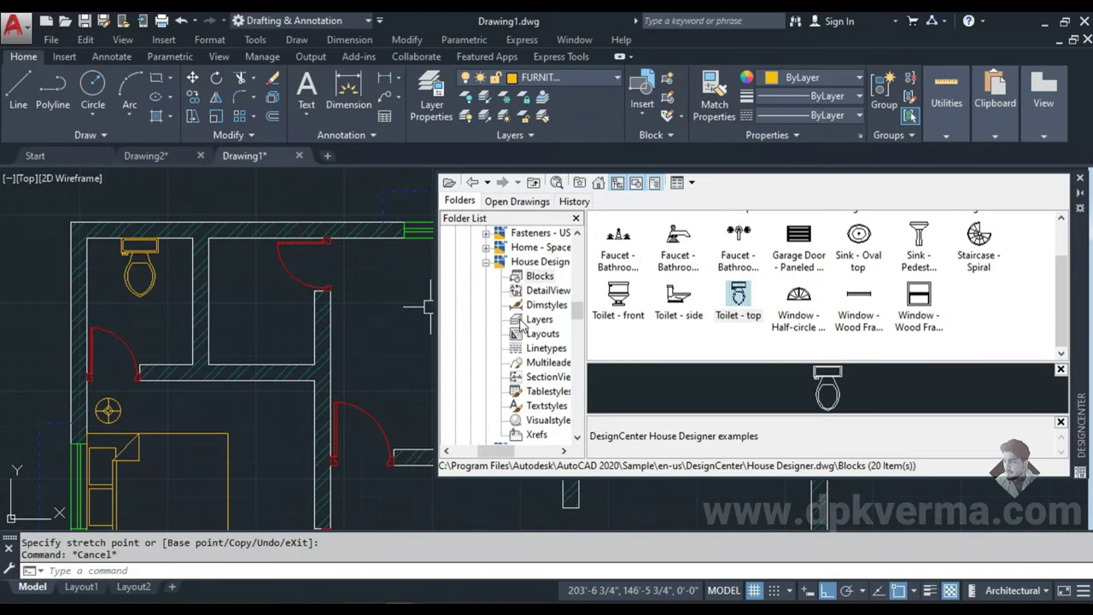
- Collapse House Designer in DesignCenter and go to the File Explorer taskbar icon
left_click(486, 261)
scroll(502, 321, "up", 3)
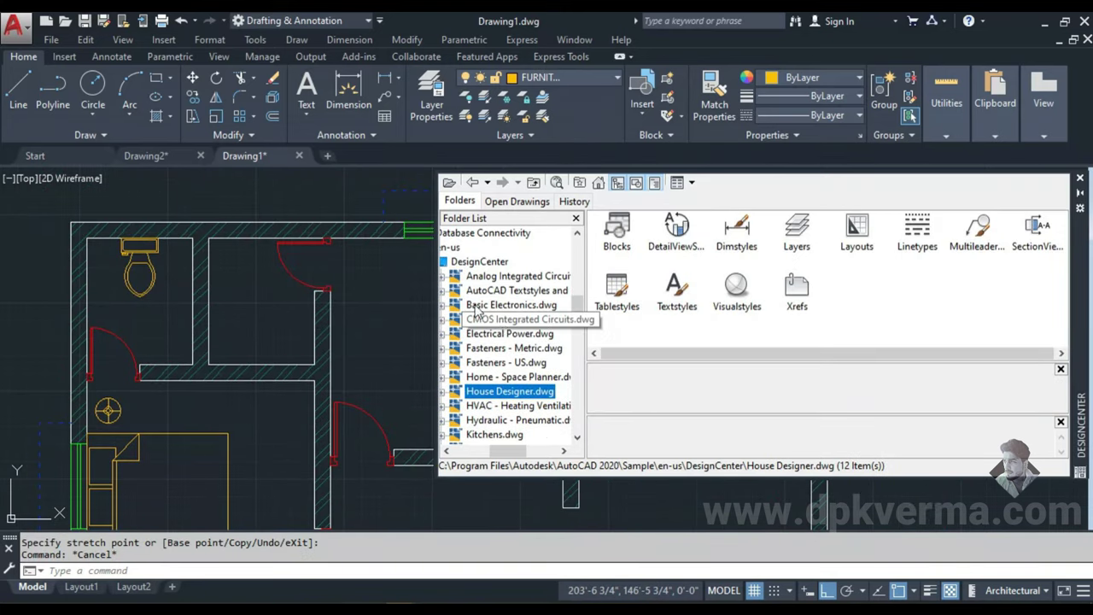
left_click_drag(508, 450, 493, 450)
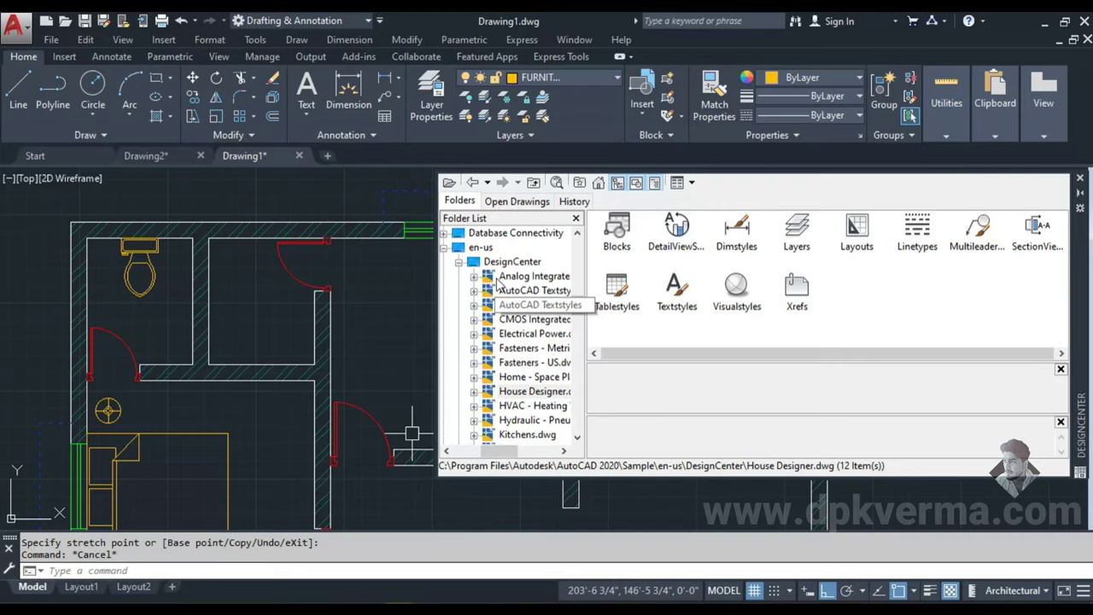
left_click(102, 608)
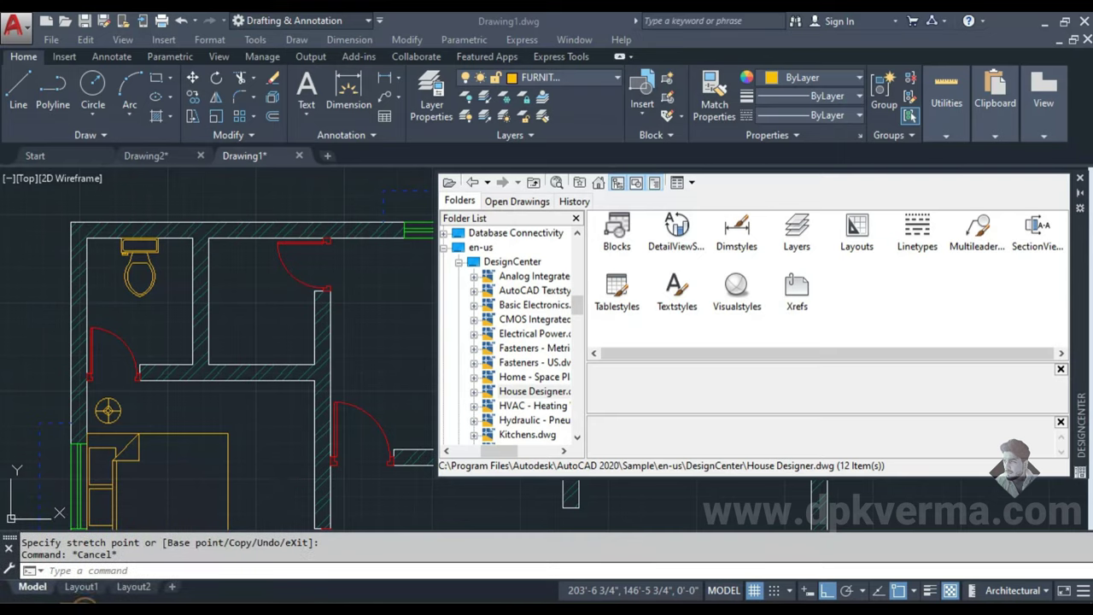
- Open a new File Explorer window and browse to C:\Program Files\Autodesk
right_click(102, 608)
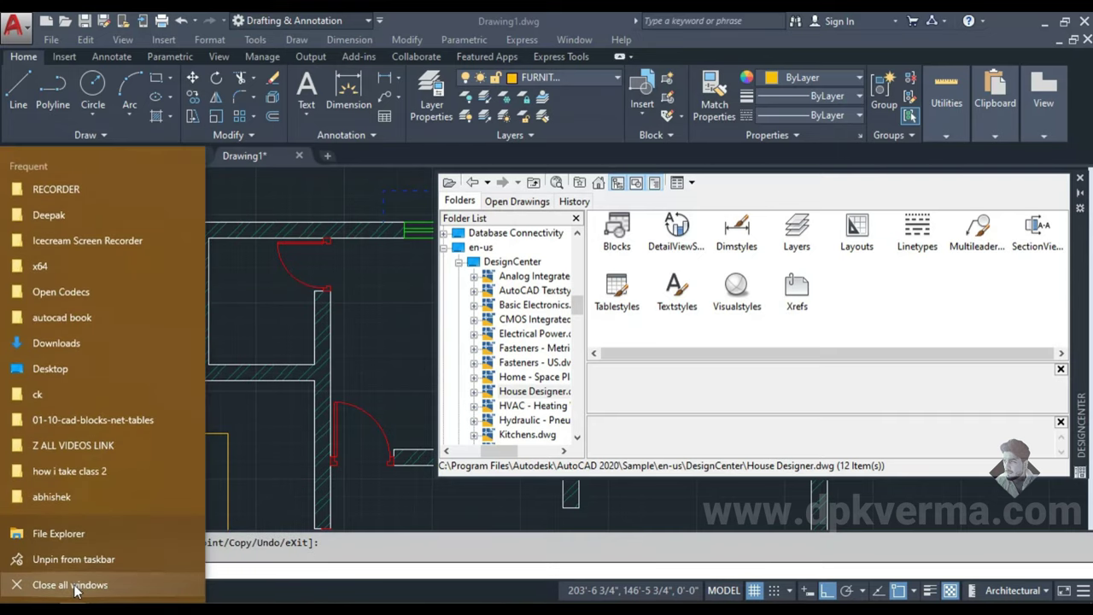
key("super+e")
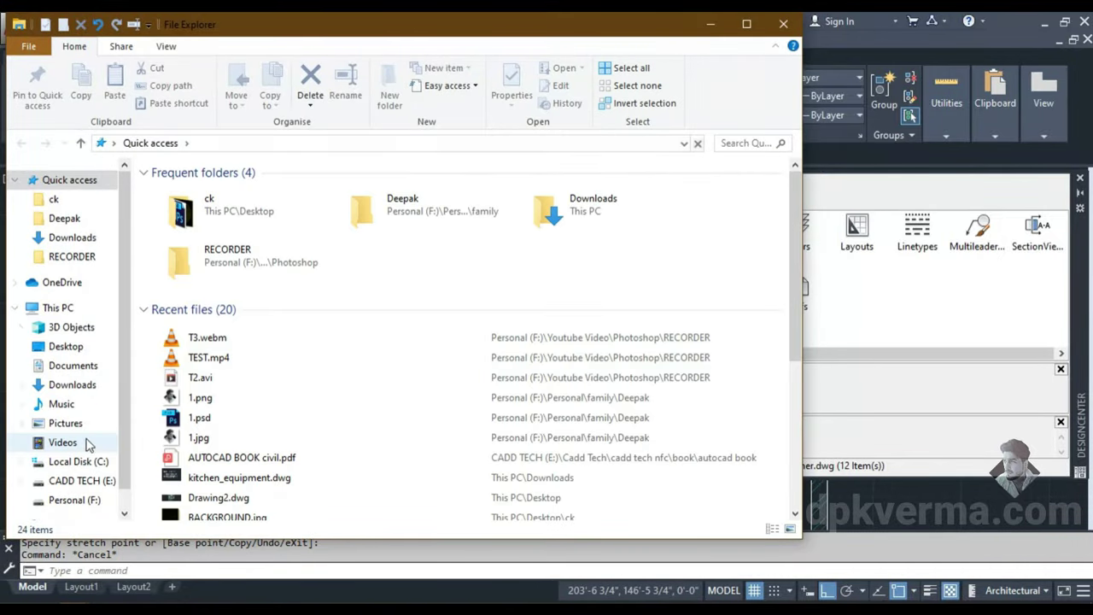
left_click(57, 307)
double_click(226, 358)
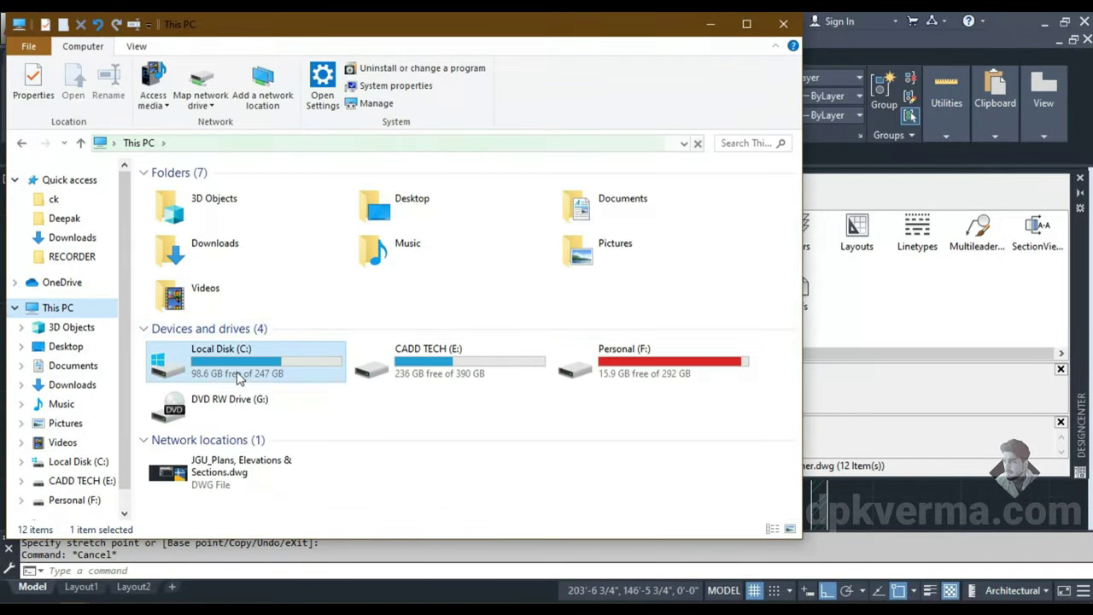
double_click(205, 257)
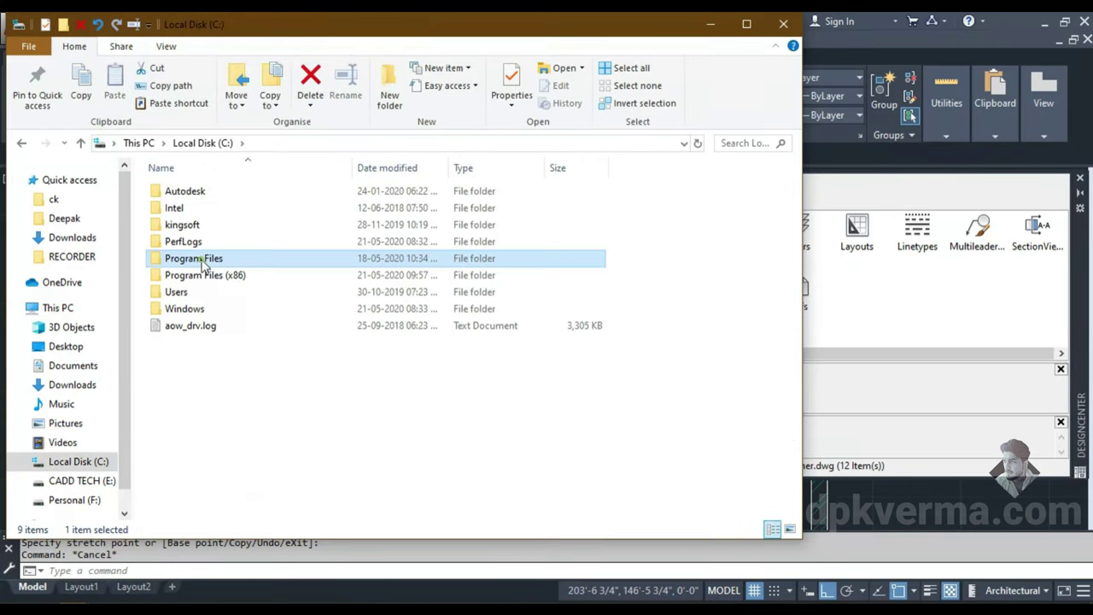
double_click(202, 258)
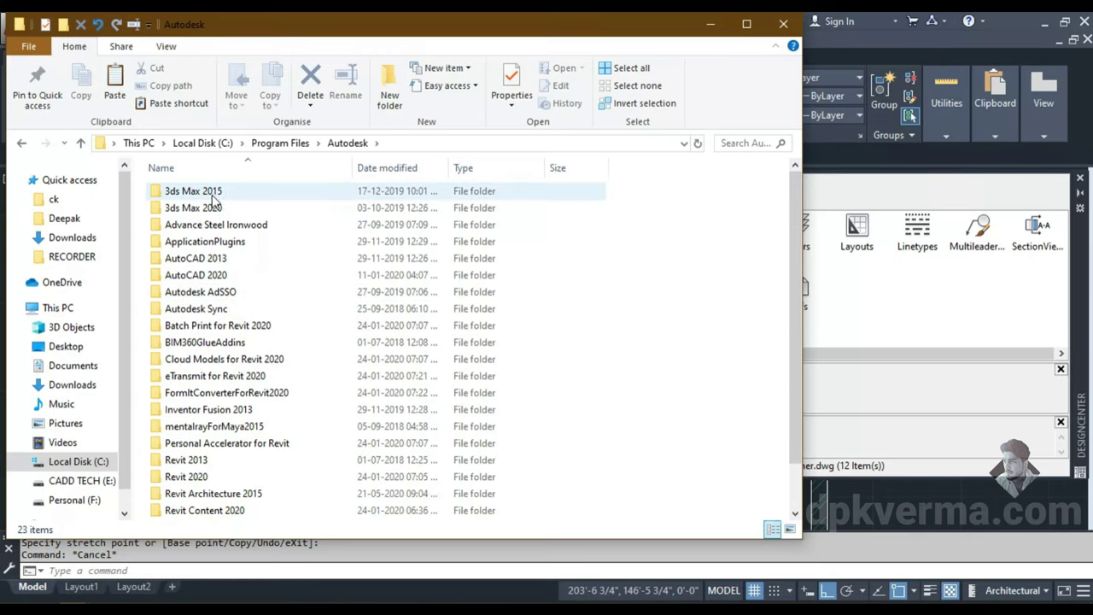
- Browse into AutoCAD 2020\Sample\en-us\DesignCenter, then close File Explorer
double_click(208, 277)
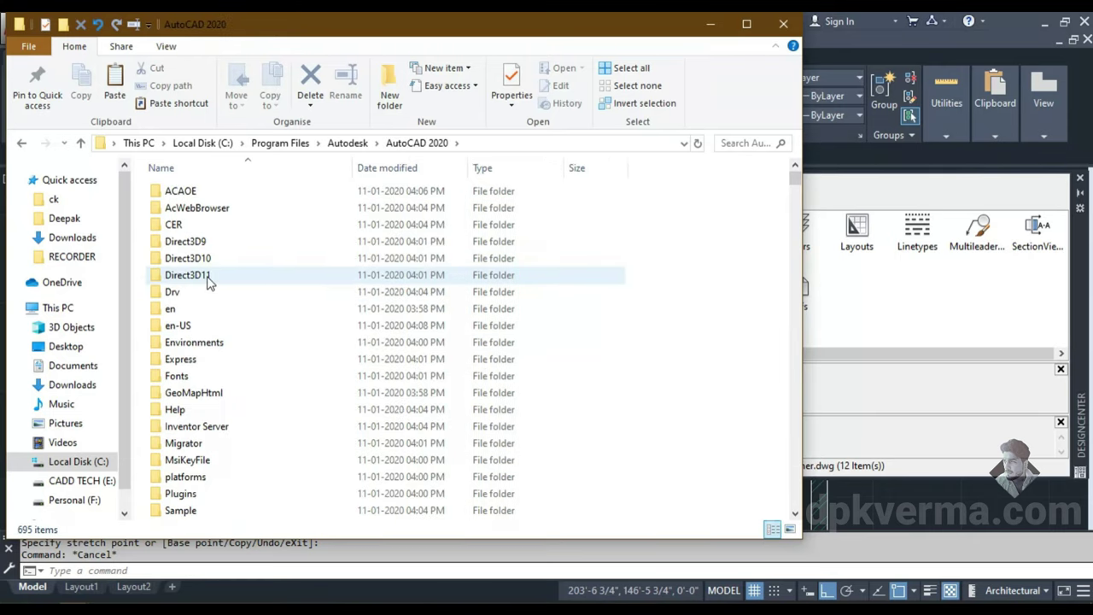
scroll(210, 282, "down", 3)
double_click(195, 360)
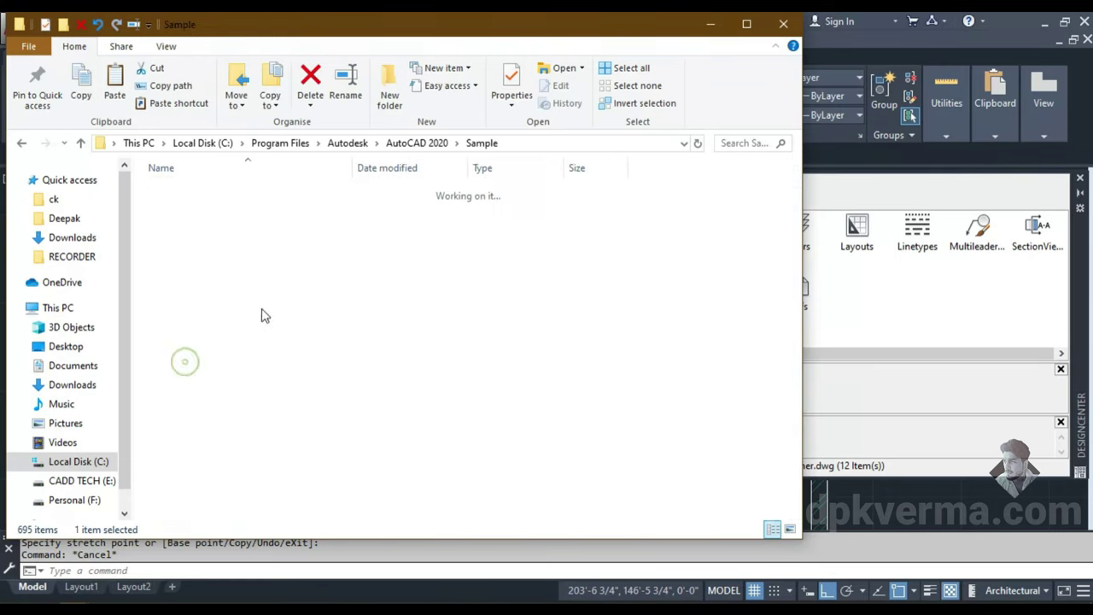
double_click(184, 225)
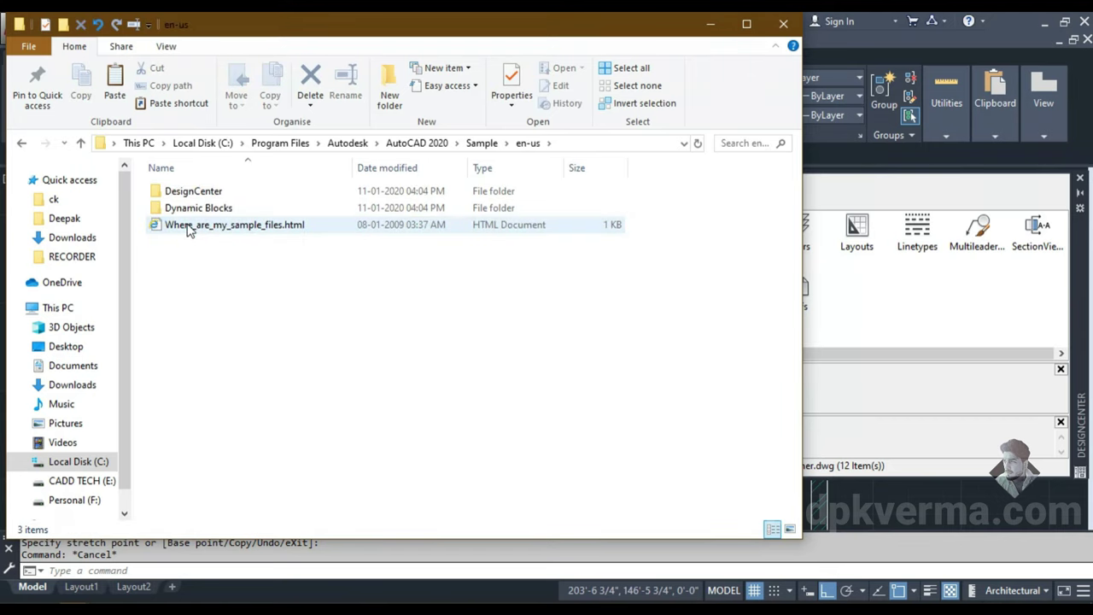
double_click(195, 193)
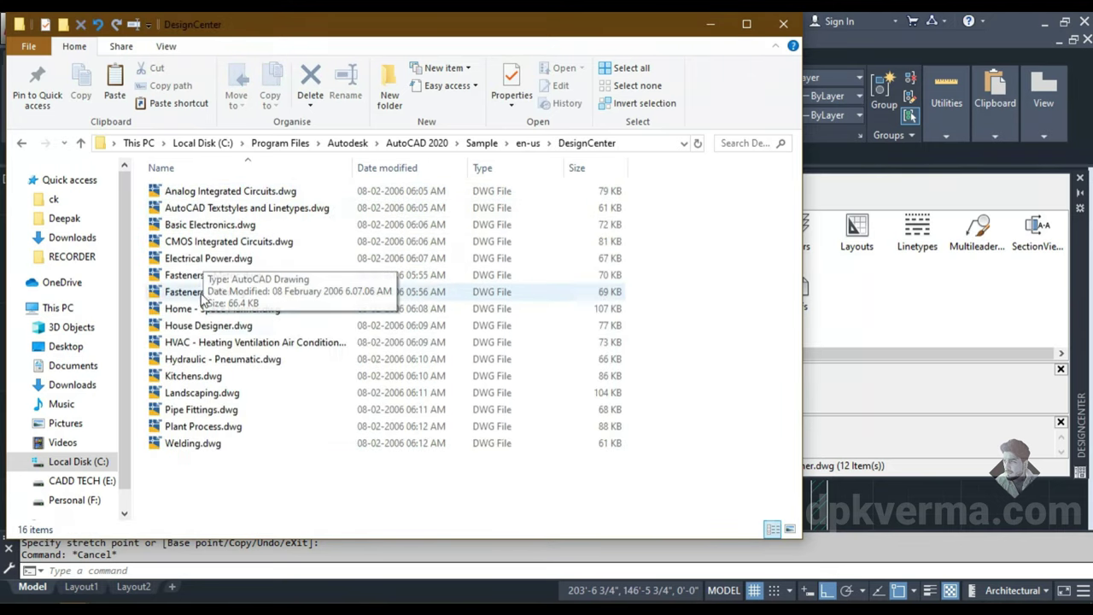
left_click(783, 24)
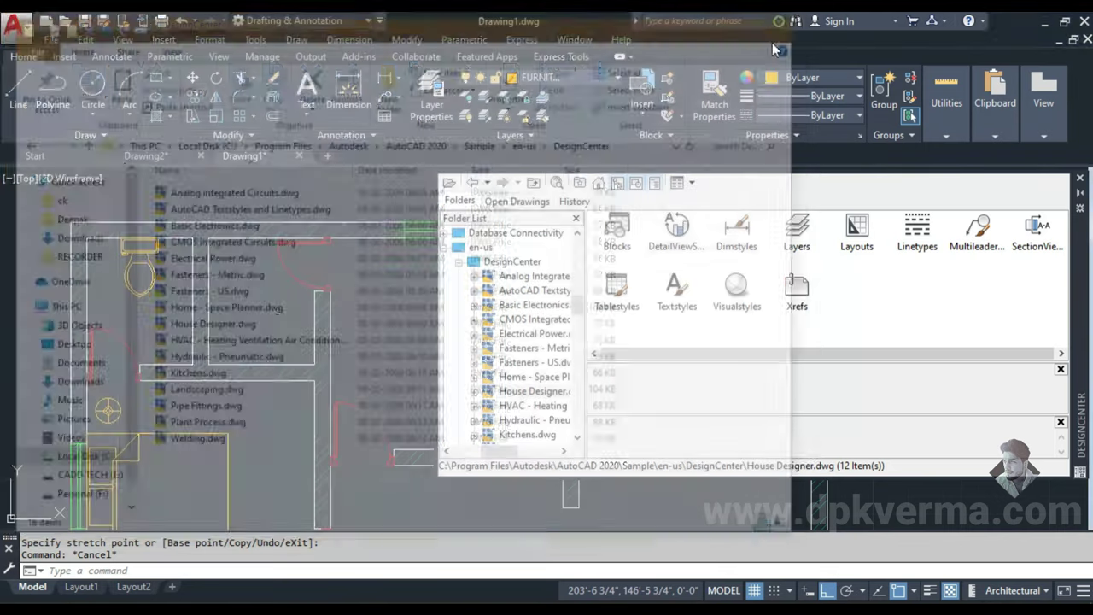
- In DesignCenter, collapse House Designer and list the Kitchens.dwg blocks
double_click(618, 230)
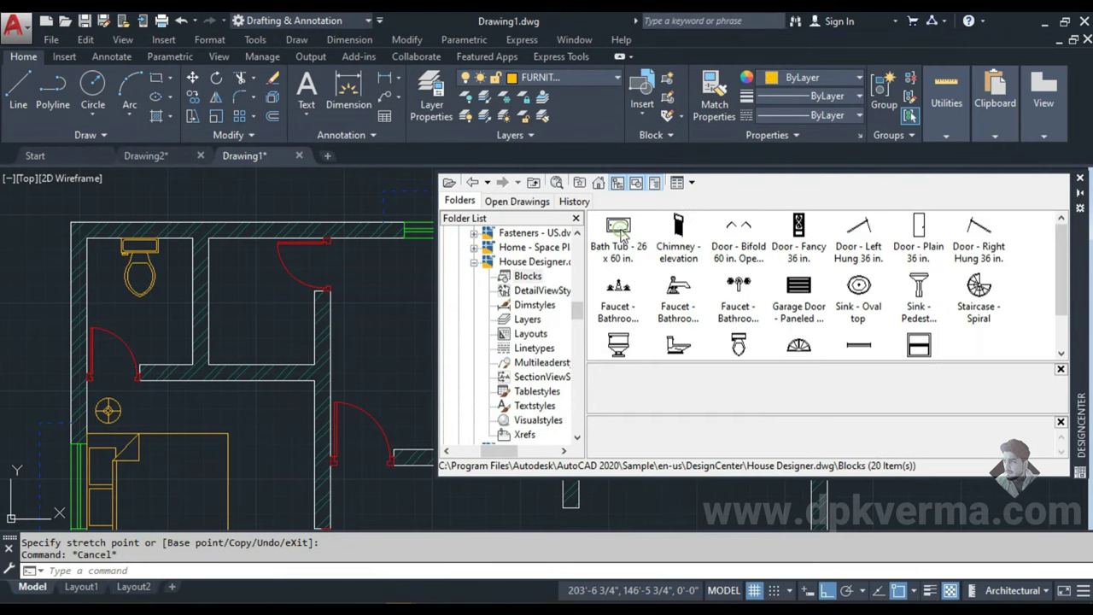
left_click(474, 263)
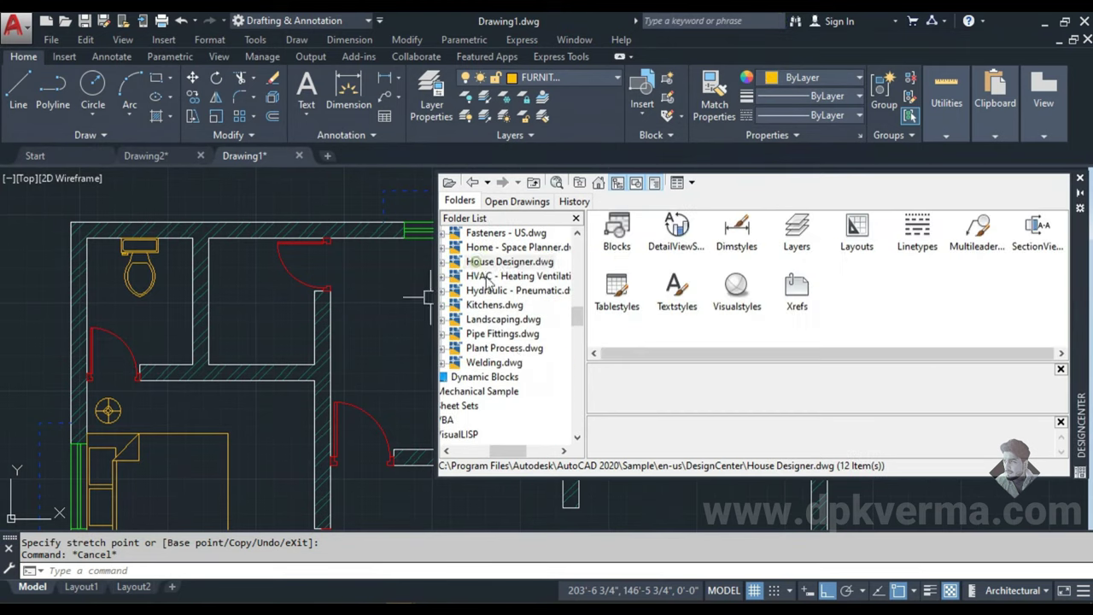
left_click(443, 307)
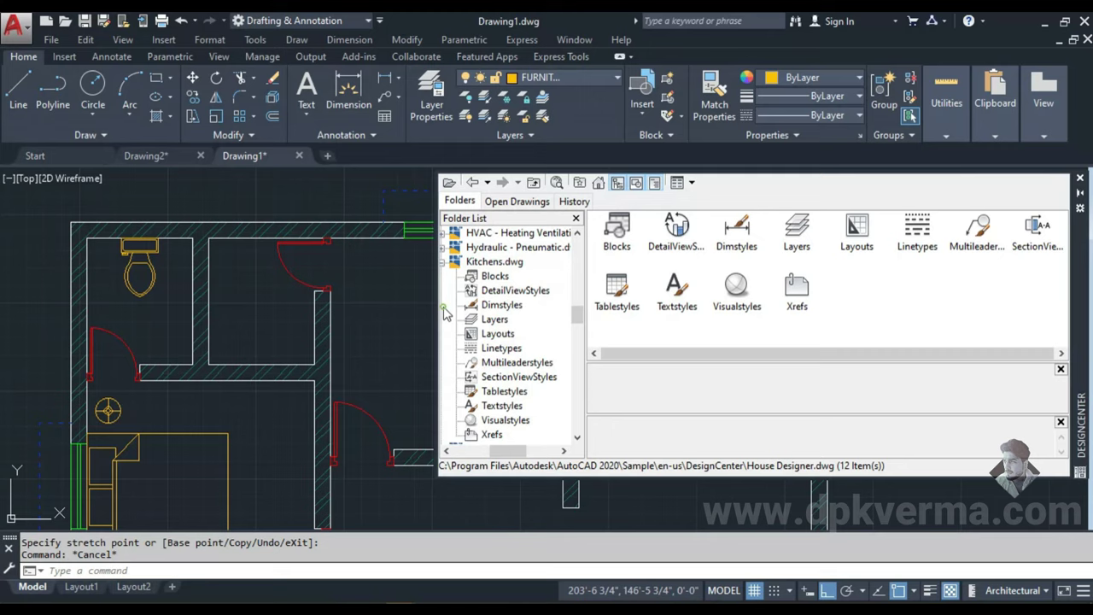
left_click(495, 277)
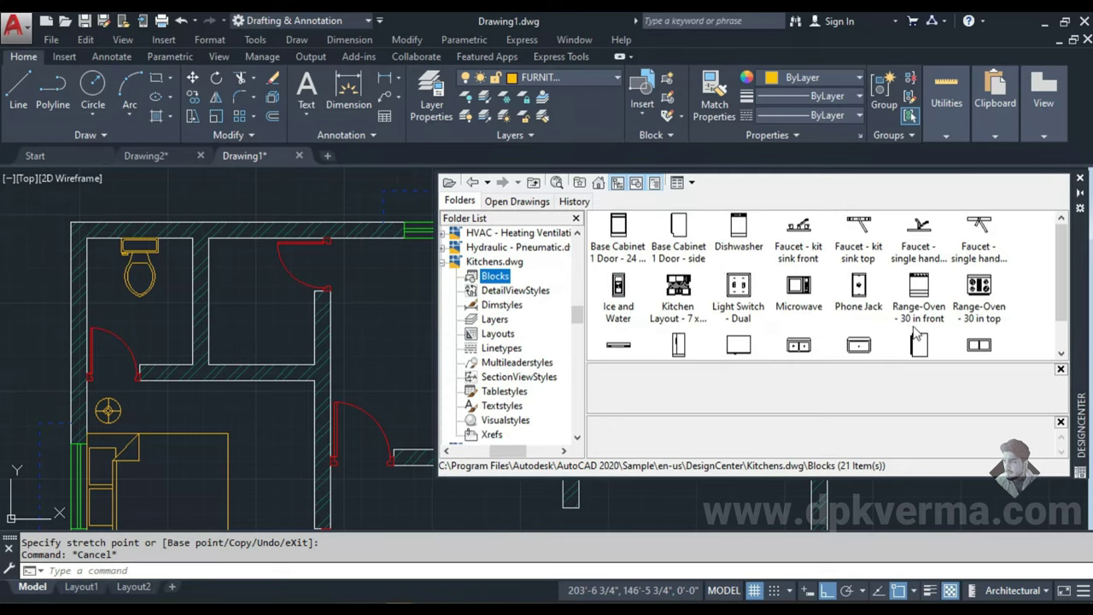
scroll(352, 302, "up", 3)
- Offset the kitchen's top and left inner wall lines 1'6" into the room
scroll(257, 318, "up", 2)
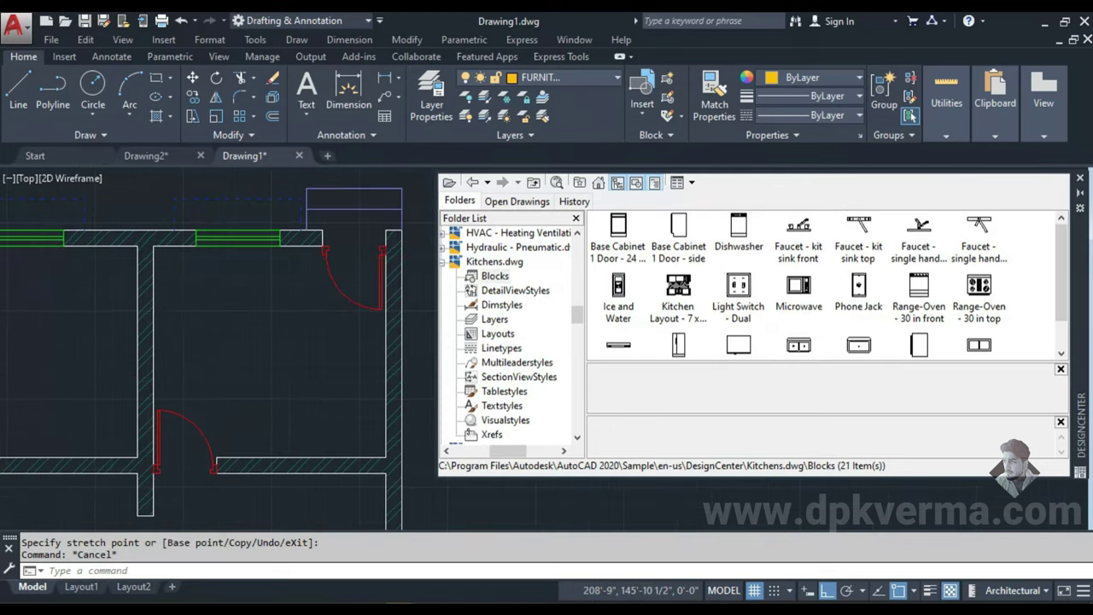
middle_click_drag(196, 280, 231, 295)
type("0")
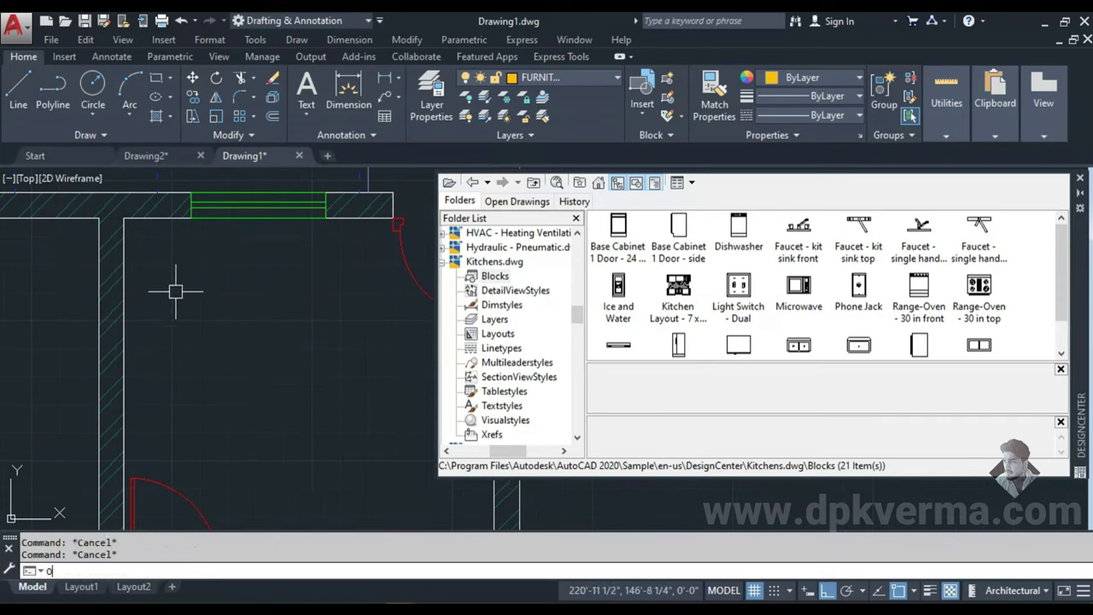
key("Return")
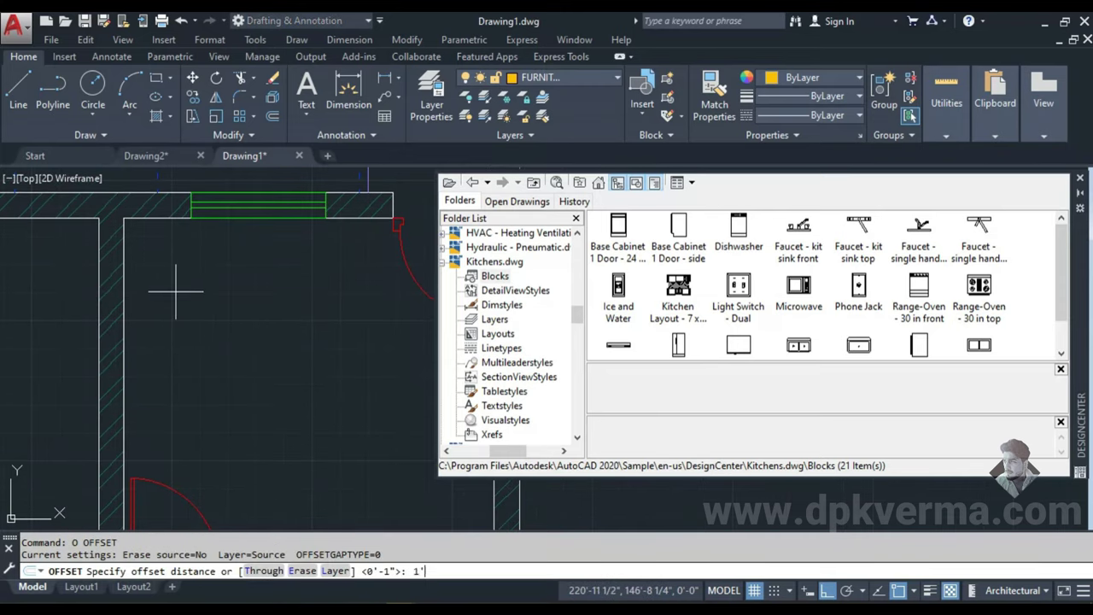
type("6")
key("Return")
left_click(161, 223)
left_click(176, 284)
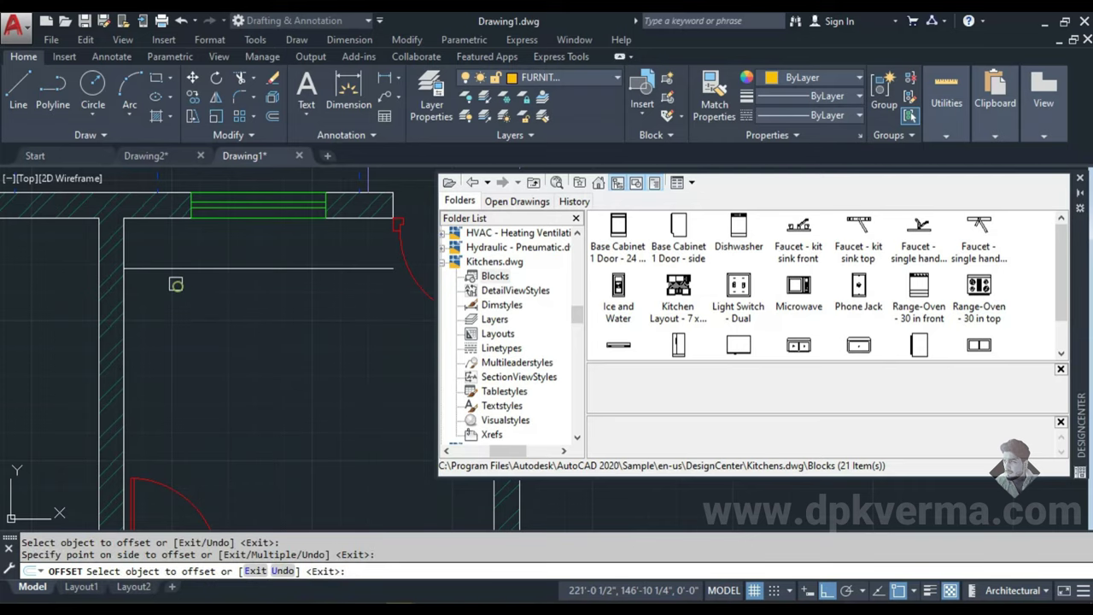
left_click(126, 292)
left_click(166, 287)
key("Escape")
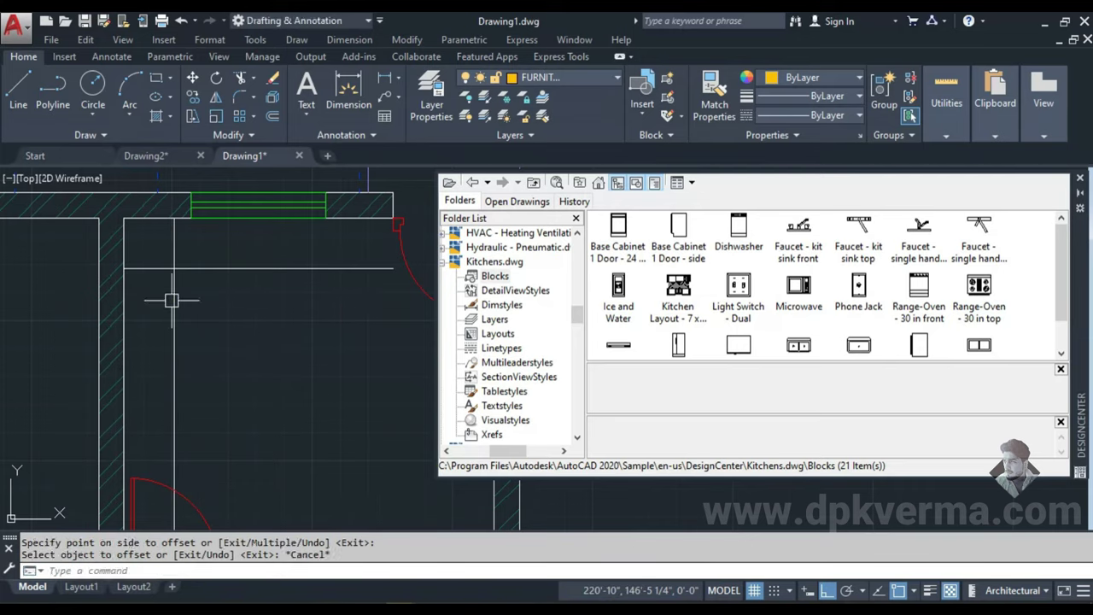
- Fillet the two offset counter edges into a corner
type("f")
key("Return")
left_click(198, 268)
left_click(175, 303)
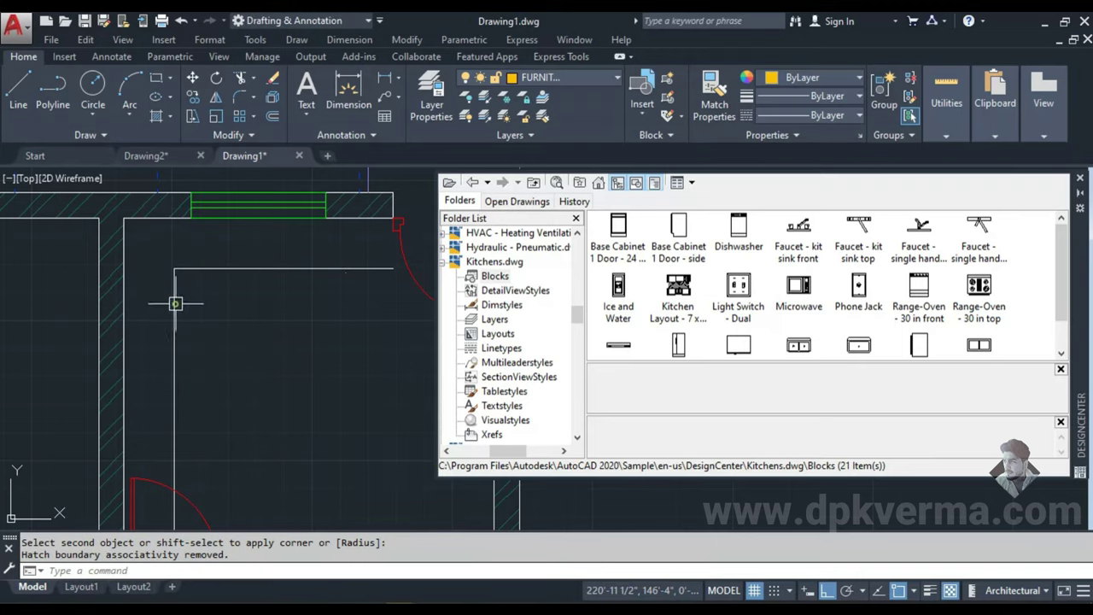
key("Escape")
key("Escape")
- Close the counter's right end with a line and fillet it to the counter edge
type("l")
key("Return")
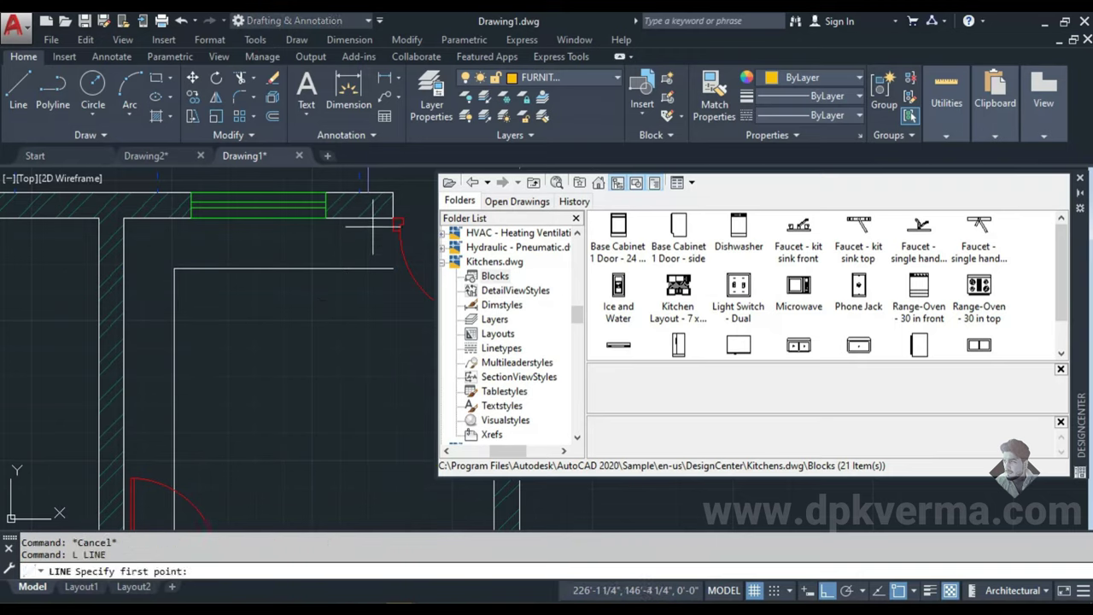
left_click(373, 220)
left_click(370, 299)
key("Escape")
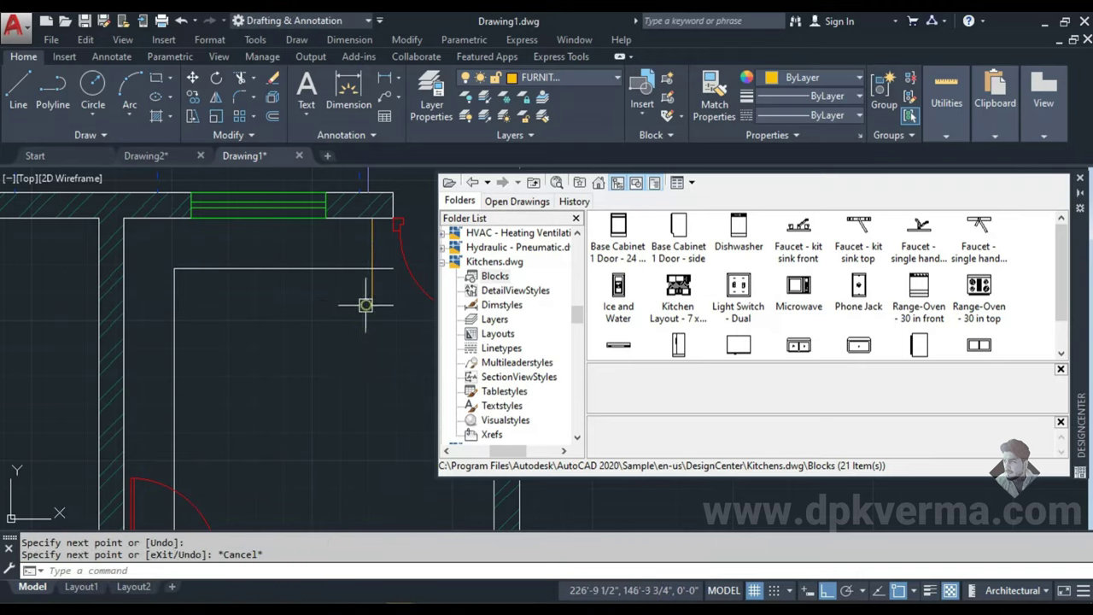
type("F")
key("Return")
left_click(353, 272)
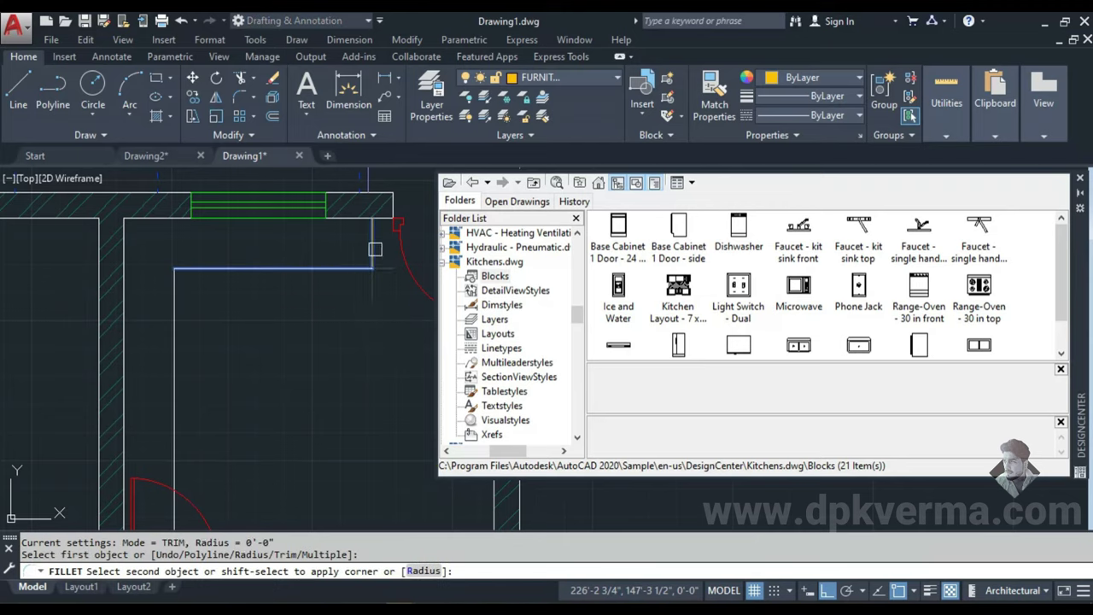
left_click(375, 249)
type("L")
- Draw the counter's lower end line from the left wall to its vertical edge
key("Return")
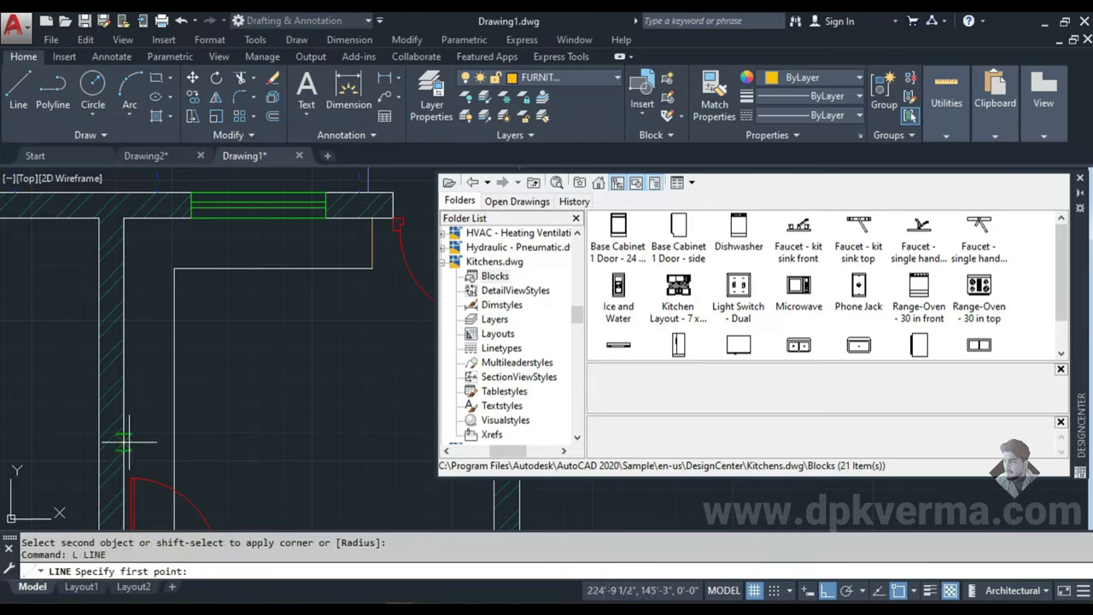
left_click(122, 442)
left_click(174, 442)
key("Escape")
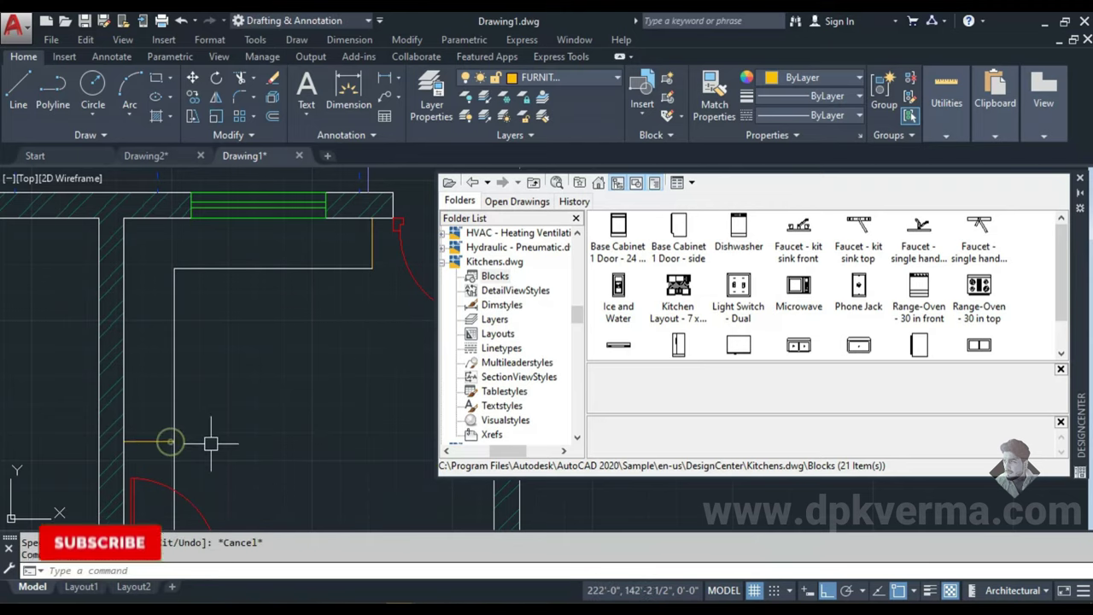
type("f")
key("Return")
left_click(174, 405)
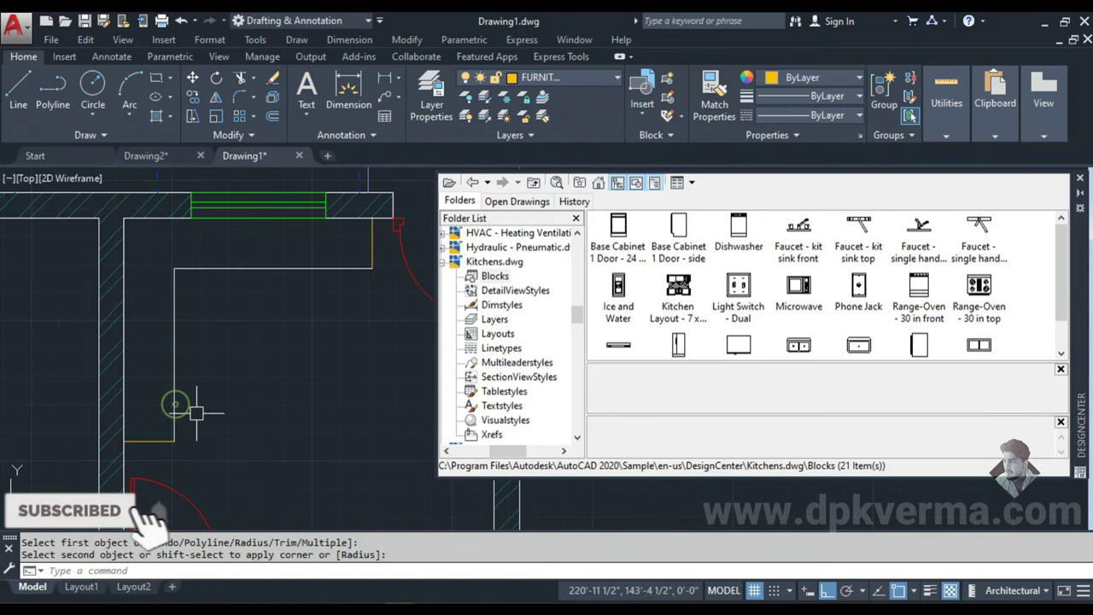
key("Escape")
key("Escape")
- Match the orange end line's properties to the white counter lines with MA
type("MA")
key("Return")
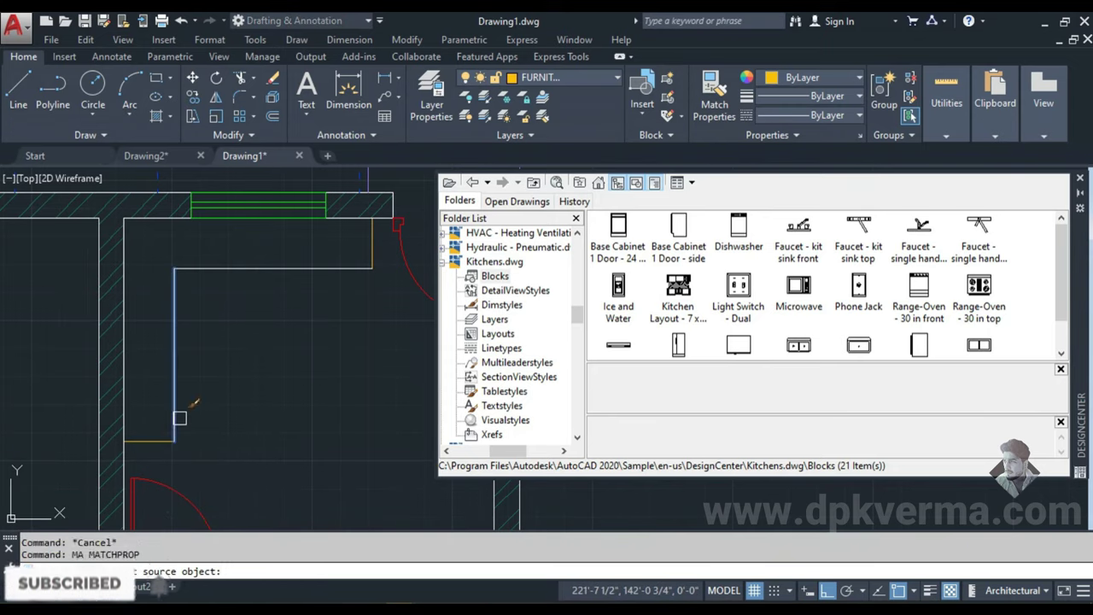
left_click(174, 427)
left_click(157, 442)
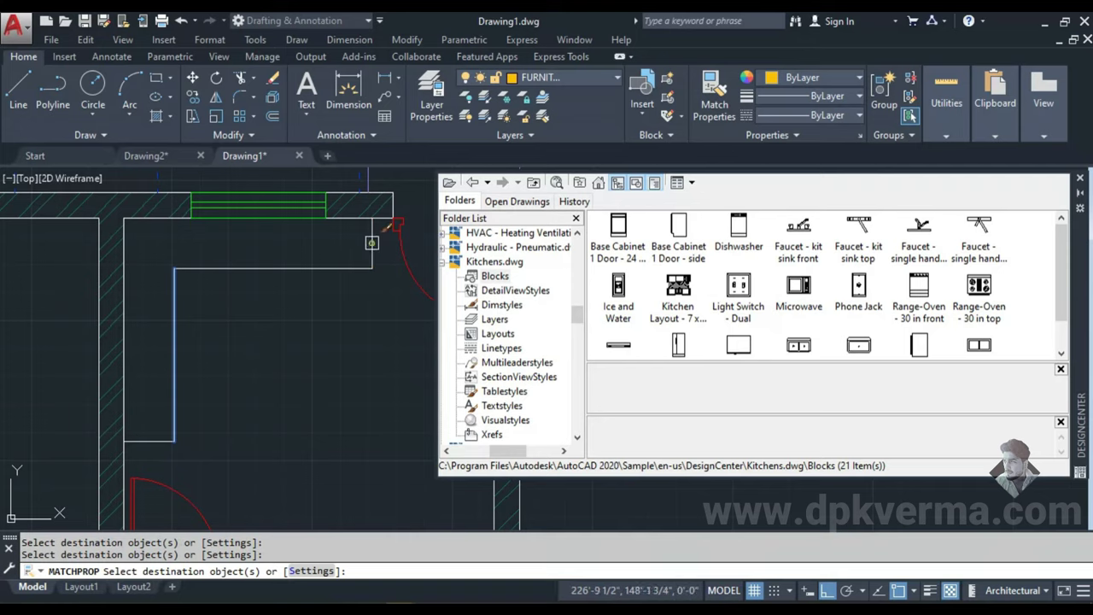
key("Escape")
scroll(366, 371, "down", 2)
scroll(271, 359, "up", 2)
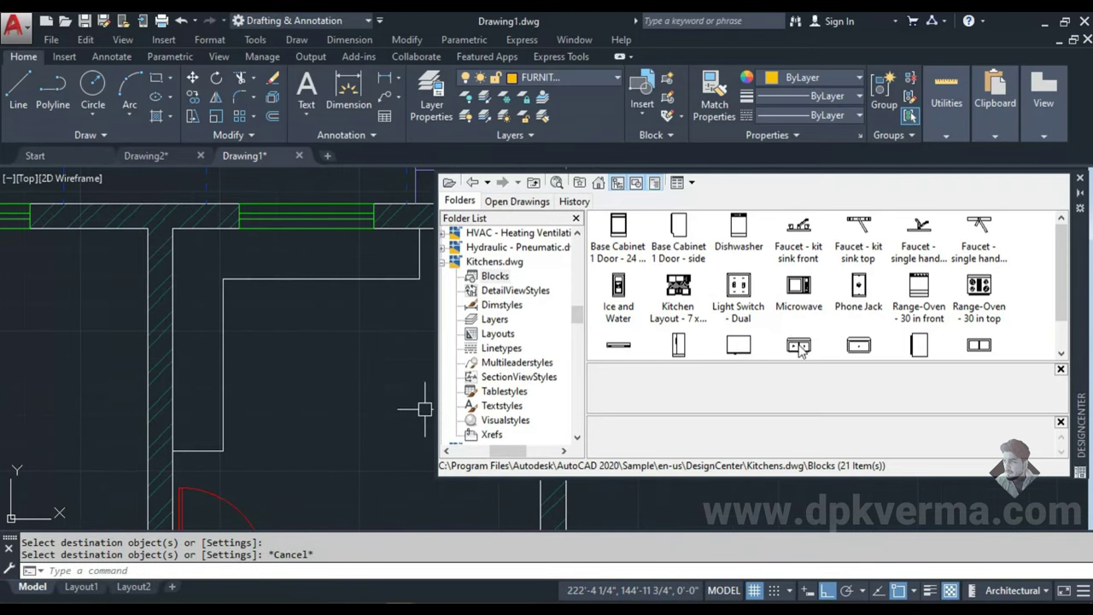
- Drop the double sink block into the kitchen and rotate it 90°
left_click_drag(801, 349, 314, 404)
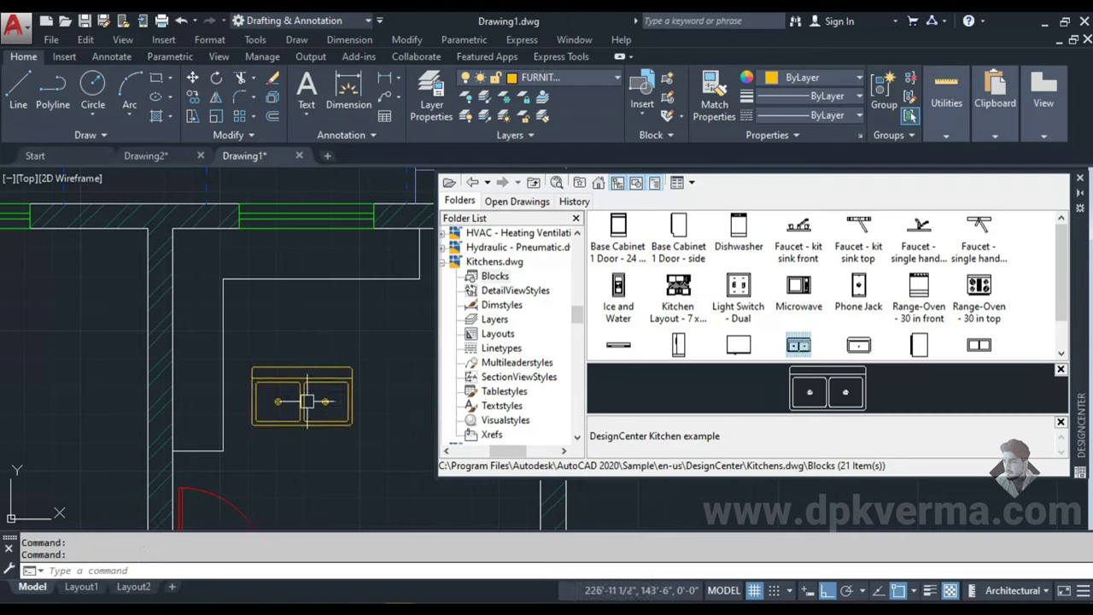
type("r")
key("Return")
left_click(319, 404)
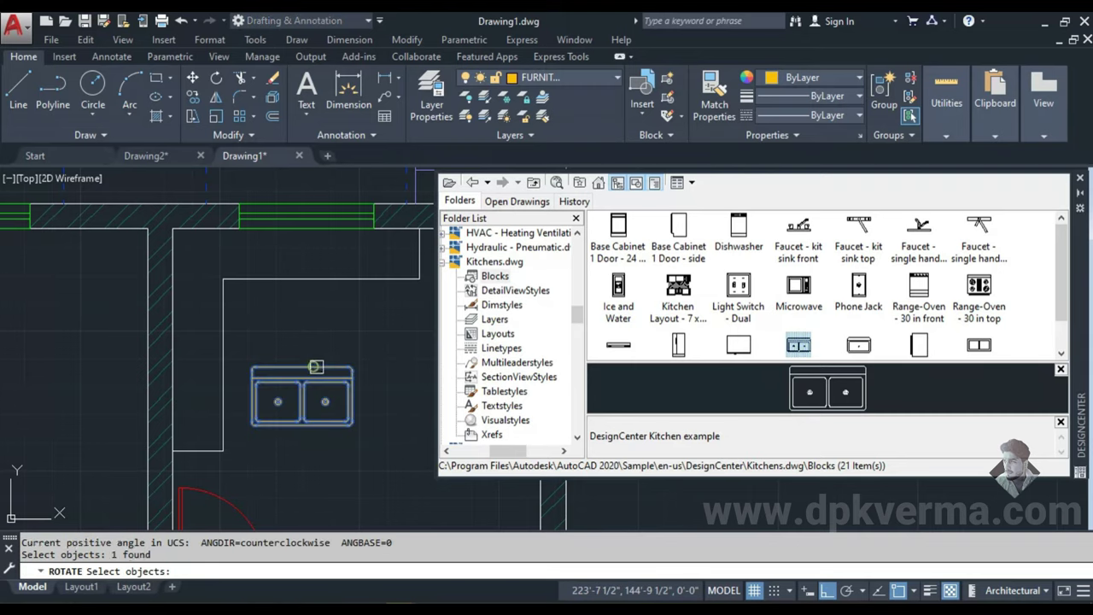
key("Return")
left_click(387, 359)
left_click(385, 330)
key("Escape")
key("Escape")
type("M")
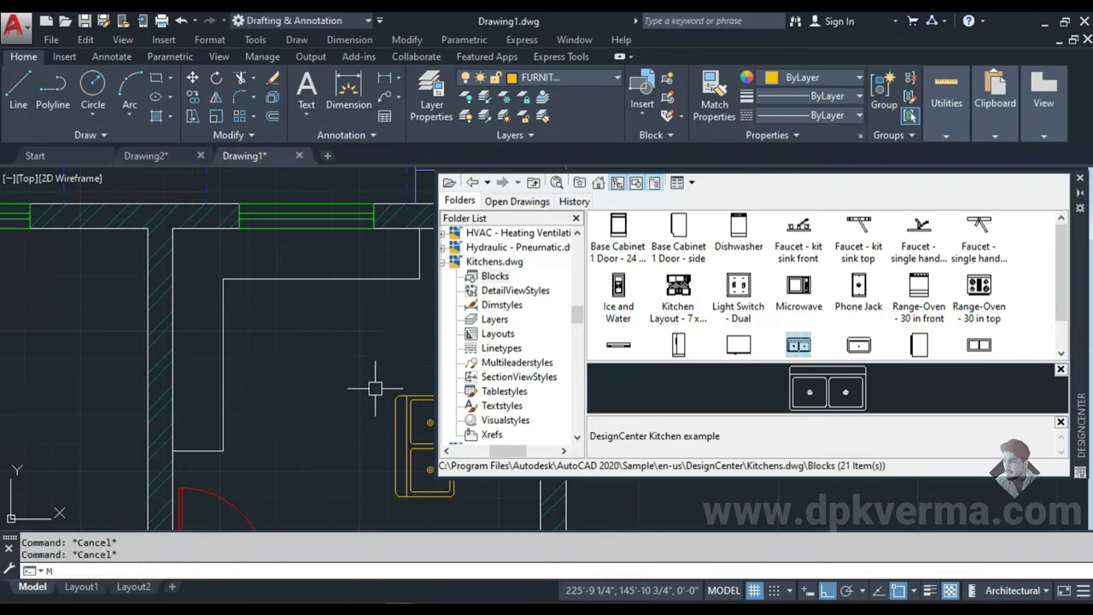
- Begin moving the sink toward the left wall with ortho off, then cancel the move
key("Return")
middle_click_drag(412, 441, 337, 436)
left_click(337, 436)
key("Return")
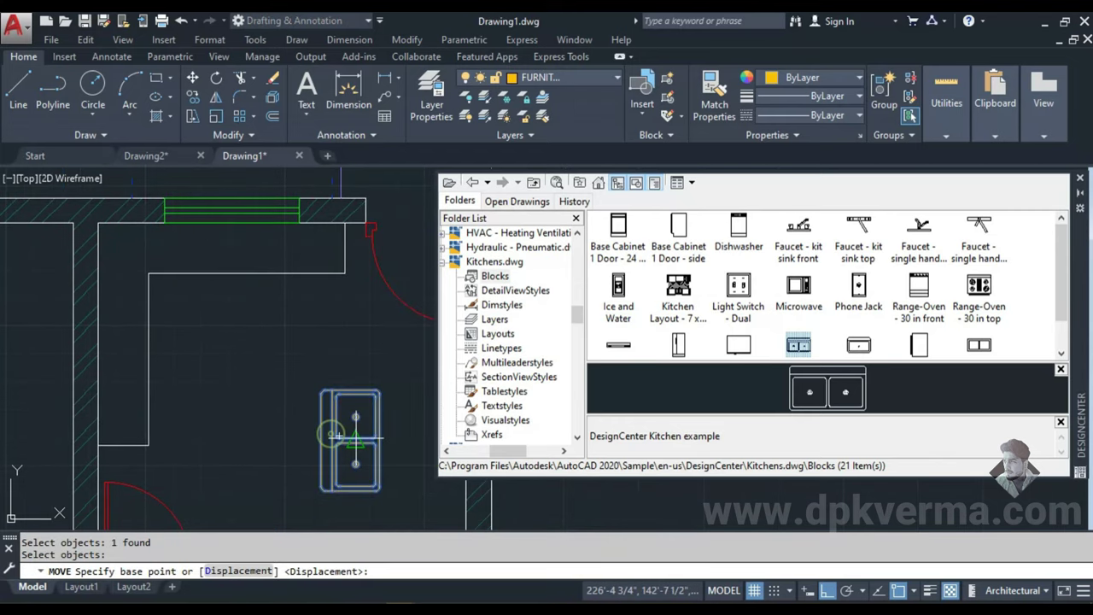
left_click(351, 440)
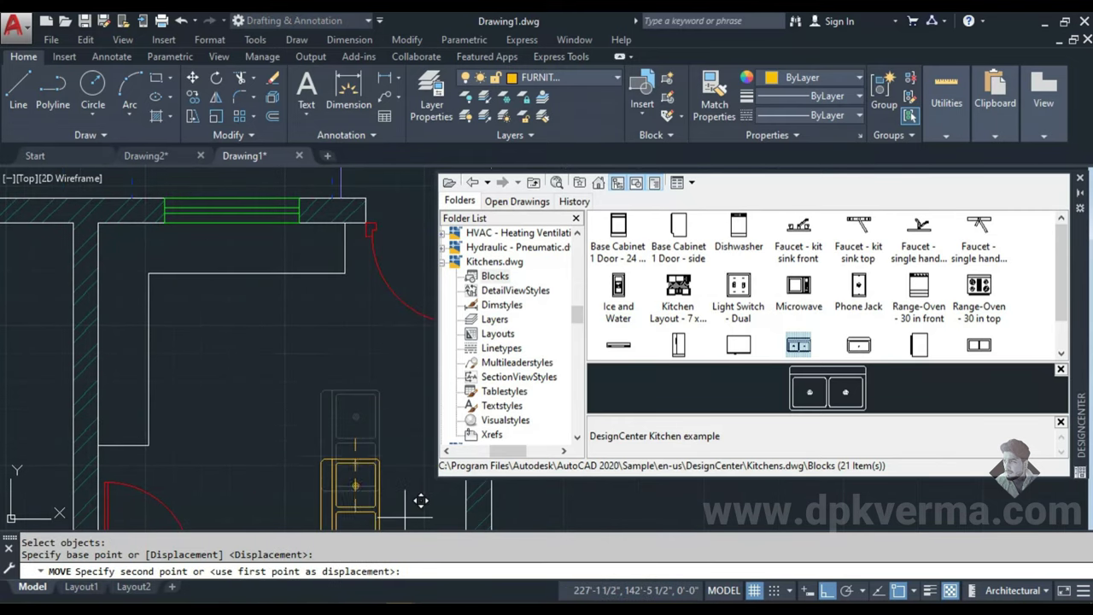
left_click(826, 591)
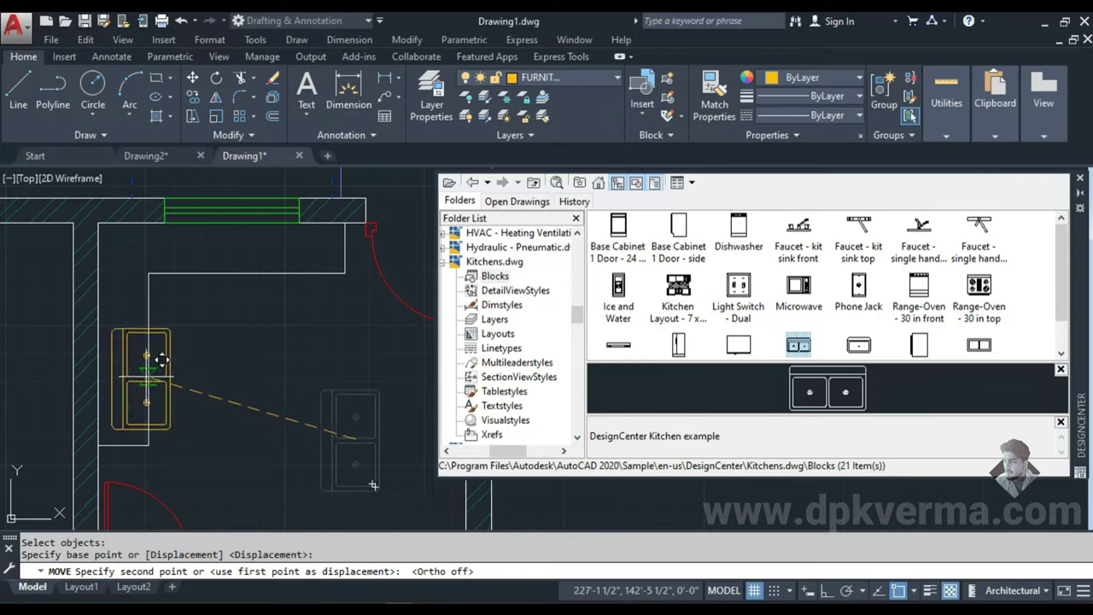
scroll(171, 363, "up", 2)
scroll(215, 353, "up", 2)
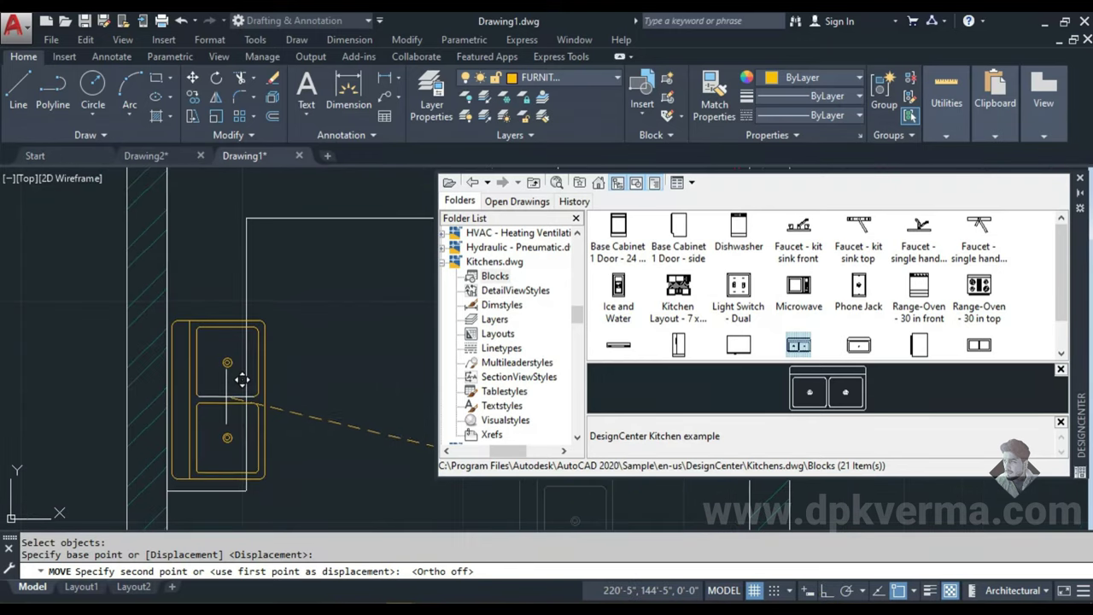
scroll(250, 388, "down", 2)
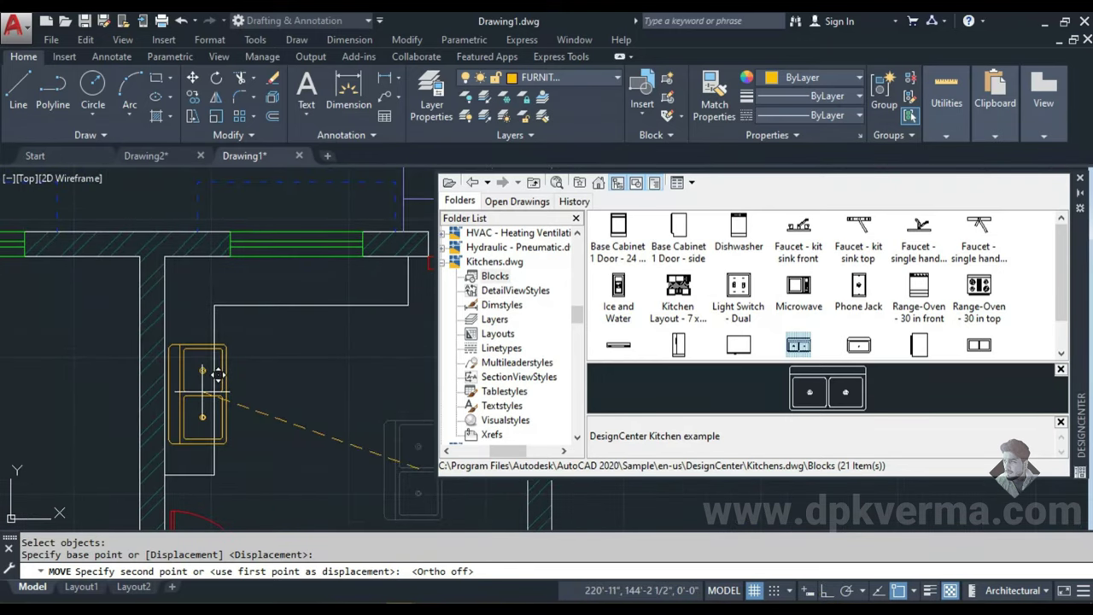
mouse_move(205, 427)
middle_mouse_down()
mouse_move(199, 411)
mouse_move(217, 350)
mouse_move(189, 359)
middle_mouse_up()
key("Escape")
- Check the wall's 1'-6" thickness with a linear dimension (DI)
type("DL")
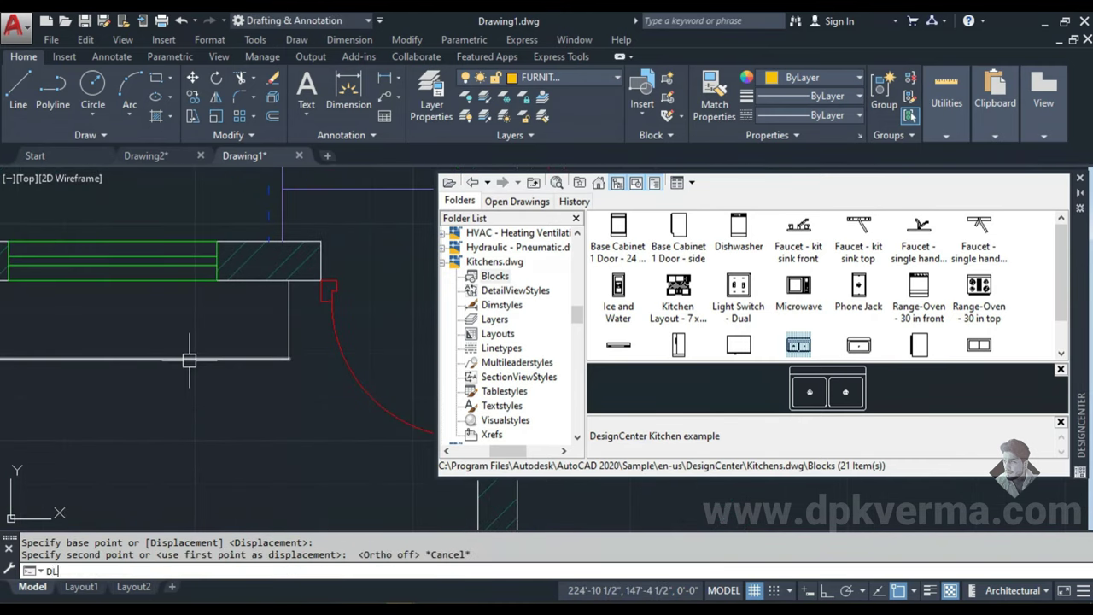
type("I")
key("Return")
key("Return")
left_click(288, 325)
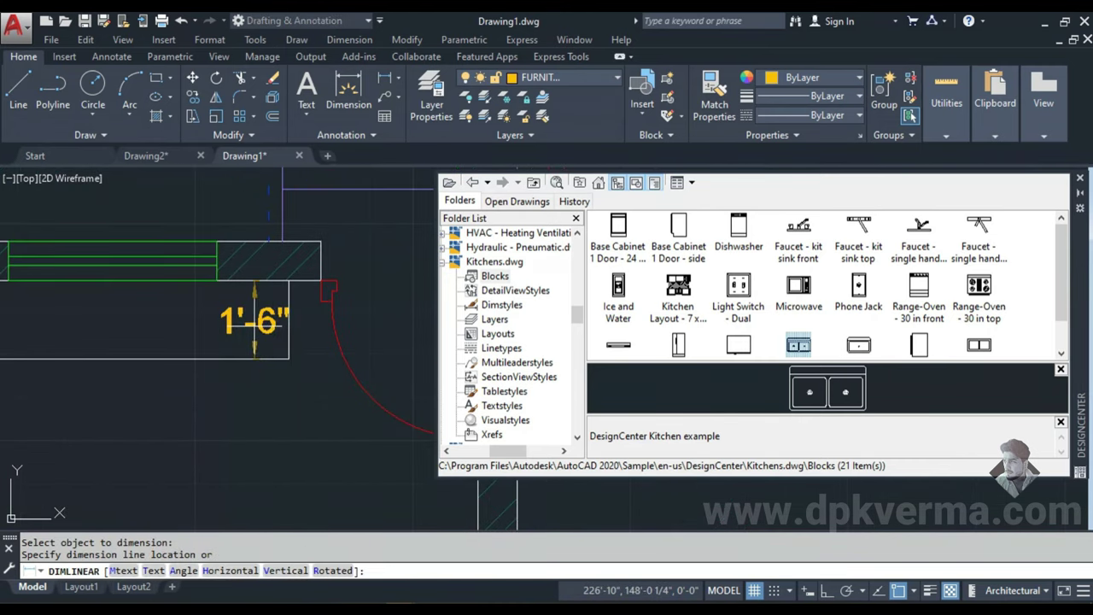
key("Escape")
- Offset the inner wall line 6 inches toward the room side
scroll(255, 329, "down", 2)
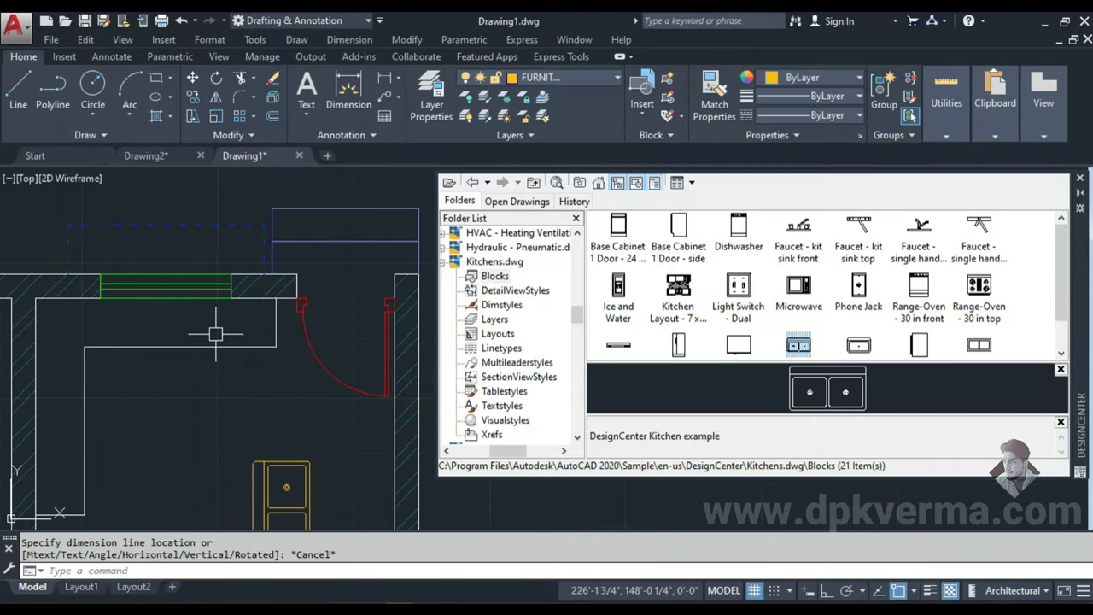
type("o")
key("Return")
type("6")
key("Return")
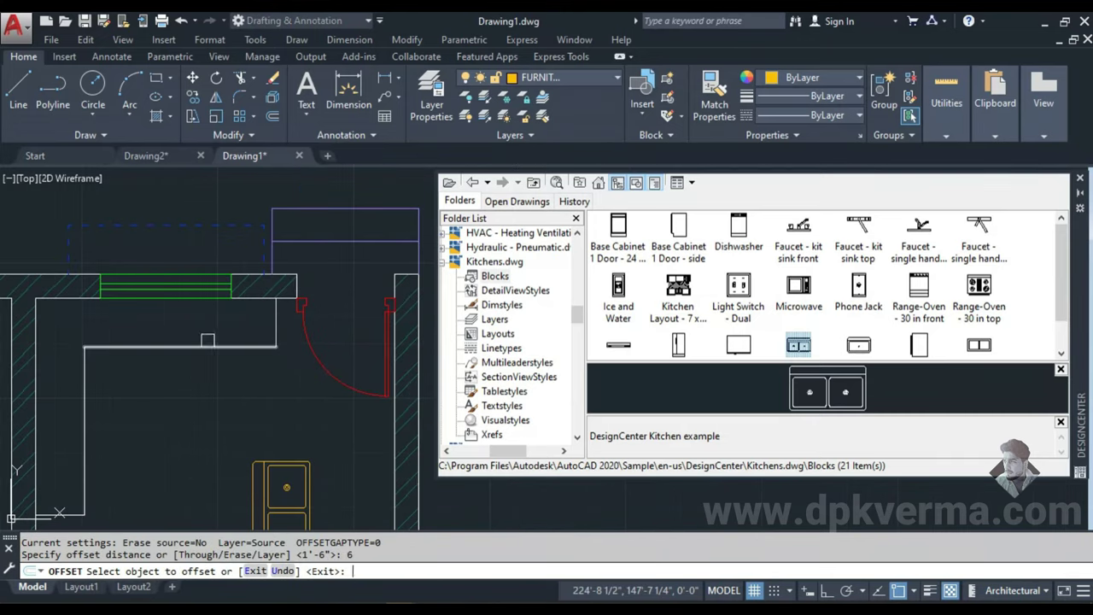
left_click(210, 347)
left_click(86, 412)
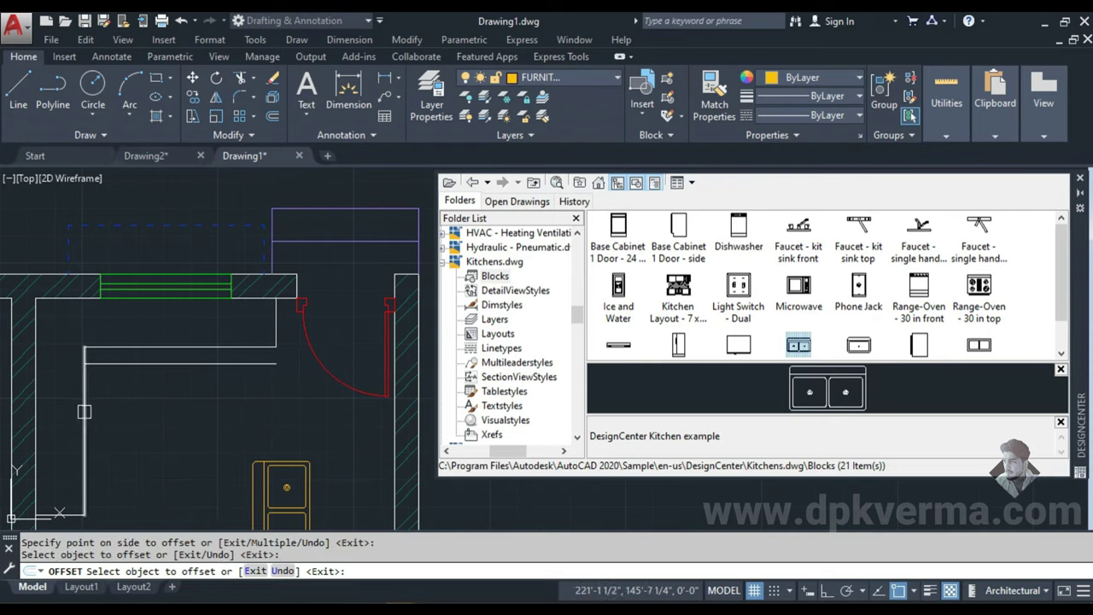
left_click(111, 410)
key("Escape")
- Fillet the offset line and the horizontal line into a closed corner
left_click(85, 401)
left_click(166, 346)
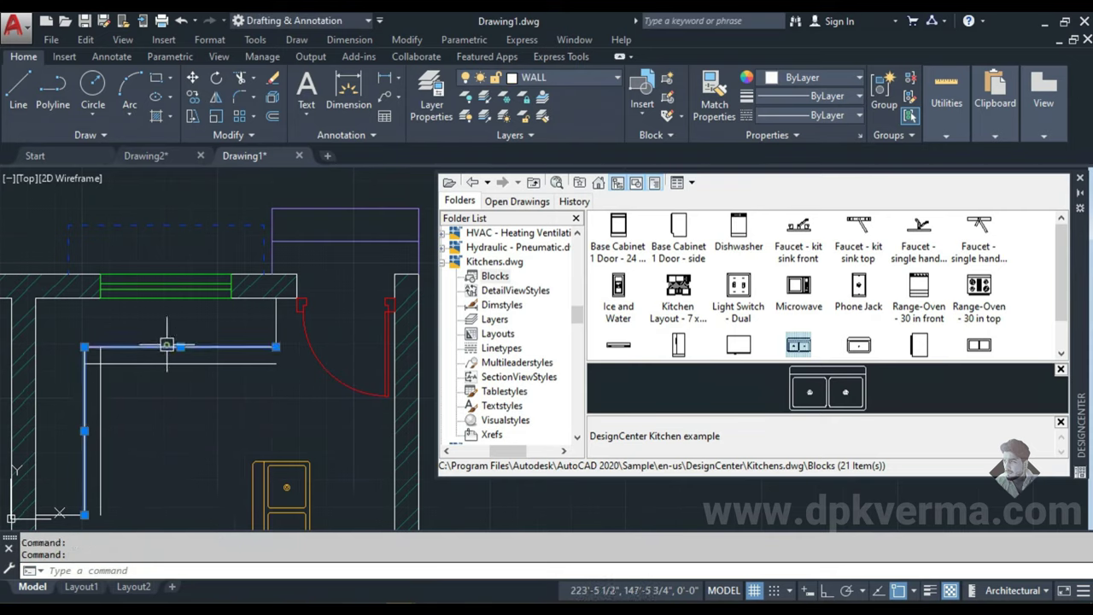
type("F")
key("Return")
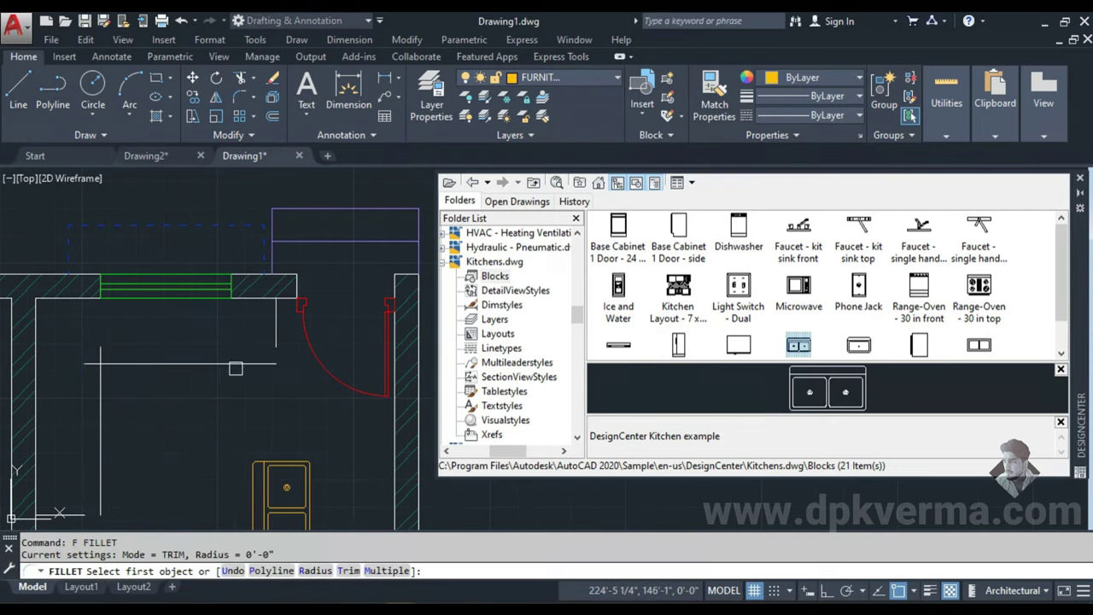
left_click(182, 363)
left_click(273, 328)
type("v")
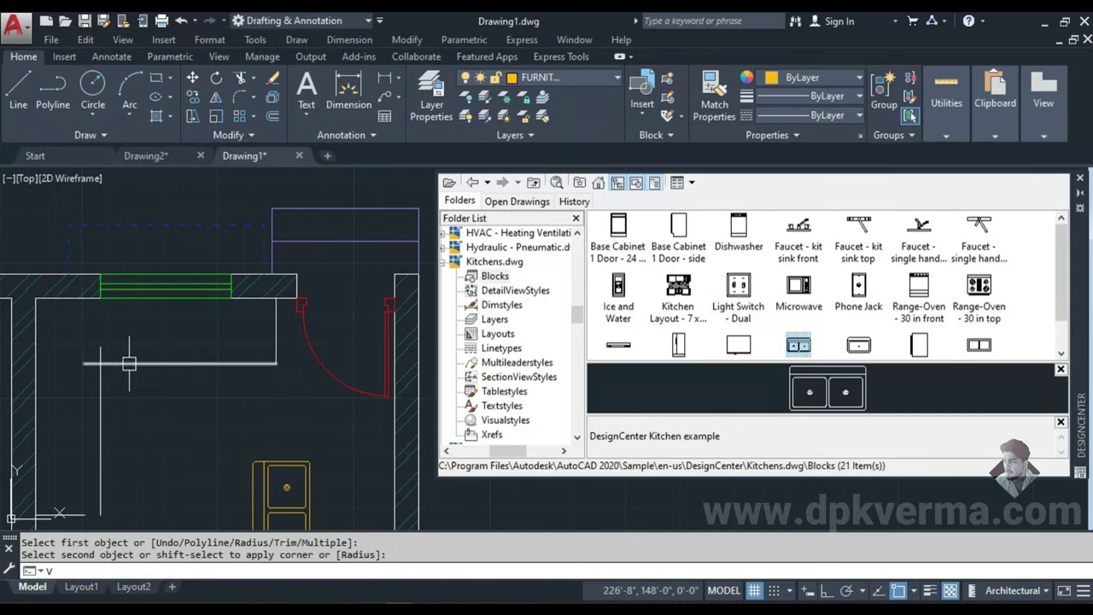
key("Escape")
key("Escape")
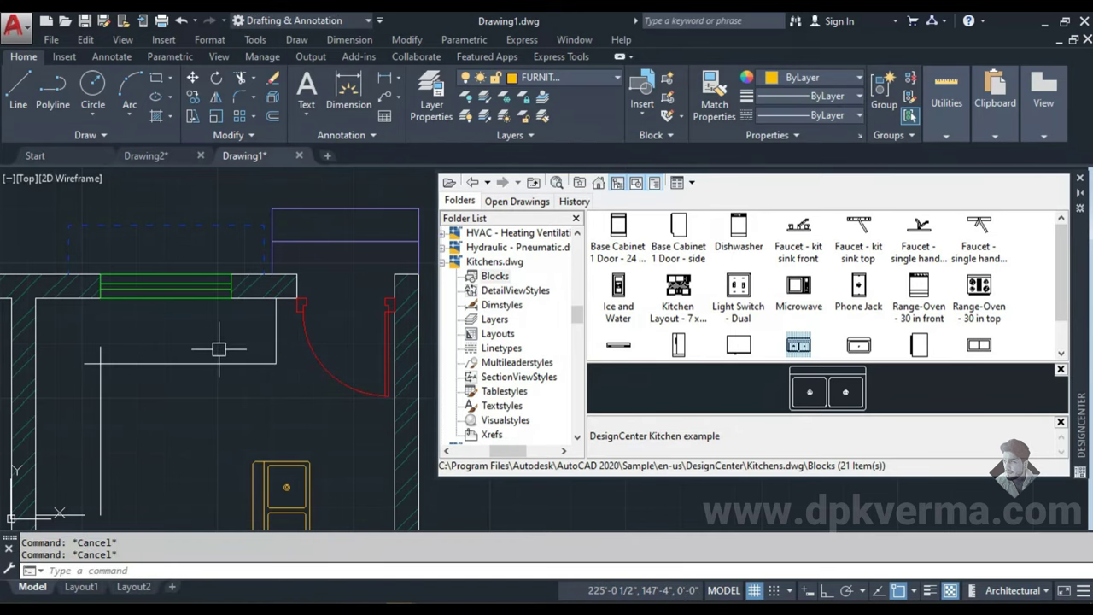
type("F")
key("Return")
left_click(187, 364)
middle_click_drag(98, 412, 153, 346)
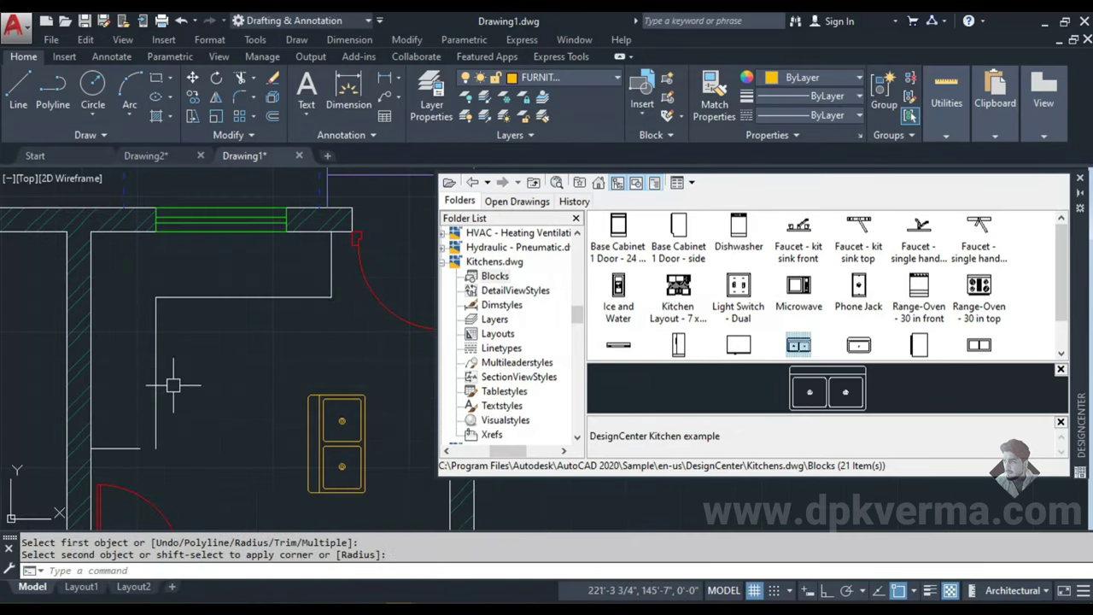
left_click(156, 402)
key("Return")
left_click(154, 424)
key("Escape")
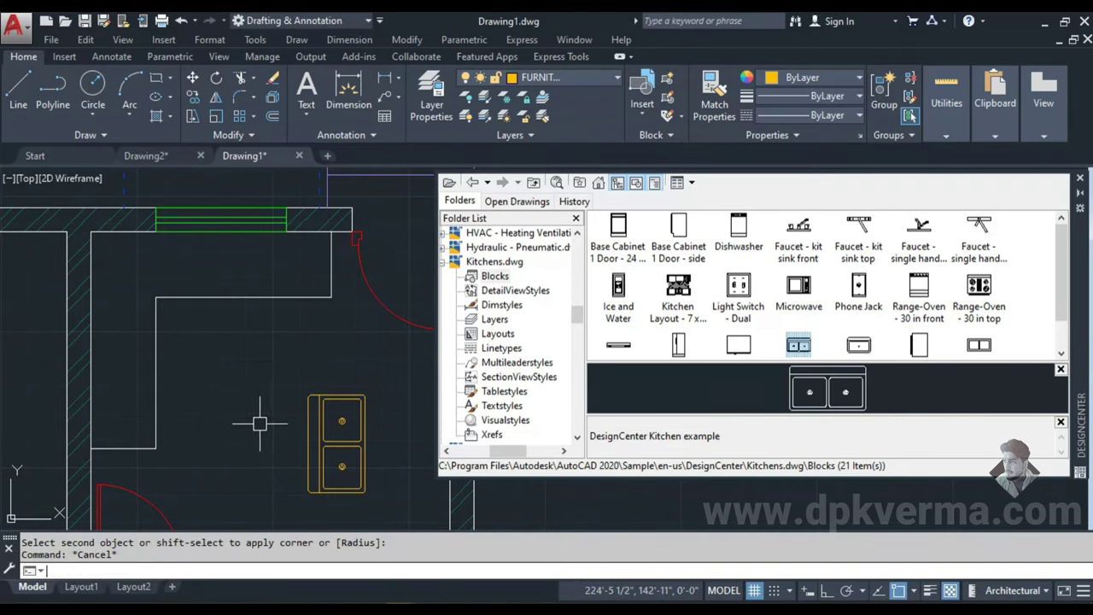
- Move the double sink so it sits against the left wall
type("m")
key("Return")
left_click(340, 427)
key("Return")
left_click(340, 444)
scroll(131, 383, "up", 2)
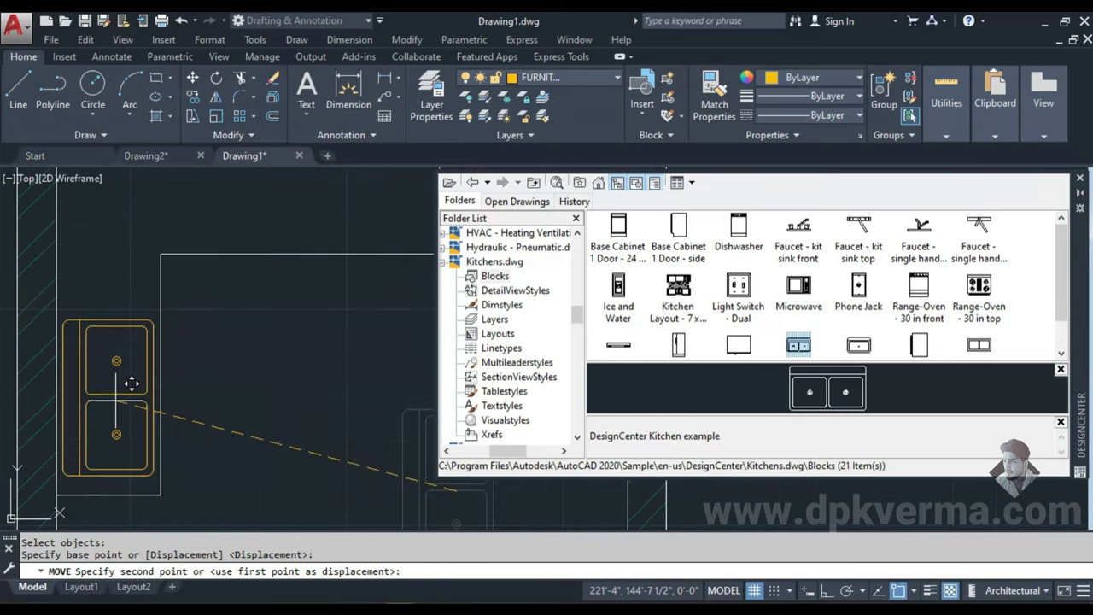
left_click(130, 391)
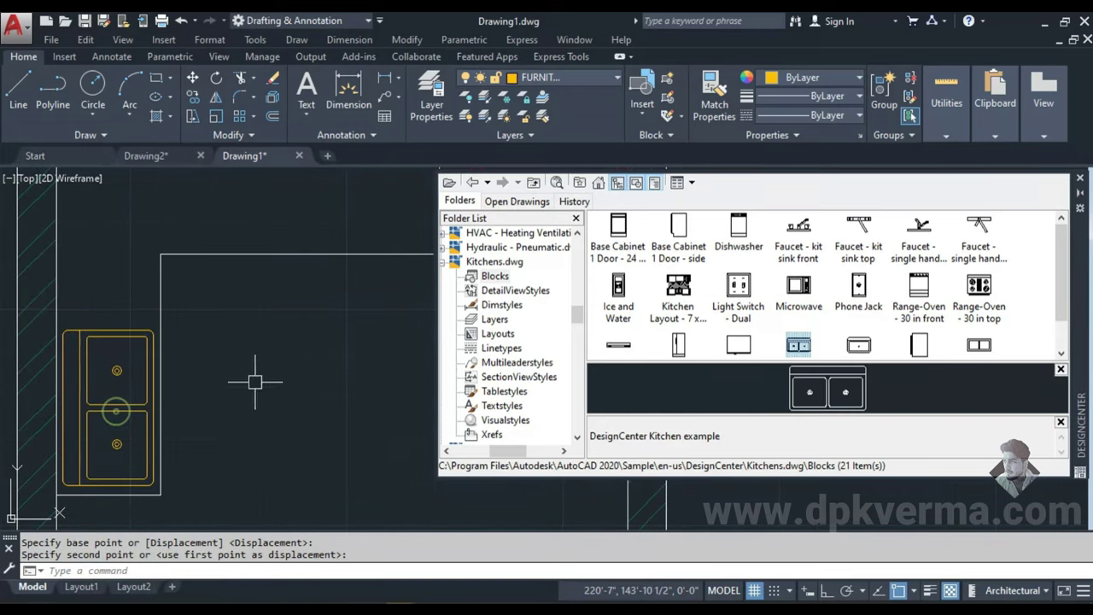
scroll(254, 382, "down", 2)
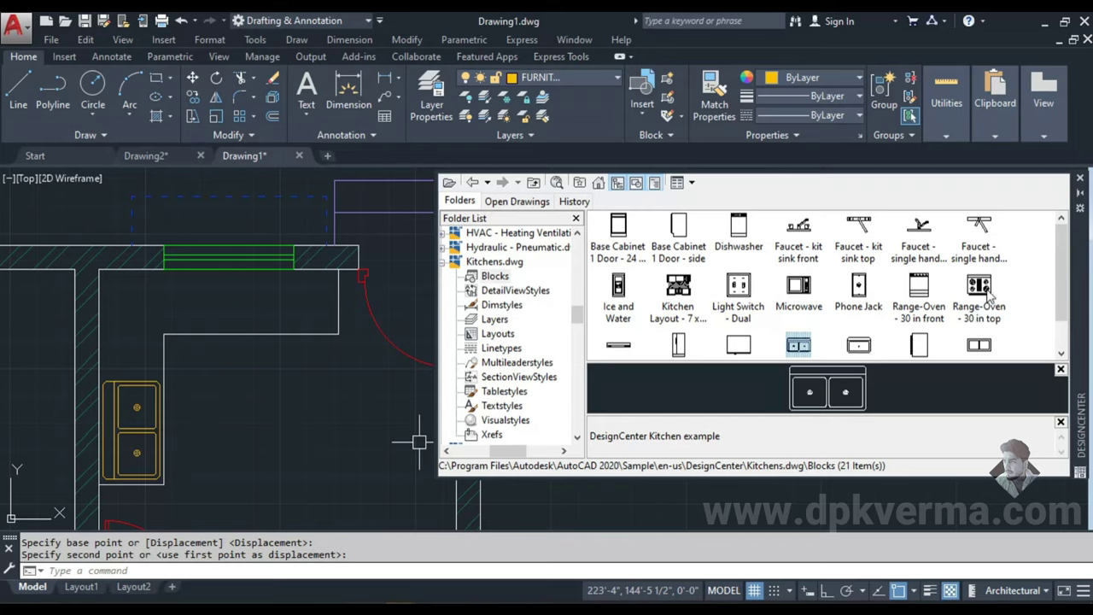
- Place the Range-Oven - 30 in top block by the top wall
left_click_drag(988, 294, 214, 299)
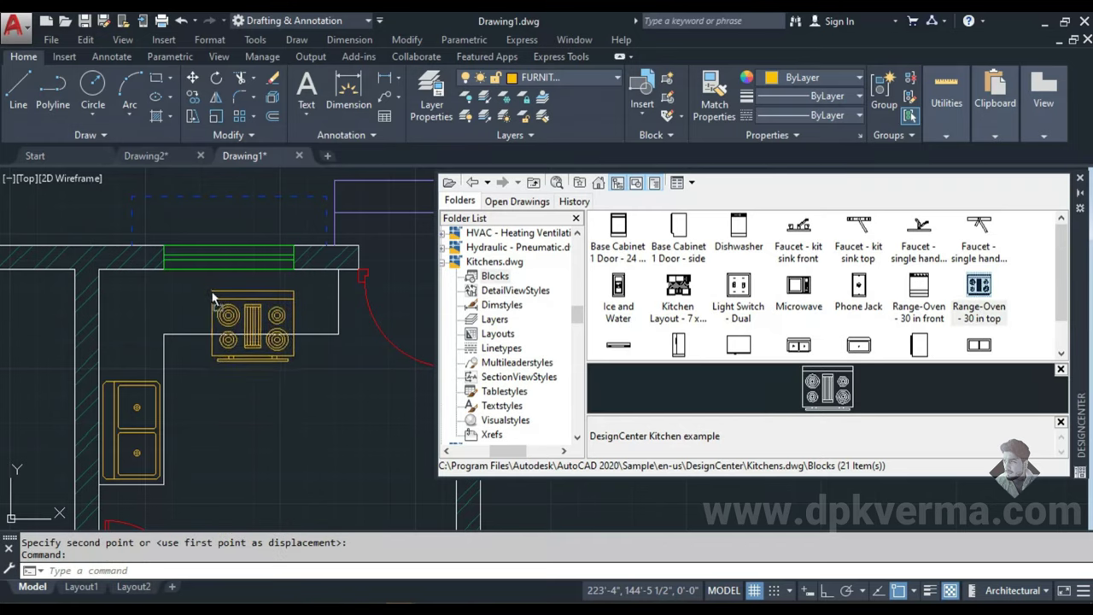
scroll(241, 256, "up", 4)
left_click(275, 359)
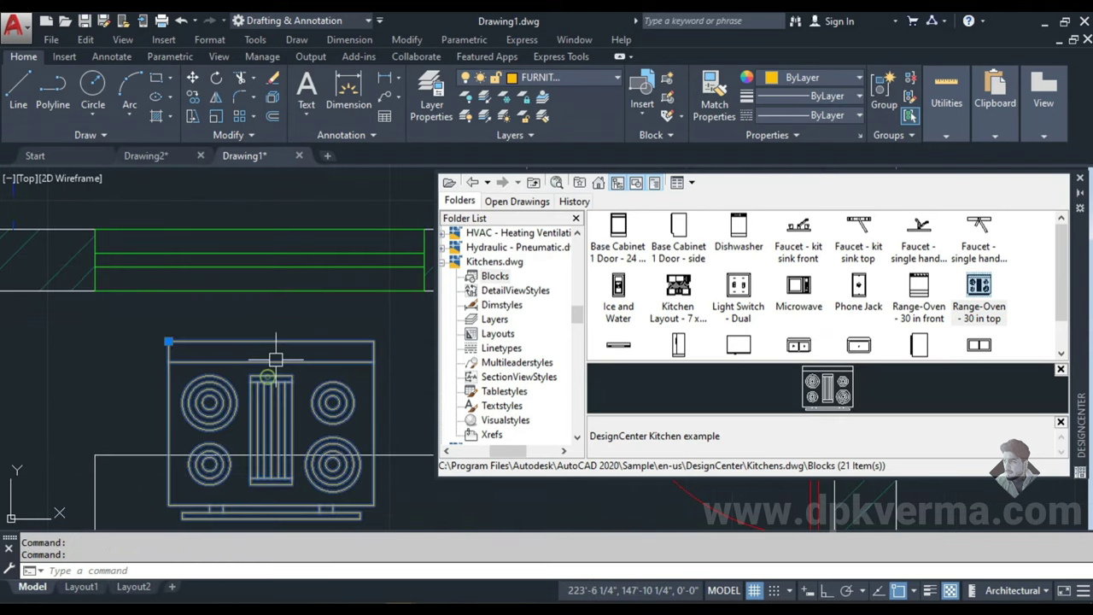
left_click(168, 341)
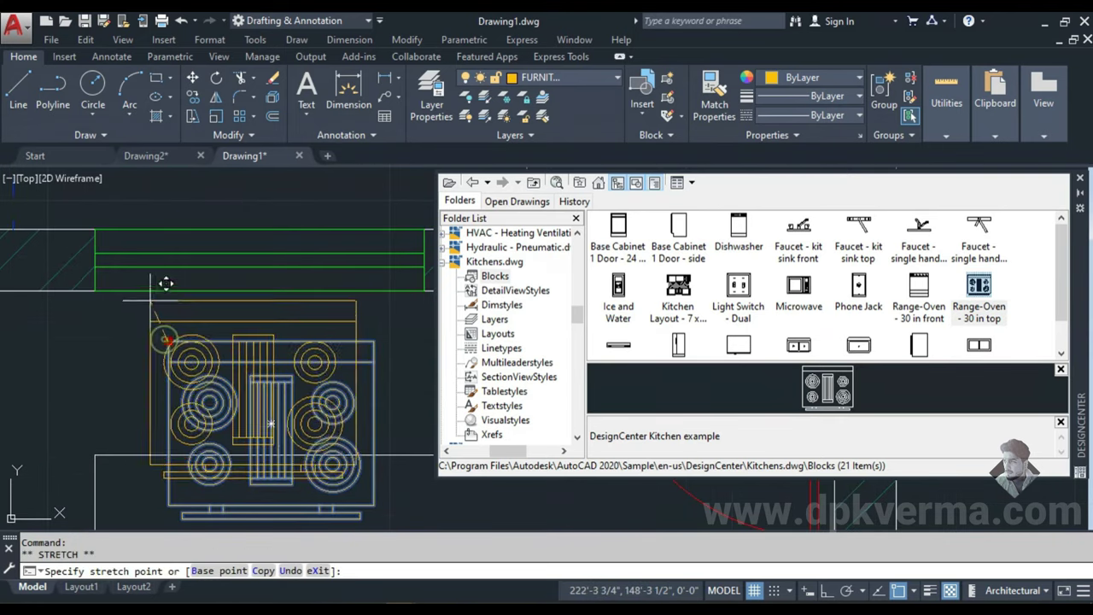
key("Escape")
scroll(334, 397, "down", 4)
scroll(336, 399, "down", 2)
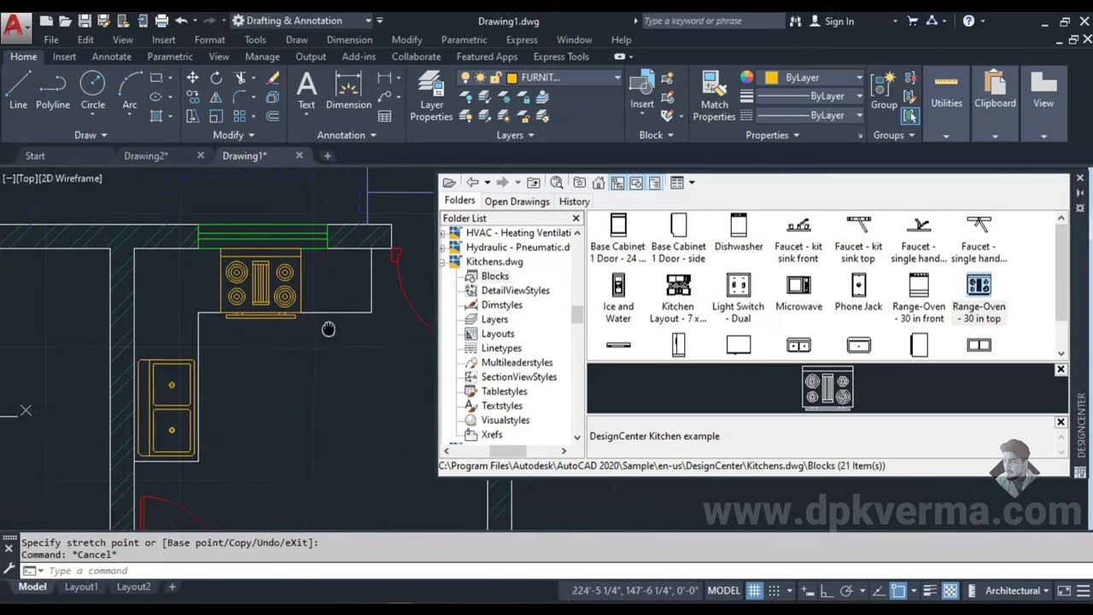
- Add another appliance block to the room and rotate it with ortho on
left_click_drag(723, 348, 232, 328)
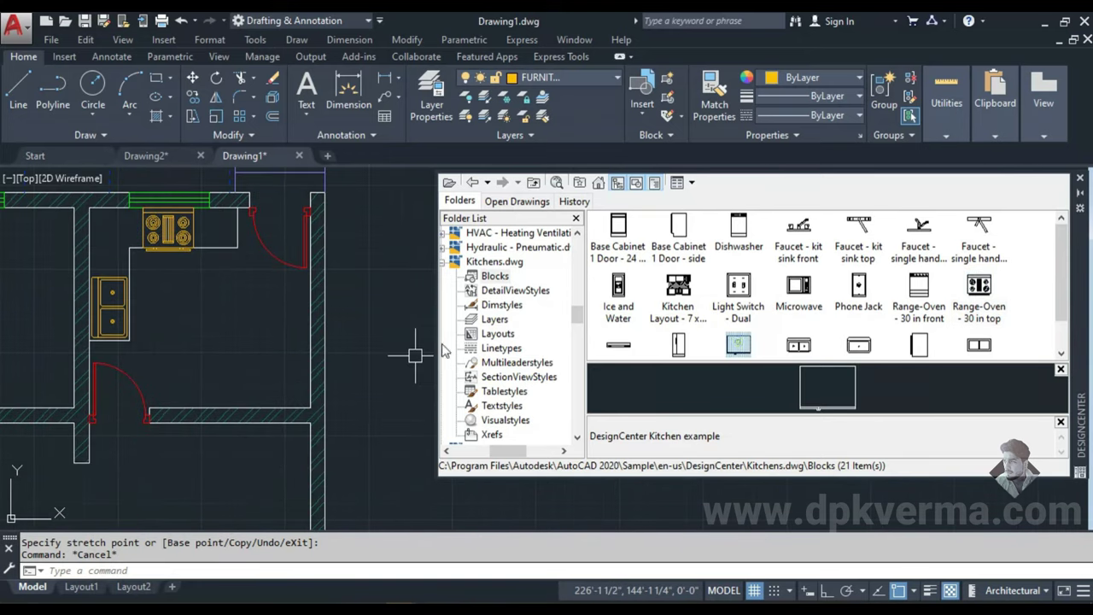
scroll(235, 337, "up", 2)
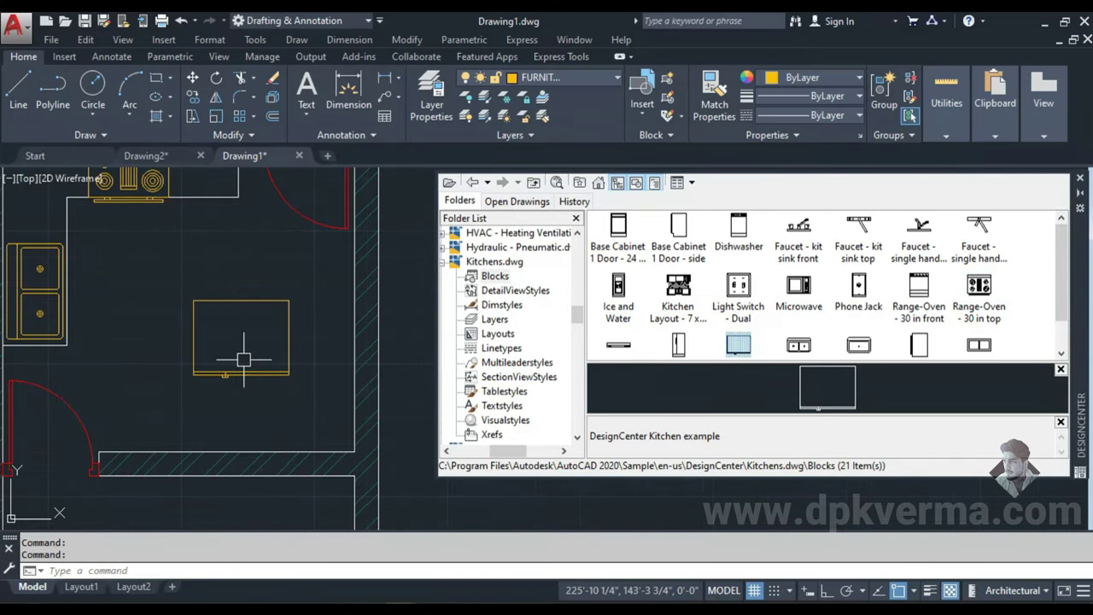
type("RO")
key("Return")
left_click(244, 358)
key("Return")
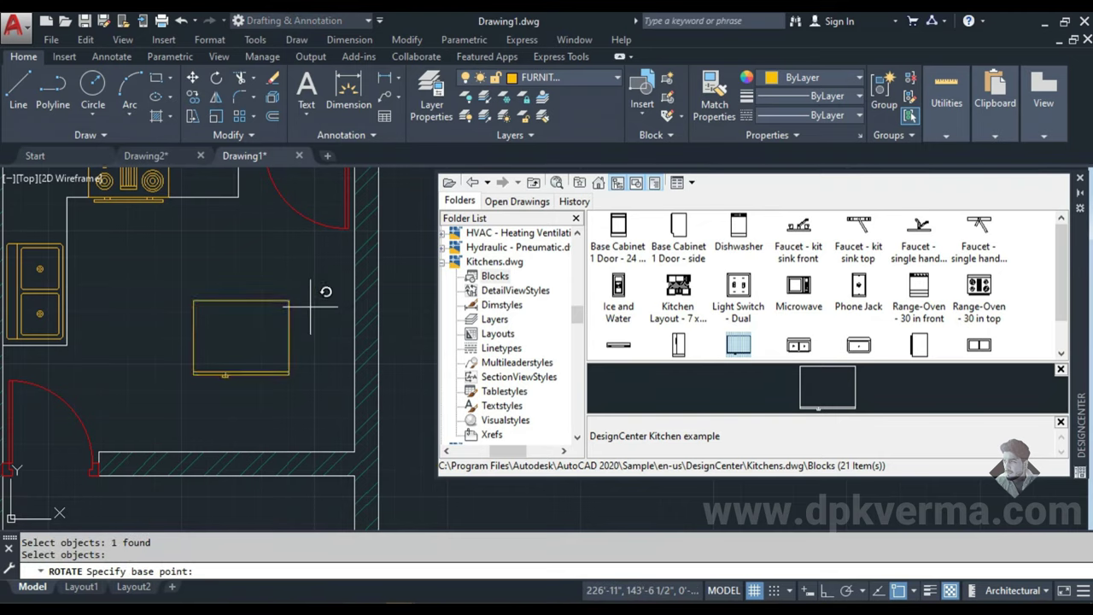
left_click(318, 290)
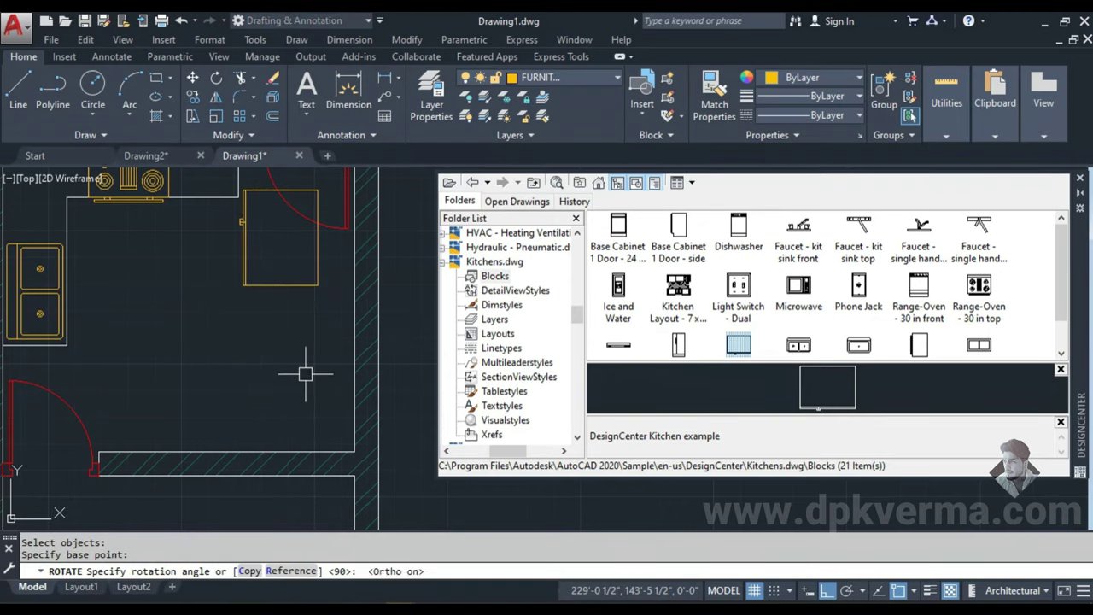
key("F8")
key("Escape")
type("M")
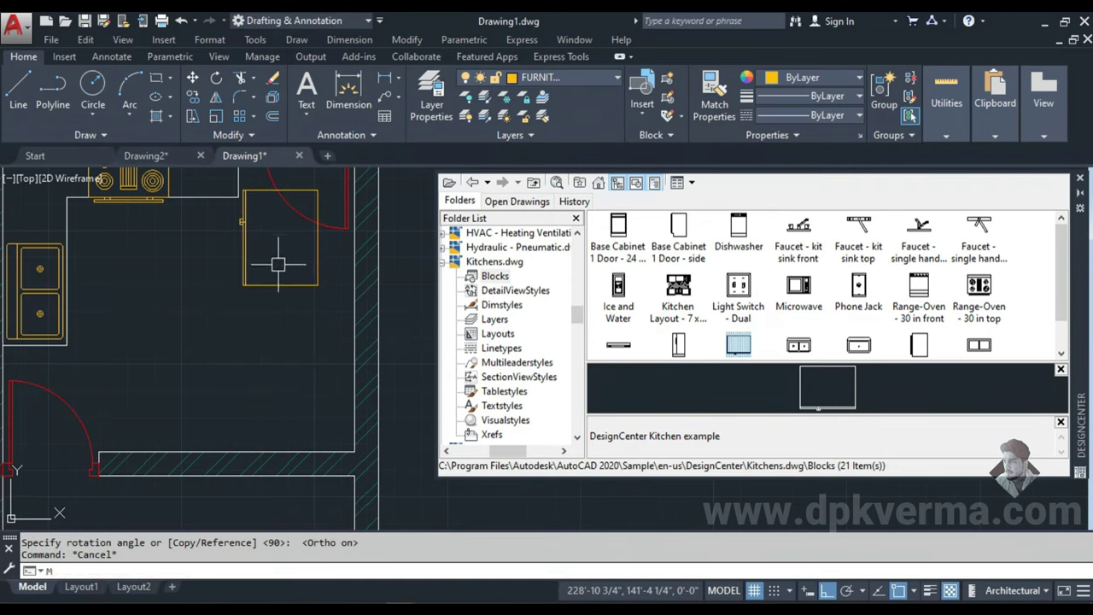
- Start moving the new block, then cancel the move and zoom out
key("Return")
left_click(267, 282)
key("Return")
left_click(268, 262)
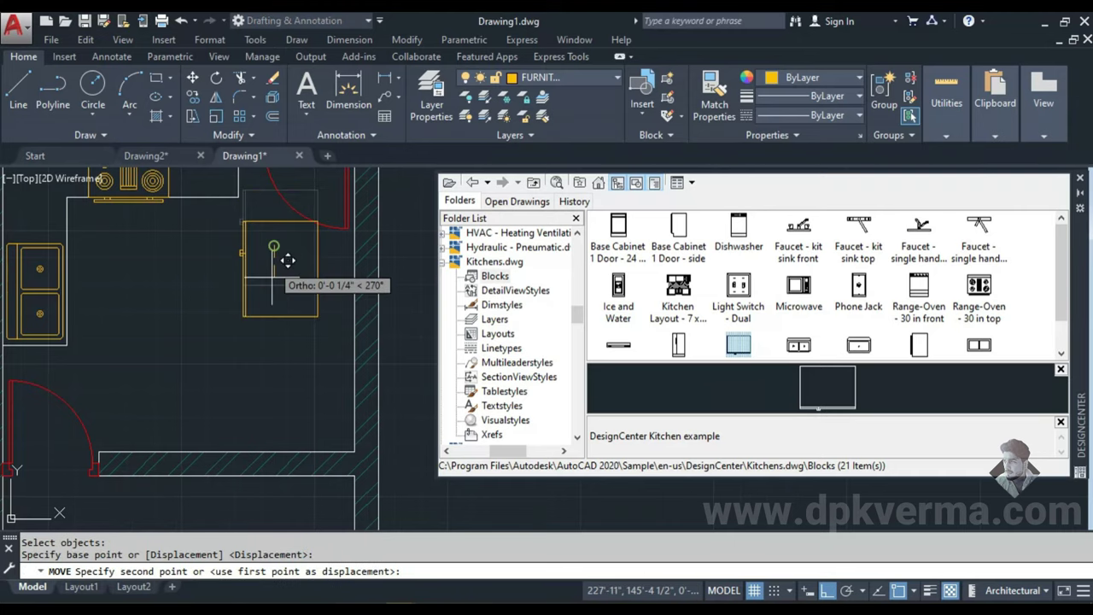
scroll(290, 274, "up", 3)
key("F8")
scroll(273, 385, "down", 3)
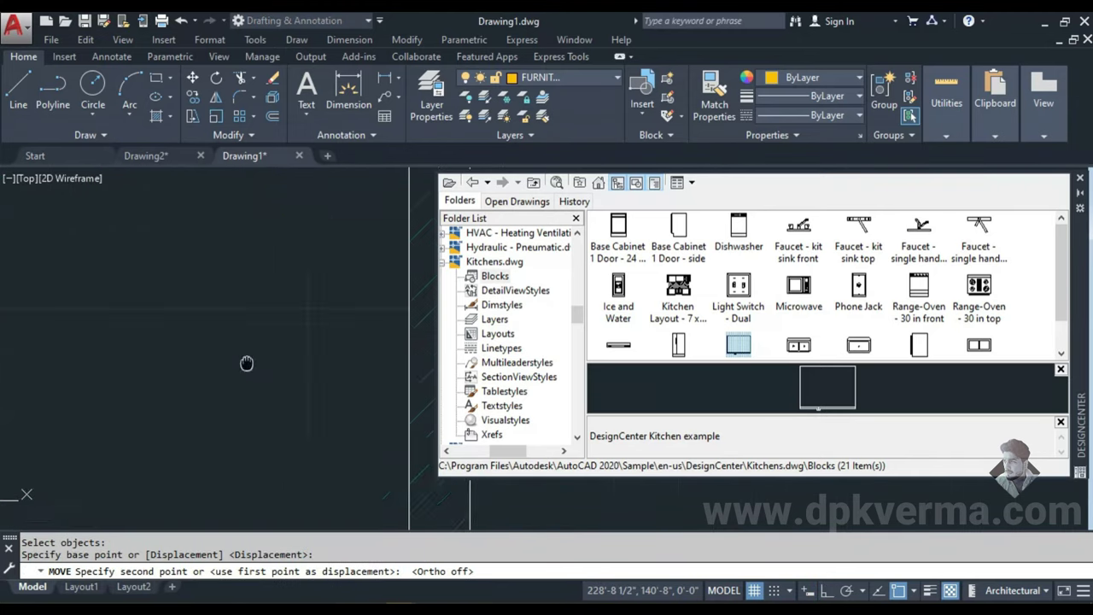
scroll(256, 363, "up", 3)
key("Escape")
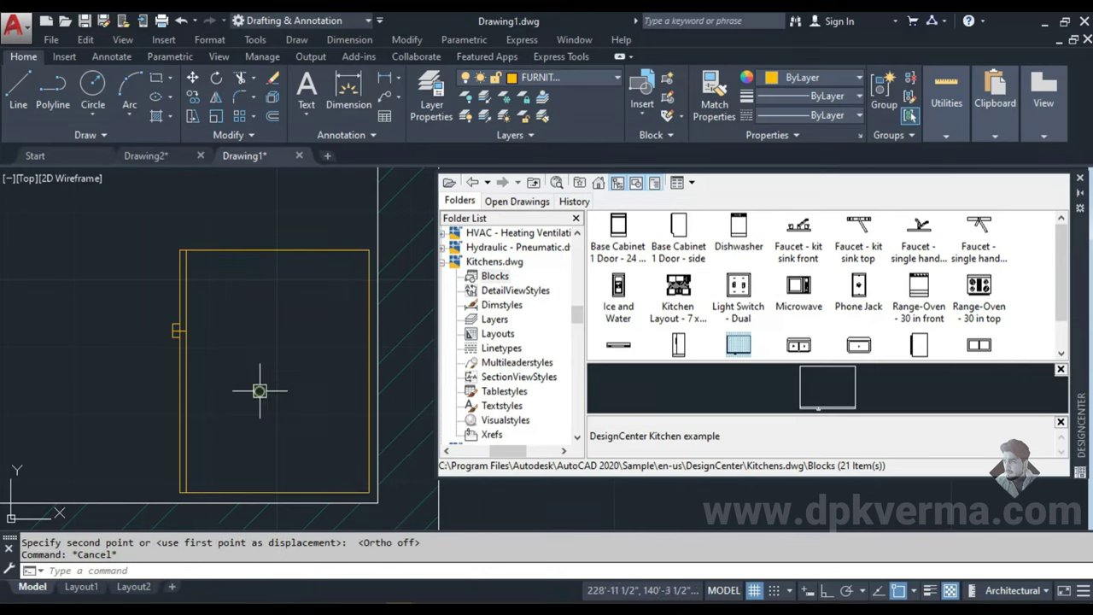
scroll(260, 385, "down", 1)
scroll(282, 376, "down", 1)
scroll(314, 362, "down", 2)
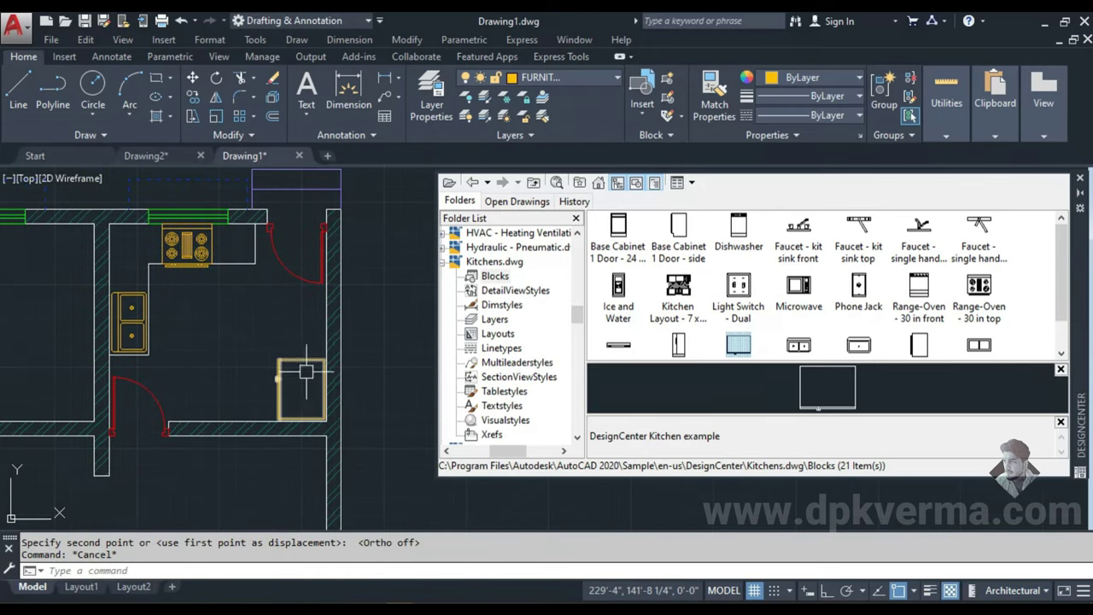
scroll(295, 350, "down", 1)
scroll(273, 308, "down", 1)
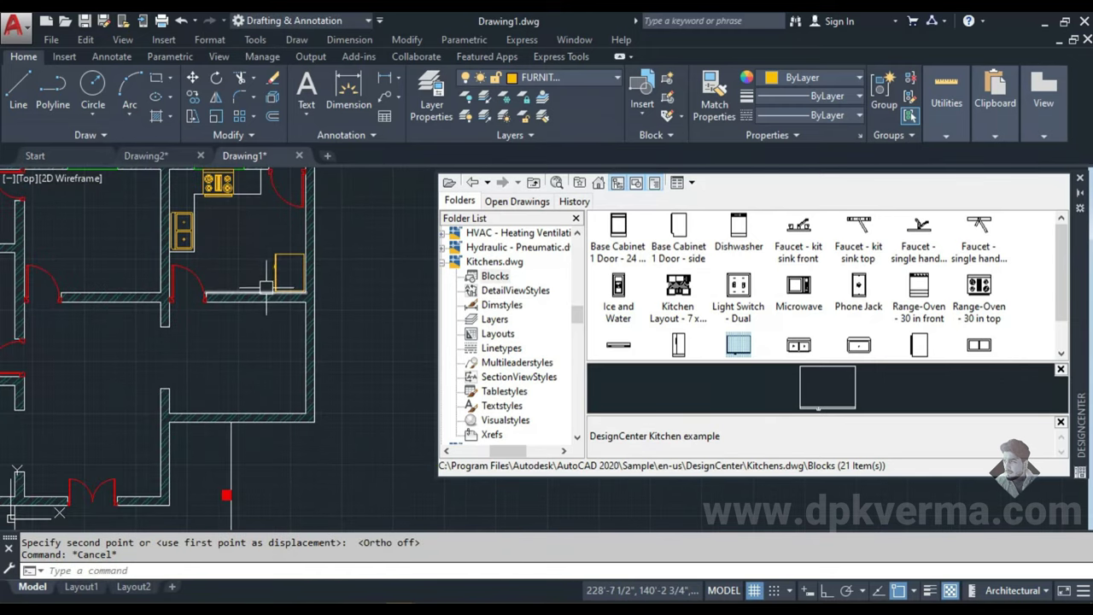
- Collapse Kitchens.dwg in DesignCenter and close the DesignCenter palette
left_click(445, 262)
scroll(503, 359, "up", 2)
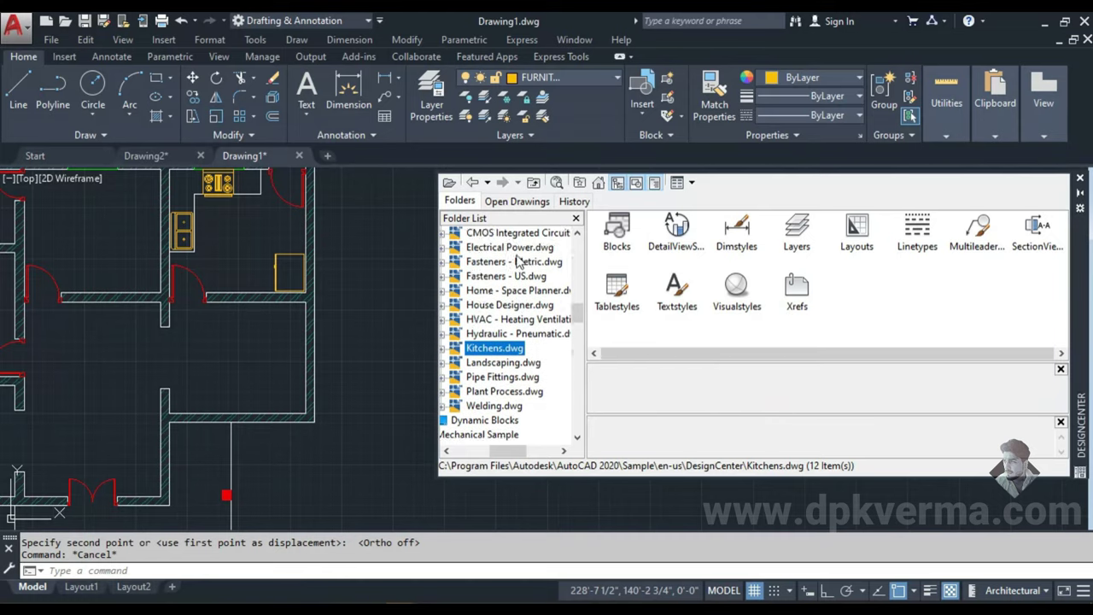
scroll(486, 372, "up", 1)
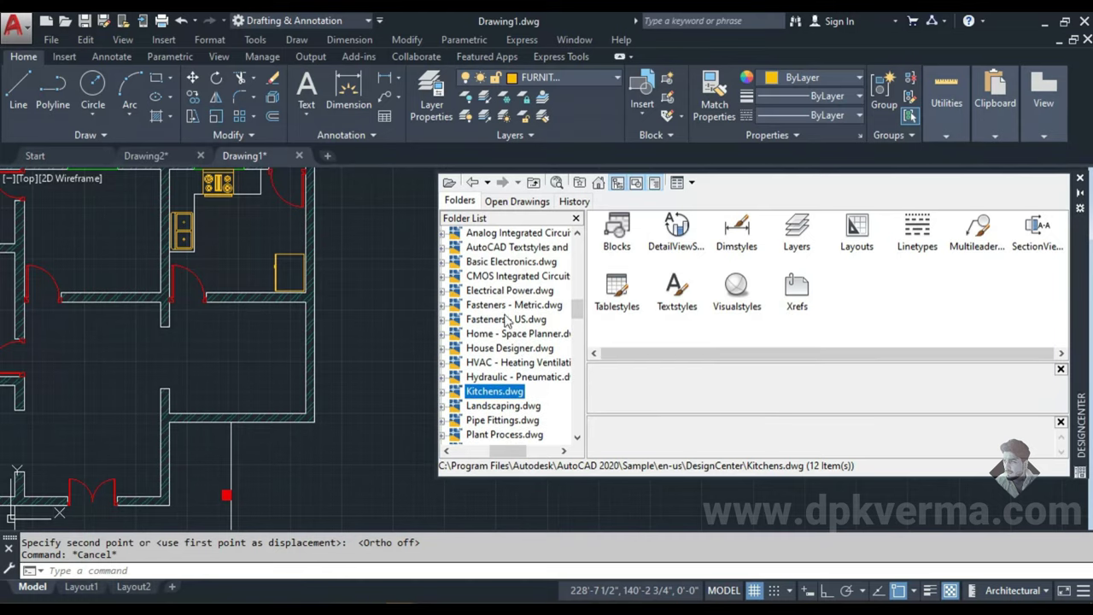
left_click(1079, 182)
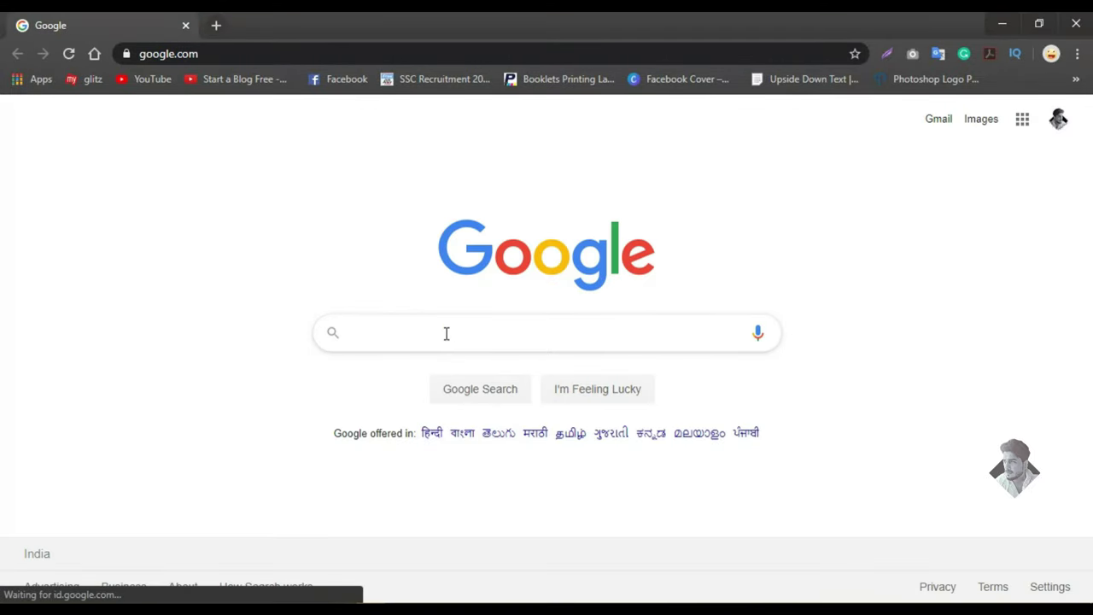
- Search Google for 'cad block download' and look at the cad-block.com result
left_click(445, 333)
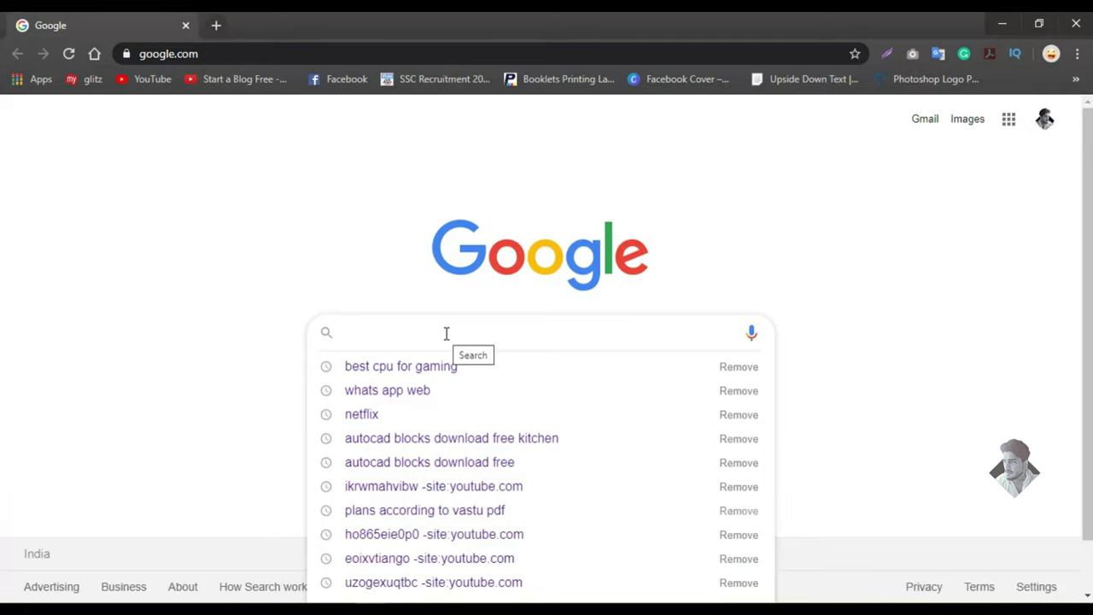
type("CAD B")
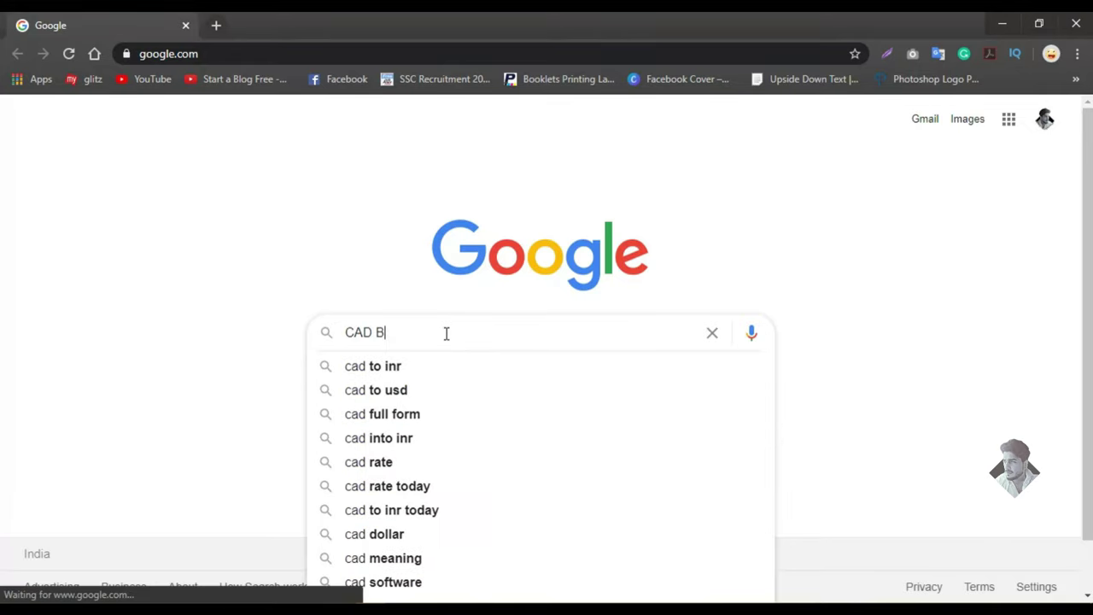
type("LOCK")
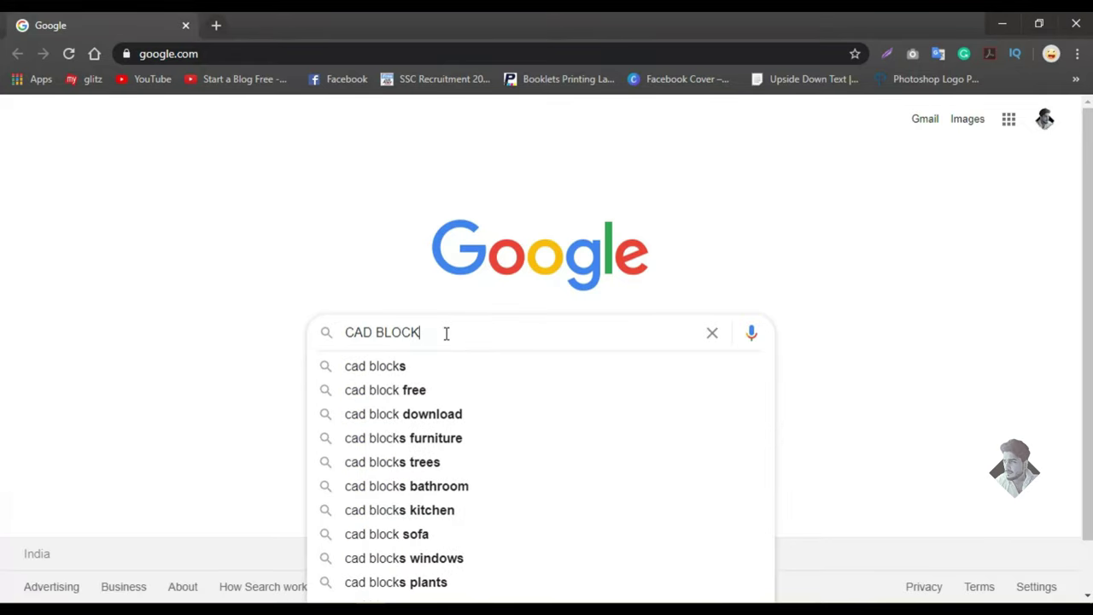
key("Down")
key("Down")
key("Down")
key("Return")
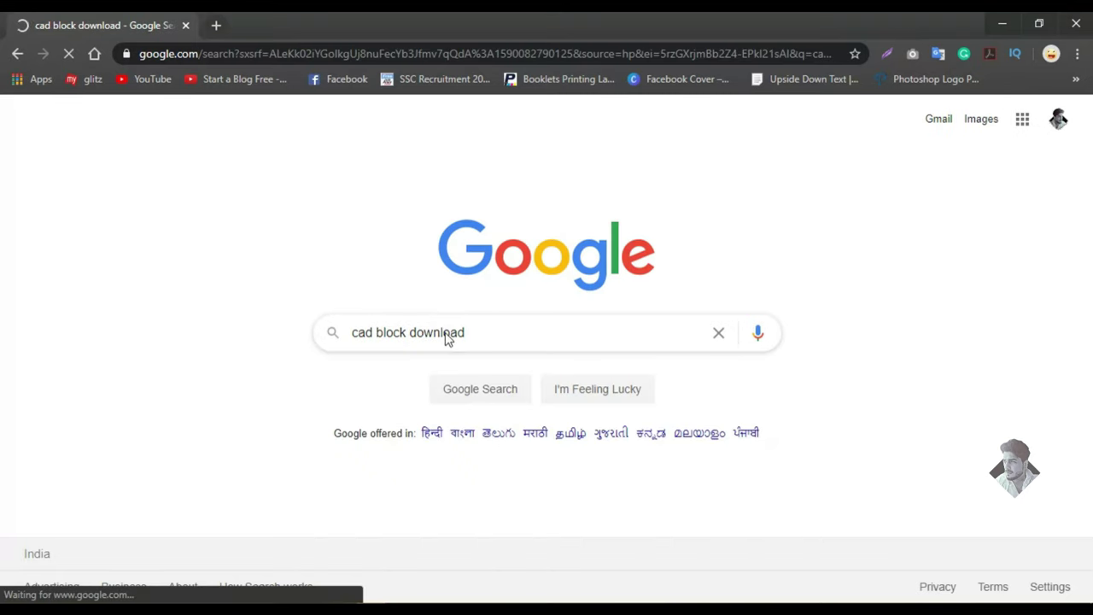
left_click(265, 267)
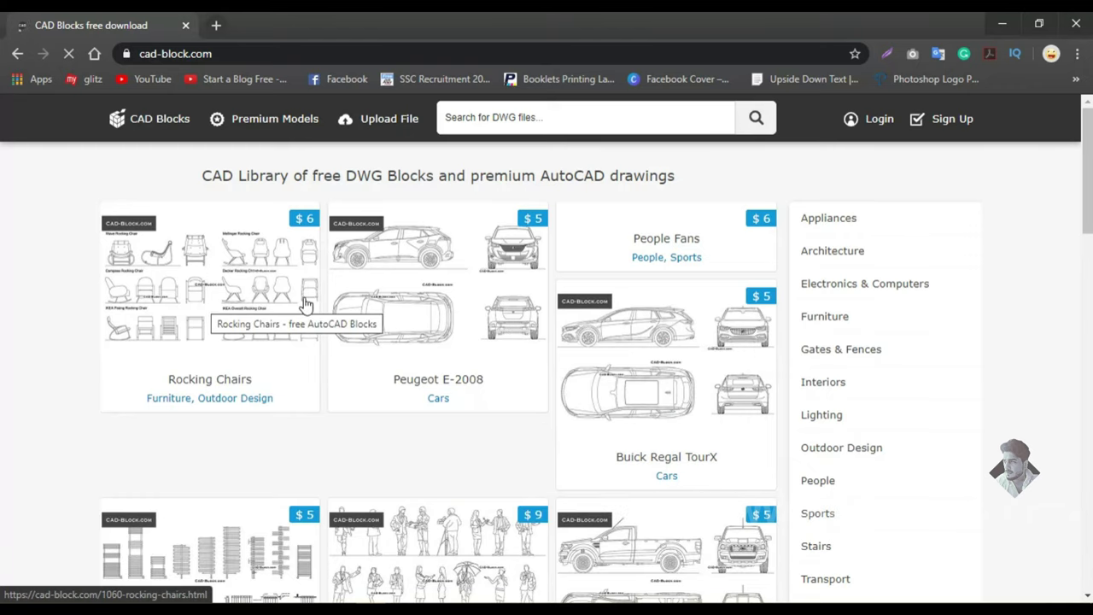
scroll(469, 352, "down", 2)
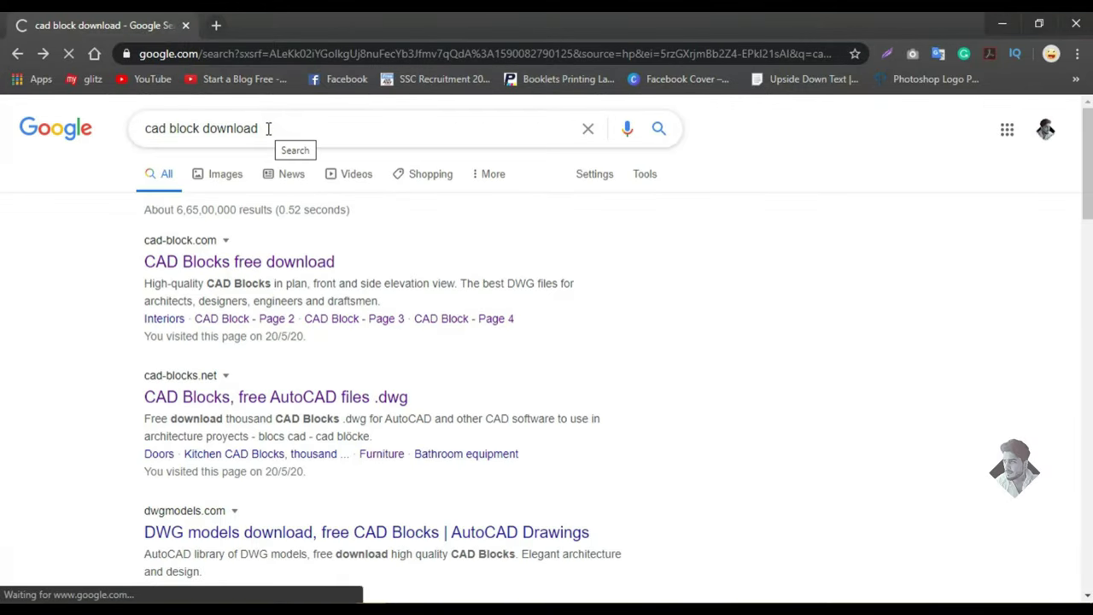
- Open the cad-blocks.net result and browse its block collections
left_click(316, 397)
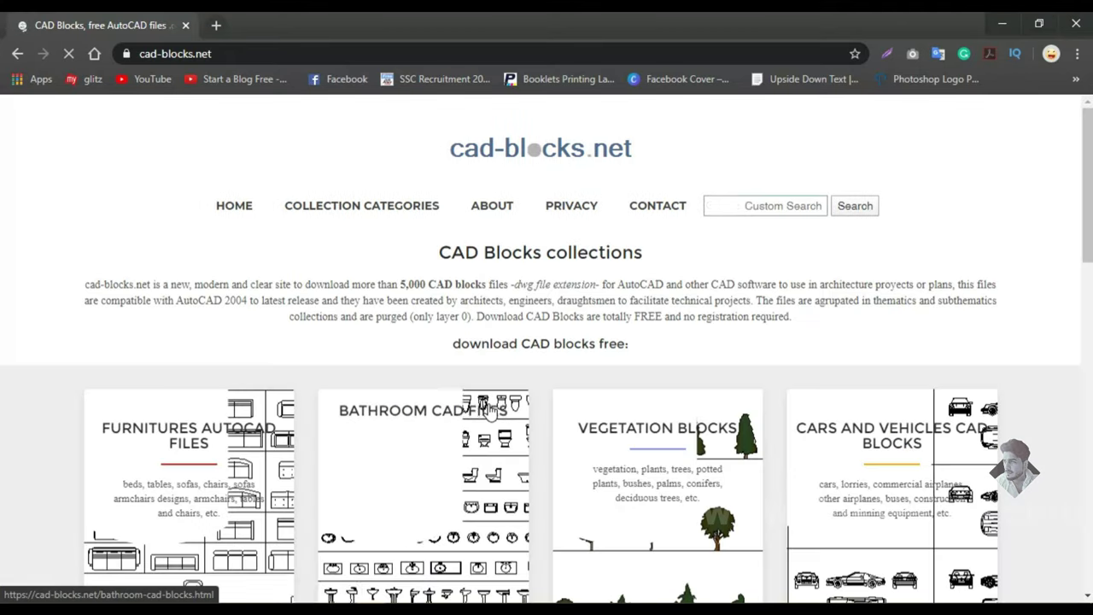
scroll(448, 384, "down", 1)
scroll(442, 380, "down", 1)
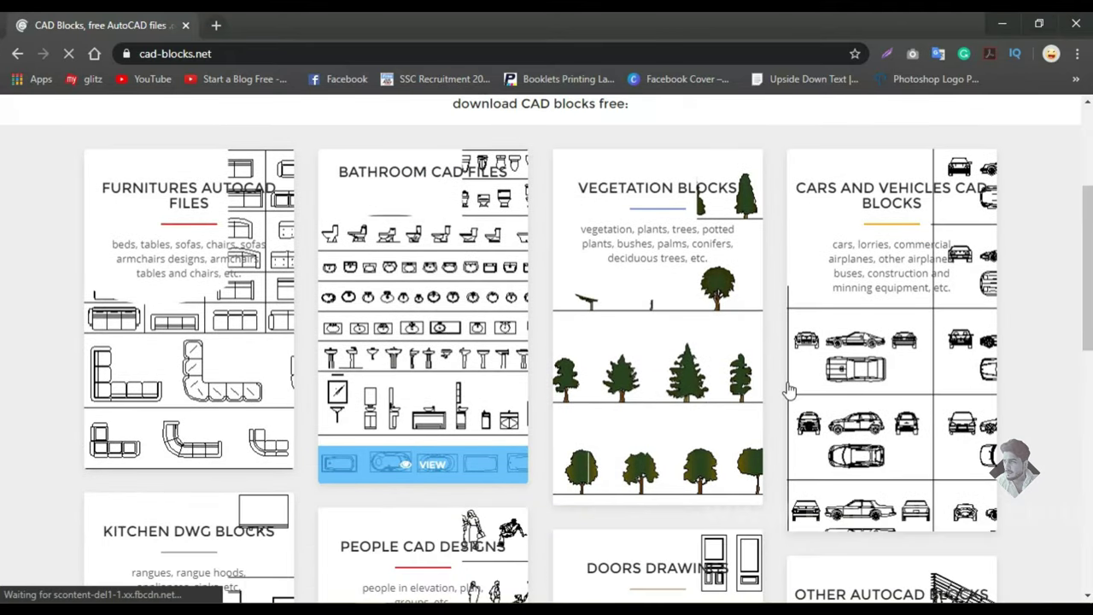
scroll(715, 402, "down", 1)
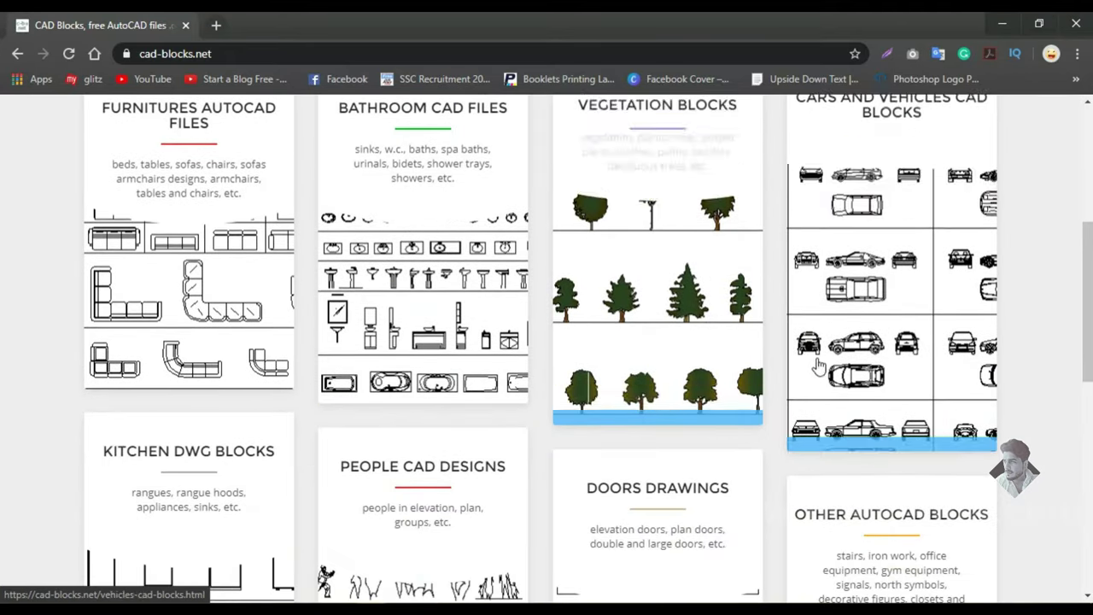
scroll(598, 325, "down", 2)
scroll(581, 341, "down", 1)
scroll(579, 344, "down", 1)
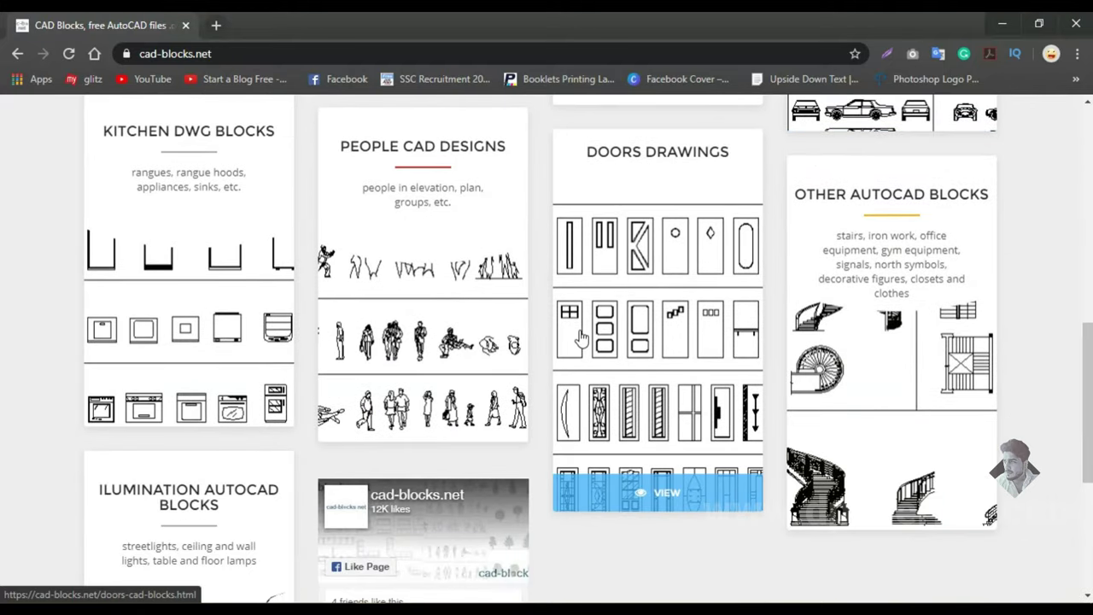
scroll(423, 324, "down", 1)
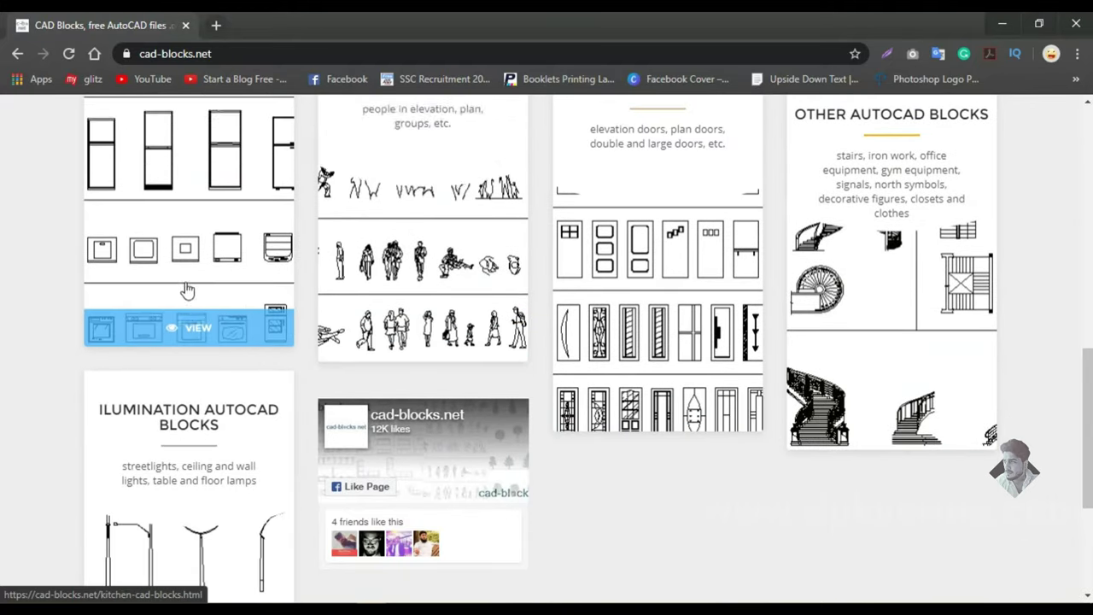
scroll(186, 288, "down", 1)
scroll(186, 291, "up", 2)
scroll(419, 346, "up", 1)
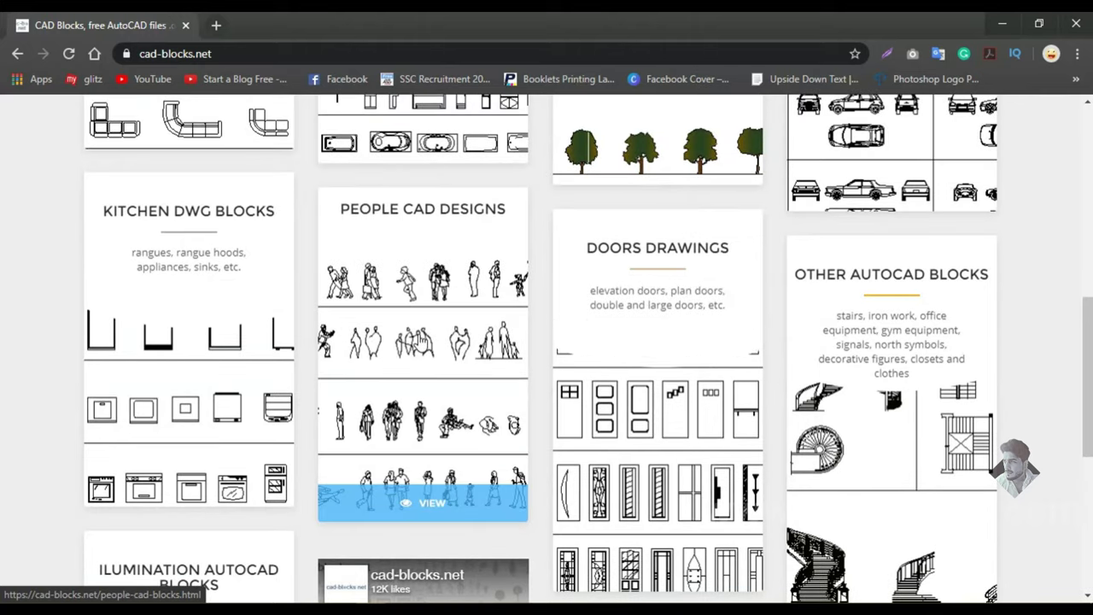
scroll(431, 513, "up", 2)
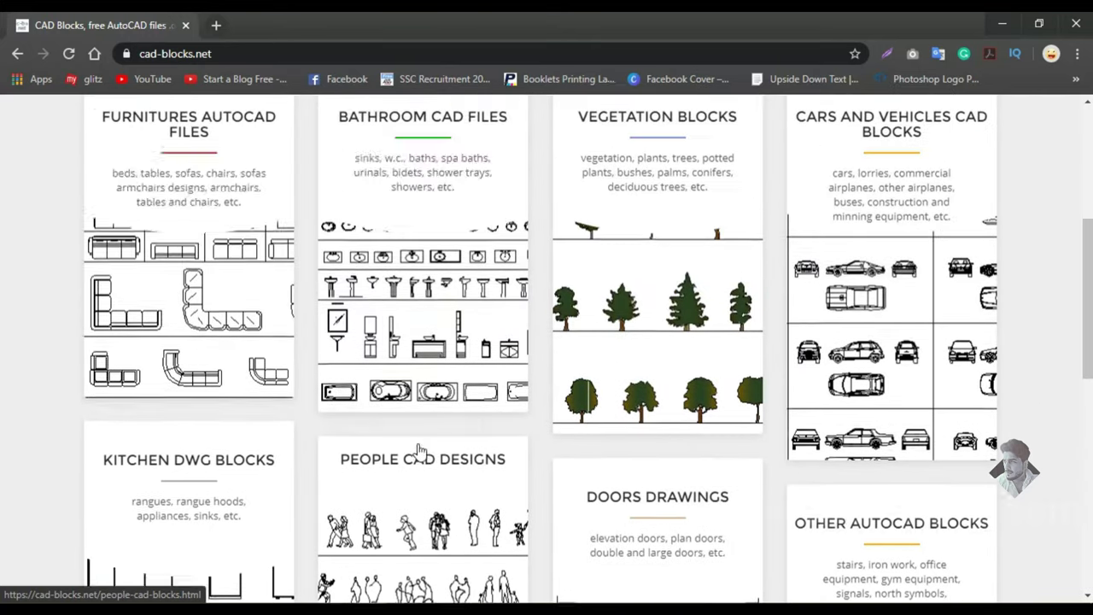
scroll(188, 427, "up", 1)
- Open the Furnitures collection, scroll to the Beds CAD Blocks download, and minimize Chrome
left_click(188, 451)
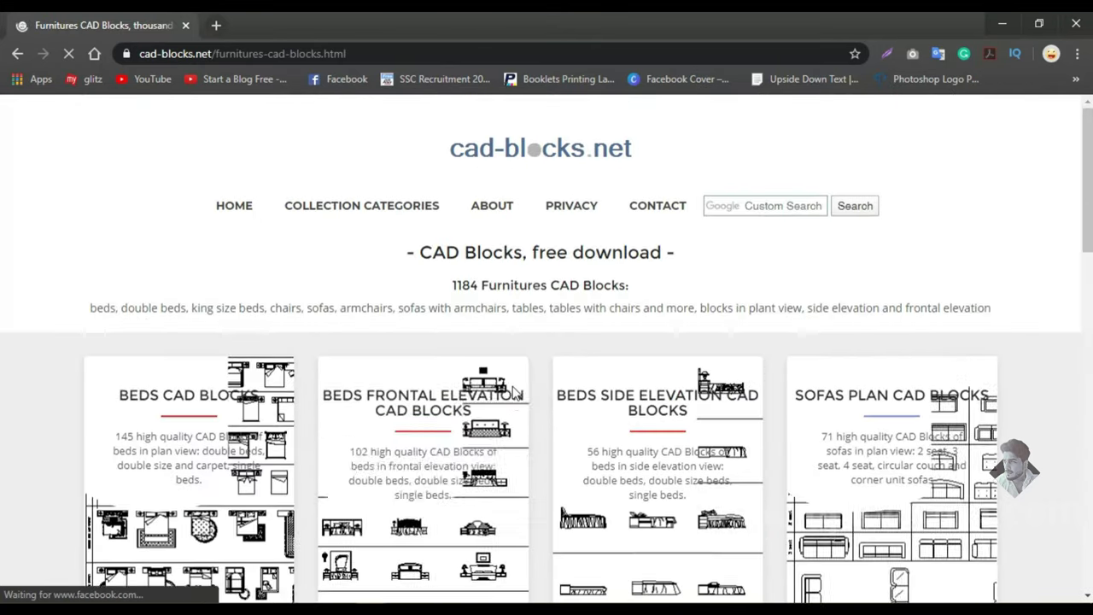
scroll(513, 393, "down", 2)
scroll(513, 393, "down", 1)
scroll(521, 400, "down", 2)
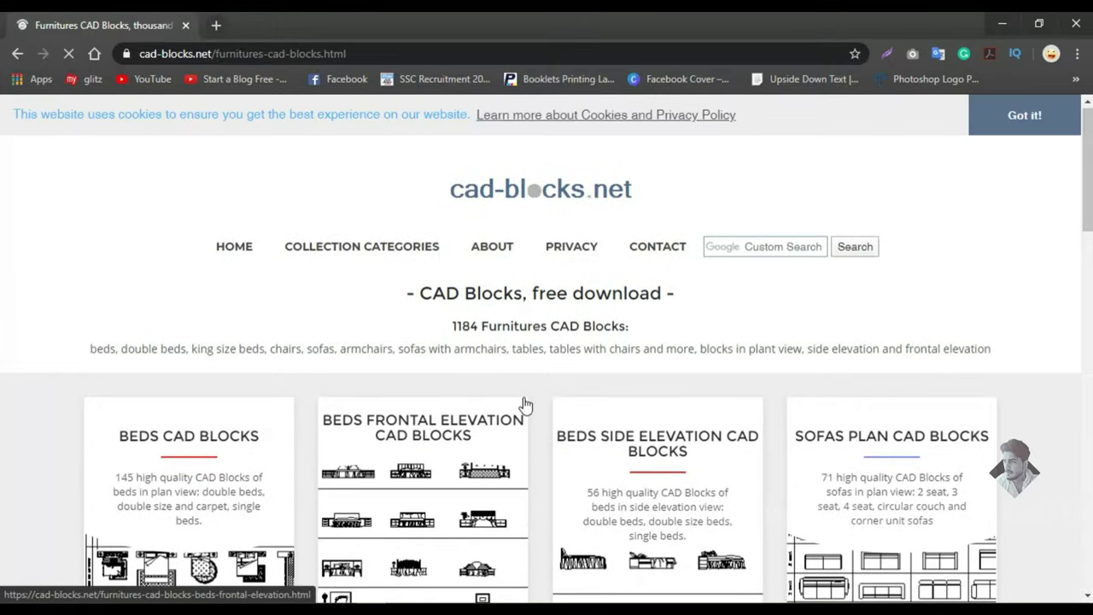
scroll(522, 401, "down", 5)
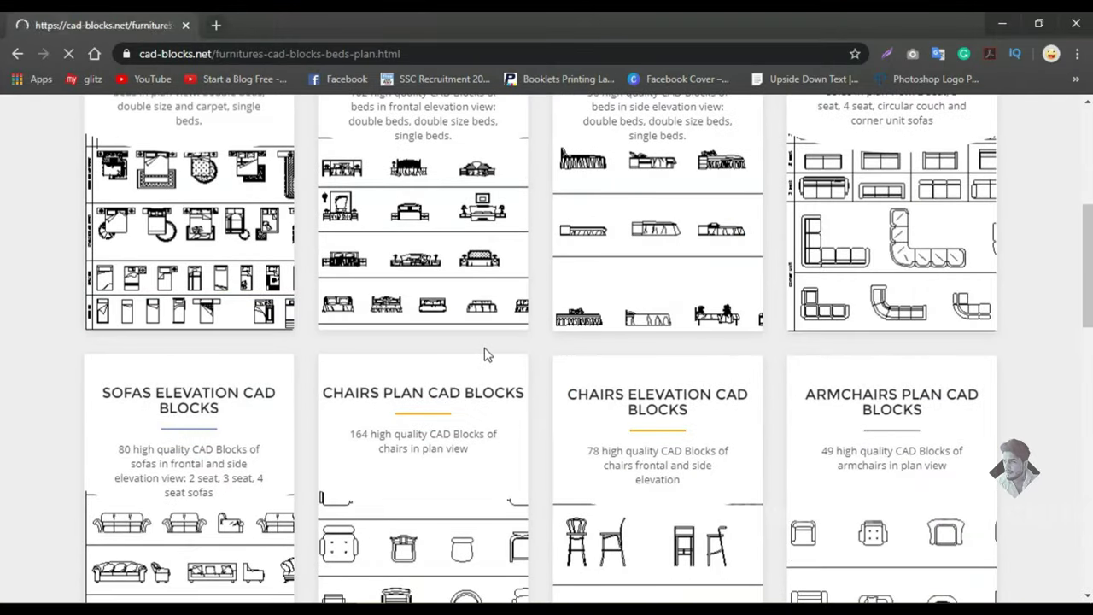
scroll(605, 349, "down", 2)
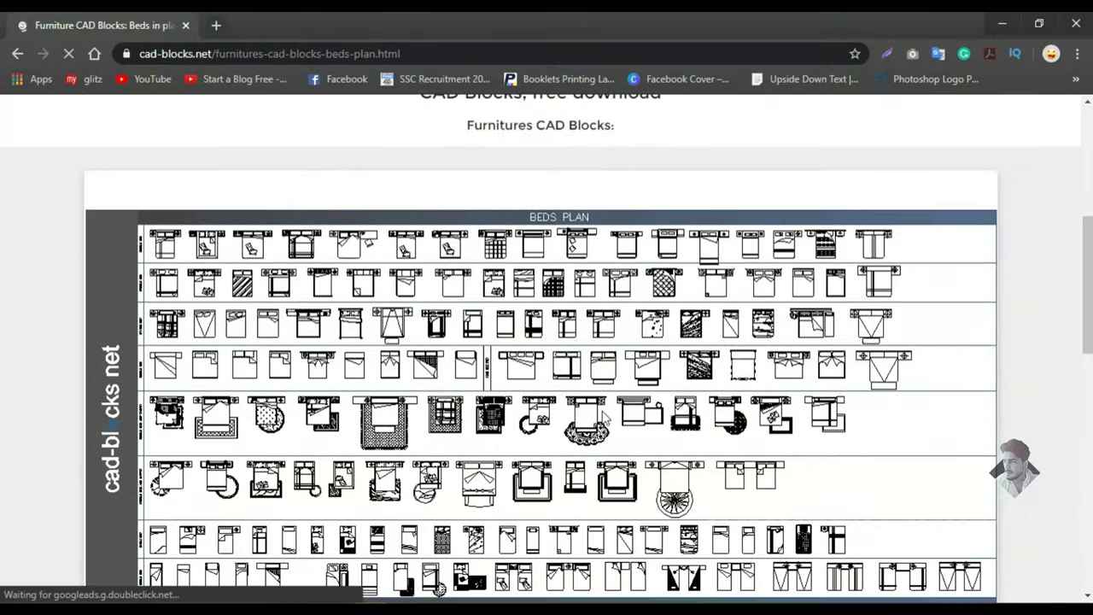
scroll(604, 349, "down", 1)
scroll(604, 349, "down", 1)
scroll(604, 348, "down", 2)
scroll(539, 547, "down", 1)
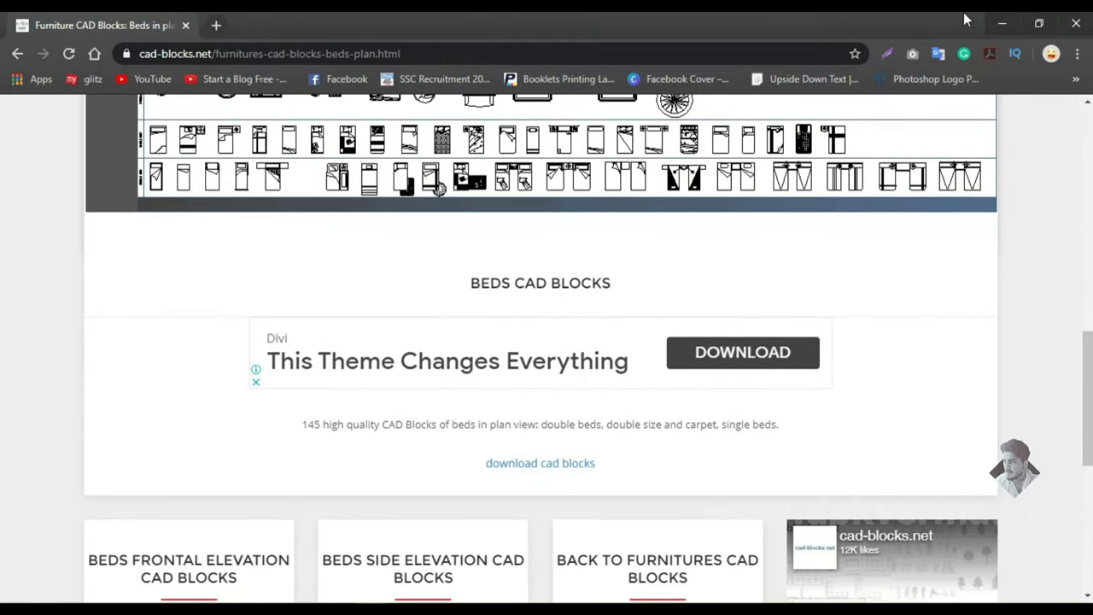
left_click(999, 24)
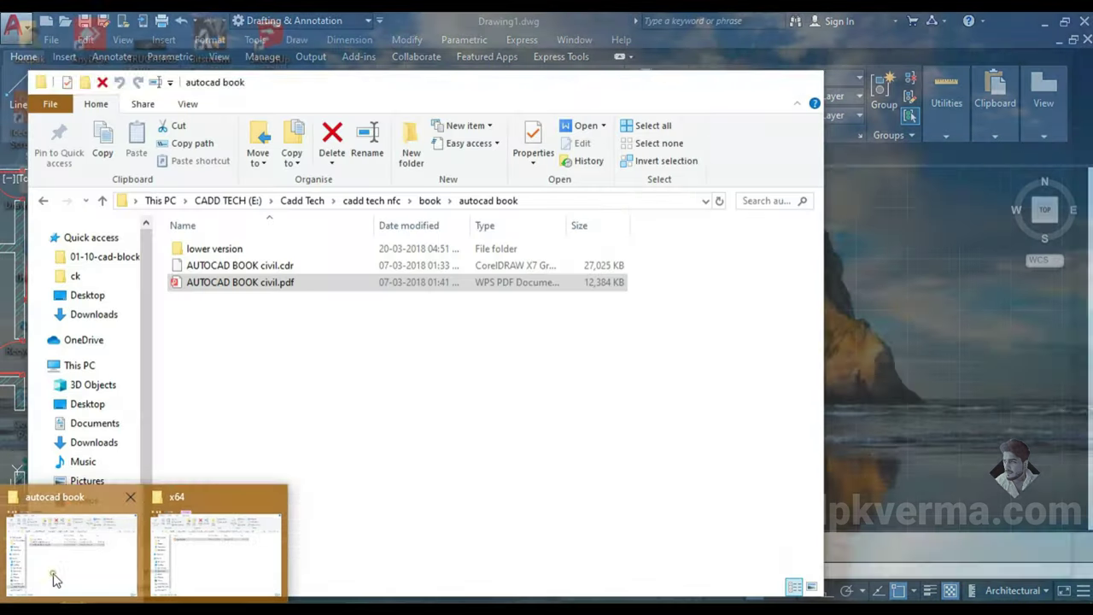
- Move kitchen_equipment.dwg from Downloads into the 01-10-cad-blocks-net-tables folder
left_click(72, 547)
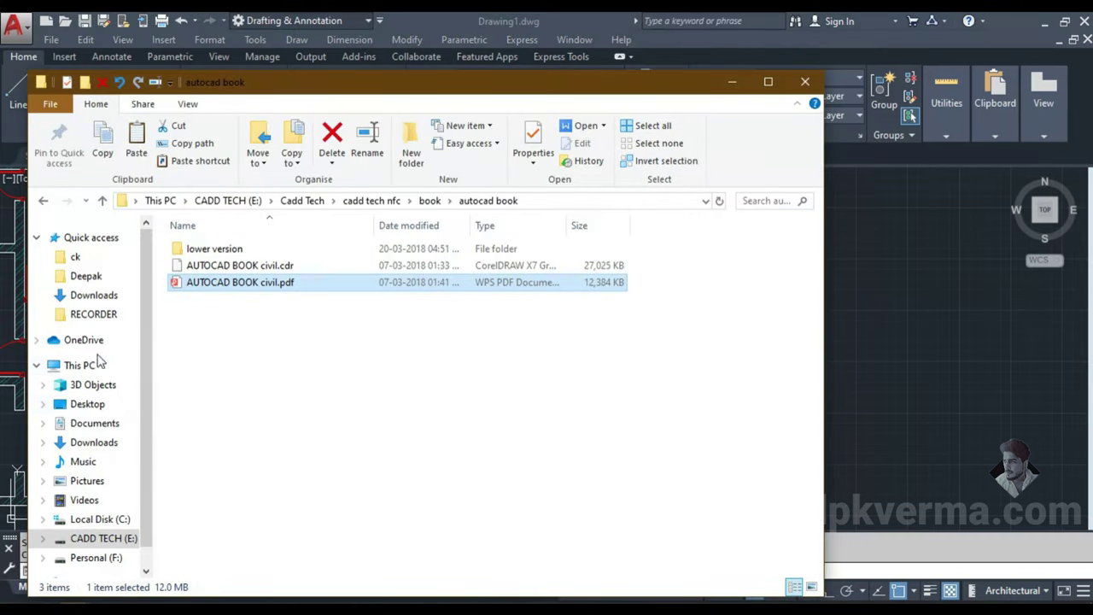
left_click(96, 443)
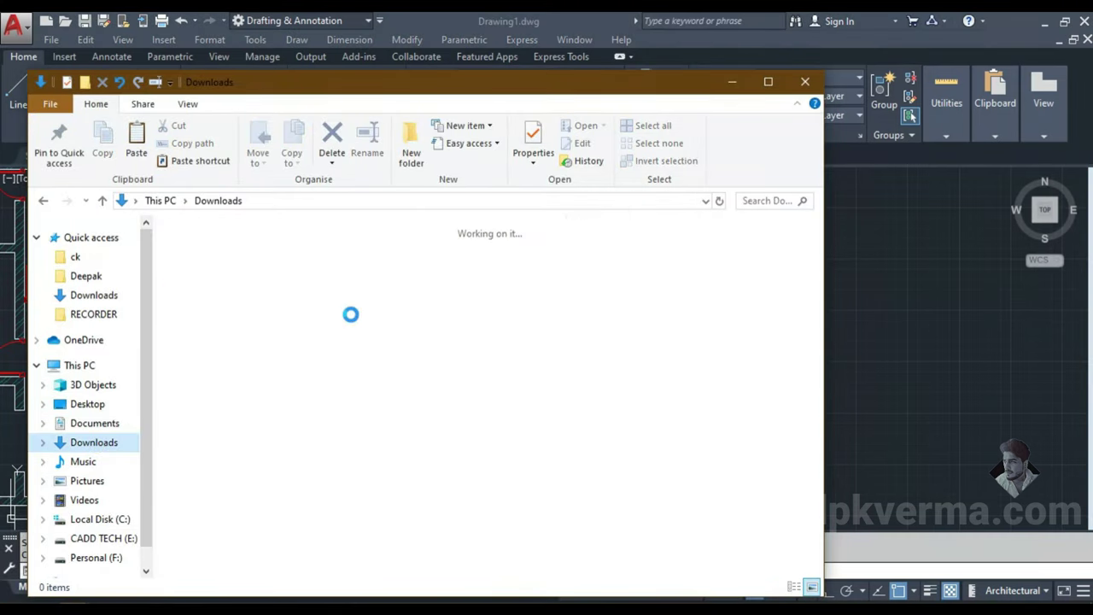
scroll(671, 328, "down", 2)
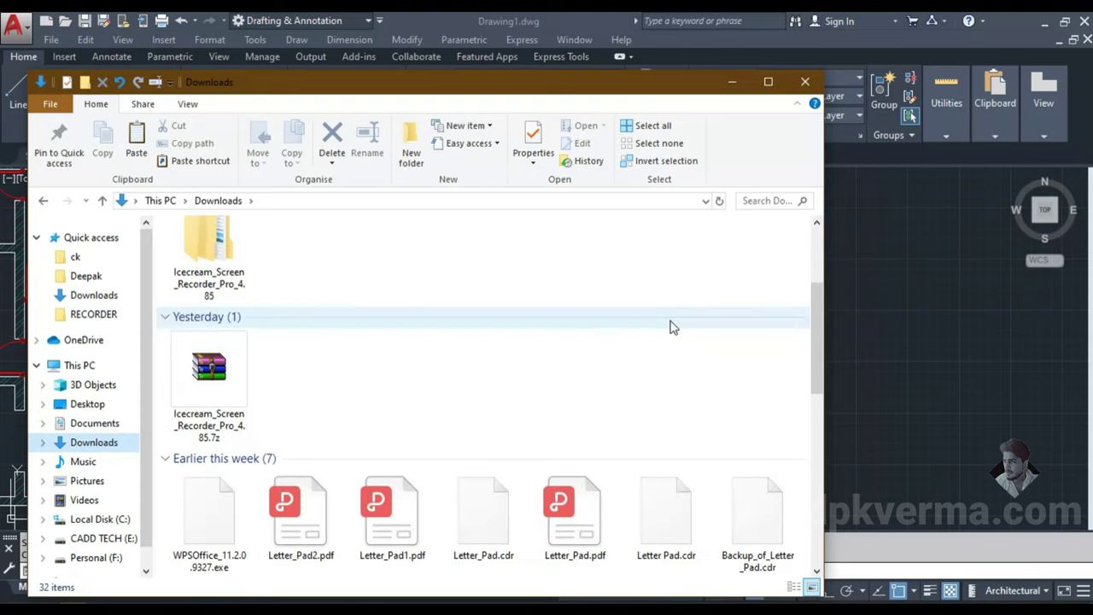
scroll(671, 327, "down", 2)
scroll(323, 313, "up", 5)
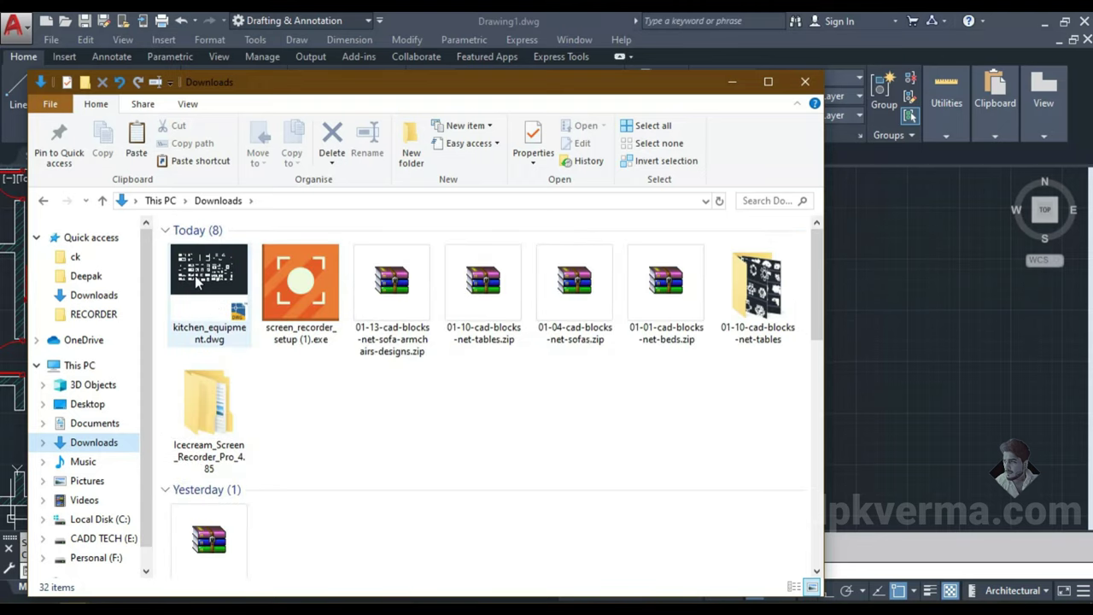
left_click(198, 290)
left_click(758, 291)
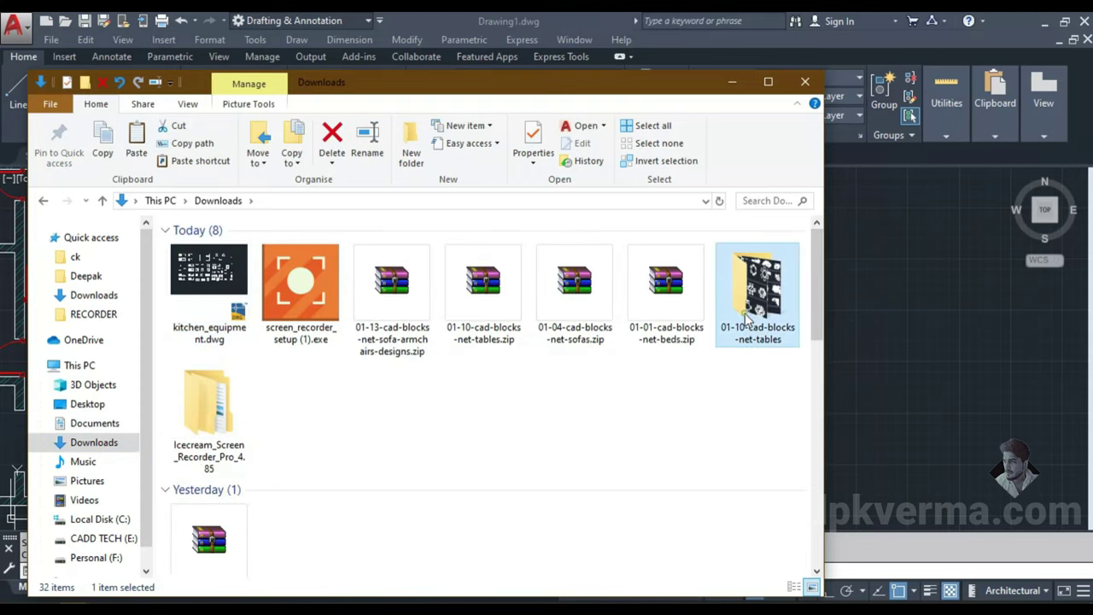
left_click_drag(218, 295, 743, 295)
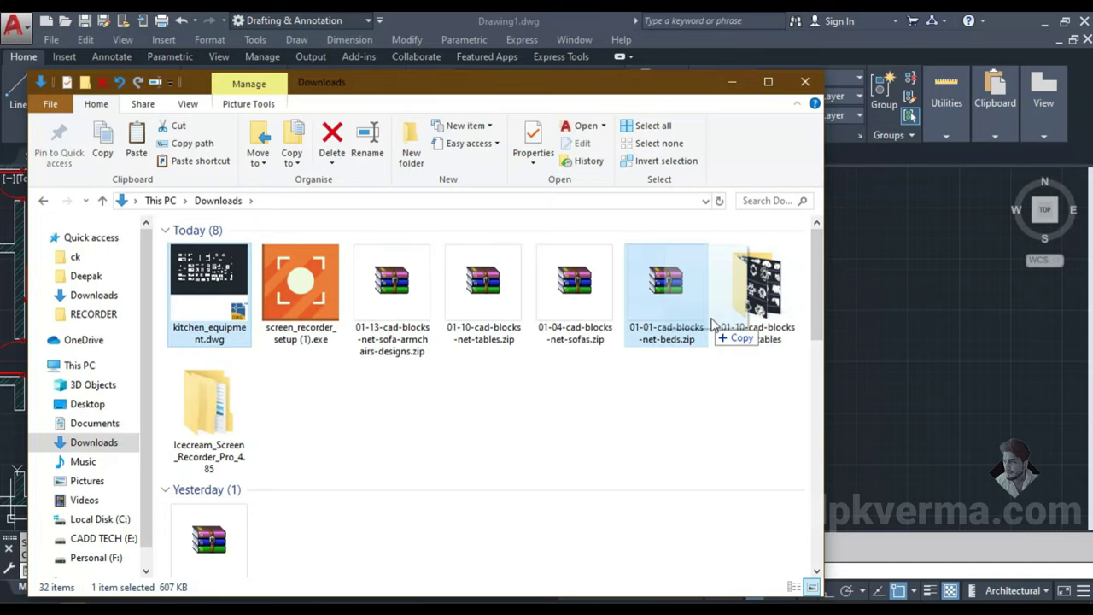
- Open kitchen_equipment.dwg from the 01-10-cad-blocks-net-tables folder
double_click(666, 290)
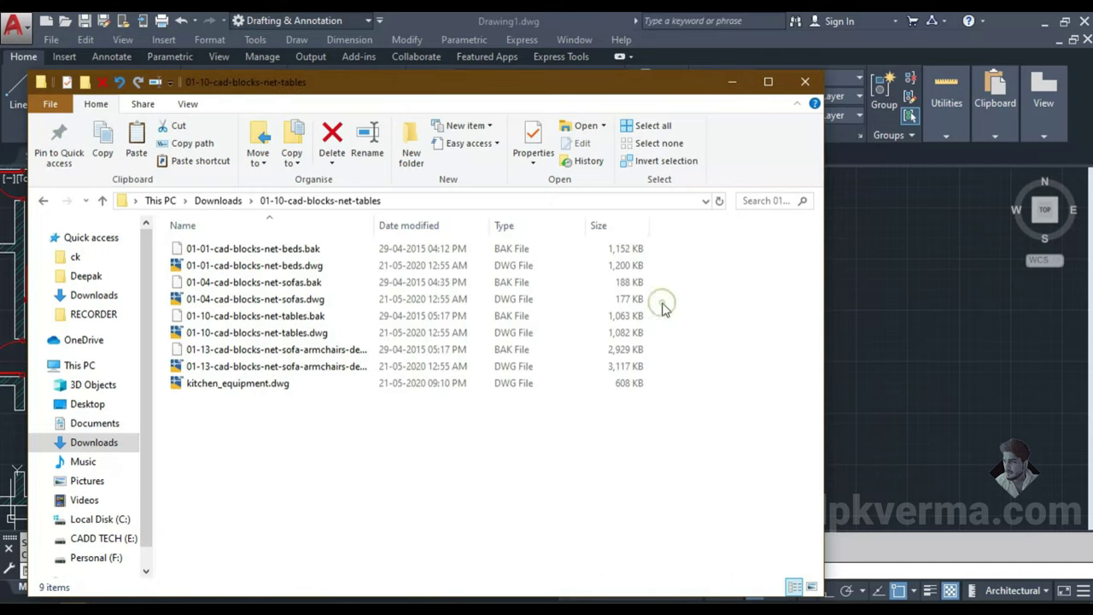
left_click(210, 266)
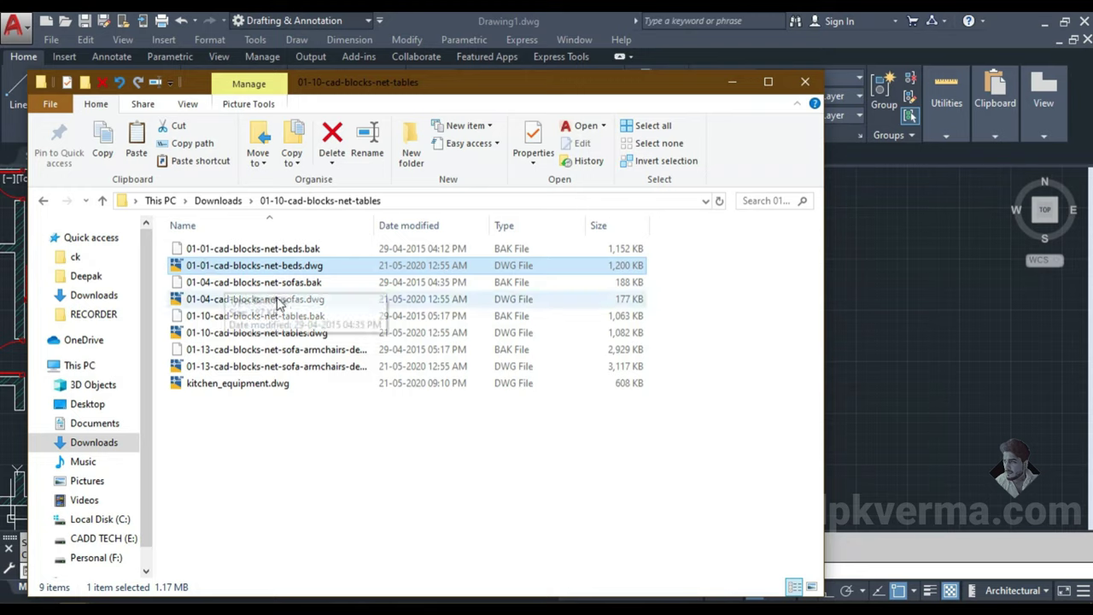
left_click(242, 384)
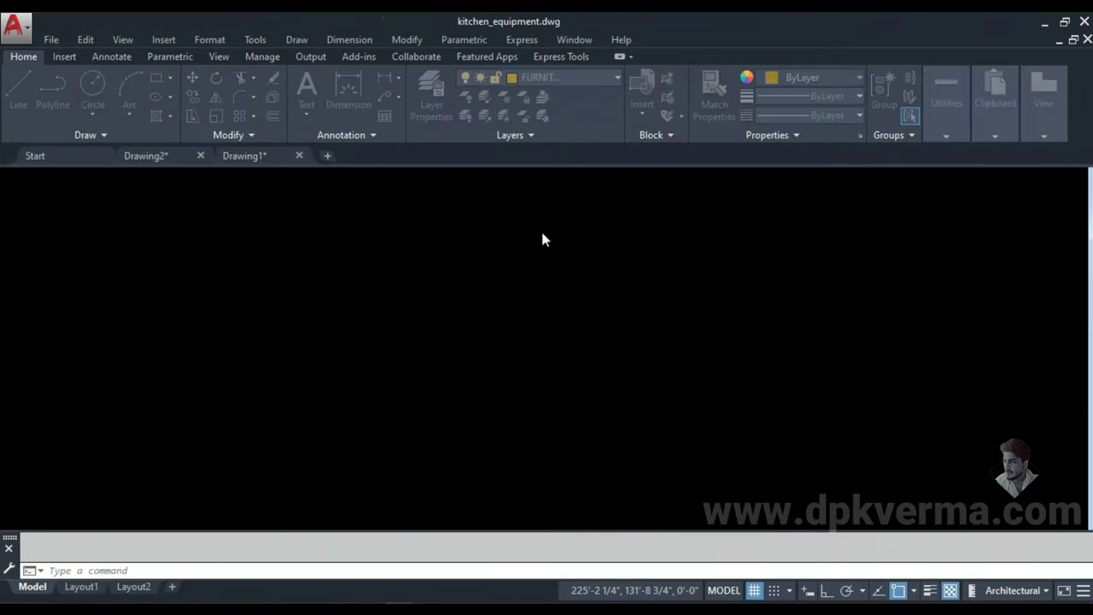
- Zoom and pan around kitchen_equipment.dwg to inspect its sinks, fridges, hobs and ovens
left_click(640, 367)
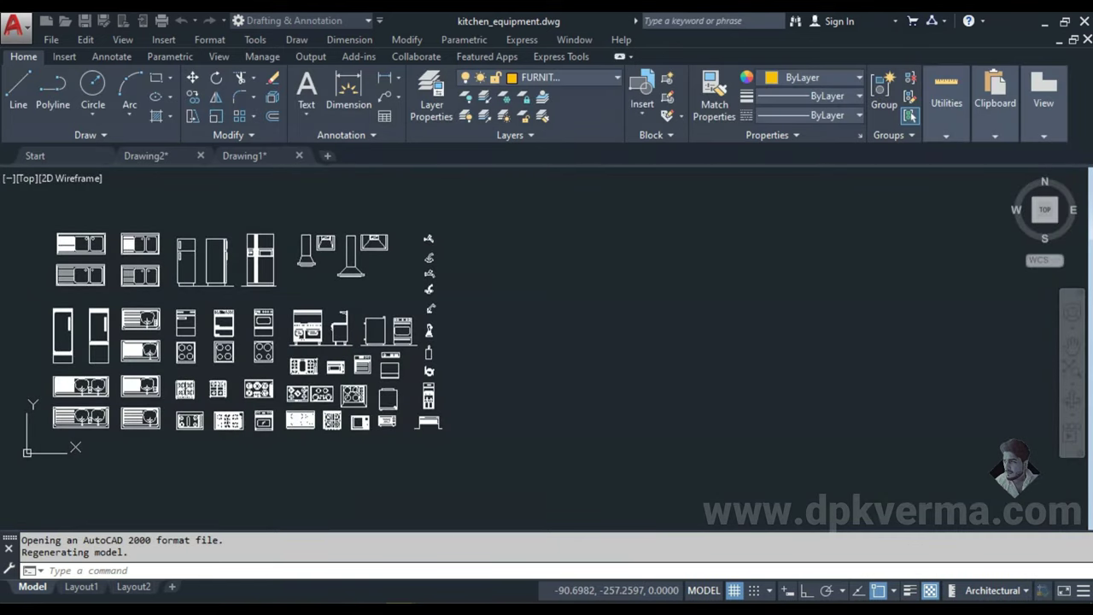
scroll(152, 372, "up", 3)
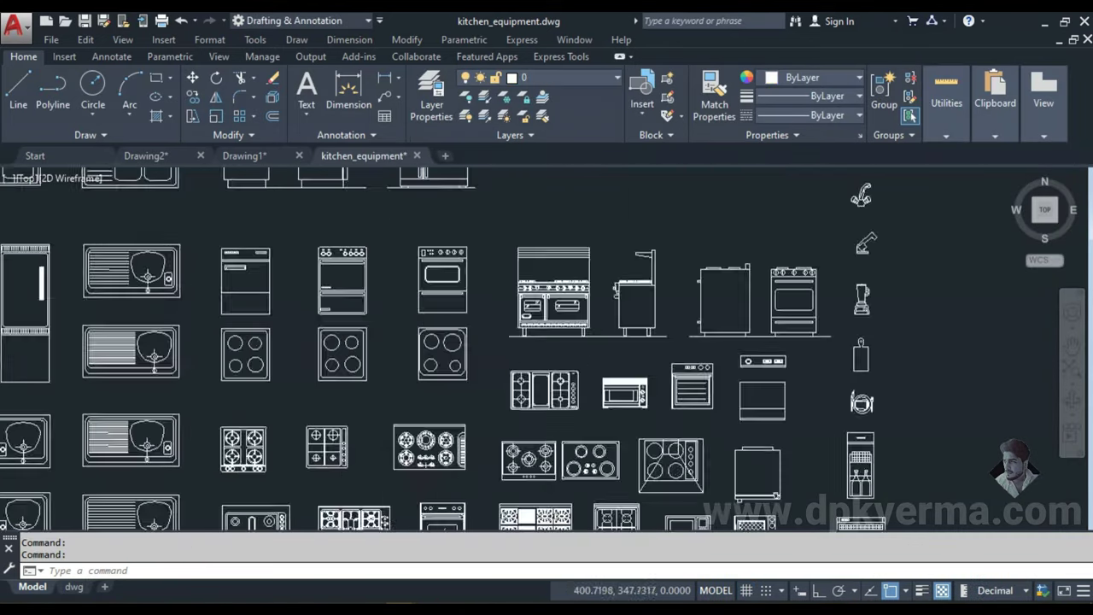
scroll(170, 385, "up", 3)
scroll(324, 479, "up", 2)
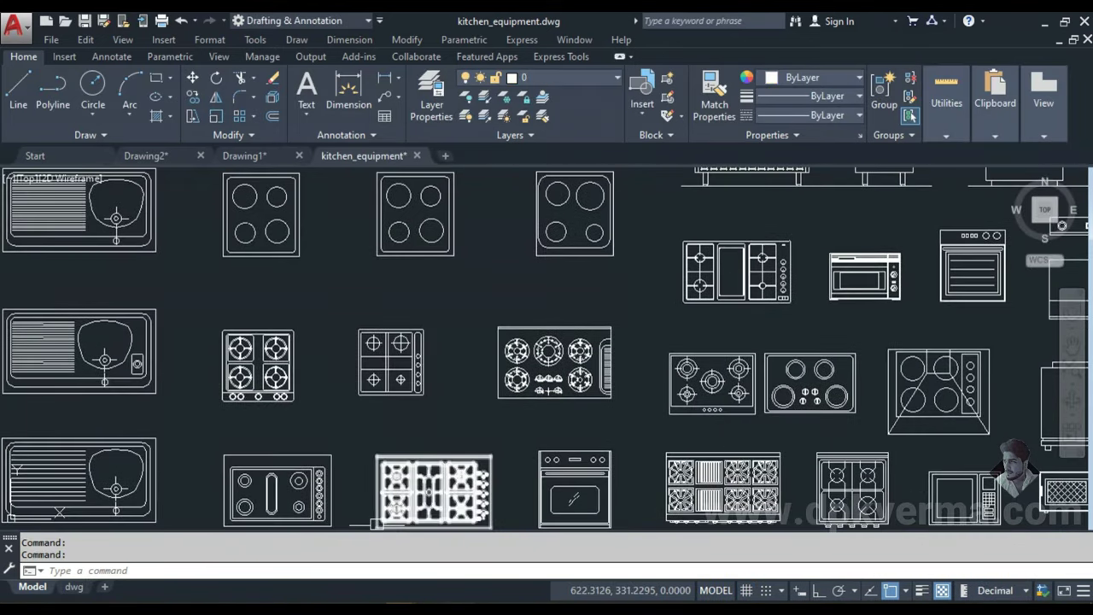
scroll(555, 363, "down", 3)
scroll(504, 362, "up", 5)
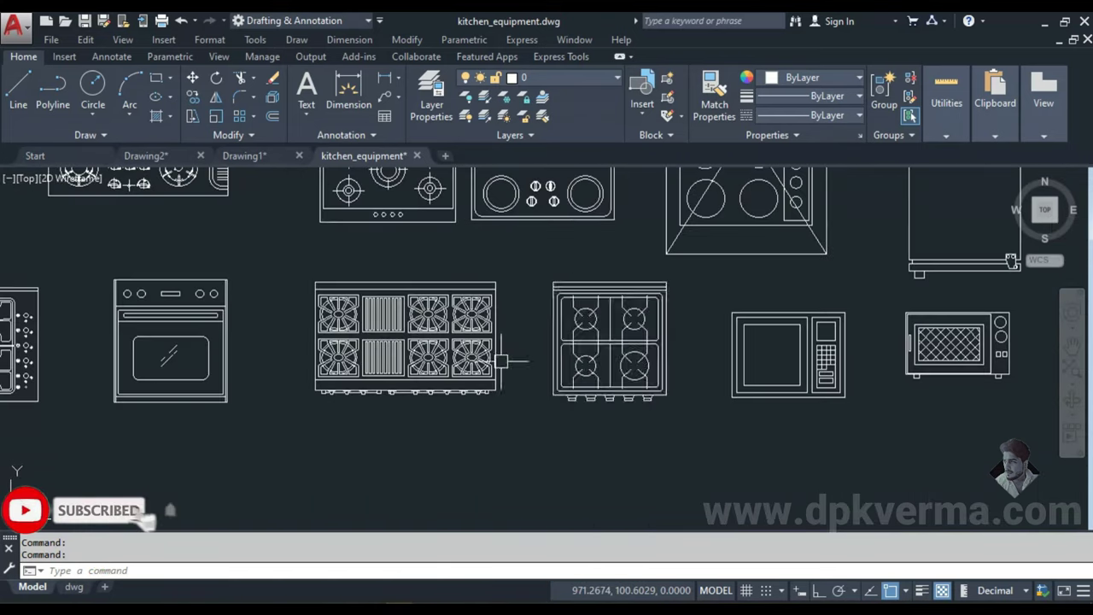
scroll(504, 375, "down", 1)
scroll(517, 312, "down", 1)
scroll(483, 350, "down", 2)
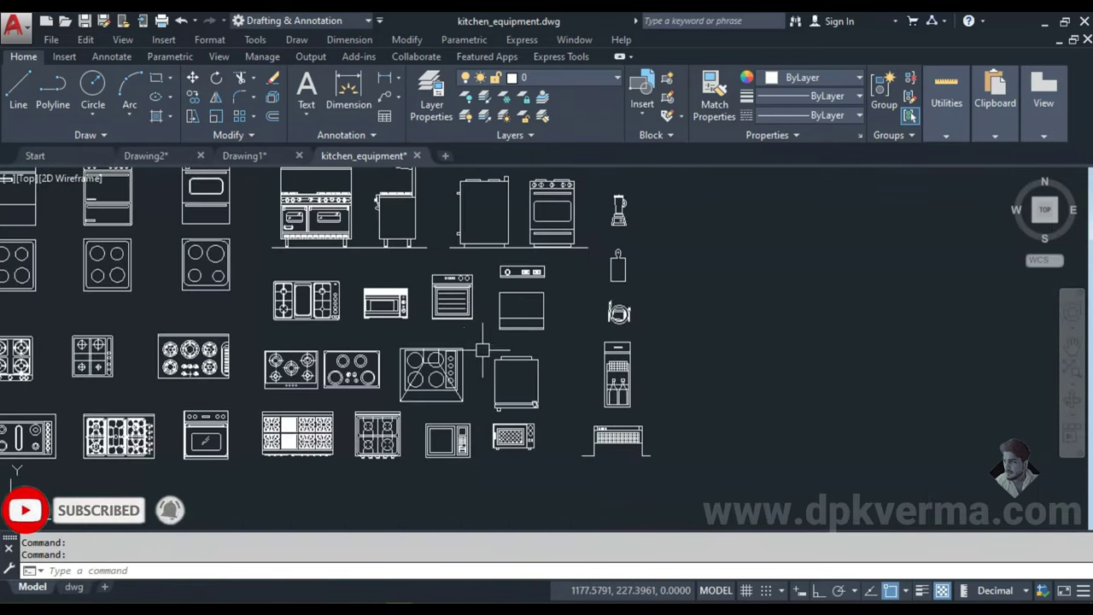
scroll(482, 350, "down", 1)
scroll(239, 329, "down", 1)
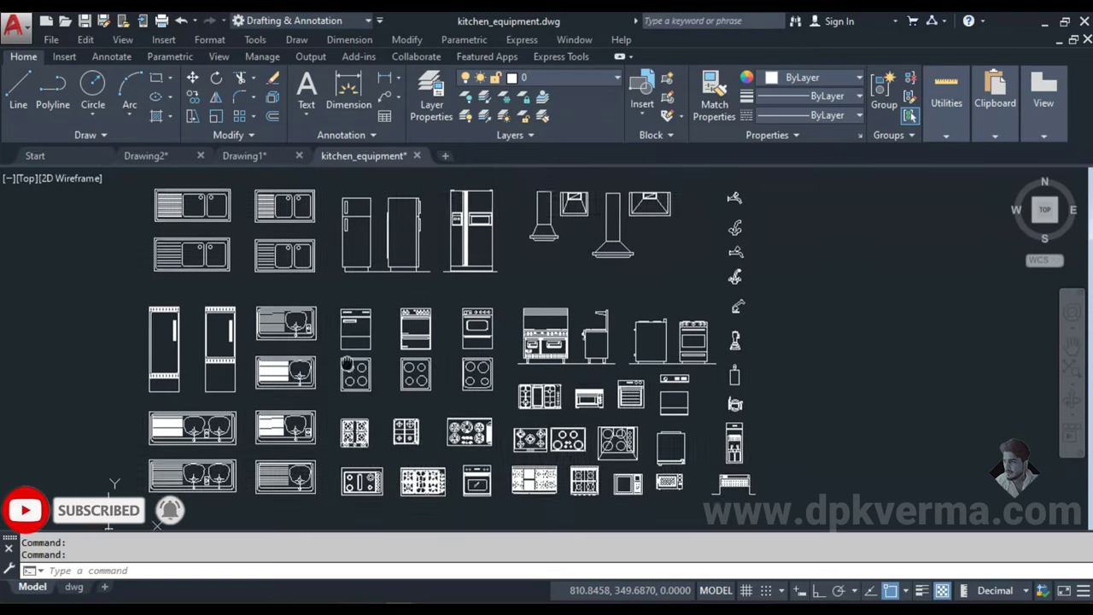
middle_click_drag(348, 363, 354, 415)
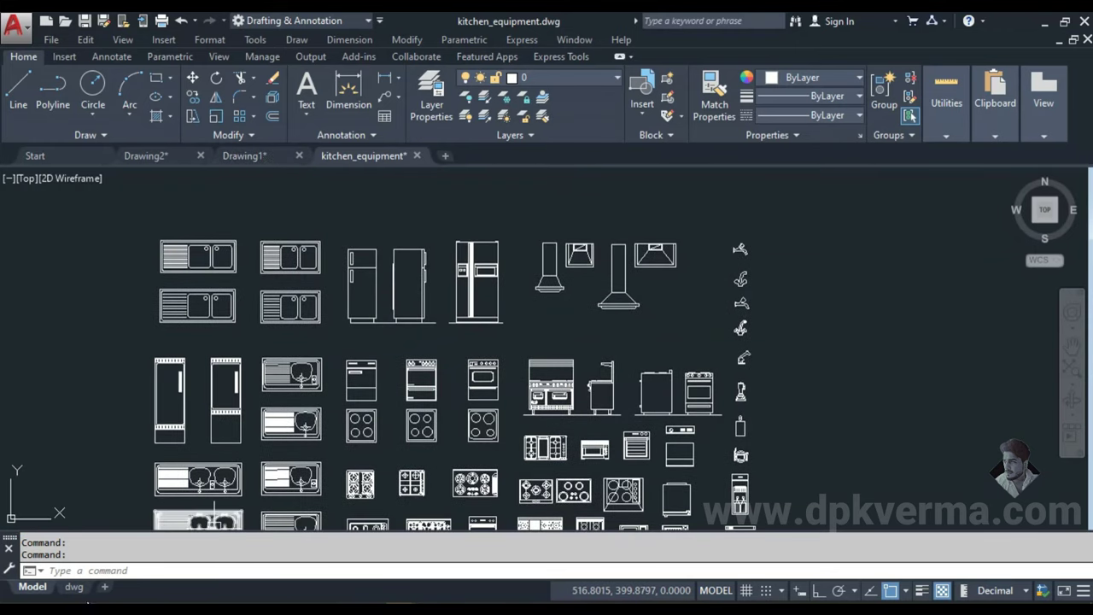
- Open 01-01-cad-blocks-net-beds.dwg from File Explorer in its own AutoCAD tab
mouse_move(88, 602)
left_click(64, 559)
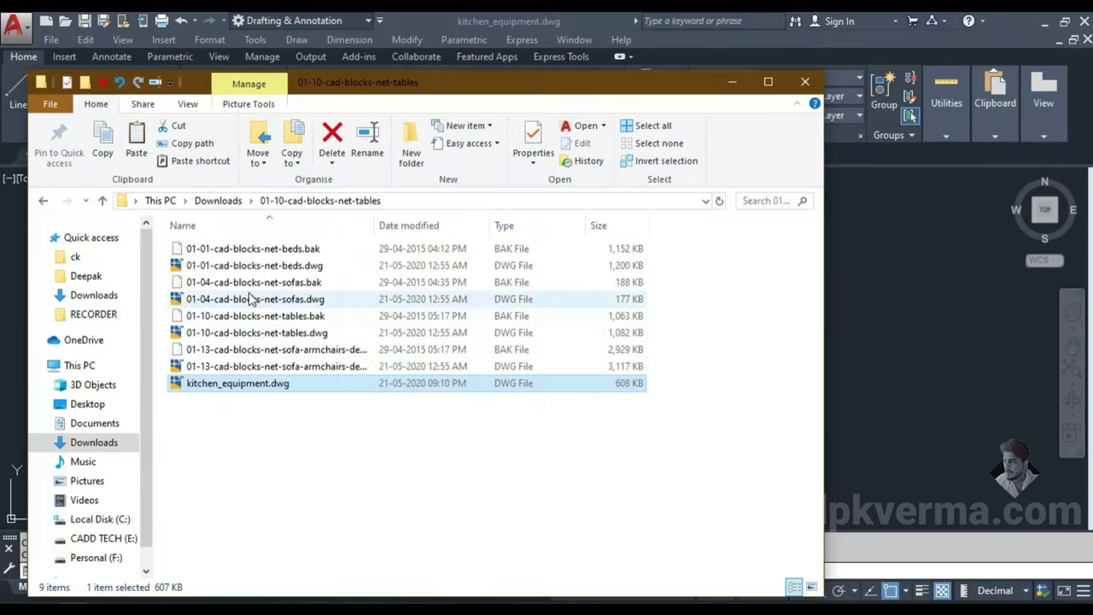
double_click(268, 266)
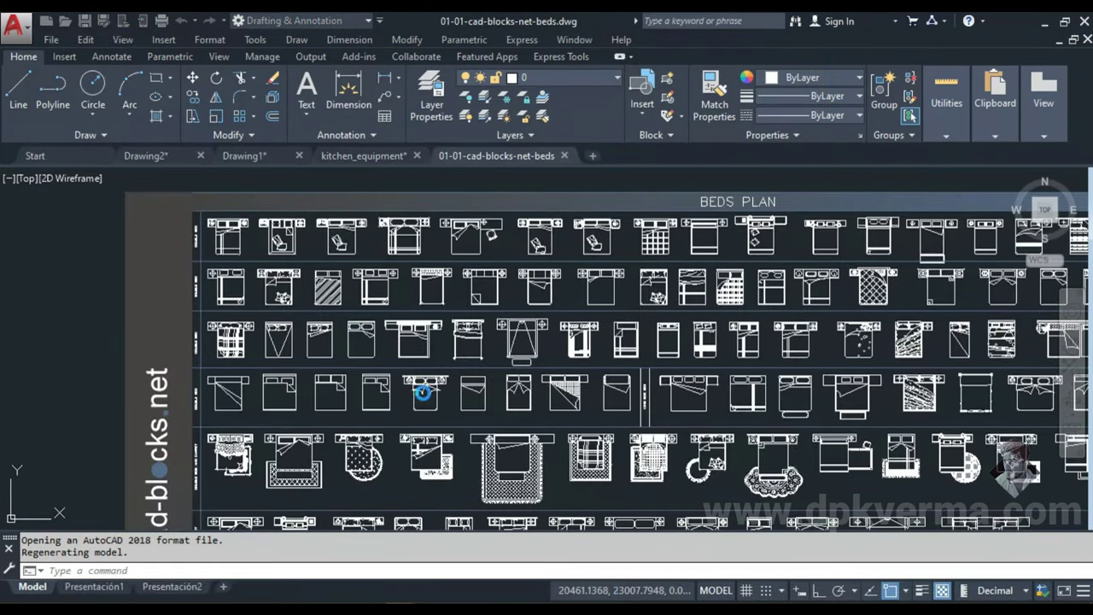
scroll(467, 403, "up", 2)
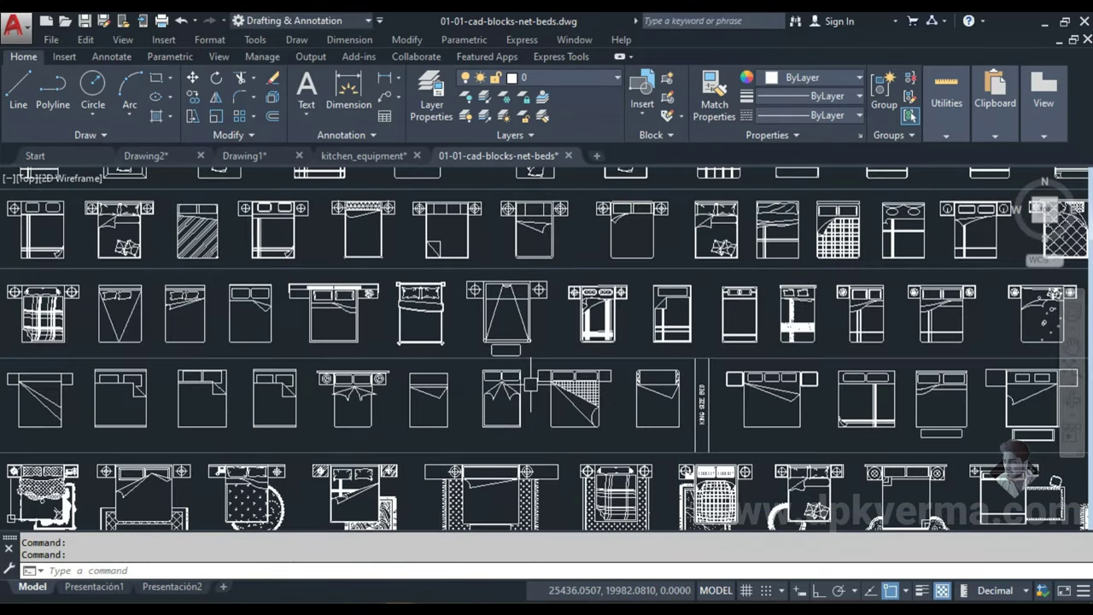
scroll(427, 376, "up", 2)
scroll(399, 348, "up", 2)
- Zoom and pan across the Beds Plan sheet to look over the bed blocks
scroll(589, 460, "down", 2)
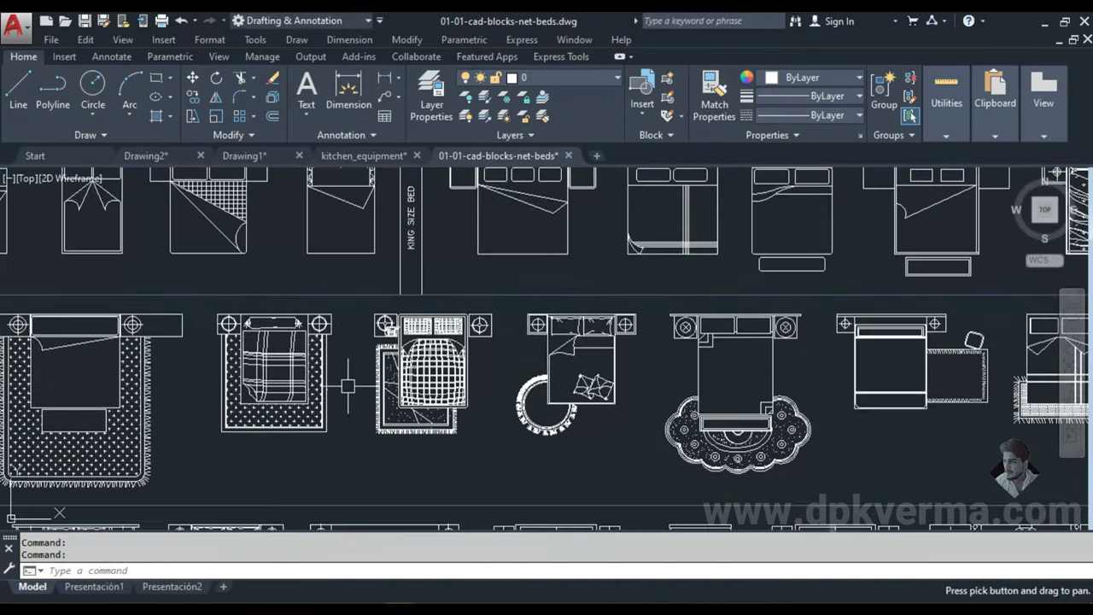
scroll(513, 371, "down", 1)
scroll(590, 375, "up", 1)
scroll(576, 376, "down", 1)
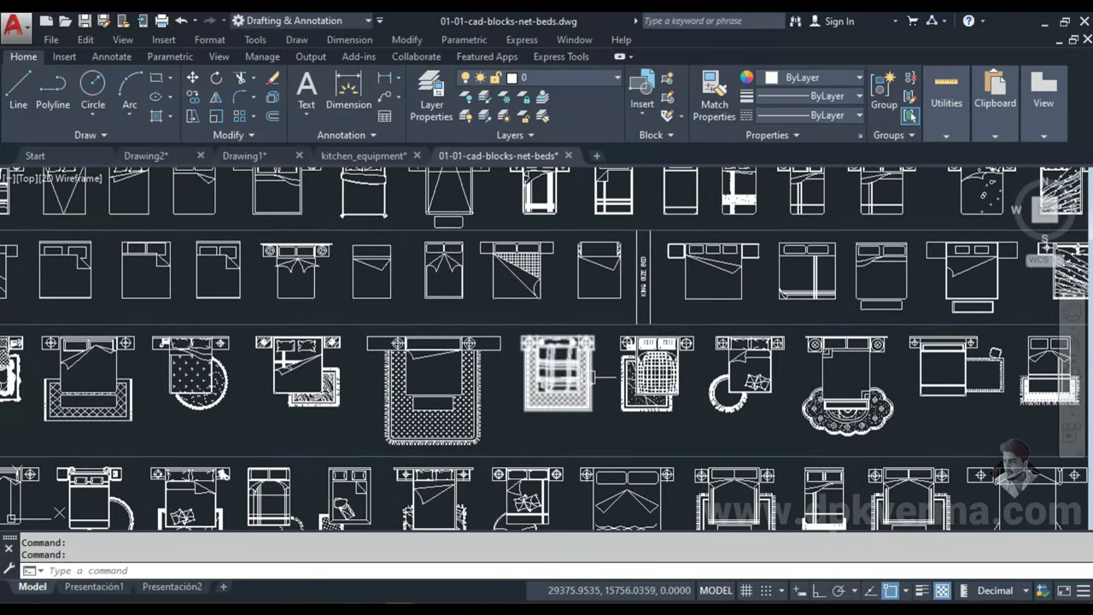
scroll(222, 376, "up", 4)
scroll(327, 375, "down", 2)
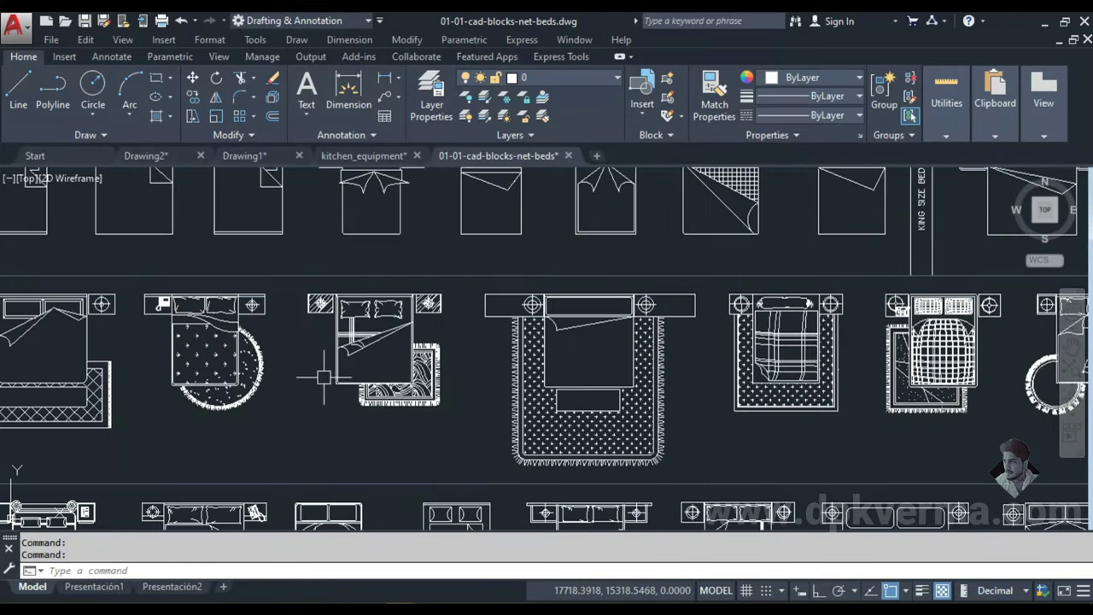
scroll(322, 368, "down", 1)
scroll(388, 336, "down", 1)
scroll(348, 377, "up", 1)
scroll(347, 377, "down", 1)
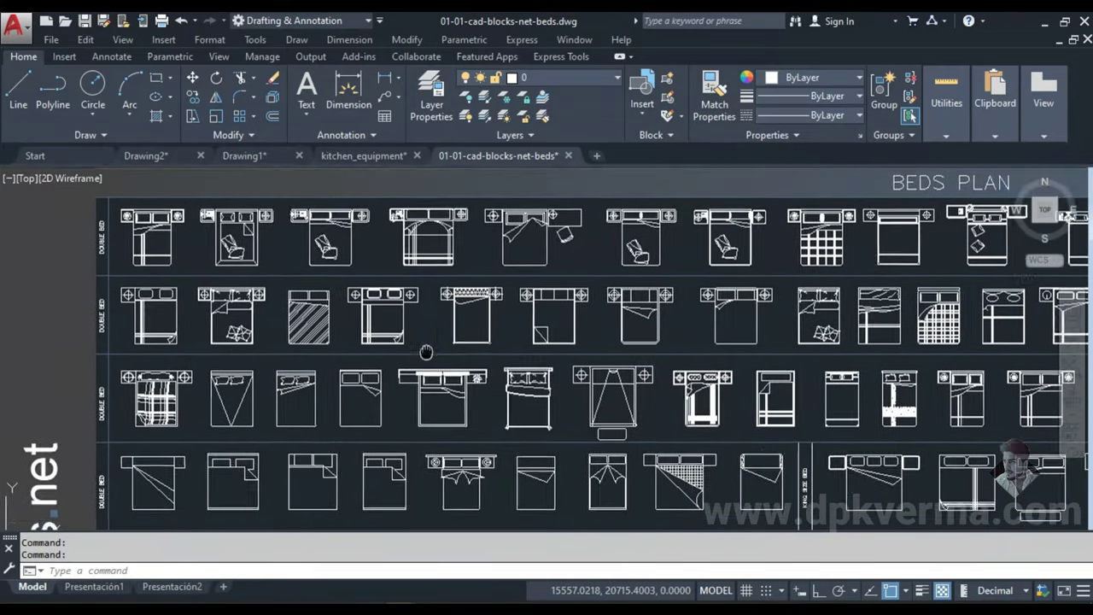
scroll(427, 349, "up", 1)
scroll(374, 313, "up", 2)
scroll(322, 335, "down", 3)
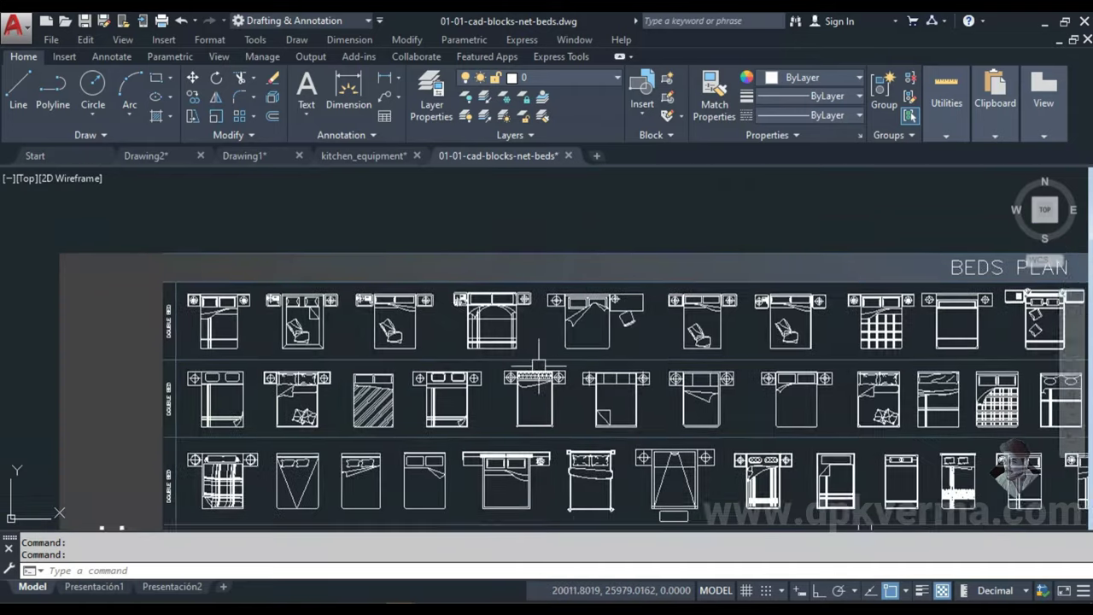
scroll(665, 339, "up", 2)
scroll(685, 351, "up", 2)
scroll(524, 288, "up", 1)
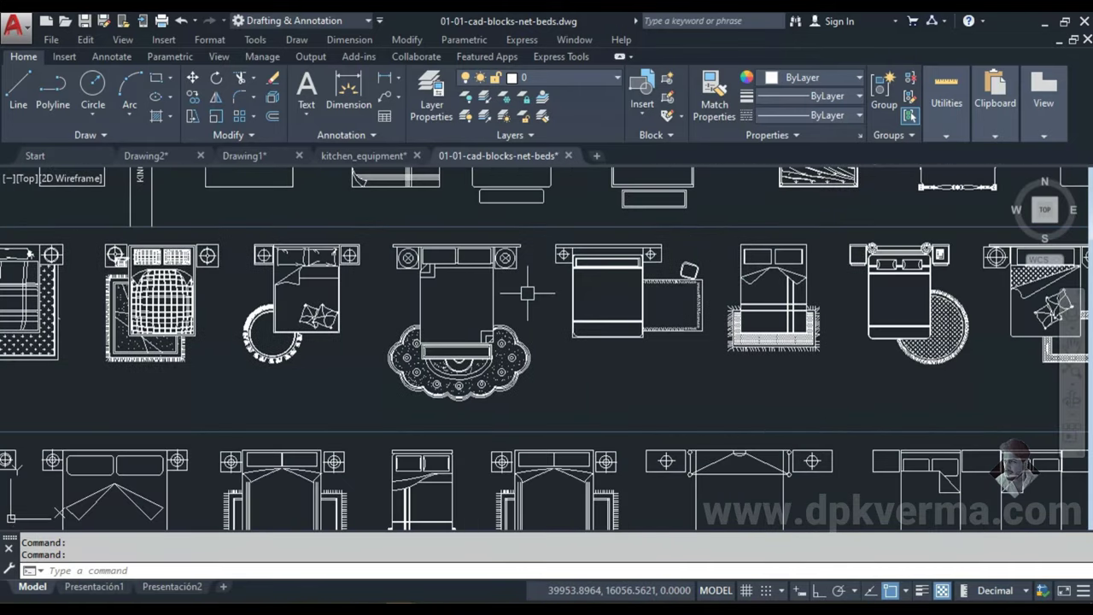
mouse_move(368, 233)
middle_mouse_down()
mouse_move(507, 304)
mouse_move(594, 301)
middle_mouse_up()
scroll(337, 304, "up", 2)
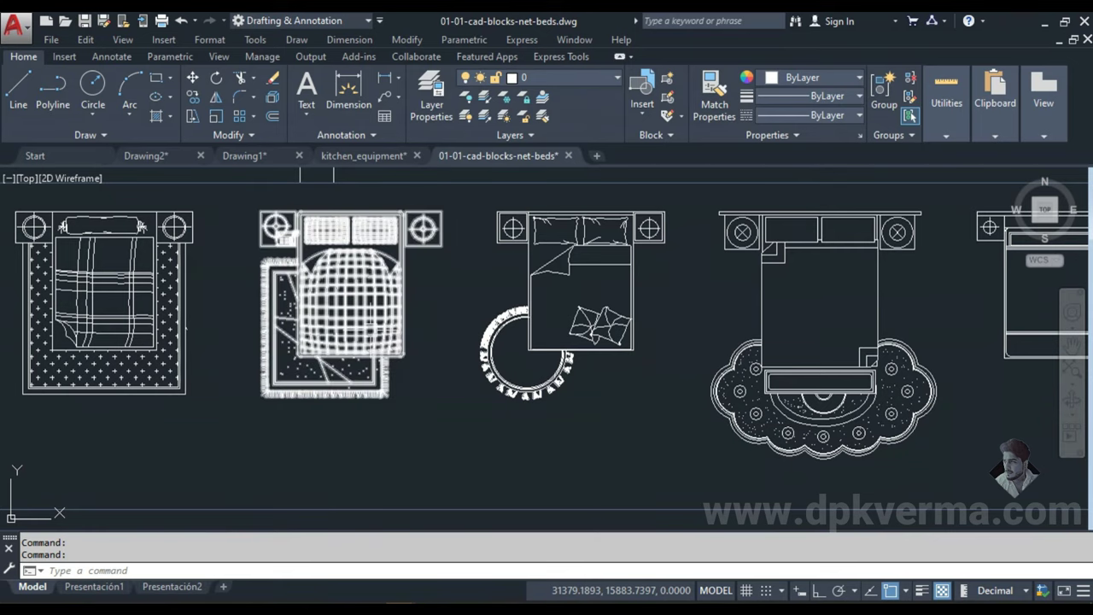
- Copy the quilted double bed with rug and paste it into Drawing1 beside the floor plan
left_click(366, 304)
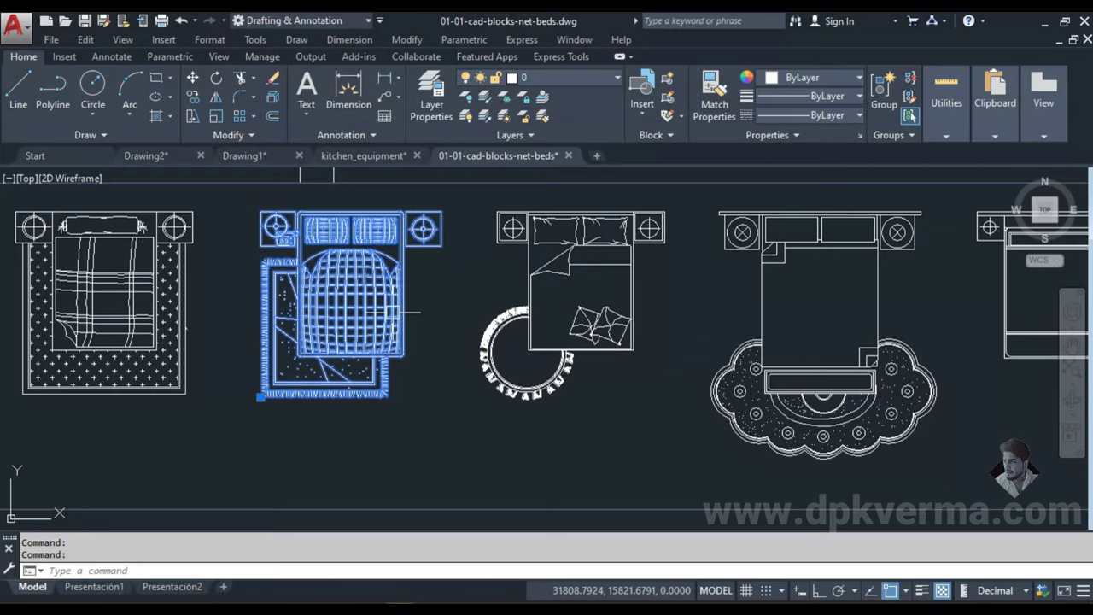
key("ctrl+c")
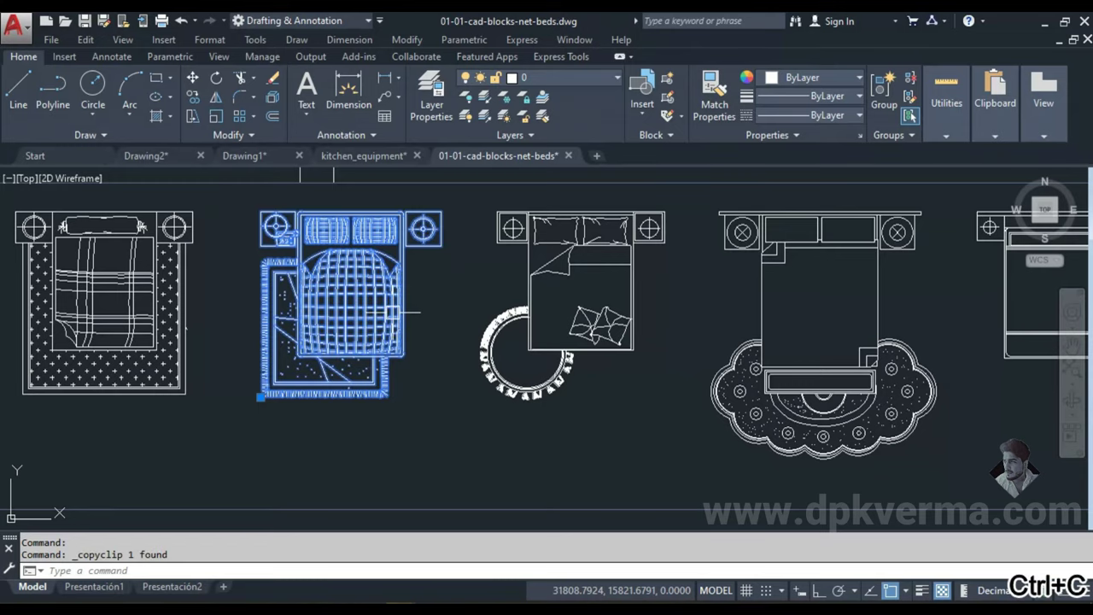
left_click(246, 155)
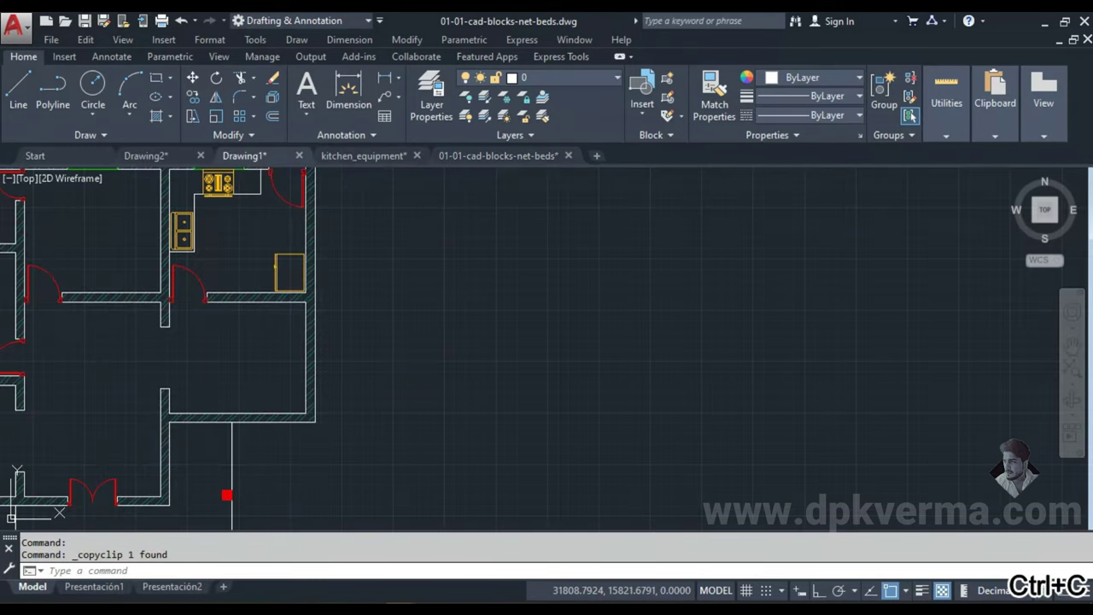
key("ctrl+v")
scroll(464, 381, "down", 4)
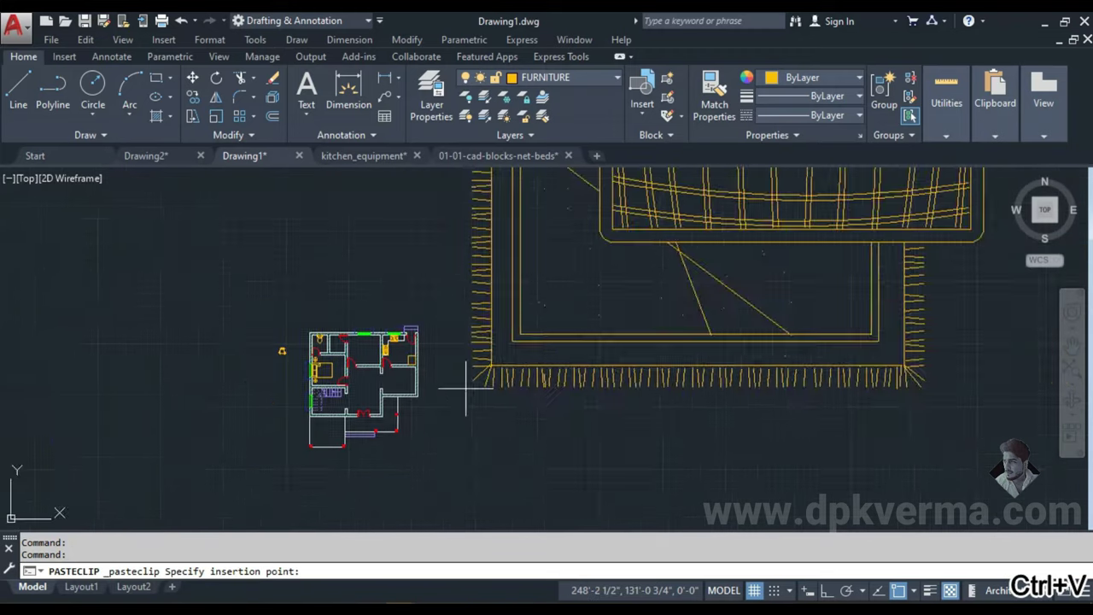
middle_click_drag(464, 383, 398, 439)
left_click(420, 434)
scroll(513, 422, "down", 3)
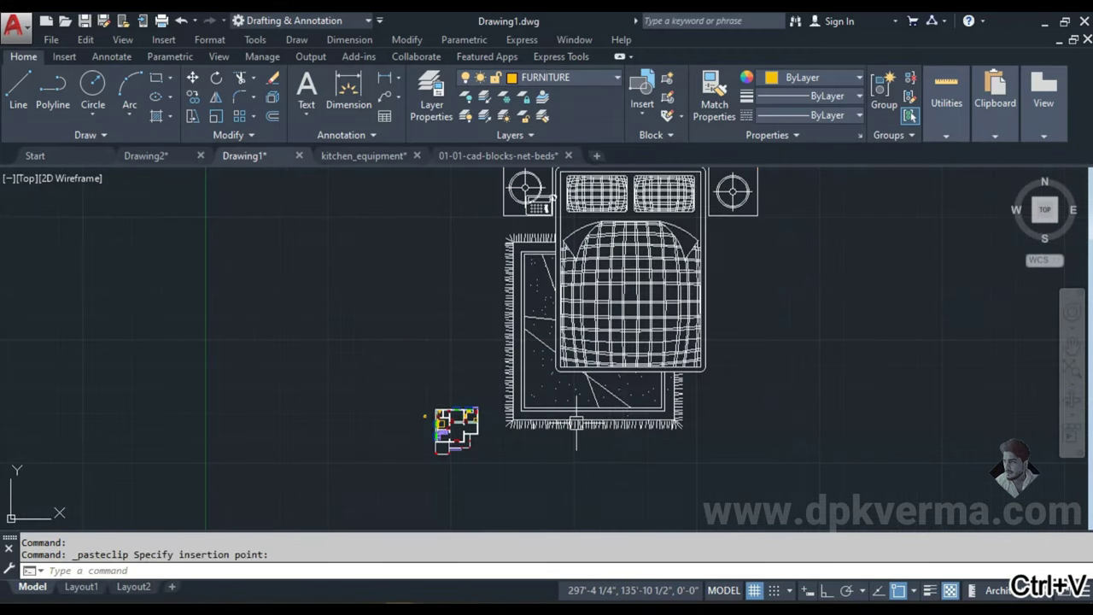
middle_click_drag(640, 424, 534, 424)
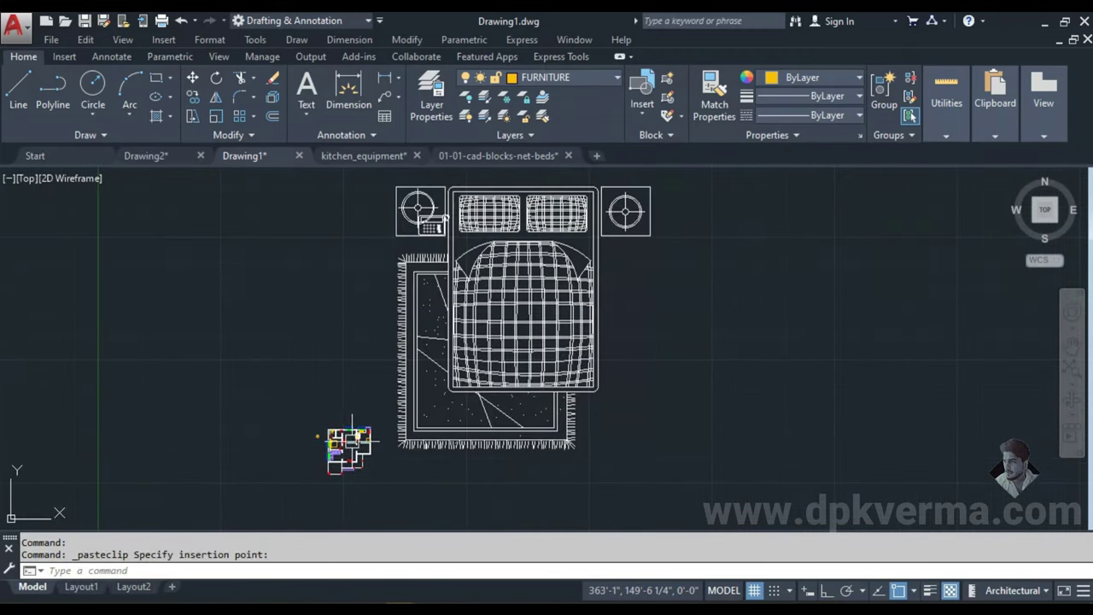
mouse_move(511, 311)
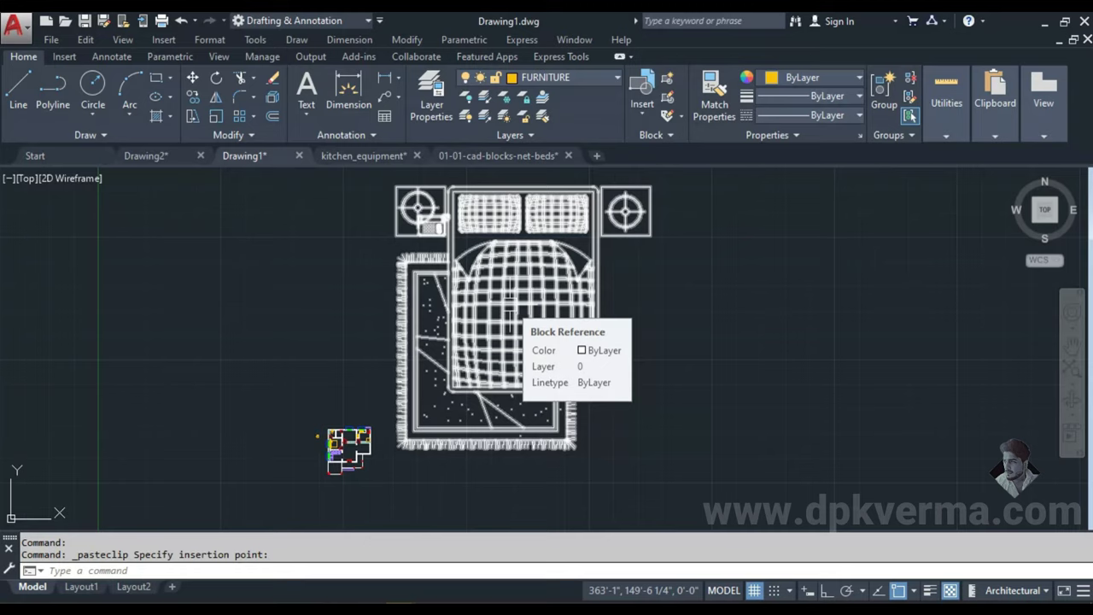
scroll(416, 256, "up", 3)
- Draw a three-sided outline of 5', 6' and 5' lines beside the bed, with Ortho on
key("Escape")
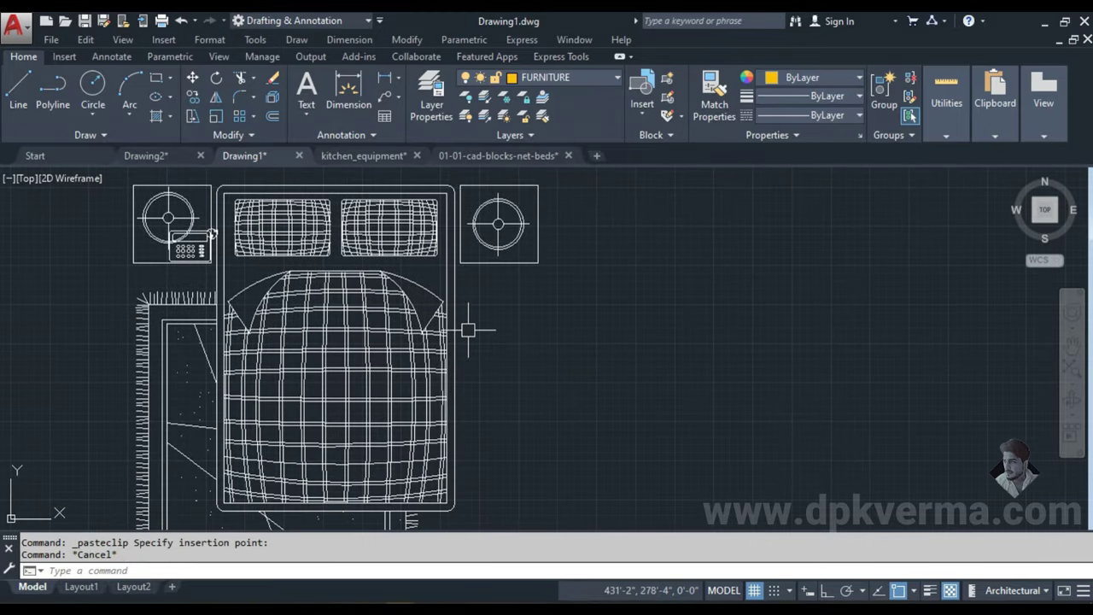
type("l")
key("Return")
left_click(549, 346)
scroll(599, 348, "up", 2)
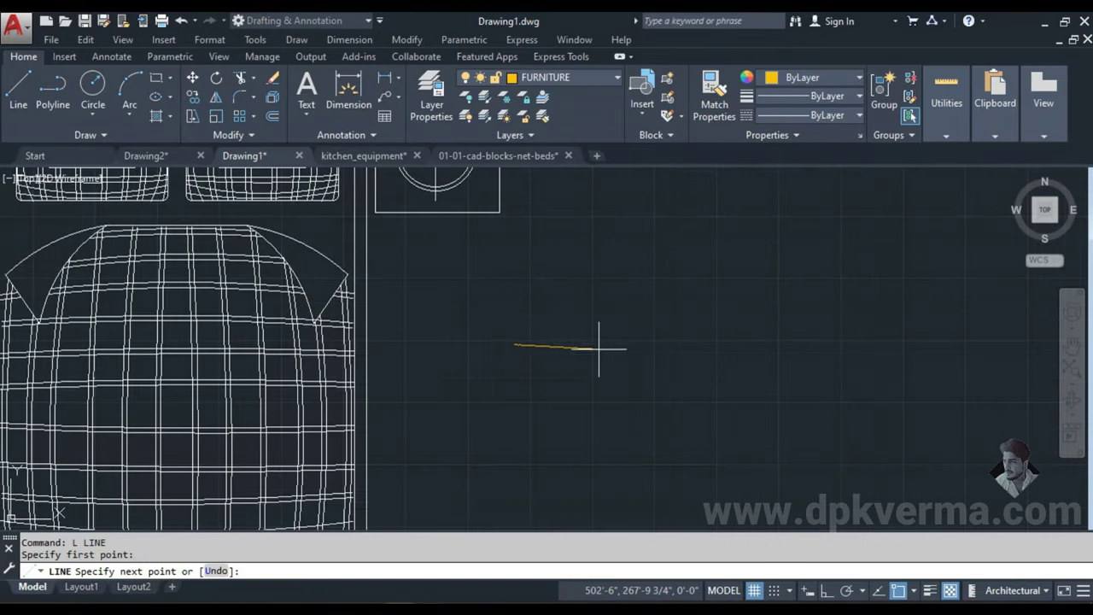
key("F8")
scroll(547, 350, "up", 2)
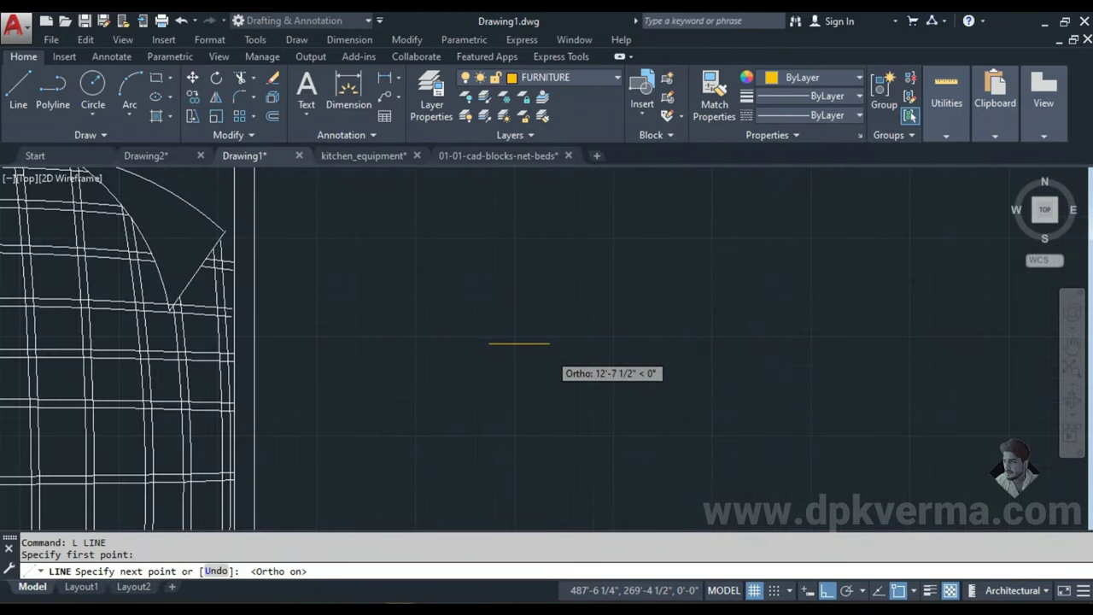
scroll(555, 367, "down", 2)
scroll(605, 378, "up", 2)
scroll(598, 378, "down", 1)
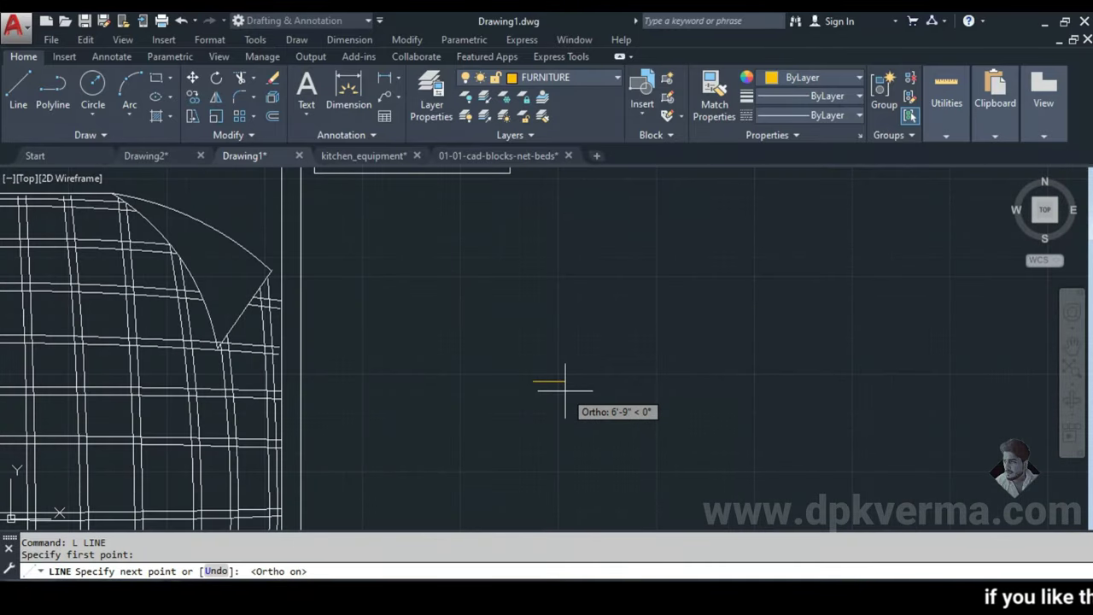
scroll(512, 380, "down", 2)
scroll(358, 342, "down", 2)
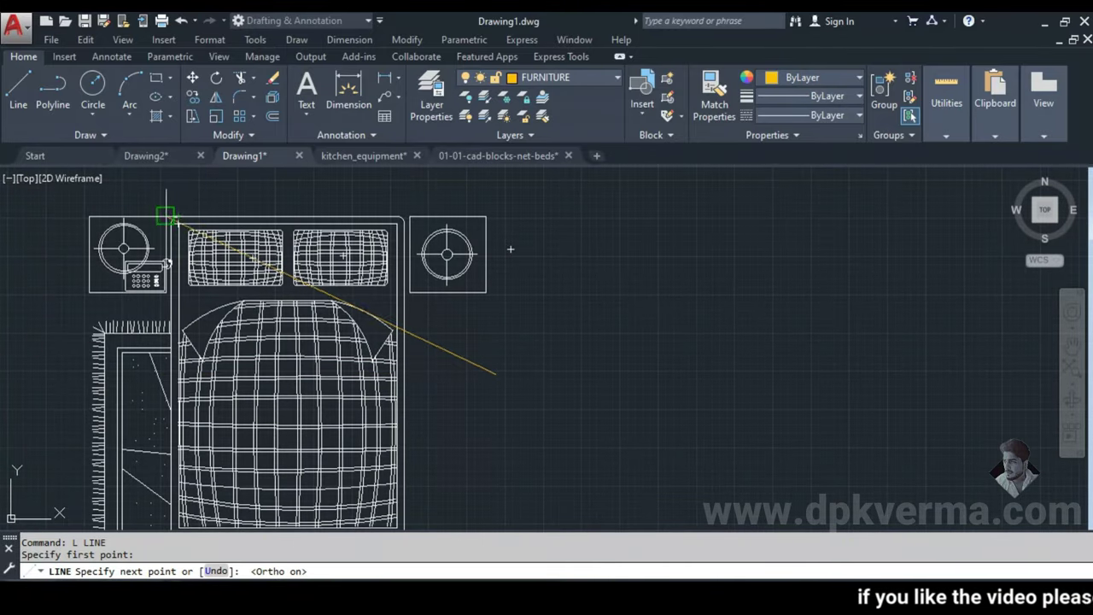
scroll(528, 420, "up", 3)
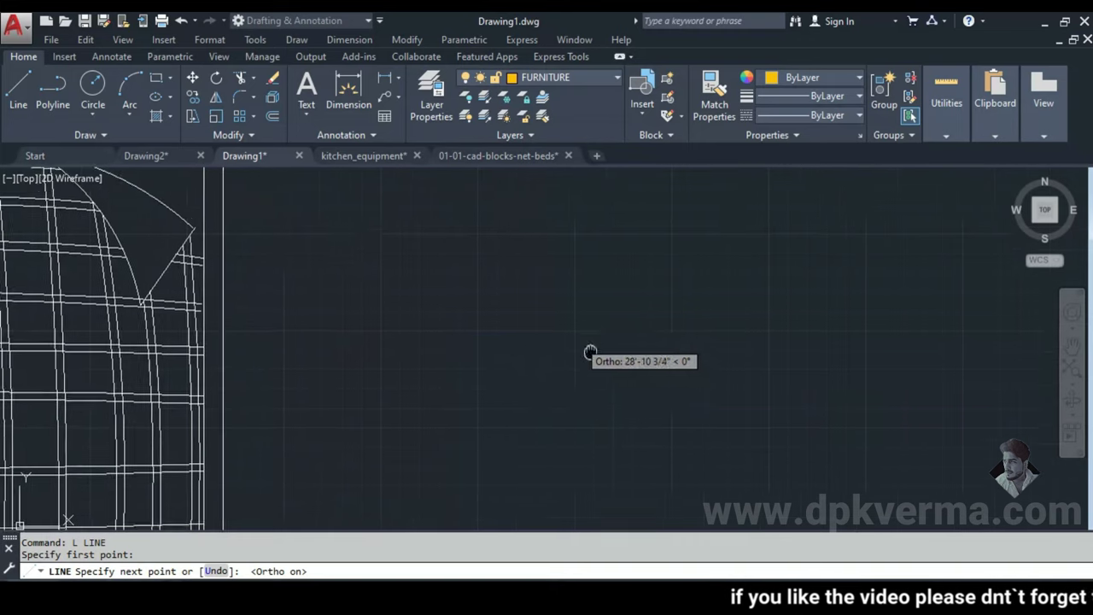
scroll(590, 354, "up", 1)
scroll(618, 363, "down", 1)
type("5'")
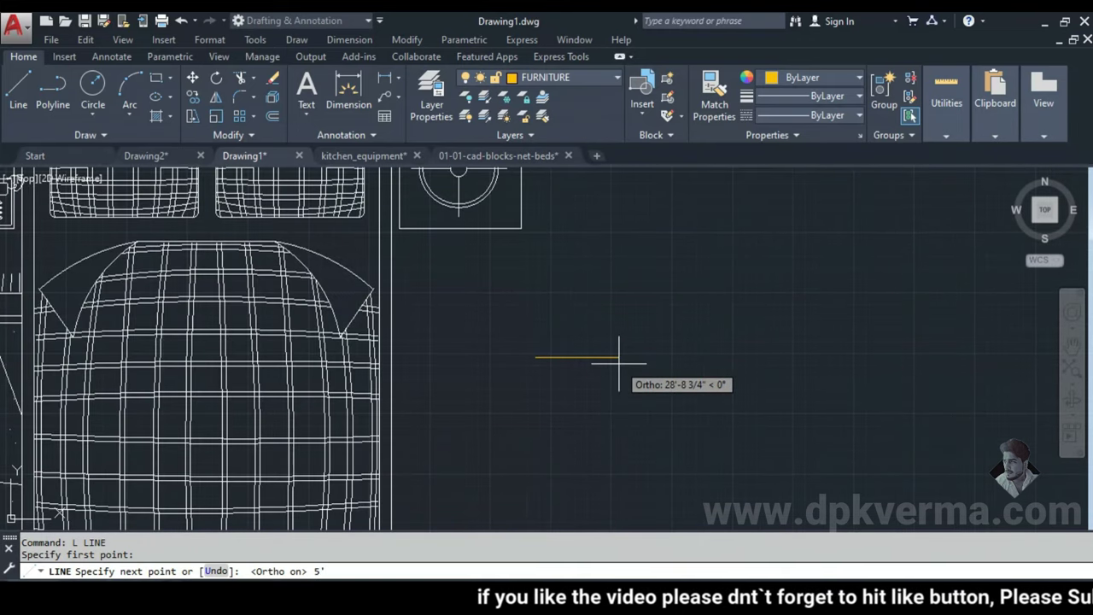
key("Return")
scroll(562, 389, "up", 2)
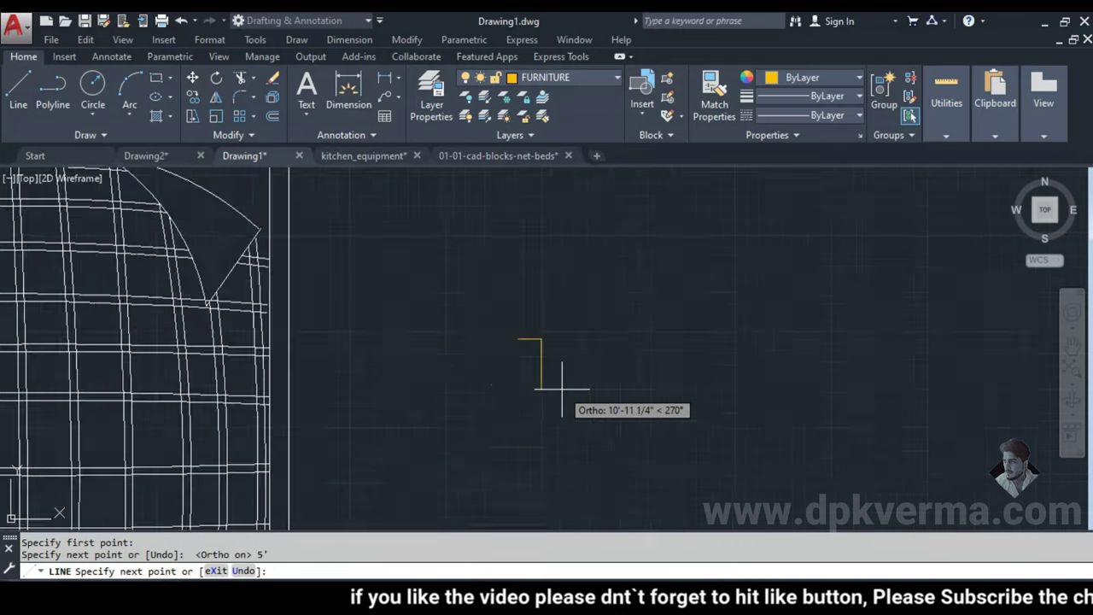
scroll(562, 388, "up", 1)
key("Return")
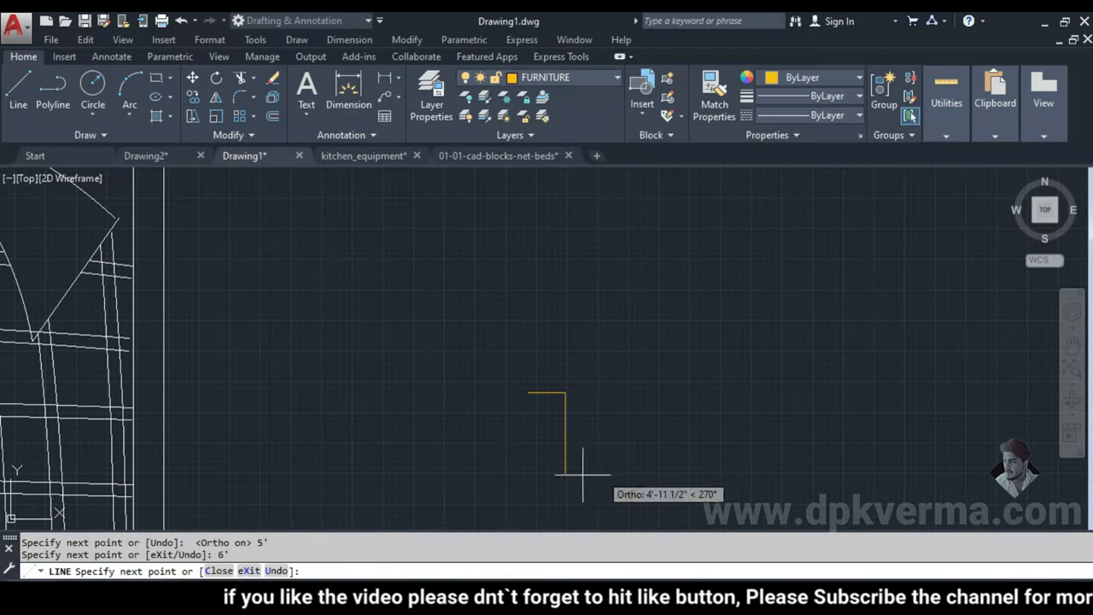
type("5'")
key("Return")
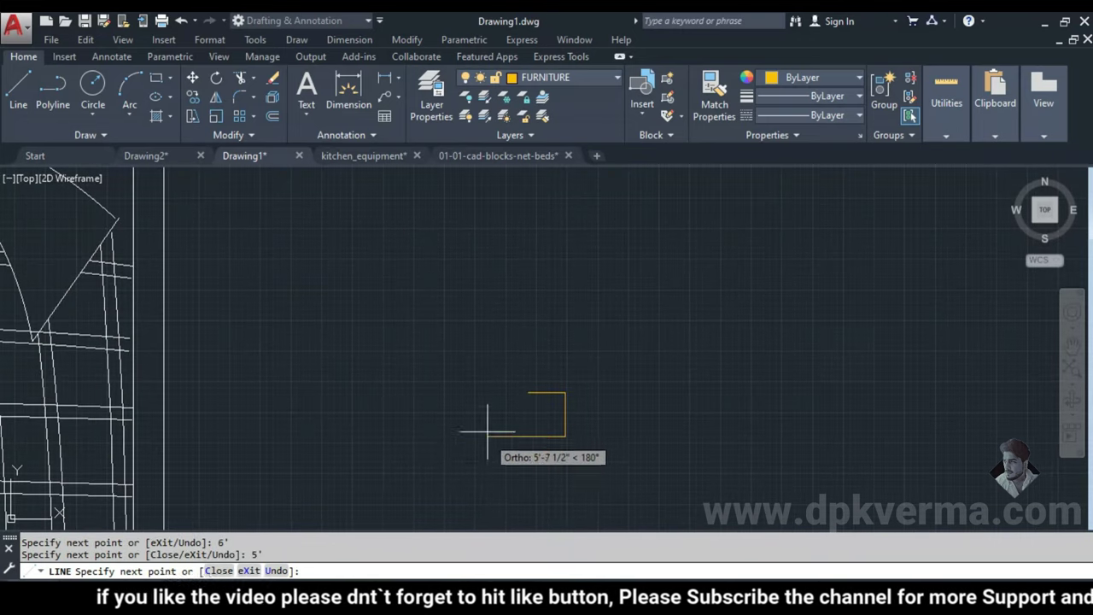
key("Escape")
scroll(551, 410, "down", 3)
- Frame the bed's headboard and nightstands in view and start the SCALE command
scroll(551, 414, "down", 1)
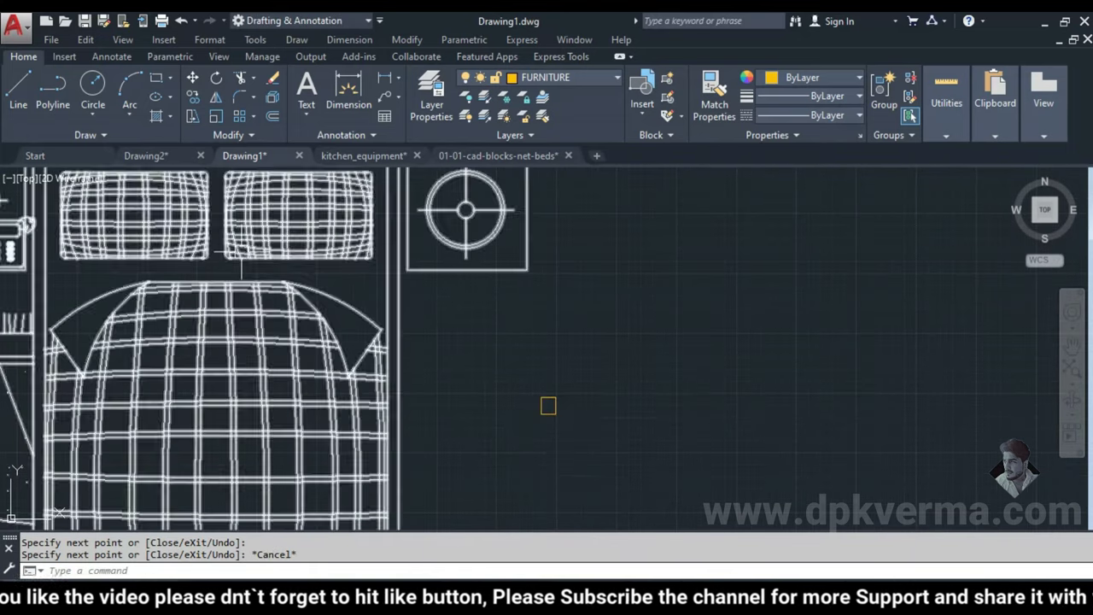
scroll(529, 403, "down", 1)
scroll(254, 235, "up", 2)
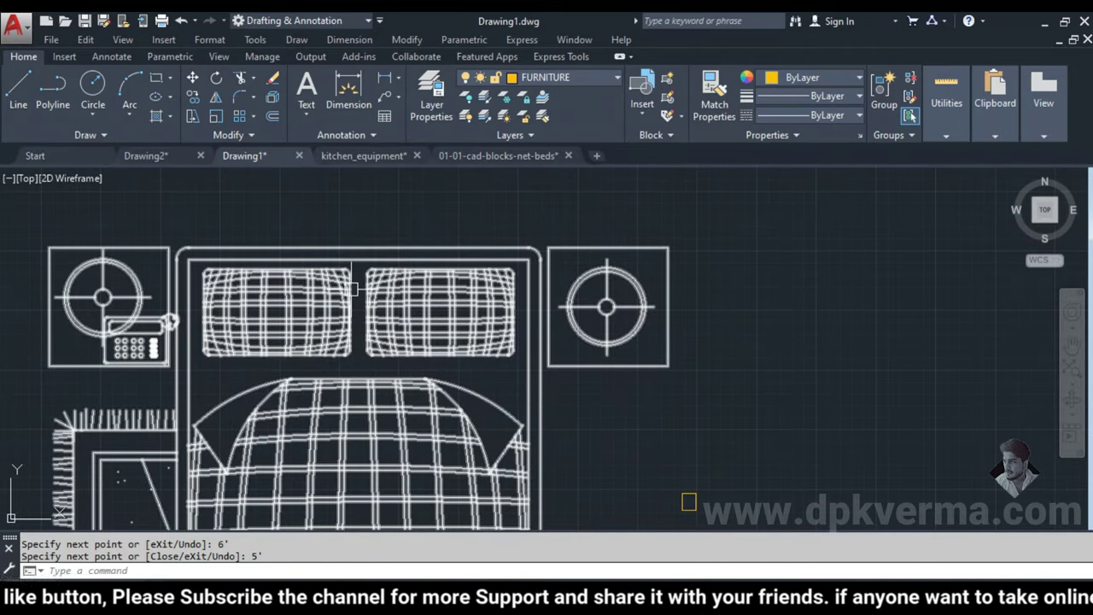
scroll(352, 289, "up", 2)
middle_click_drag(359, 288, 499, 317)
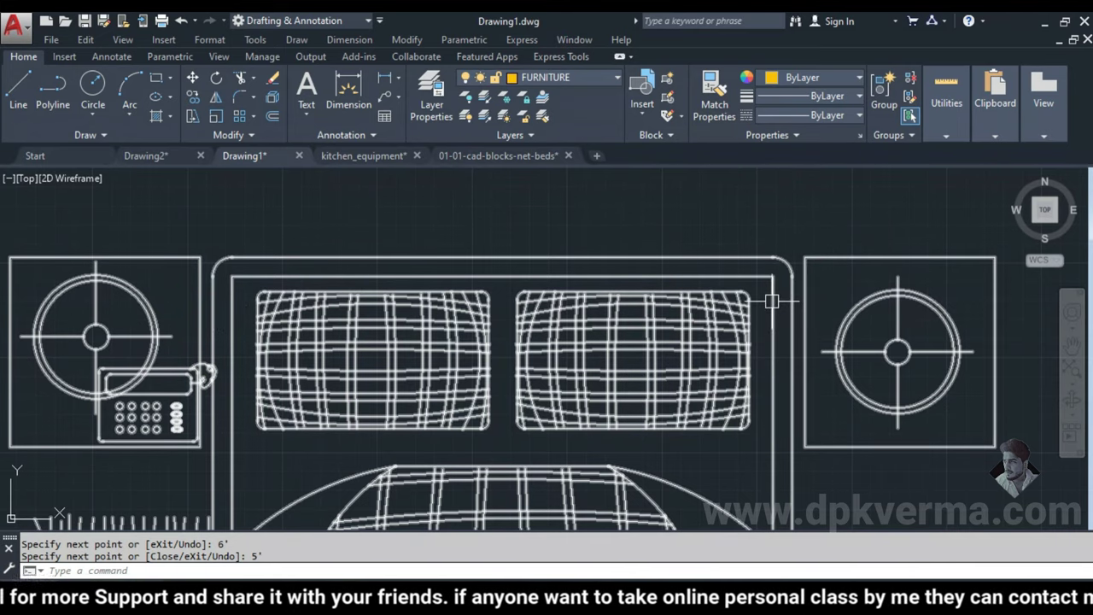
middle_click_drag(517, 336, 500, 303)
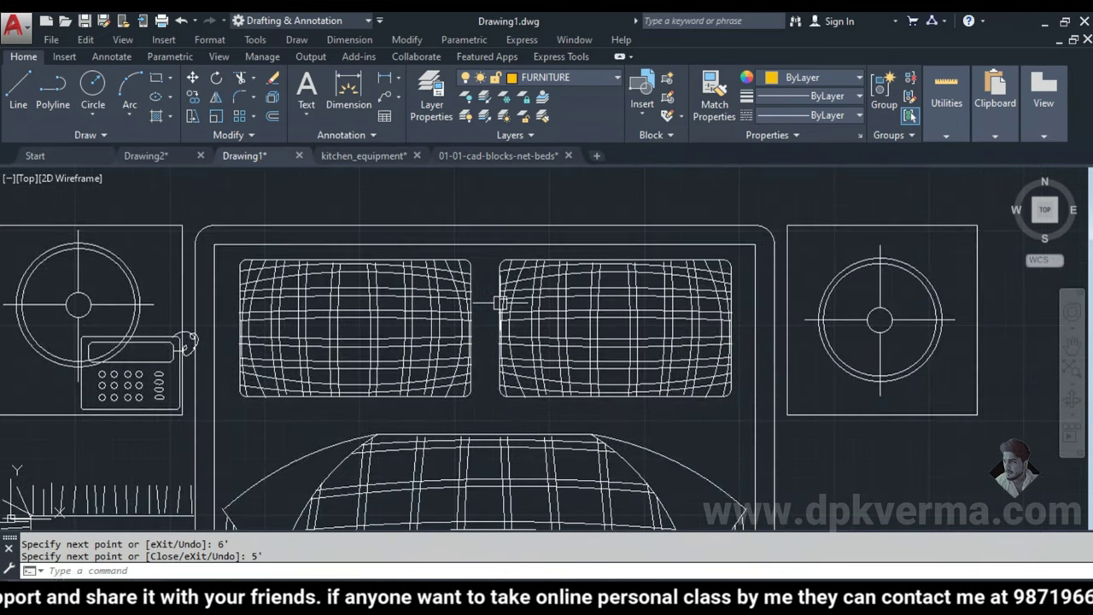
key("Escape")
type("sc")
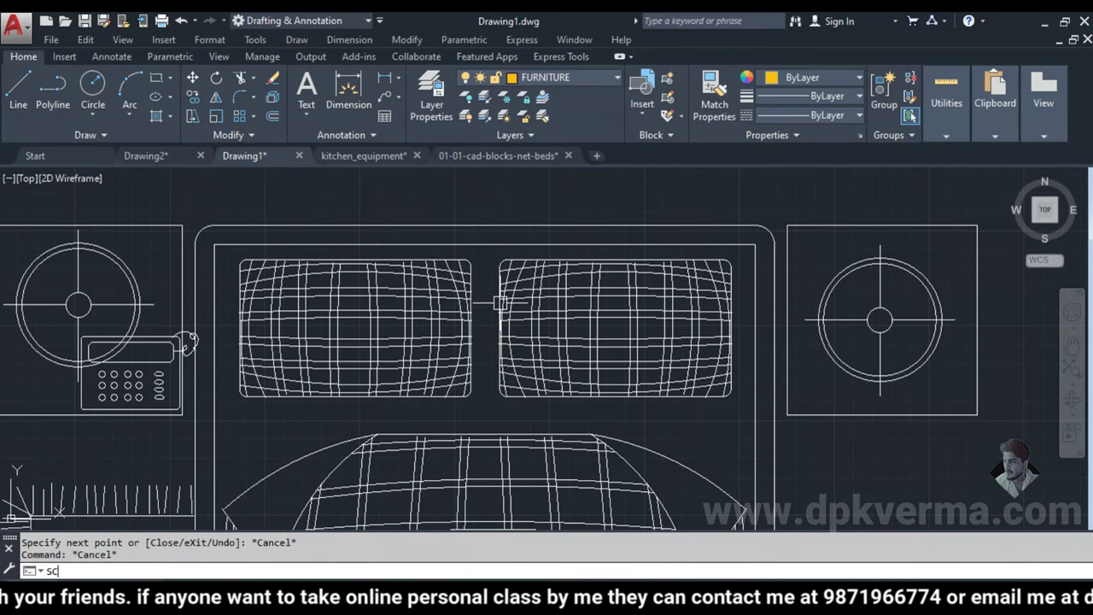
key("Return")
- Scale the bed block by reference so its headboard width becomes 5'
left_click(606, 275)
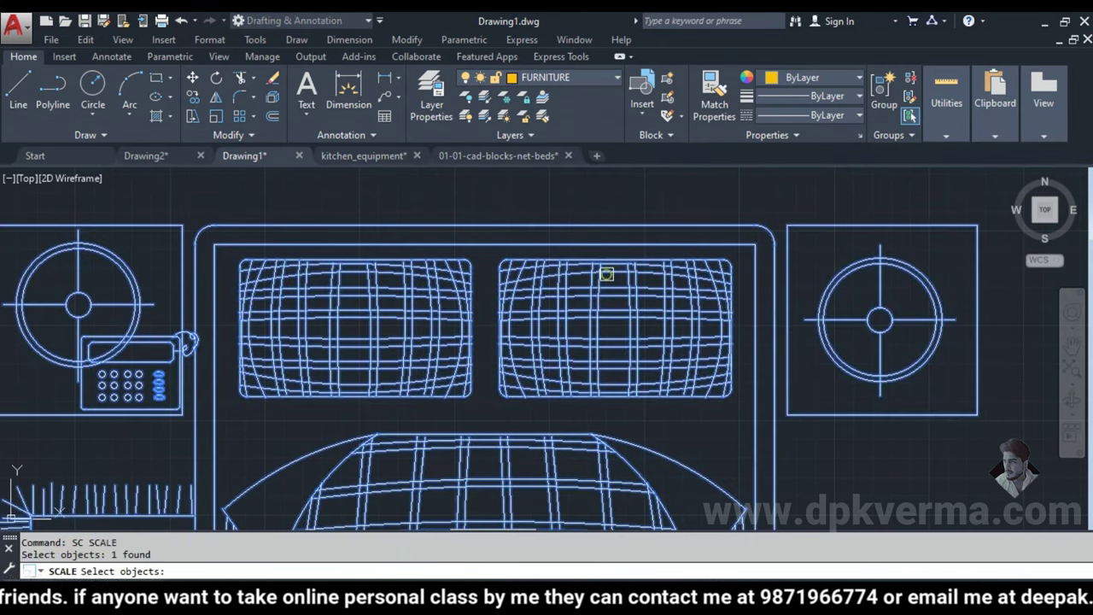
key("Return")
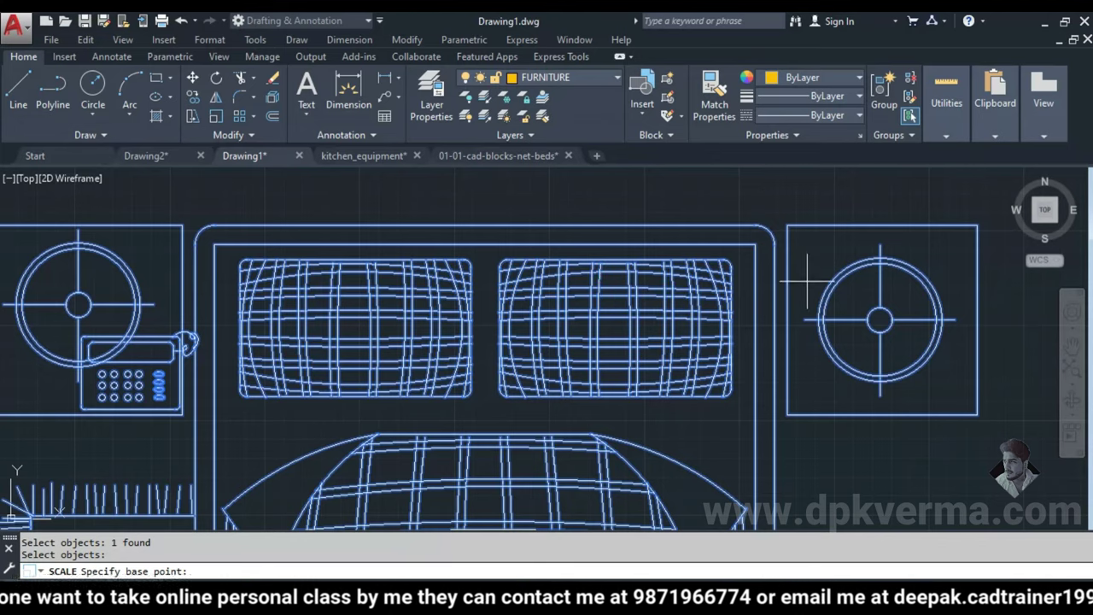
left_click(769, 274)
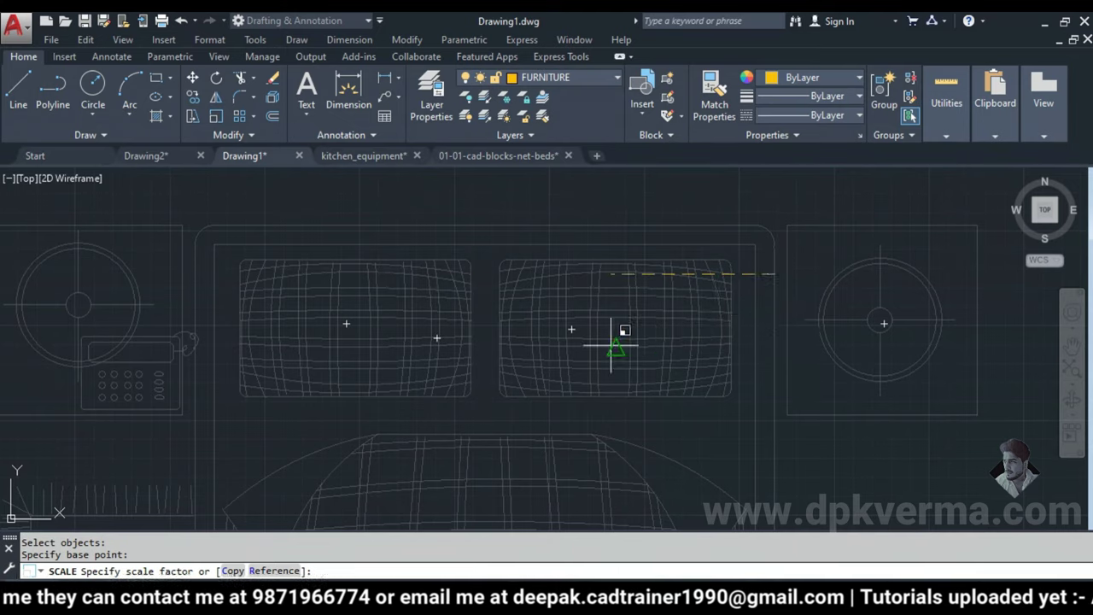
left_click(271, 571)
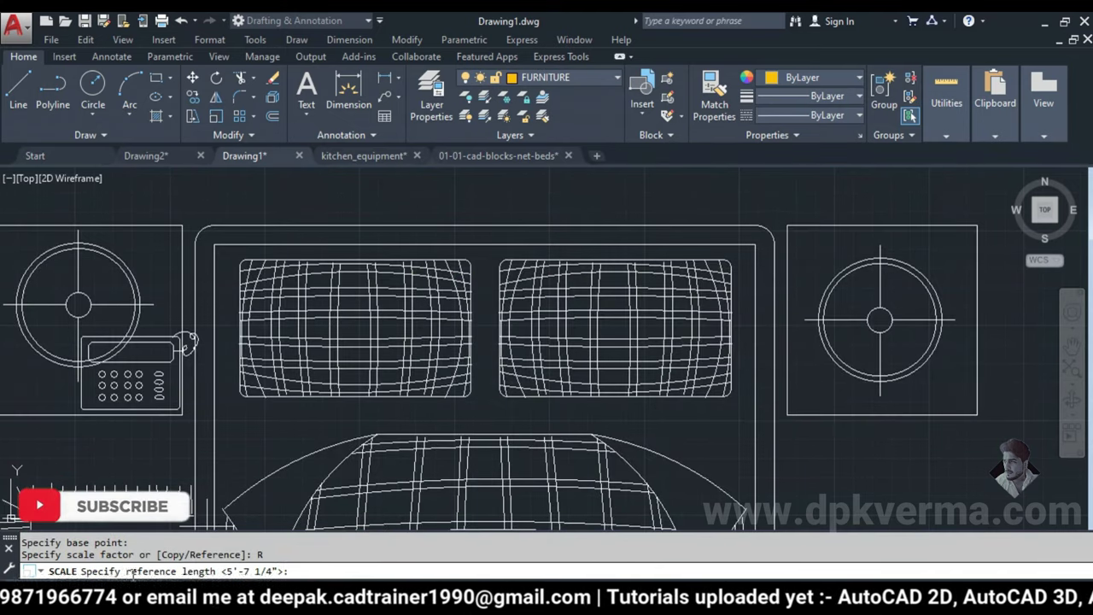
left_click(773, 275)
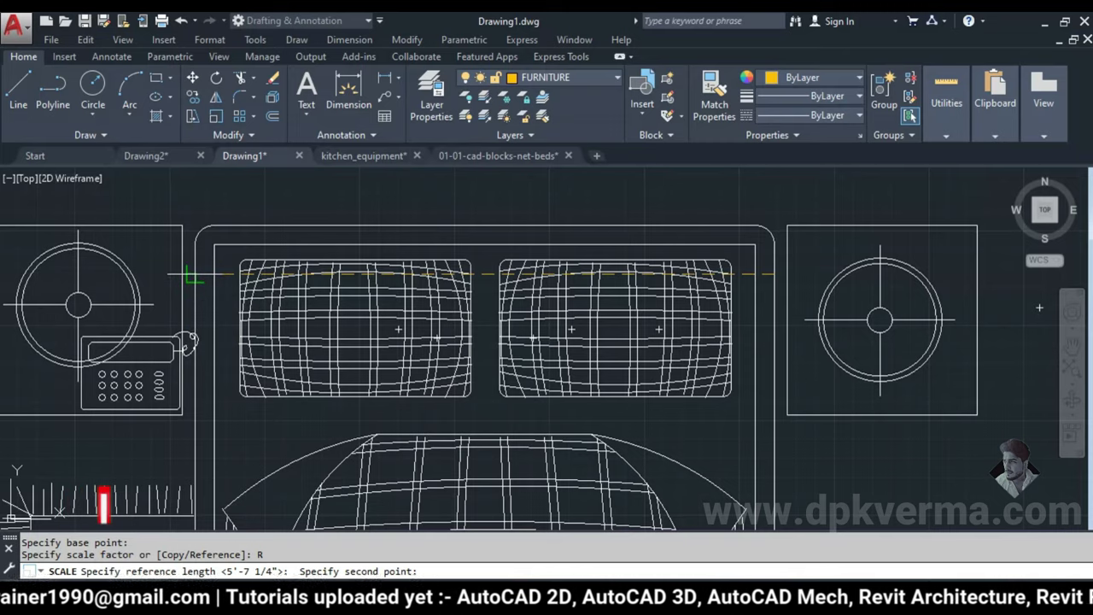
left_click(196, 275)
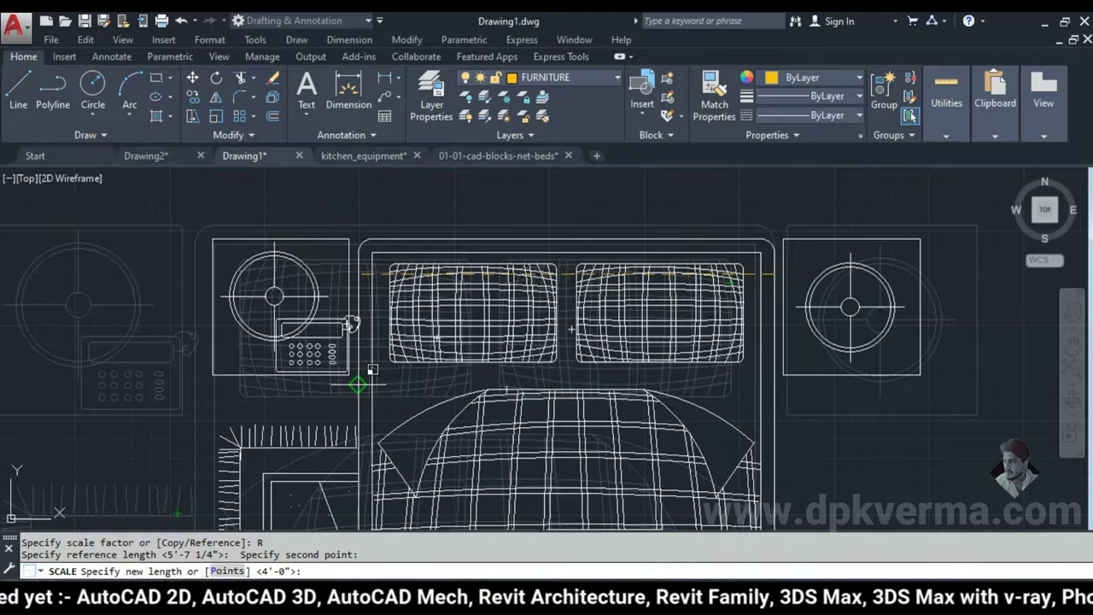
type("5'")
key("Return")
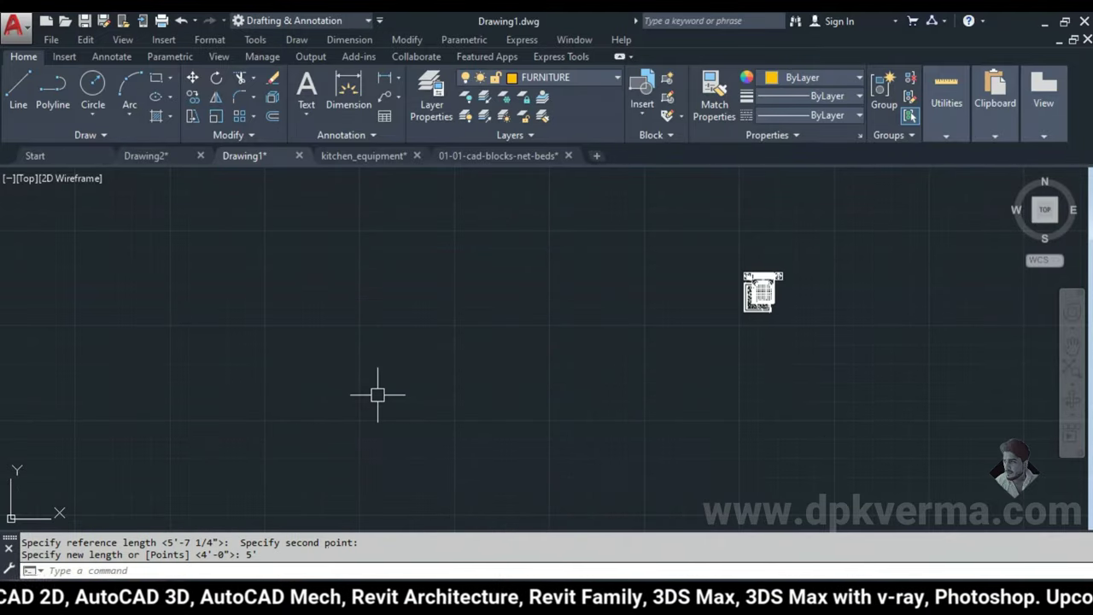
- Check the headboard with a 5' linear dimension, then erase that dimension
scroll(813, 280, "up", 5)
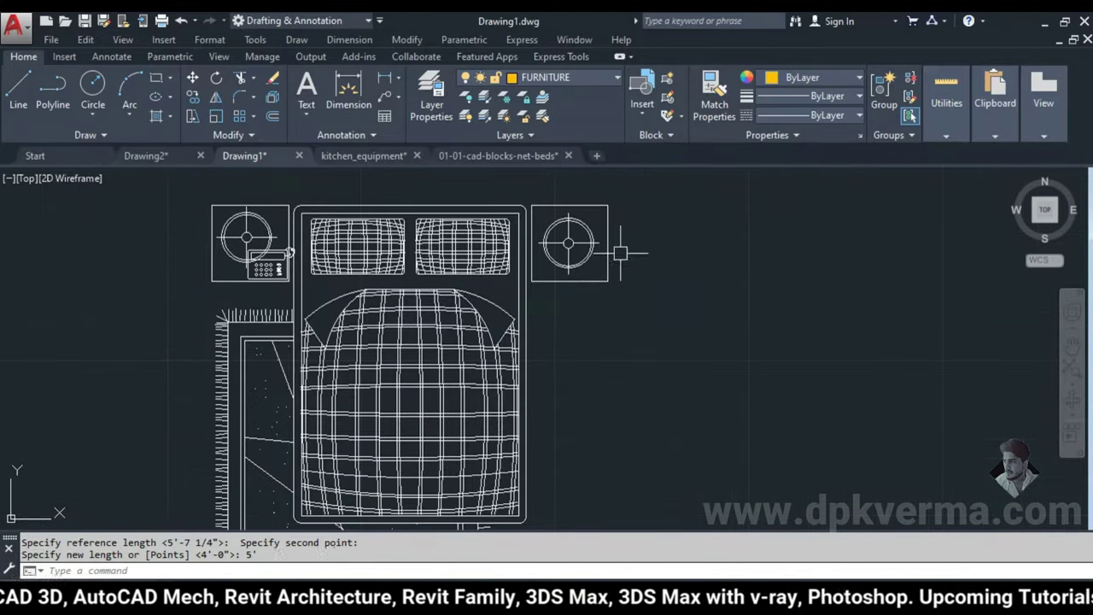
scroll(398, 242, "up", 2)
middle_click_drag(398, 242, 416, 280)
type("DLI")
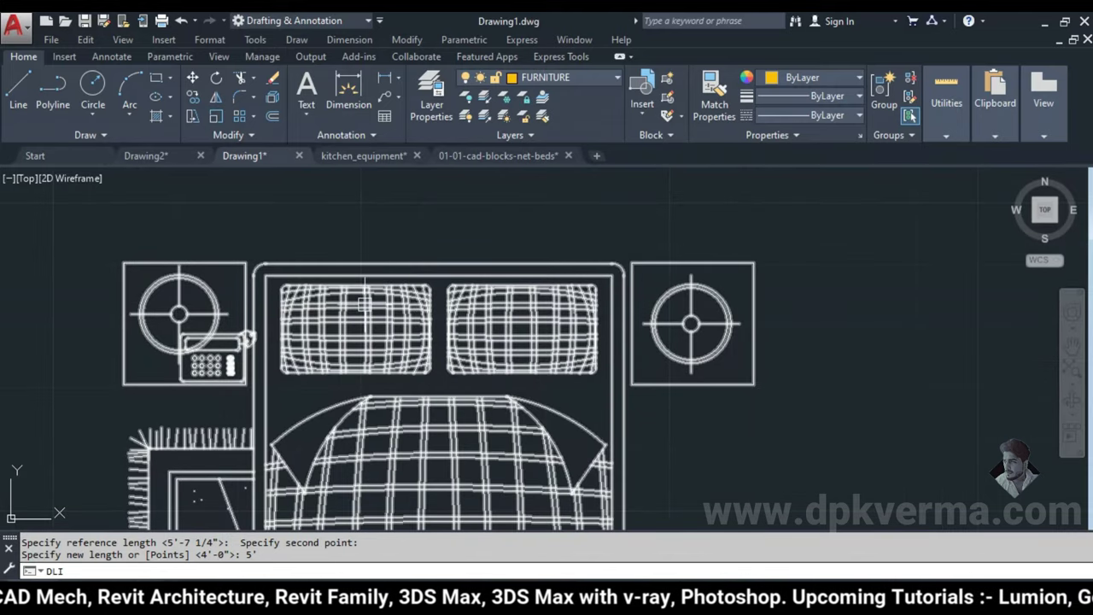
key("Return")
left_click(251, 299)
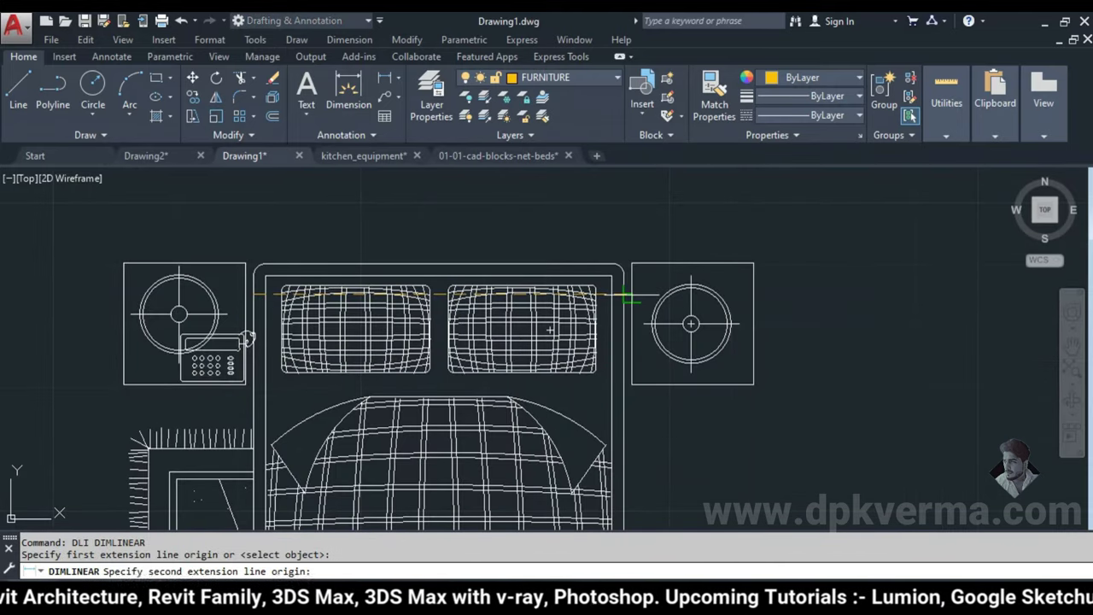
left_click(623, 297)
left_click(572, 226)
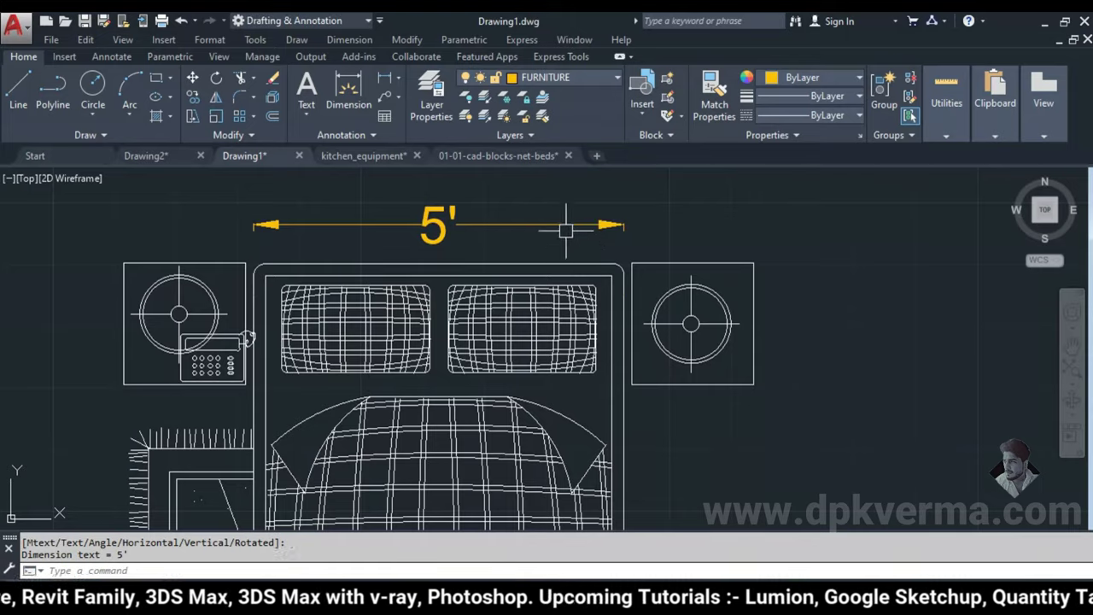
type("E")
key("Return")
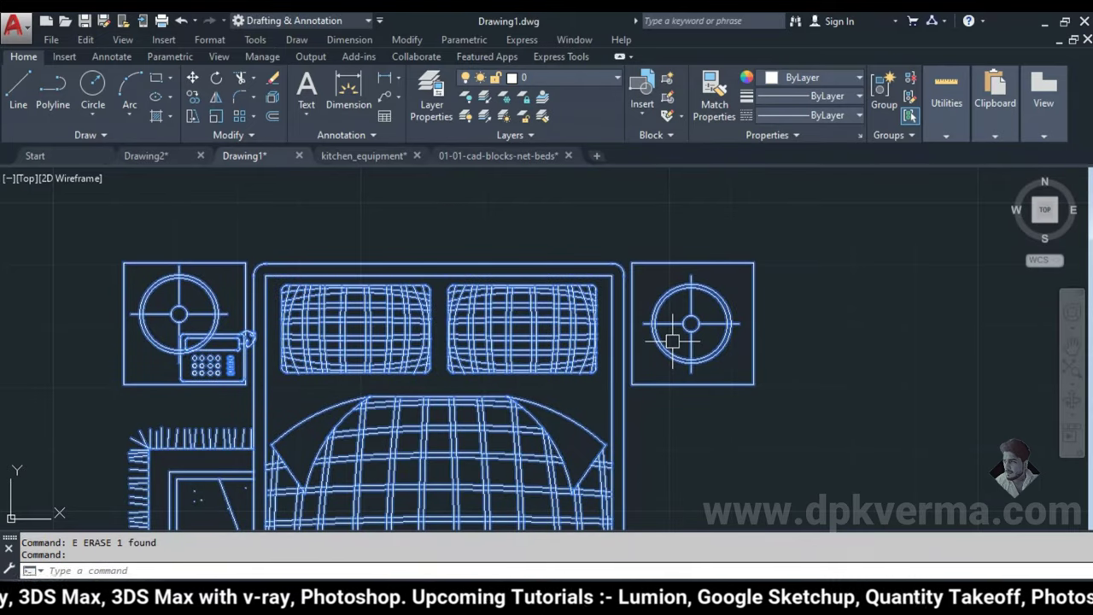
type("M")
- With Ortho off, move the rescaled bed to just above the floor plan's top wall
key("Return")
left_click(402, 390)
scroll(410, 393, "down", 8)
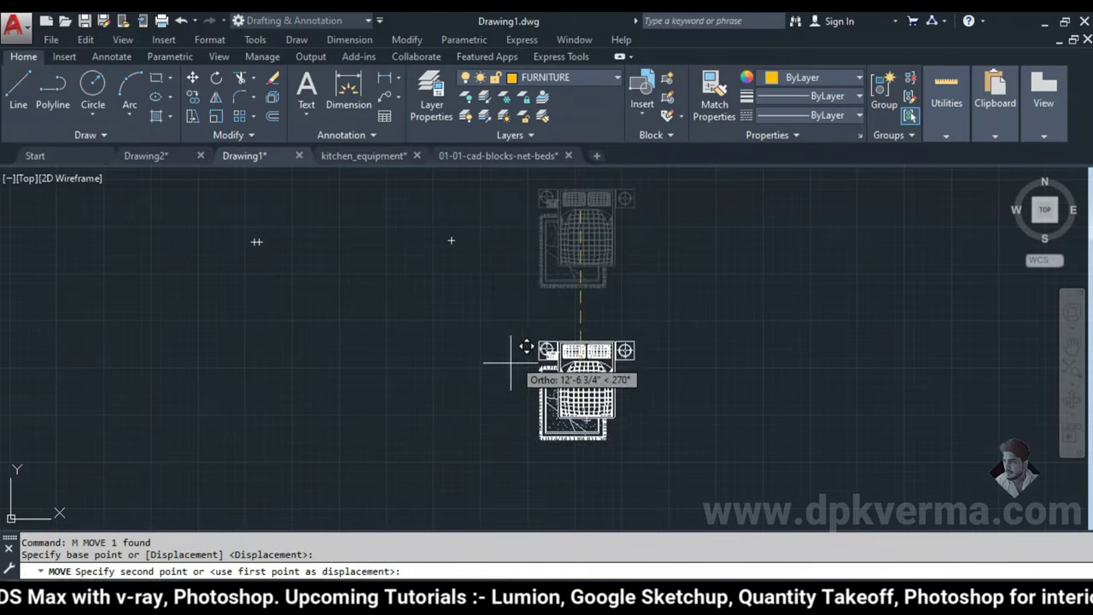
key("F8")
scroll(461, 385, "down", 6)
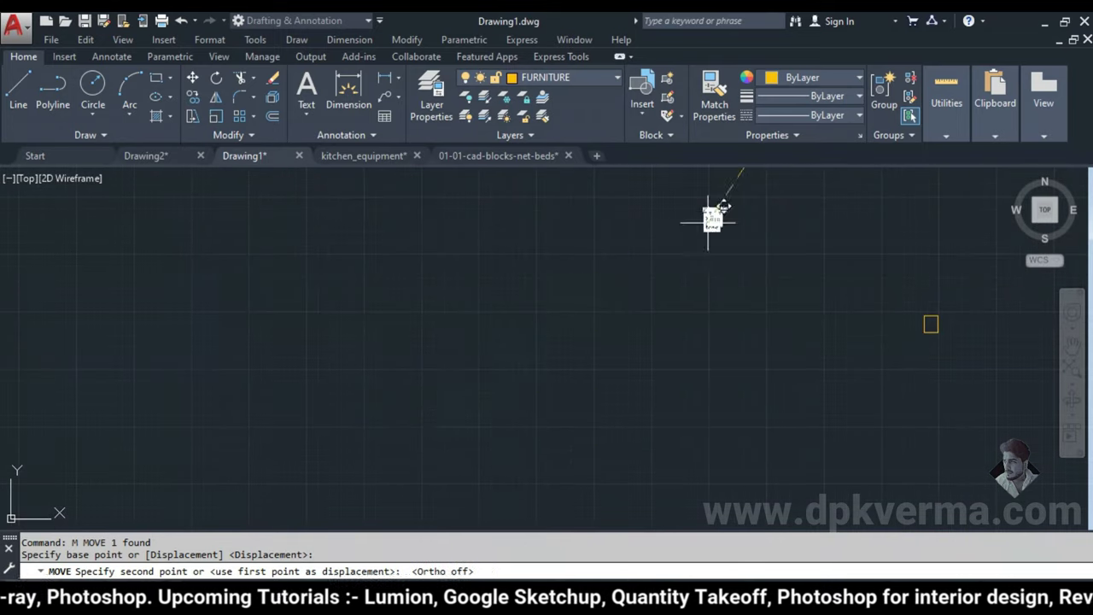
scroll(512, 453, "up", 3)
scroll(524, 341, "up", 3)
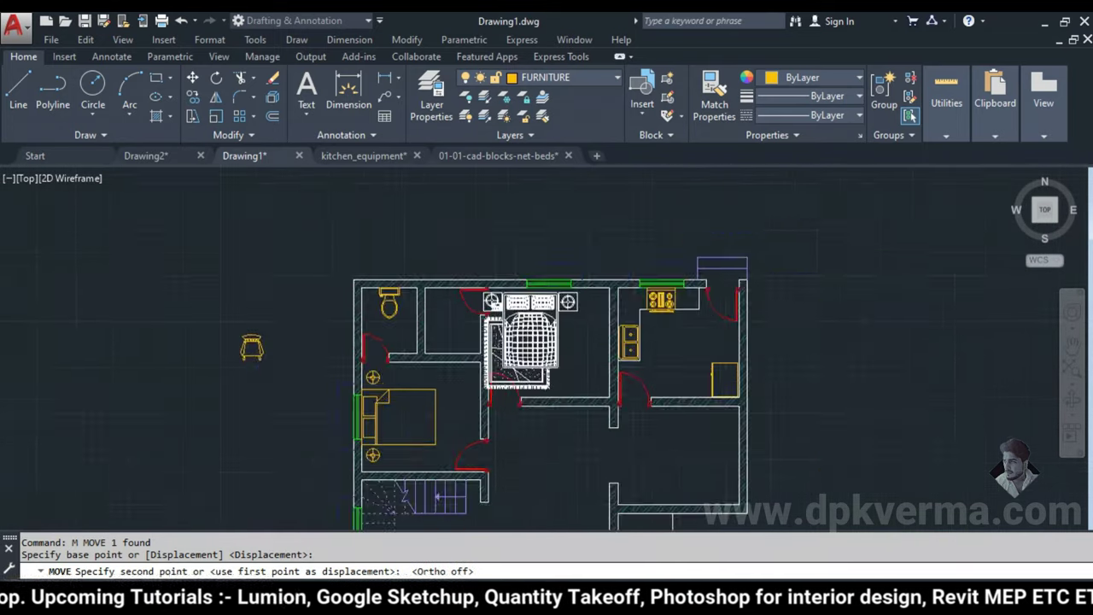
scroll(555, 307, "up", 3)
middle_click_drag(559, 301, 532, 327)
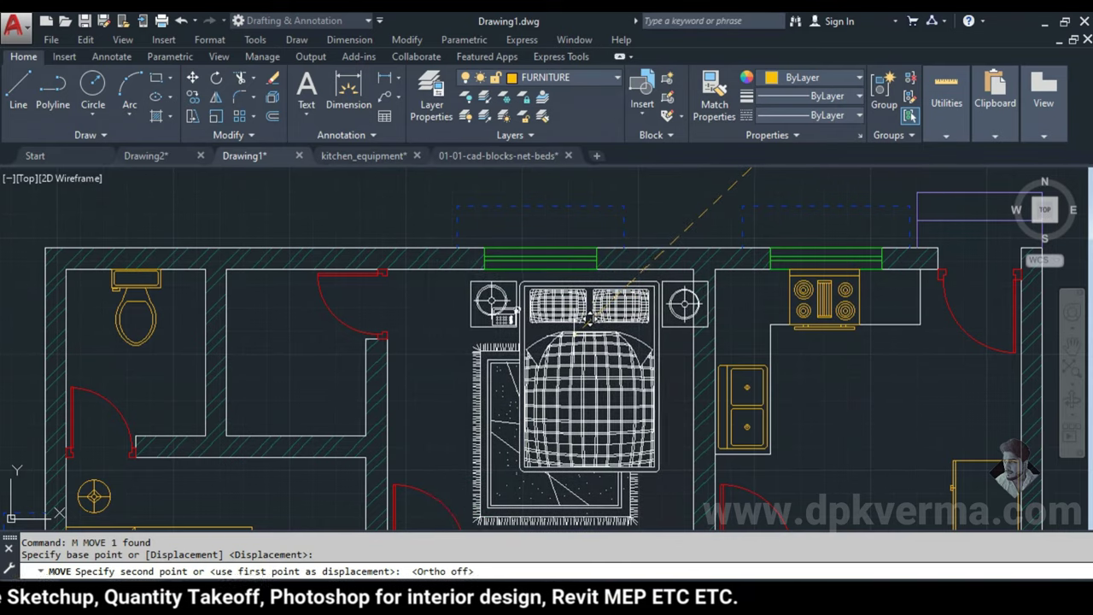
scroll(561, 316, "down", 3)
scroll(524, 282, "up", 1)
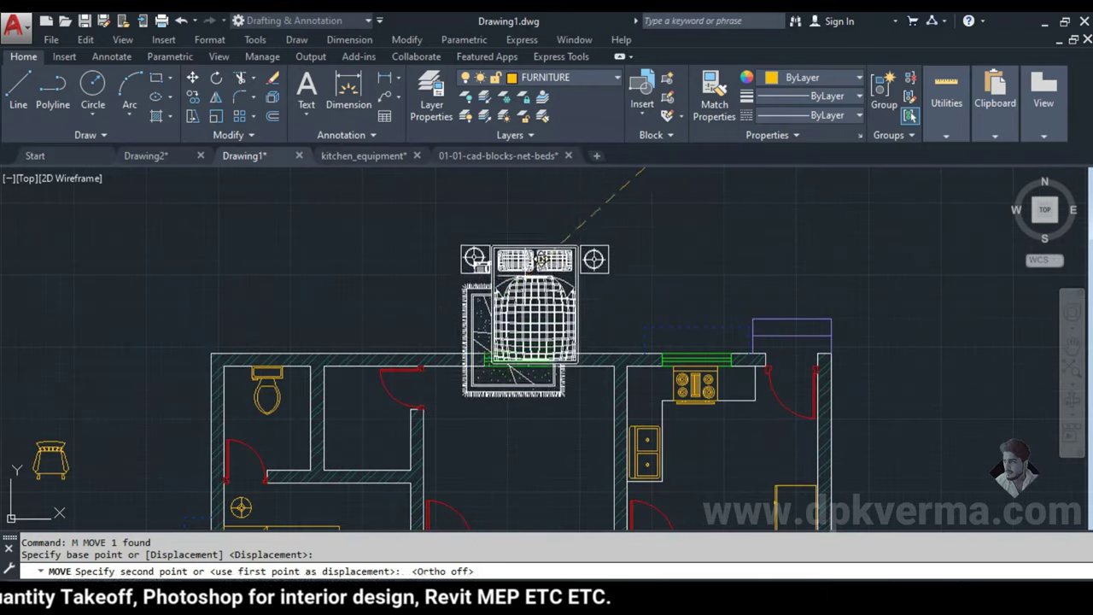
scroll(523, 247, "up", 1)
left_click(538, 240)
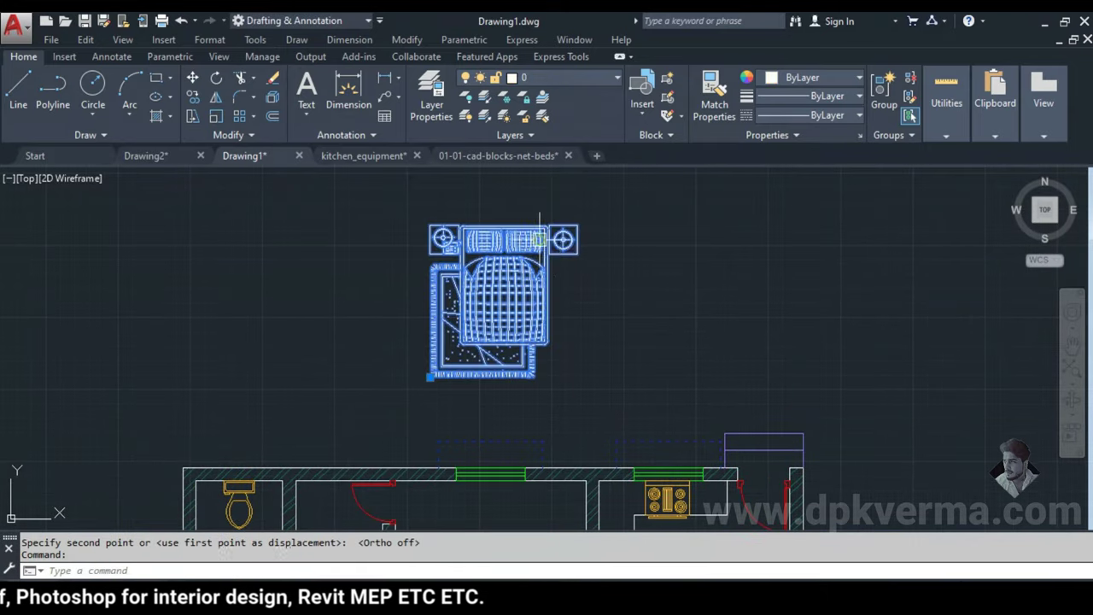
scroll(582, 273, "up", 2)
type("Z")
- Explode the bed block into its separate parts
key("Return")
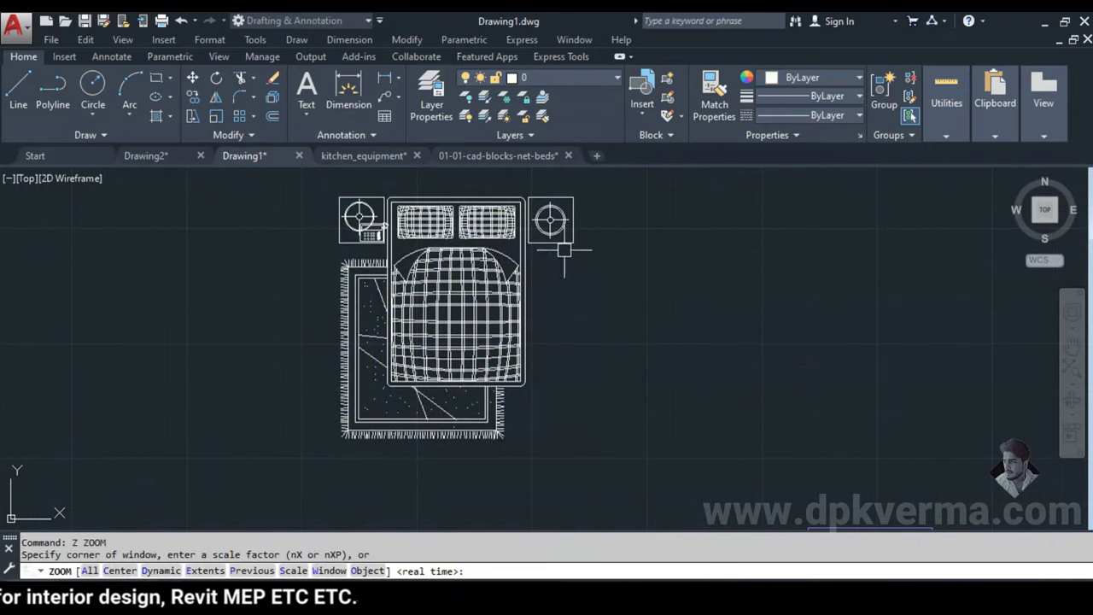
key("Escape")
type("x")
key("Return")
left_click(563, 221)
scroll(580, 199, "up", 4)
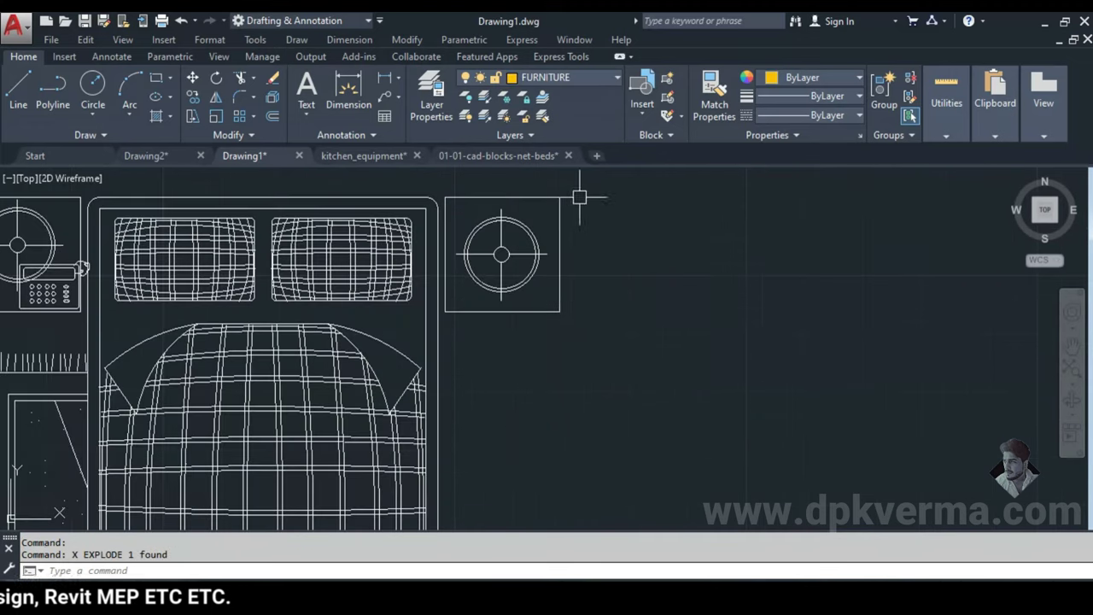
- Erase the right nightstand and lamp, then window-select the remaining bed parts
left_click(600, 186)
left_click(443, 363)
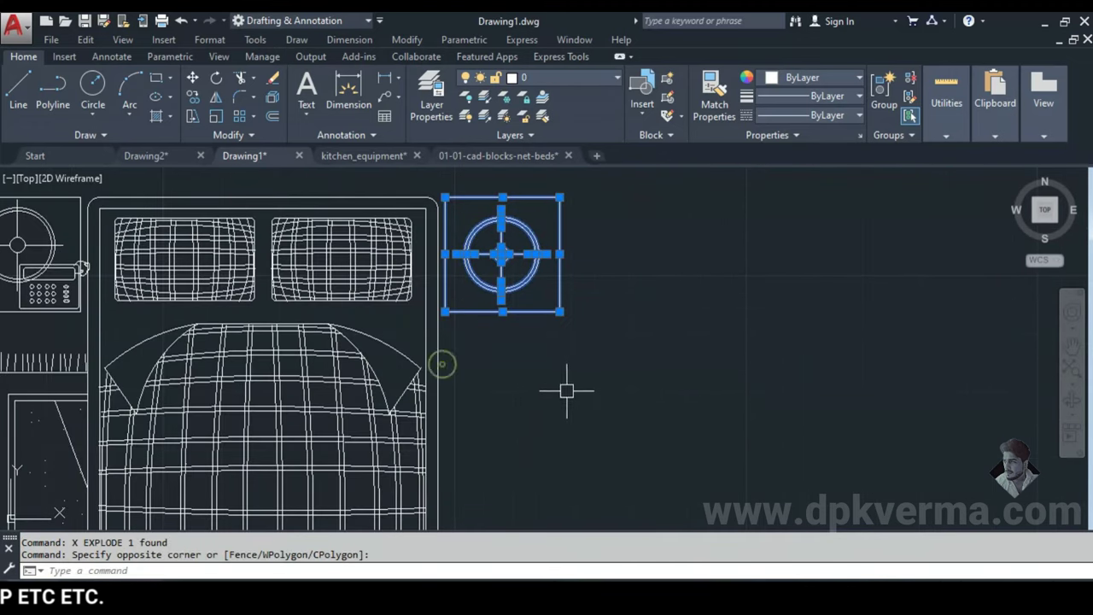
type("E")
key("Return")
scroll(556, 383, "down", 4)
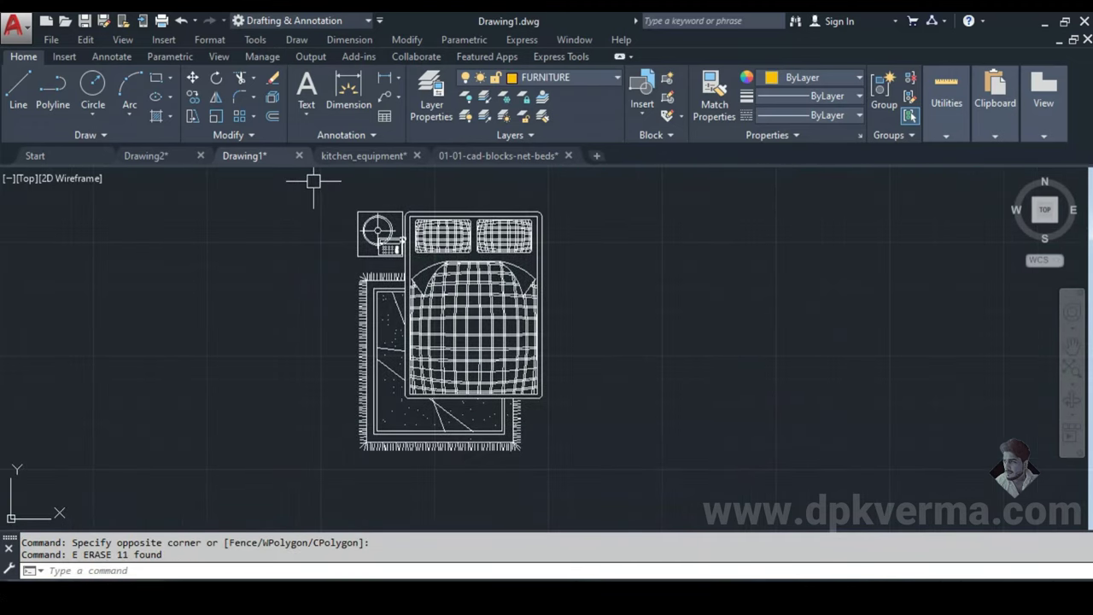
left_click(313, 180)
left_click(666, 485)
type("B")
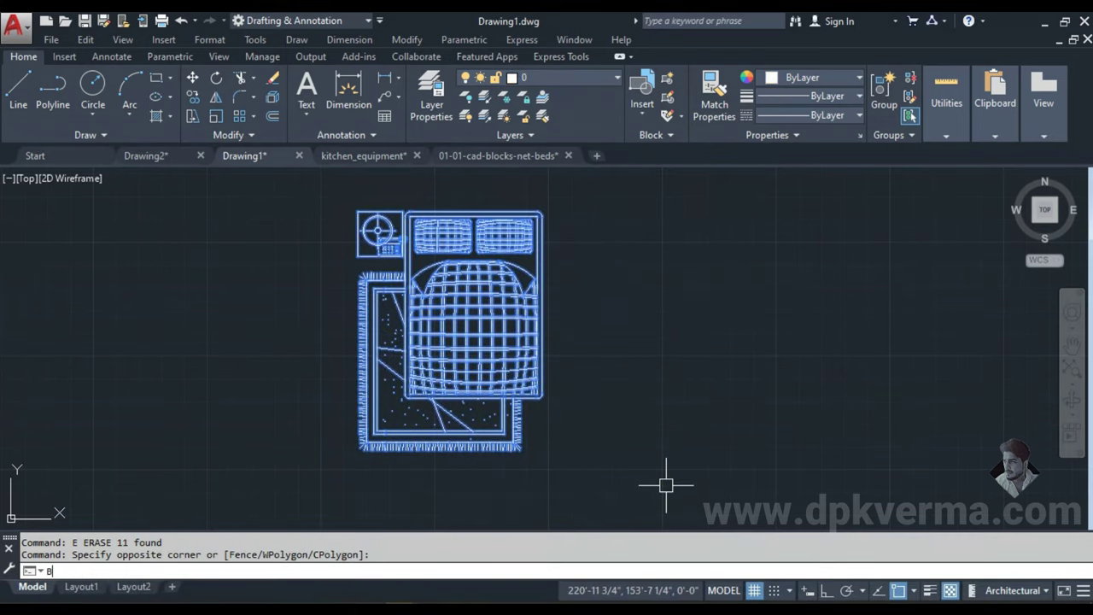
- Convert the bed, rug and lamp parts into one block named BED1 with a picked base point
key("Return")
type("BED1")
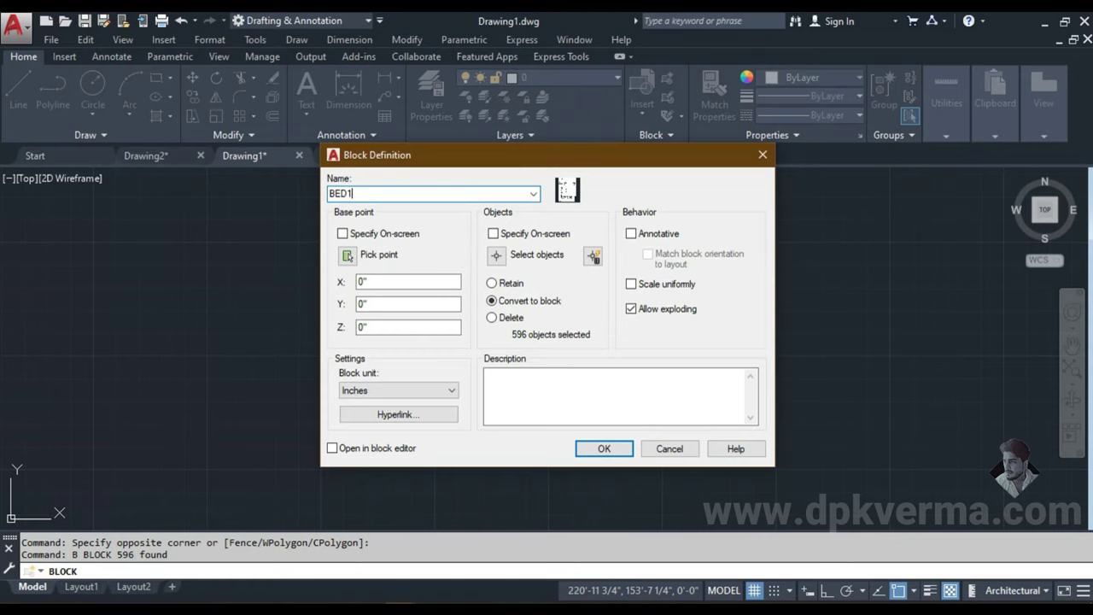
left_click(347, 254)
left_click(444, 361)
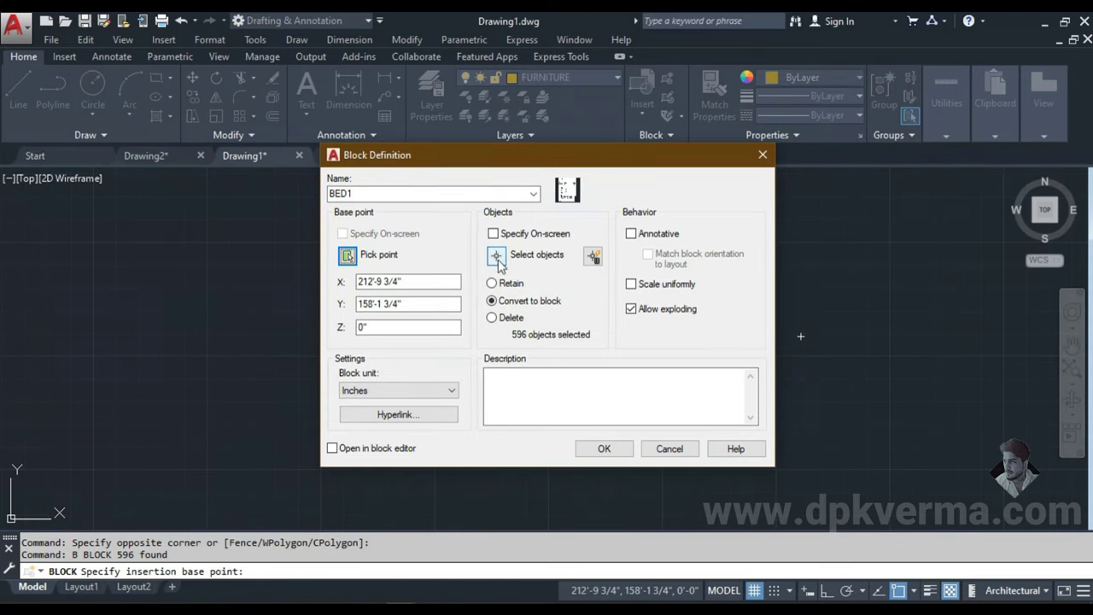
left_click(496, 256)
left_click(317, 221)
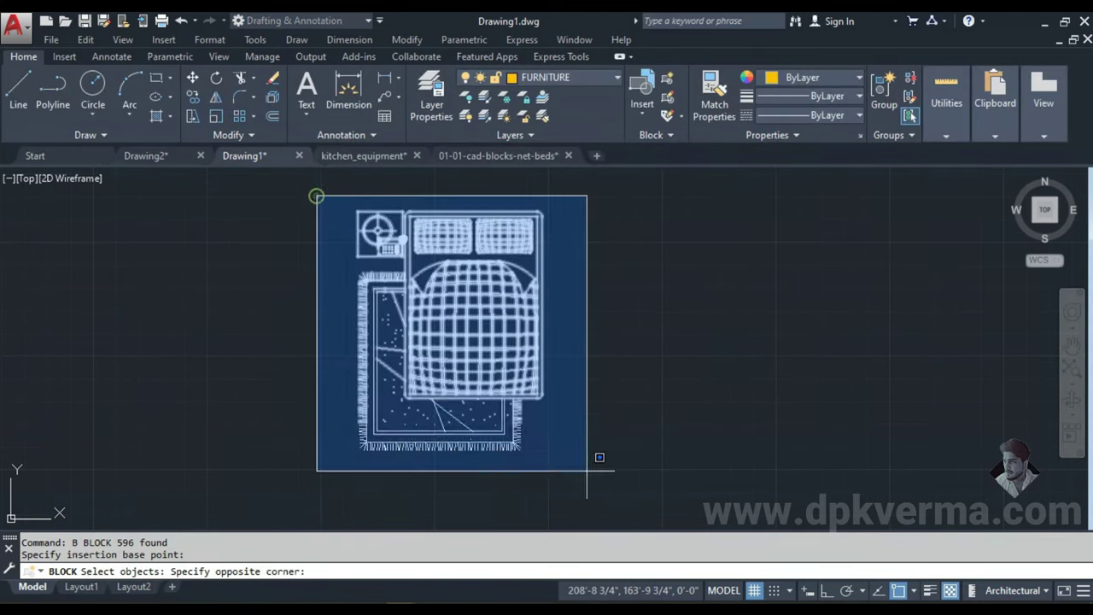
left_click(618, 496)
key("Return")
left_click(613, 450)
type("M")
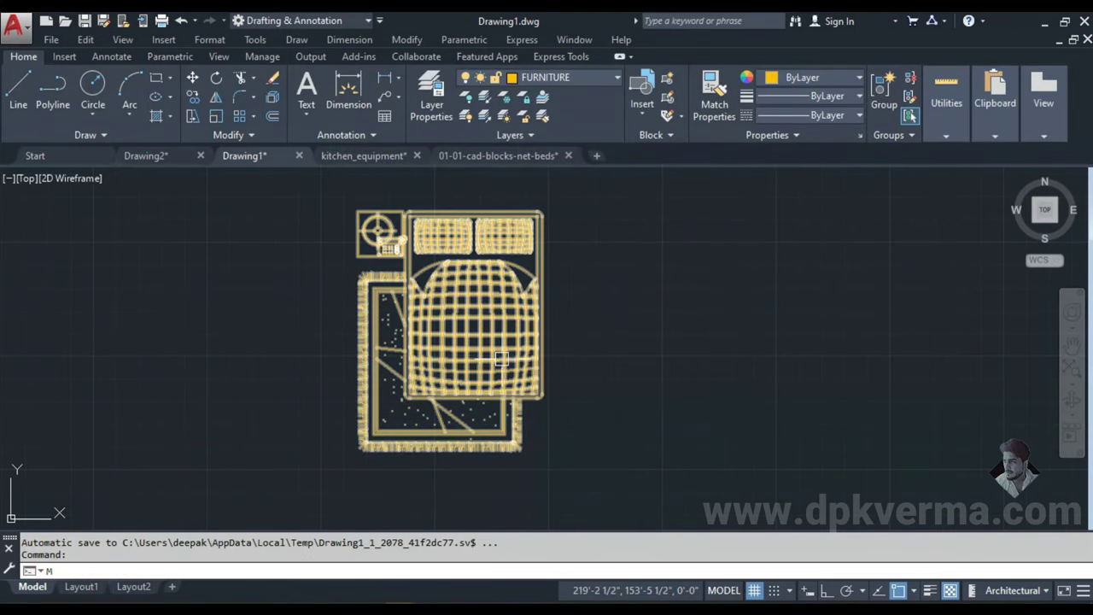
key("Return")
left_click(471, 314)
- Move the BED1 block into the top-centre room of the floor plan
key("Return")
left_click(488, 289)
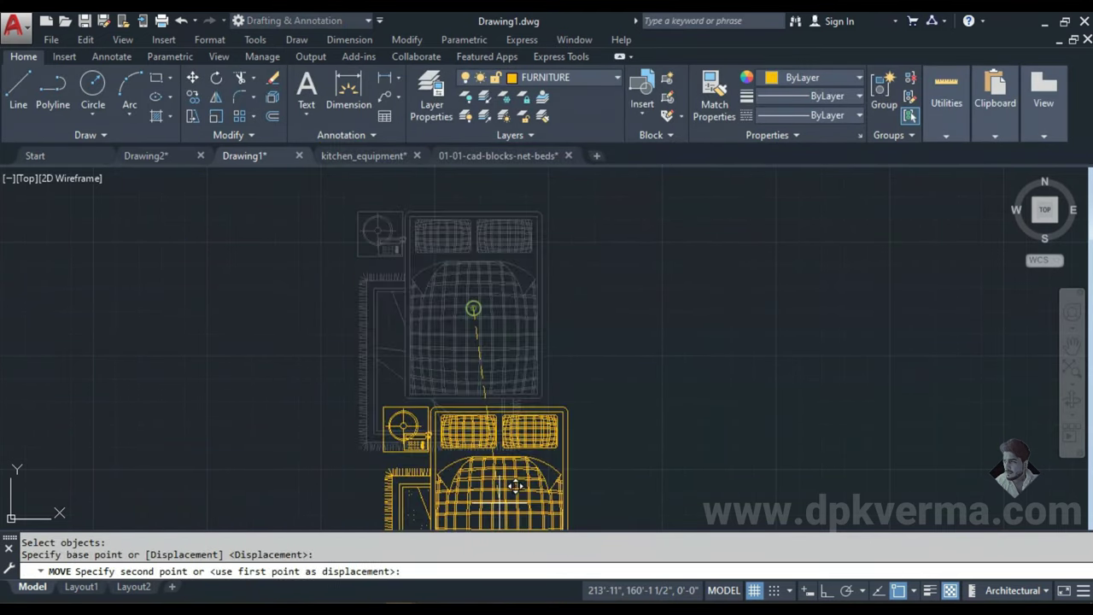
middle_click_drag(491, 445, 491, 282)
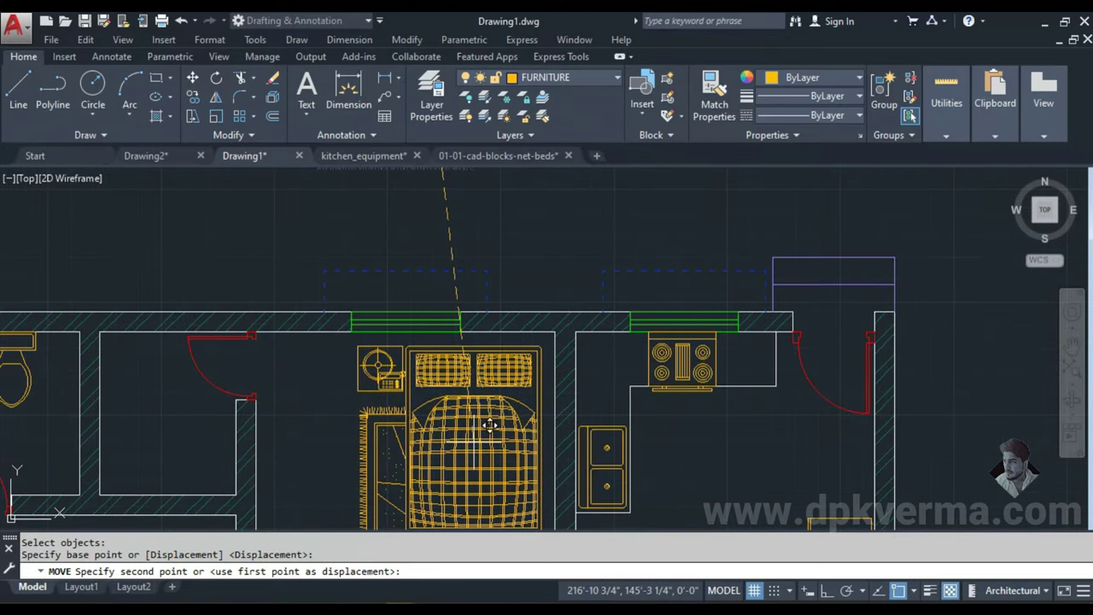
left_click(479, 442)
scroll(513, 385, "down", 2)
scroll(539, 274, "down", 1)
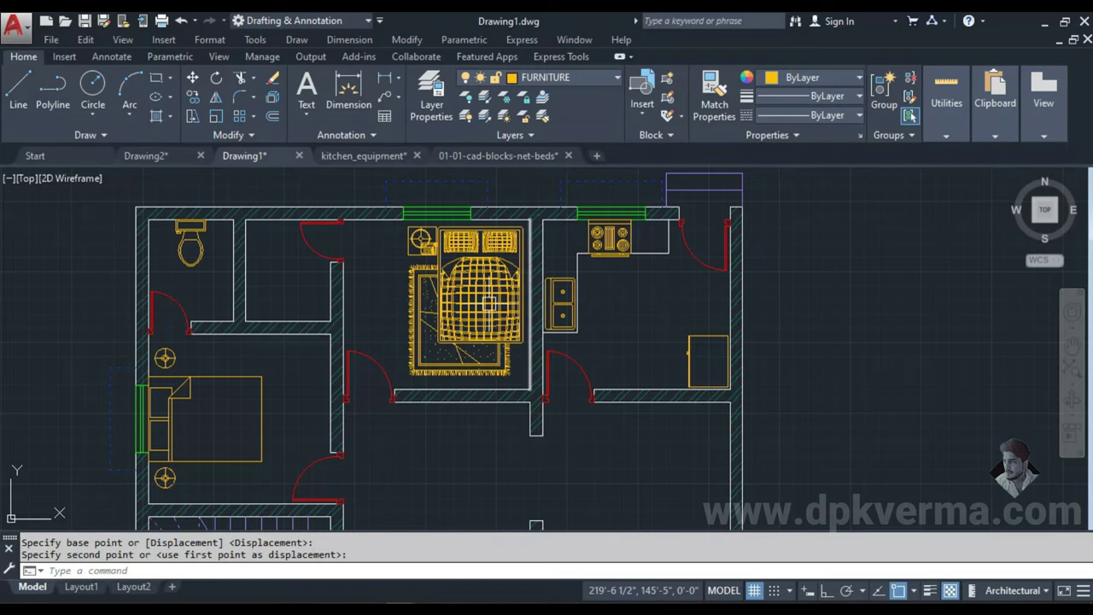
middle_click_drag(377, 247, 362, 177)
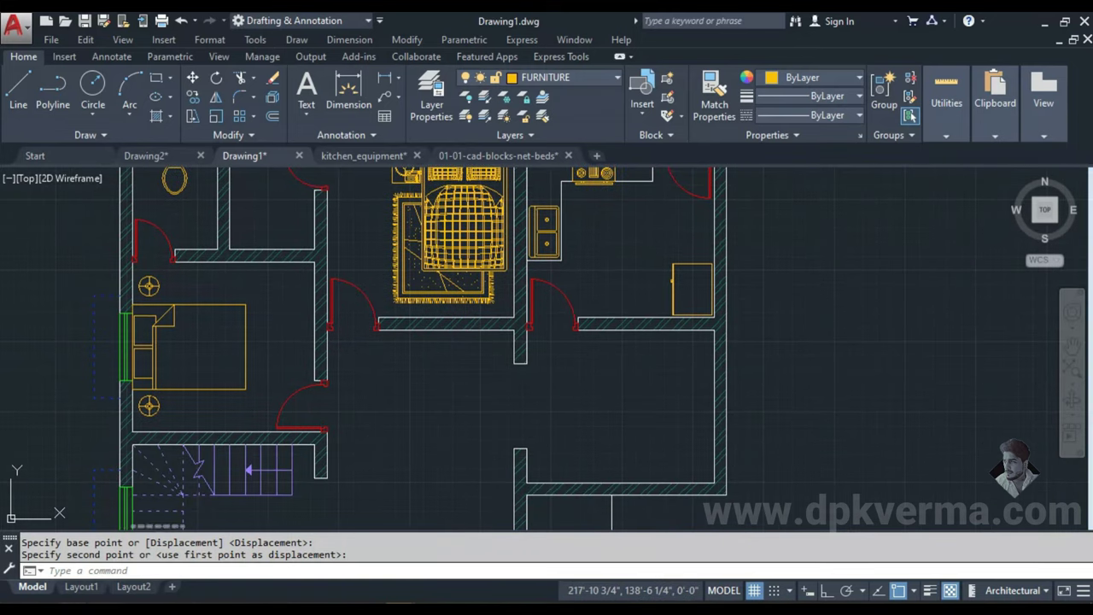
left_click(74, 529)
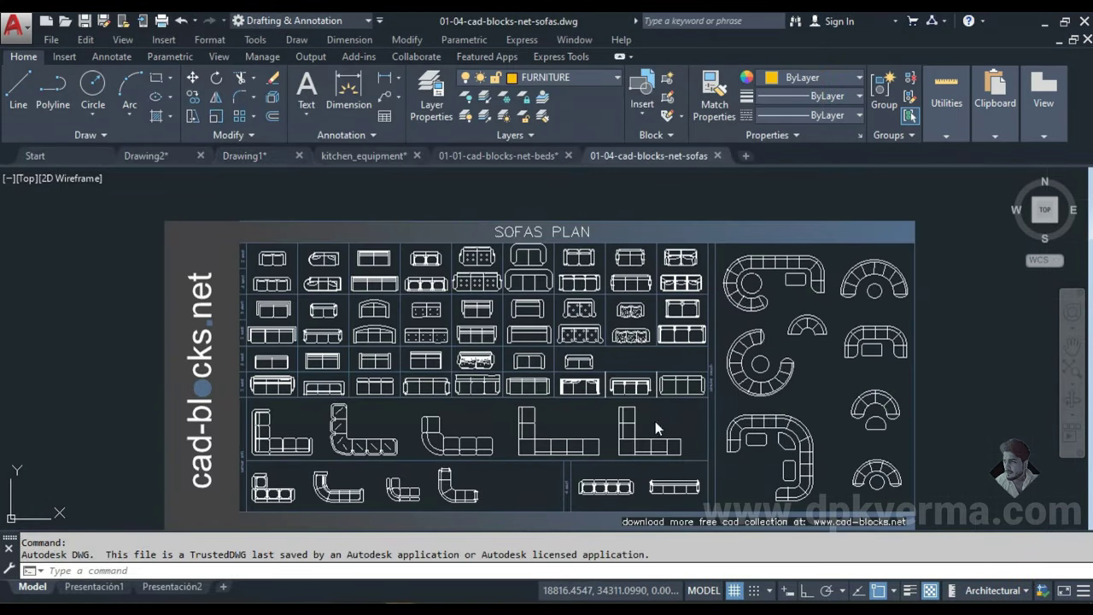
- Select the large curved sectional sofa in the sofas drawing and copy it to the clipboard
middle_click_drag(763, 440, 701, 400)
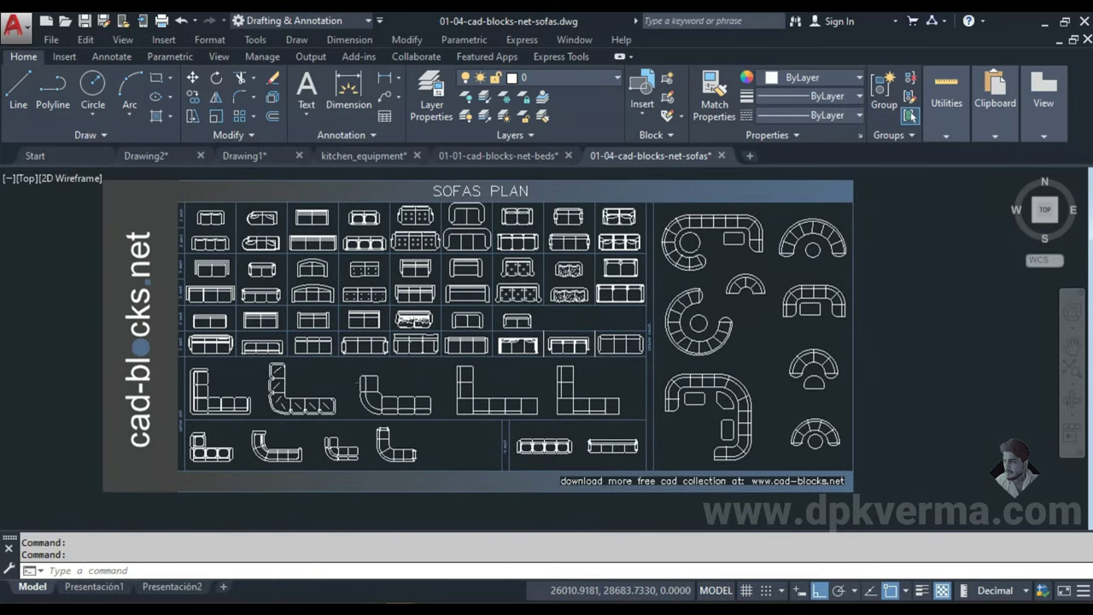
middle_click_drag(626, 425, 521, 409)
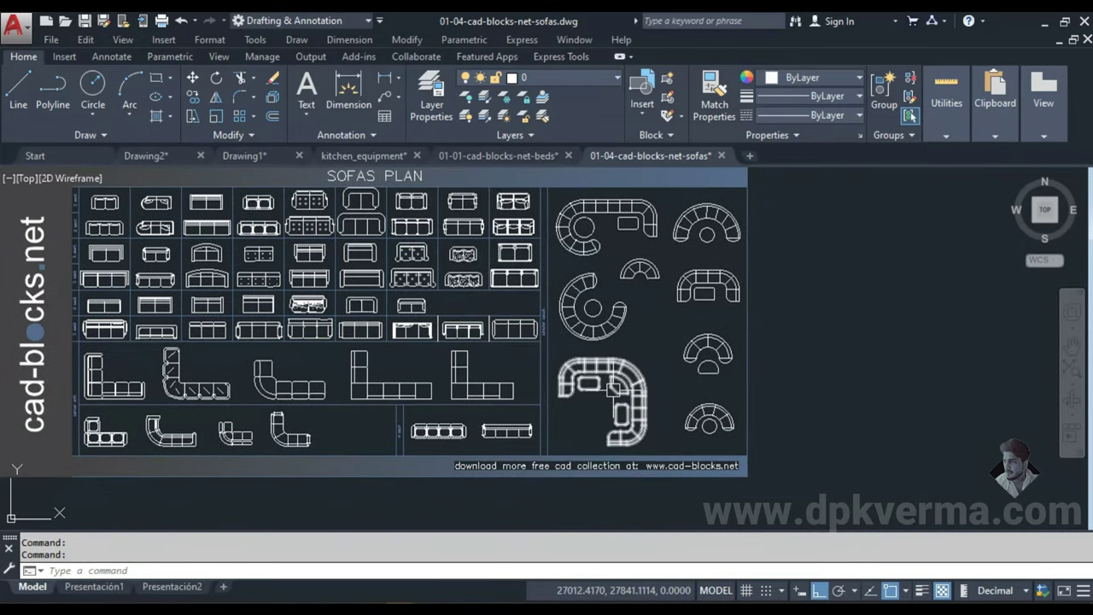
left_click(632, 376)
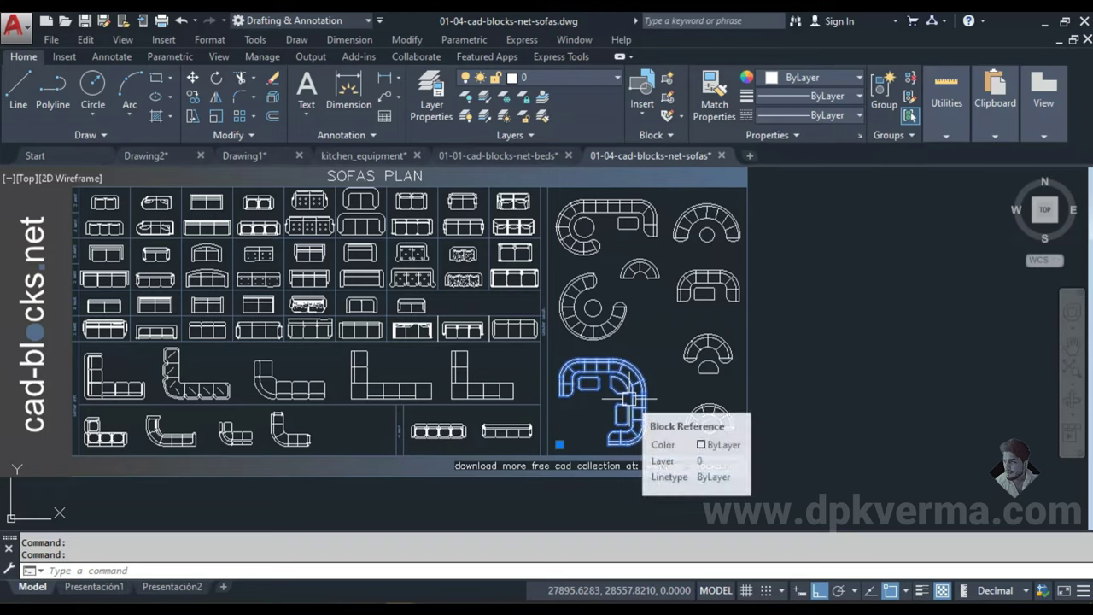
scroll(634, 411, "up", 2)
scroll(512, 427, "up", 1)
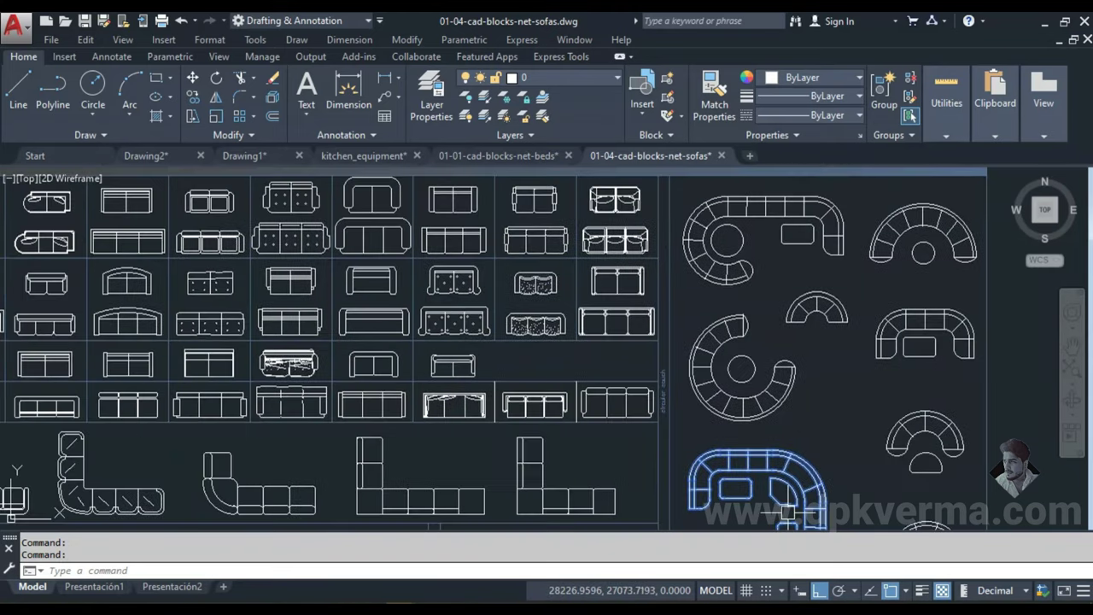
scroll(394, 446, "up", 2)
middle_click_drag(395, 446, 354, 369)
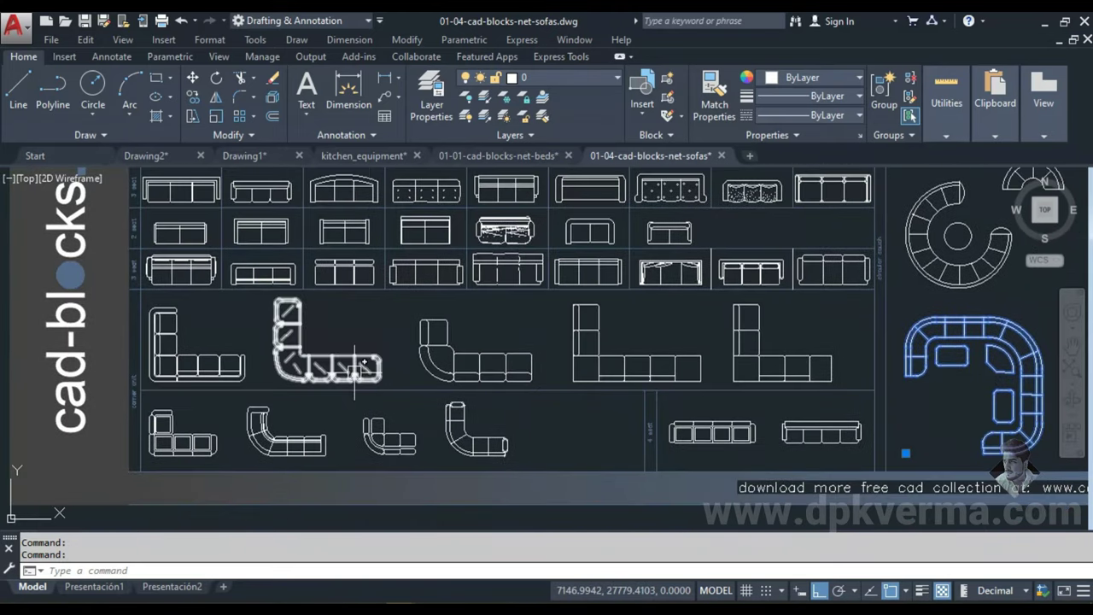
middle_click_drag(720, 362, 391, 337)
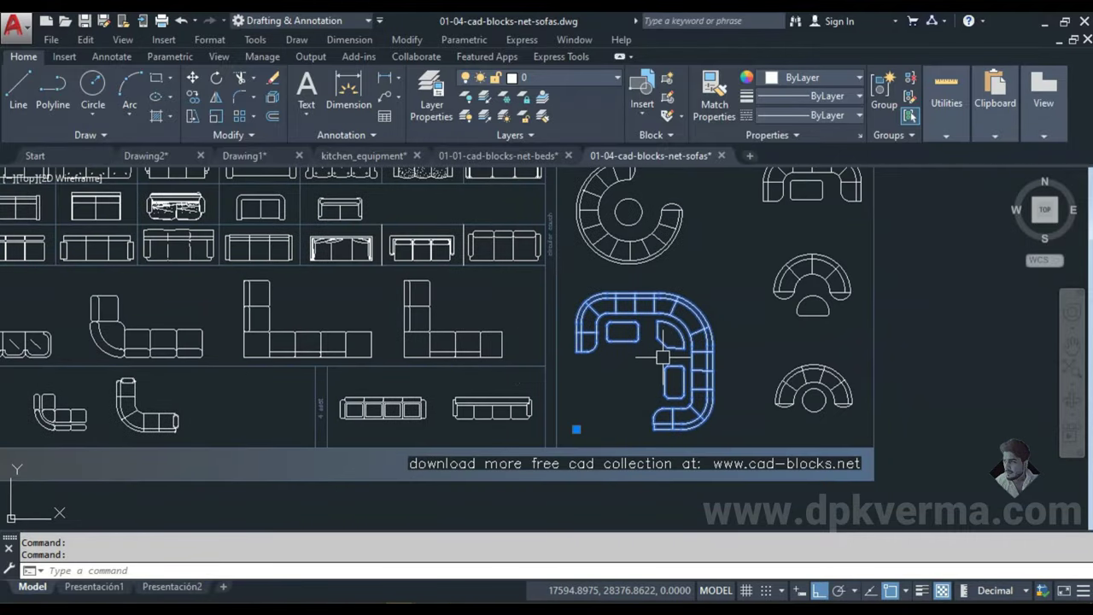
key("ctrl+c")
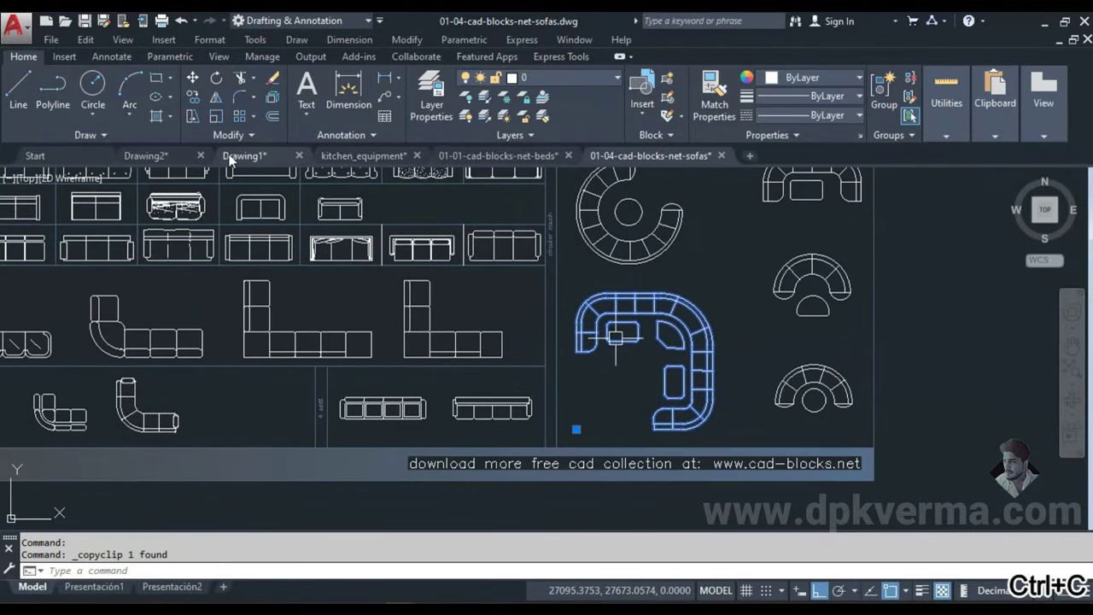
- Paste the curved sofa into Drawing1 beside the floor plan
left_click(233, 155)
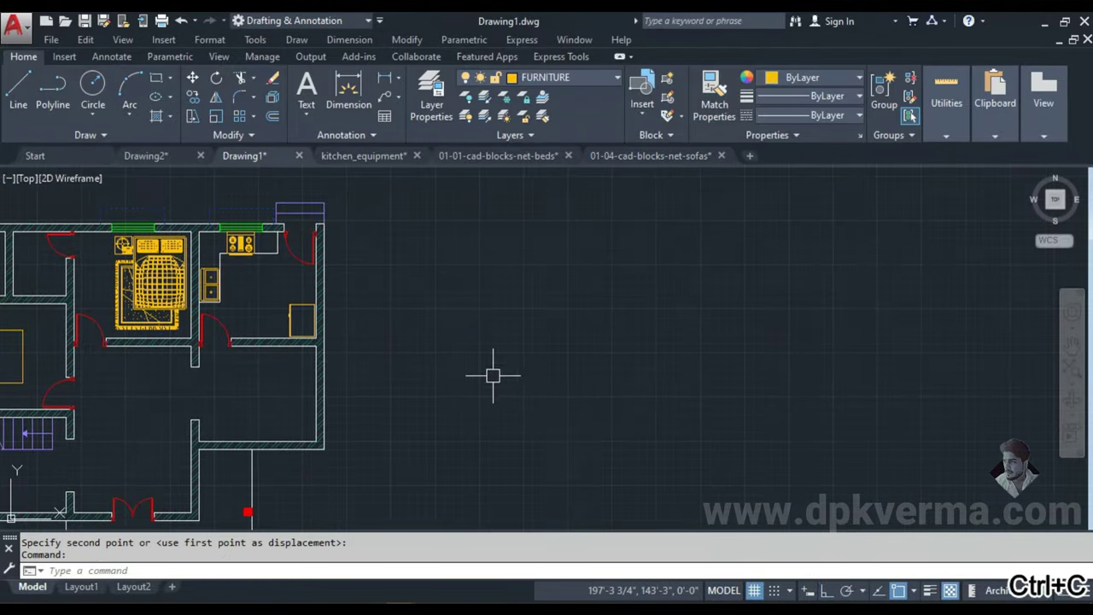
key("ctrl+v")
scroll(488, 393, "down", 5)
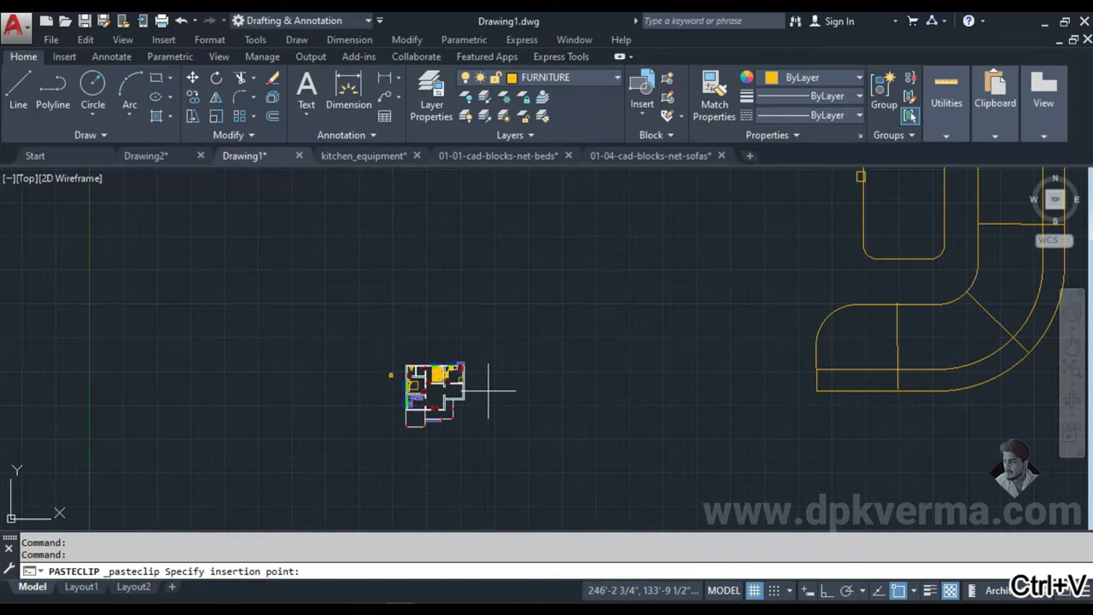
left_click(529, 439)
- Erase the small stray objects pasted alongside the sofa
middle_click_drag(718, 346, 470, 359)
scroll(470, 359, "up", 5)
left_click(378, 393)
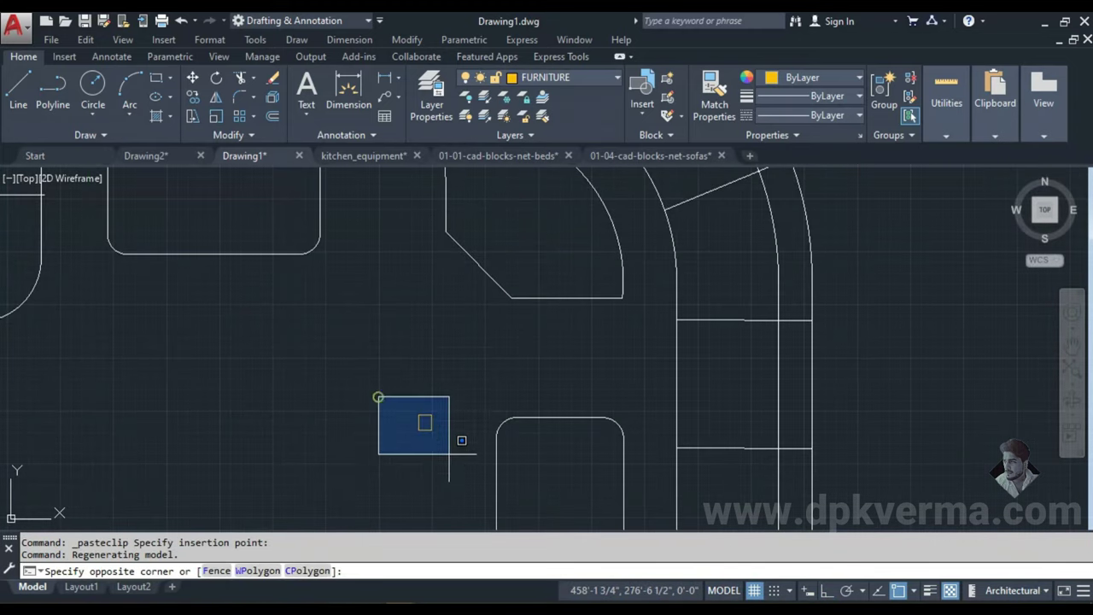
left_click(454, 456)
type("e")
key("Return")
scroll(451, 445, "down", 5)
middle_click_drag(239, 501, 371, 402)
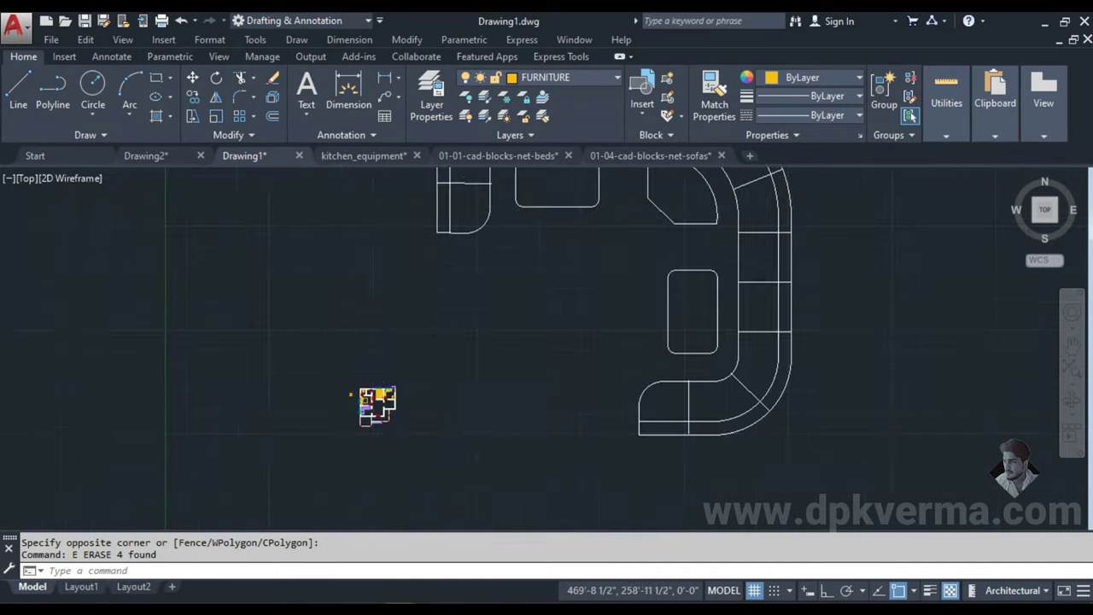
scroll(371, 403, "up", 5)
scroll(337, 394, "up", 2)
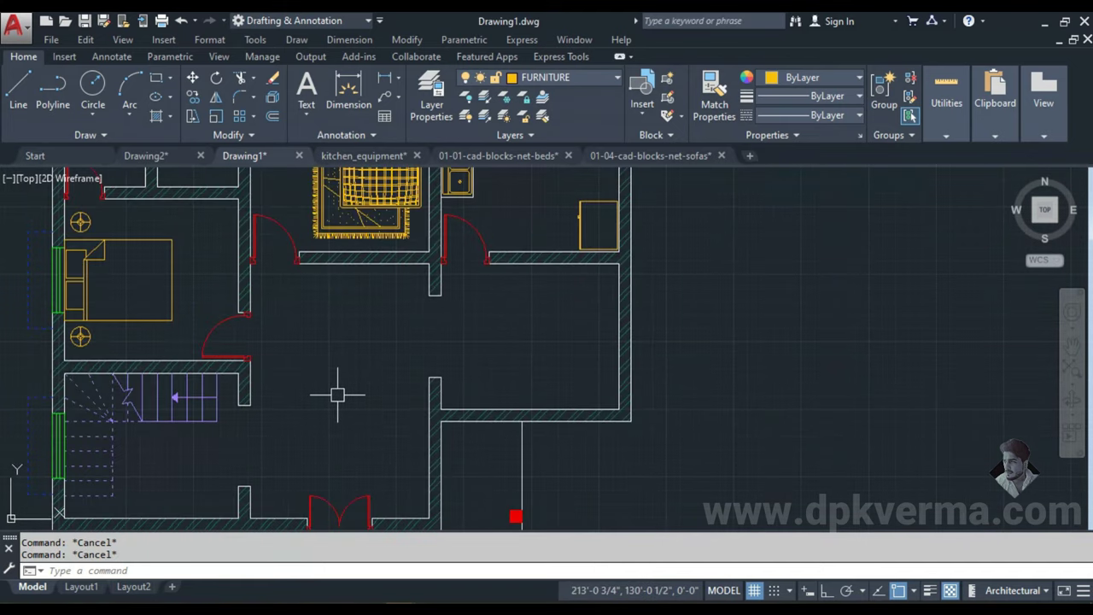
scroll(291, 376, "up", 2)
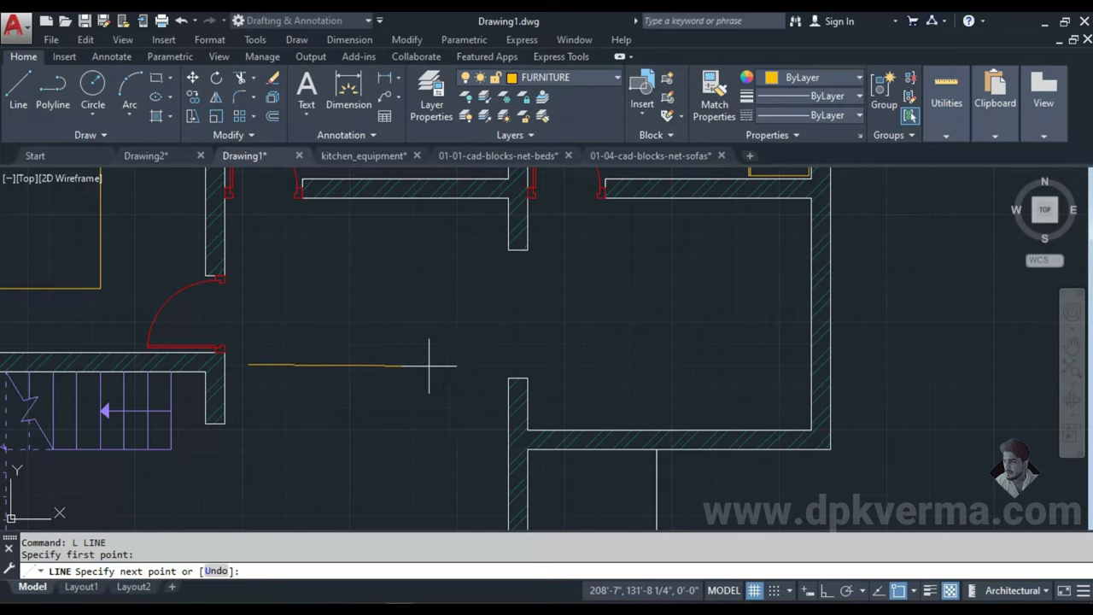
left_click(444, 366)
key("Escape")
type("DLI")
key("Return")
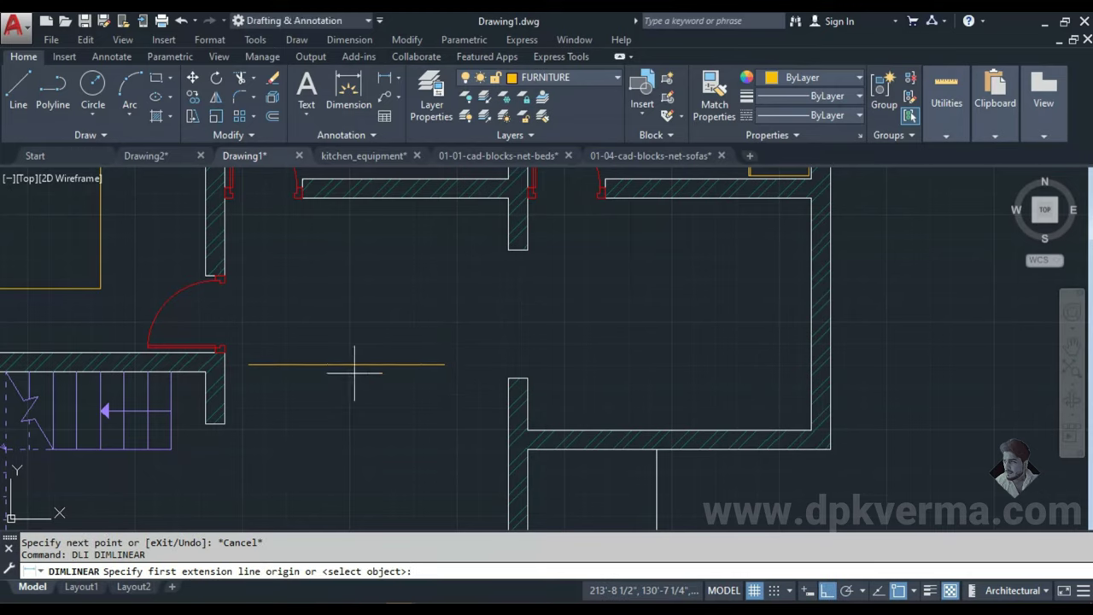
key("Return")
left_click(359, 364)
left_click(355, 340)
left_click_drag(410, 299, 361, 384)
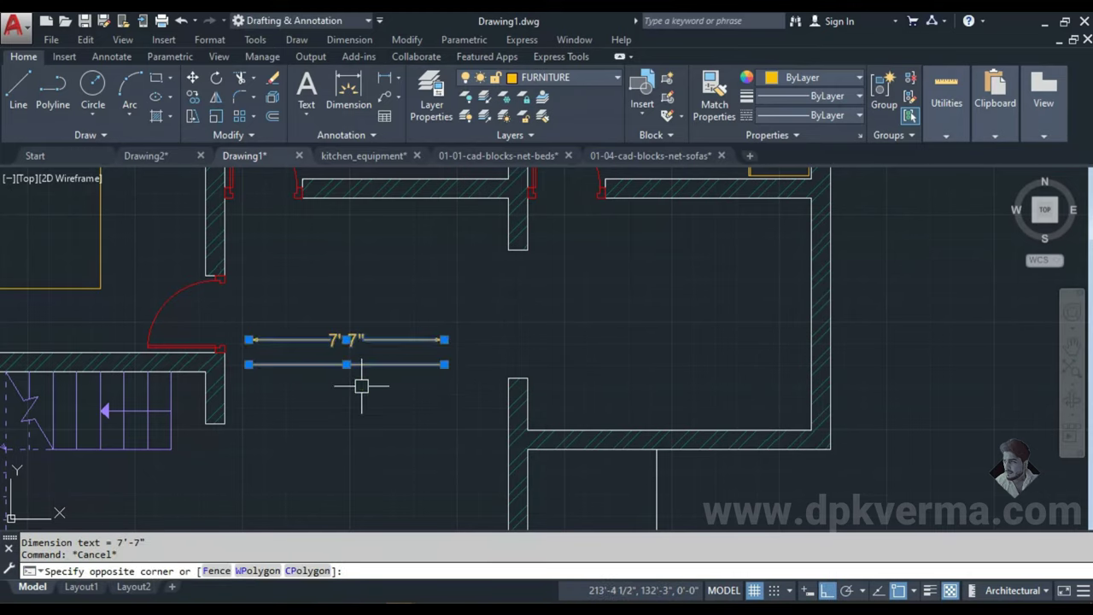
type("e")
key("Return")
scroll(749, 319, "down", 5)
middle_click_drag(749, 320, 550, 361)
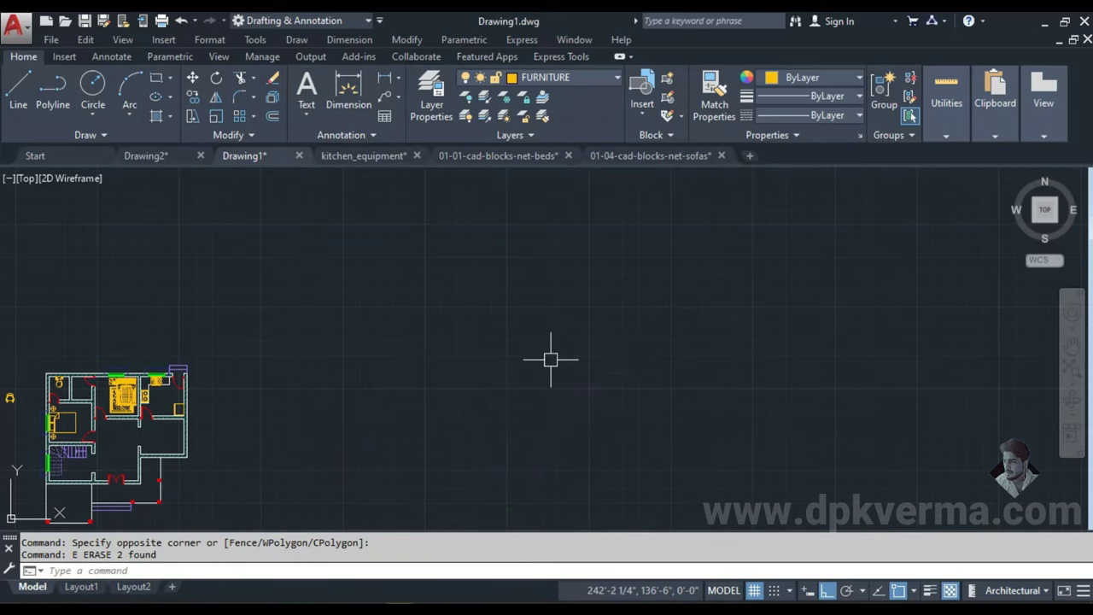
scroll(550, 361, "down", 3)
middle_click_drag(606, 342, 492, 415)
scroll(492, 415, "down", 2)
middle_click_drag(408, 434, 417, 445)
key("Escape")
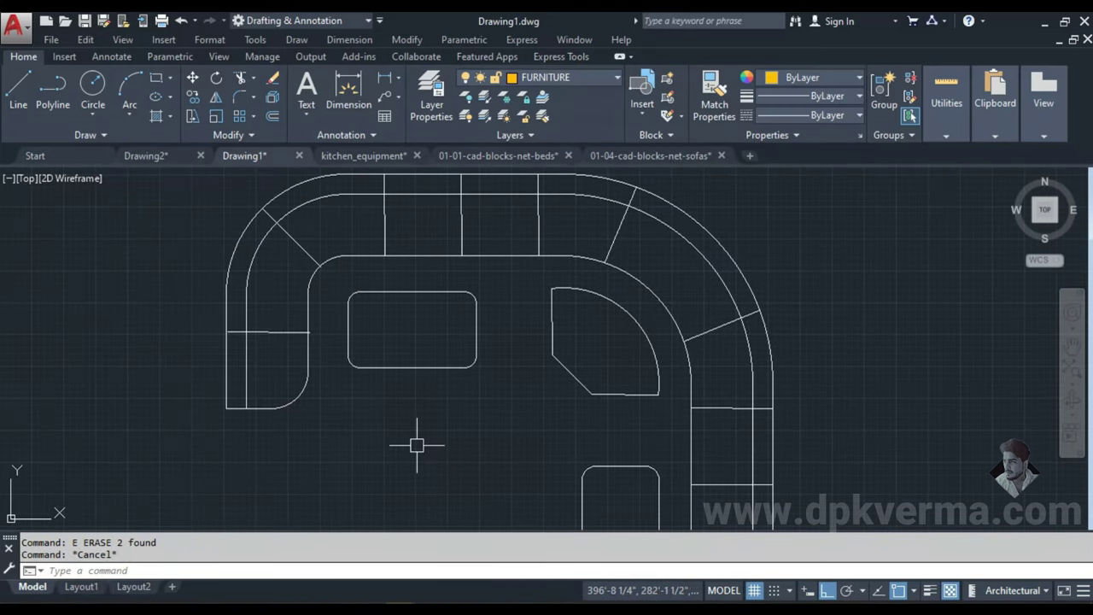
type("DLI")
key("Return")
key("Escape")
key("Escape")
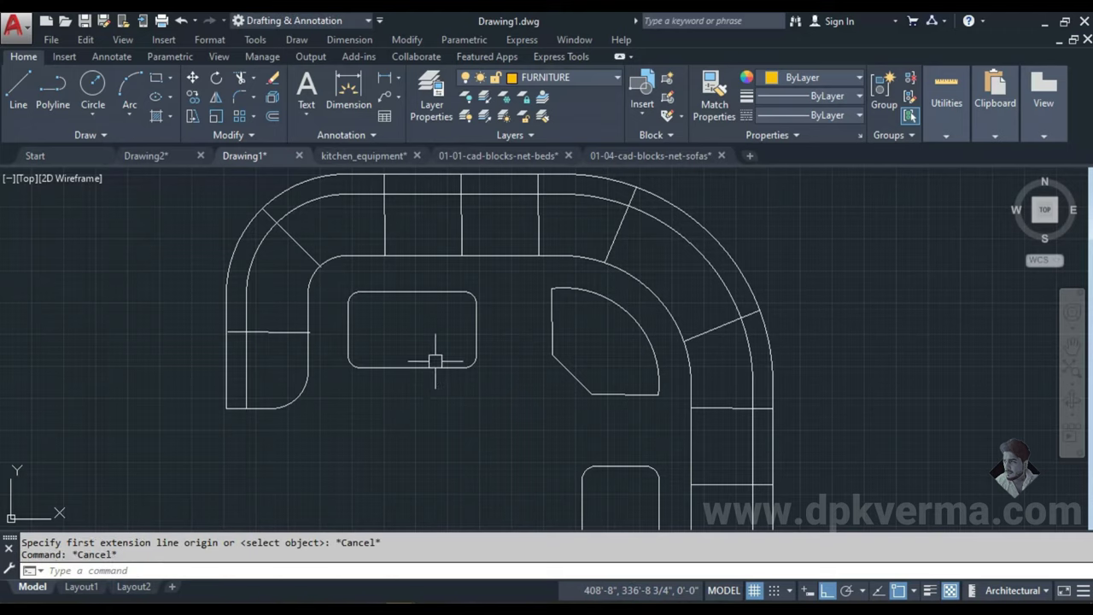
type("sc")
- Scale the curved sofa by reference so its width becomes 6'
key("Return")
left_click(546, 339)
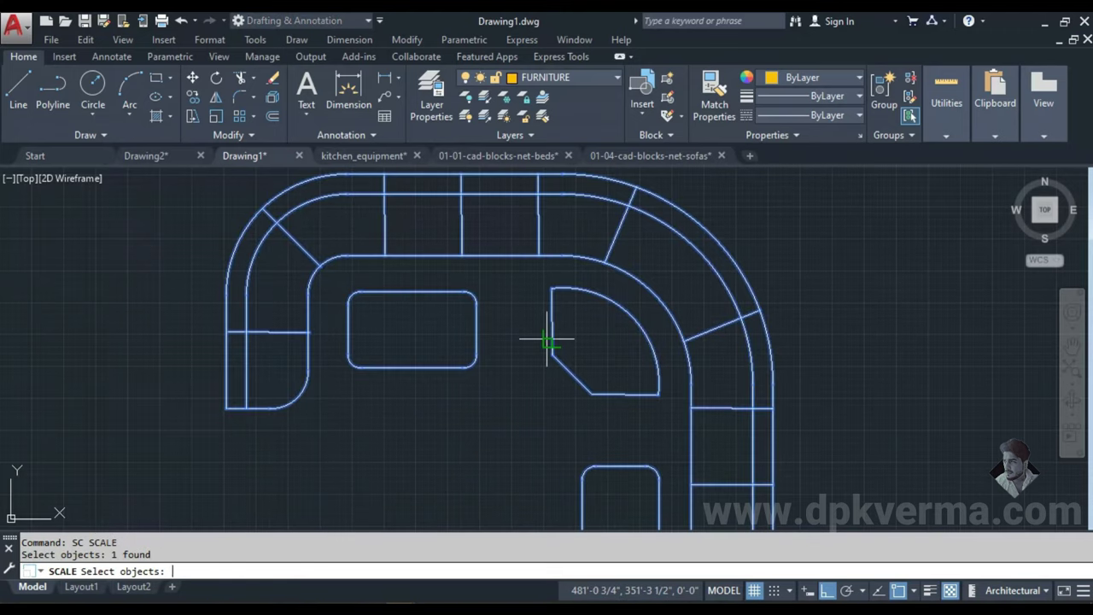
key("Return")
left_click(772, 385)
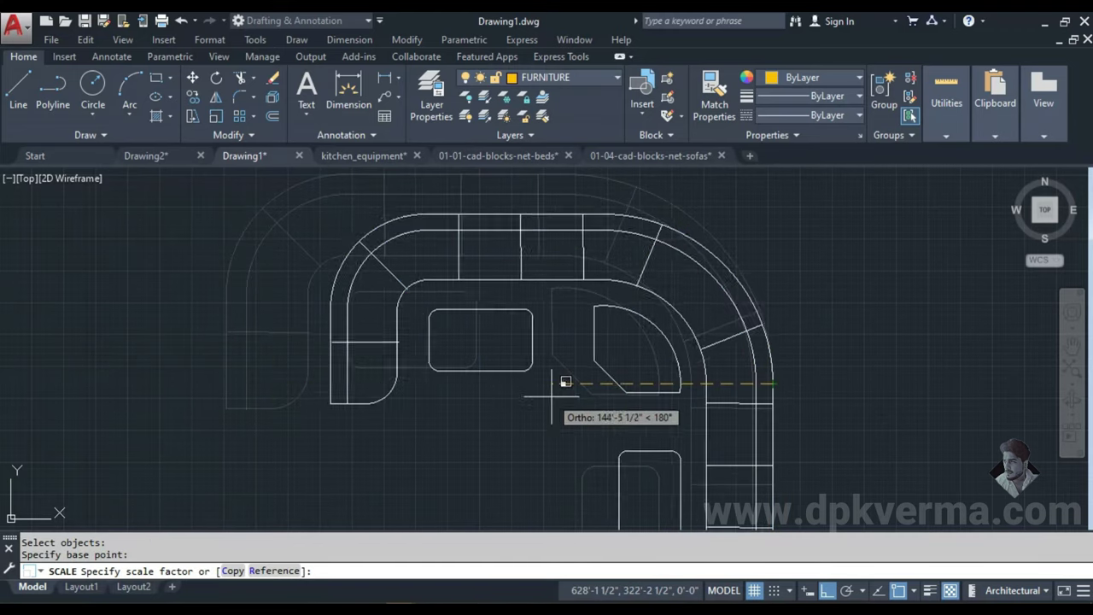
type("R")
key("Return")
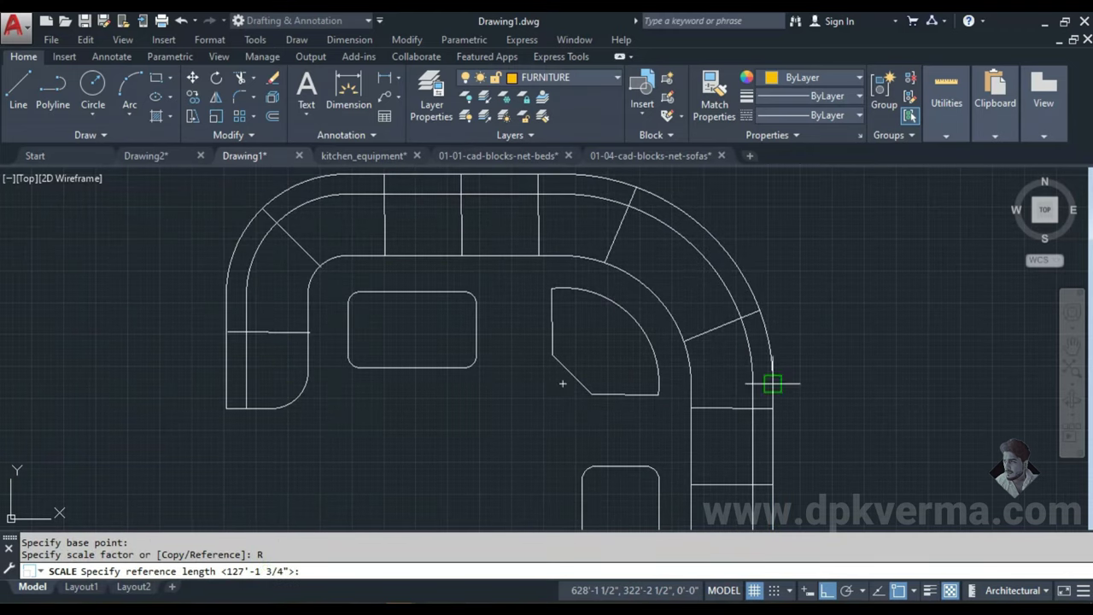
left_click(225, 384)
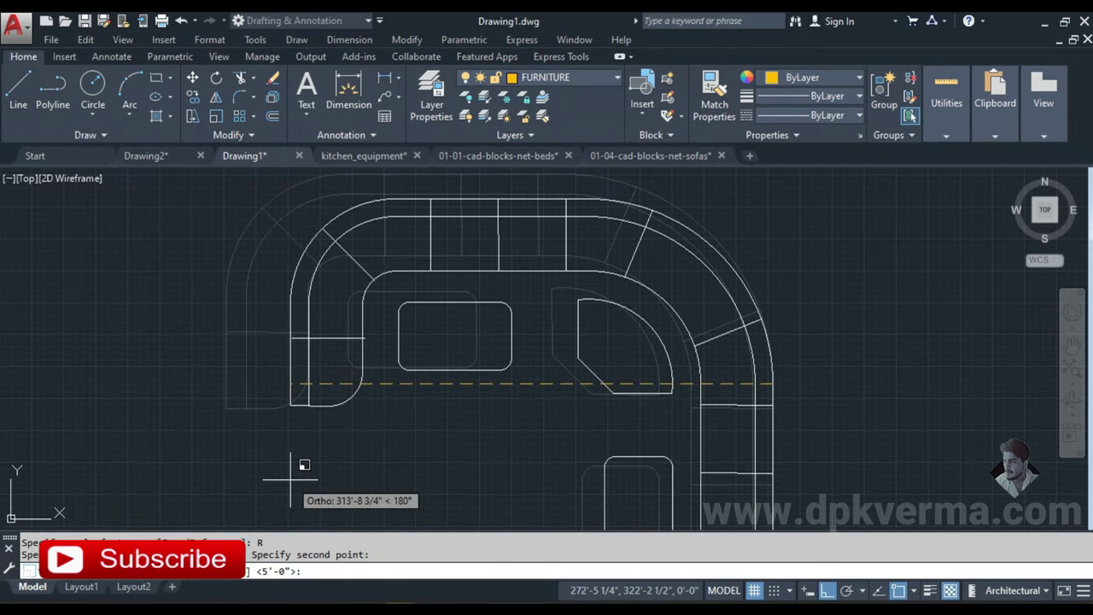
type("6'")
key("Return")
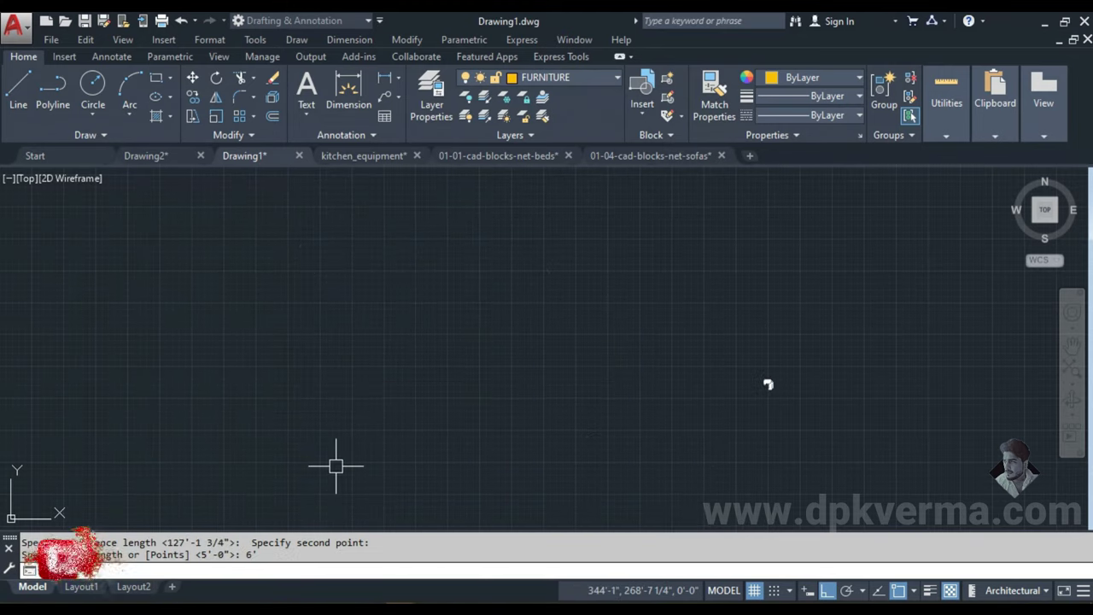
- Begin rotating the resized sofa, then cancel the rotation
middle_click_drag(805, 398, 610, 337)
scroll(602, 433, "up", 3)
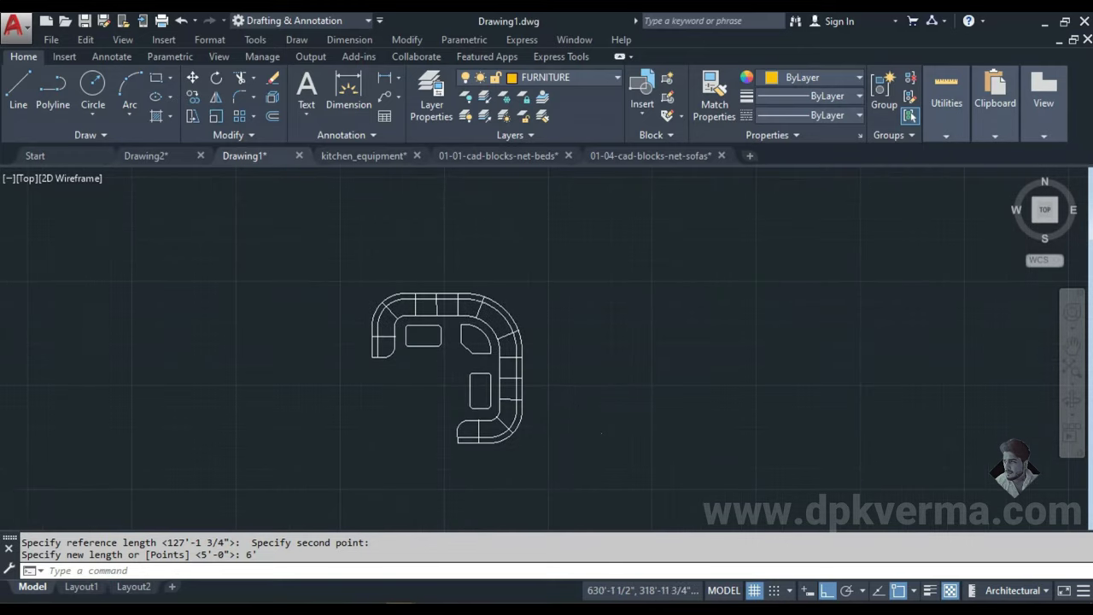
type("o")
key("Return")
left_click(511, 345)
key("Return")
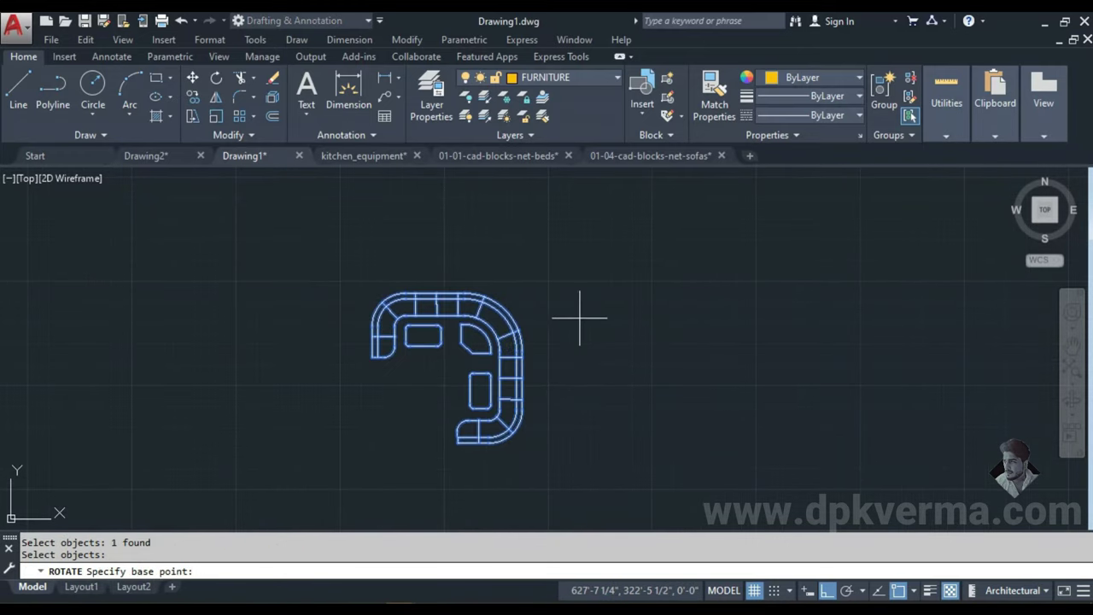
left_click(582, 275)
scroll(598, 433, "down", 4)
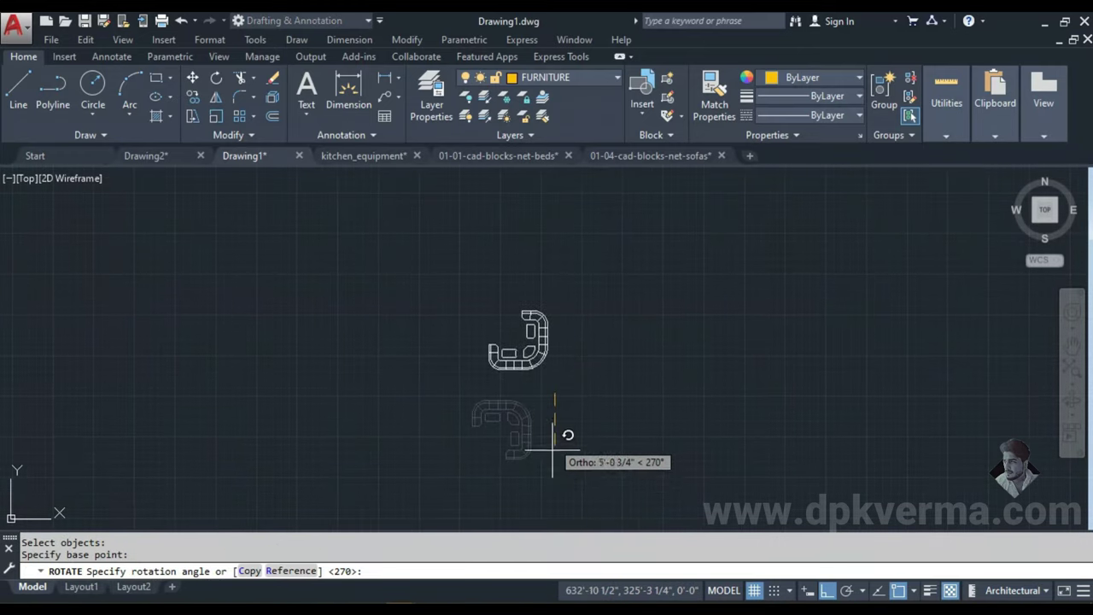
key("Escape")
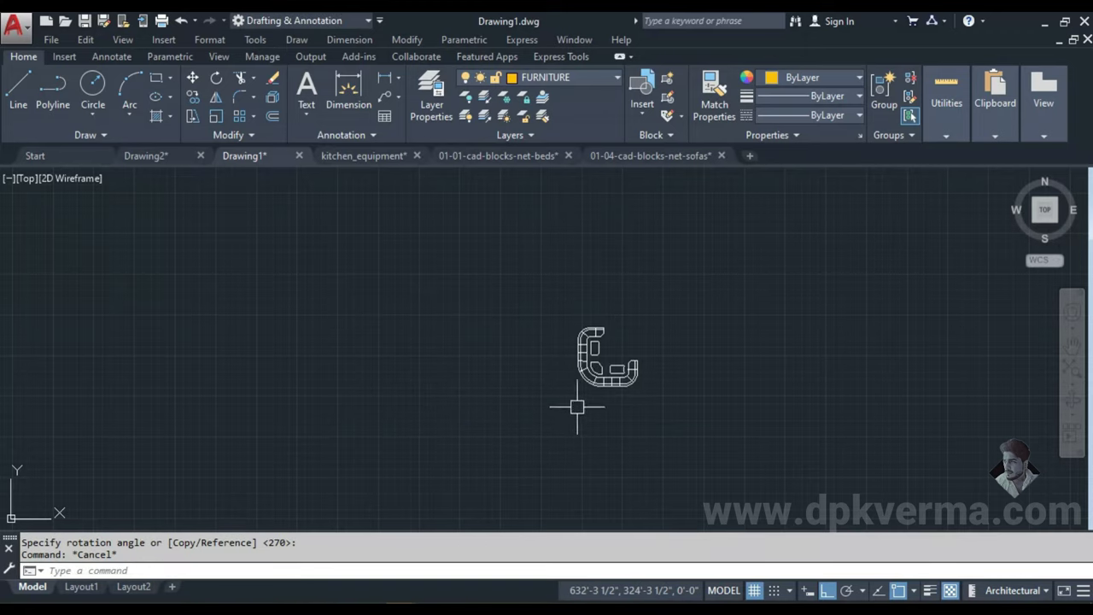
- Move the sofa with Ortho off into the central living room
type("m")
key("Return")
left_click(589, 381)
key("Return")
left_click(634, 326)
key("F8")
scroll(511, 427, "down", 3)
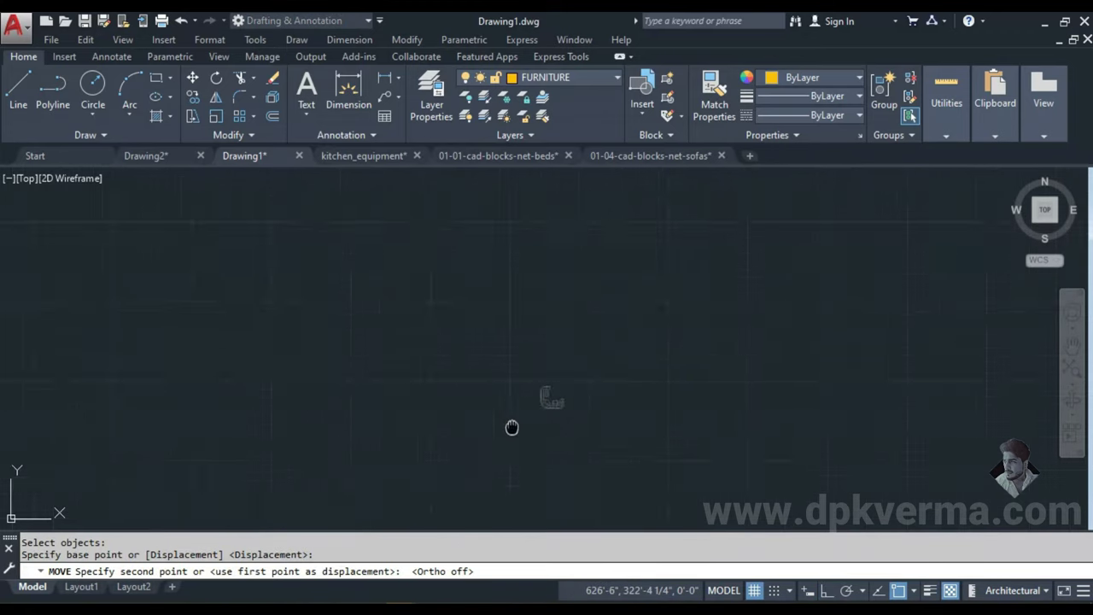
scroll(444, 440, "up", 2)
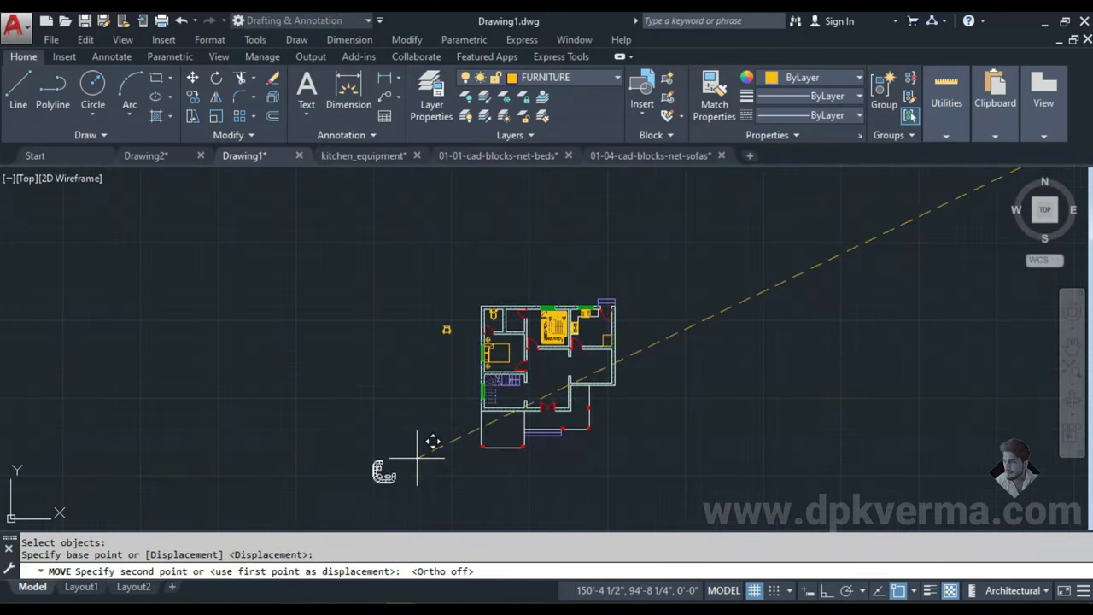
scroll(512, 402, "up", 4)
scroll(605, 350, "up", 4)
scroll(597, 355, "down", 3)
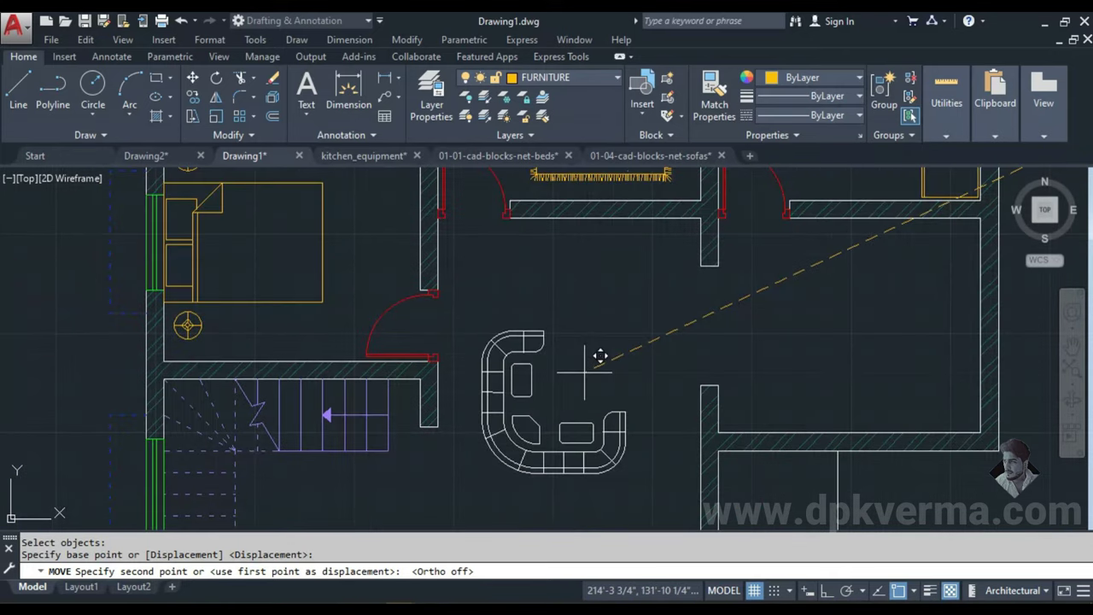
scroll(589, 350, "up", 1)
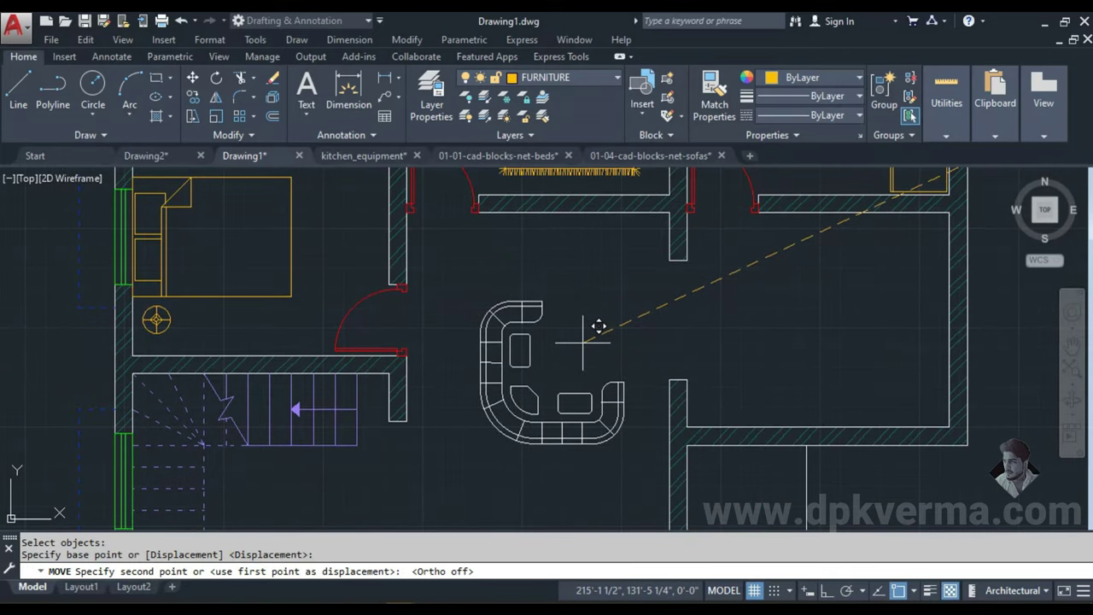
middle_click_drag(598, 325, 573, 281)
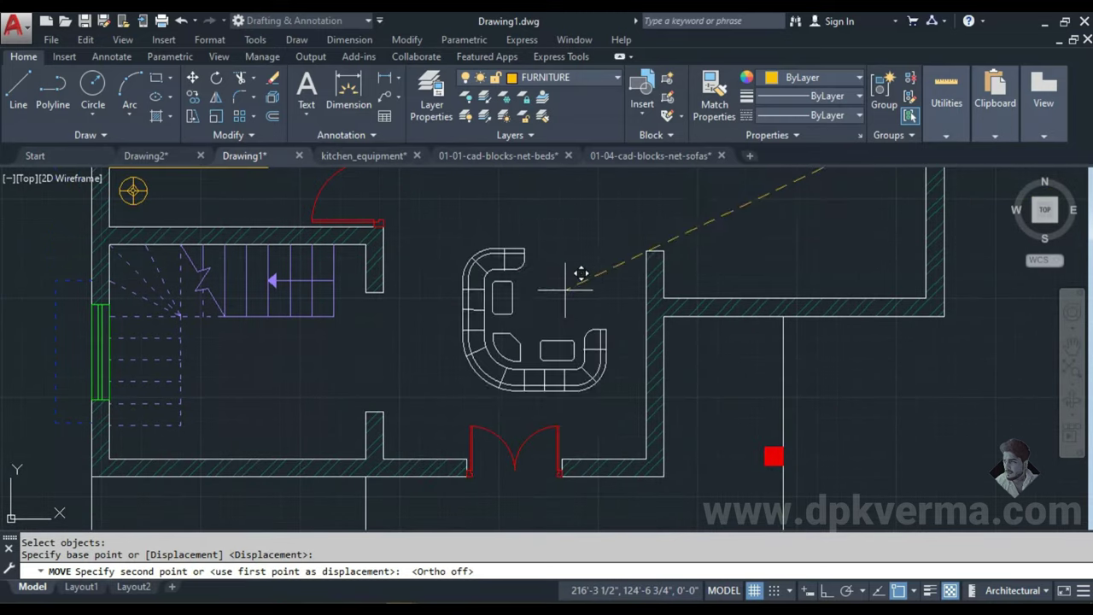
left_click(577, 235)
scroll(573, 256, "down", 2)
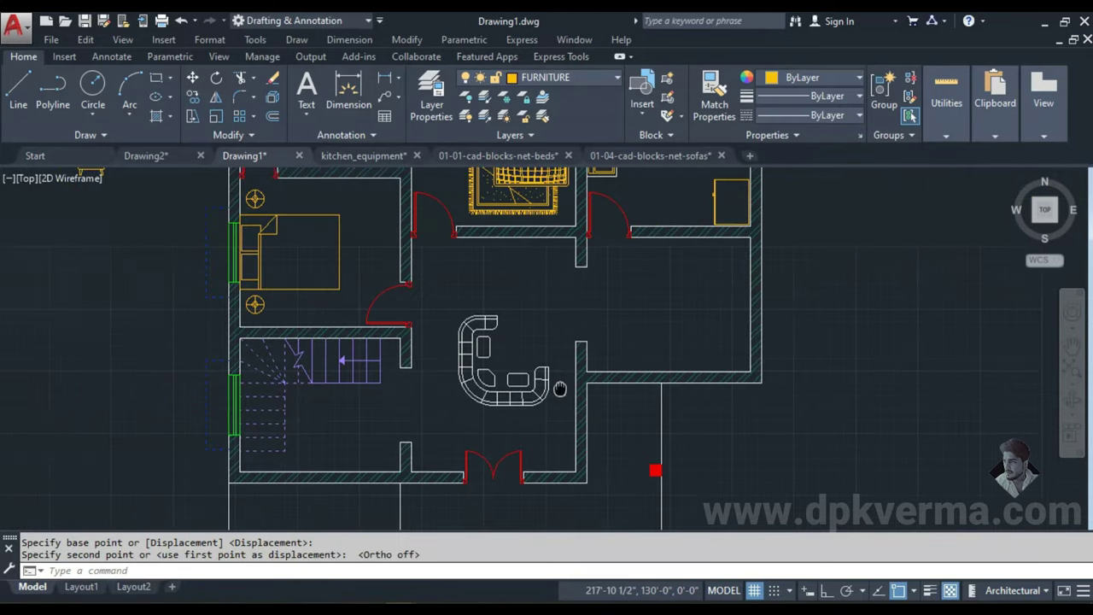
mouse_move(568, 422)
middle_mouse_down()
mouse_move(509, 391)
mouse_move(497, 396)
middle_mouse_up()
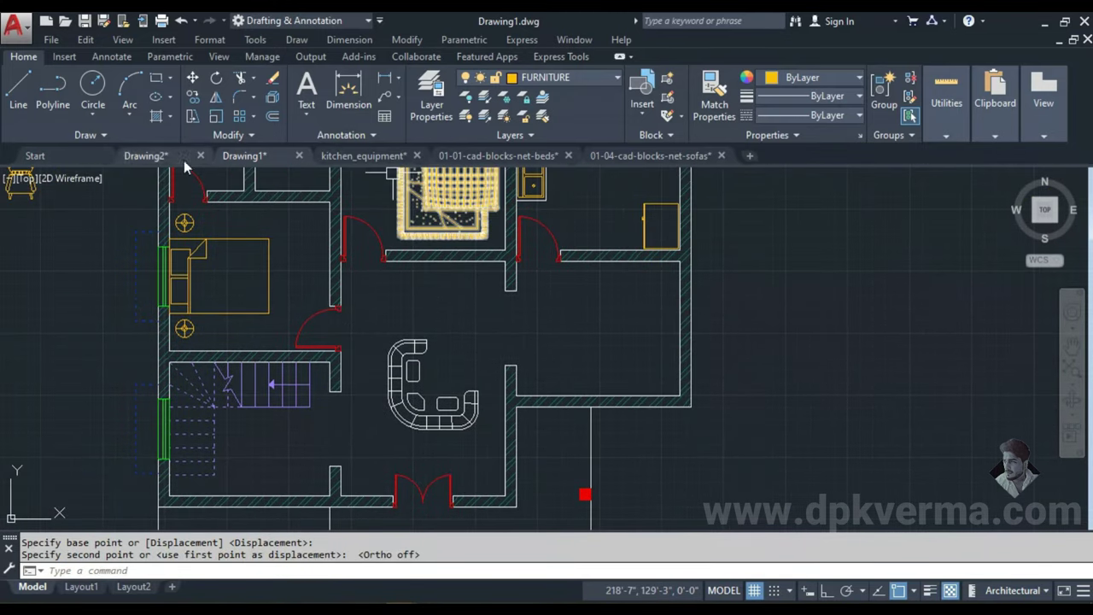
- Open 01-10-cad-blocks-net-tables.dwg from the downloaded blocks folder
left_click(78, 560)
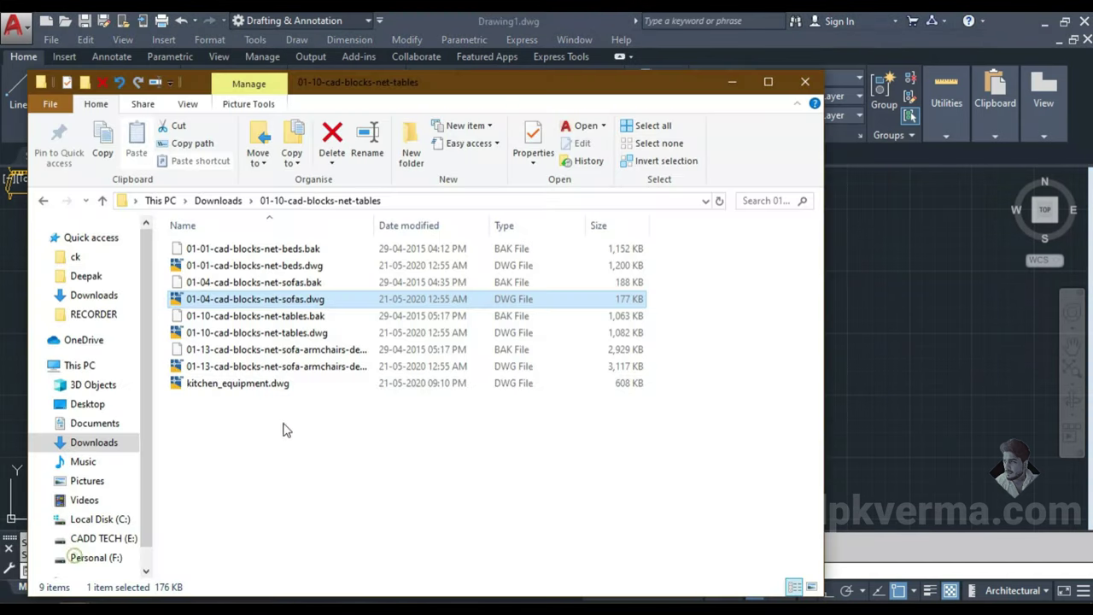
left_click(314, 334)
double_click(314, 334)
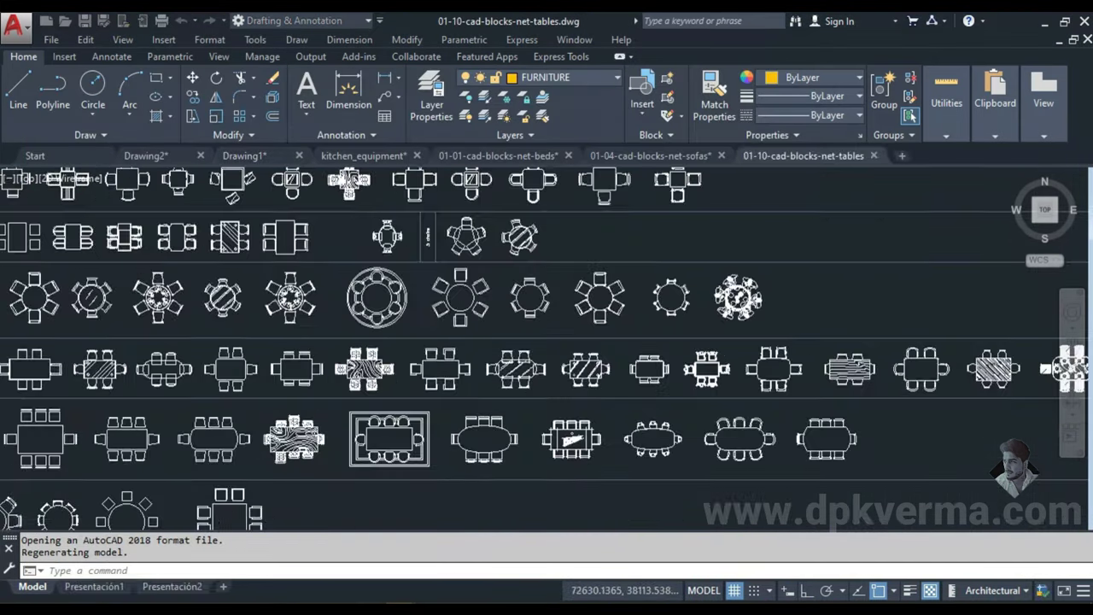
- Copy the rectangular six-chair table from the tables drawing and return to Drawing1
scroll(641, 461, "up", 2)
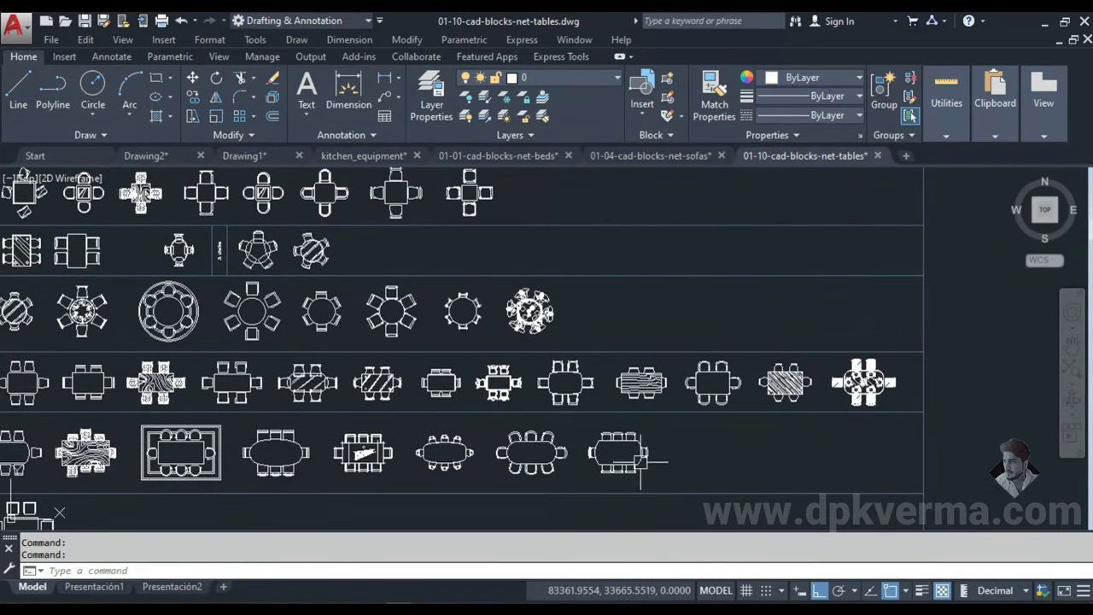
scroll(718, 414, "up", 3)
scroll(621, 389, "down", 3)
scroll(464, 390, "up", 2)
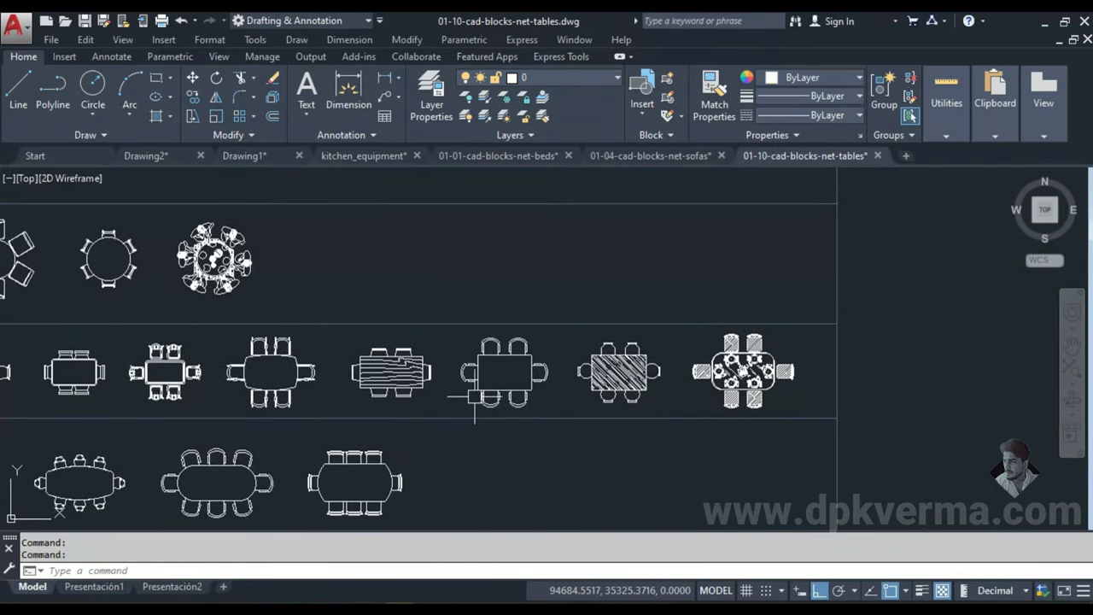
scroll(513, 410, "up", 1)
scroll(529, 420, "up", 1)
scroll(530, 418, "down", 3)
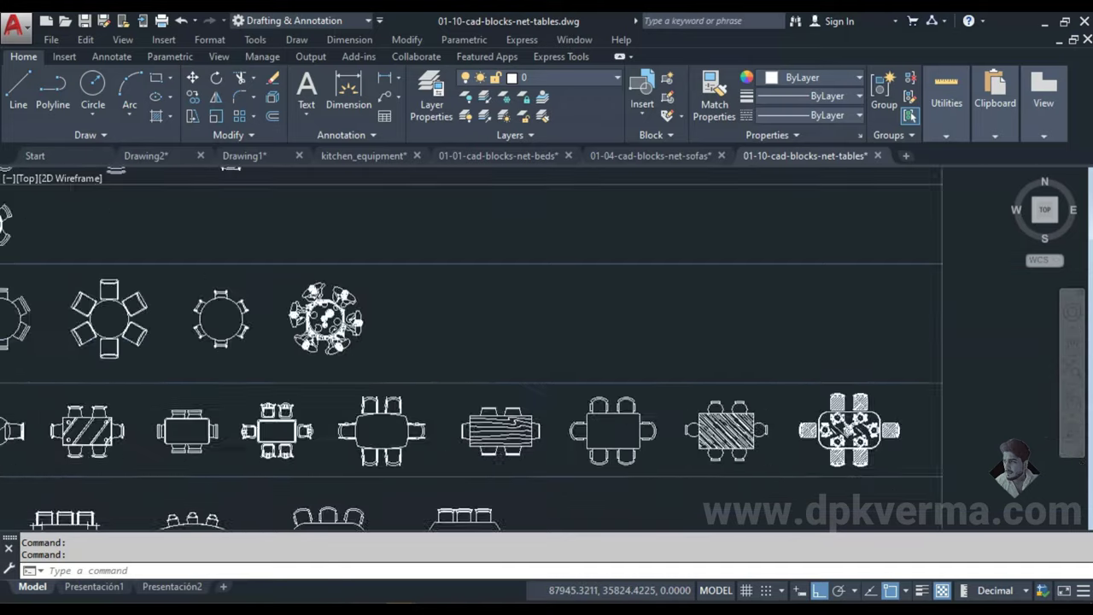
scroll(609, 411, "up", 2)
scroll(609, 411, "down", 4)
scroll(329, 391, "down", 2)
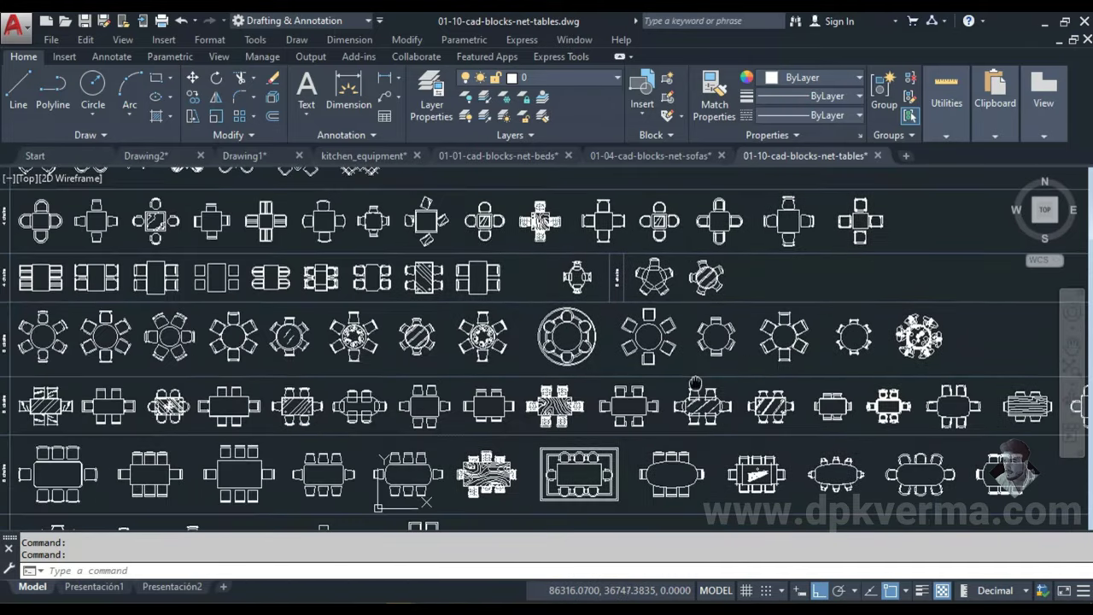
scroll(402, 378, "up", 1)
scroll(561, 361, "up", 3)
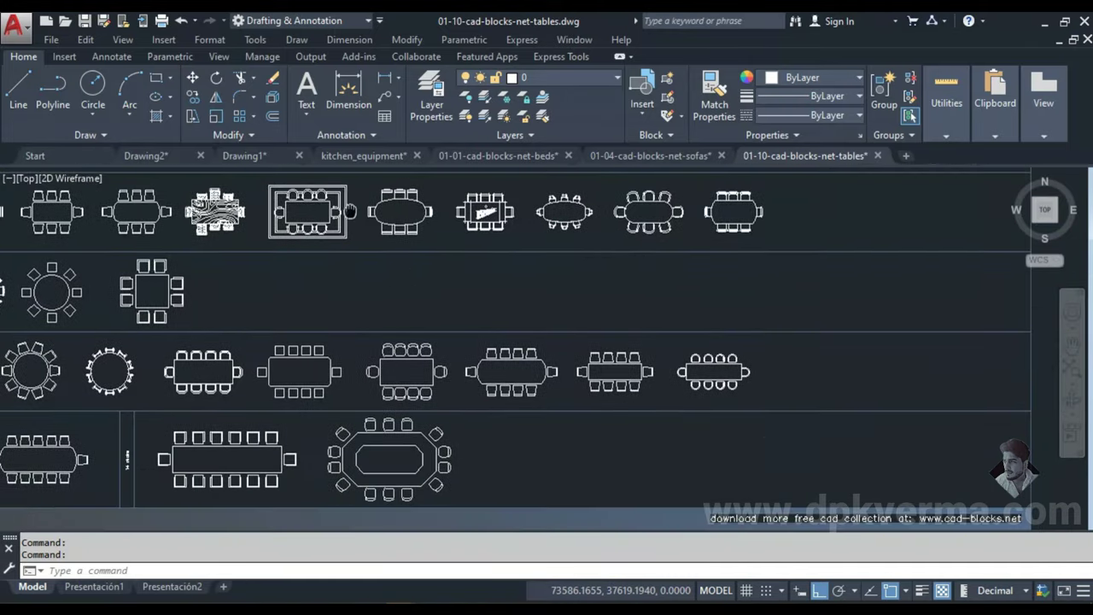
scroll(501, 361, "down", 1)
scroll(469, 372, "up", 3)
scroll(469, 372, "down", 1)
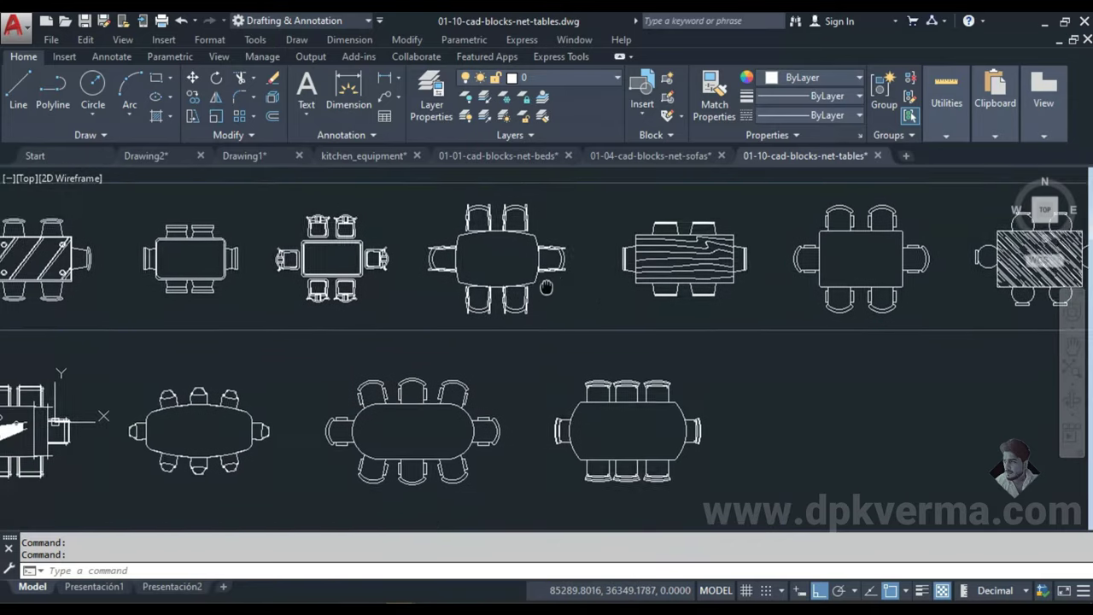
scroll(521, 338, "up", 1)
scroll(571, 350, "up", 1)
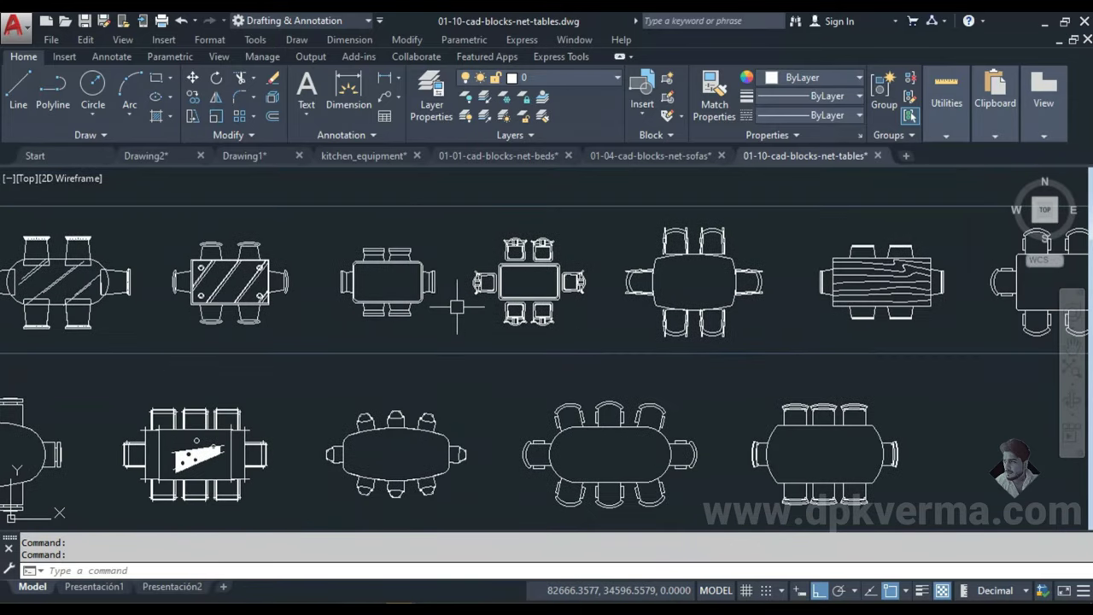
left_click(427, 286)
key("ctrl+c")
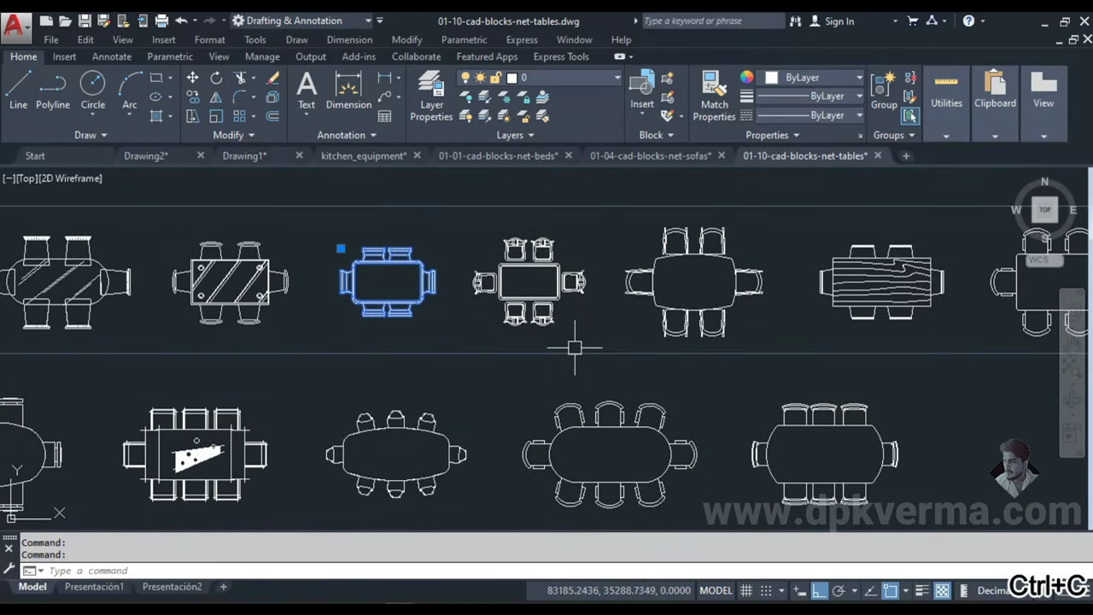
left_click(224, 154)
scroll(661, 372, "down", 2)
- Paste the six-chair dining table into Drawing1 beside the floor plan
scroll(512, 385, "up", 2)
middle_click_drag(512, 384, 439, 410)
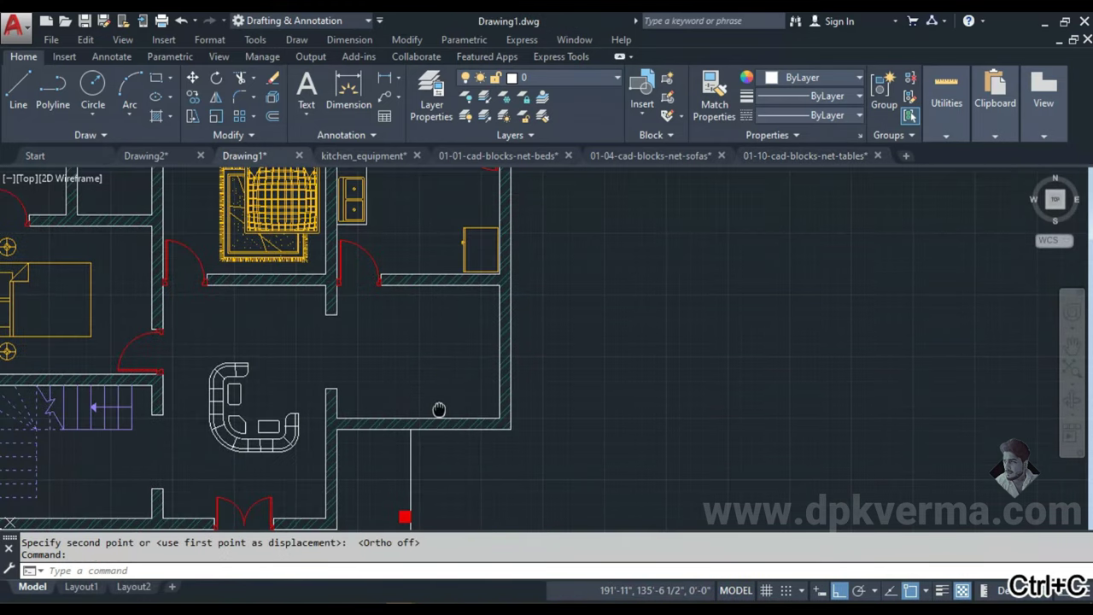
key("ctrl+v")
scroll(639, 388, "down", 8)
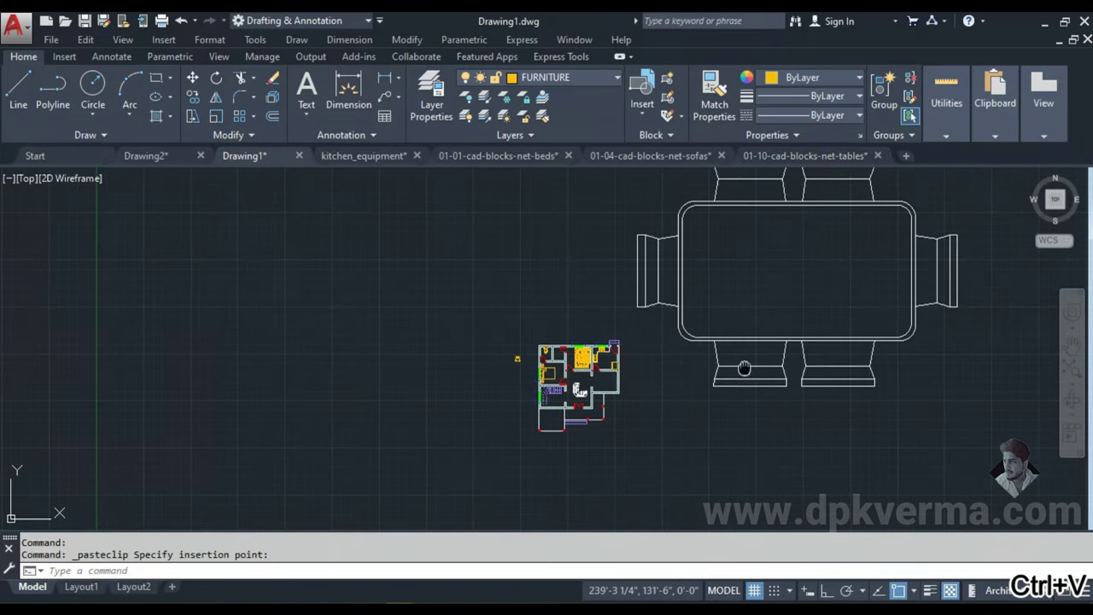
middle_click_drag(762, 380, 591, 376)
left_click(591, 376)
- Start scaling the table from its right edge using the Reference option
type("sc")
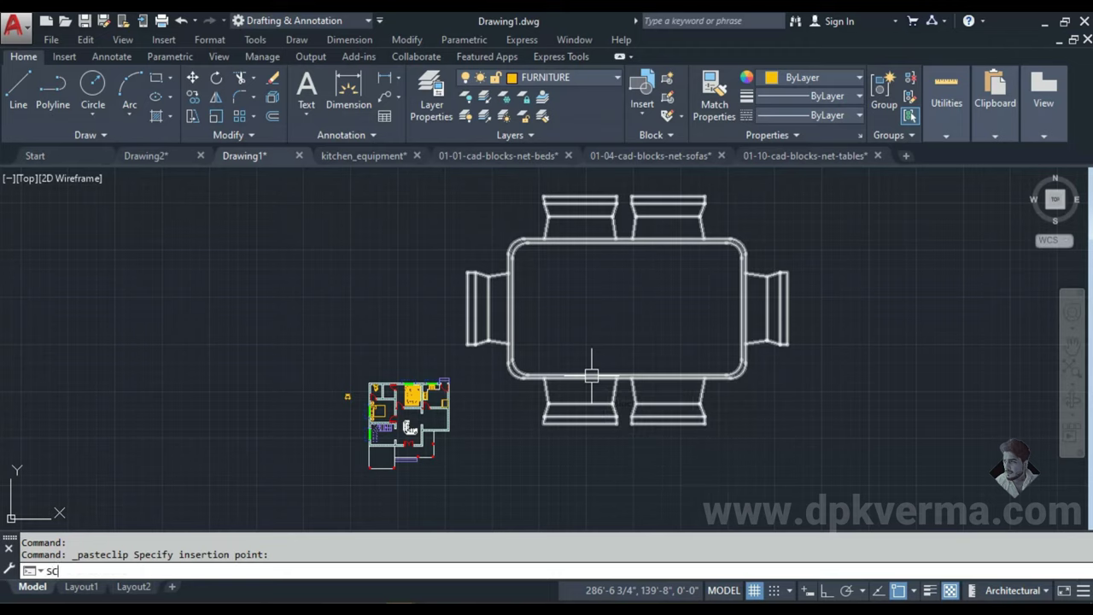
key("Return")
left_click(624, 378)
key("Return")
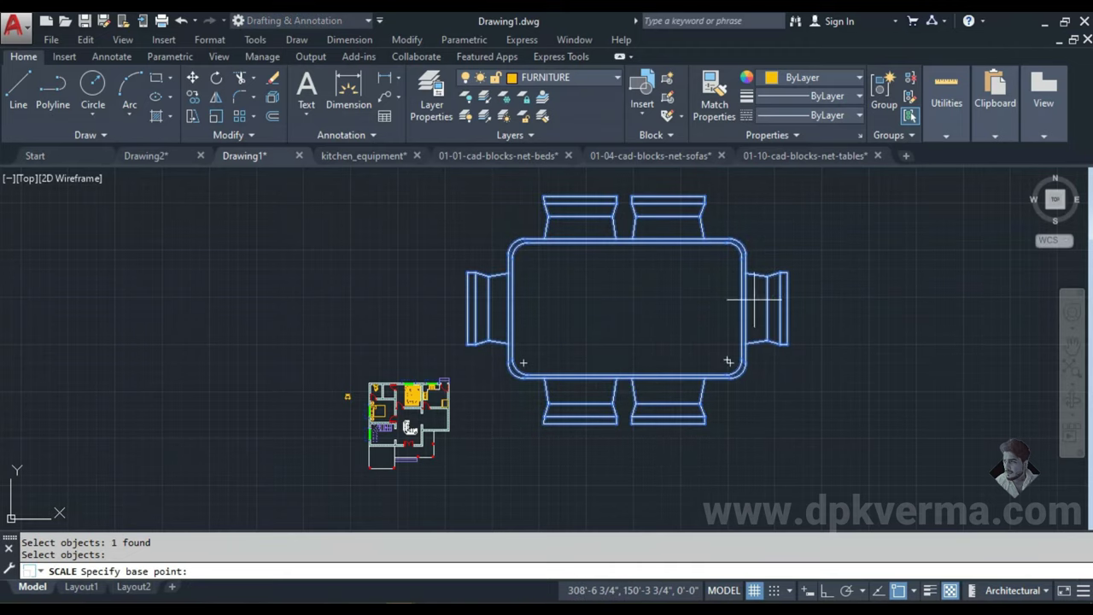
left_click(743, 301)
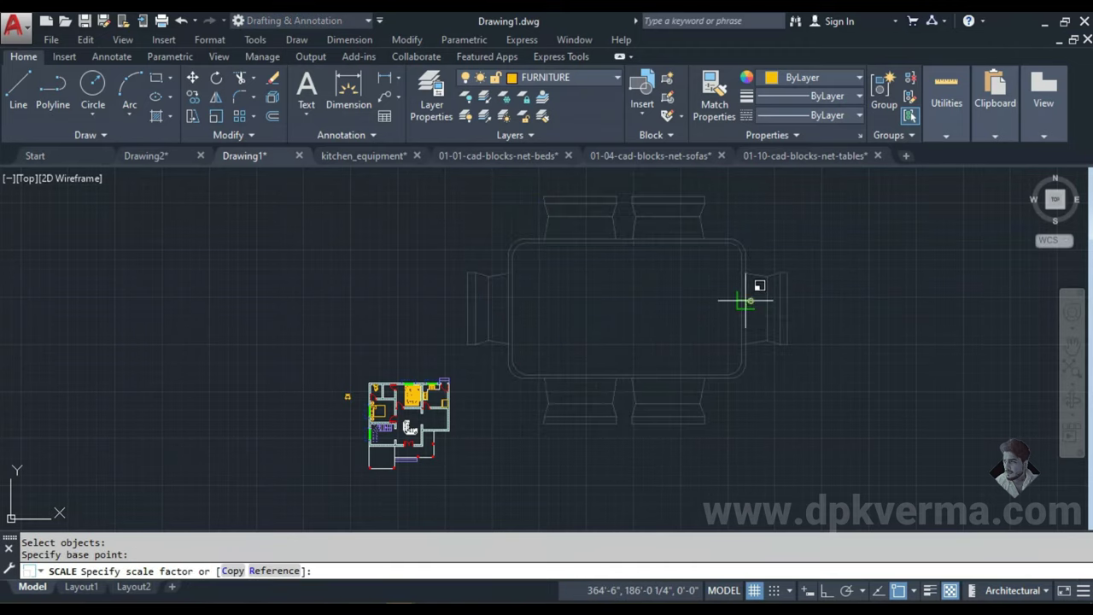
left_click(273, 571)
scroll(664, 358, "up", 1)
scroll(652, 298, "up", 1)
scroll(652, 299, "up", 1)
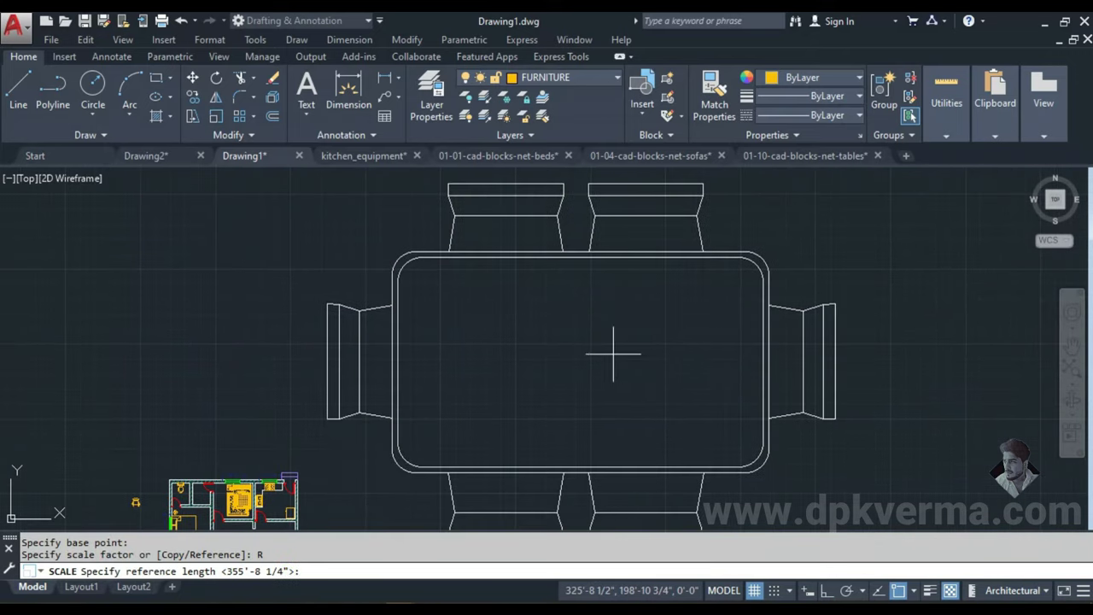
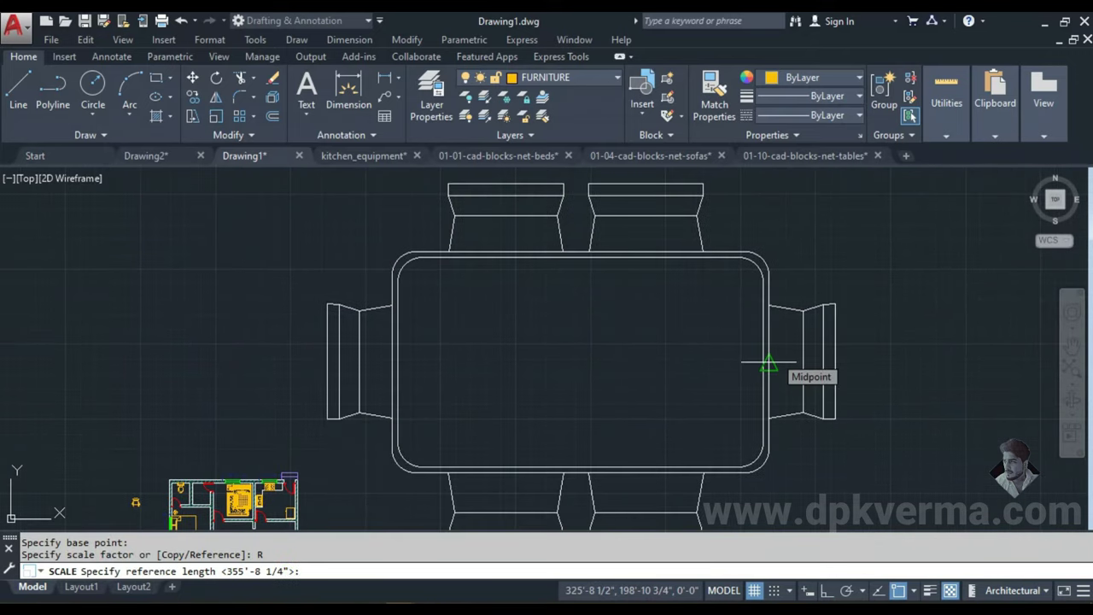
- Finish scaling the dining table set by reference to a 5' length
left_click(408, 347)
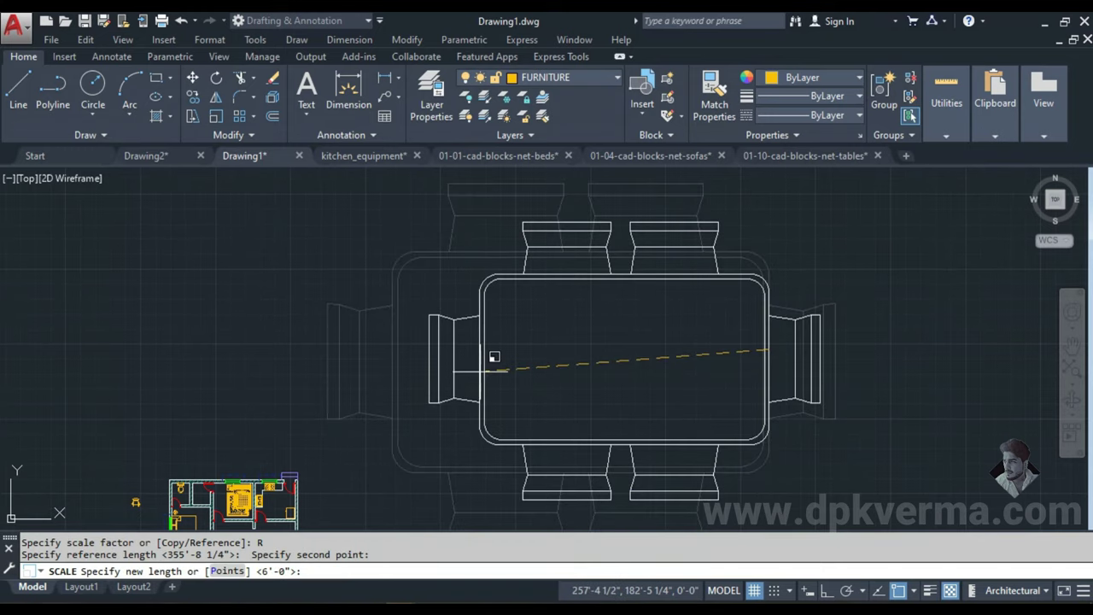
type("5'")
key("Return")
scroll(763, 350, "up", 6)
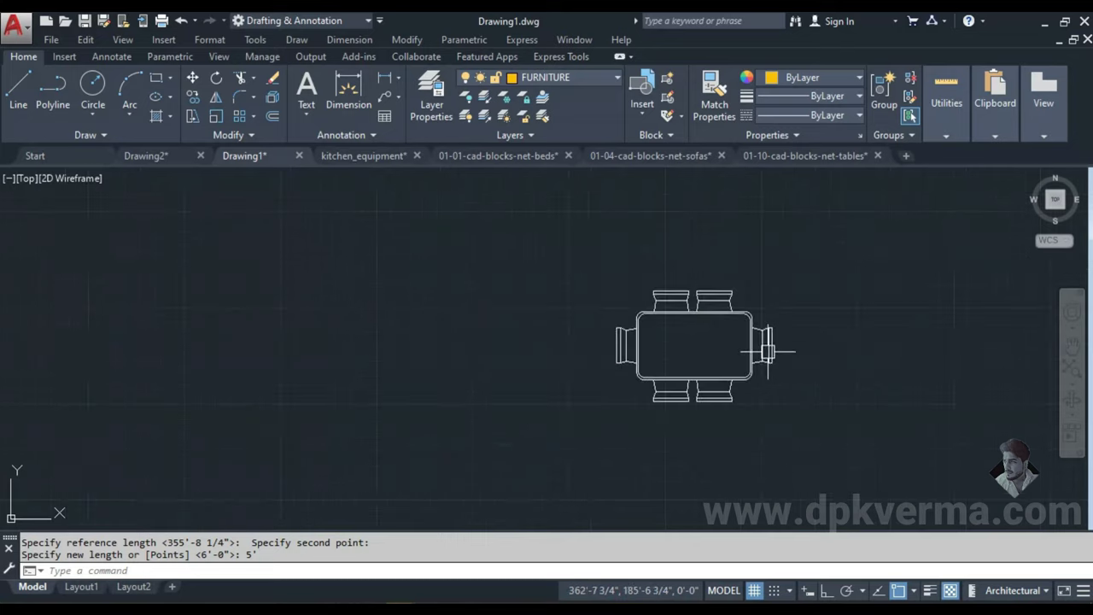
scroll(761, 350, "up", 2)
- Rotate the table 90° with Ortho on so it stands upright
type("O")
key("Return")
left_click(759, 349)
key("Return")
left_click(807, 312)
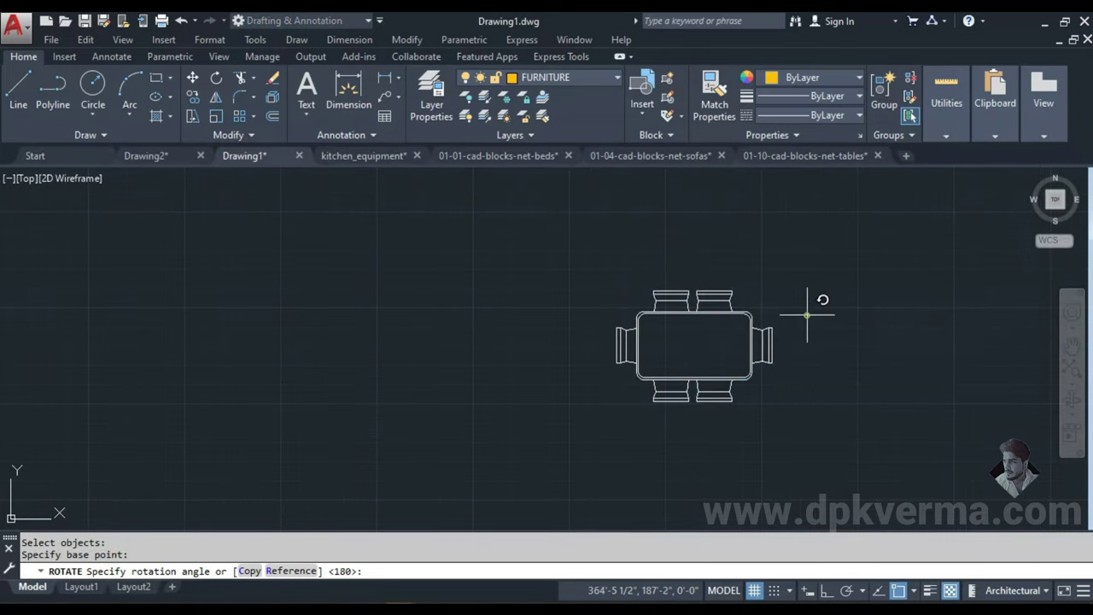
key("F8")
left_click(796, 432)
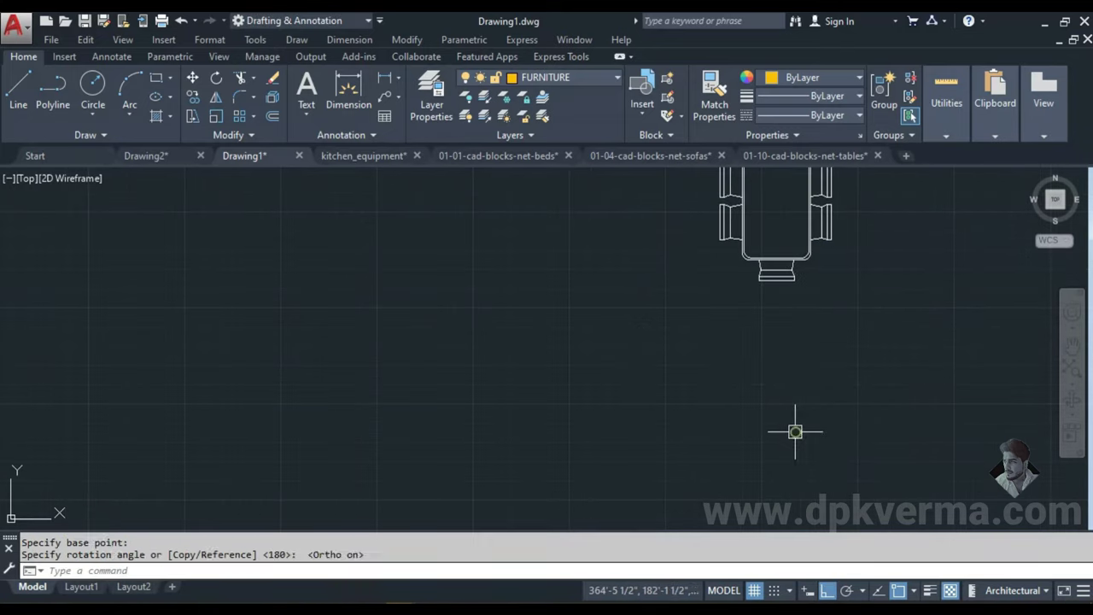
key("Escape")
- Move the dining table into the dining room of the floor plan
type("m")
key("Return")
left_click(709, 281)
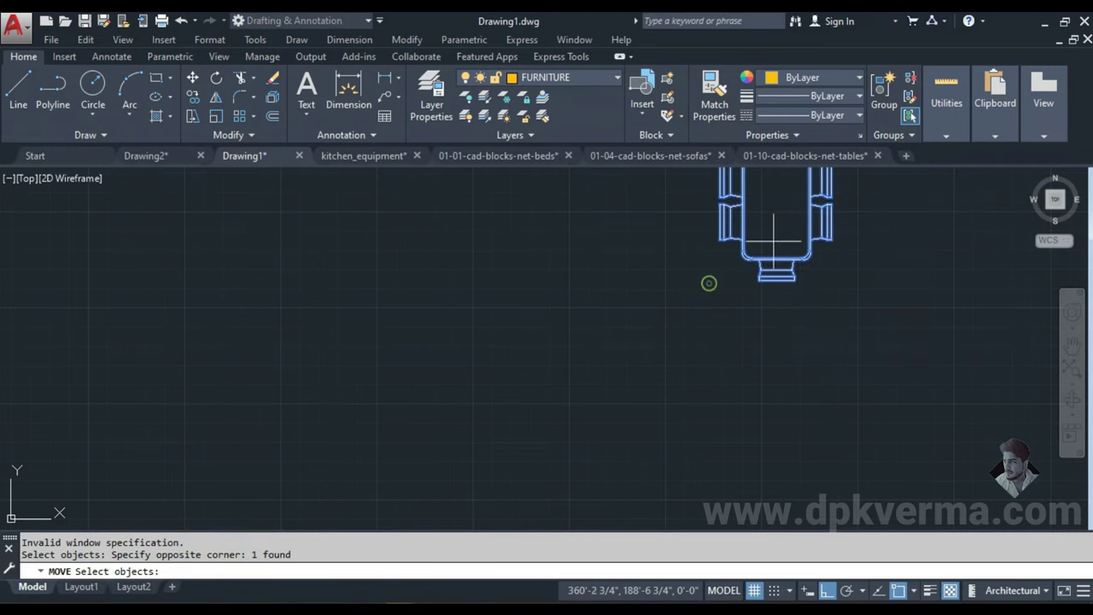
key("Return")
left_click(710, 256)
scroll(683, 359, "down", 4)
key("F8")
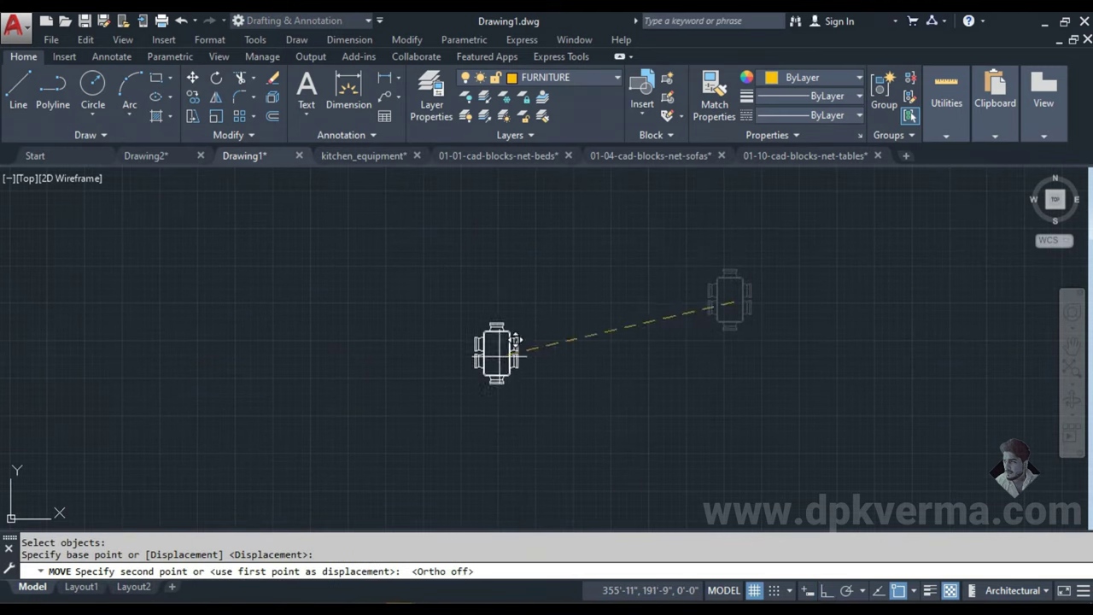
scroll(505, 420, "down", 2)
middle_click_drag(390, 490, 598, 371)
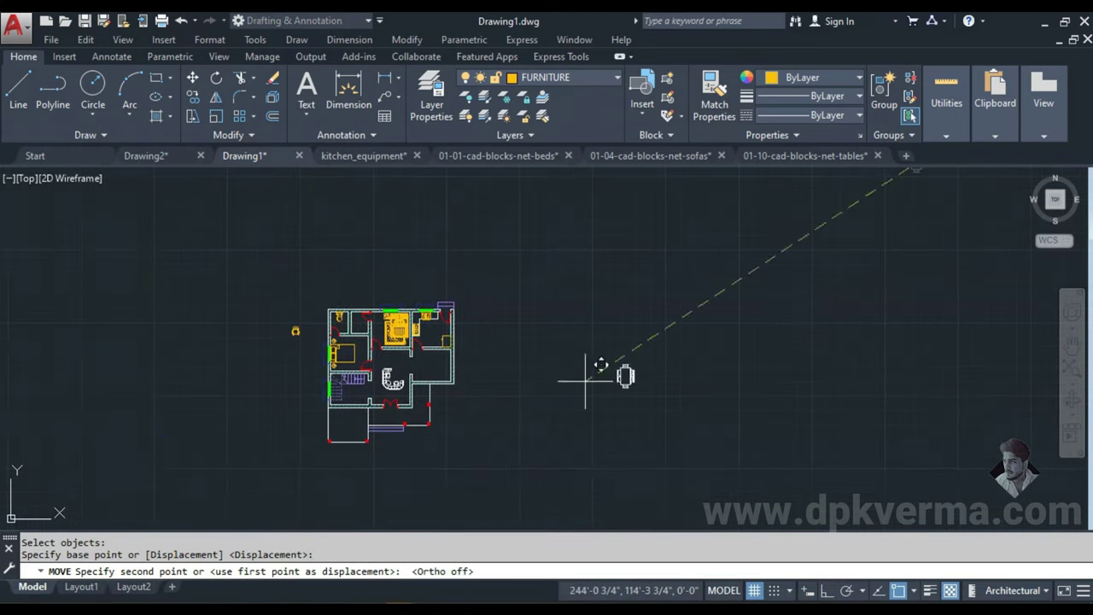
scroll(459, 363, "up", 6)
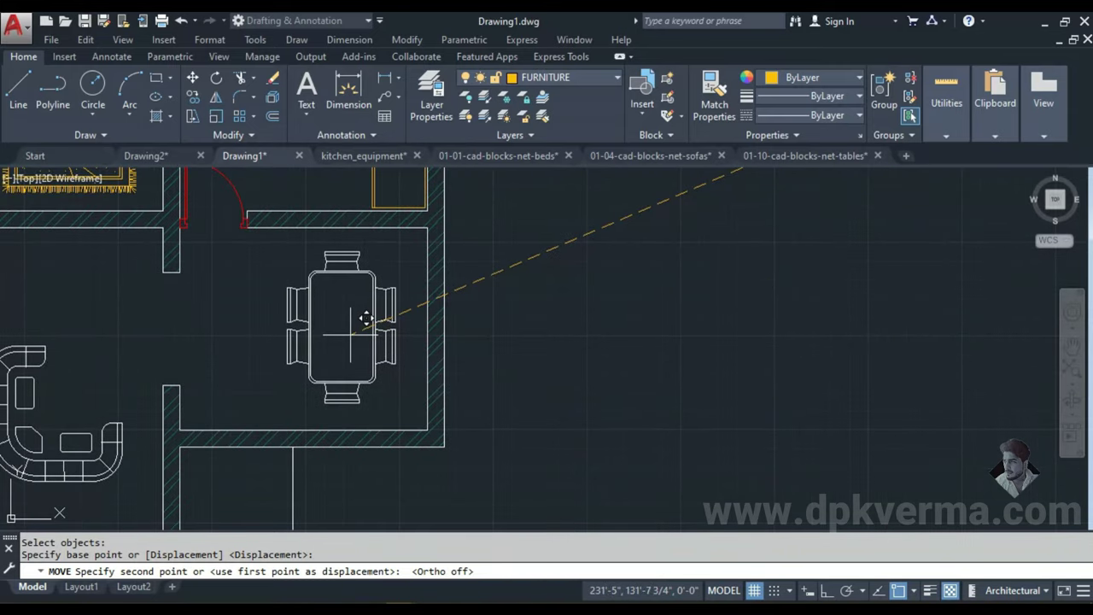
left_click(368, 320)
- Select the placed dining table together with the sofa
left_click(354, 330)
middle_click_drag(355, 330, 616, 296)
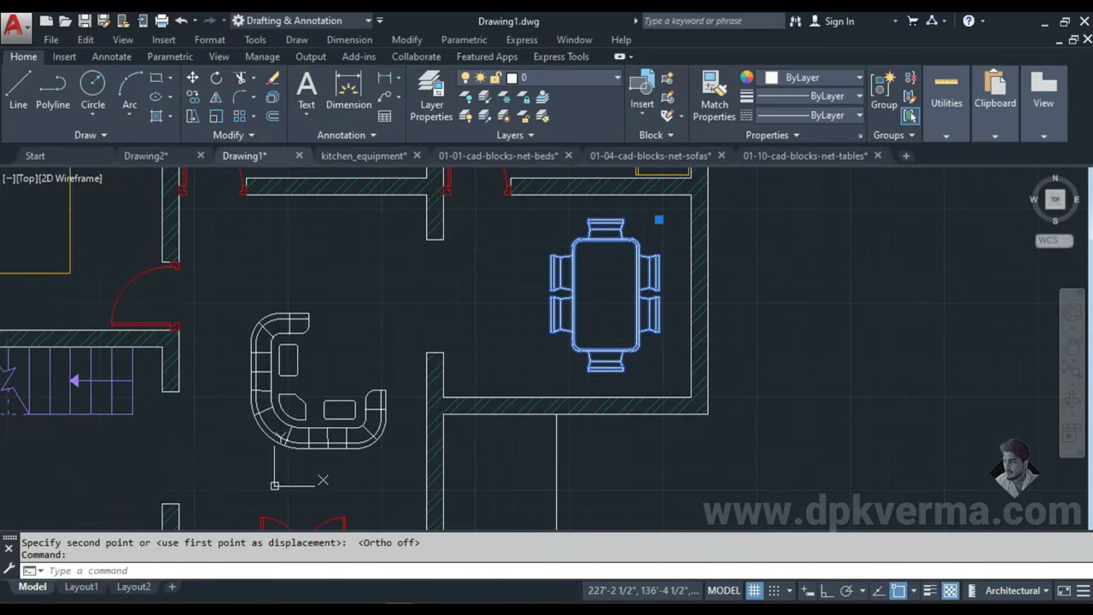
left_click(306, 324)
- Put the dining table and sofa on the FURNITURE layer
left_click(583, 77)
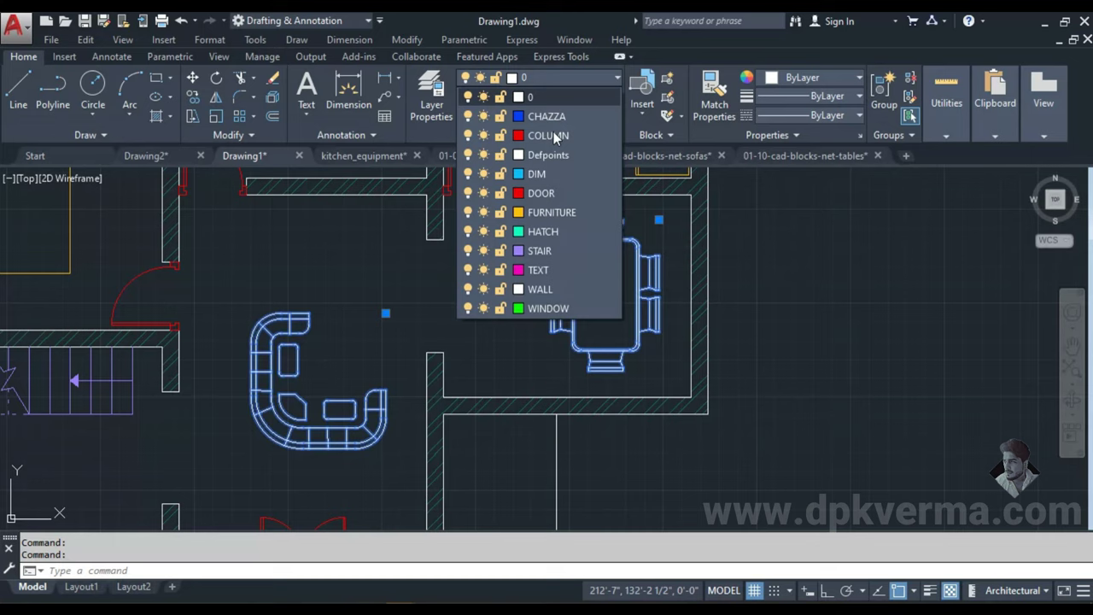
left_click(538, 212)
key("Escape")
scroll(708, 404, "down", 5)
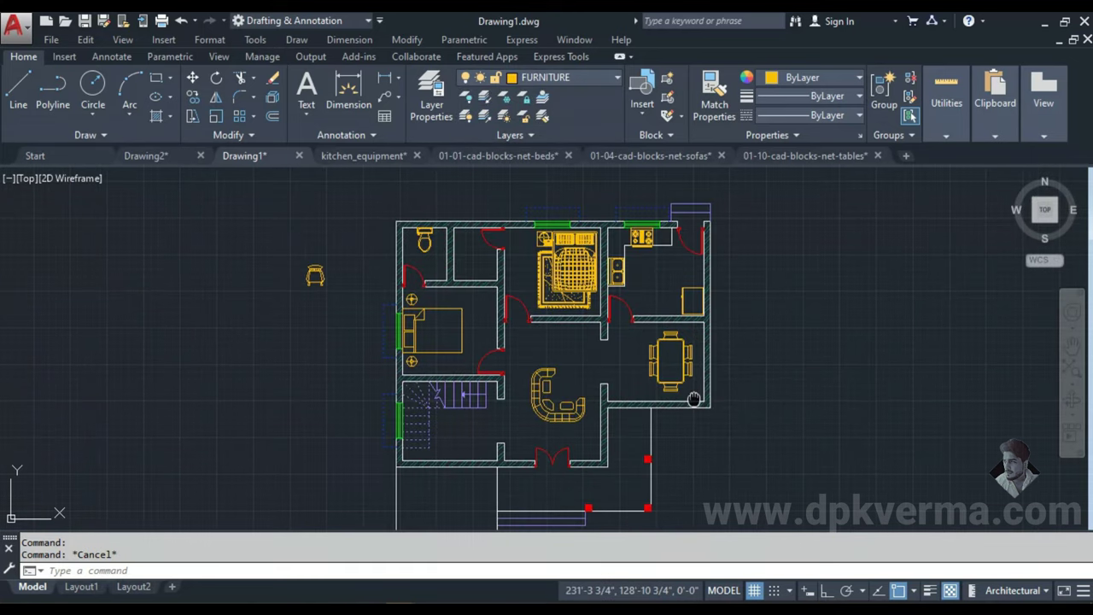
middle_click_drag(695, 399, 651, 392)
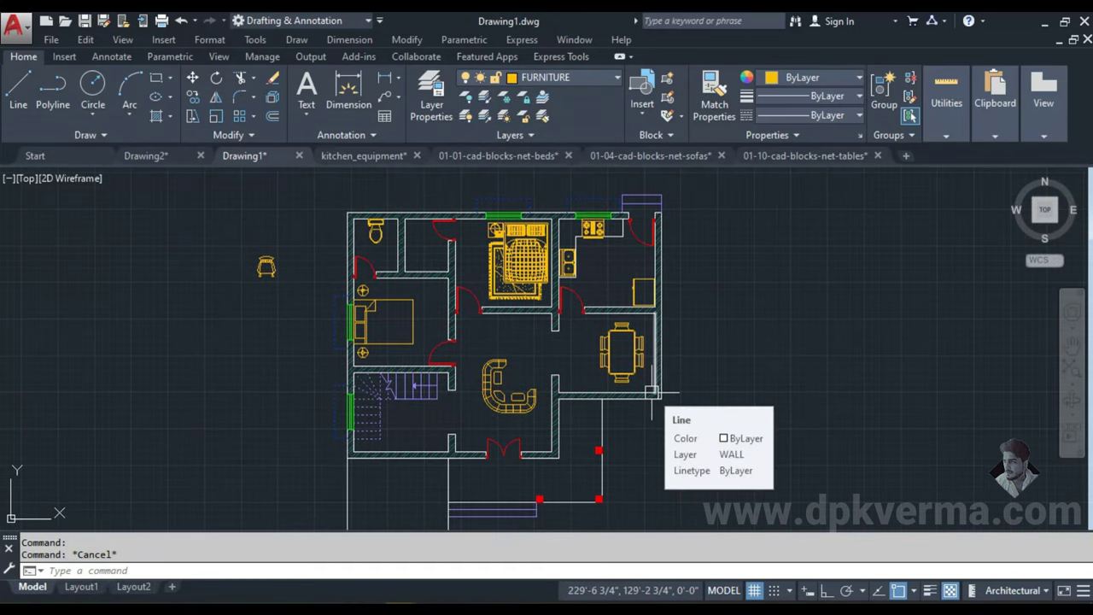
scroll(336, 199, "up", 4)
scroll(336, 199, "up", 2)
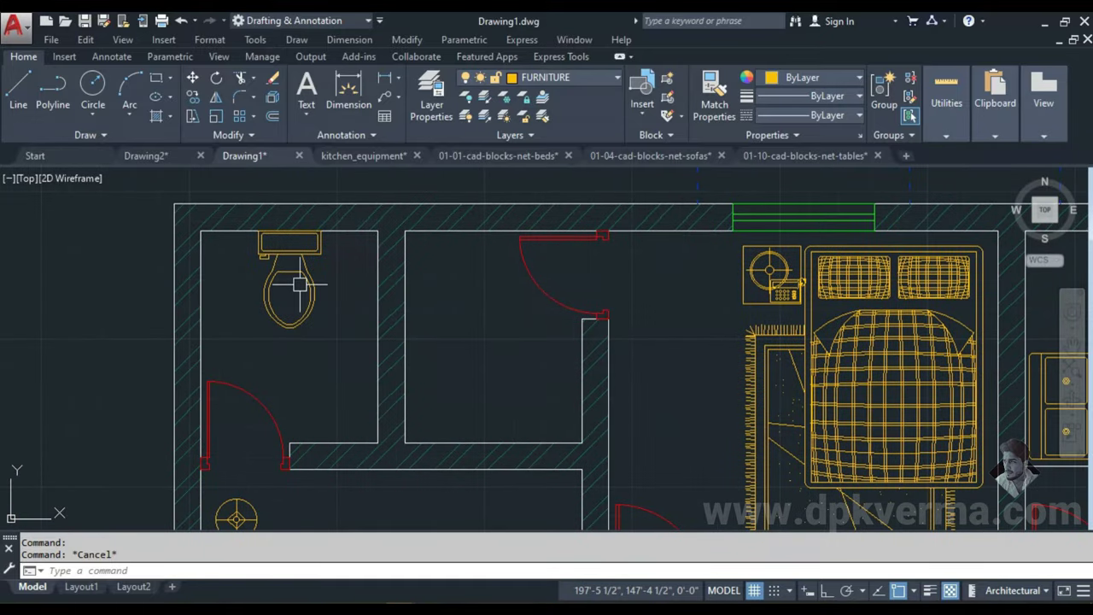
type("CO")
- Copy the corner bathroom's toilet into the middle bathroom and mirror it
key("Return")
left_click(297, 289)
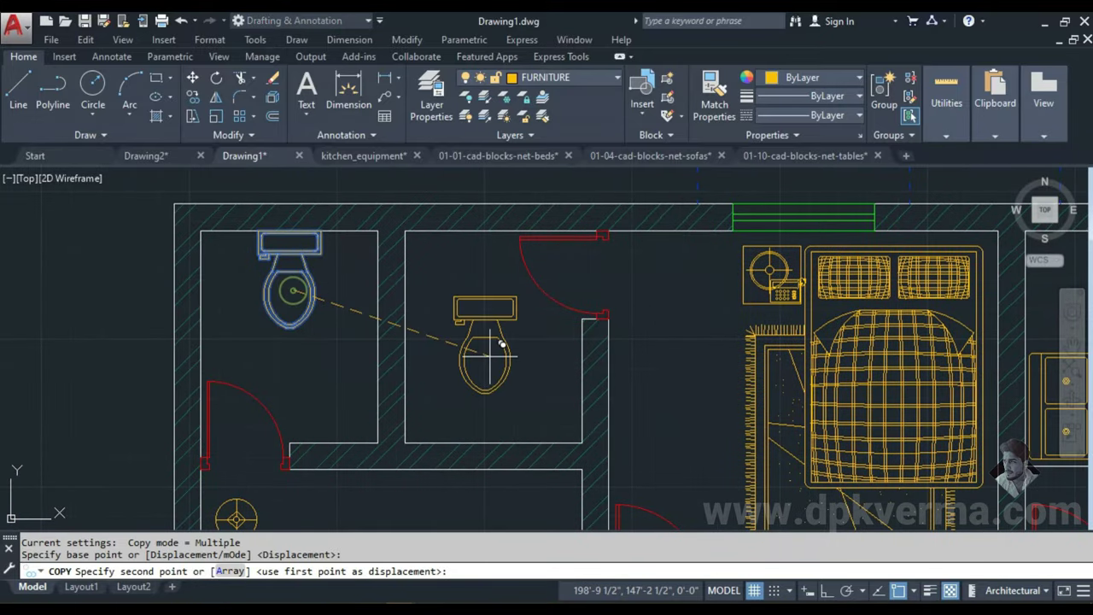
left_click(474, 351)
key("Escape")
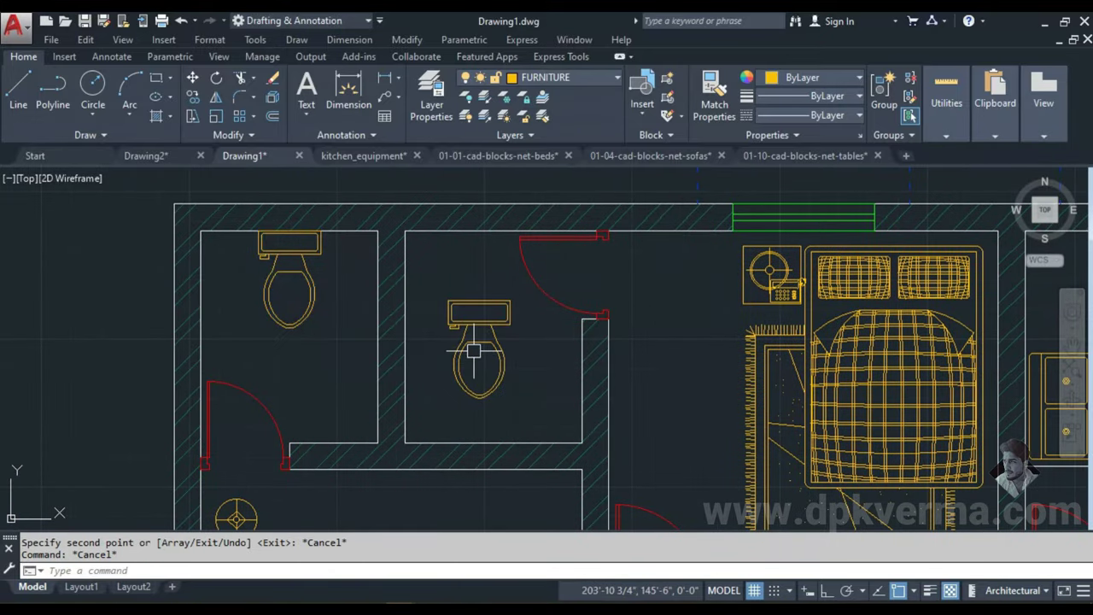
type("Mi")
key("Return")
left_click(474, 350)
key("Return")
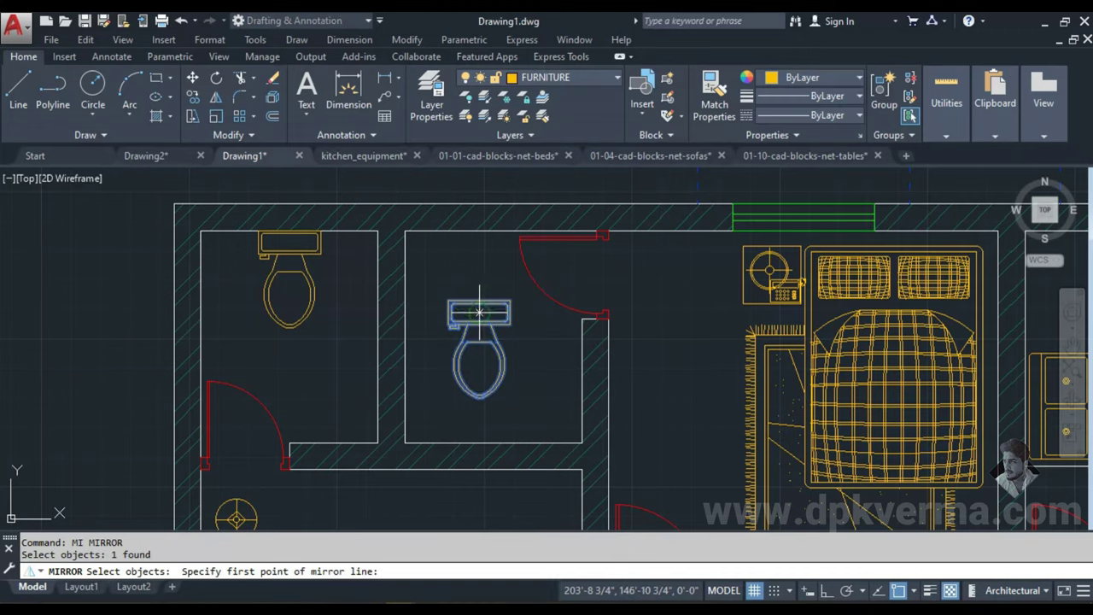
left_click(444, 278)
left_click(504, 278)
key("Return")
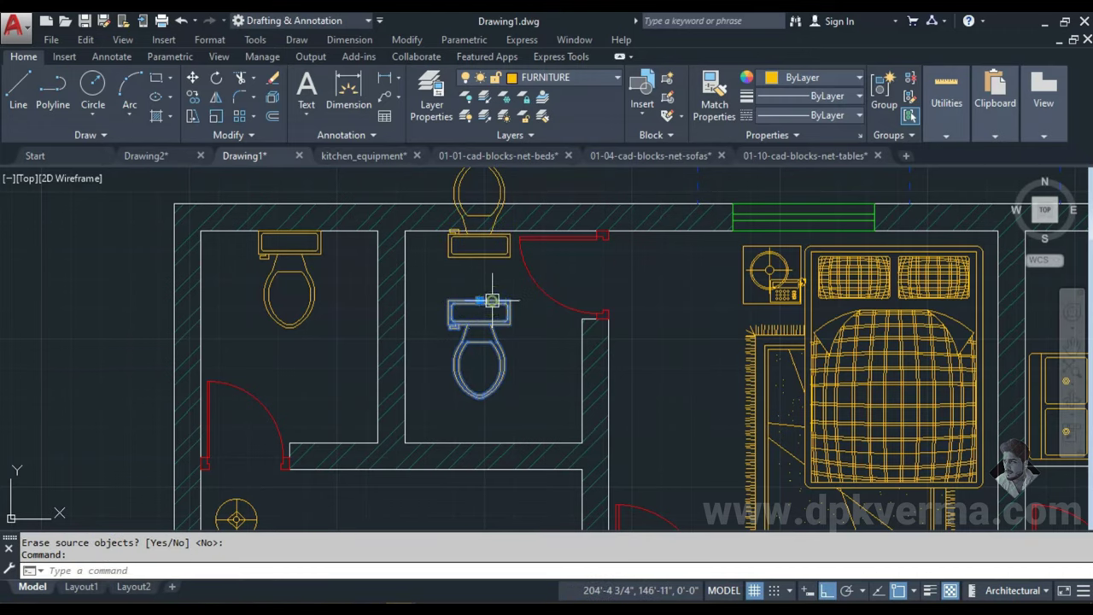
- Erase the lower toilet copy and stretch the flipped toilet to the bottom wall
type("e")
key("Return")
scroll(481, 256, "up", 3)
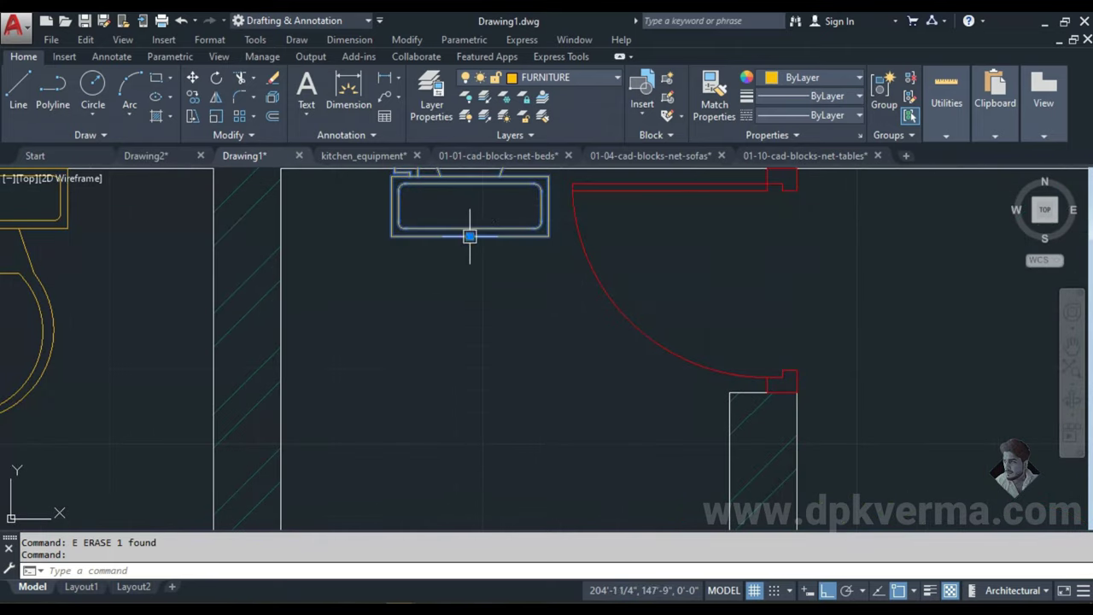
left_click(481, 256)
scroll(488, 402, "down", 2)
left_click(486, 393)
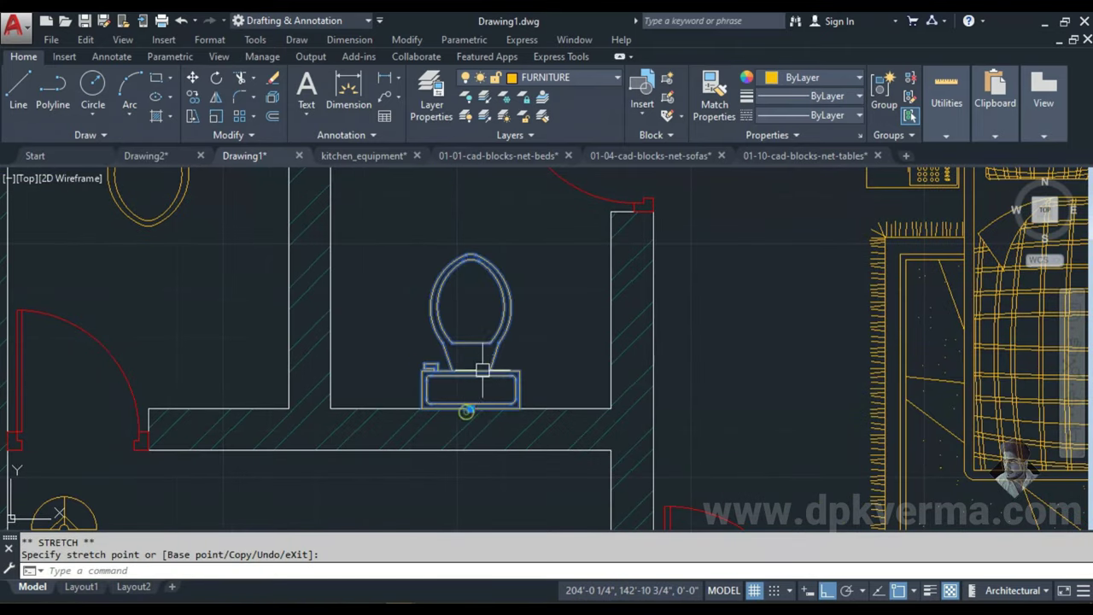
key("Escape")
scroll(356, 224, "down", 4)
scroll(257, 248, "up", 1)
- Erase the stray chair outside the floor plan
left_click(183, 222)
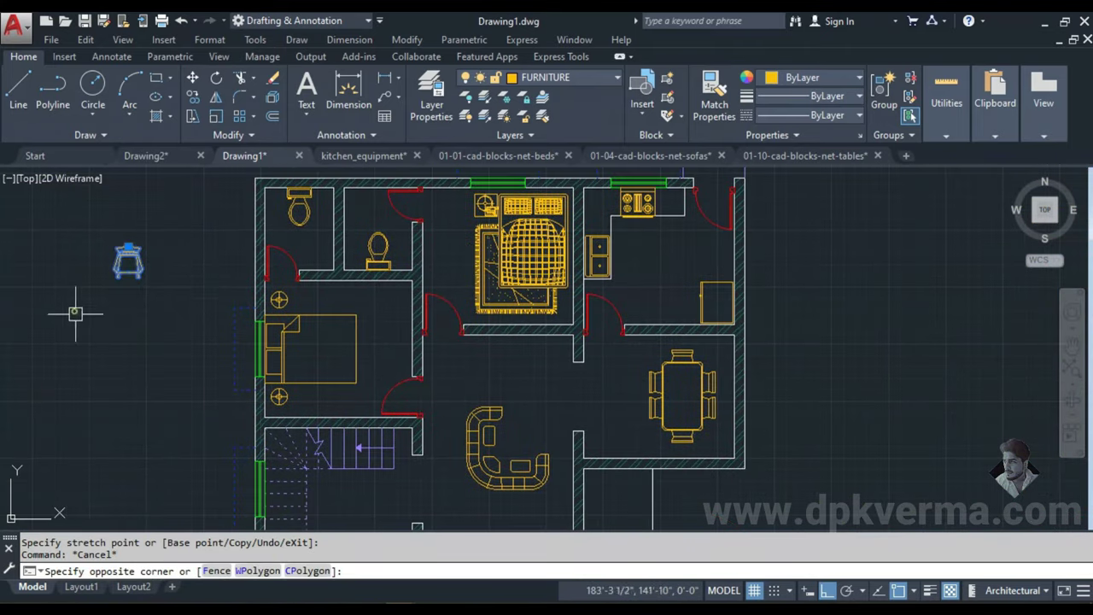
left_click(73, 305)
type("e")
key("Return")
middle_click_drag(524, 385, 446, 312)
scroll(447, 333, "down", 2)
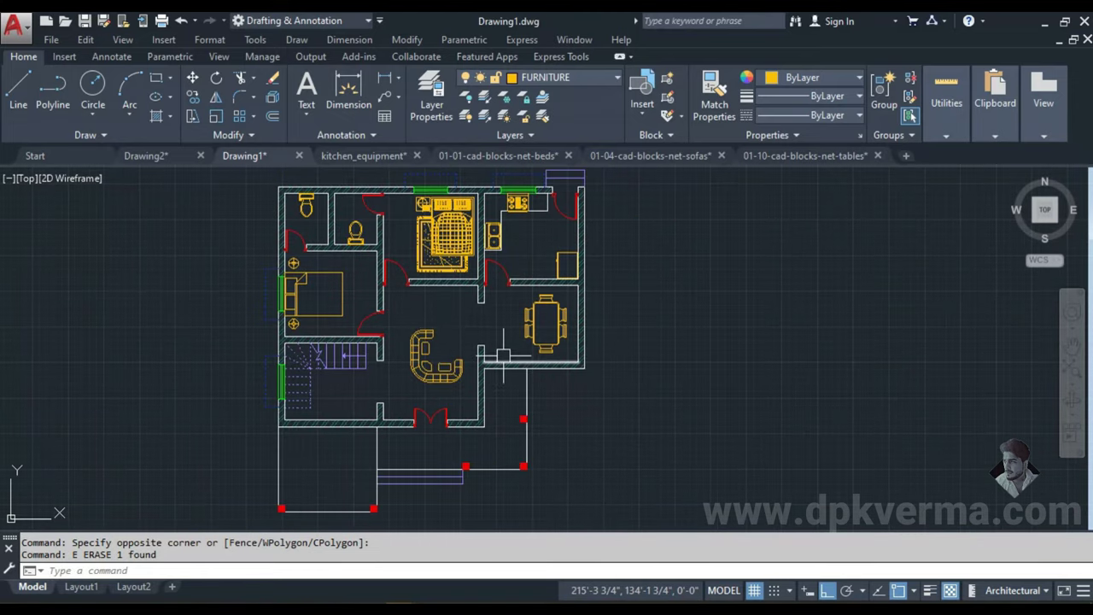
middle_click_drag(501, 329, 590, 448)
scroll(461, 359, "up", 5)
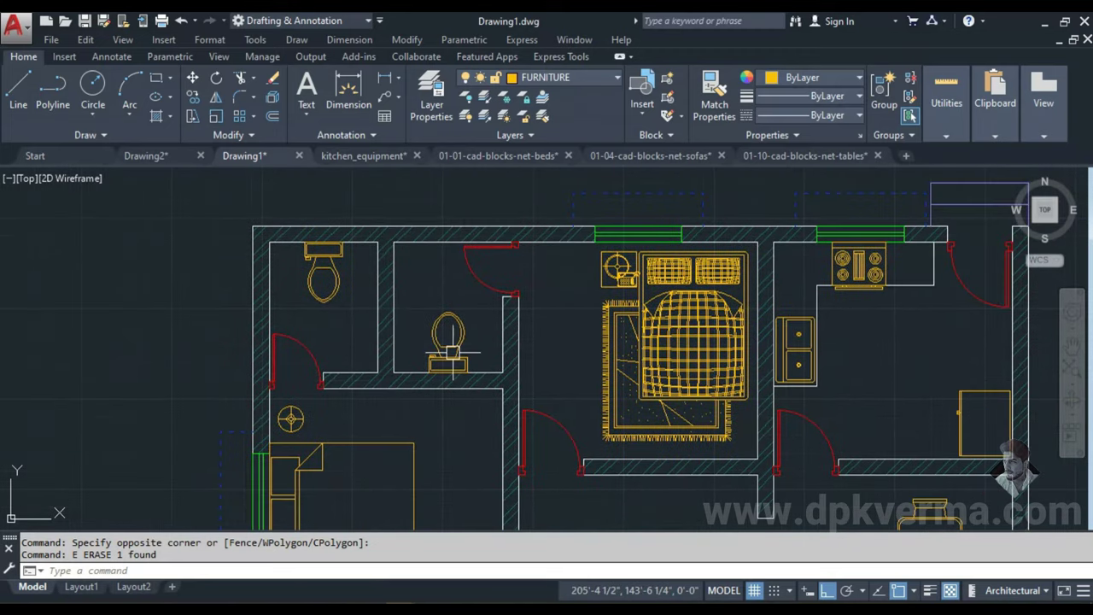
scroll(364, 365, "up", 3)
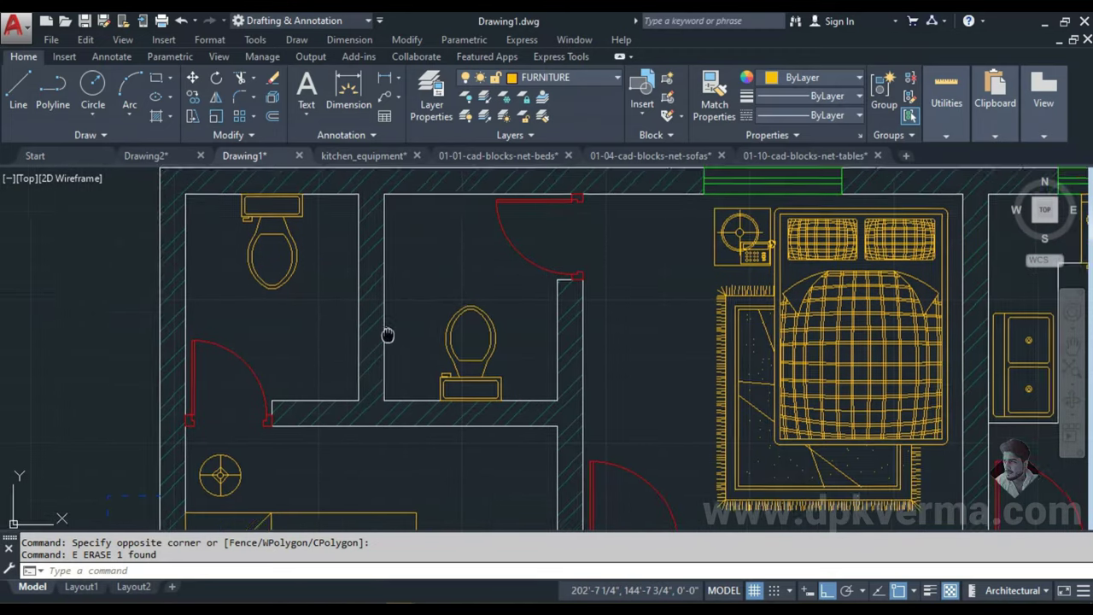
scroll(929, 177, "down", 1)
- Make DIM the current layer
left_click(557, 82)
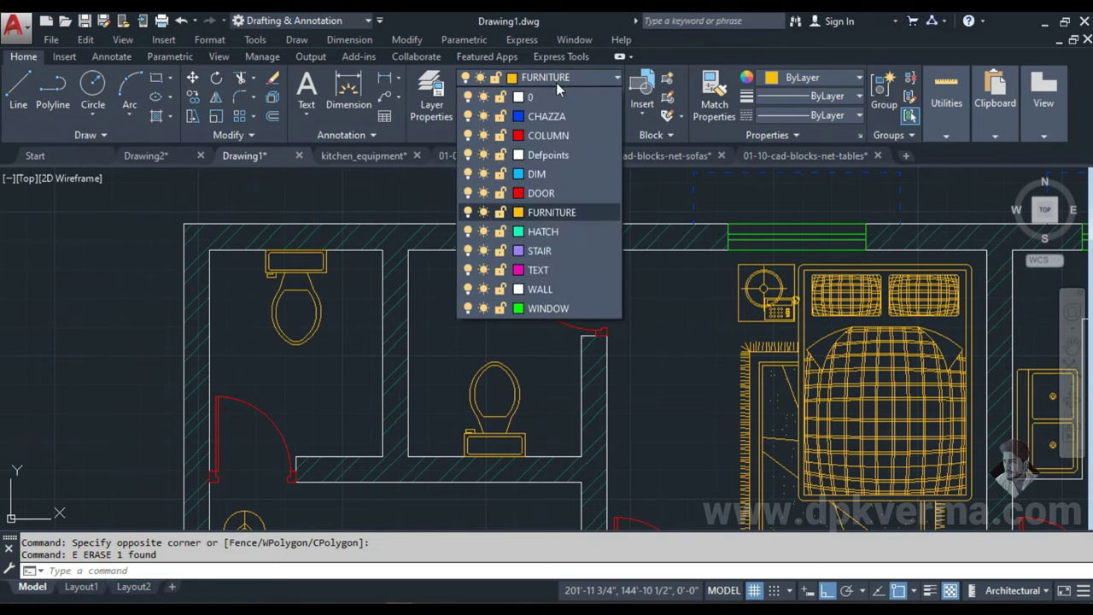
left_click(533, 176)
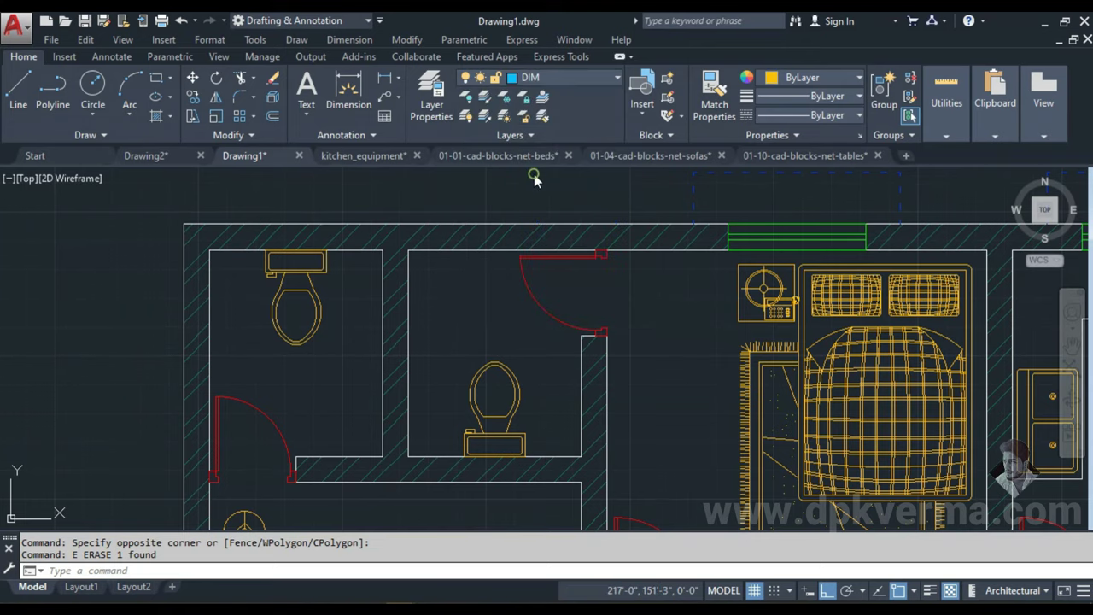
middle_click_drag(577, 259, 448, 331)
type("DLI")
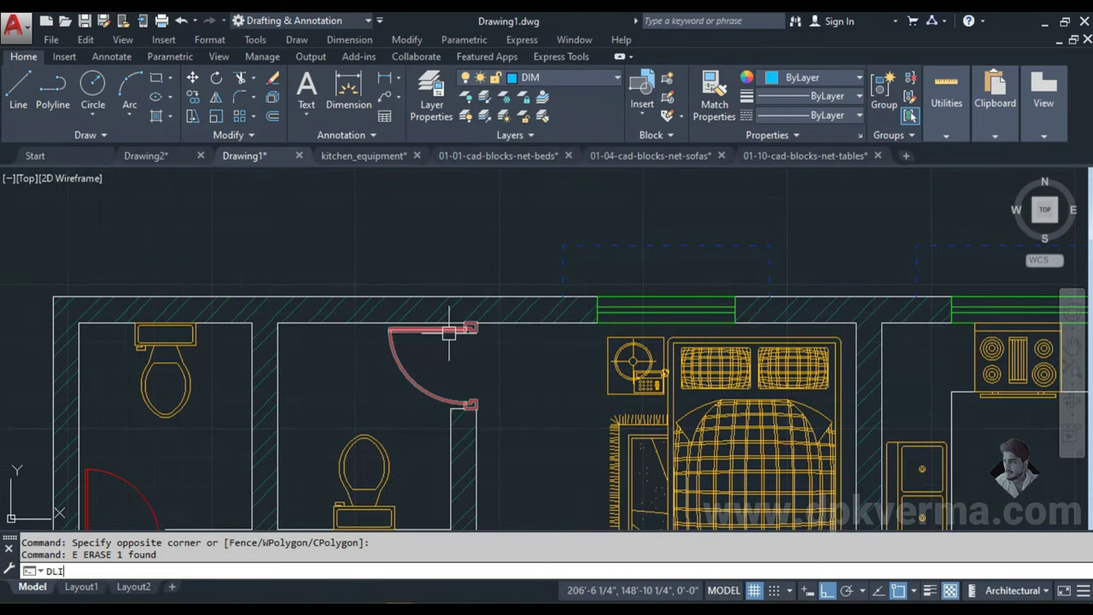
- Dimension the rectangle above the kitchen with 4'-6" and 2' linear dimensions
key("Return")
scroll(448, 331, "down", 2)
scroll(474, 293, "down", 1)
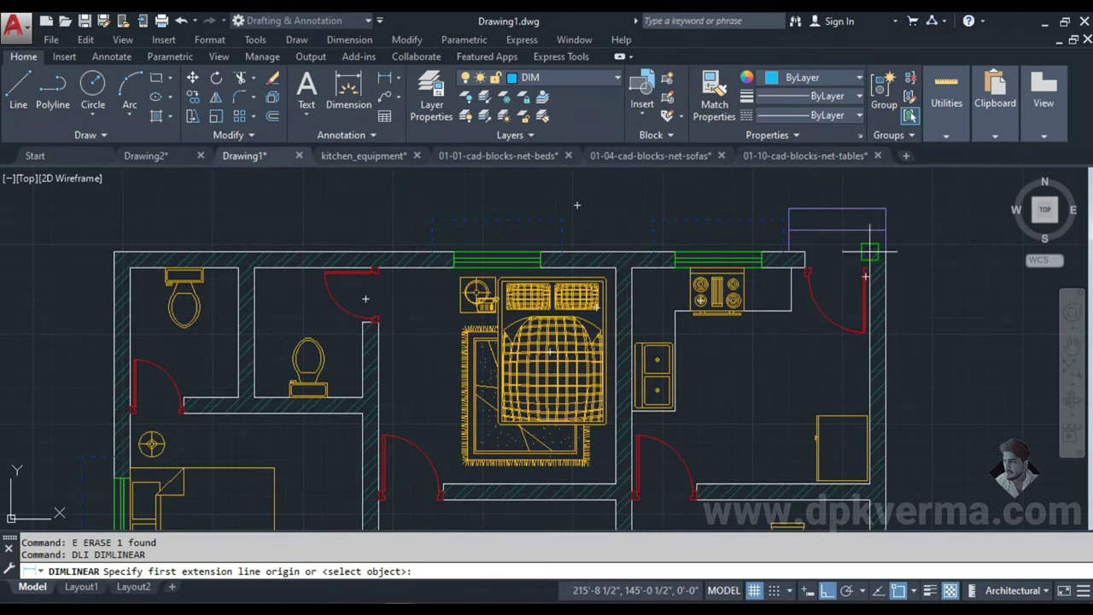
scroll(870, 251, "up", 2)
mouse_move(869, 251)
middle_mouse_down()
mouse_move(720, 422)
mouse_move(614, 360)
middle_mouse_up()
key("Return")
left_click(676, 352)
left_click(676, 327)
key("Return")
key("Return")
left_click(641, 341)
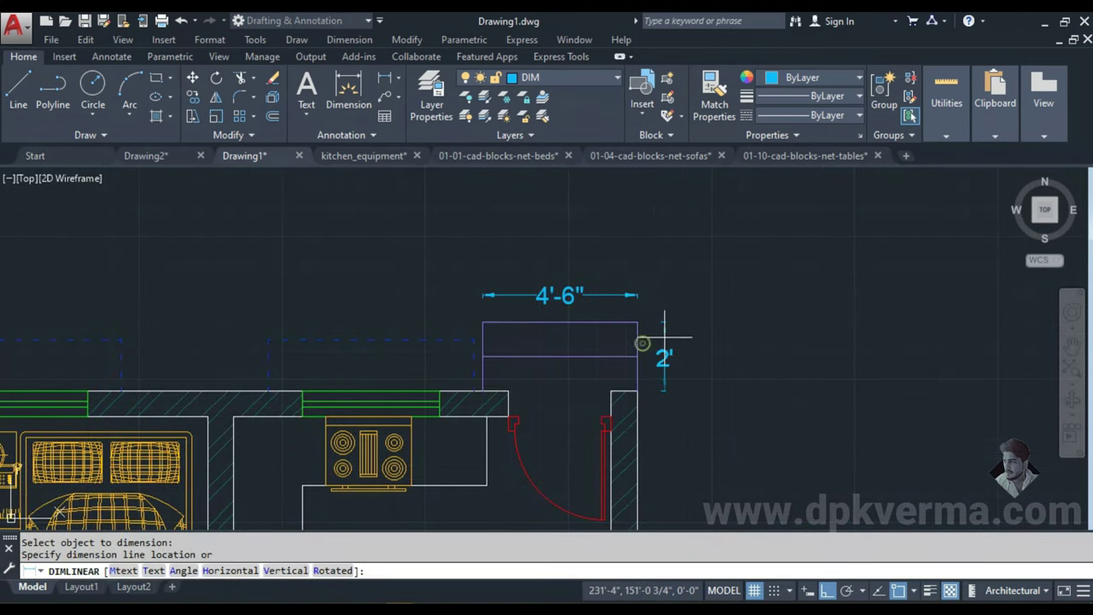
left_click(666, 336)
- Add 5' horizontal and 5' vertical dimensions at the entrance walls
middle_click_drag(654, 402, 548, 291)
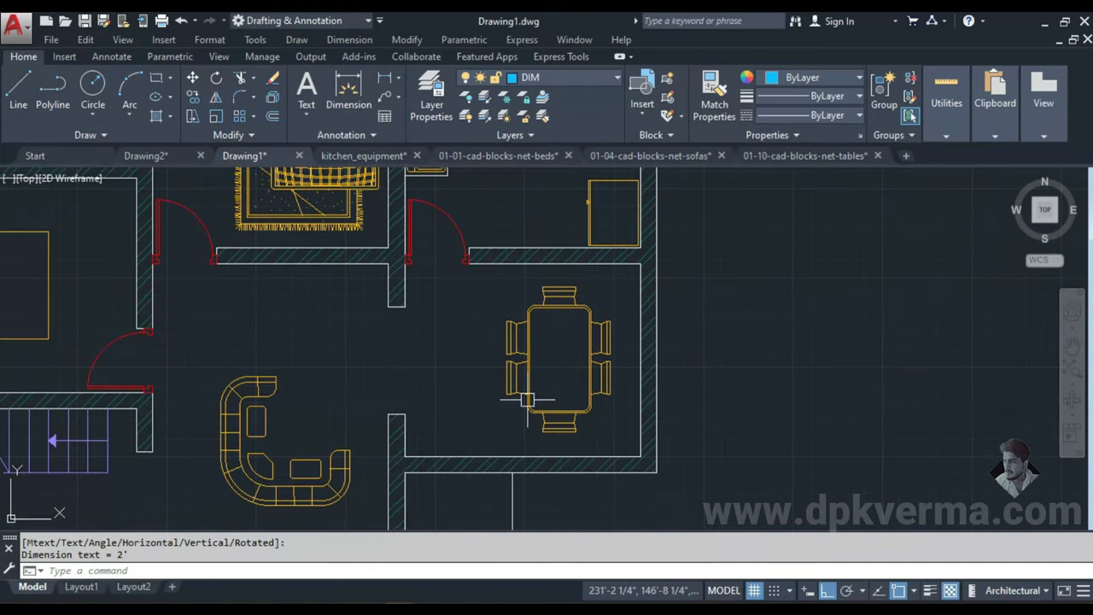
scroll(512, 402, "up", 2)
key("Return")
mouse_move(512, 402)
middle_mouse_down()
mouse_move(447, 251)
mouse_move(431, 316)
middle_mouse_up()
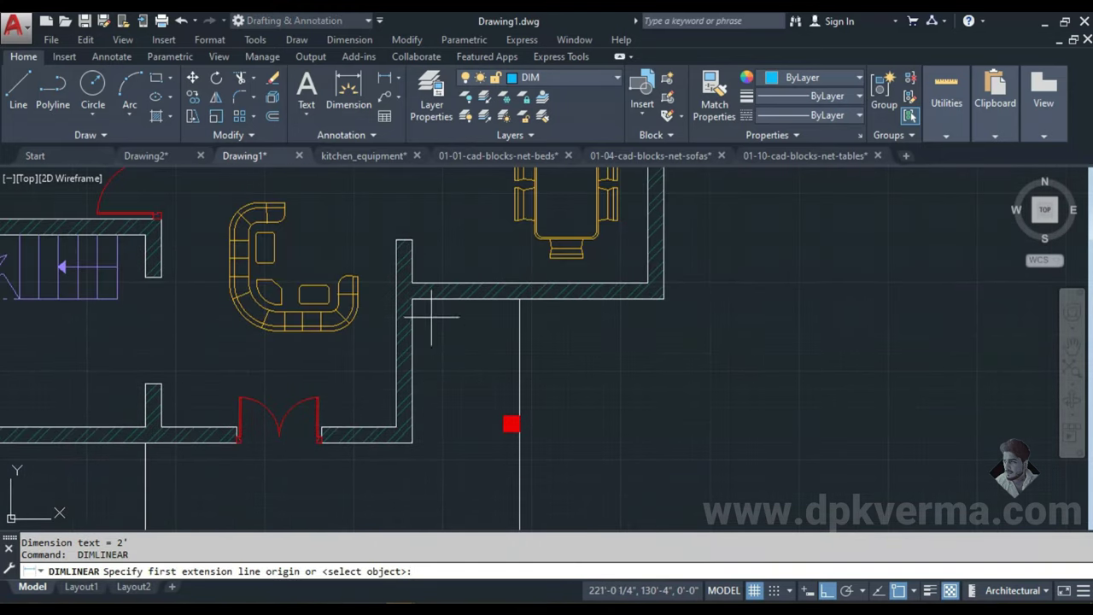
left_click(412, 326)
left_click(520, 325)
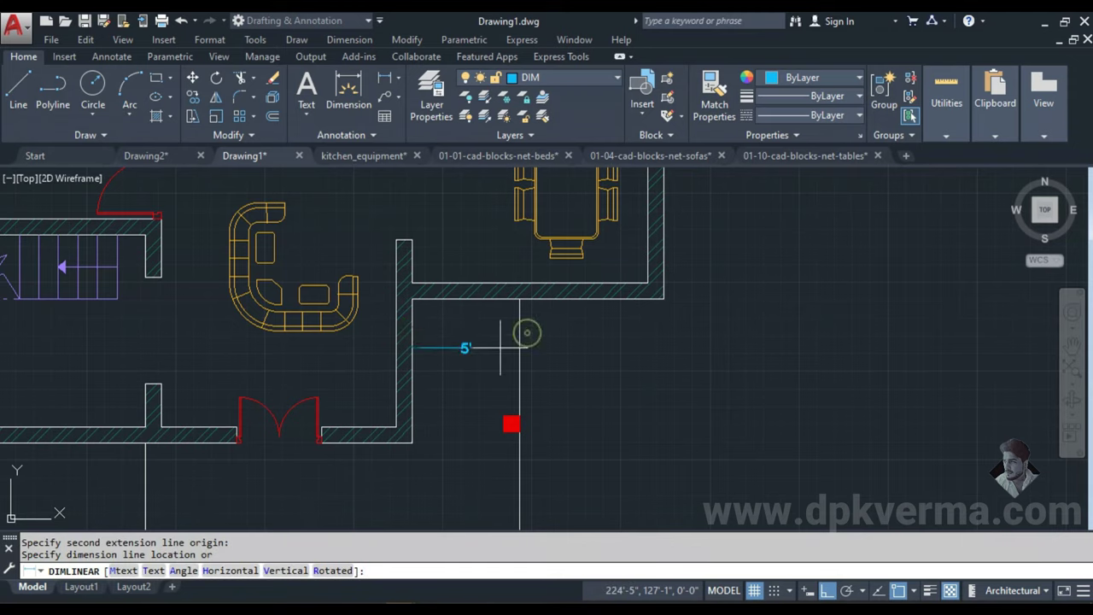
left_click(518, 349)
middle_click_drag(457, 409, 617, 324)
key("Return")
left_click(368, 343)
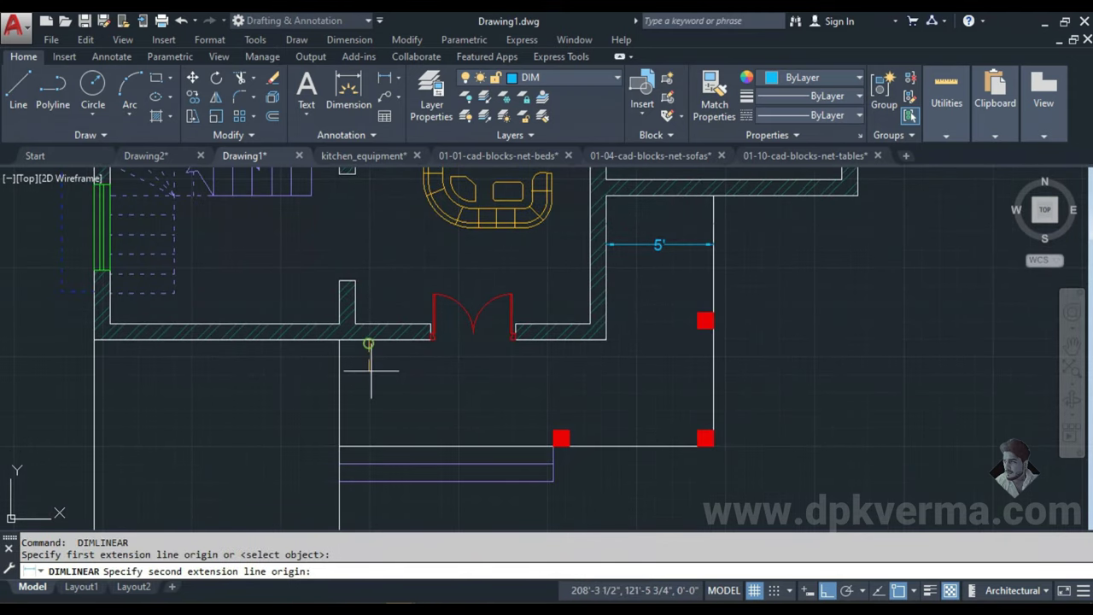
left_click(368, 445)
left_click(362, 390)
- Dimension the porch: 10' step line, overall vertical, and 11'-6" bottom wall
middle_click_drag(391, 456, 415, 349)
key("Return")
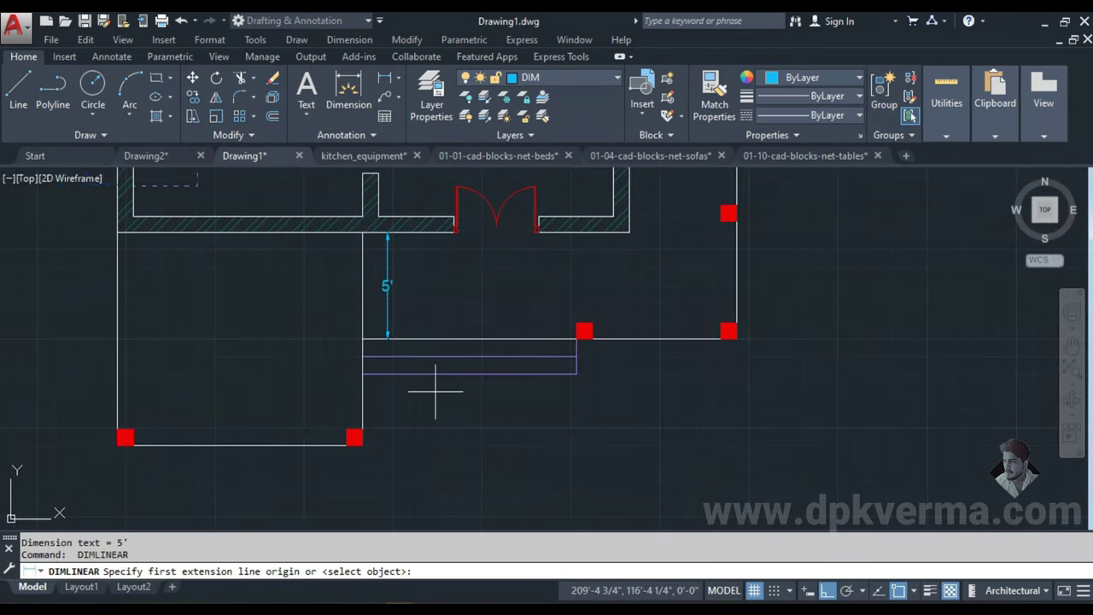
key("Return")
left_click(444, 380)
left_click(444, 394)
middle_click_drag(273, 374, 424, 379)
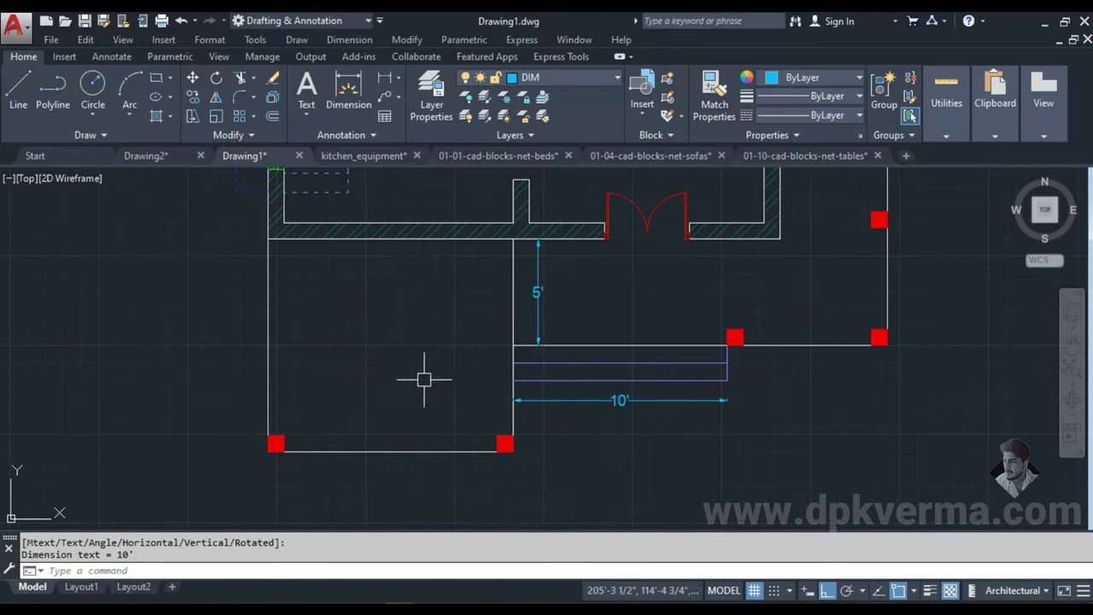
key("Return")
key("Return")
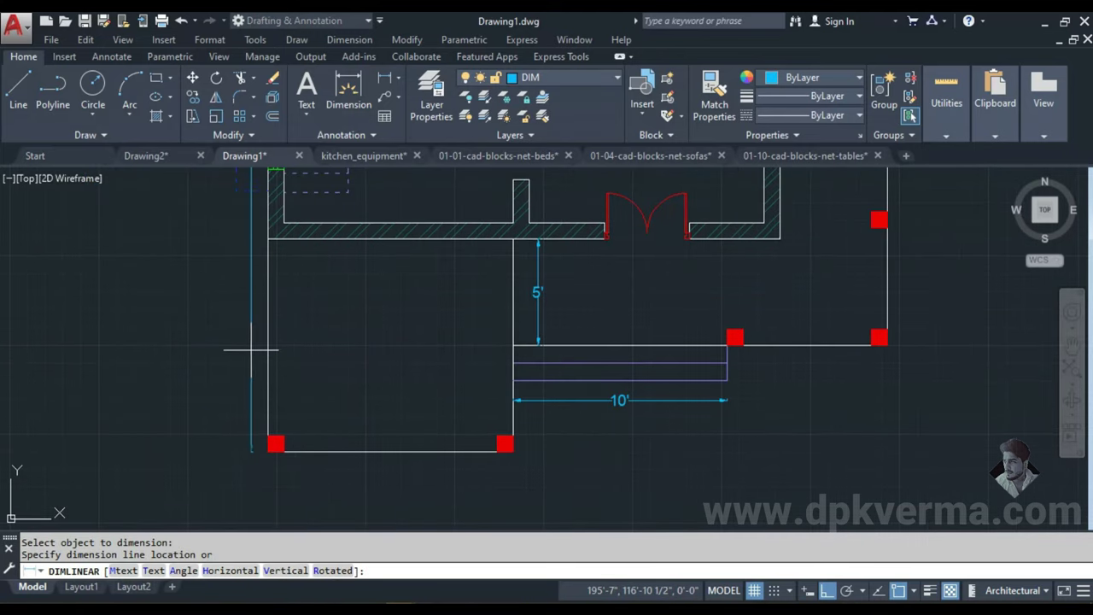
scroll(248, 385, "down", 2)
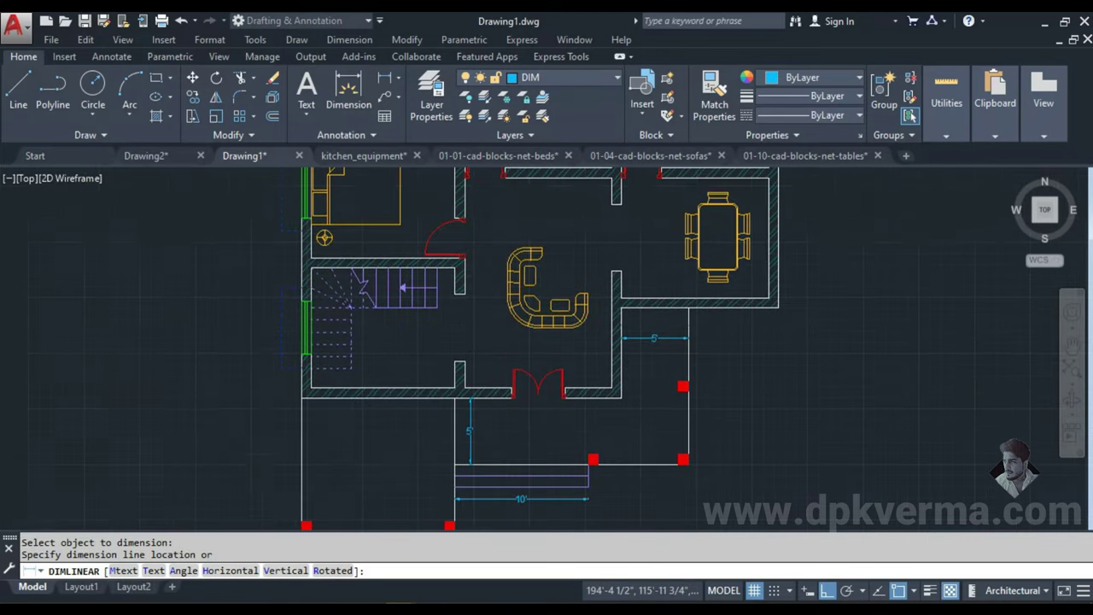
left_click(253, 440)
middle_click_drag(391, 508, 334, 398)
key("Return")
key("Return")
left_click(305, 419)
left_click(306, 443)
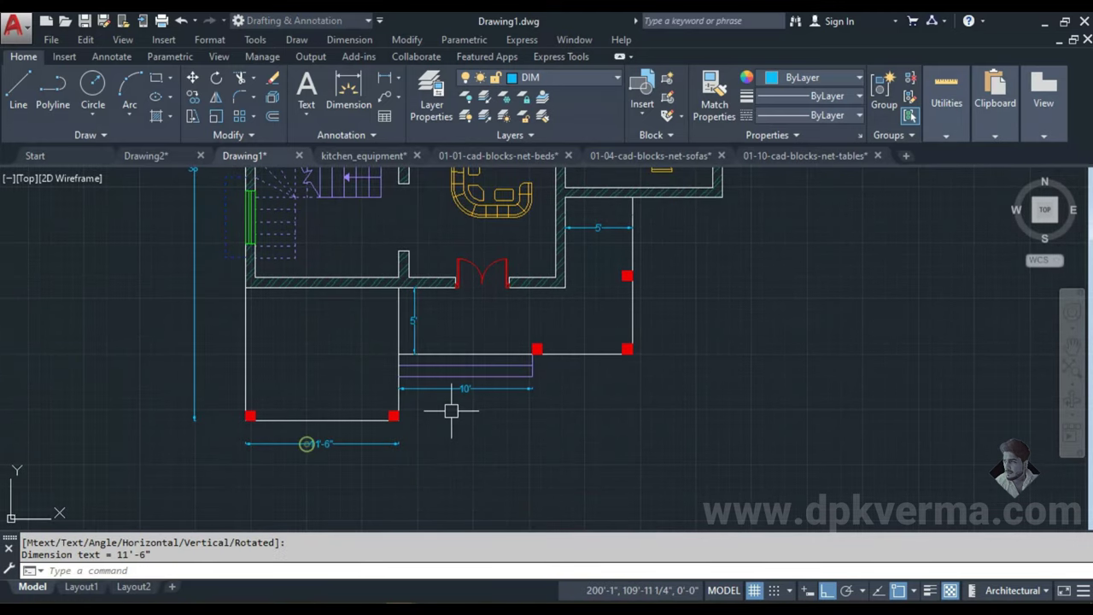
- Recentre the floor plan, then switch to the Drawing2 reference plan
scroll(451, 402, "down", 3)
scroll(451, 402, "up", 4)
middle_click_drag(496, 400, 419, 297)
scroll(421, 390, "up", 4)
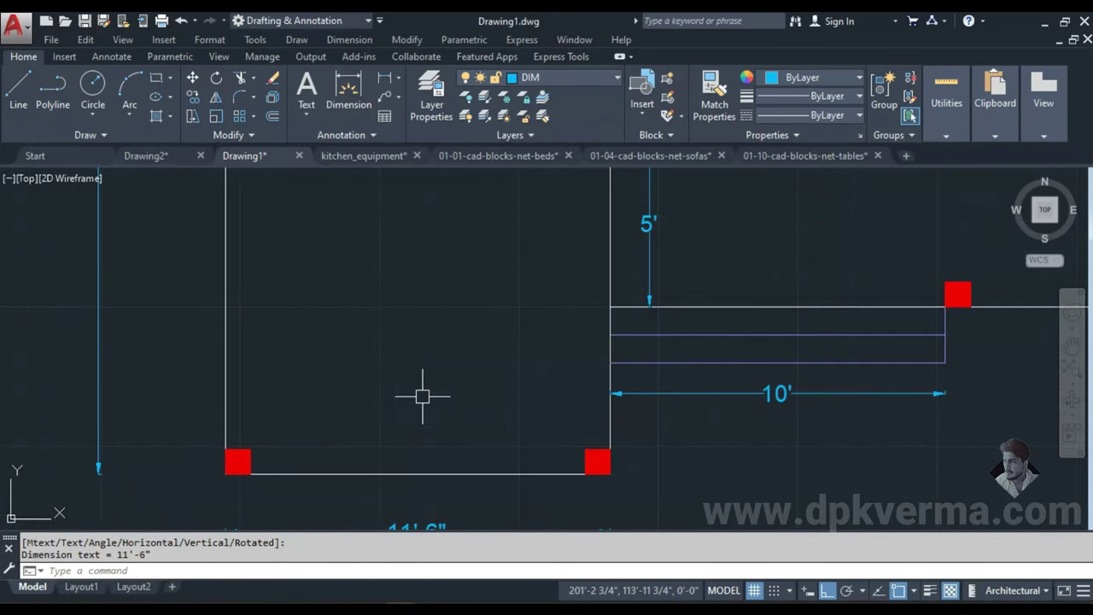
scroll(422, 391, "down", 2)
scroll(713, 342, "down", 1)
scroll(712, 342, "down", 1)
middle_click_drag(713, 341, 554, 393)
middle_click_drag(524, 312, 507, 449)
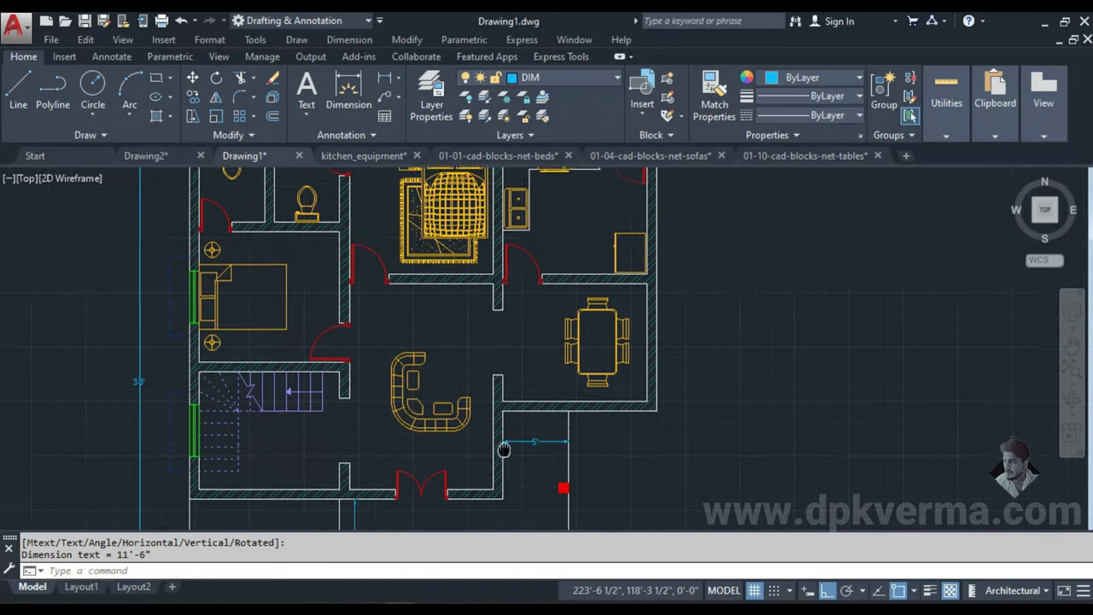
scroll(340, 304, "down", 1)
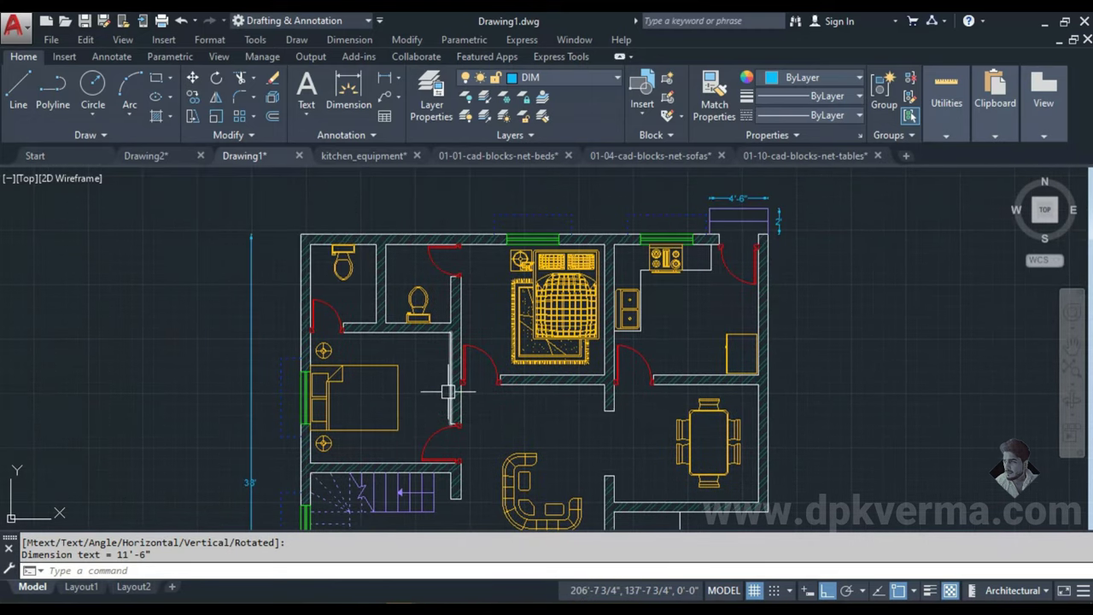
left_click(146, 155)
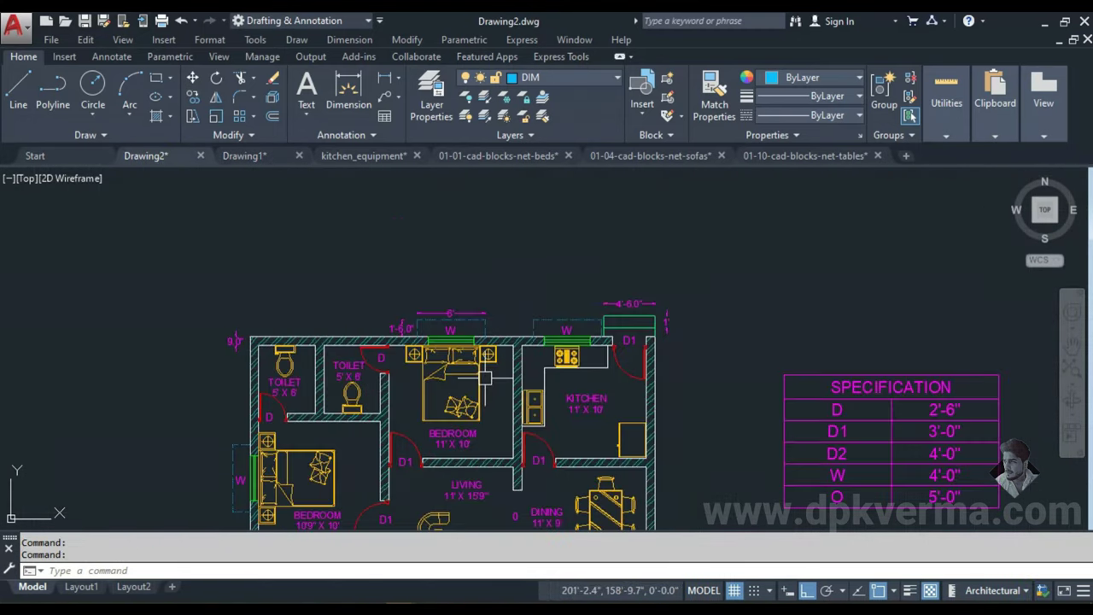
- Review the room and porch labels in Drawing2, then return to Drawing1
scroll(439, 359, "up", 2)
scroll(423, 345, "up", 2)
middle_click_drag(462, 378, 553, 395)
scroll(553, 395, "down", 2)
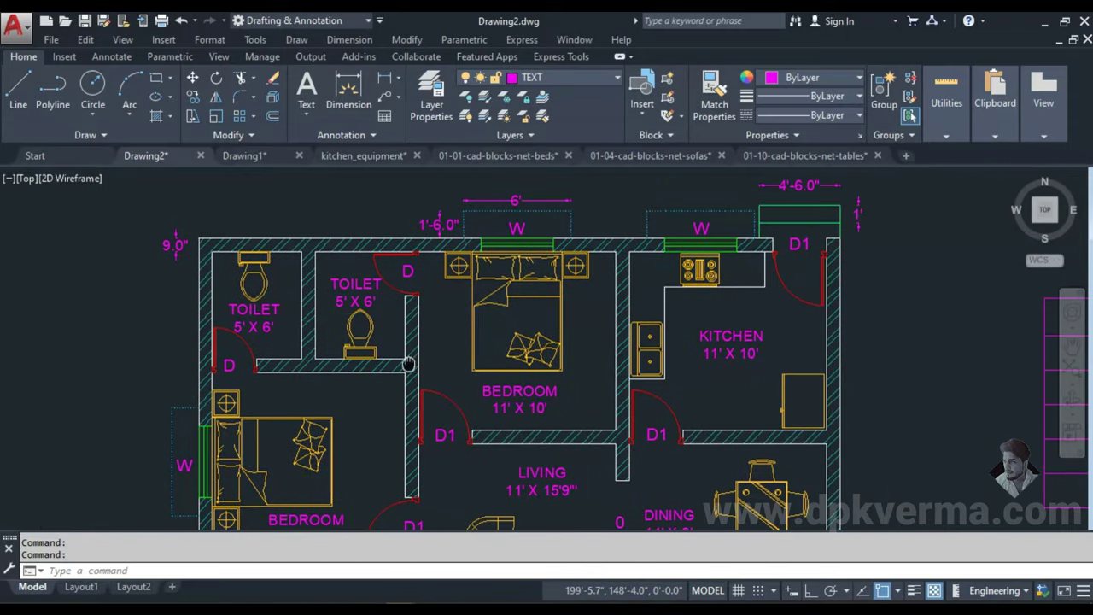
middle_click_drag(749, 361, 679, 293)
middle_click_drag(637, 469, 600, 347)
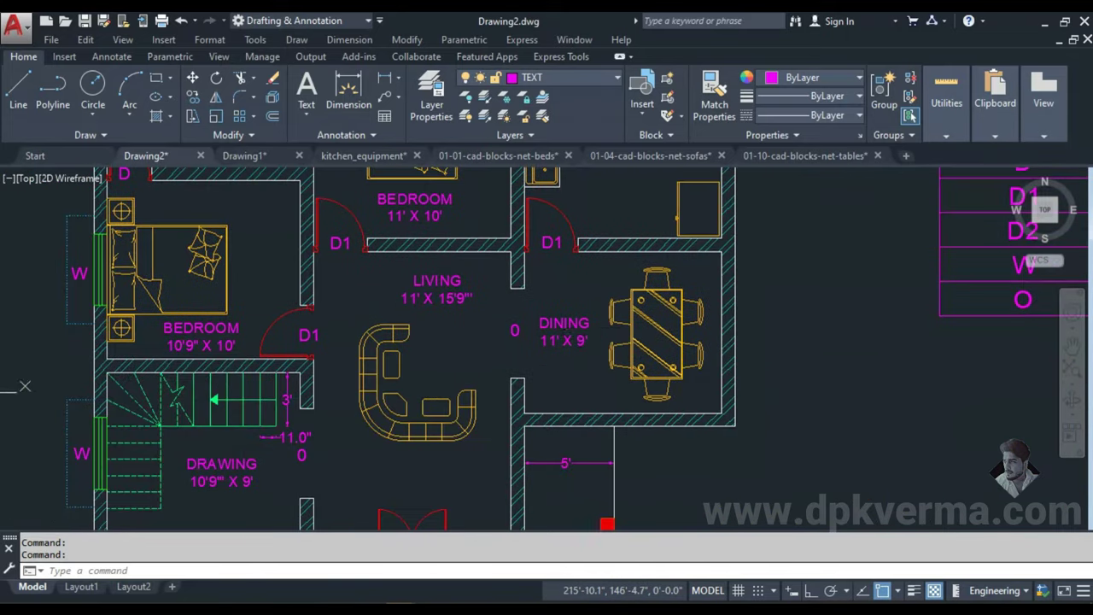
middle_click_drag(474, 374, 462, 265)
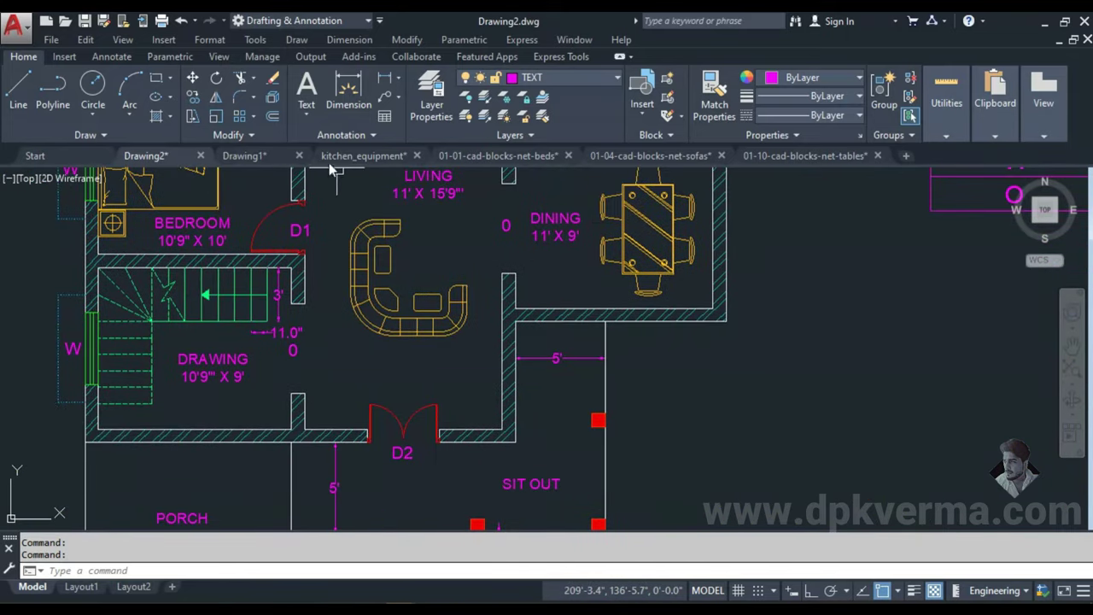
left_click(244, 156)
- Draw a multiline text box in the toilet and type TOILET over 5' X 6'
scroll(358, 265, "up", 4)
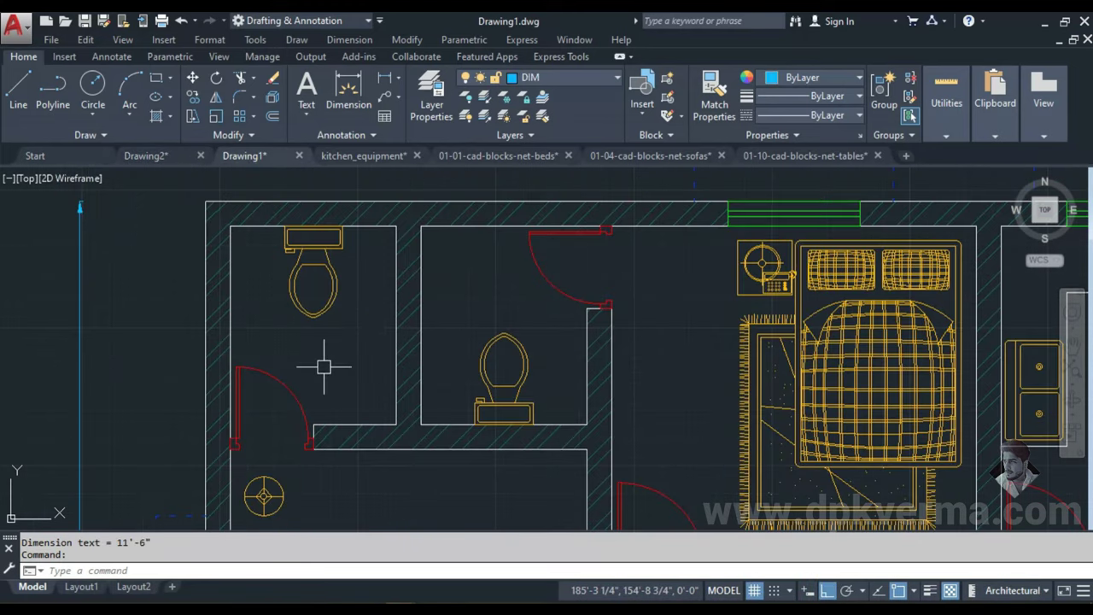
scroll(321, 366, "up", 2)
type("MT")
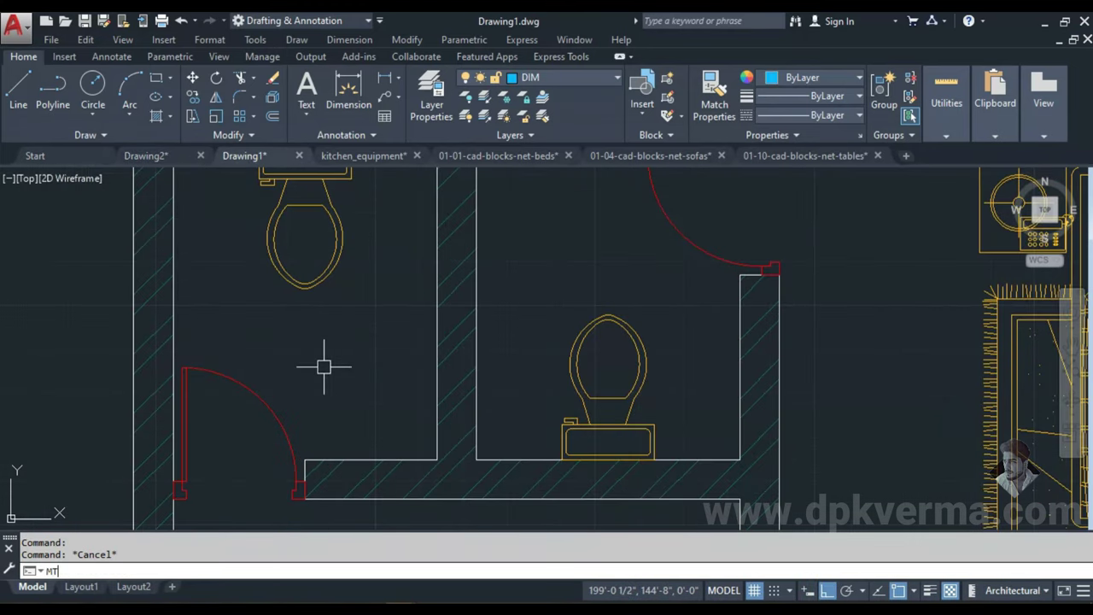
key("Return")
left_click(243, 304)
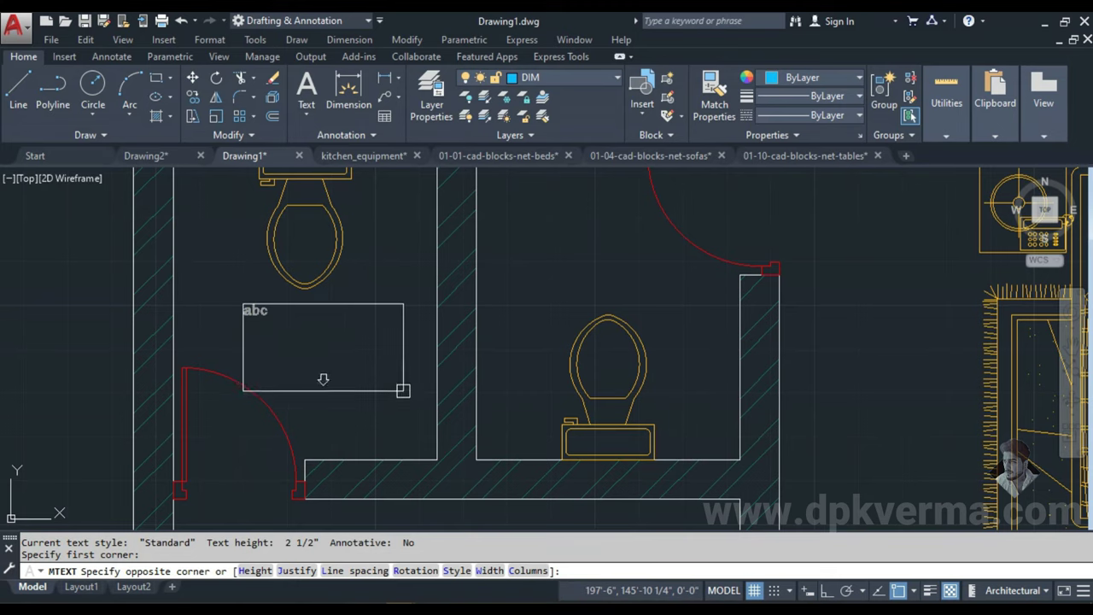
left_click(416, 385)
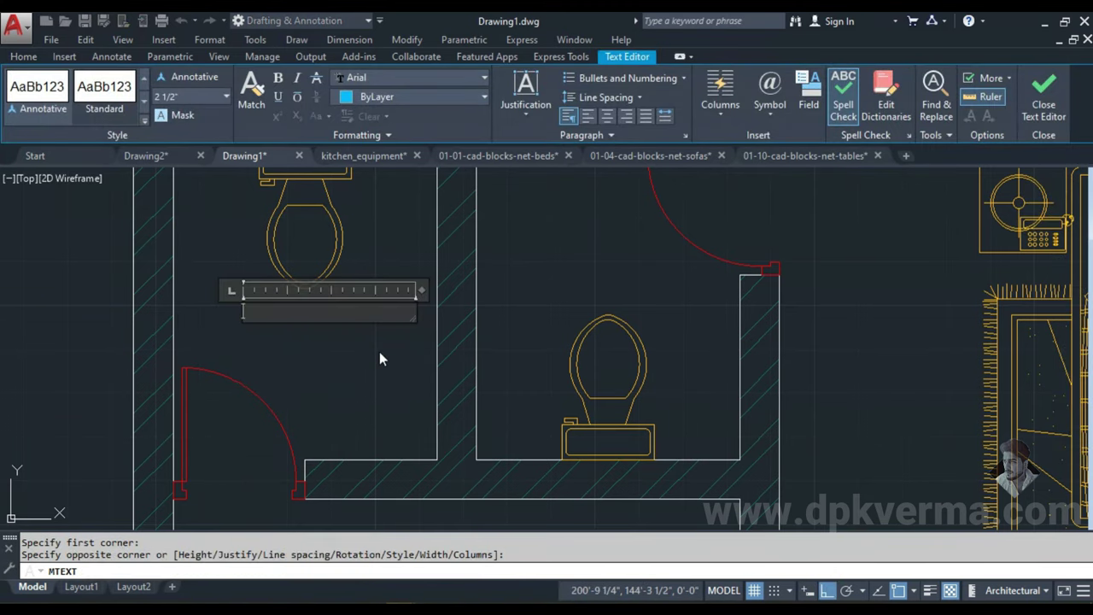
type("TO")
type("ILET")
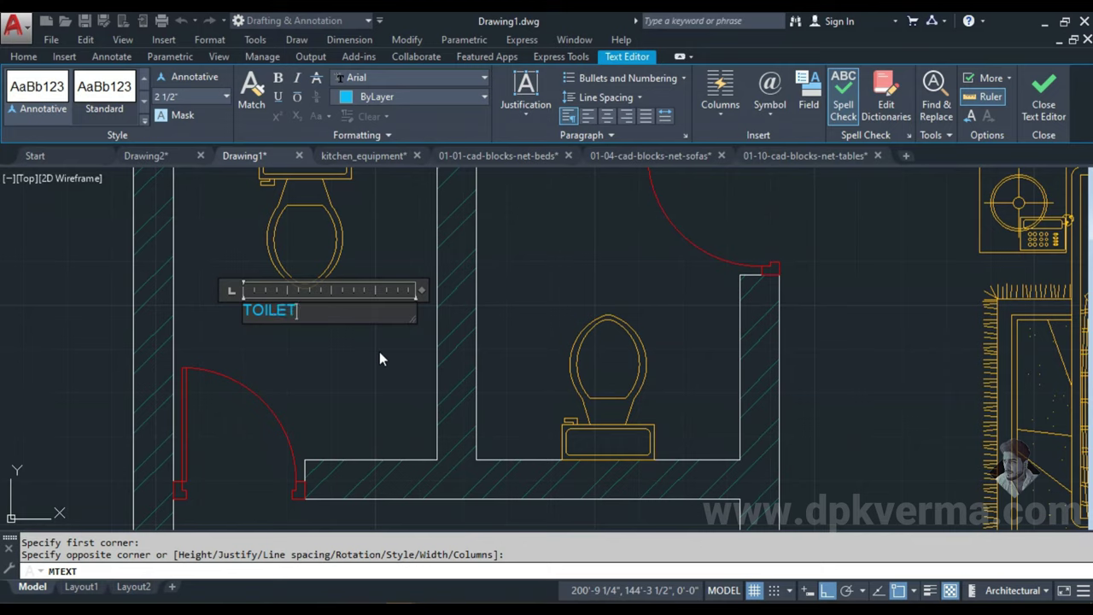
key("Return")
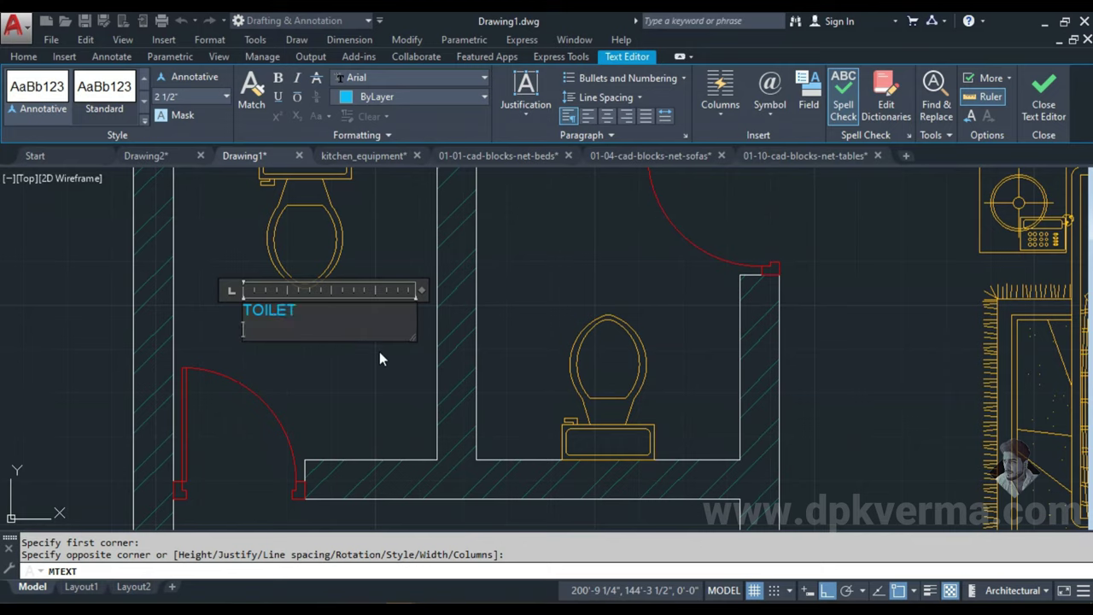
type("5'")
type(" X 6")
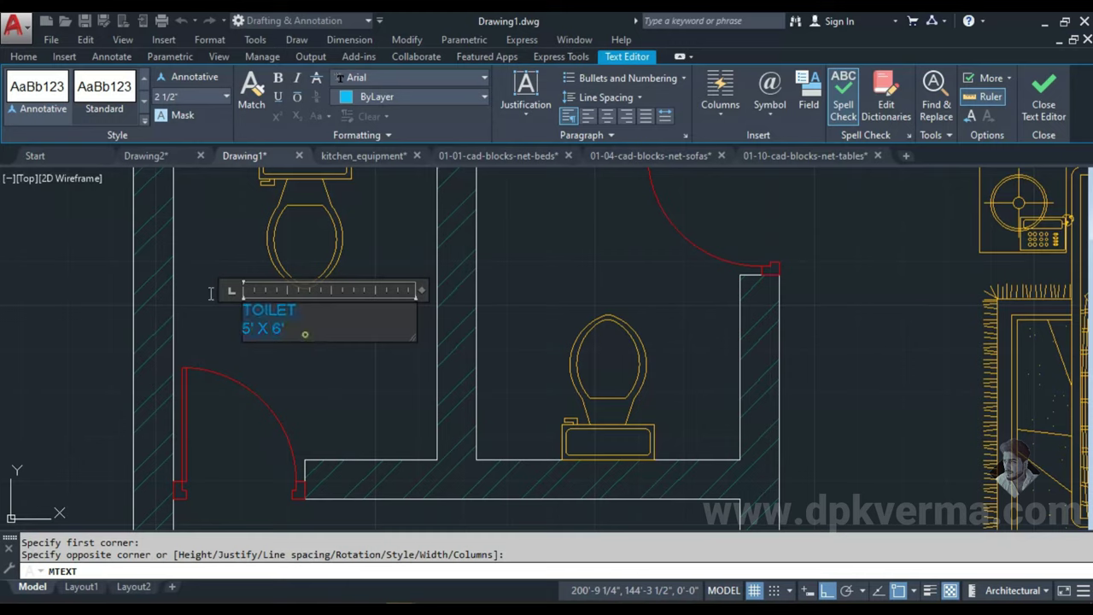
- Centre the label, enlarge it to 5" text, and close the text editor
left_click(609, 115)
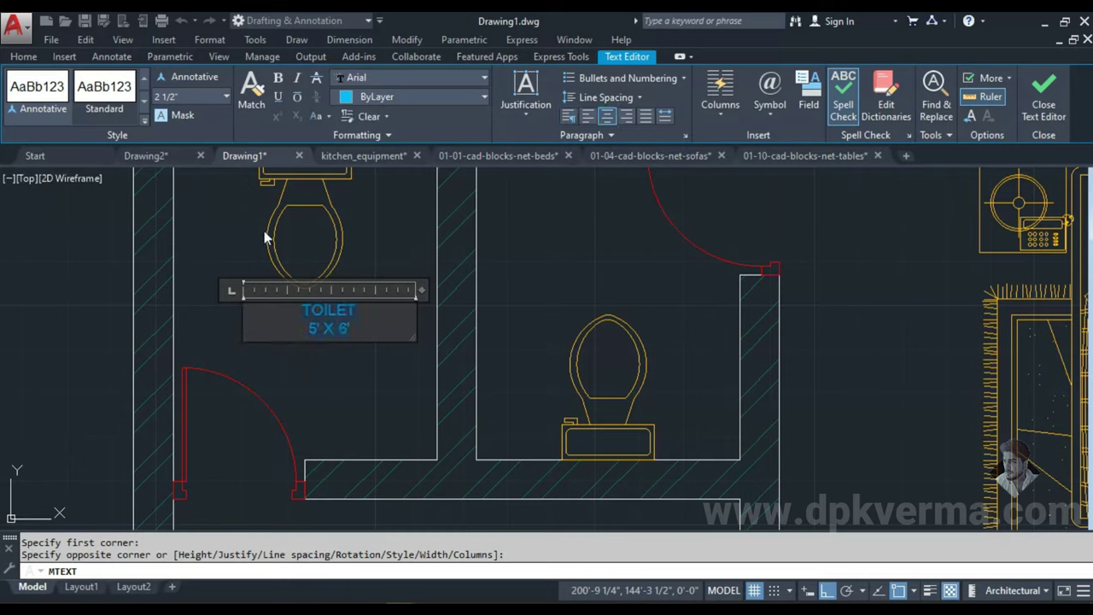
left_click(121, 104)
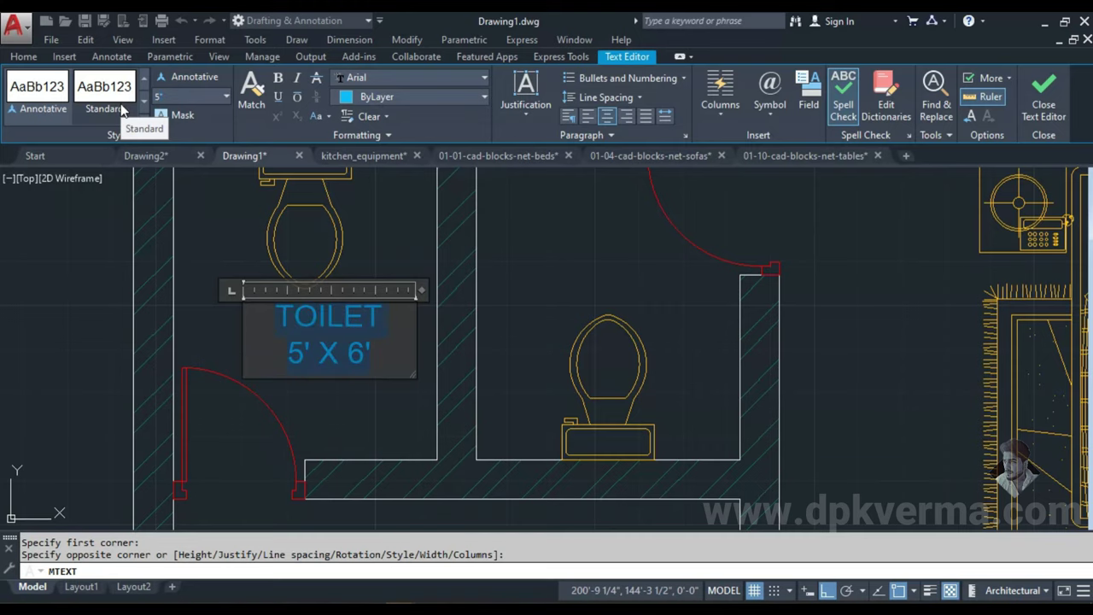
left_click(1043, 103)
- Move the TOILET 5' X 6' label lower inside the toilet room
scroll(453, 384, "down", 2)
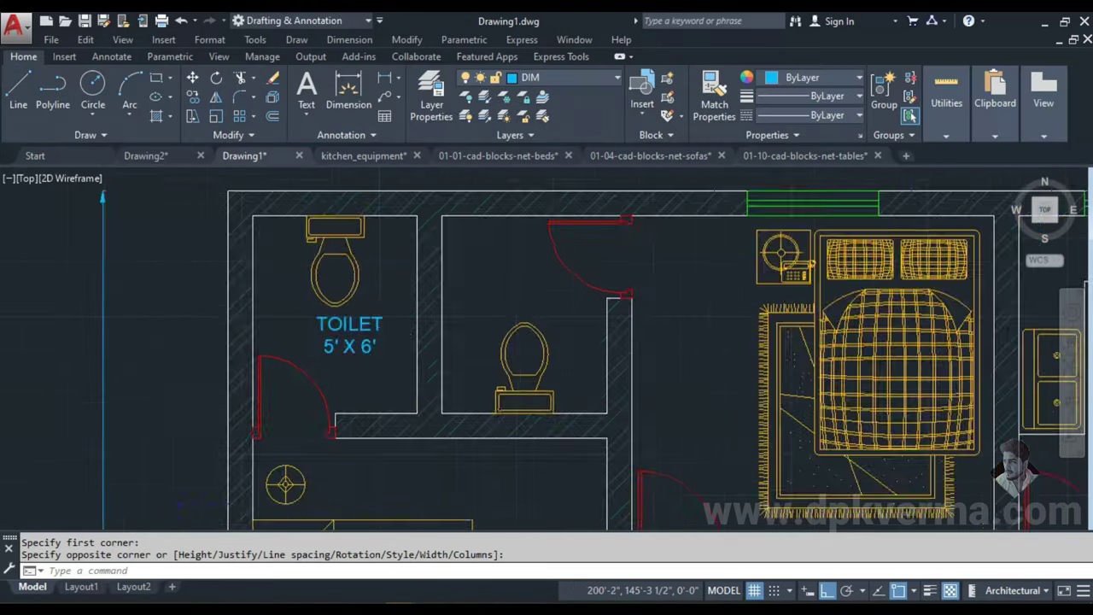
scroll(410, 376, "down", 2)
scroll(378, 367, "up", 5)
scroll(432, 410, "up", 1)
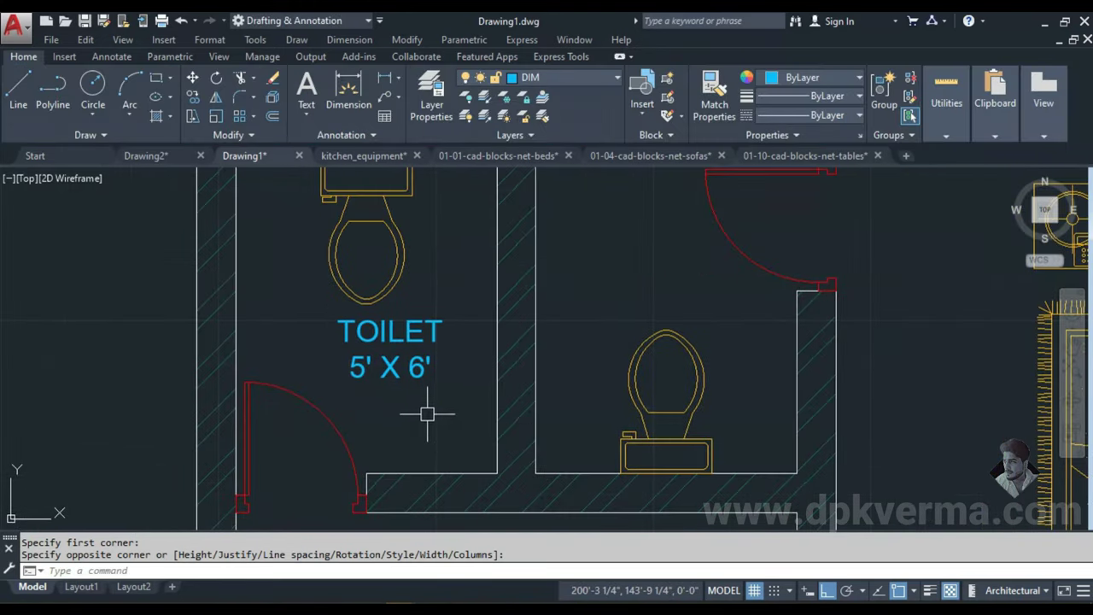
type("m")
key("Return")
left_click(402, 369)
key("Return")
left_click(434, 410)
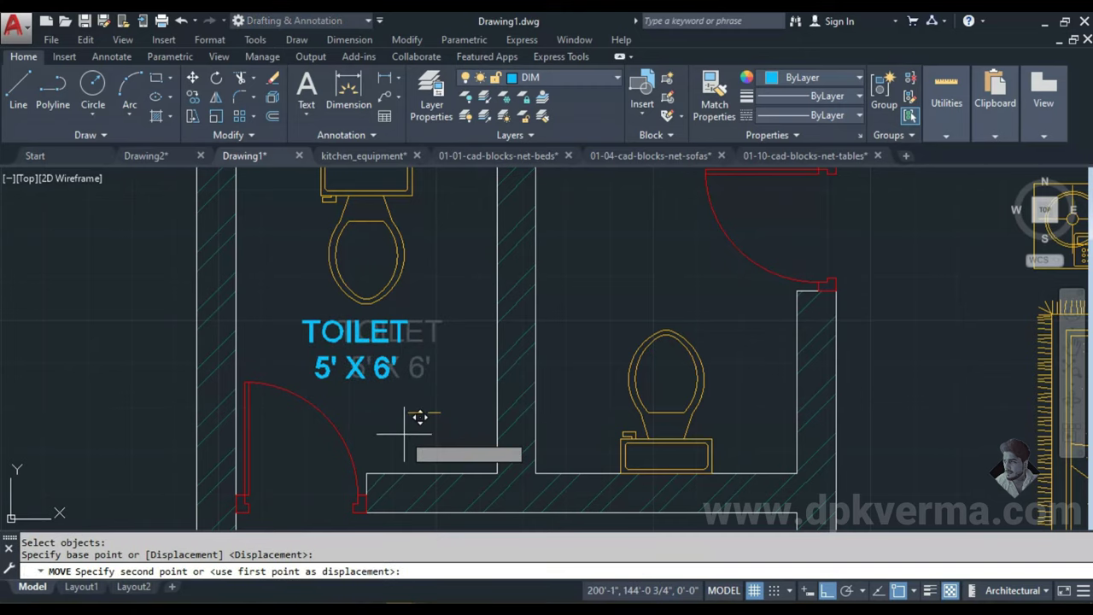
key("F8")
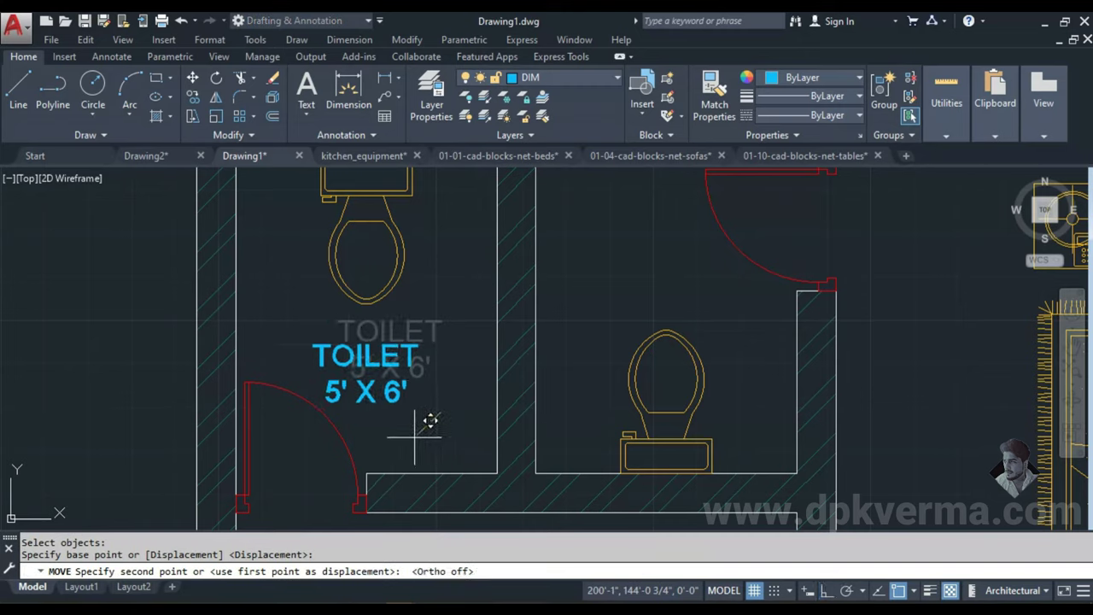
left_click(427, 423)
- Enlarge the TOILET label's text to 6" height
scroll(518, 425, "down", 8)
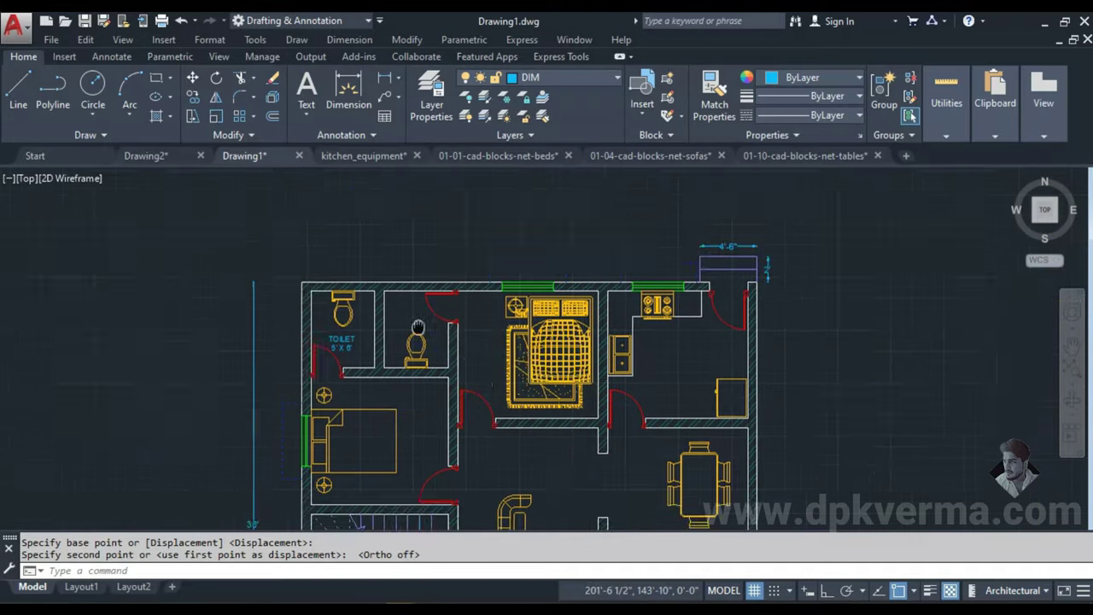
scroll(353, 275, "up", 1)
scroll(184, 257, "up", 3)
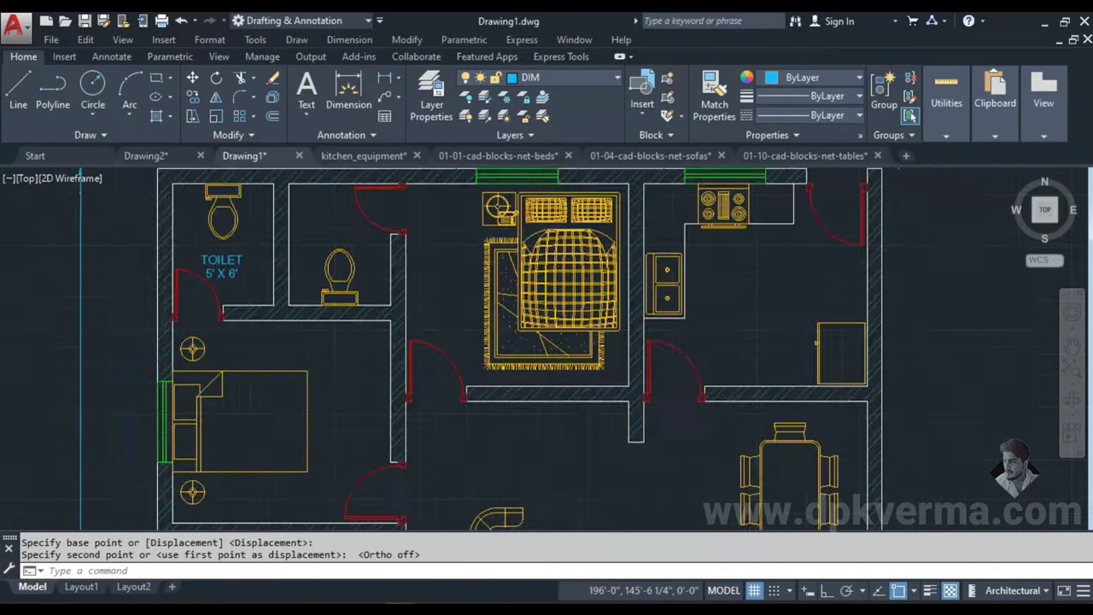
scroll(170, 248, "up", 4)
left_click(246, 269)
double_click(293, 313)
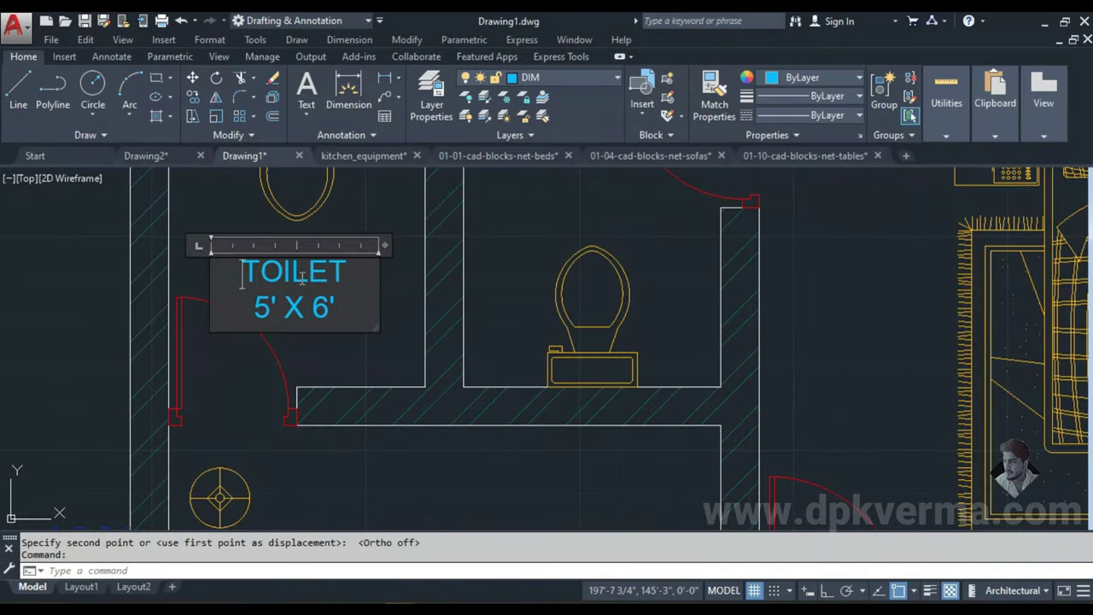
key("ctrl+a")
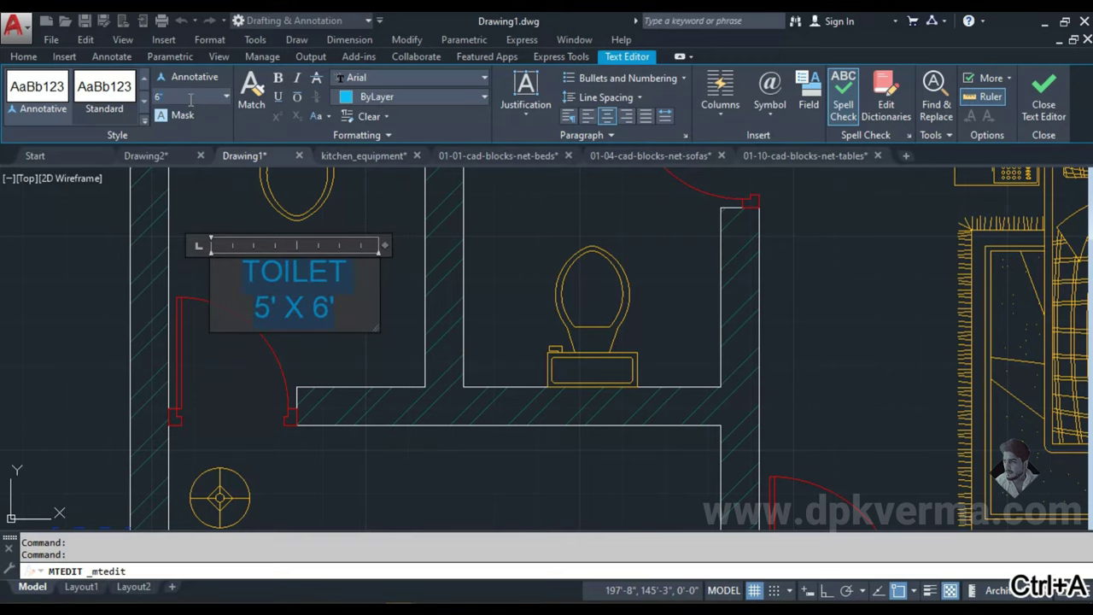
key("Return")
left_click(1044, 89)
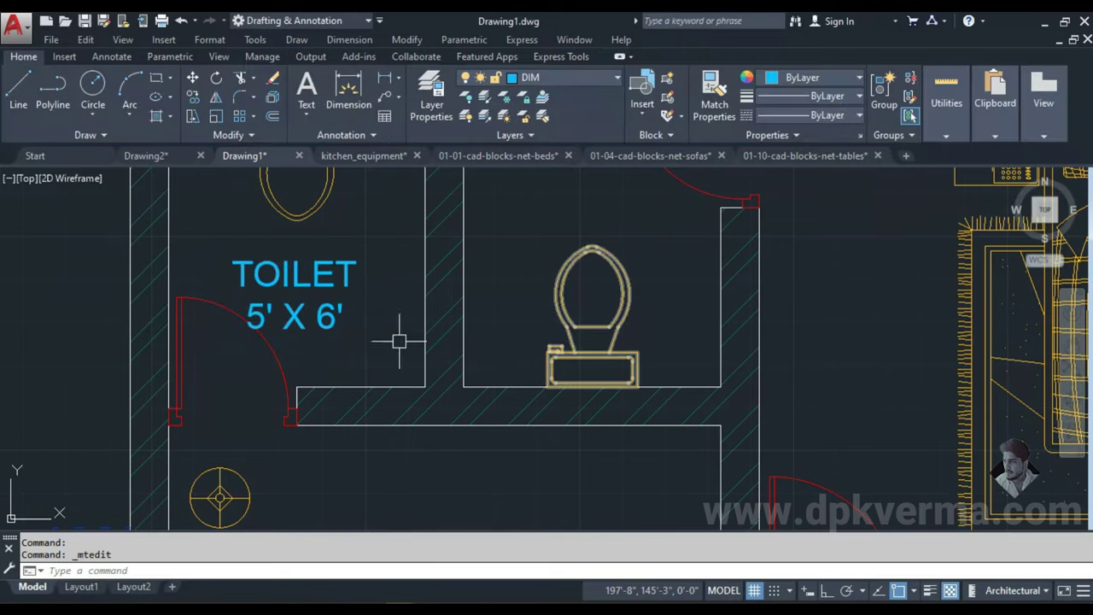
left_click(557, 571)
type("M")
- Shift the TOILET label slightly within the toilet room
key("Return")
left_click(358, 365)
key("Return")
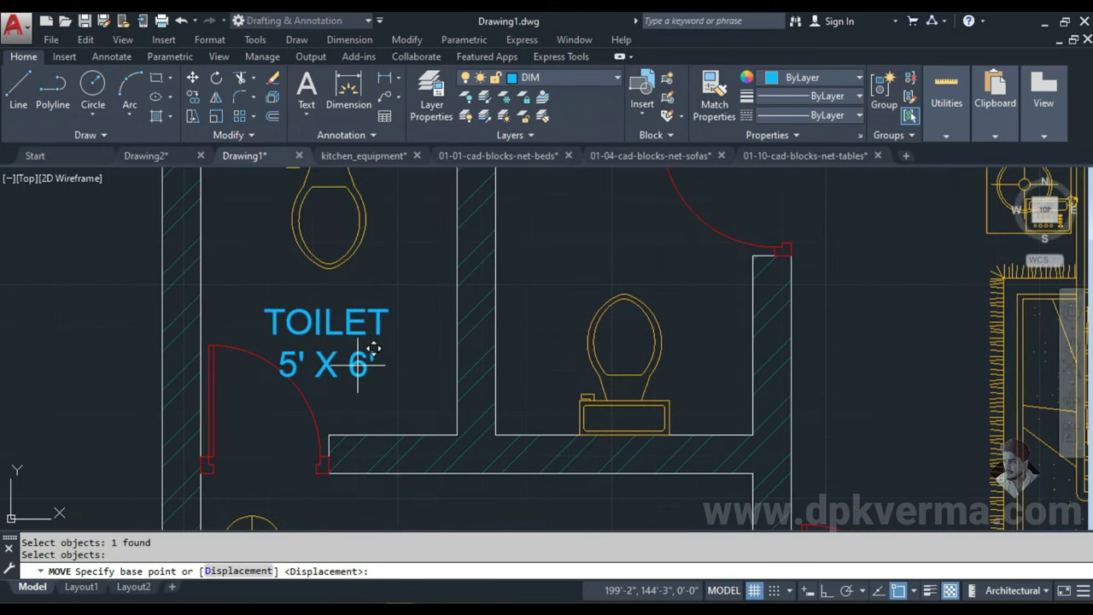
left_click(358, 366)
left_click(367, 347)
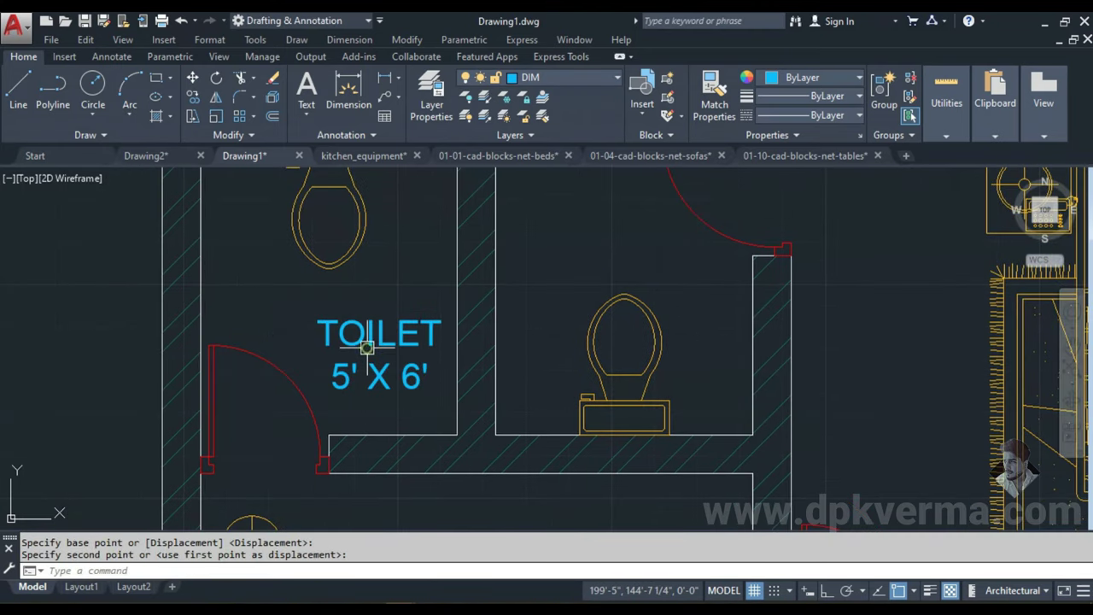
- Begin another move of the TOILET label, then cancel it, leaving the label in place
type("m")
key("Return")
left_click(379, 360)
key("Return")
left_click(397, 411)
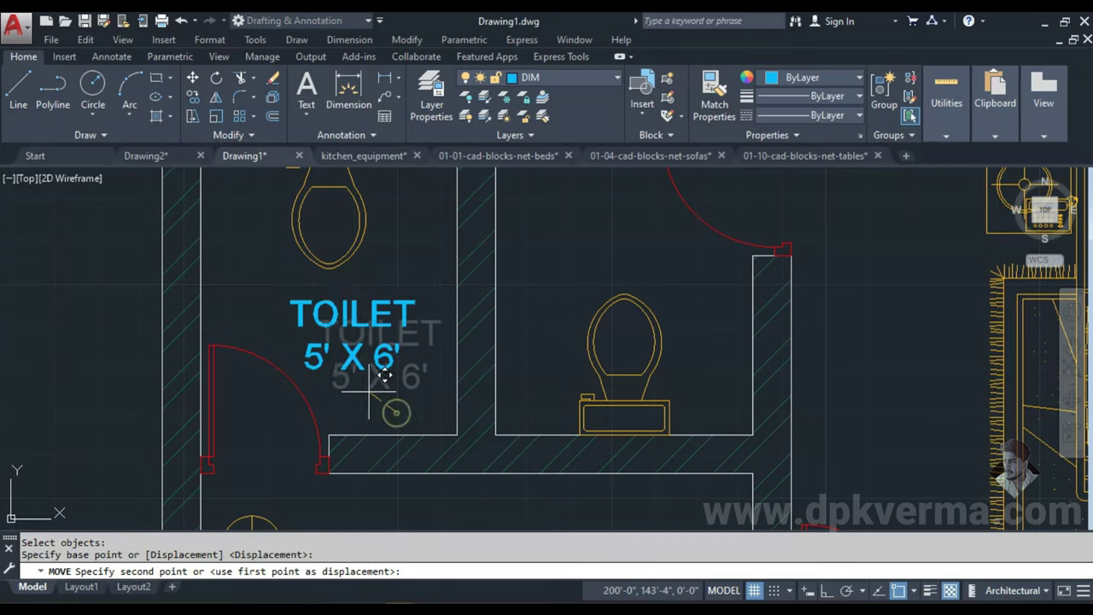
key("F3")
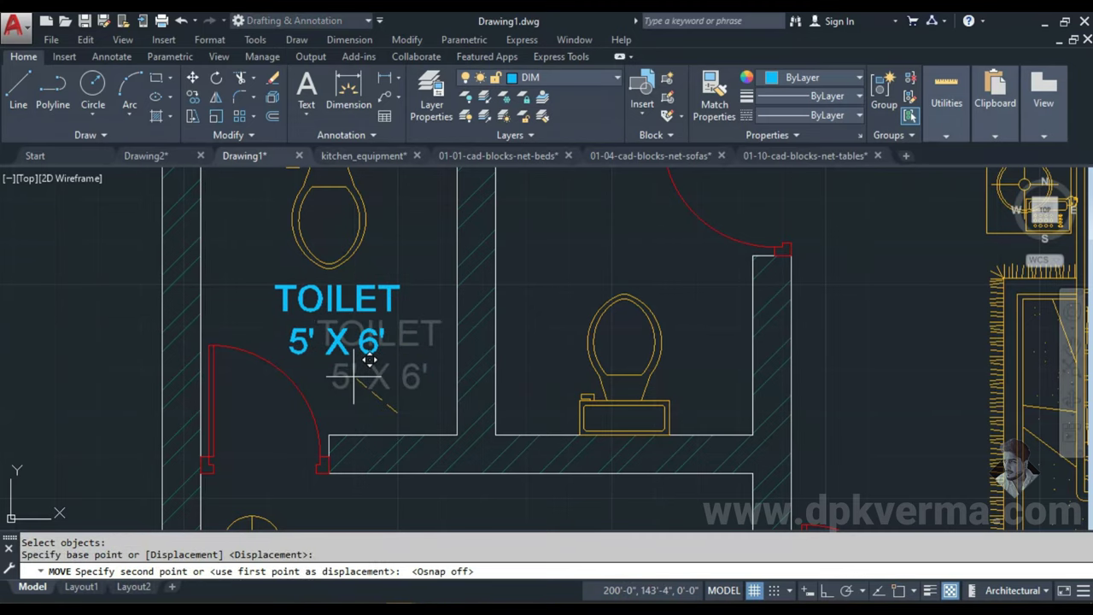
key("Escape")
scroll(413, 398, "down", 2)
scroll(413, 398, "down", 1)
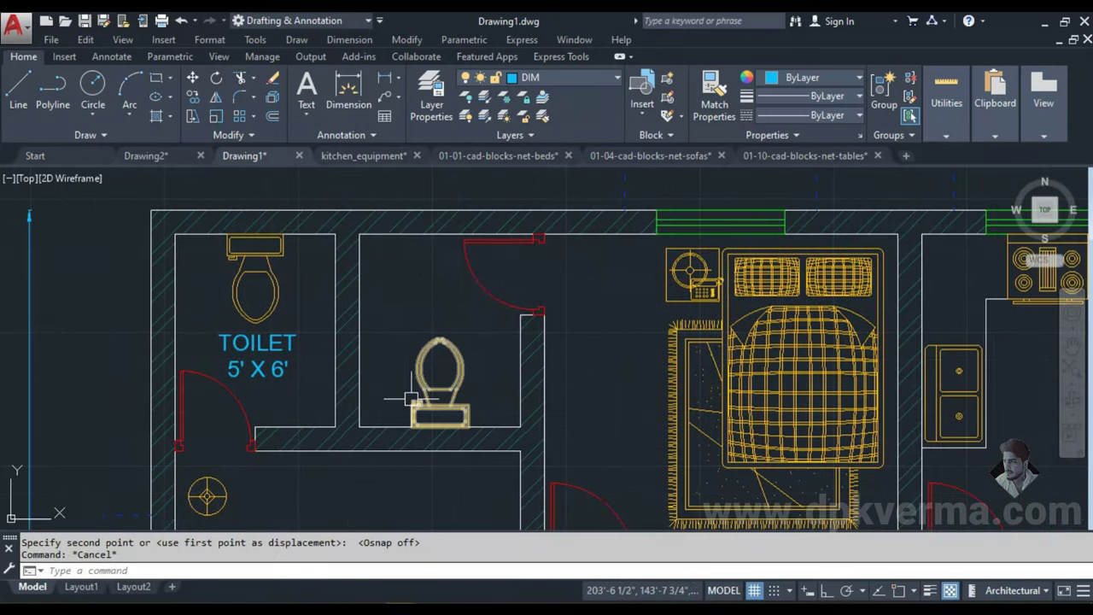
type("CO")
- Copy the TOILET label into the second toilet, the stair room and nearby rooms
key("Return")
left_click(256, 368)
key("Return")
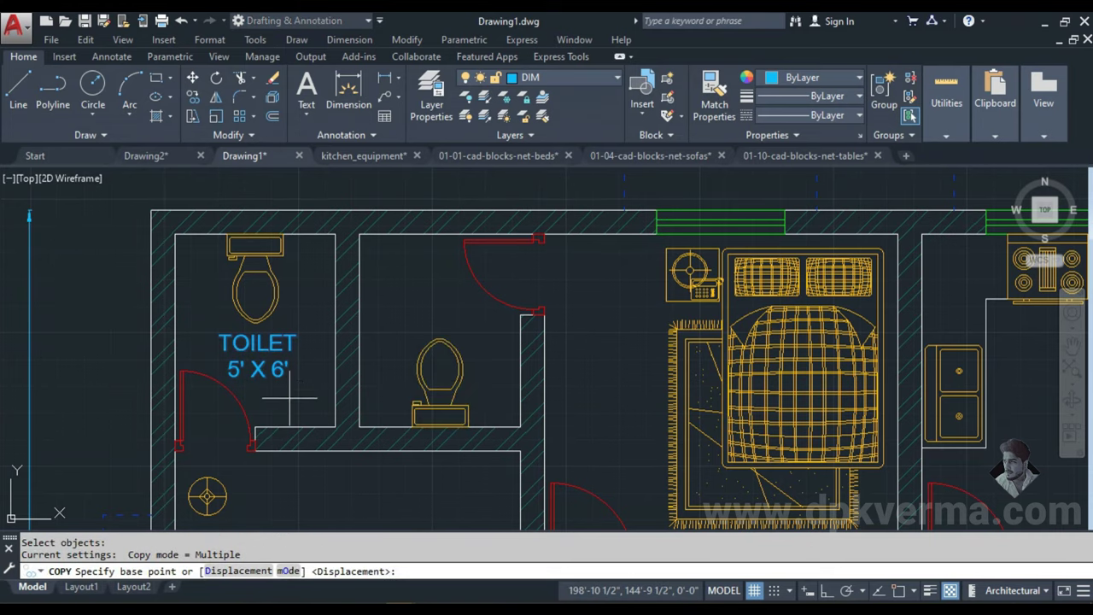
left_click(290, 398)
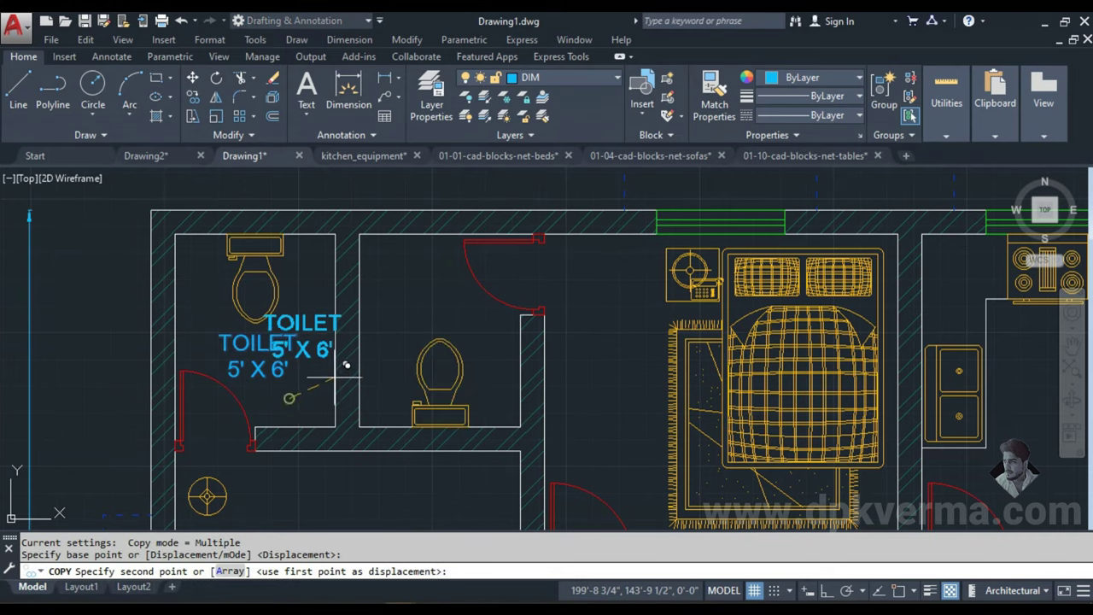
left_click(483, 331)
mouse_move(570, 365)
middle_mouse_down()
mouse_move(513, 274)
mouse_move(471, 342)
mouse_move(464, 419)
mouse_move(415, 431)
mouse_move(431, 273)
middle_mouse_up()
left_click(416, 431)
middle_click_drag(439, 487, 419, 390)
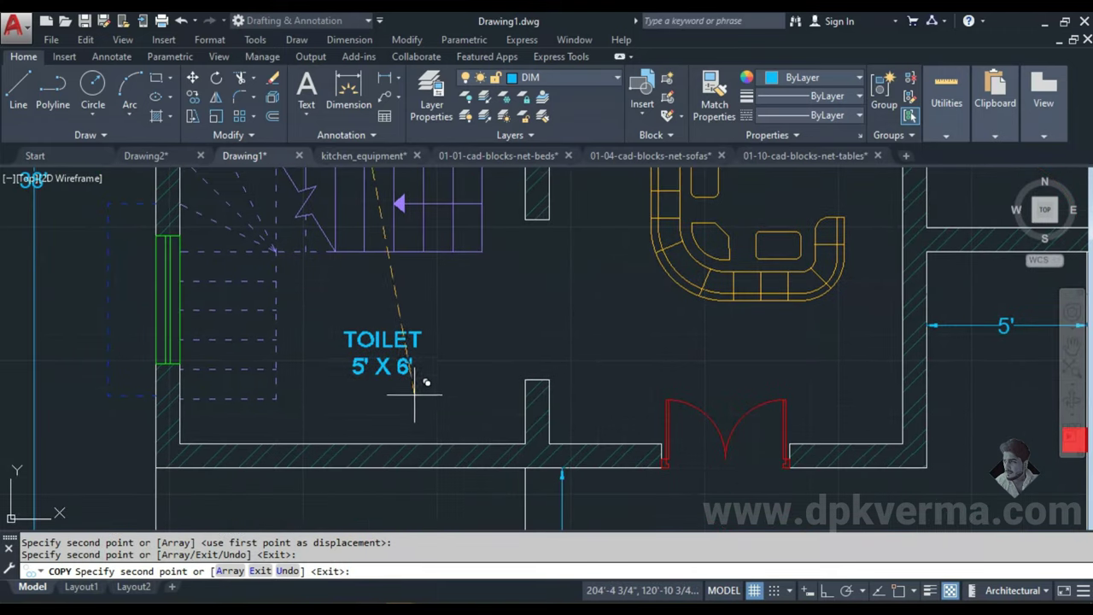
left_click(414, 382)
mouse_move(853, 293)
middle_mouse_down()
mouse_move(593, 379)
mouse_move(556, 330)
mouse_move(630, 434)
mouse_move(361, 454)
mouse_move(357, 384)
middle_mouse_up()
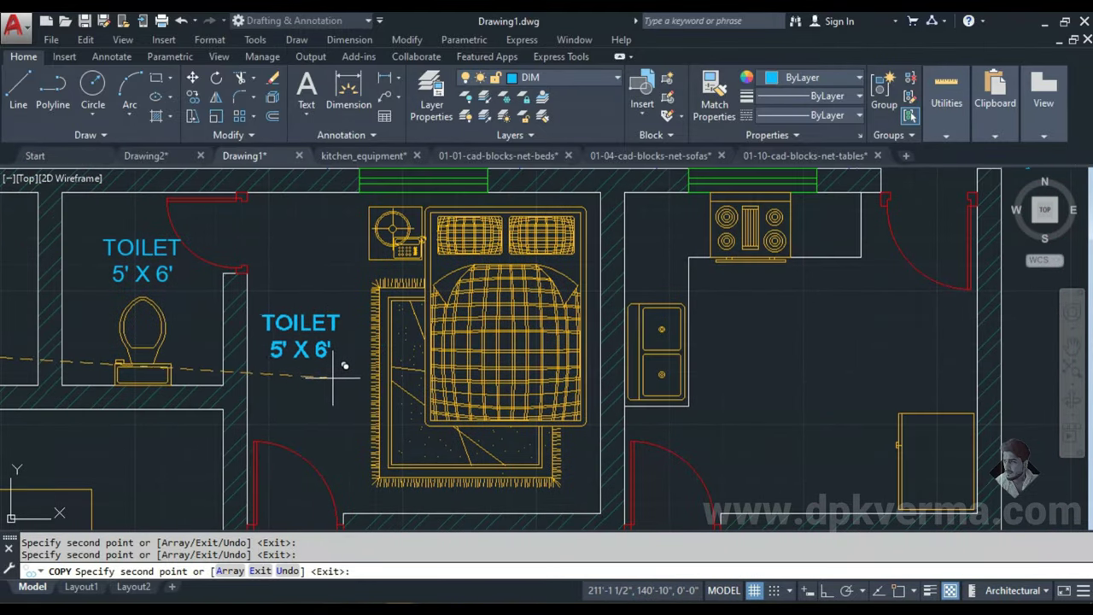
left_click(340, 381)
- Place one more label copy in the room by the steps, then finish copying
middle_click_drag(608, 374, 413, 362)
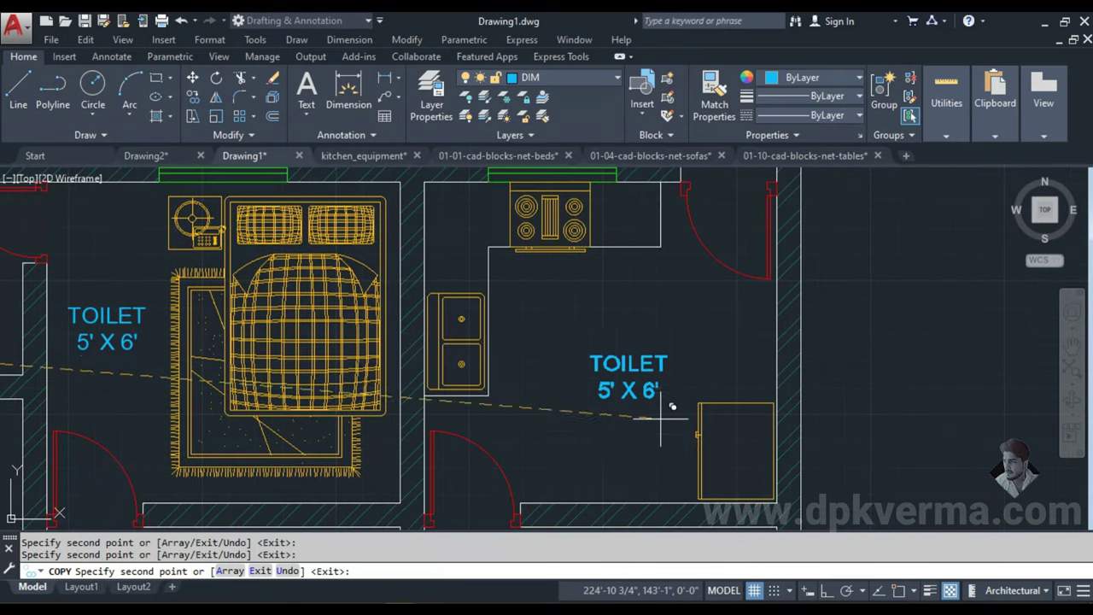
scroll(663, 469, "down", 2)
middle_click_drag(663, 469, 627, 225)
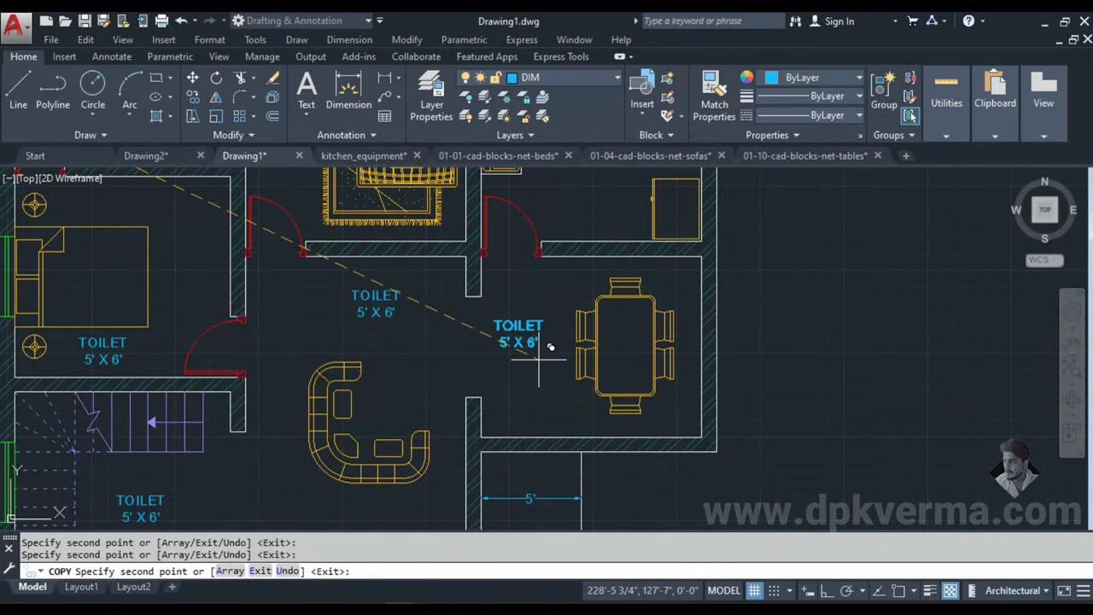
middle_click_drag(543, 405, 576, 183)
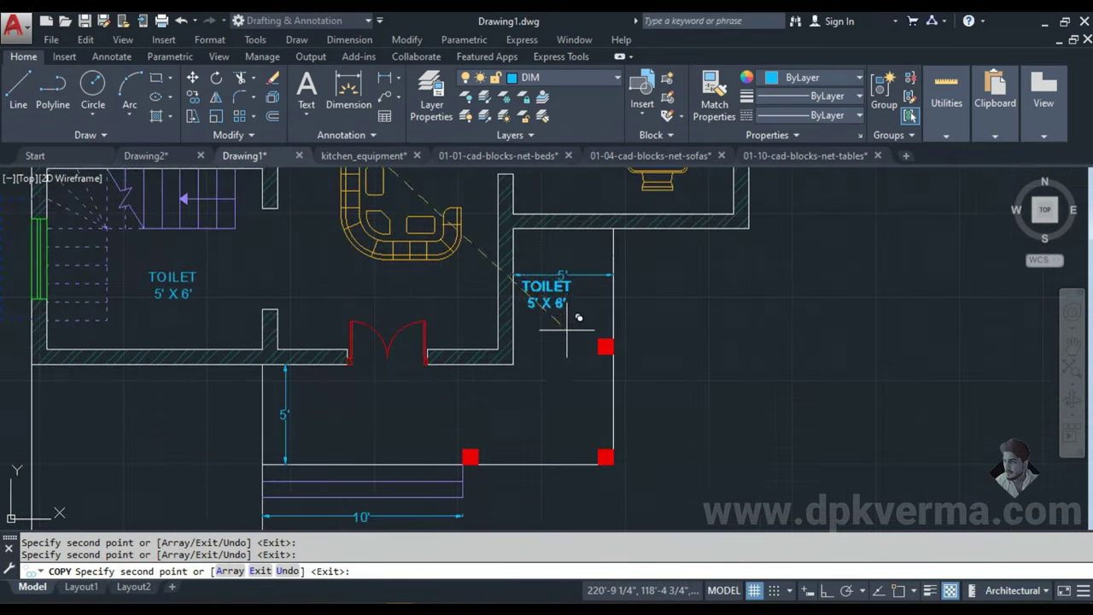
left_click(555, 437)
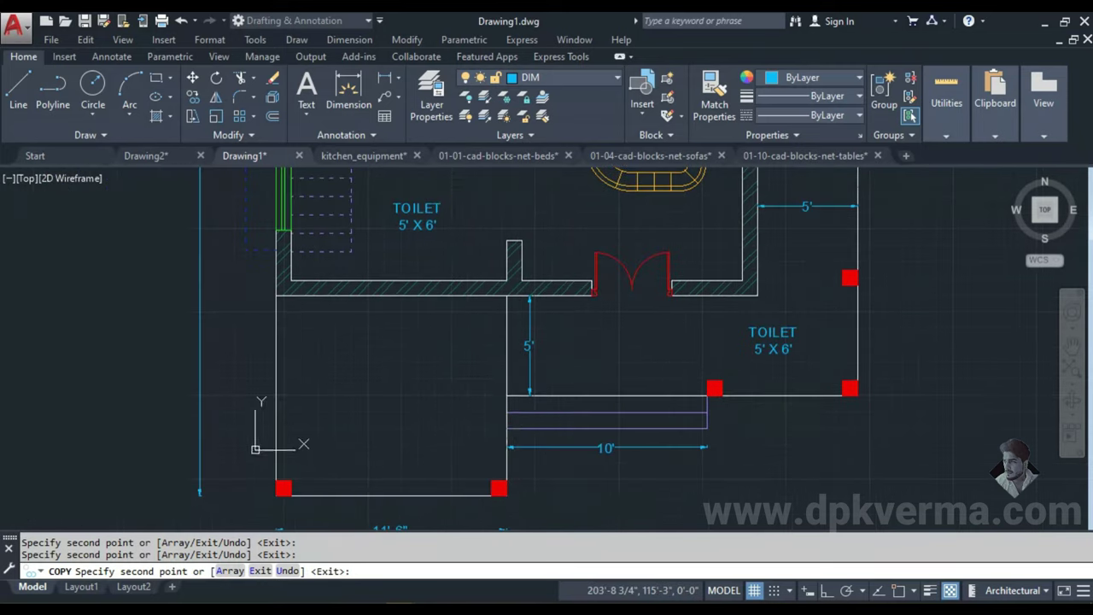
middle_click_drag(257, 478, 501, 409)
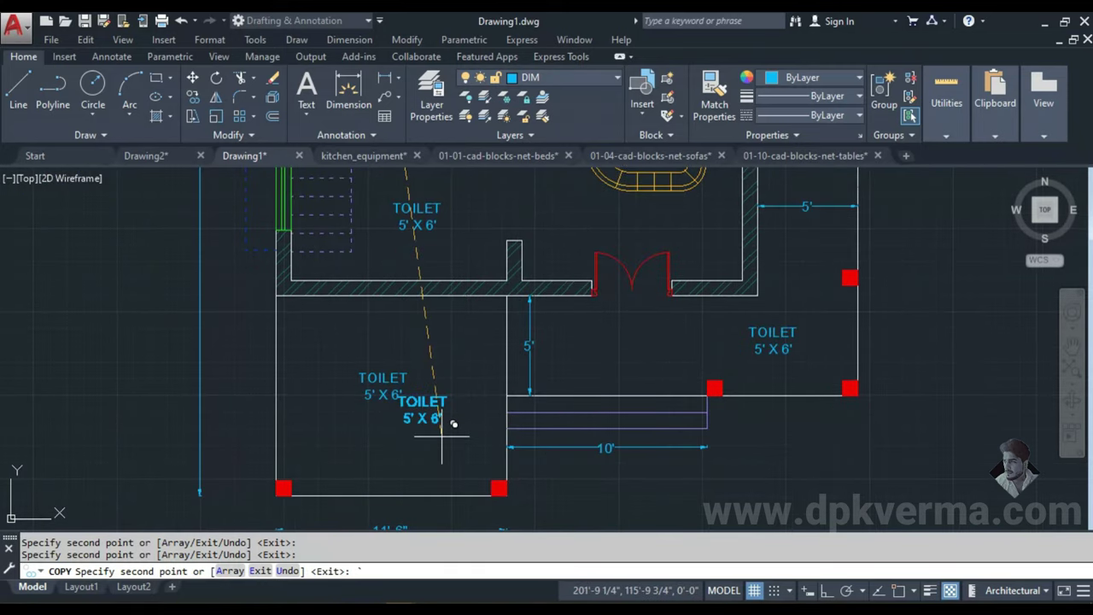
key("Escape")
scroll(397, 410, "up", 4)
scroll(395, 411, "down", 2)
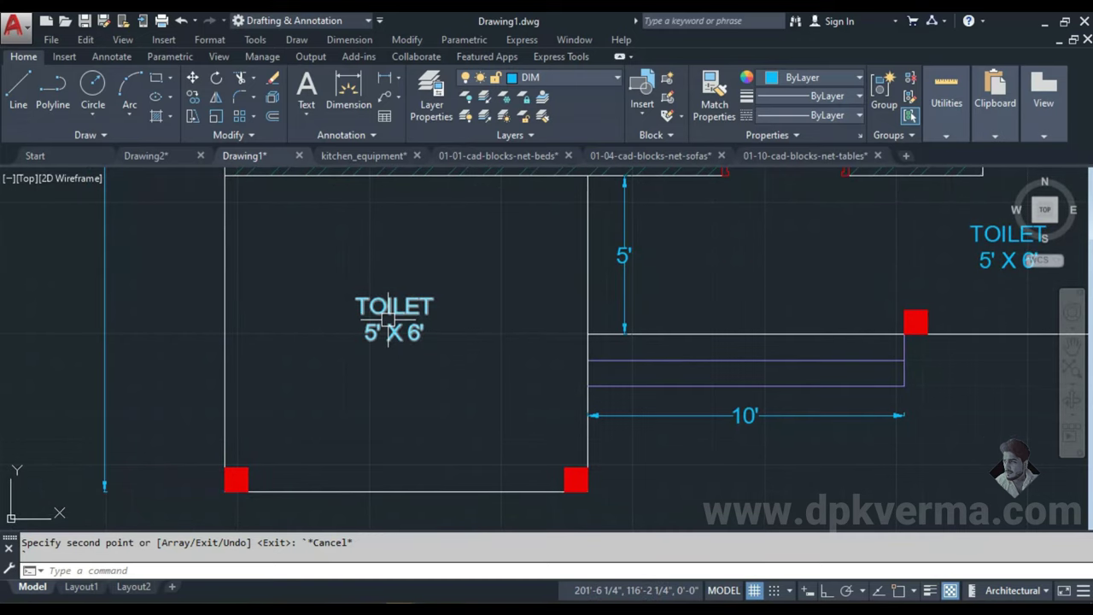
middle_click_drag(371, 305, 378, 321)
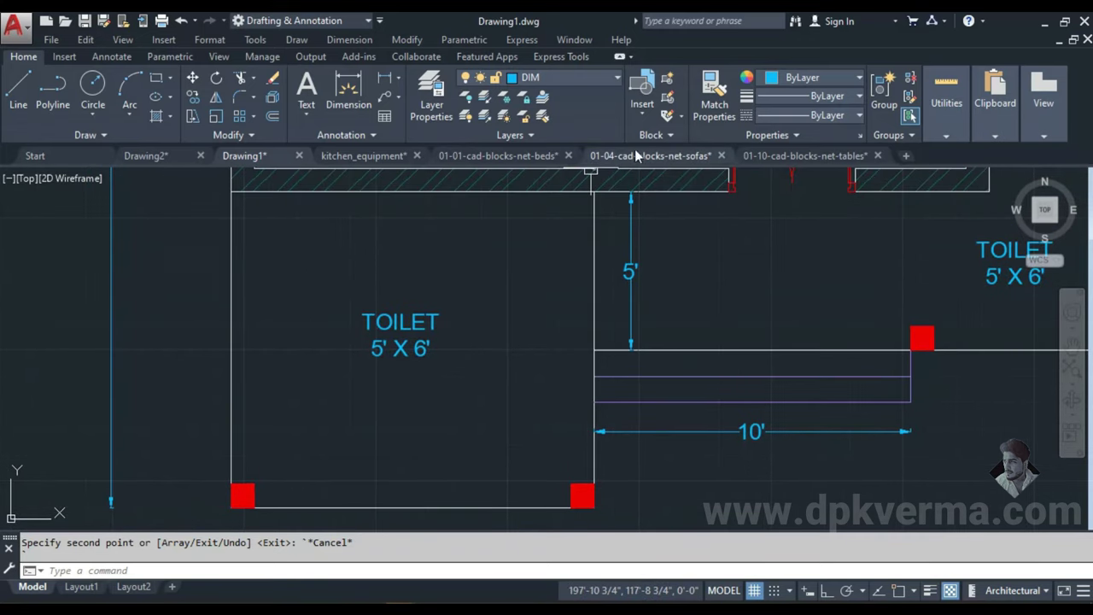
- Check the porch's dimensions with a trial linear dimension and Quick Measure
left_click(384, 78)
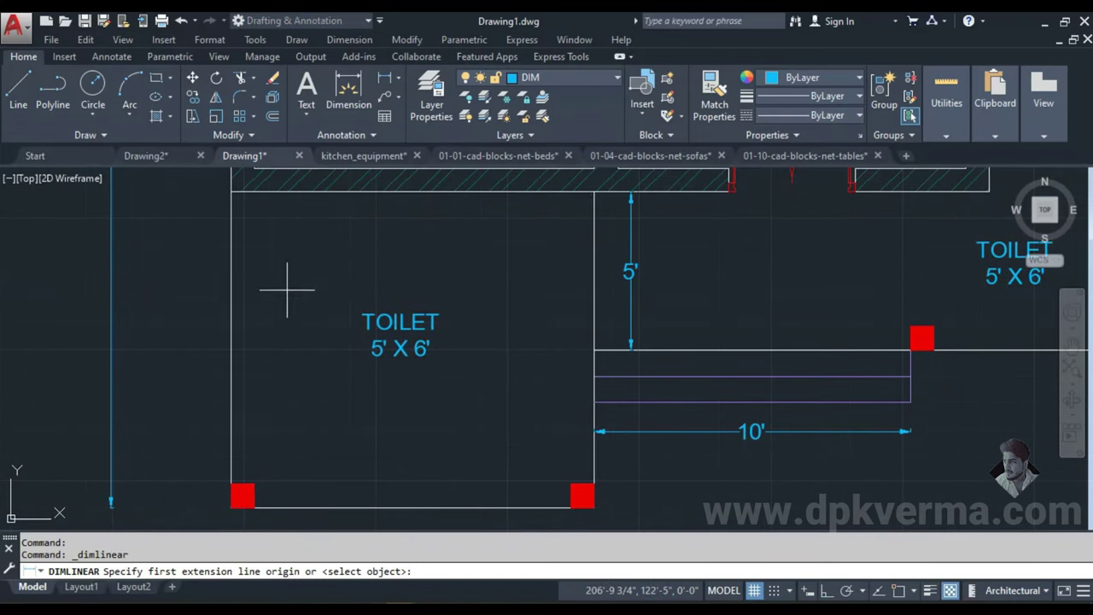
key("F3")
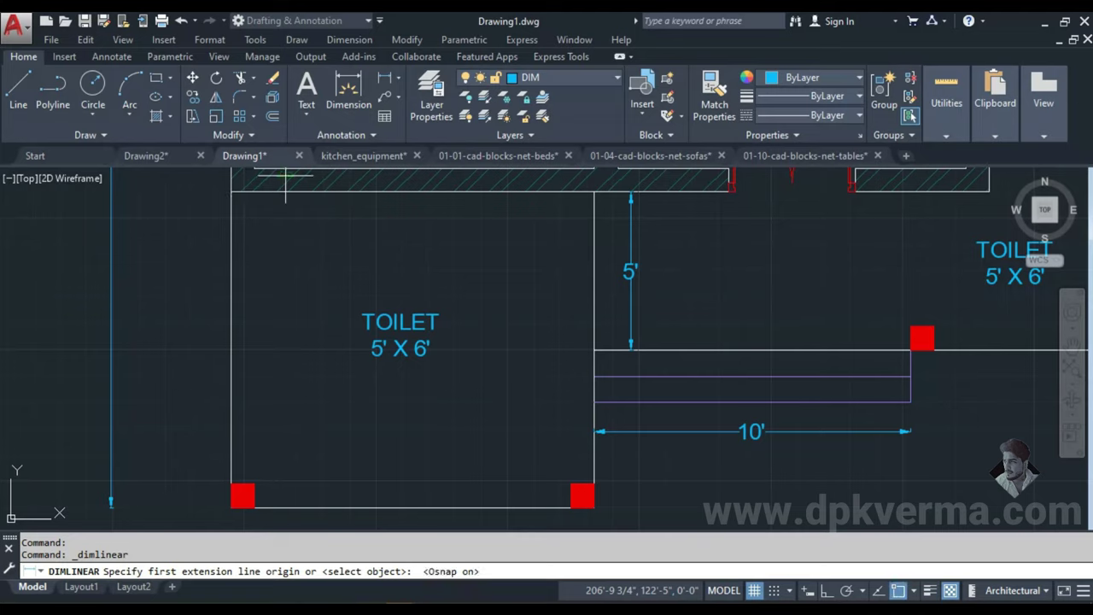
left_click(305, 193)
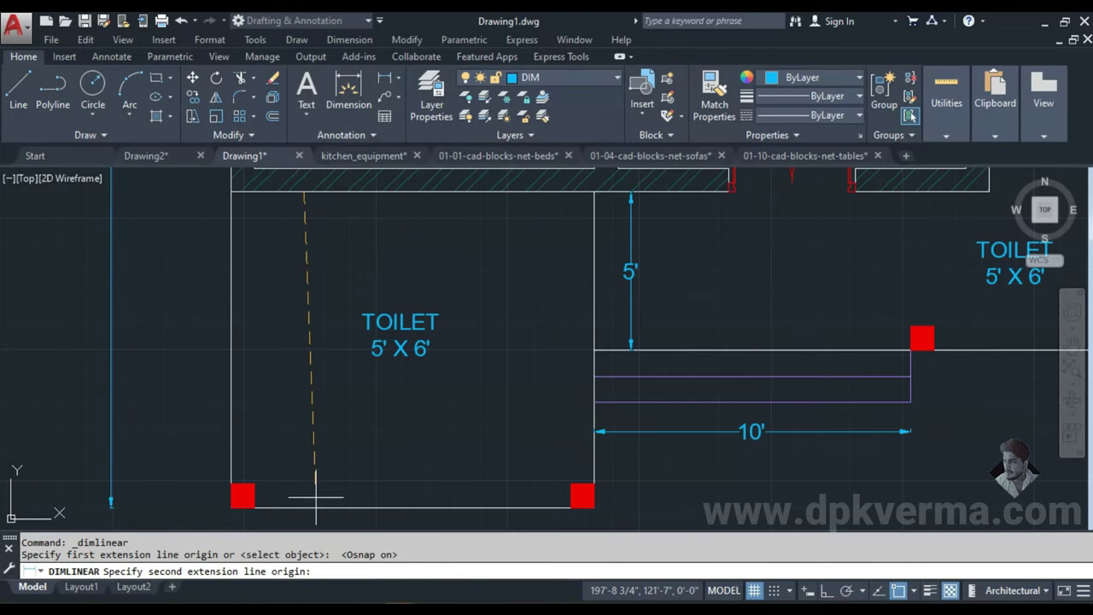
left_click(311, 509)
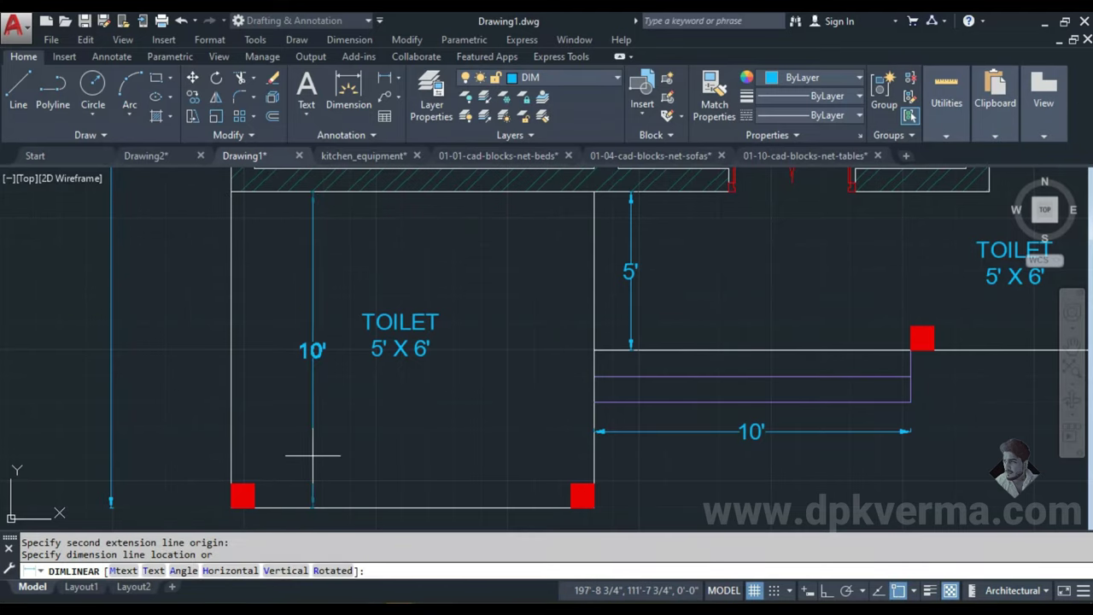
key("Escape")
mouse_move(946, 94)
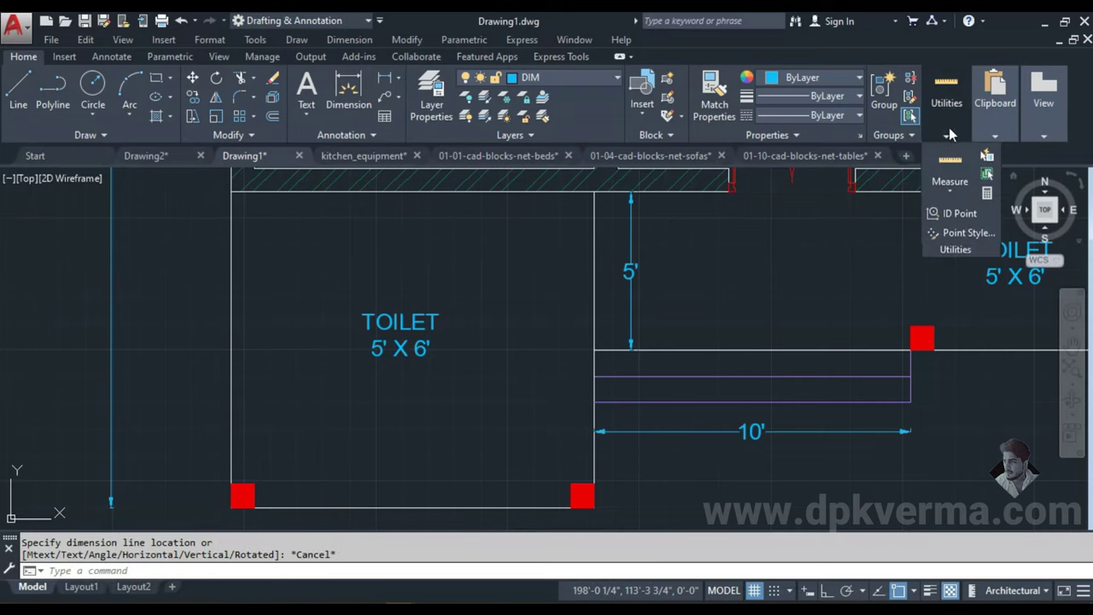
left_click(957, 188)
left_click(958, 223)
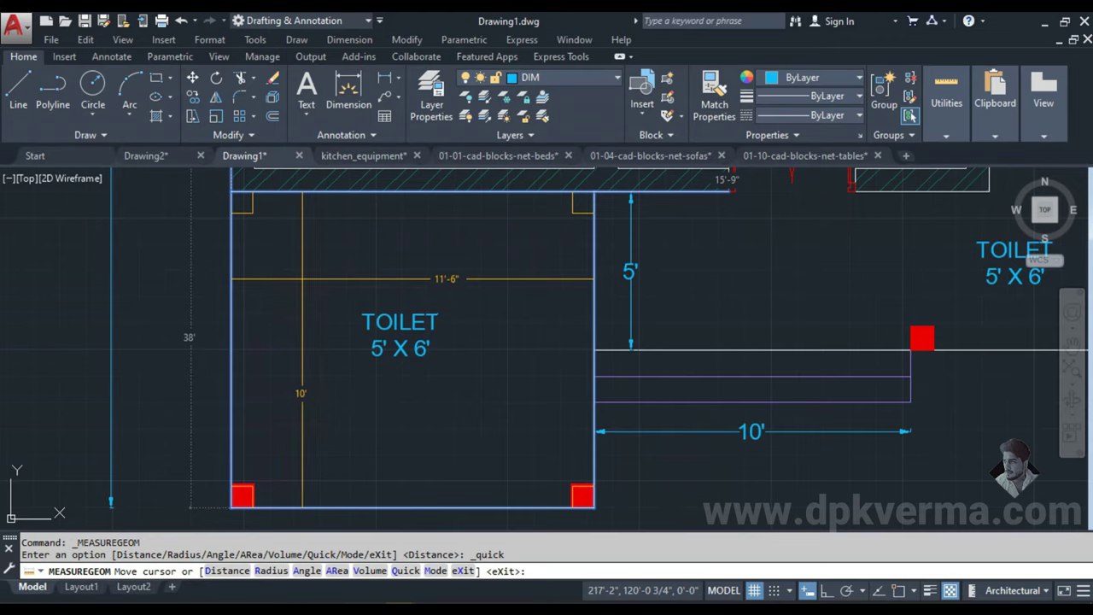
key("Escape")
- Change the porch room's copied label to read PORCH 11'6" X 10'
left_click(407, 315)
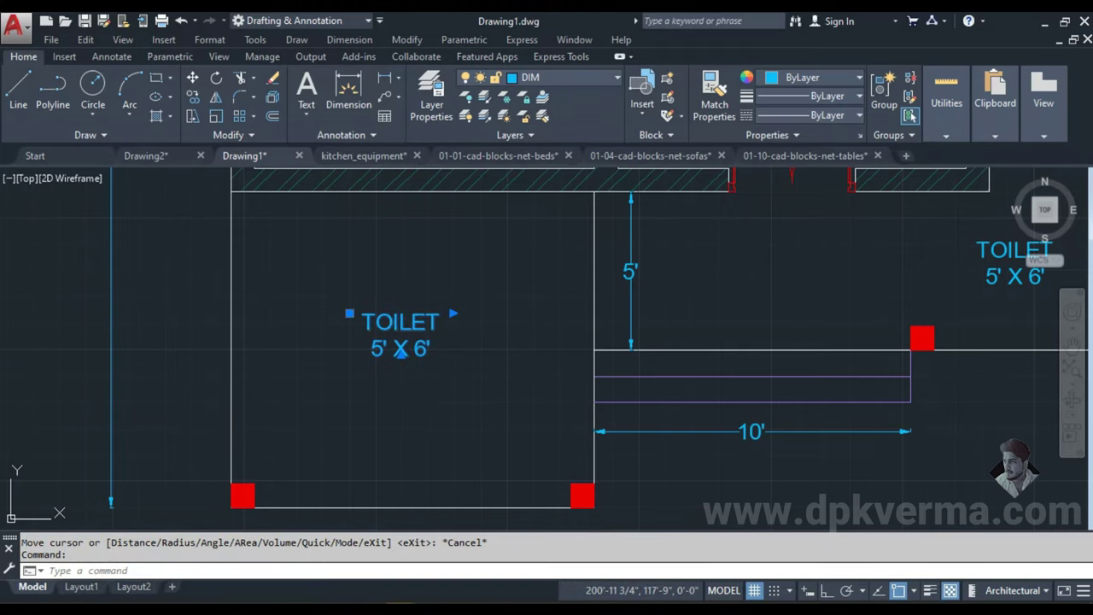
double_click(401, 324)
type("POR")
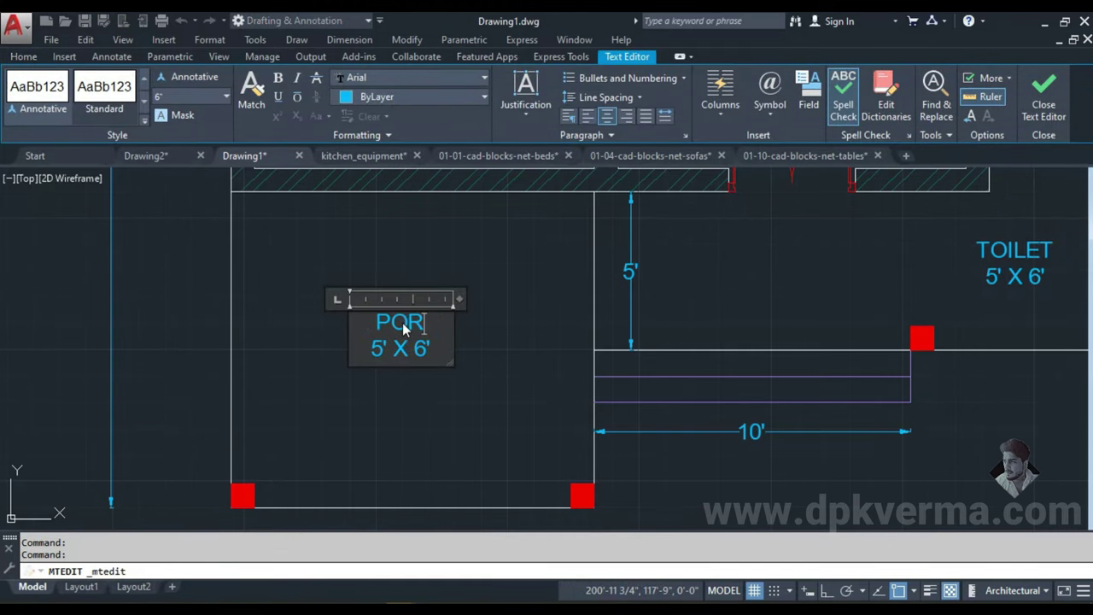
type("CH ")
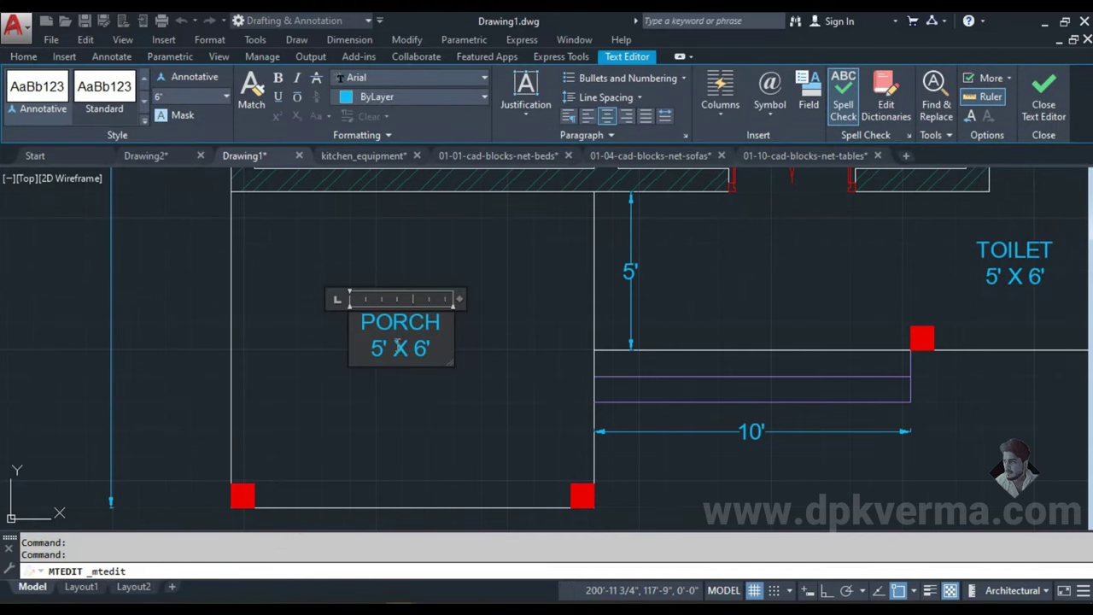
type("11")
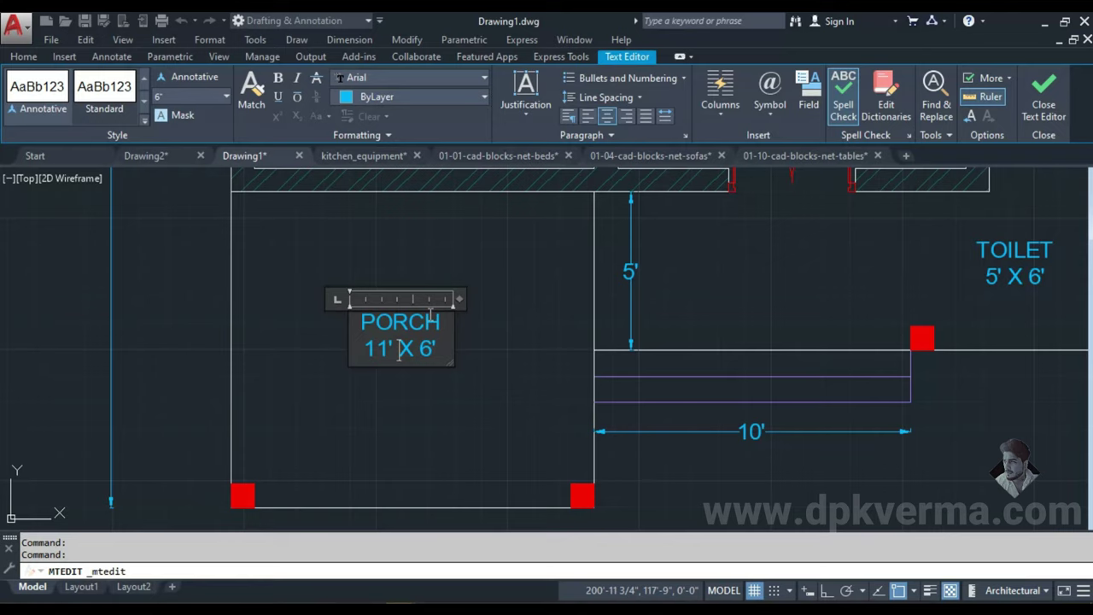
type("6")
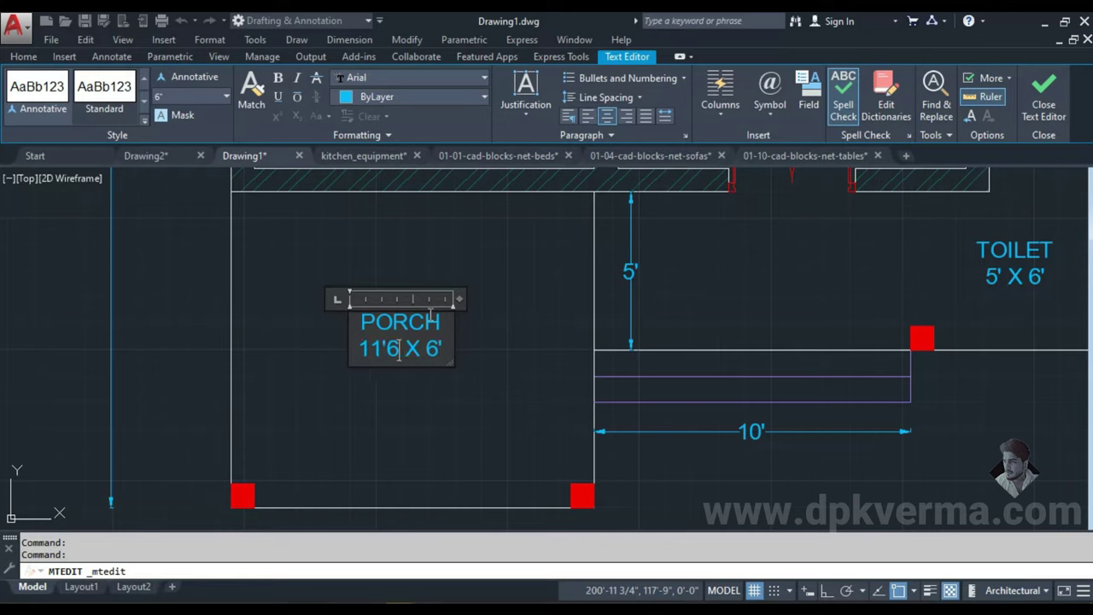
type("\" X ")
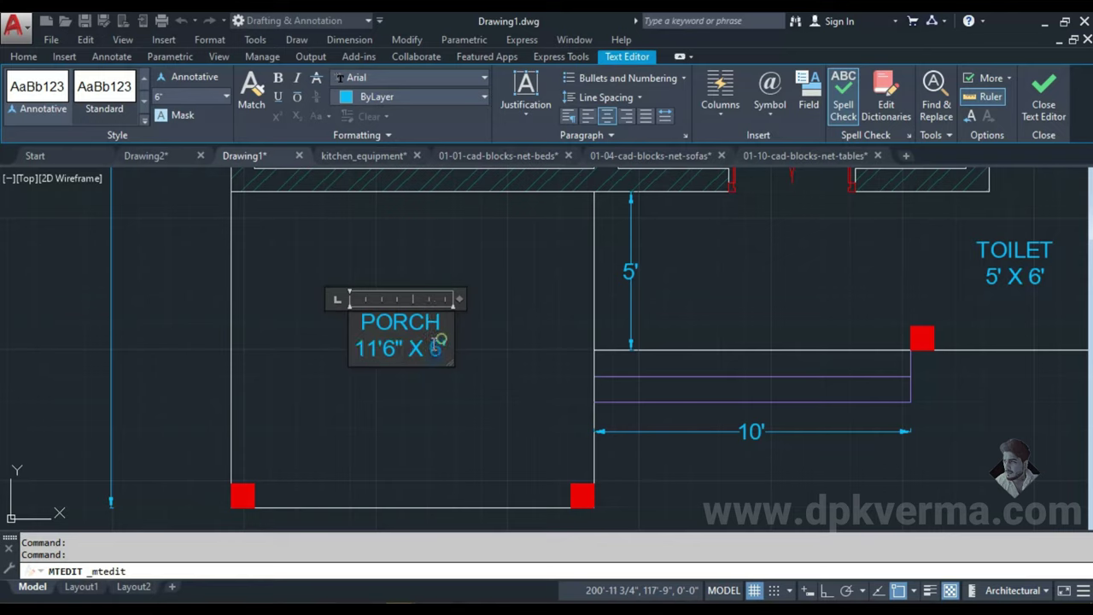
type("10")
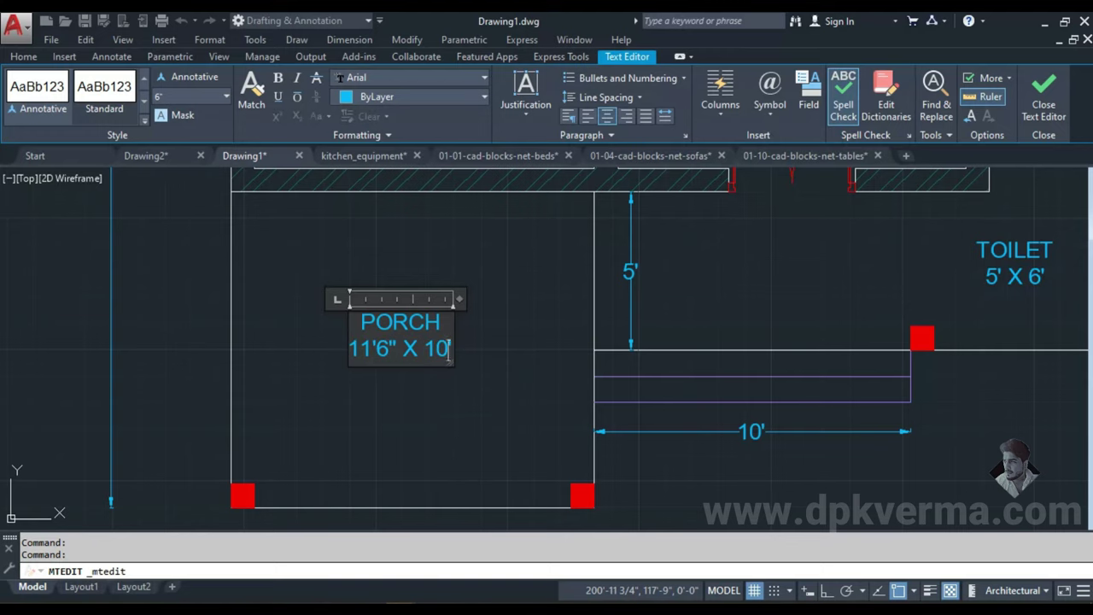
left_click(464, 398)
middle_click_drag(464, 398, 325, 447)
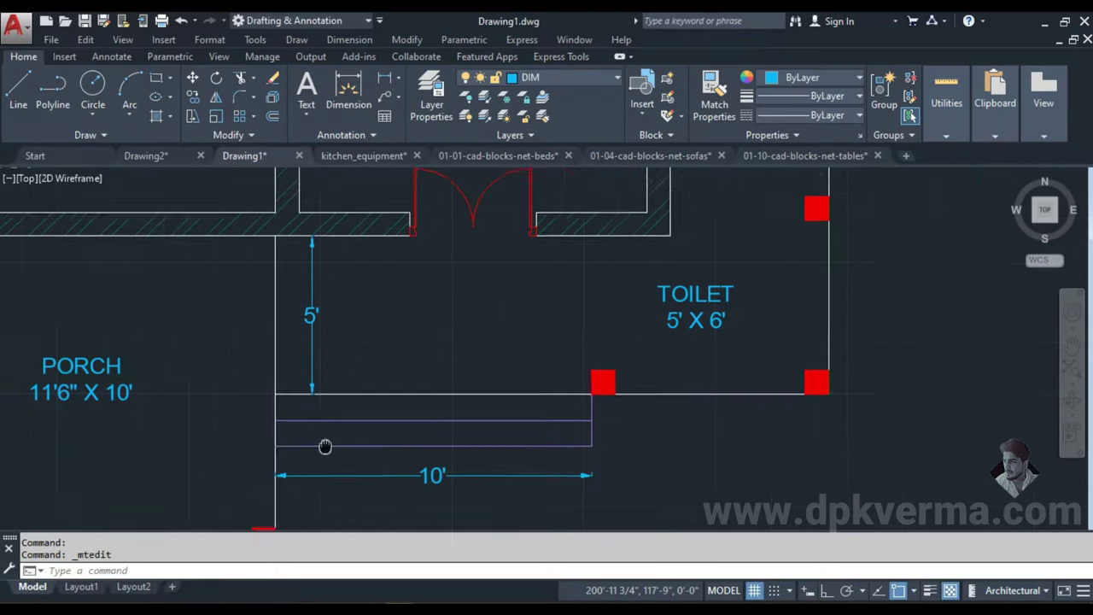
- Replace the copied label's text with SIT OUT
double_click(676, 324)
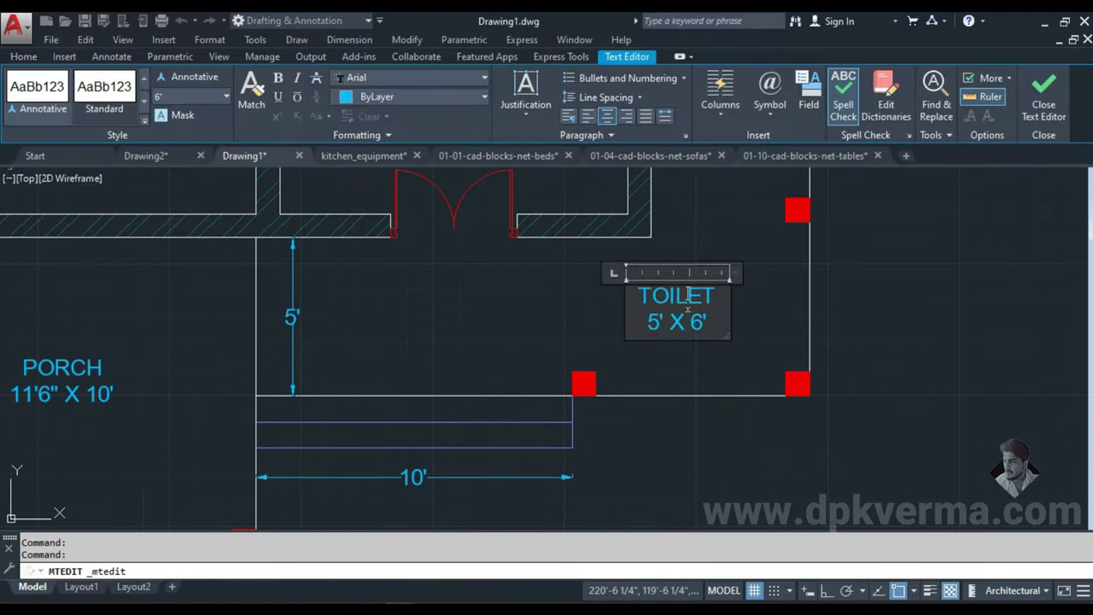
key("ctrl+a")
type("SIT OU")
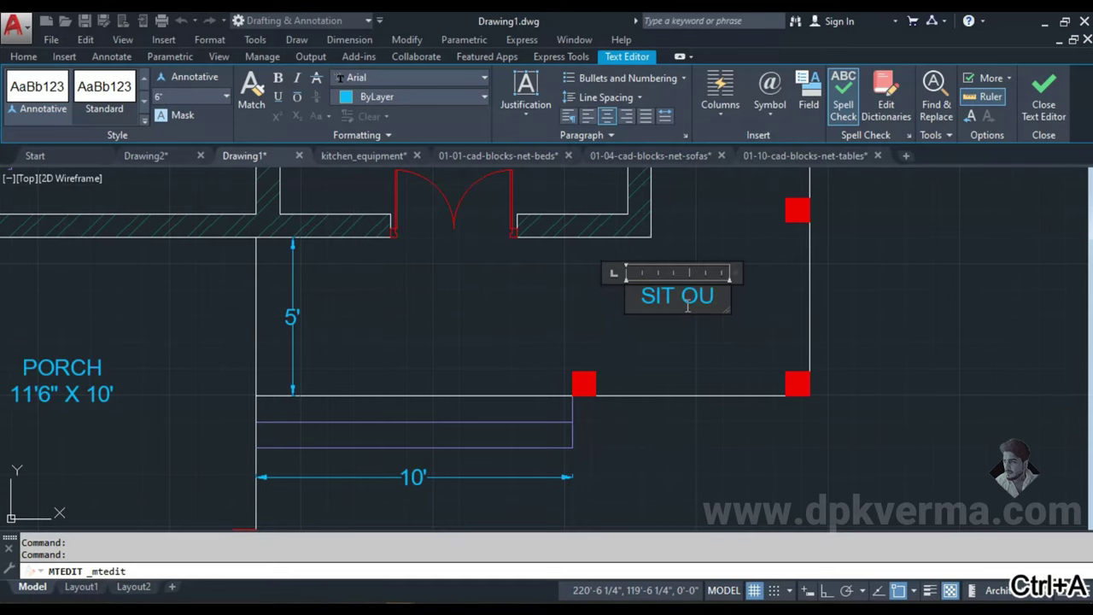
type("T")
left_click(701, 365)
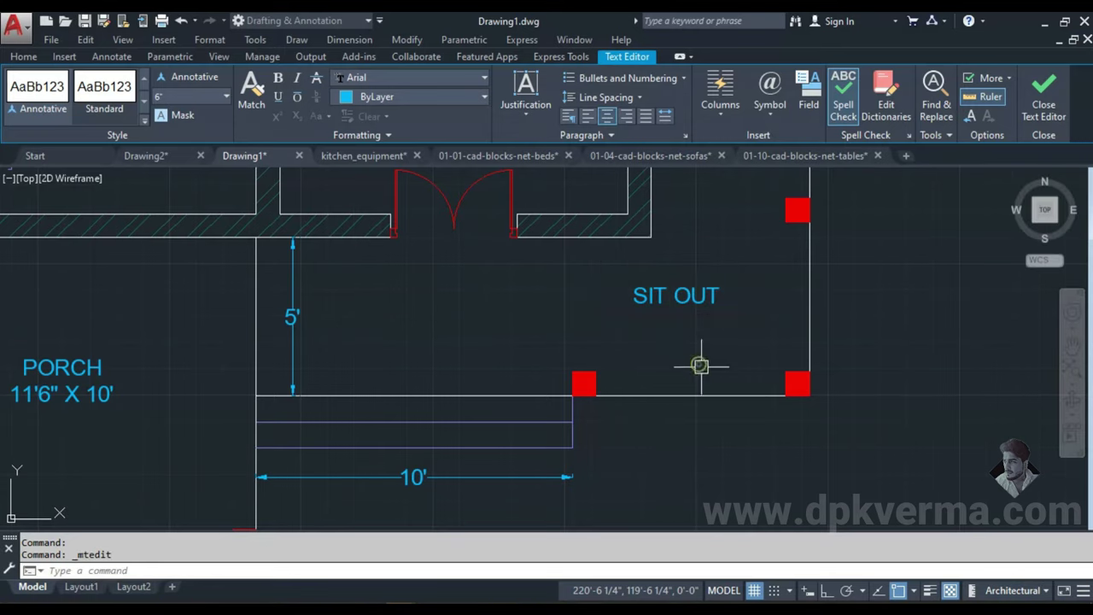
- Move the SIT OUT label lower within the sit-out area
type("m")
key("space")
left_click(689, 303)
key("space")
left_click(722, 421)
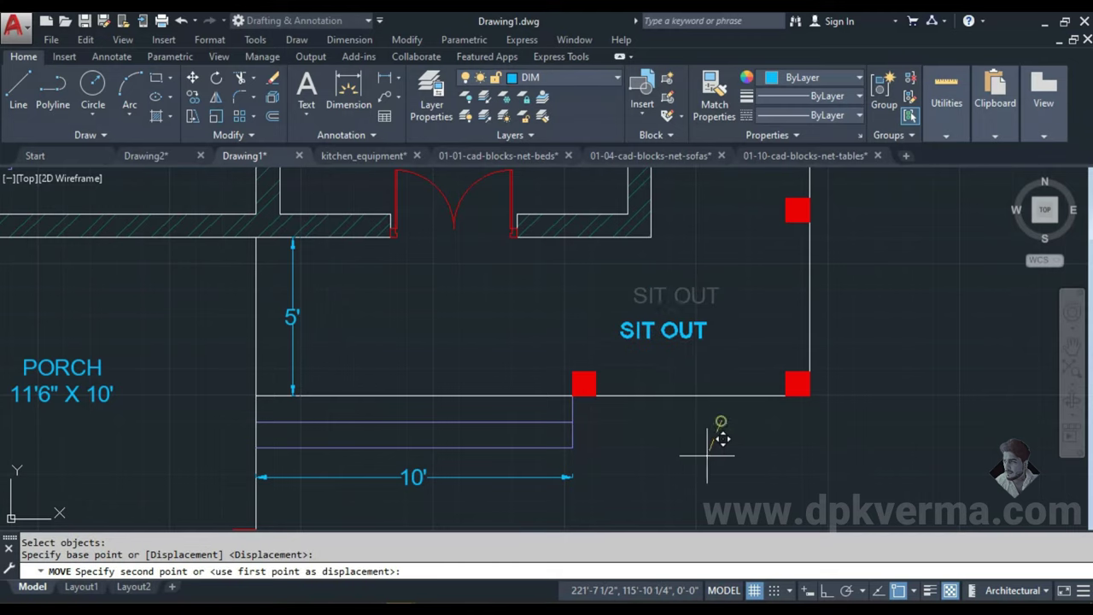
left_click(732, 464)
scroll(576, 310, "down", 2)
scroll(607, 427, "down", 2)
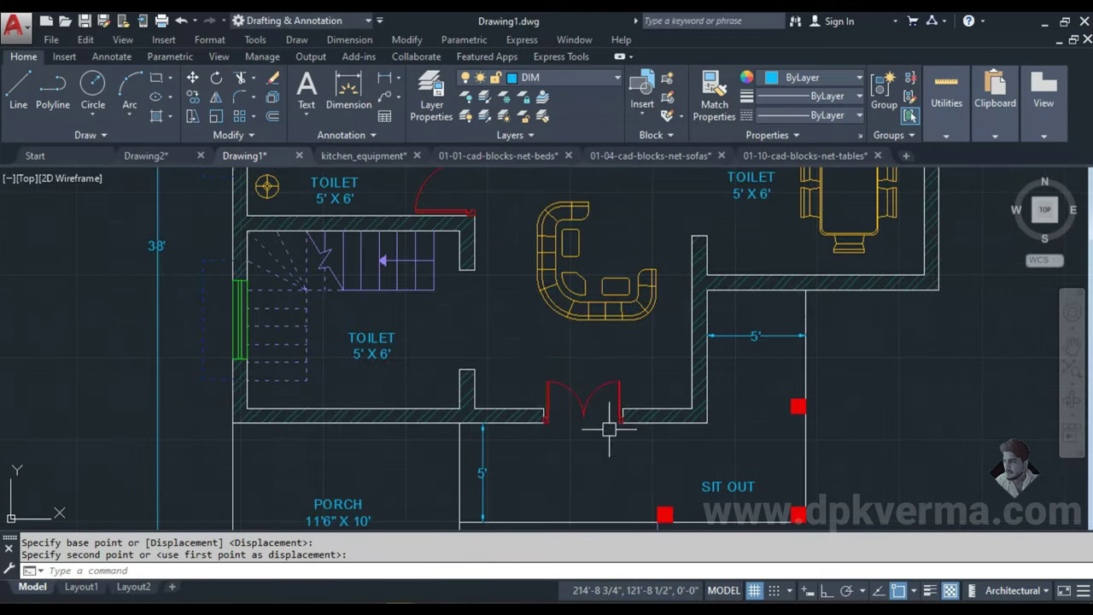
scroll(369, 347, "up", 6)
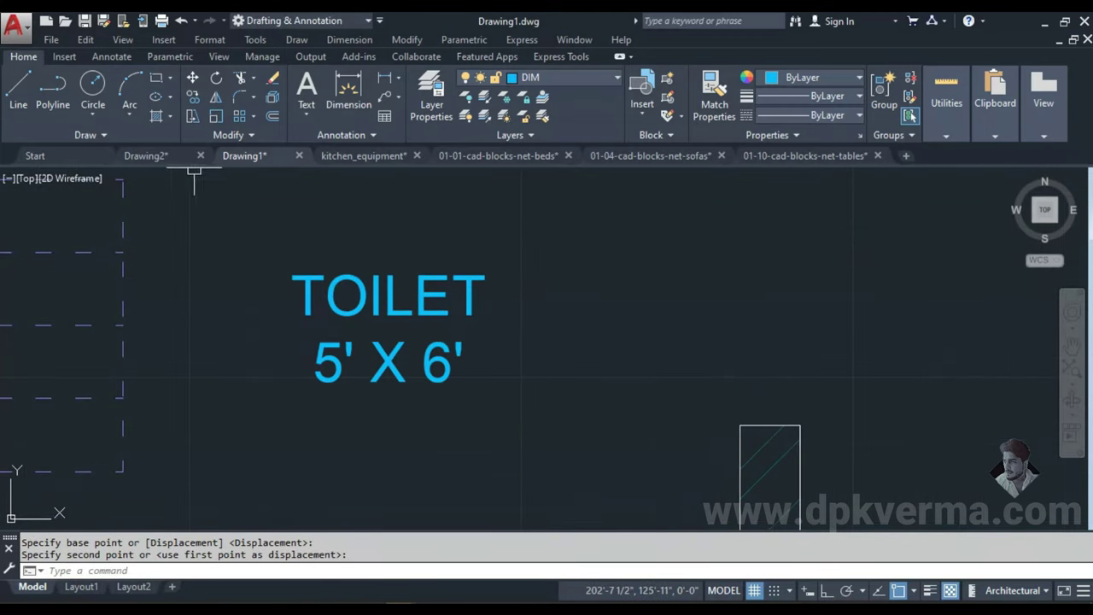
- Consult the Drawing2 reference, then relabel the stair room DRAWING 10'9" X 9'
left_click(149, 155)
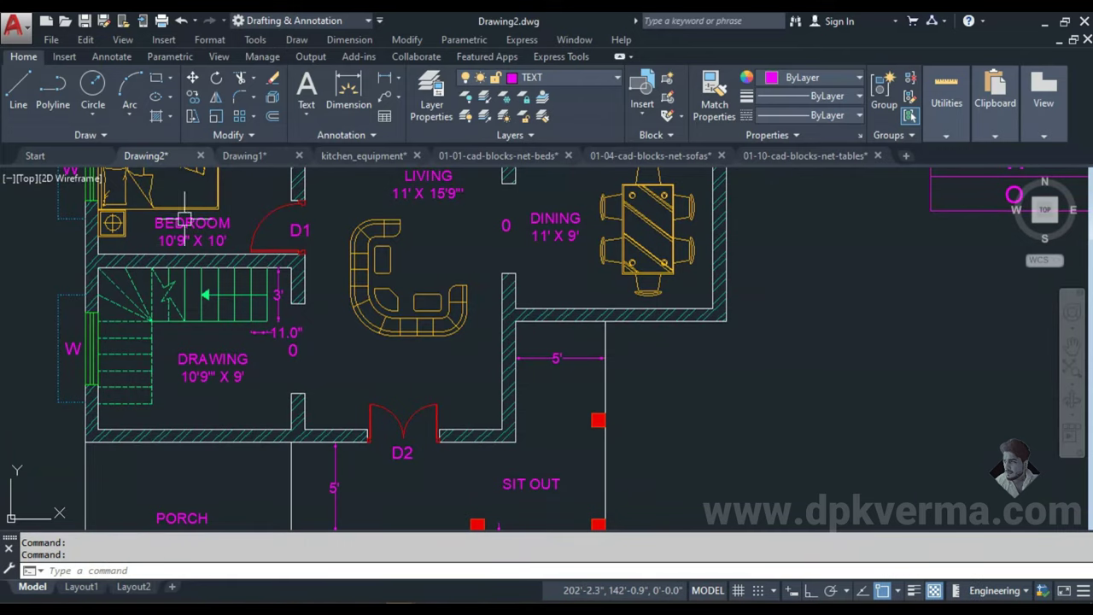
left_click(239, 155)
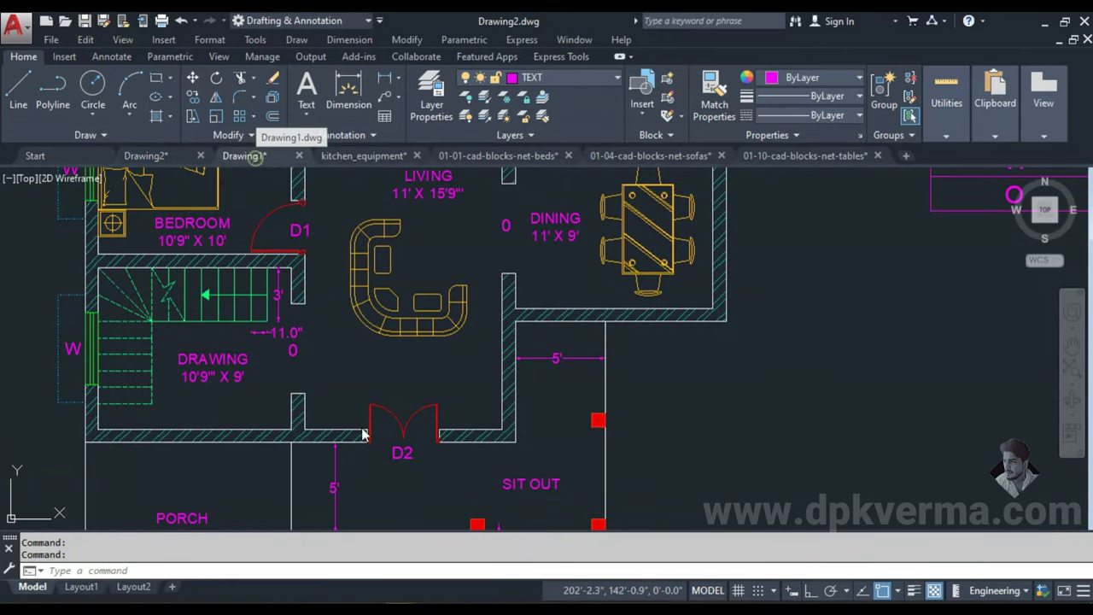
left_click(379, 299)
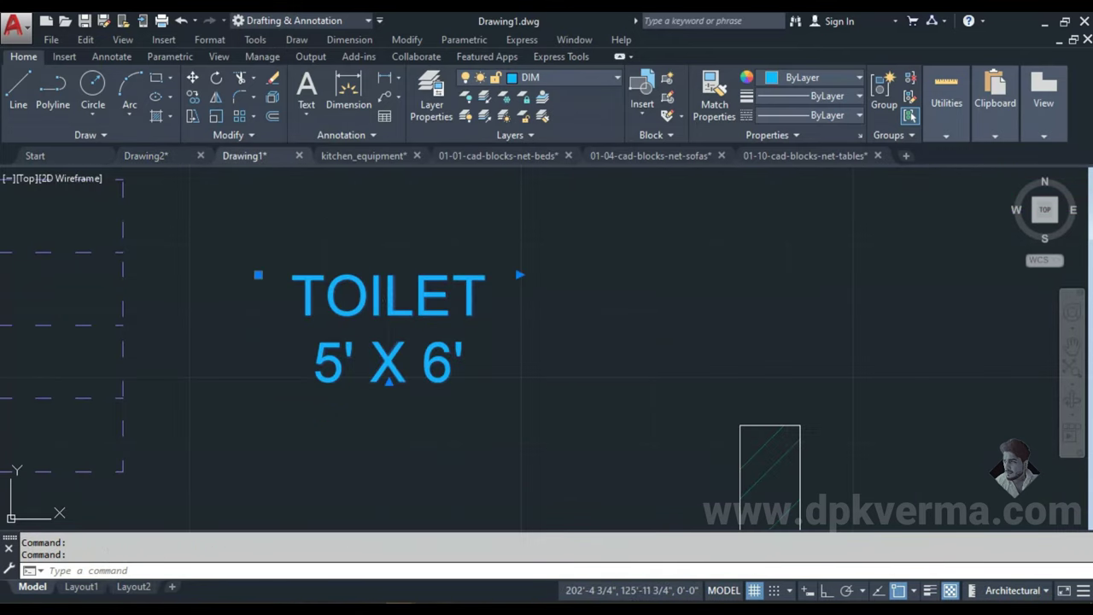
double_click(379, 298)
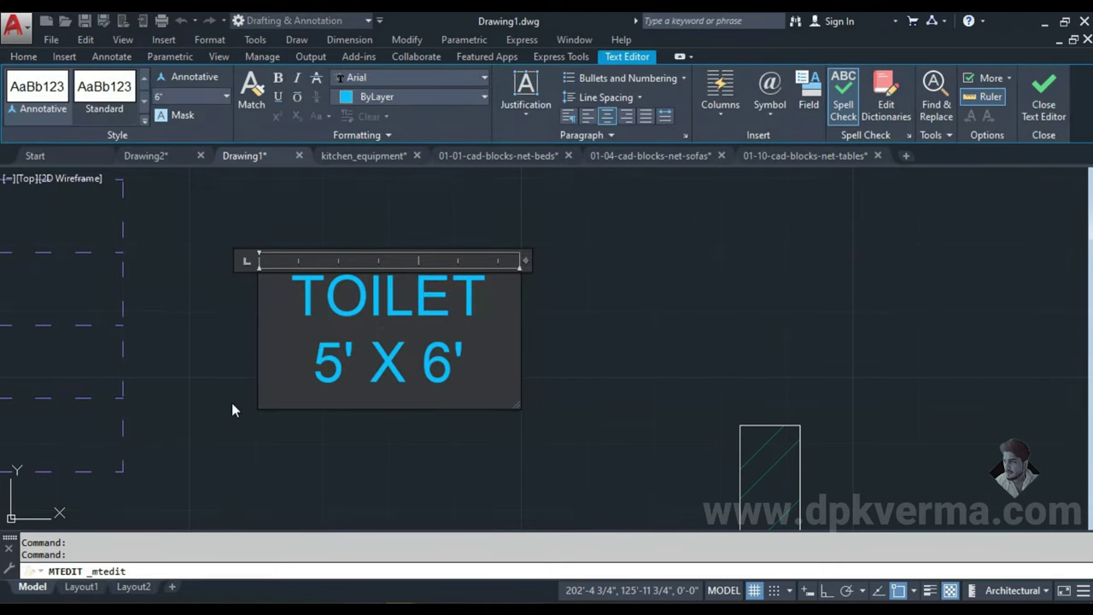
left_click_drag(492, 304, 271, 290)
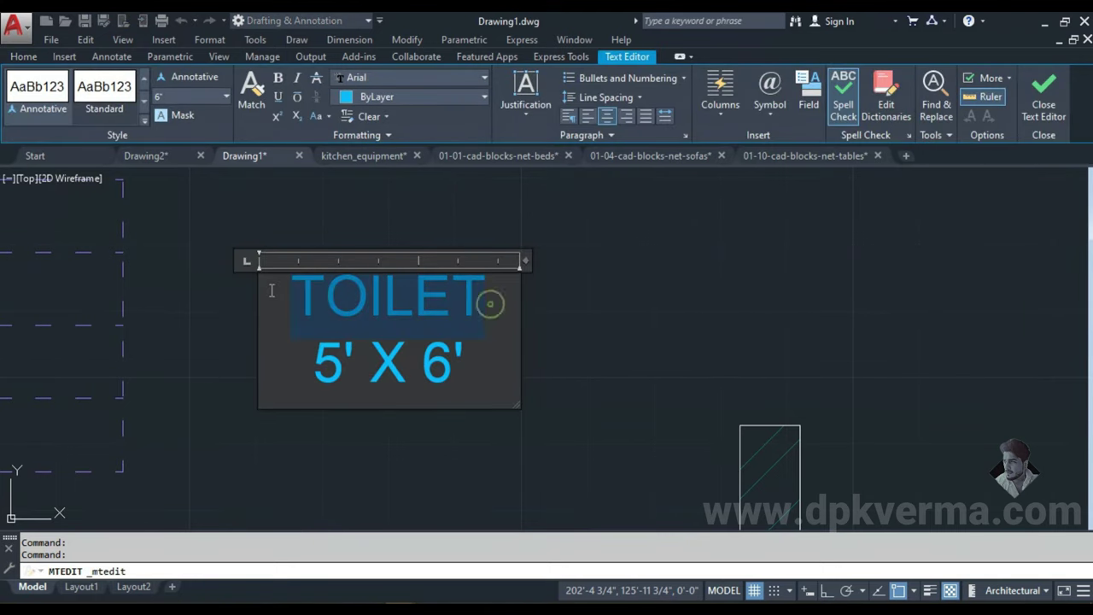
type("DRAWIN")
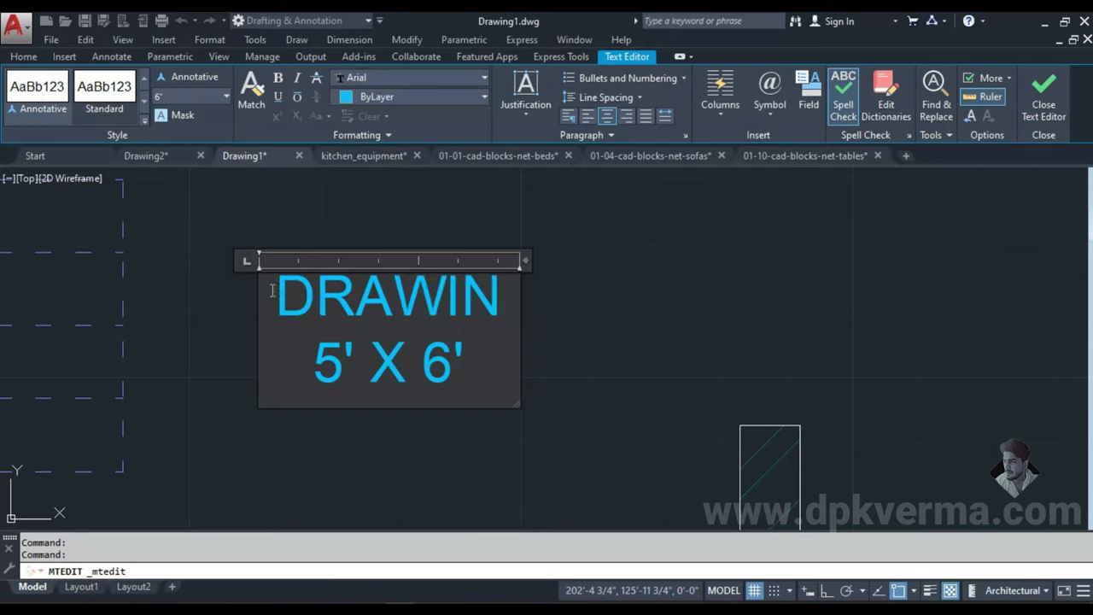
type("G")
left_click_drag(332, 355, 311, 358)
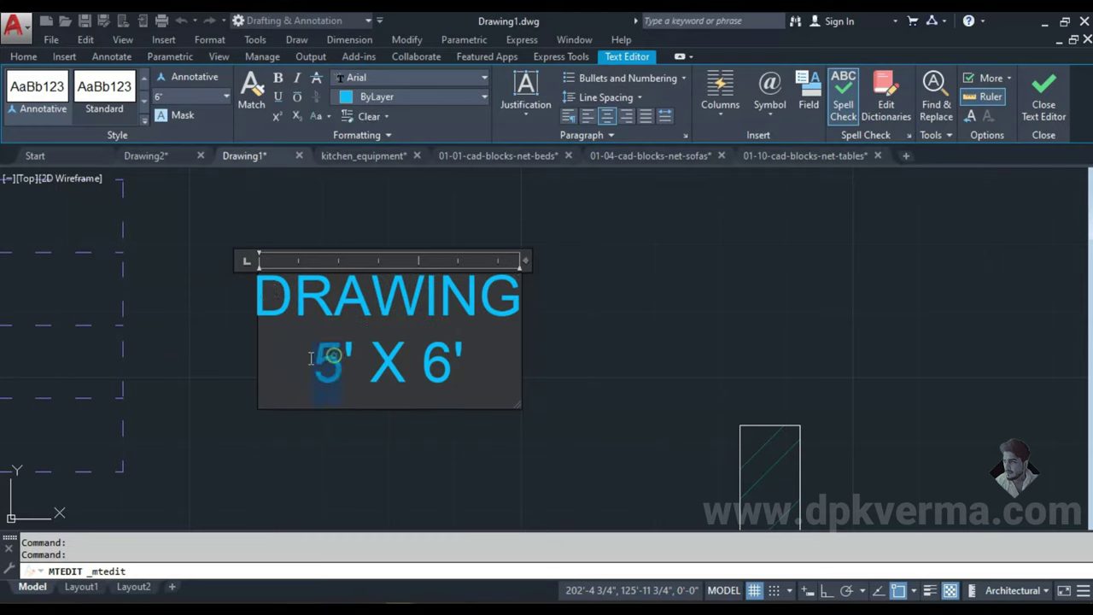
type("10'9")
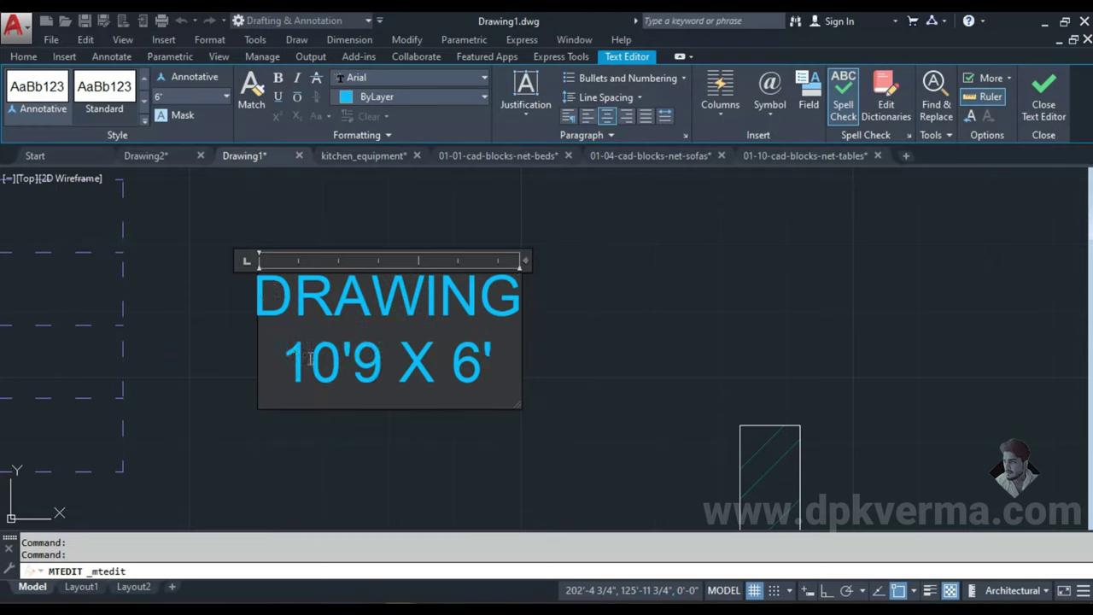
type("\"")
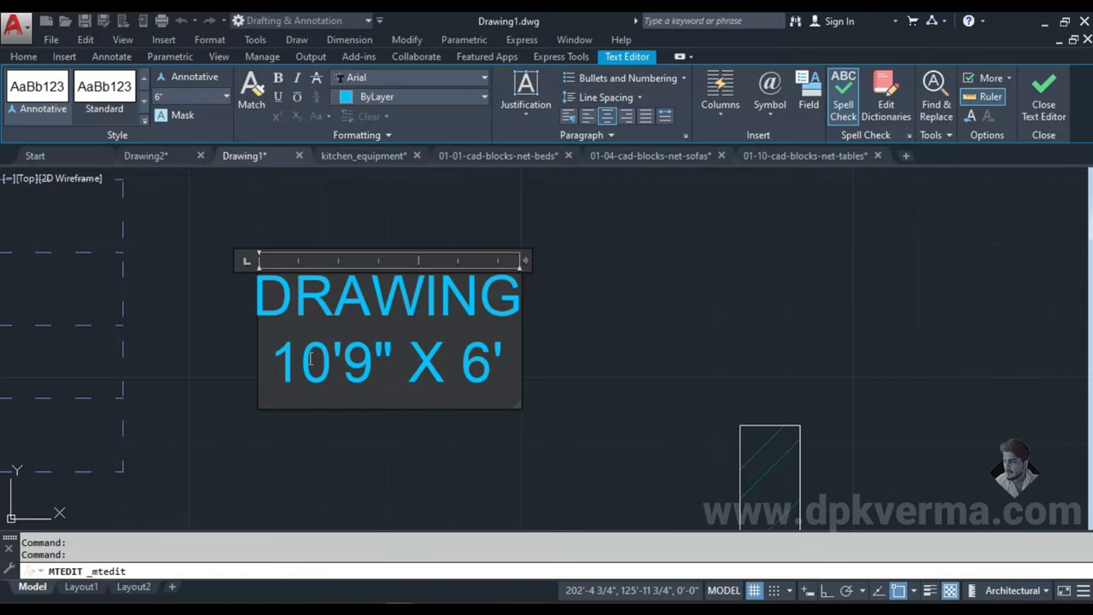
key("BackSpace")
type("9")
left_click(491, 456)
- Verify the drawing room's size with Quick Measure
scroll(556, 354, "down", 4)
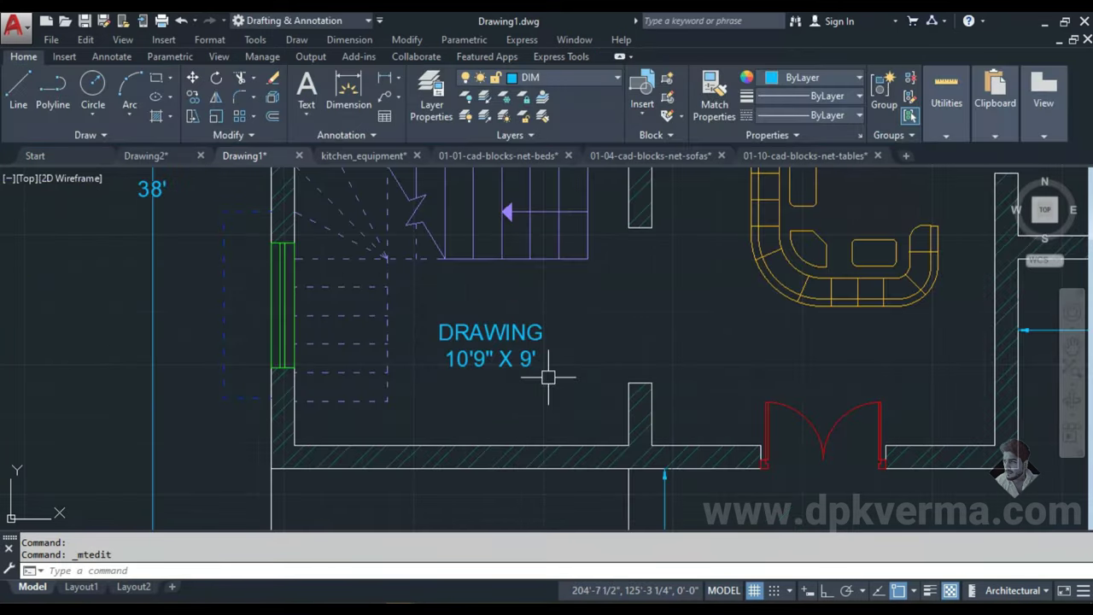
middle_click_drag(556, 371, 458, 425)
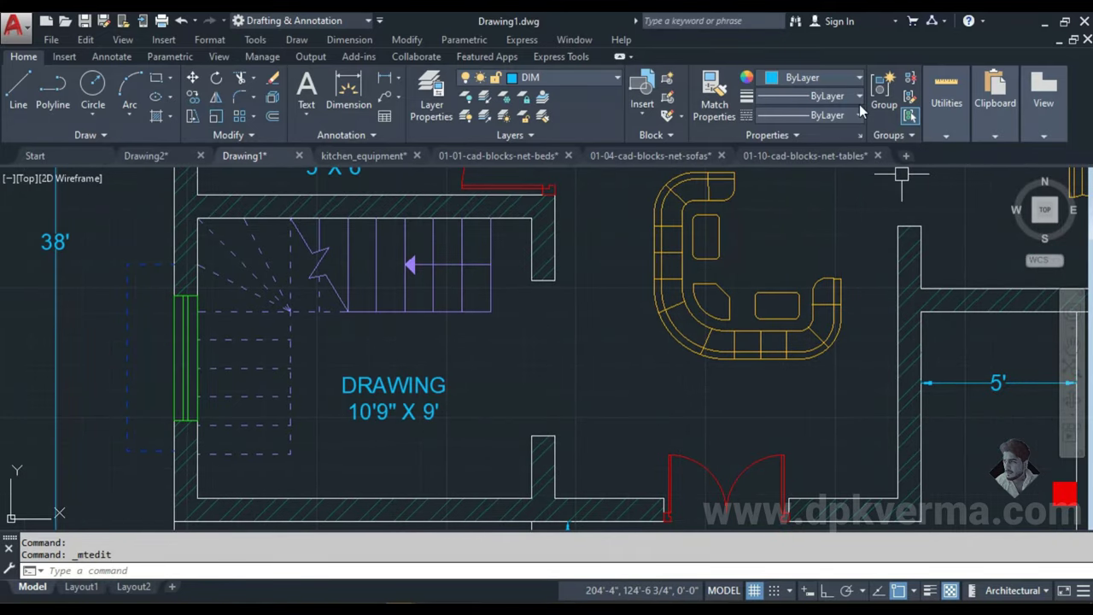
left_click(955, 111)
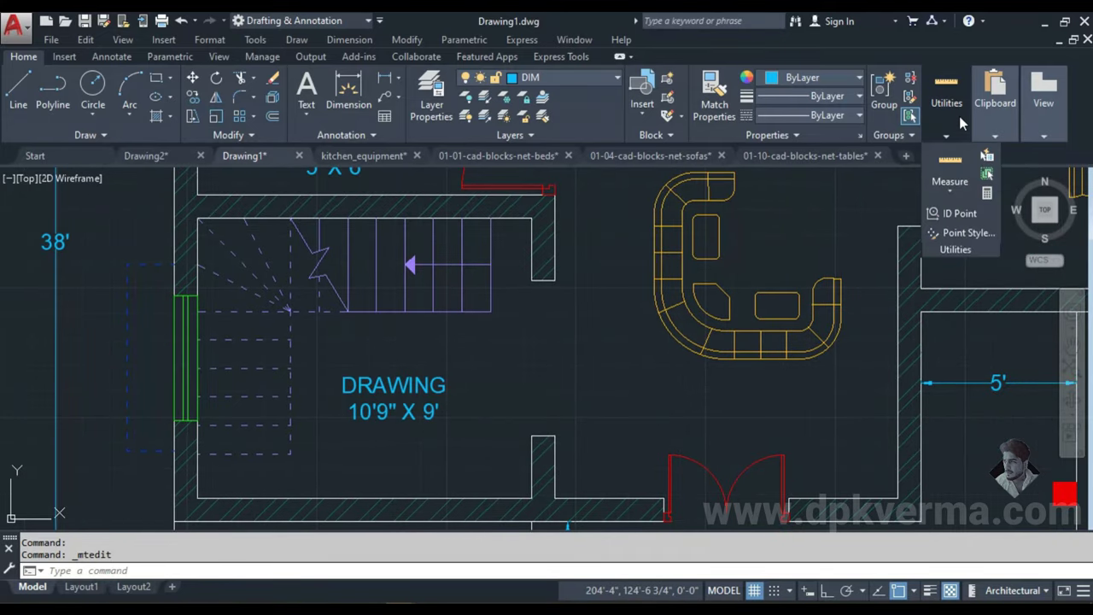
left_click(953, 175)
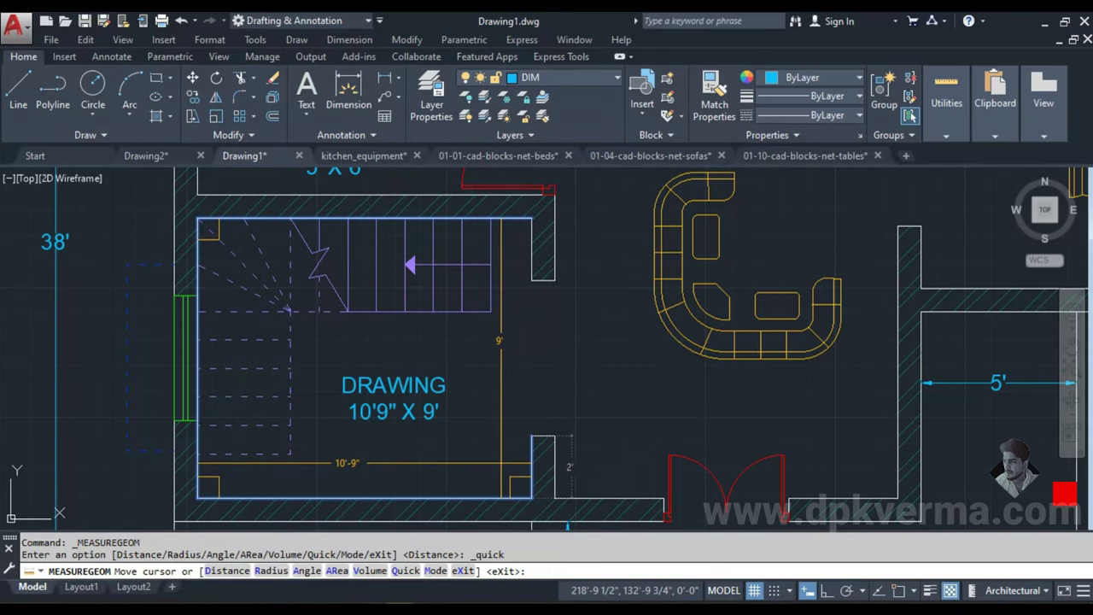
key("Escape")
scroll(459, 387, "down", 2)
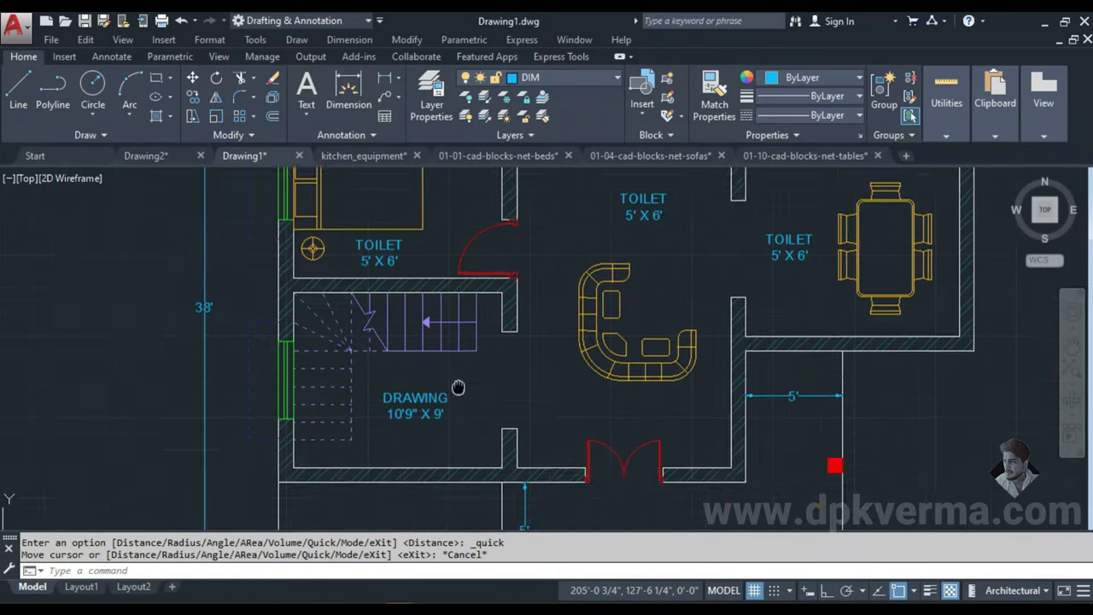
middle_click_drag(458, 387, 449, 431)
scroll(360, 266, "up", 5)
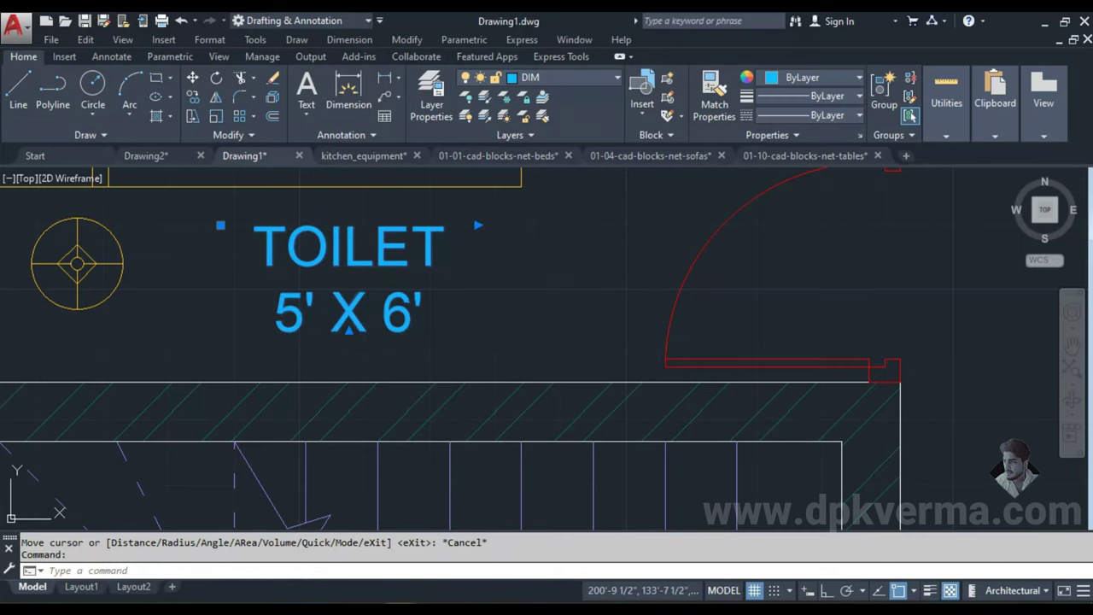
- Retype the toilet label near the bed as BED ROOM on one widened line
double_click(353, 247)
type("BED")
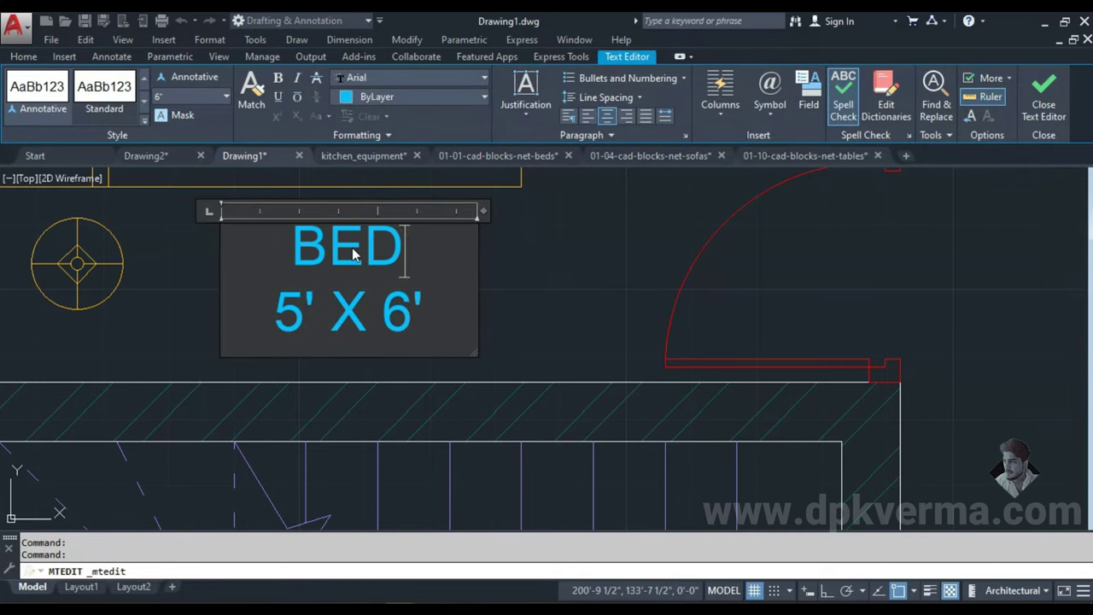
type(" ROOM")
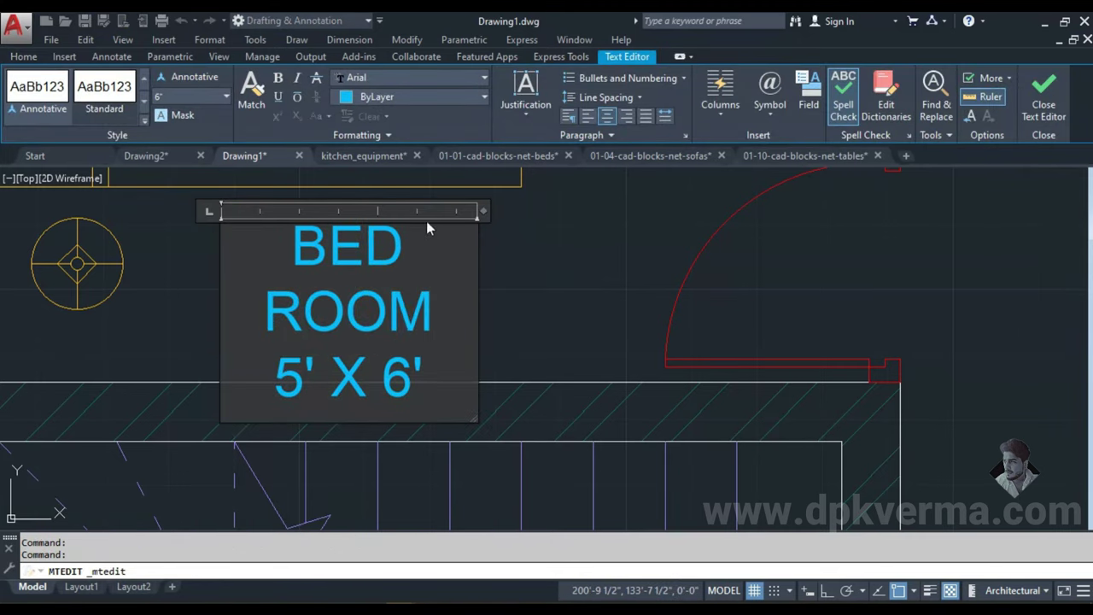
left_click_drag(487, 211, 620, 211)
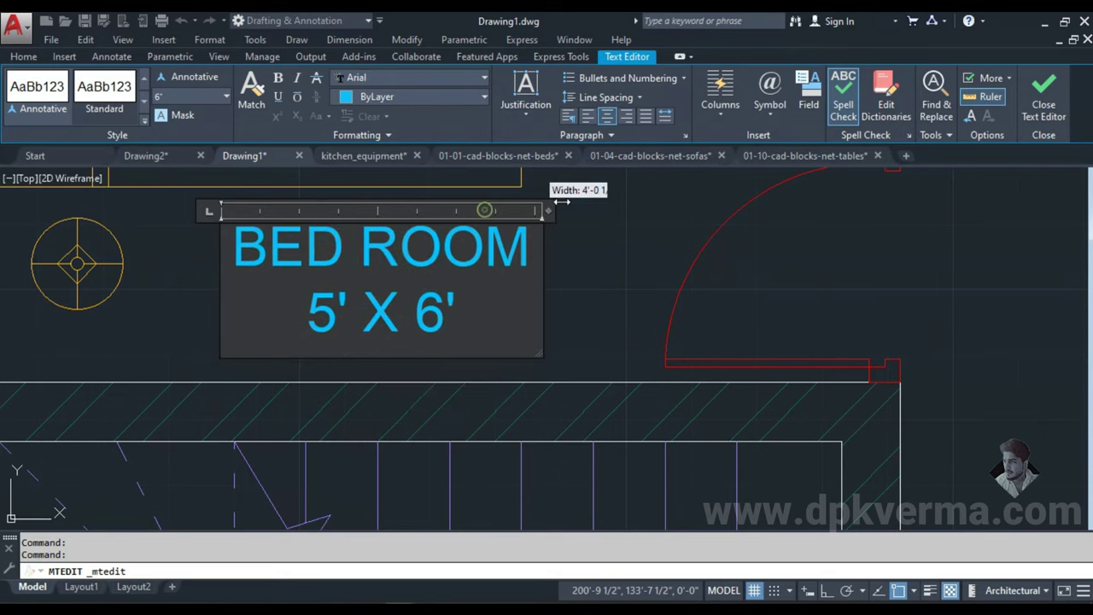
left_click(660, 244)
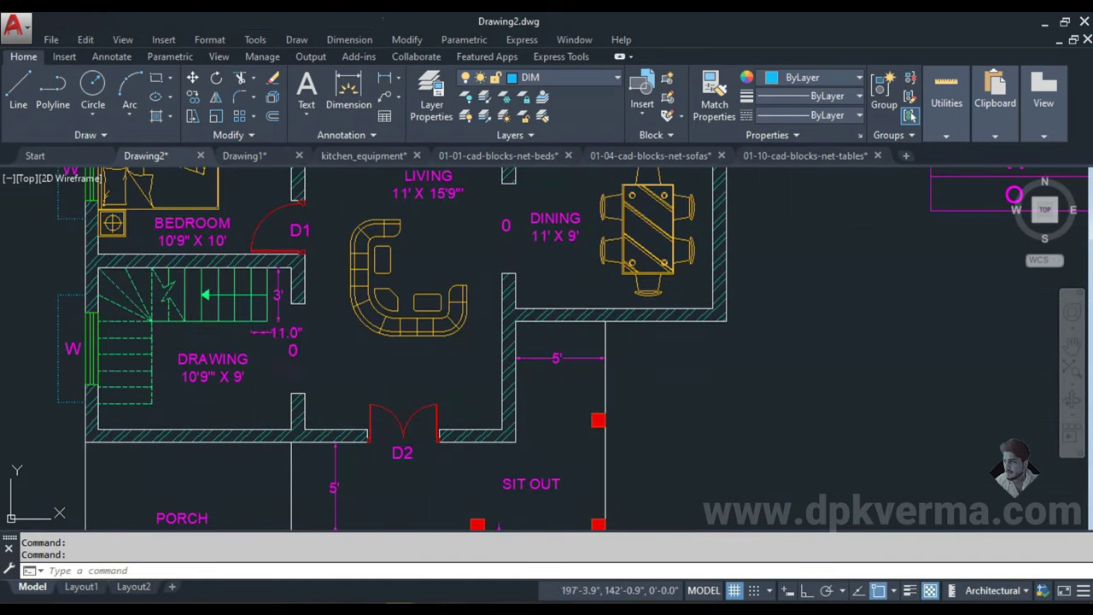
- Change the BED ROOM label's size to 10'9" X 10' in Drawing1
left_click(244, 155)
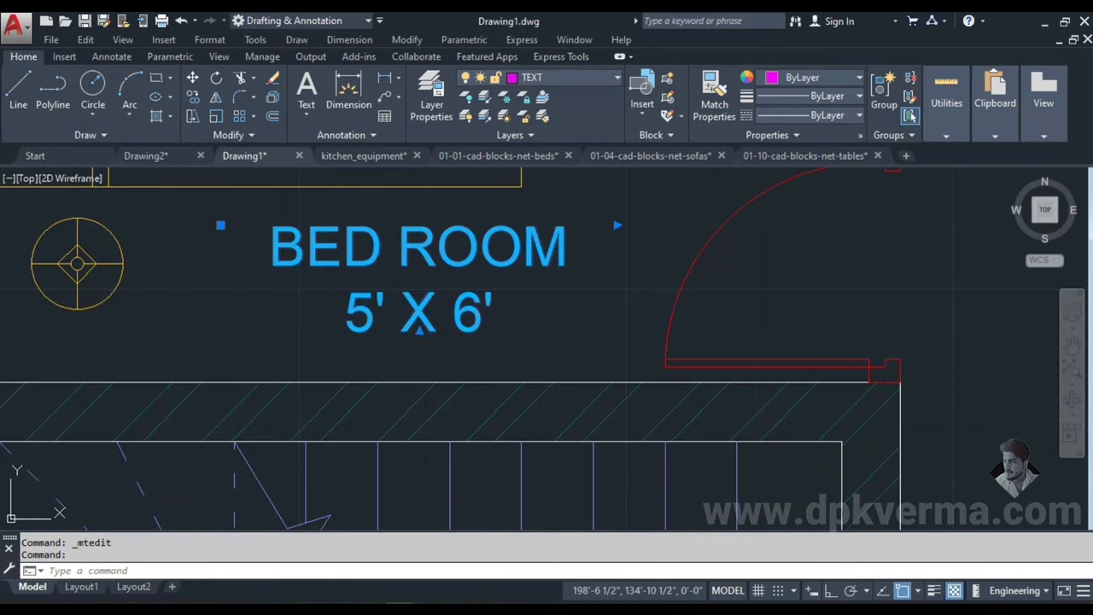
double_click(359, 314)
left_click_drag(373, 316, 350, 317)
type("10'")
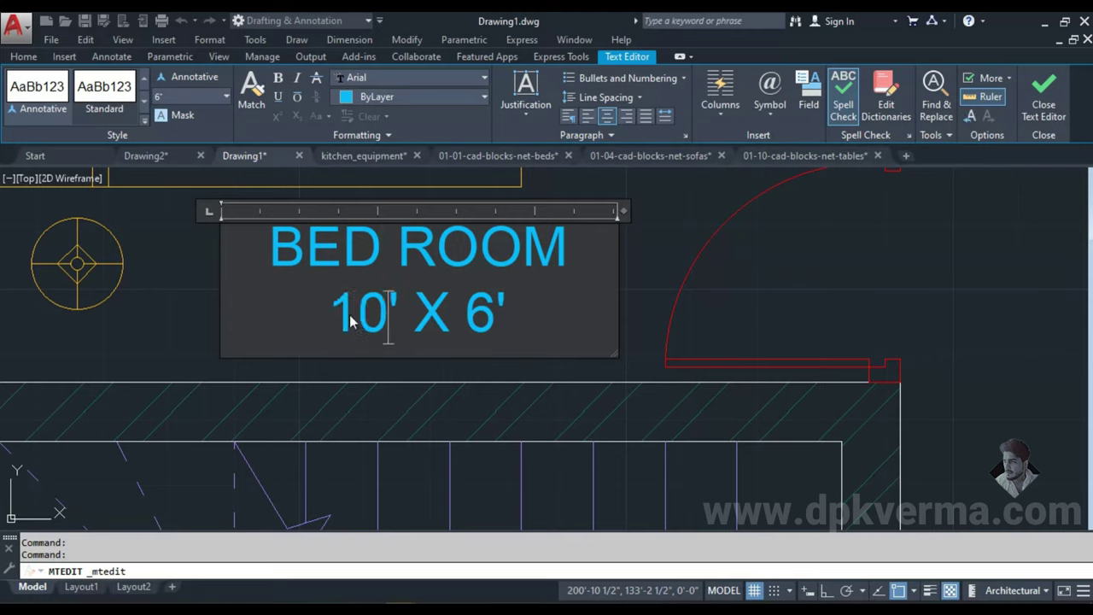
type("9\"")
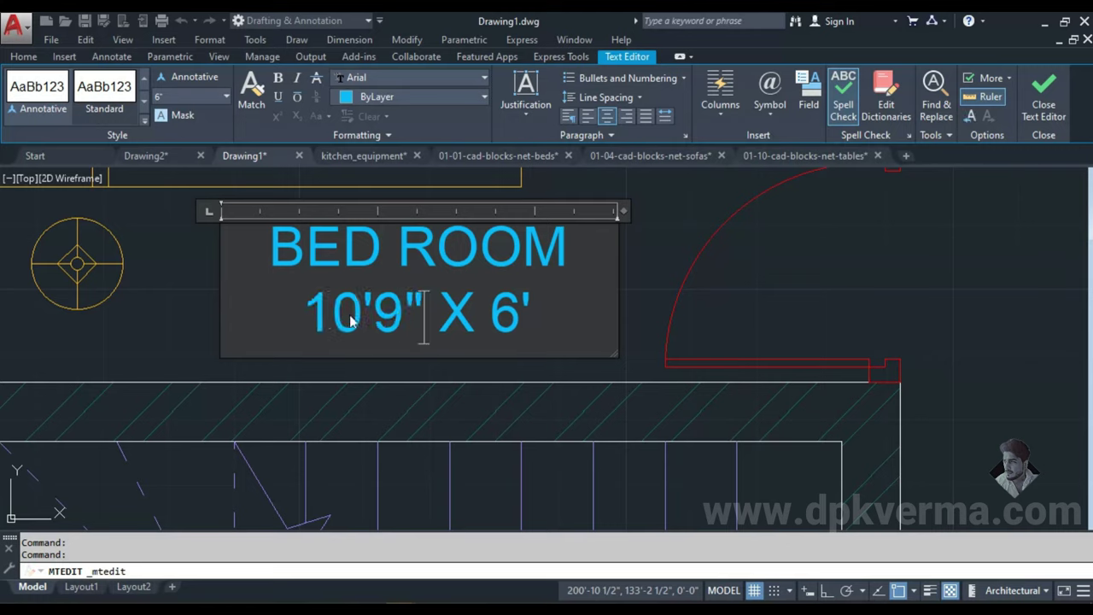
key("BackSpace")
type("10")
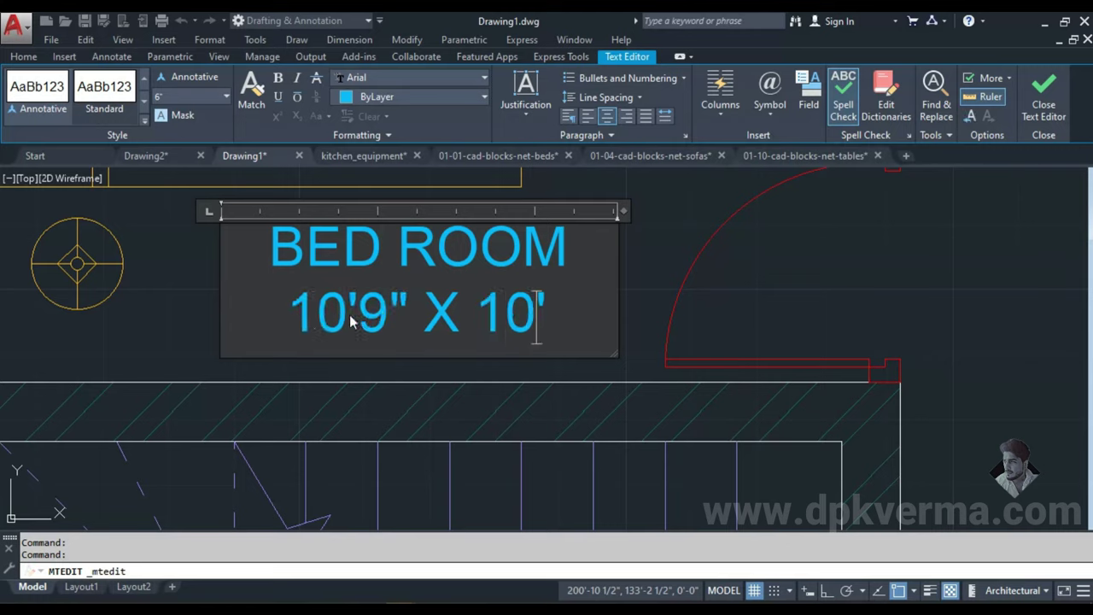
left_click(781, 288)
- Rename the TOILET 5' X 6' label in the central bed area to BED ROOM
scroll(551, 493, "down", 2)
scroll(519, 459, "down", 4)
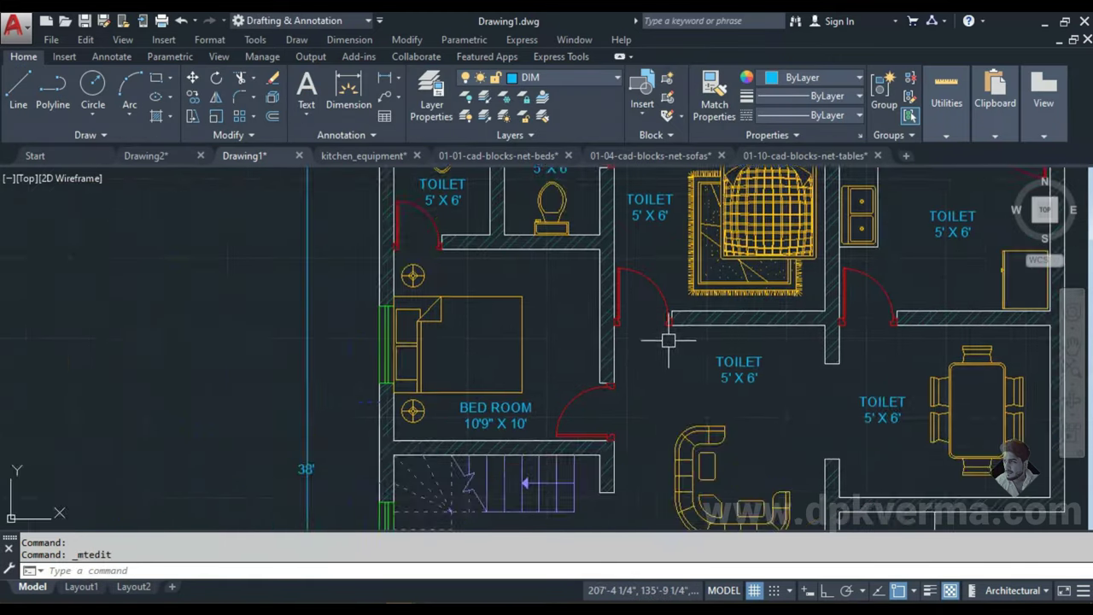
middle_click_drag(645, 237, 475, 351)
scroll(475, 350, "up", 3)
middle_click_drag(341, 214, 452, 256)
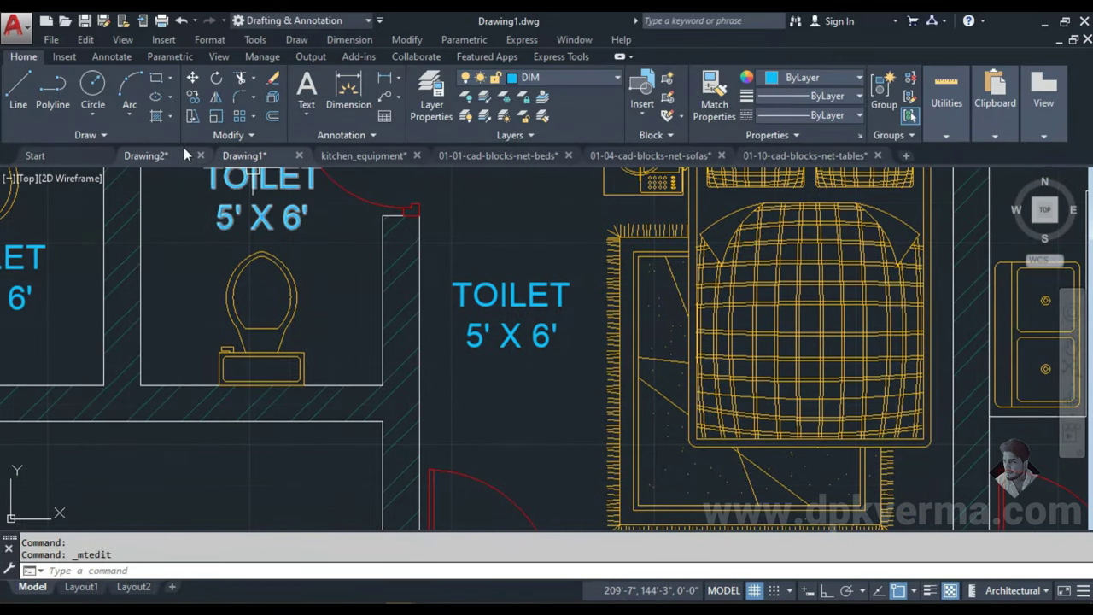
scroll(434, 318, "down", 2)
scroll(481, 288, "down", 2)
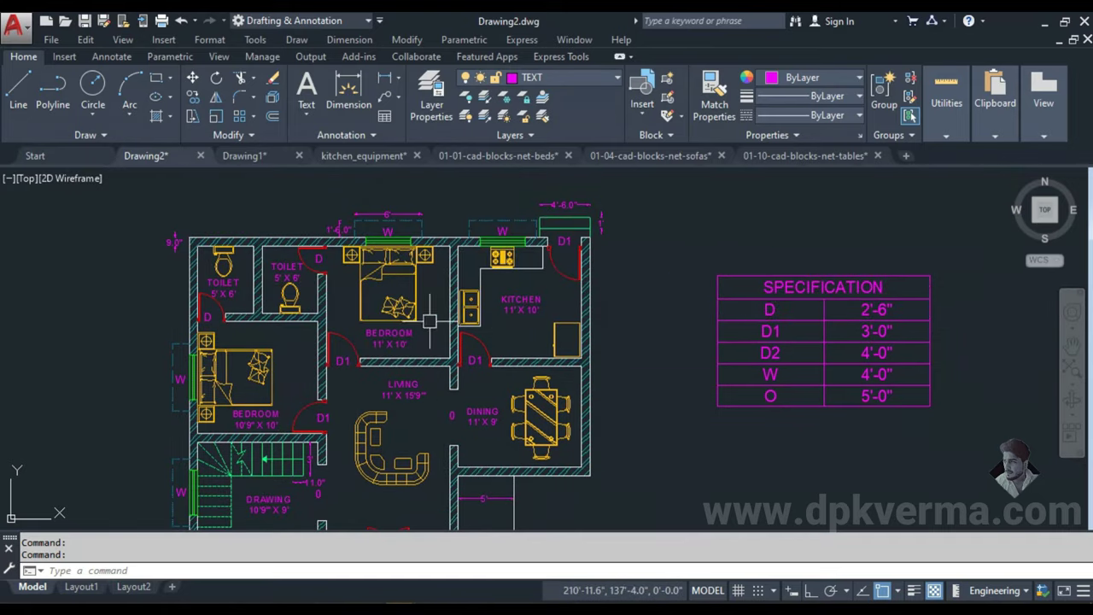
scroll(419, 374, "up", 5)
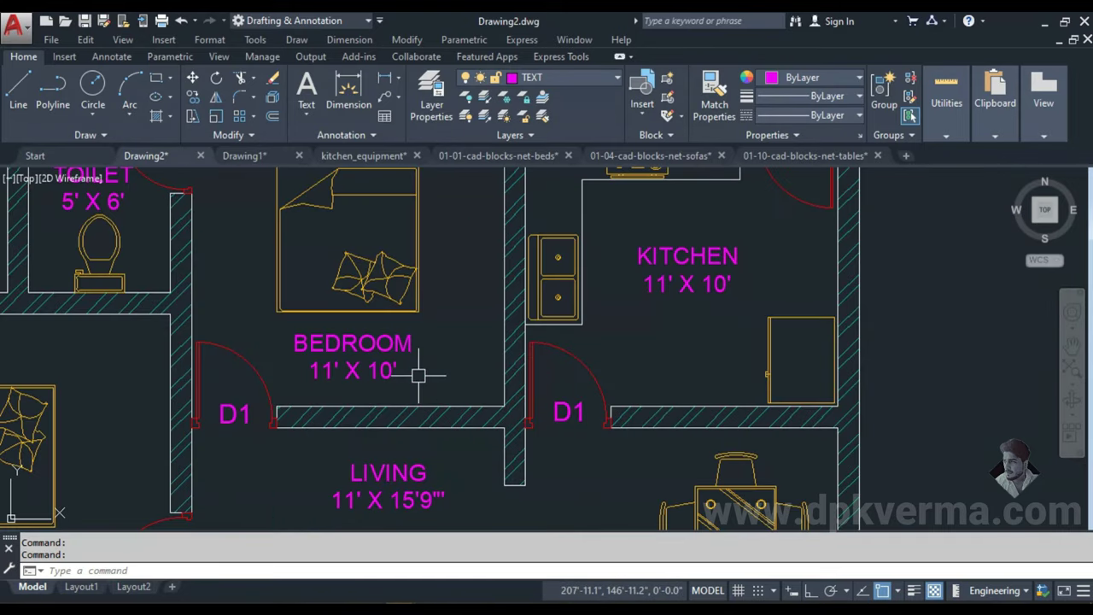
left_click(266, 156)
left_click(510, 337)
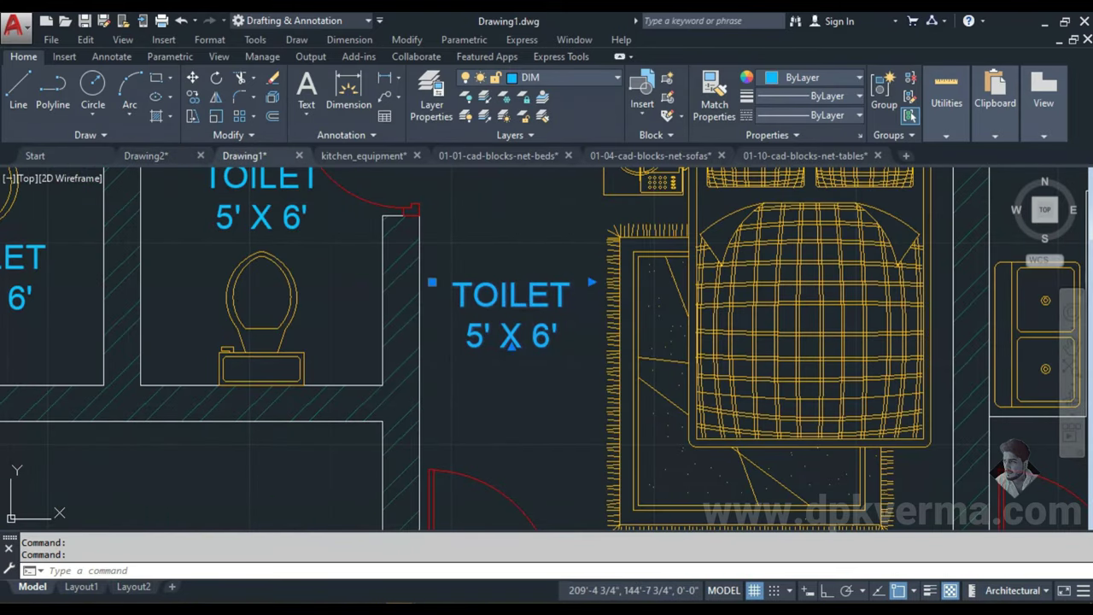
double_click(510, 338)
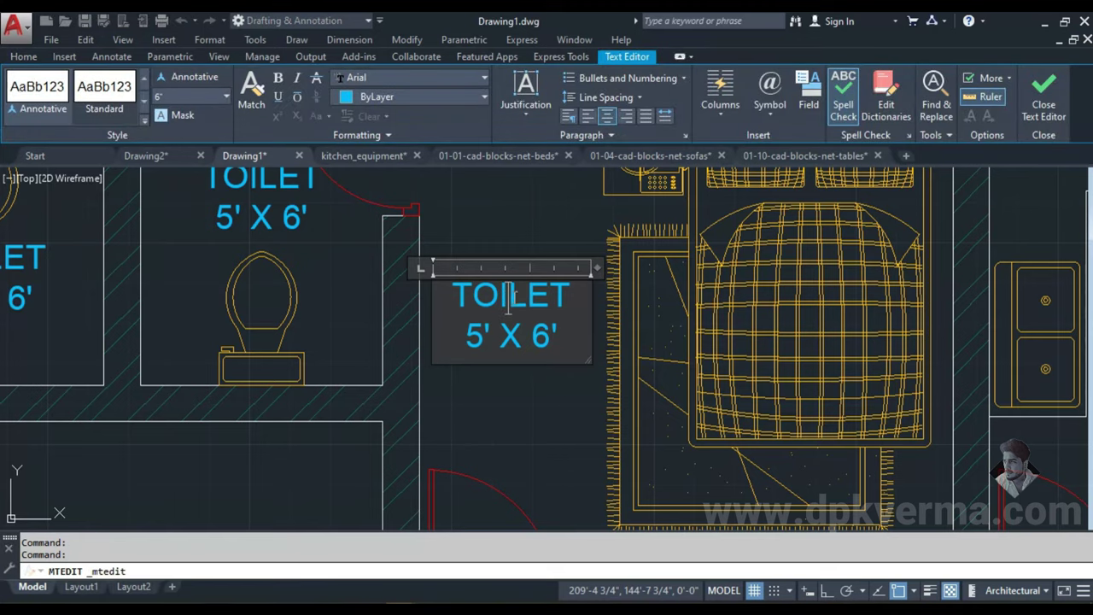
double_click(511, 297)
type("BED")
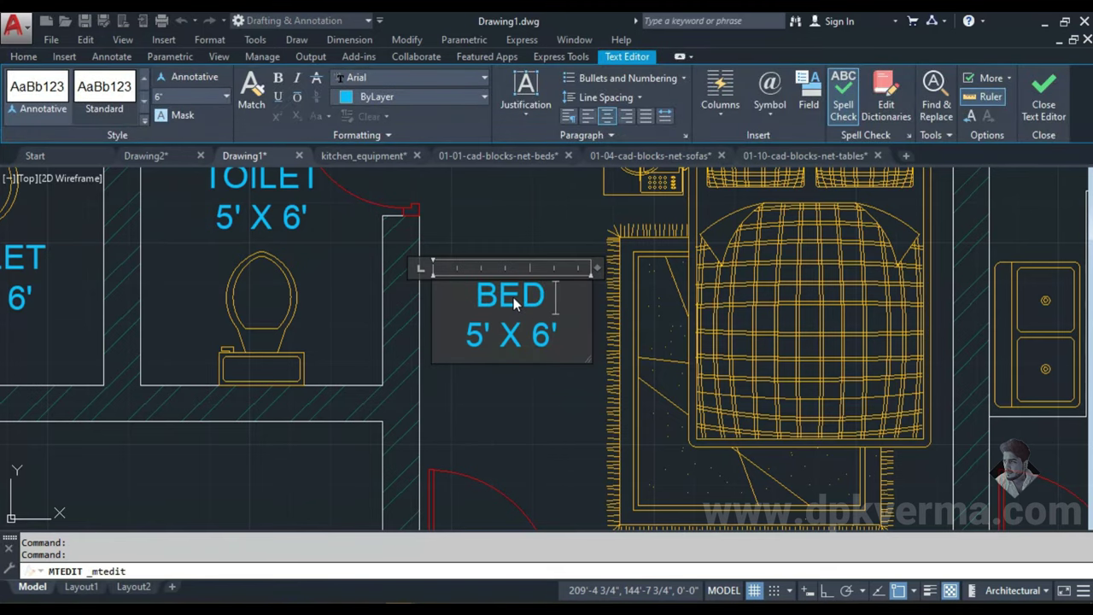
type(" ROOM")
- Change that label's size to 11' X 10' and widen it to one line
left_click(462, 375)
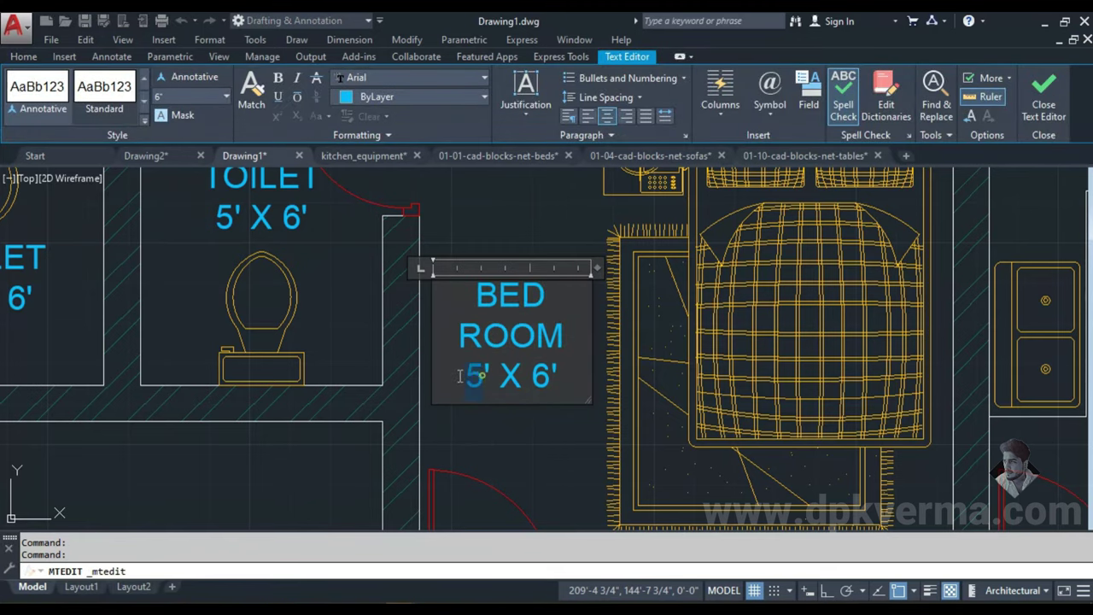
key("Delete")
type("10")
key("BackSpace")
type("1")
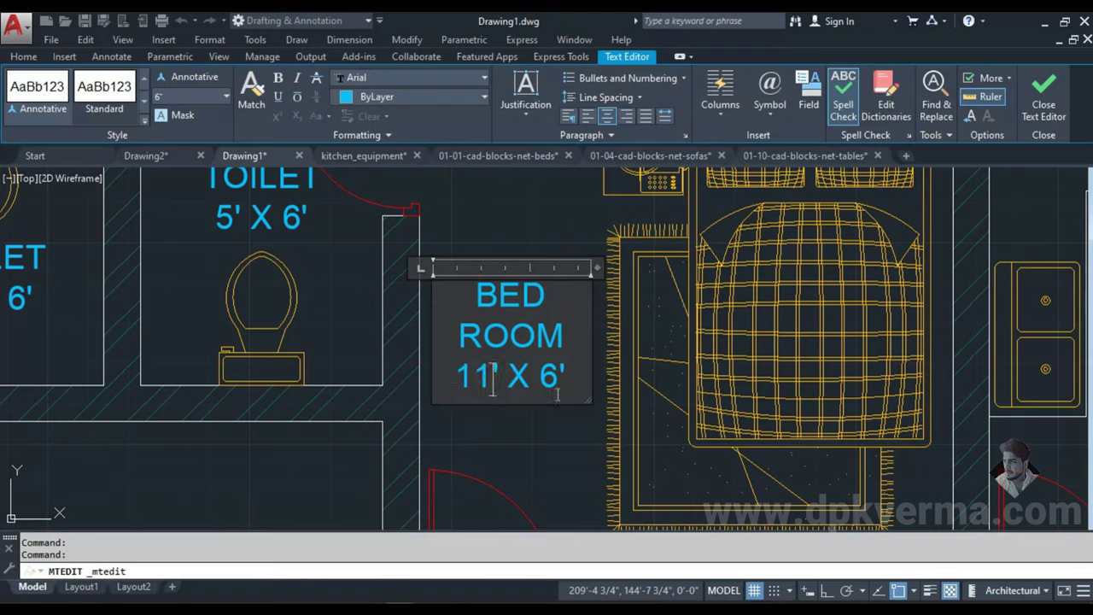
left_click(551, 376)
key("Delete")
type("10")
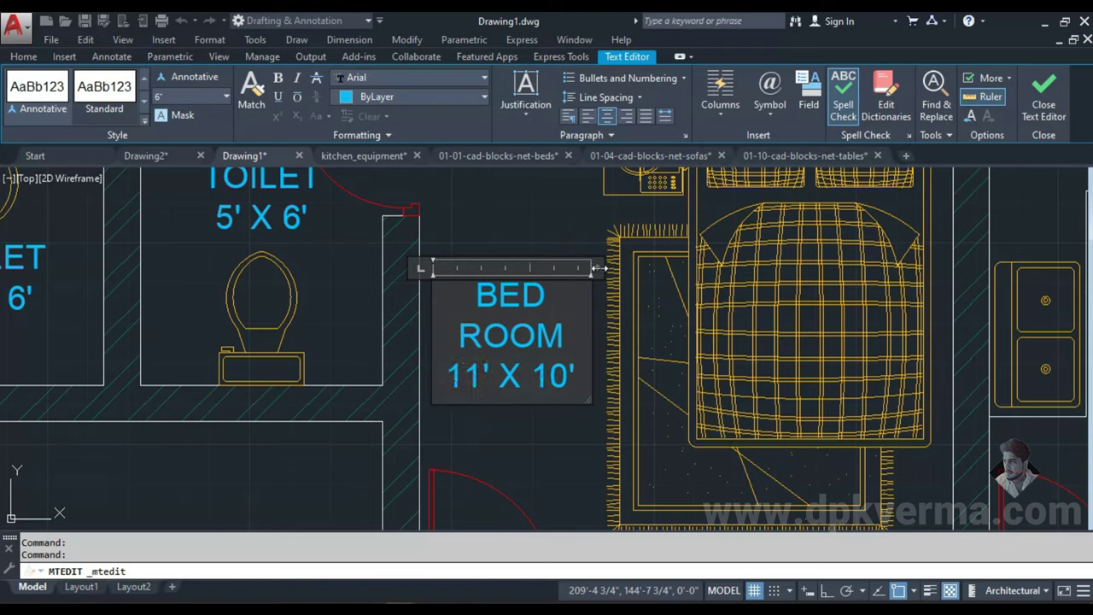
left_click_drag(600, 268, 636, 269)
left_click(575, 212)
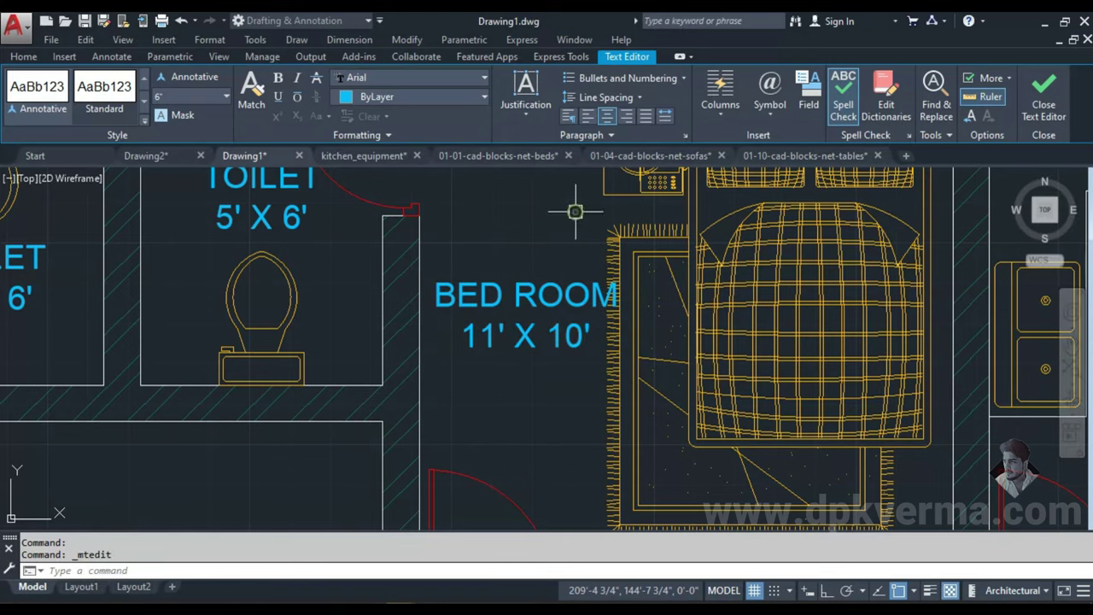
- Move the BED ROOM 11' X 10' label to sit beside the bed
type("m")
key("Return")
left_click(561, 333)
key("Return")
left_click(568, 395)
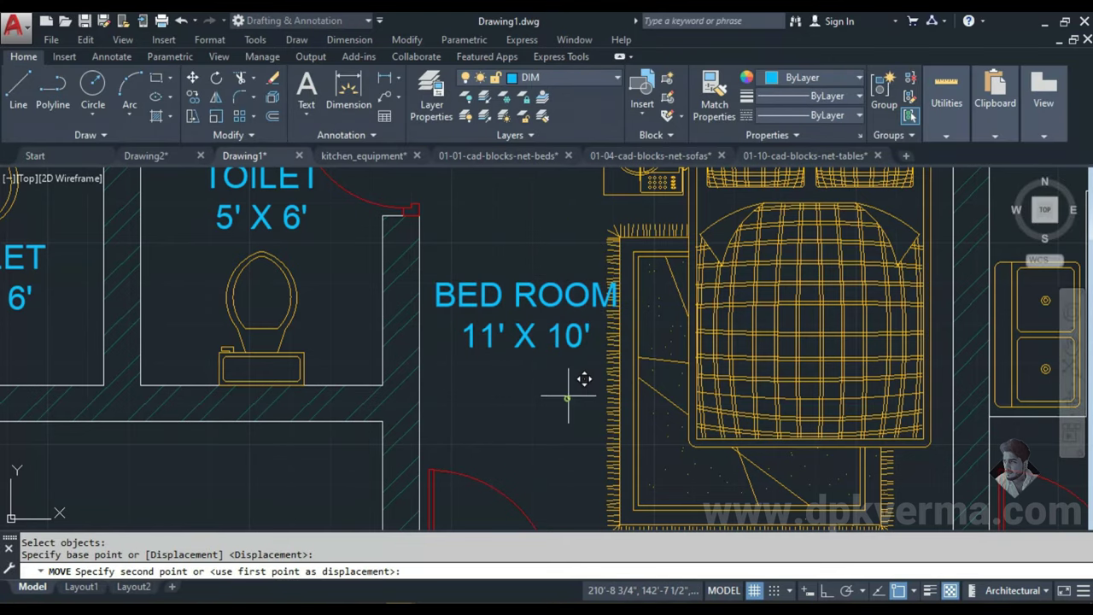
left_click(567, 373)
scroll(552, 385, "down", 5)
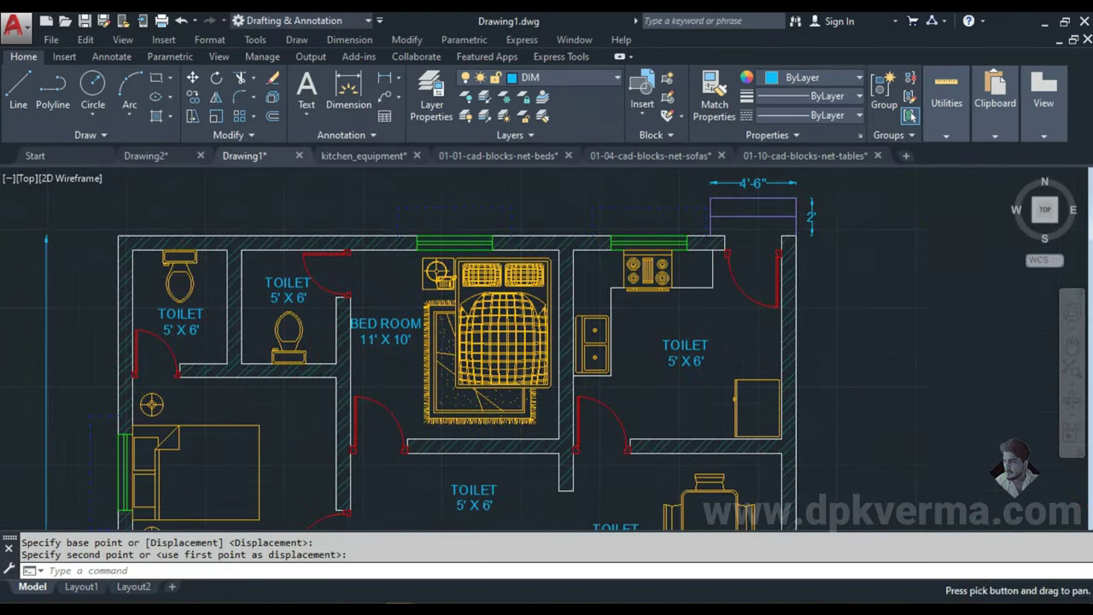
scroll(703, 358, "up", 4)
middle_click_drag(730, 315, 566, 353)
scroll(586, 373, "down", 2)
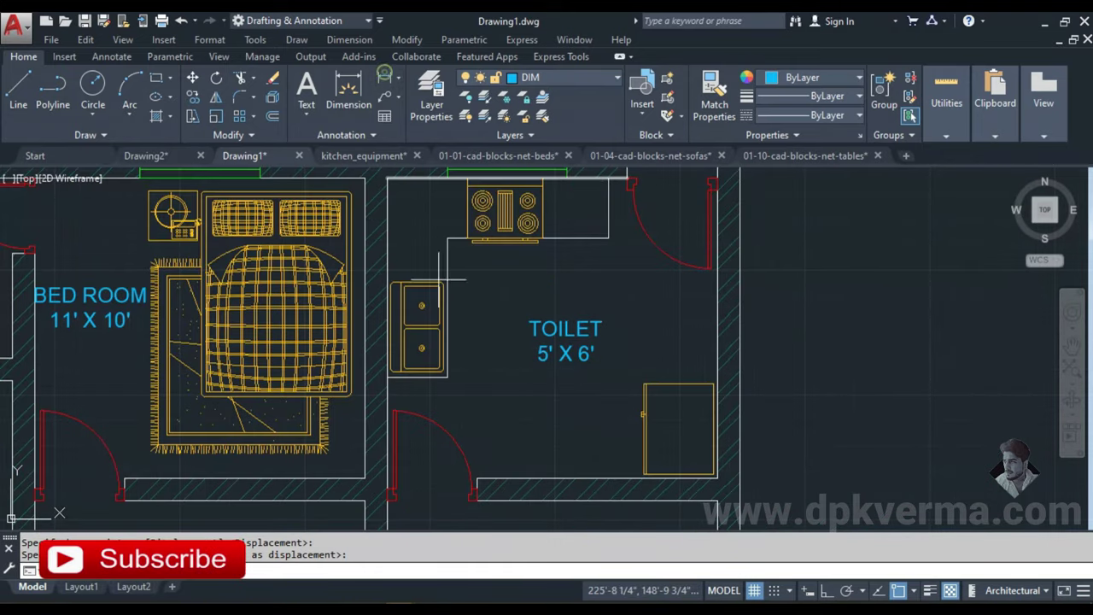
- Measure the stove-and-sink room with temporary 11' width and 10' depth dimensions
left_click(385, 77)
left_click(389, 250)
left_click(713, 268)
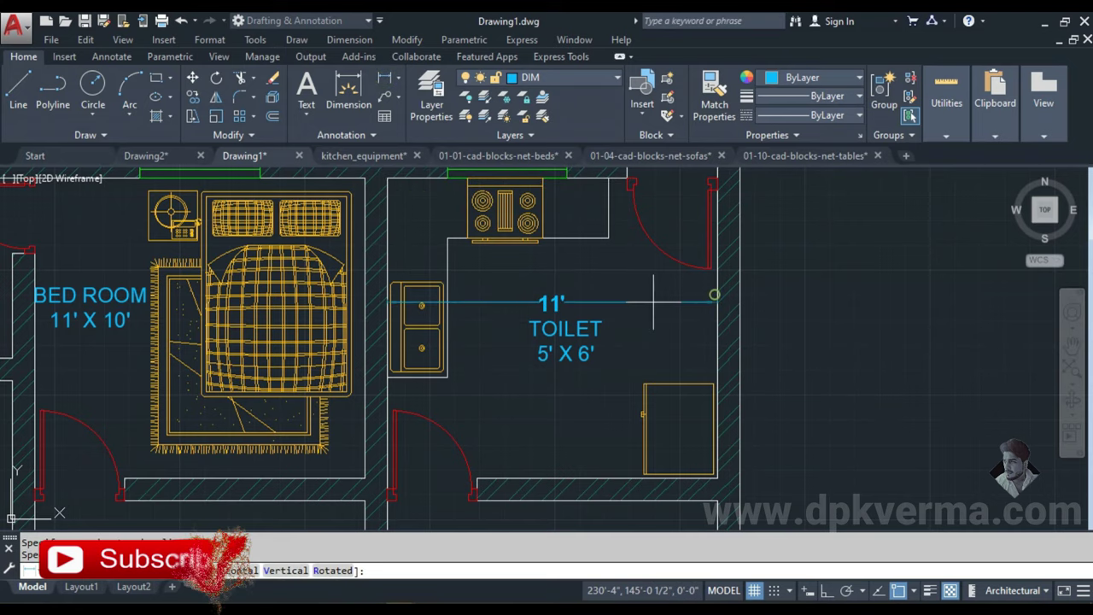
left_click(635, 289)
key("Return")
left_click(608, 178)
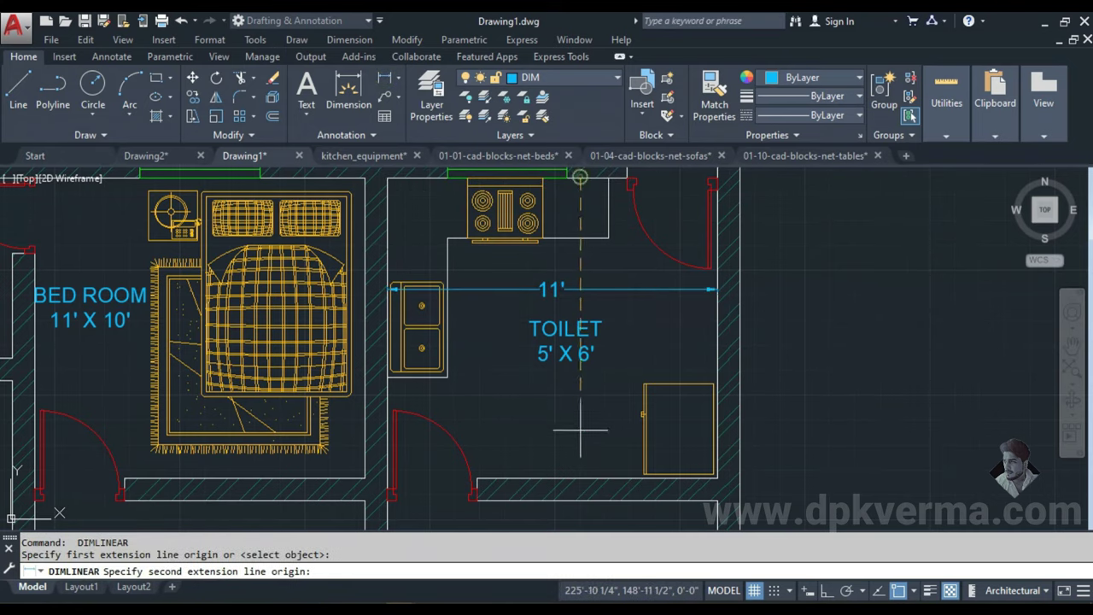
left_click(597, 480)
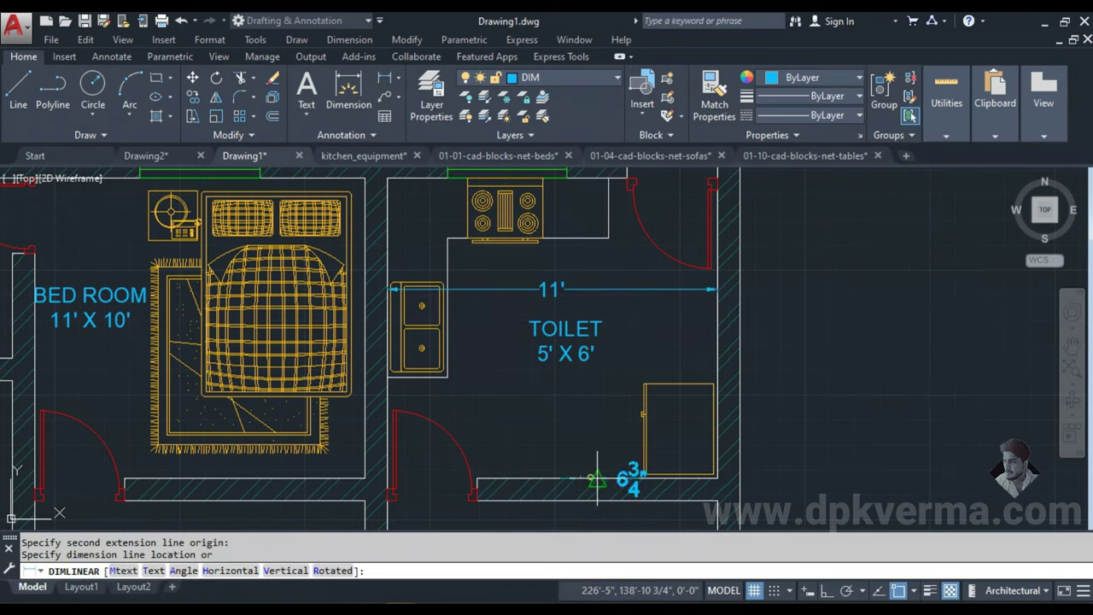
left_click(499, 468)
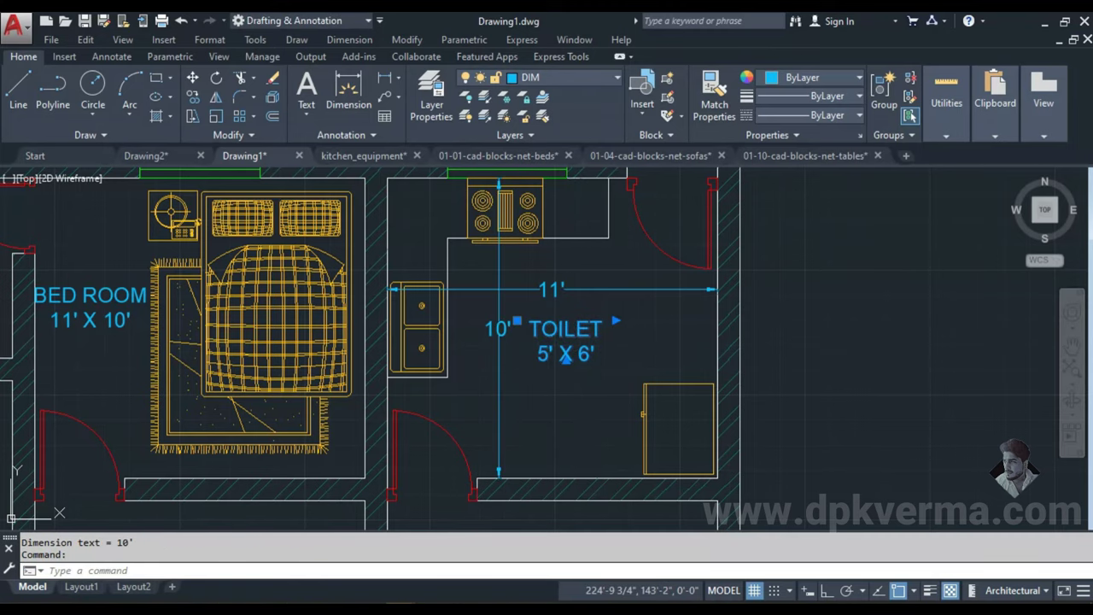
- Relabel that room's TOILET text as KITCHEN 11' X 10'
double_click(576, 333)
type("KI")
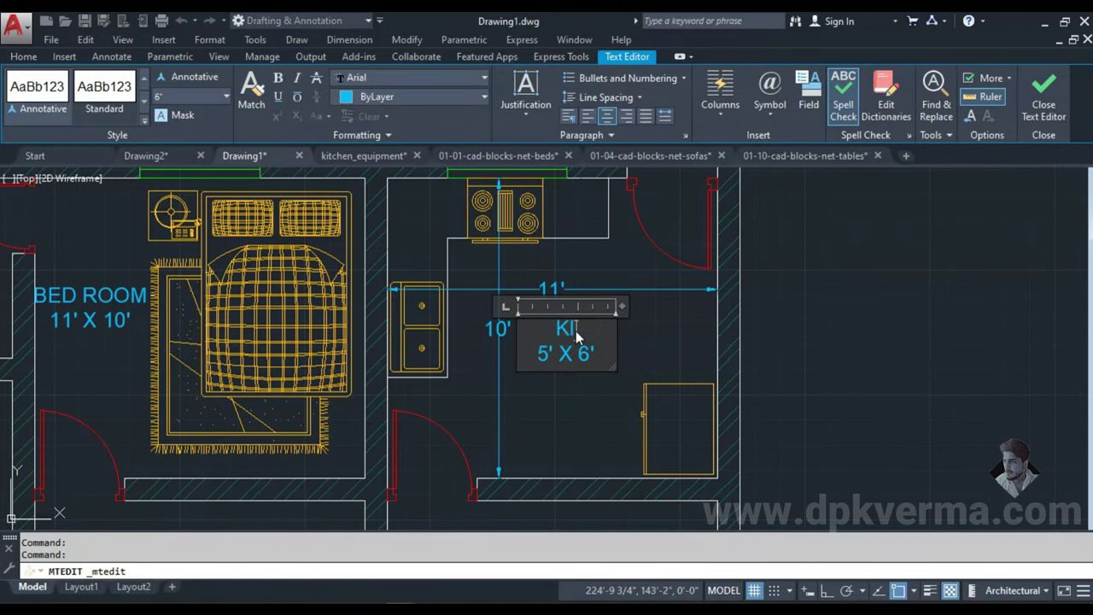
type("TCHEN")
double_click(545, 354)
type("11' X ")
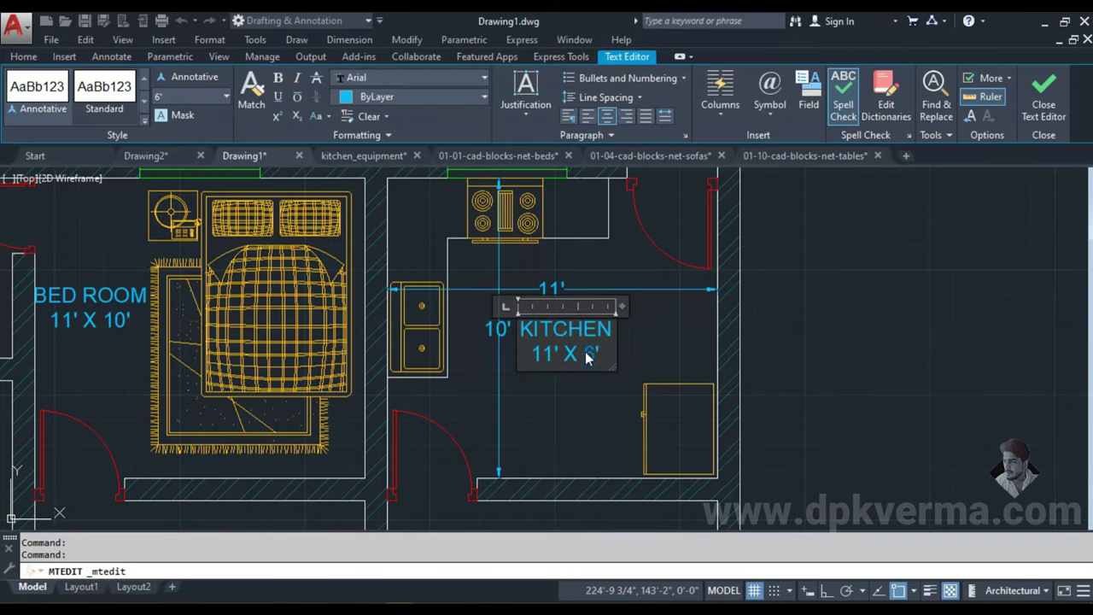
type("10")
left_click(671, 344)
- Erase the temporary 11' and 10' measuring dimensions
left_click(640, 291)
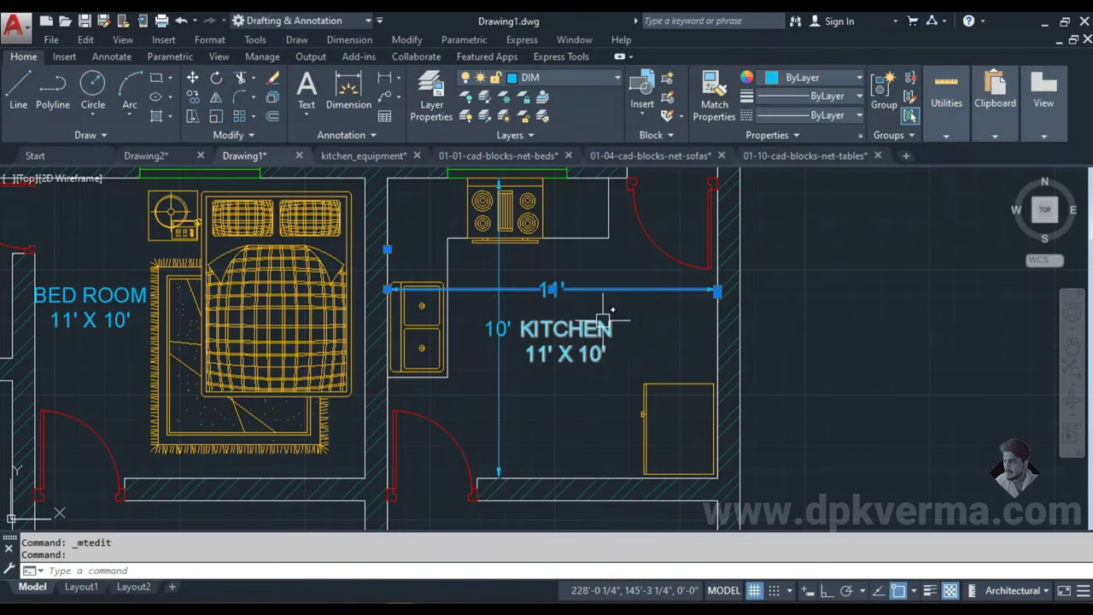
type("e")
key("Return")
left_click(499, 289)
type("e")
key("Return")
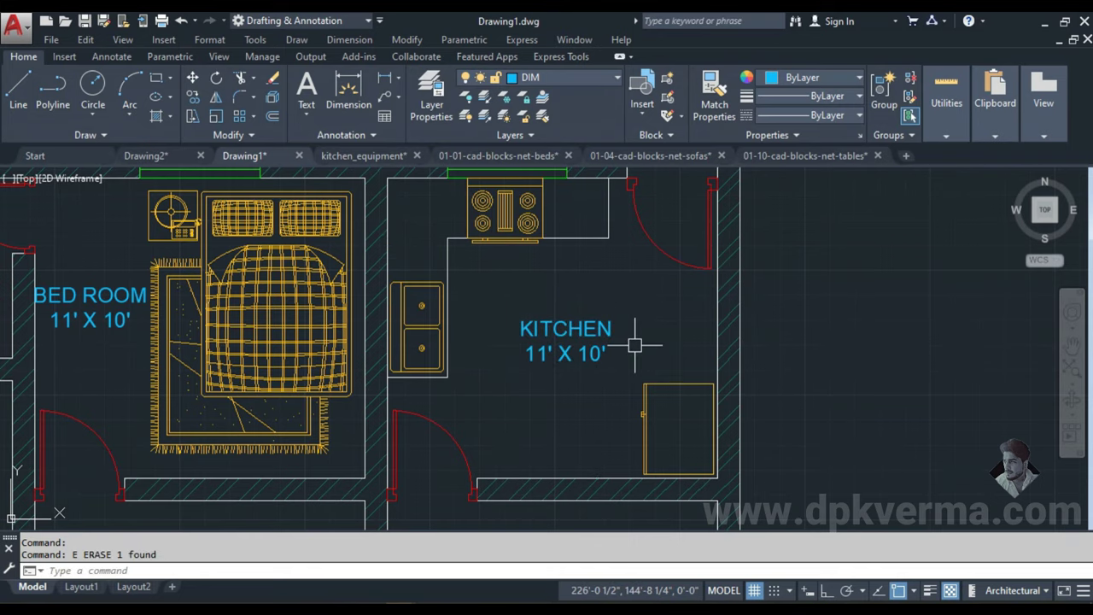
middle_click_drag(635, 345, 635, 285)
scroll(555, 342, "down", 3)
scroll(524, 361, "up", 3)
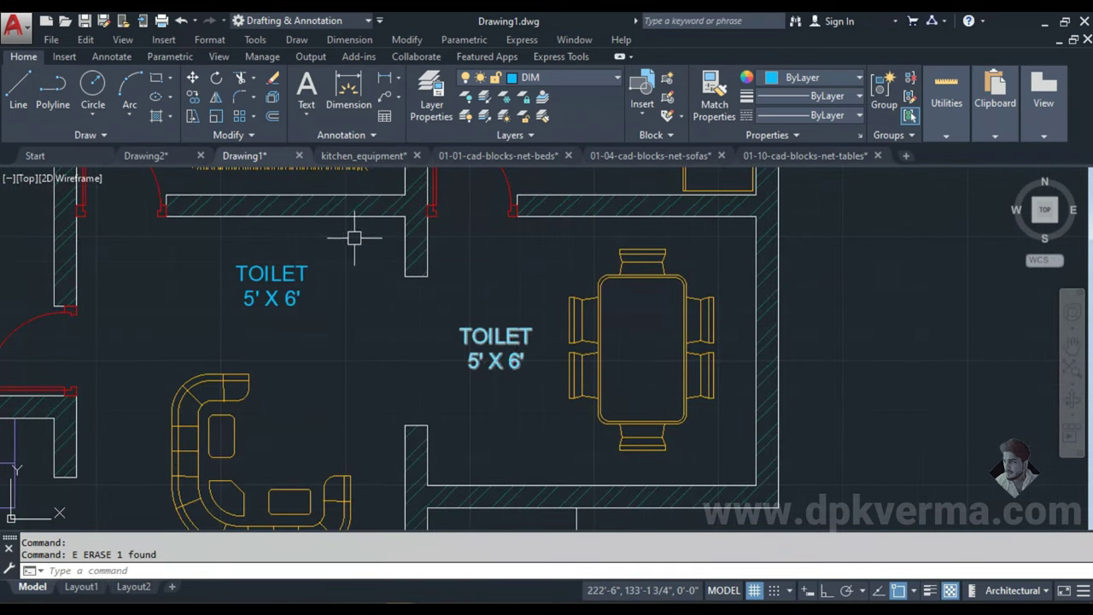
- Check Drawing2's dining size, then relabel the TOILET text by the table as DINING 11' X 9'
left_click(162, 156)
mouse_move(600, 357)
middle_mouse_down()
mouse_move(626, 287)
mouse_move(616, 180)
middle_mouse_up()
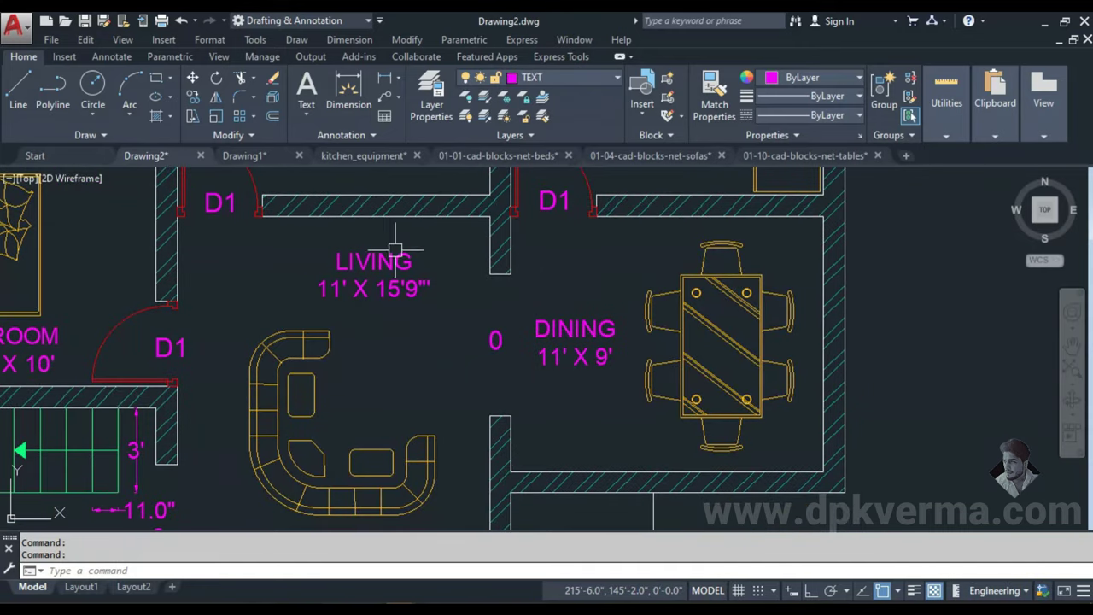
left_click(243, 155)
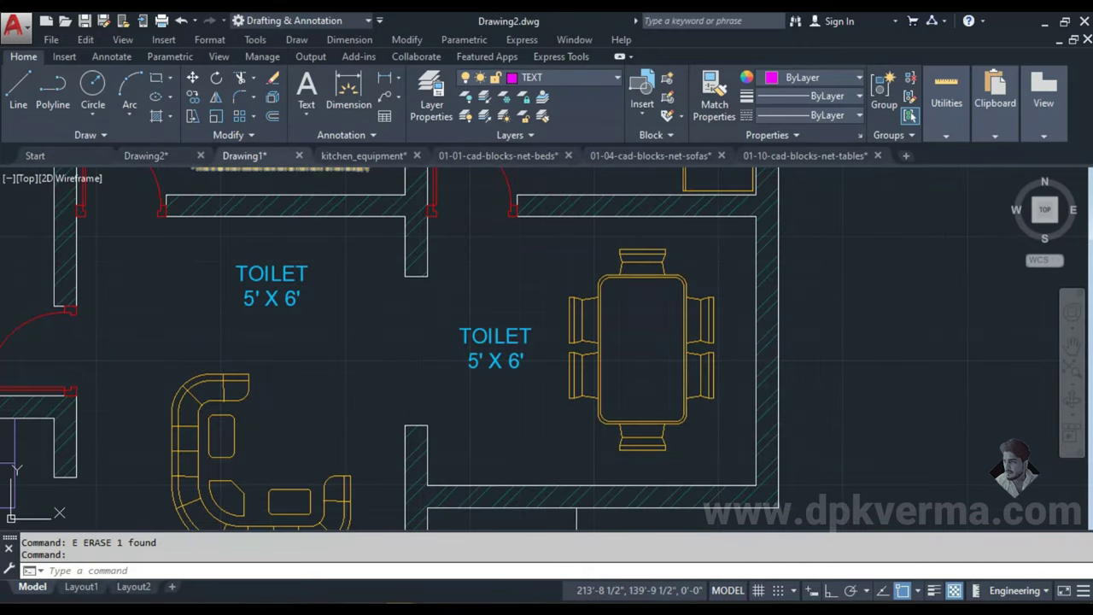
left_click(503, 333)
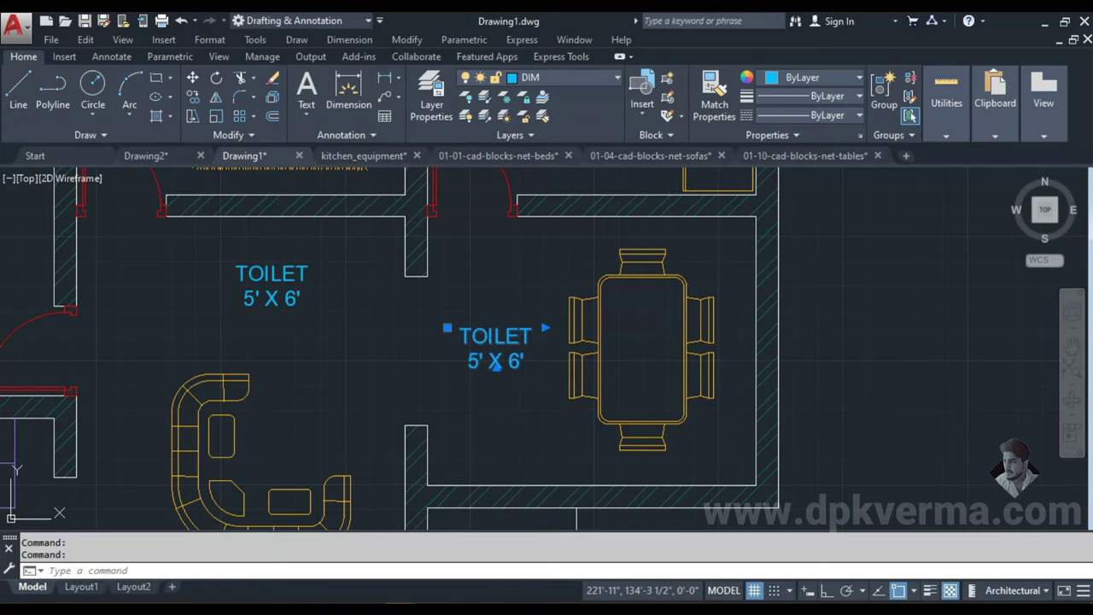
double_click(496, 362)
double_click(498, 337)
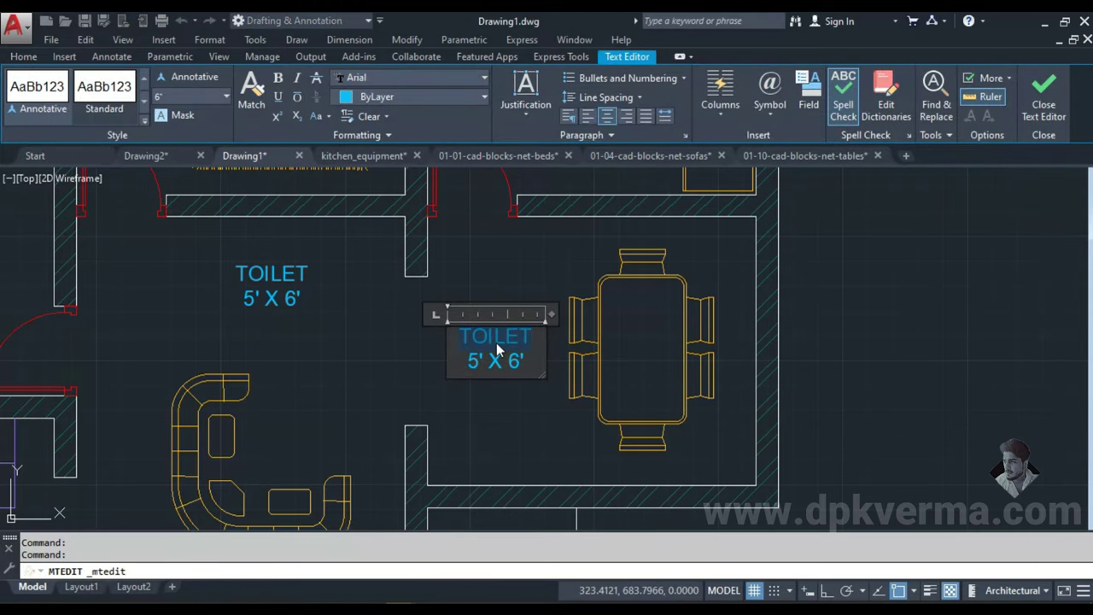
type("DINING")
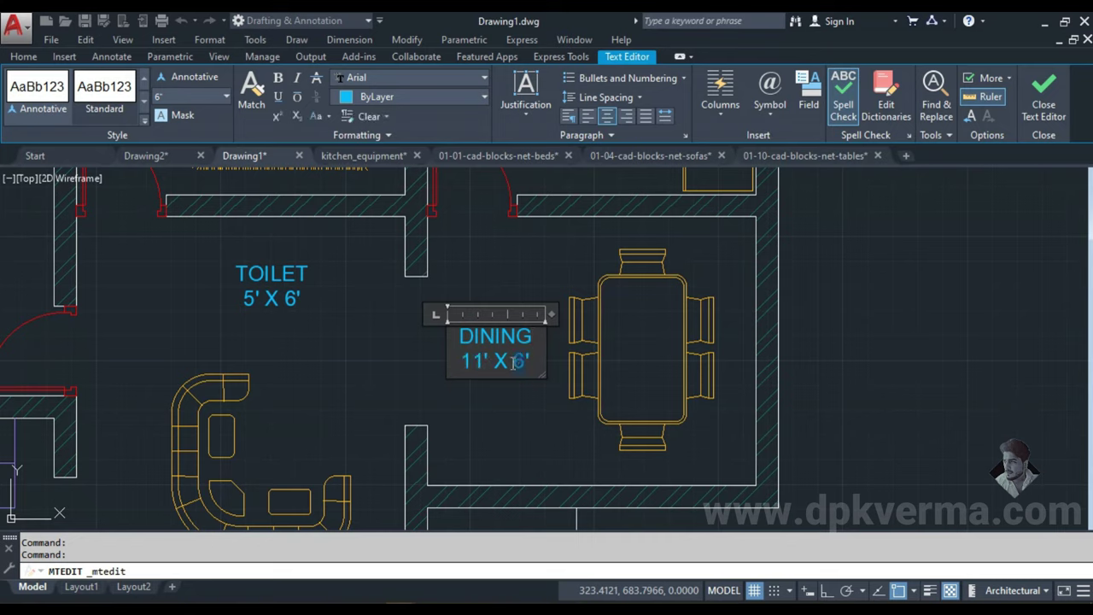
left_click(513, 410)
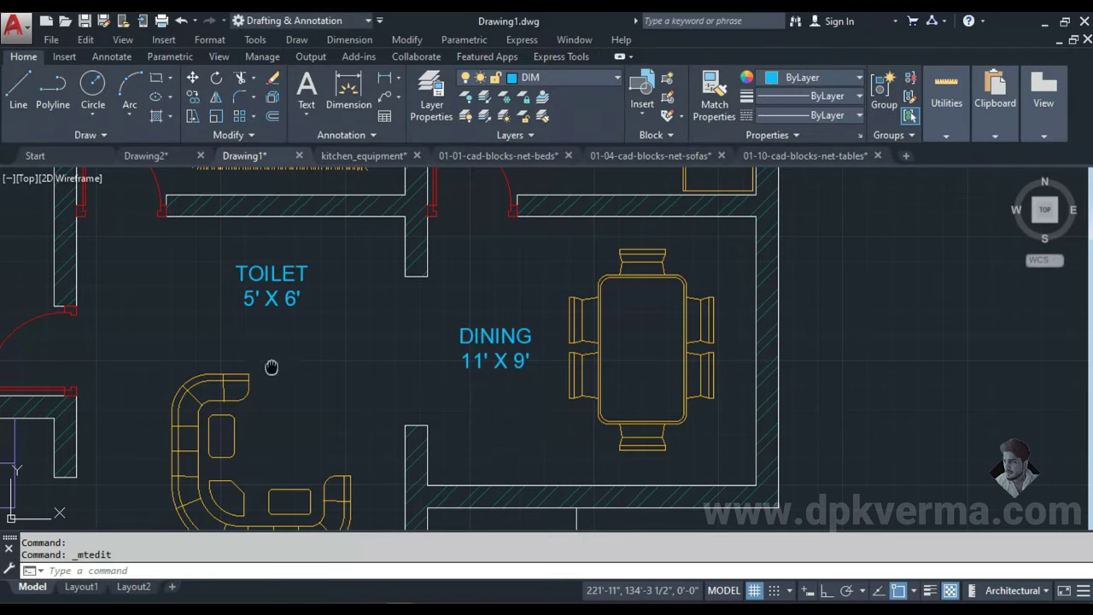
middle_click_drag(269, 367, 385, 349)
left_click(146, 157)
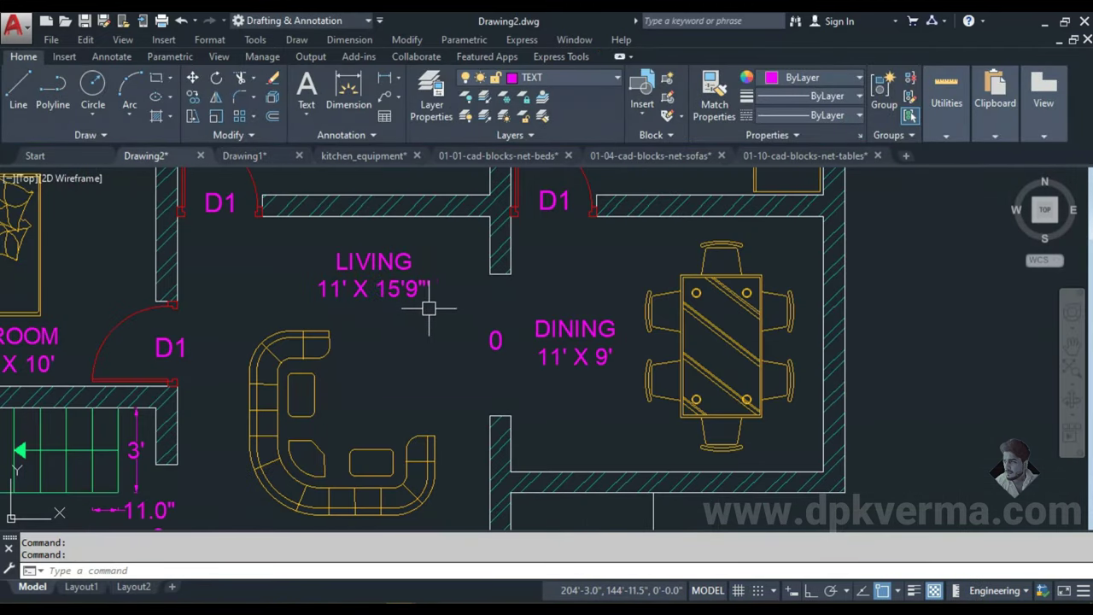
- Check the LIVING 11' X 15'9" label text in the reference plan
left_click(379, 288)
double_click(378, 287)
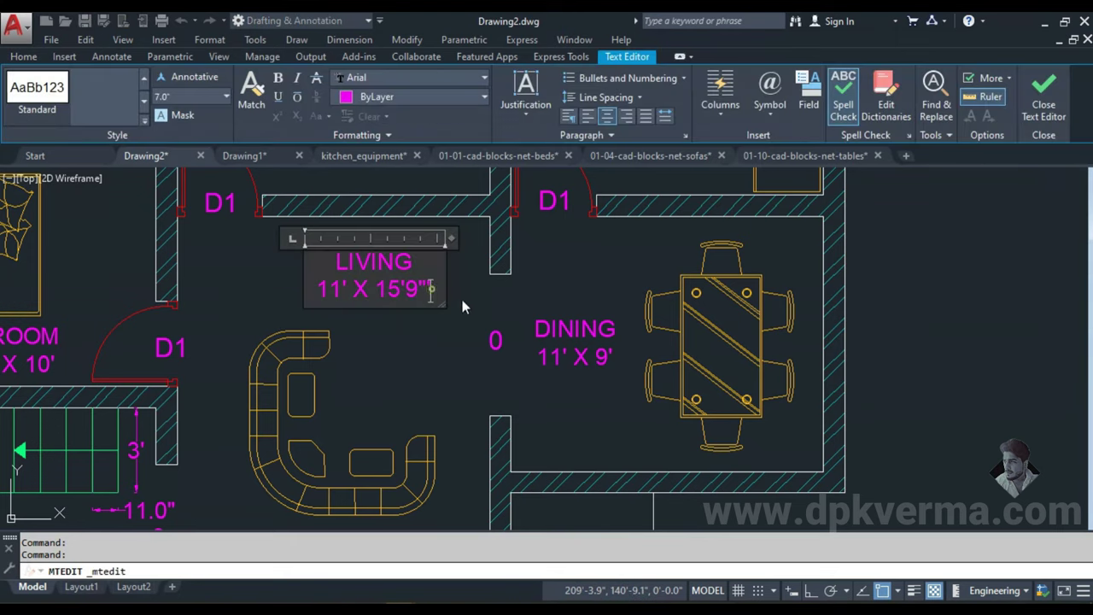
left_click(469, 300)
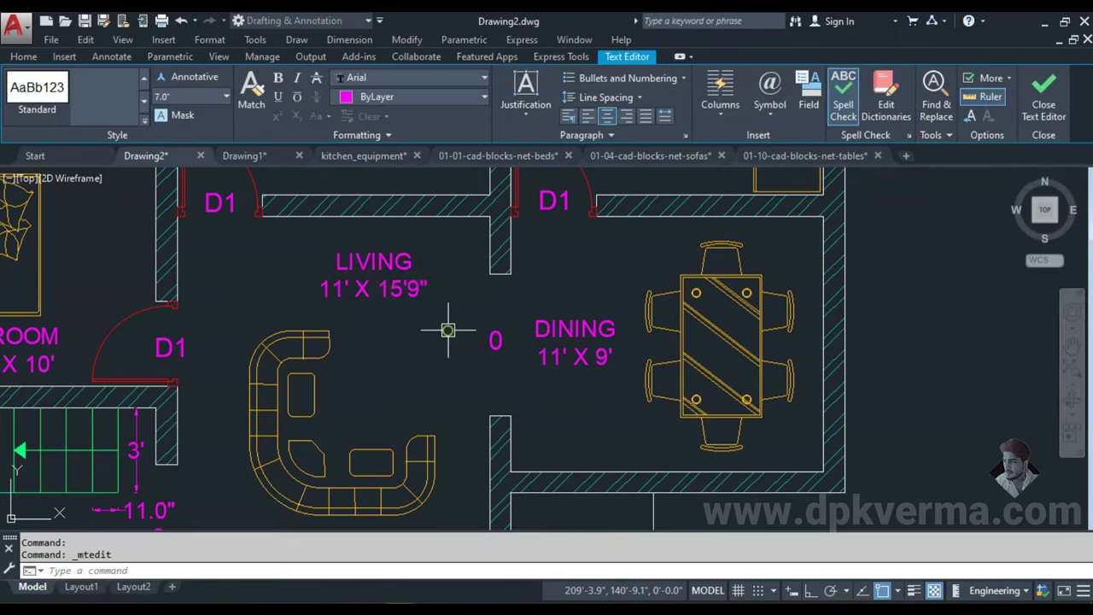
left_click(244, 155)
- Change the TOILET label above the sofa to LIVING 11' X 15'9"
left_click(389, 282)
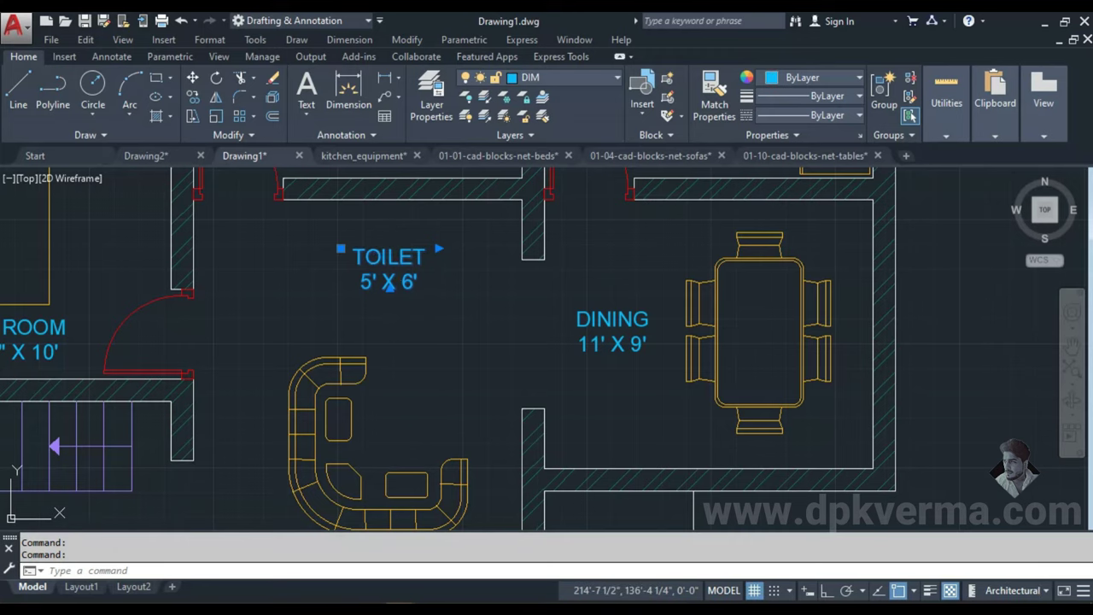
double_click(389, 282)
left_click_drag(380, 281, 354, 279)
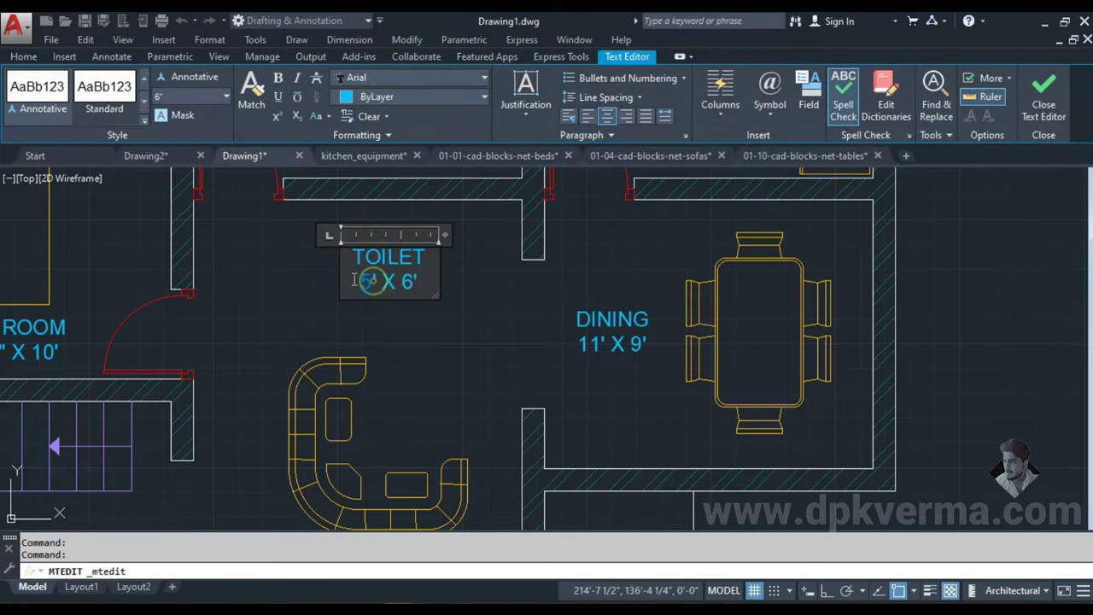
type("1' X ")
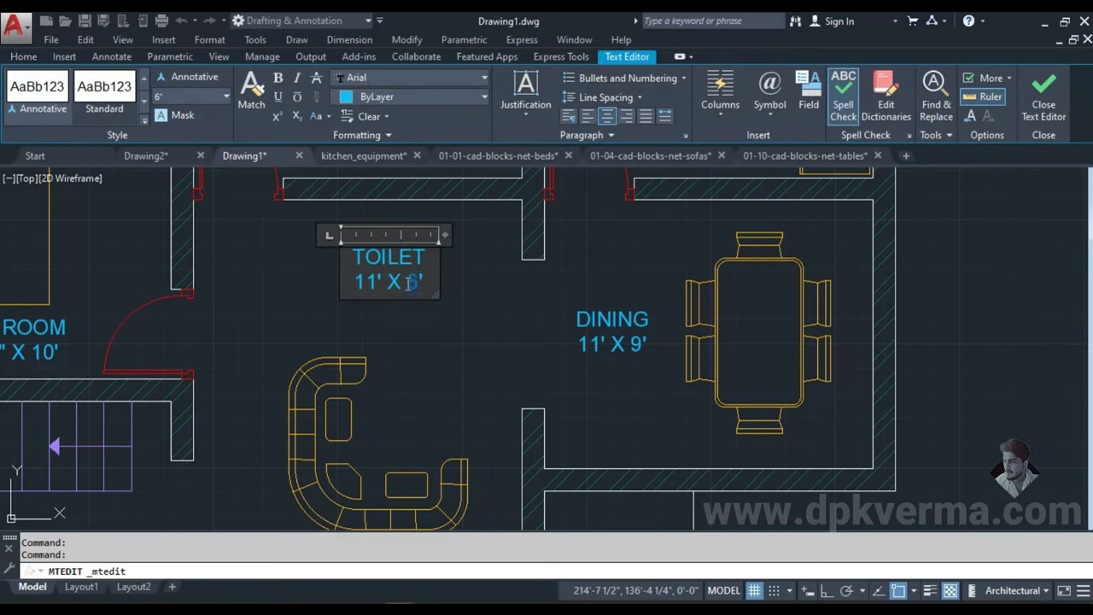
type("15'")
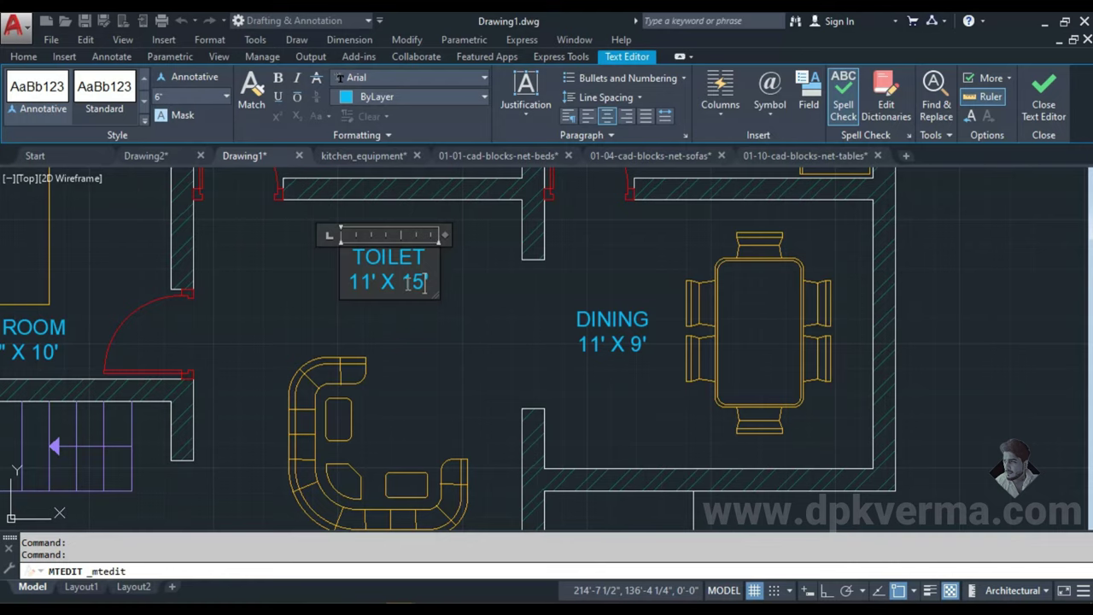
type("9")
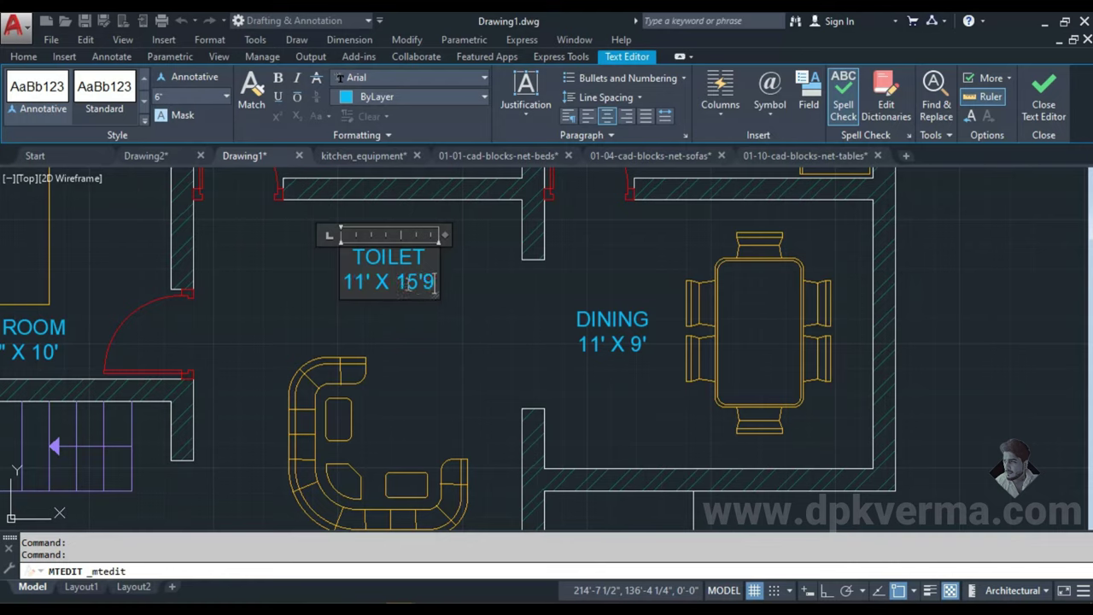
type("\"")
double_click(407, 259)
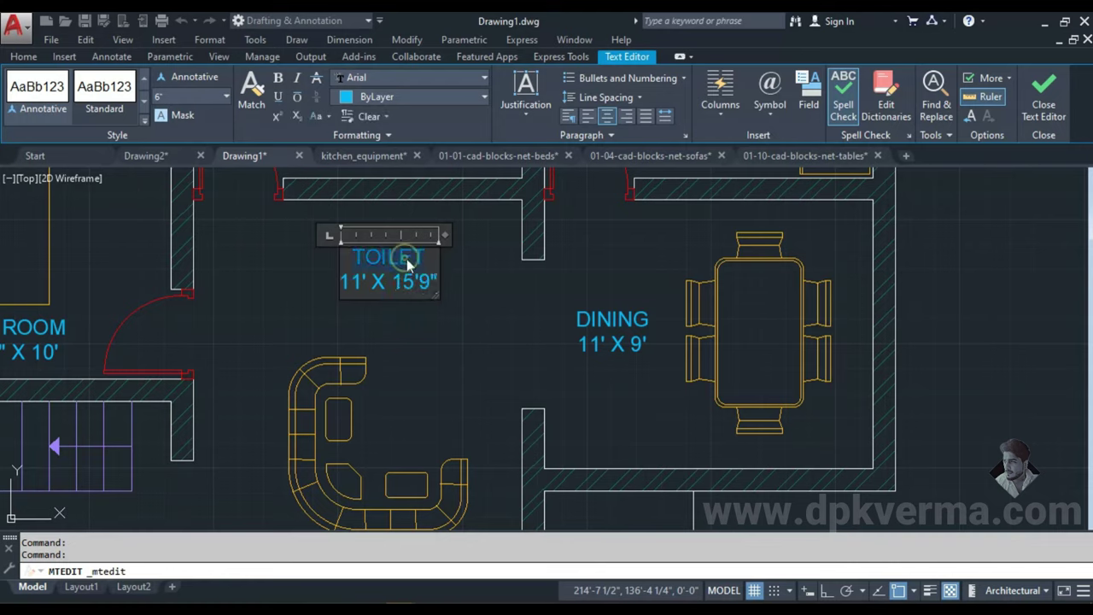
type("LIVING")
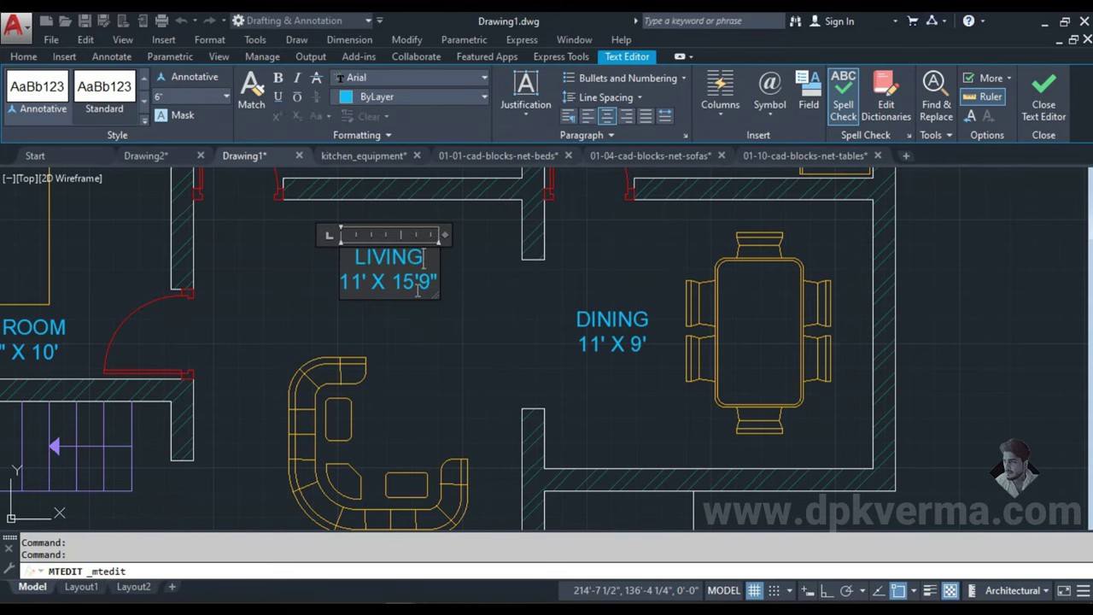
left_click(431, 339)
- Zoom out over the plan and bring up Drawing2
scroll(432, 339, "down", 1)
middle_click_drag(447, 353, 447, 278)
scroll(447, 278, "down", 2)
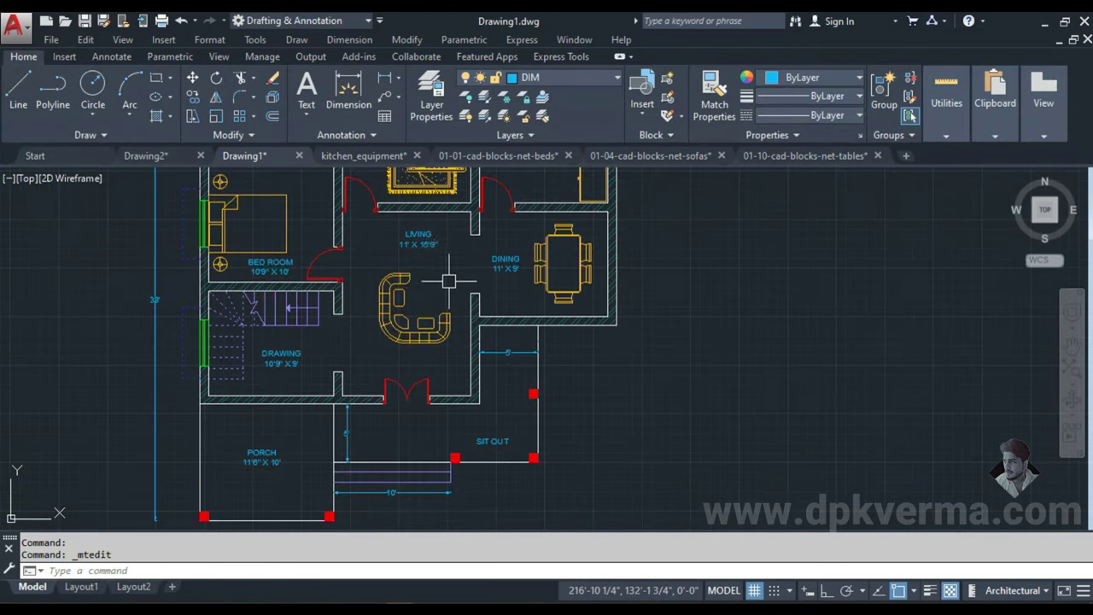
scroll(511, 298, "down", 1)
scroll(461, 342, "down", 1)
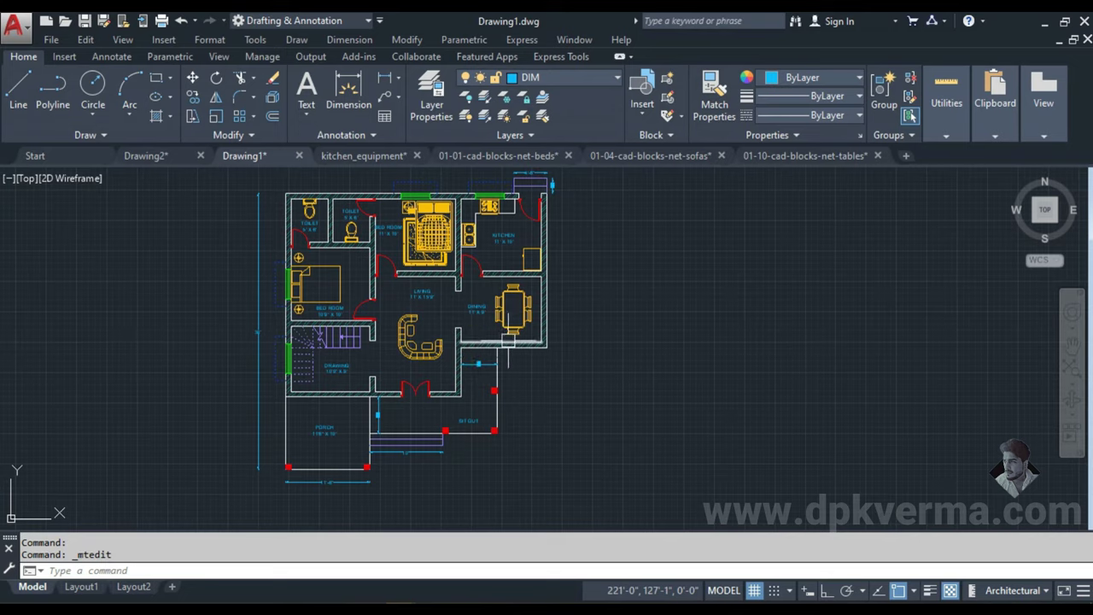
scroll(378, 430, "up", 2)
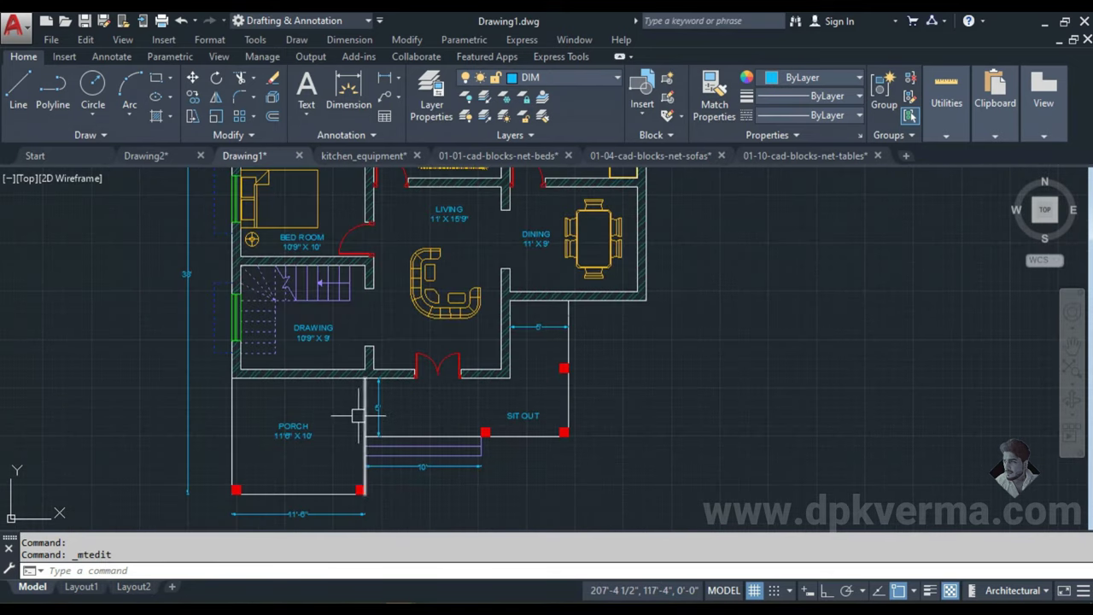
left_click(178, 154)
scroll(495, 414, "down", 1)
- Look over Drawing2's SPECIFICATION table, then return to Drawing1
mouse_move(495, 415)
middle_mouse_down()
mouse_move(492, 385)
mouse_move(382, 291)
middle_mouse_up()
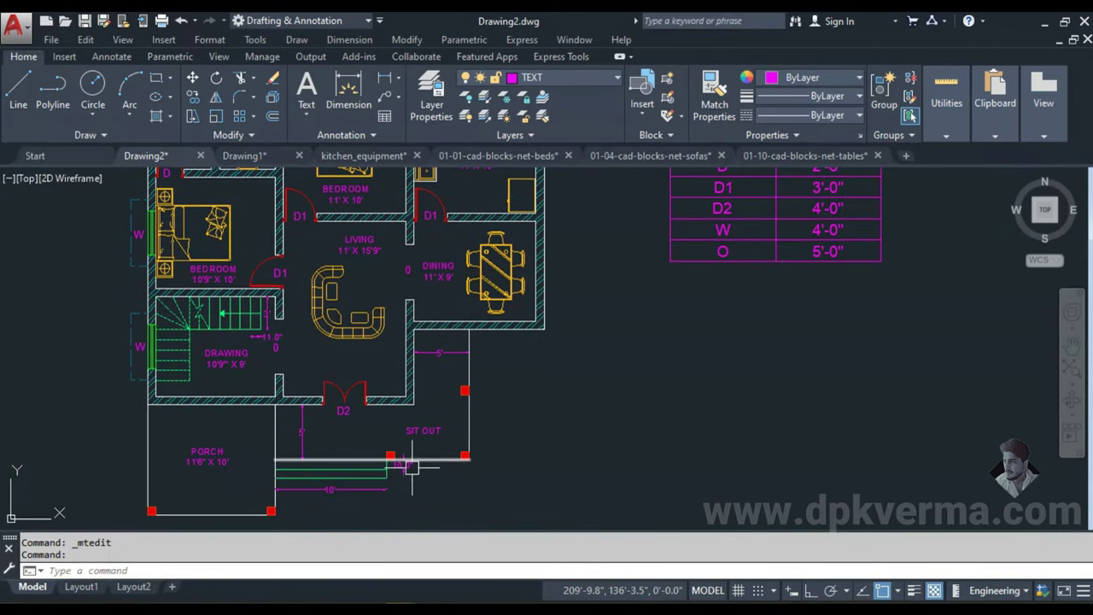
scroll(586, 342, "down", 2)
scroll(586, 342, "up", 4)
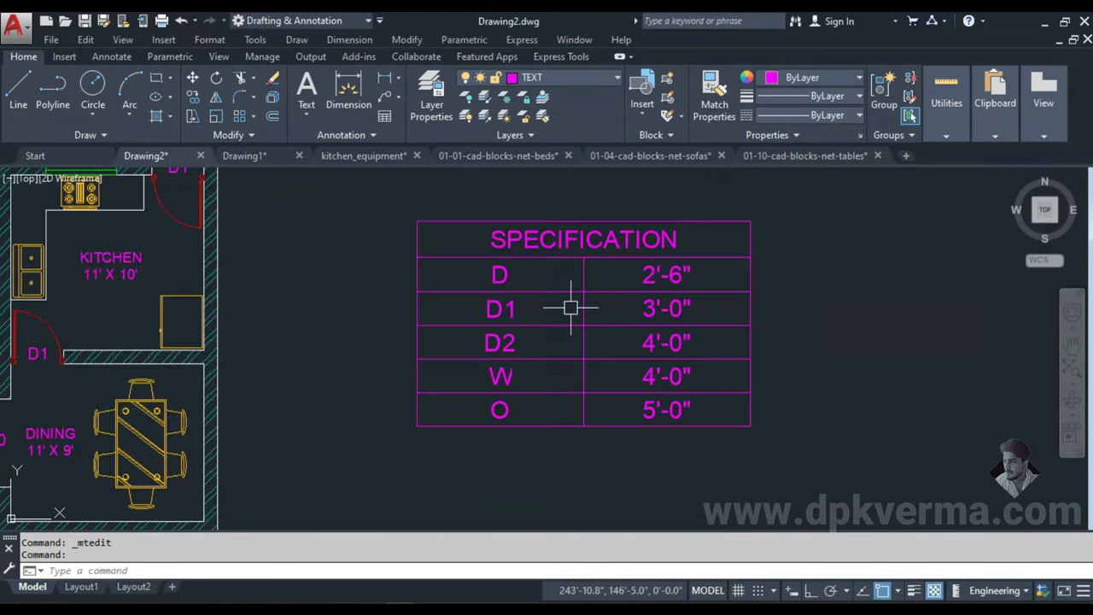
scroll(567, 358, "down", 2)
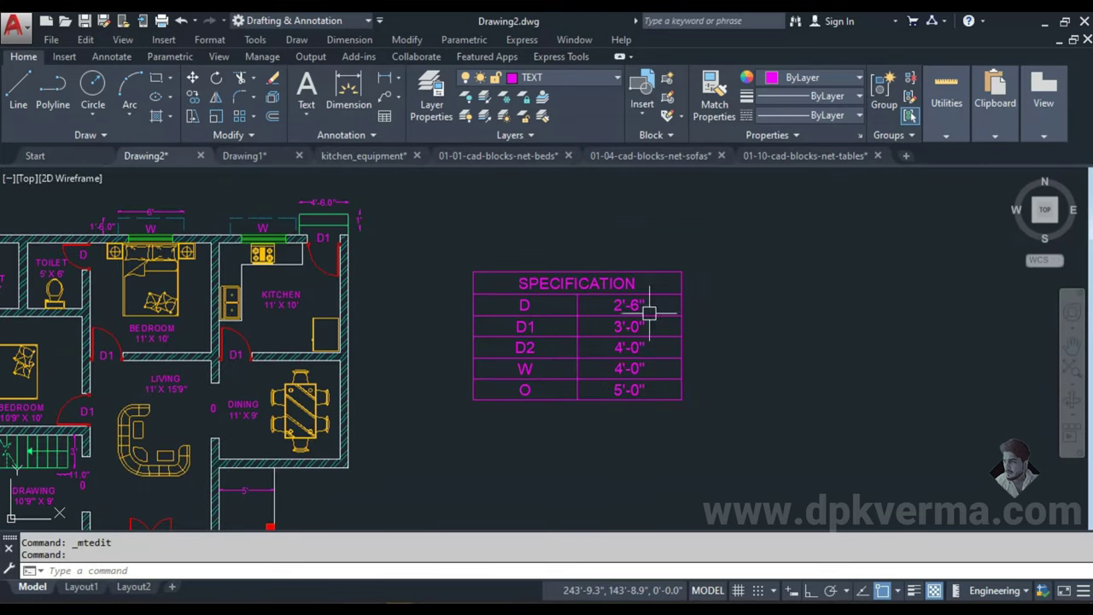
left_click(244, 156)
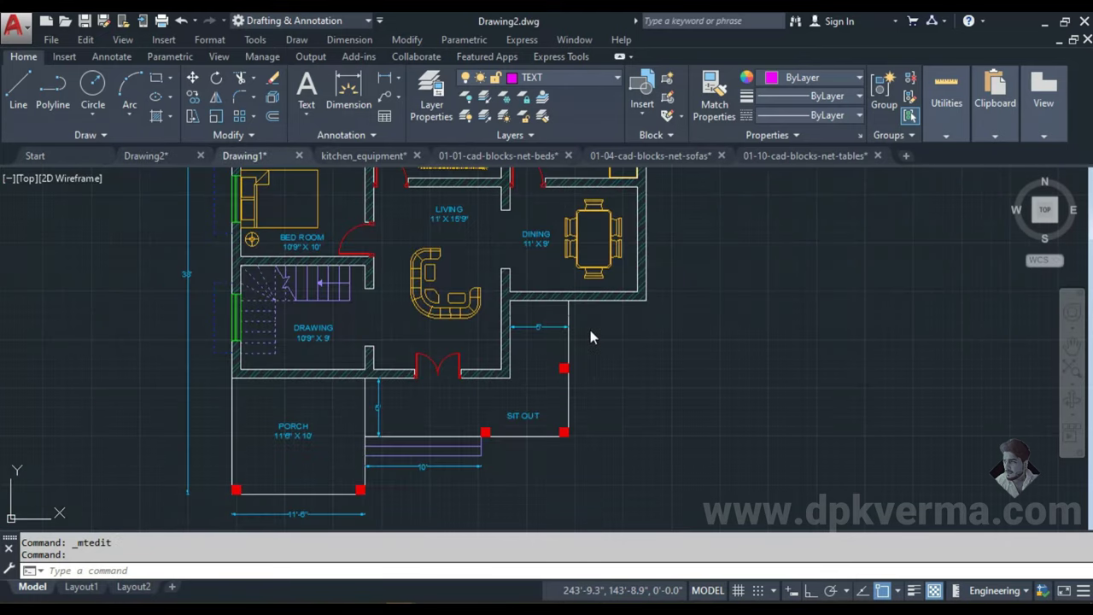
scroll(610, 313, "down", 2)
- Insert a 2-column table with 4 data rows to the right of the floor plan
middle_click_drag(610, 313, 519, 341)
scroll(519, 342, "up", 2)
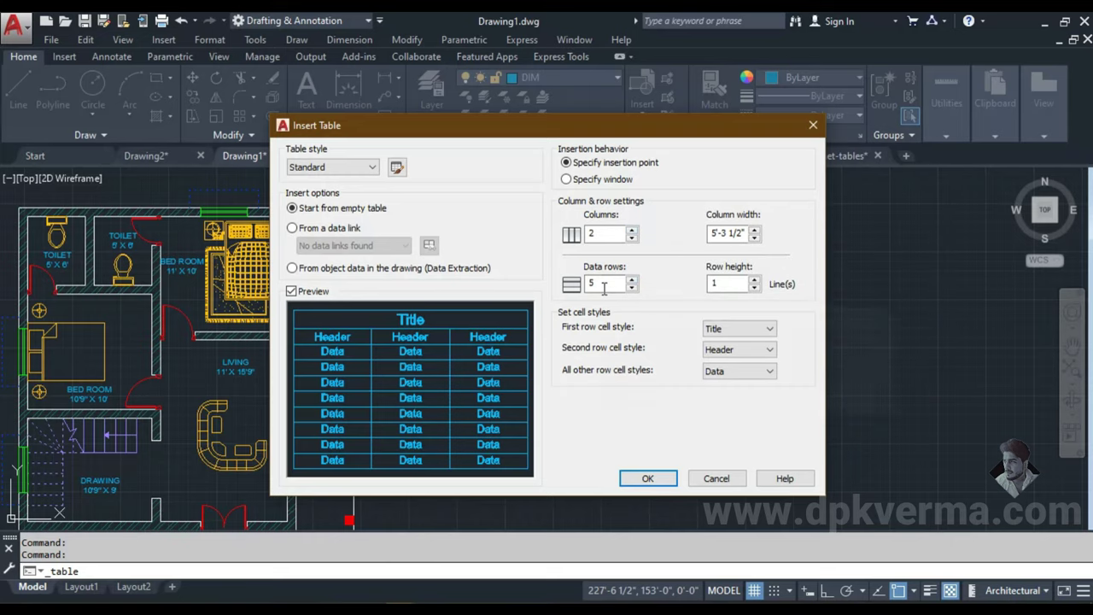
left_click(631, 289)
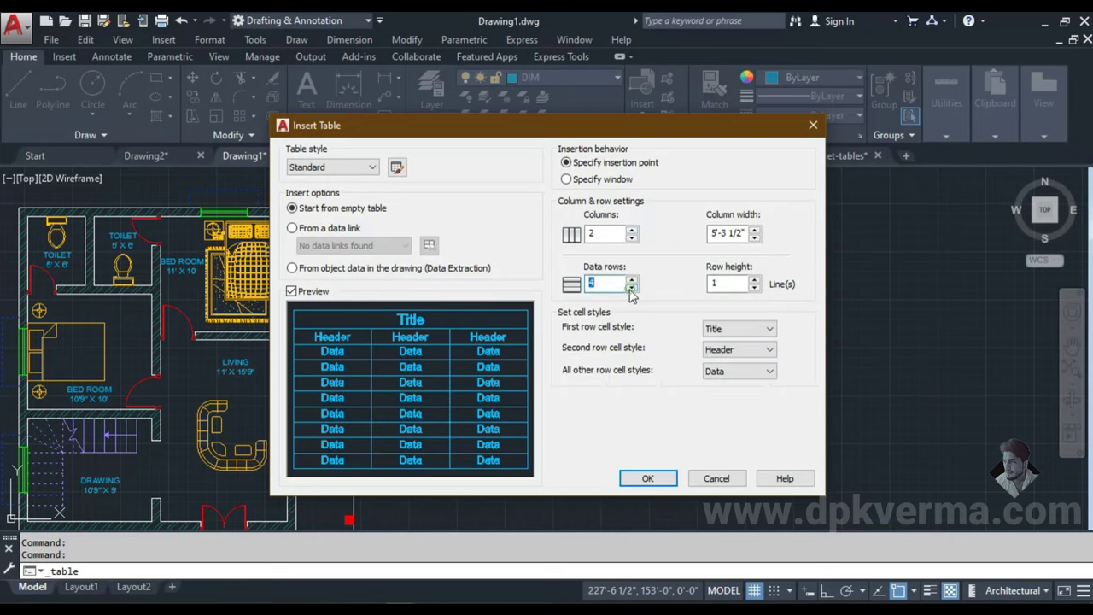
left_click(647, 480)
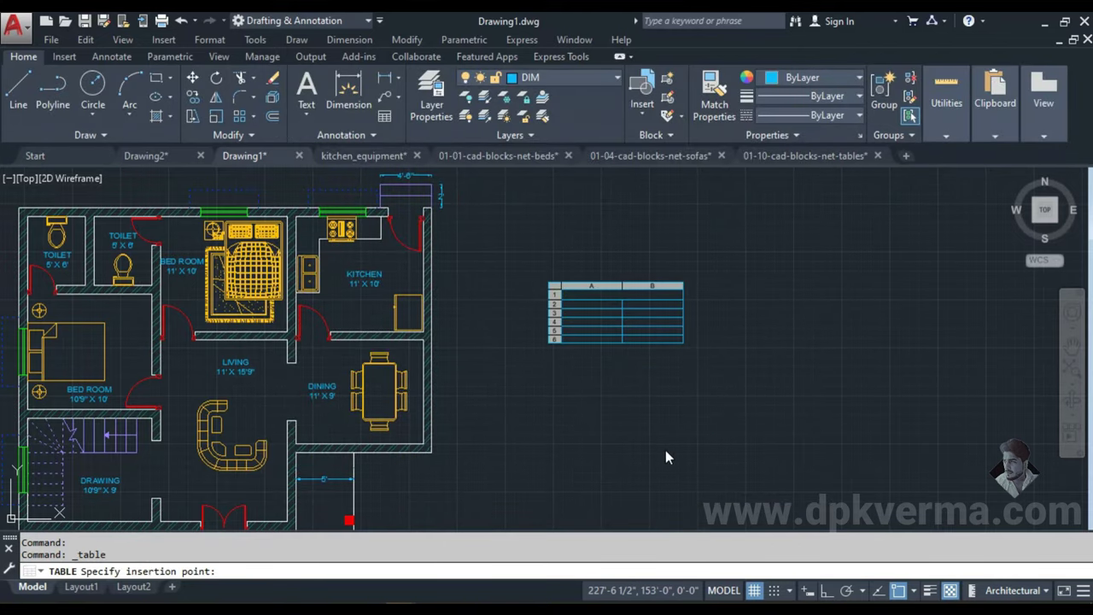
left_click(652, 409)
- Stretch the new table larger down and to the right by its corner grip
left_click(645, 359)
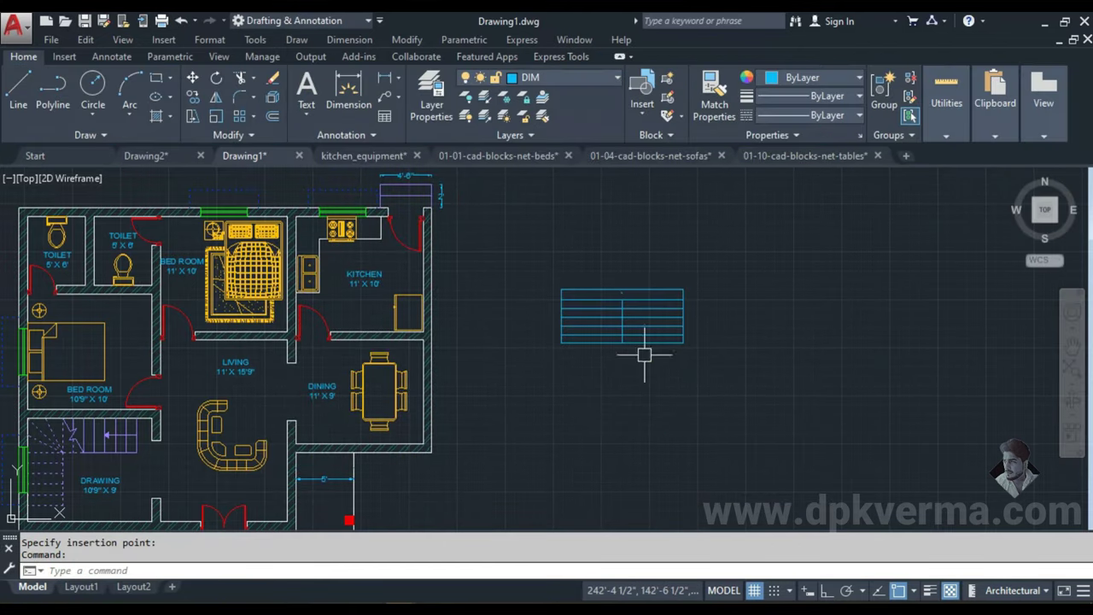
left_click(645, 355)
left_click(637, 337)
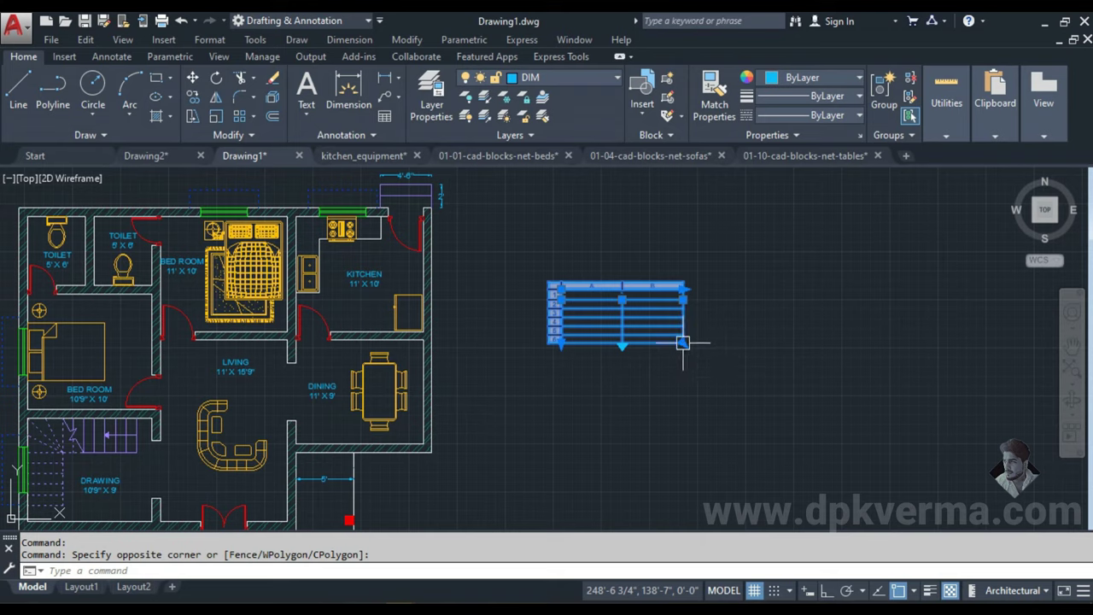
left_click(682, 342)
middle_click_drag(731, 453, 691, 394)
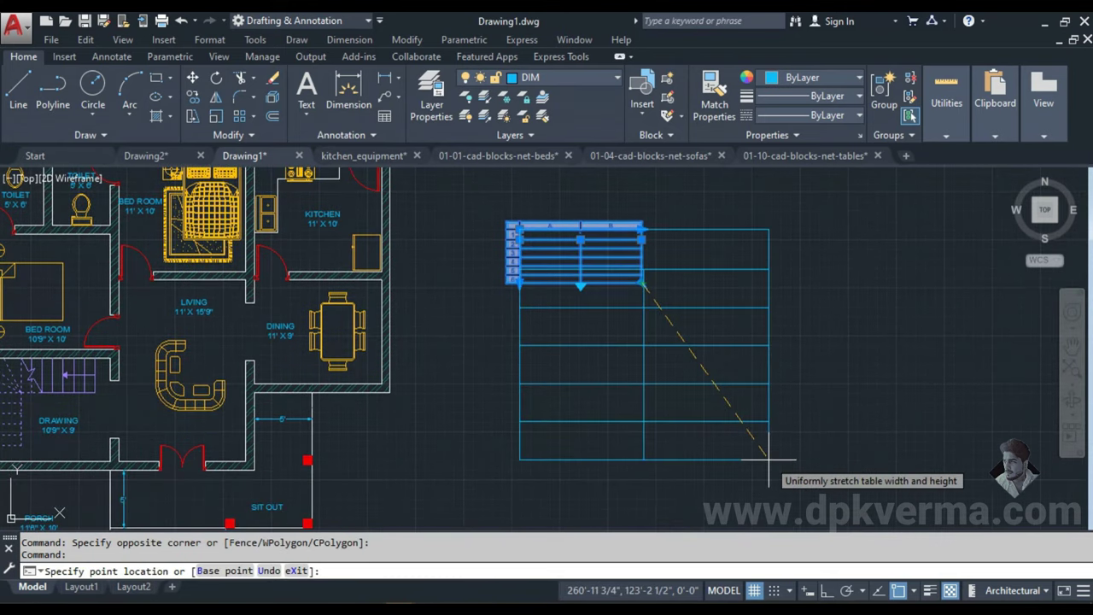
left_click(768, 460)
key("Escape")
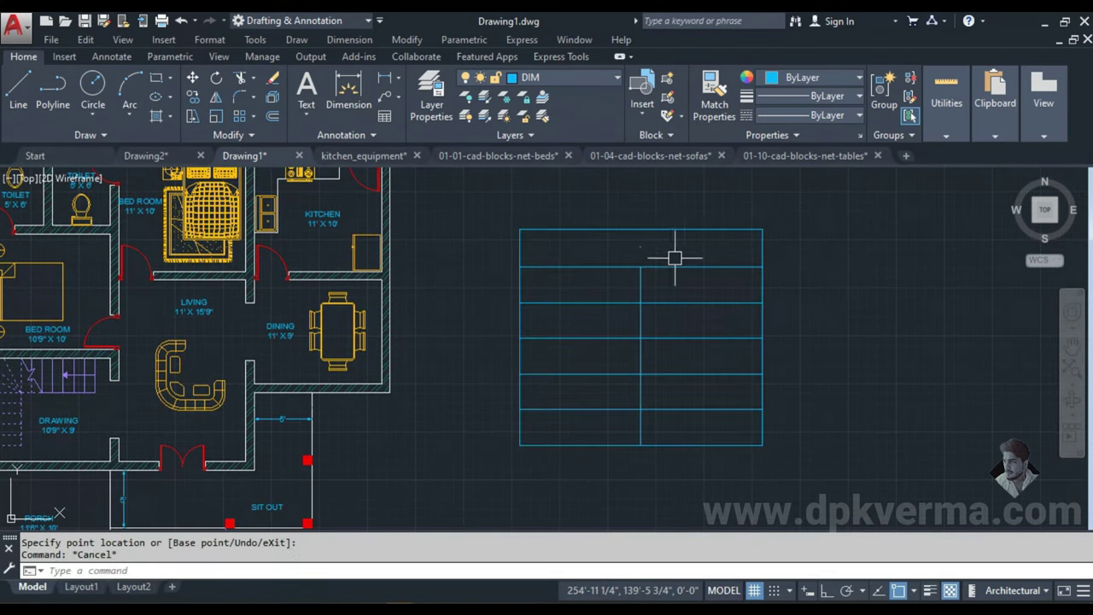
left_click(673, 251)
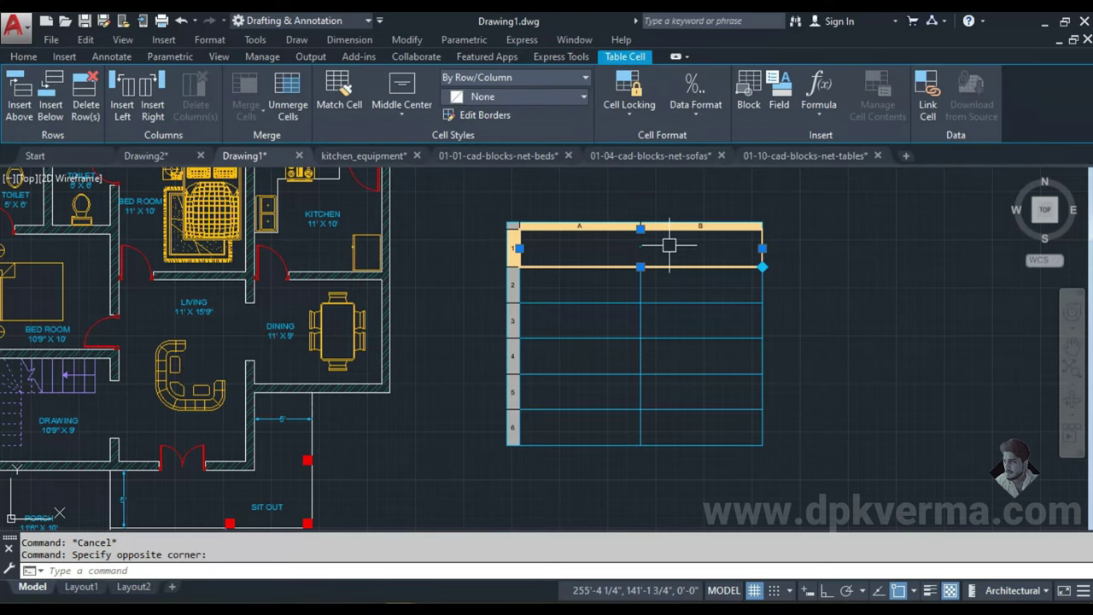
- Enter SPECIFICATION in the table's title cell, checking it against Drawing2
key("Escape")
double_click(671, 247)
type("SPECIFICATION")
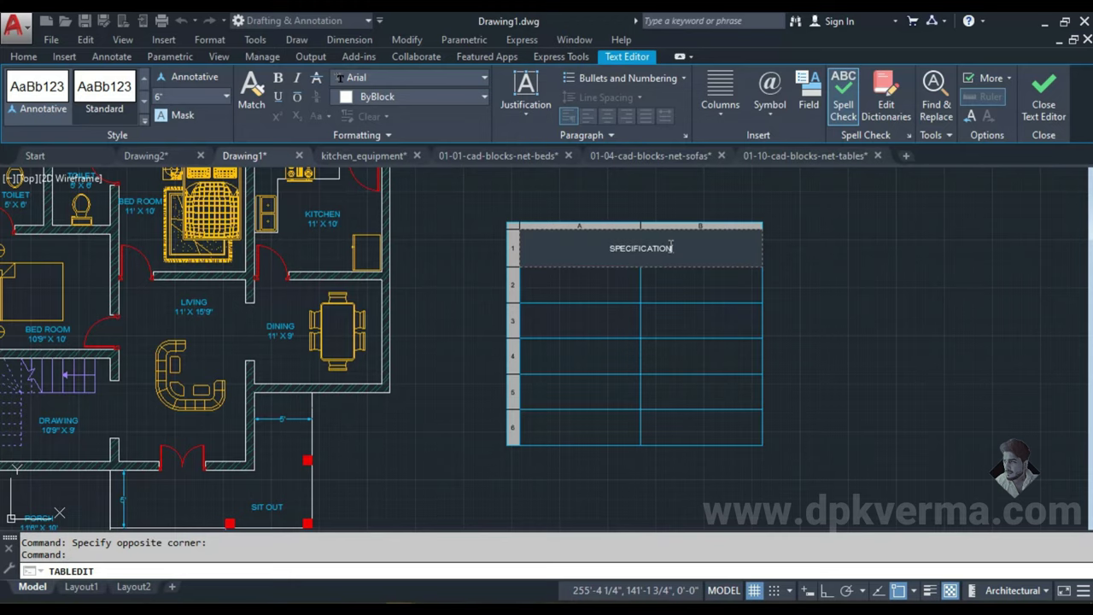
left_click(813, 298)
scroll(649, 264, "up", 2)
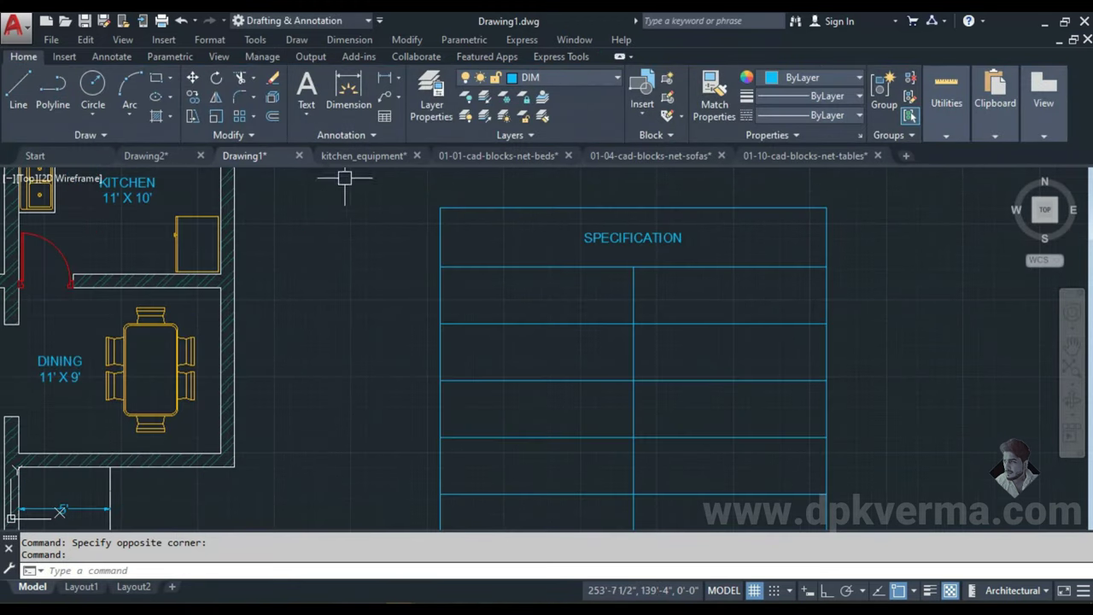
left_click(209, 150)
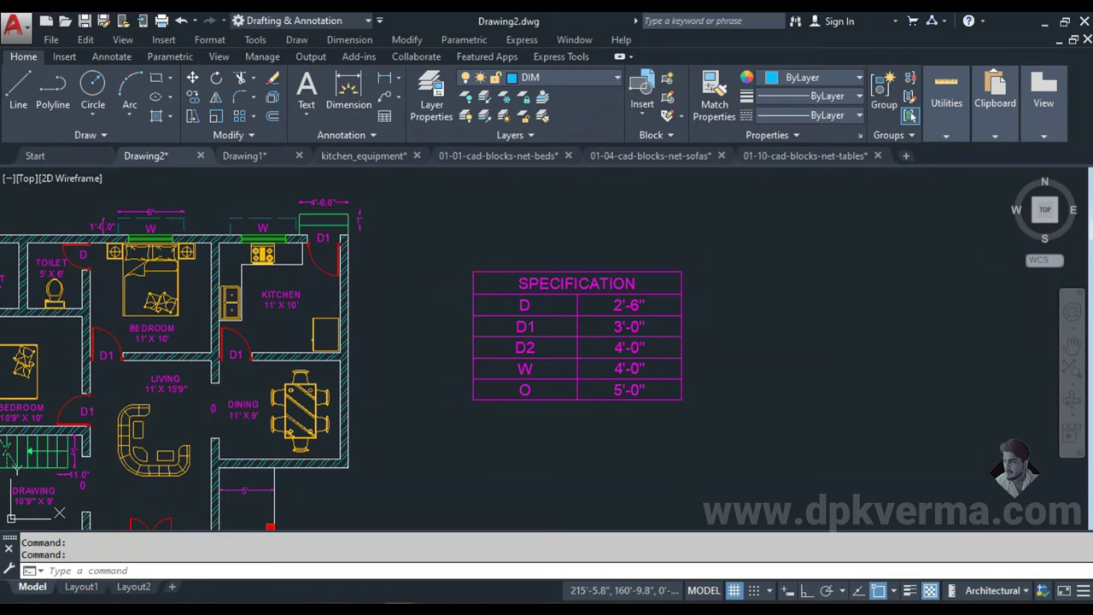
left_click(244, 155)
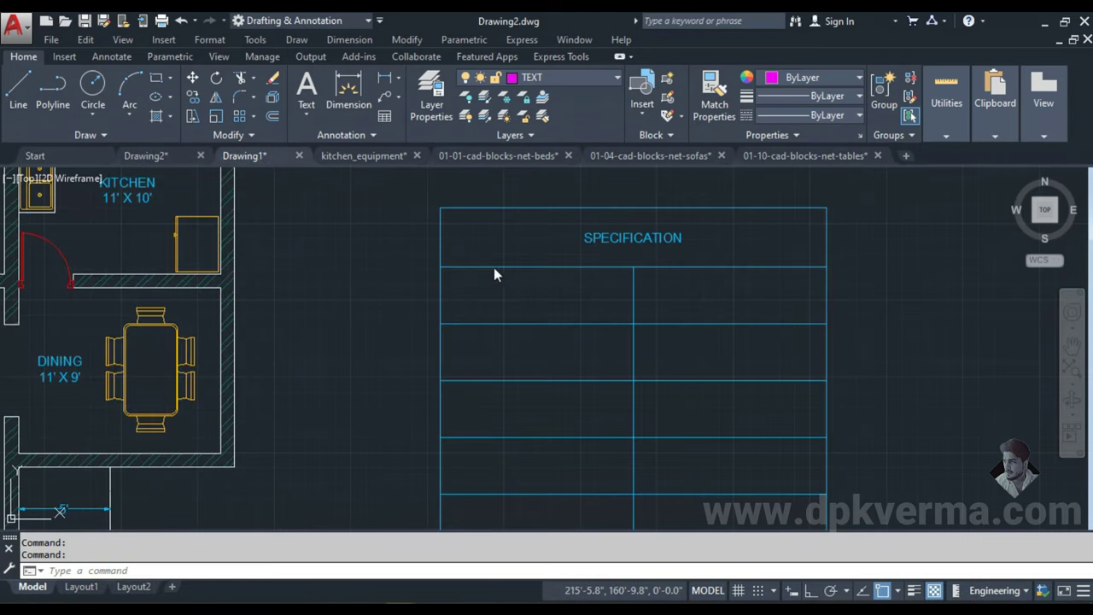
- Set the SPECIFICATION title's text height to 1'
left_click(635, 236)
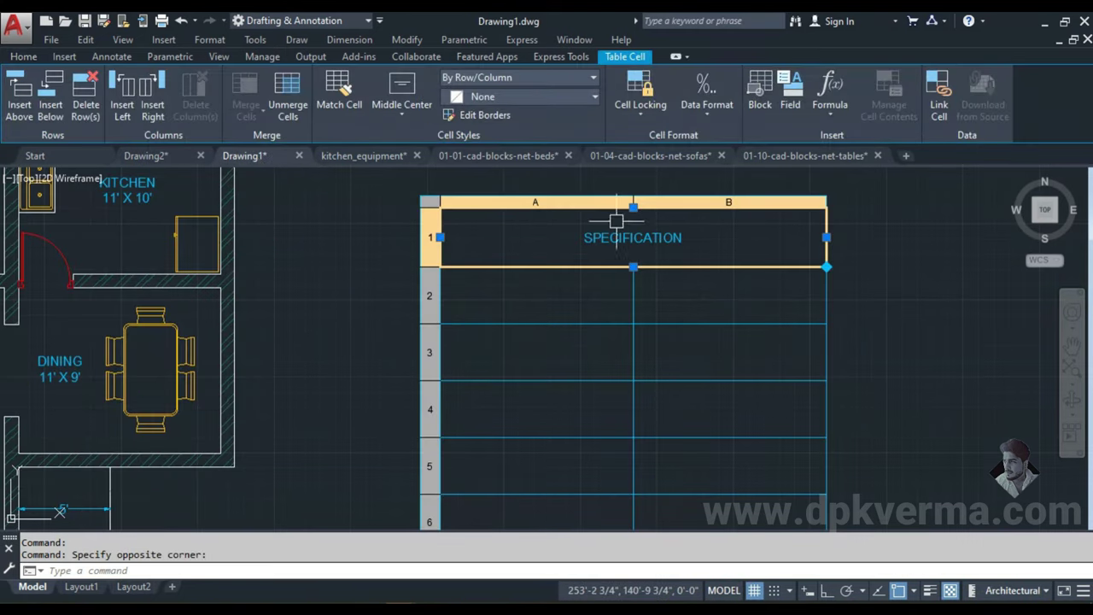
double_click(630, 234)
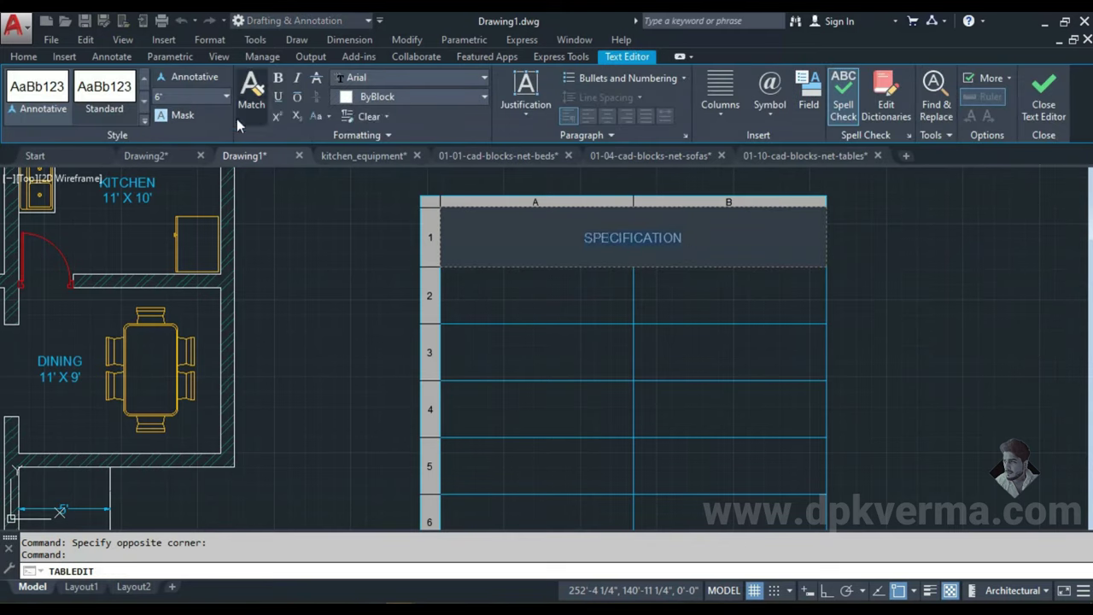
type("1'")
key("Return")
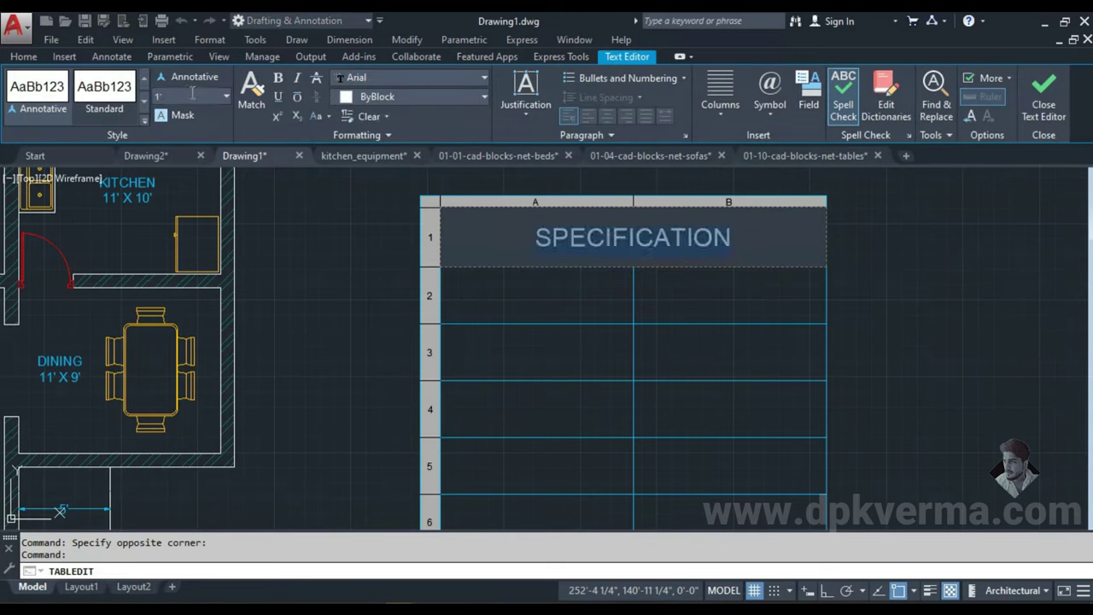
left_click(1044, 94)
left_click(567, 299)
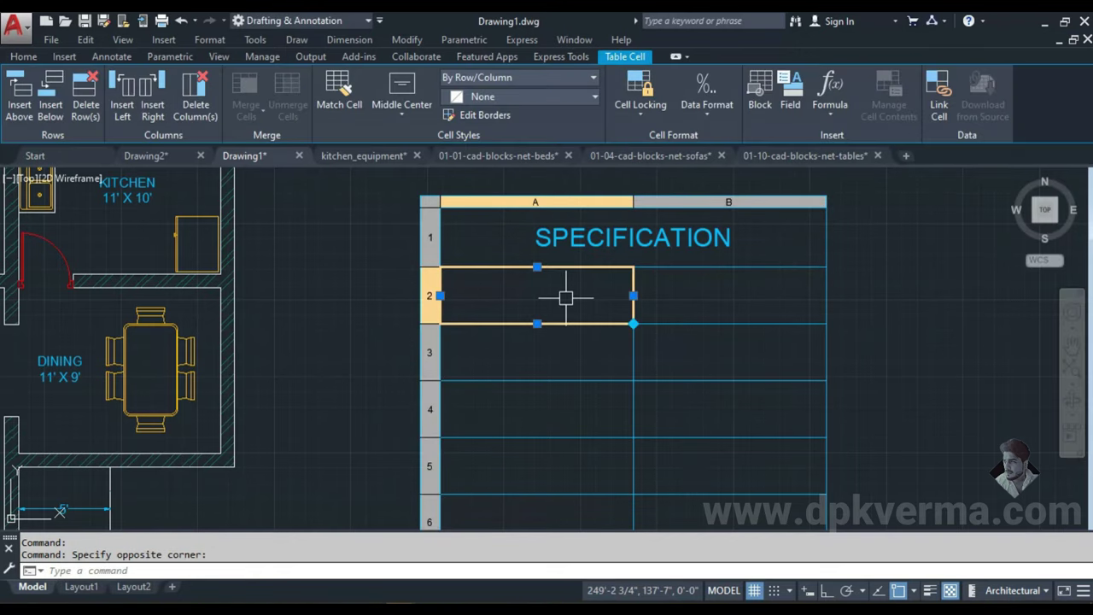
- Enter D in cell A2 and its size 2'-6" in cell B2
key("Escape")
type("D")
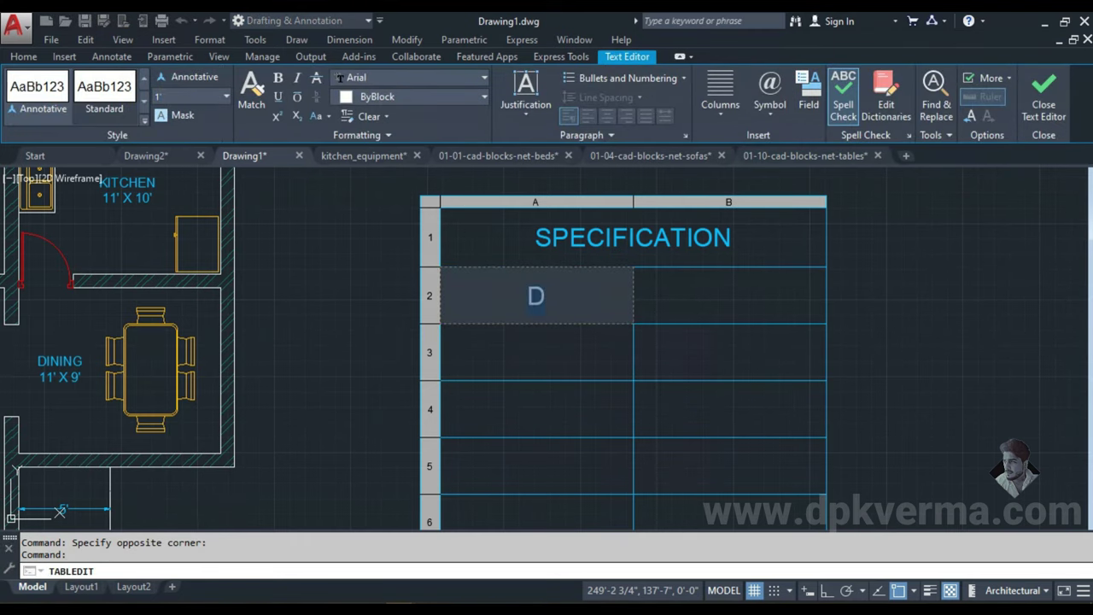
left_click(700, 296)
left_click(700, 296)
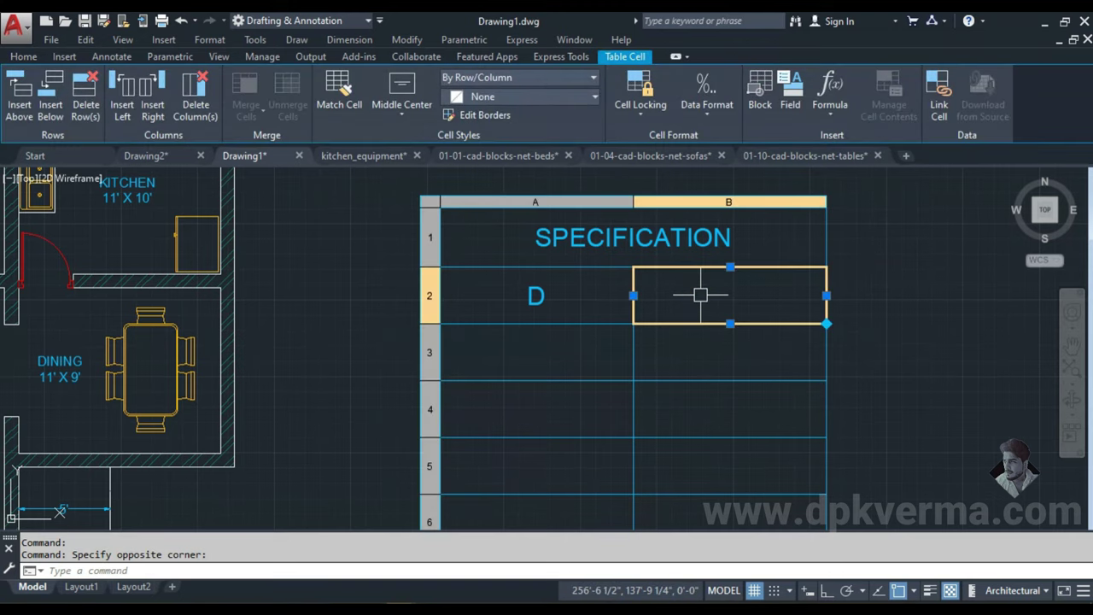
key("Escape")
left_click(702, 296)
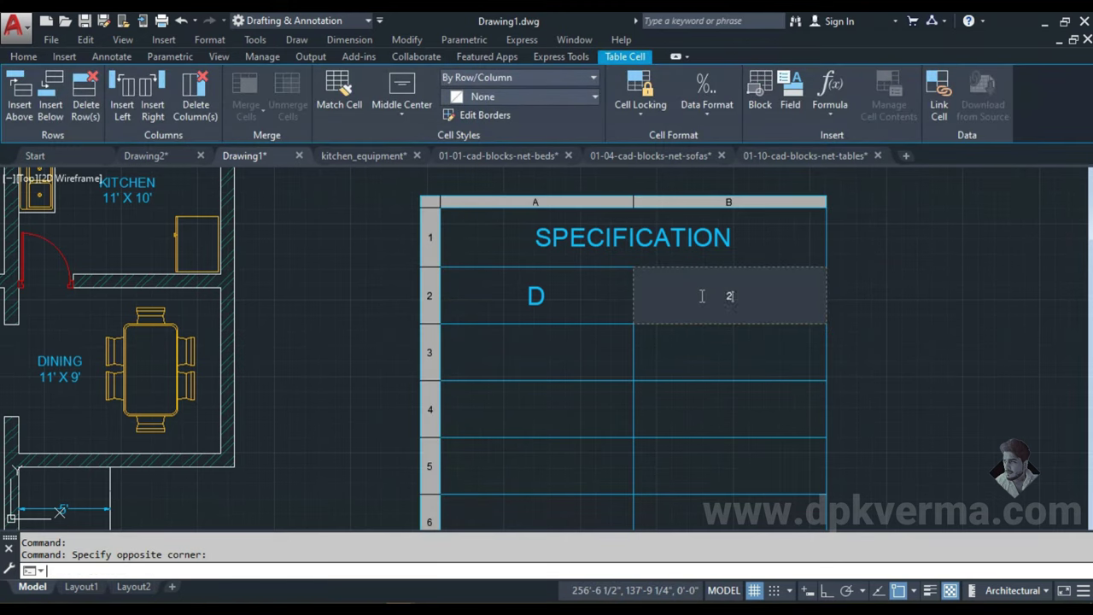
type("26'")
key("ctrl+a")
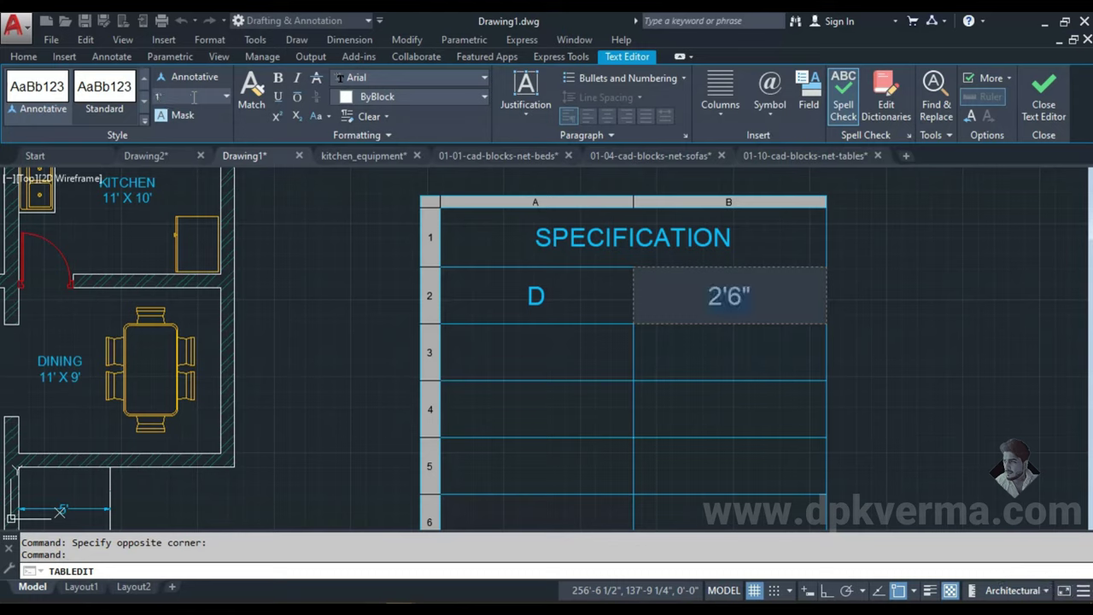
left_click(564, 342)
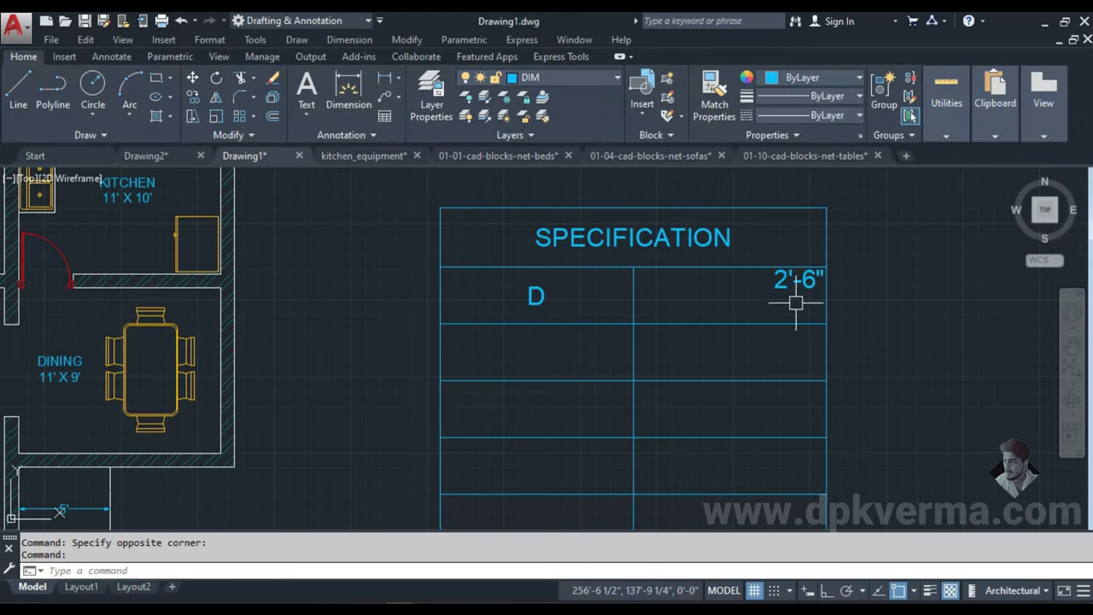
- Align the 2'-6" cell to Middle Center
left_click(769, 278)
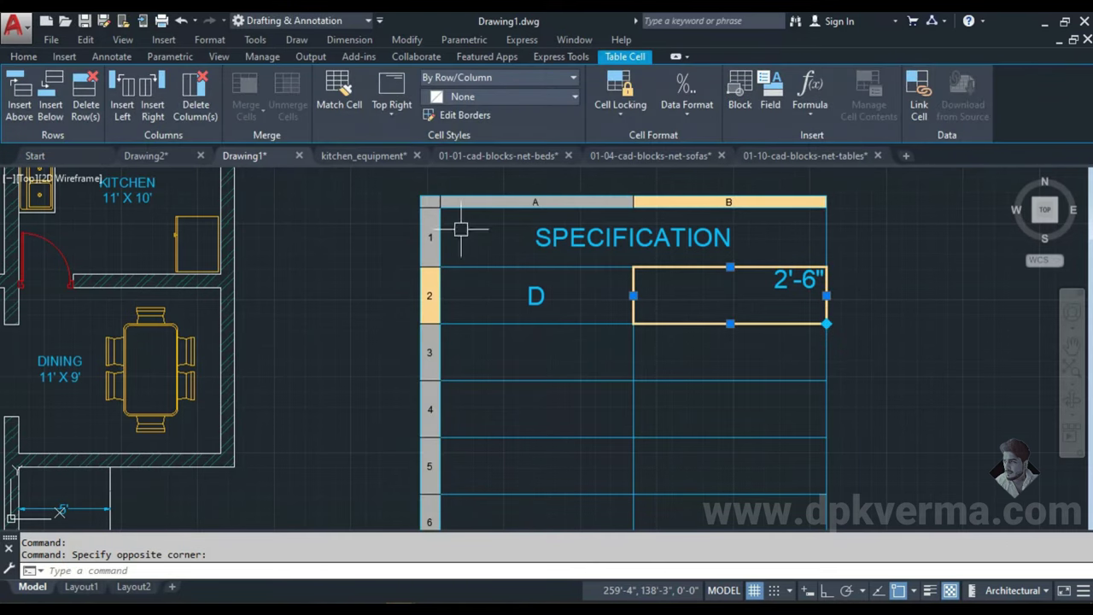
left_click(392, 116)
left_click(427, 219)
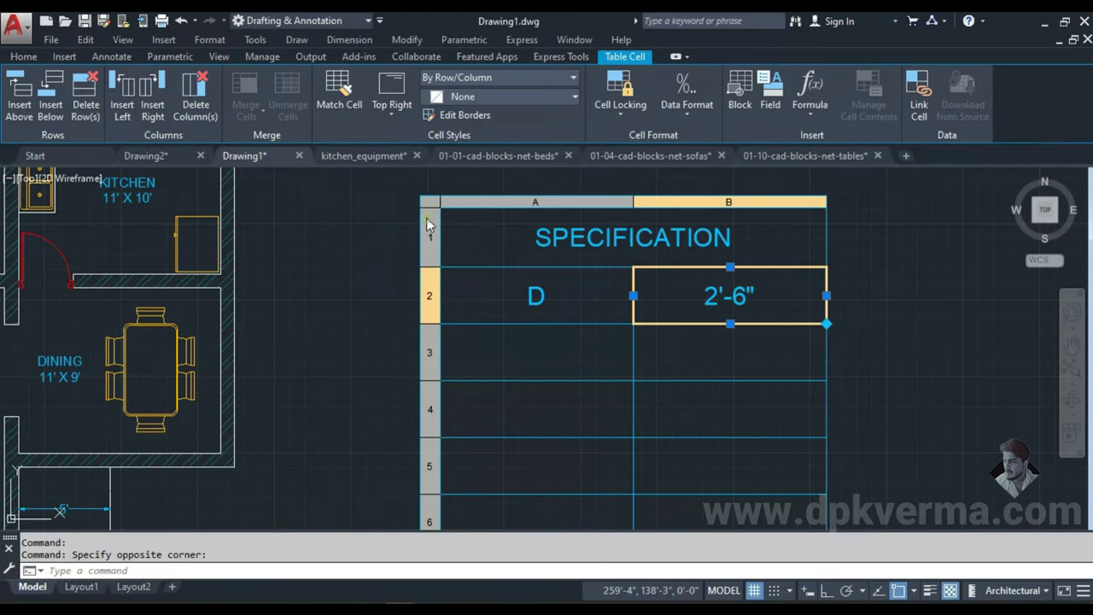
scroll(613, 378, "up", 1)
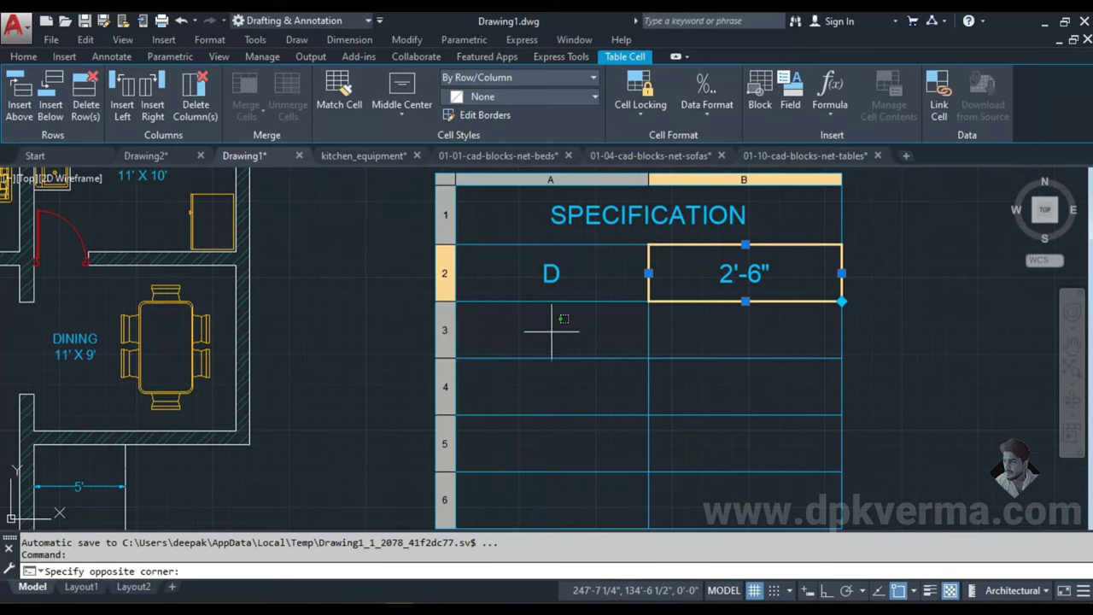
left_click(552, 331)
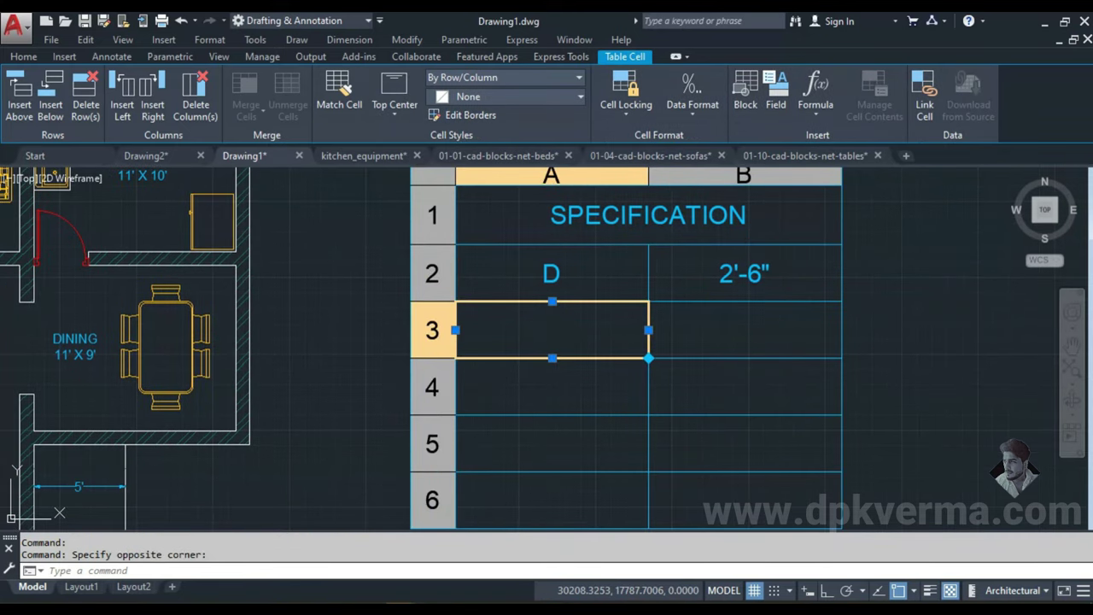
- Enter D1 in cell A3 at 1' text height and align it Middle Center
key("Escape")
double_click(564, 329)
type("D1")
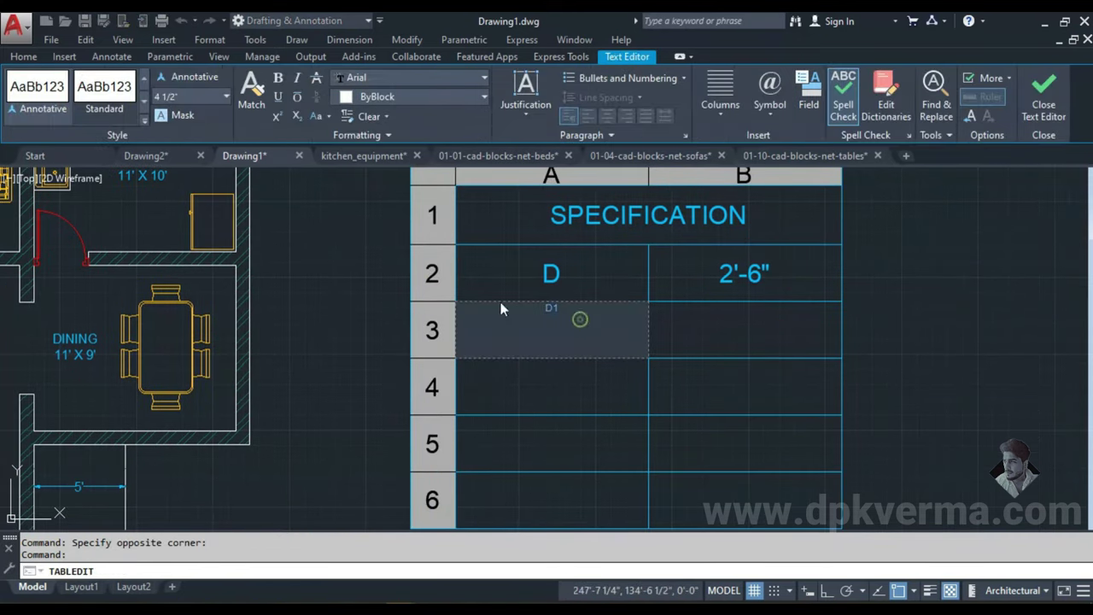
left_click(226, 96)
left_click(179, 133)
left_click(610, 390)
left_click(570, 336)
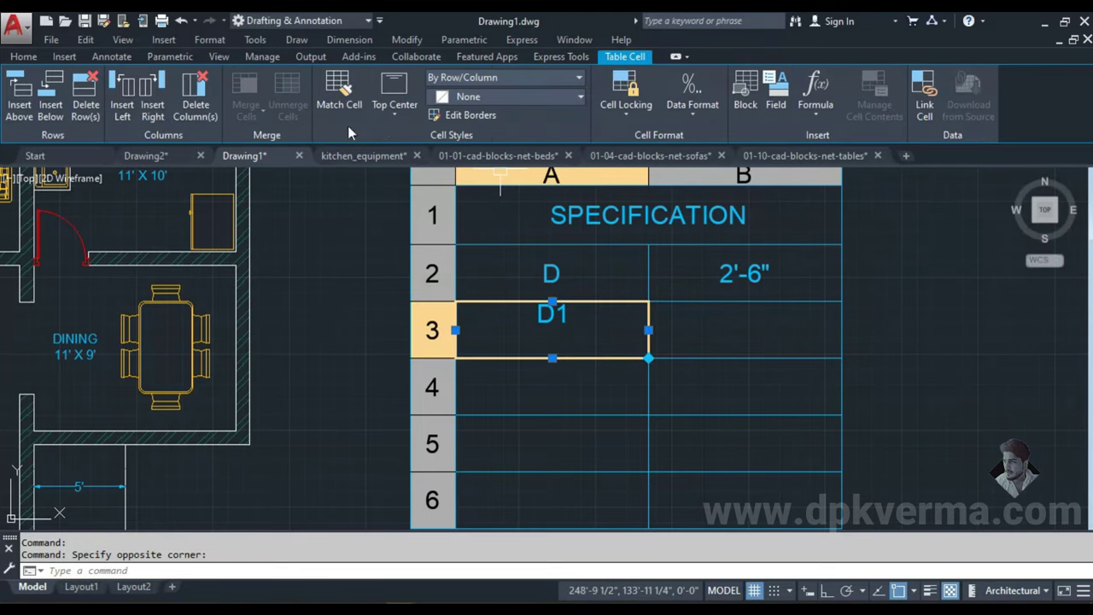
left_click(393, 120)
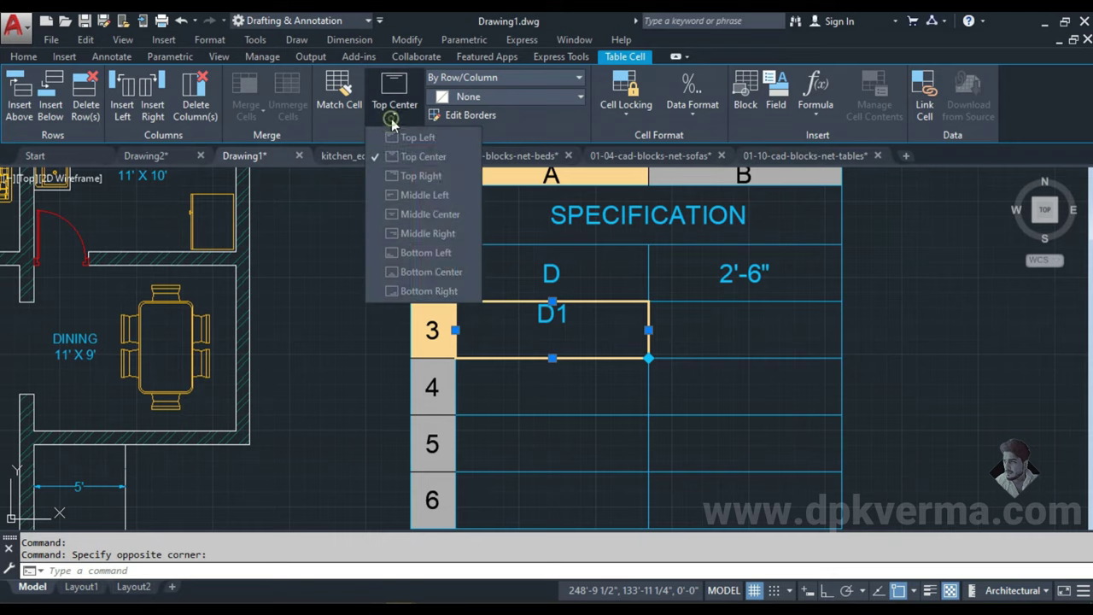
left_click(424, 217)
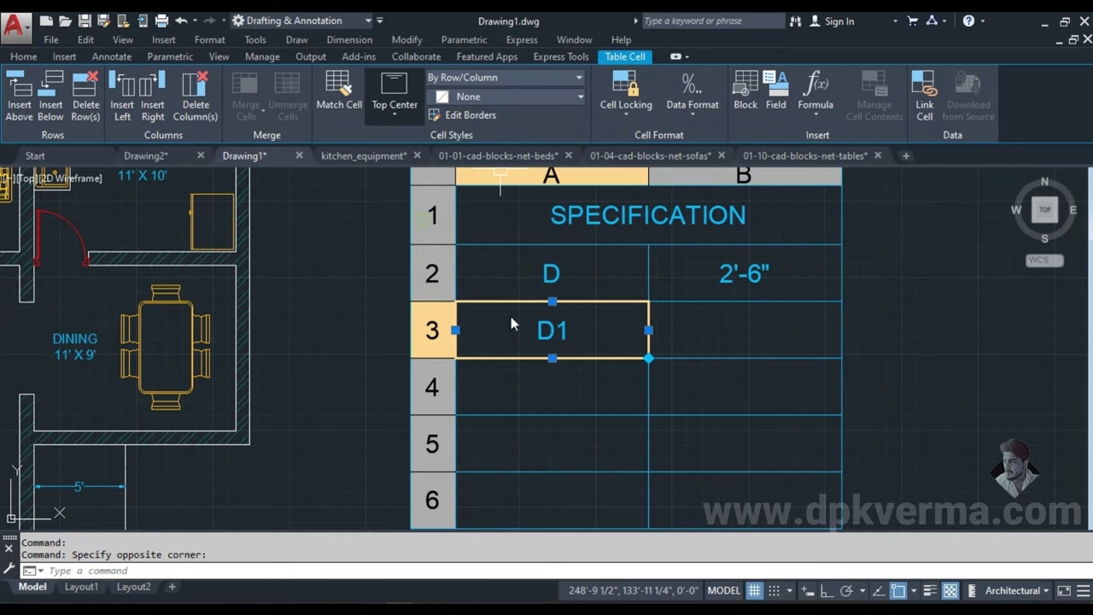
- Enter D2 in cell A4 at 1' text height
left_click(601, 379)
key("Escape")
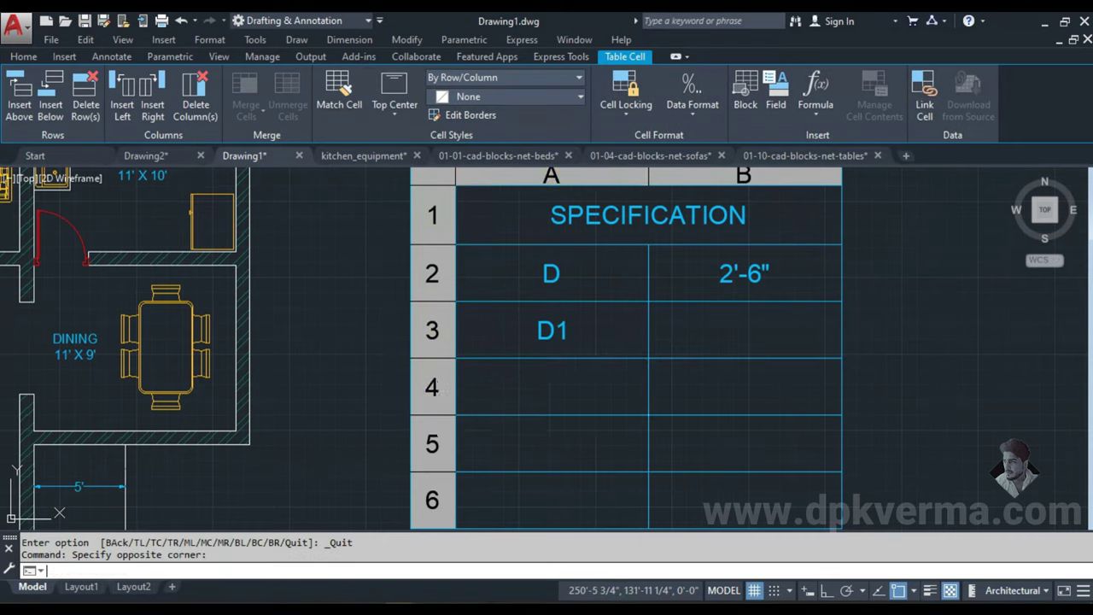
double_click(587, 382)
type("D2")
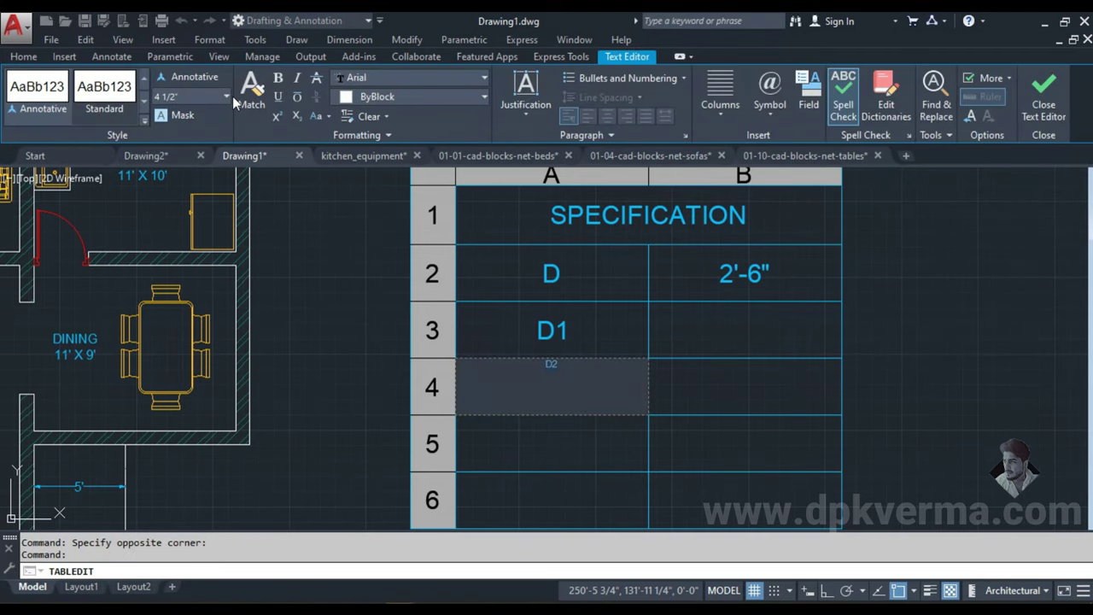
left_click(226, 97)
left_click(188, 141)
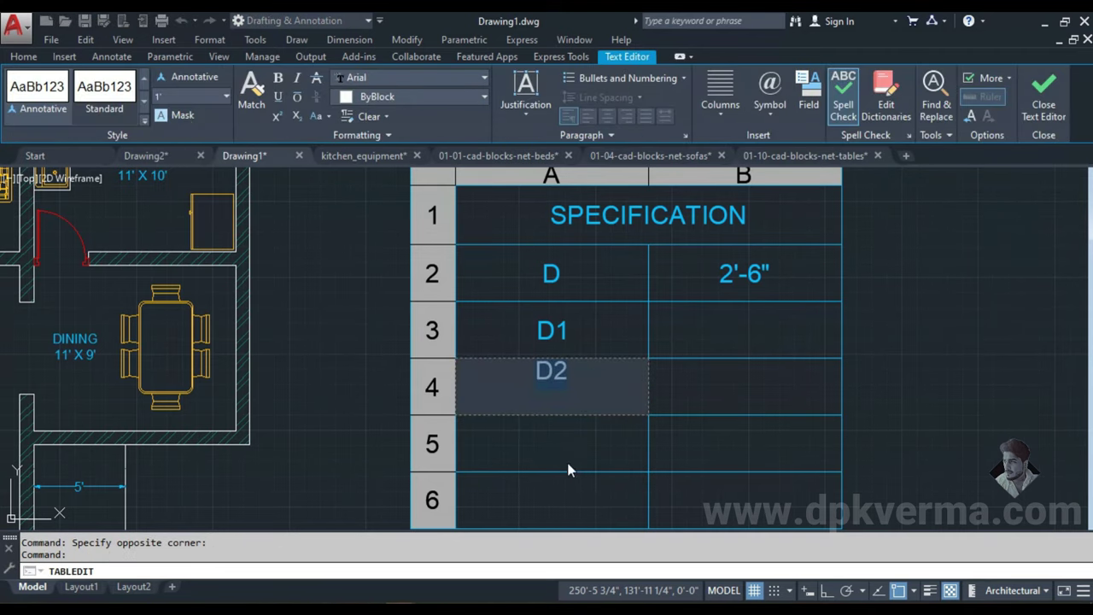
left_click(556, 454)
- Enter O in cell A5 at 1' text height
left_click(553, 437)
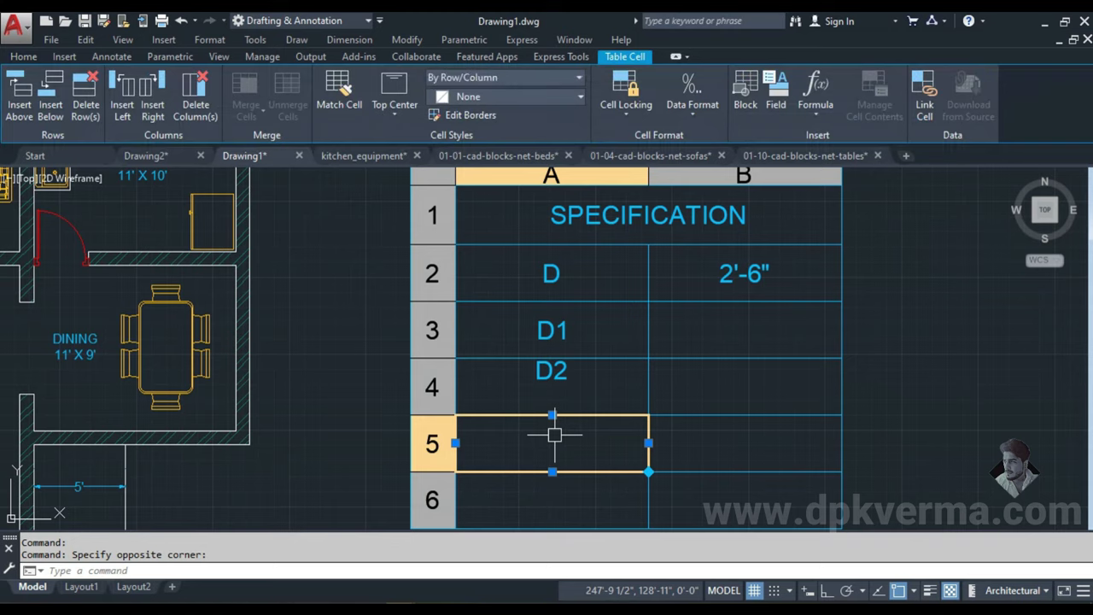
key("Escape")
double_click(585, 439)
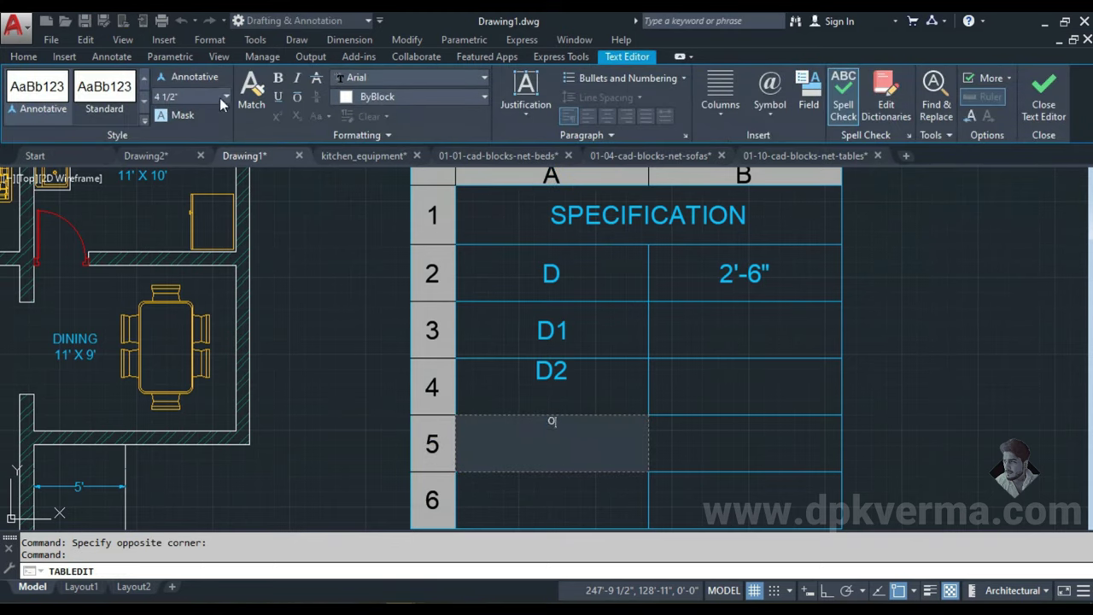
left_click(580, 438)
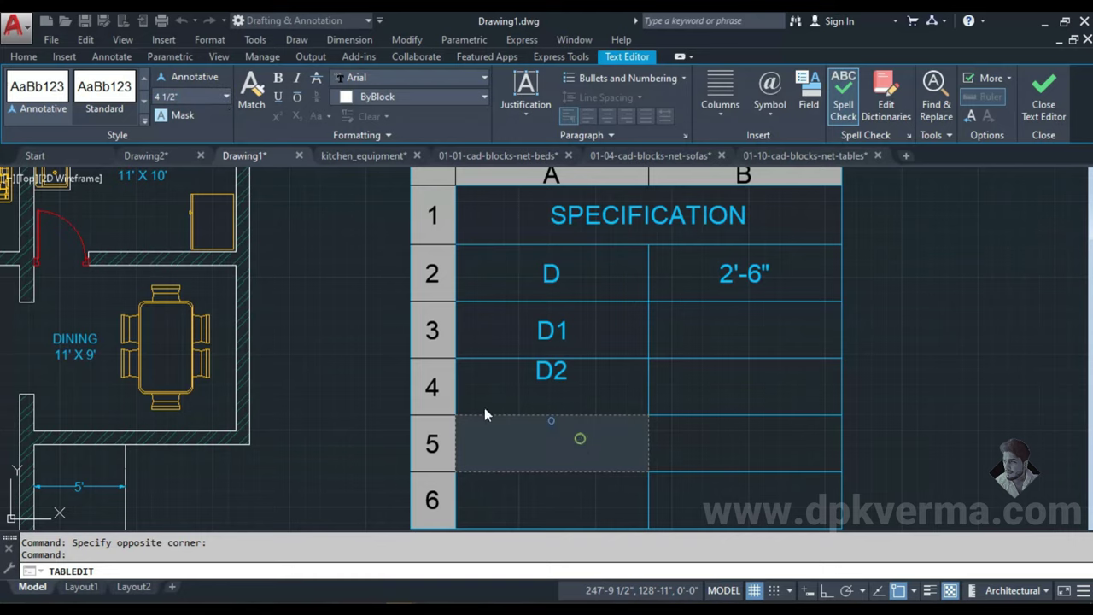
left_click(227, 97)
left_click(175, 136)
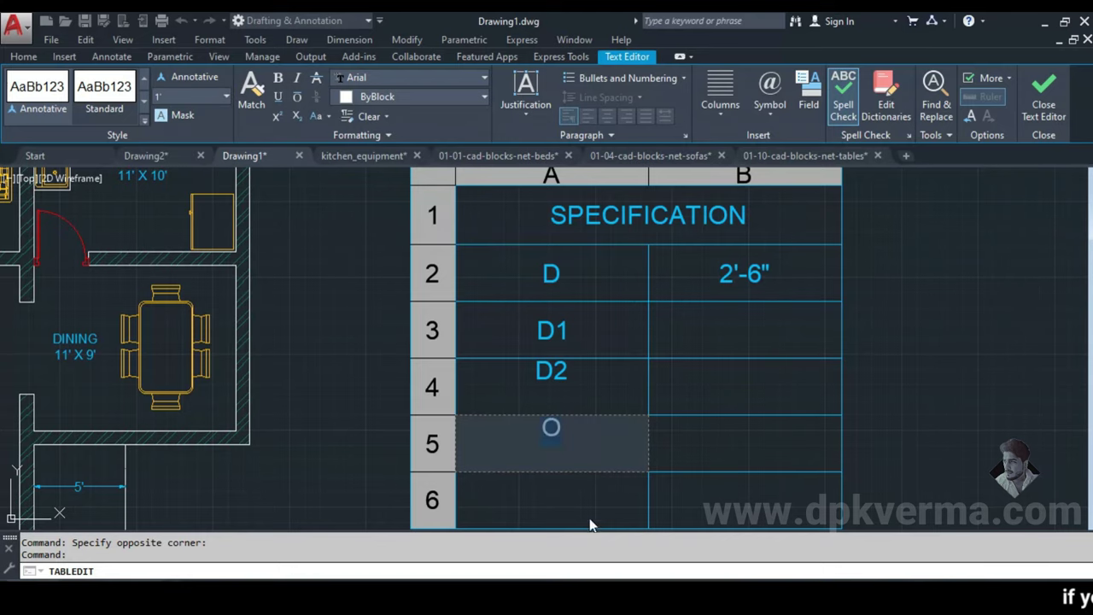
left_click(581, 504)
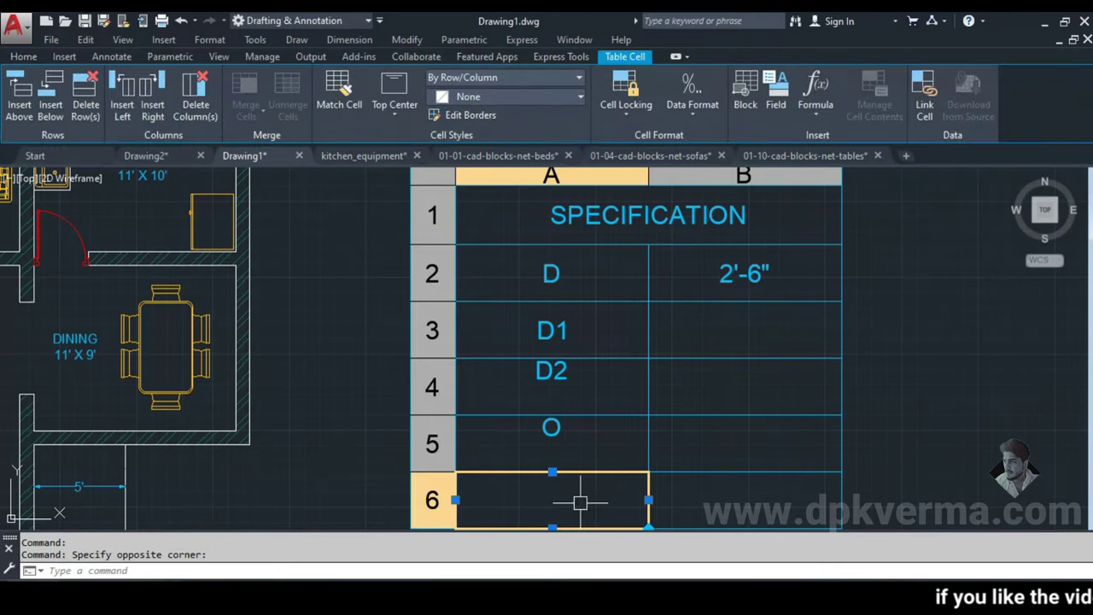
- Enter W in cell A6 at 1' text height
double_click(571, 498)
type("w")
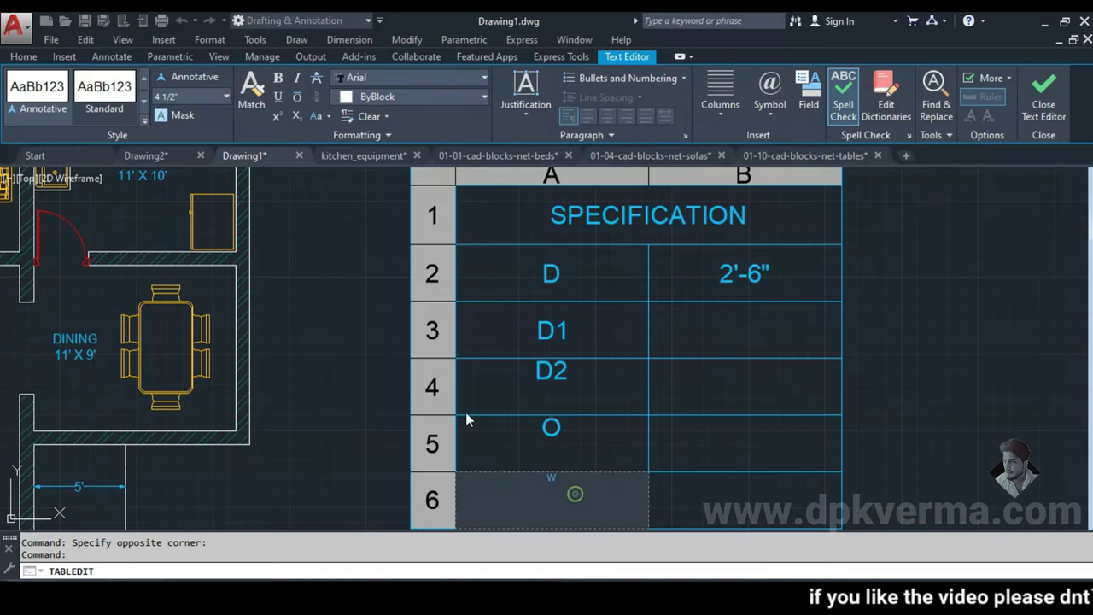
left_click(223, 100)
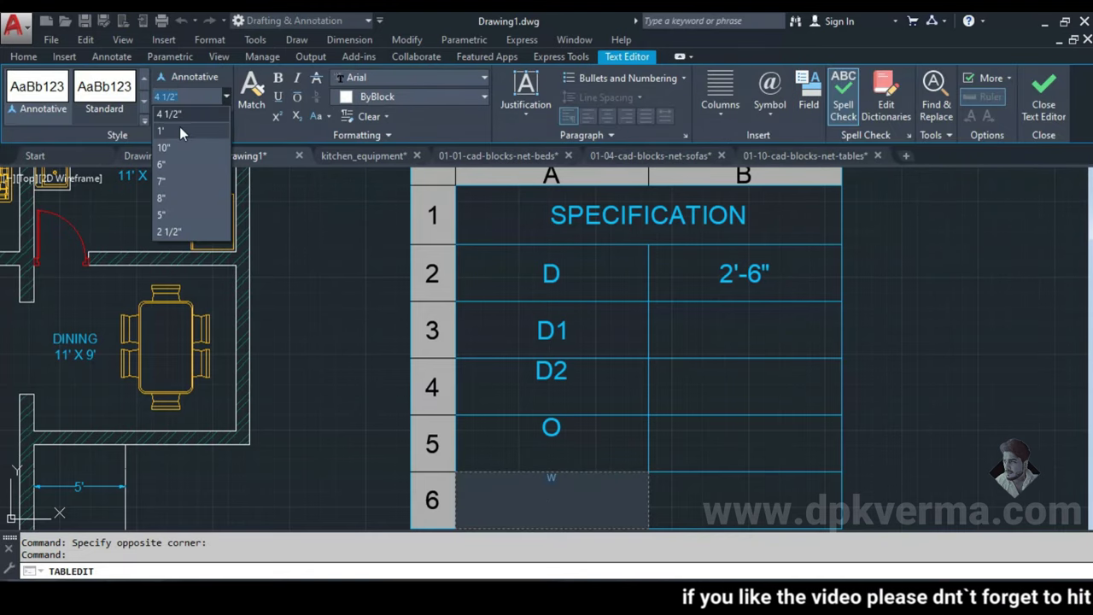
left_click(180, 126)
middle_click_drag(549, 450, 511, 427)
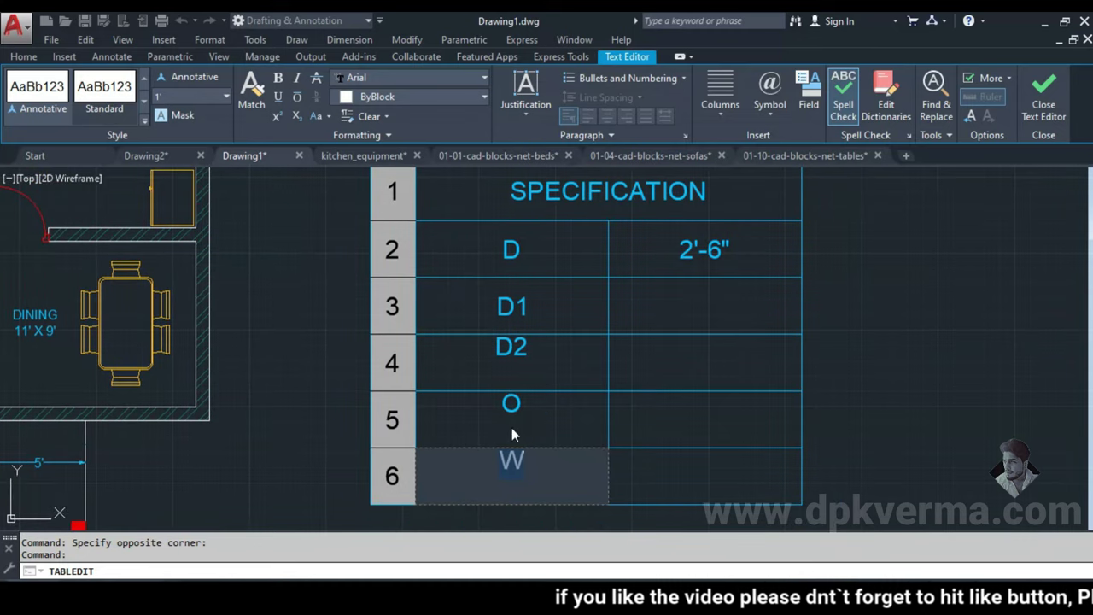
- Enter the D1 size 3' in cell B3 at 1' text height
left_click(674, 303)
left_click(723, 296)
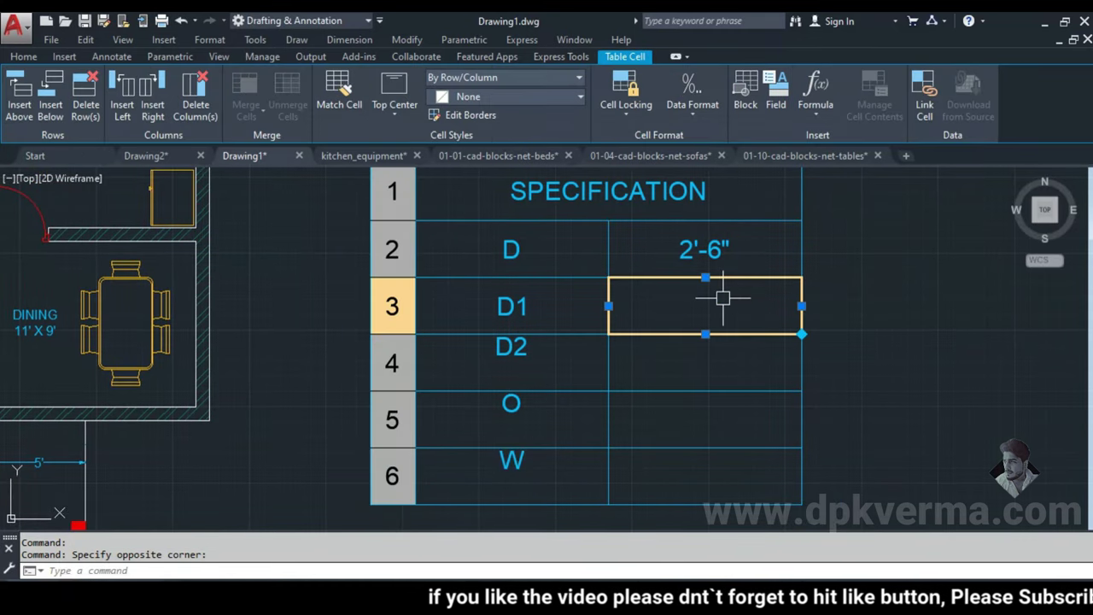
key("Escape")
double_click(716, 301)
type("3'")
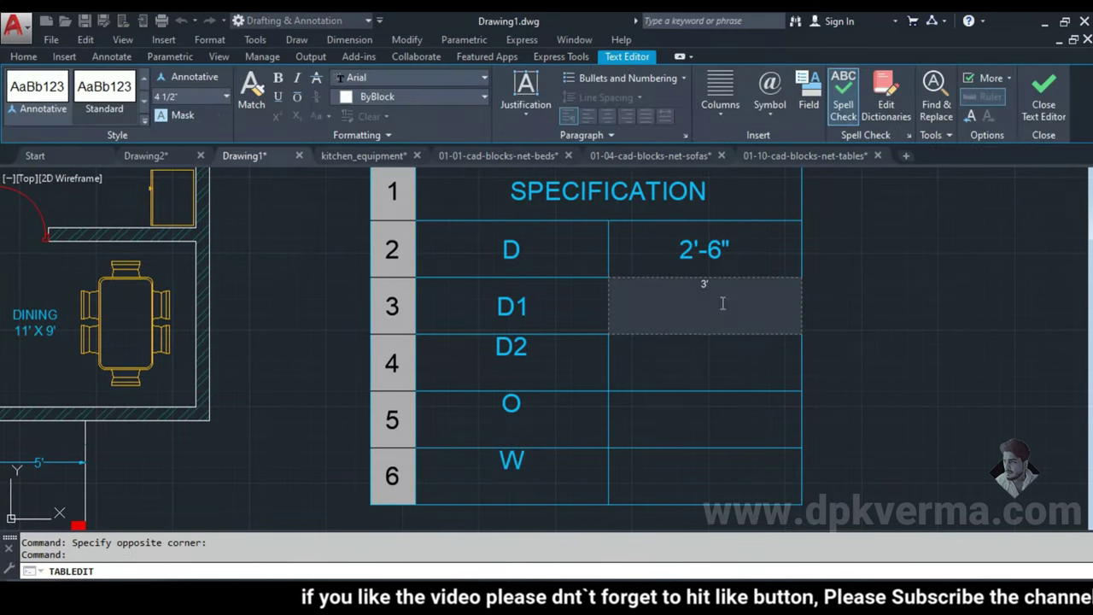
left_click(225, 96)
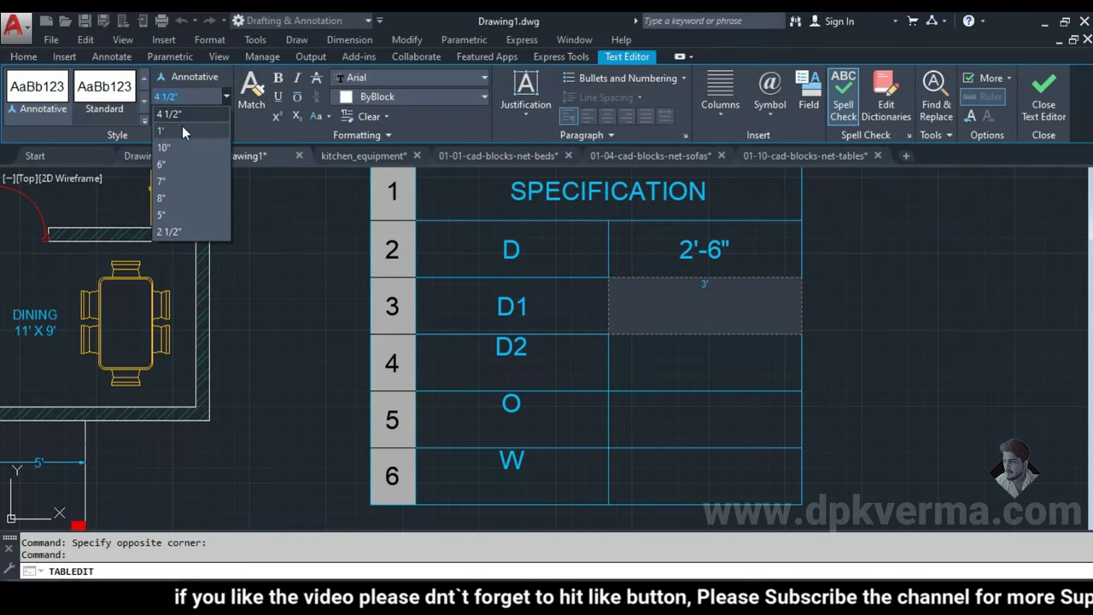
left_click(182, 124)
left_click(837, 374)
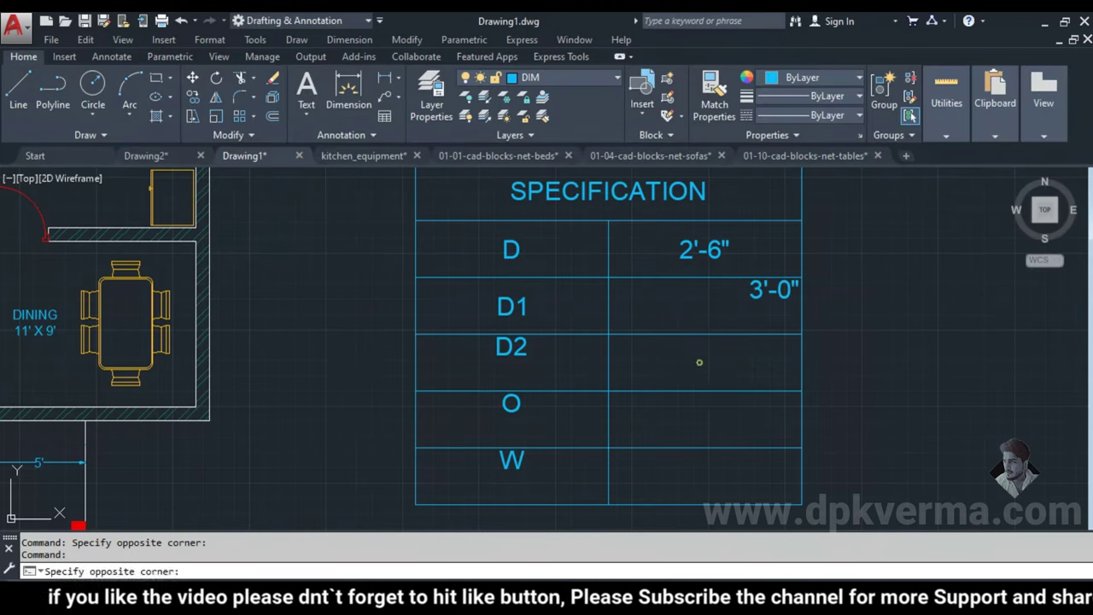
- Set the D2 size in cell B4 to 4' at 1' text height
left_click(701, 362)
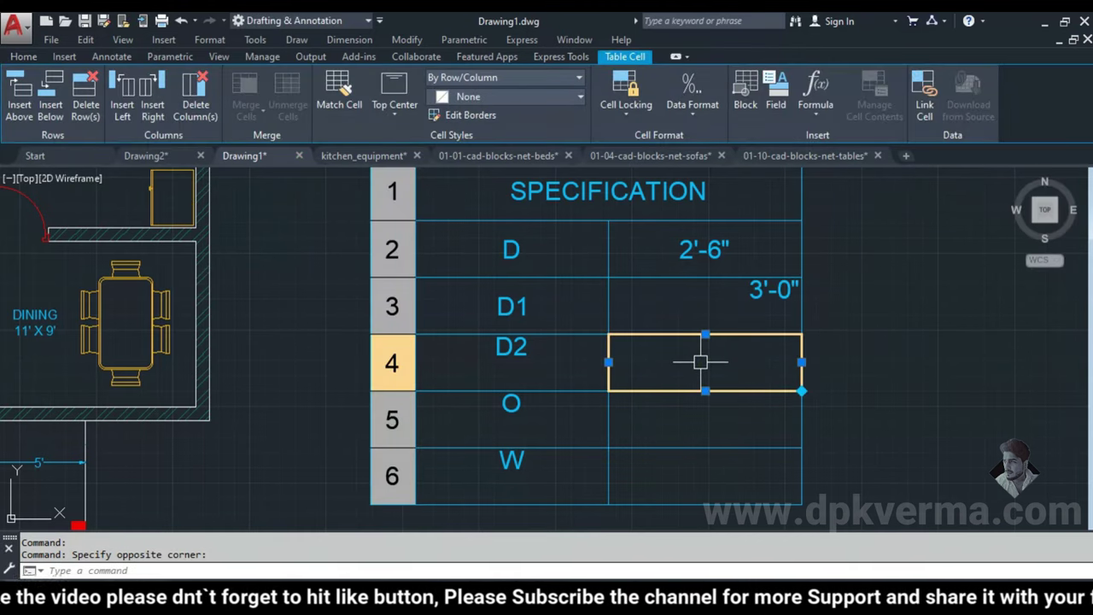
key("Escape")
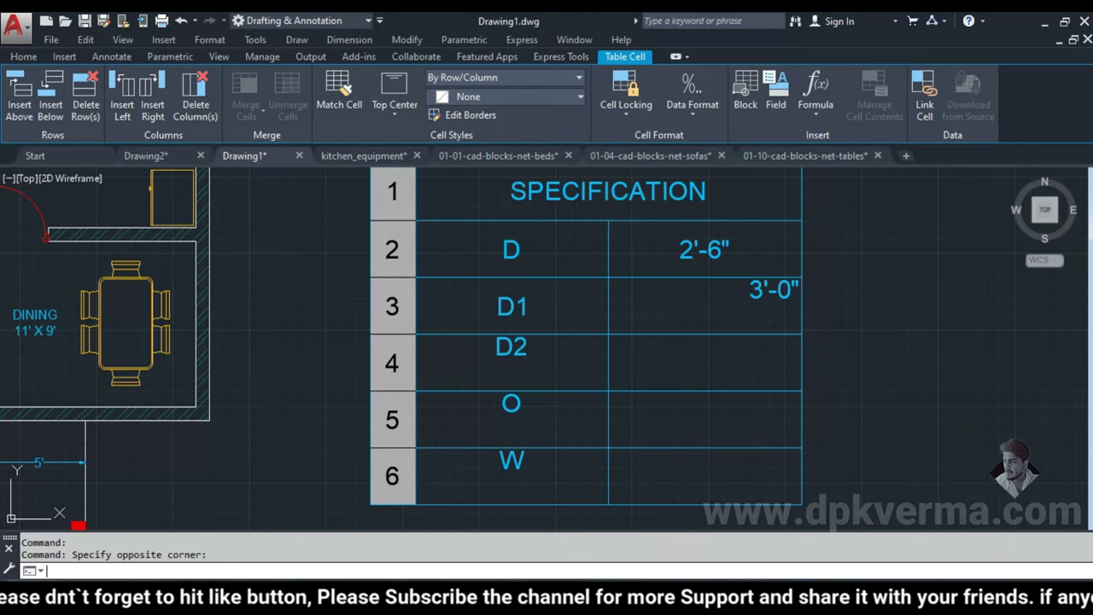
double_click(695, 362)
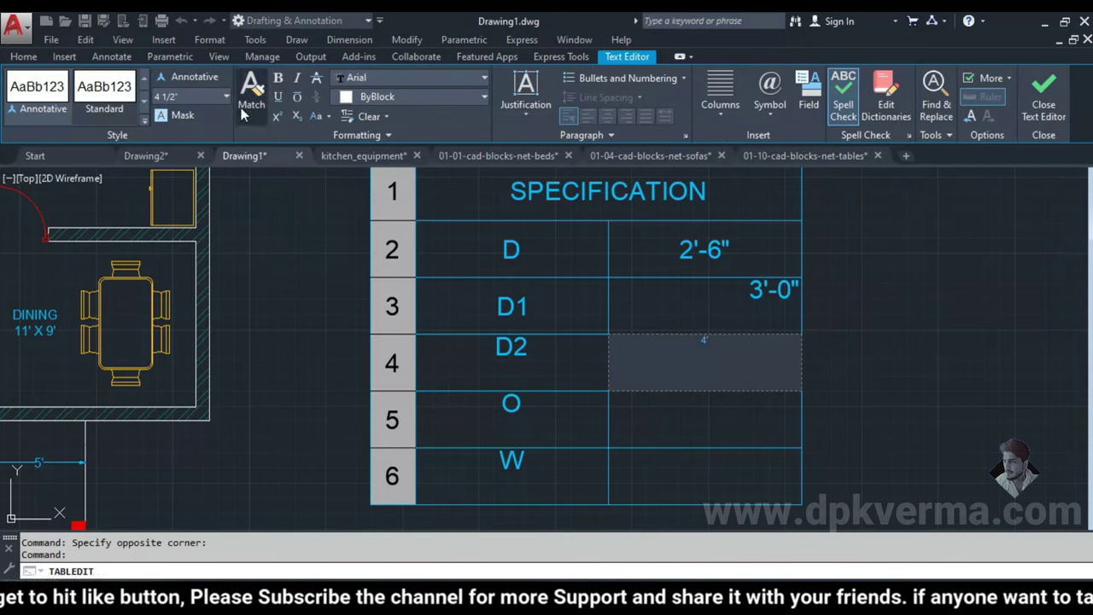
left_click(227, 96)
left_click(193, 128)
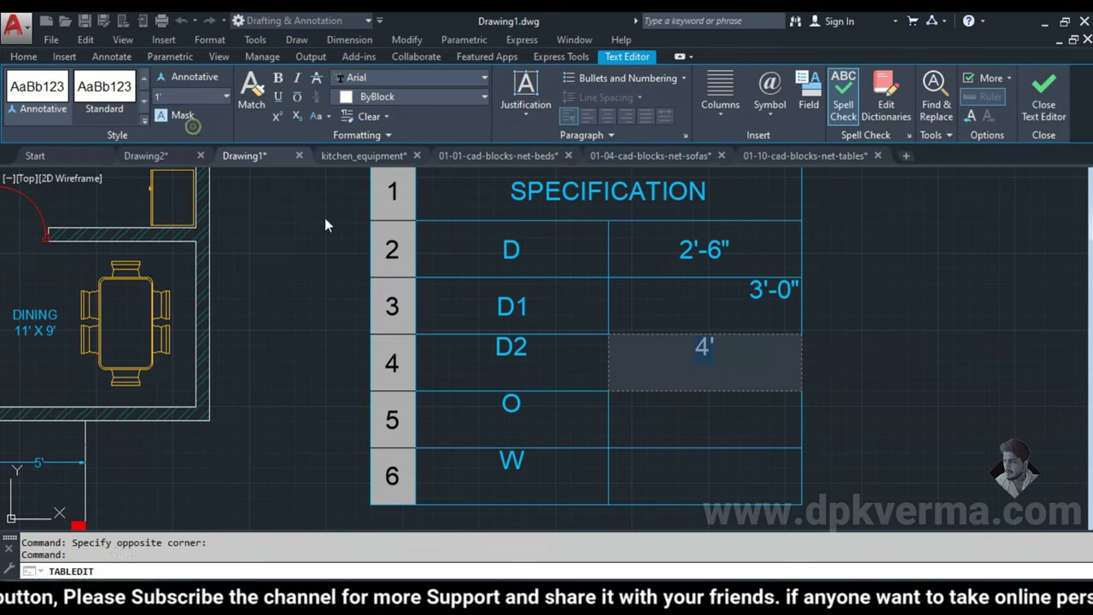
left_click(702, 428)
- Enter the O size 5'-0" at 1' text height
left_click(690, 419)
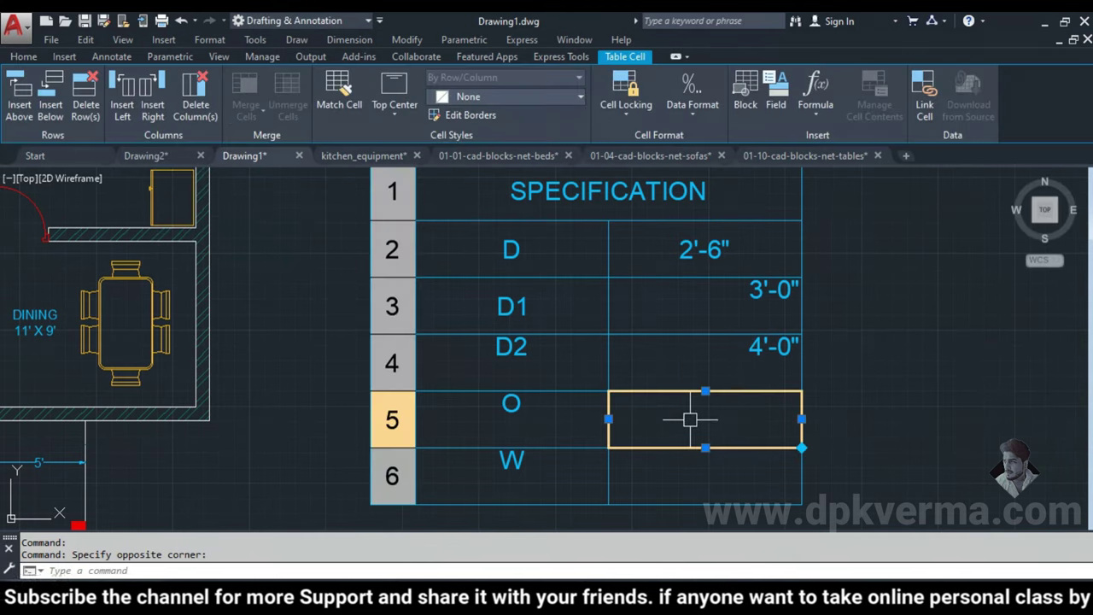
key("Escape")
double_click(703, 396)
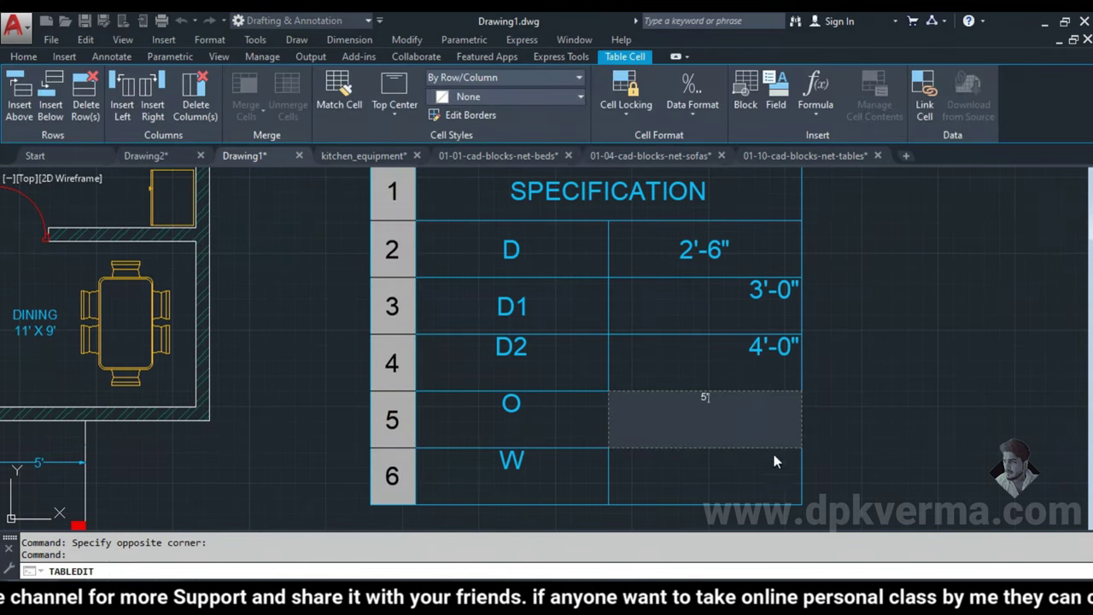
type("5'")
left_click(228, 97)
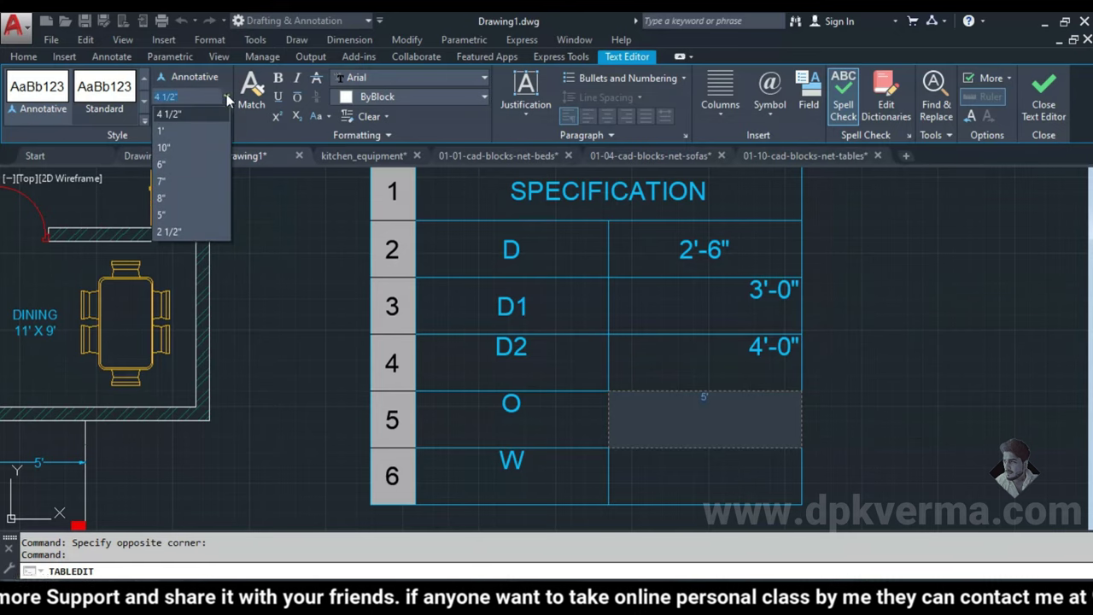
left_click(188, 133)
type("-0\"")
left_click(707, 487)
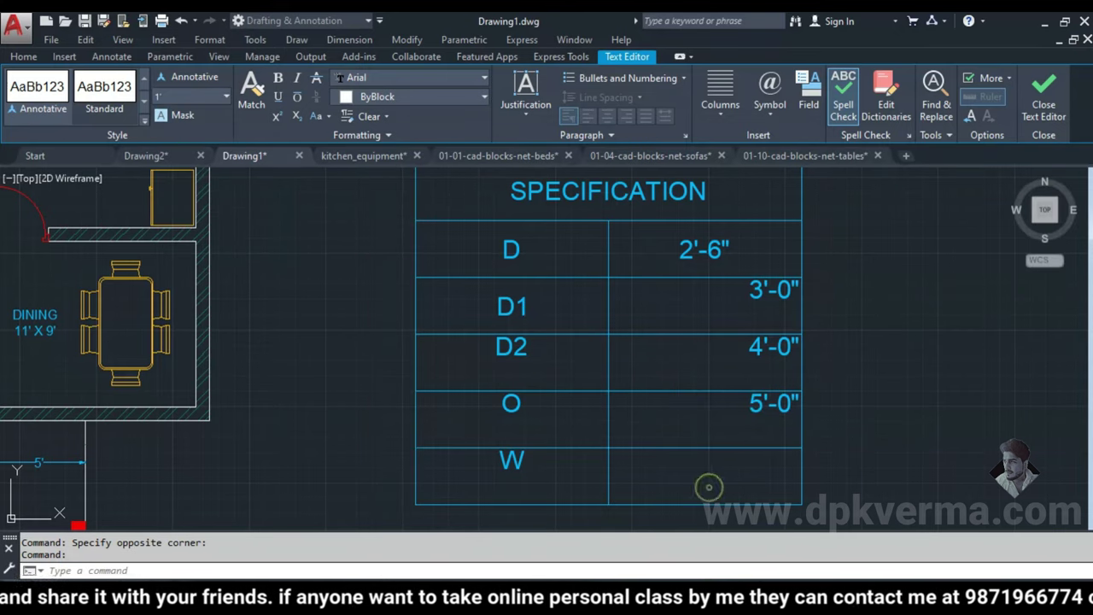
- Enter the W size 4'-0" at 1' text height
left_click(702, 476)
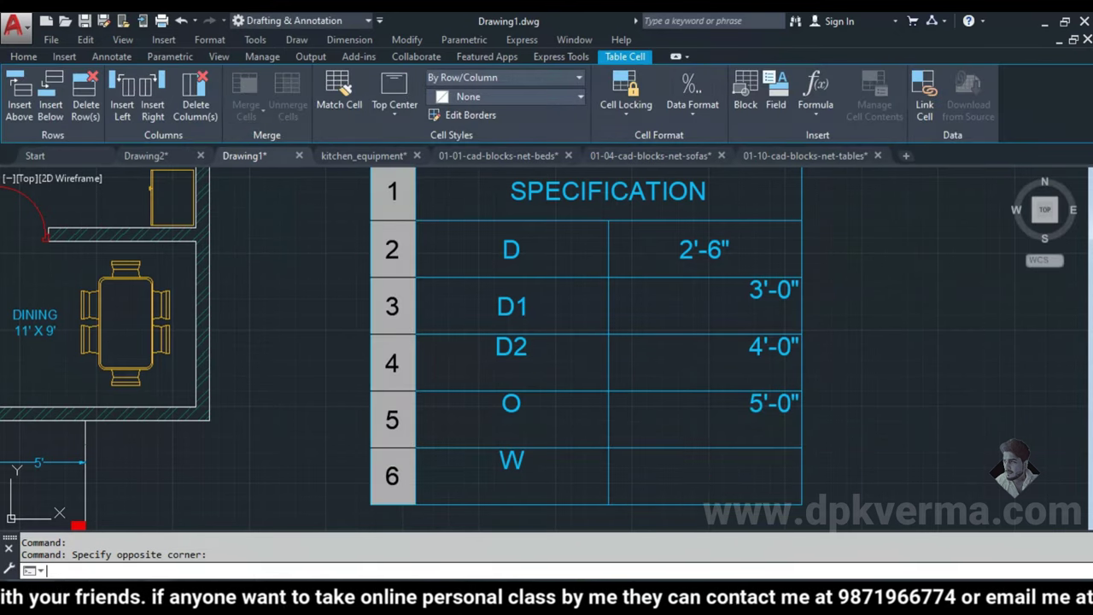
type("4'")
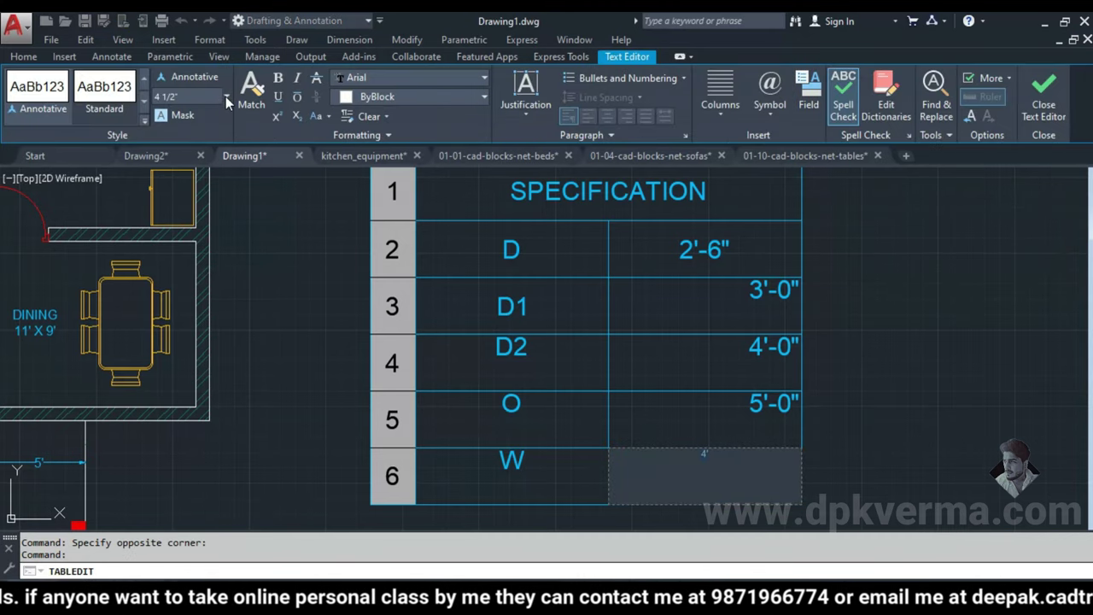
left_click(225, 96)
left_click(200, 145)
key("Escape")
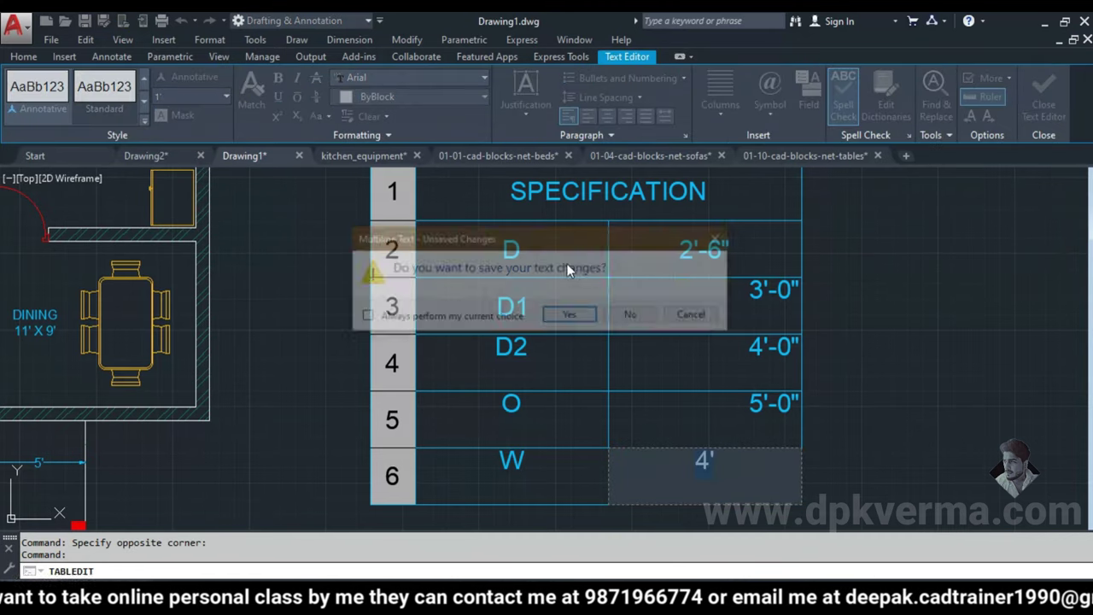
left_click(569, 314)
- Align all cells in table rows 2–6 Middle Center
left_click(774, 229)
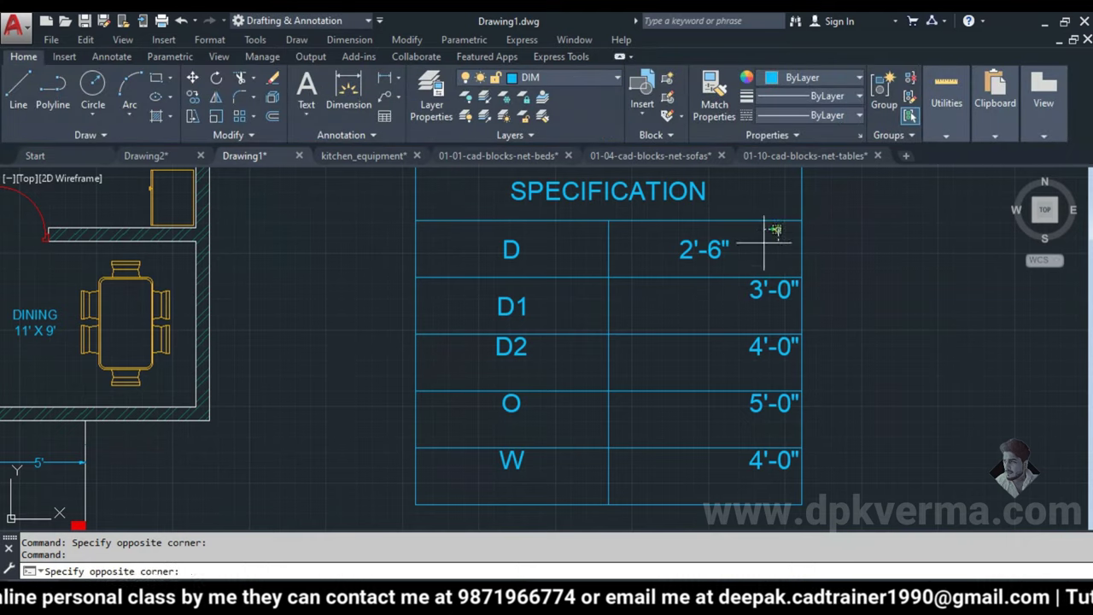
left_click(480, 471)
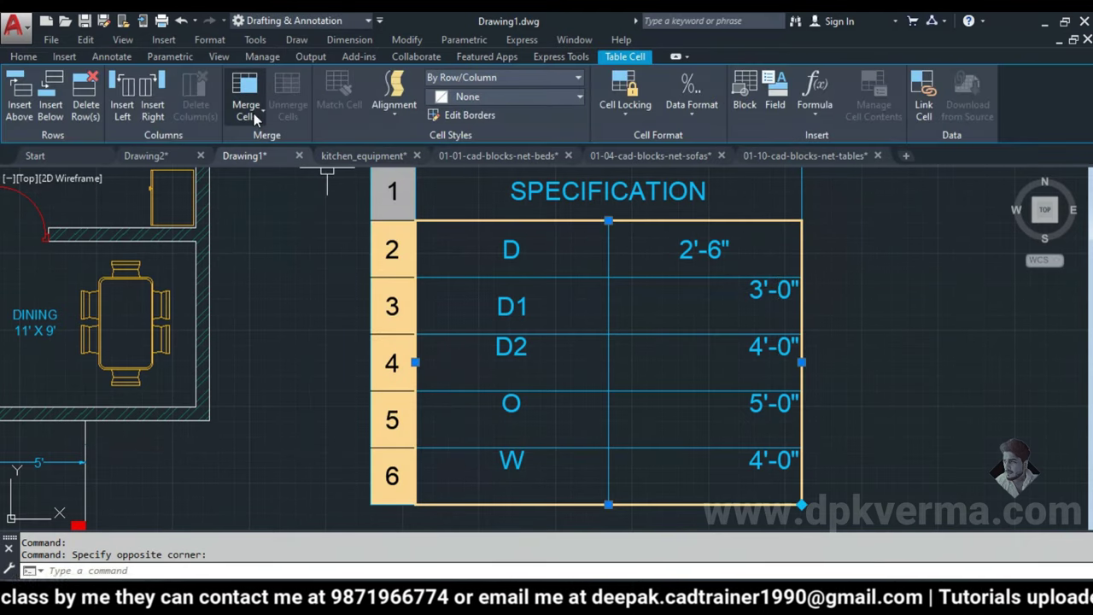
left_click(402, 120)
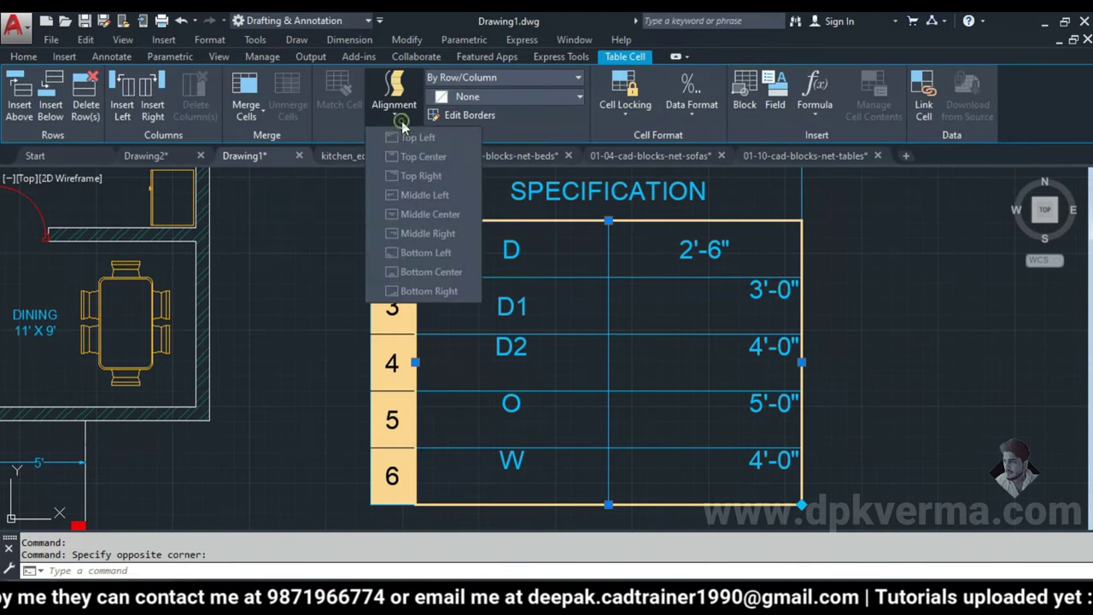
left_click(428, 217)
key("Escape")
scroll(869, 373, "down", 4)
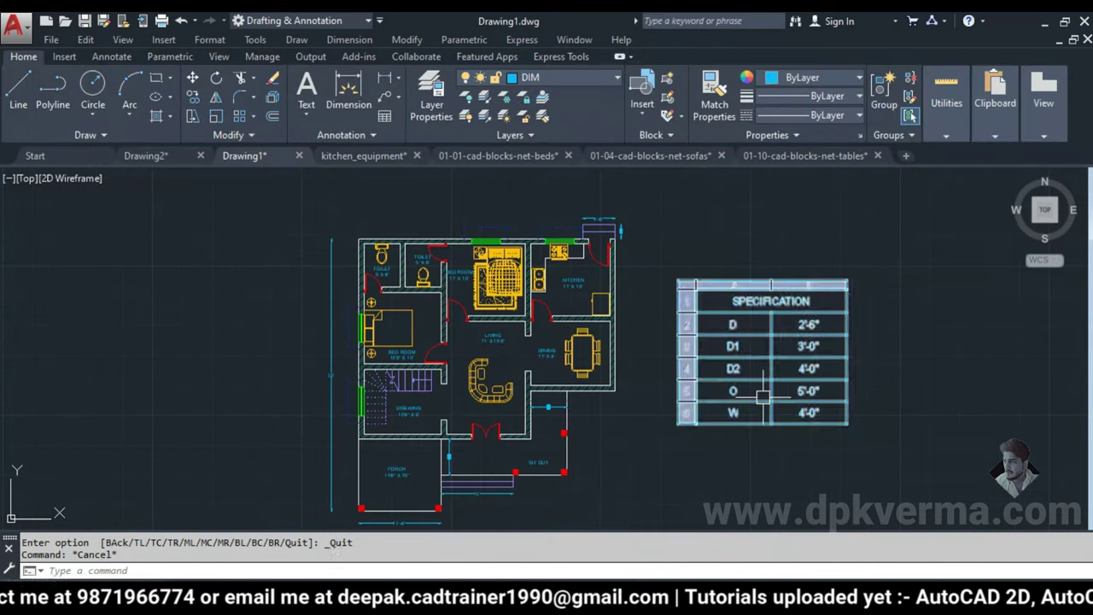
scroll(763, 396, "up", 1)
scroll(723, 374, "down", 2)
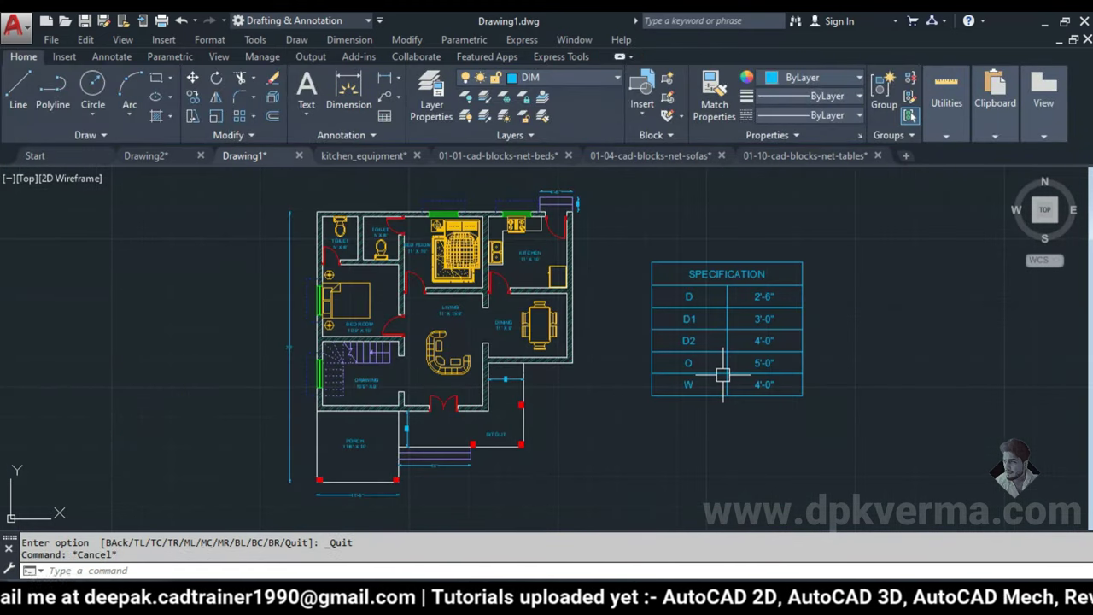
scroll(447, 343, "up", 1)
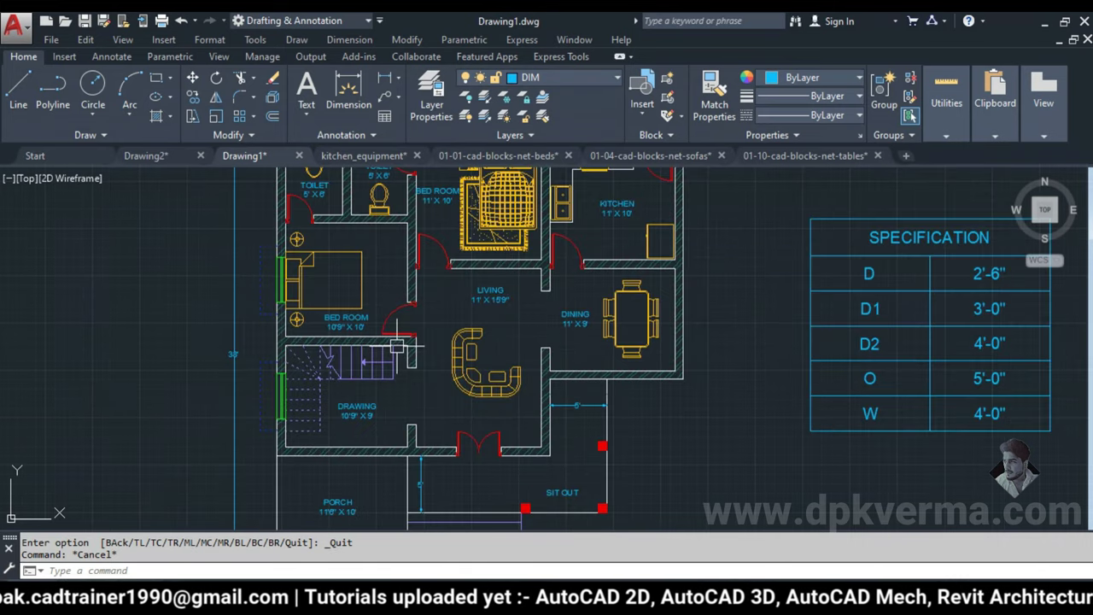
scroll(444, 312, "up", 1)
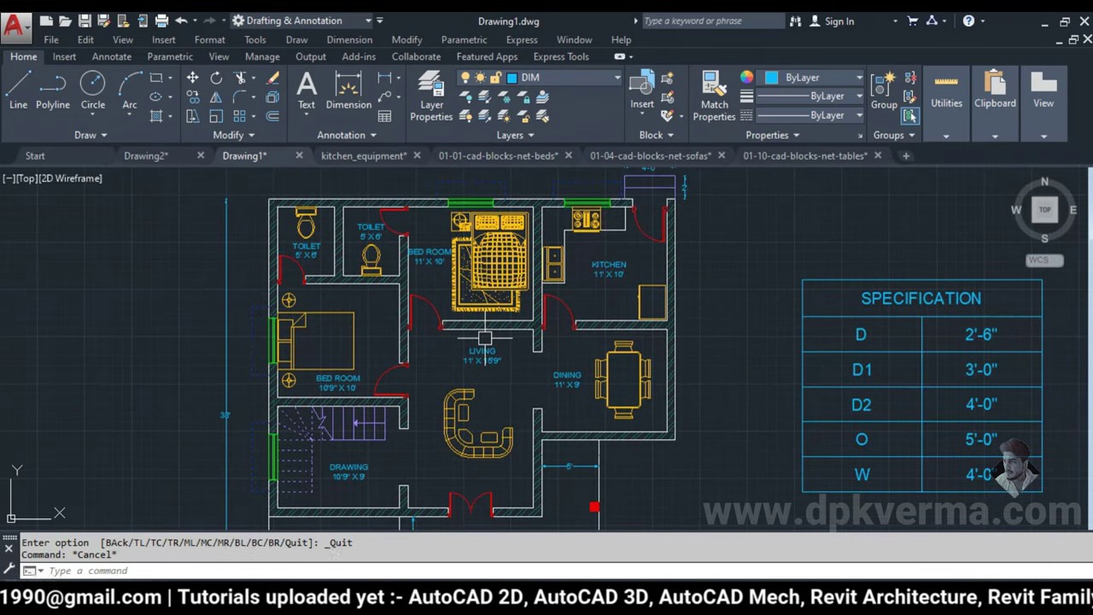
left_click(571, 74)
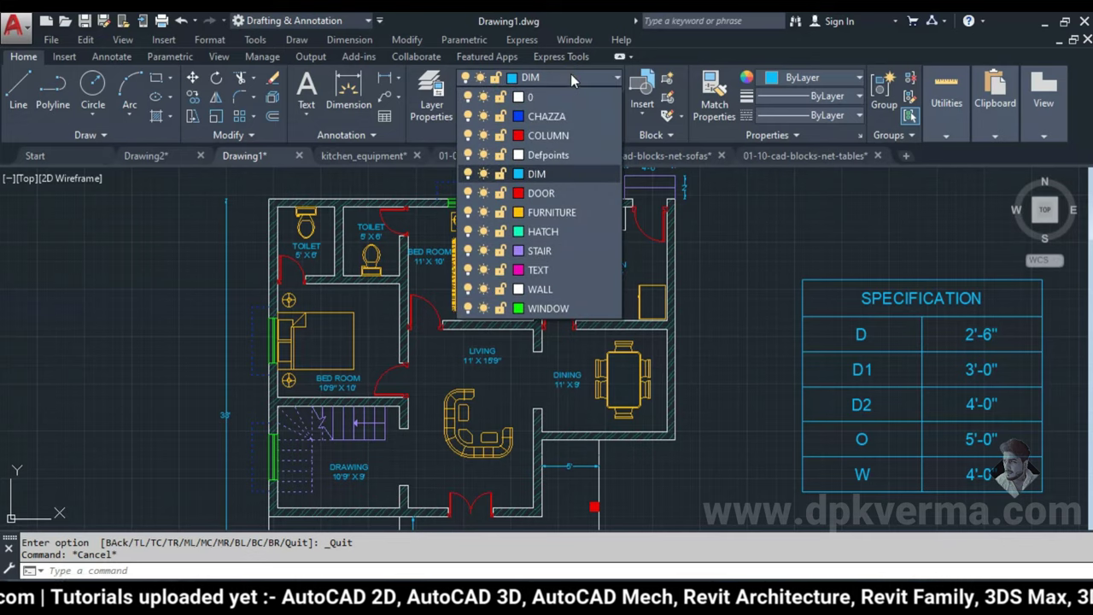
left_click(571, 73)
middle_click_drag(493, 356, 459, 260)
middle_click_drag(391, 384, 370, 339)
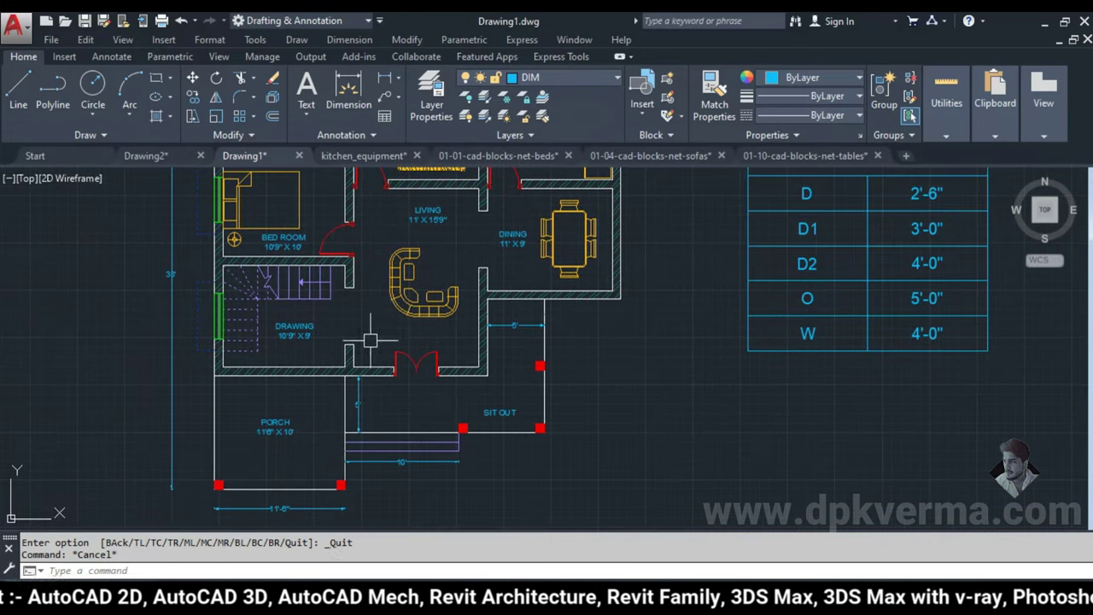
middle_click_drag(407, 382, 390, 324)
scroll(463, 415, "down", 3)
scroll(487, 380, "down", 2)
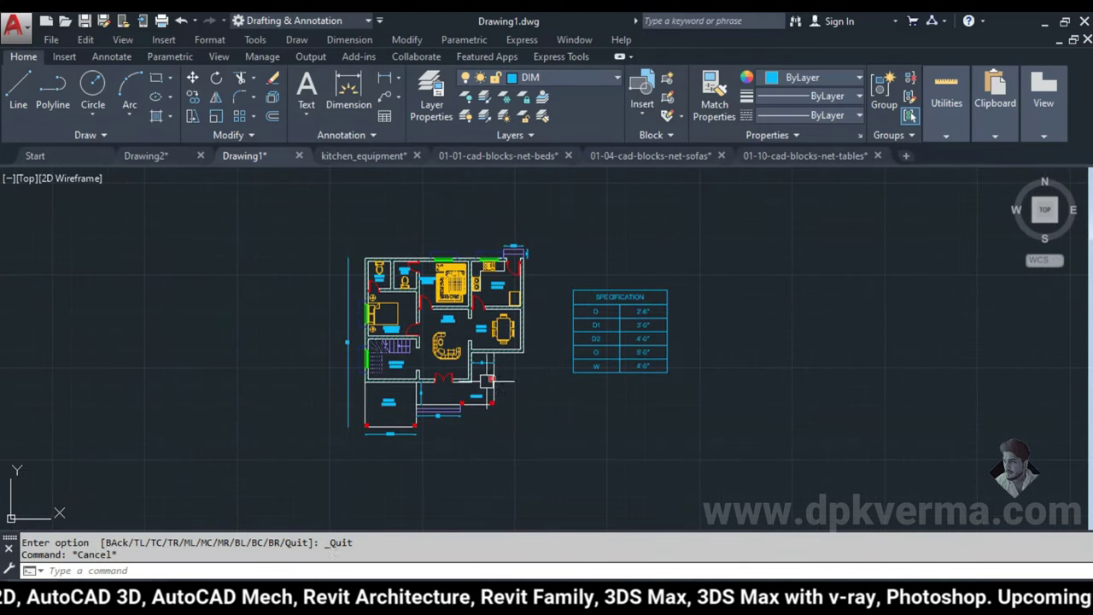
middle_click(488, 380)
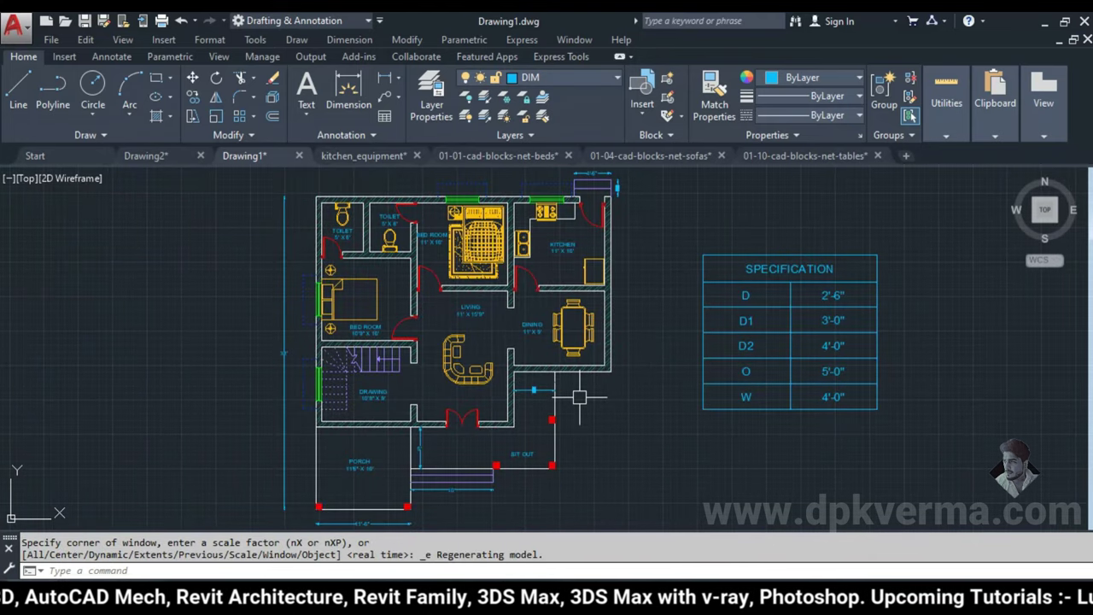
key("ctrl+0")
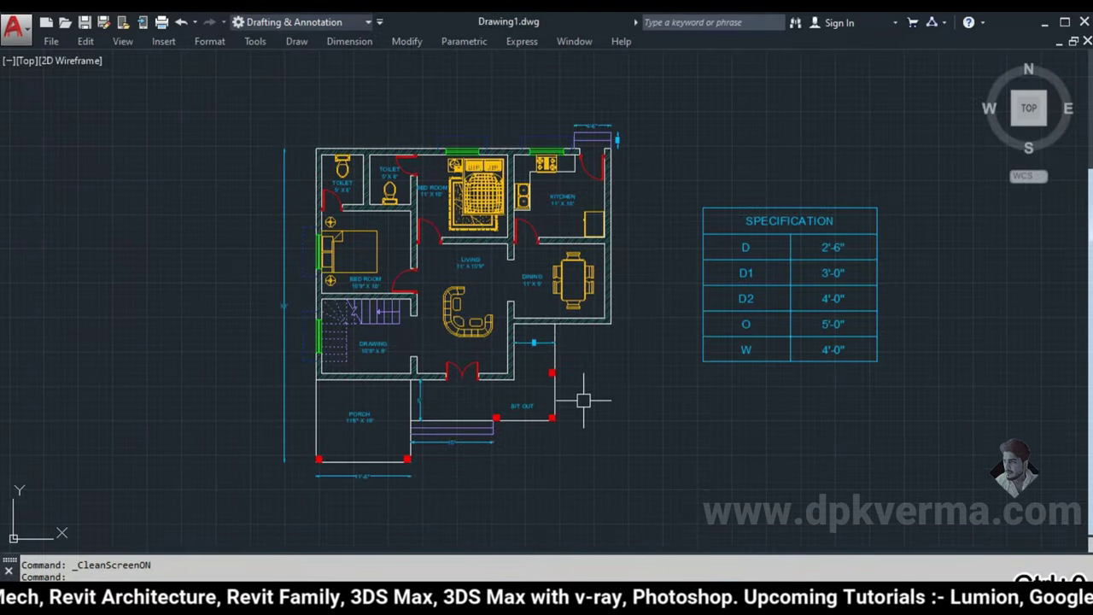
type("z")
key("Return")
type("e")
key("Return")
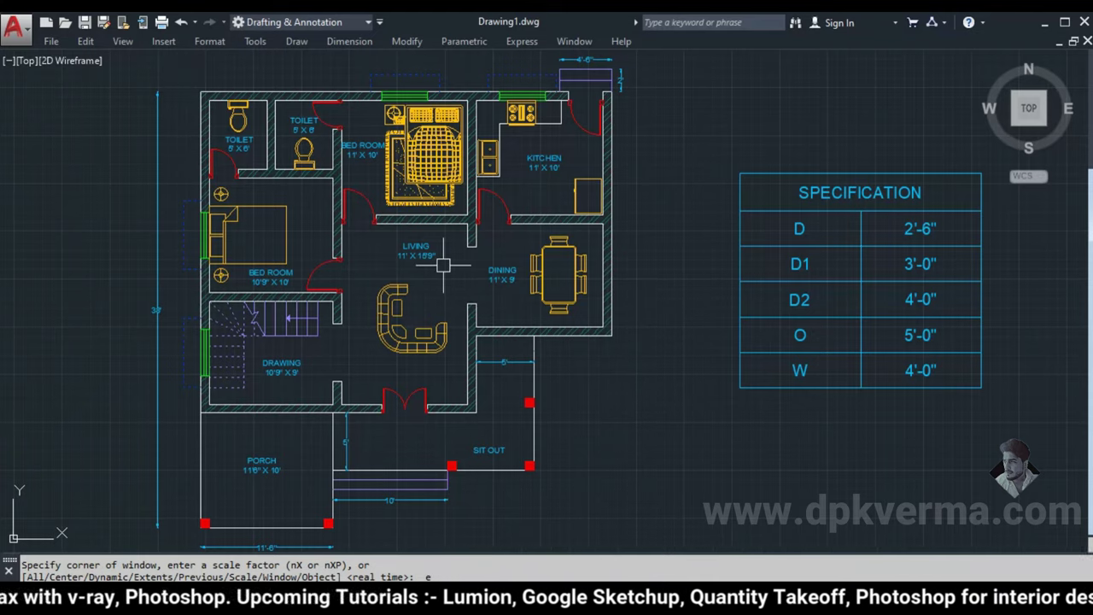
key("ctrl+0")
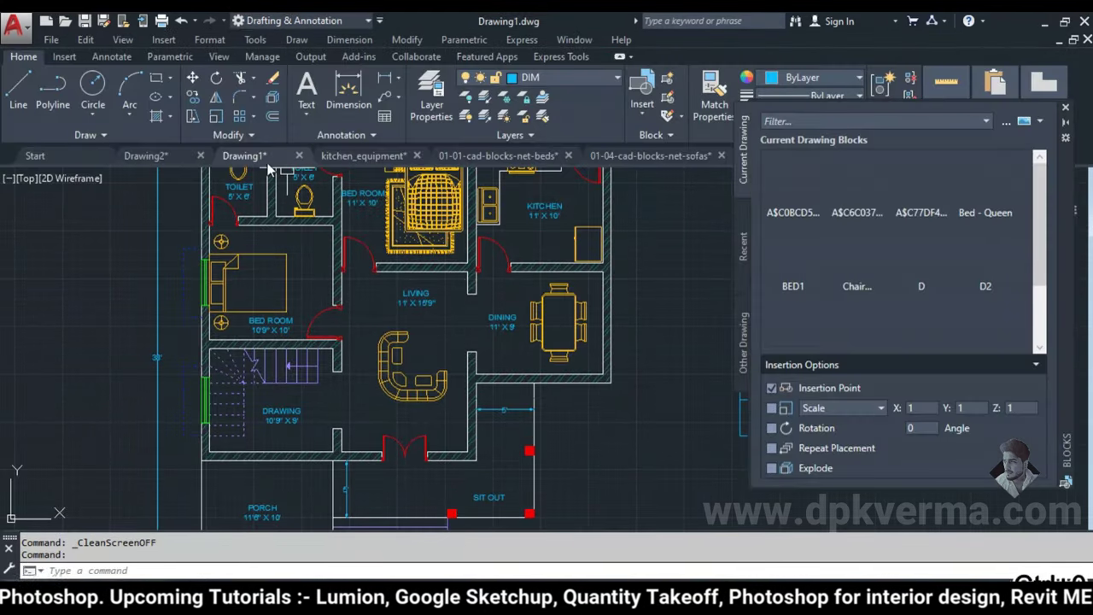
- Show Drawing2 zoomed to extents in Clean Screen, with the Blocks palette closed
left_click(146, 155)
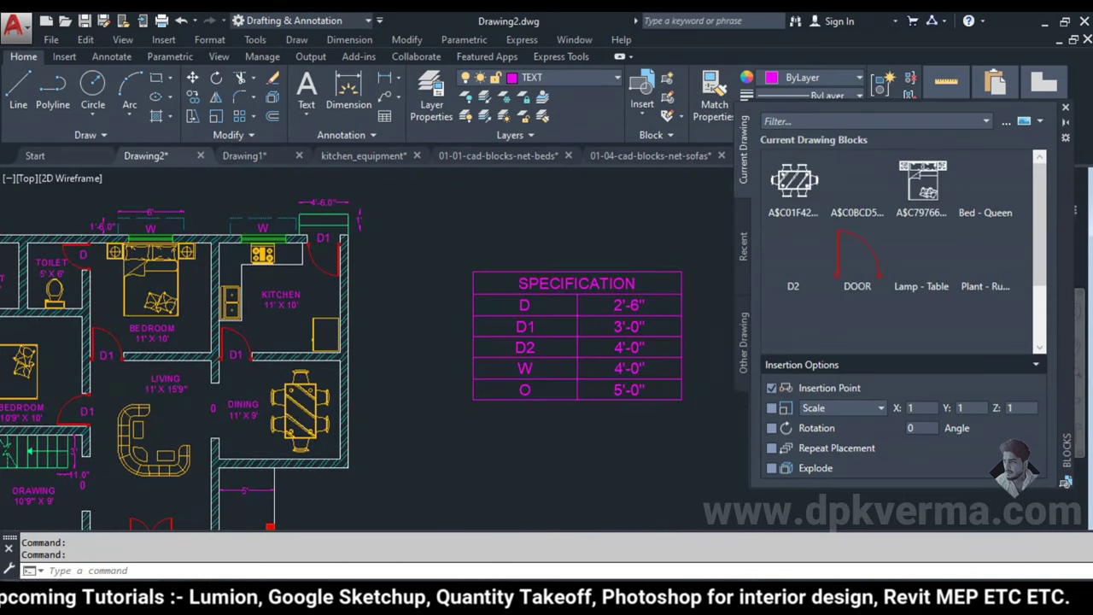
middle_click(384, 342)
left_click(1066, 110)
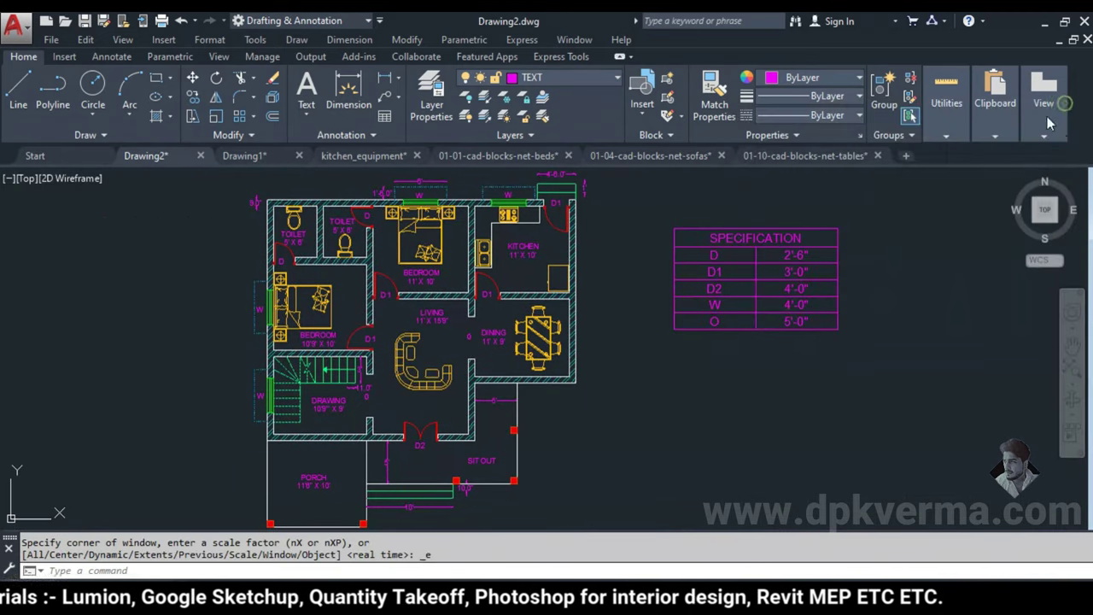
scroll(272, 333, "up", 5)
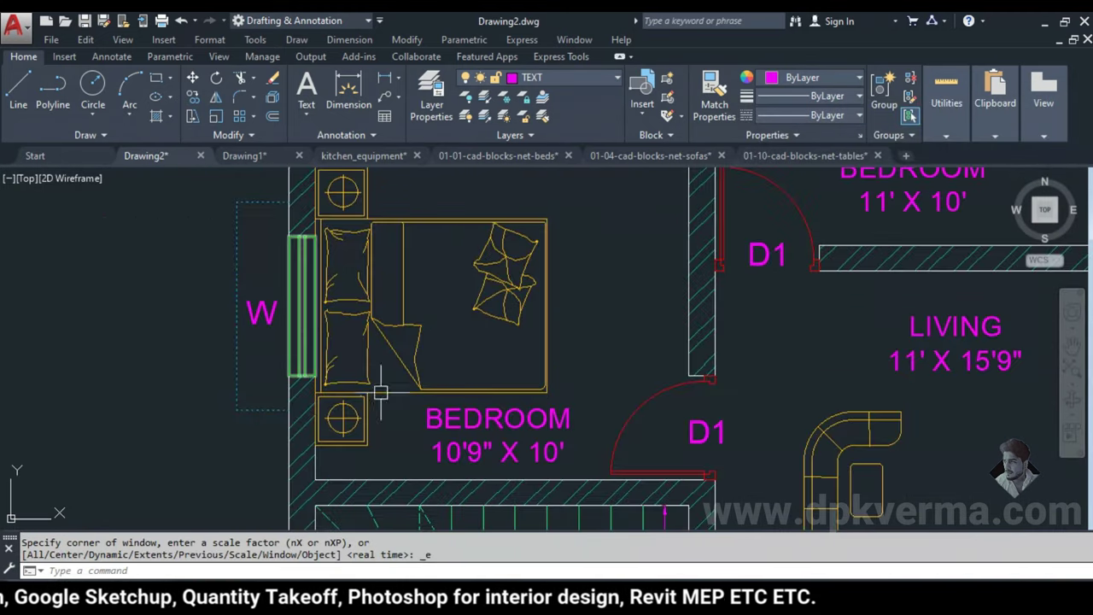
scroll(770, 437, "down", 2)
middle_click(770, 438)
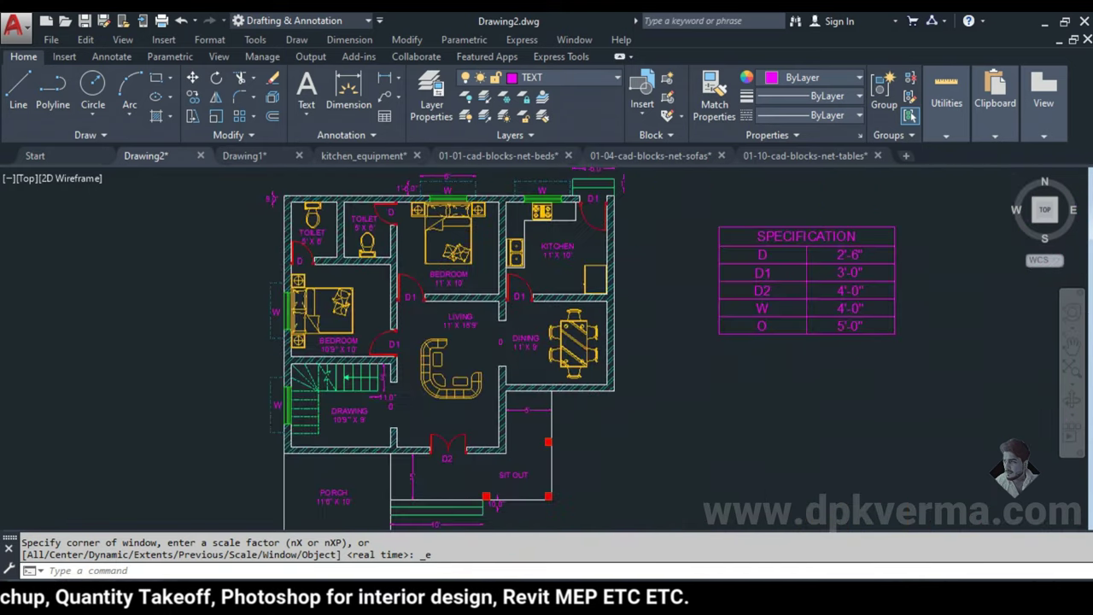
key("ctrl+0")
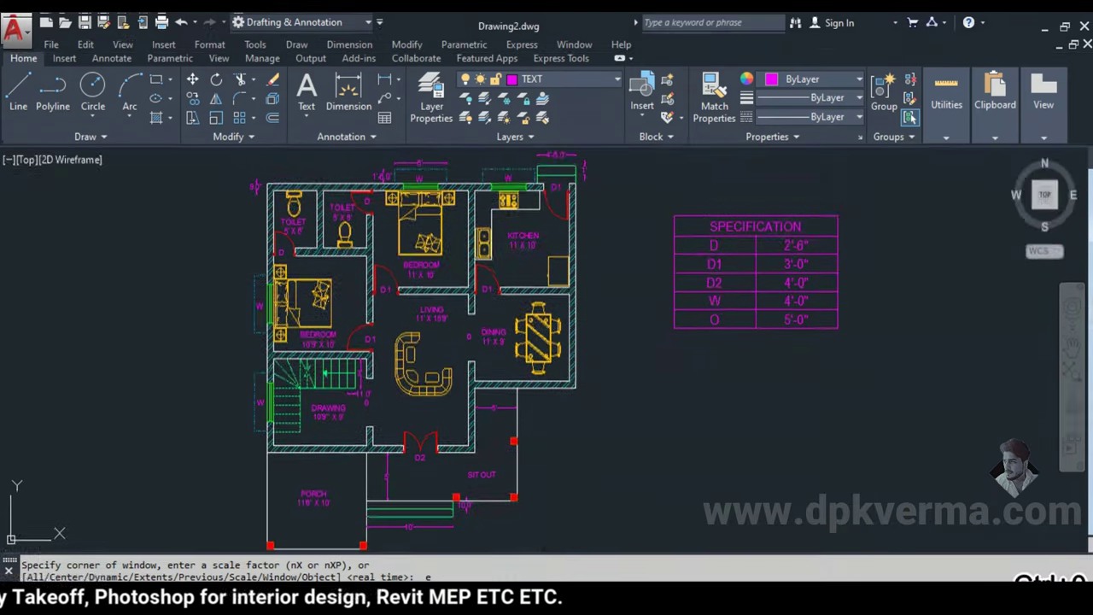
middle_click(574, 391)
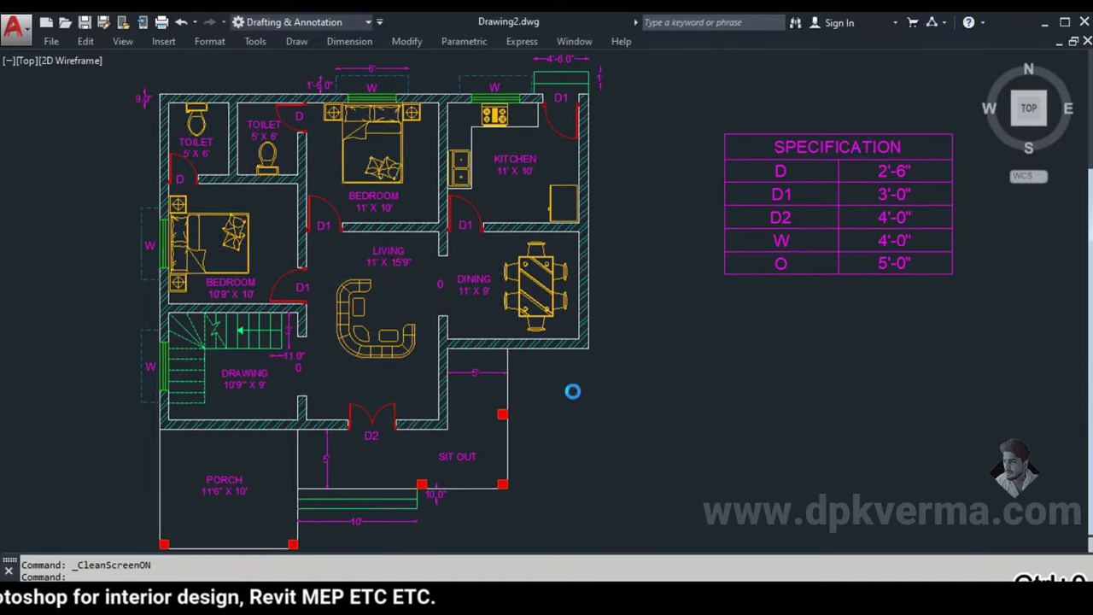